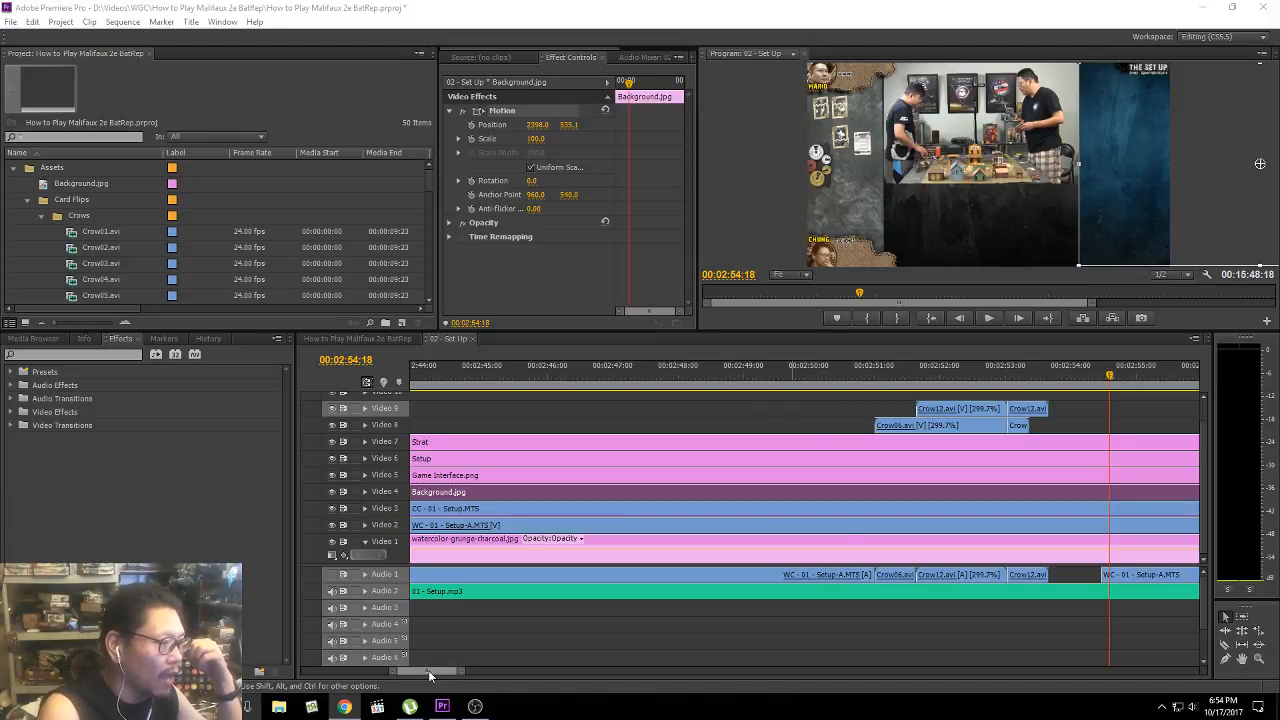
Step: Scrub through the Crow card clips around 00:02:52 and park the playhead just before them at 00:02:50:23
left_click_drag(428, 672, 426, 673)
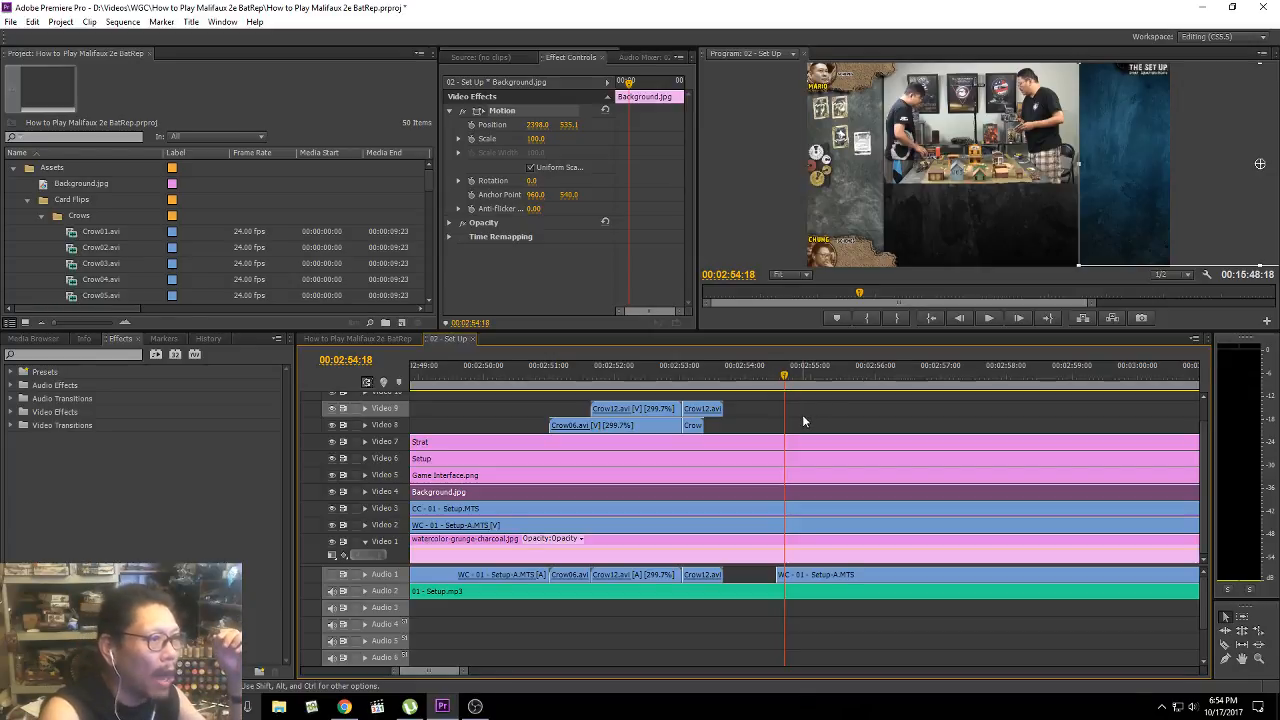
left_click(620, 371)
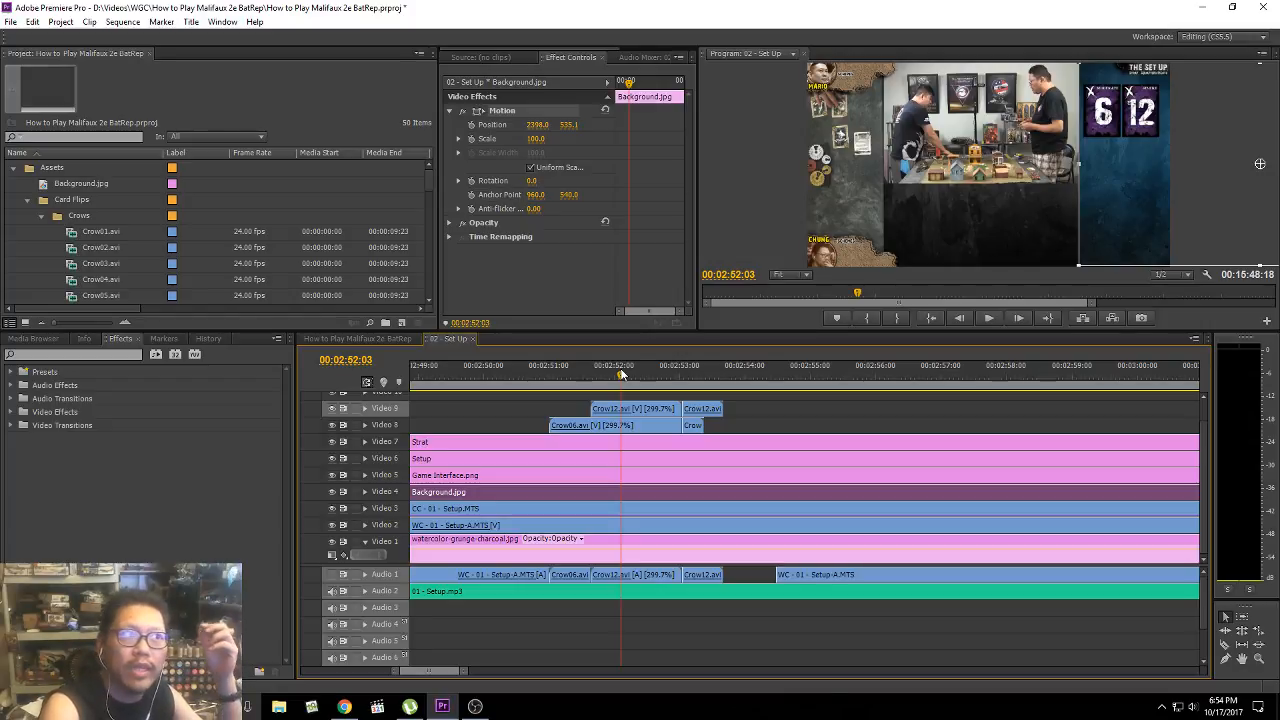
left_click_drag(620, 374, 555, 374)
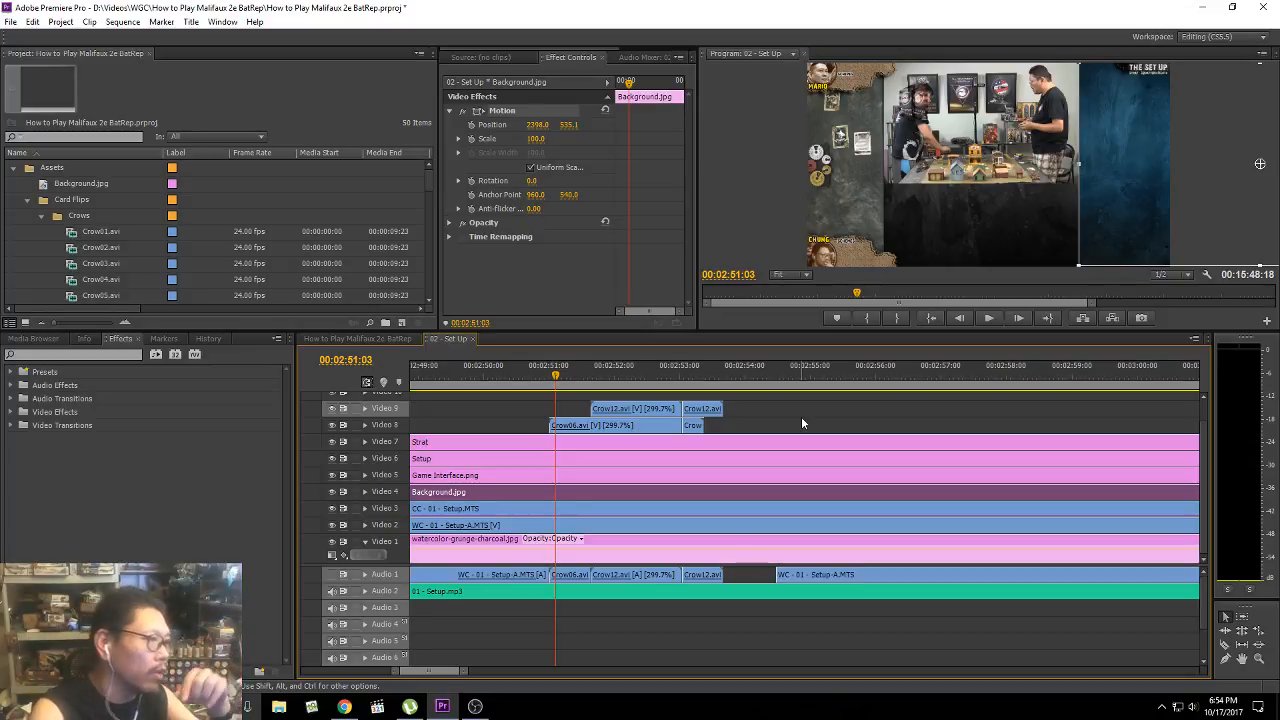
left_click(534, 378)
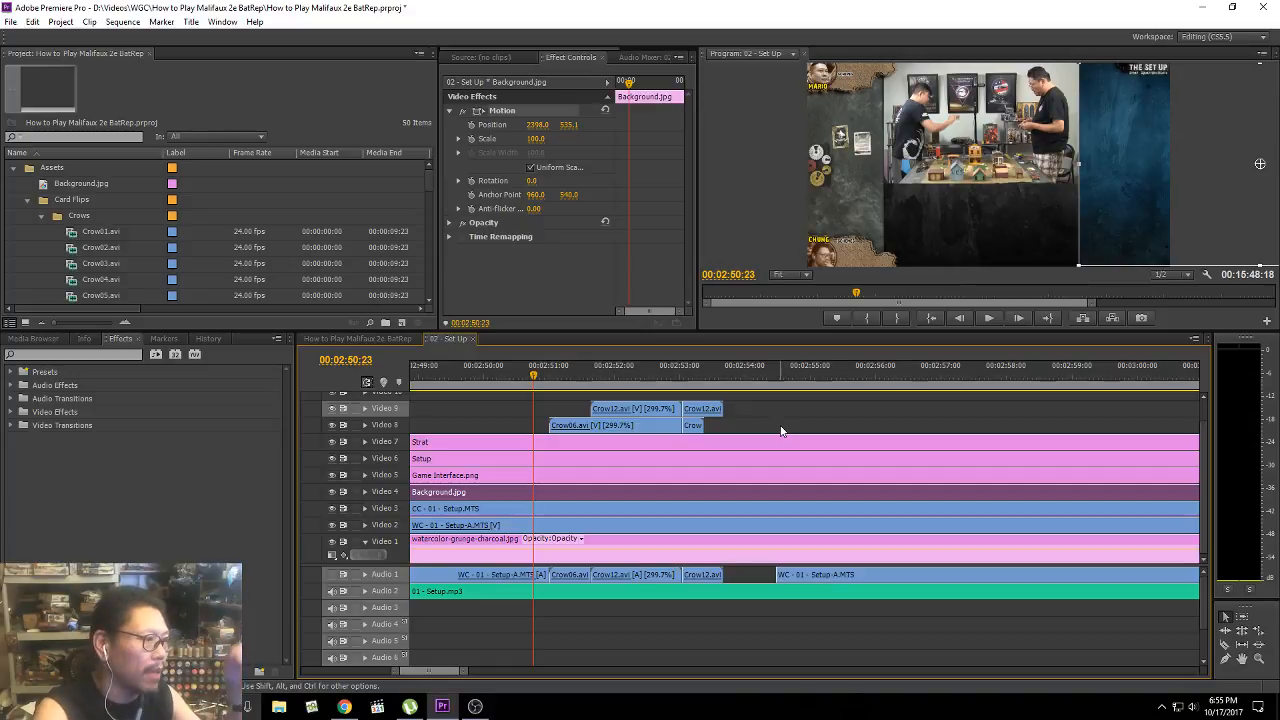
key("alt+Tab")
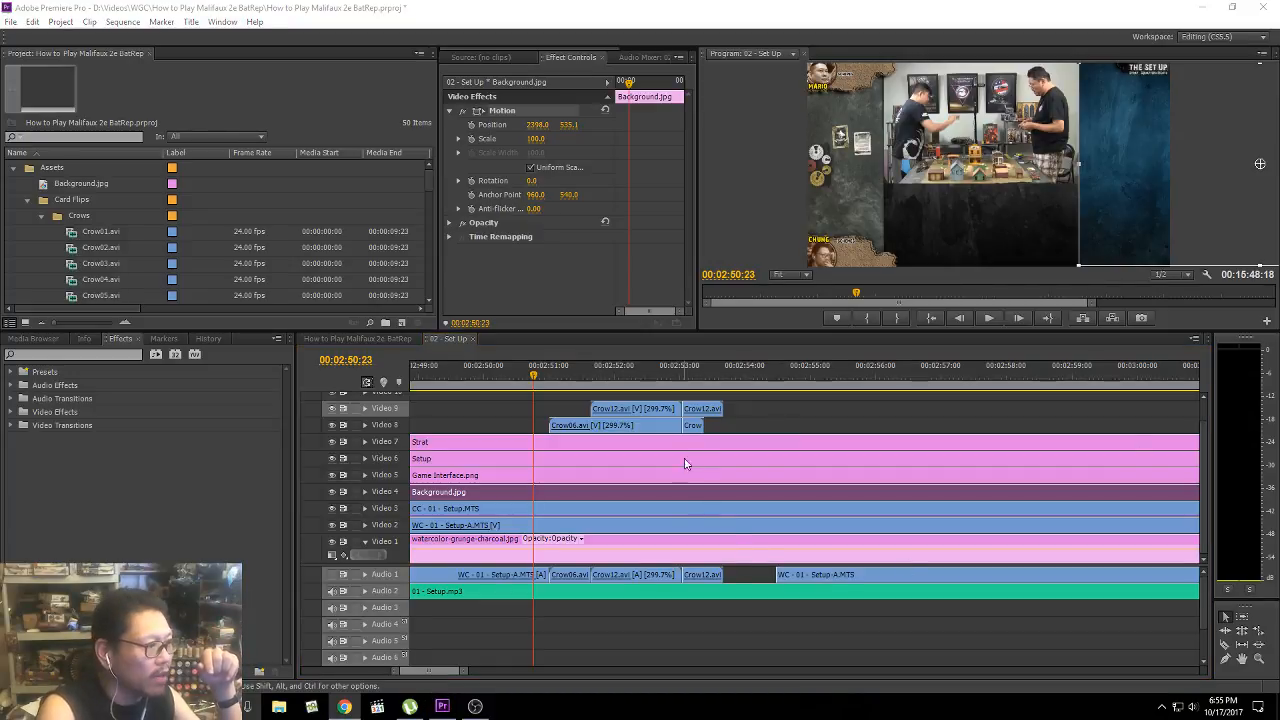
left_click(515, 405)
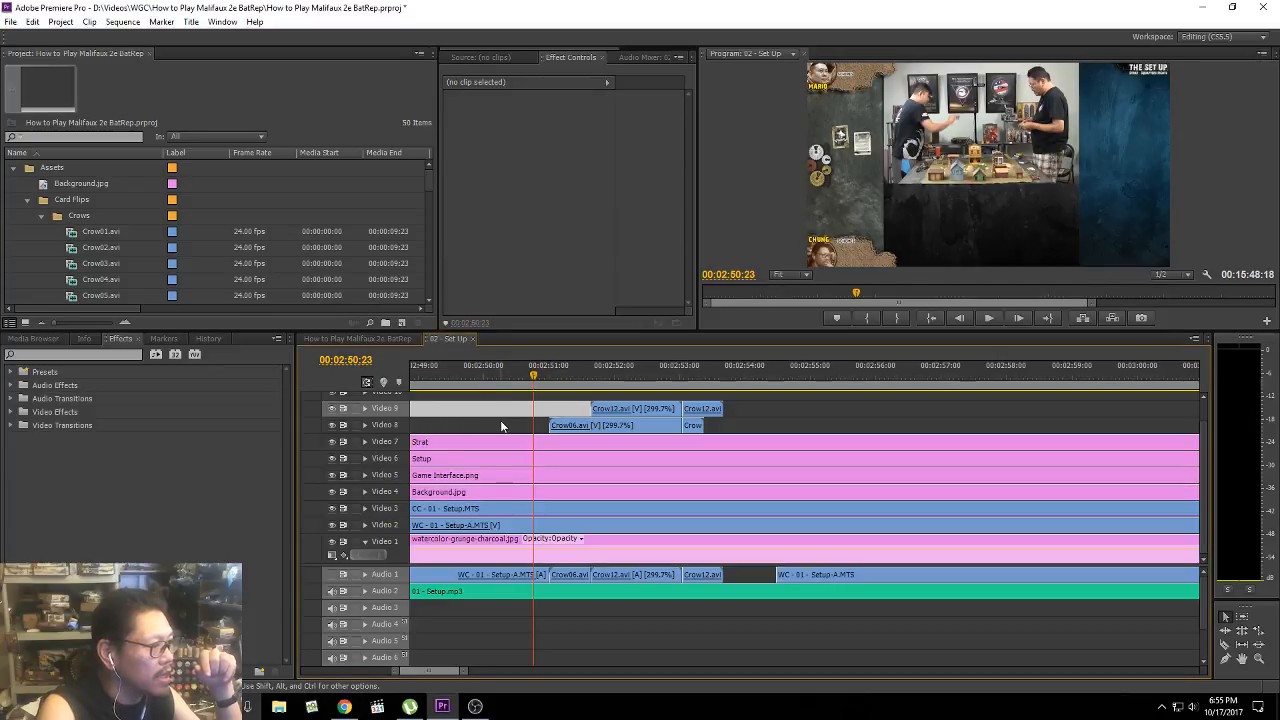
left_click(504, 426)
left_click(504, 411)
left_click(504, 426)
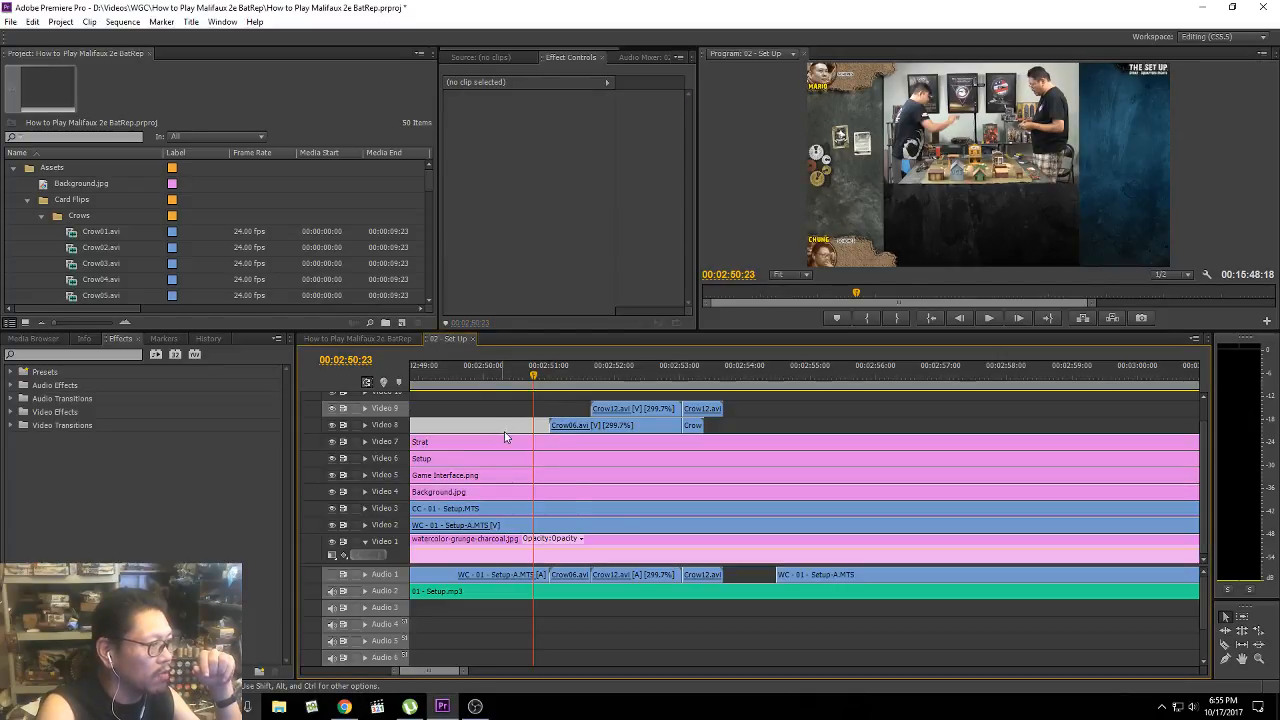
mouse_move(458, 676)
left_mouse_down()
mouse_move(420, 675)
mouse_move(454, 680)
left_mouse_up()
scroll(543, 500, "down", 8)
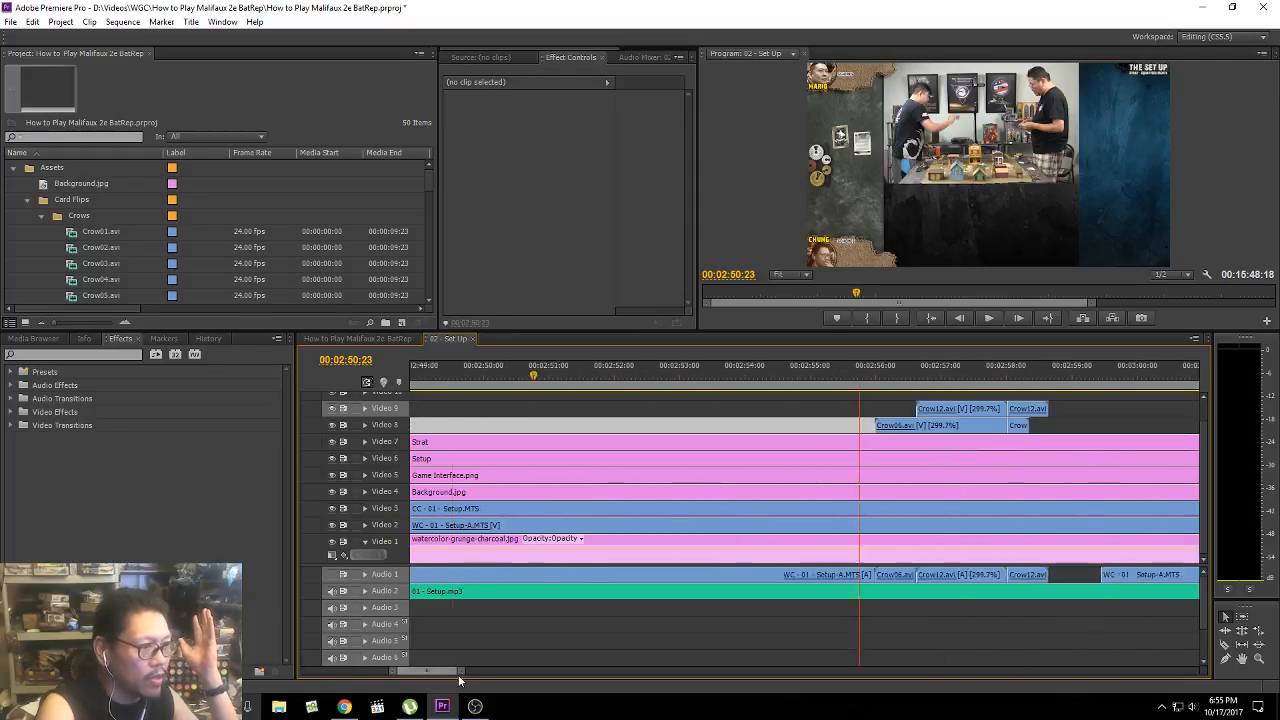
Step: Step the playhead forward five frames to 00:02:50:28 and clear the gap selection on the timeline
key("Right")
key("Right")
key("Right")
key("Right")
key("Right")
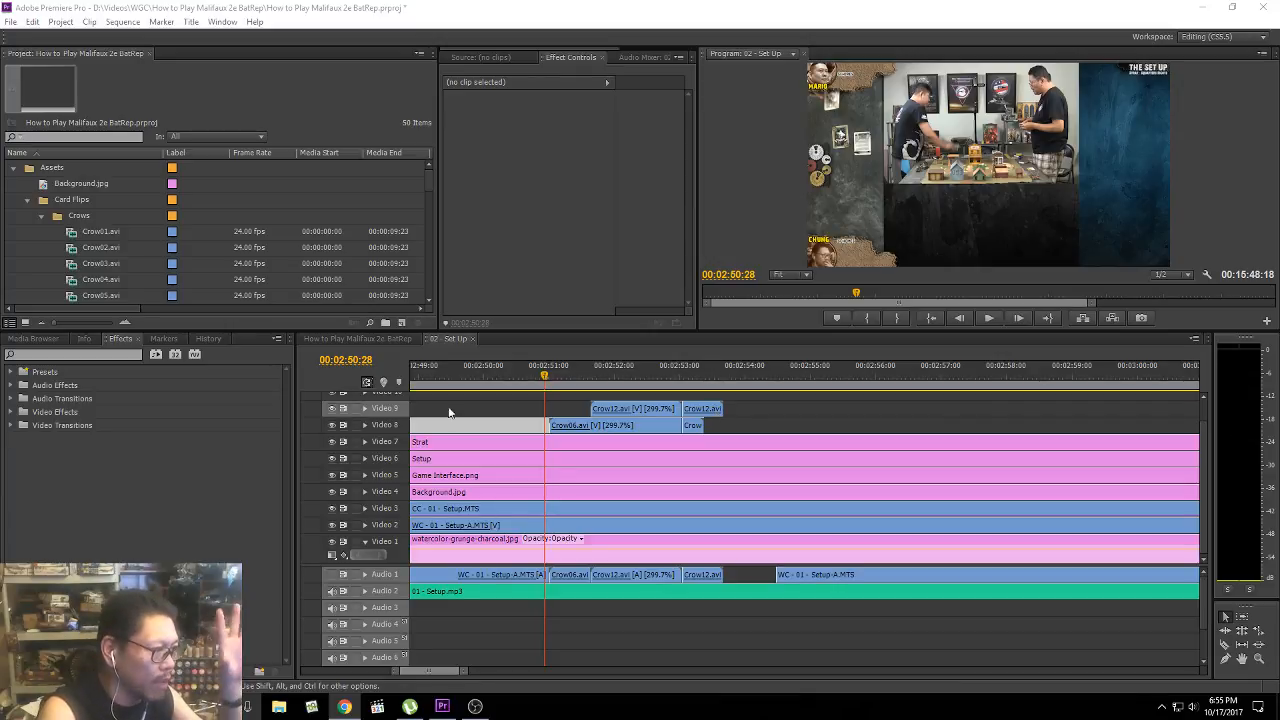
left_click(504, 404)
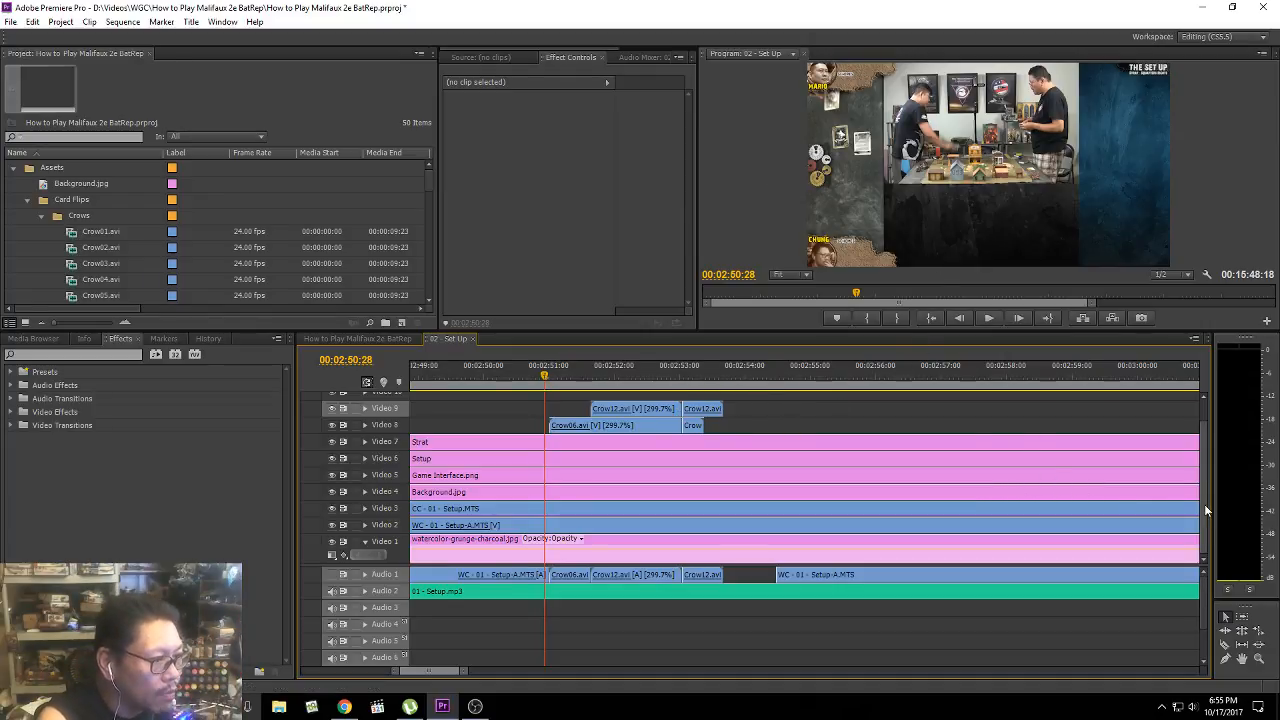
Step: Show the start of the sequence and enlarge the video track area so tracks Video 1 through Video 10 fit
left_click_drag(1204, 504, 1206, 464)
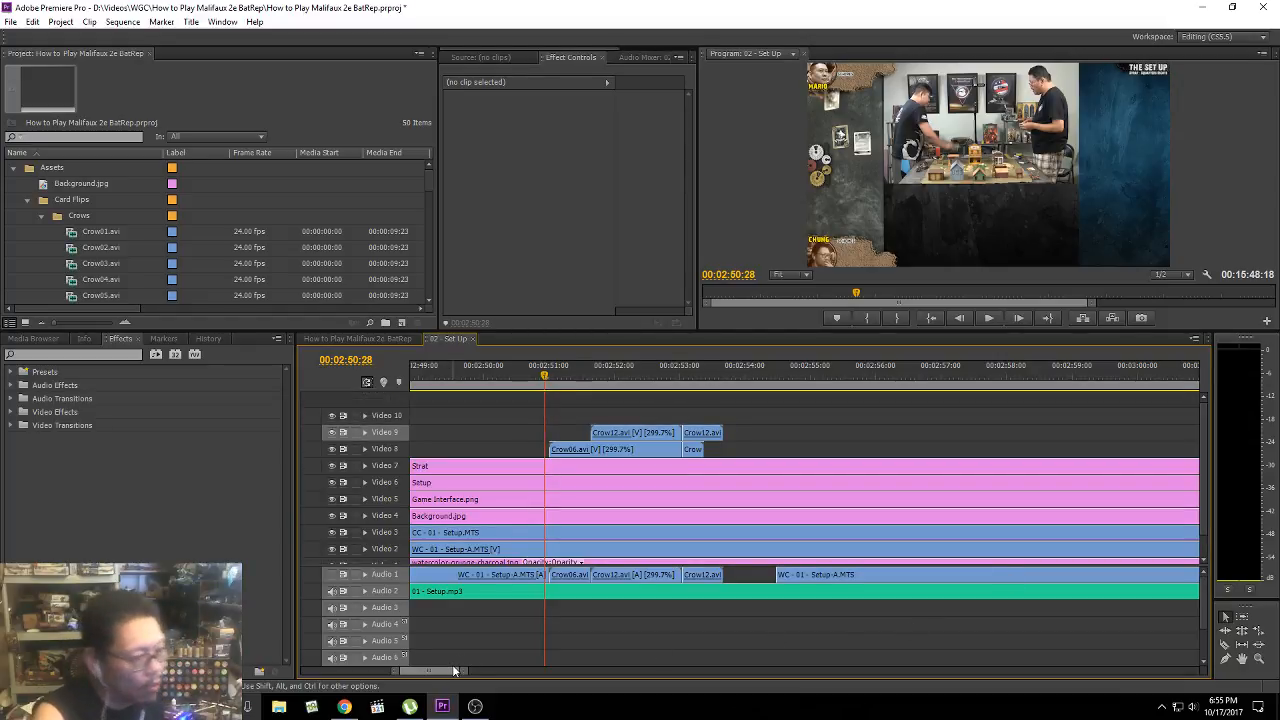
left_click_drag(453, 670, 330, 652)
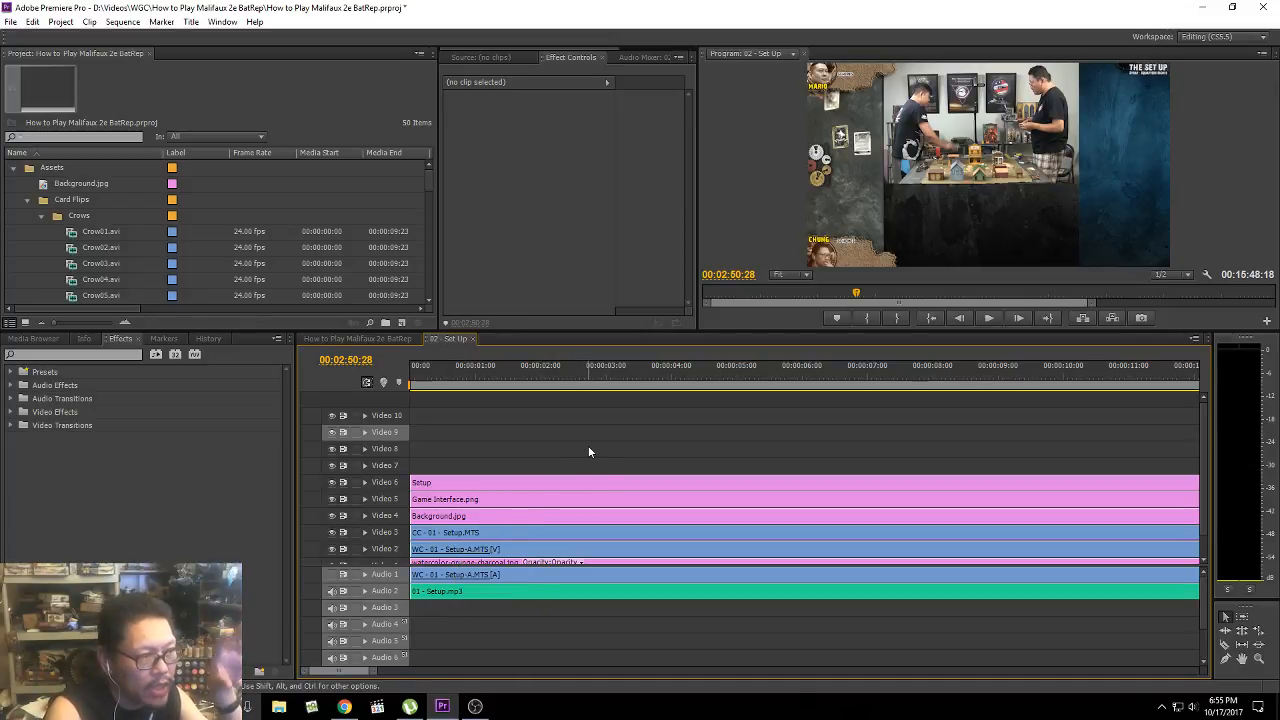
left_click(1166, 561)
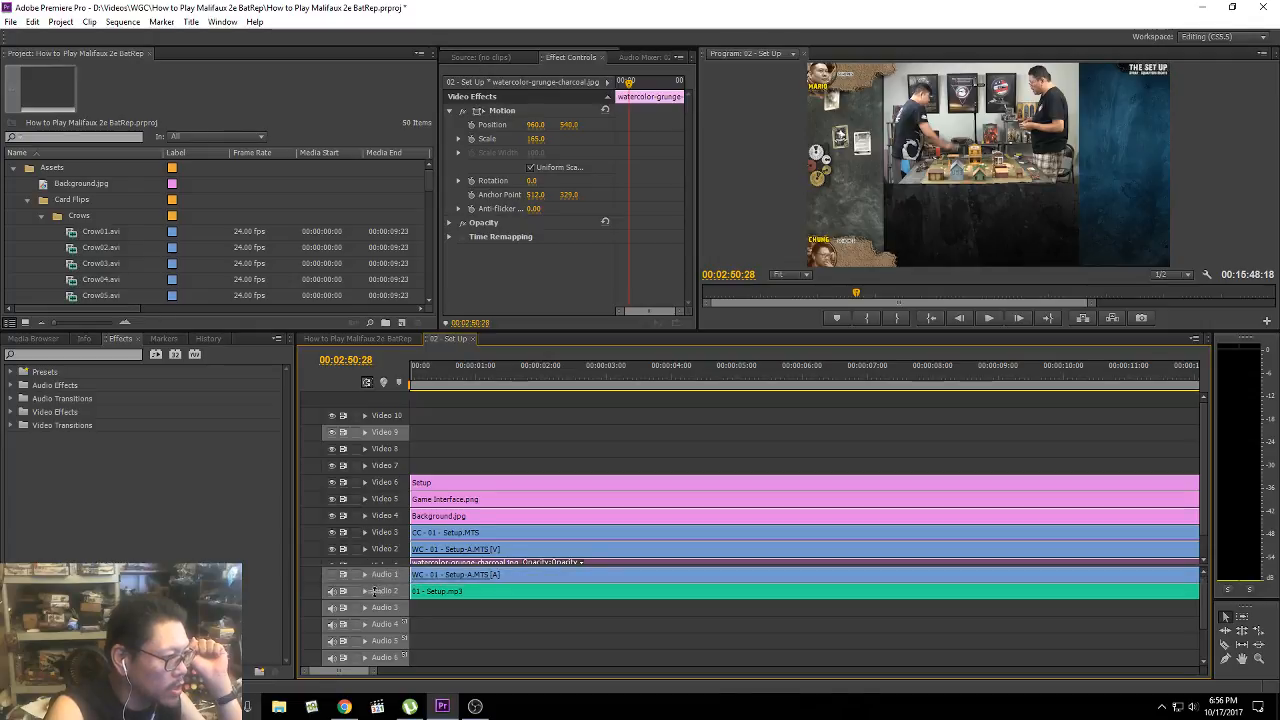
left_click_drag(374, 591, 376, 604)
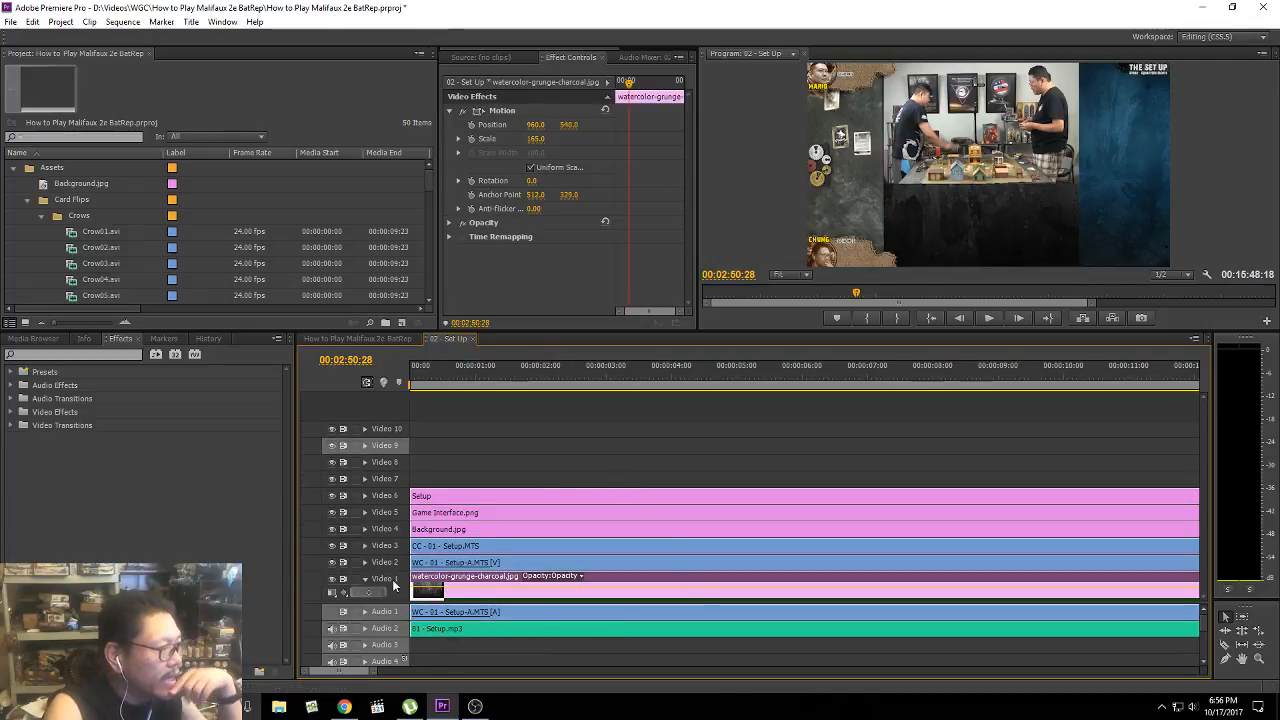
Step: Switch the output of the Video 2 and Video 3 tracks off and on to examine each camera clip's part in the frame
left_click(332, 563)
left_click(332, 563)
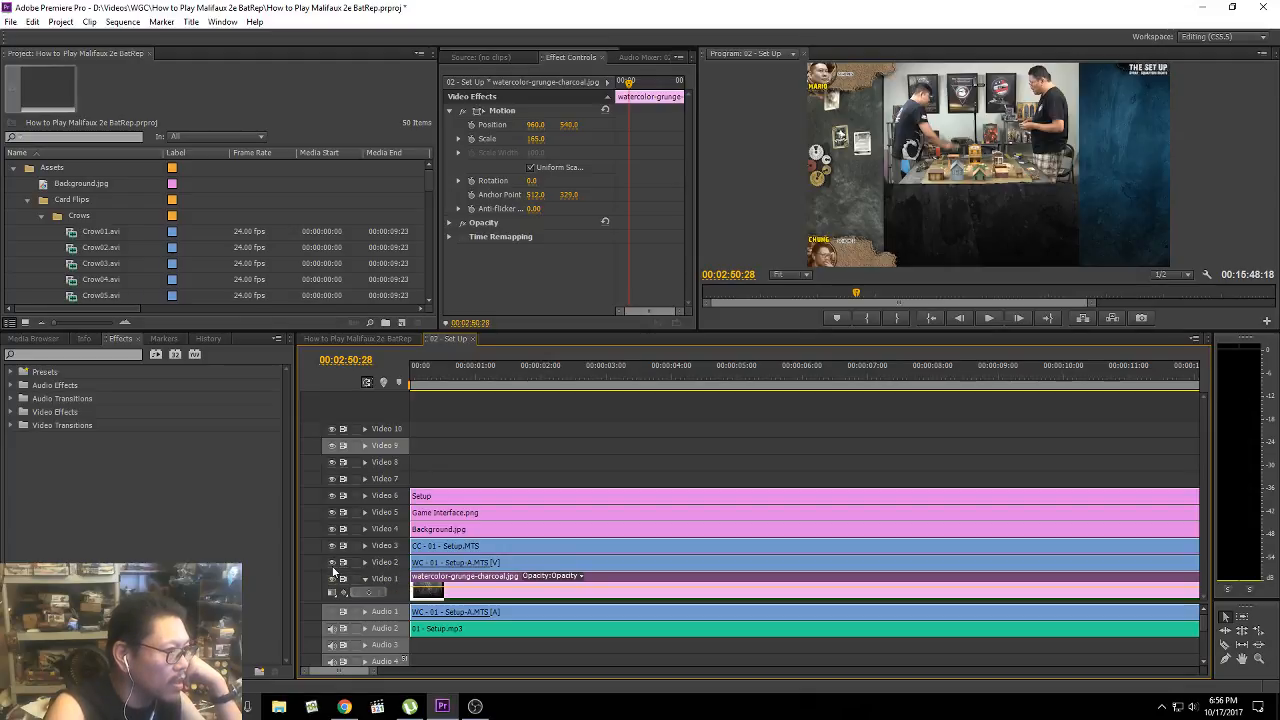
left_click(333, 566)
left_click(333, 566)
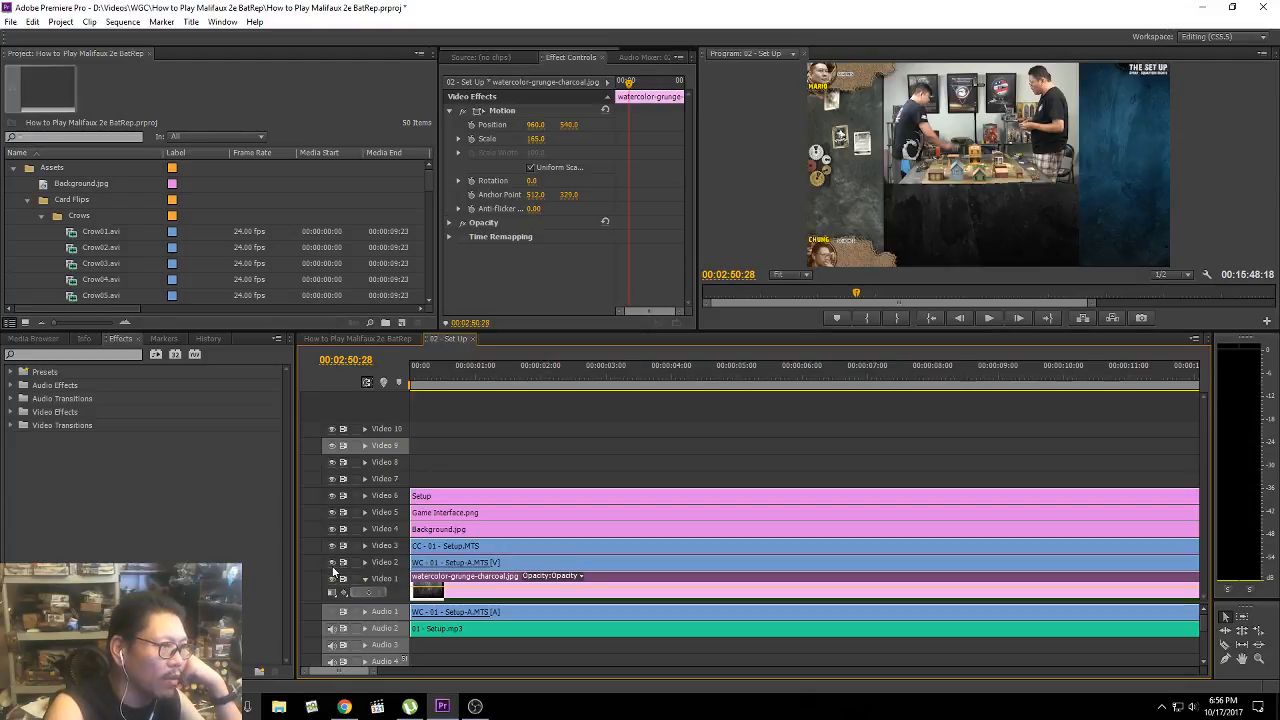
left_click(332, 563)
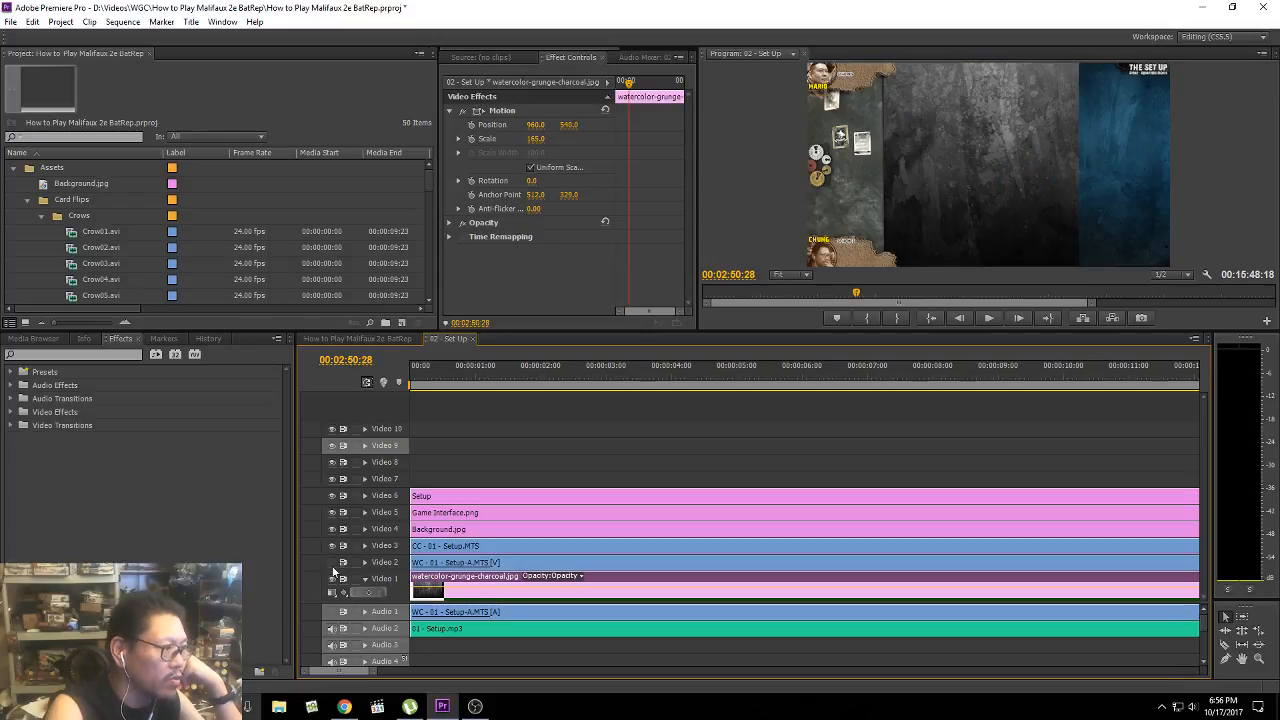
left_click(333, 565)
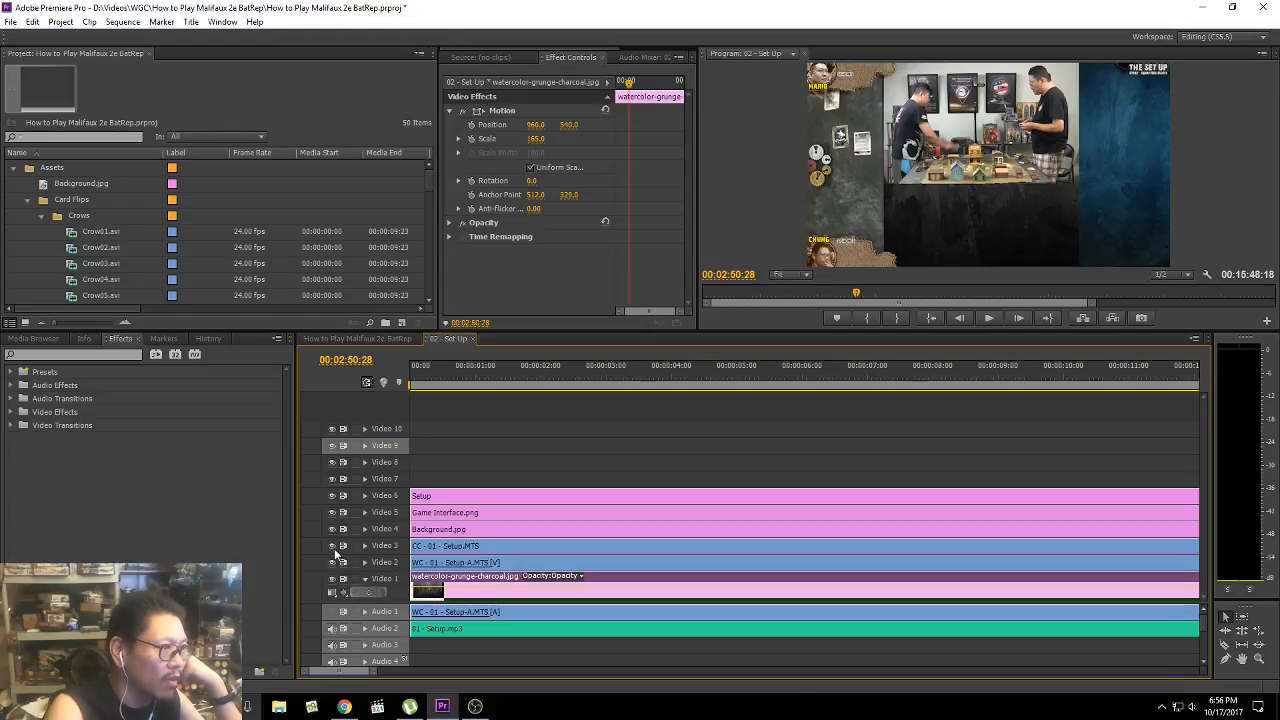
left_click(333, 547)
left_click(333, 547)
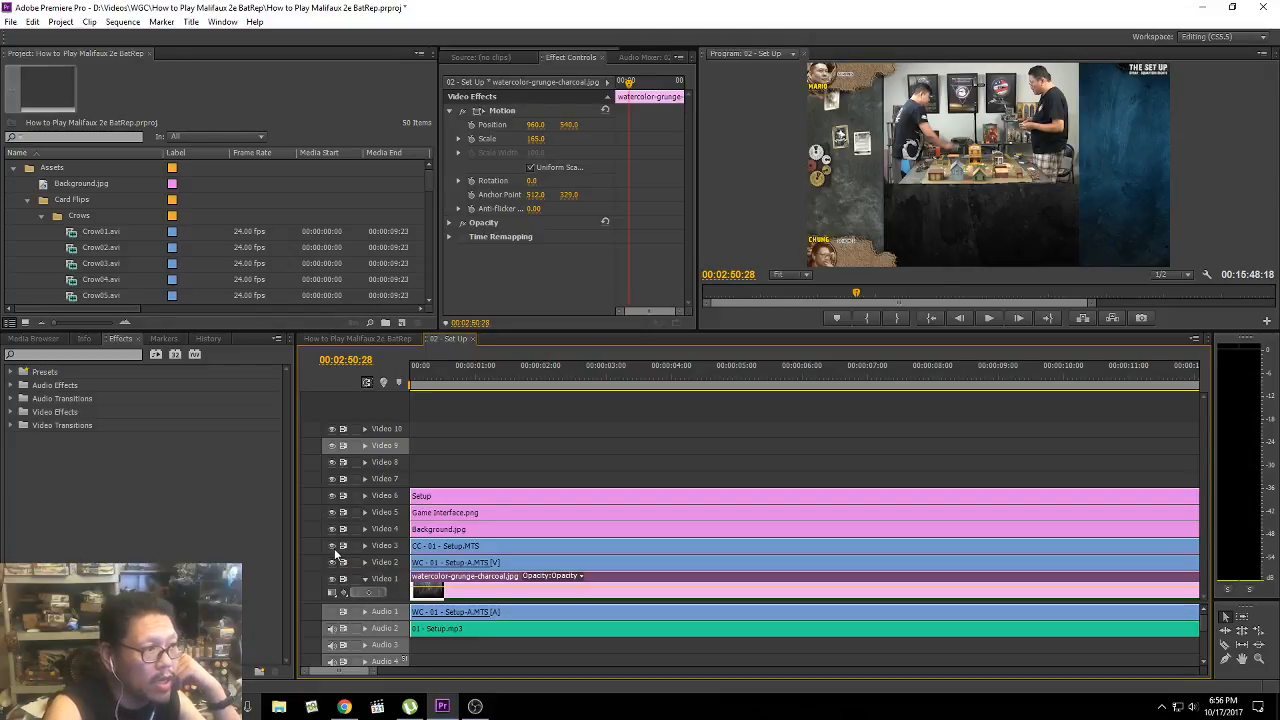
Step: Play the opening of the 02 - Set Up sequence from its start and return the playhead to 00:00:00:00
left_click(549, 378)
key("Home")
key("space")
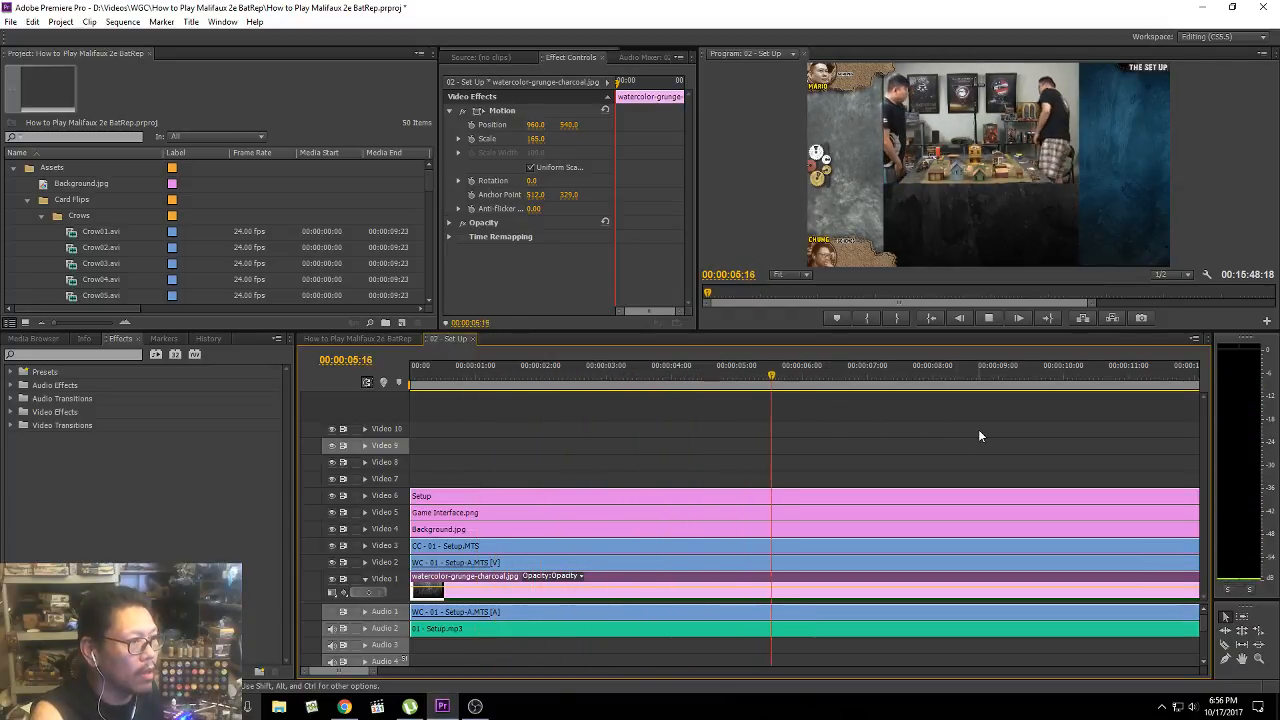
key("space")
key("Home")
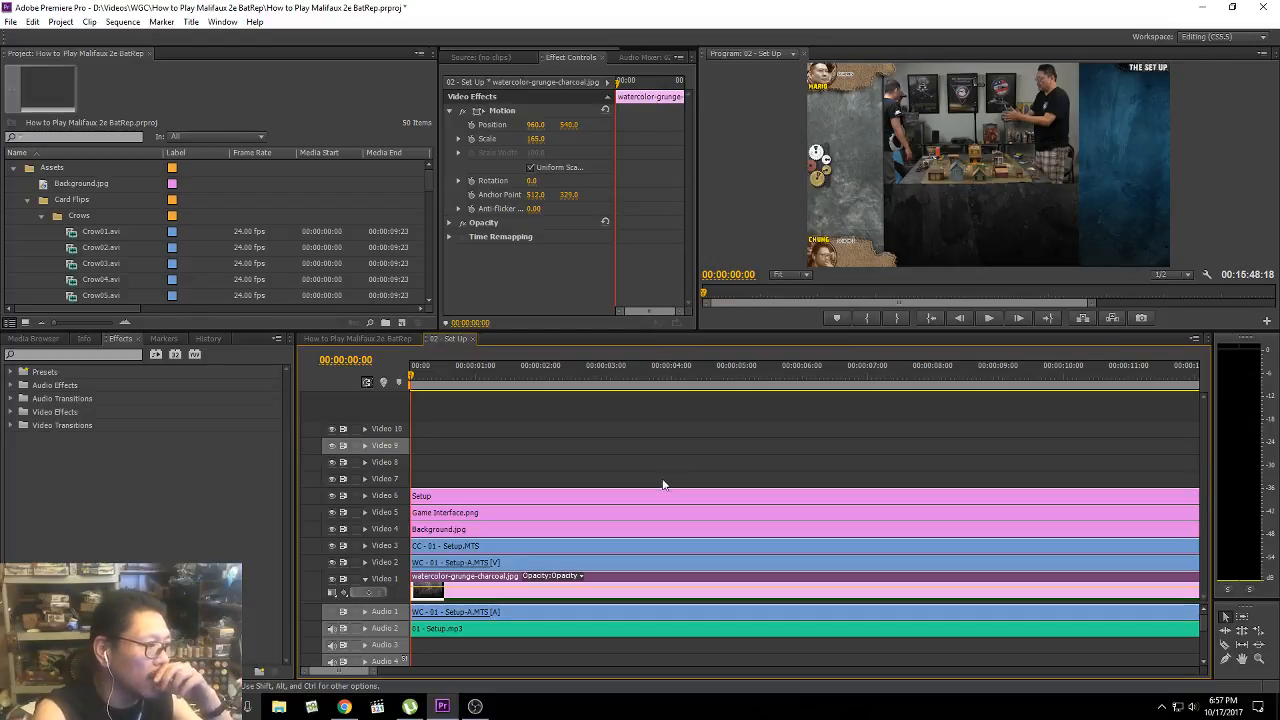
Step: Hide the Video 2 and Video 3 tracks and toggle the Setup title on Video 6 to examine it, leaving it hidden
left_click(656, 416)
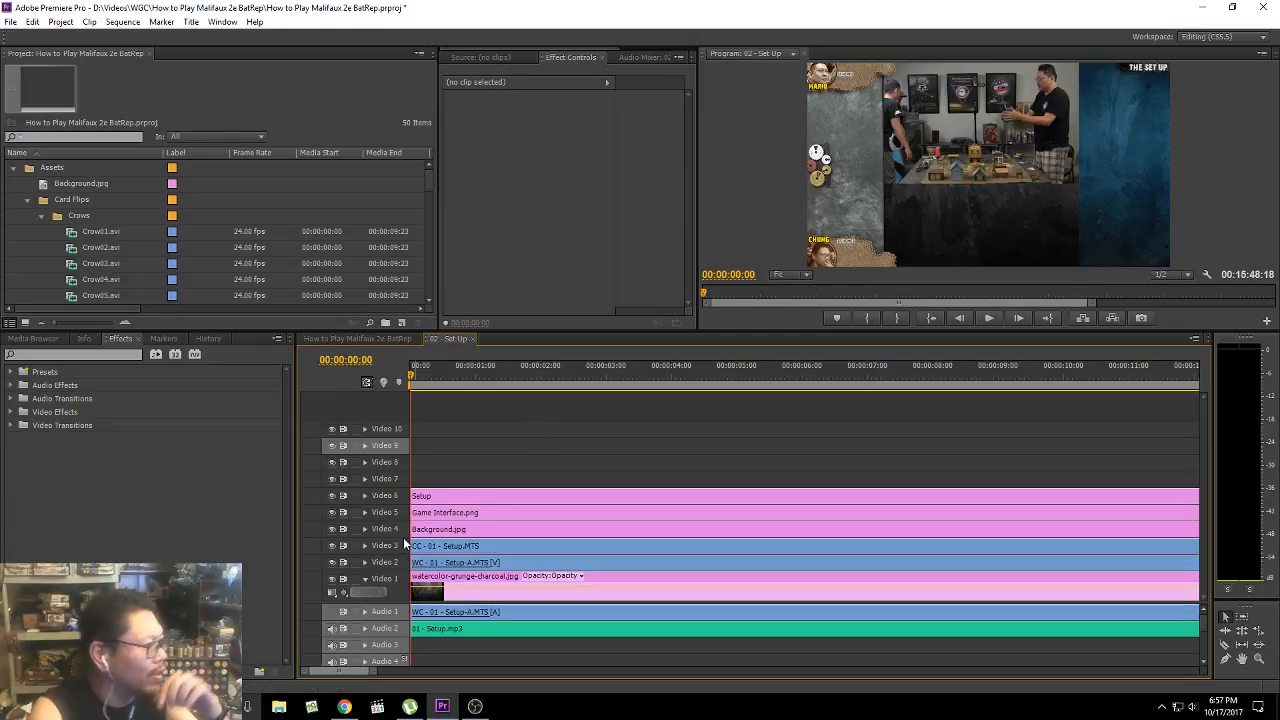
left_click(333, 546)
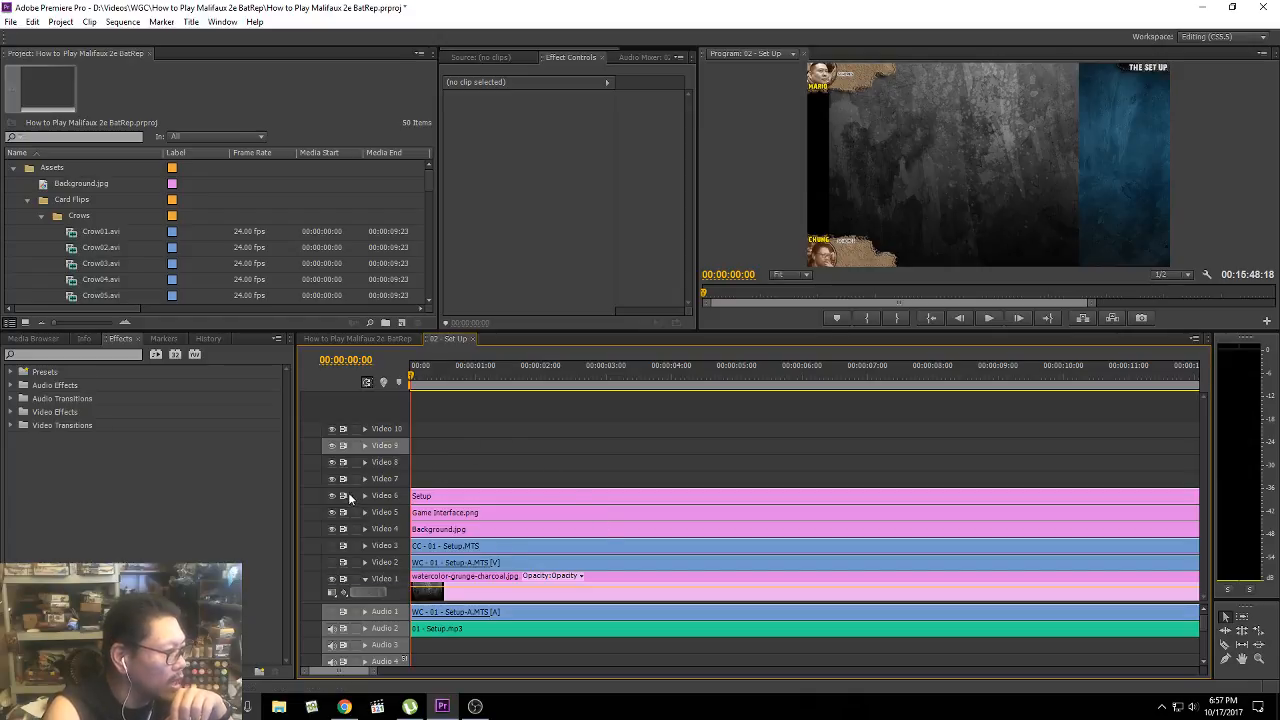
left_click(334, 495)
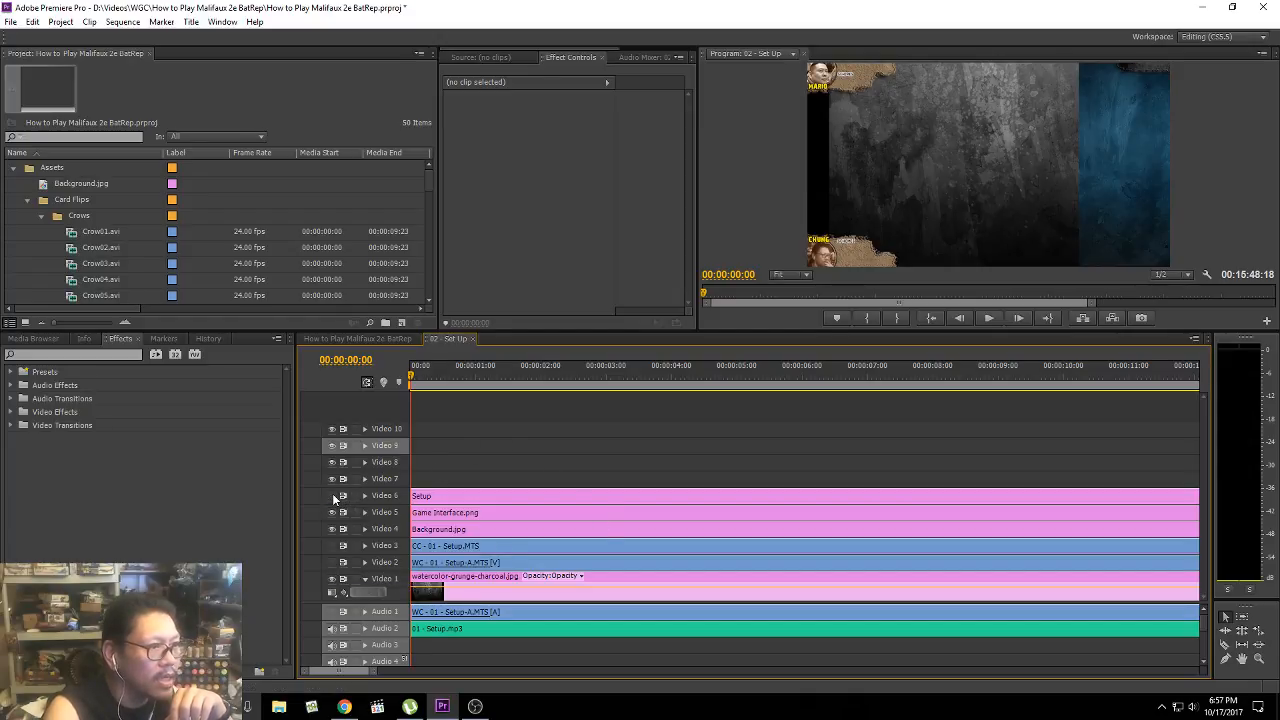
left_click(333, 496)
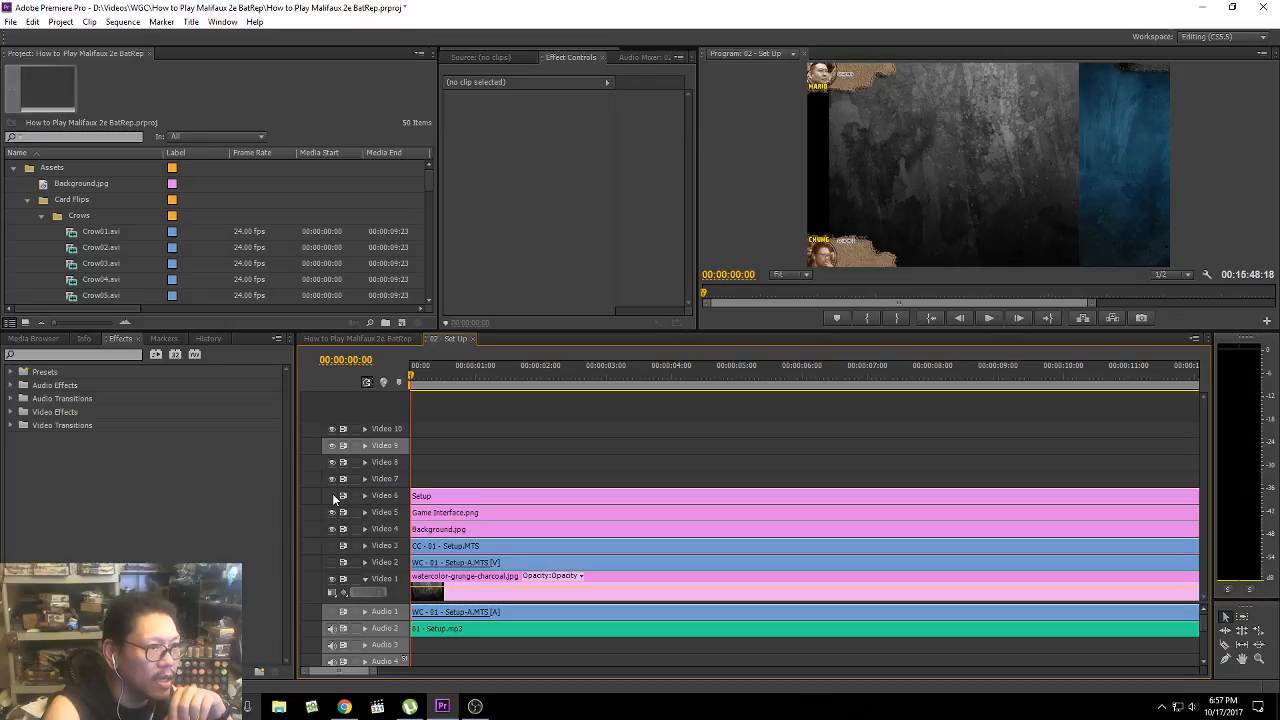
left_click(333, 496)
left_click(333, 496)
left_click(333, 496)
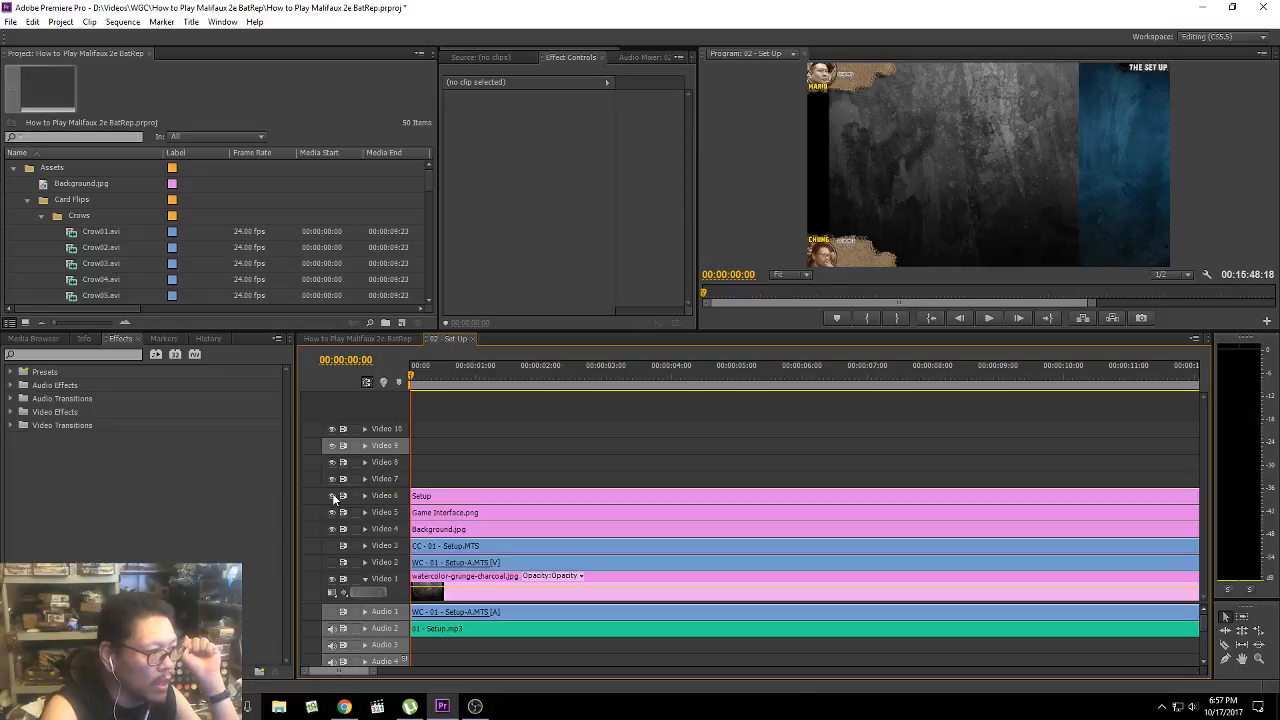
left_click(333, 496)
left_click(333, 496)
left_click(333, 496)
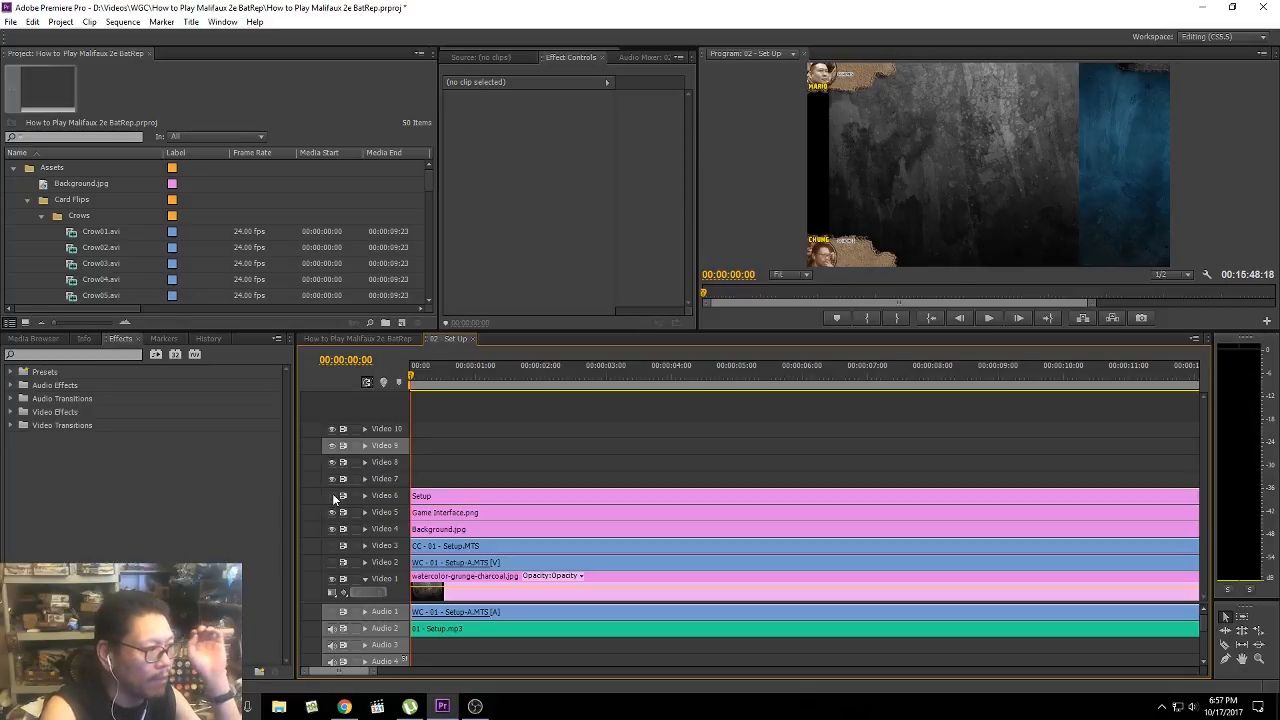
Step: Toggle the Game Interface.png overlay on Video 5 to examine what it adds to the frame, leaving it hidden
left_click(333, 512)
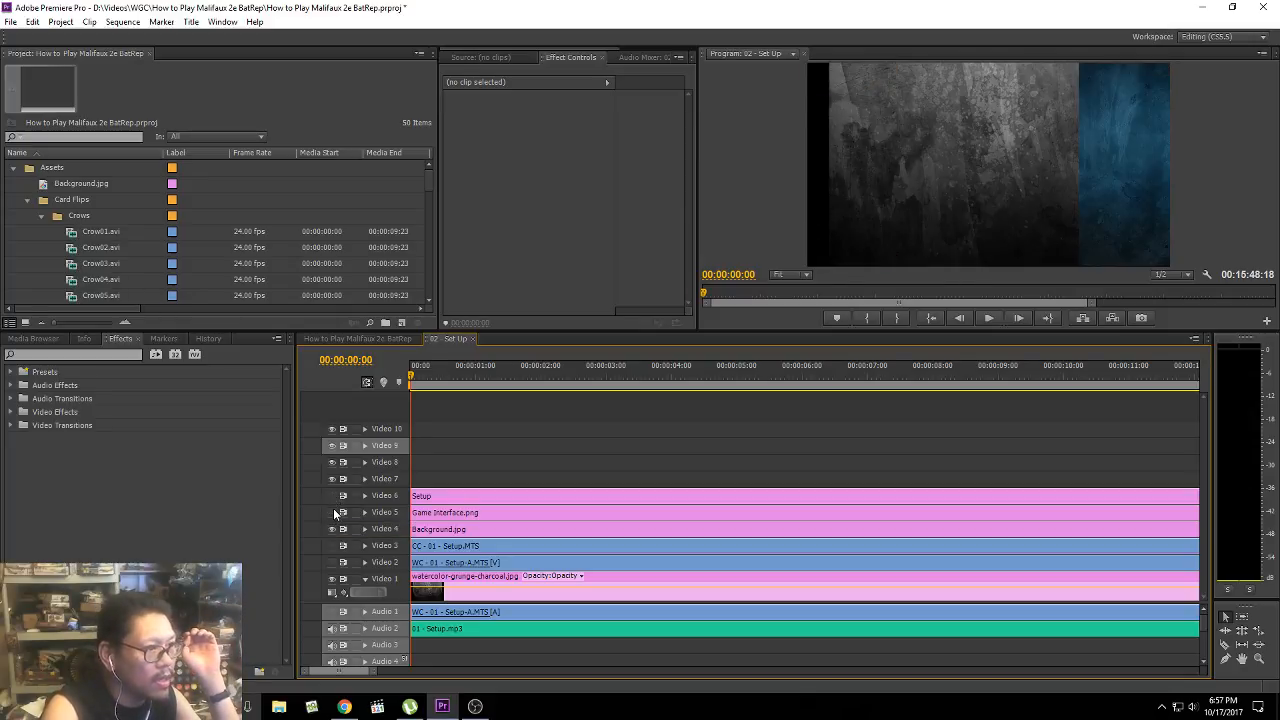
left_click(333, 512)
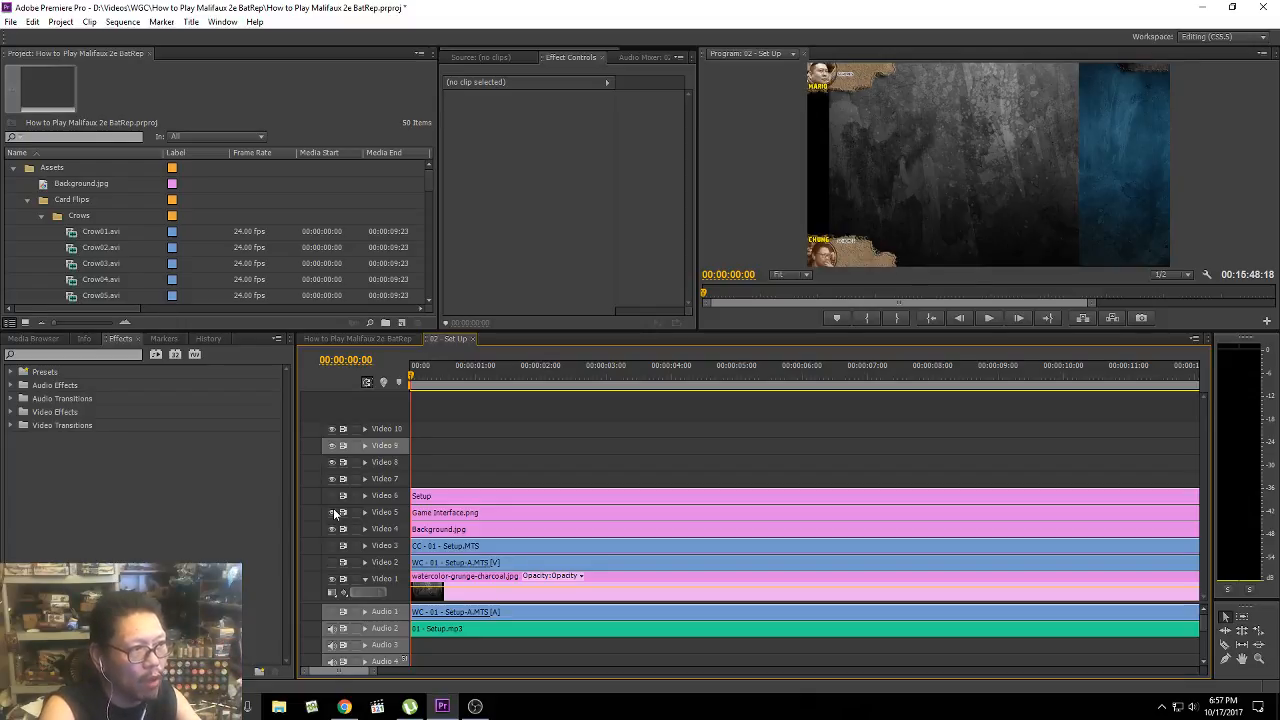
left_click(333, 512)
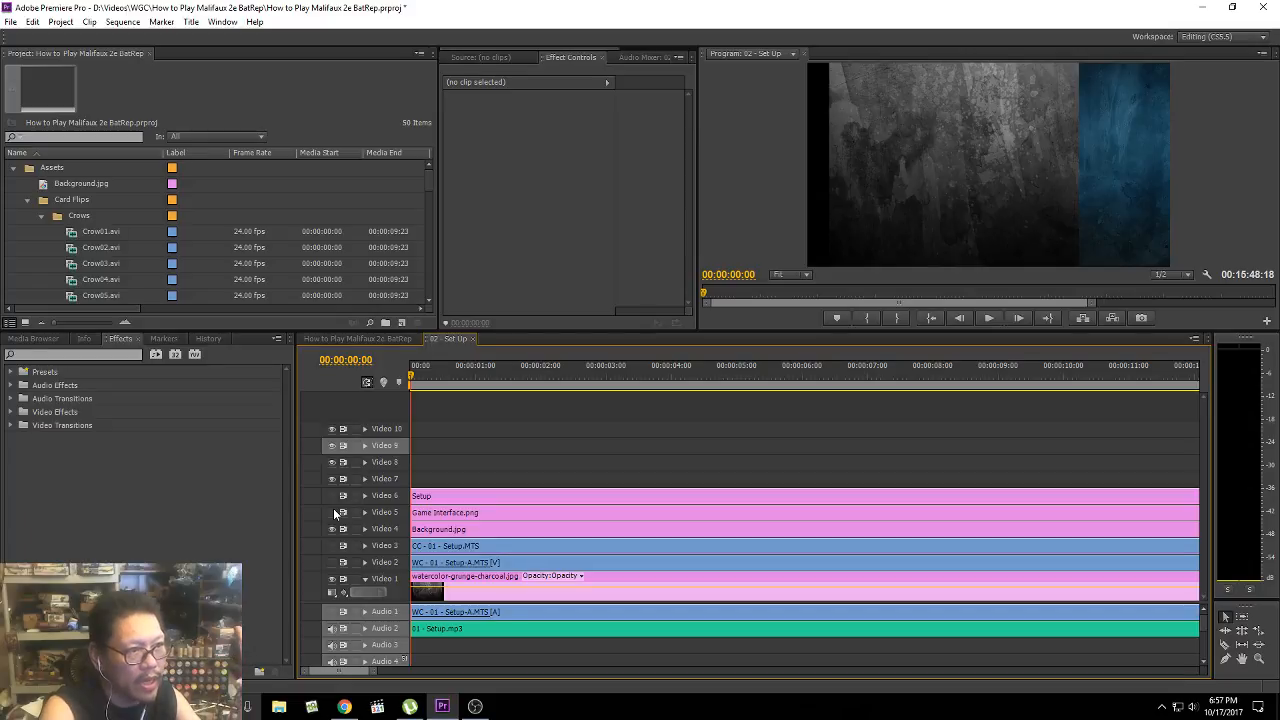
left_click(333, 512)
left_click(333, 512)
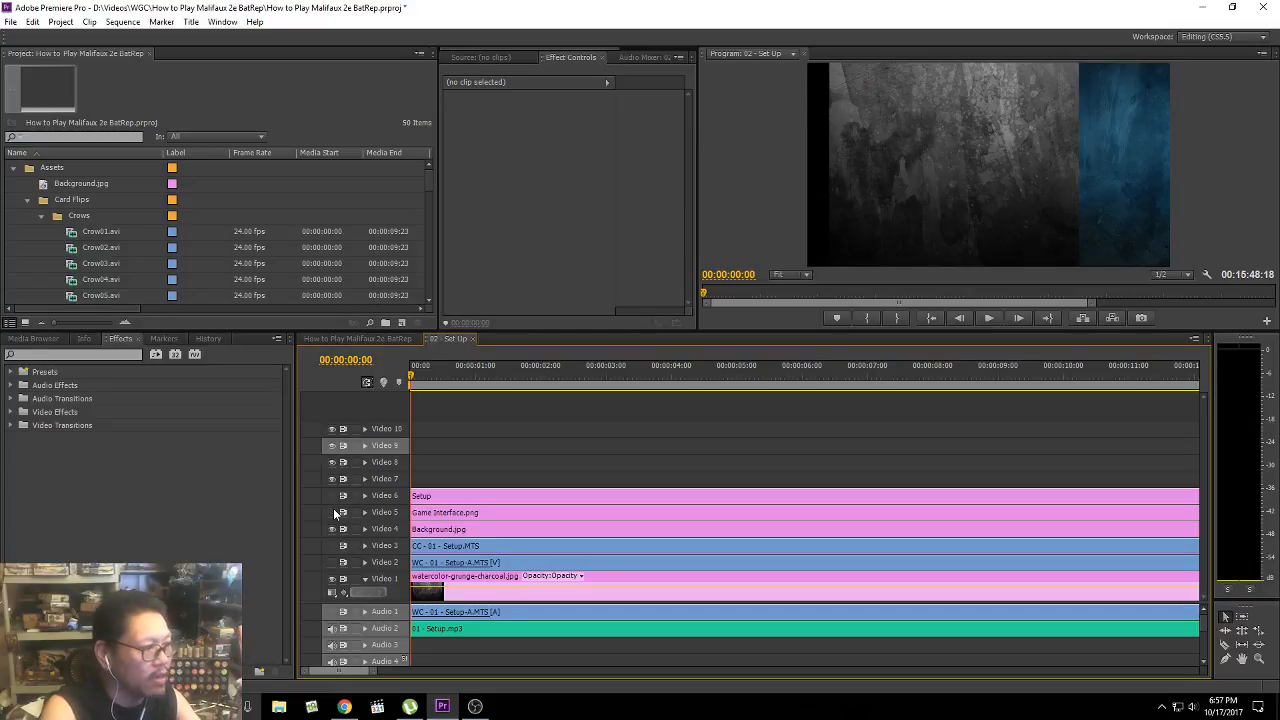
Step: Switch Background.jpg on Video 4 and the charcoal image on Video 1 off and on to examine the two backdrops
left_click(333, 529)
left_click(333, 529)
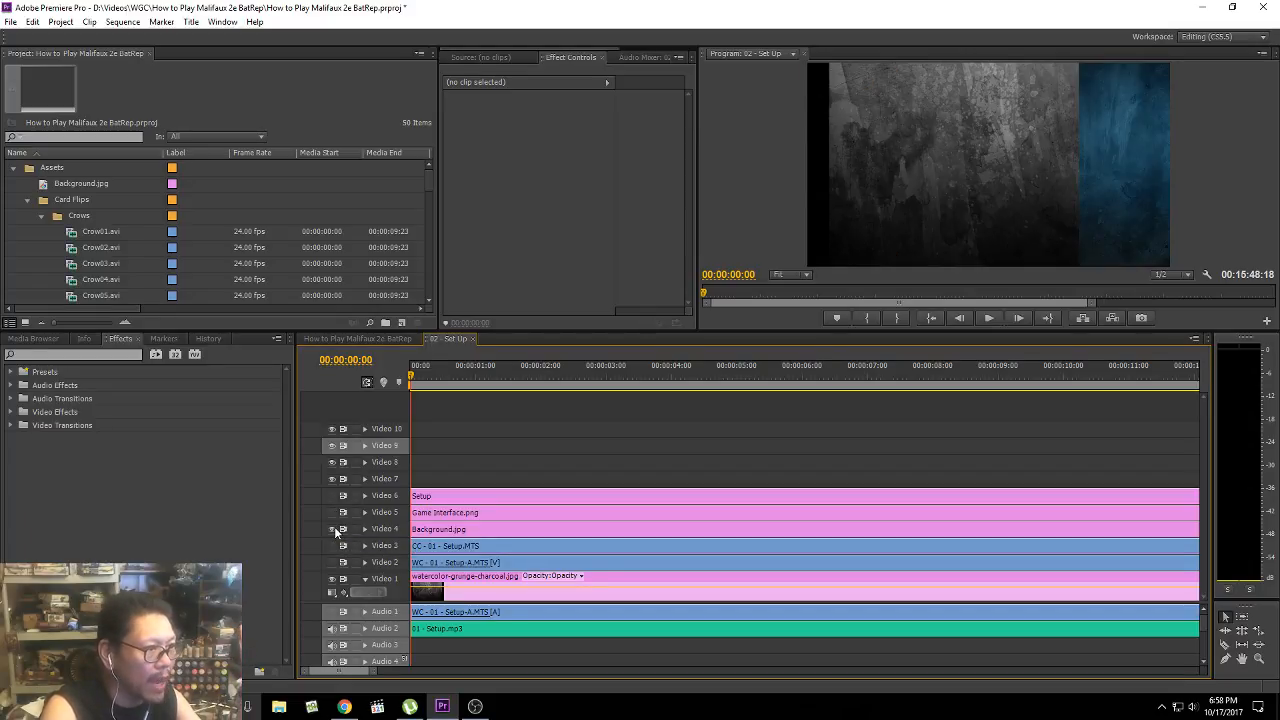
left_click(333, 579)
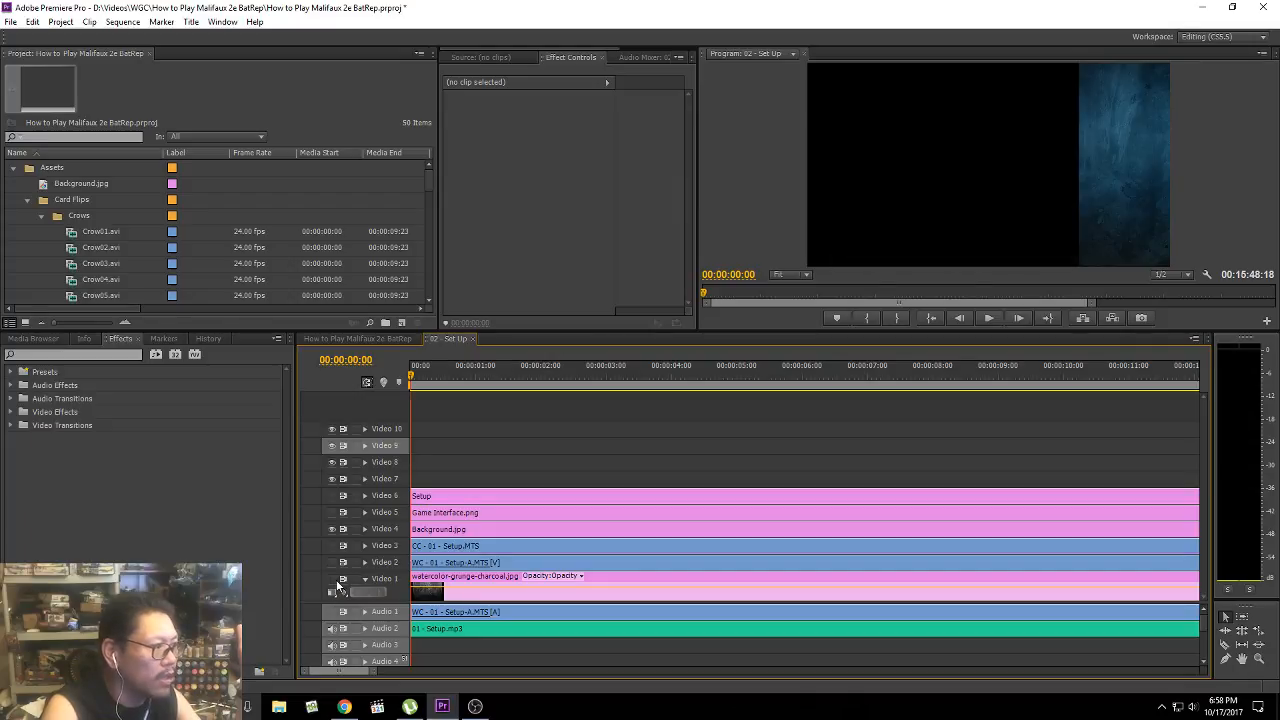
left_click(333, 579)
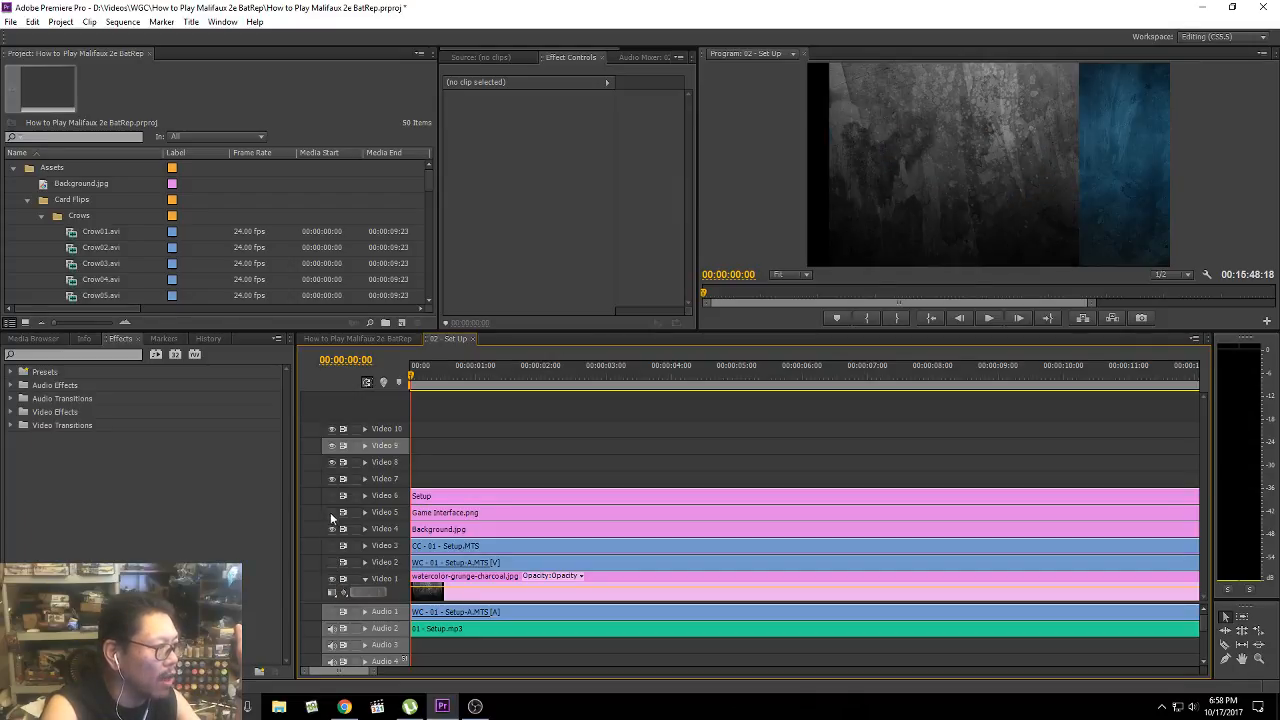
Step: Show the Game Interface.png overlay, the Setup title and the two camera clips on Video 3 and Video 2 again
left_click(332, 512)
left_click(332, 495)
left_click(332, 545)
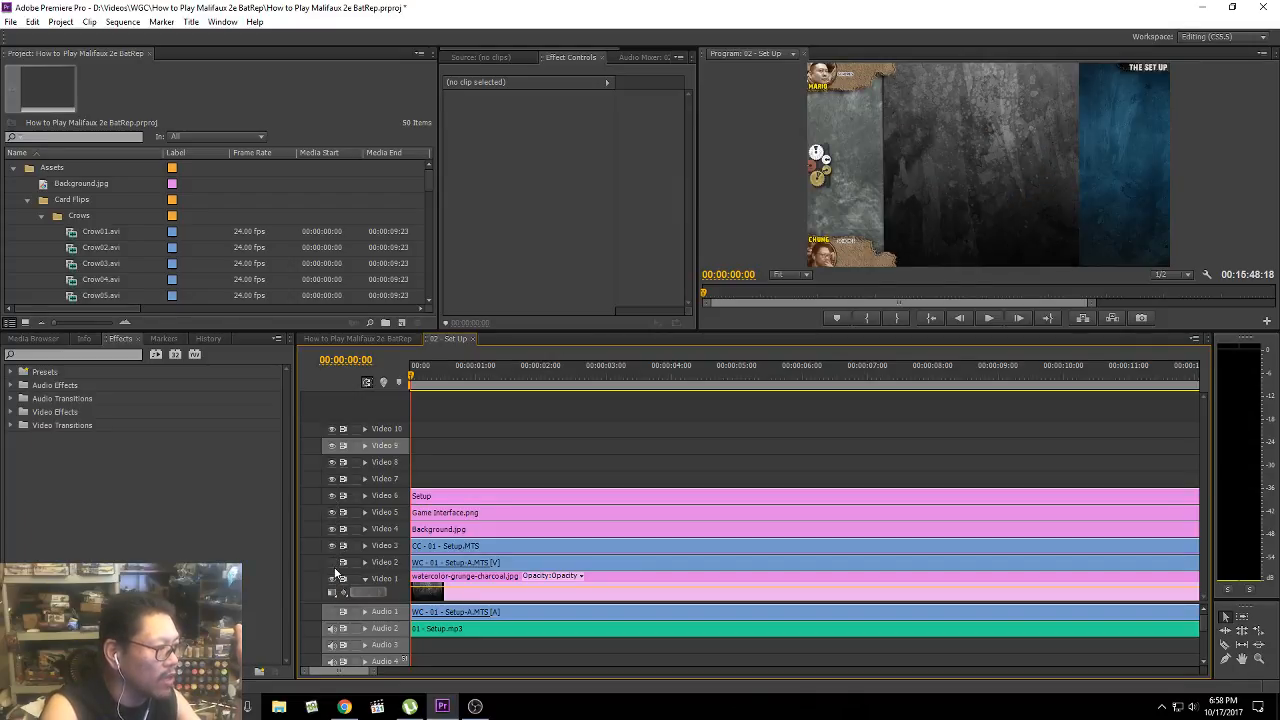
left_click(333, 562)
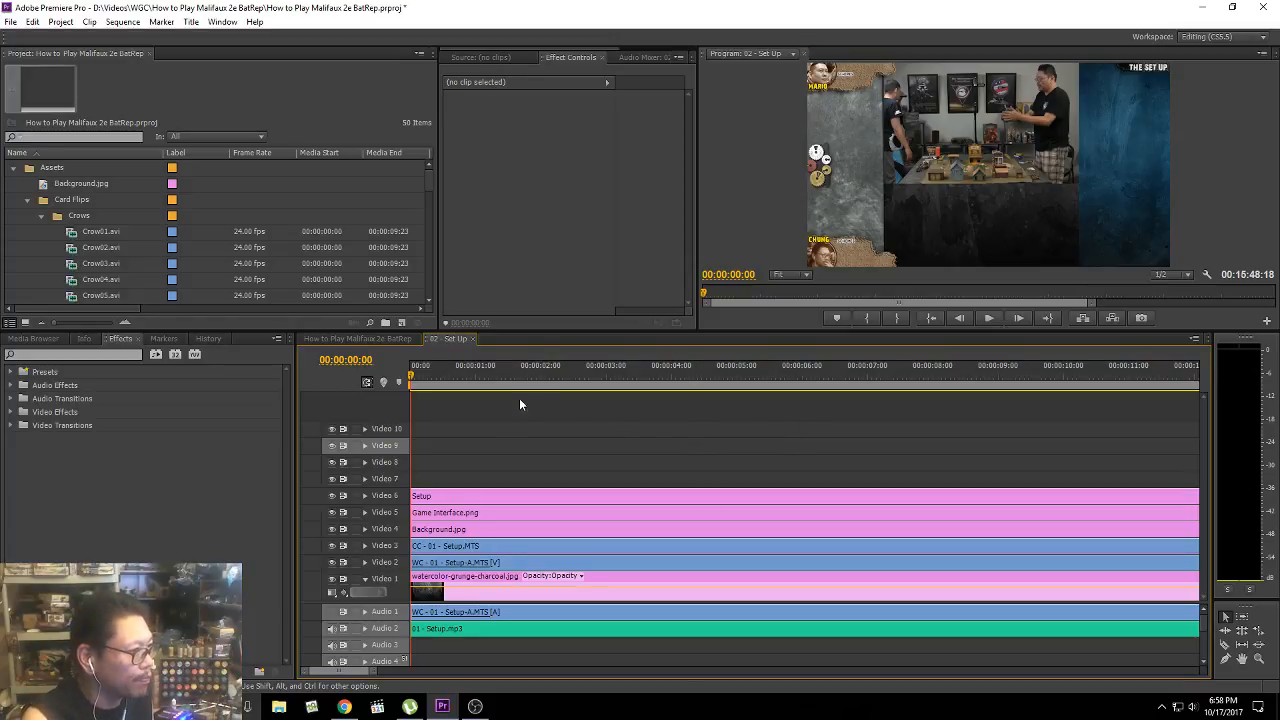
Step: Return the playhead to 00:00:00:00 and play the first moments of the sequence with all layers visible
left_click_drag(411, 379, 421, 380)
key("Home")
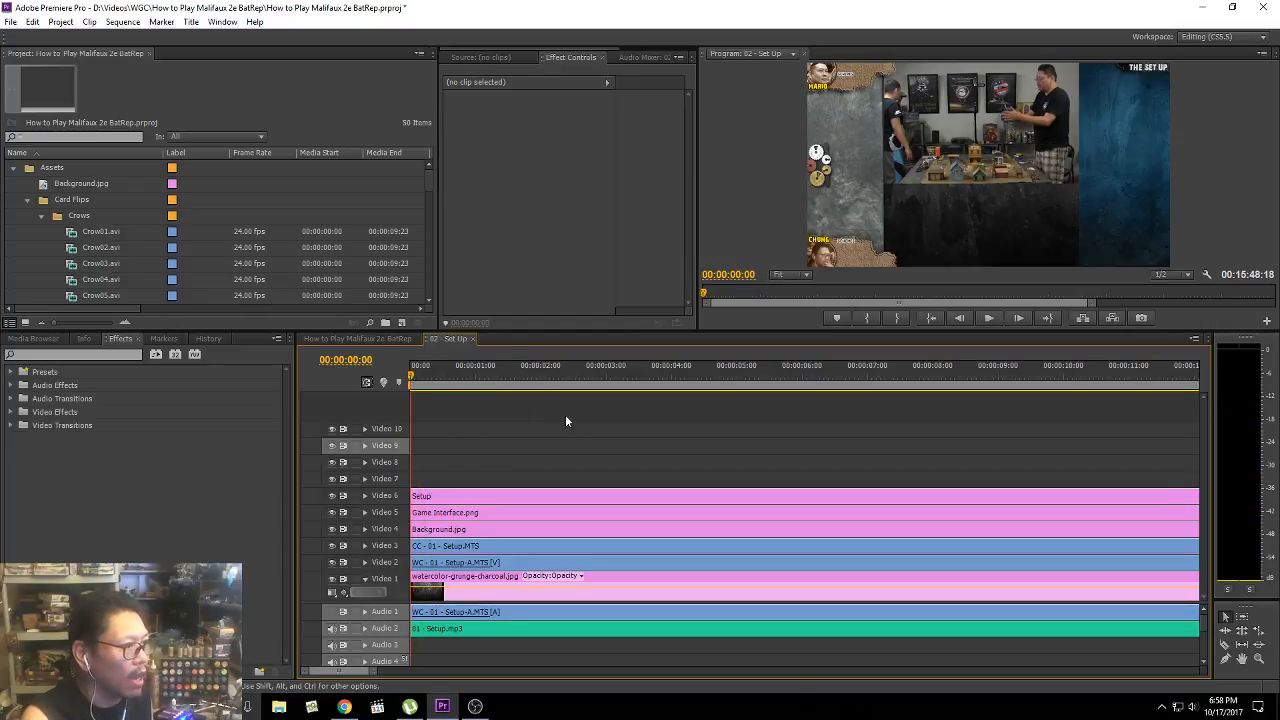
key("space")
key("space")
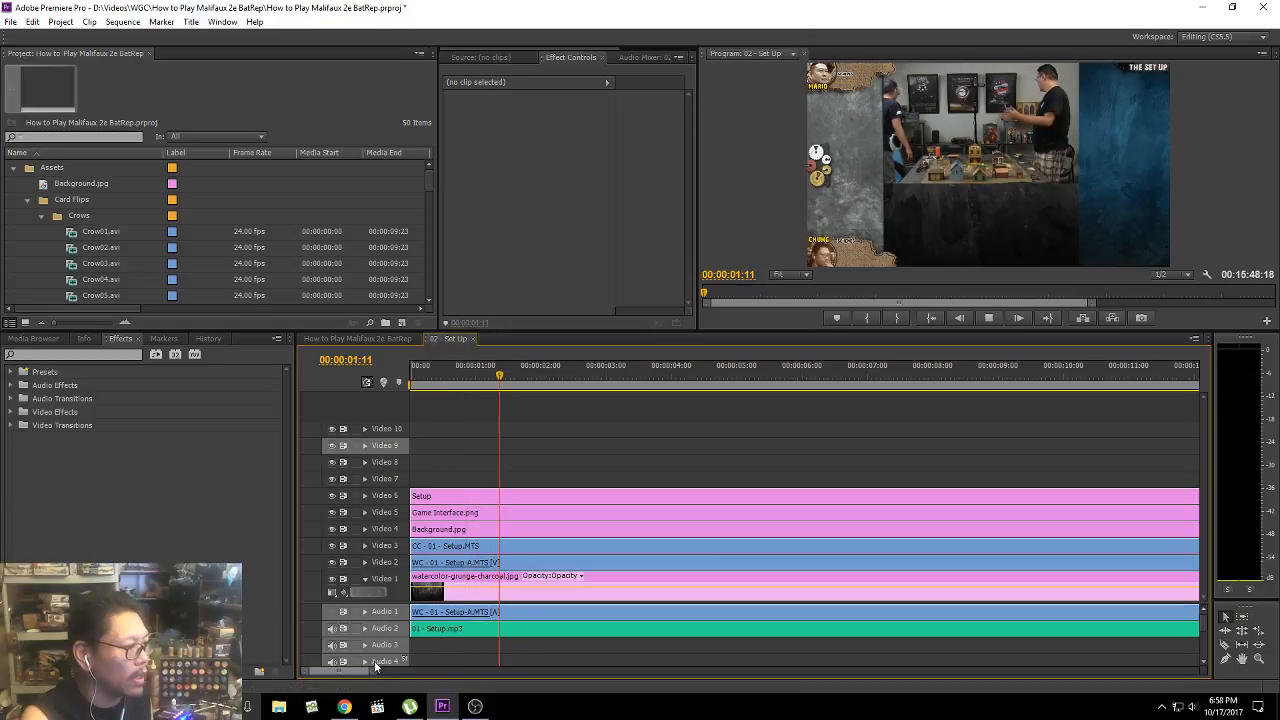
Step: Move the playhead to 00:02:29:13, at the start of the first card flip clips on Video 8
left_click_drag(357, 671, 420, 698)
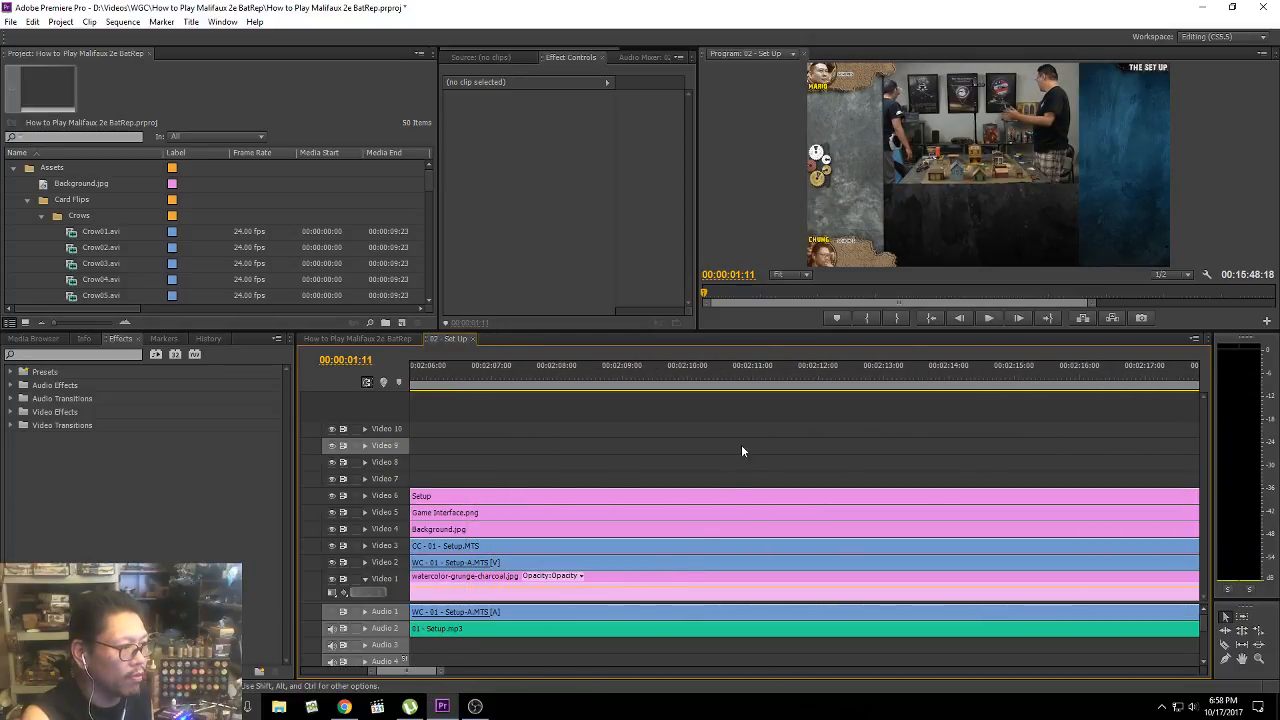
key("minus")
key("minus")
key("minus")
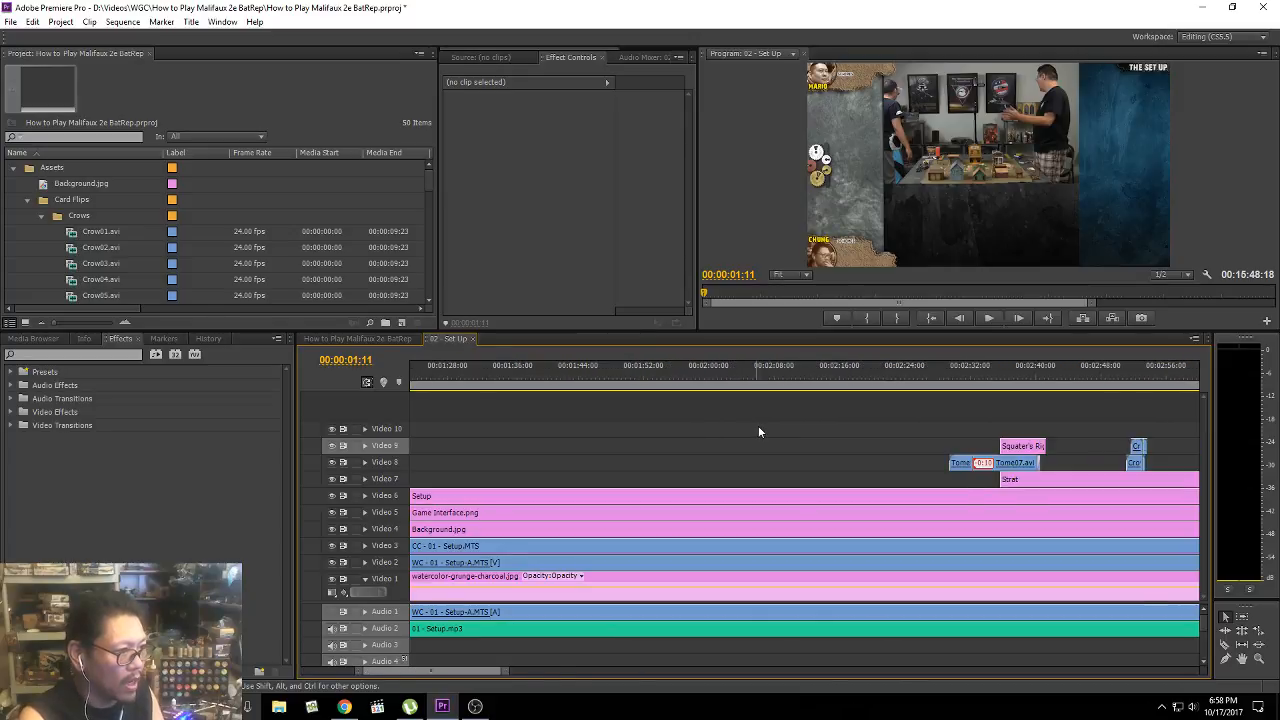
key("minus")
left_click(877, 374)
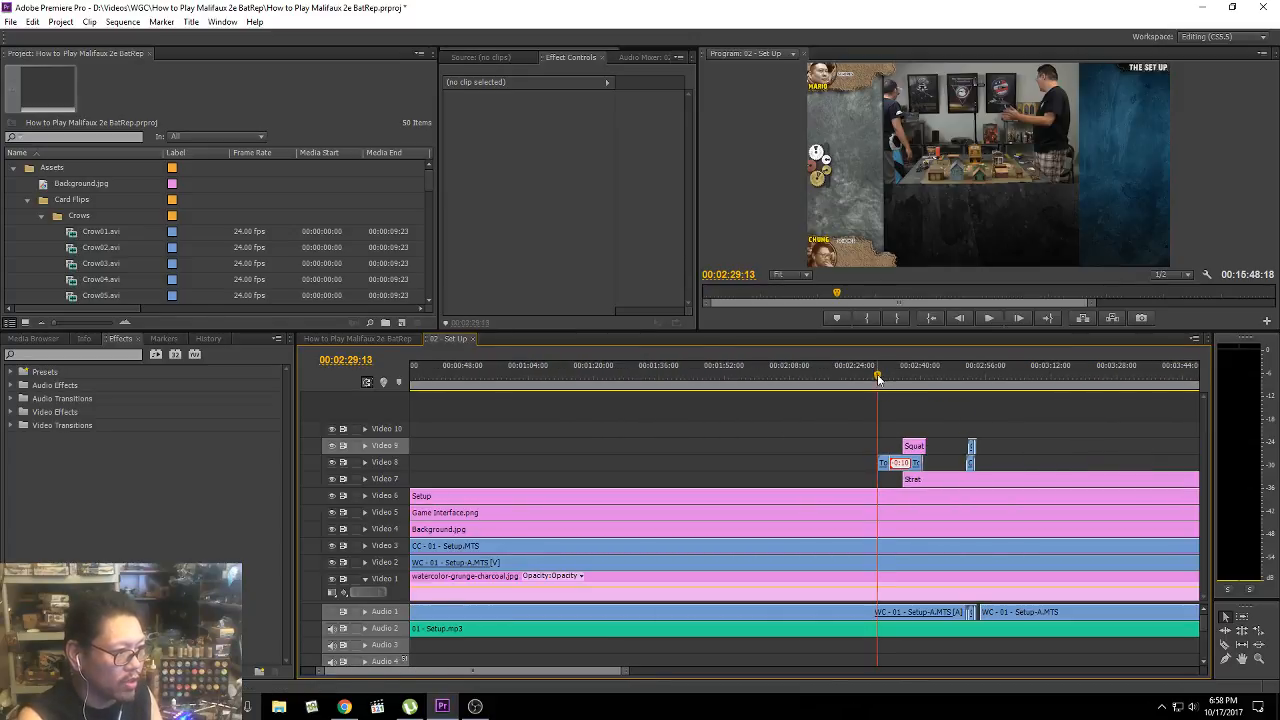
key("minus")
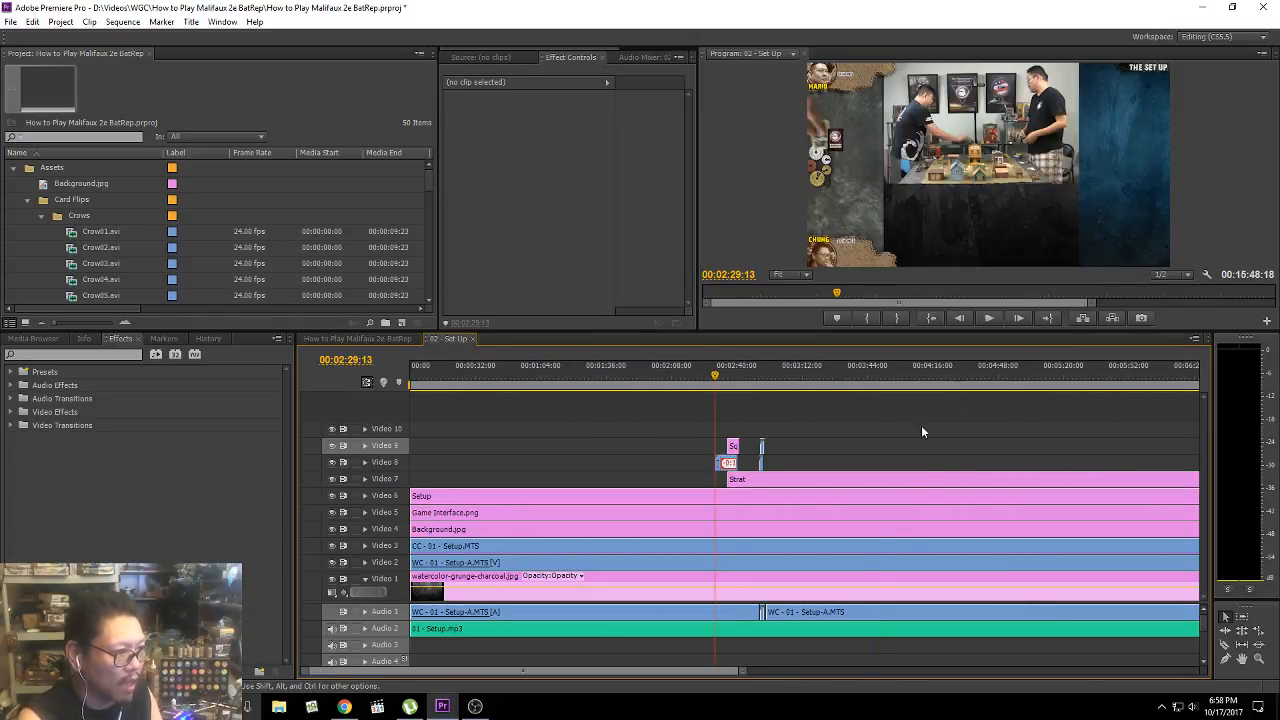
Step: Play the sequence from about 00:02:25 to the first card flip at 00:02:30:15, pausing along the way
left_click(704, 387)
key("space")
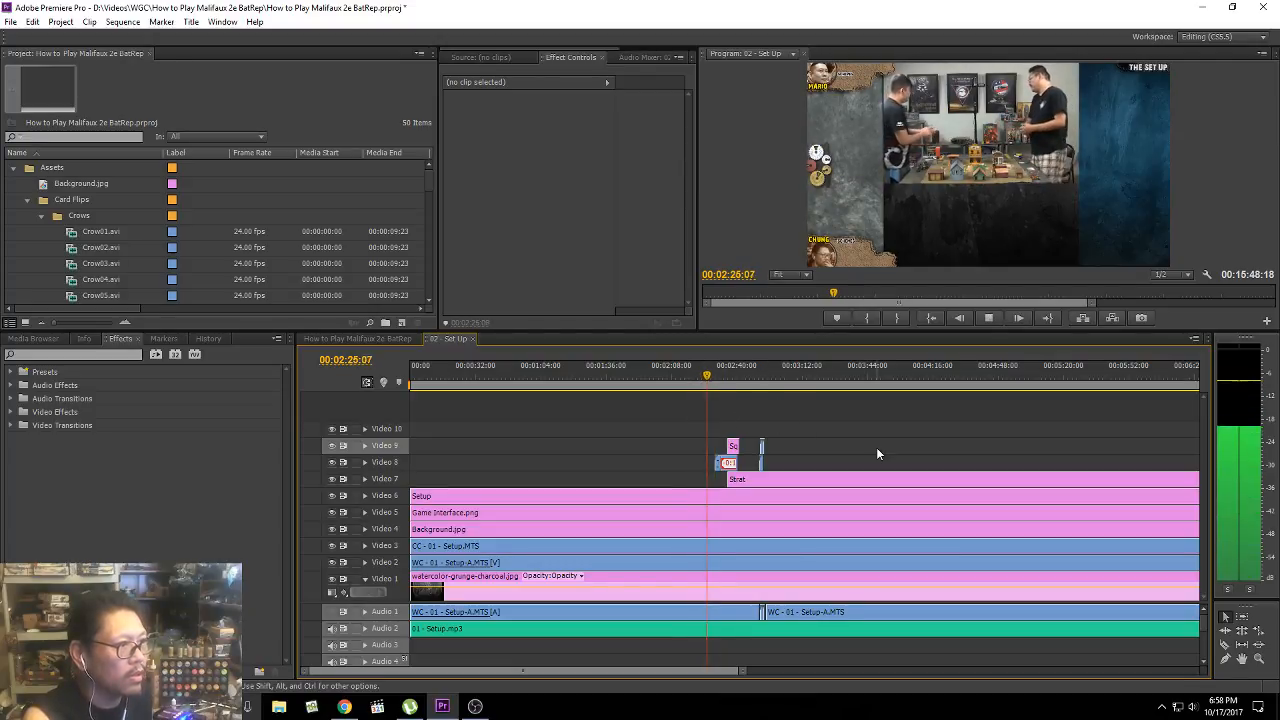
key("space")
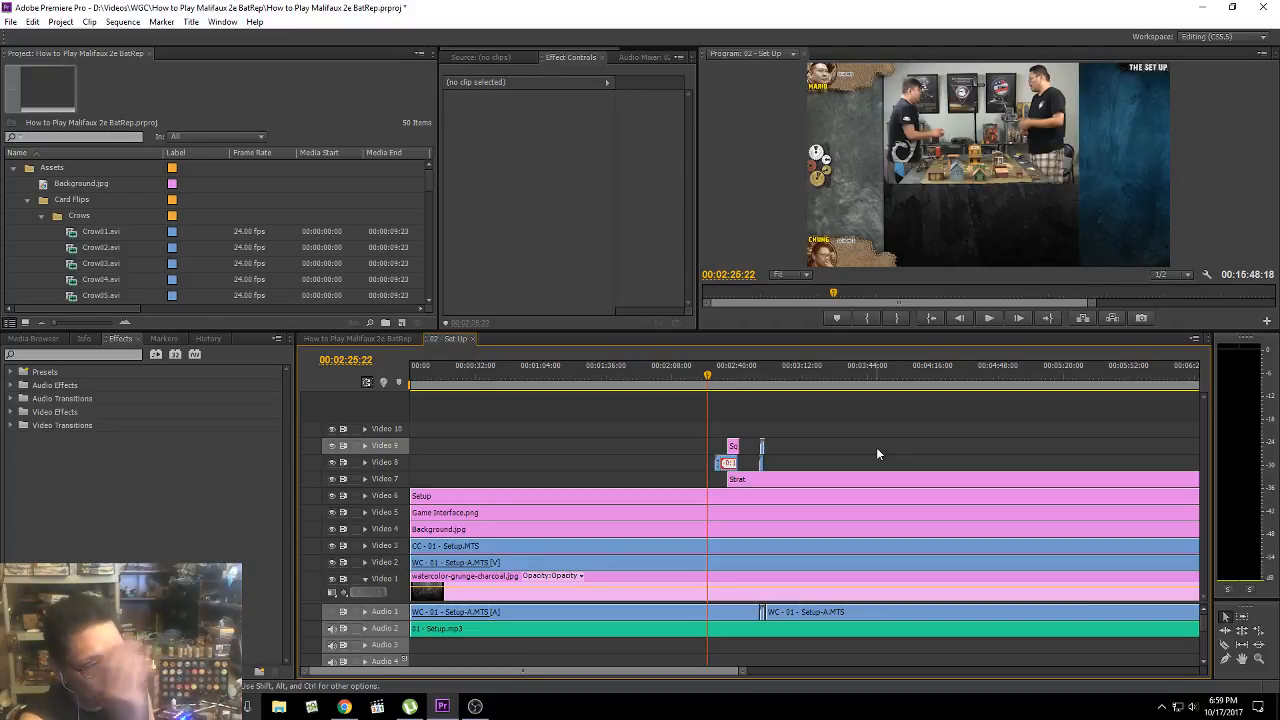
key("space")
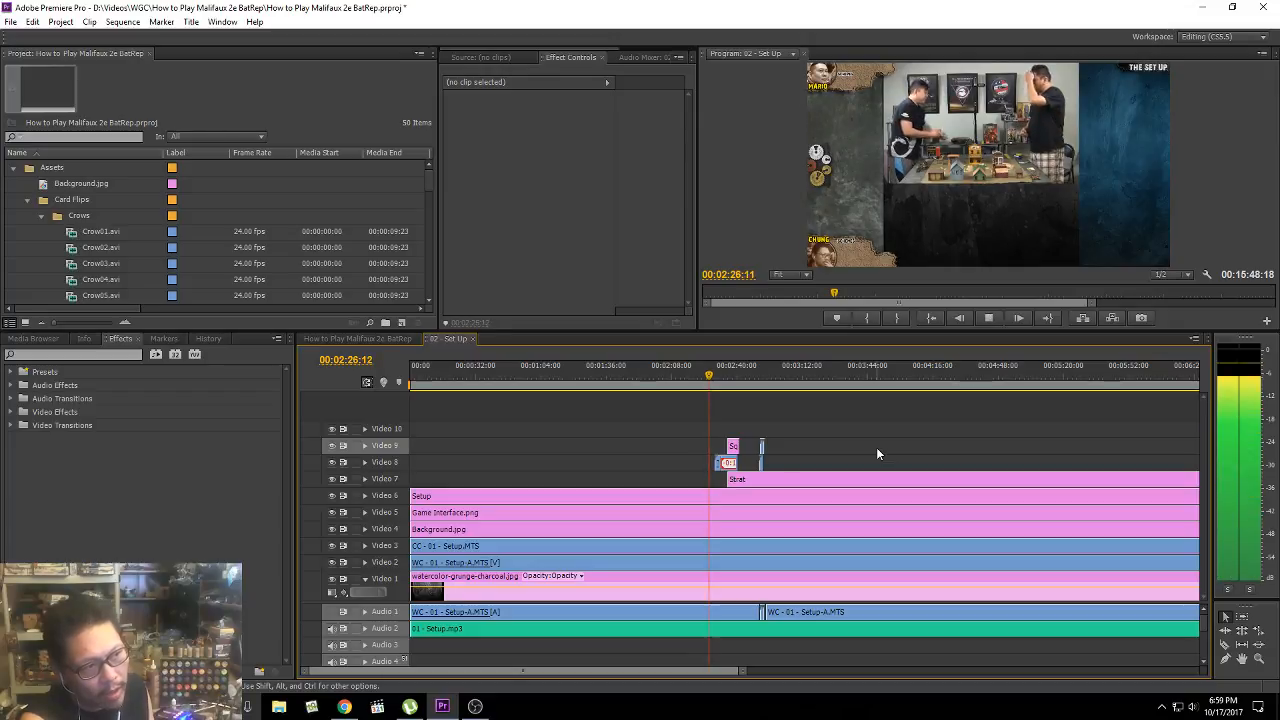
key("space")
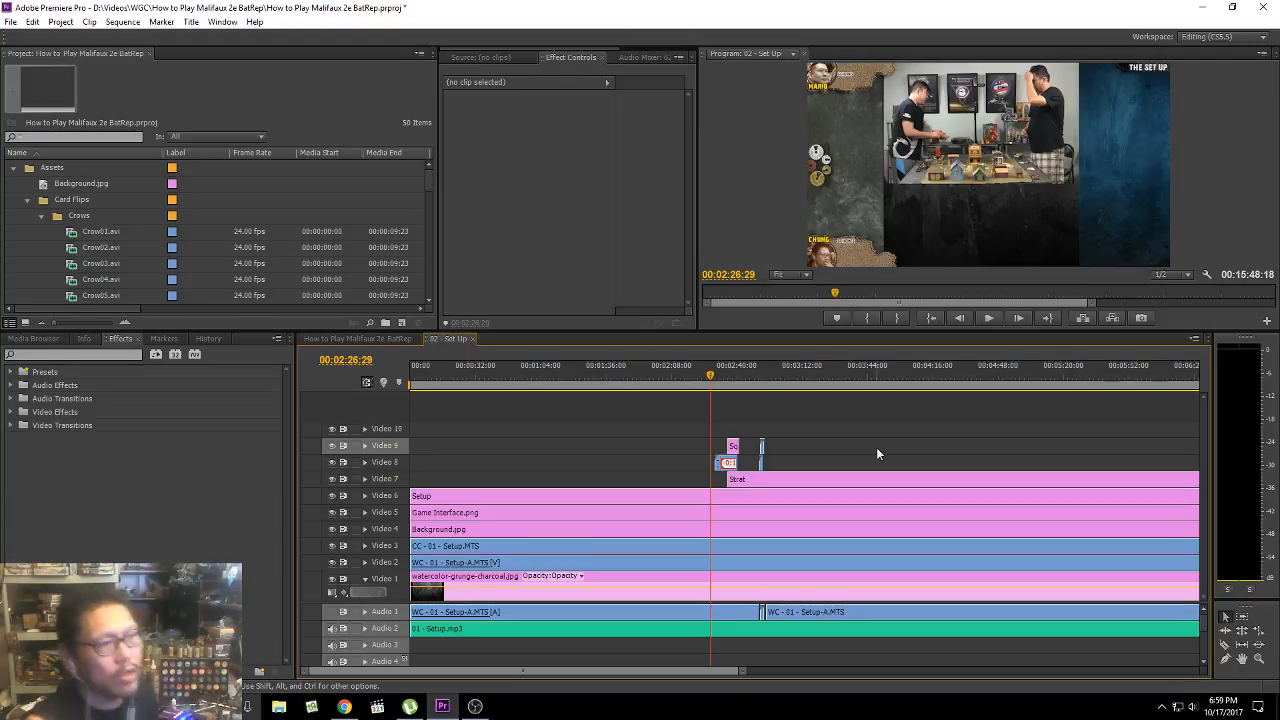
key("space")
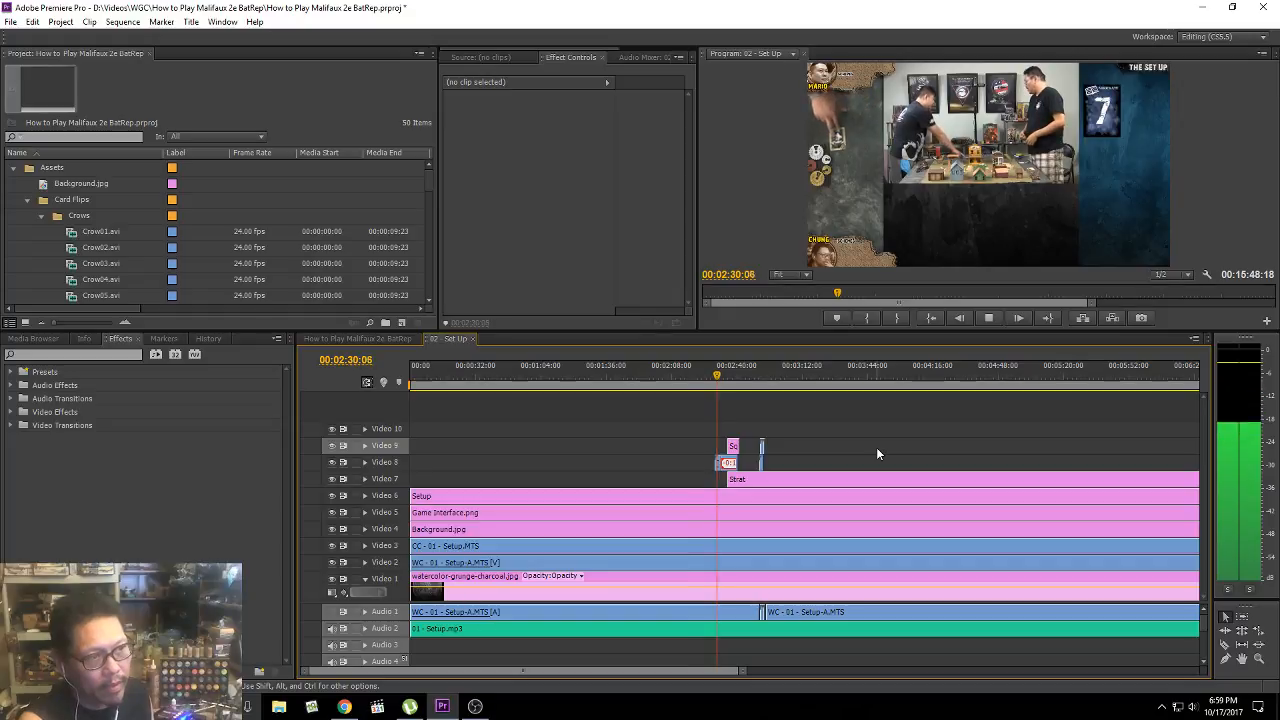
key("space")
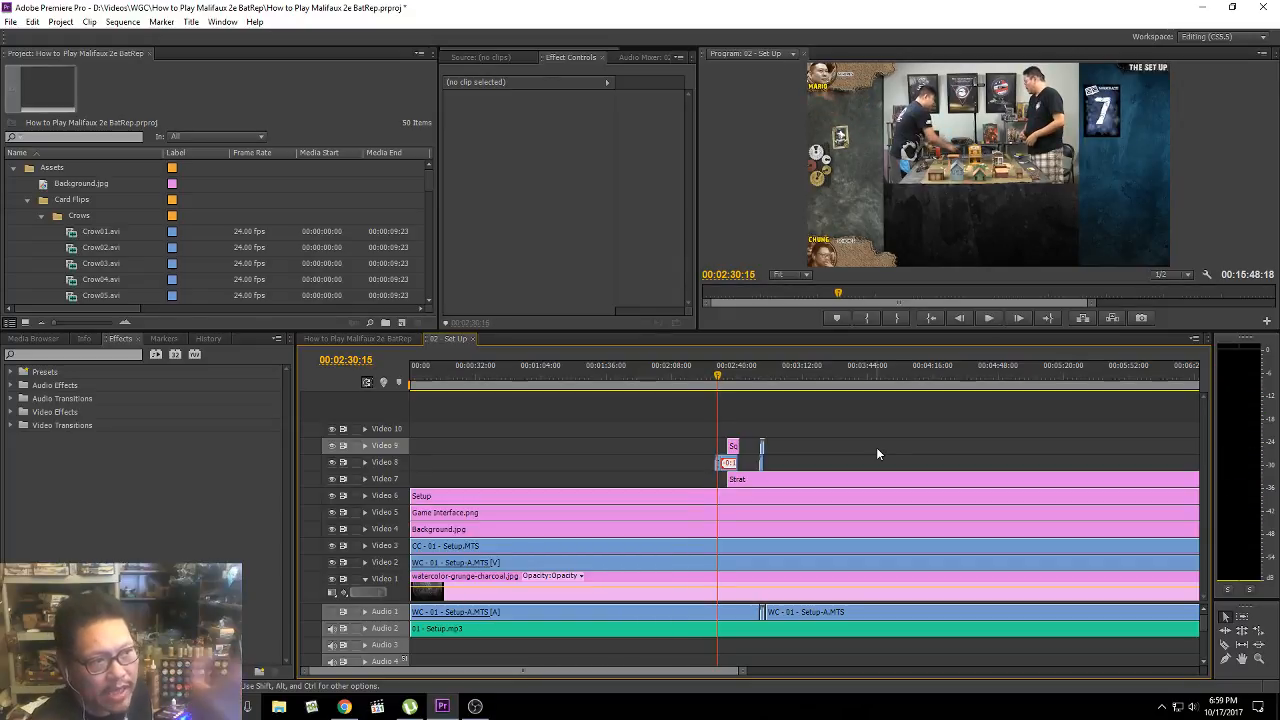
Step: Continue playback through the Squatter's Rights text to 00:02:42:02, pausing at 00:02:37:19 to examine the overlay
key("space")
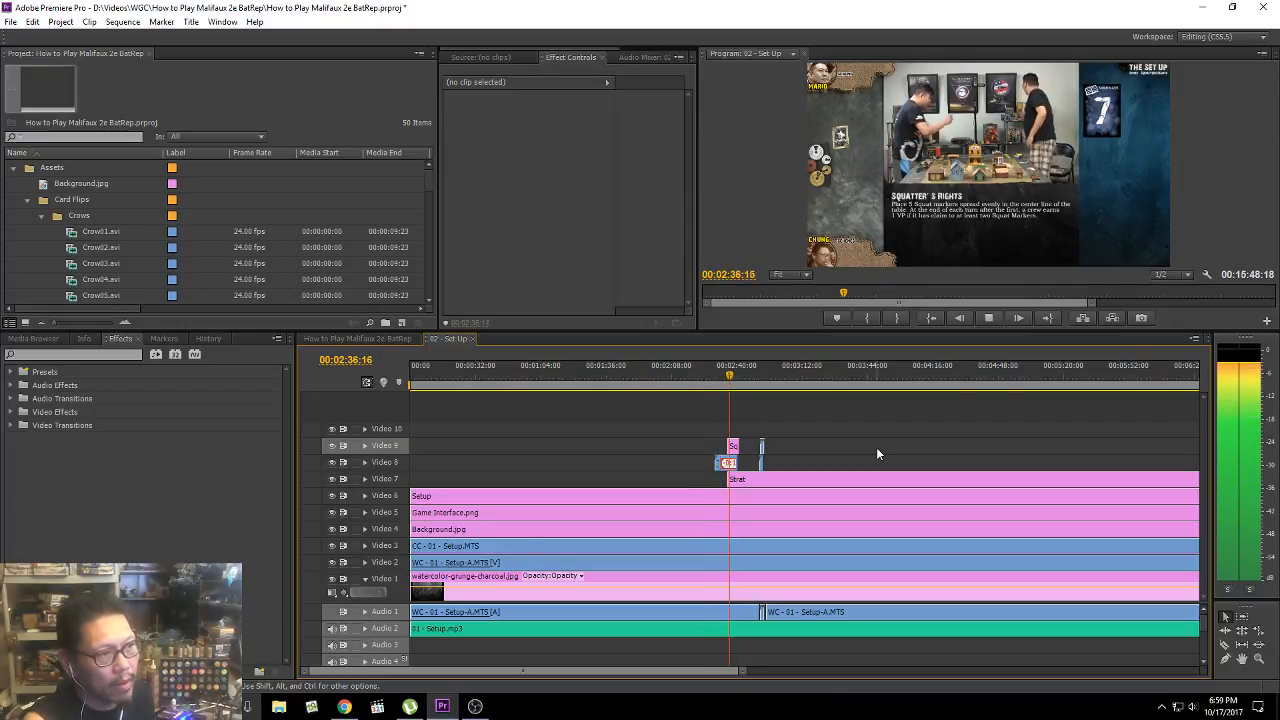
key("space")
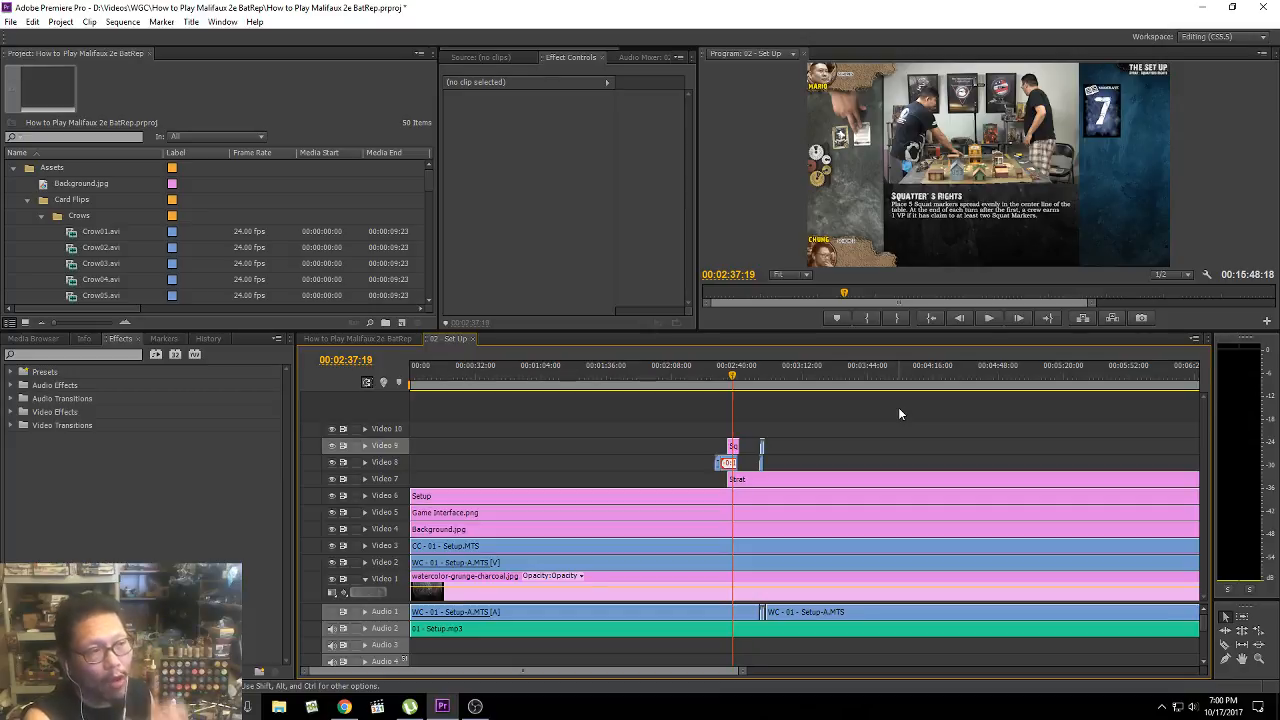
key("space")
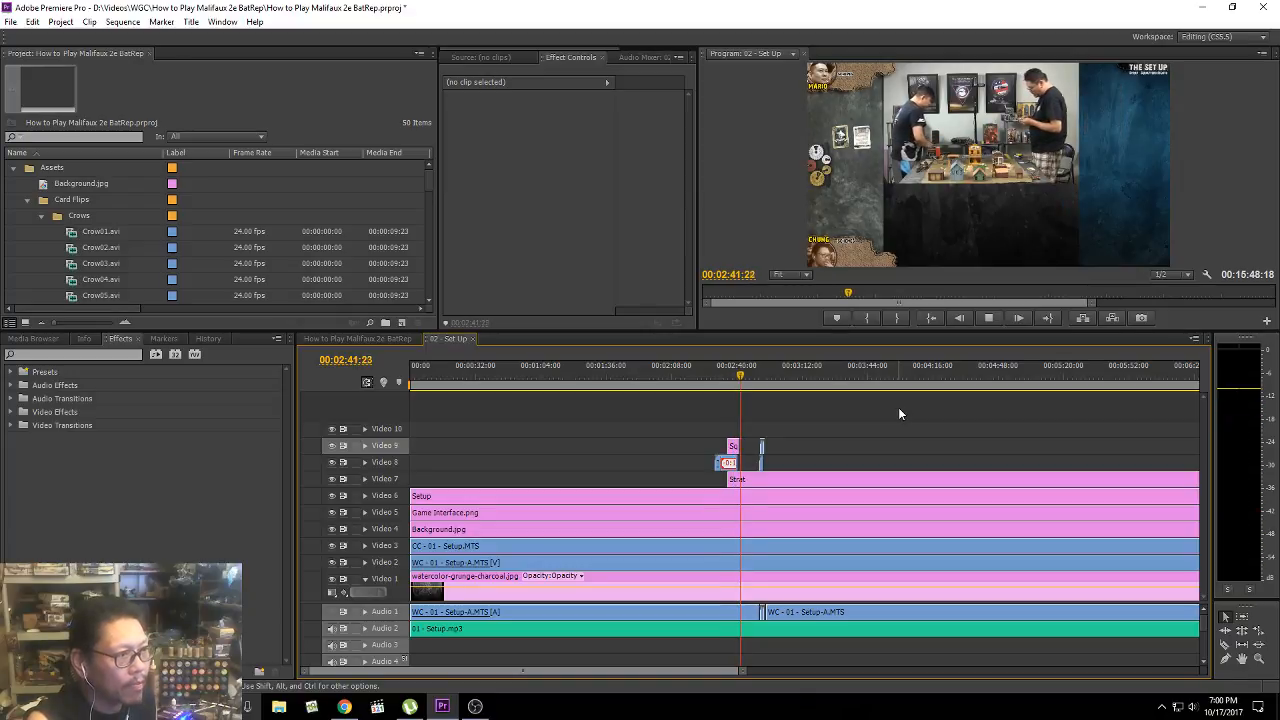
key("space")
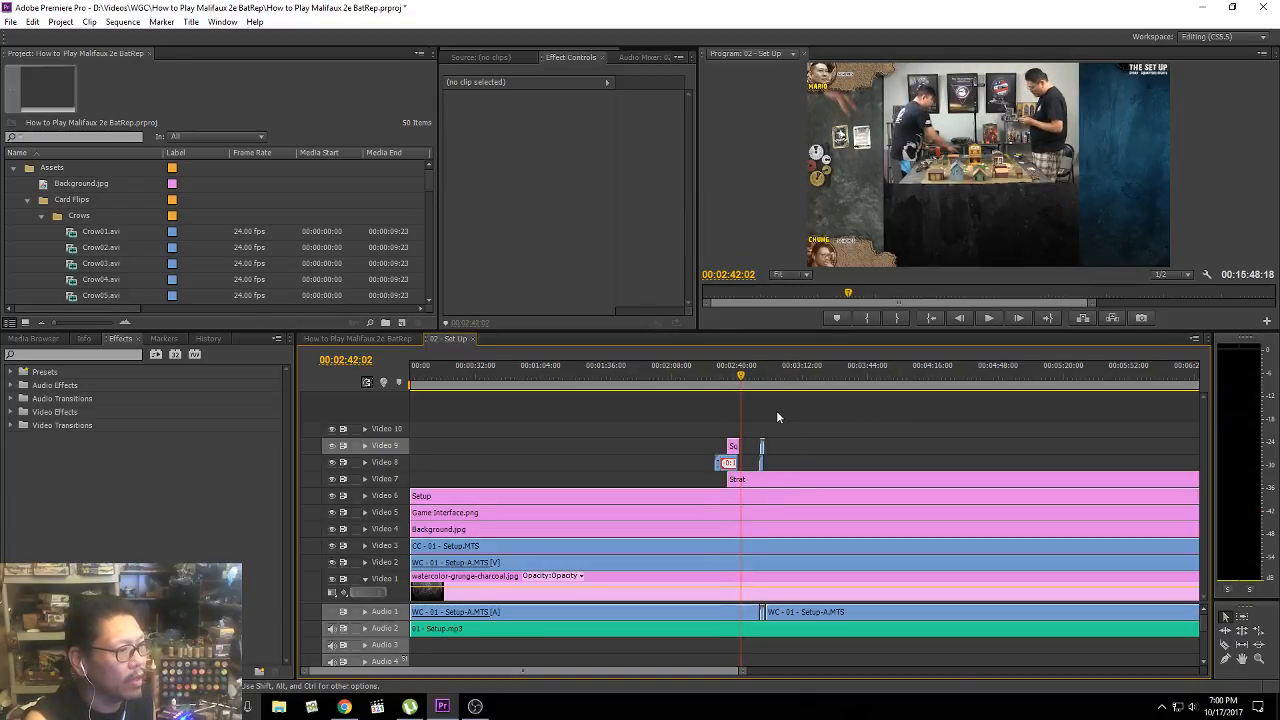
Step: Examine the Tome07.avi card flip clips on Video 8 and the Squater's Rights title on Video 9 by selecting each
key("equal")
key("equal")
key("equal")
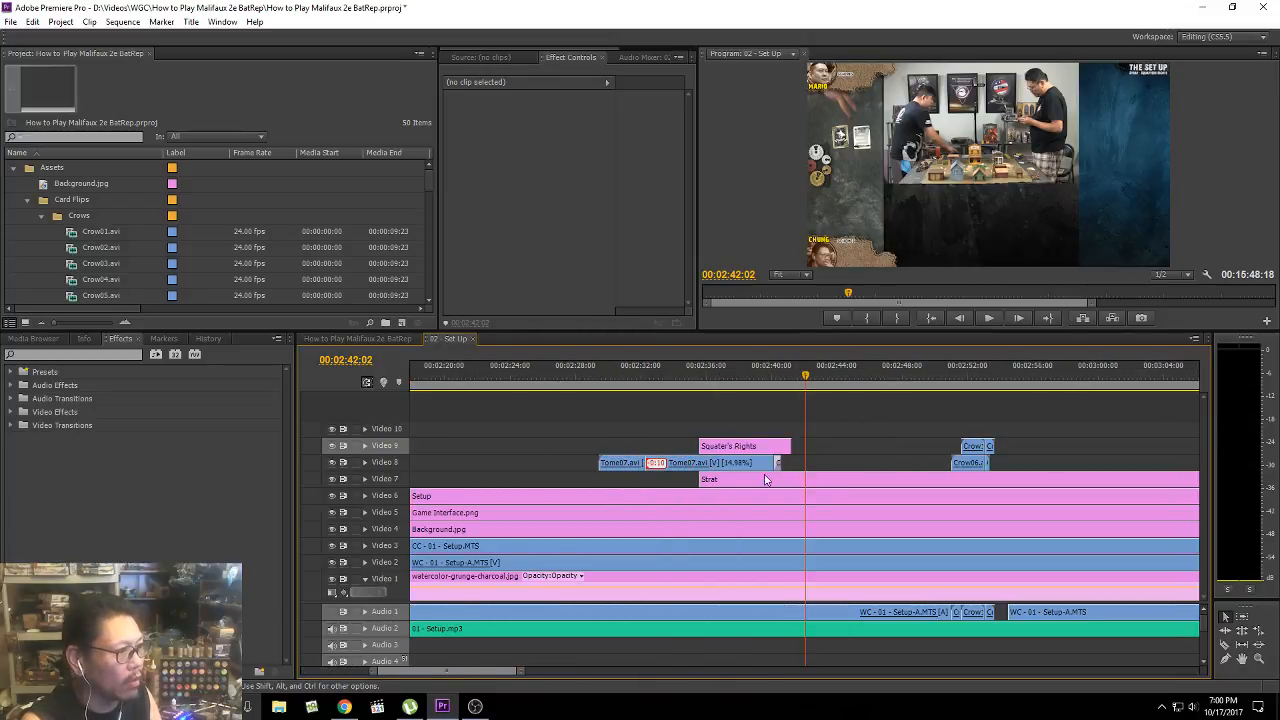
key("equal")
key("minus")
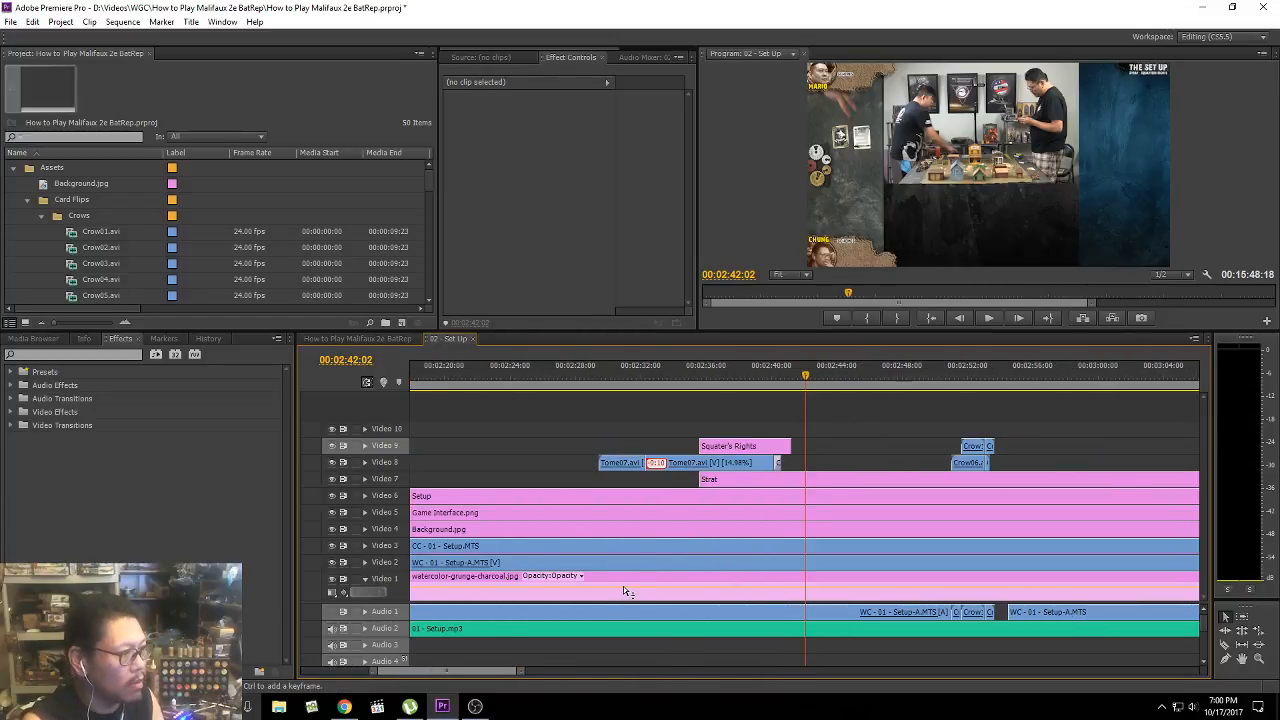
left_click(583, 372)
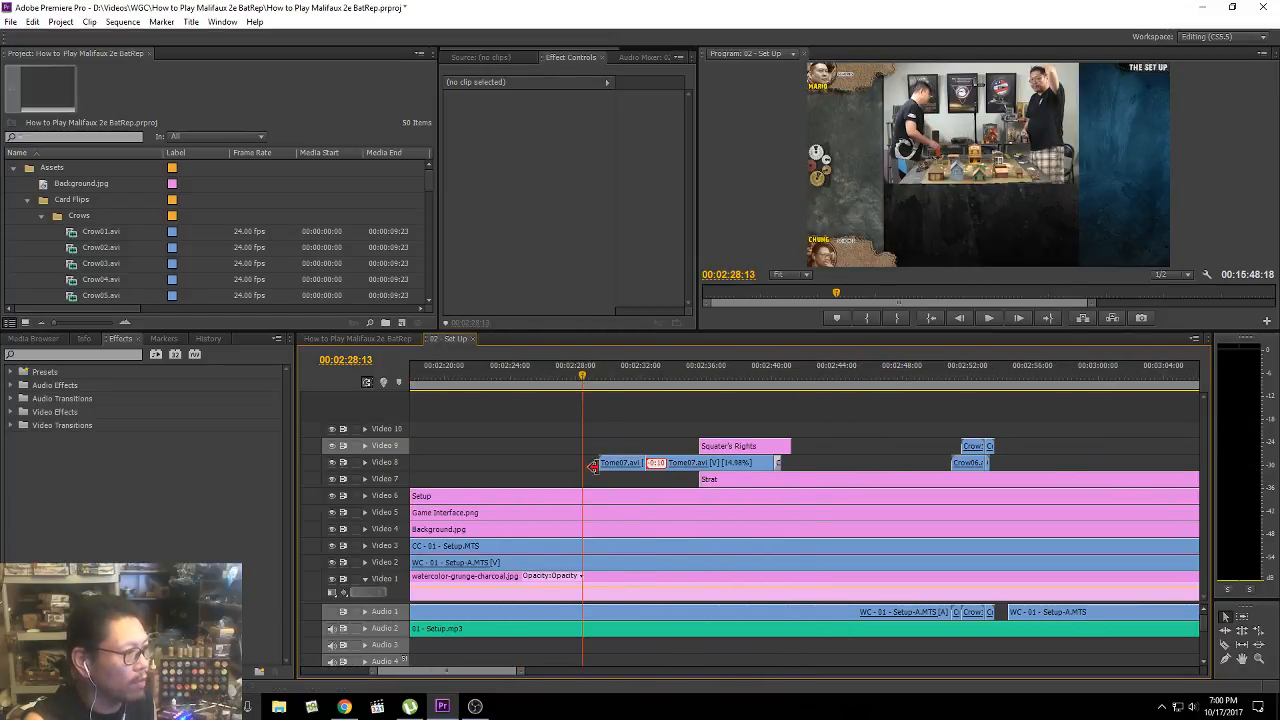
left_click_drag(808, 466, 609, 464)
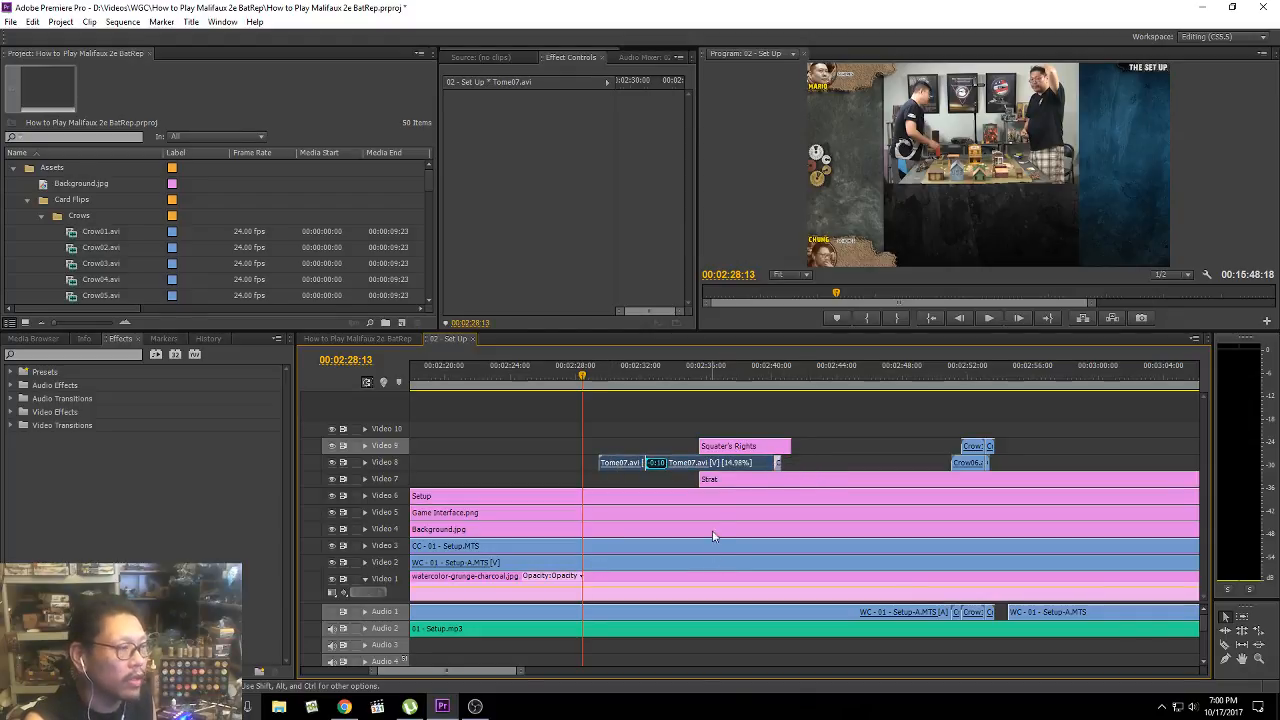
left_click(726, 382)
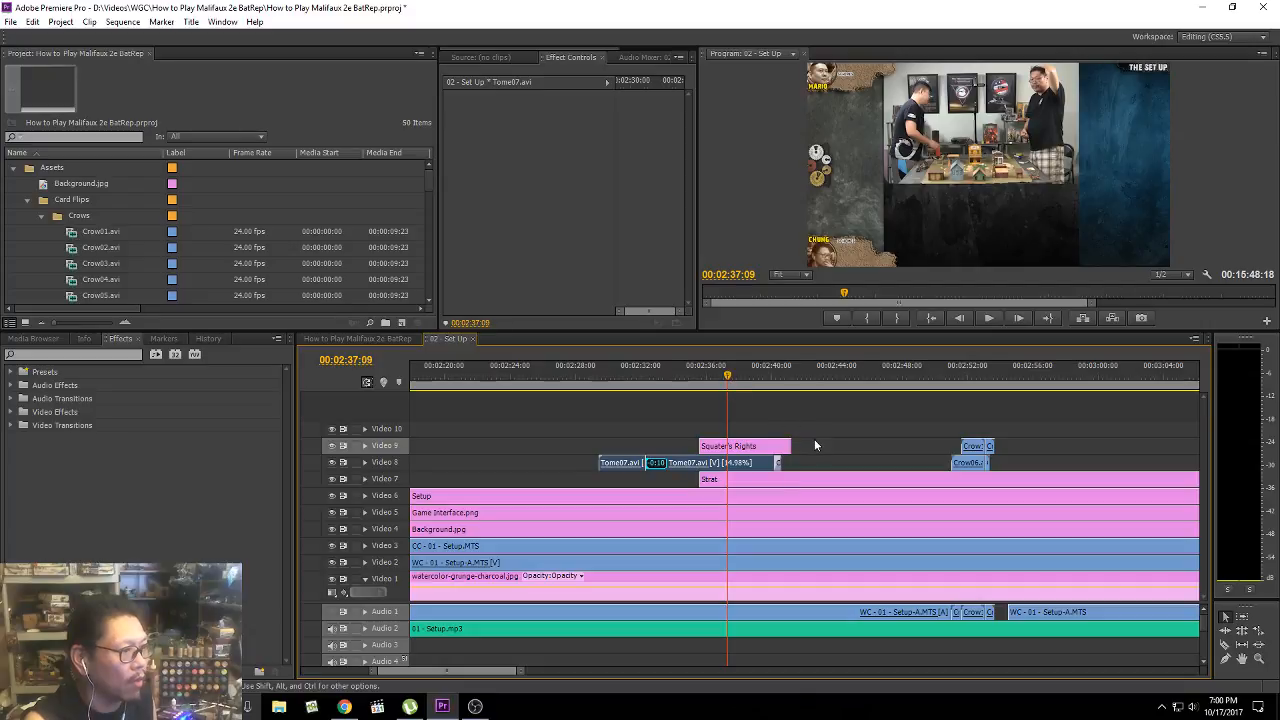
left_click_drag(813, 443, 701, 408)
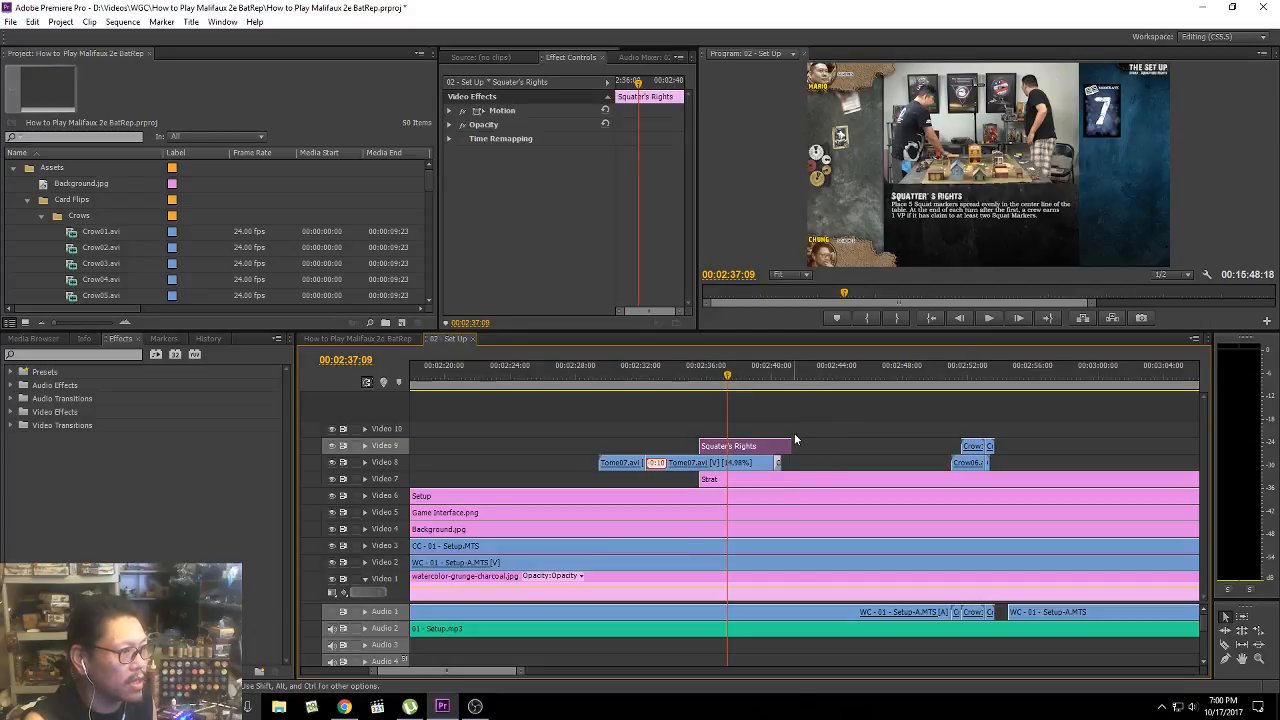
Step: Replay the card flip and Squatter's Rights text from about 00:02:28, stopping at 00:02:38:16
left_click(585, 370)
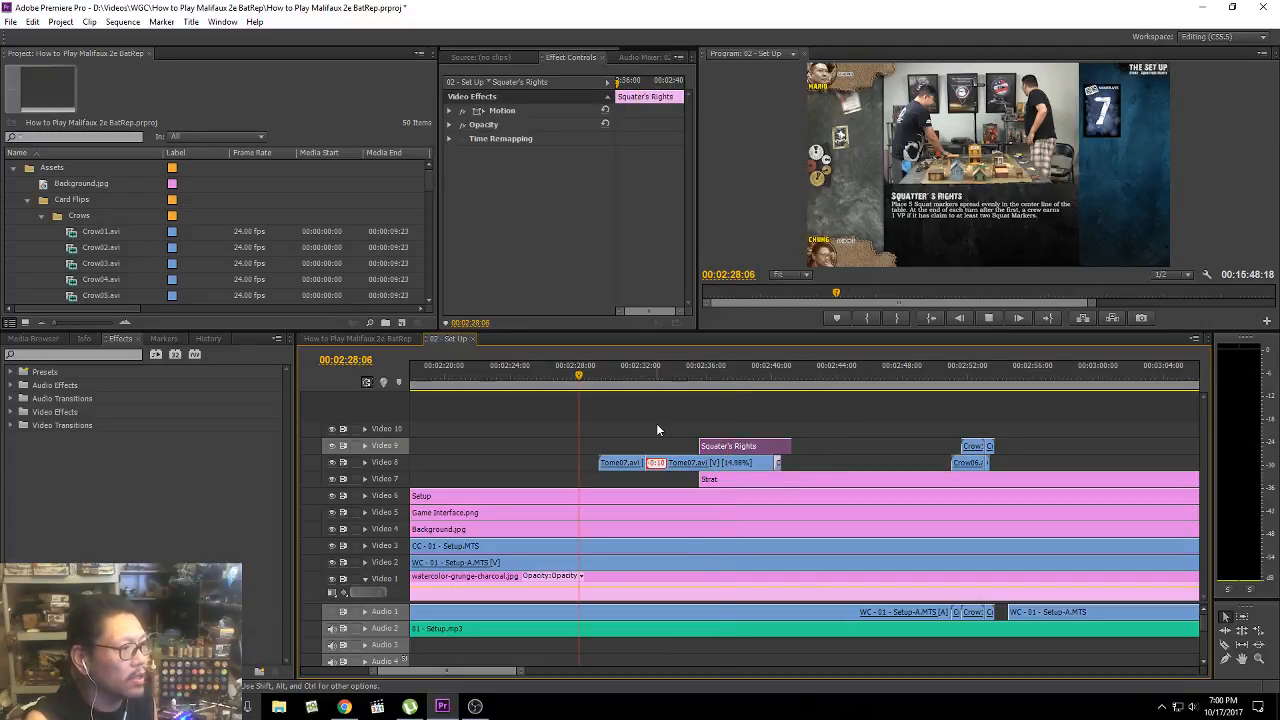
key("space")
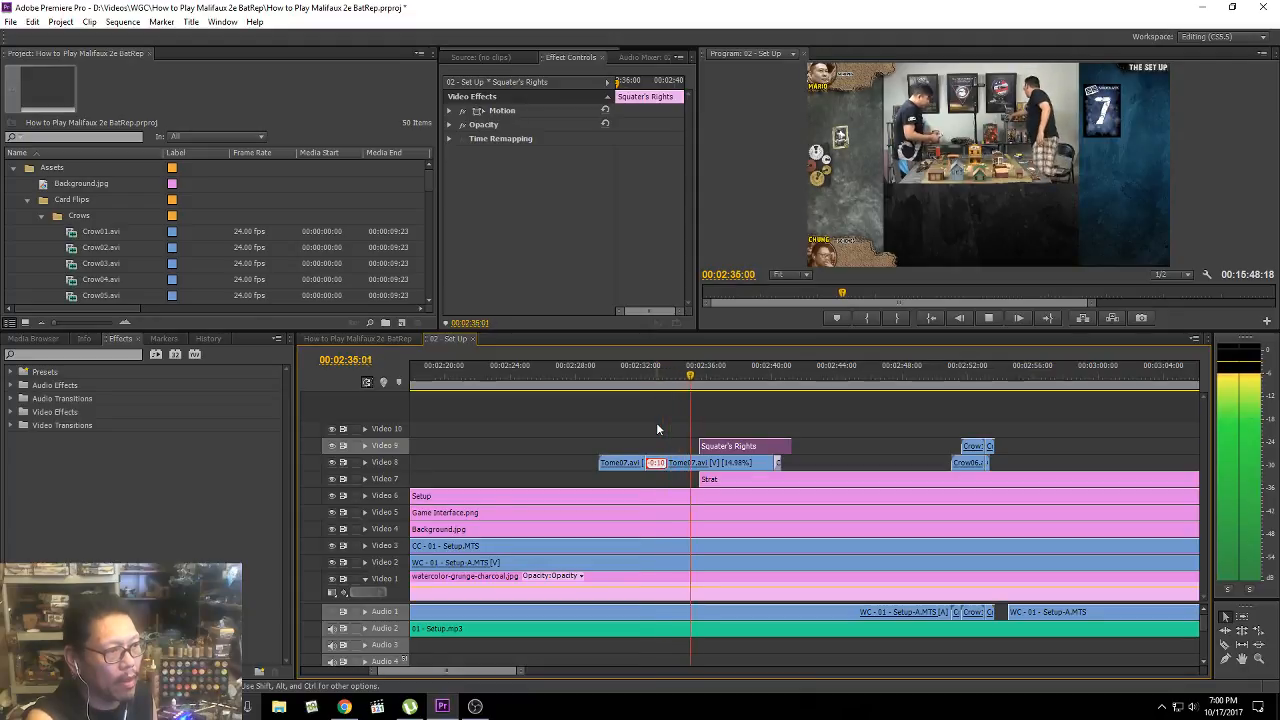
key("space")
key("space")
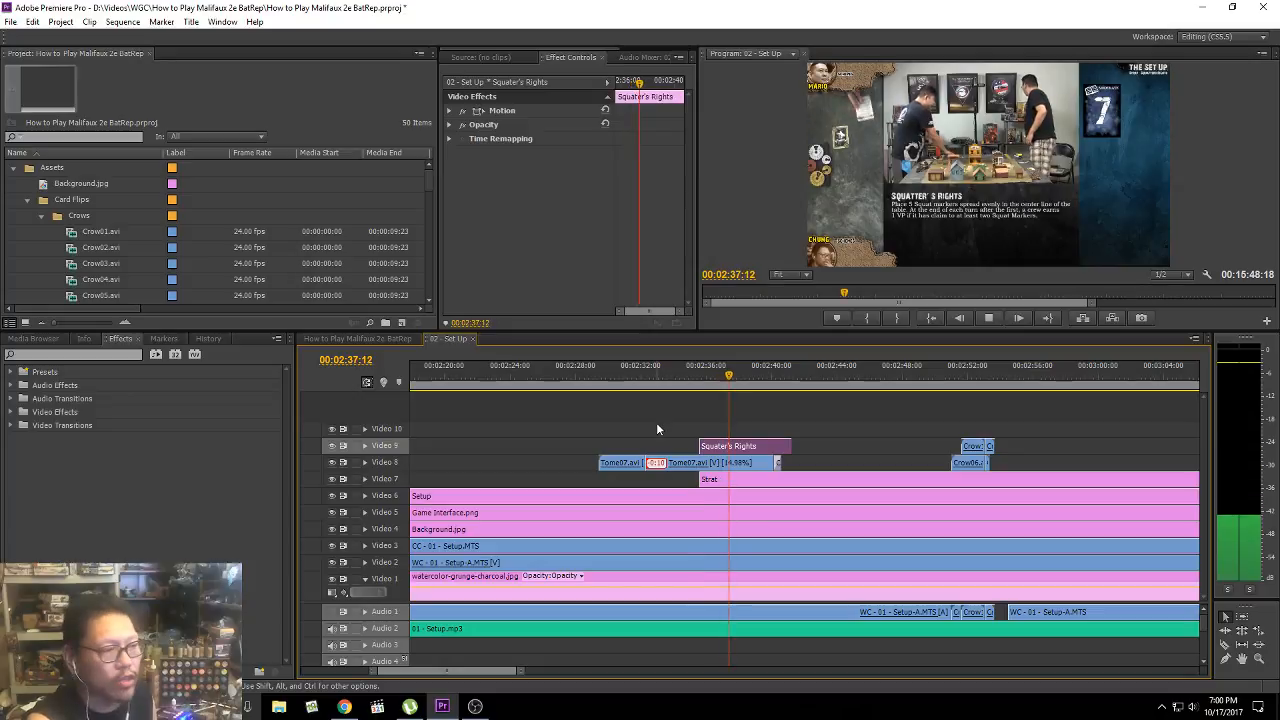
key("space")
Step: Preview the Crow card flips on Video 8 and Video 9, playing from just before them to 00:02:52:01
left_click(928, 387)
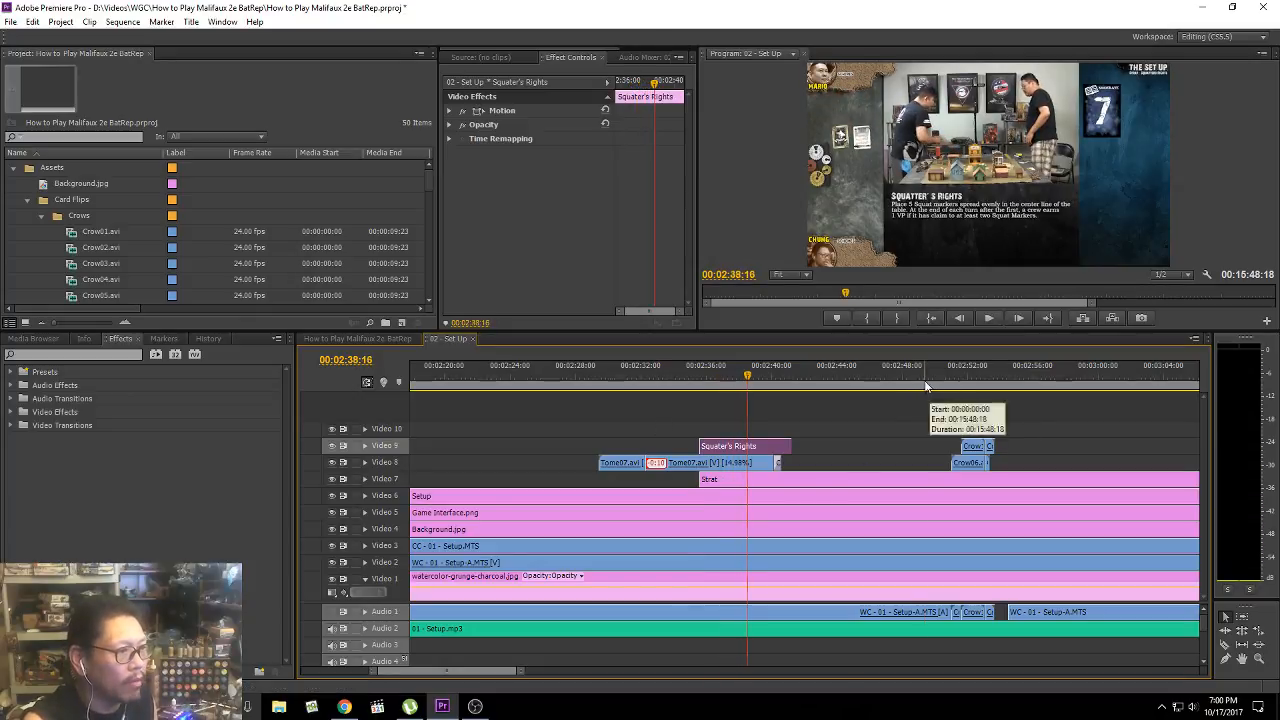
key("space")
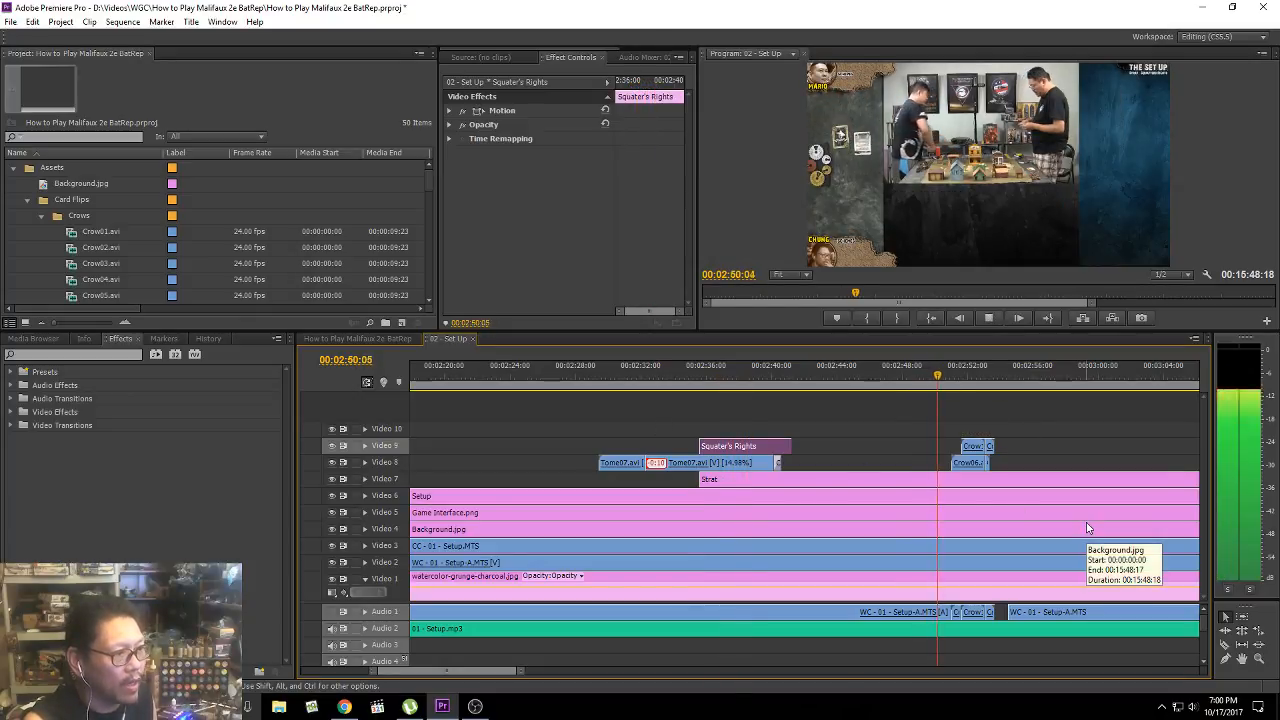
key("space")
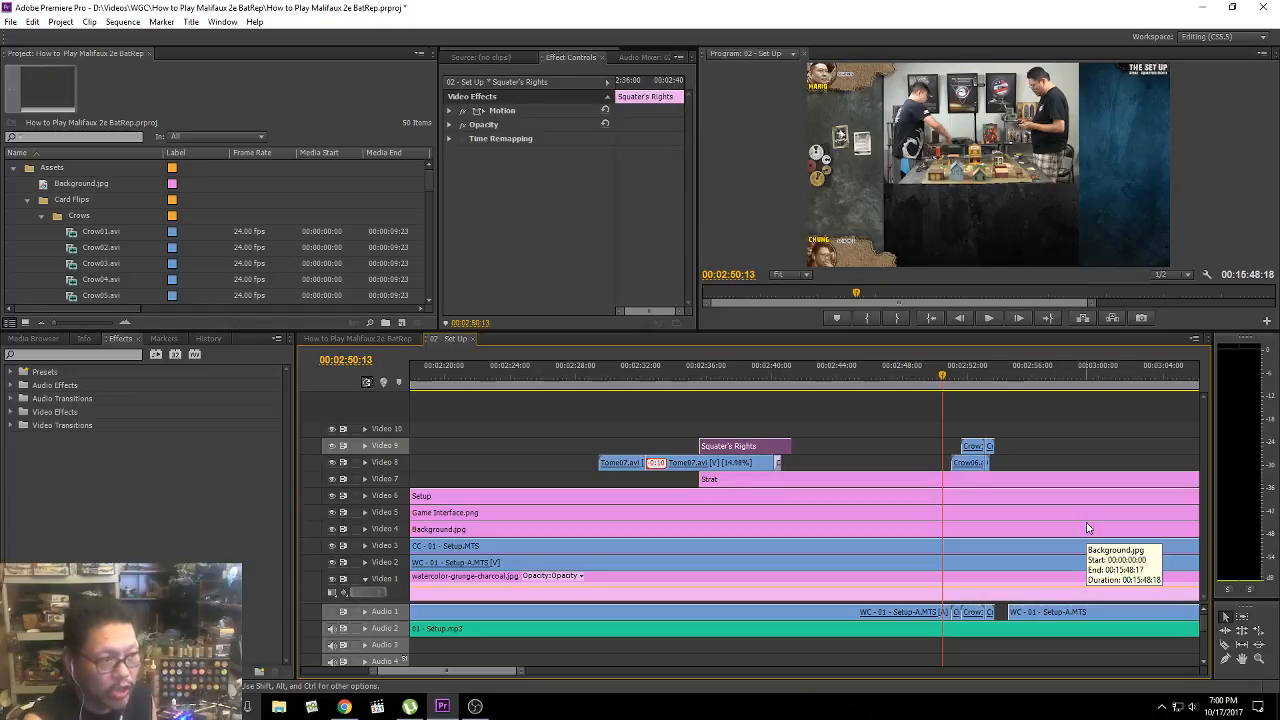
key("space")
key("space")
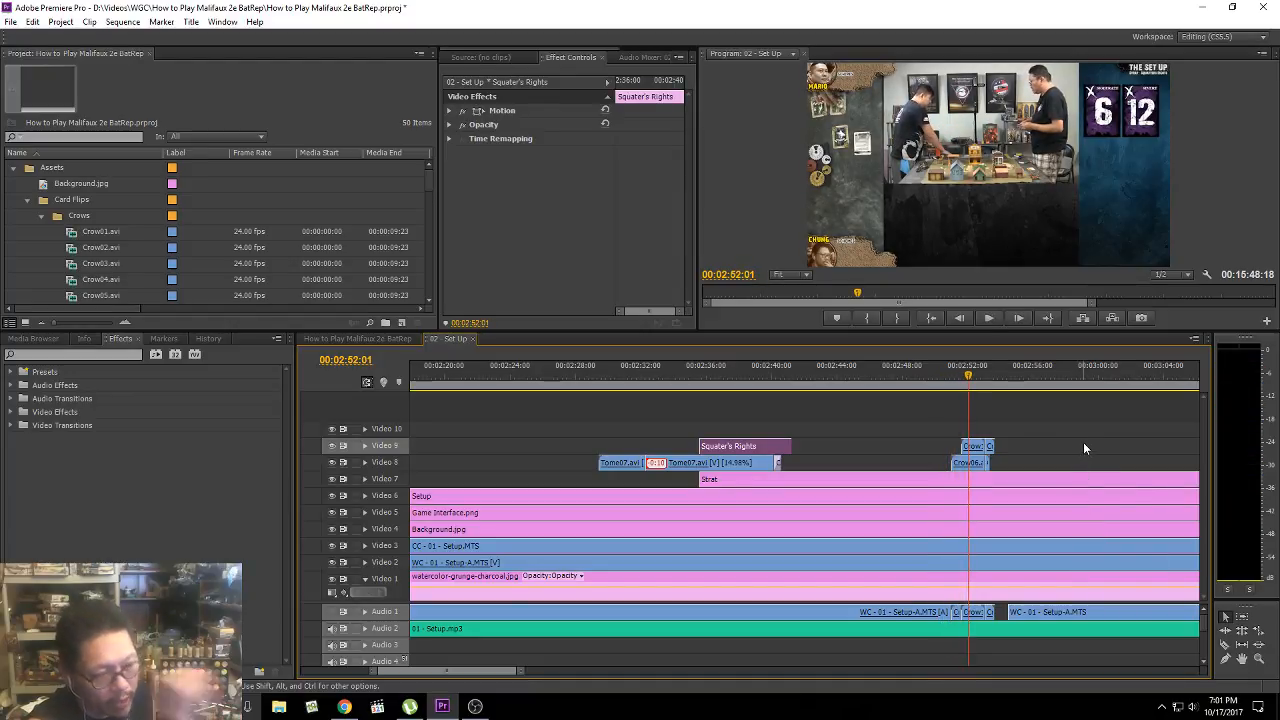
Step: Continue playback past the Crow card flips and stop at 00:03:06:19
key("space")
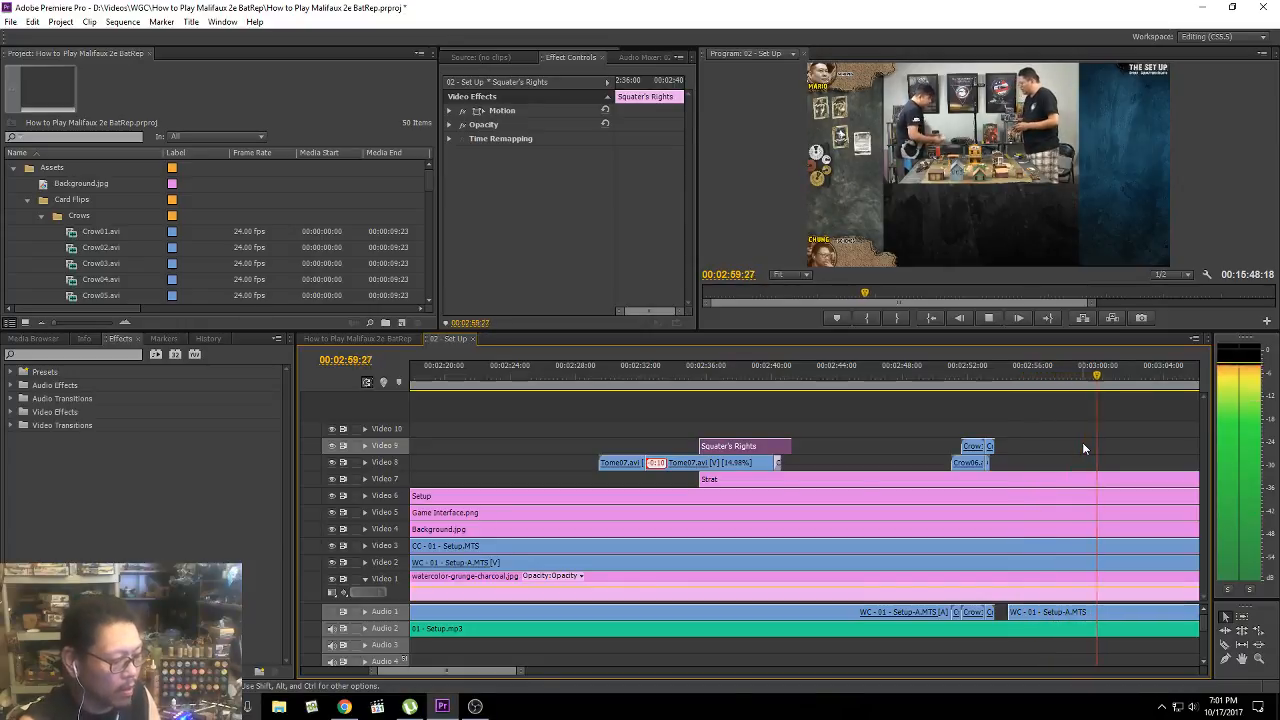
key("minus")
key("minus")
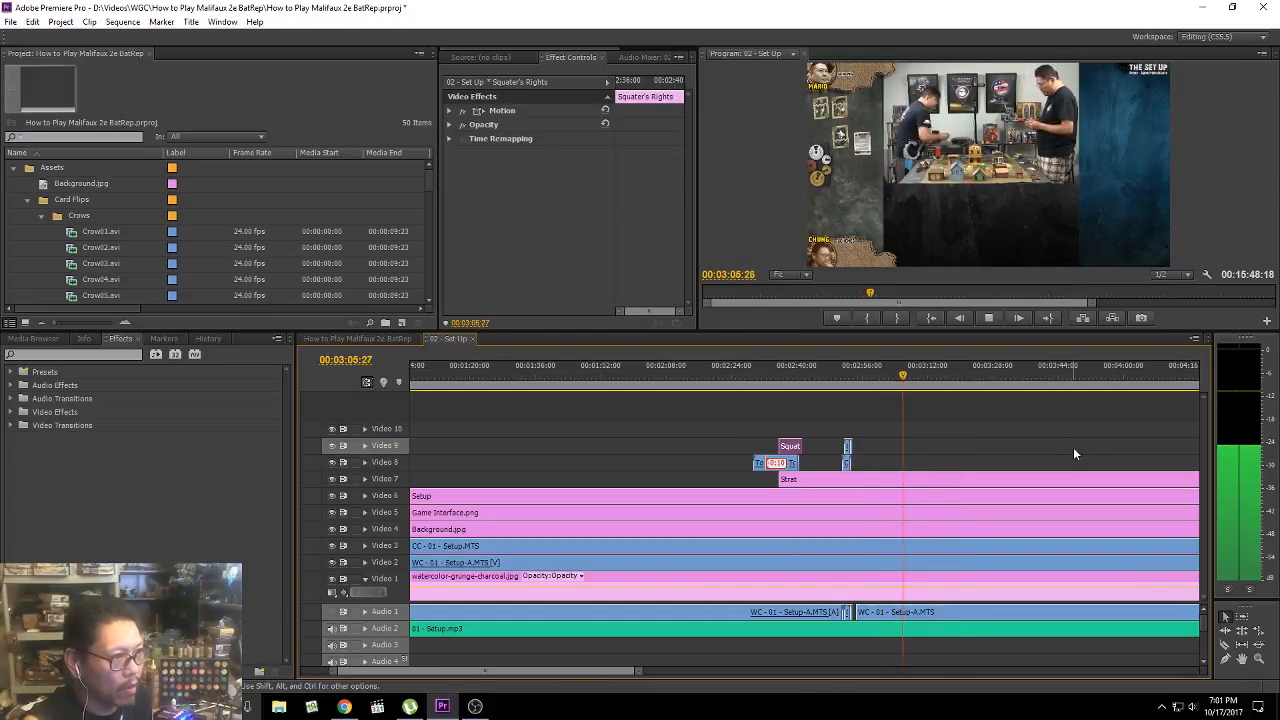
key("space")
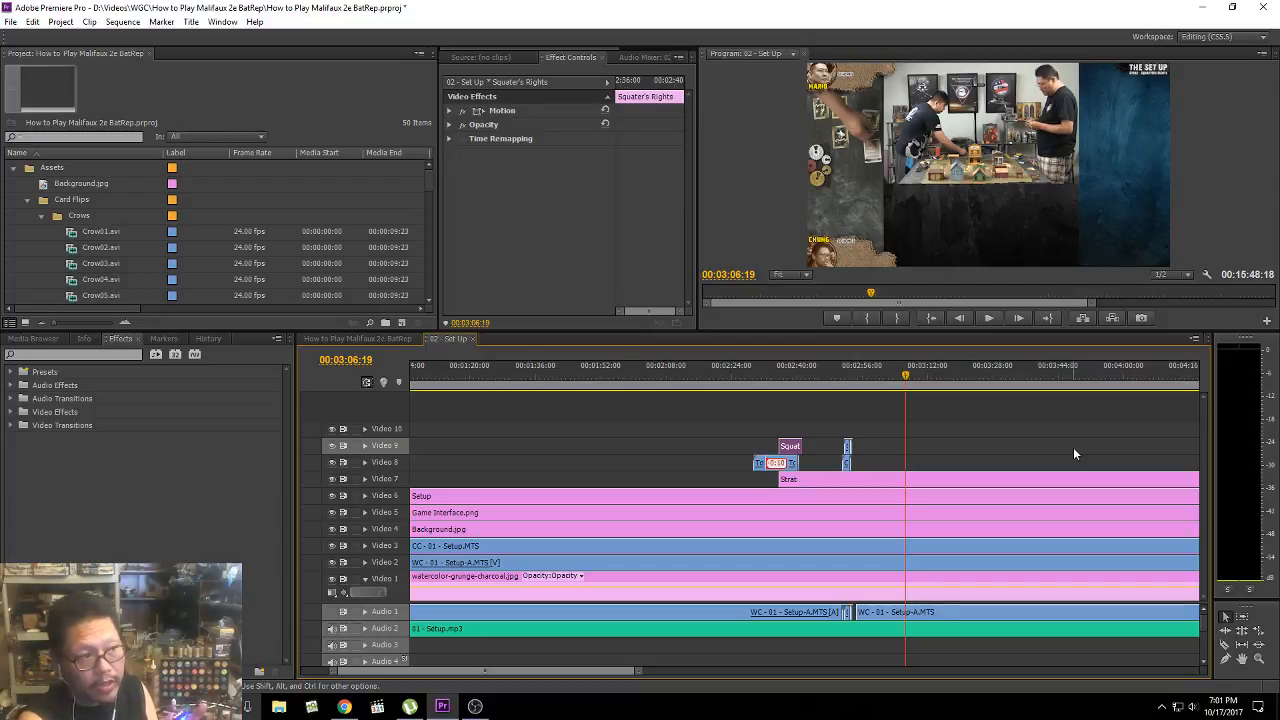
Step: Move the playhead back to 00:02:53:20, at the end of the Crow card flip clips, for a closer look at them
left_click(851, 386)
key("=")
key("=")
key("=")
key("=")
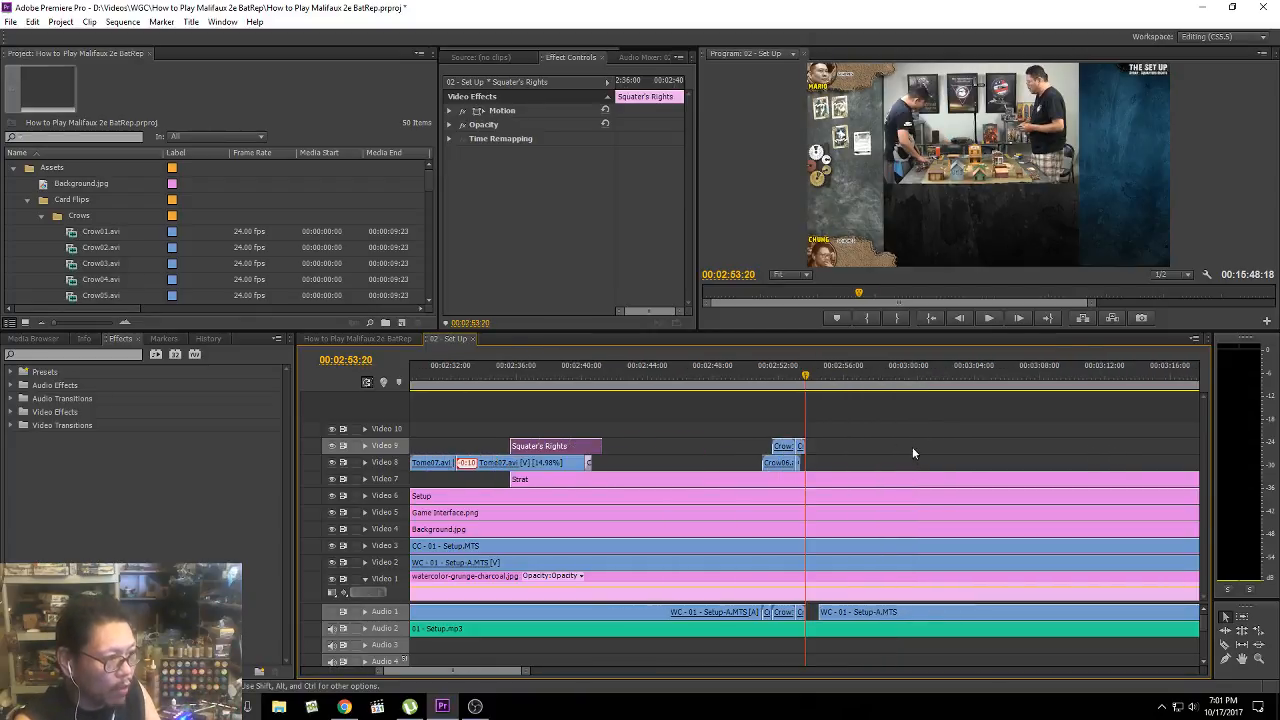
Step: Move the playhead back to the clip edge at 00:02:53:11 and save the project
key("Up")
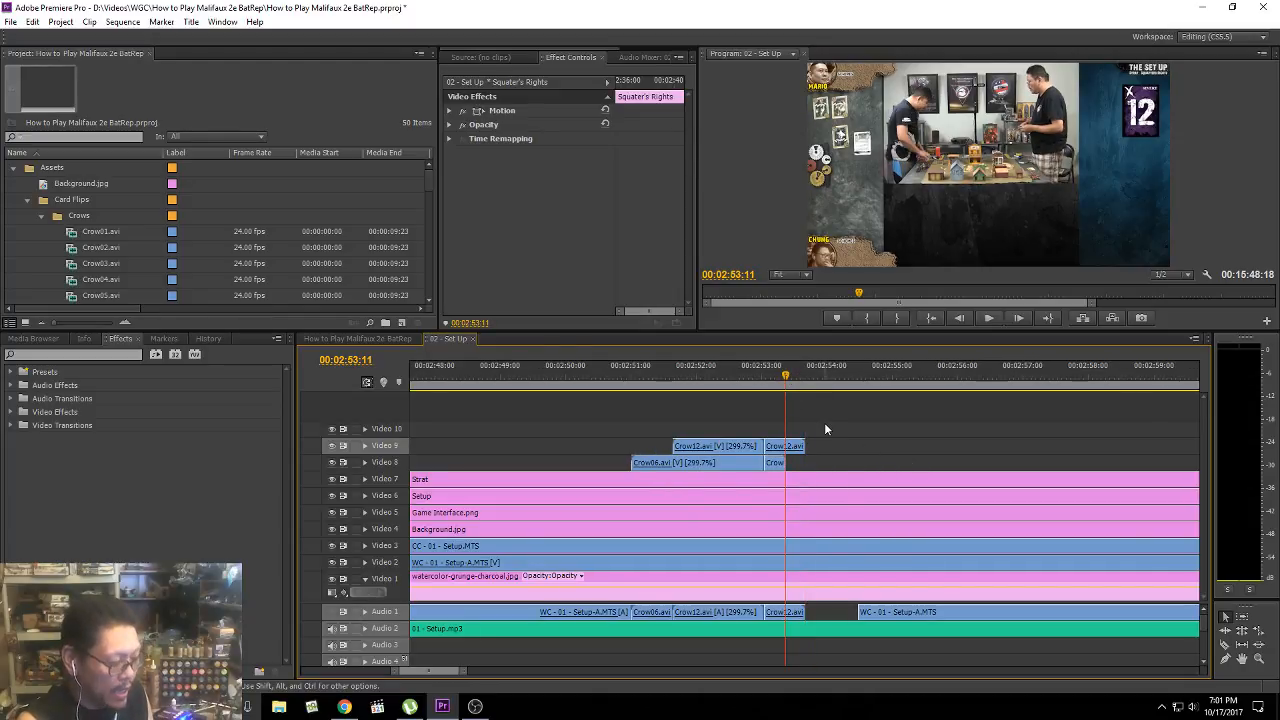
left_click(10, 21)
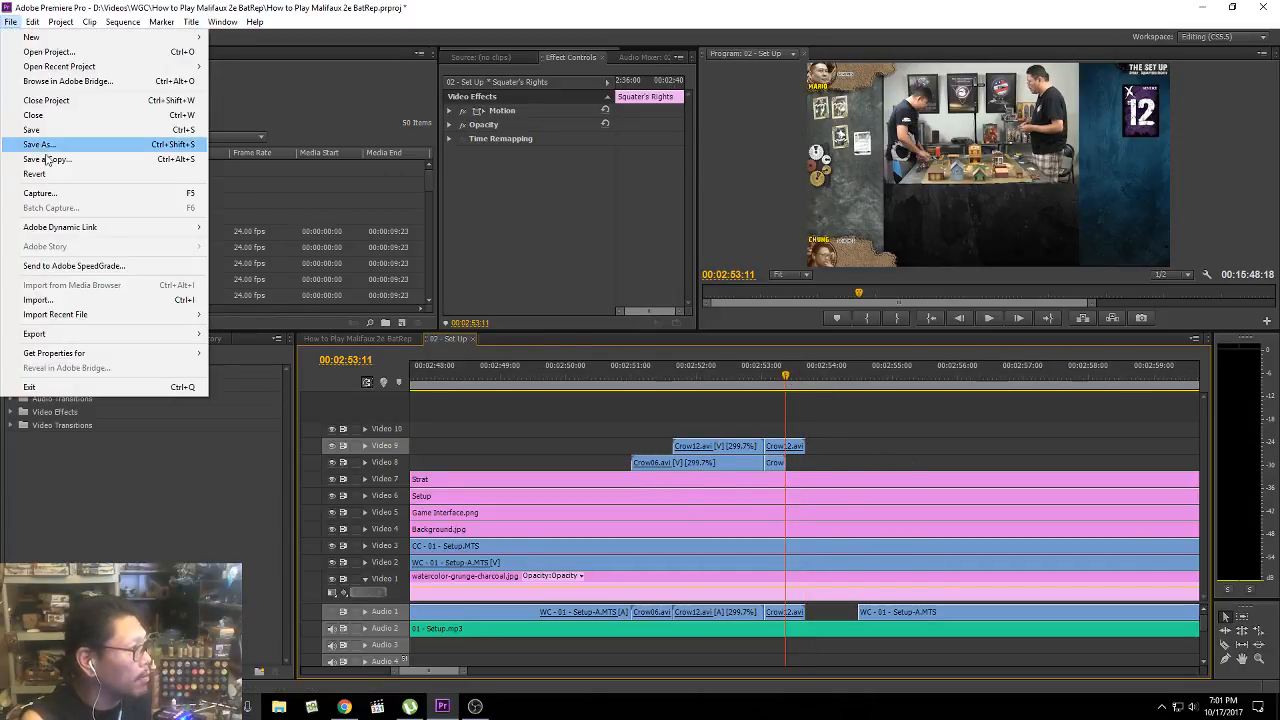
left_click(34, 130)
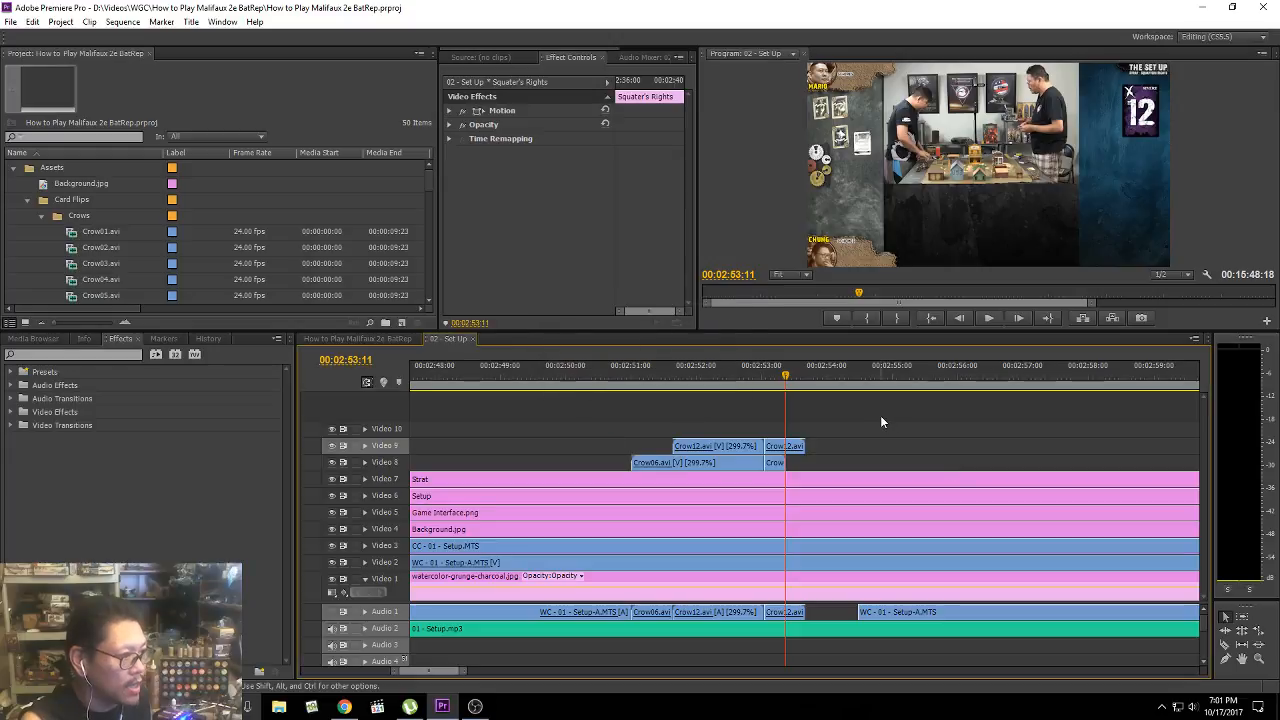
left_click(779, 462)
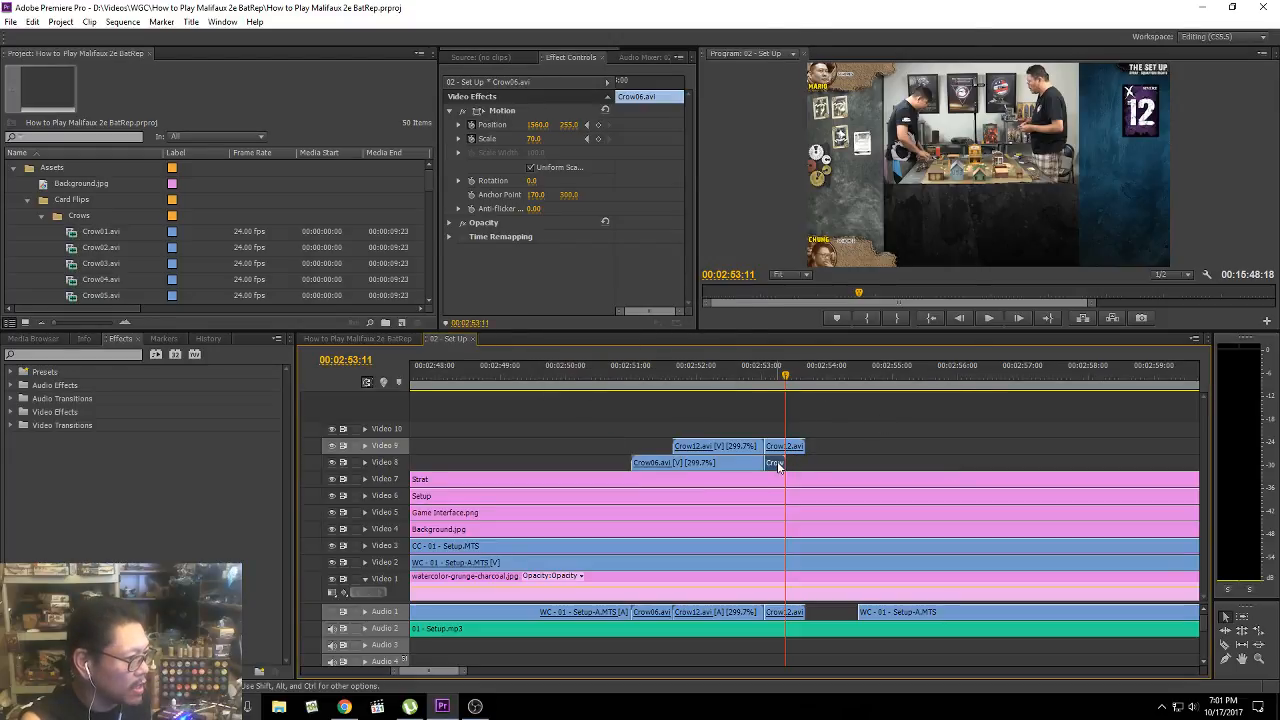
right_click(779, 462)
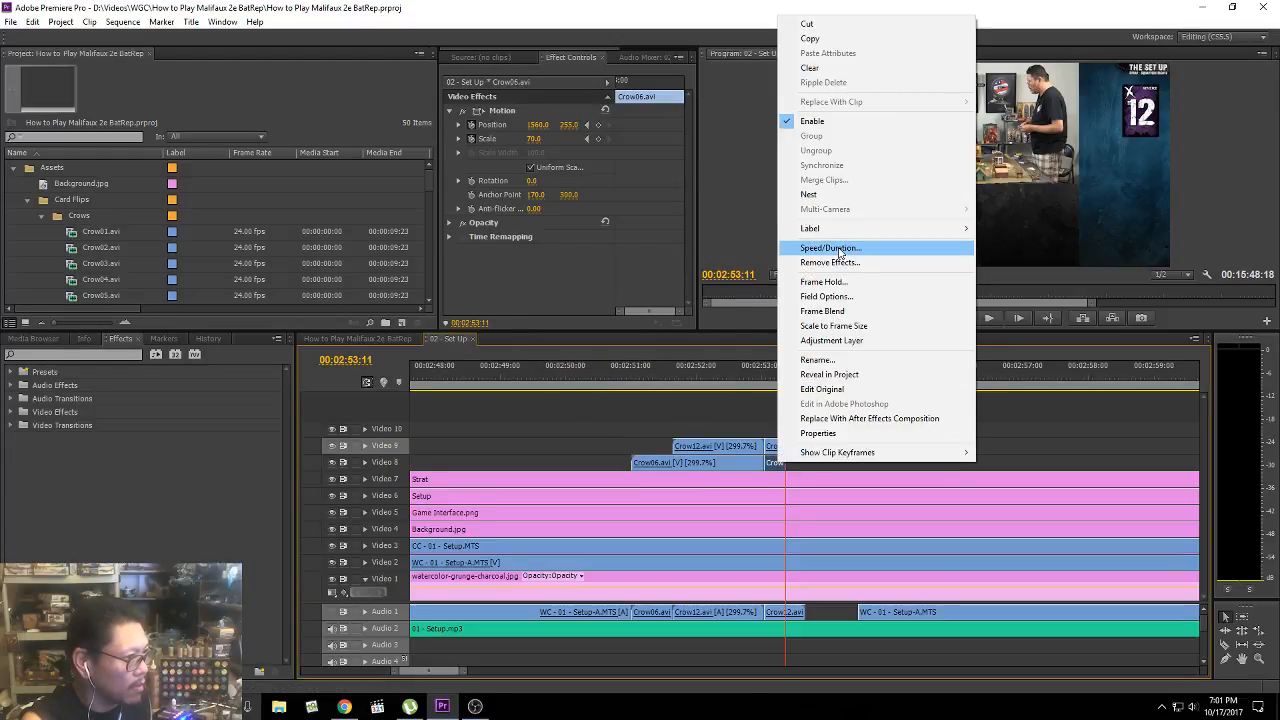
left_click(692, 407)
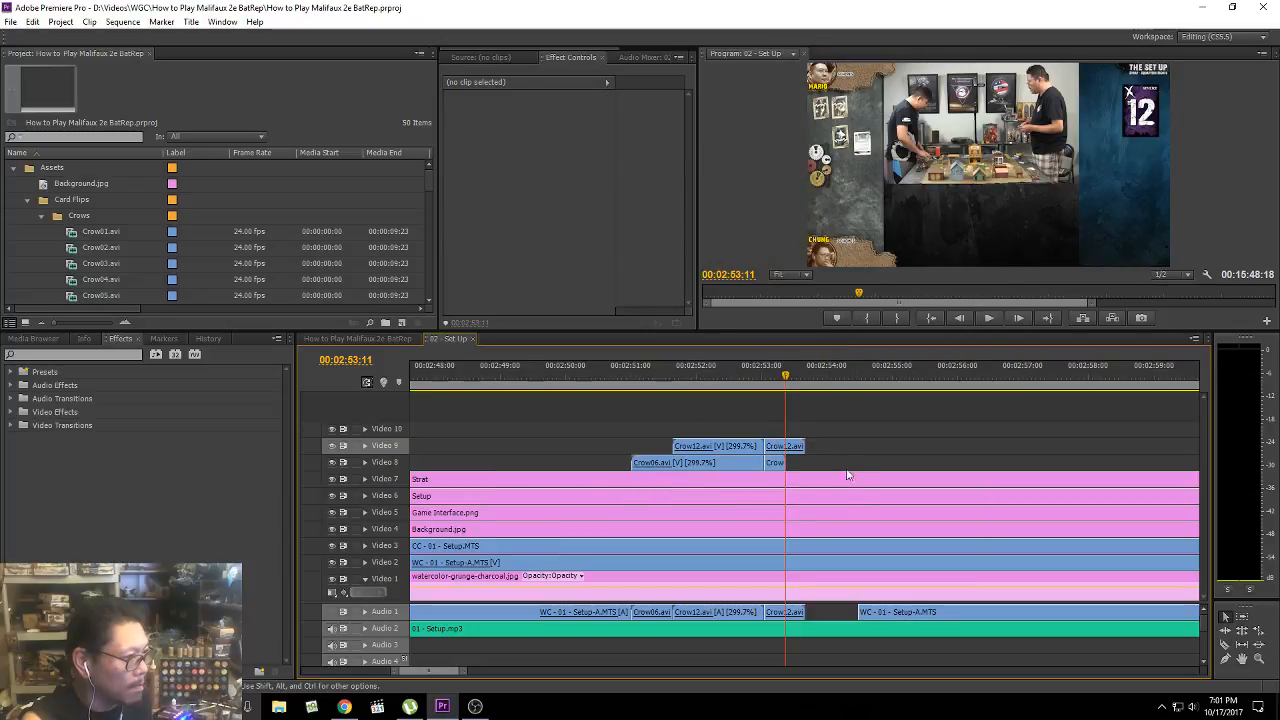
Step: Set the speed of the short trailing Crow06.avi clip on Video 8 to 100% and save the project
left_click(779, 463)
right_click(779, 463)
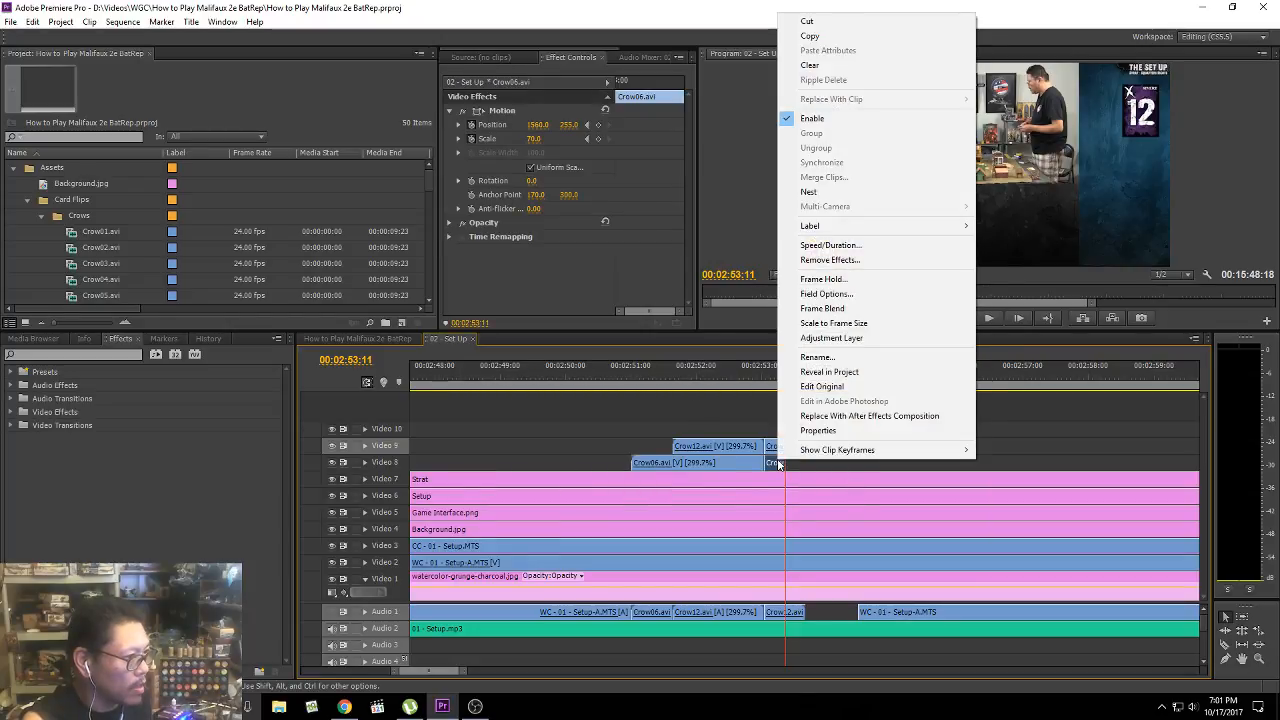
left_click(838, 246)
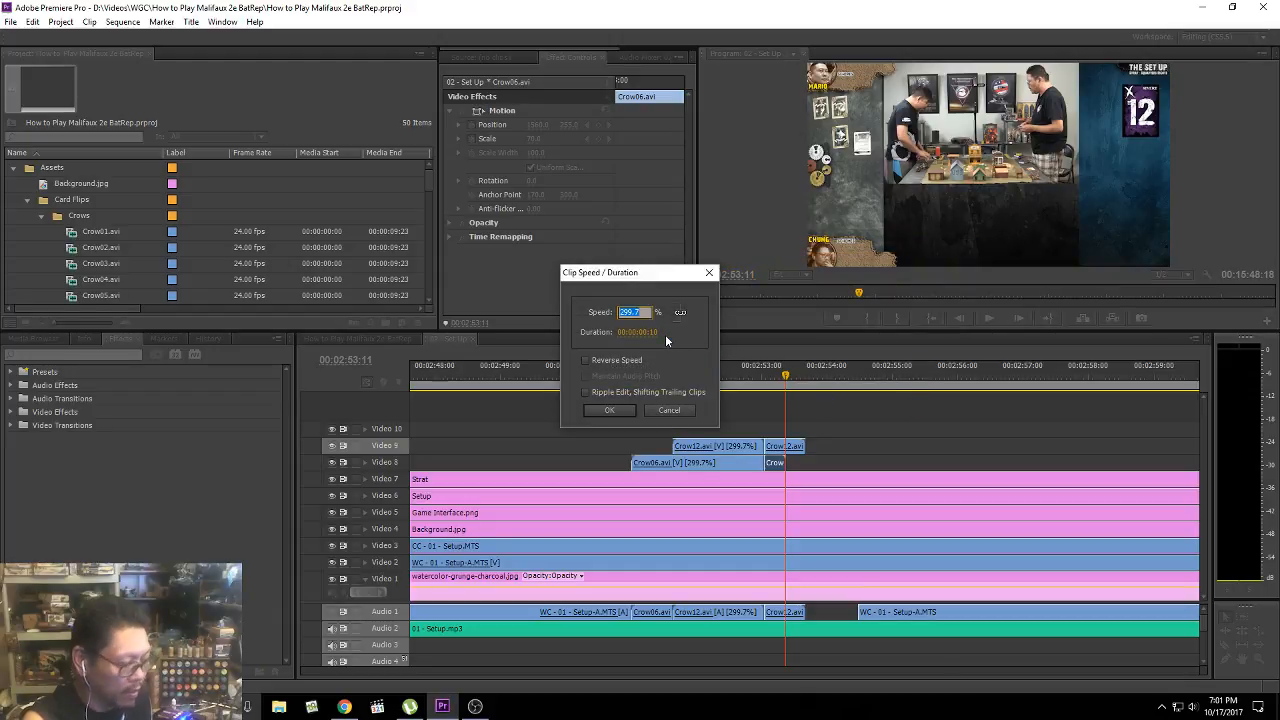
type("100")
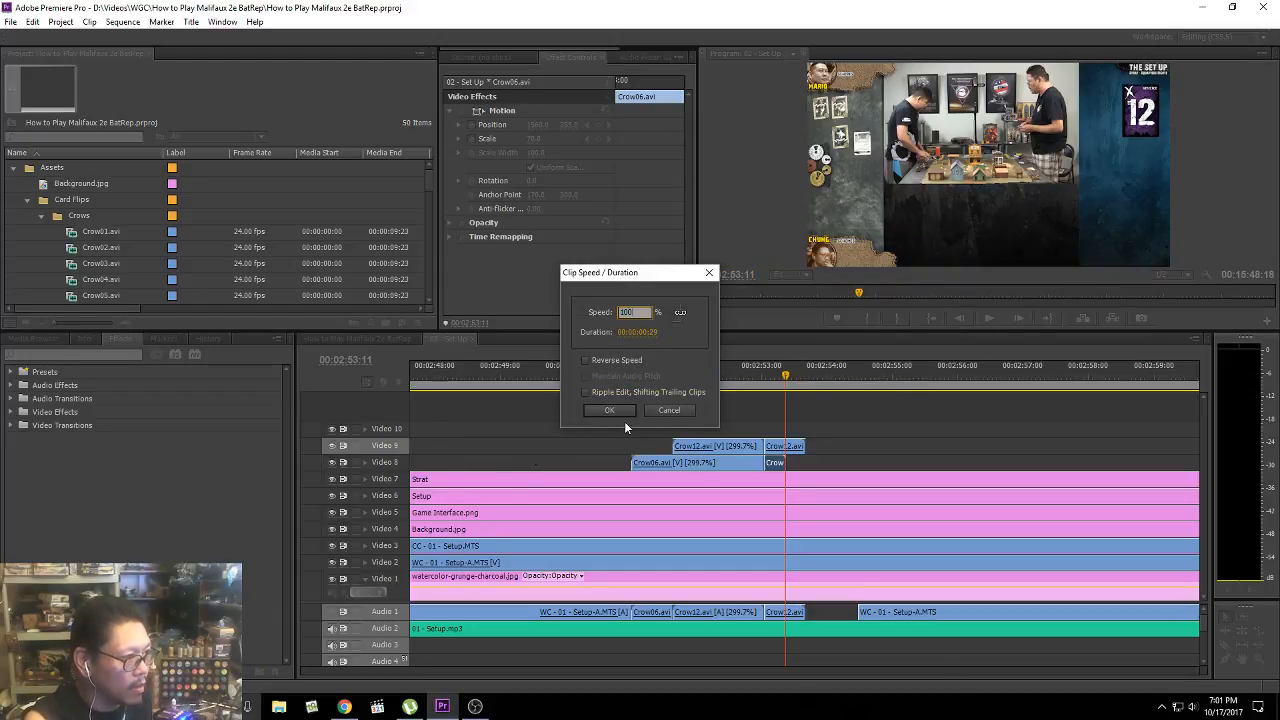
left_click(622, 410)
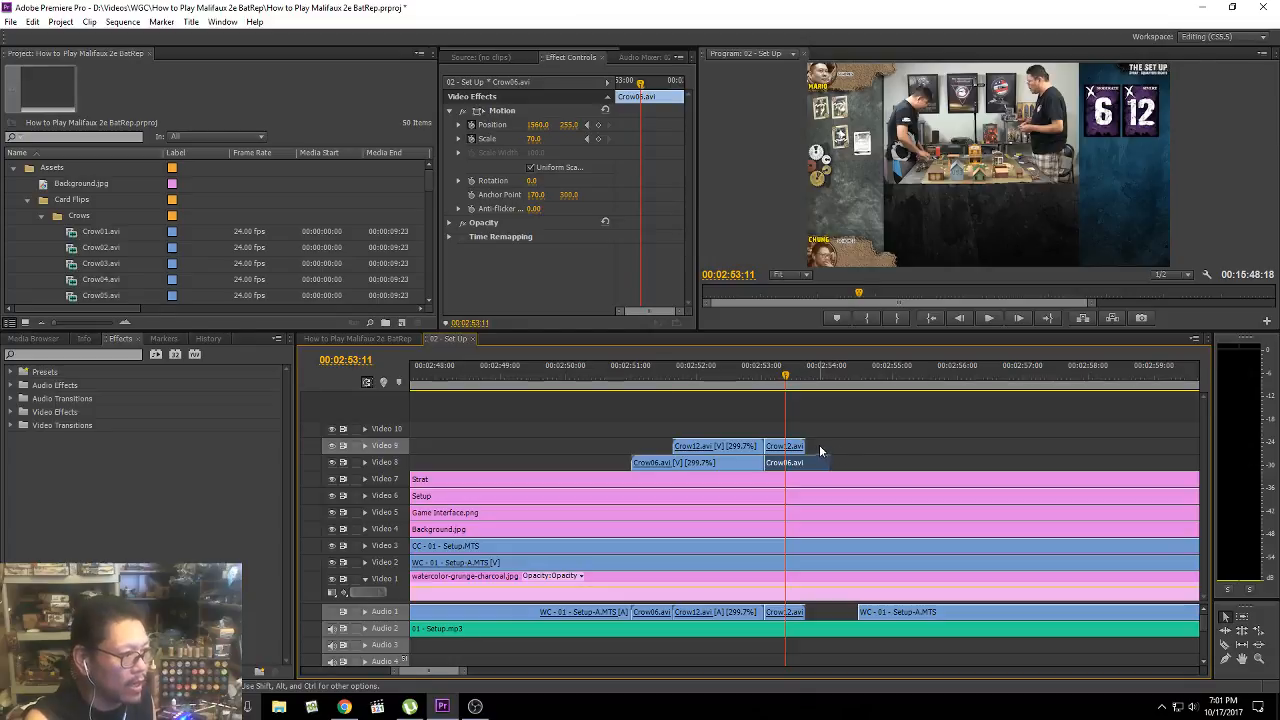
key("ctrl+s")
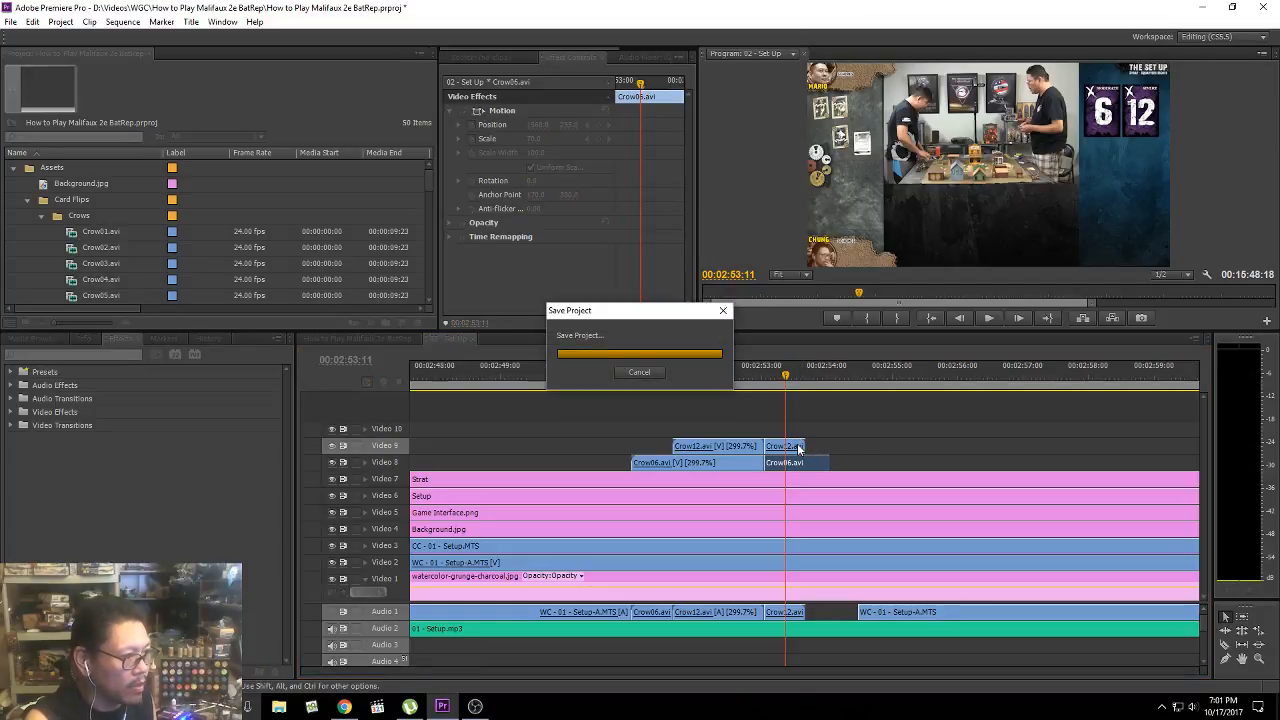
Step: Set the speed of the trailing Crow12.avi clip on Video 9 to 100%
right_click(798, 450)
right_click(781, 452)
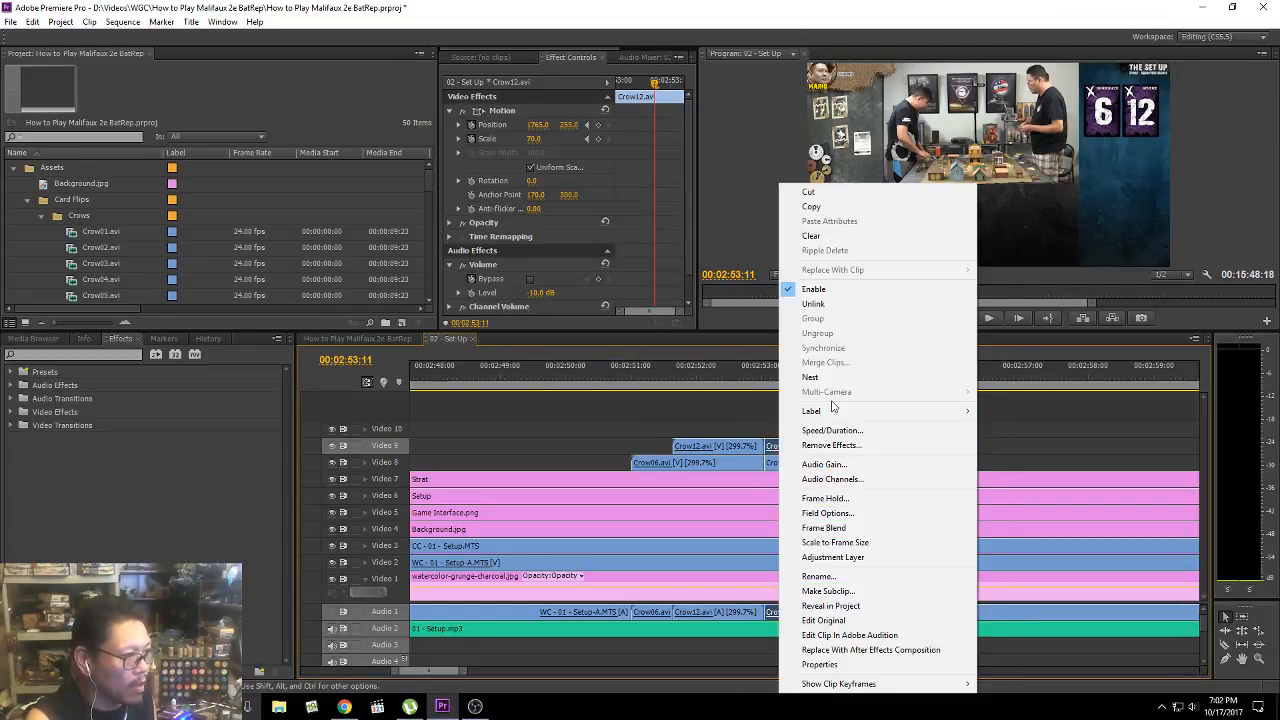
left_click(833, 430)
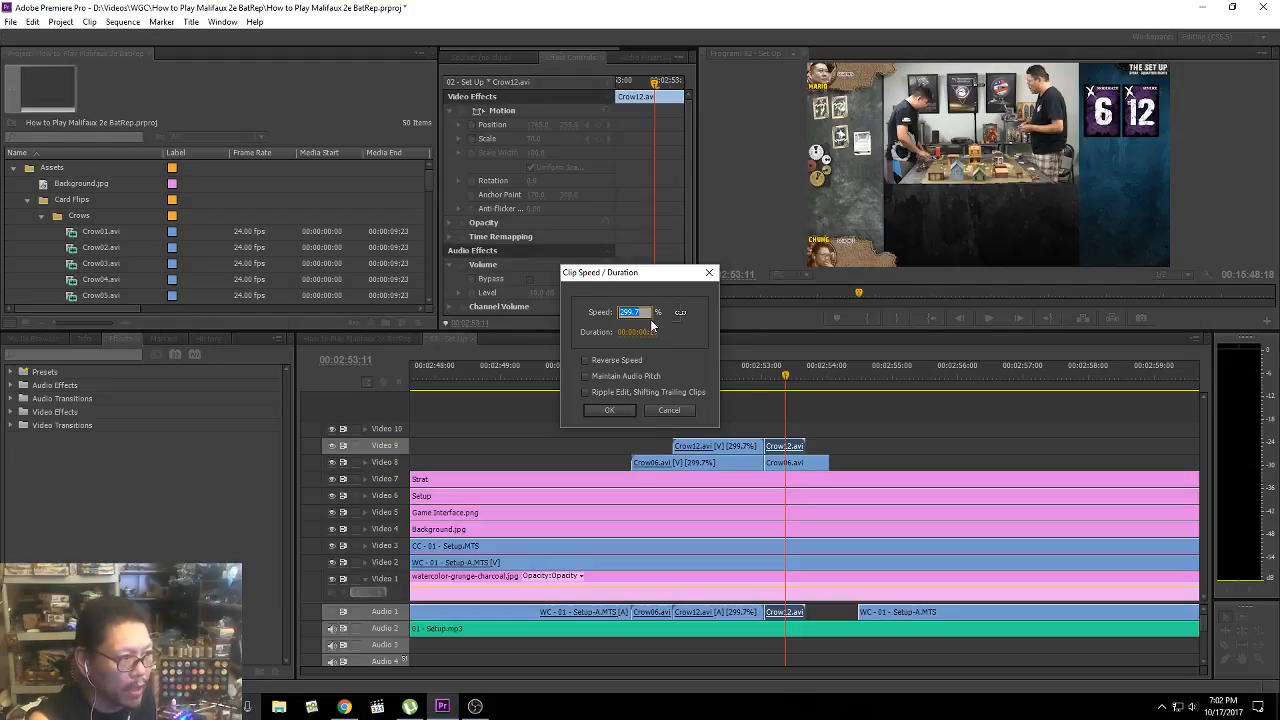
type("100")
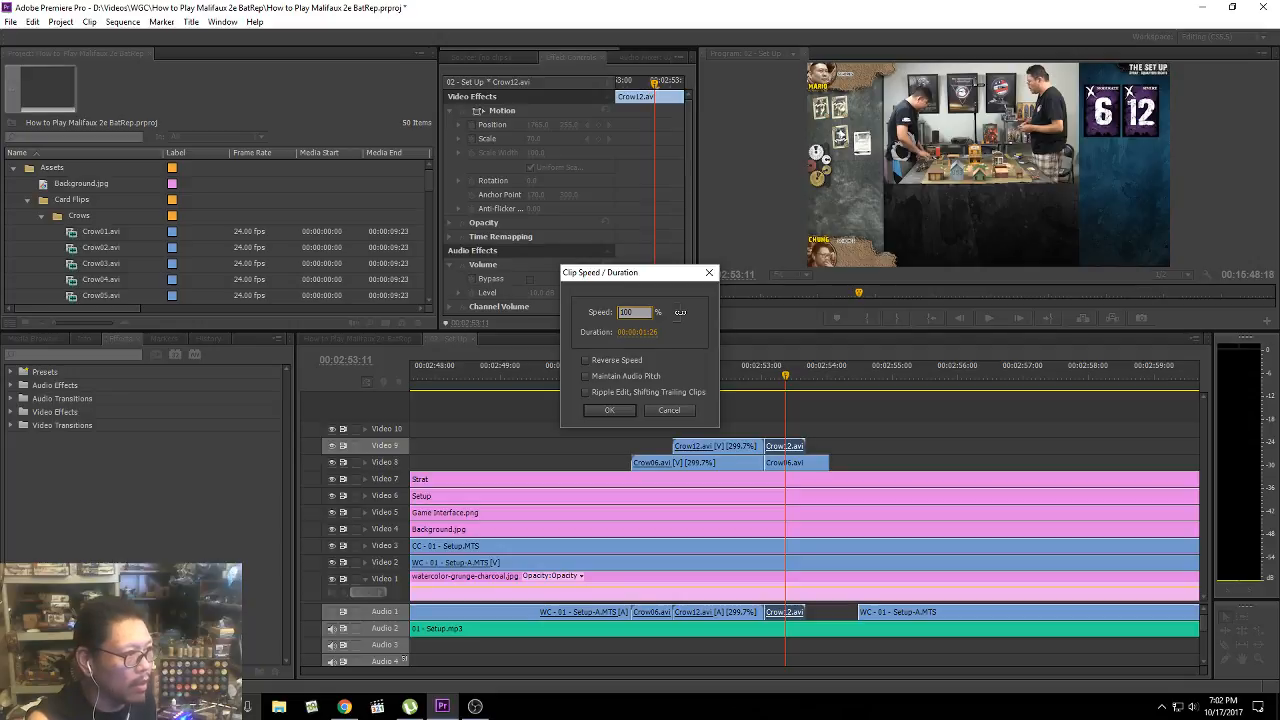
key("Return")
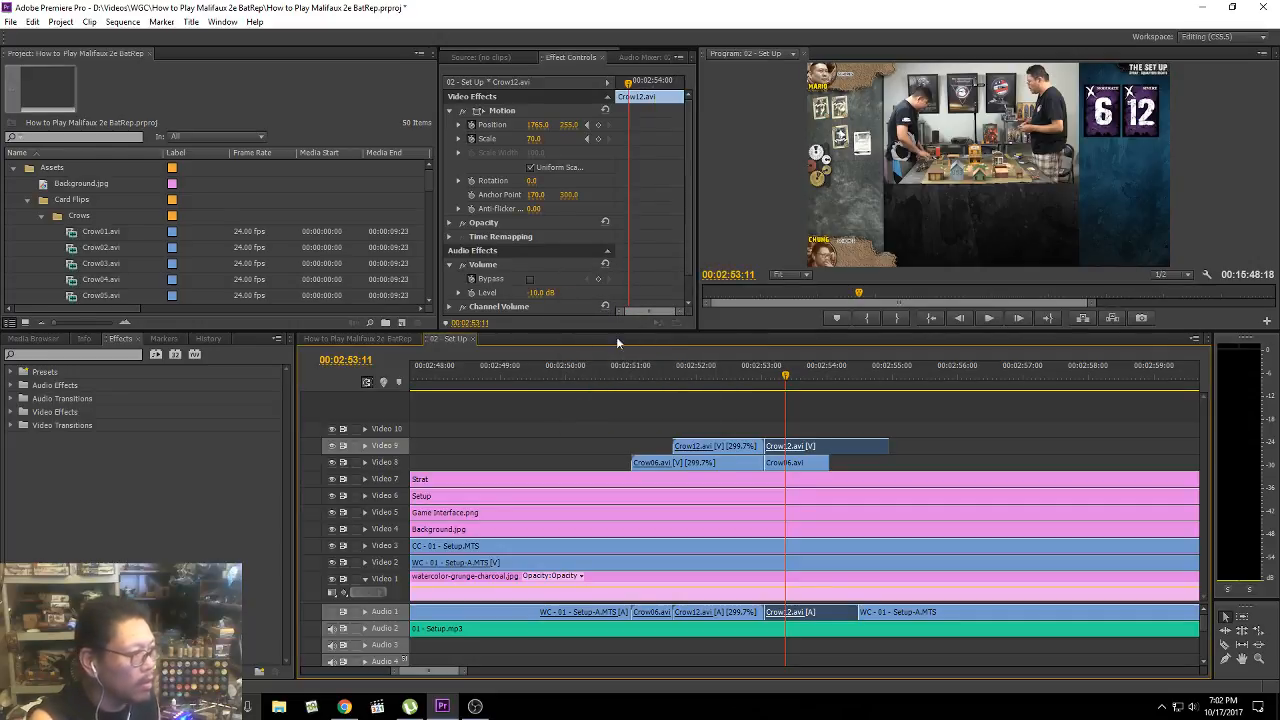
Step: Look through the card flip clips in the Crows bin and preview Crow02.avi from its start to 00:00:02:04
scroll(42, 262, "down", 2)
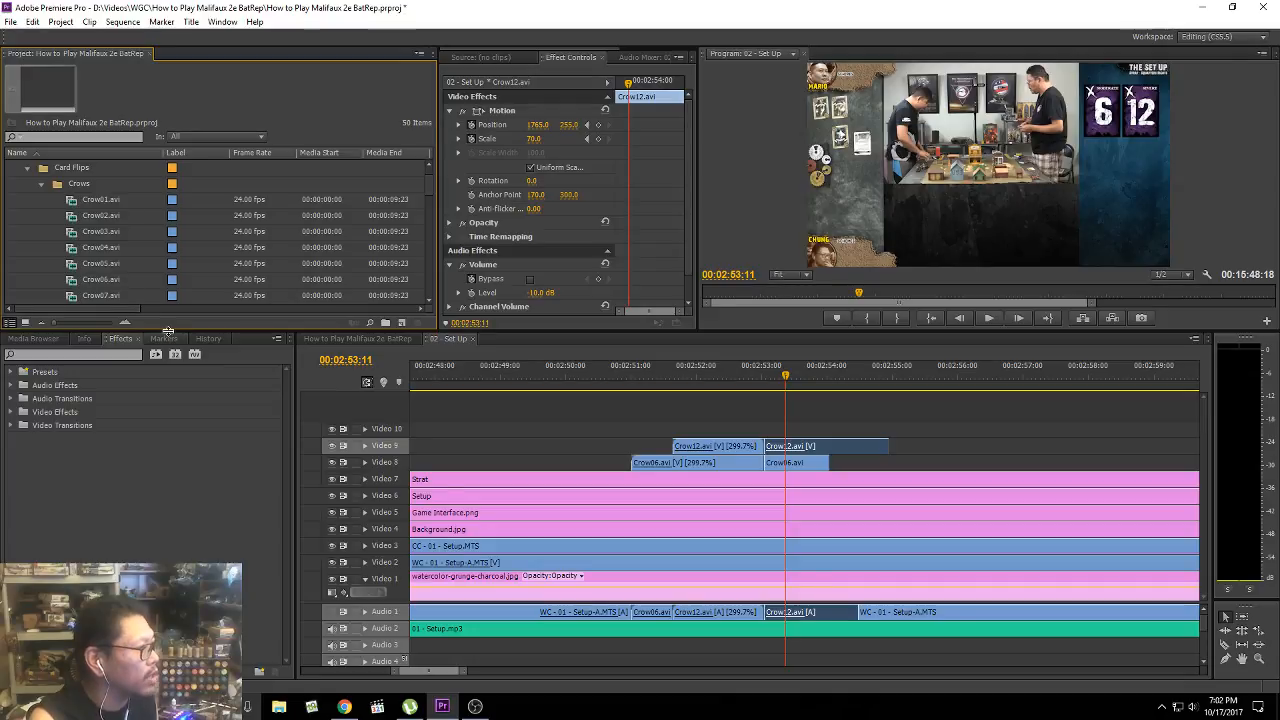
left_click_drag(166, 330, 166, 470)
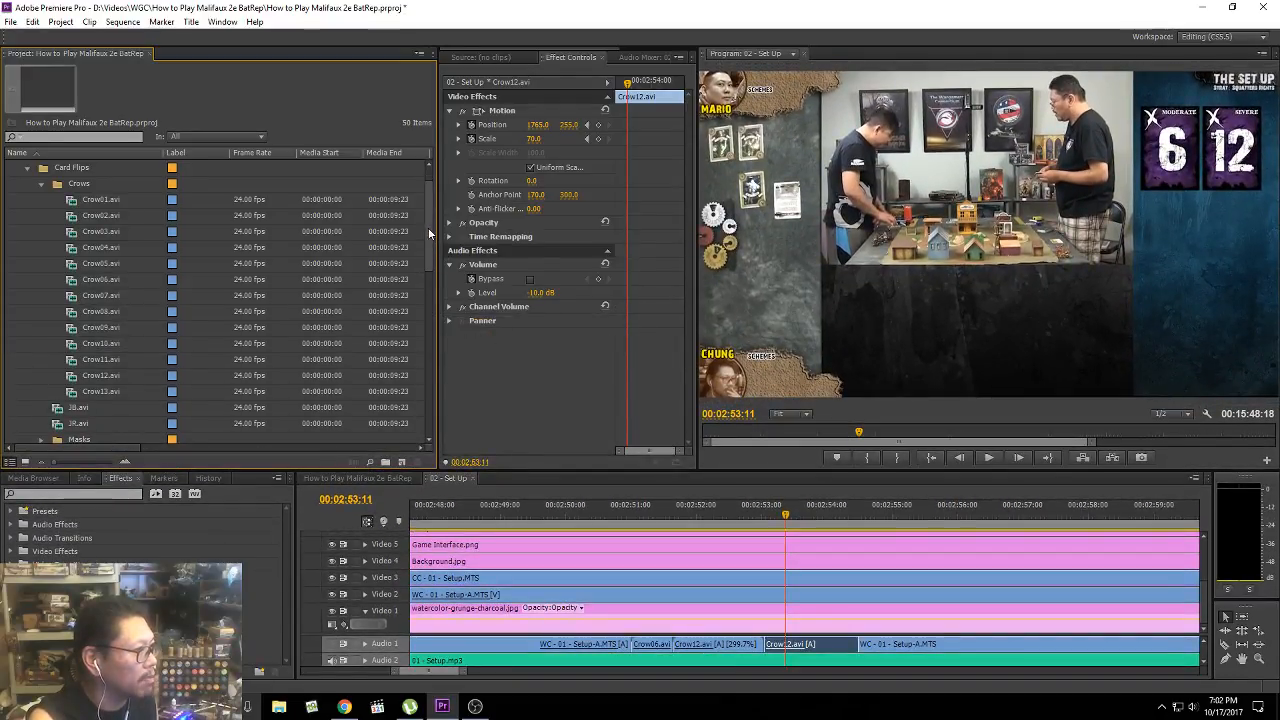
scroll(430, 228, "up", 2)
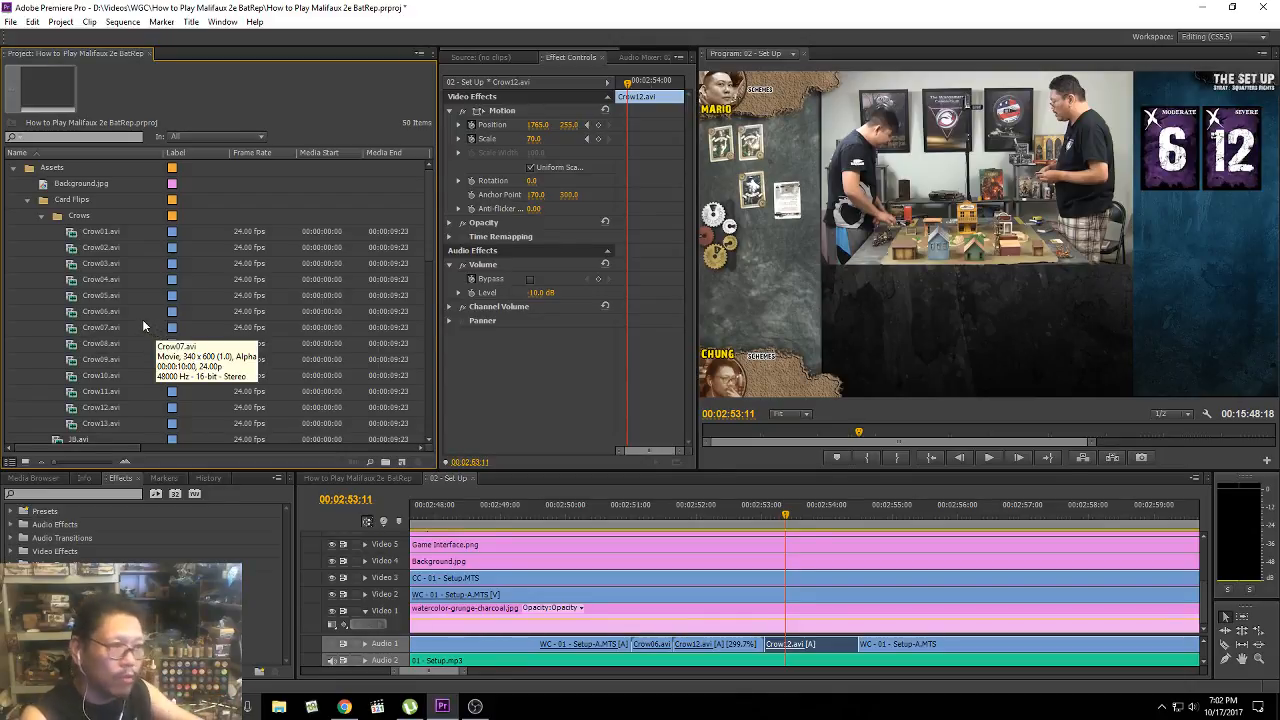
double_click(76, 251)
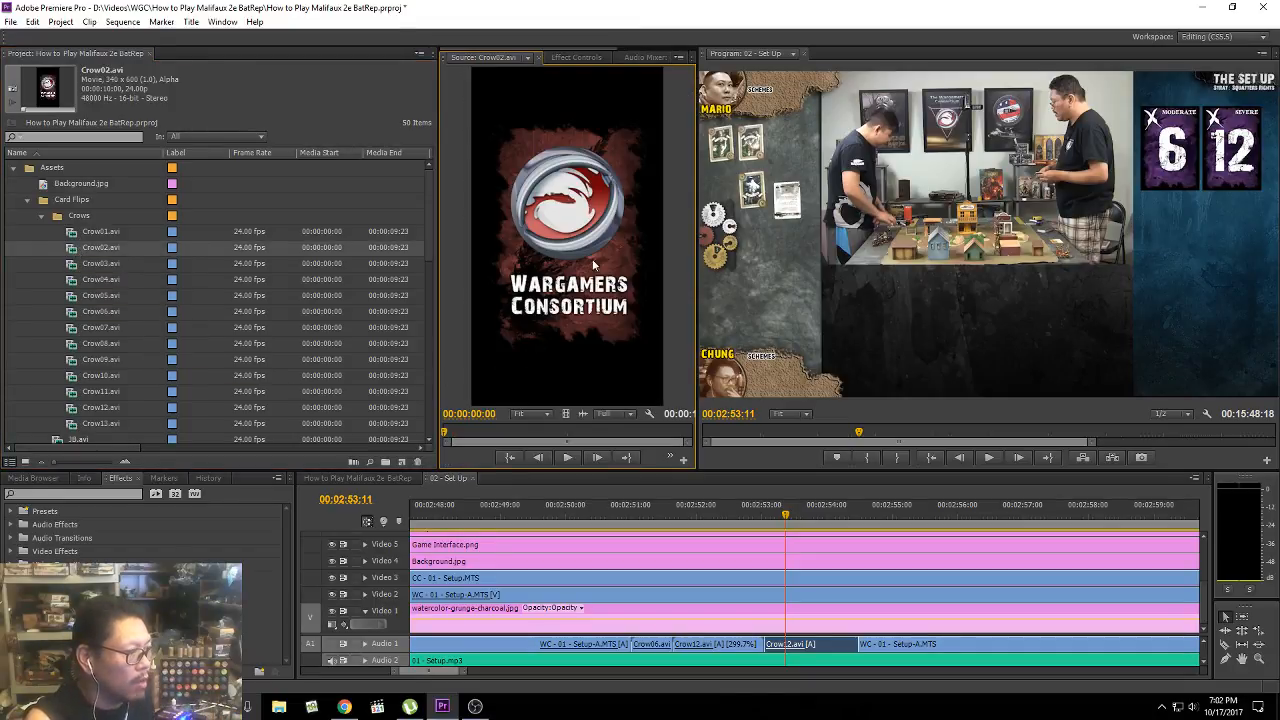
left_click(569, 458)
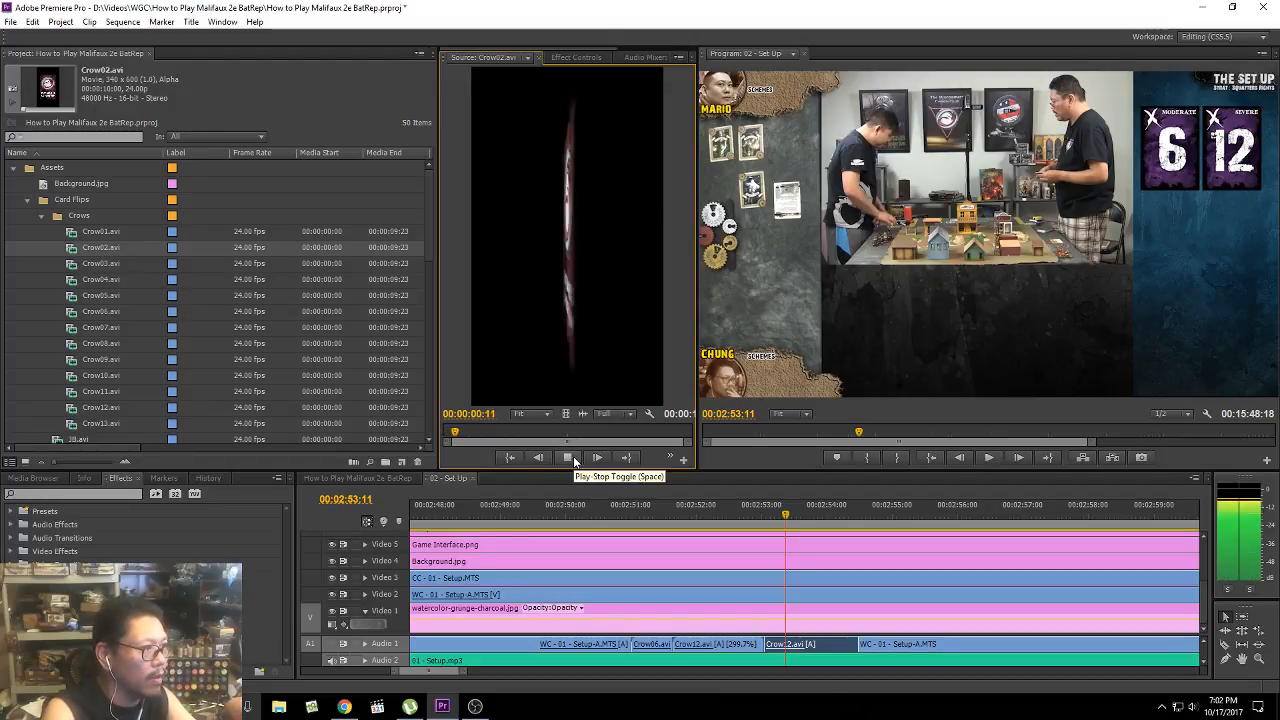
left_click(570, 458)
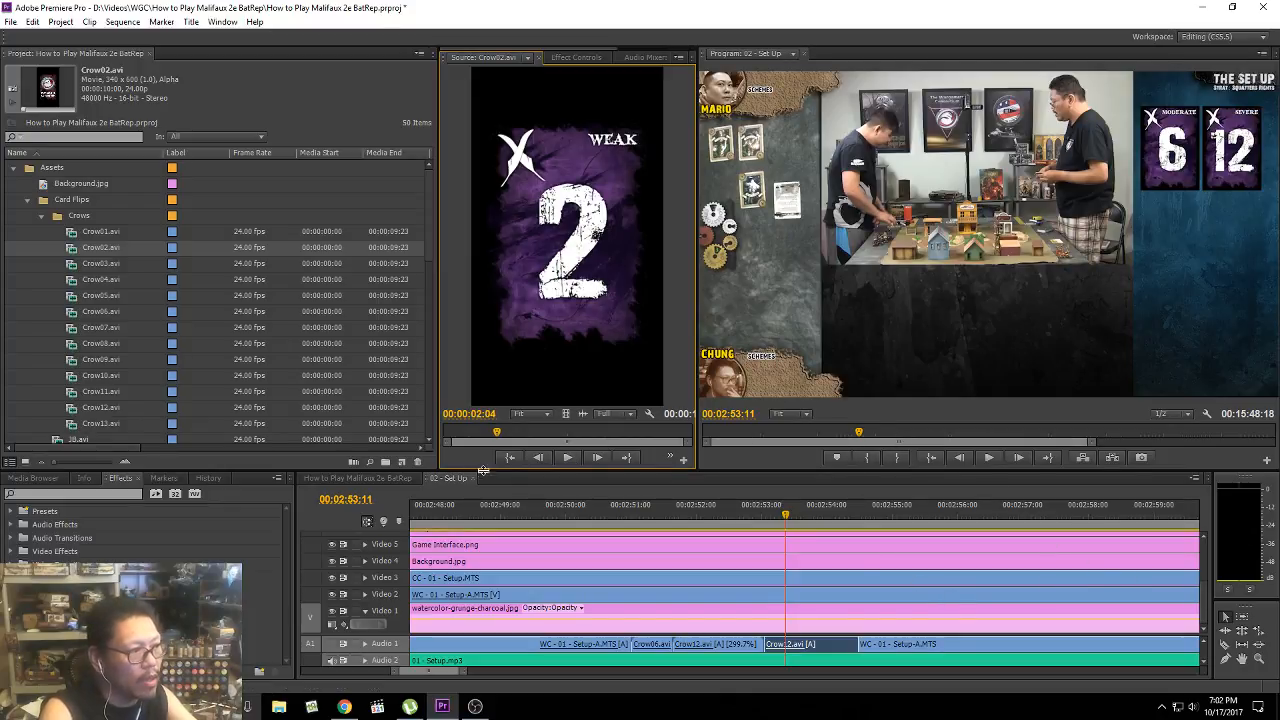
Step: Restore the timeline's height and replay the Crow card flips from about 00:02:51, stopping at 00:02:52:18
left_click_drag(693, 470, 727, 338)
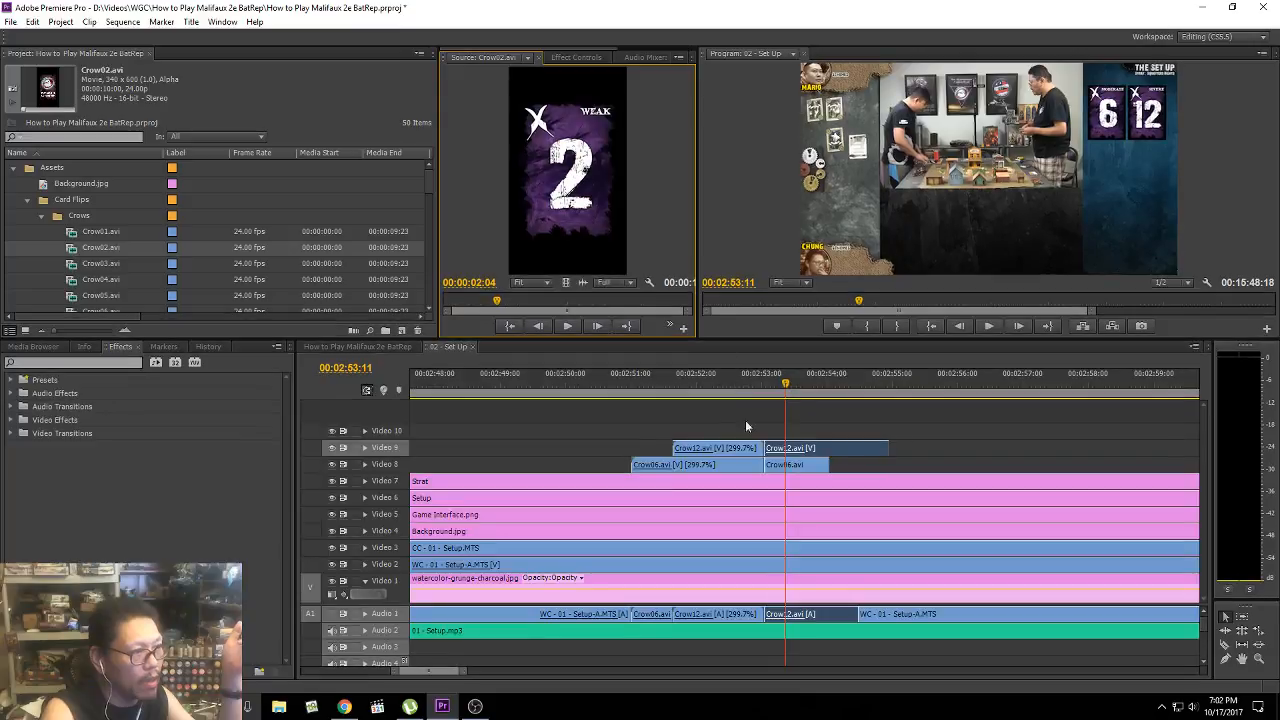
left_click(634, 400)
key("space")
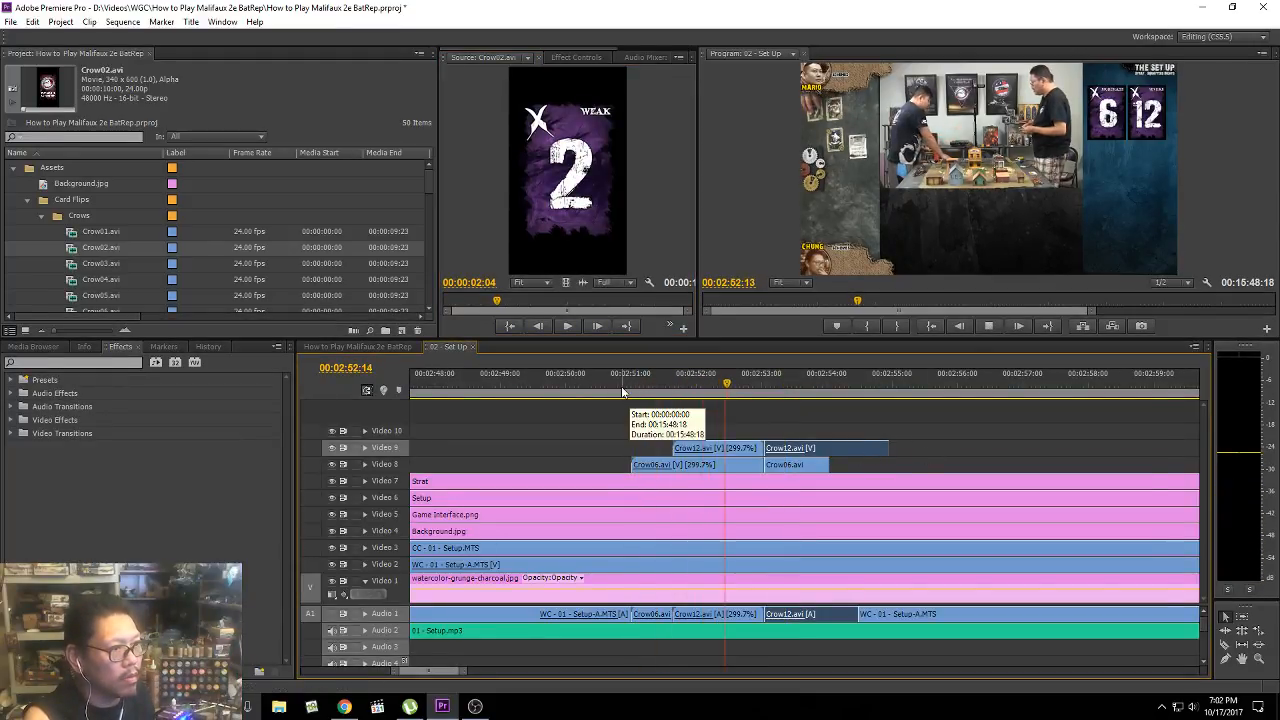
key("space")
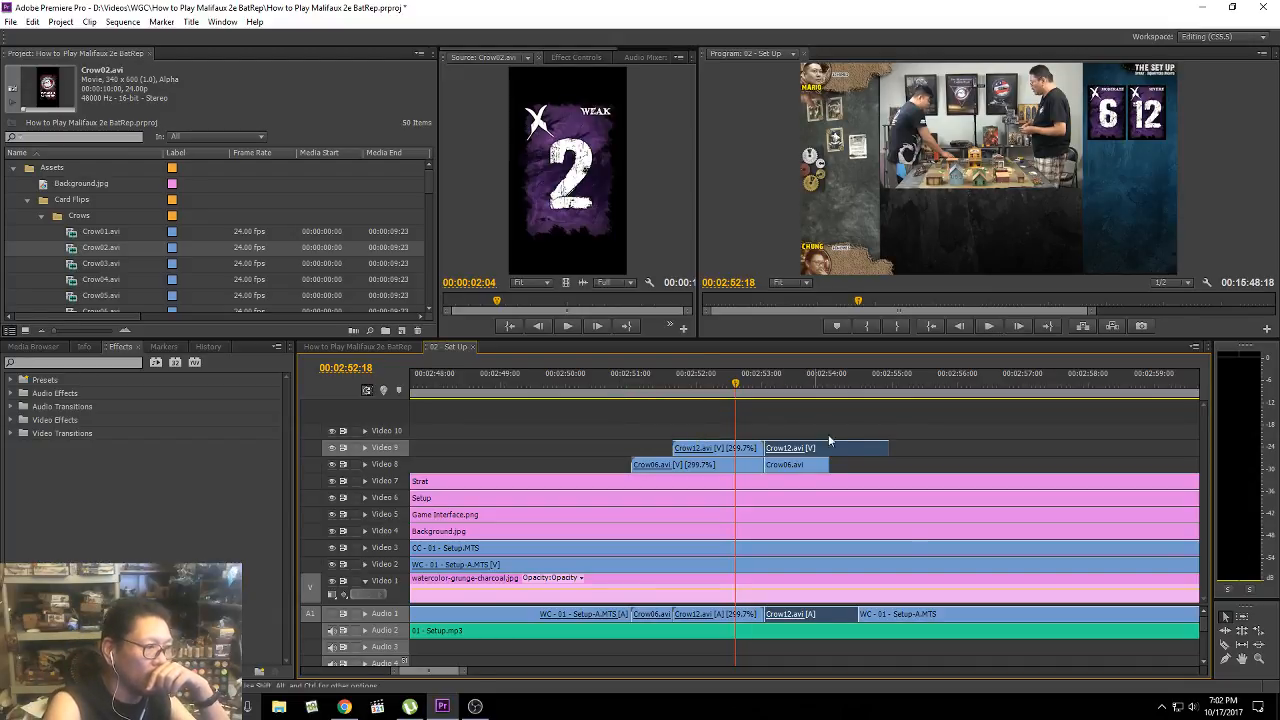
left_click(812, 472)
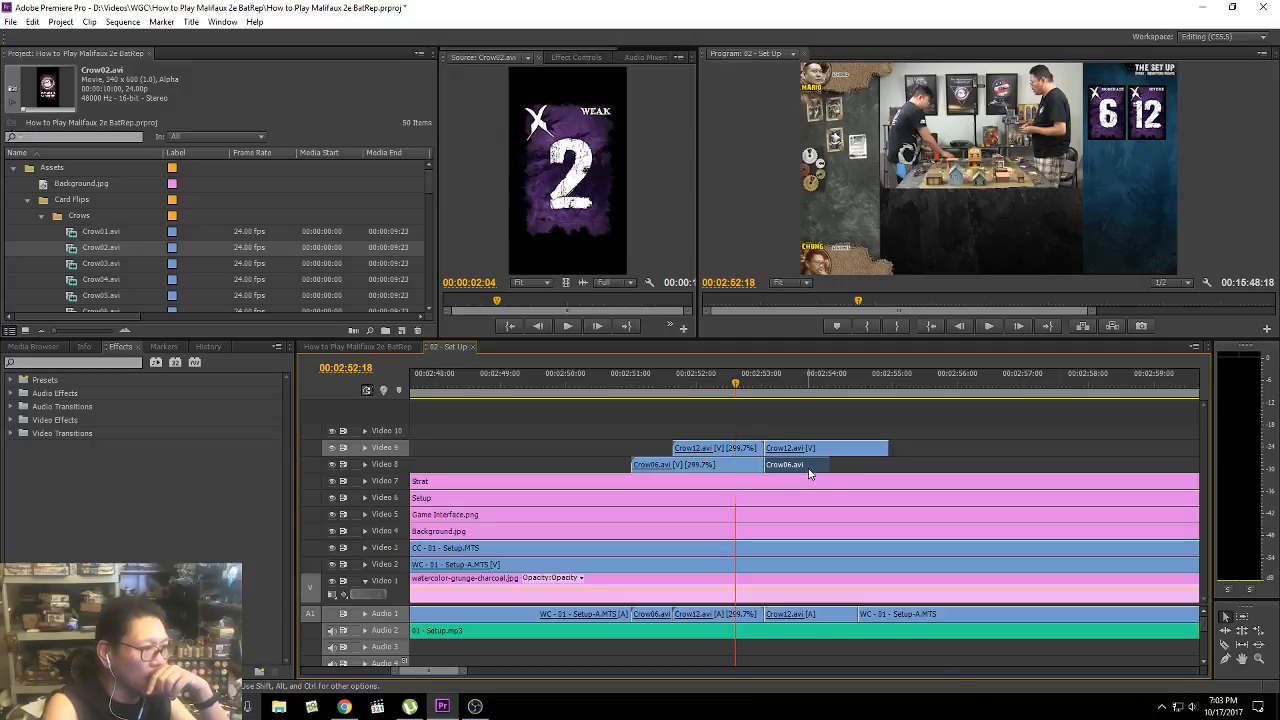
right_click(810, 470)
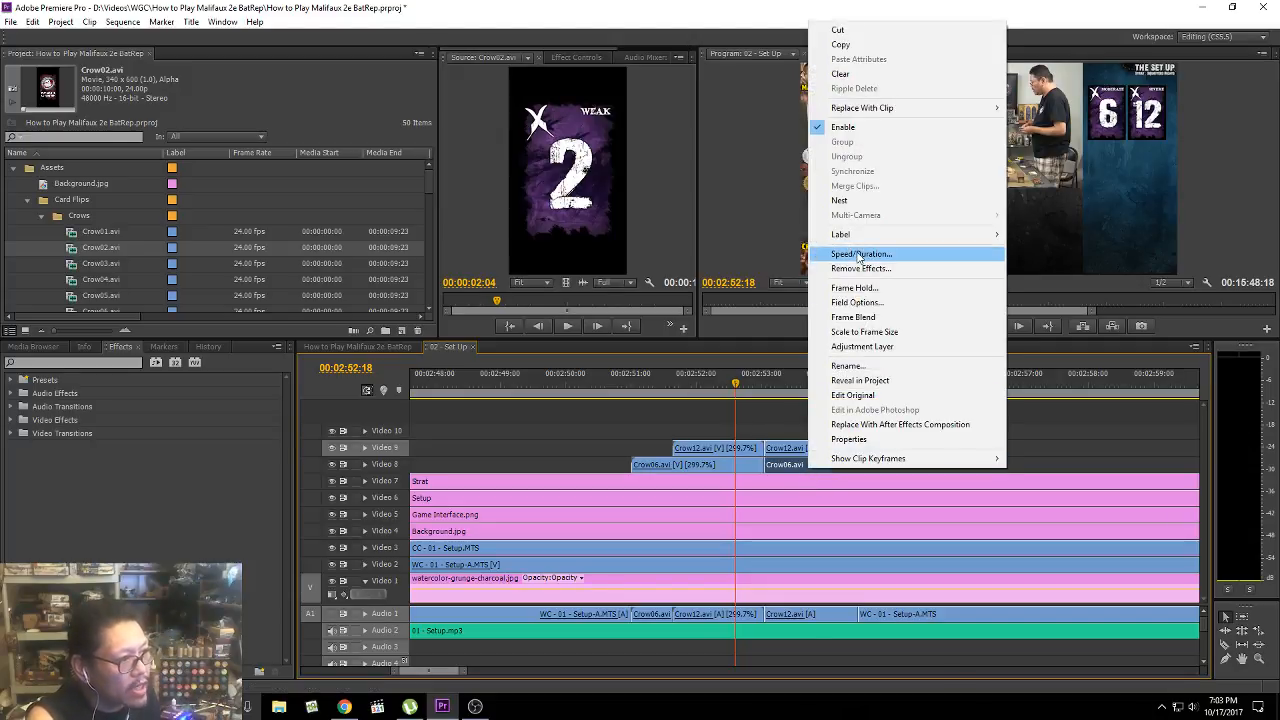
left_click(568, 432)
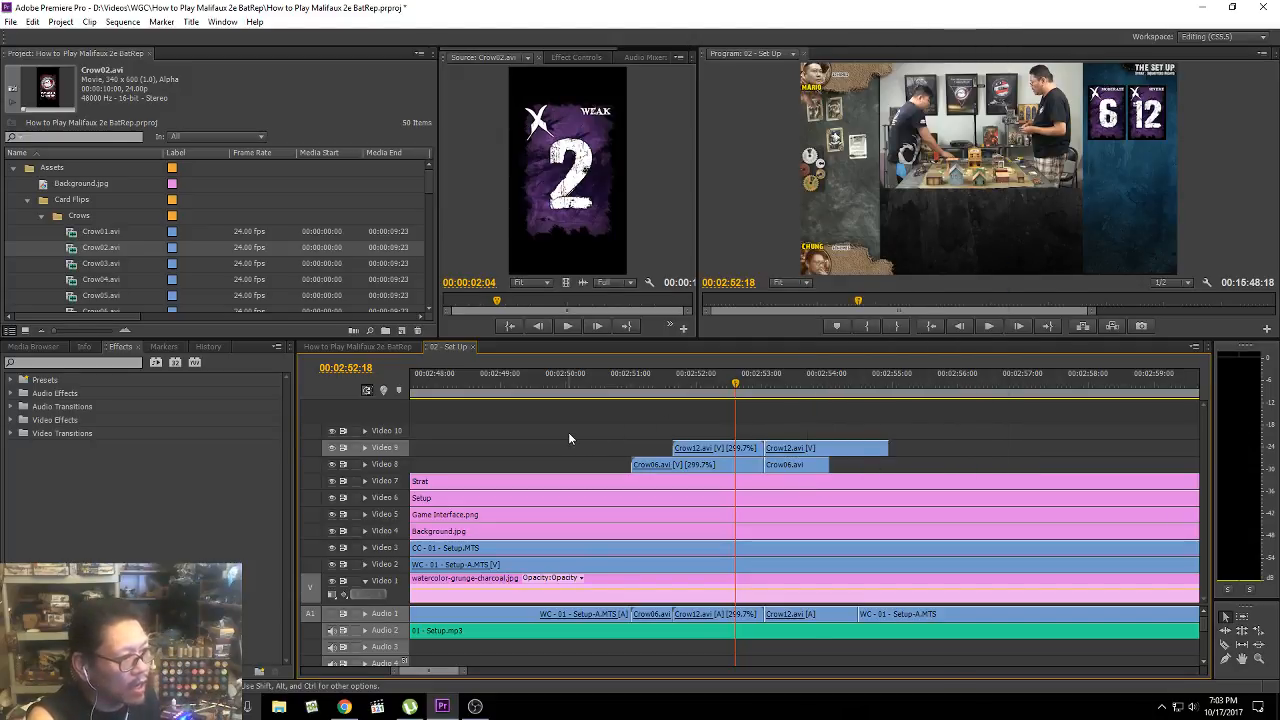
Step: Save the project
left_click(11, 22)
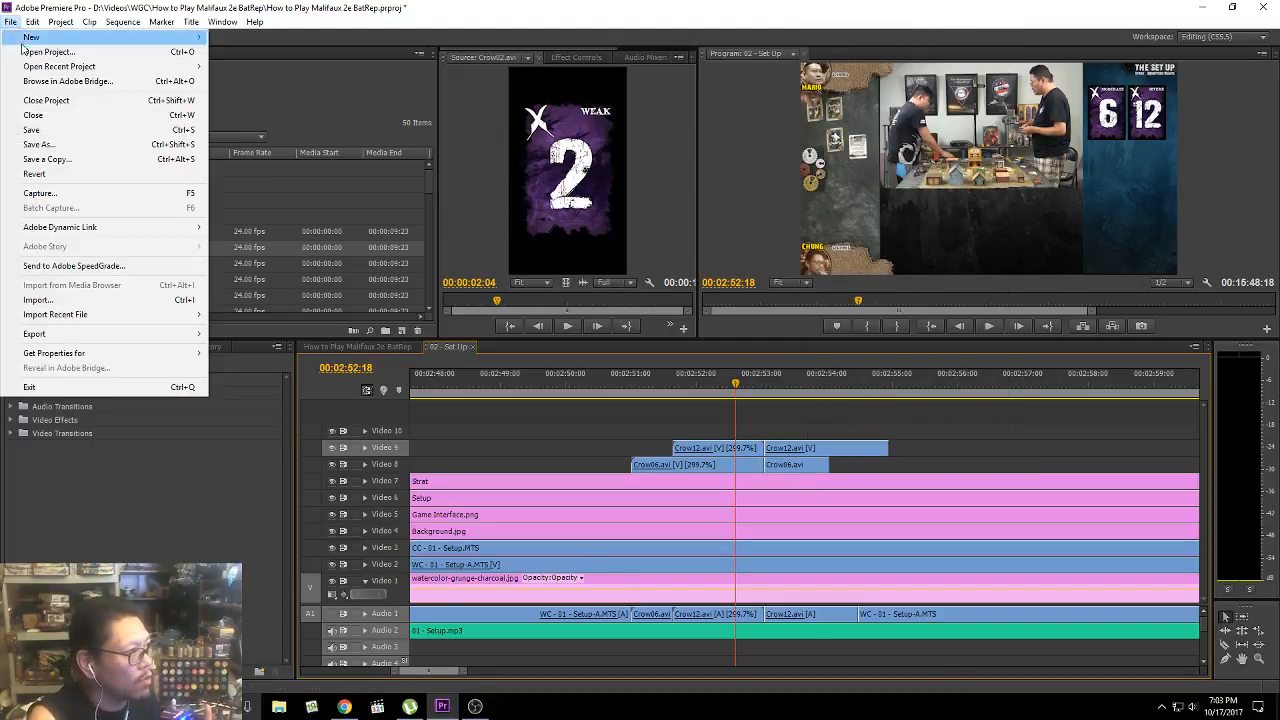
left_click(62, 130)
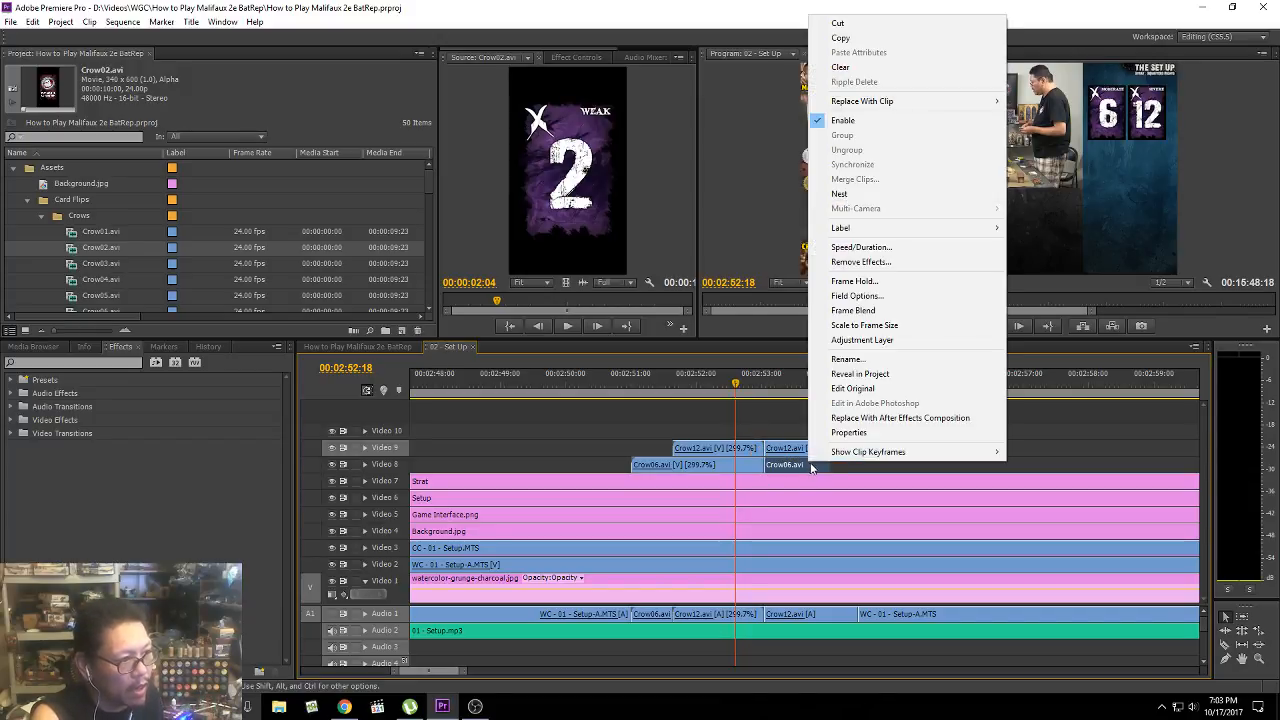
Step: View the Frame Hold options of the trailing Crow06.avi clip on Video 8 and close them
right_click(808, 465)
left_click(862, 283)
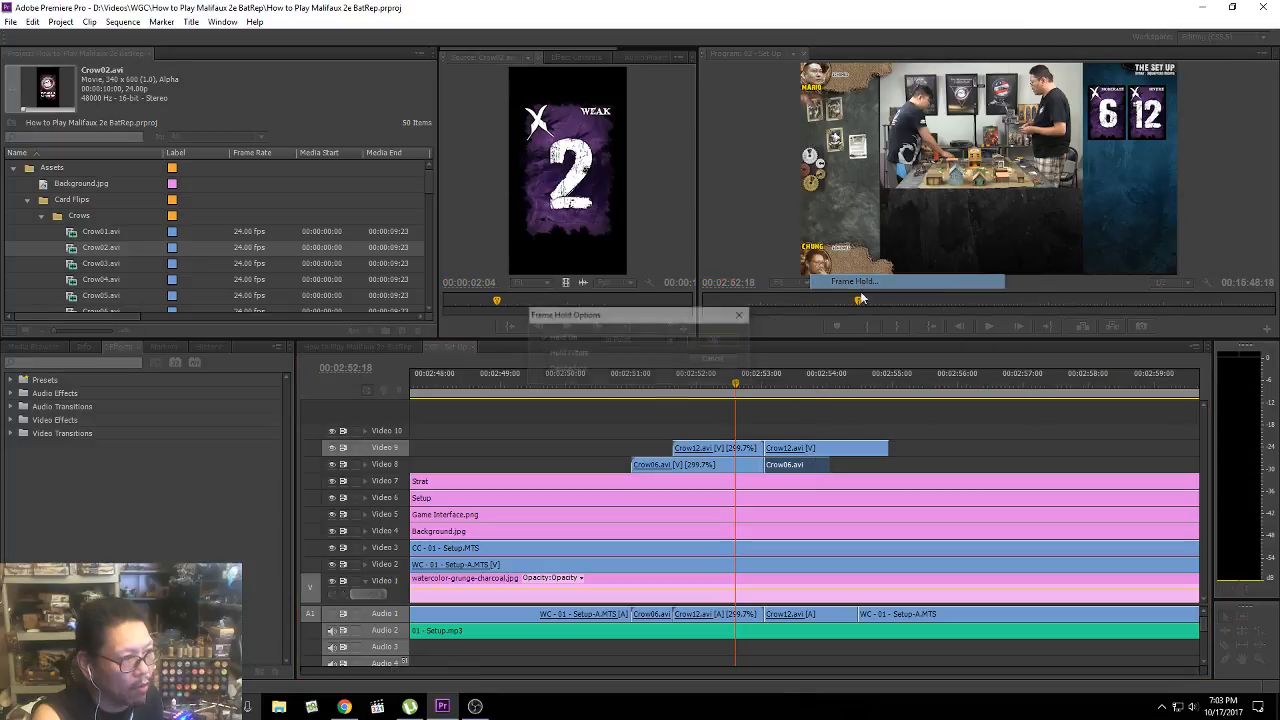
left_click(728, 361)
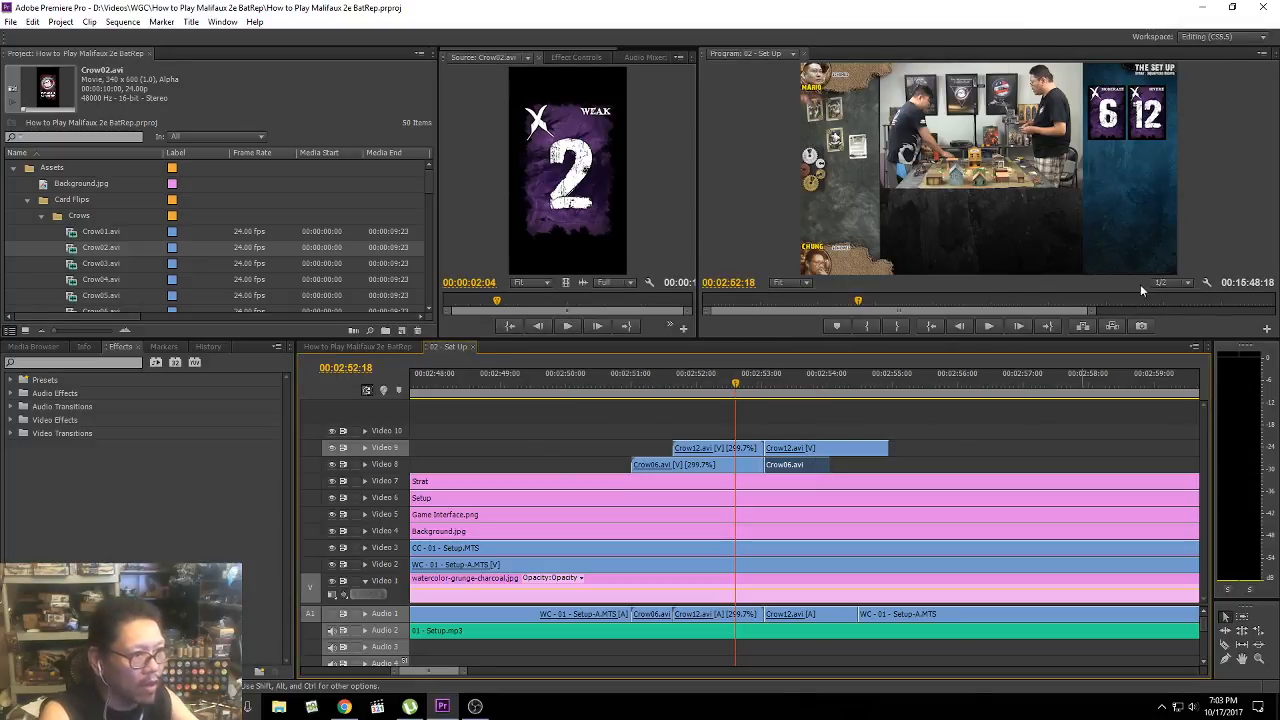
Step: Set the speed of the trailing Crow06.avi clip on Video 8 to 50%
right_click(816, 470)
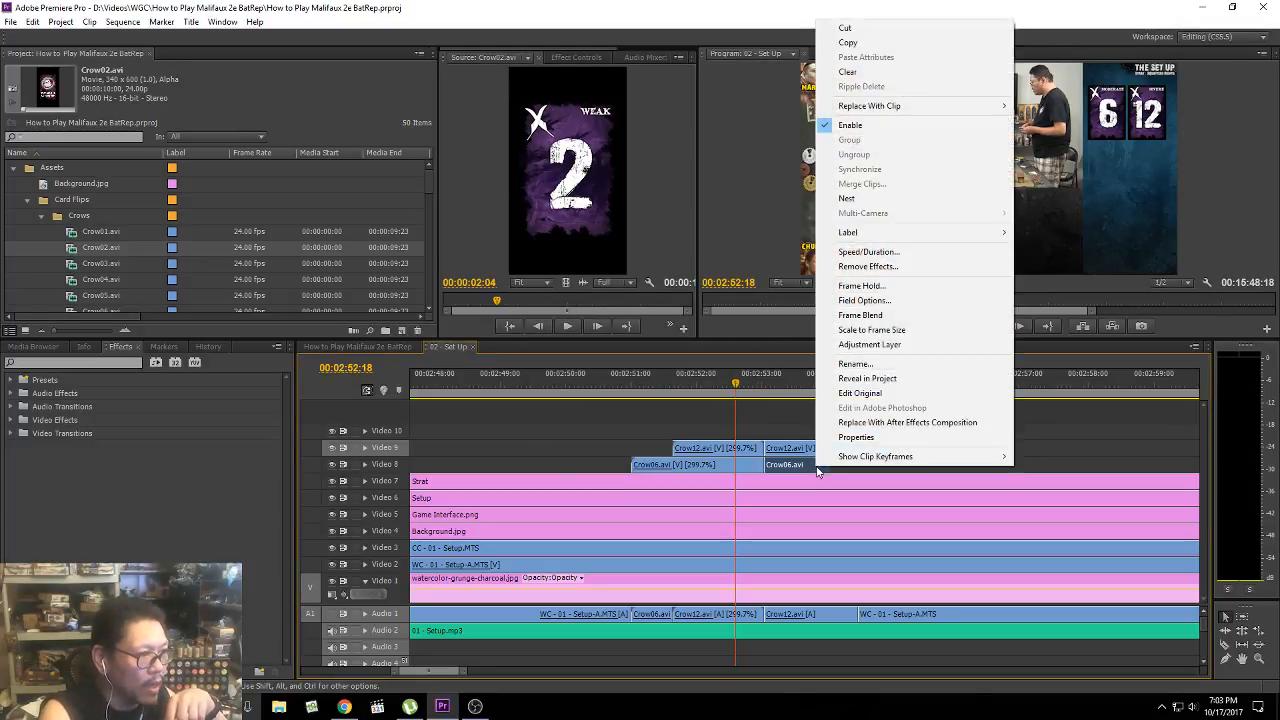
left_click(895, 255)
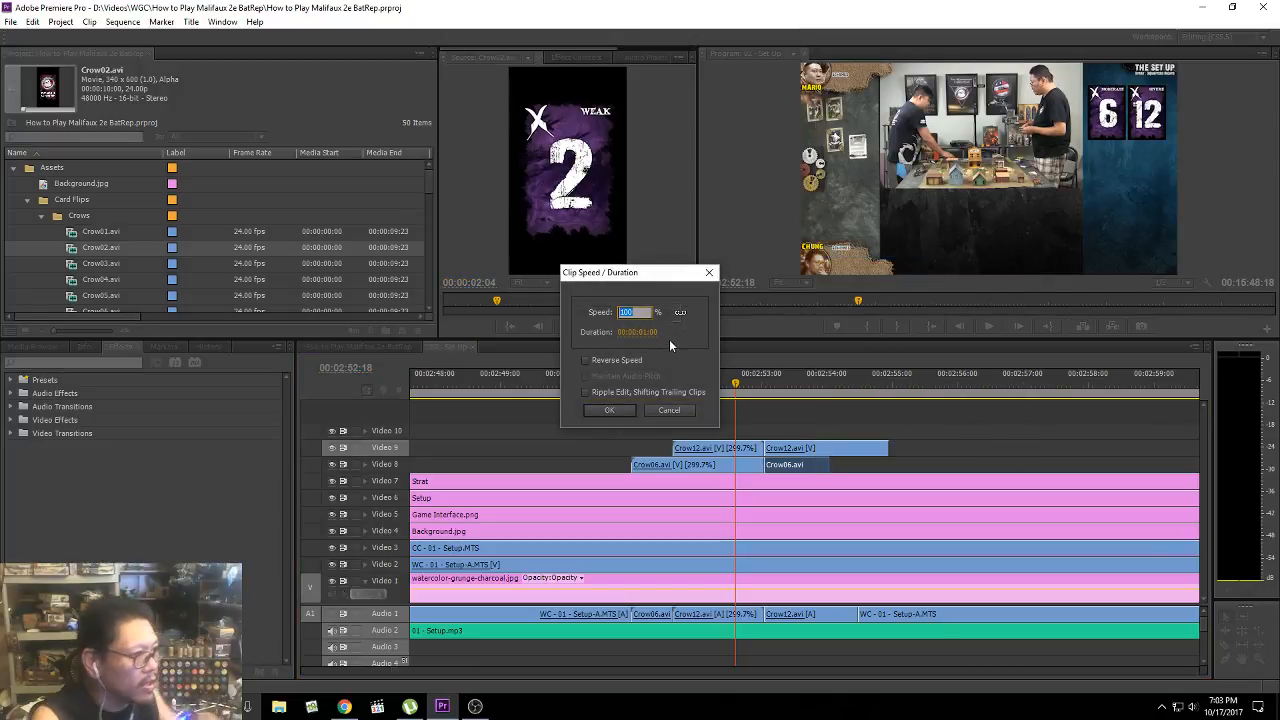
type("50")
key("Return")
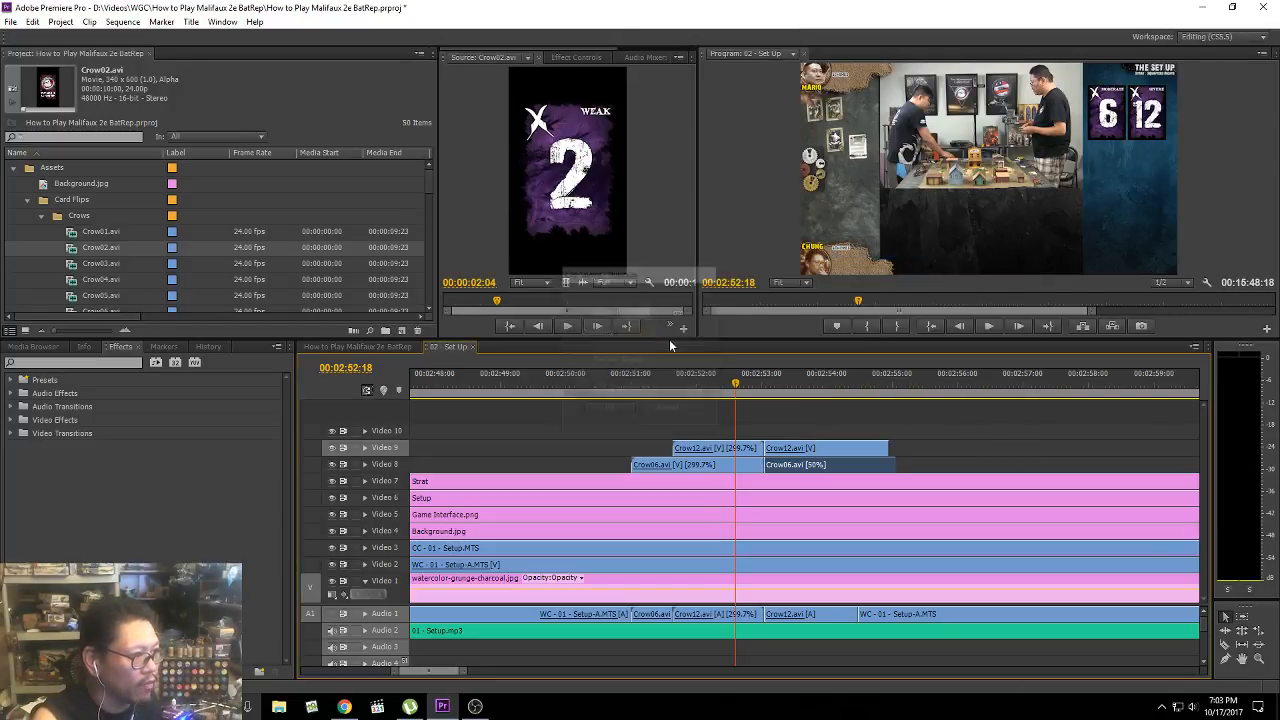
Step: Set the trailing Crow12.avi clip on Video 9 to 50% speed and trim its end back to shortly past 00:02:55
left_click(869, 449)
right_click(869, 449)
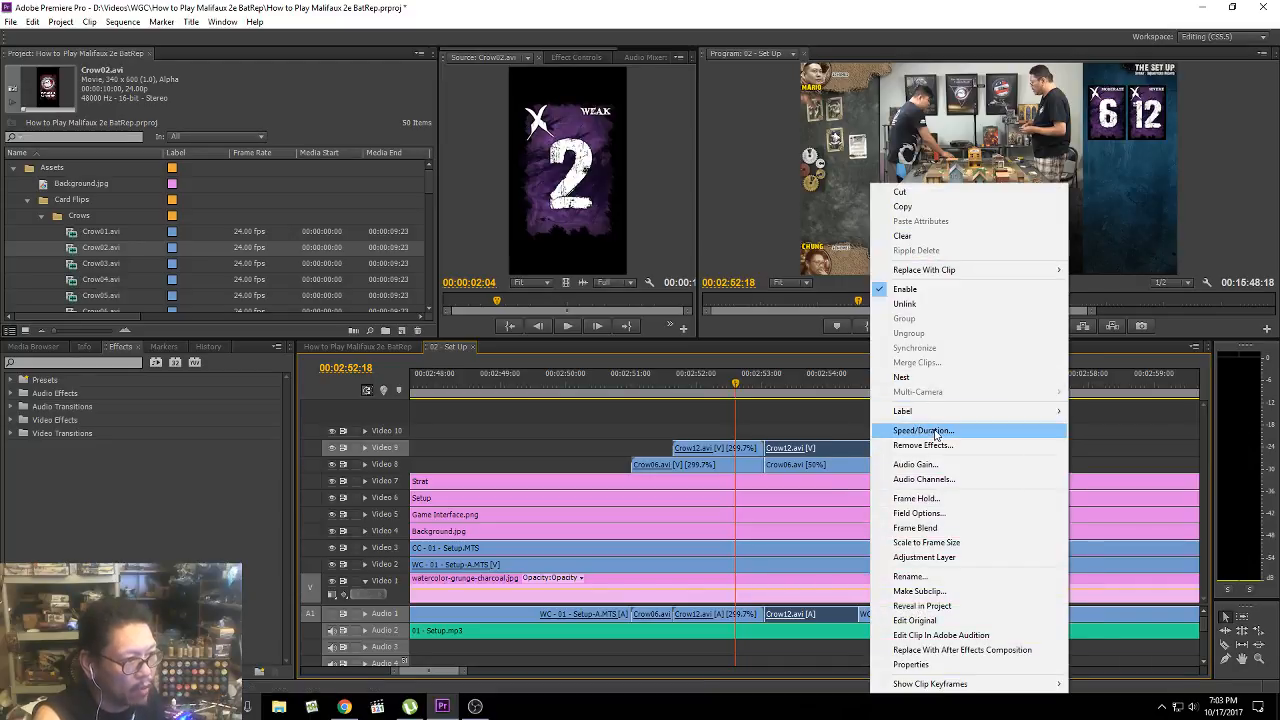
left_click(905, 432)
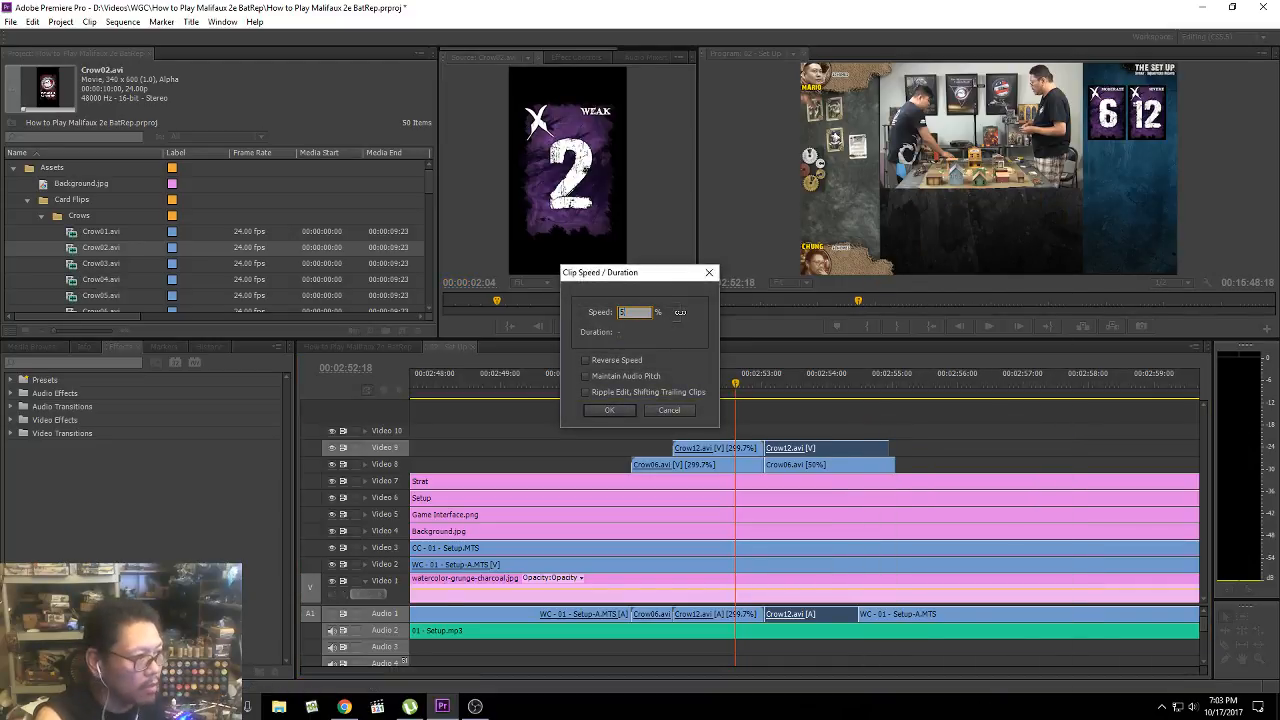
key("Return")
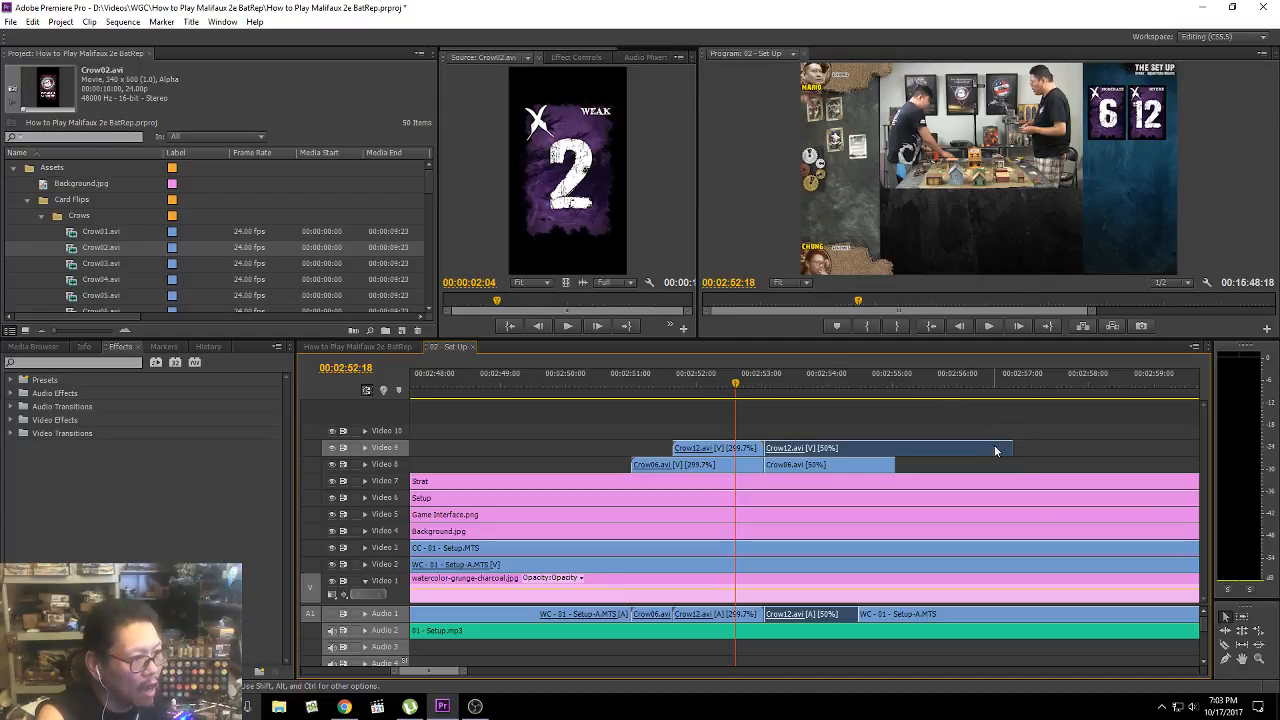
left_click_drag(1001, 447, 912, 455)
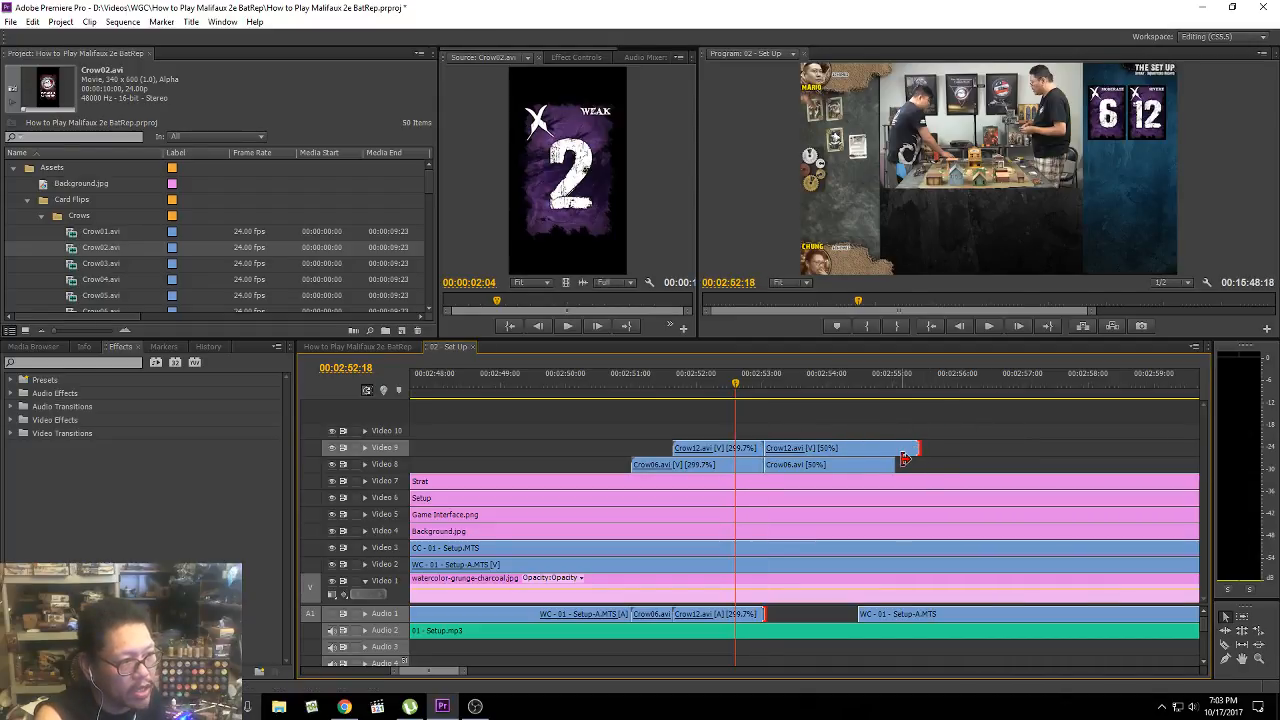
left_click_drag(910, 450, 890, 450)
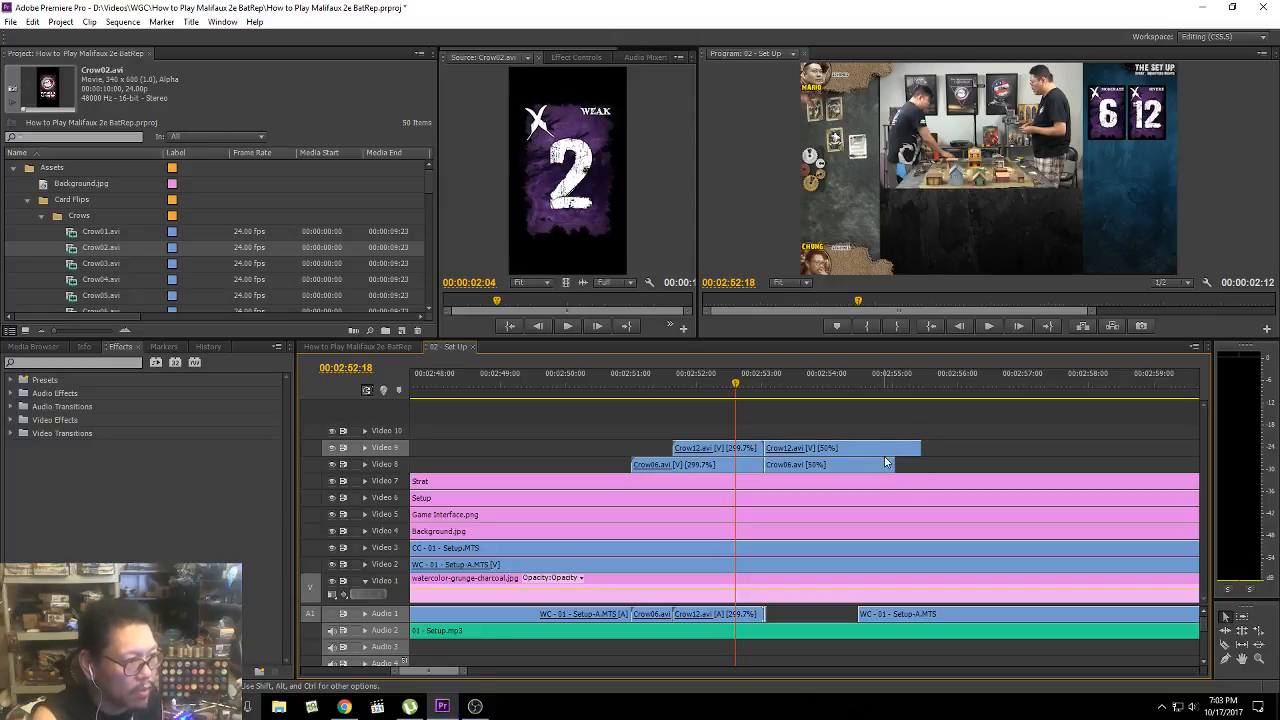
Step: Set the trailing Crow06.avi clip on Video 8 to 40% speed and trim its end level with the Crow12.avi clip above
right_click(880, 467)
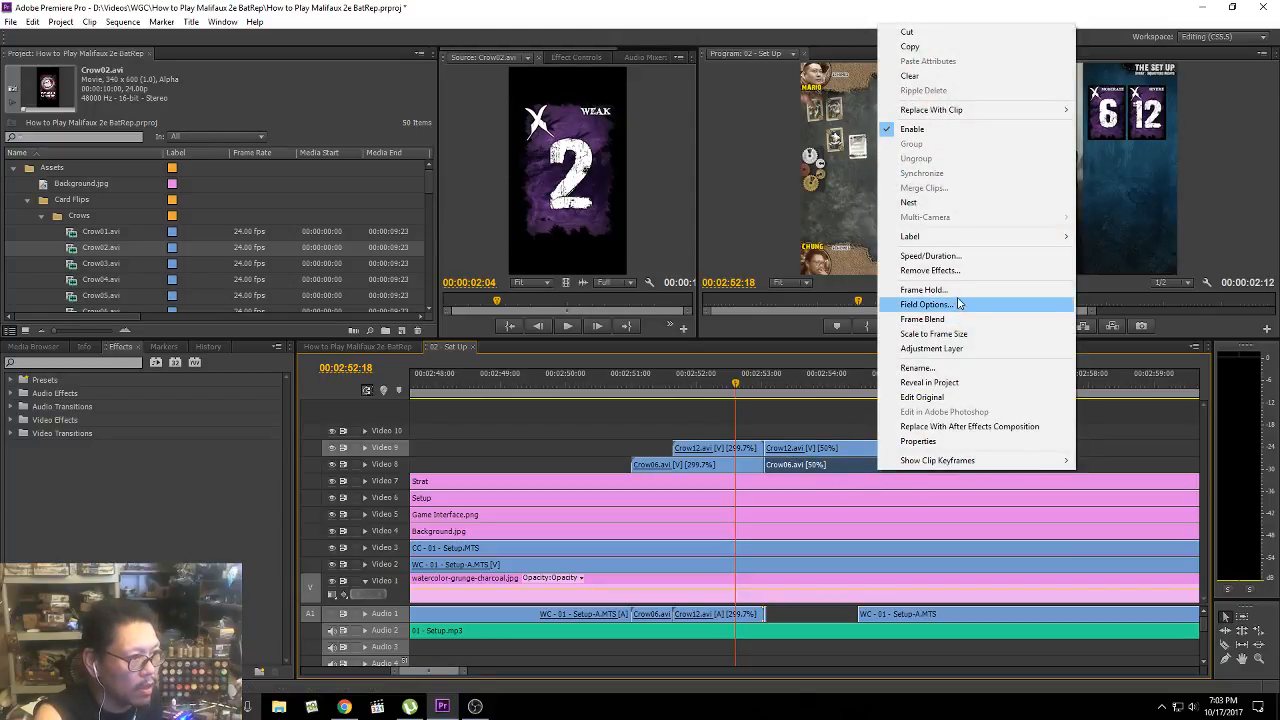
left_click(930, 256)
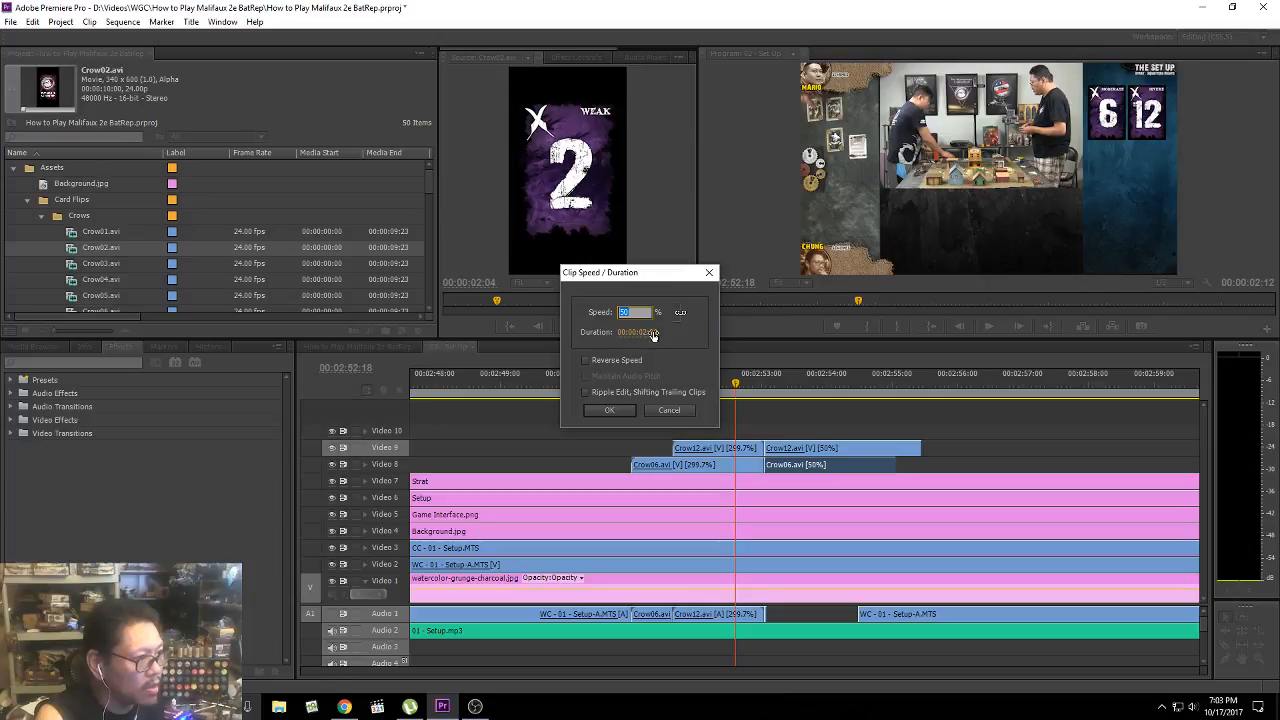
type("40")
key("Return")
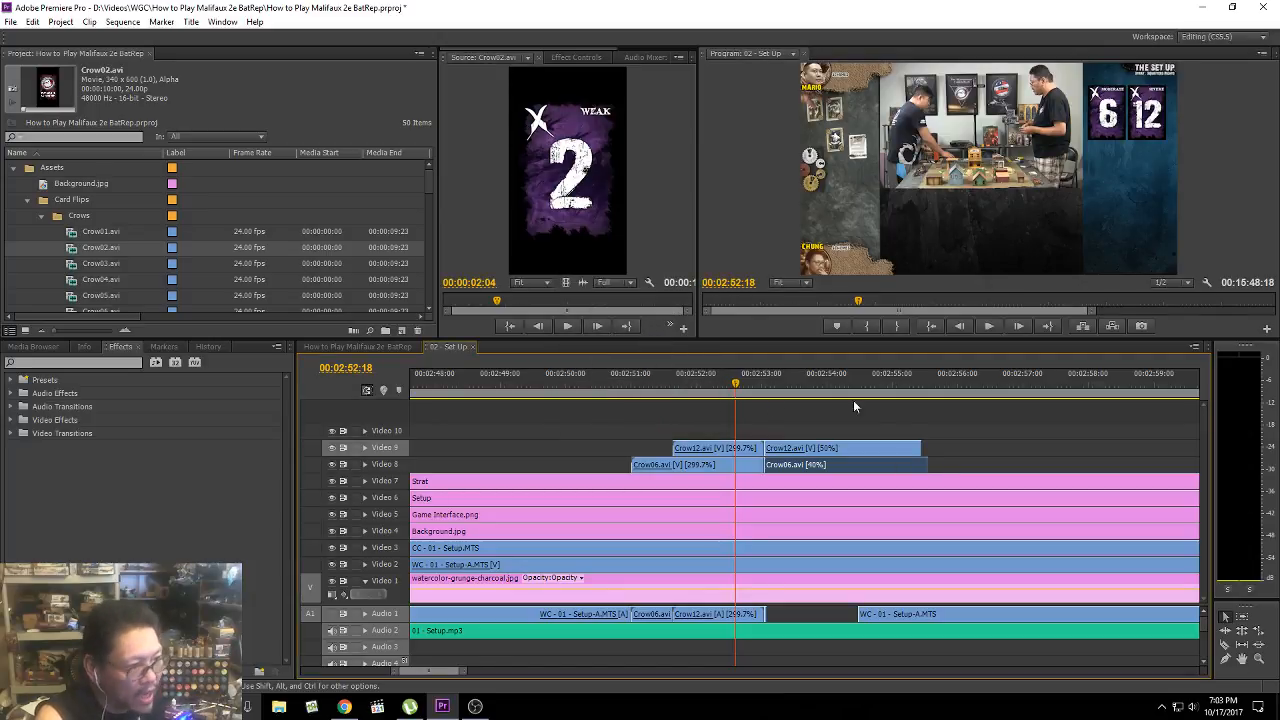
left_click(922, 464)
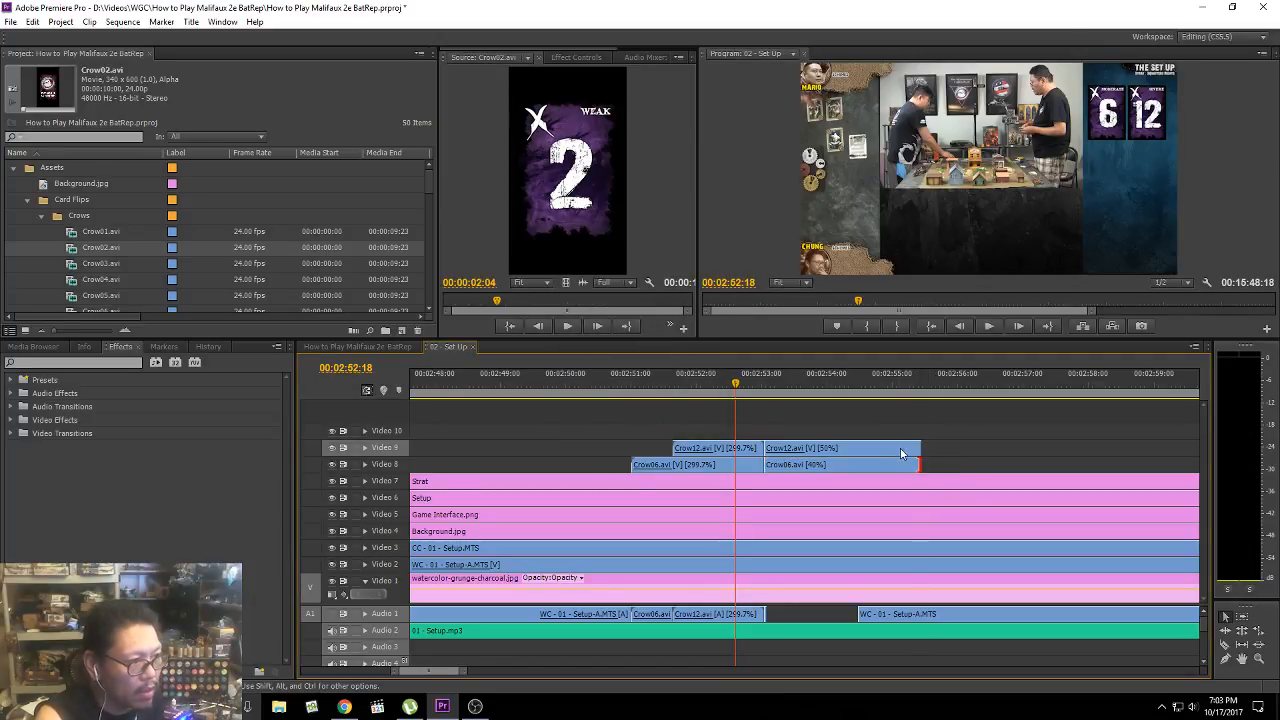
key("space")
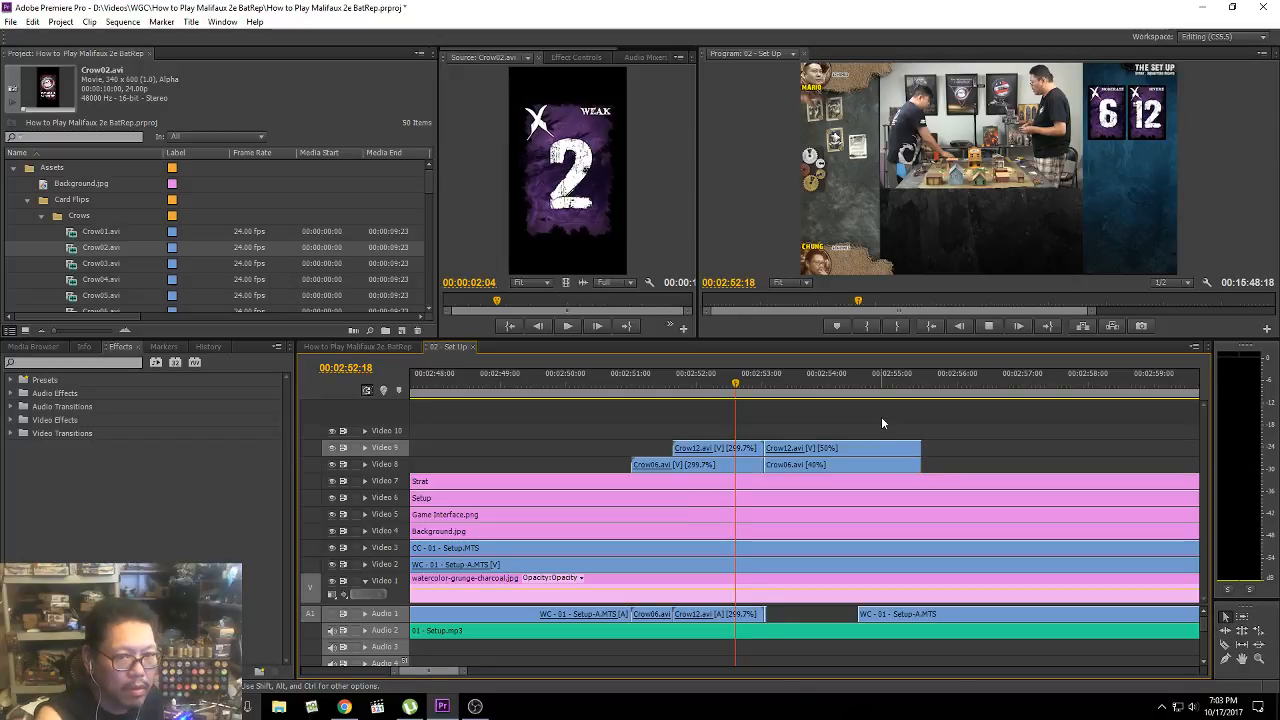
left_click(974, 409)
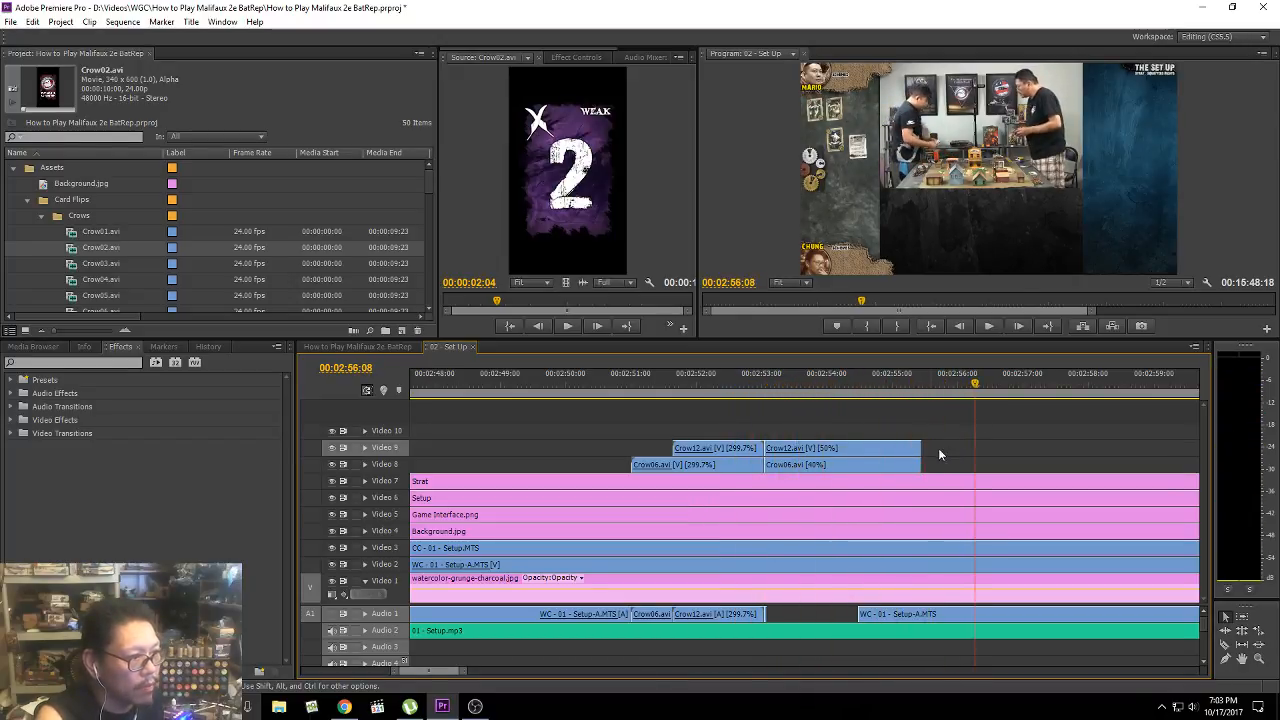
Step: Apply the default Cross Dissolve transition to the ends of the trailing Crow12.avi and Crow06.avi clips
right_click(912, 441)
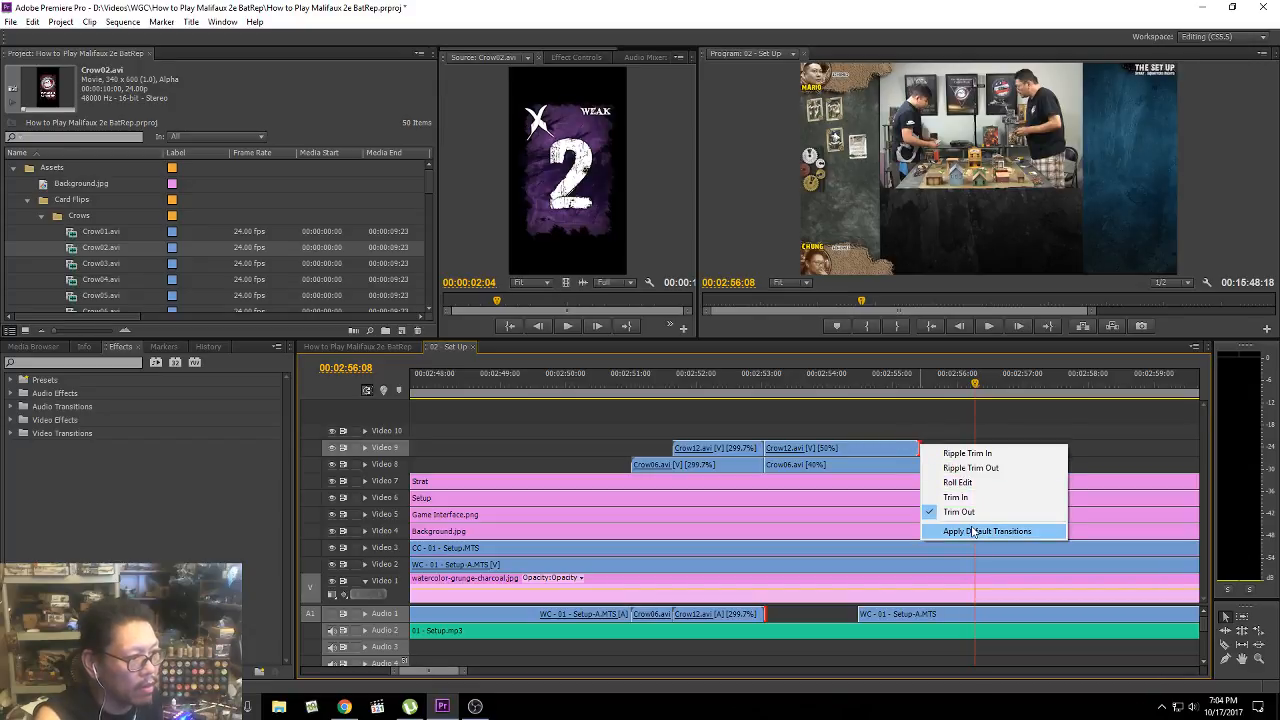
left_click(972, 531)
right_click(924, 466)
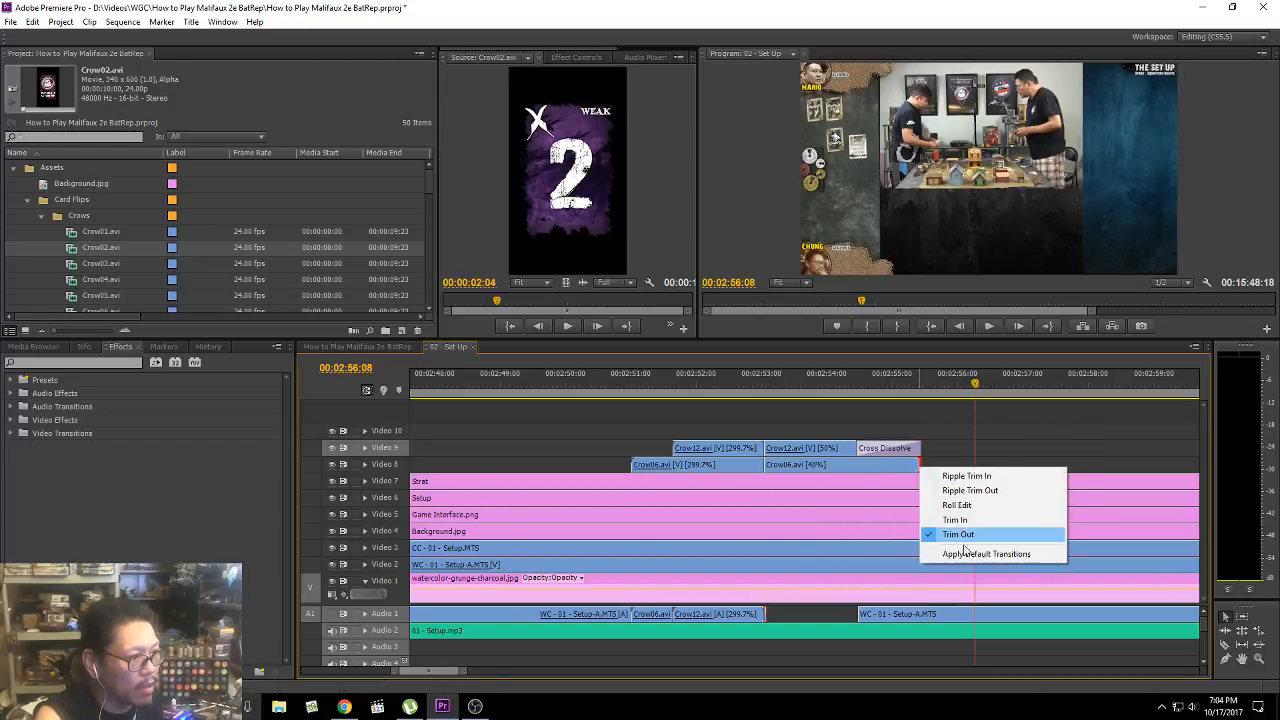
left_click(975, 553)
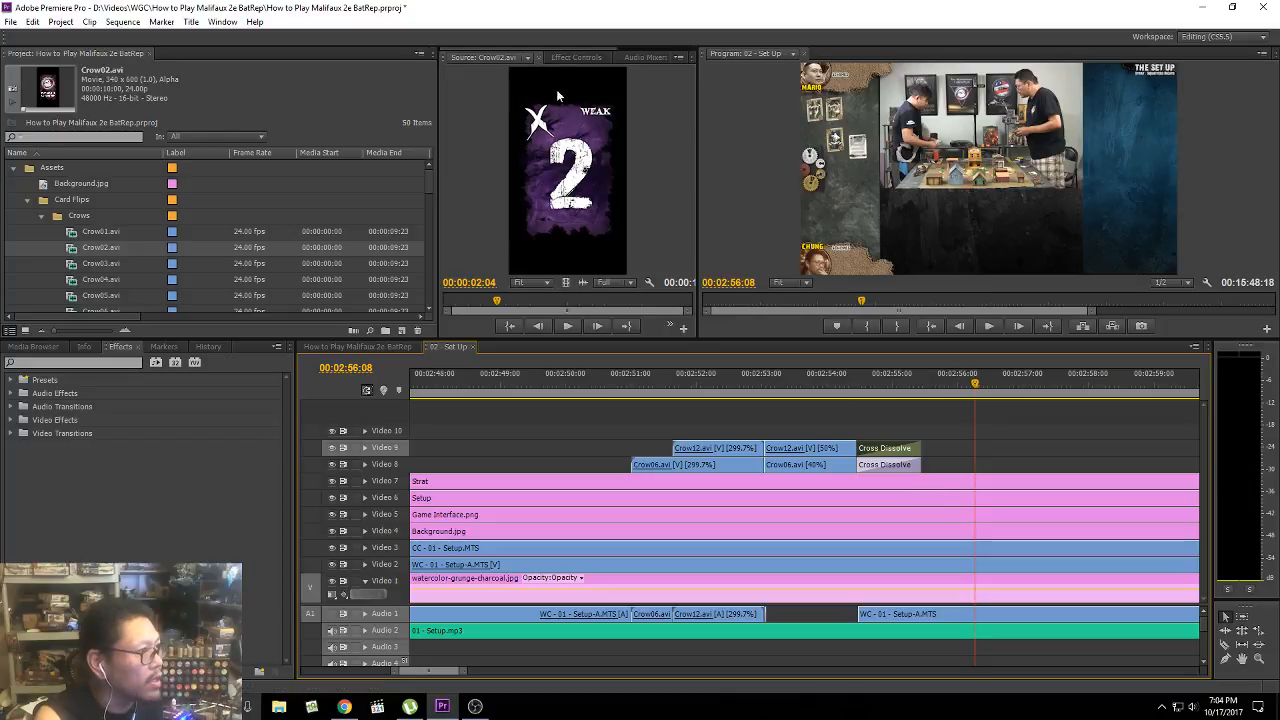
Step: Set the duration of both Cross Dissolve transitions on Video 9 and Video 8 to 00:00:00:15
left_click(564, 59)
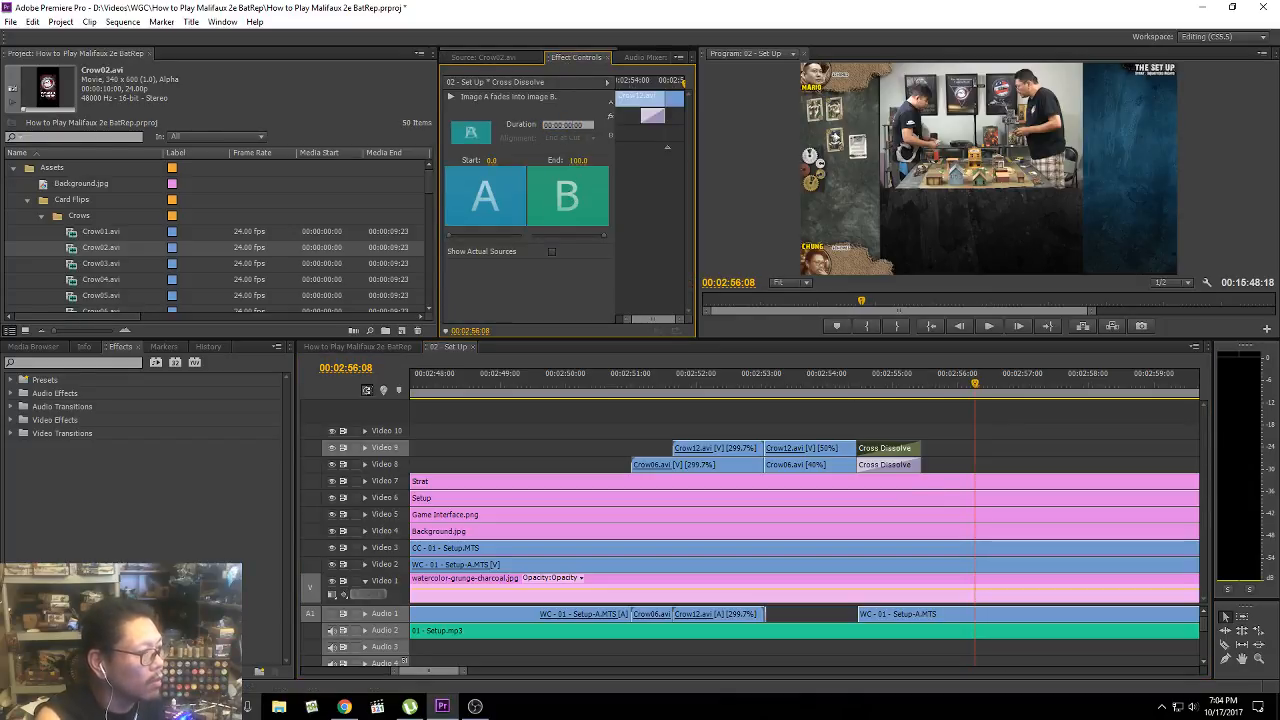
type("15")
key("Return")
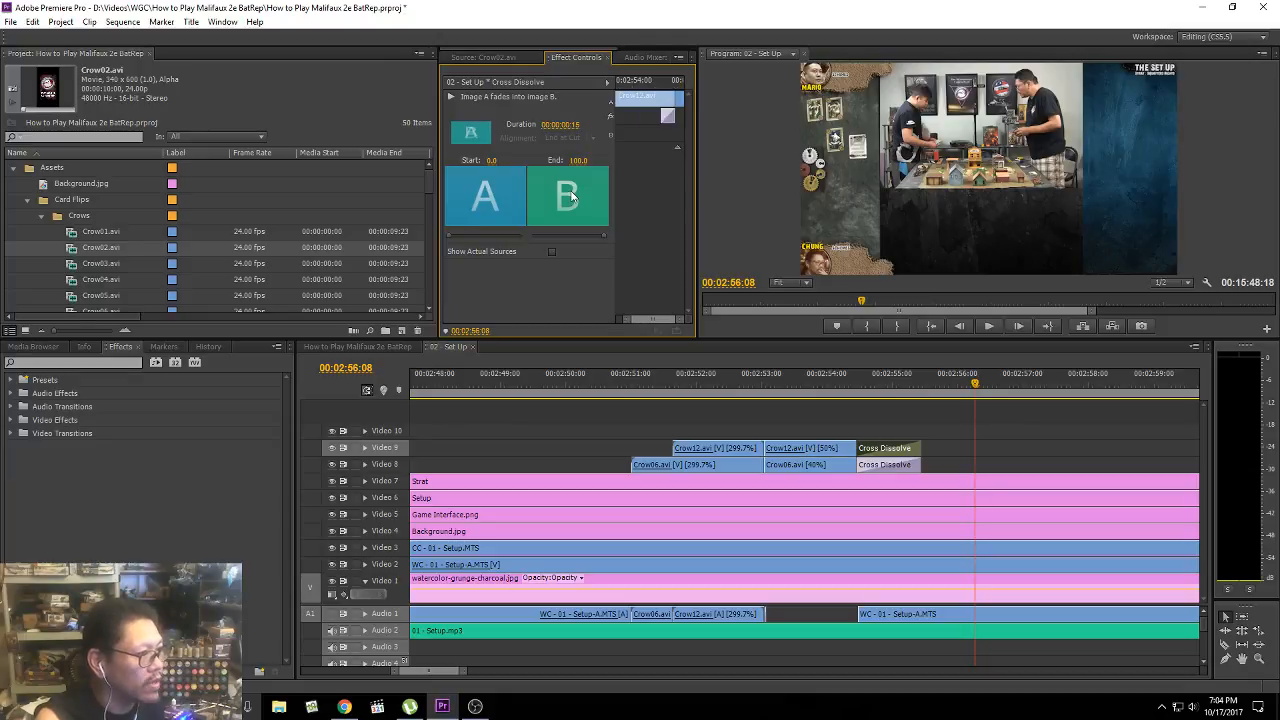
left_click(903, 466)
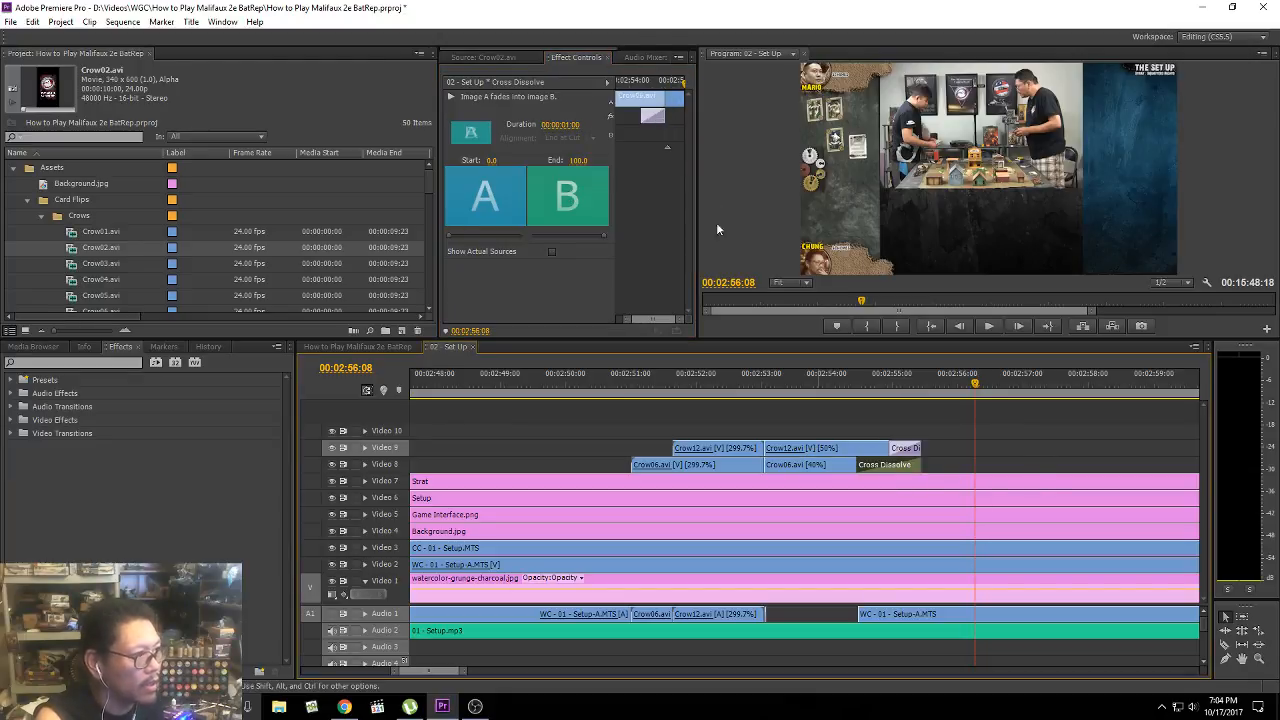
left_click(566, 124)
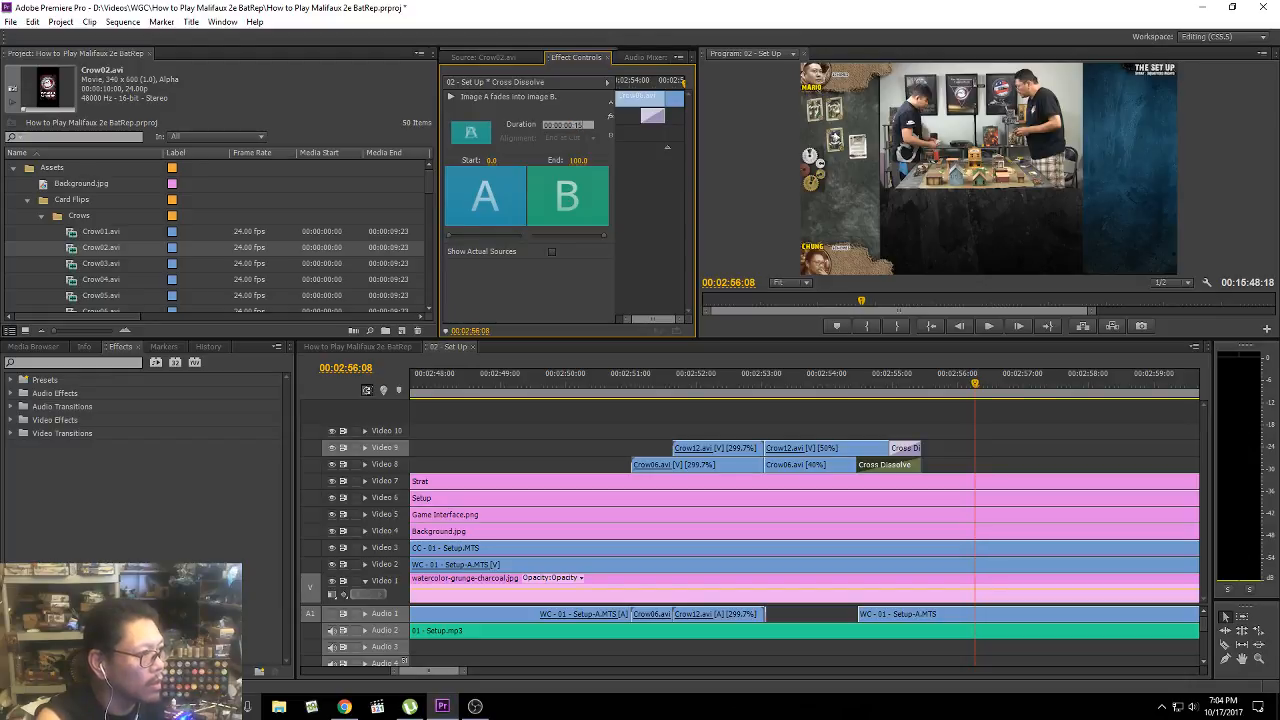
key("Return")
Step: Play the Crow card flips and their fade-outs from about 00:02:50:27, stopping at 00:02:58:12
left_click(640, 388)
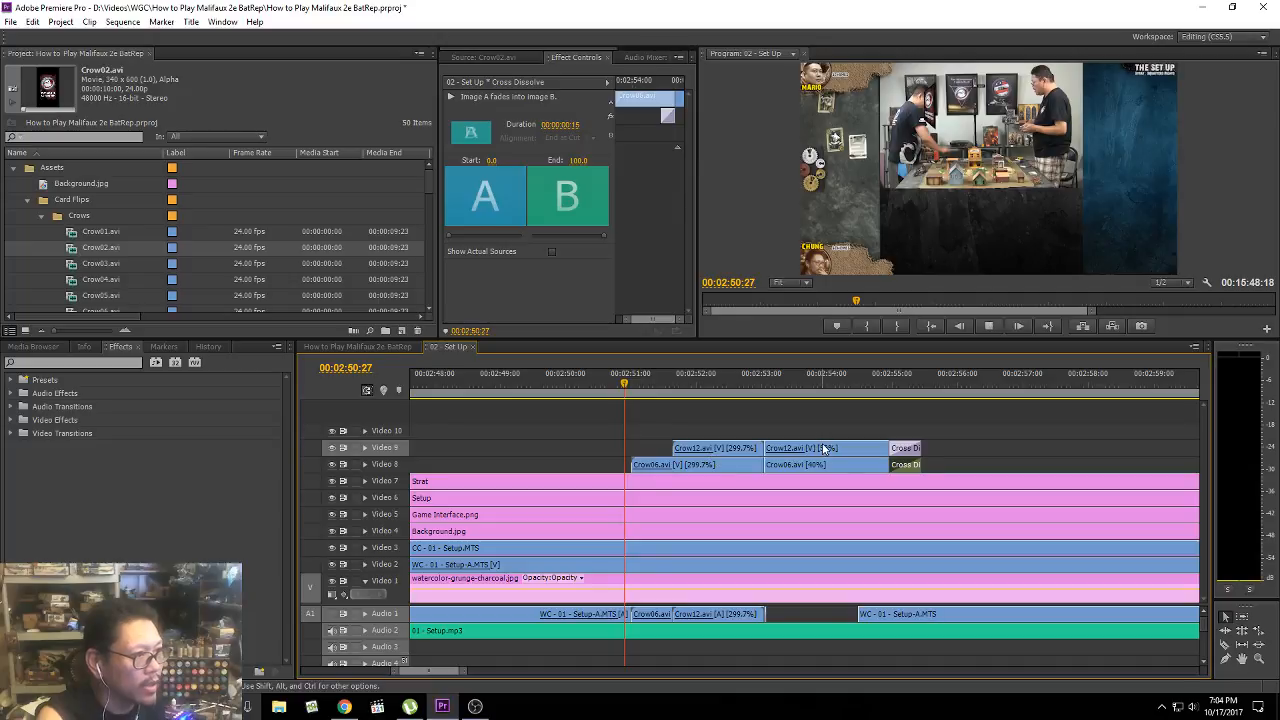
key("space")
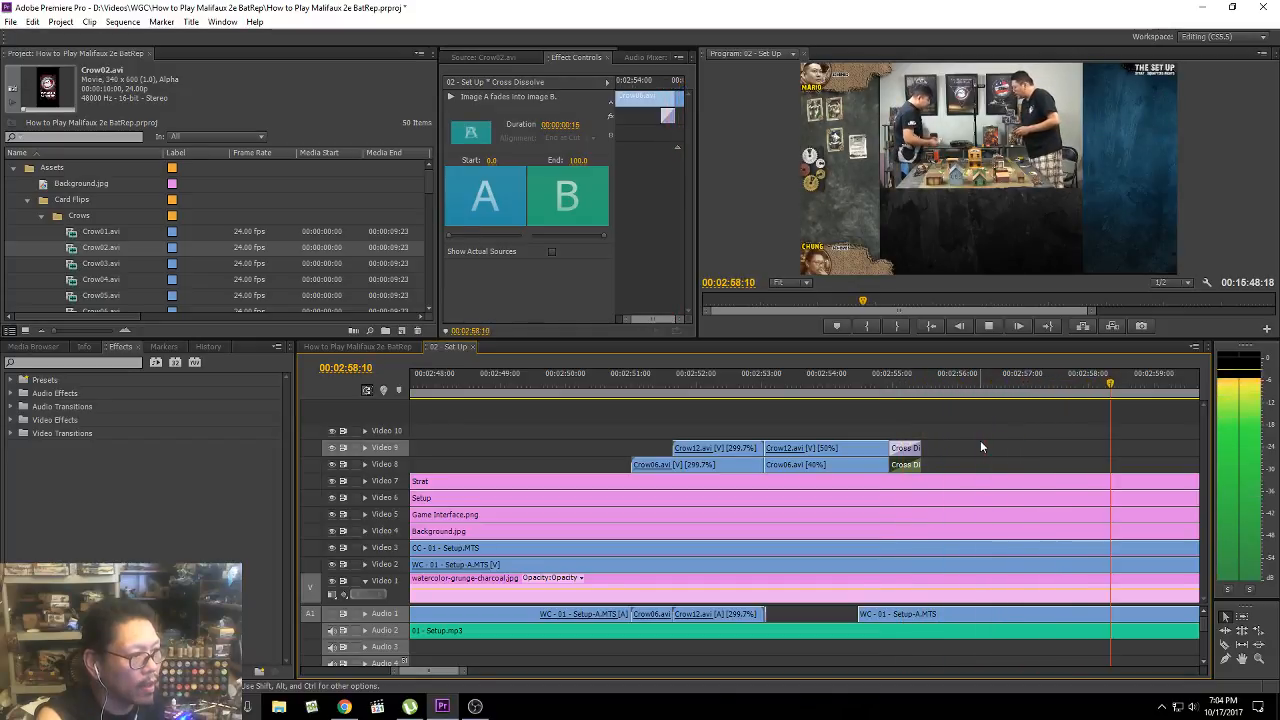
key("space")
left_click(863, 432)
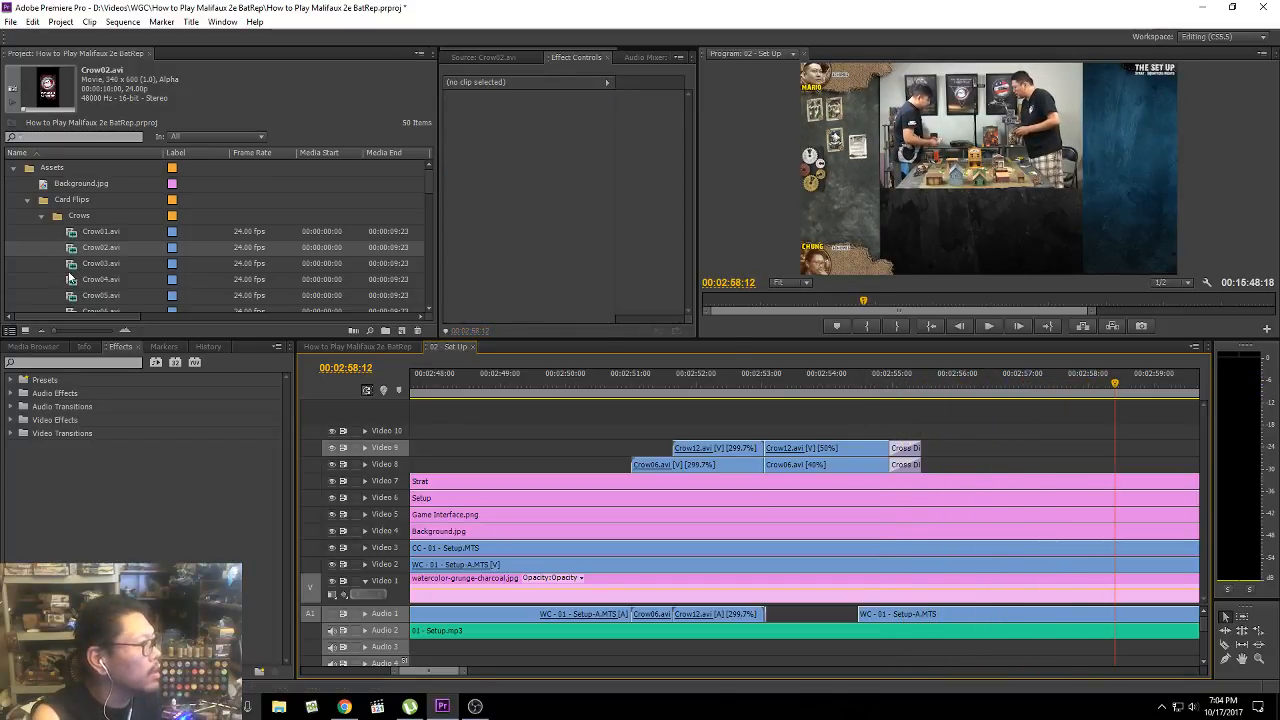
Step: Replay the sequence from 00:02:50:19 through the card flips and stop shortly before 00:03:04
left_click(687, 385)
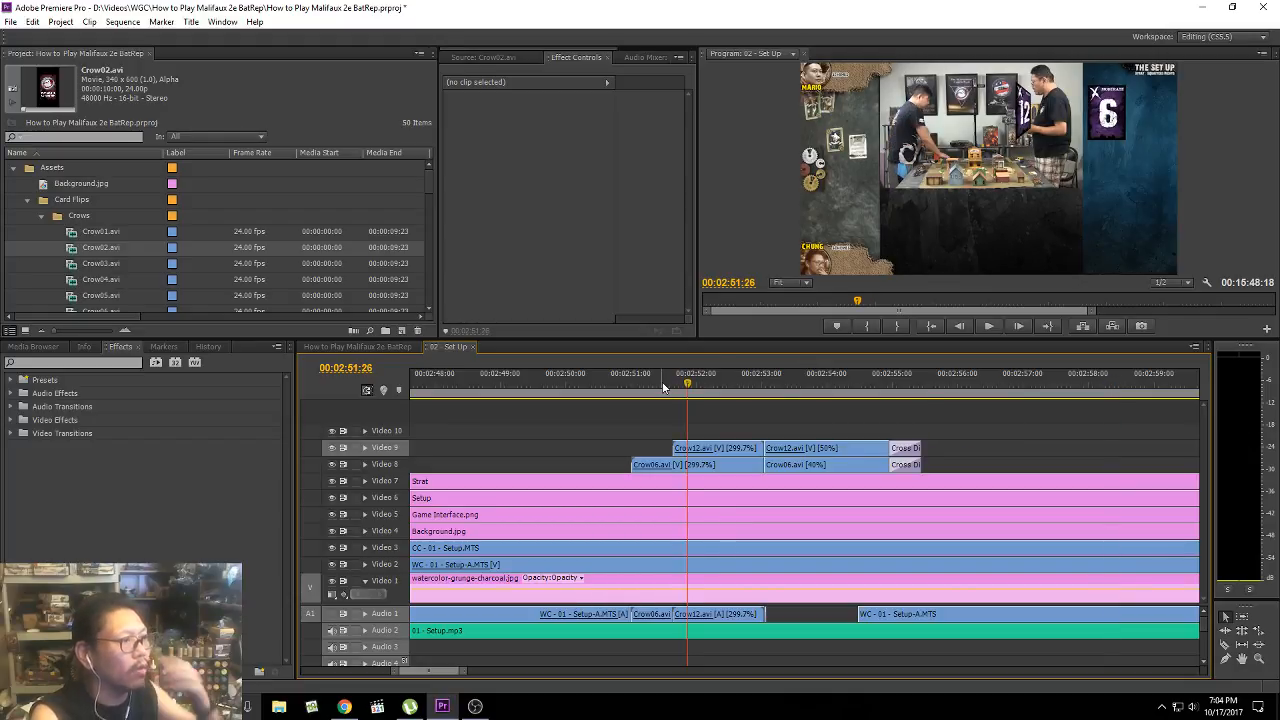
left_click_drag(687, 385, 608, 388)
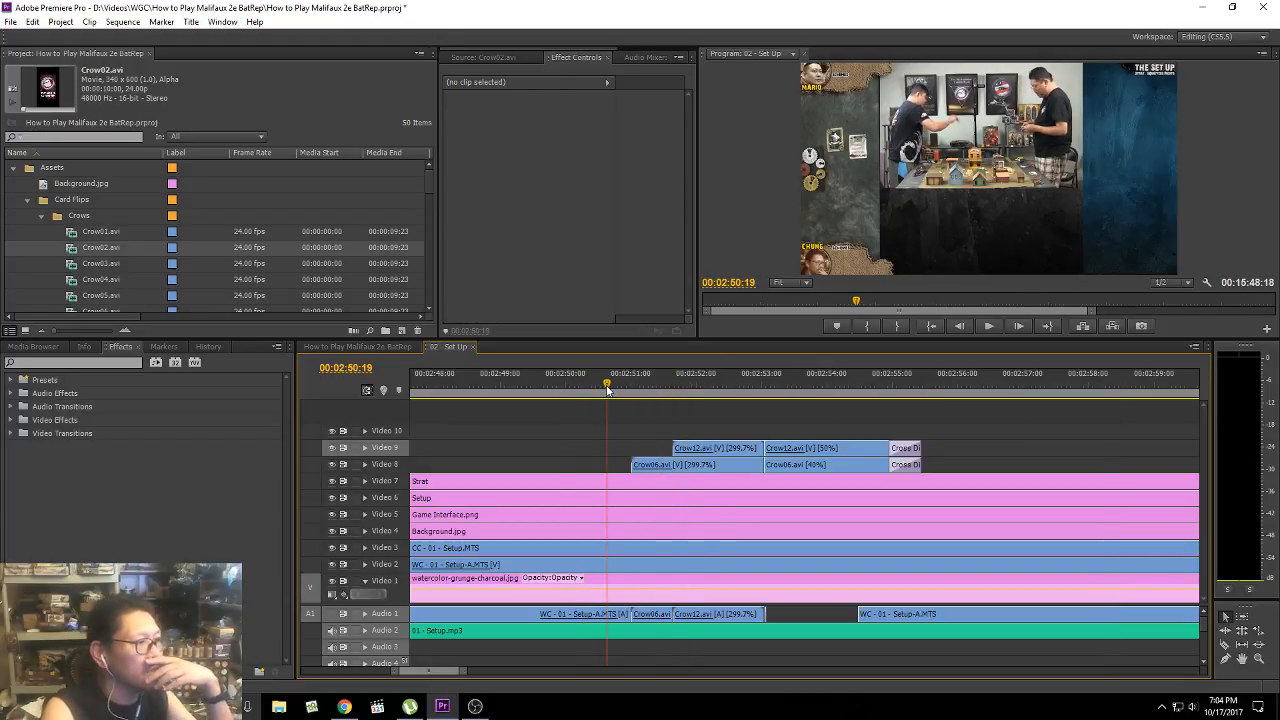
key("space")
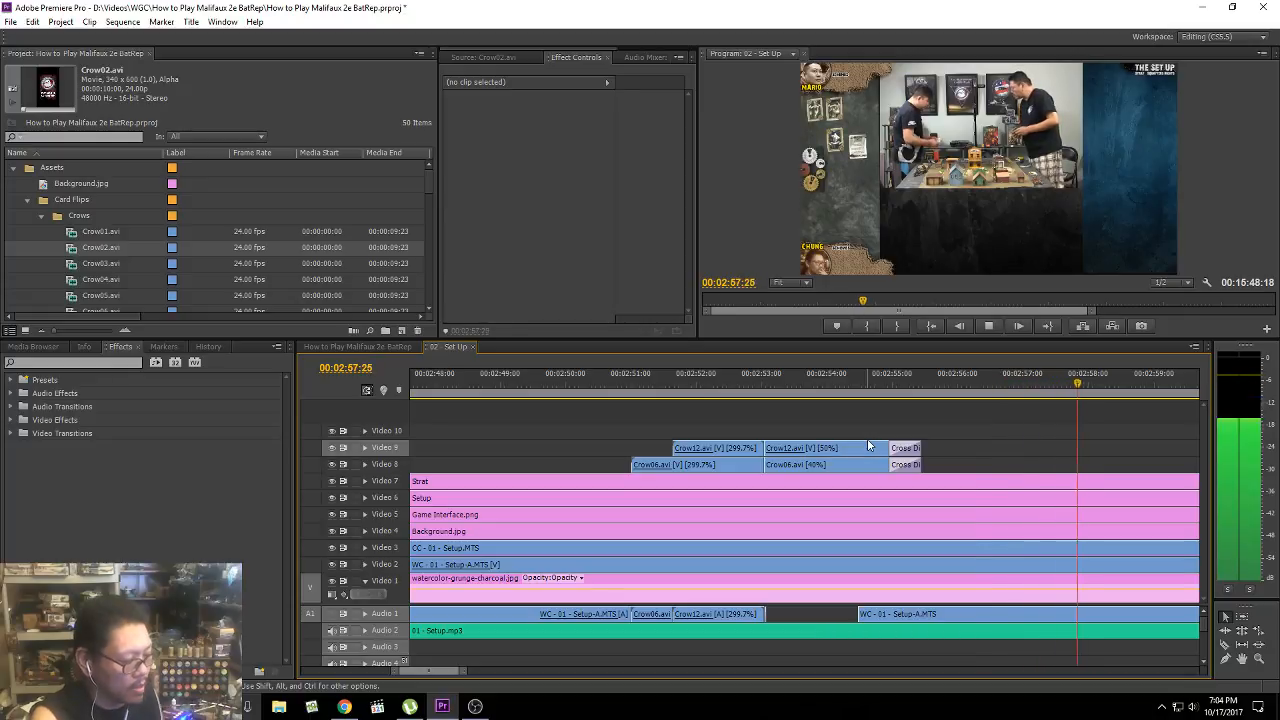
key("minus")
key("minus")
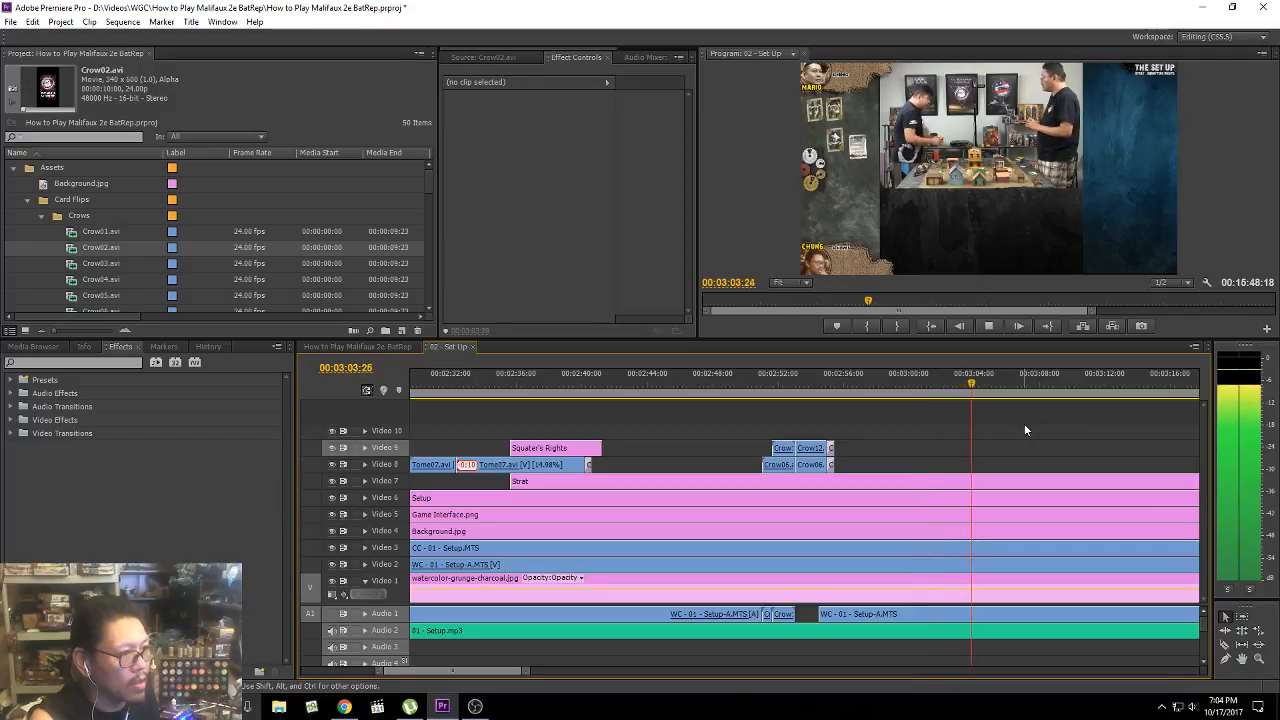
key("space")
Step: Replay the footage from about 00:03:01:18 to find the next edit point, parking the playhead at 00:03:03:04
left_click(950, 385)
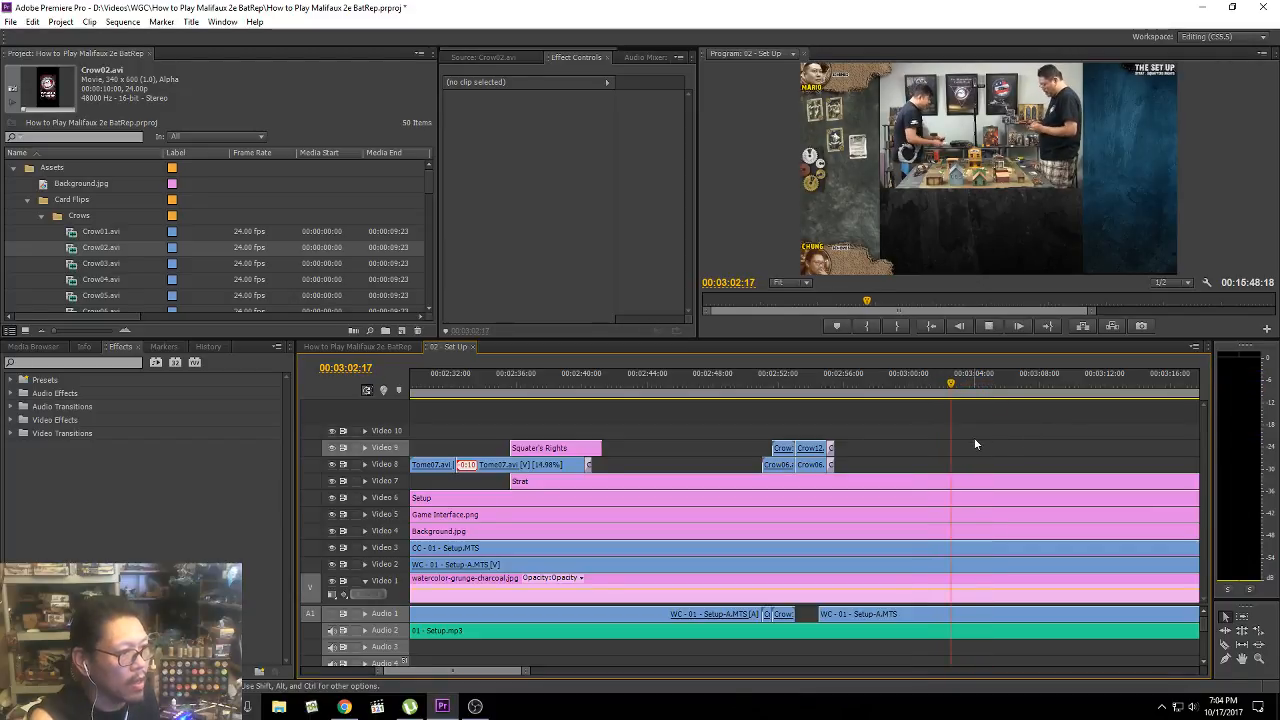
key("space")
key("space")
left_click(935, 386)
key("space")
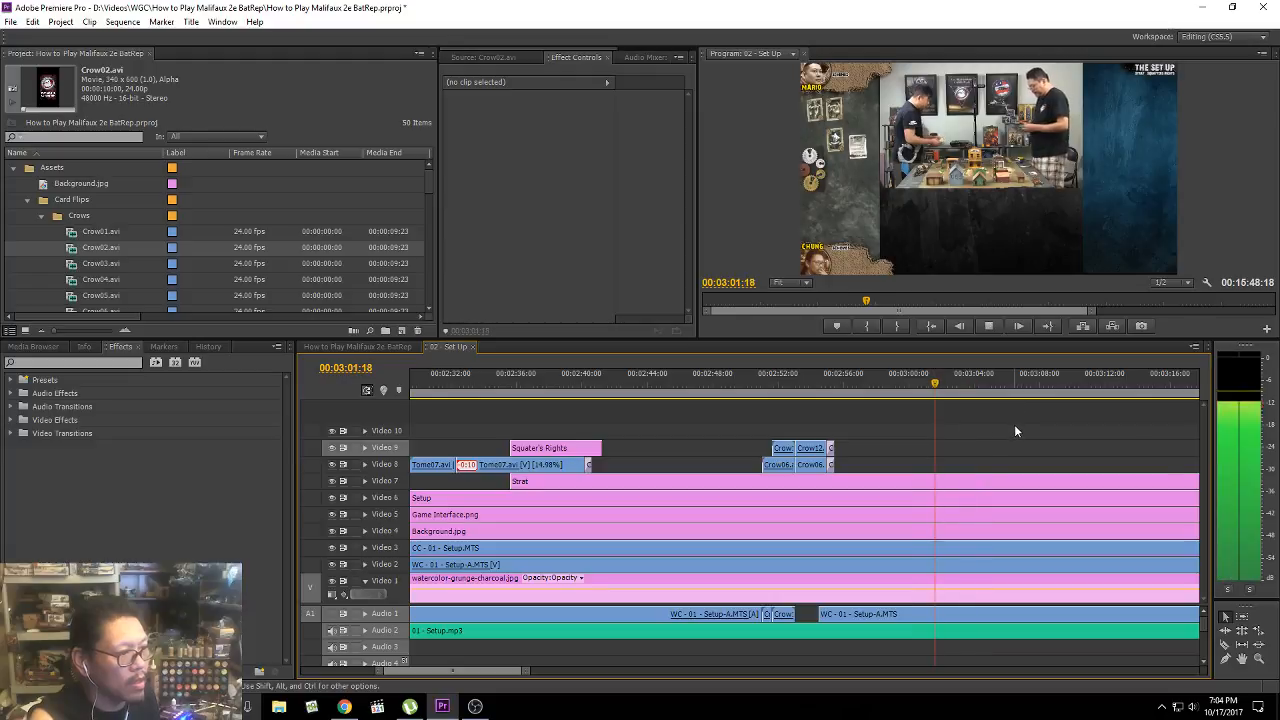
key("space")
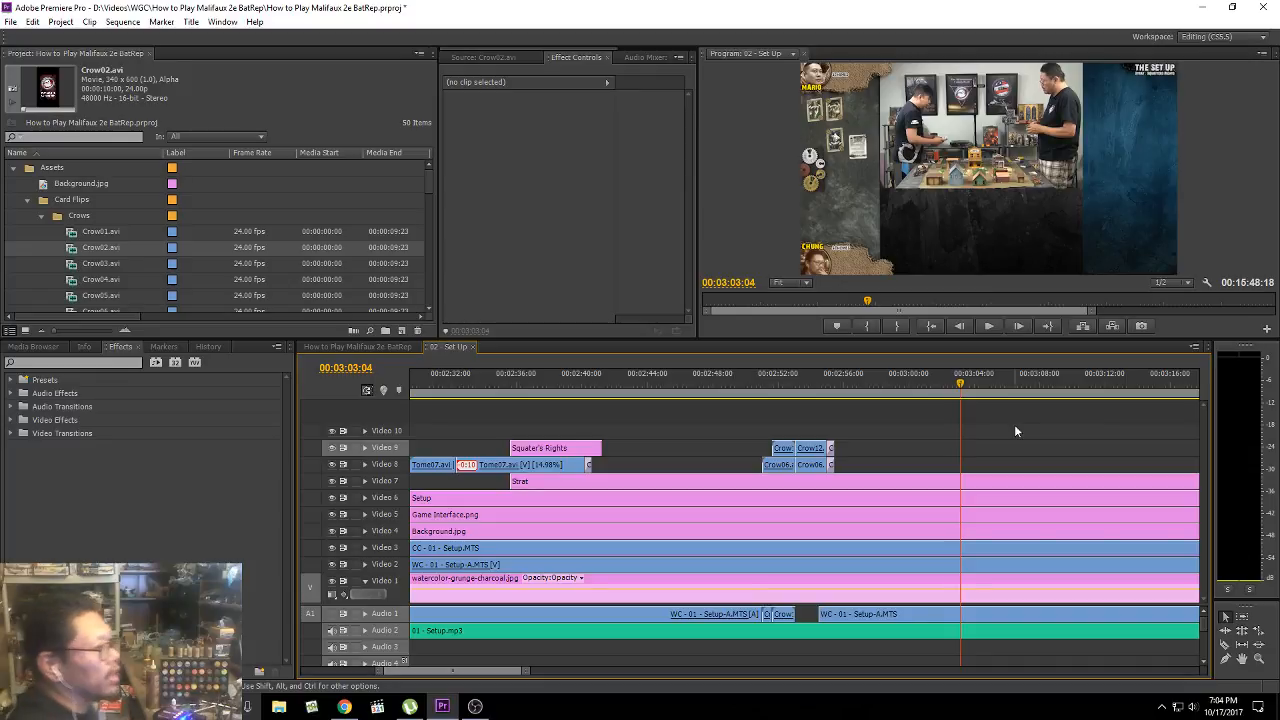
Step: Collapse the Card Flips bin and look through the titles and images in the Assets bin
left_click(28, 200)
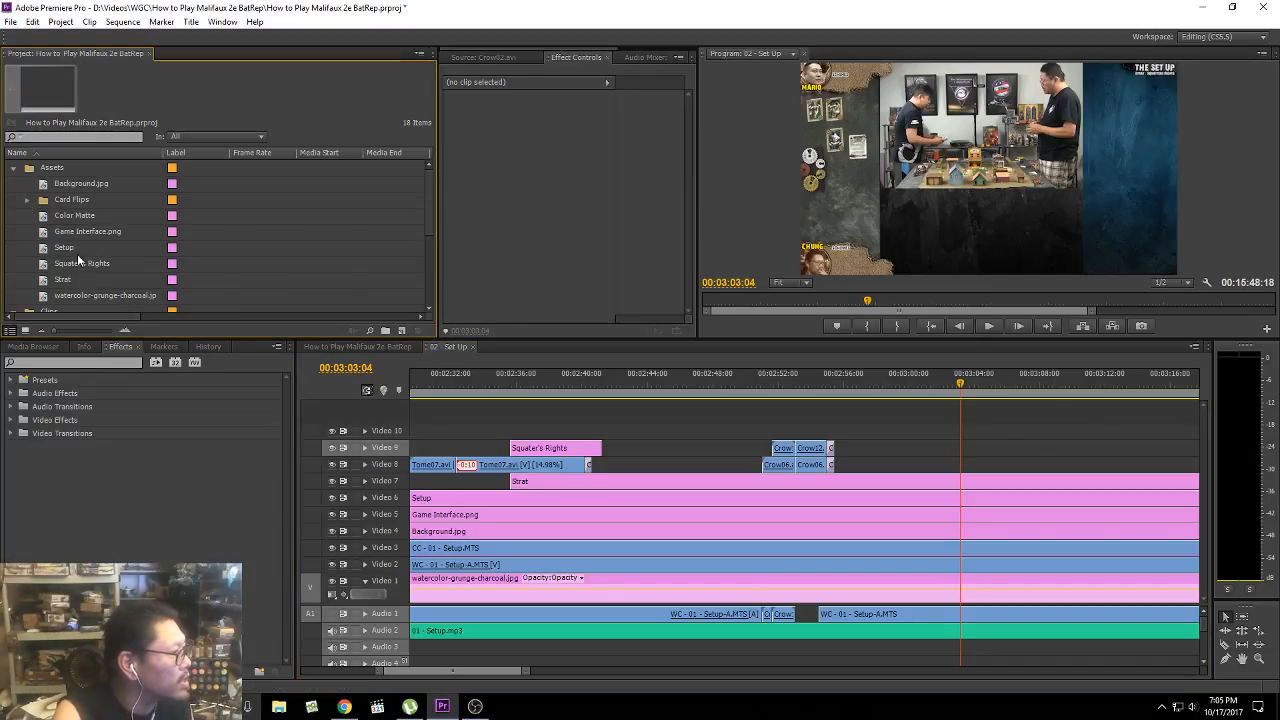
left_click(140, 295)
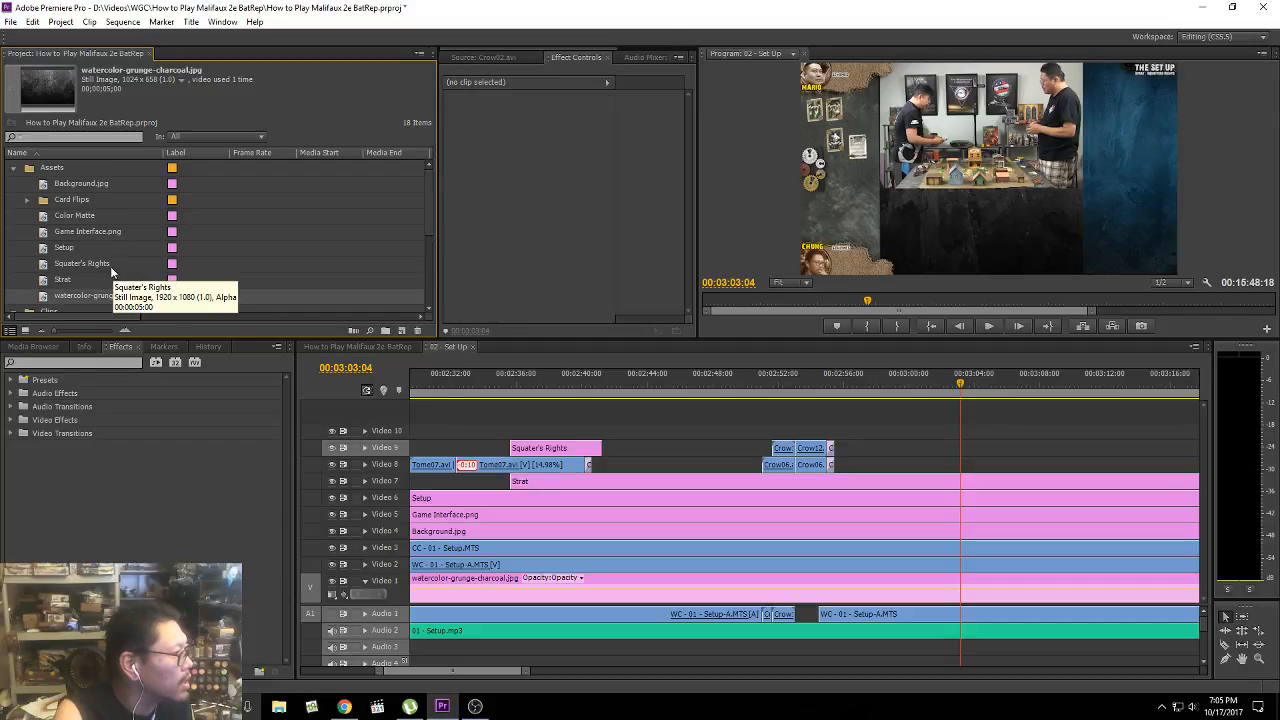
left_click(50, 168)
scroll(105, 230, "down", 1)
scroll(110, 238, "up", 1)
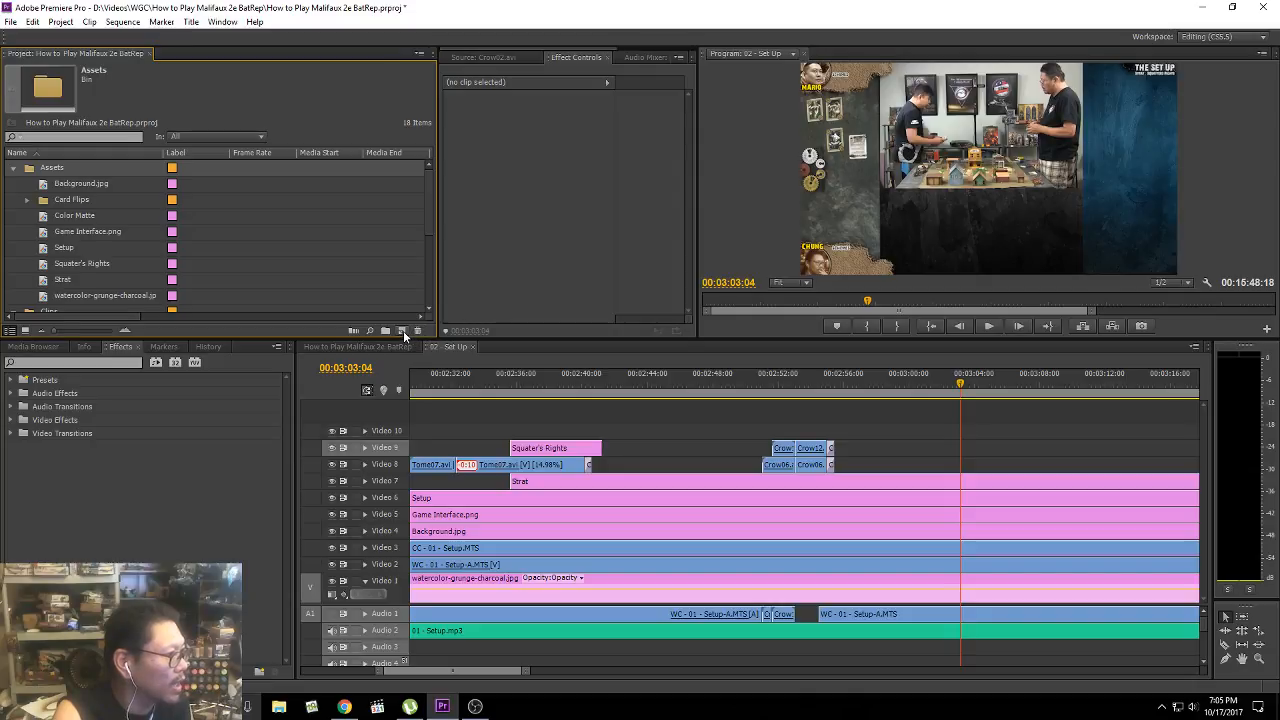
left_click(108, 246)
scroll(105, 280, "down", 1)
scroll(104, 282, "down", 1)
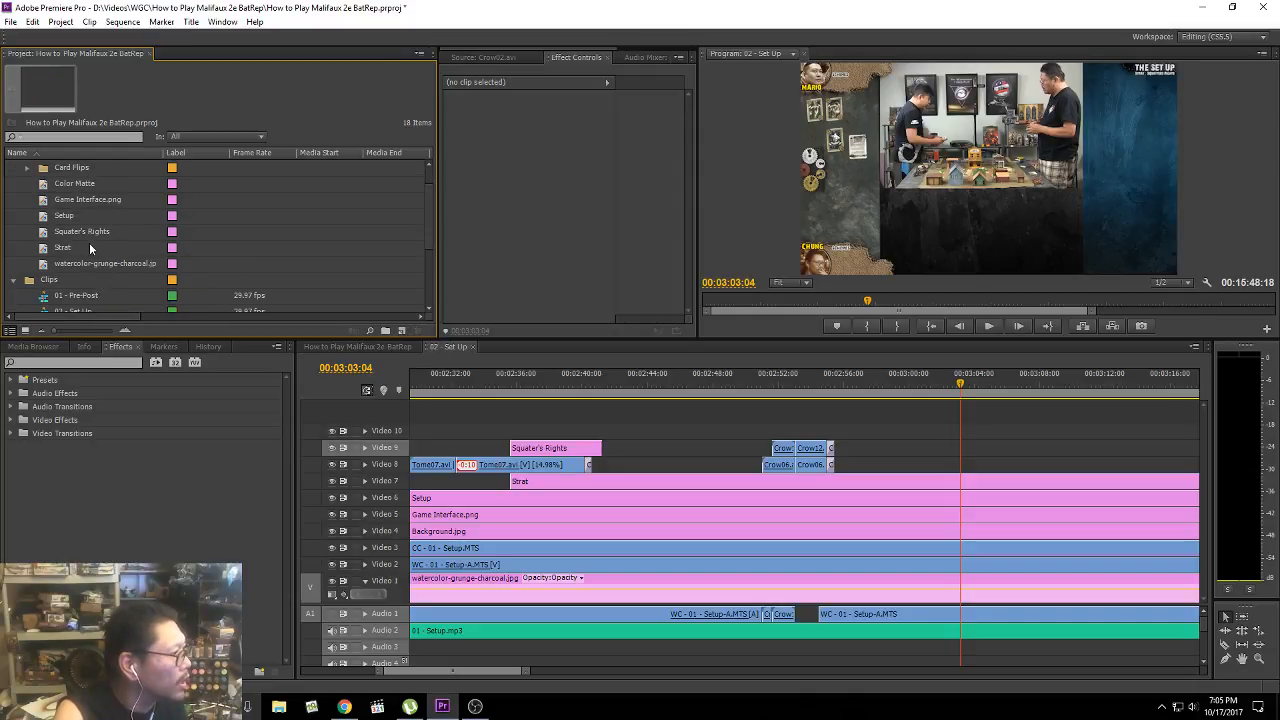
Step: Open the Squater's Rights title from the Assets bin for viewing in the title editor and close it
left_click(85, 233)
right_click(85, 233)
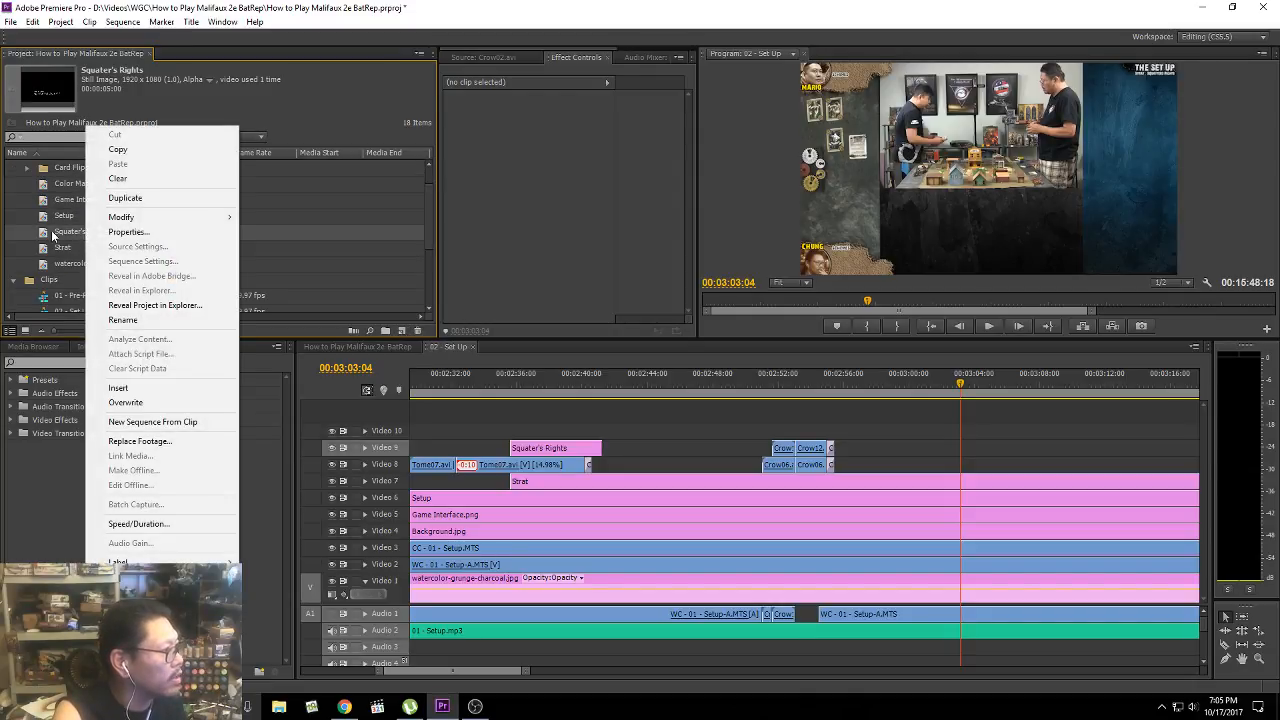
left_click(100, 241)
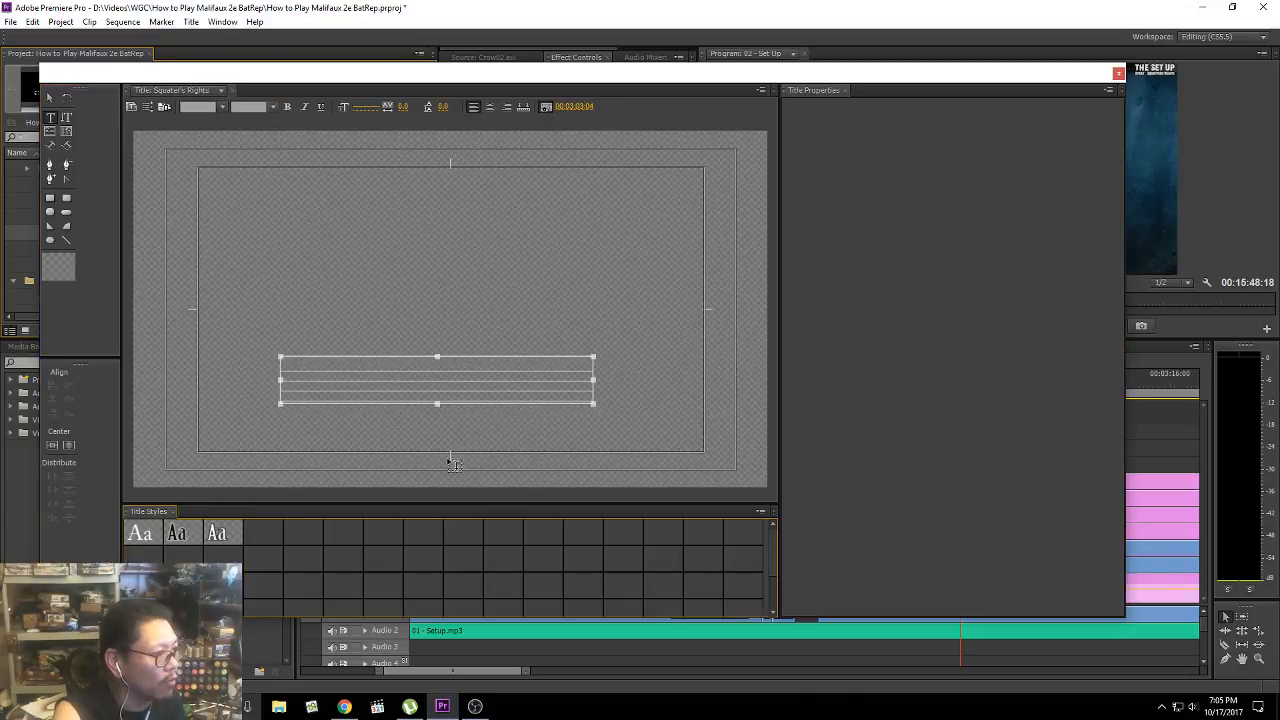
left_click(1119, 74)
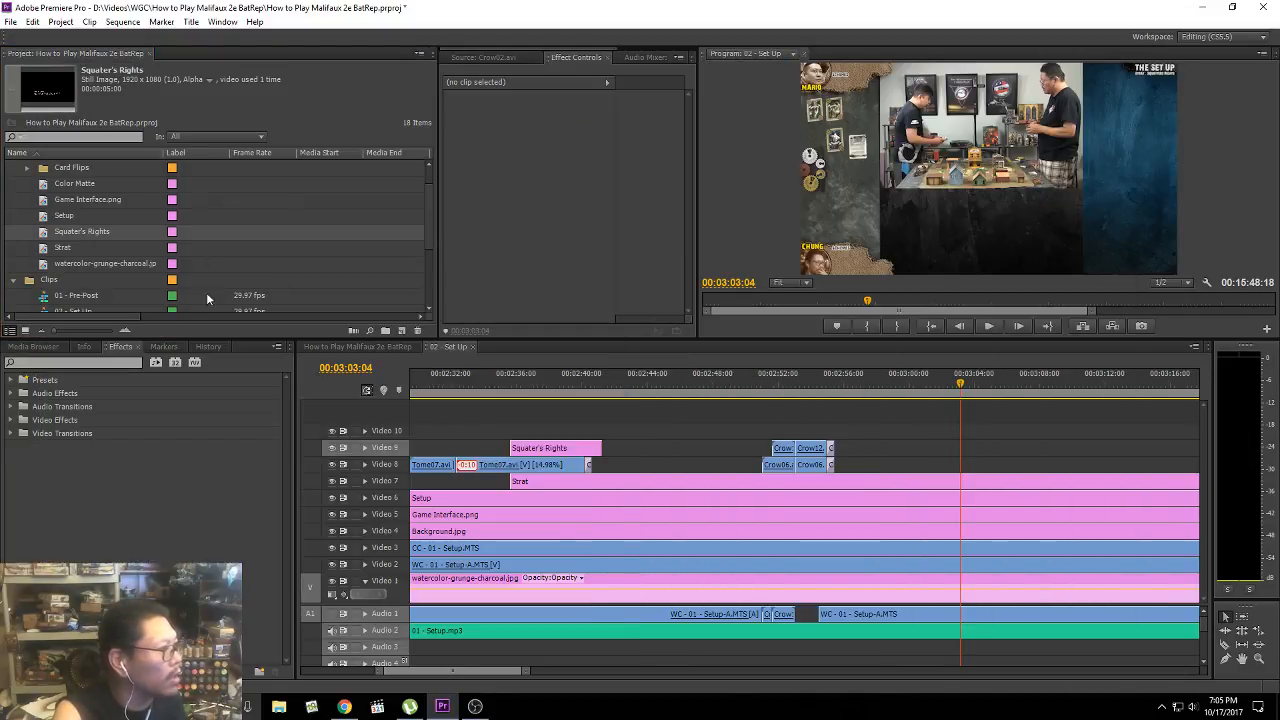
Step: Duplicate the Squater's Rights title in the Assets bin and rename the copy as Line in the Sand
right_click(70, 237)
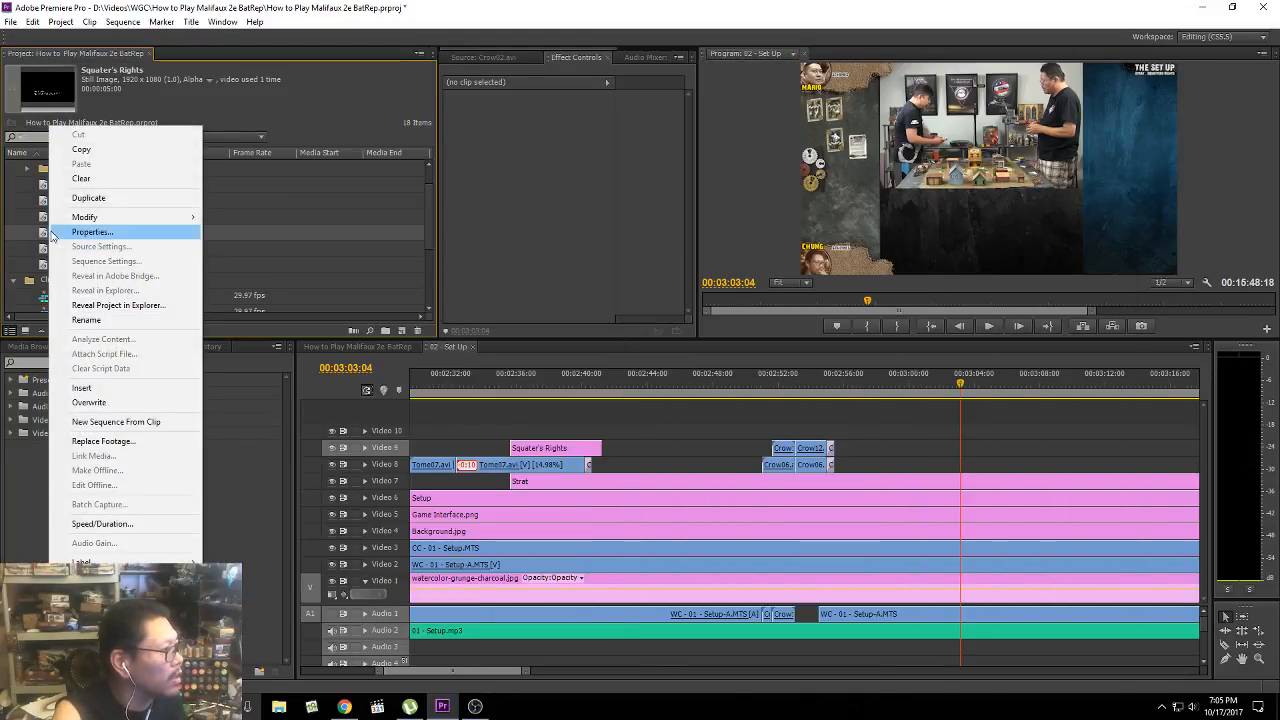
left_click(105, 197)
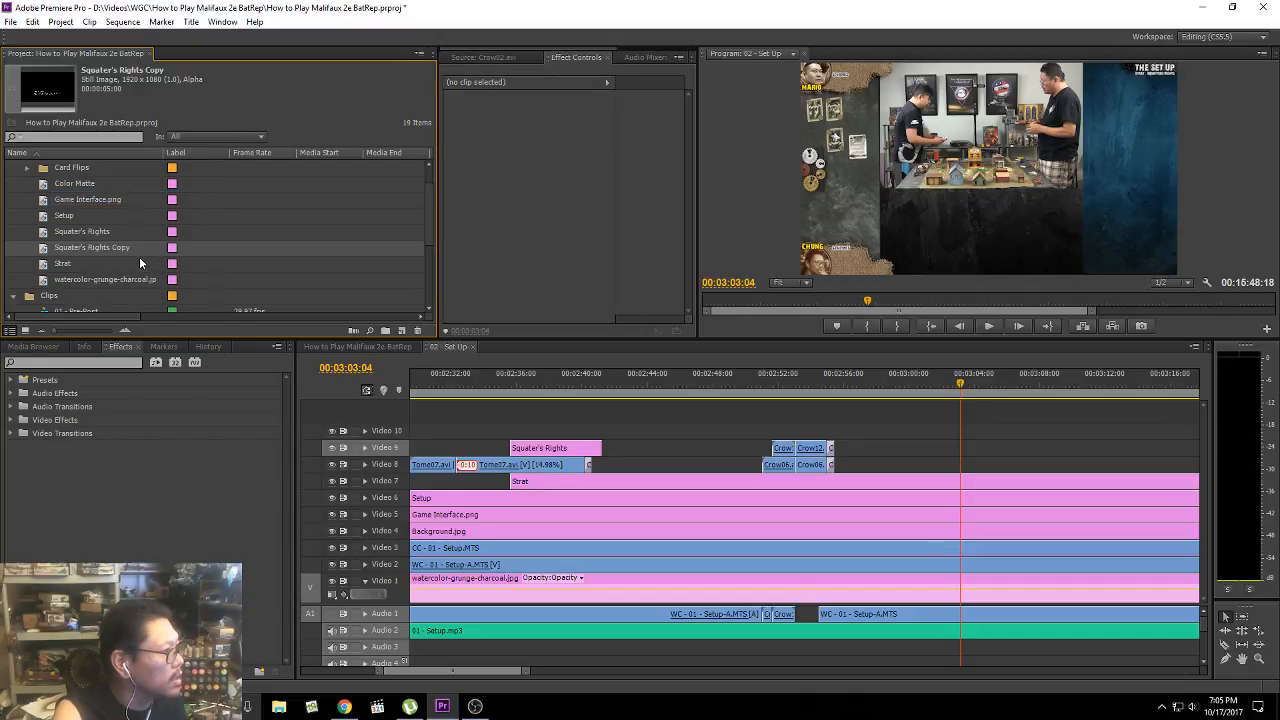
left_click(128, 250)
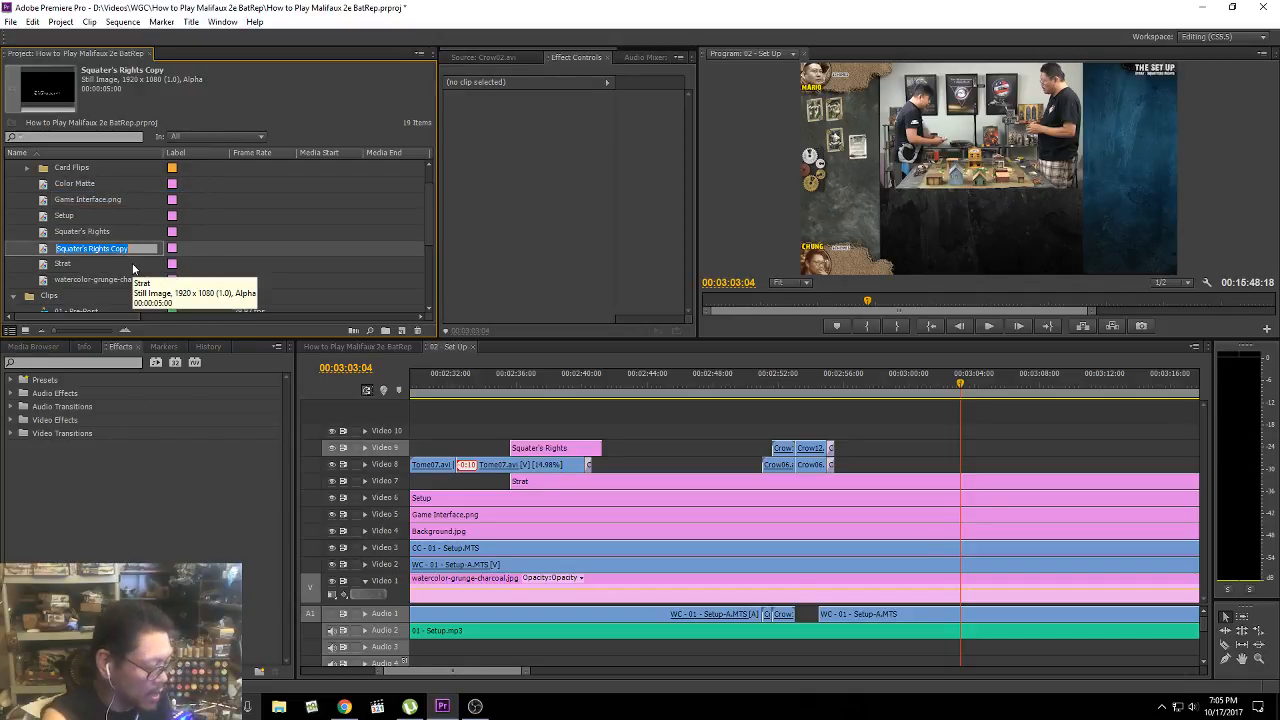
type("Line")
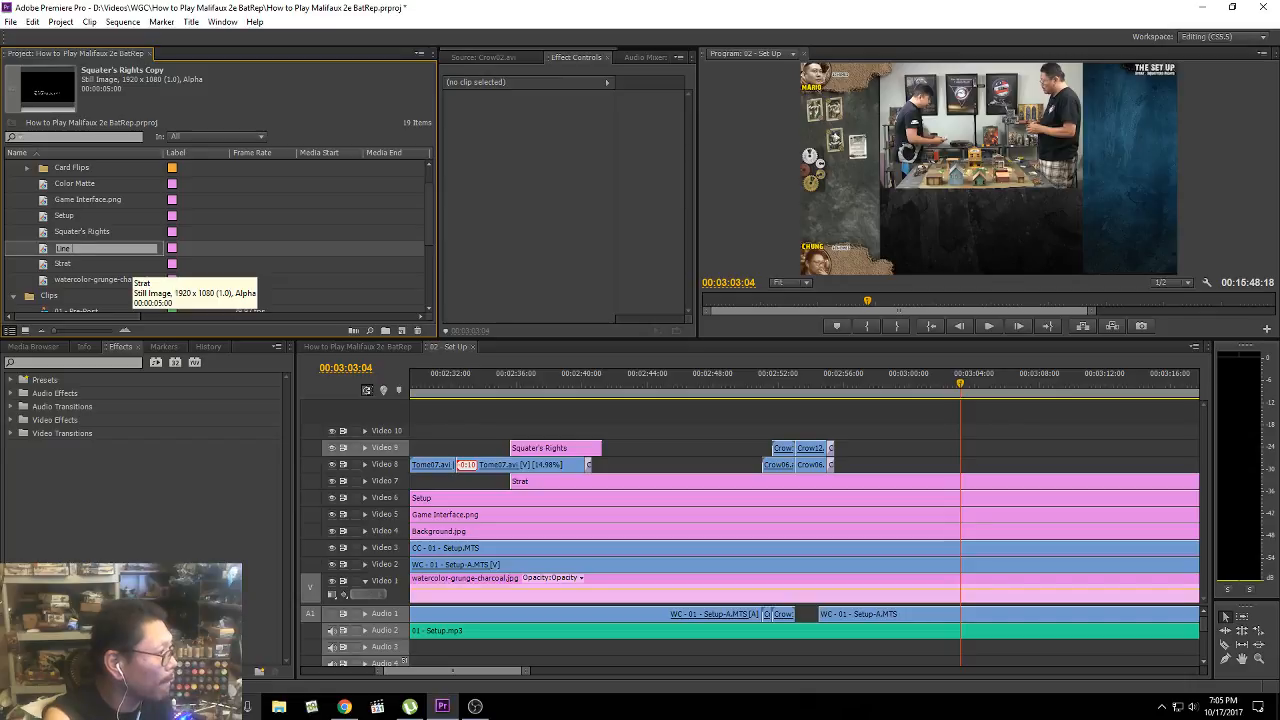
type(" 1in the Sand")
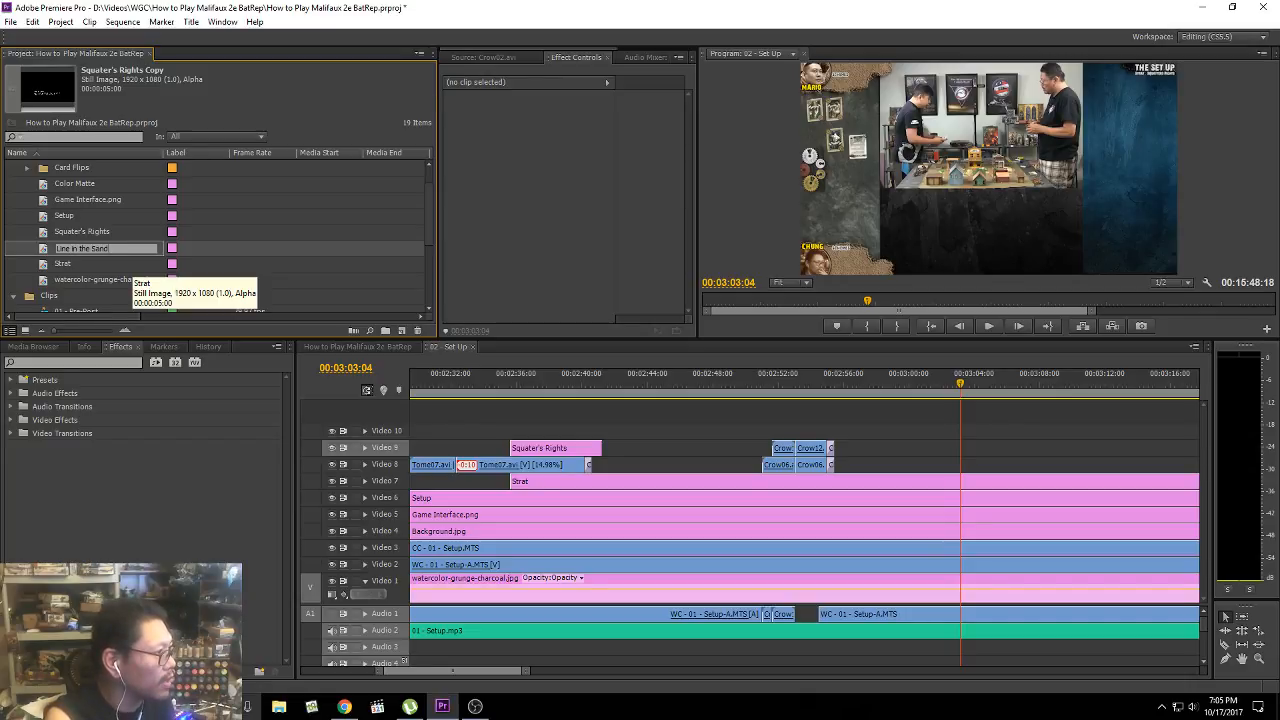
key("Return")
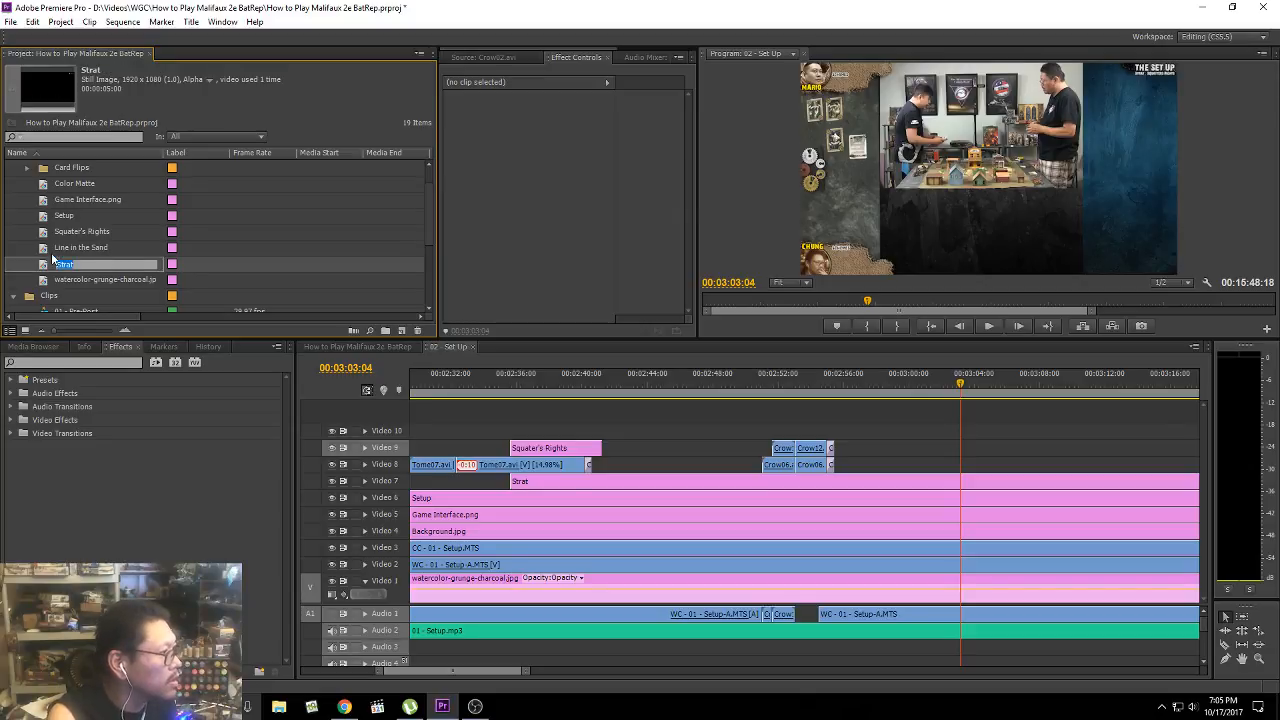
Step: Open the Line in the Sand title for editing and replace its heading text with "LINE IN THE SAND"
double_click(45, 250)
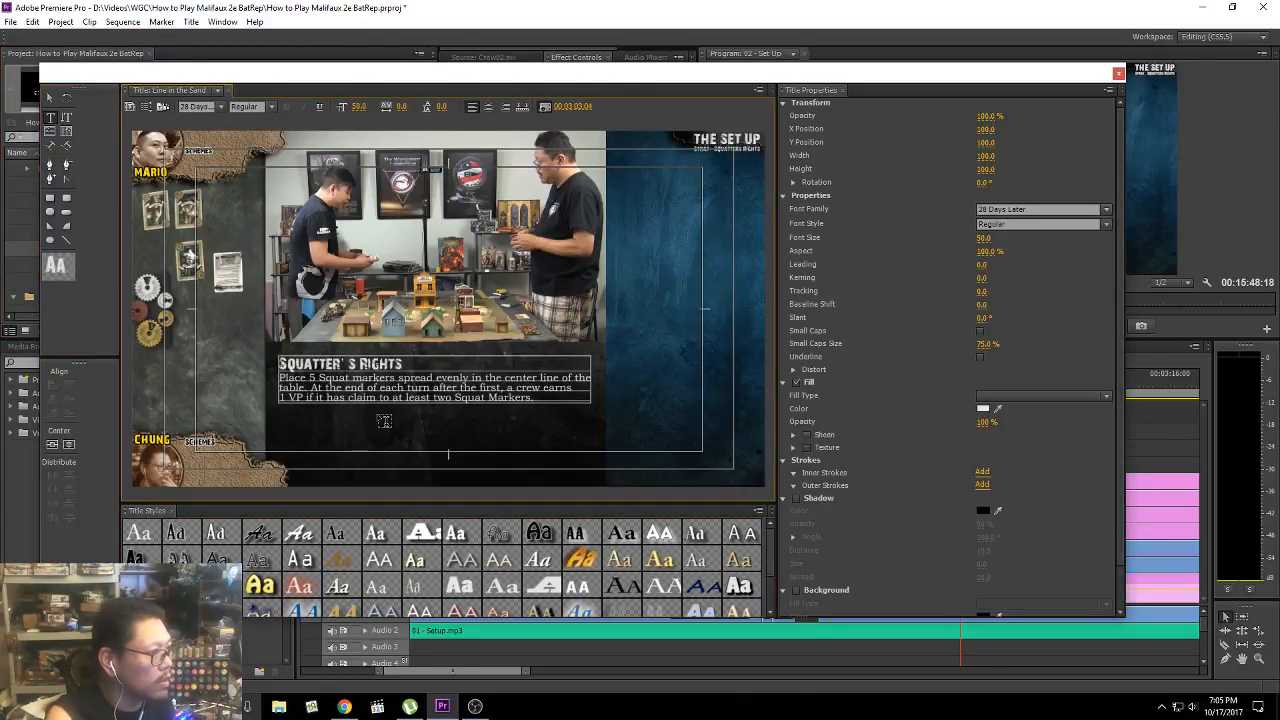
key("ctrl+a")
type("LINE IN ")
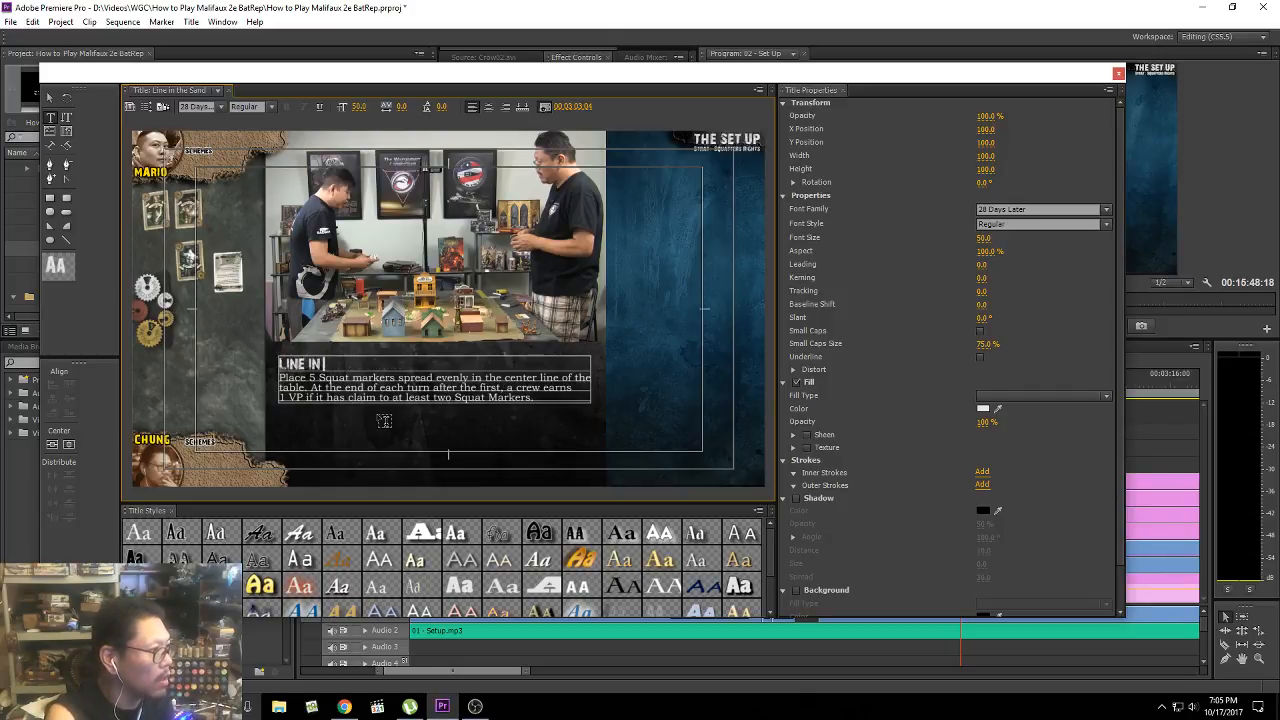
type("THE SAND")
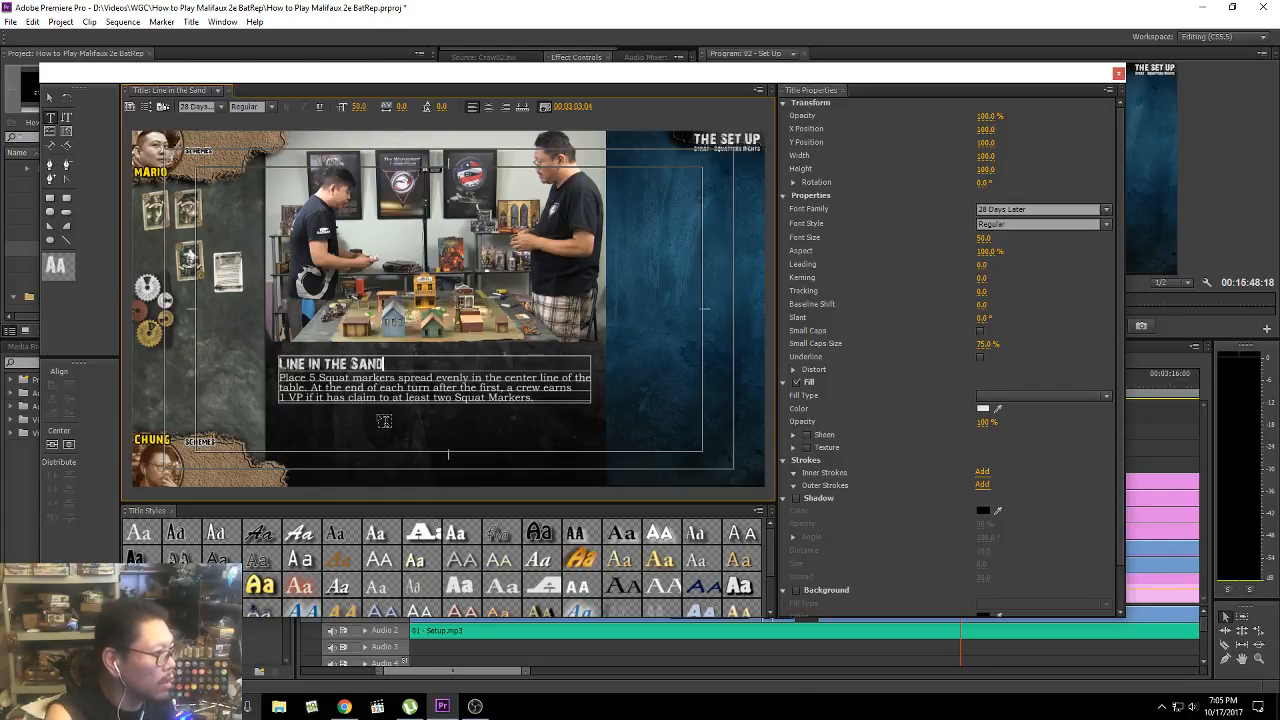
left_click(390, 378)
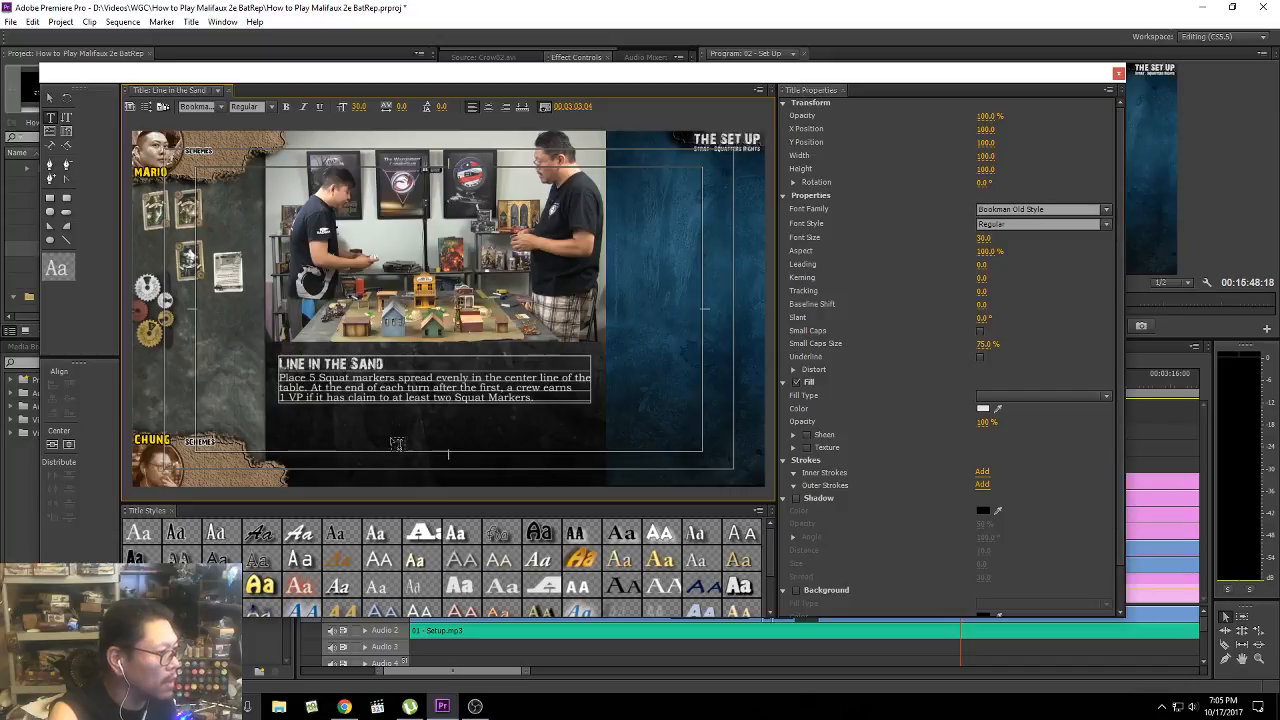
key("Home")
key("shift+Down")
key("shift+Down")
key("shift+Down")
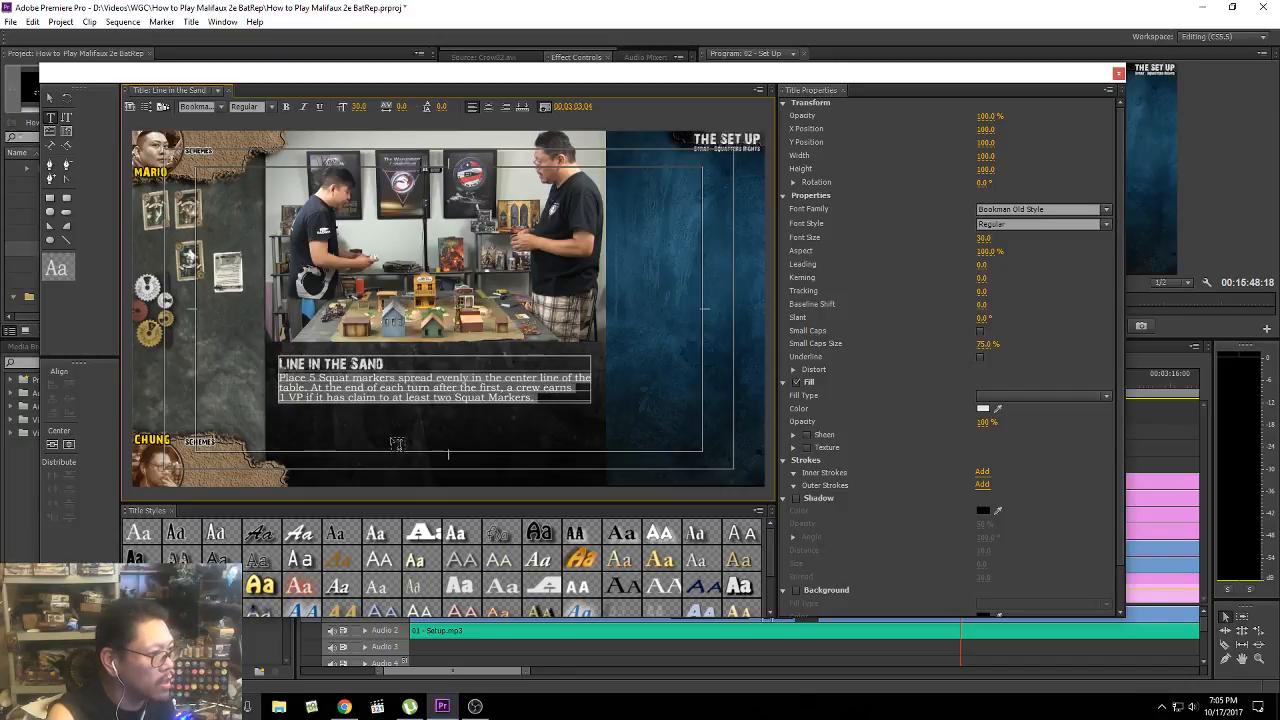
key("Left")
key("shift+Down")
key("shift+Down")
key("shift+Down")
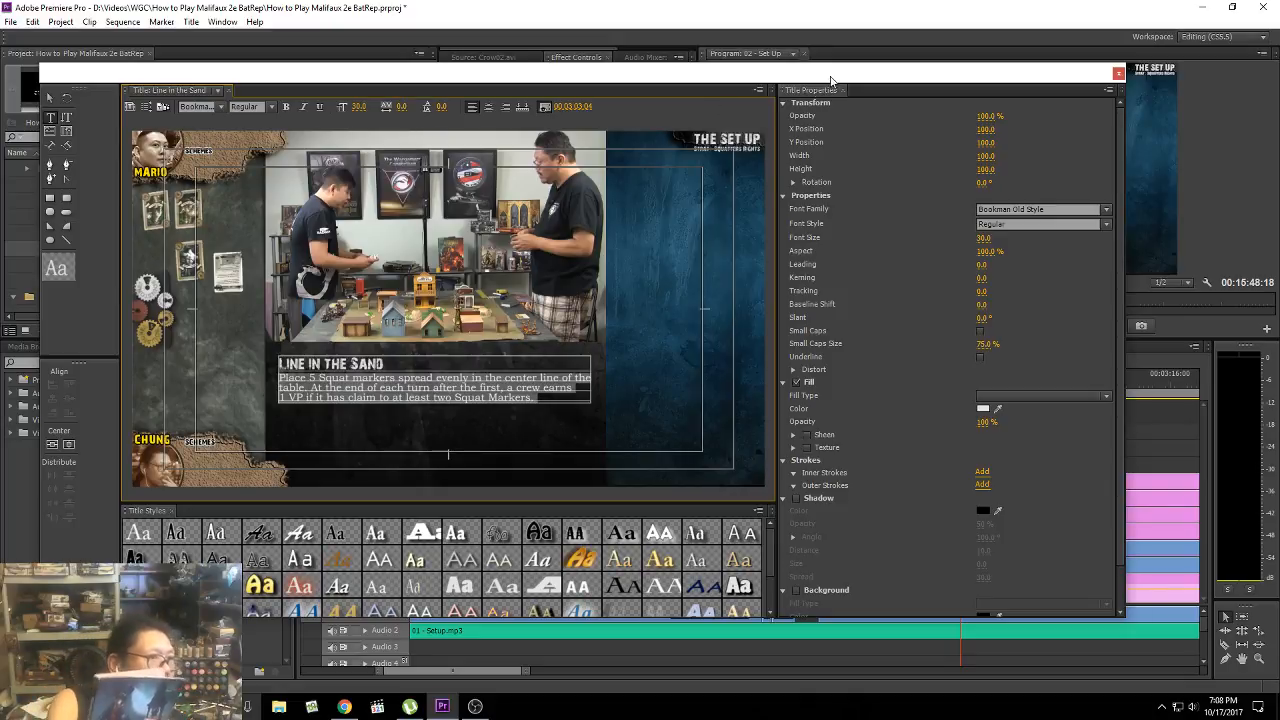
left_click(1118, 73)
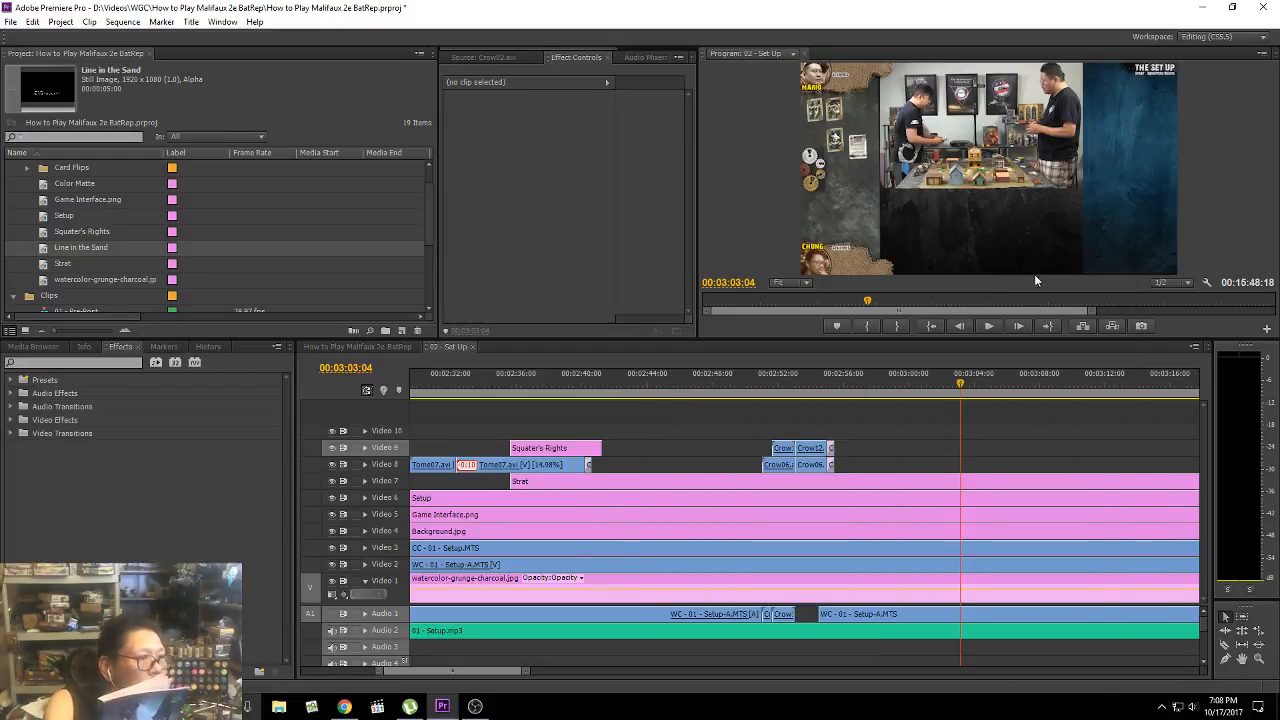
Step: Replay the sequence from shortly before 00:03:03 and stop at 00:03:04:12
left_click_drag(867, 301, 865, 302)
key("space")
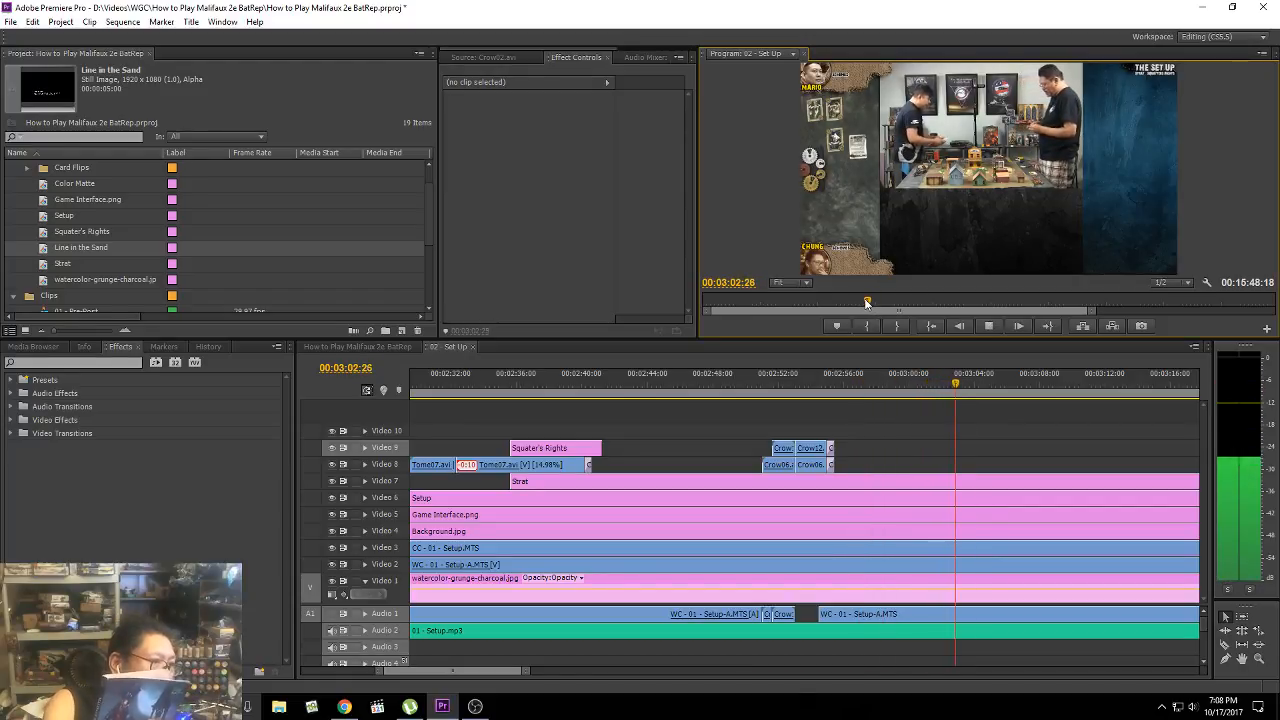
key("space")
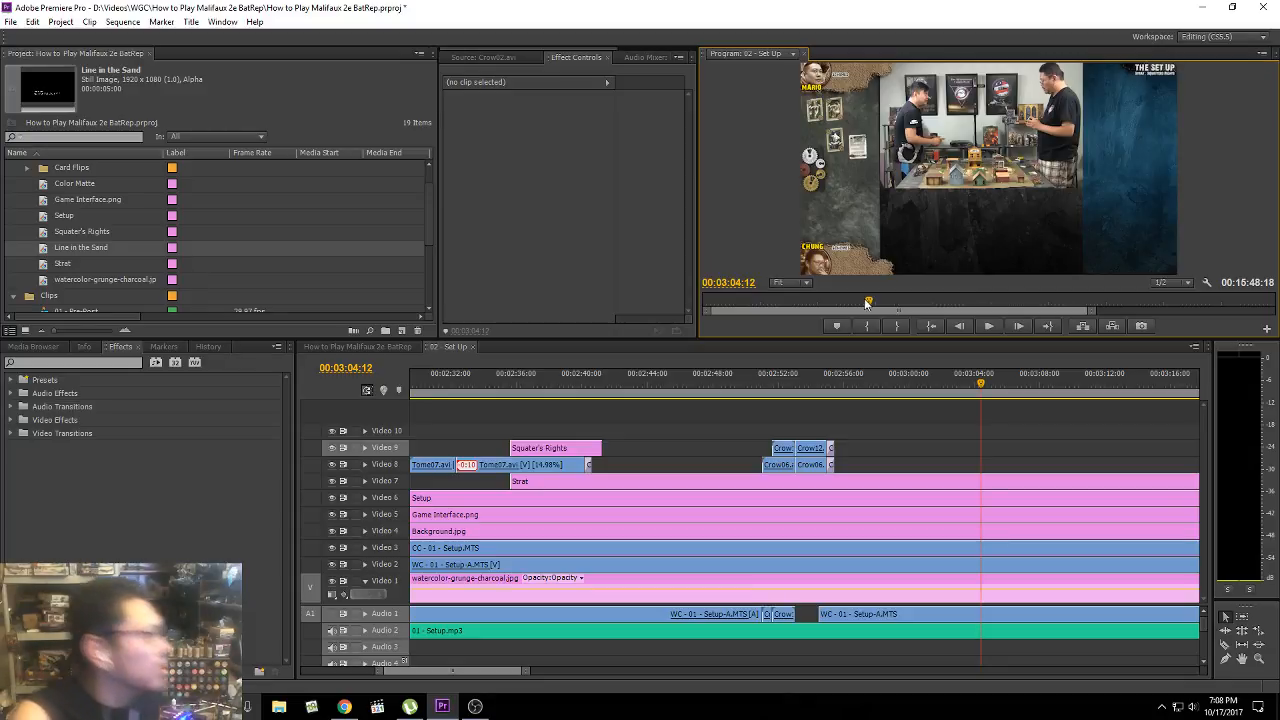
Step: Reopen the Line in the Sand title and replace the old Squat marker description with "You score 2VP at the end of the game"
double_click(42, 250)
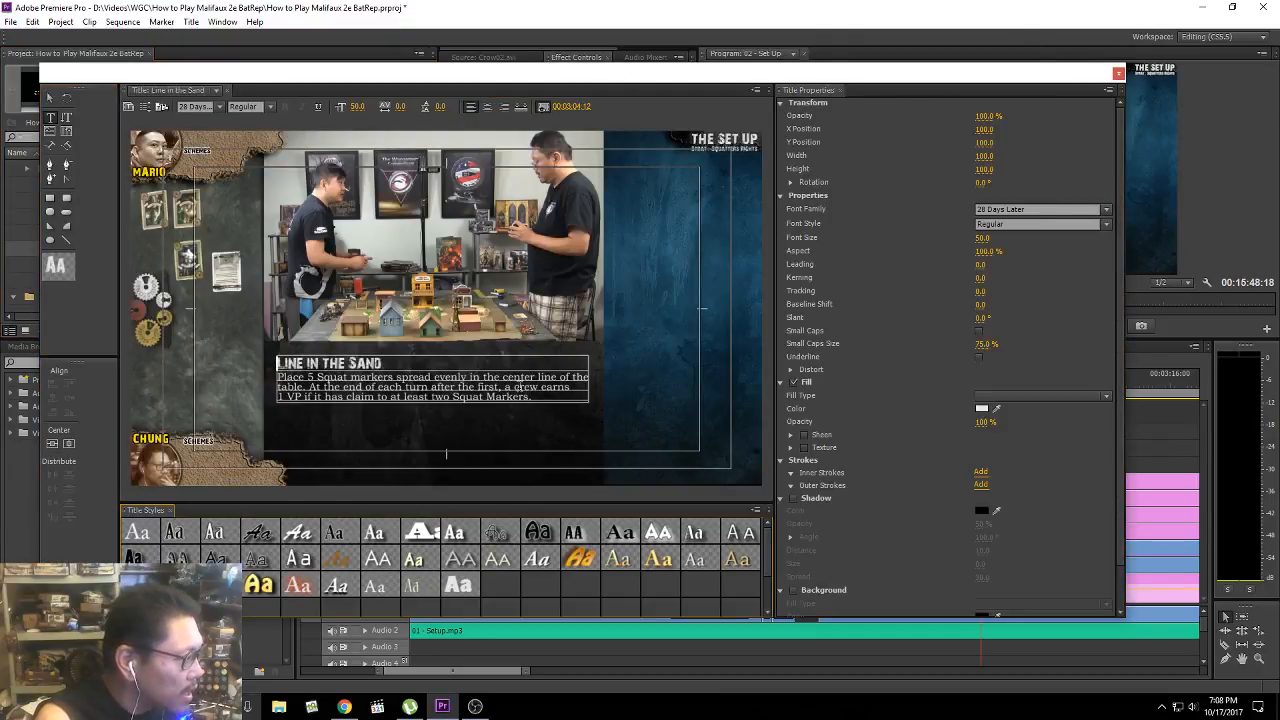
left_click_drag(531, 396, 278, 376)
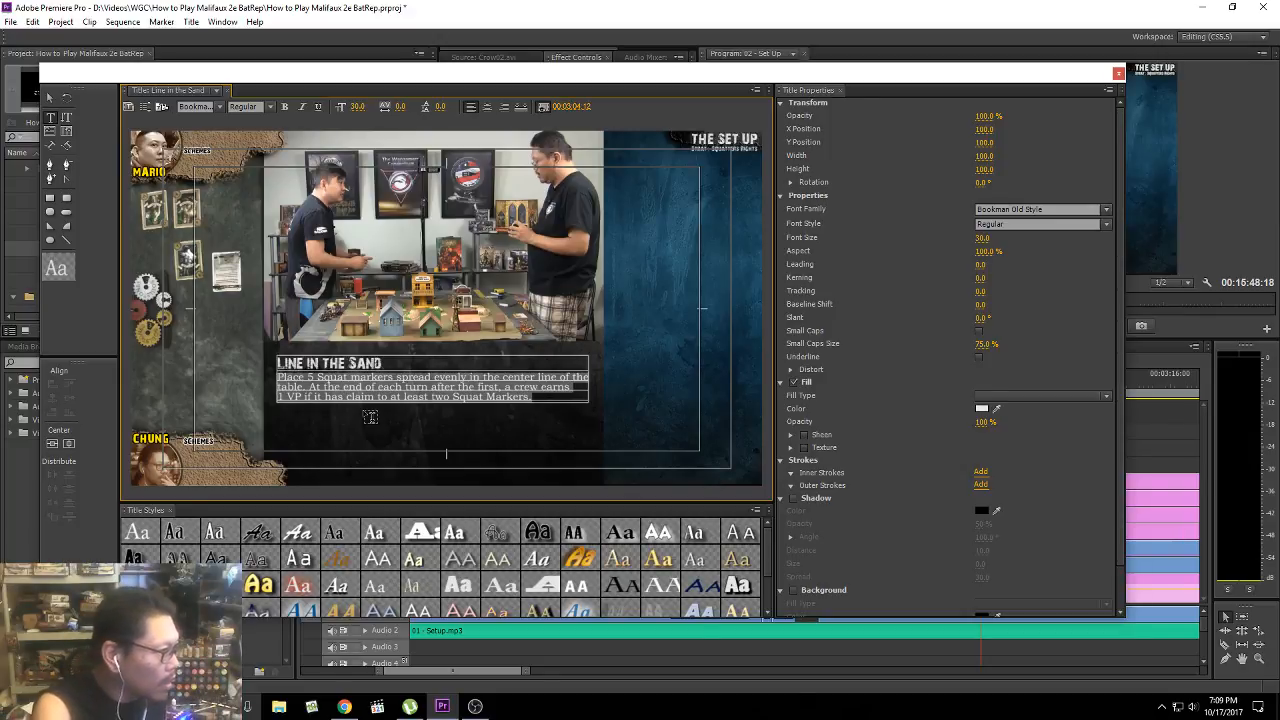
type("You s ")
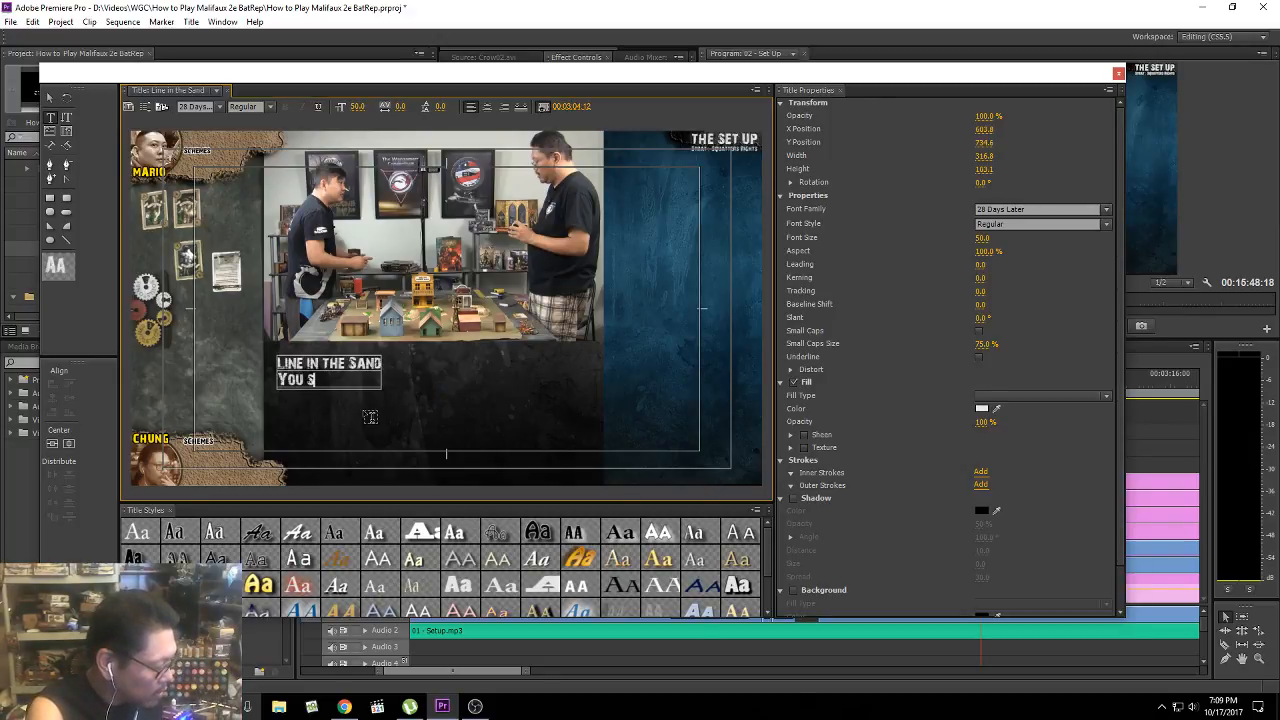
type("core")
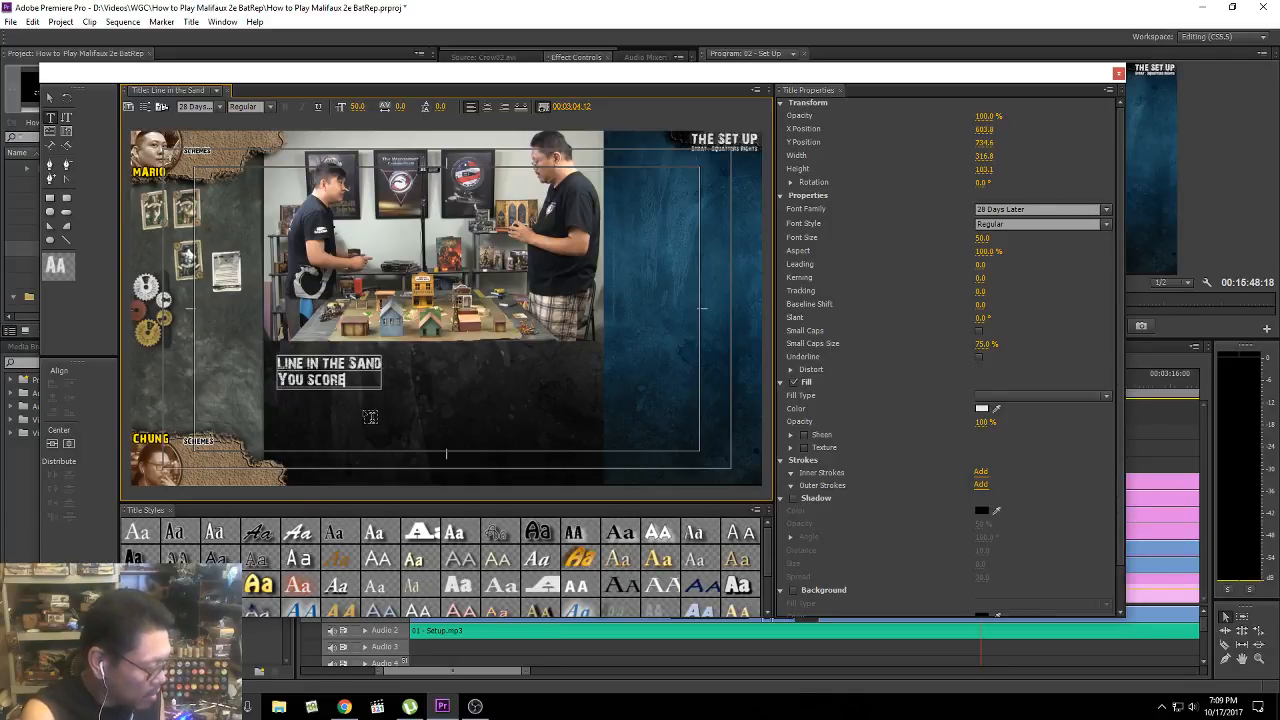
type(" 2VP at the end of")
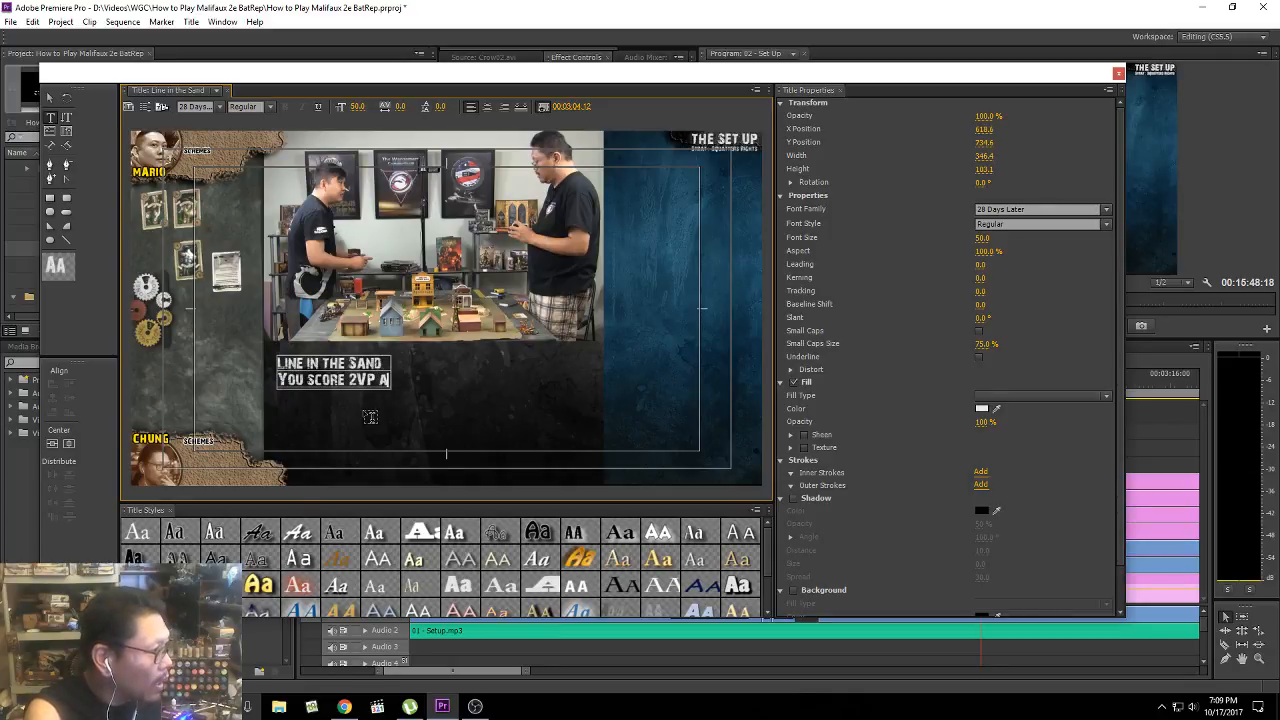
type(" the gam")
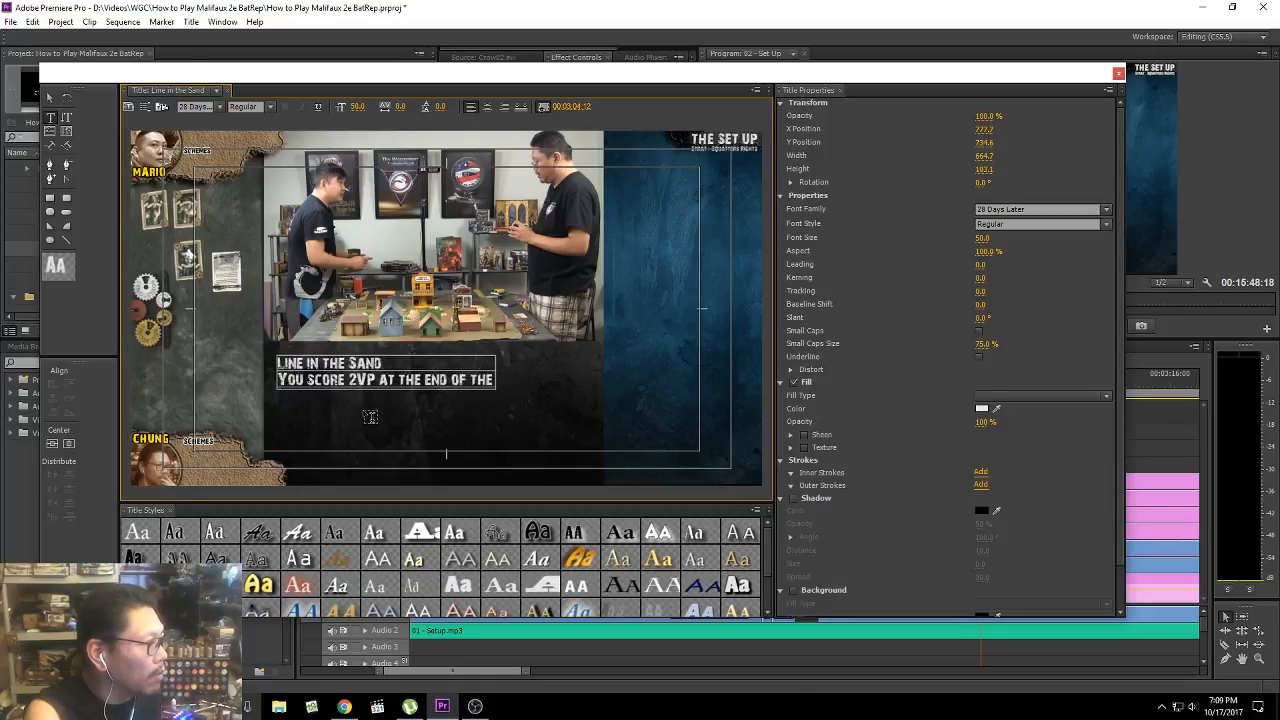
type("E")
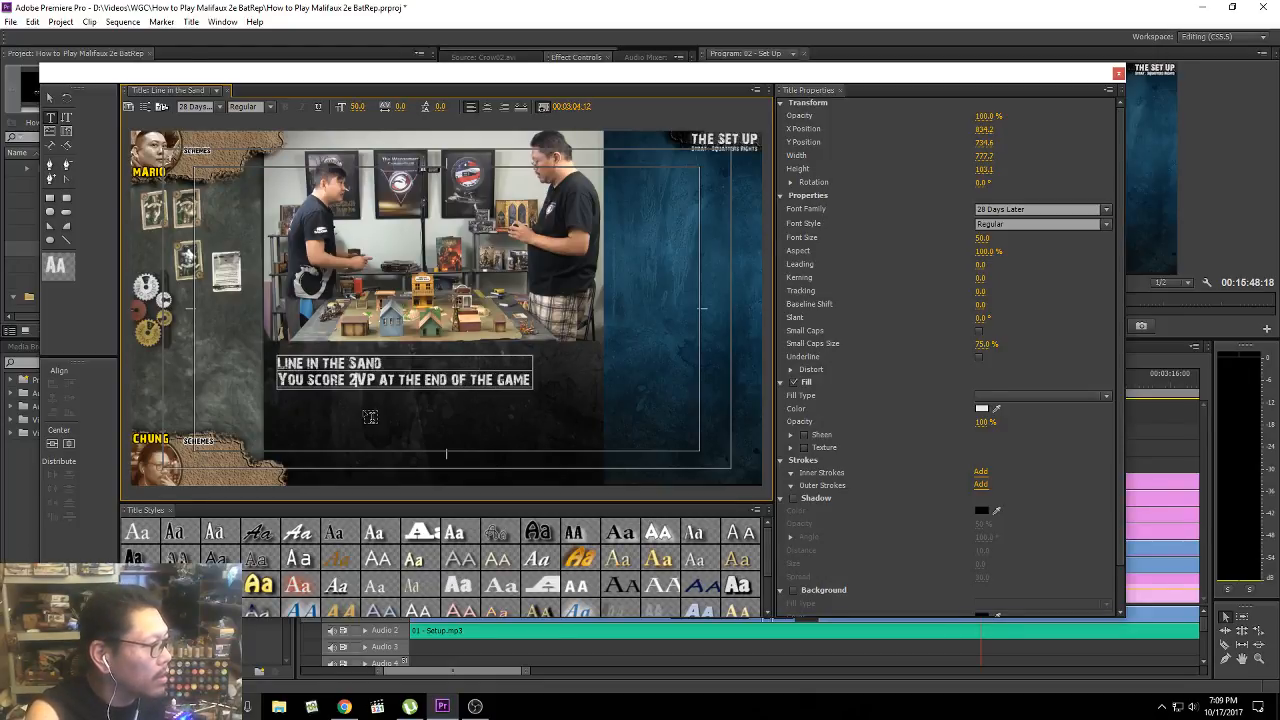
Step: Insert a space between "2" and "VP" in the description and append "if" after "game"
key("Right")
key("Left")
key("End")
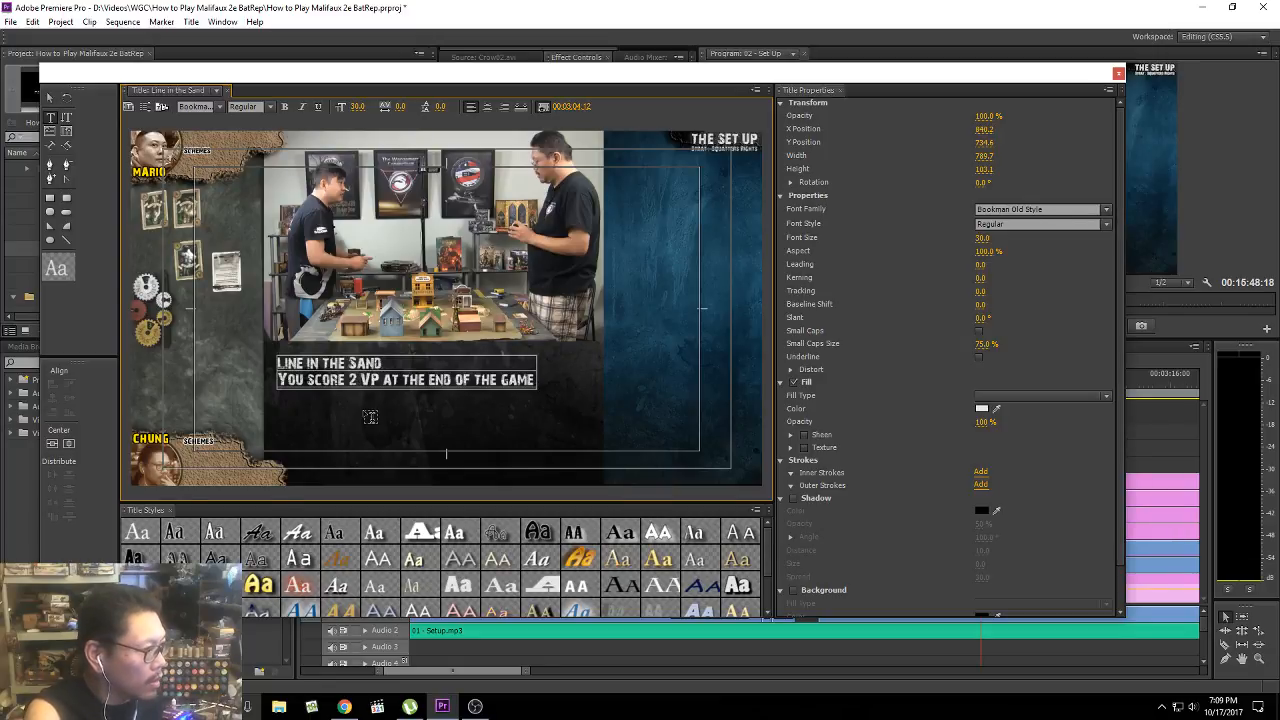
type("if you")
key("BackSpace")
key("BackSpace")
key("BackSpace")
key("BackSpace")
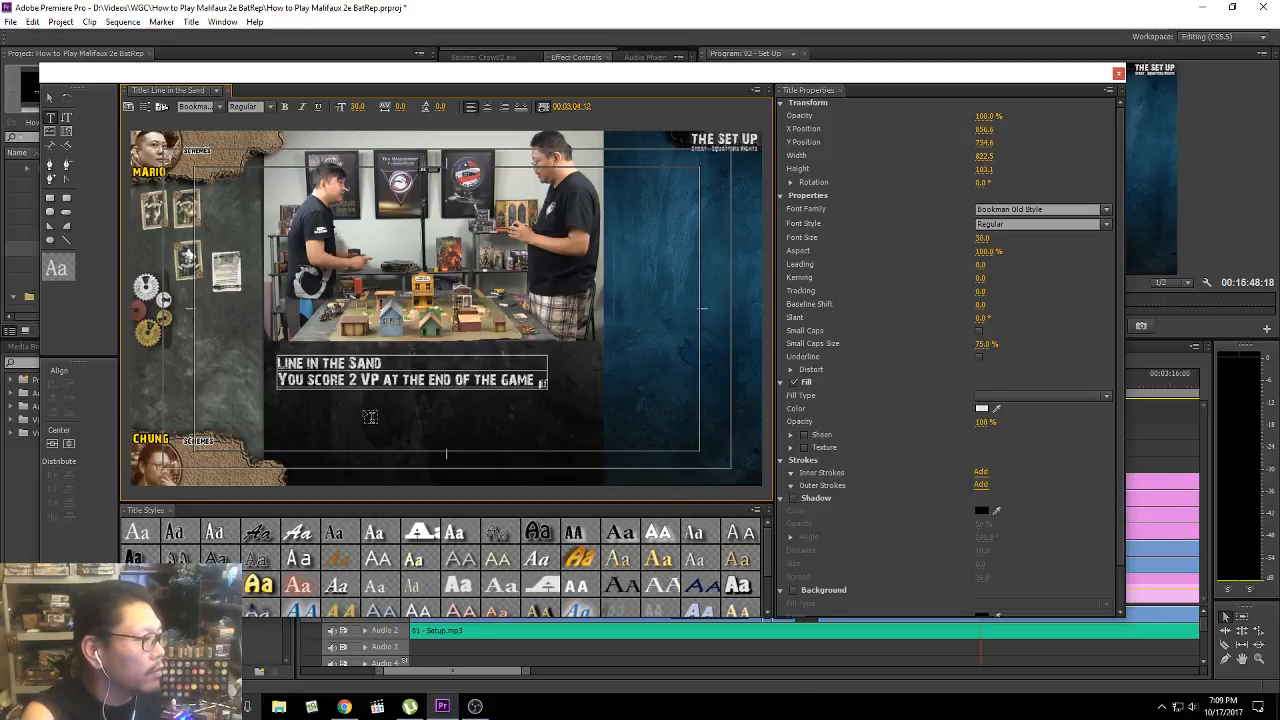
Step: Set the whole description line below the heading to Bookman Old Style at font size 30
key("shift+Home")
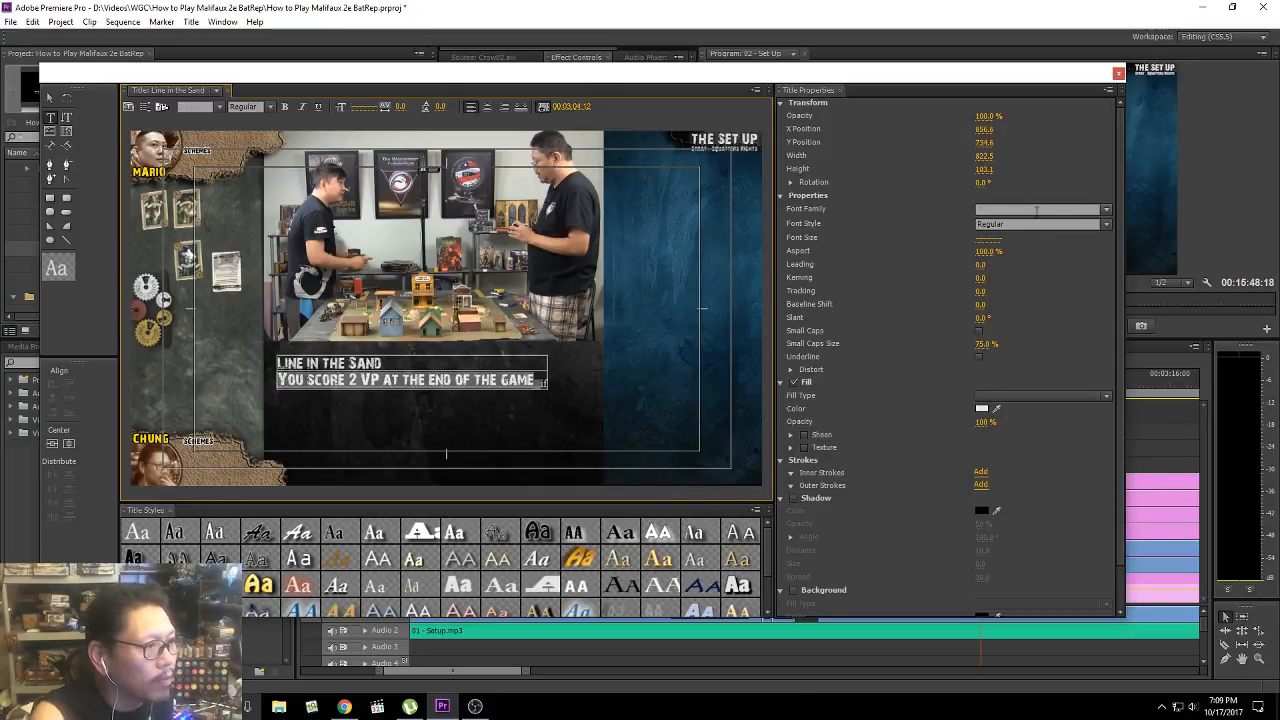
left_click(1036, 210)
type("bookm")
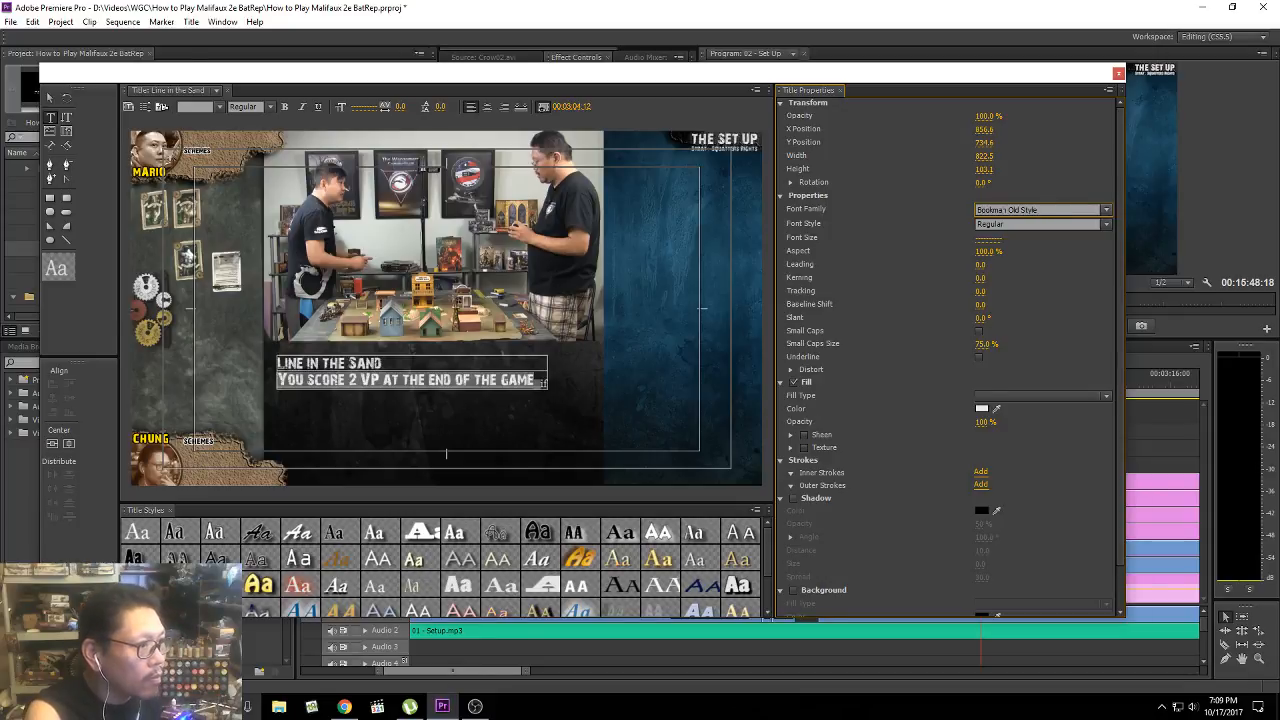
key("Return")
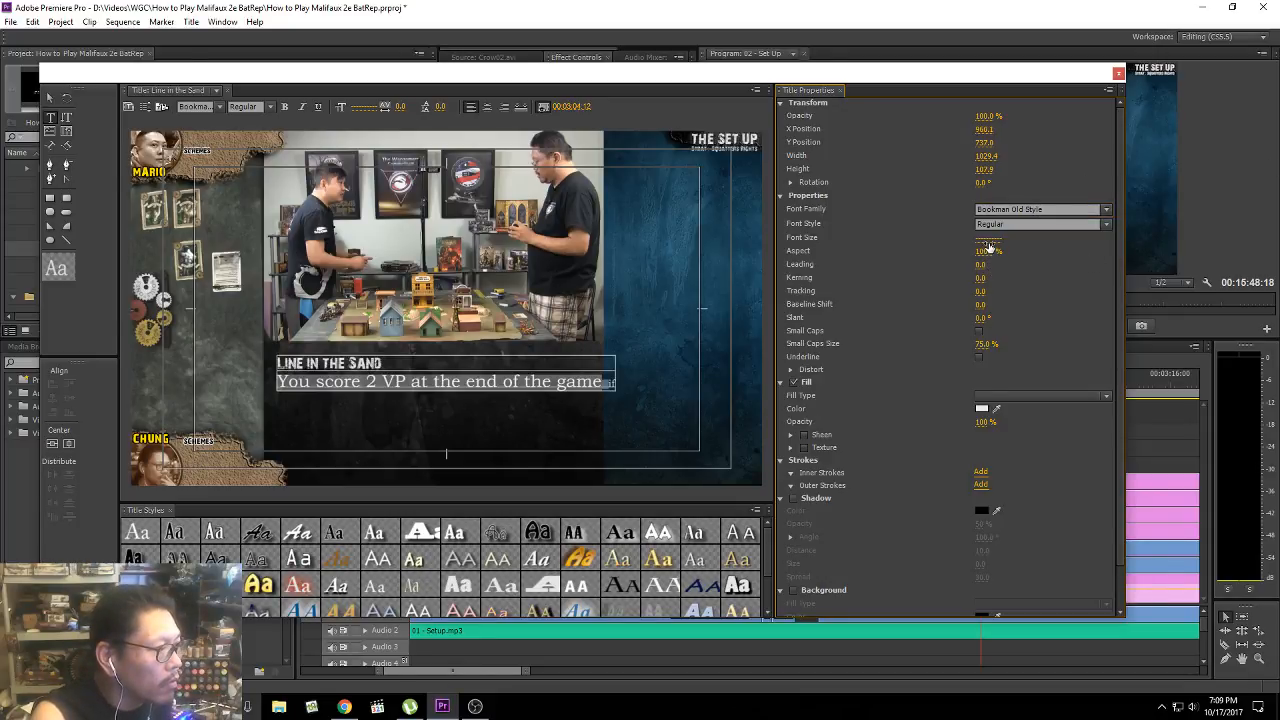
left_click(615, 396)
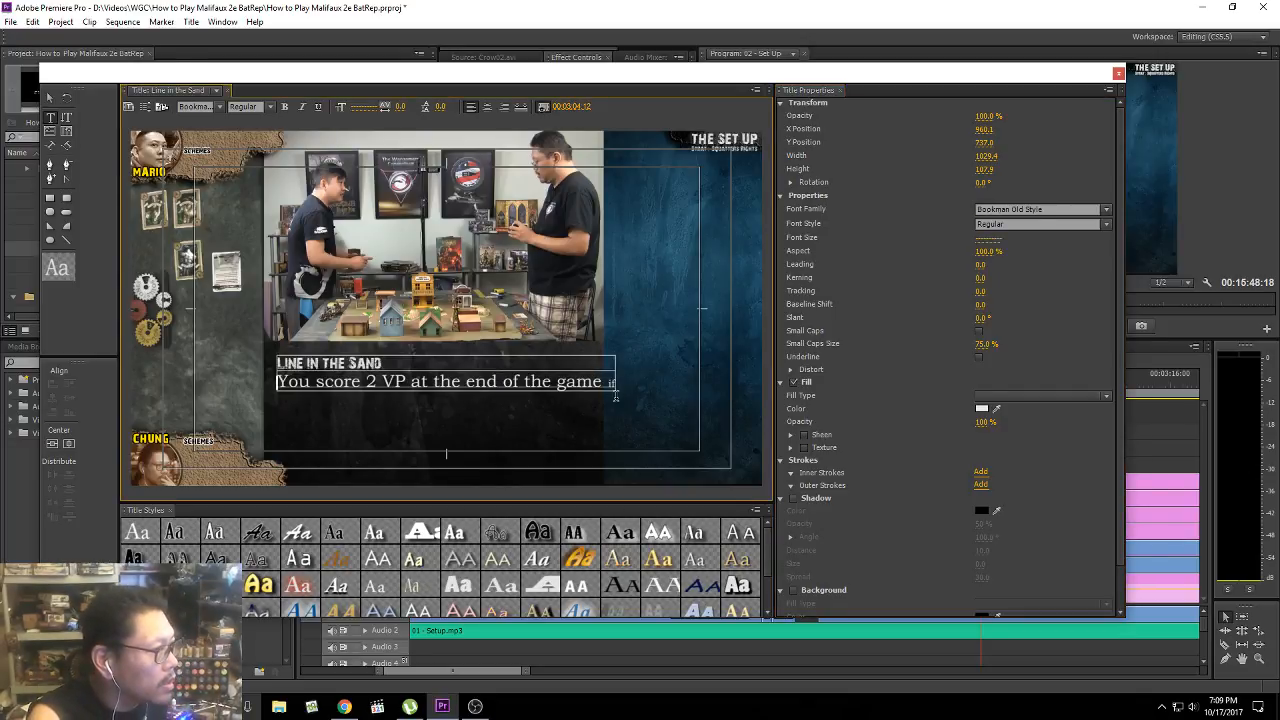
triple_click(615, 396)
left_click(987, 238)
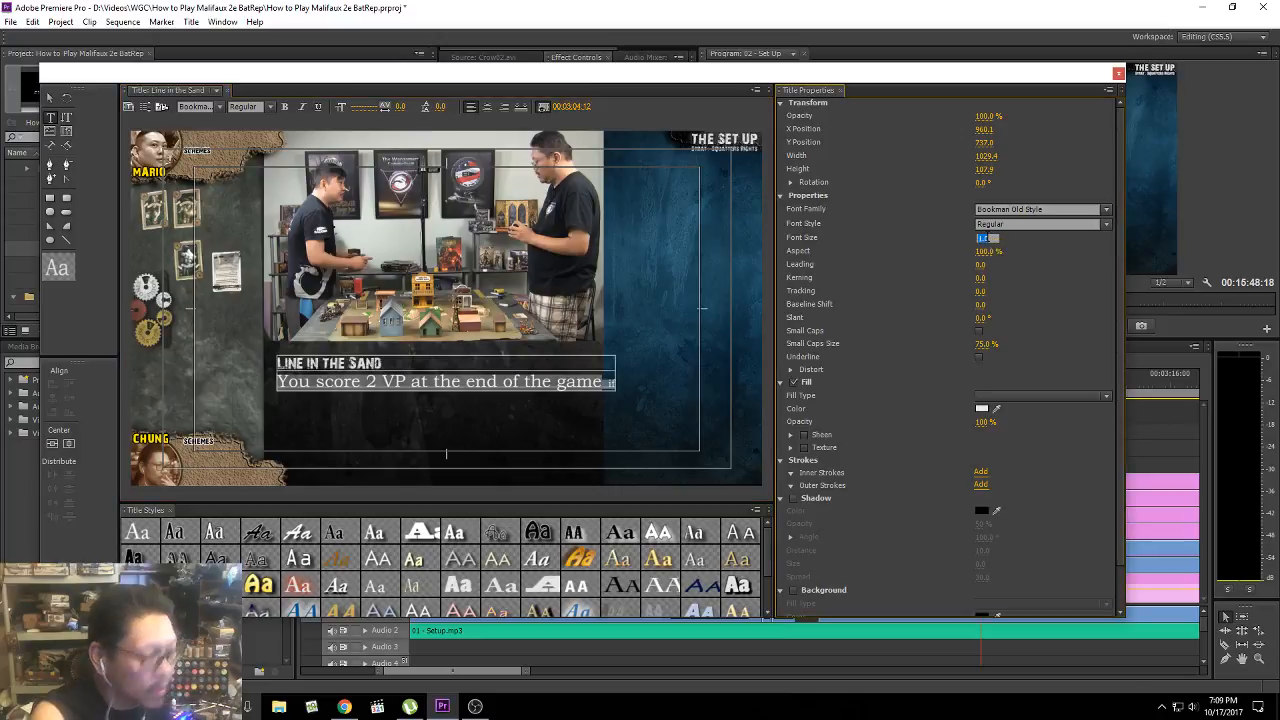
type("30")
key("Return")
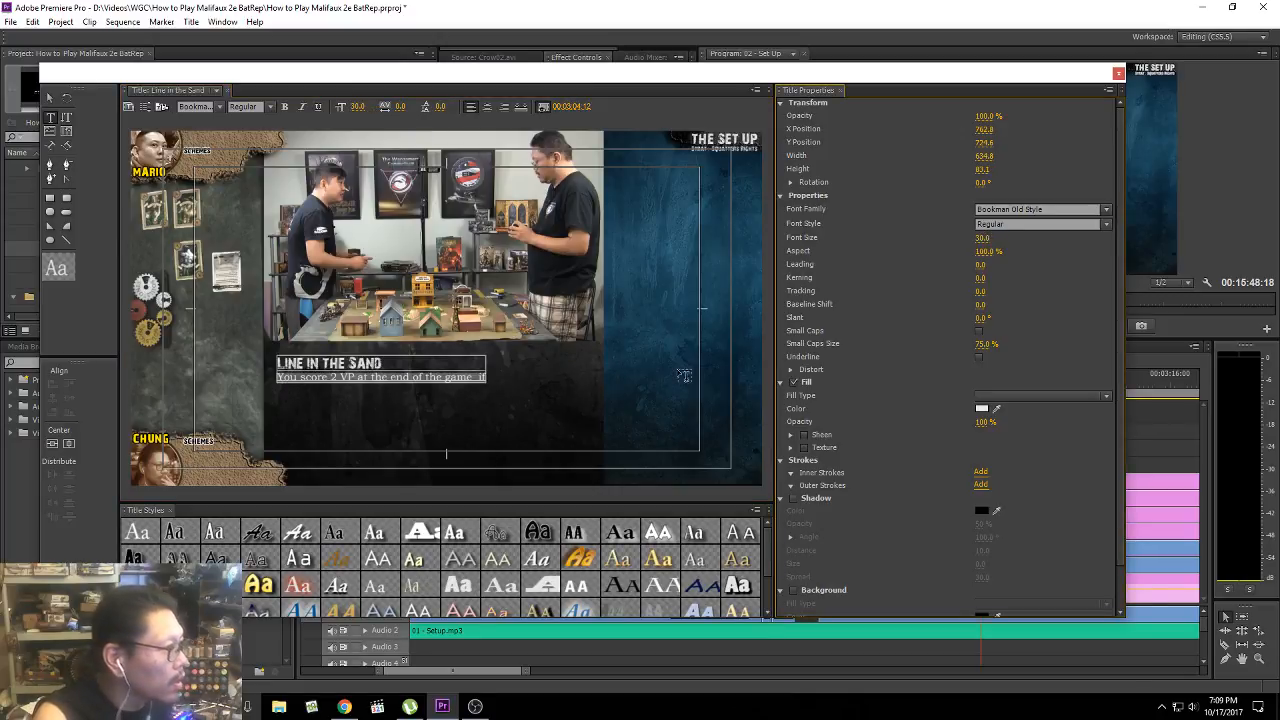
Step: Remove the extra space before "if" and continue with "you have at least 4 scheme markers on the center line.", breaking the line after "4"
left_click(479, 380)
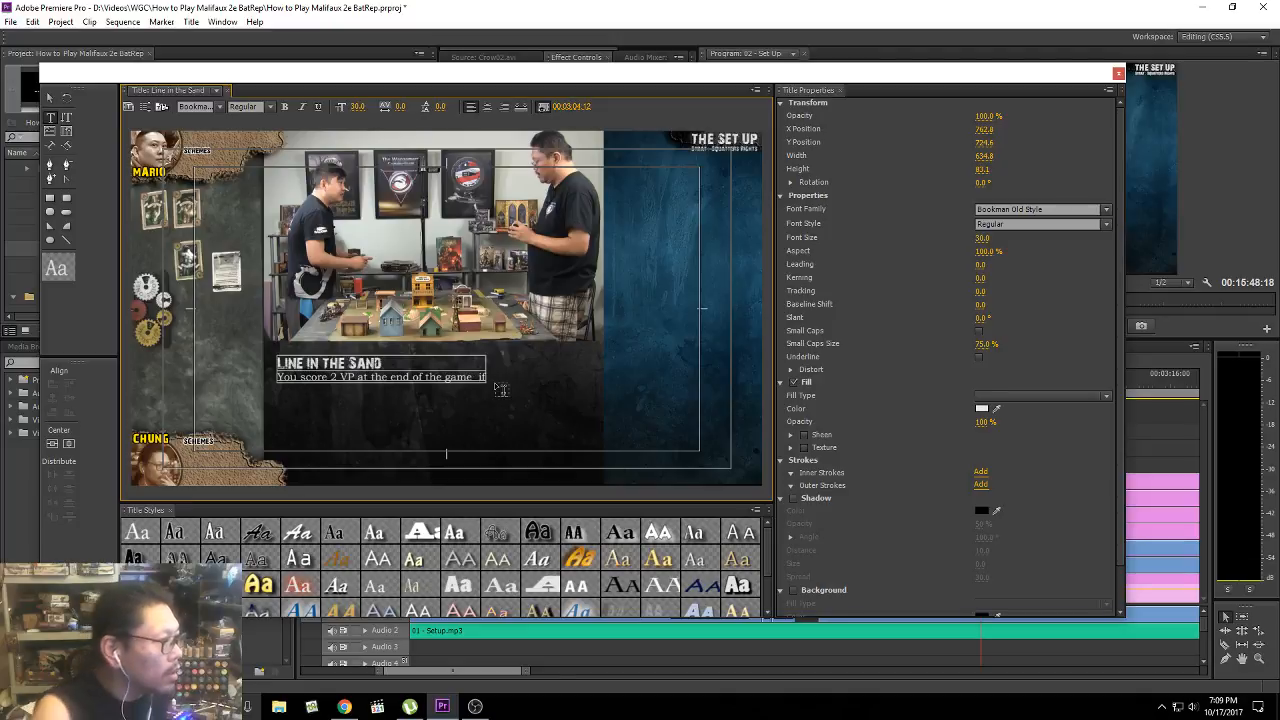
key("BackSpace")
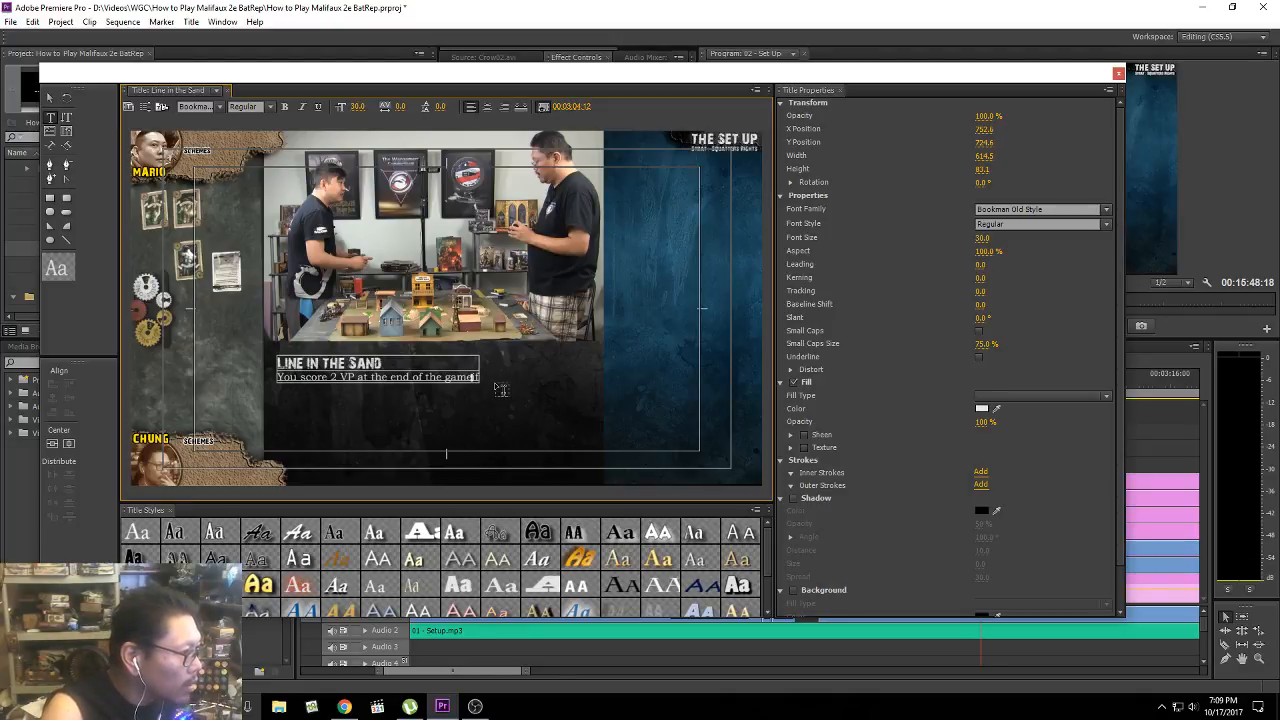
type("you have")
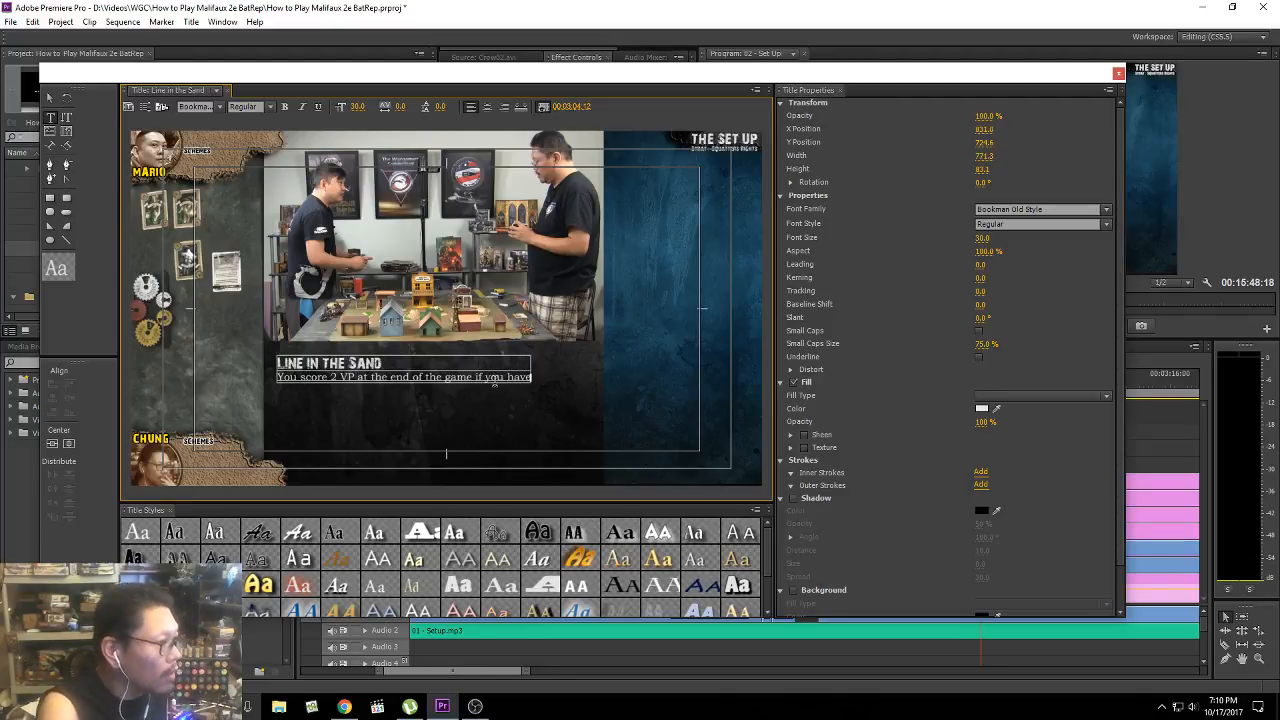
type(" at least 4")
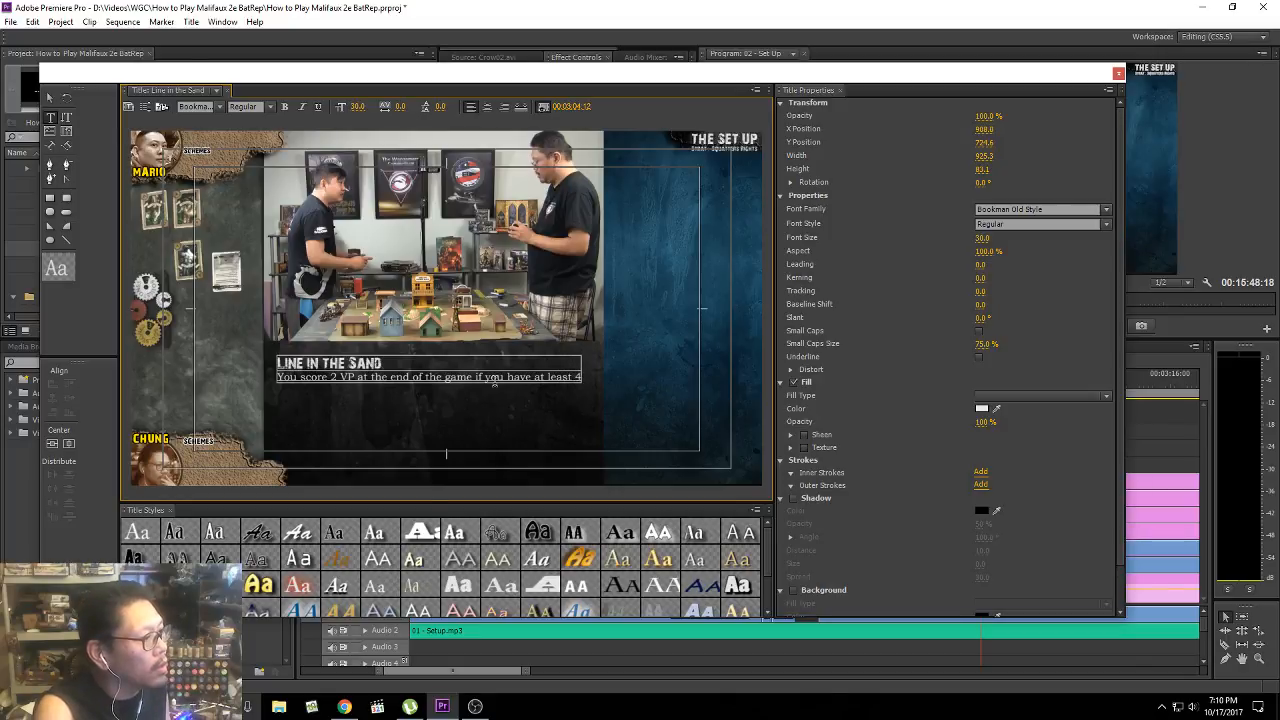
key("Return")
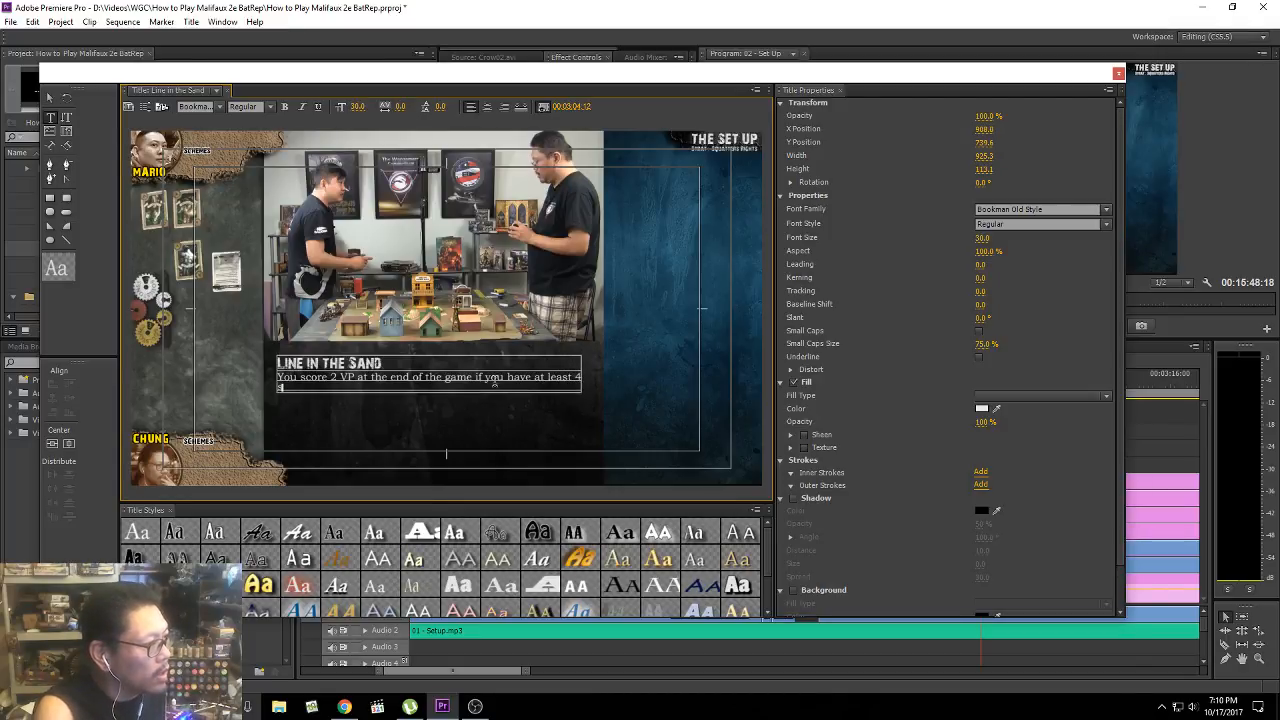
type("scheme m")
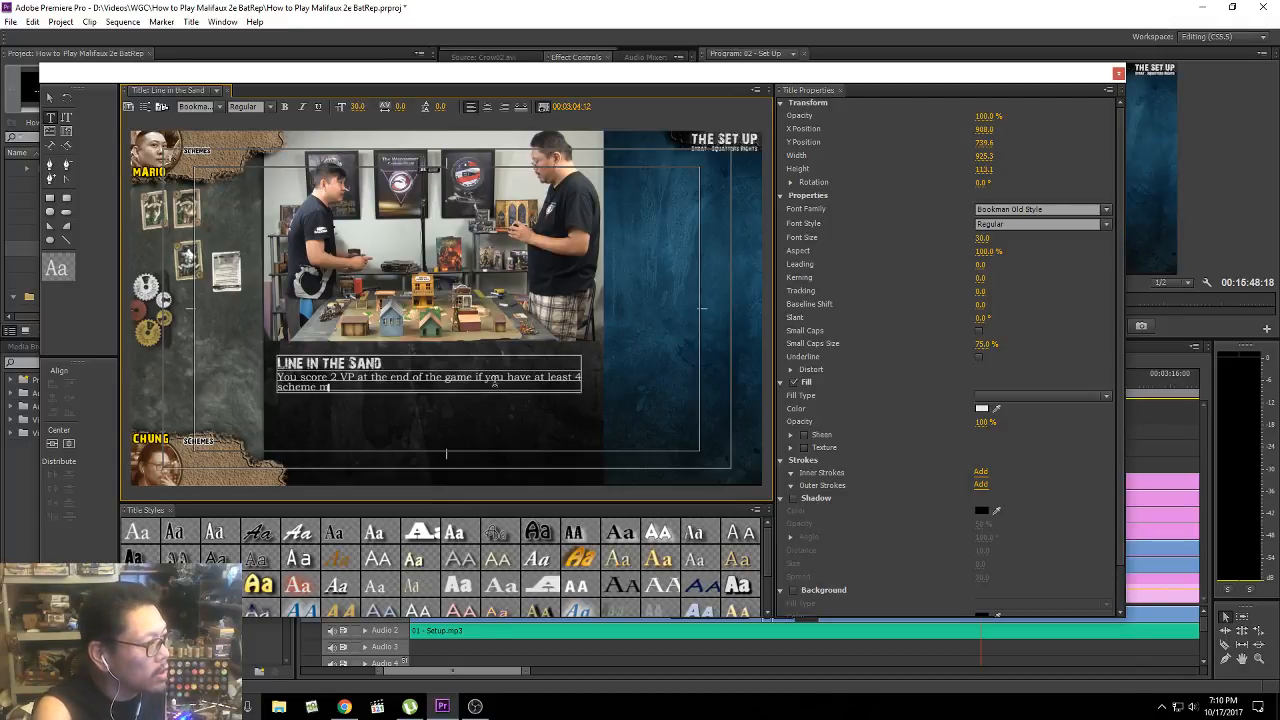
type("arkers on")
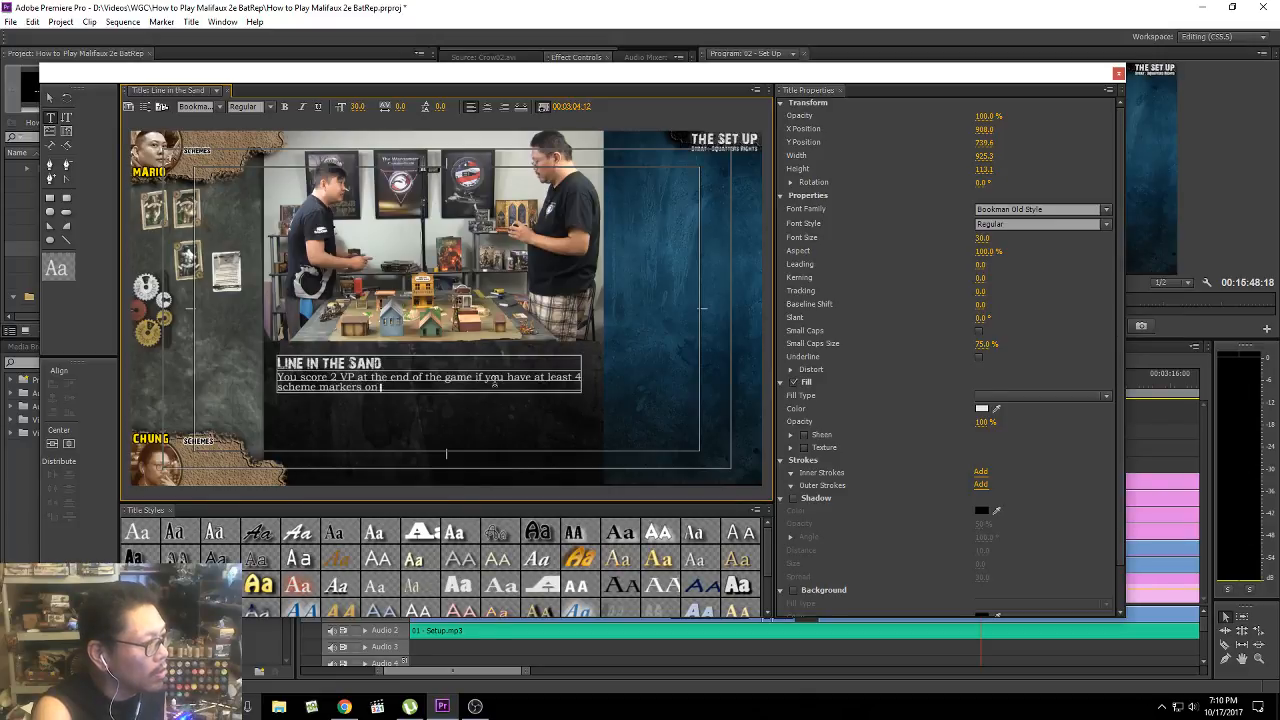
type(" the cen")
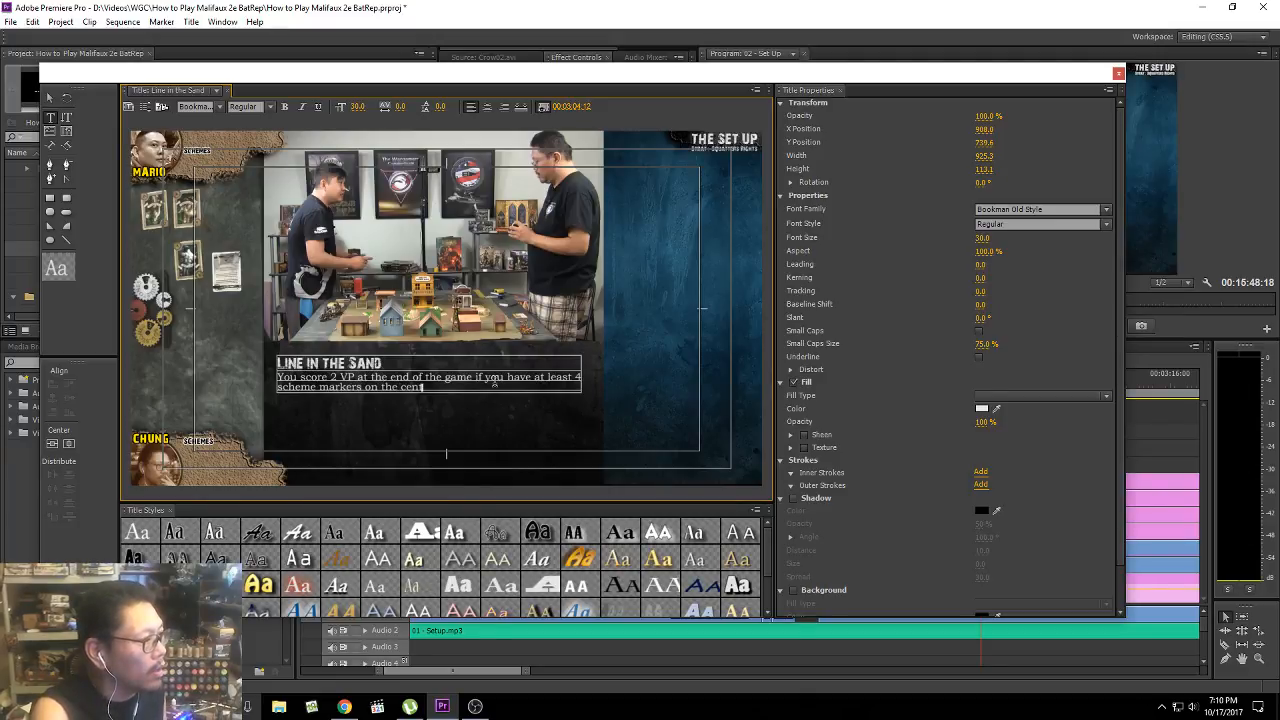
type("ter line.")
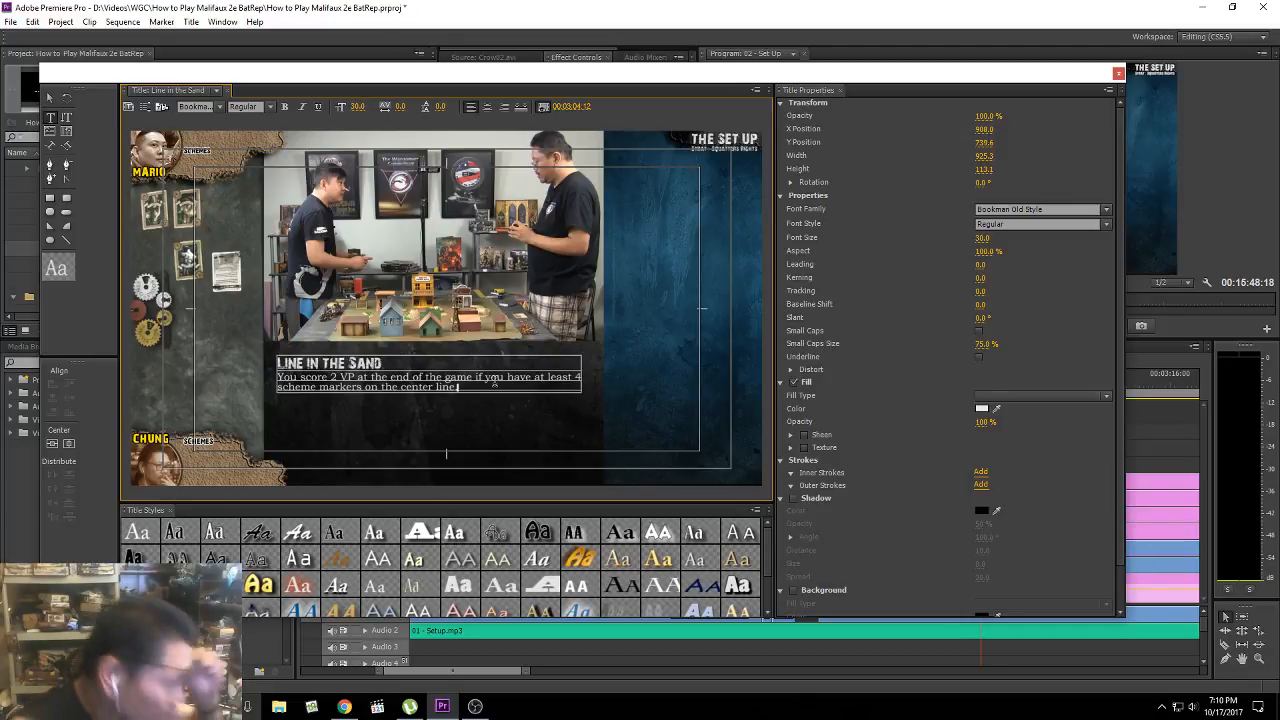
Step: Append the sentence "If revealed, you earn 1 extra VP." to the Line in the Sand description, with VP in capitals
type("If r")
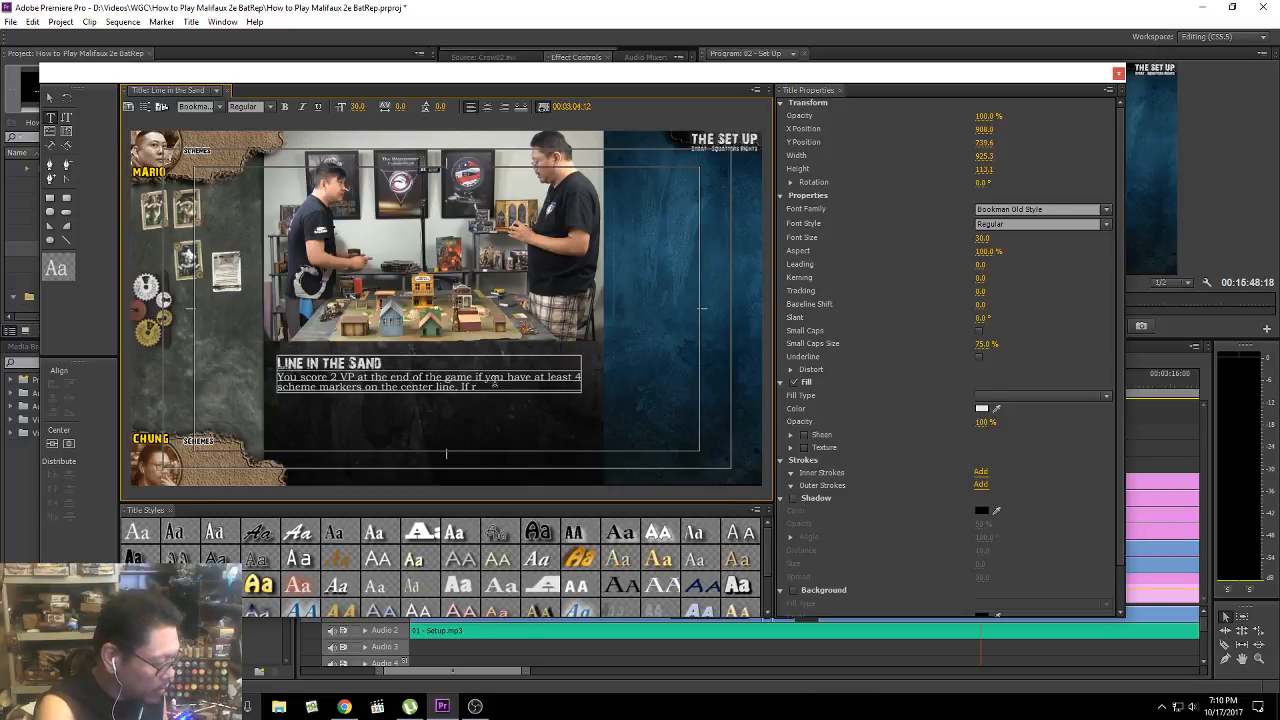
type("evealed,")
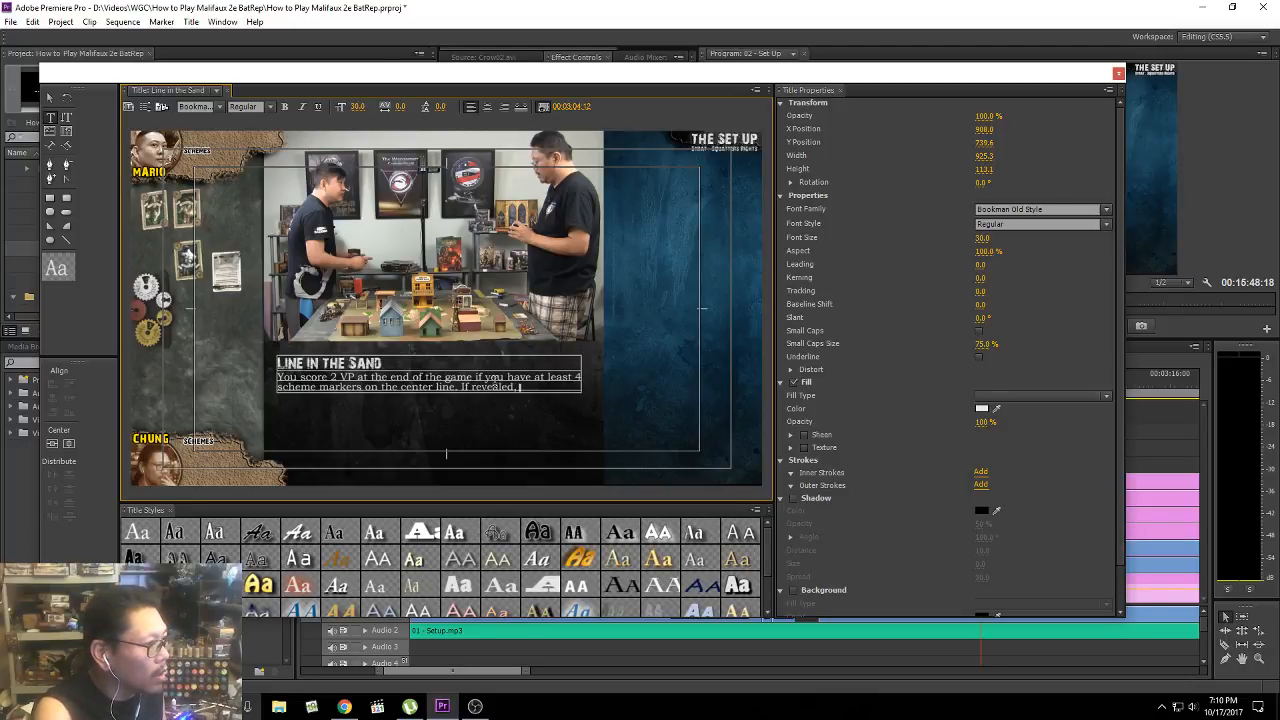
type(" you")
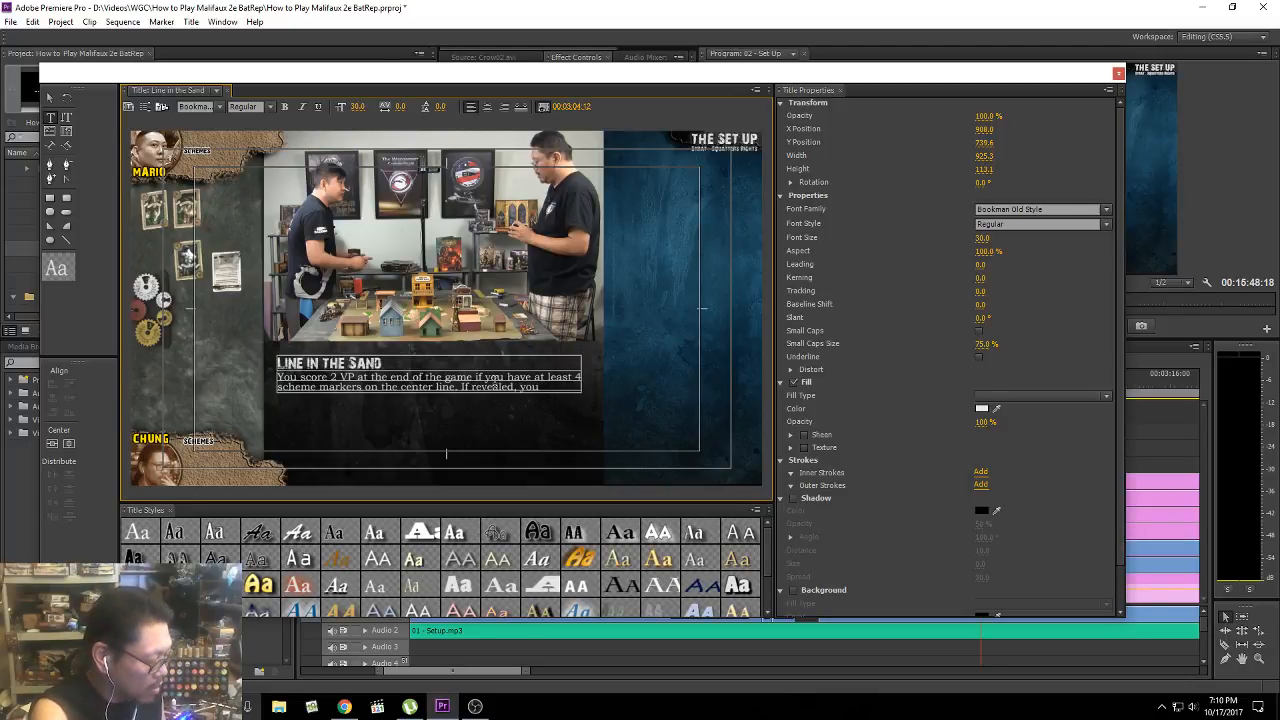
type(" earn")
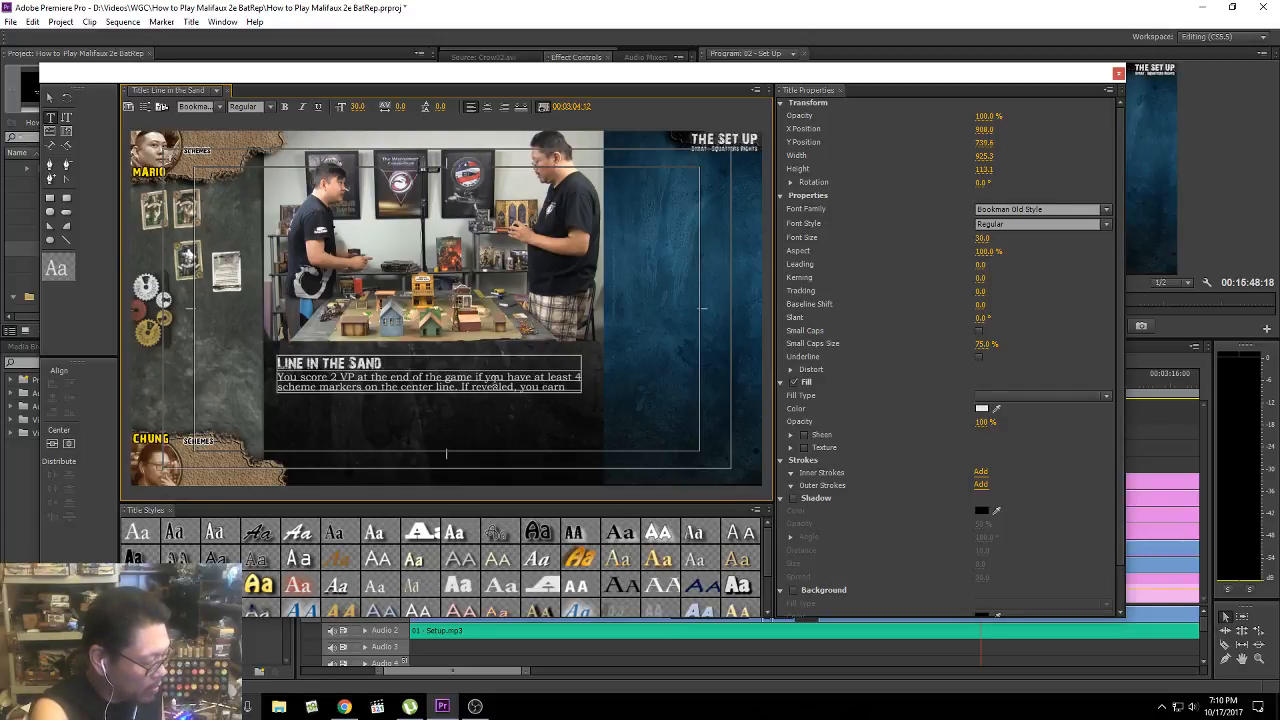
type(" 1")
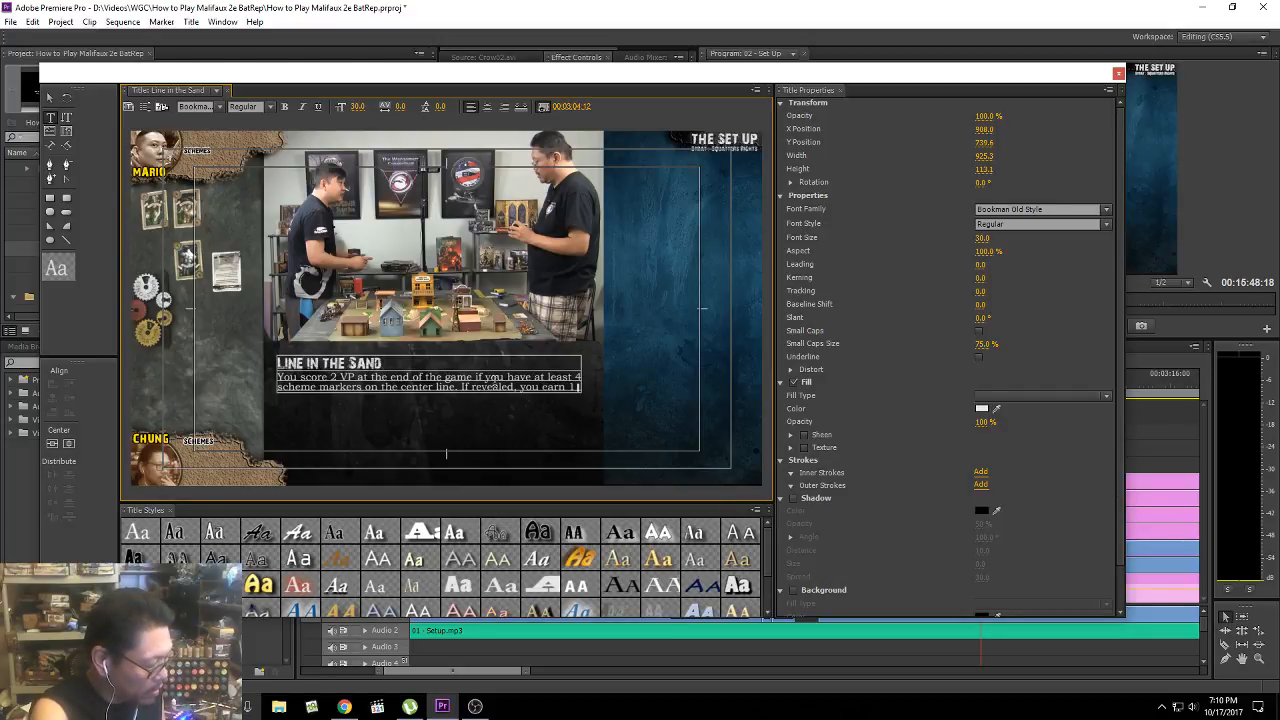
type(" extra vp.")
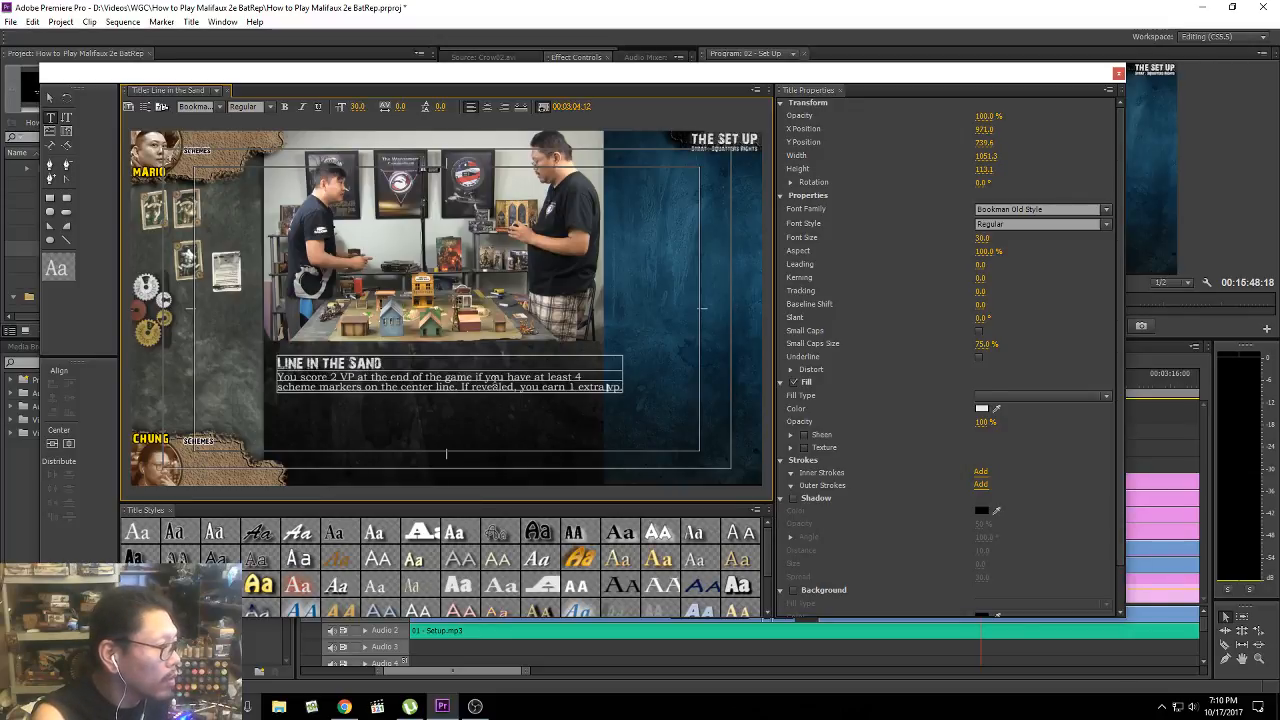
key("End")
type("VP")
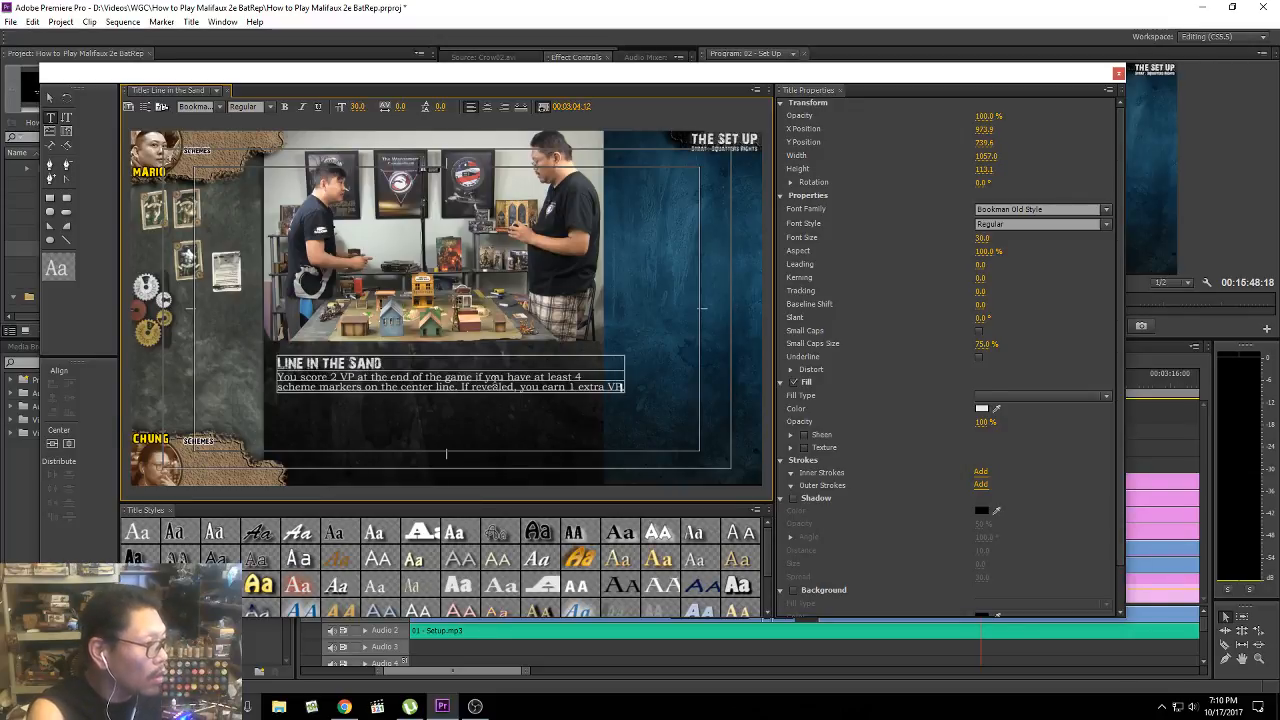
Step: Break the description before "extra VP." so it starts a third line, and add blank lines below the text
key("Left")
key("Left")
key("Left")
key("Left")
key("Left")
key("Left")
key("Left")
key("Left")
key("Left")
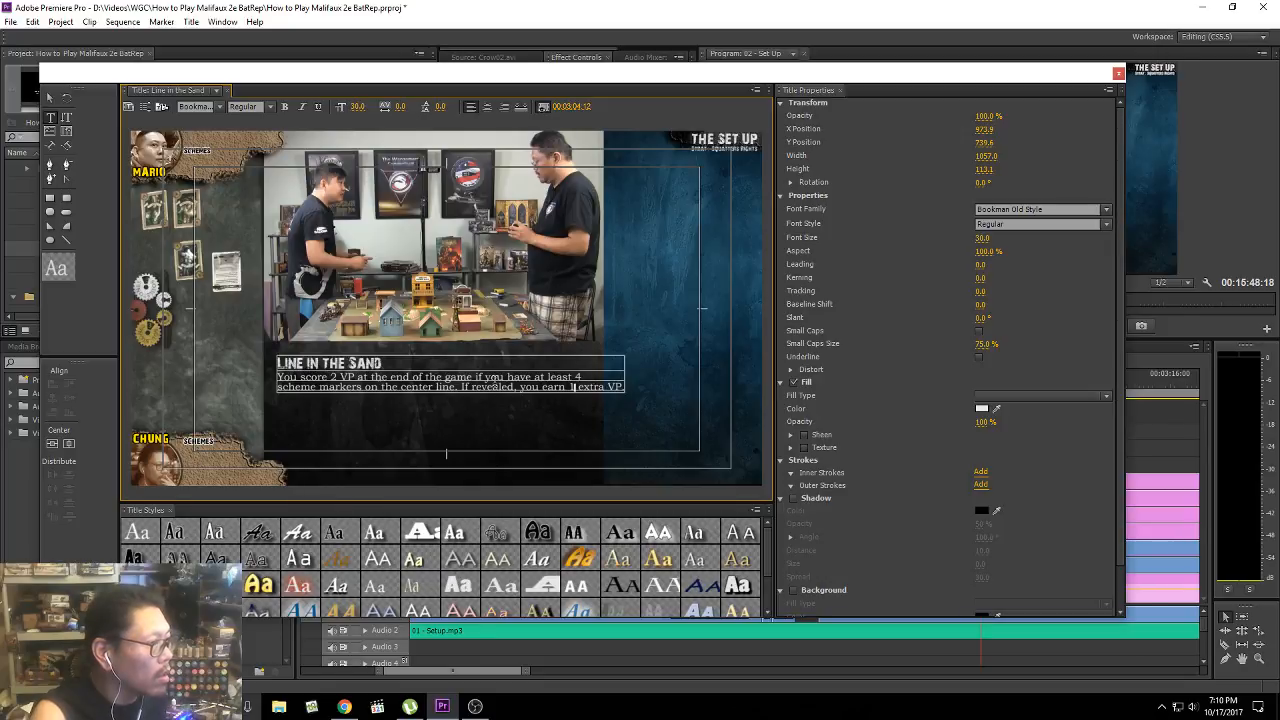
key("BackSpace")
key("Return")
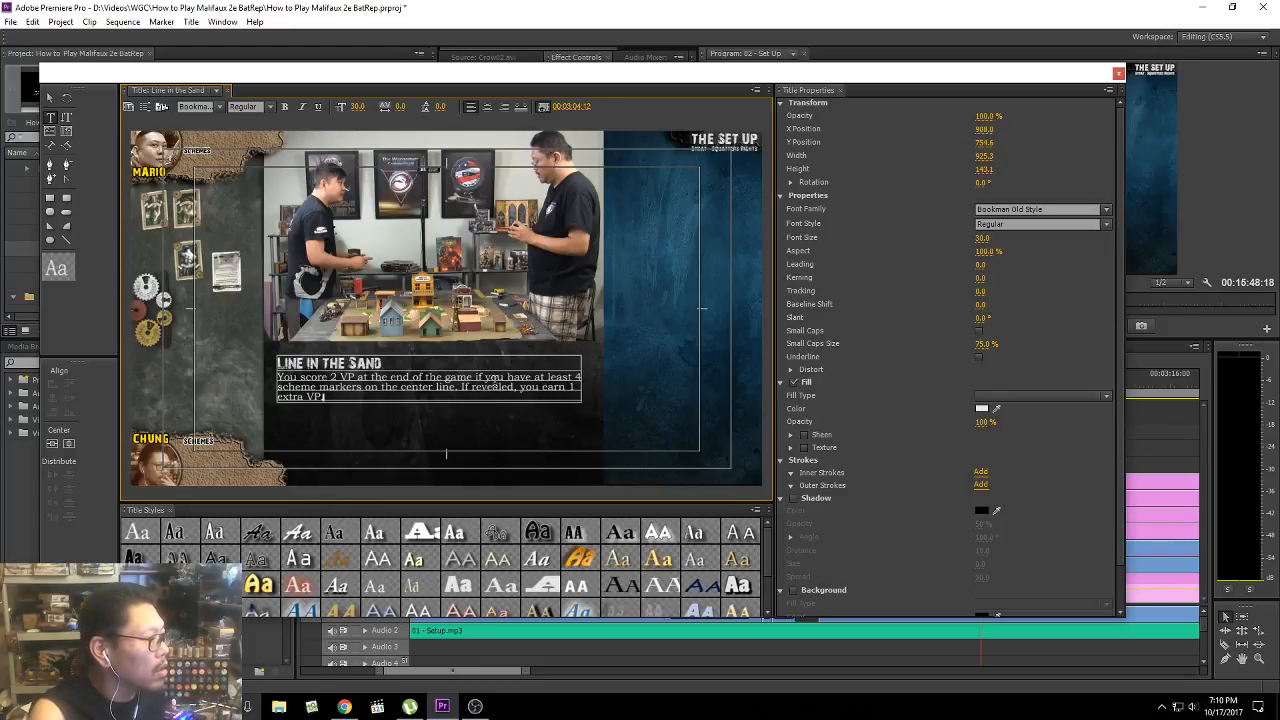
key("Return")
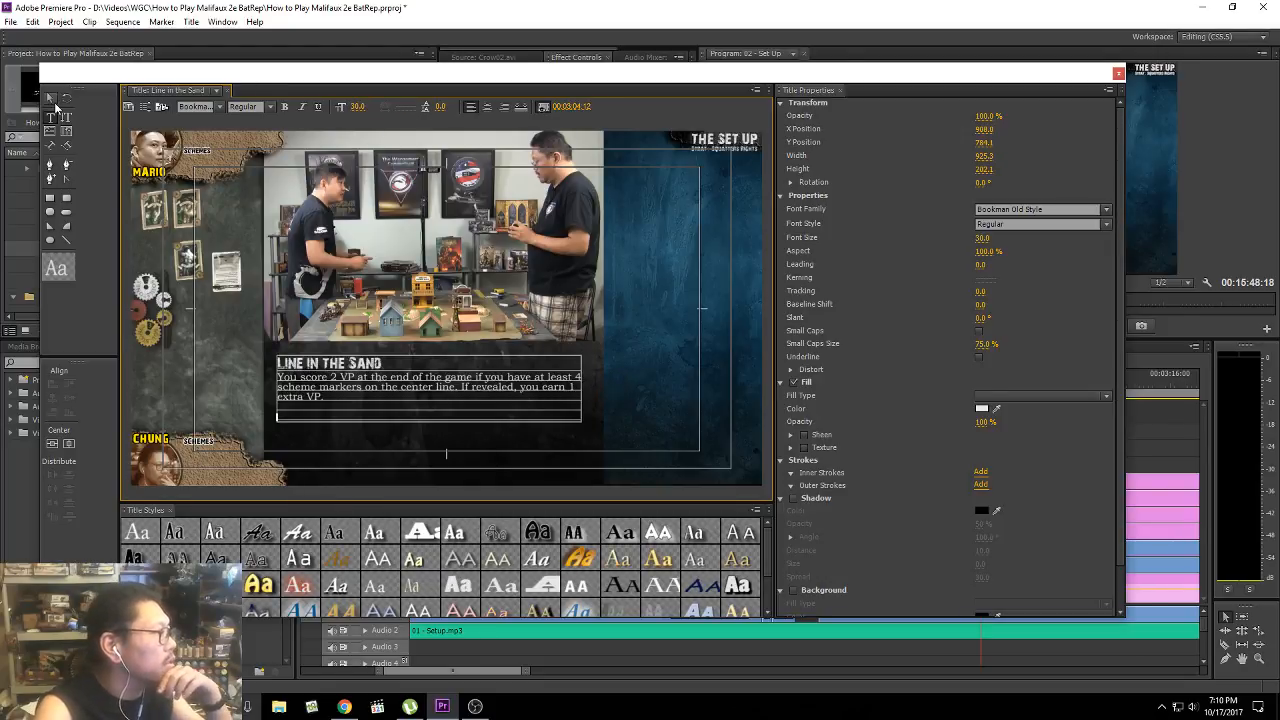
Step: Close the title and replay the sequence around 00:03:04, stopping at 00:03:04:03
left_click(1119, 73)
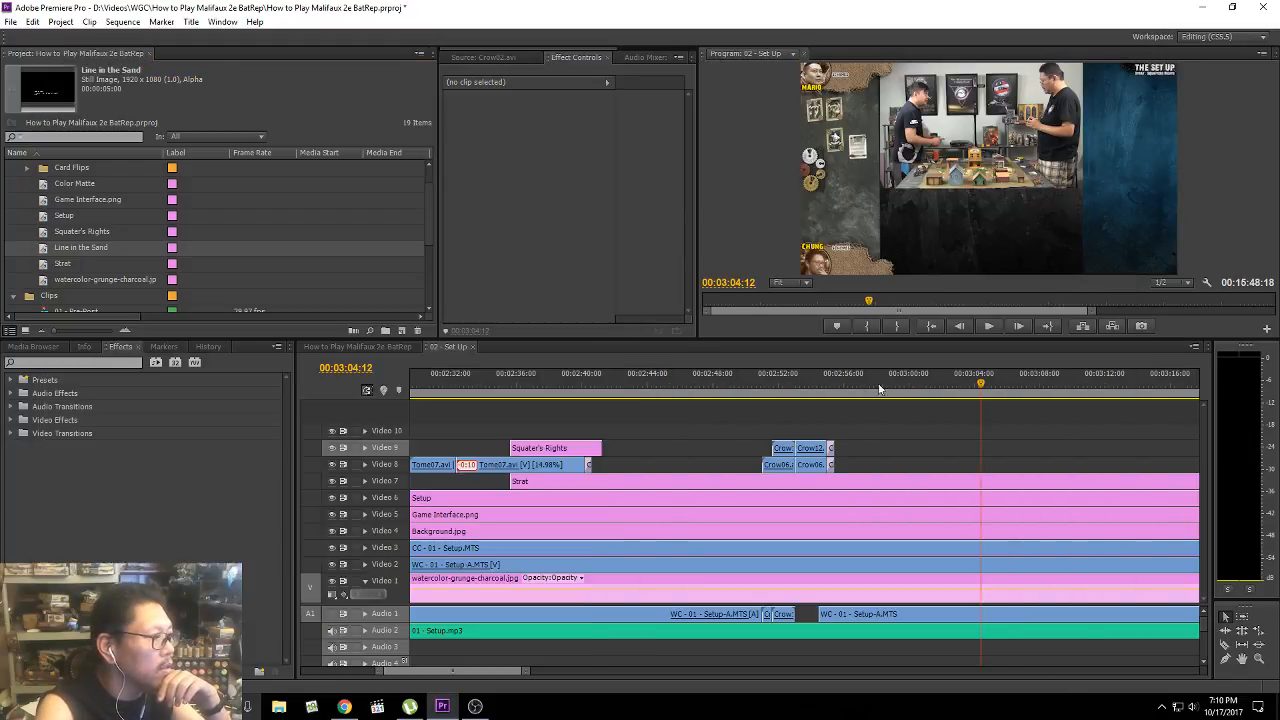
left_click(1006, 412)
key("space")
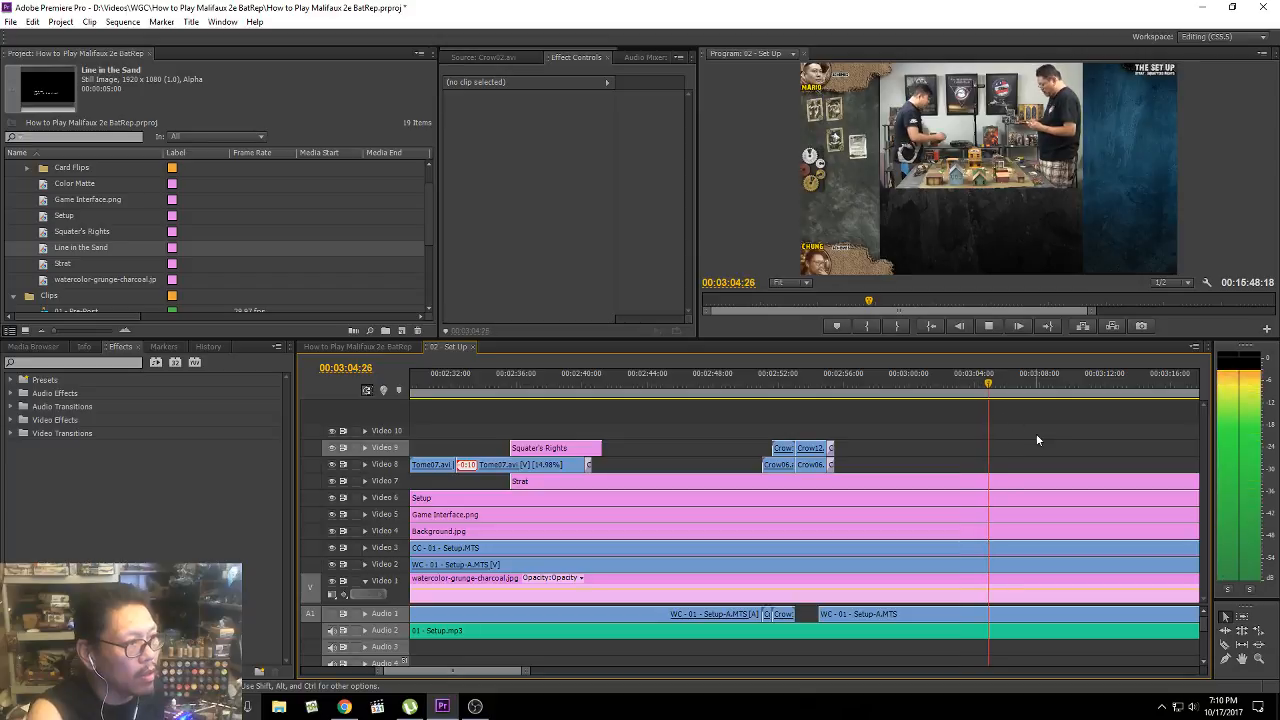
key("space")
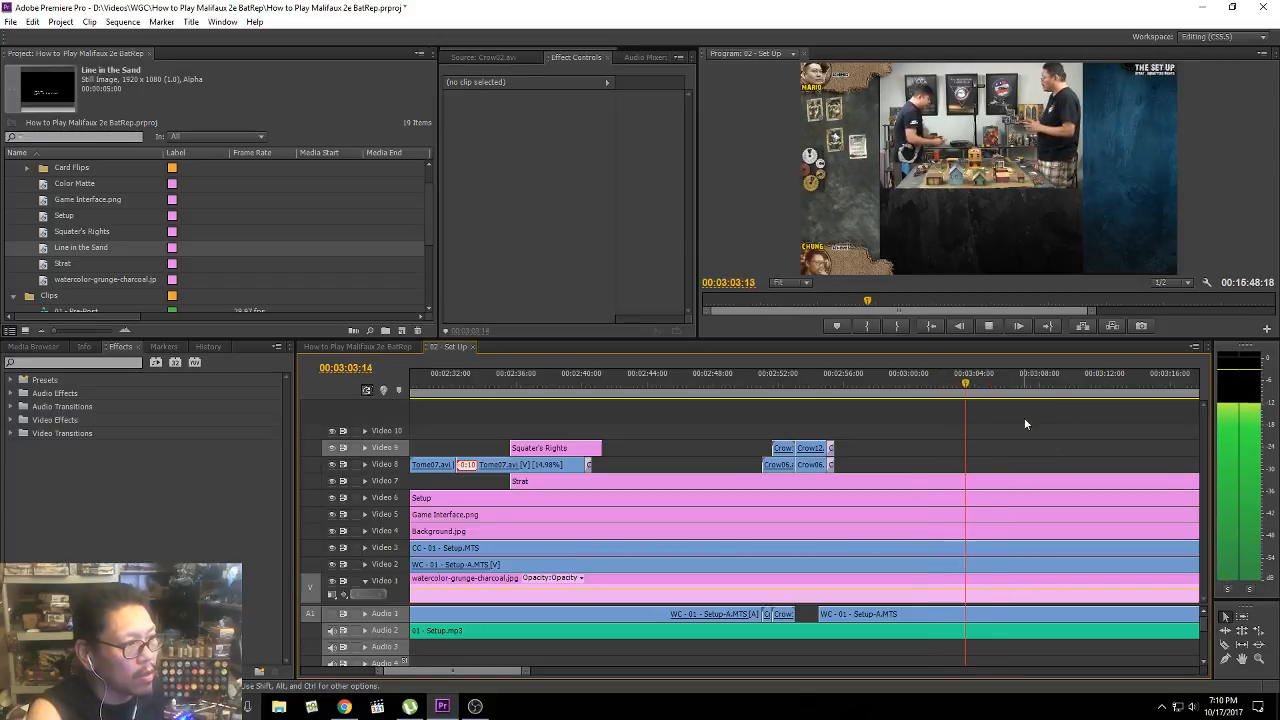
key("space")
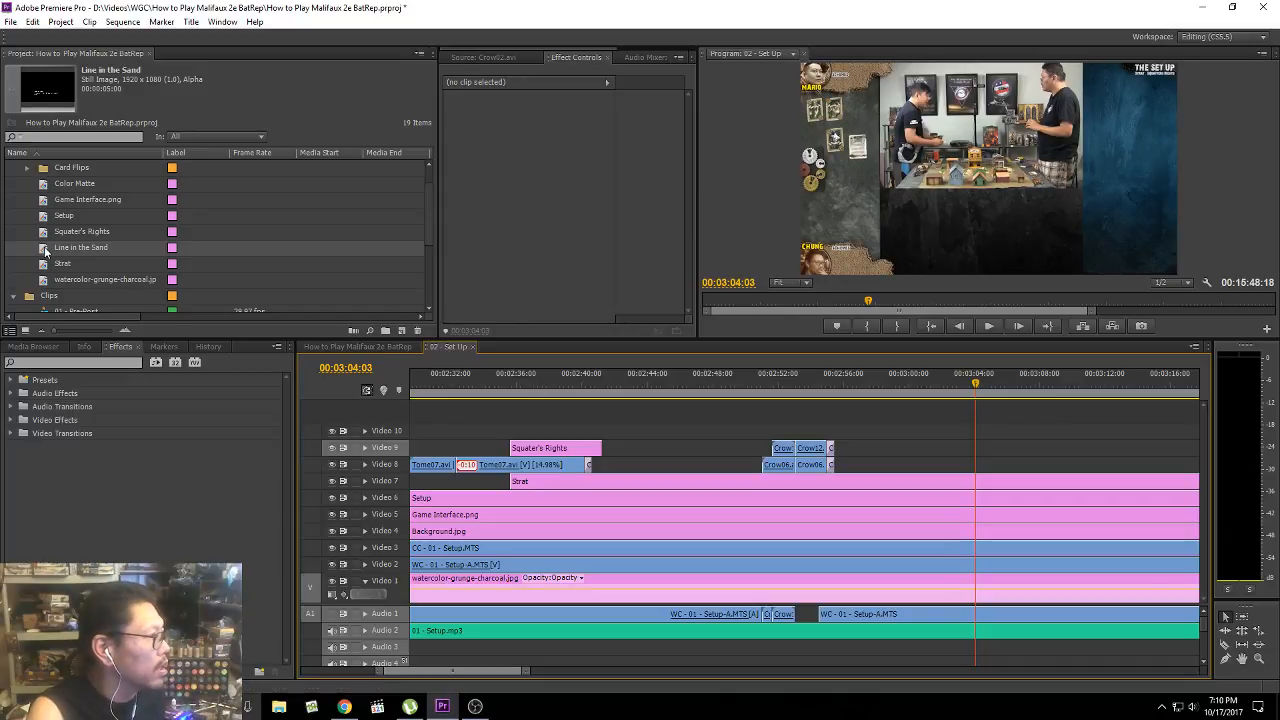
Step: Reopen the Line in the Sand title and add a "Distract" line below the description, with placeholder text "adf" two lines beneath it
double_click(45, 249)
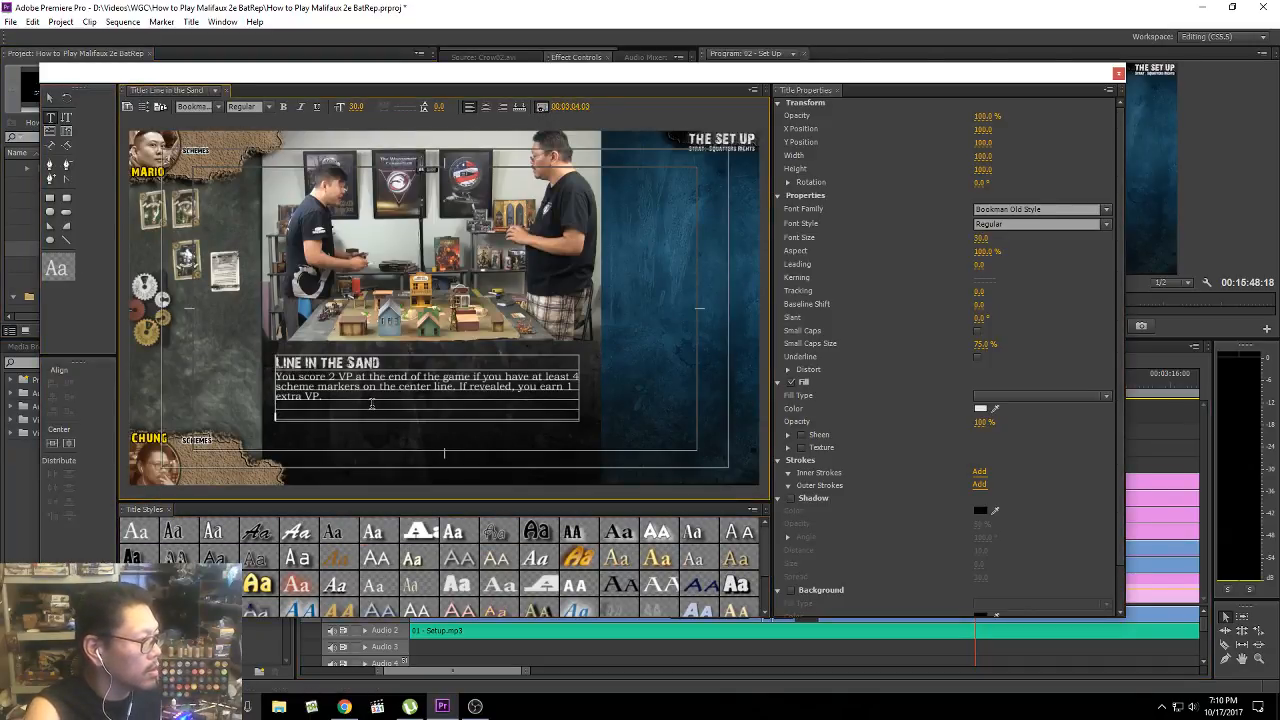
key("Return")
key("Return")
type("adf")
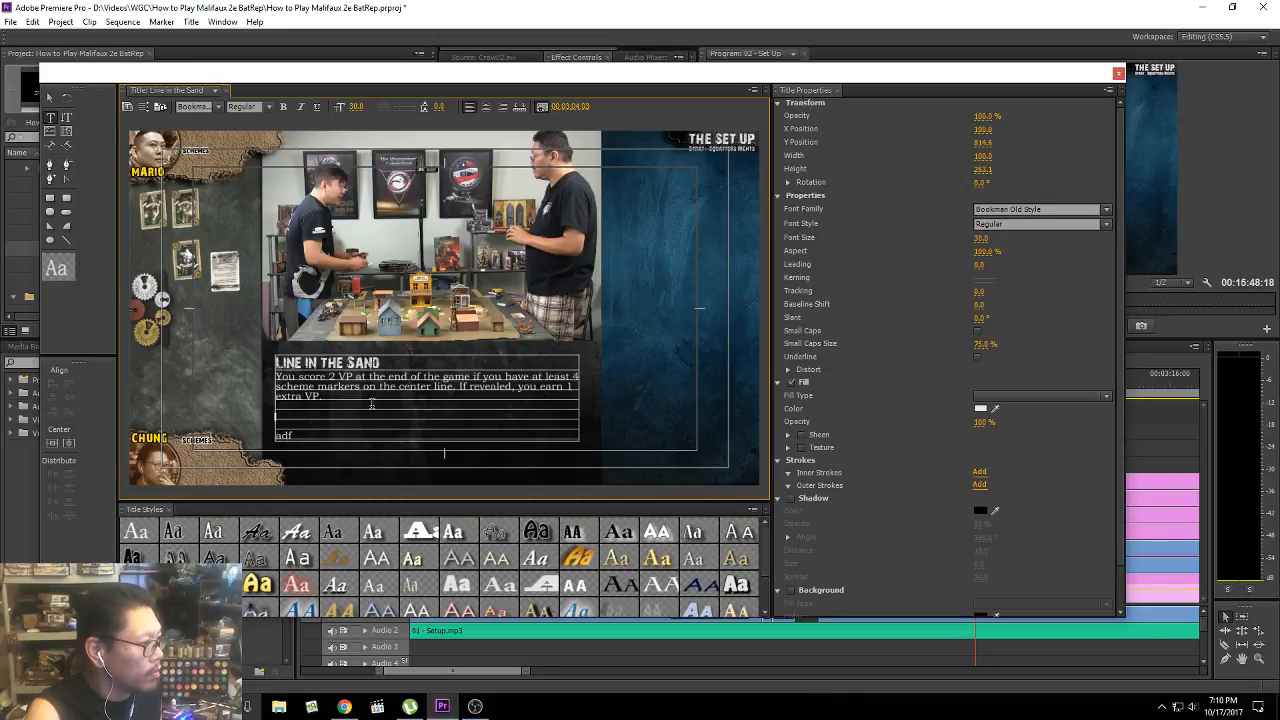
left_click(371, 404)
type("Distract")
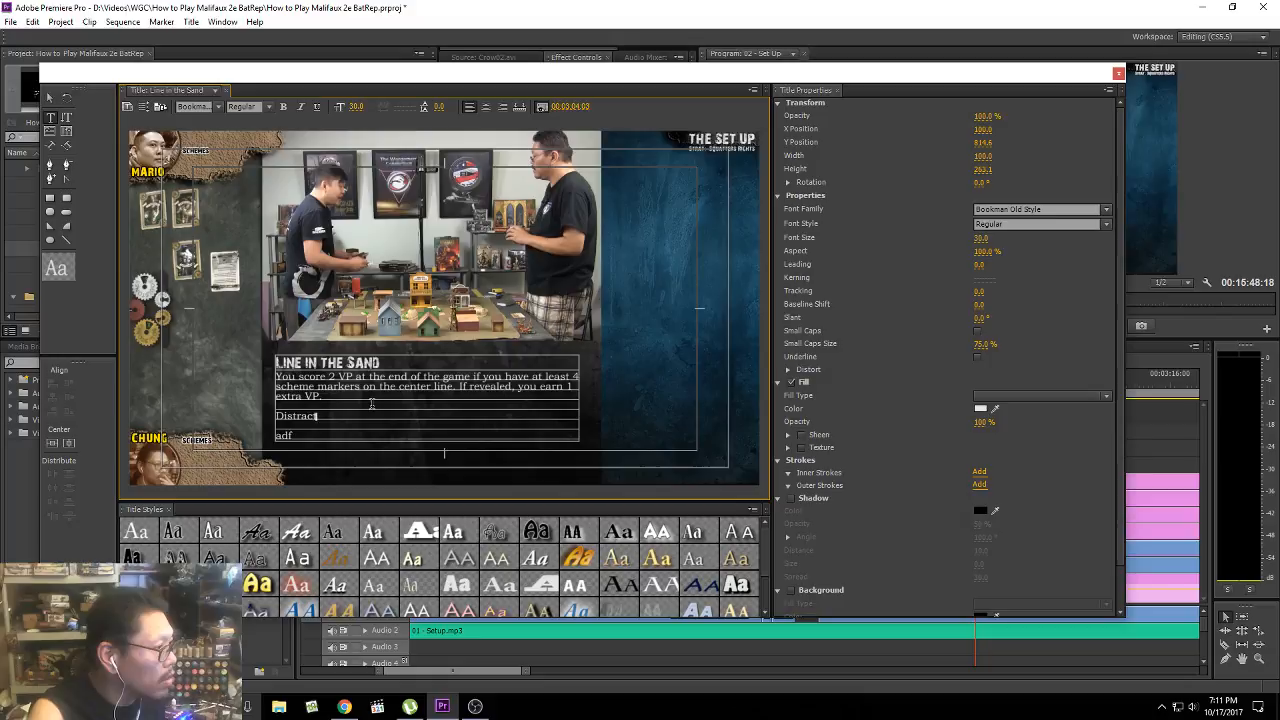
Step: Format the "Distract" line as a heading in the 28 Days Later font at size 50
key("Home")
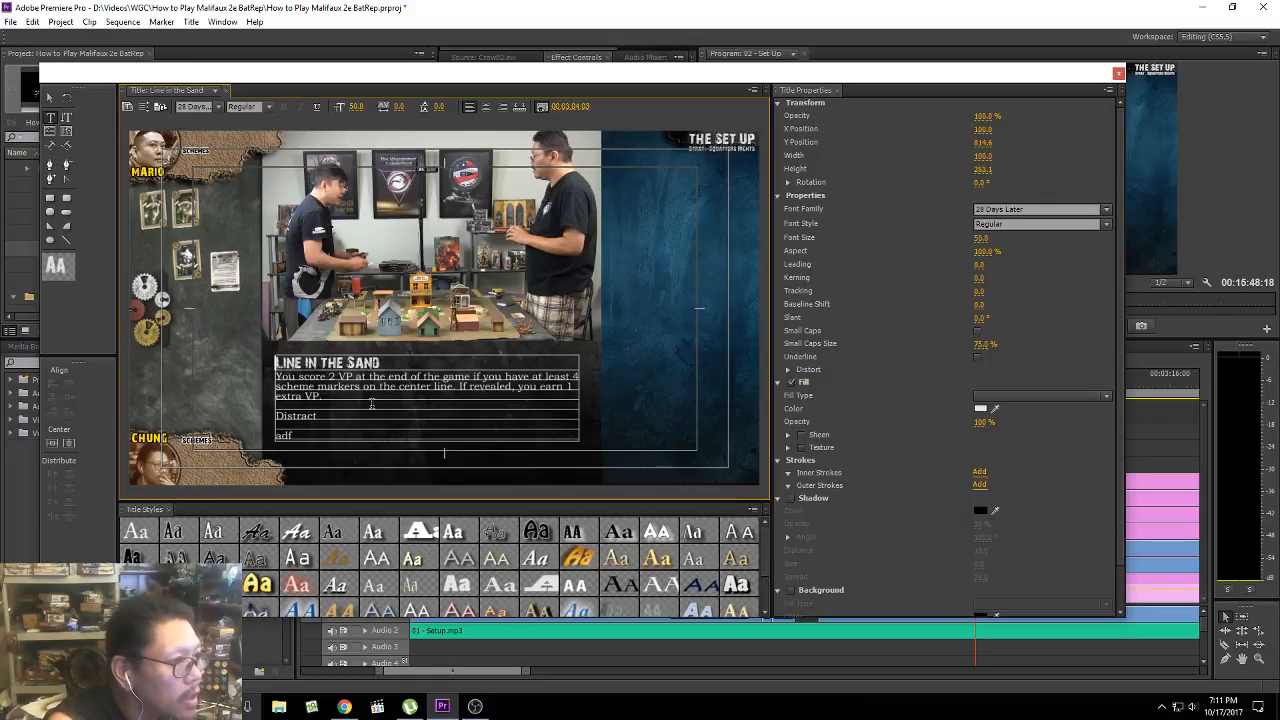
key("Down")
key("Down")
key("Down")
key("Down")
key("shift+End")
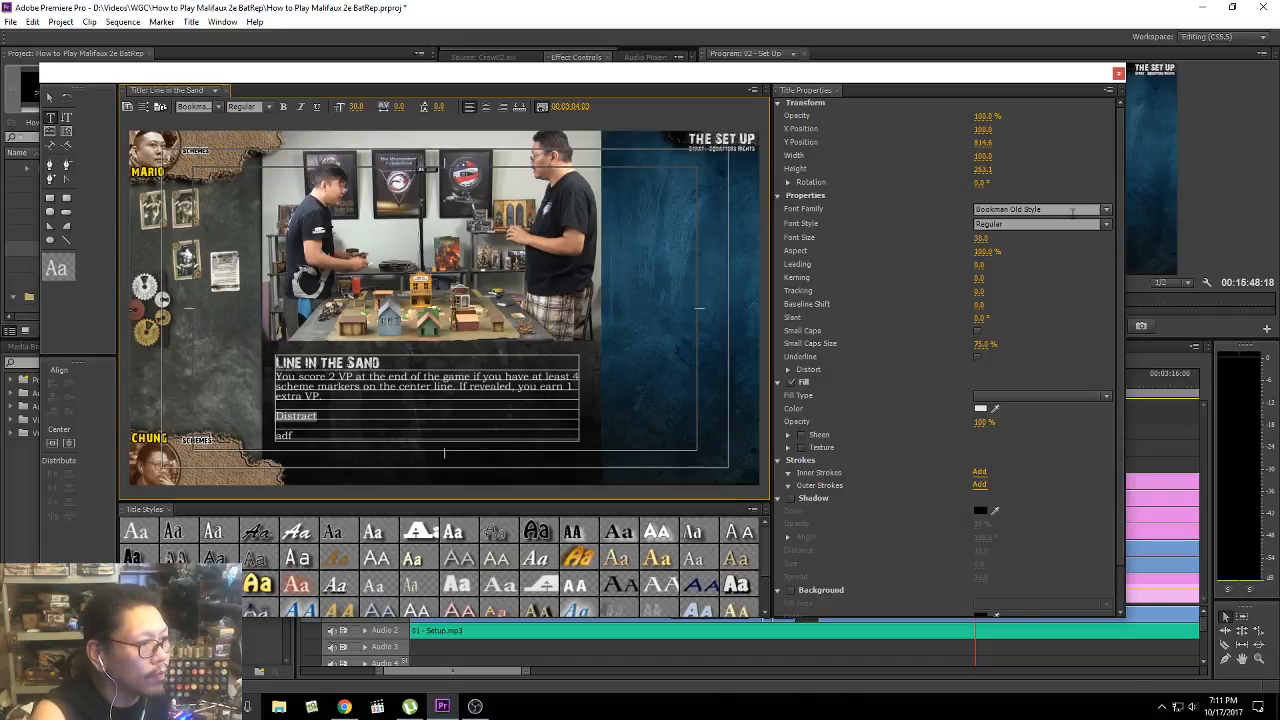
left_click(1074, 211)
type("28 Days Later")
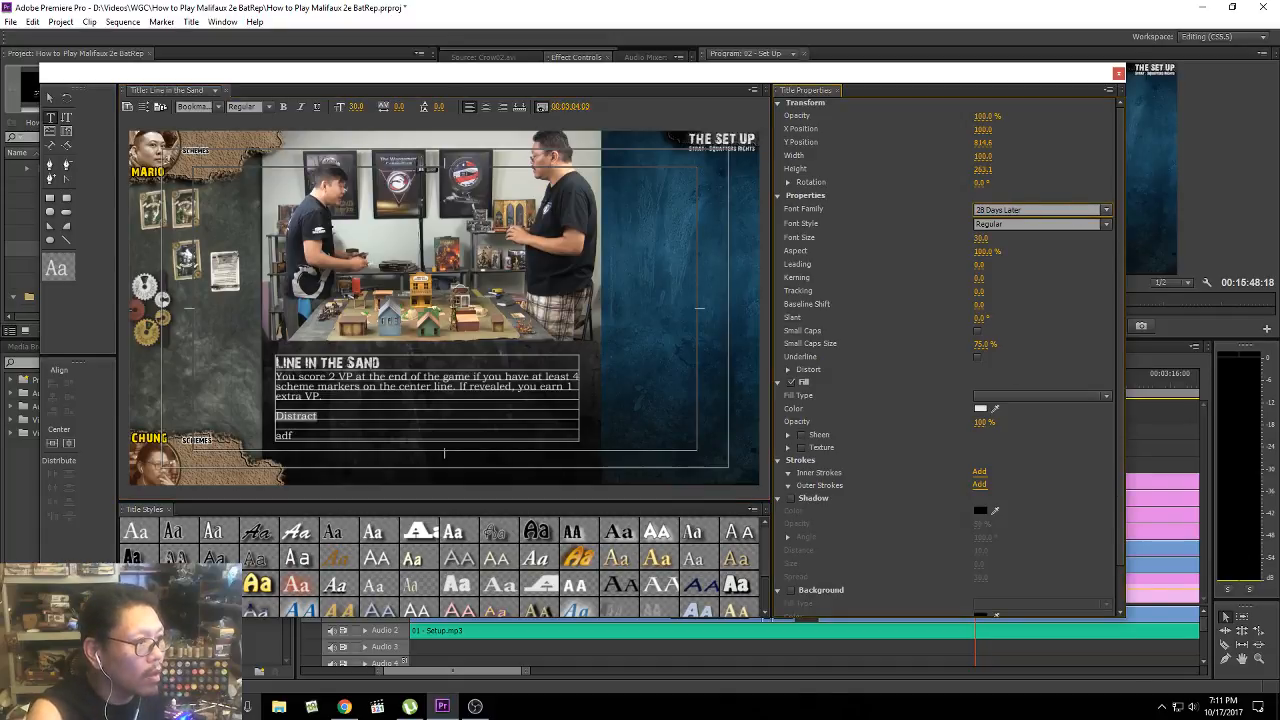
key("Return")
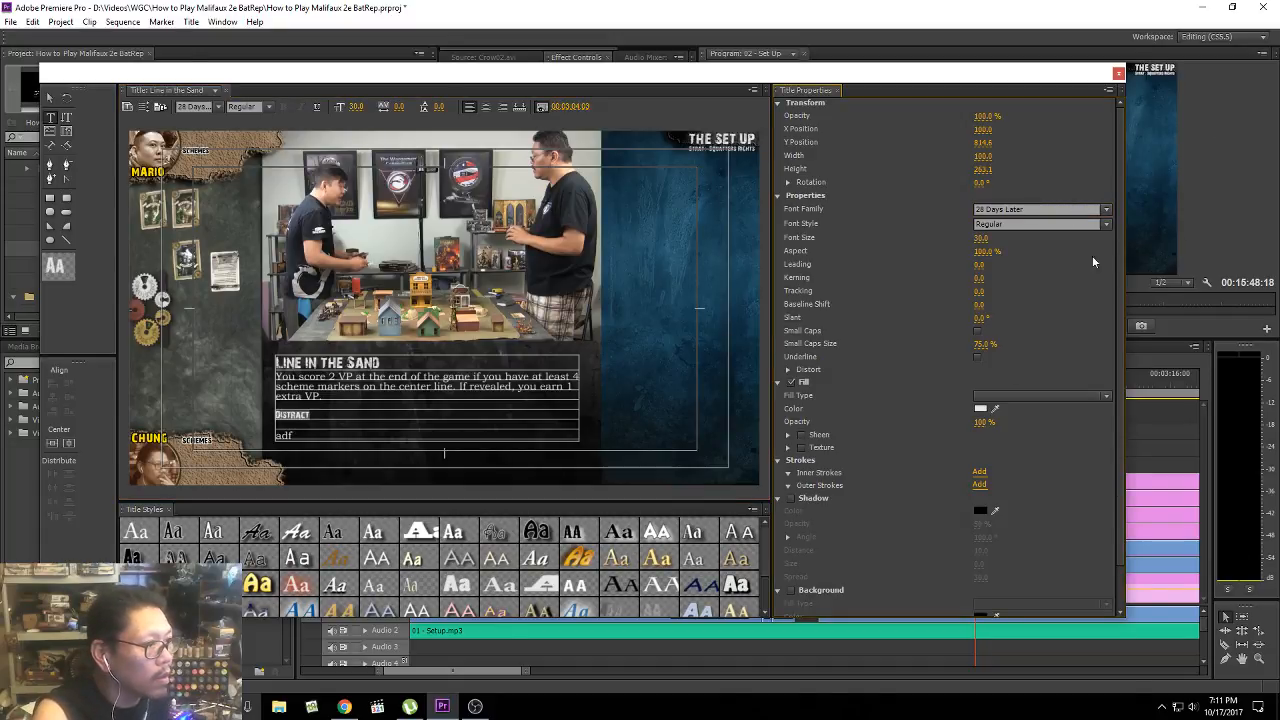
left_click(986, 238)
type("50")
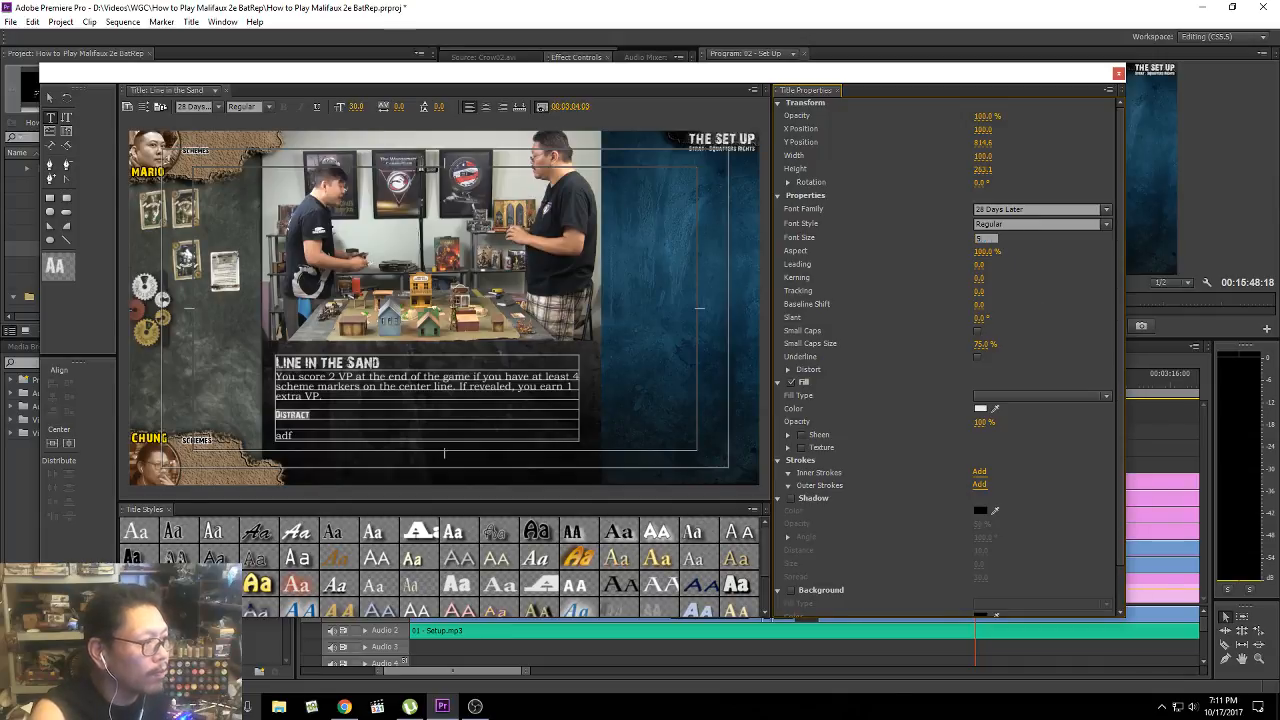
key("Return")
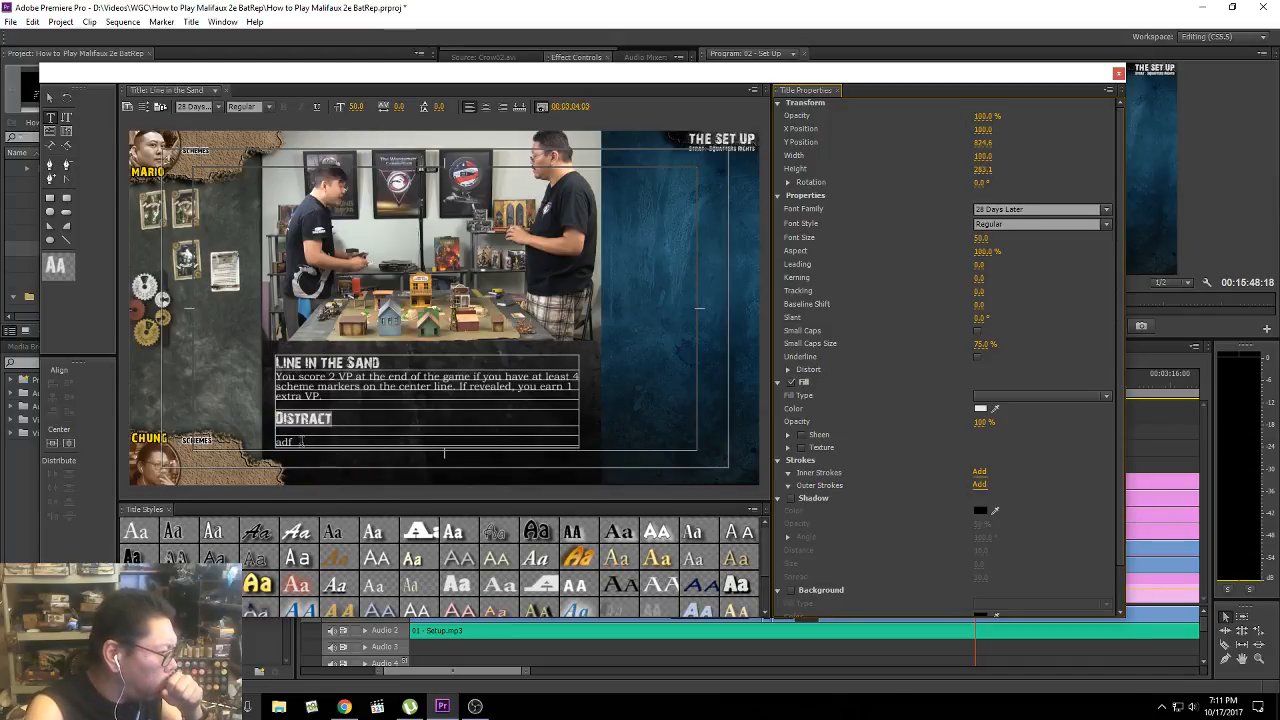
Step: Delete the placeholder text "adf" below the Distract heading
left_click(307, 444)
key("BackSpace")
key("BackSpace")
key("BackSpace")
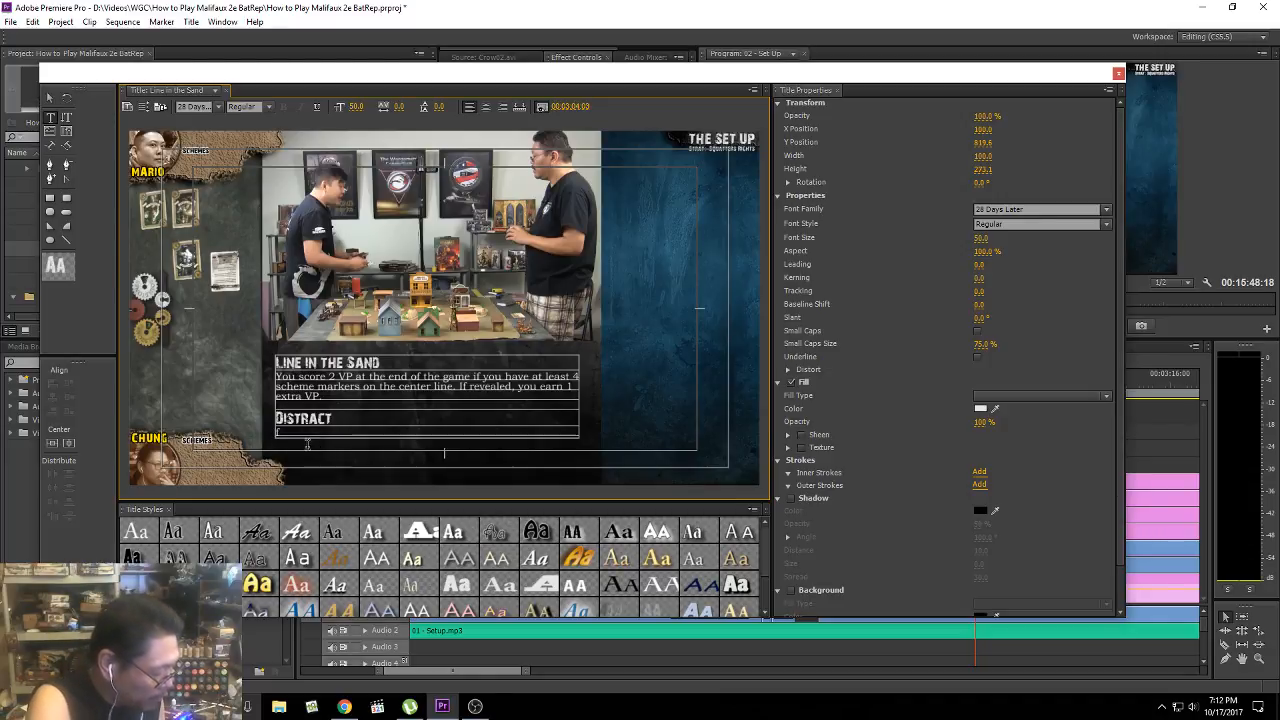
type("EARN")
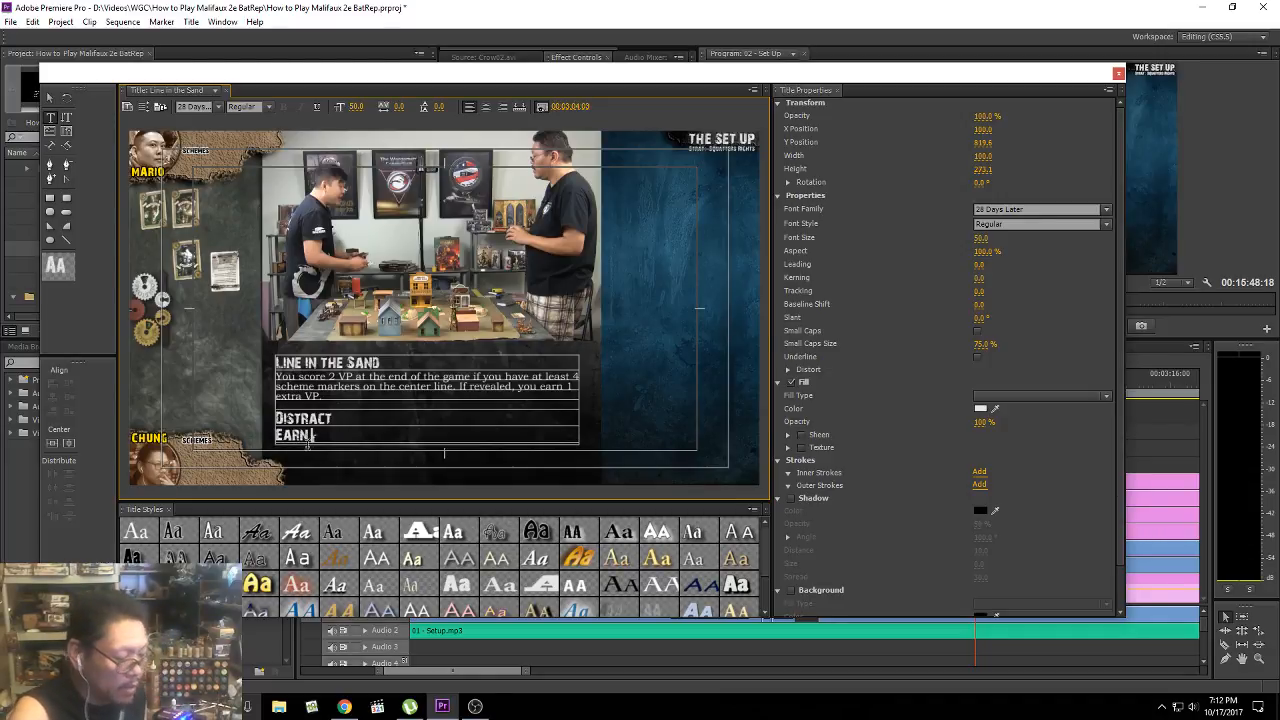
key("BackSpace")
key("BackSpace")
key("BackSpace")
key("BackSpace")
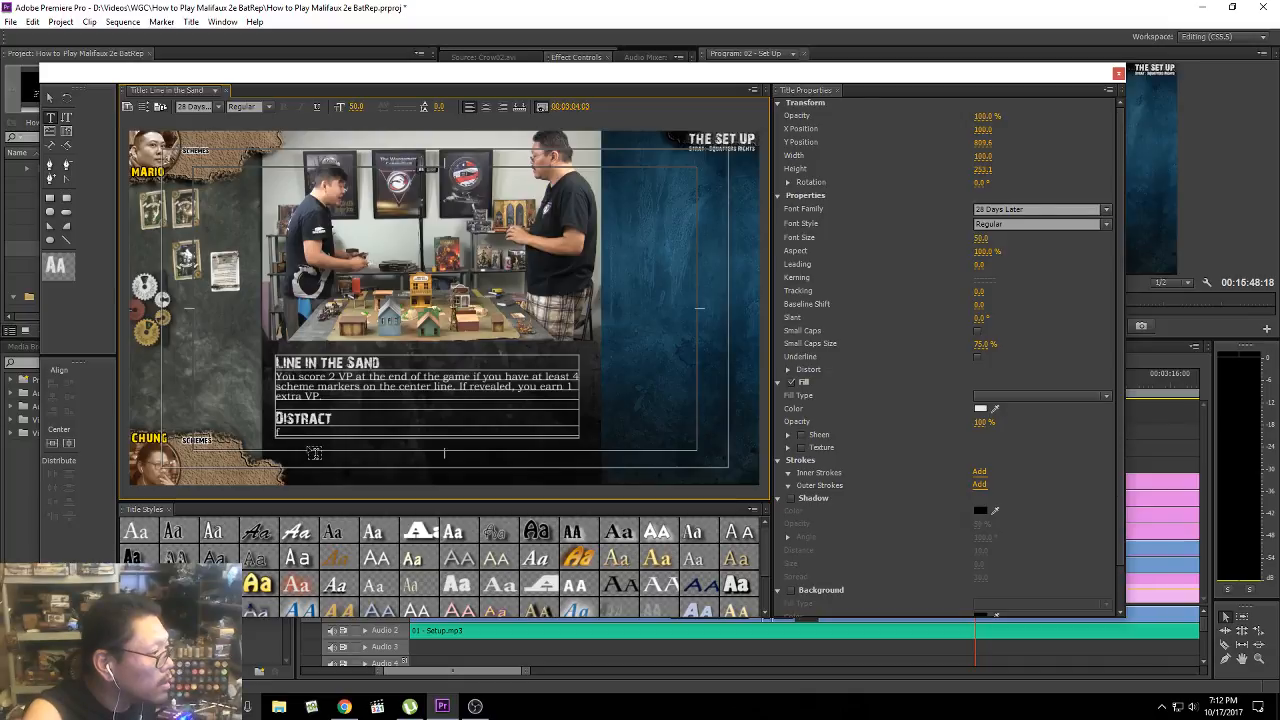
Step: Enter the description "Earn 1 VP at the end of every turn if two or more models are distracted." below the Distract heading
type("E")
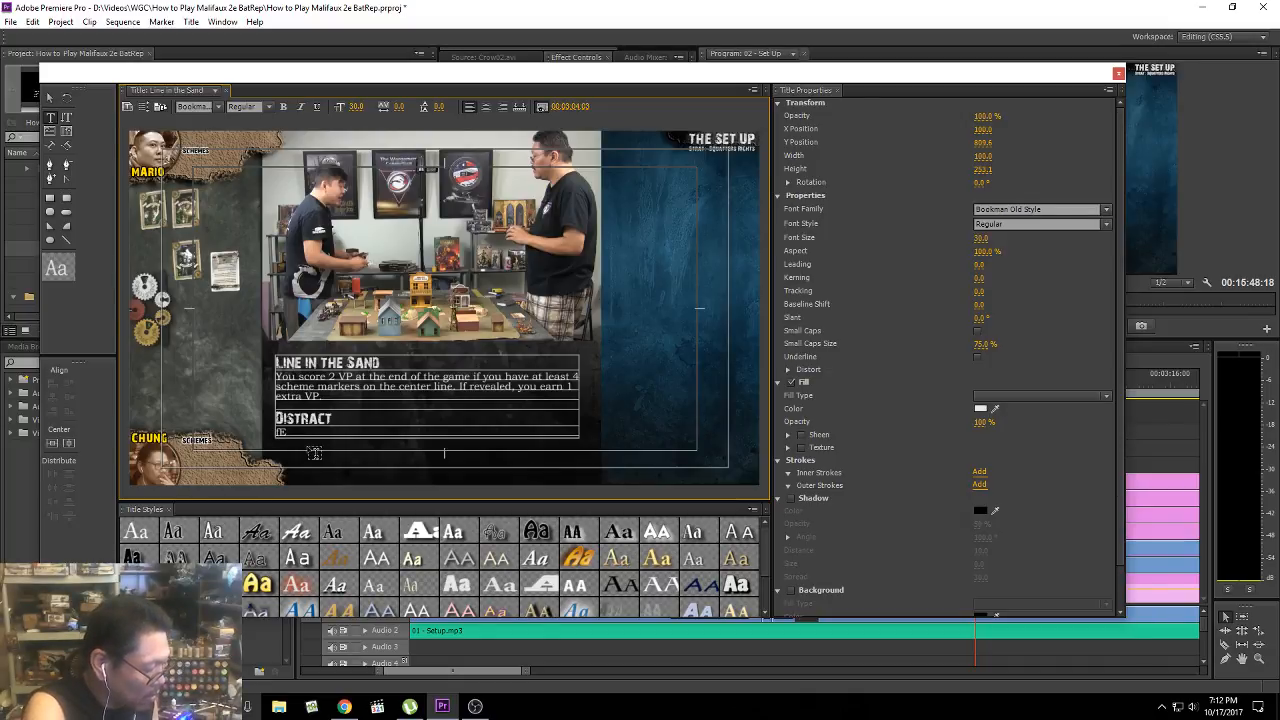
type("arn")
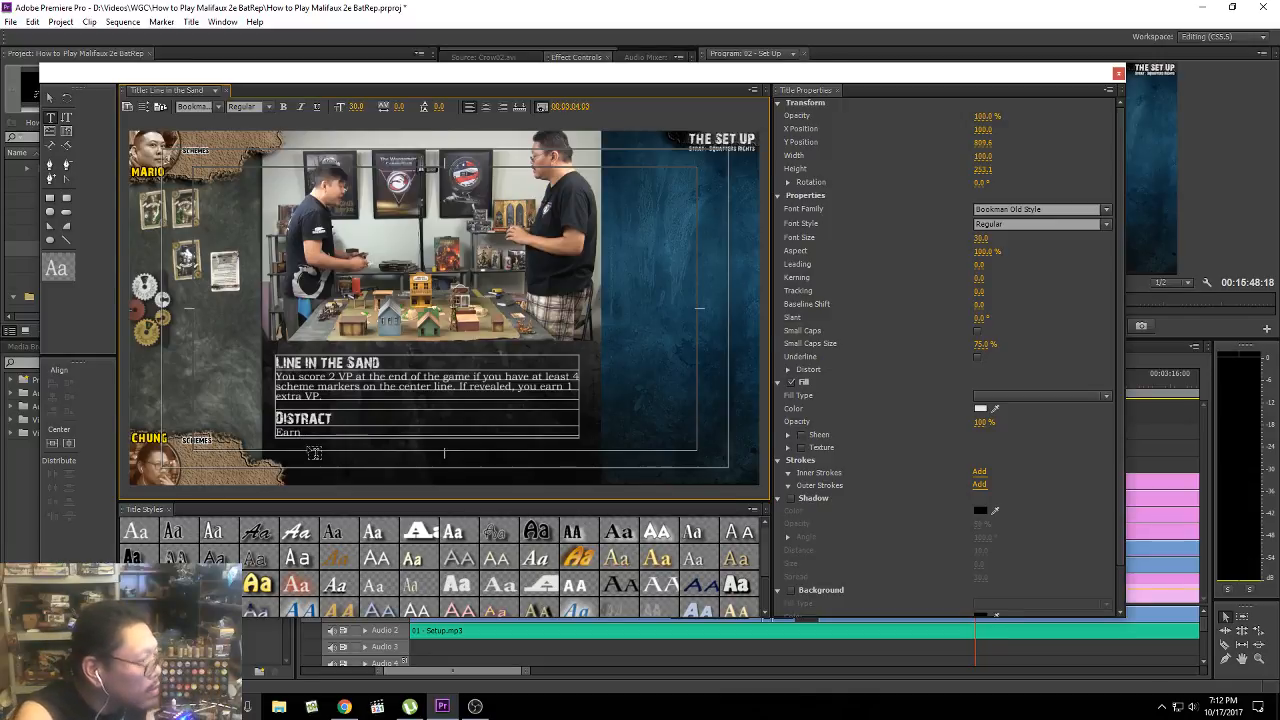
type("VP")
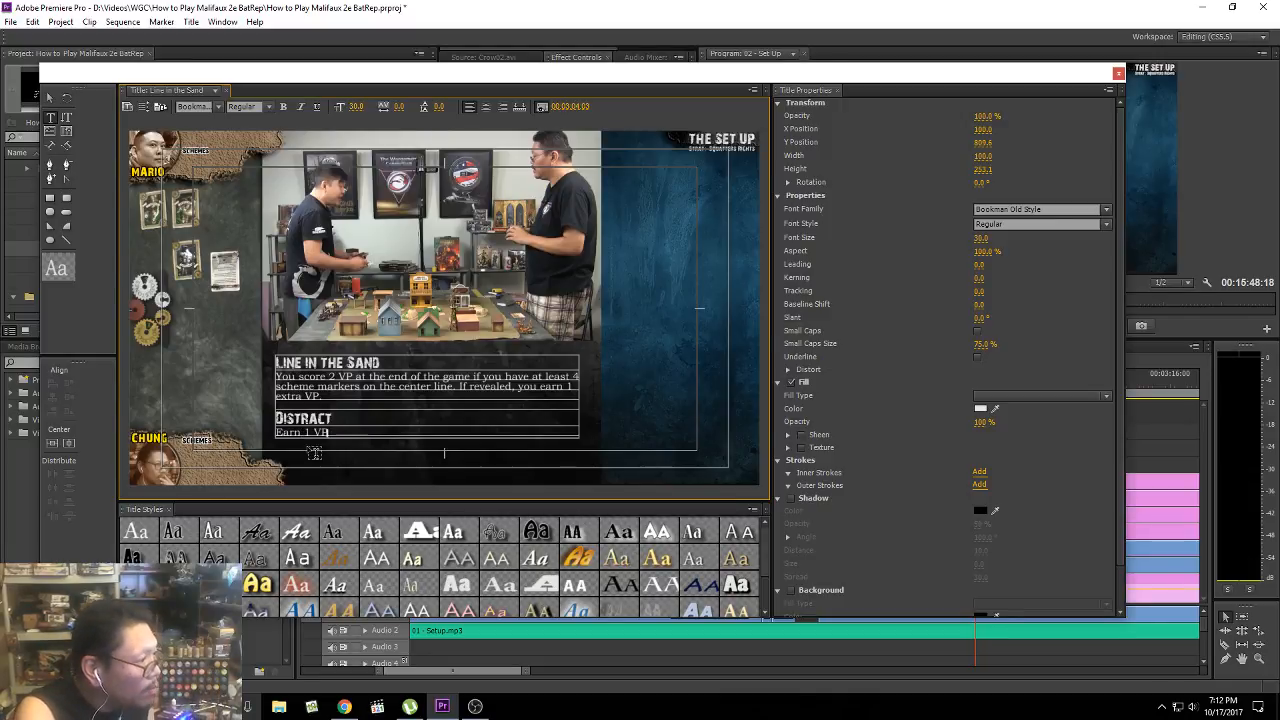
type(" at the end")
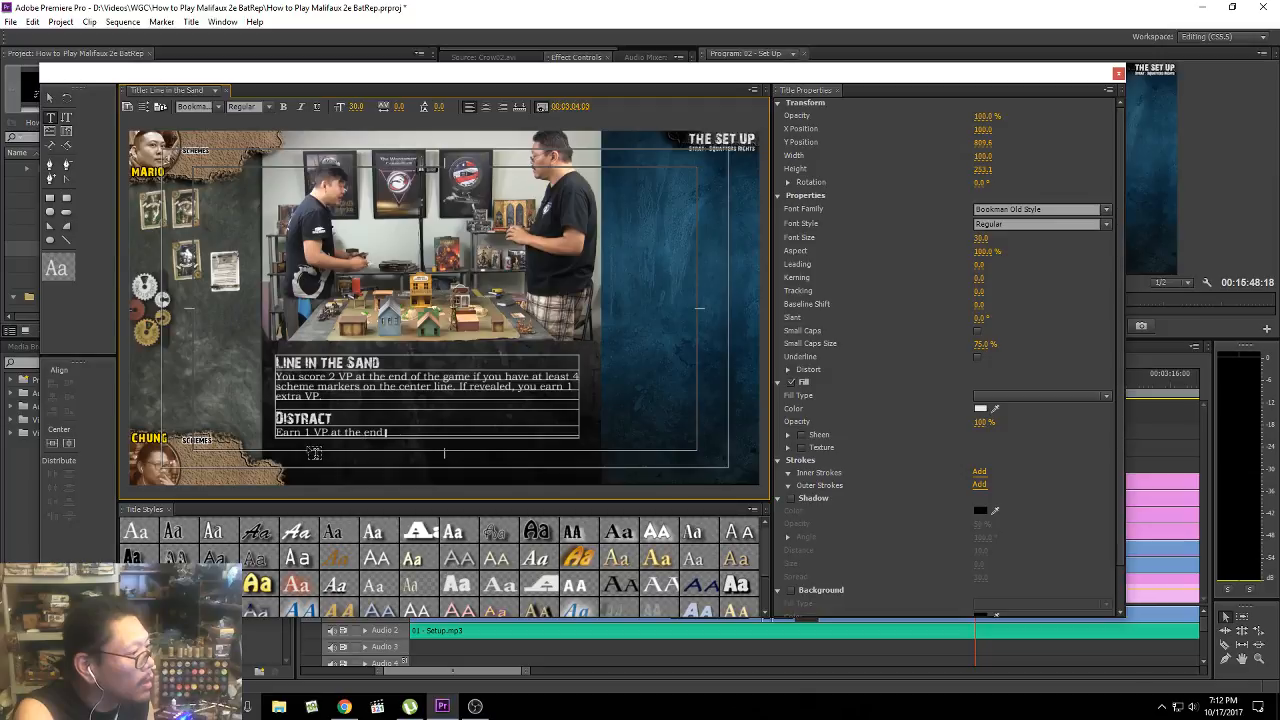
type(" of every t")
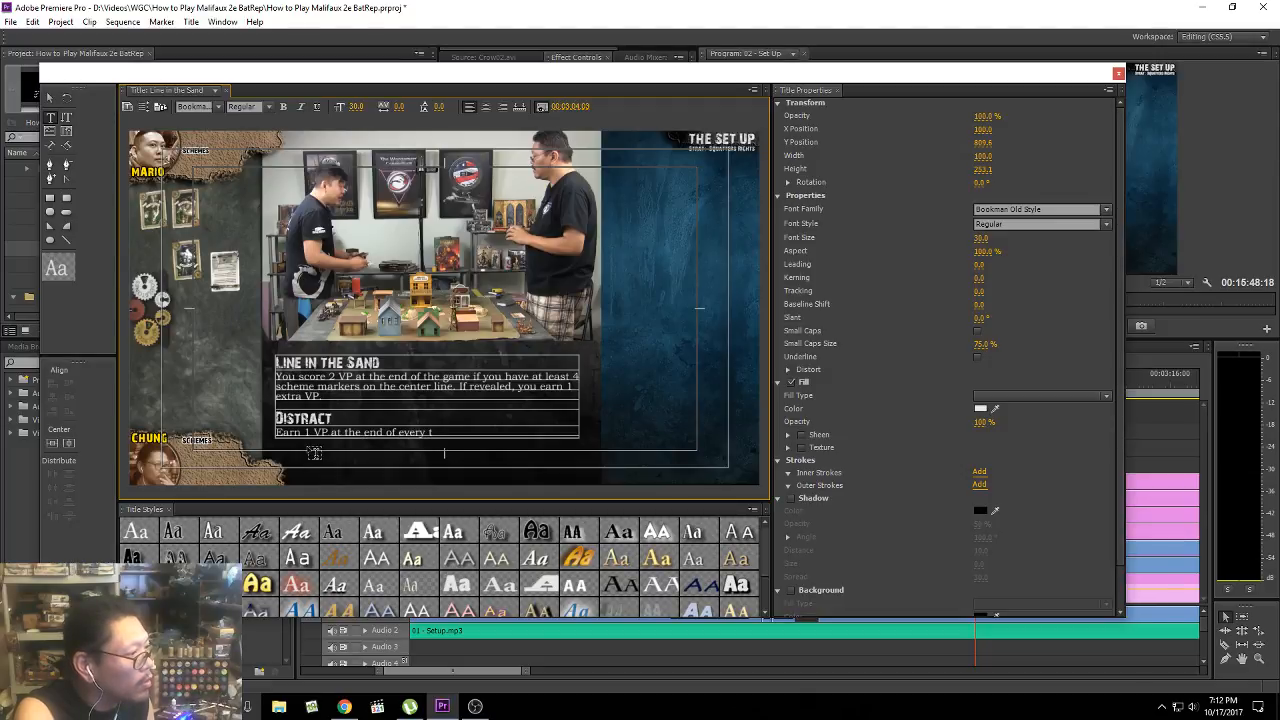
type("urn if")
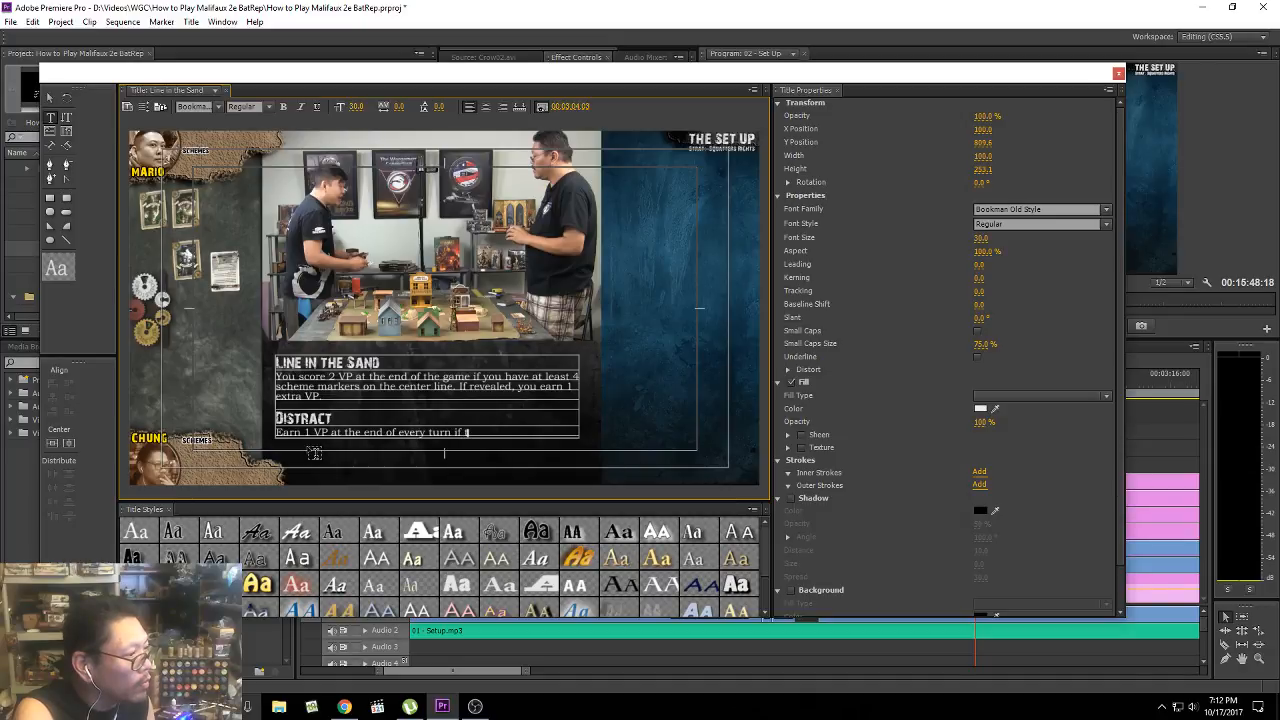
type(" two m")
key("BackSpace")
key("BackSpace")
type("or")
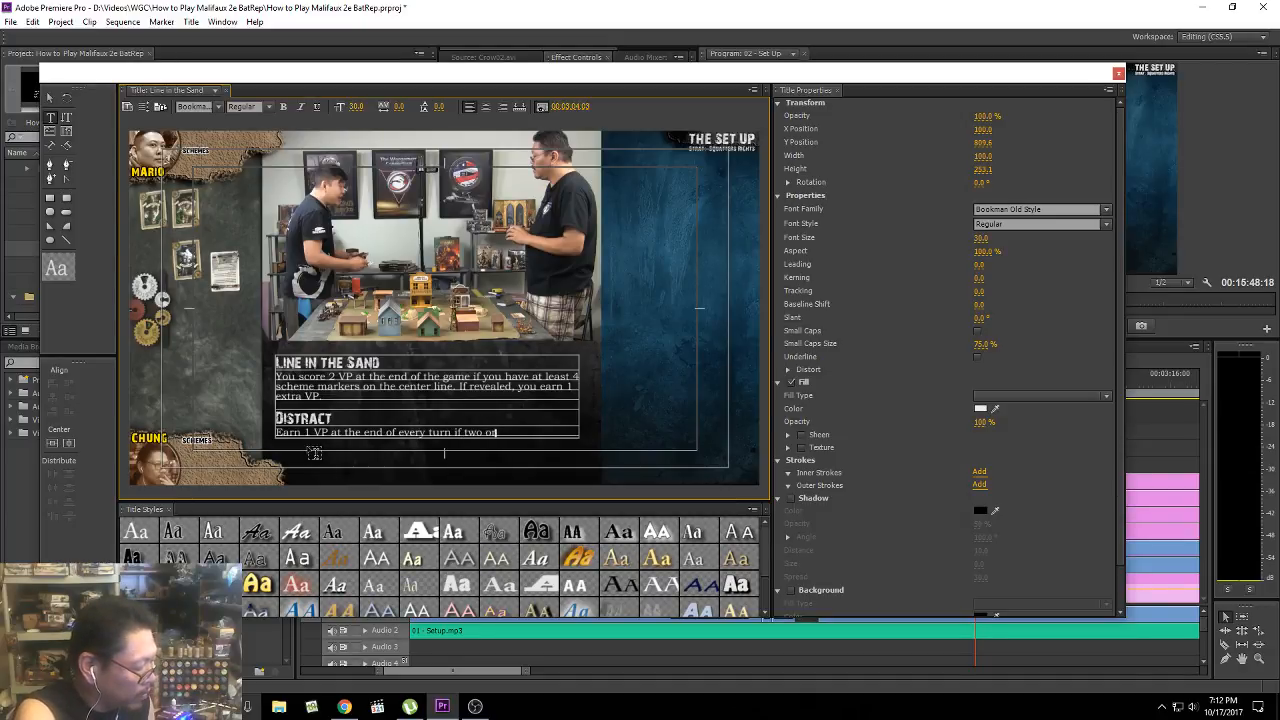
type(" more models")
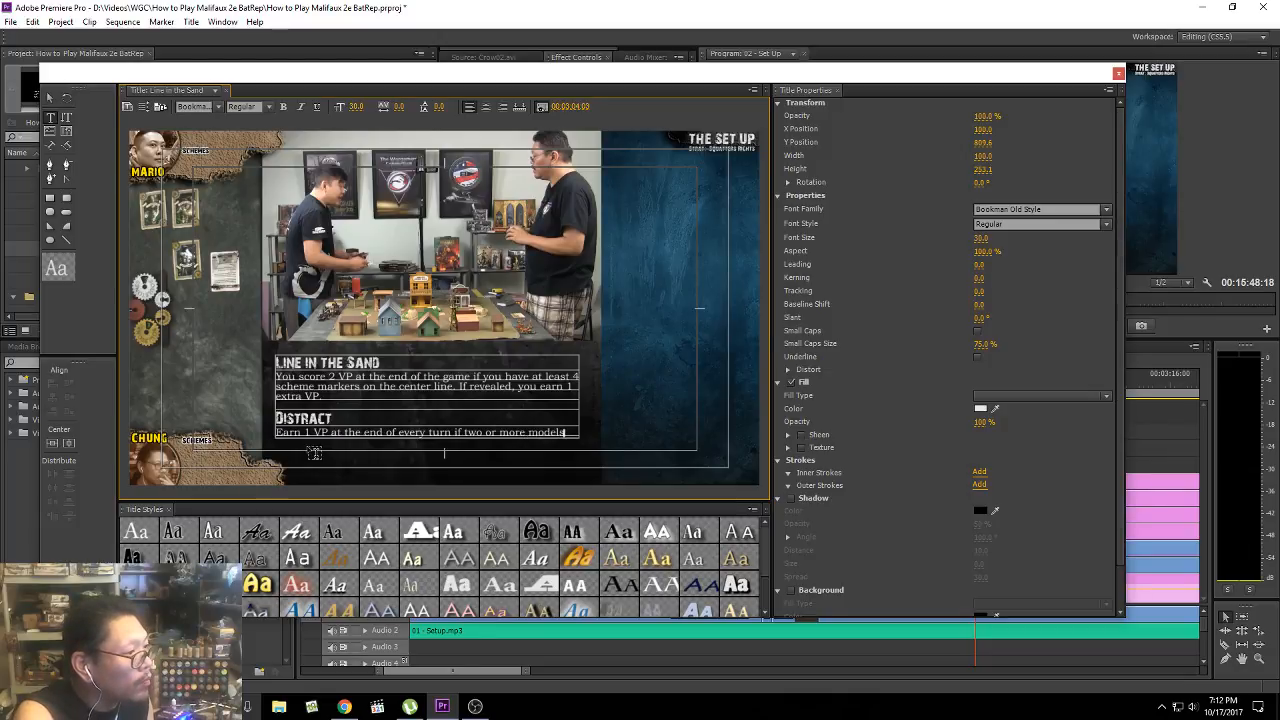
type(" are dis")
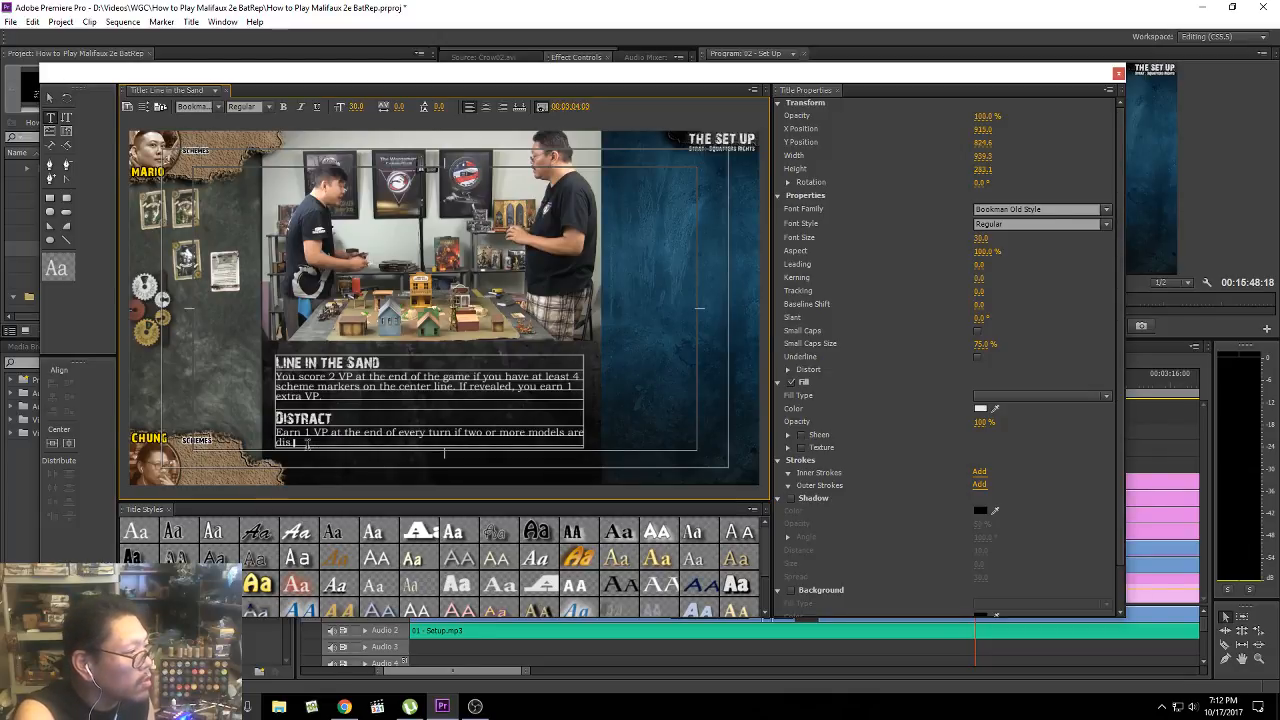
type("tracted.")
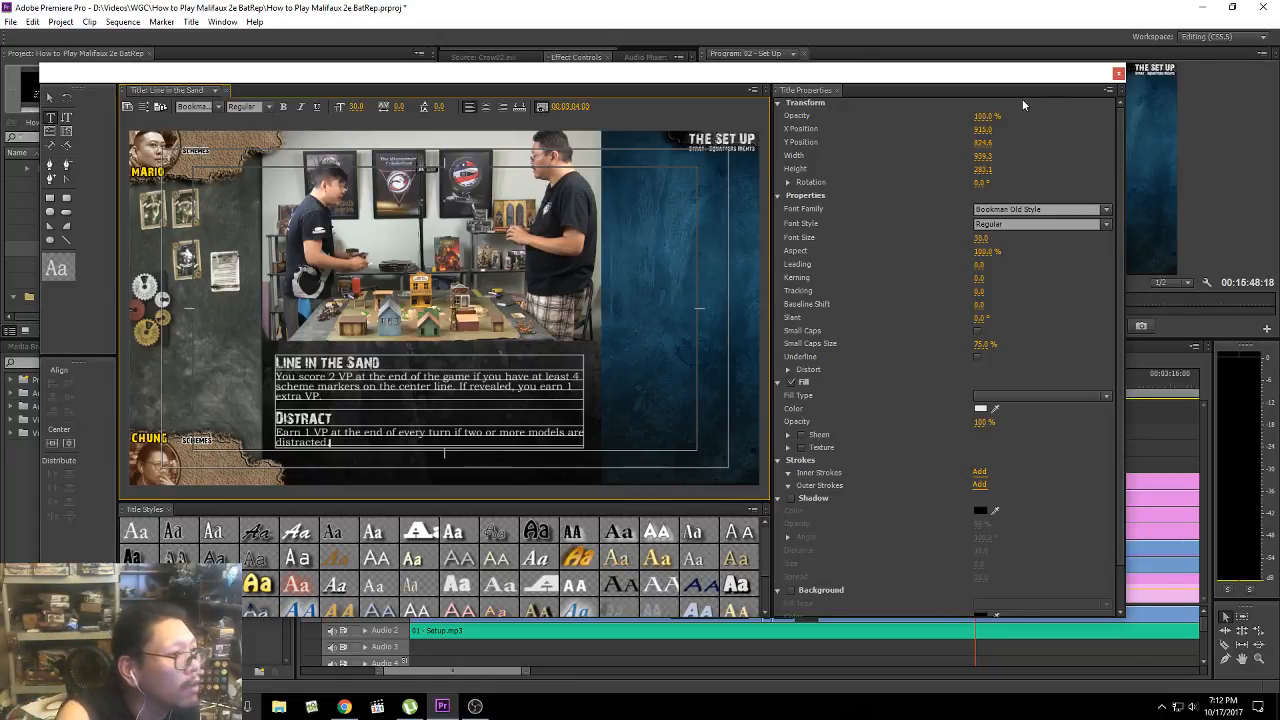
Step: Close the Line in the Sand title and save the project
left_click(1118, 74)
left_click(10, 21)
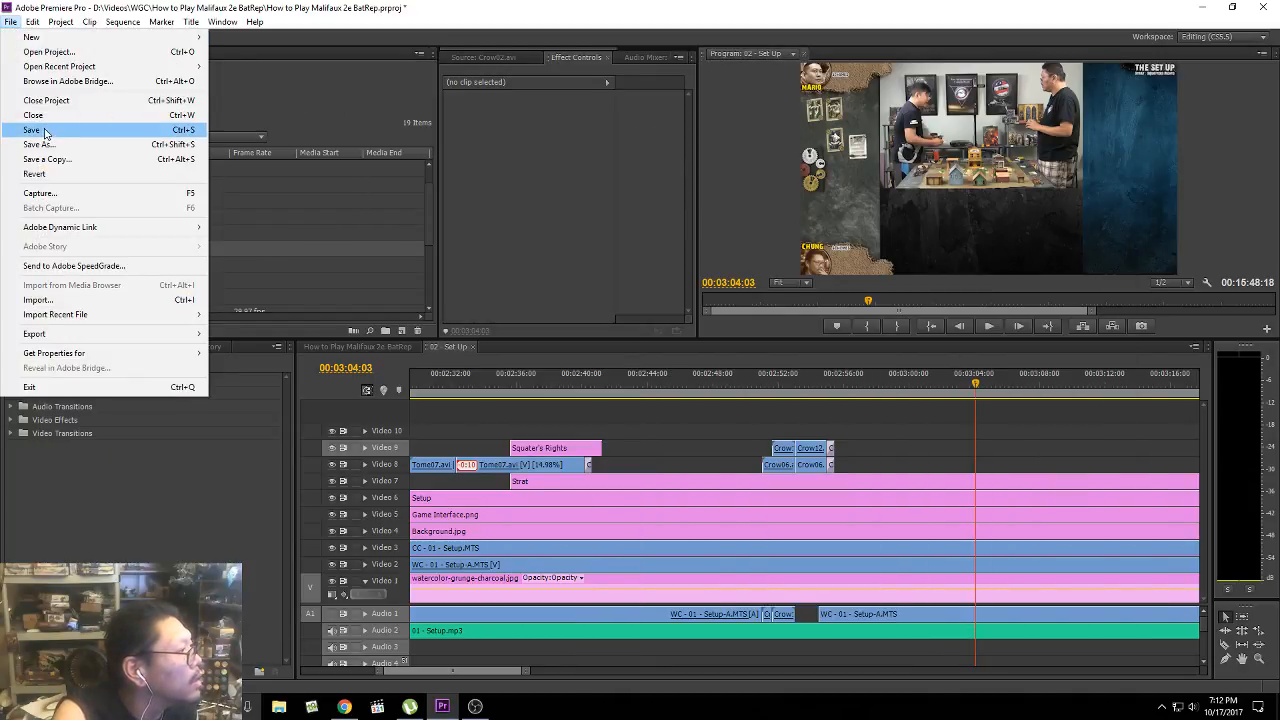
left_click(43, 130)
Step: Rename the Line in the Sand title in the project as "Schemes 1"
left_click(80, 247)
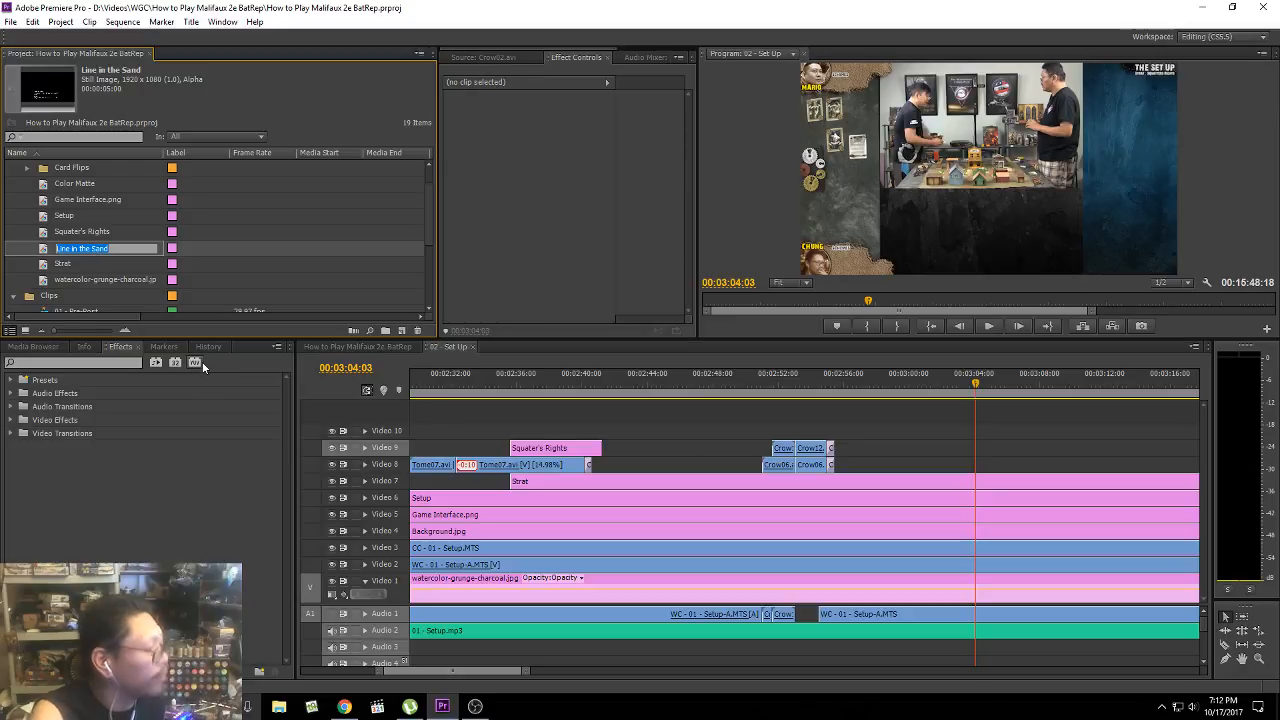
type("Schemes")
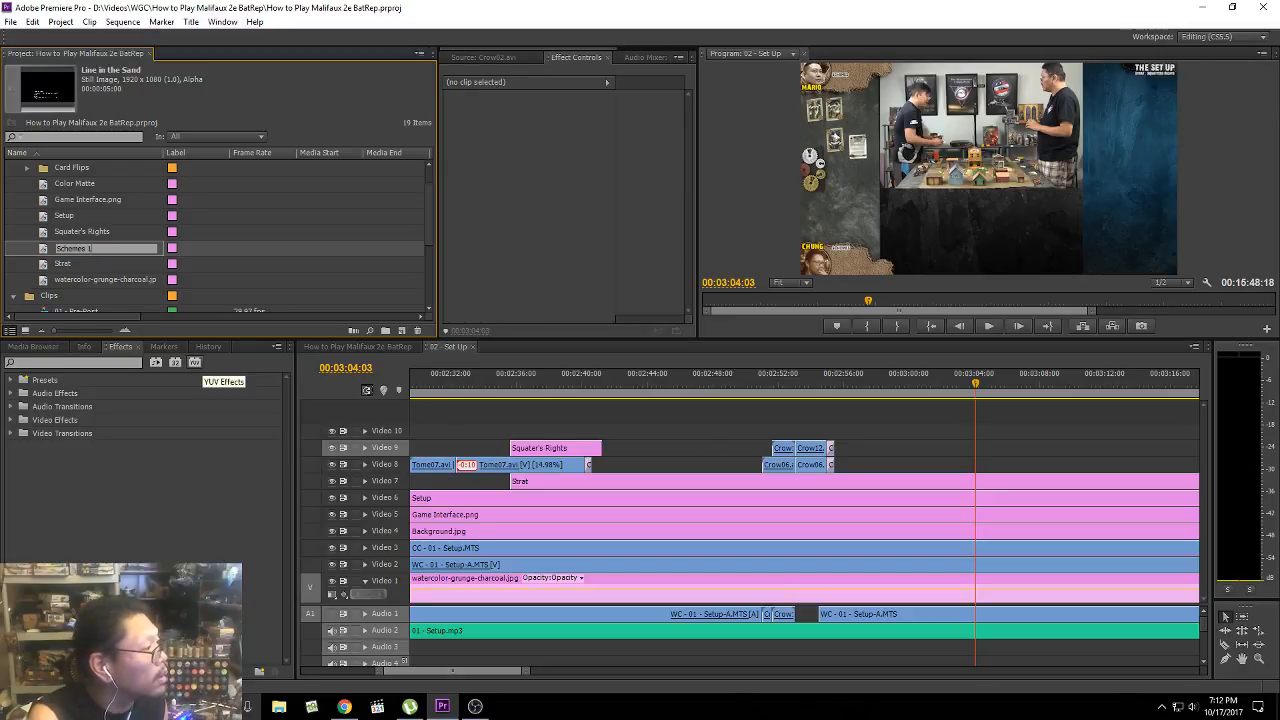
key("Tab")
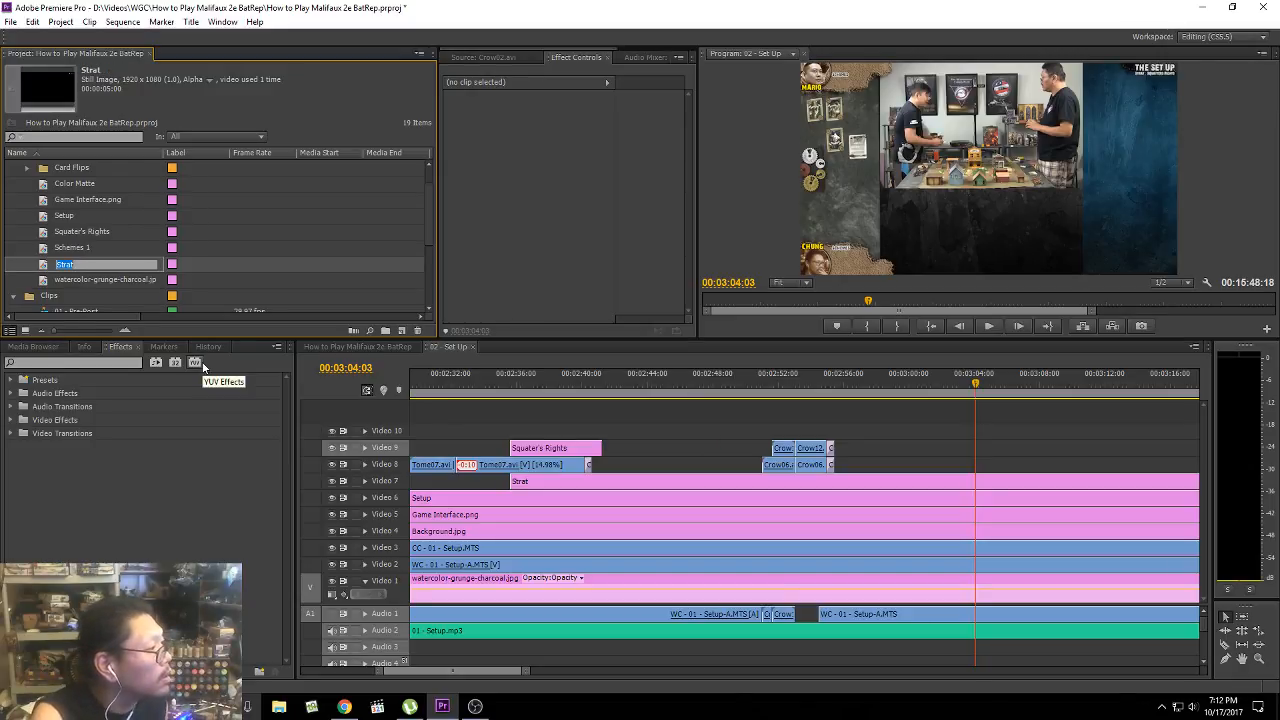
left_click(41, 254)
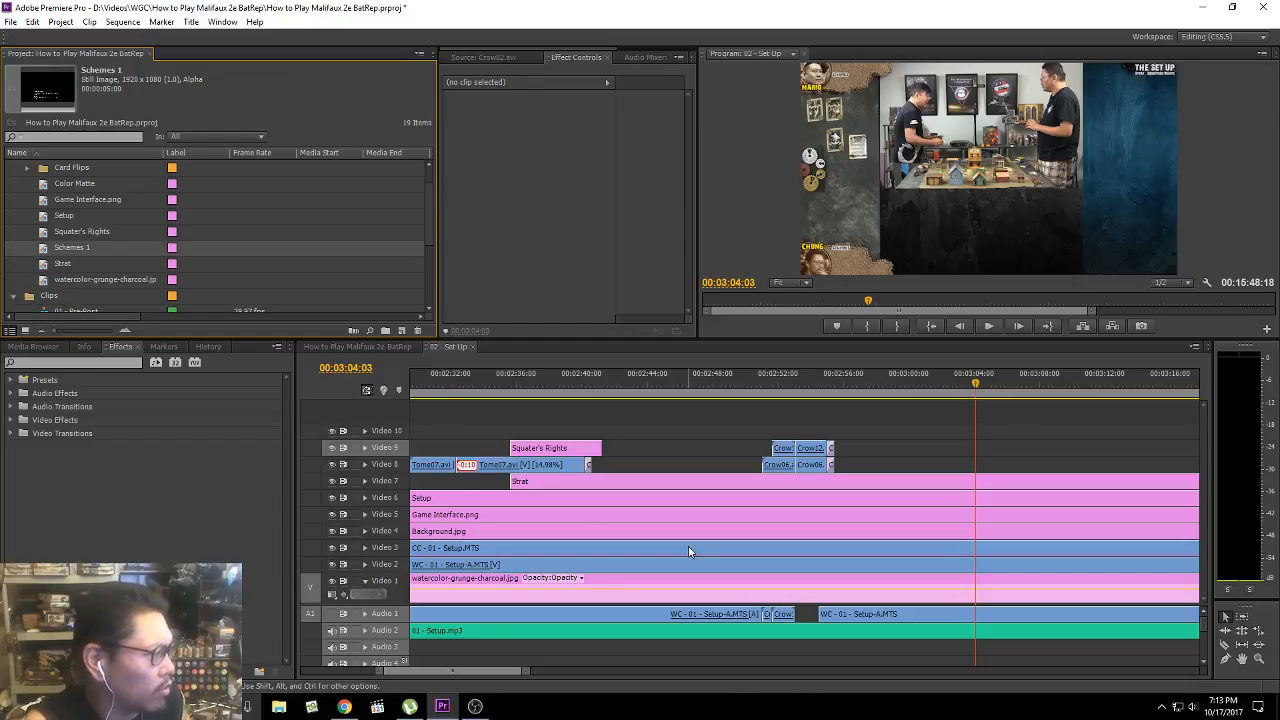
Step: Play the sequence from 00:02:59:24 to find the title's cue and place Schemes 1 on Video 8 at 00:03:03:08
left_click(908, 376)
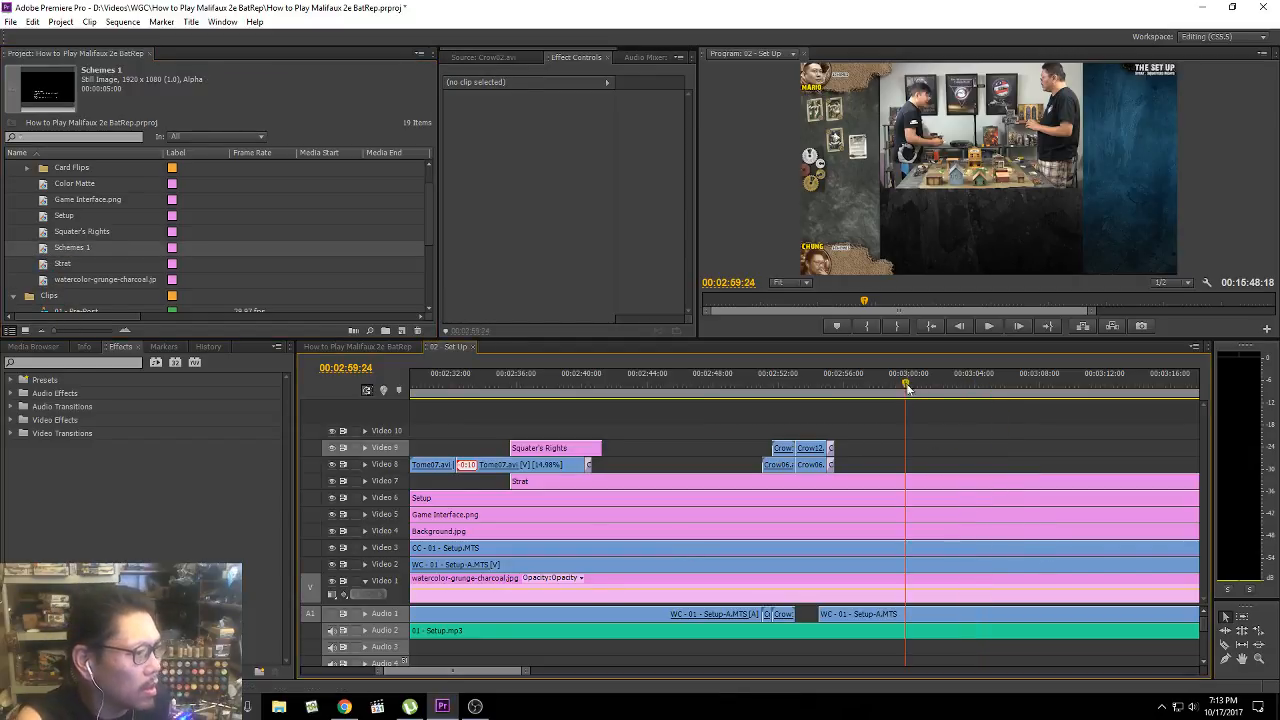
key("space")
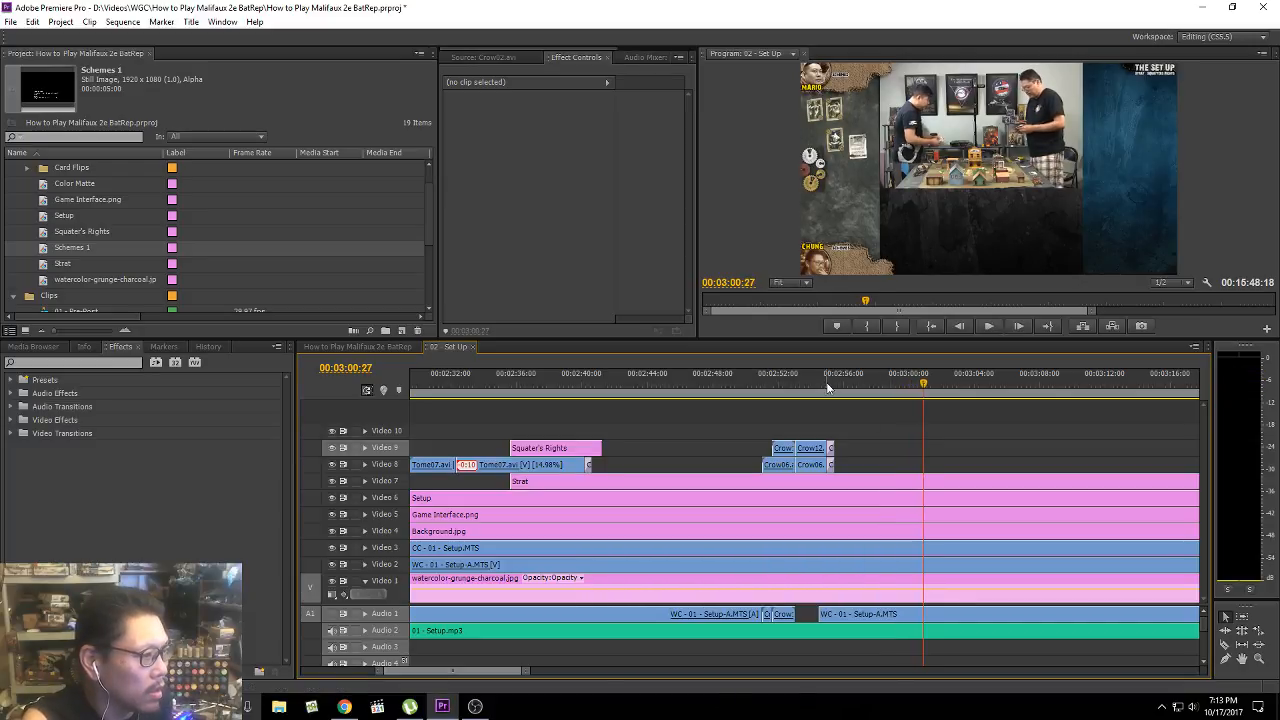
left_click(826, 380)
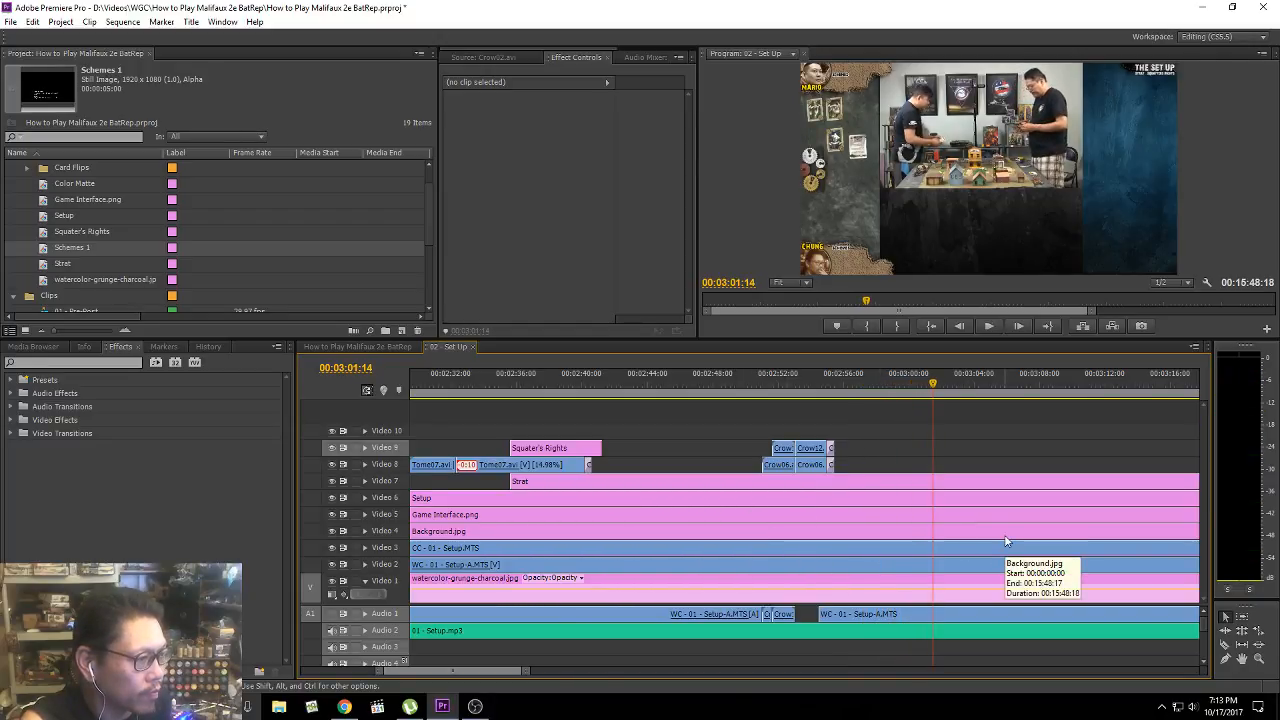
key("space")
key("space")
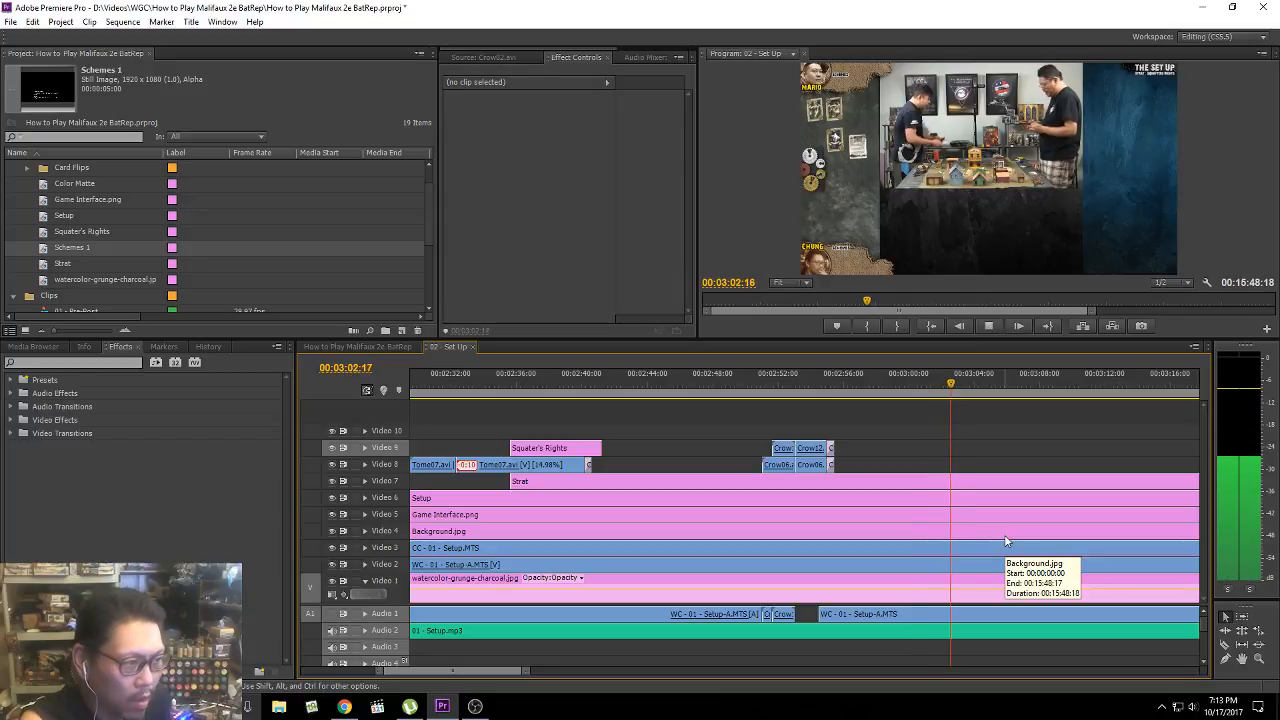
key("space")
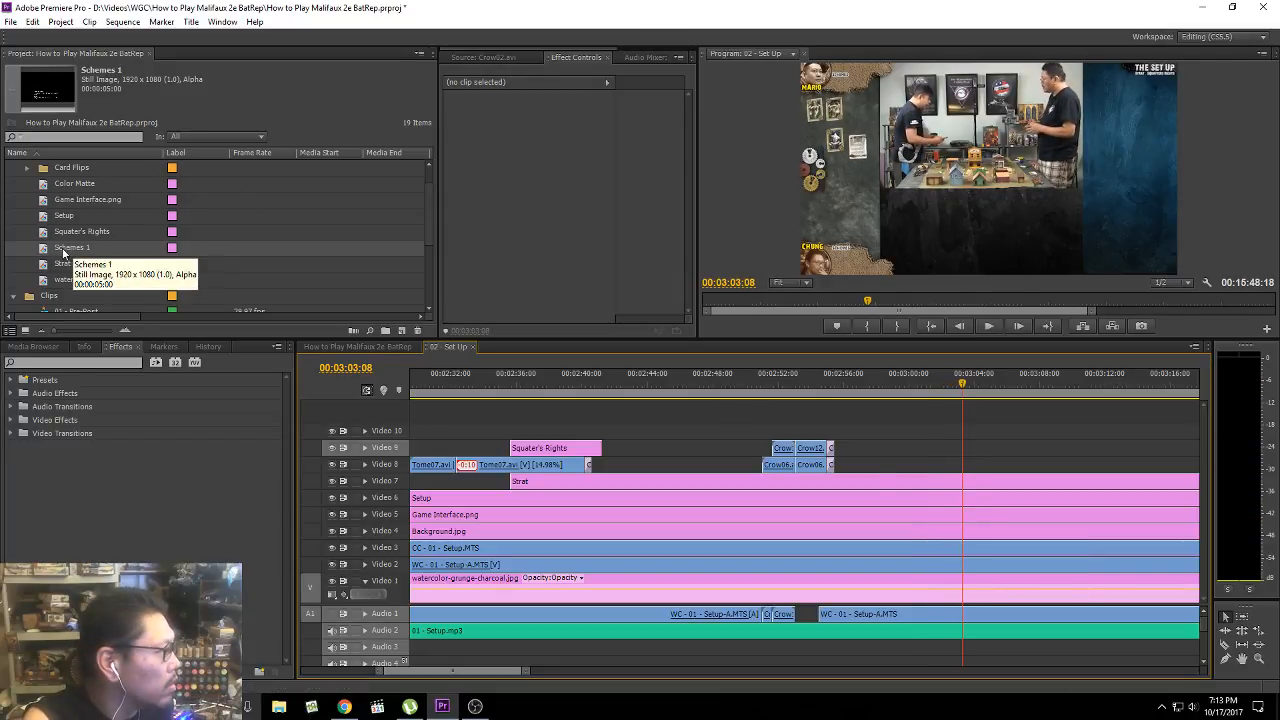
left_click_drag(64, 248, 975, 466)
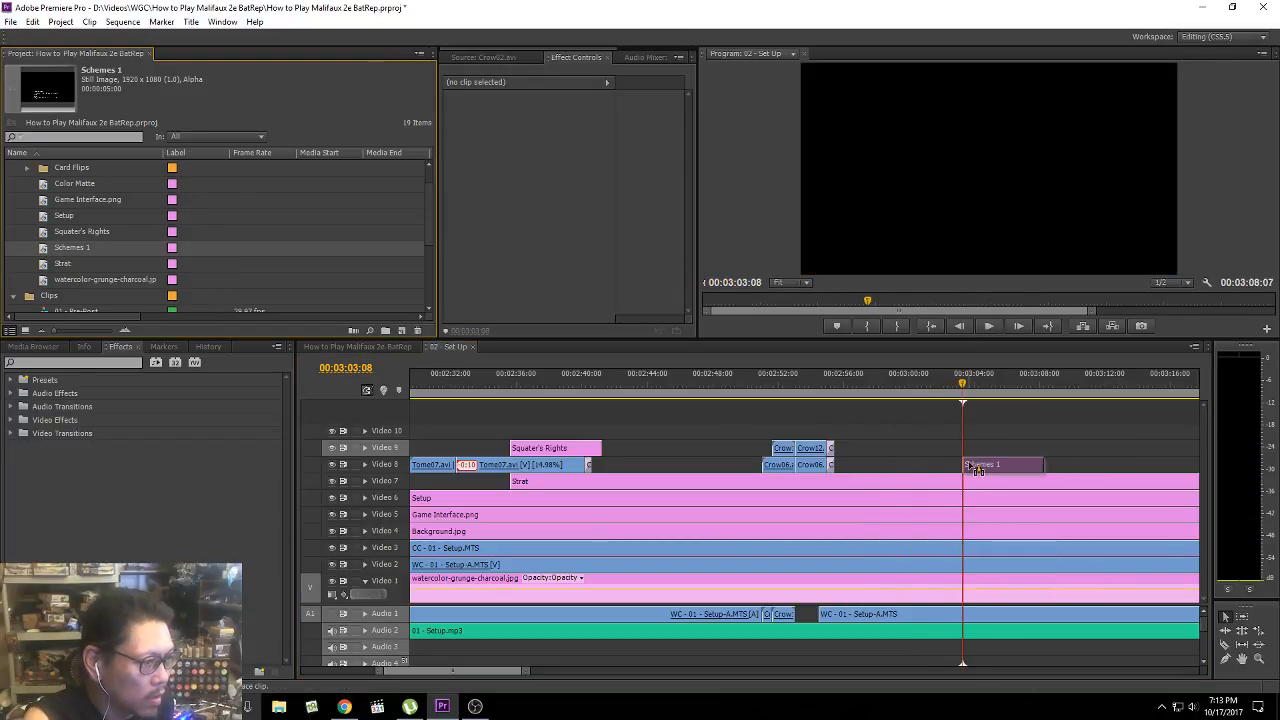
Step: Review the sequence around the Schemes 1 clip and extend the clip's end on Video 8 to about 00:03:15
key("space")
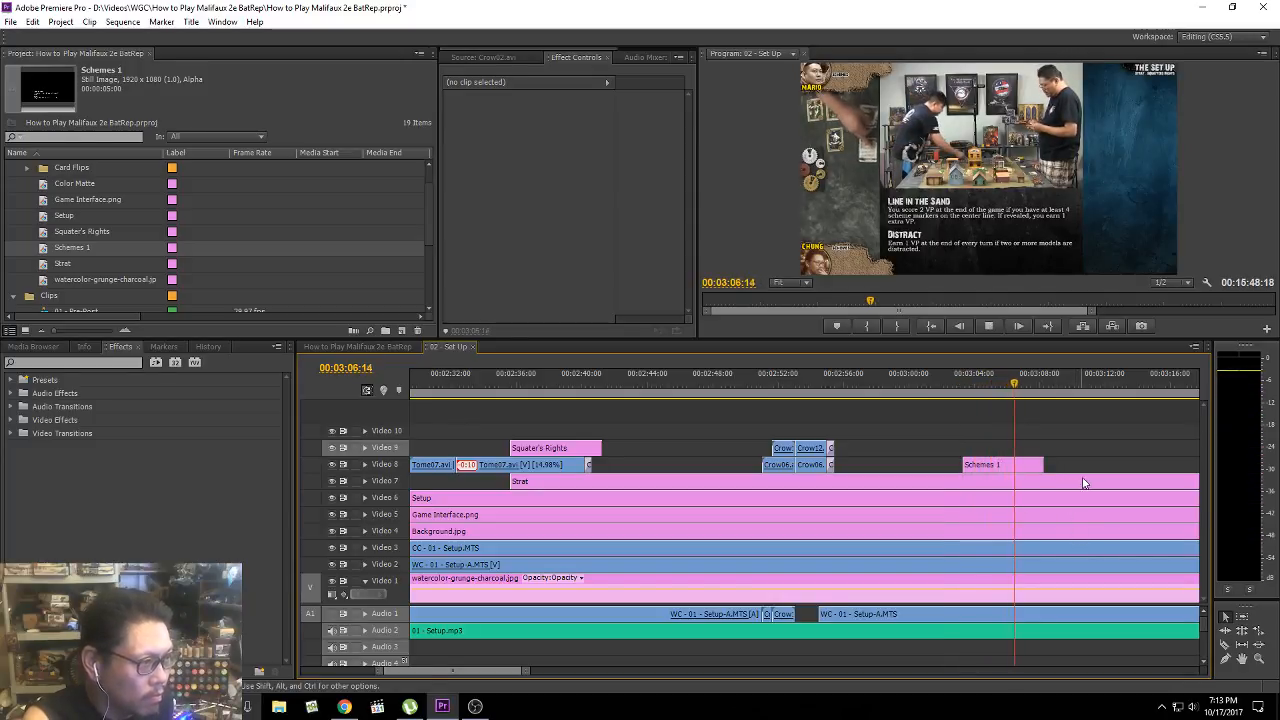
key("minus")
key("minus")
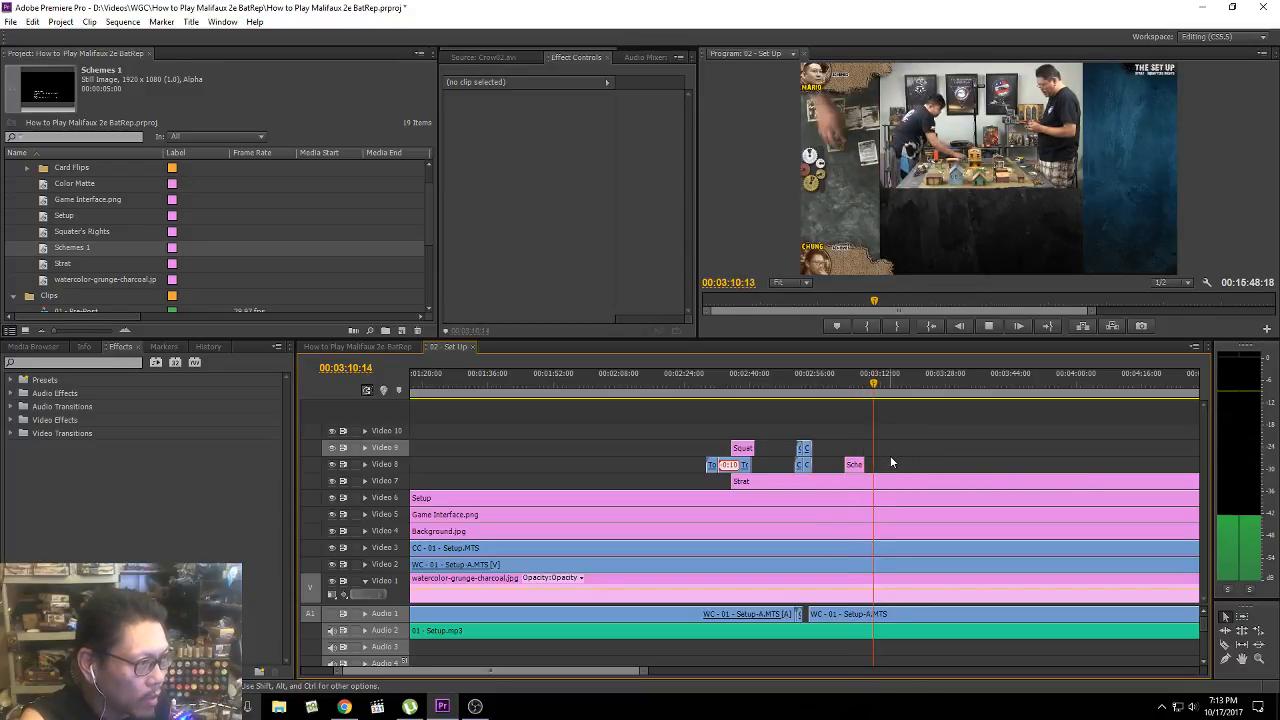
key("space")
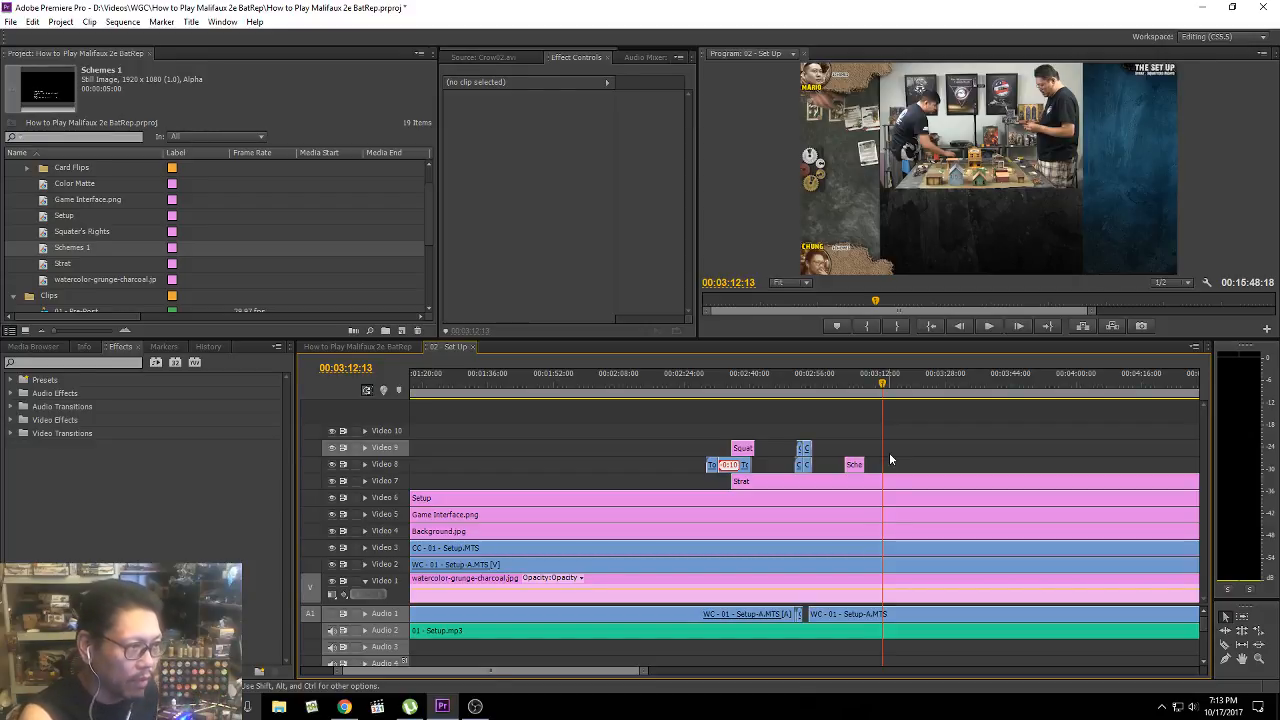
left_click(862, 302)
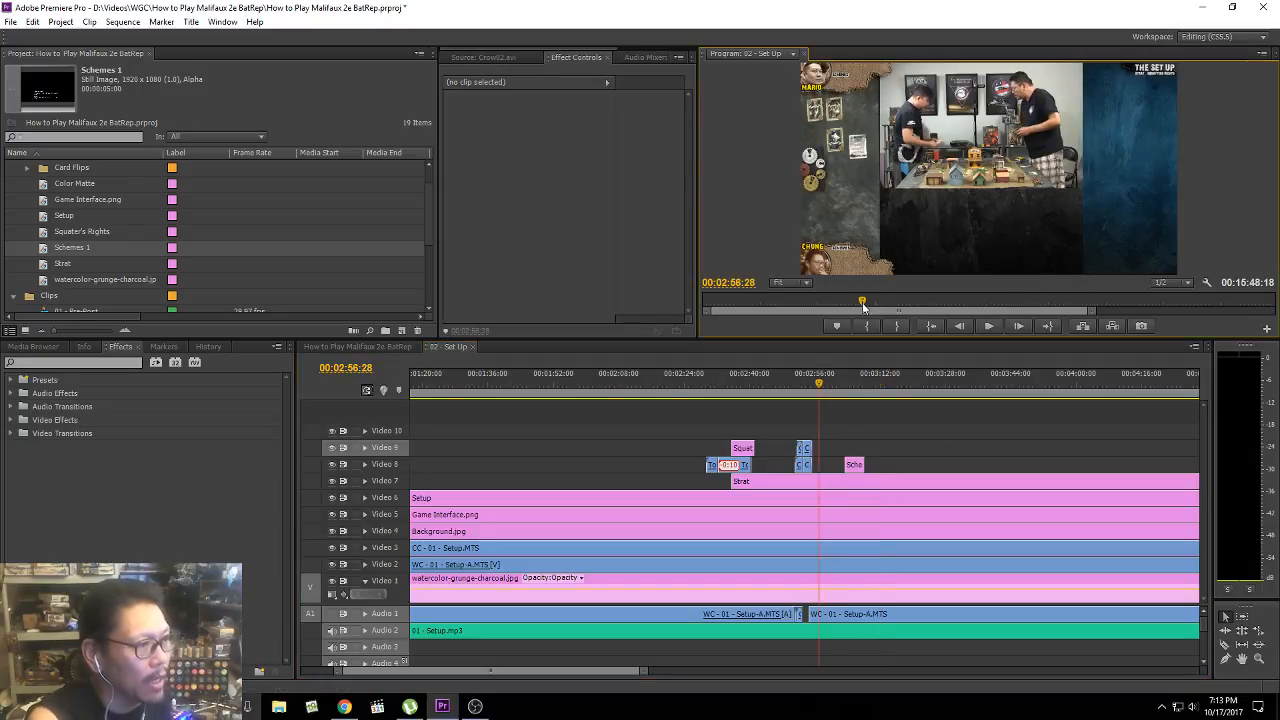
key("space")
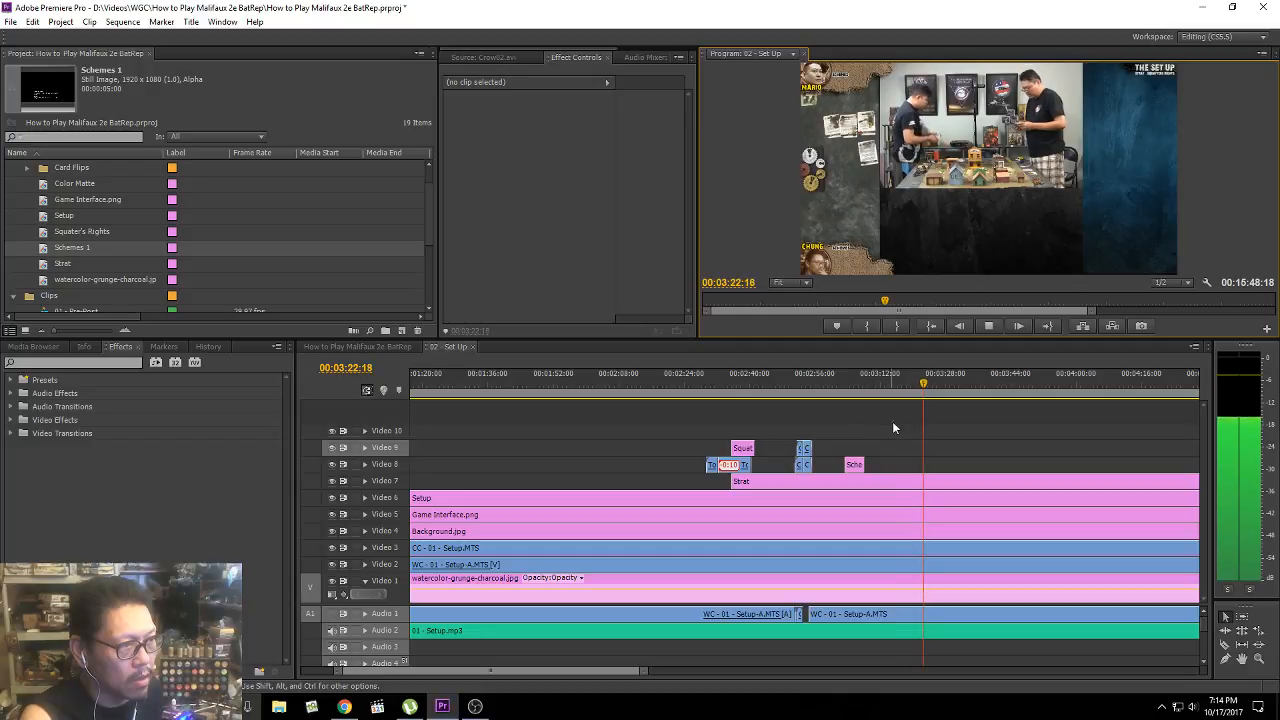
left_click(902, 384)
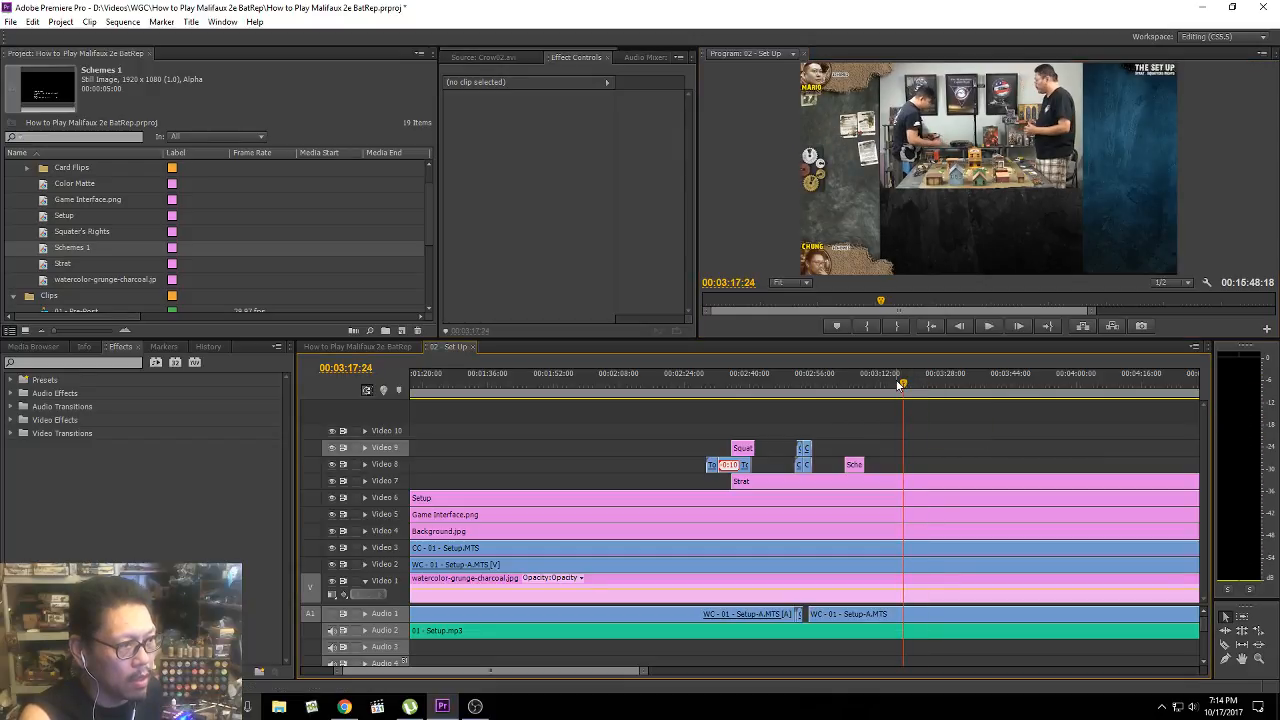
left_click_drag(862, 464, 890, 472)
Step: Play back the end of the extended Schemes 1 clip, stopping at 00:03:19:01, and save the project
left_click(866, 384)
key("space")
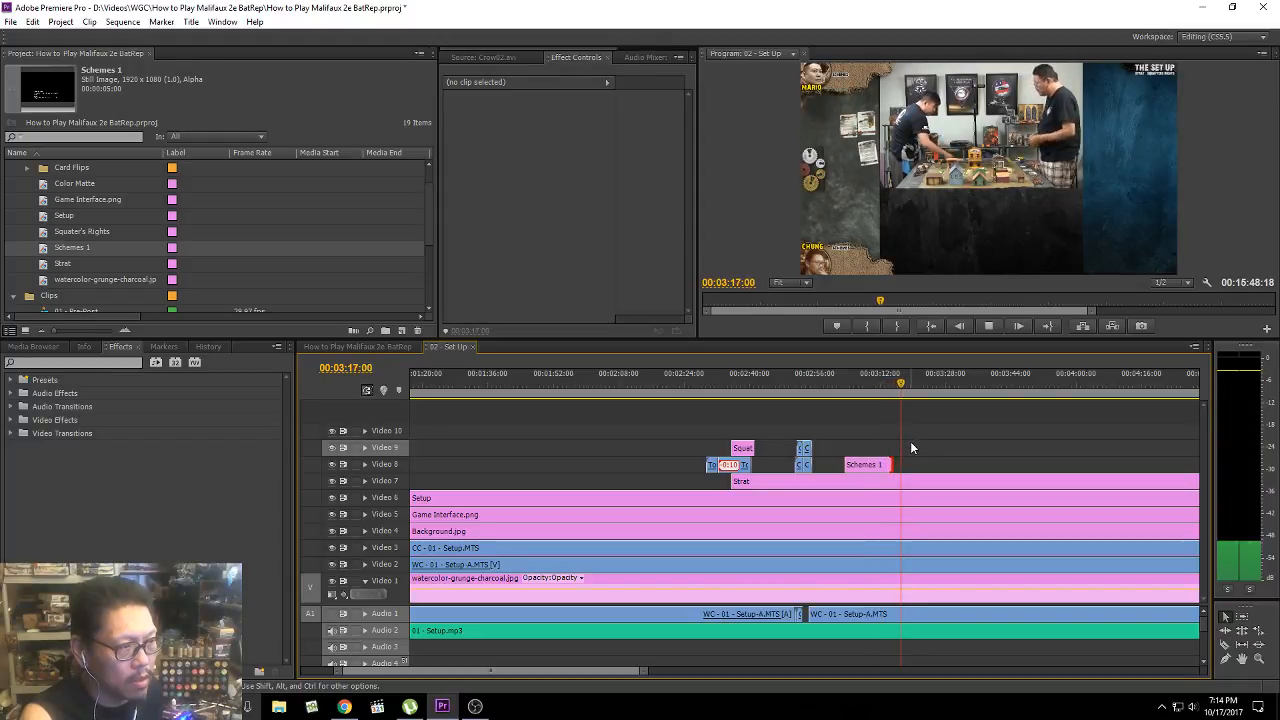
key("space")
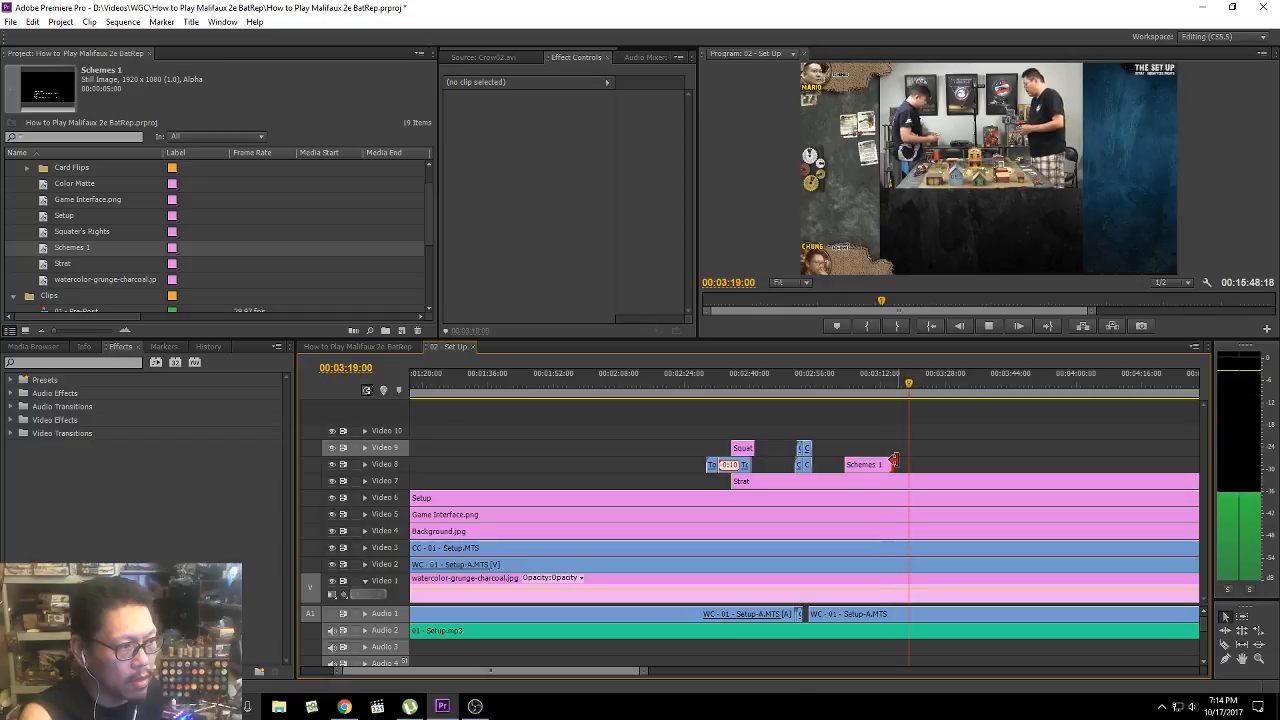
key("ctrl+s")
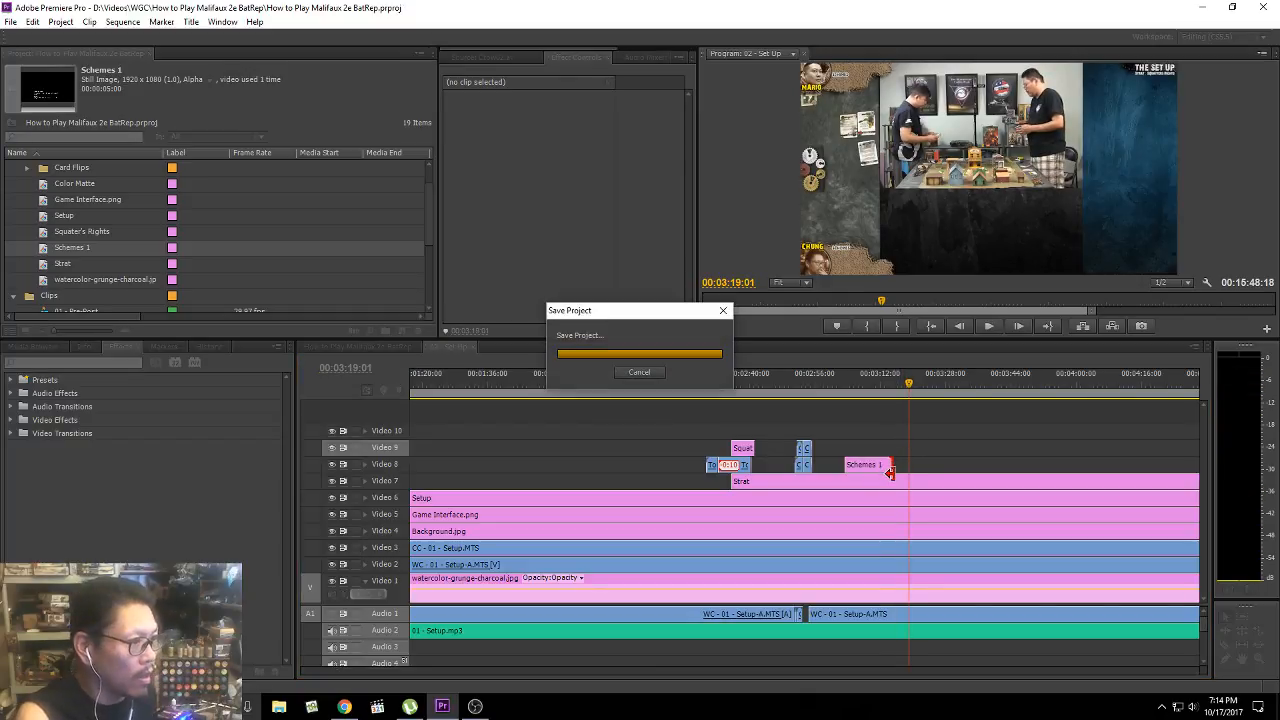
Step: Play the sequence on from 00:03:19:01 to 00:03:36:21, pausing along the way to follow the schemes discussion
key("space")
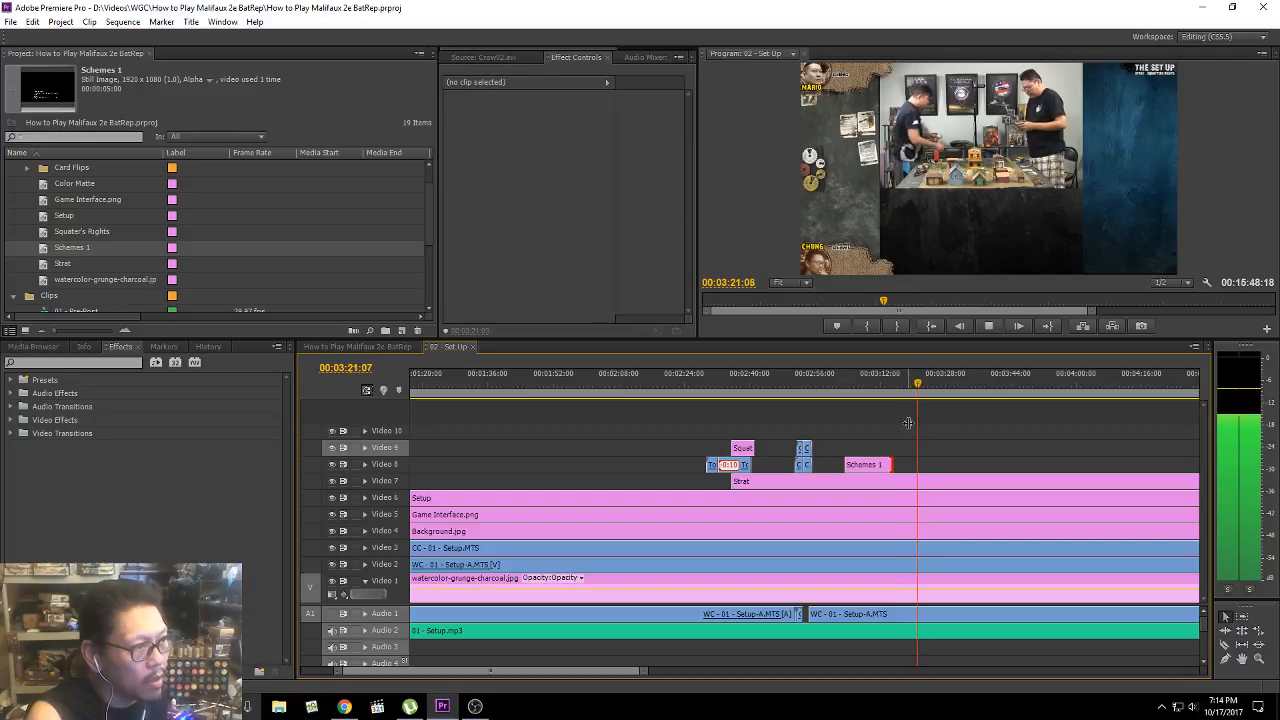
key("space")
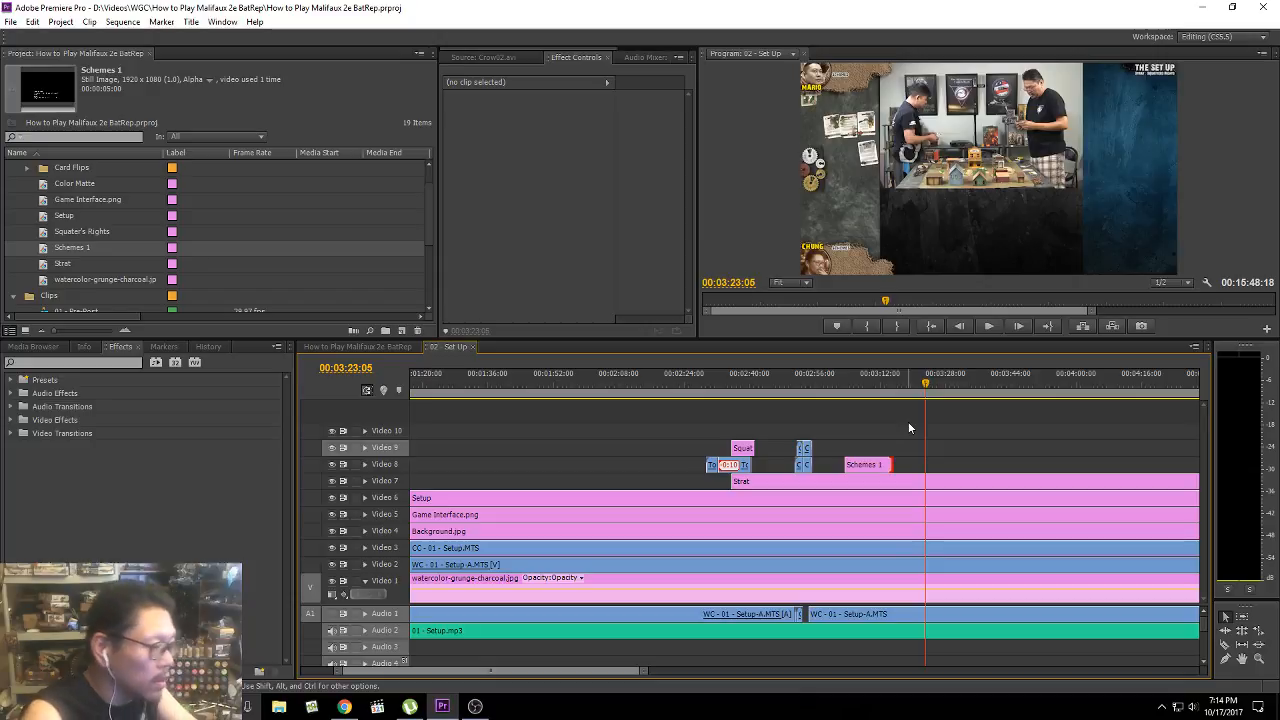
key("space")
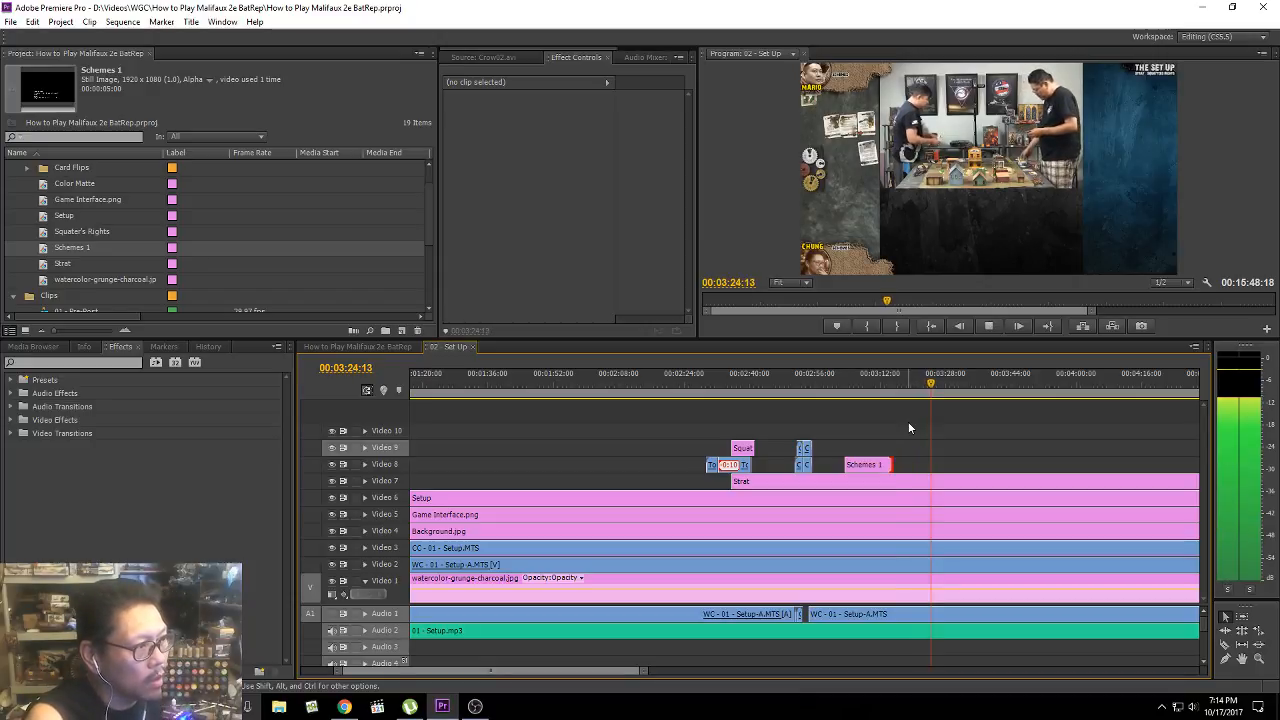
key("space")
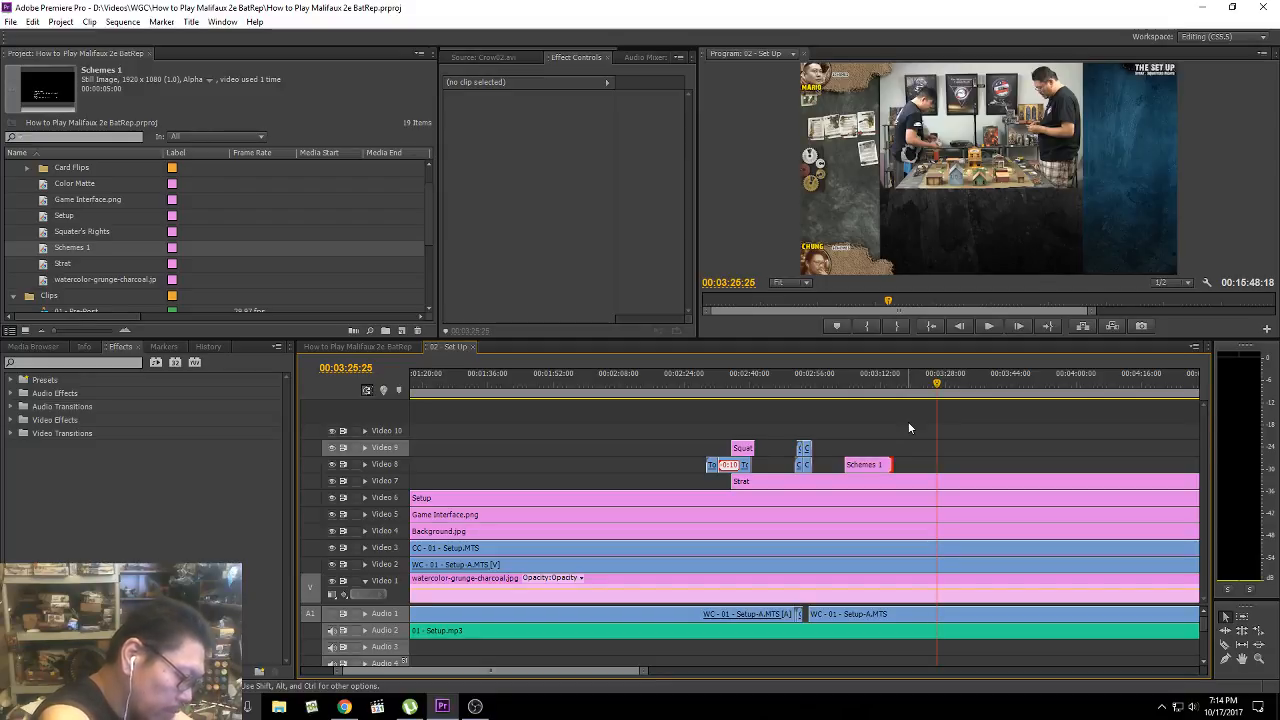
key("space")
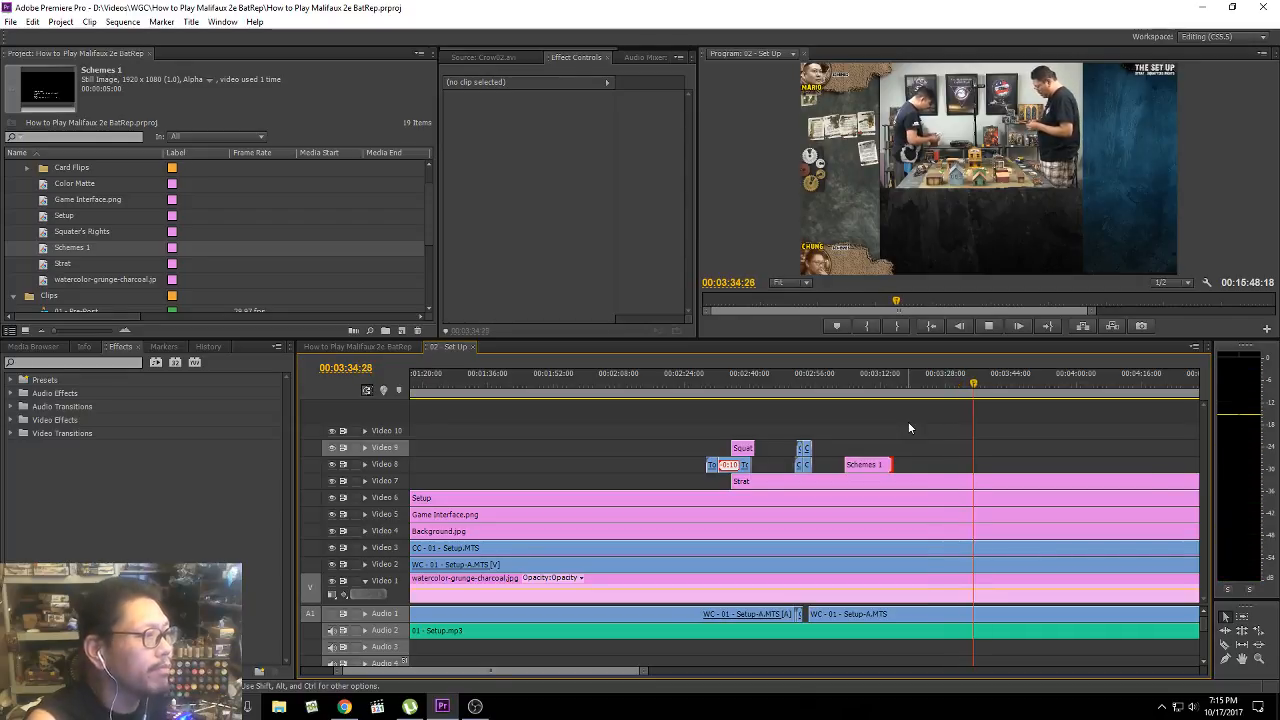
key("space")
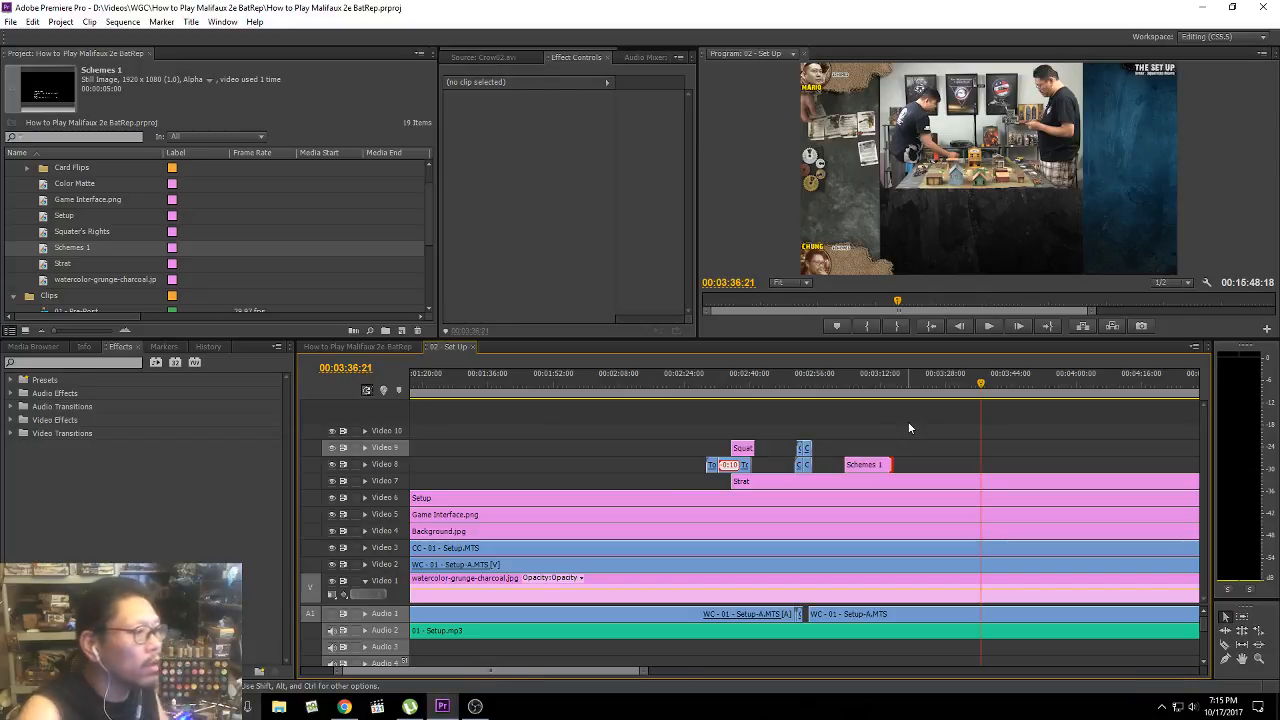
Step: Go back to 00:03:17:24 and replay the discussion after the Schemes 1 clip, stopping at 00:03:22:18
left_click(965, 386)
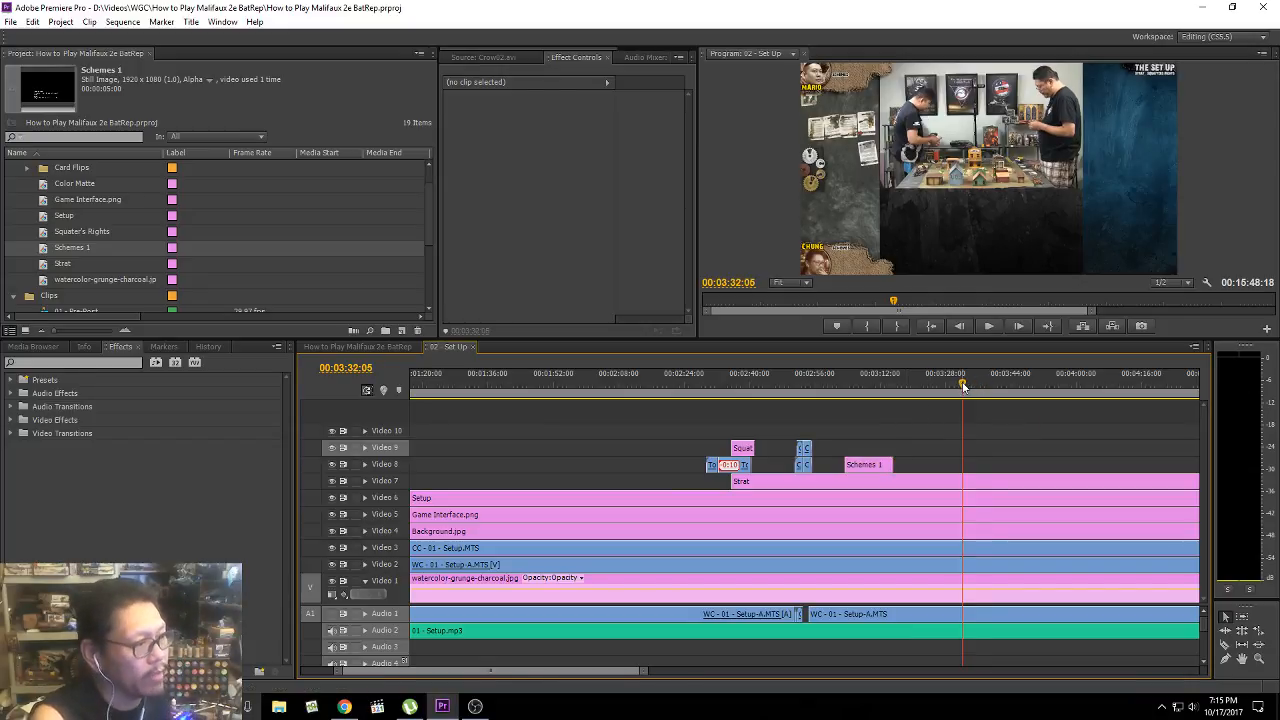
left_click_drag(962, 384, 903, 384)
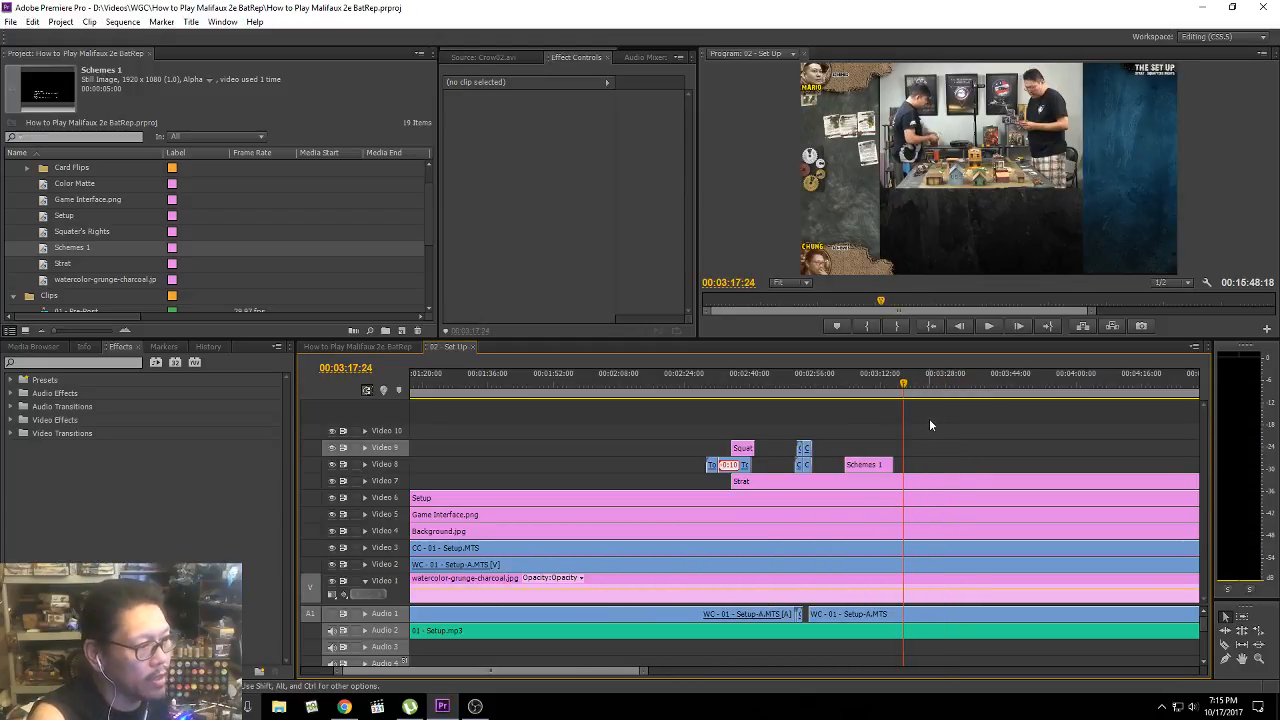
key("space")
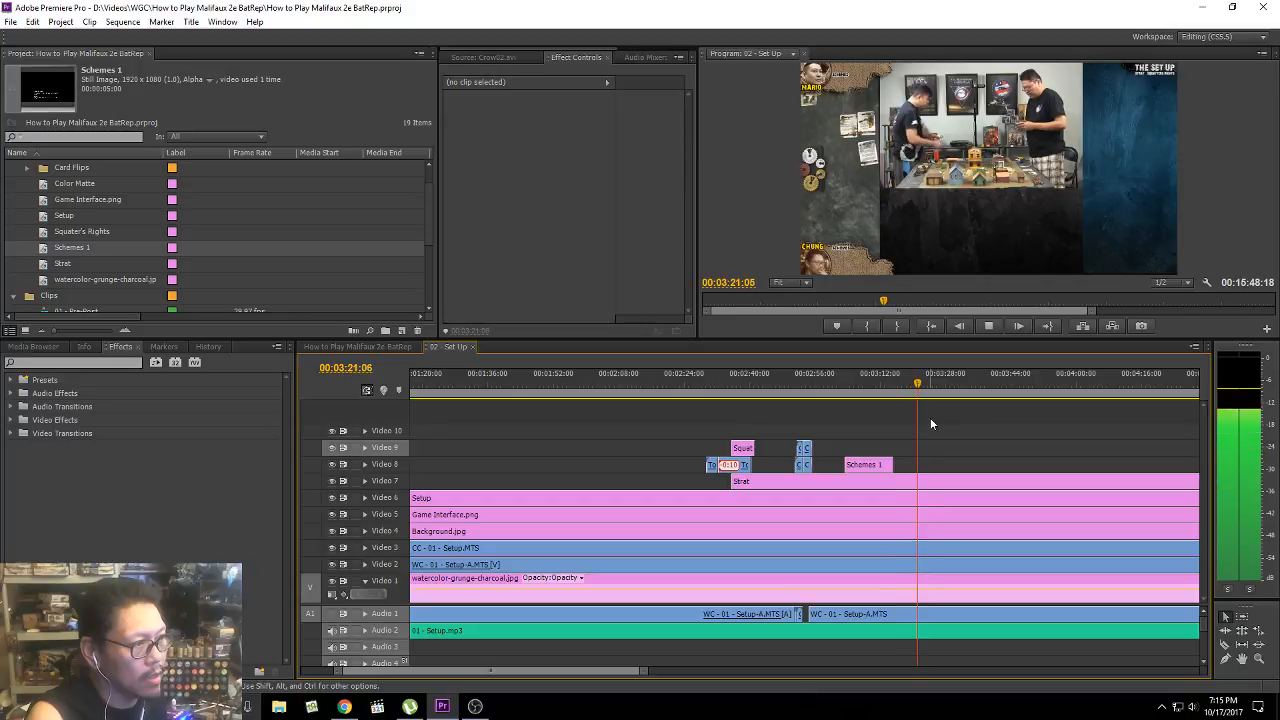
key("space")
left_click_drag(922, 391, 920, 386)
key("space")
key("space")
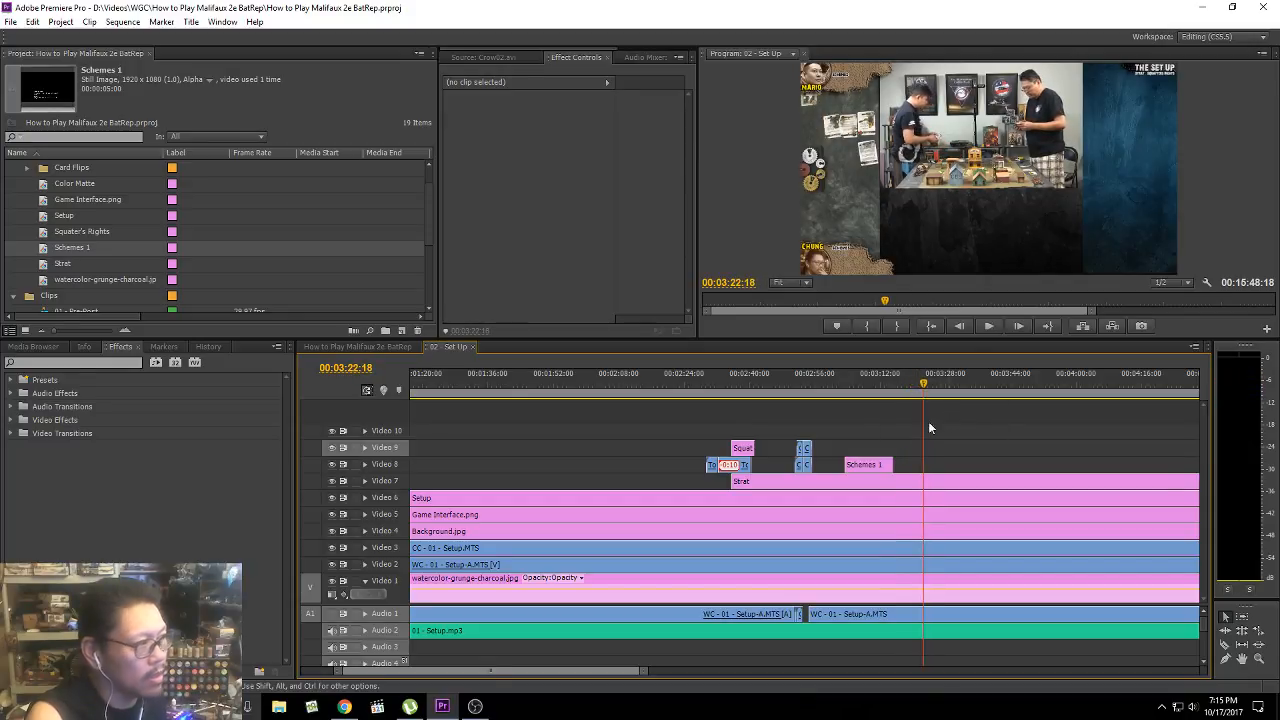
Step: Duplicate the Schemes 1 title in the project and rename the copy "Schemes 2"
right_click(45, 248)
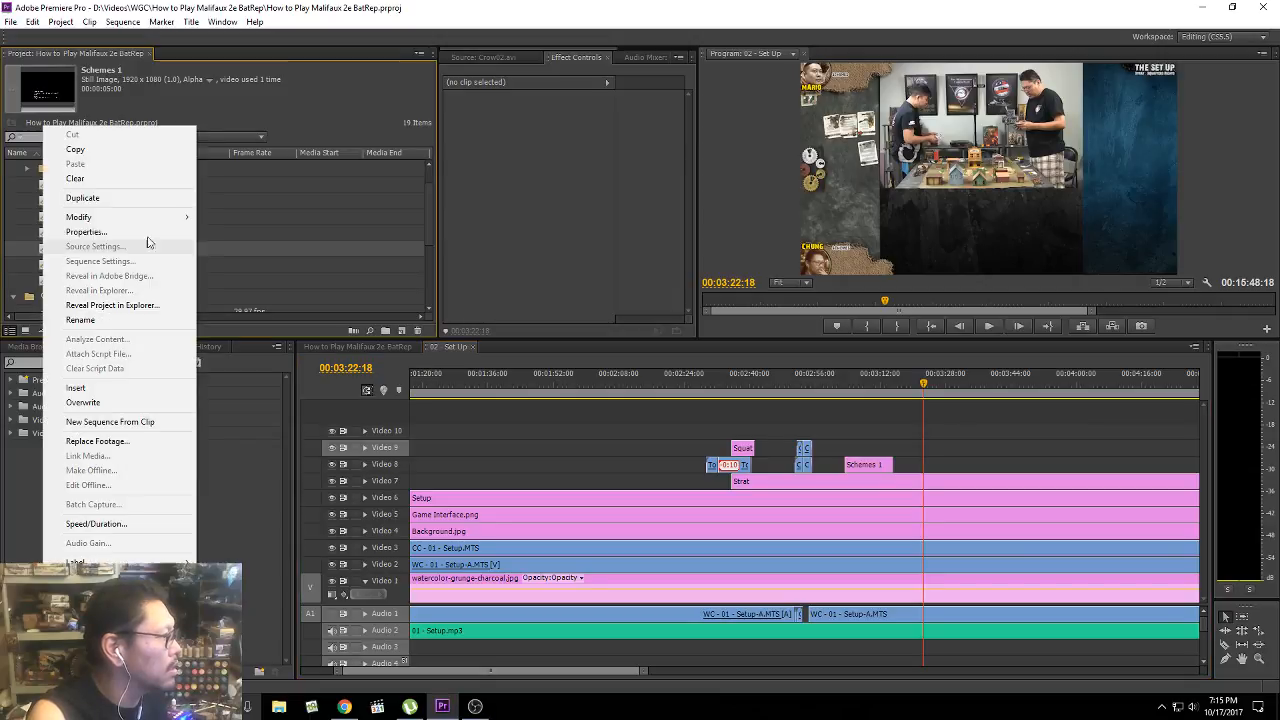
left_click(121, 197)
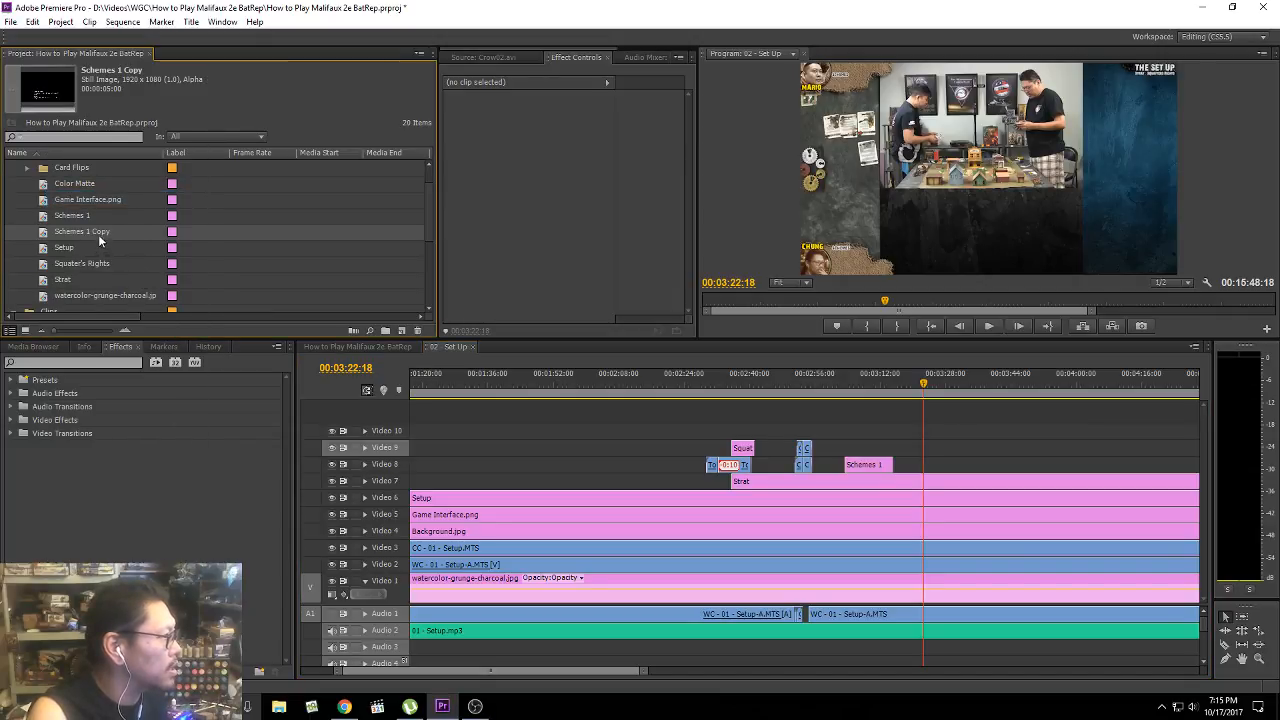
left_click(100, 232)
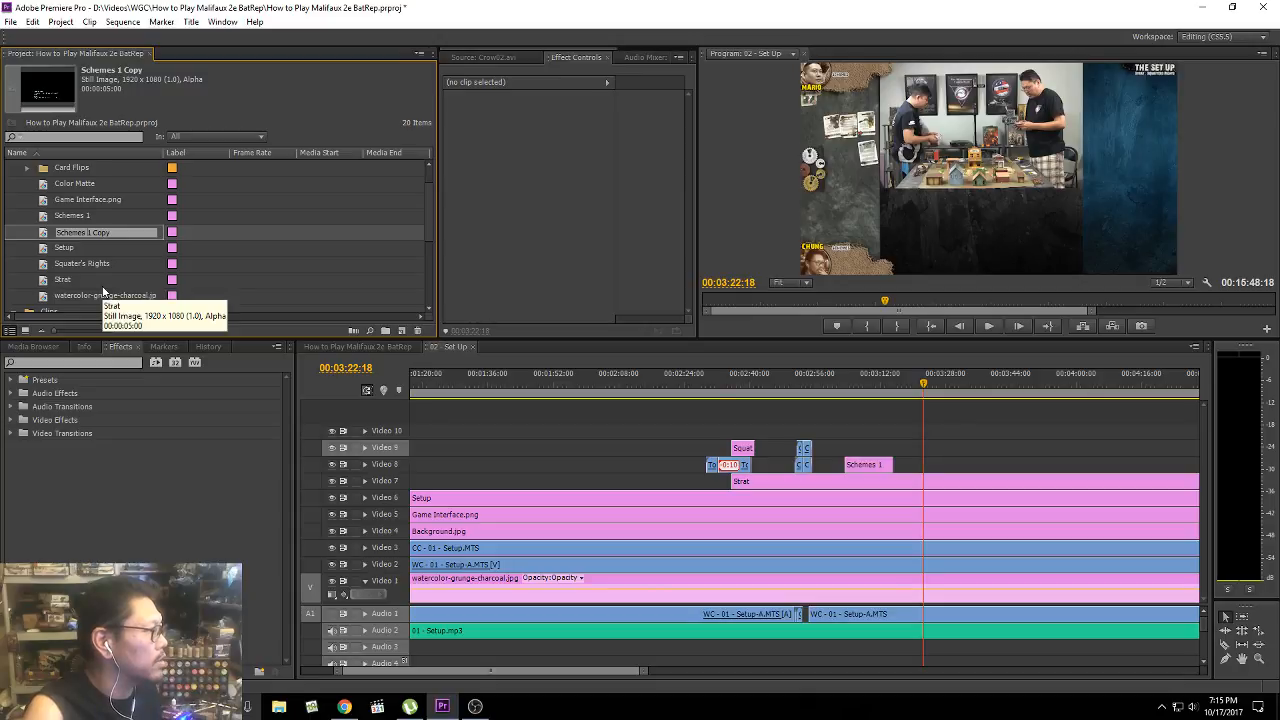
key("ctrl+shift+Left")
key("ctrl+shift+Left")
type("2")
key("Return")
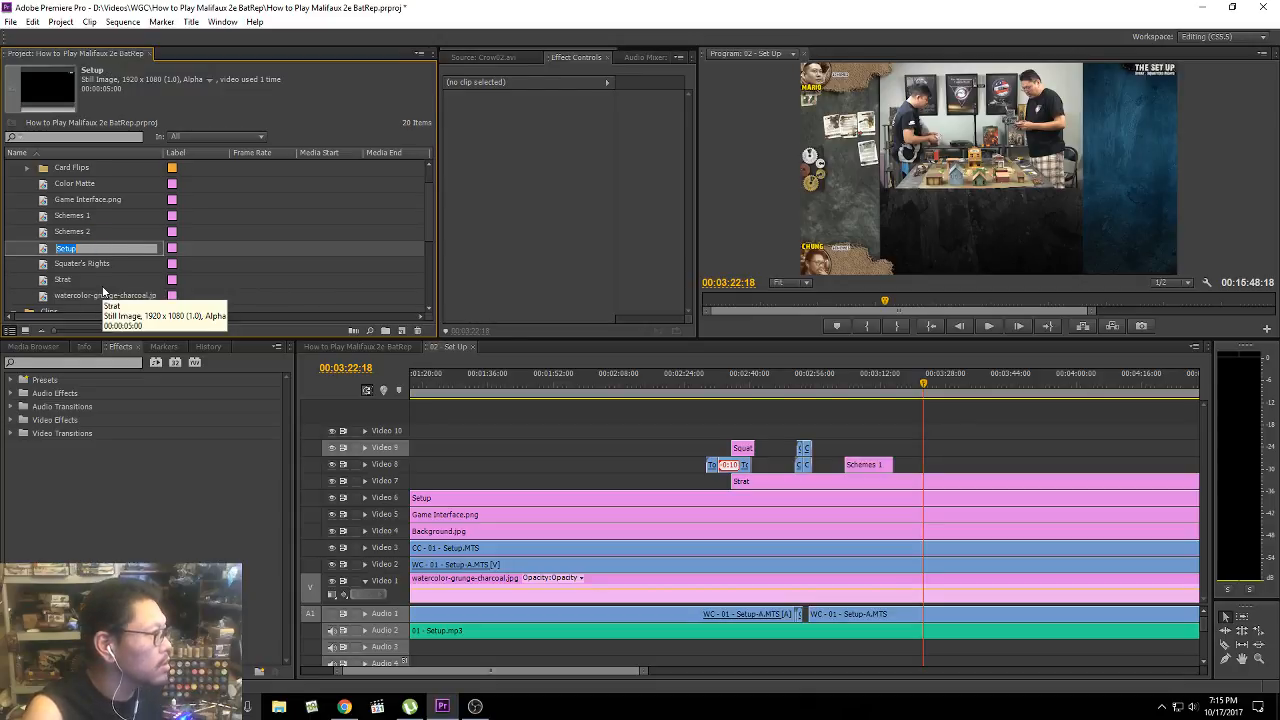
Step: Replace the Line in the Sand heading in the Schemes 2 title with "Plant Explosives" and close the title
double_click(41, 232)
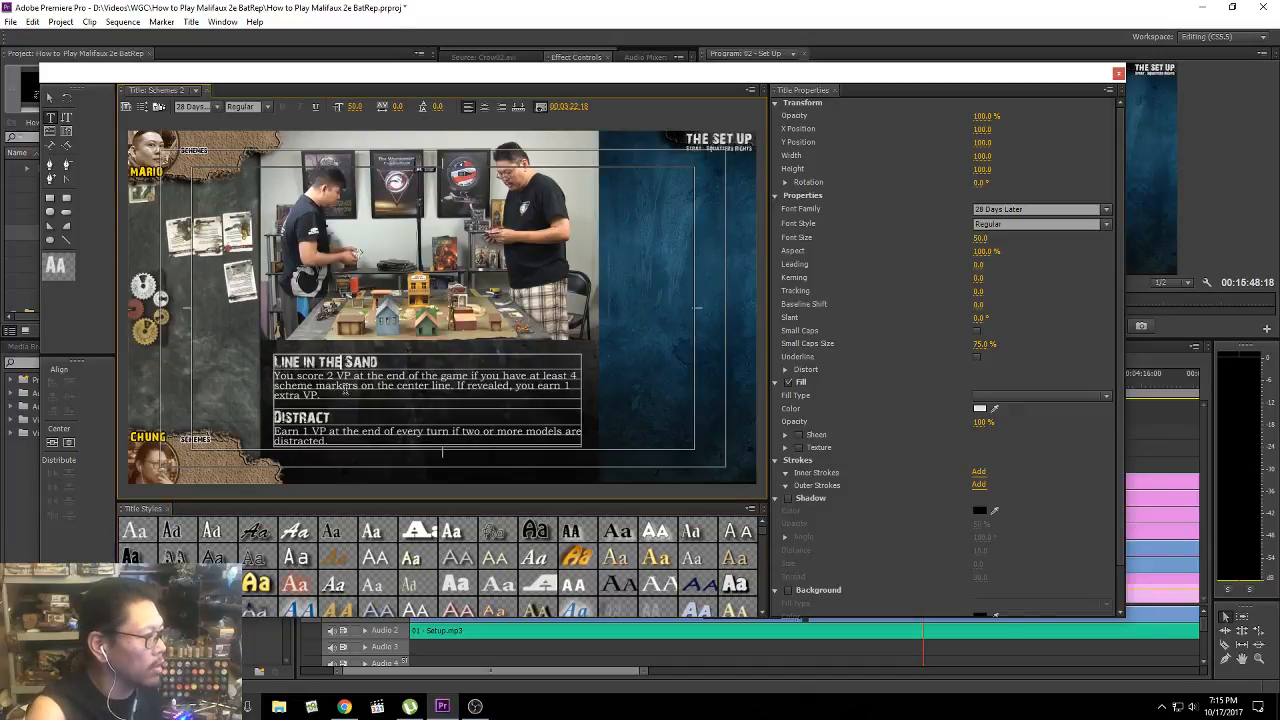
type("PL")
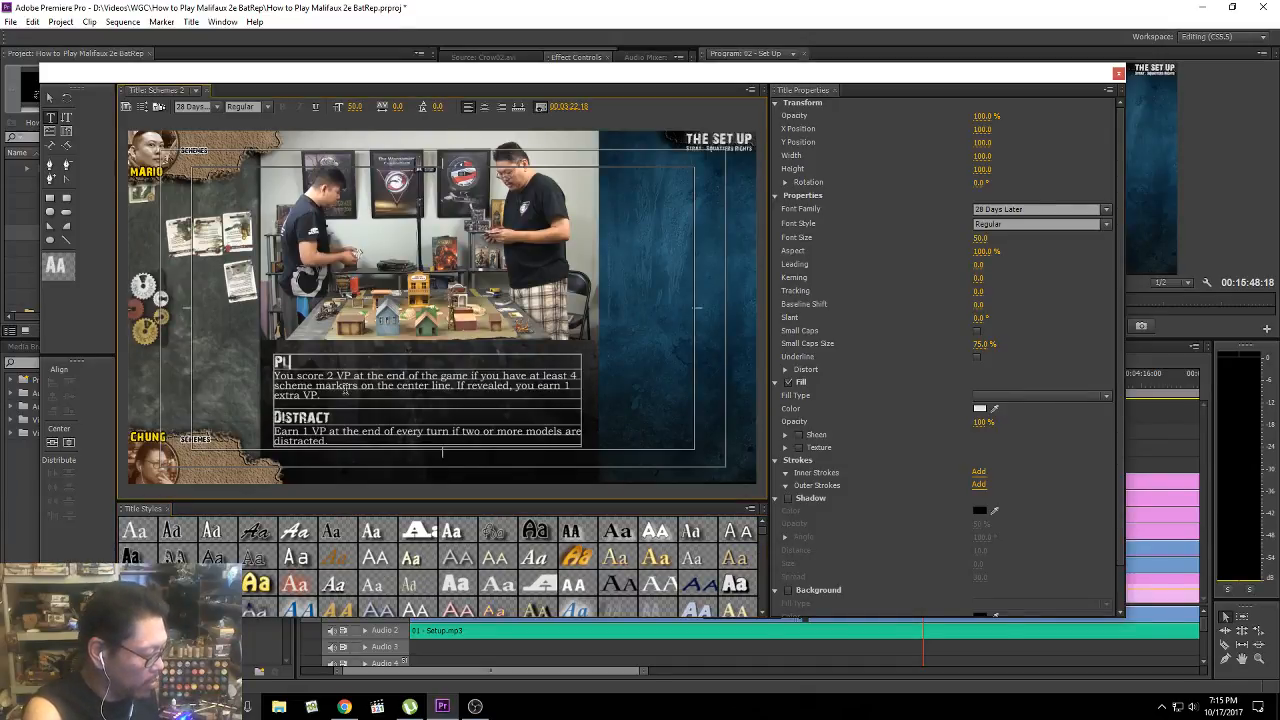
type("ANT EX")
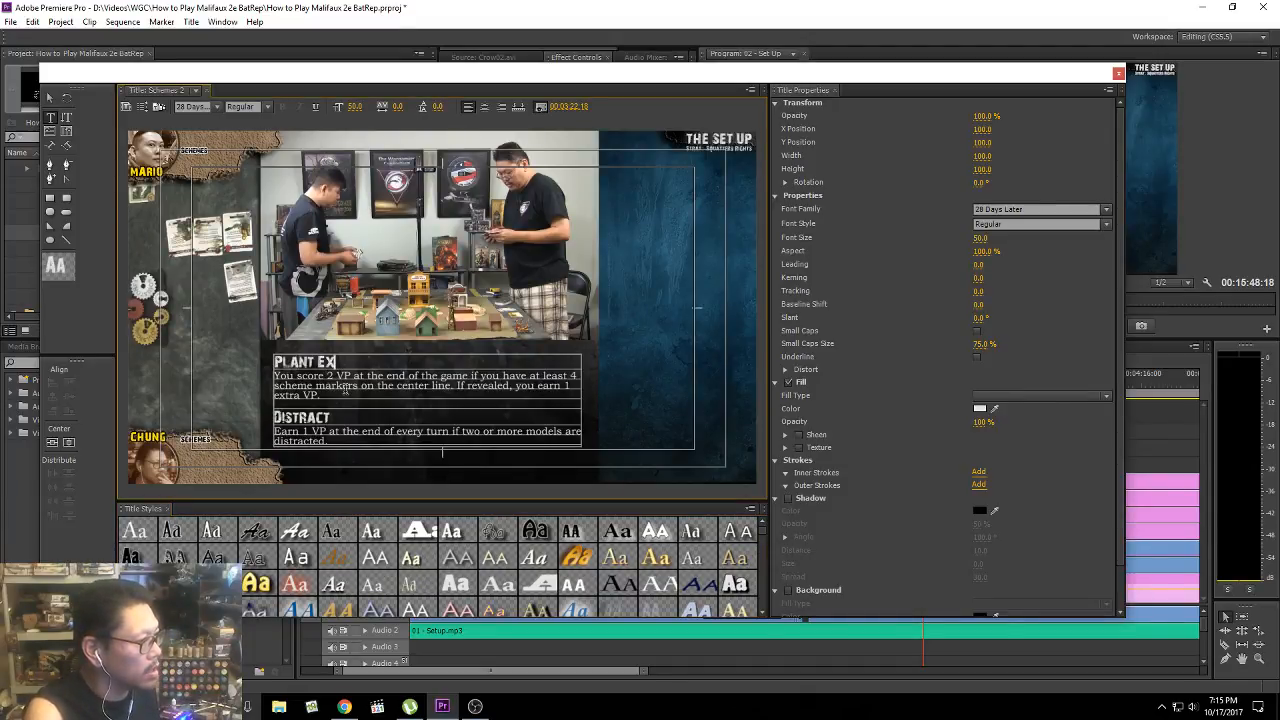
type("PLOSIVES")
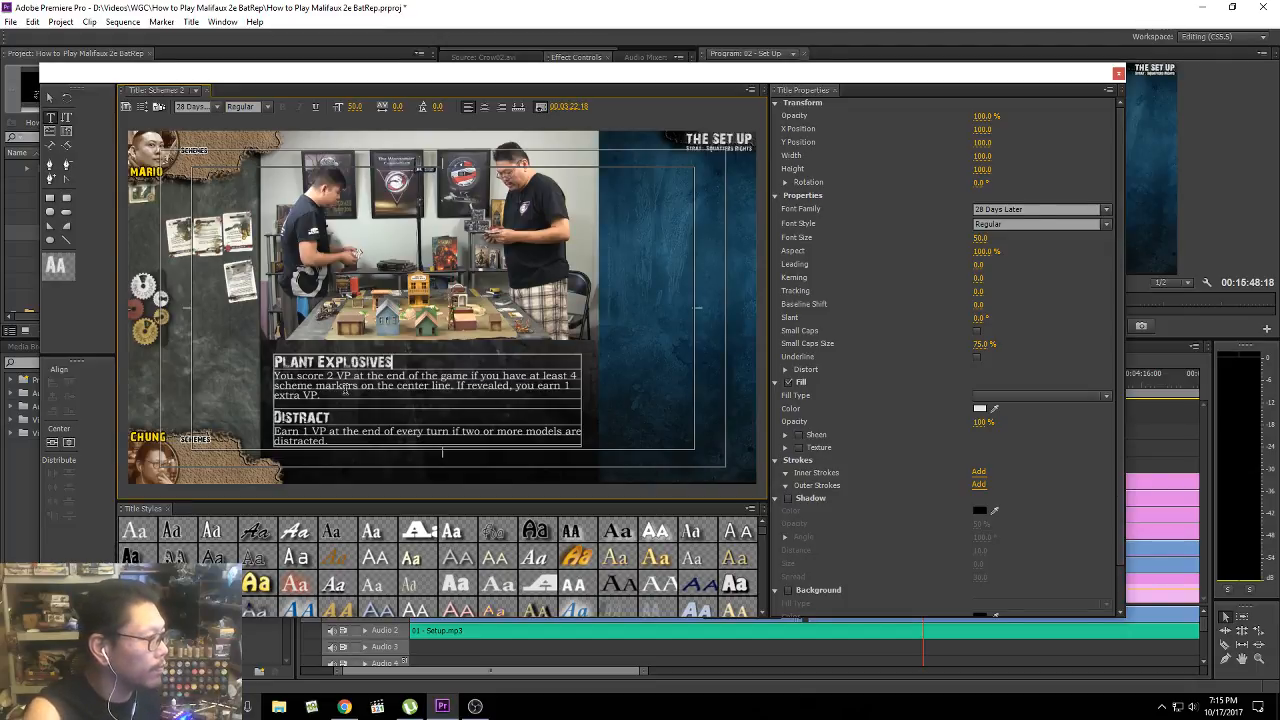
left_click(345, 388)
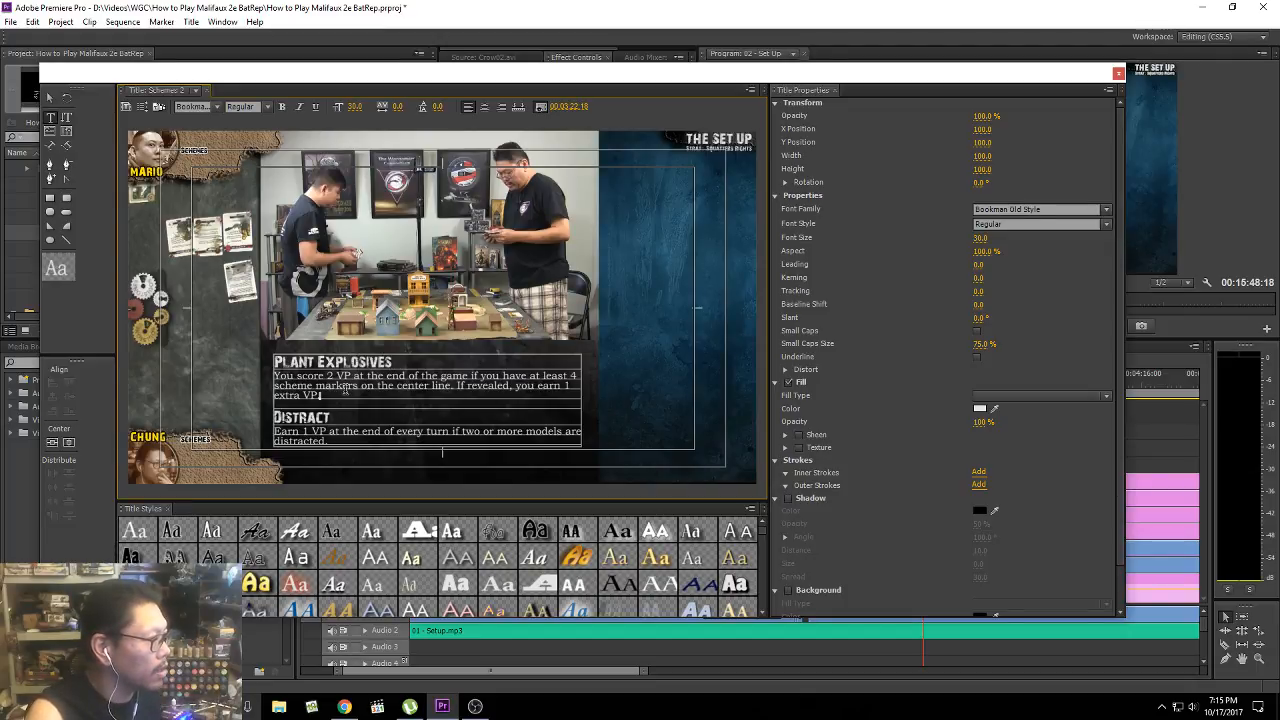
left_click(1118, 73)
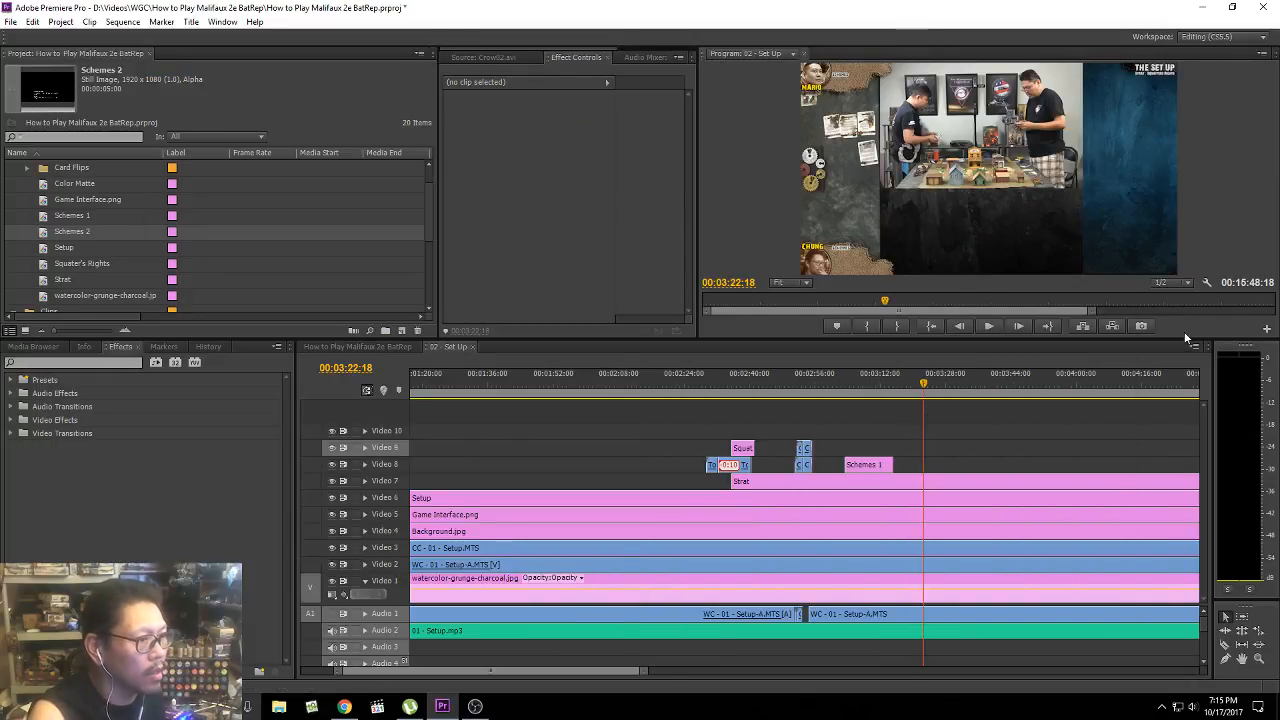
Step: Play the sequence on to 00:03:25:11 and reopen the Schemes 2 title for editing
key("space")
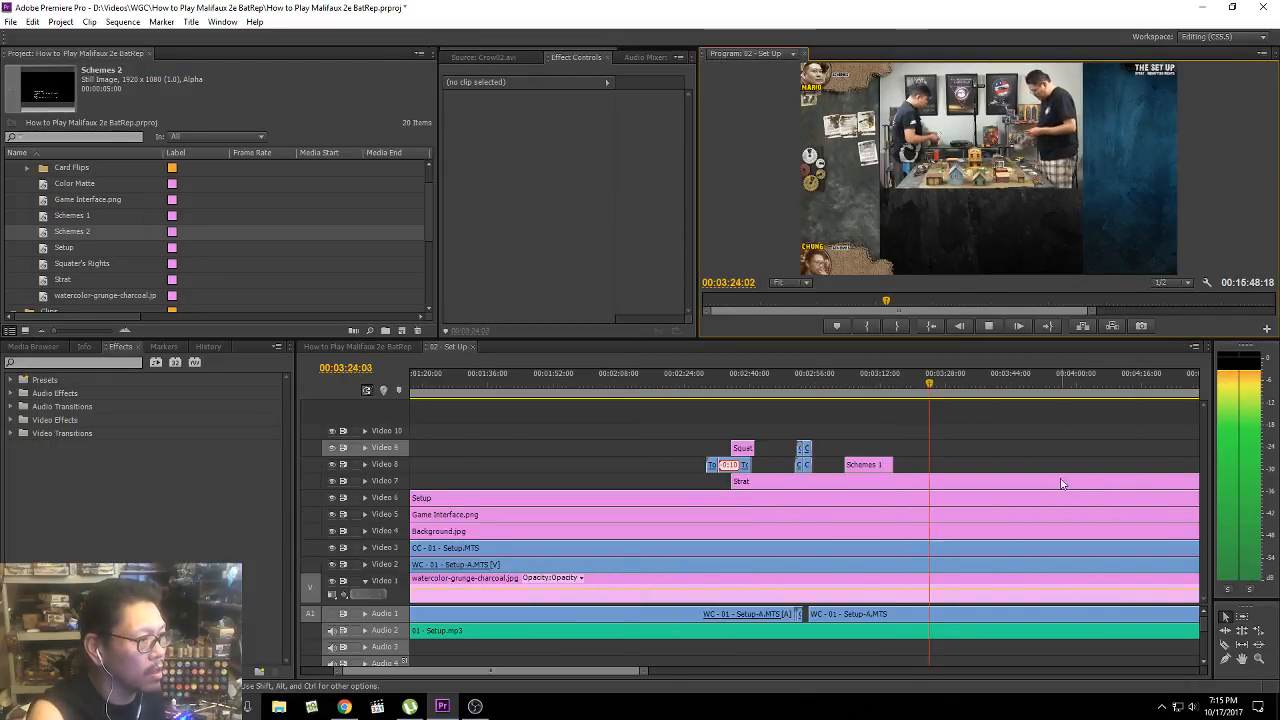
key("space")
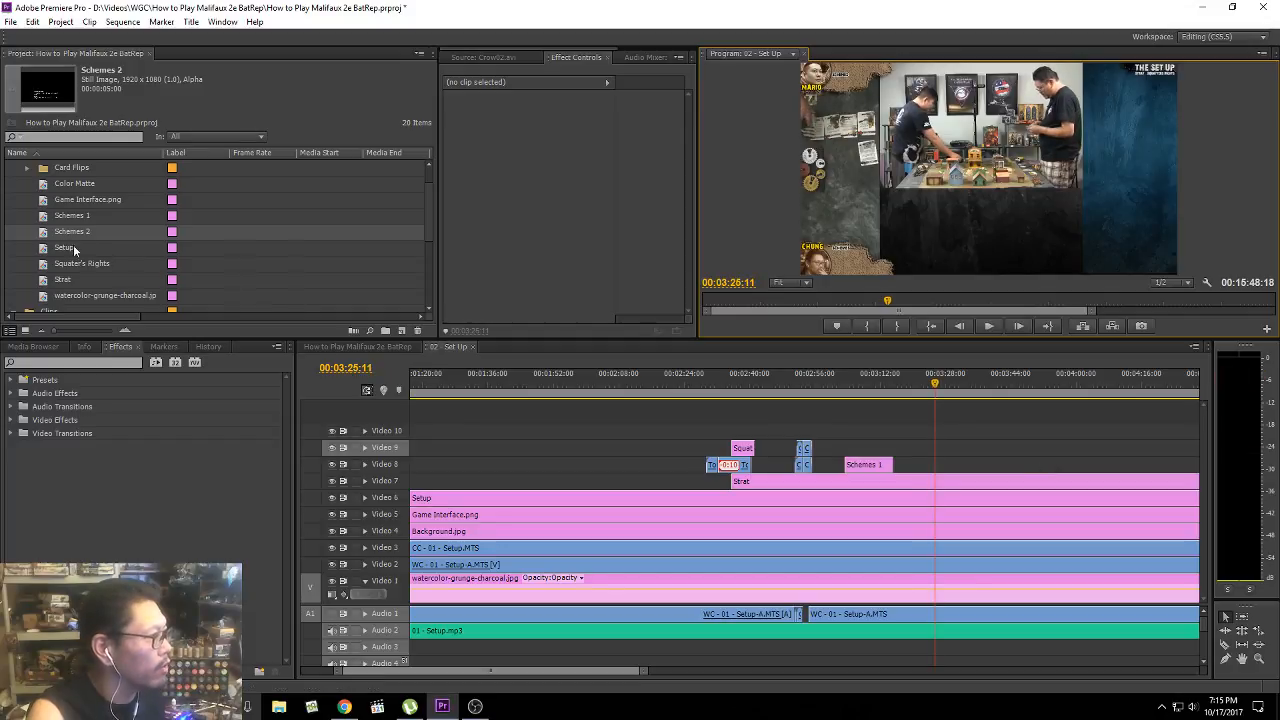
double_click(46, 232)
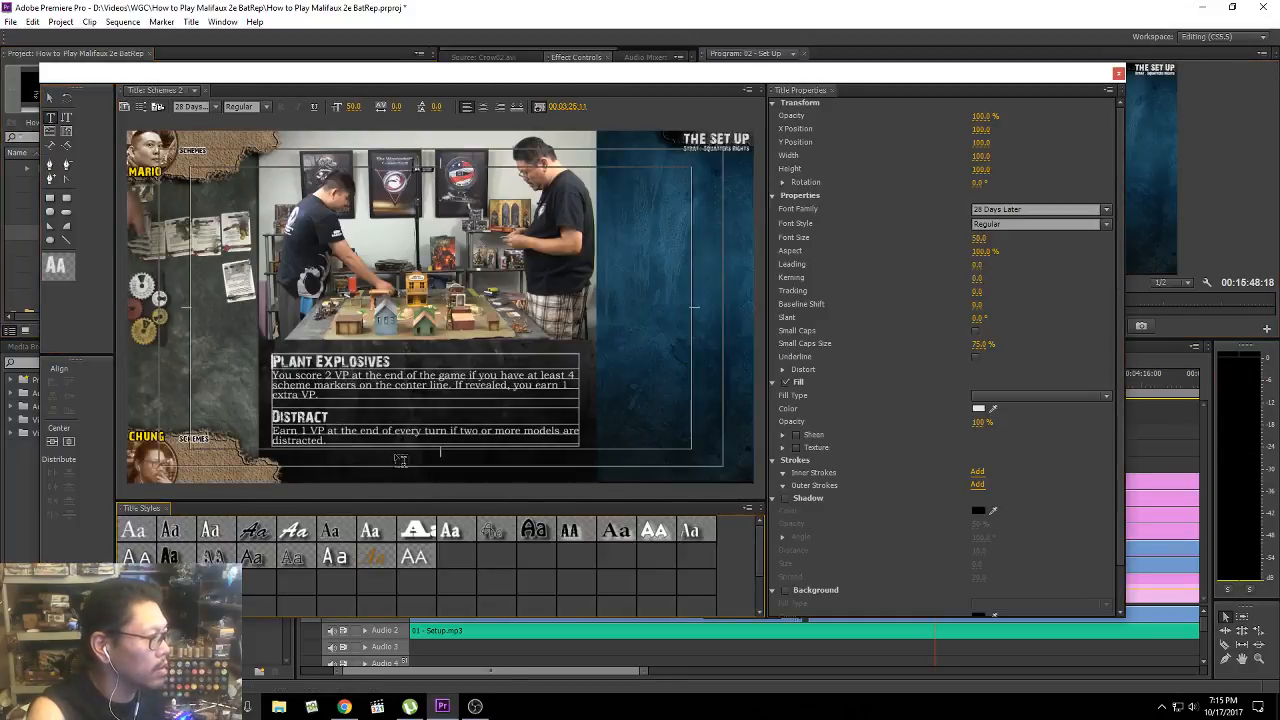
double_click(338, 416)
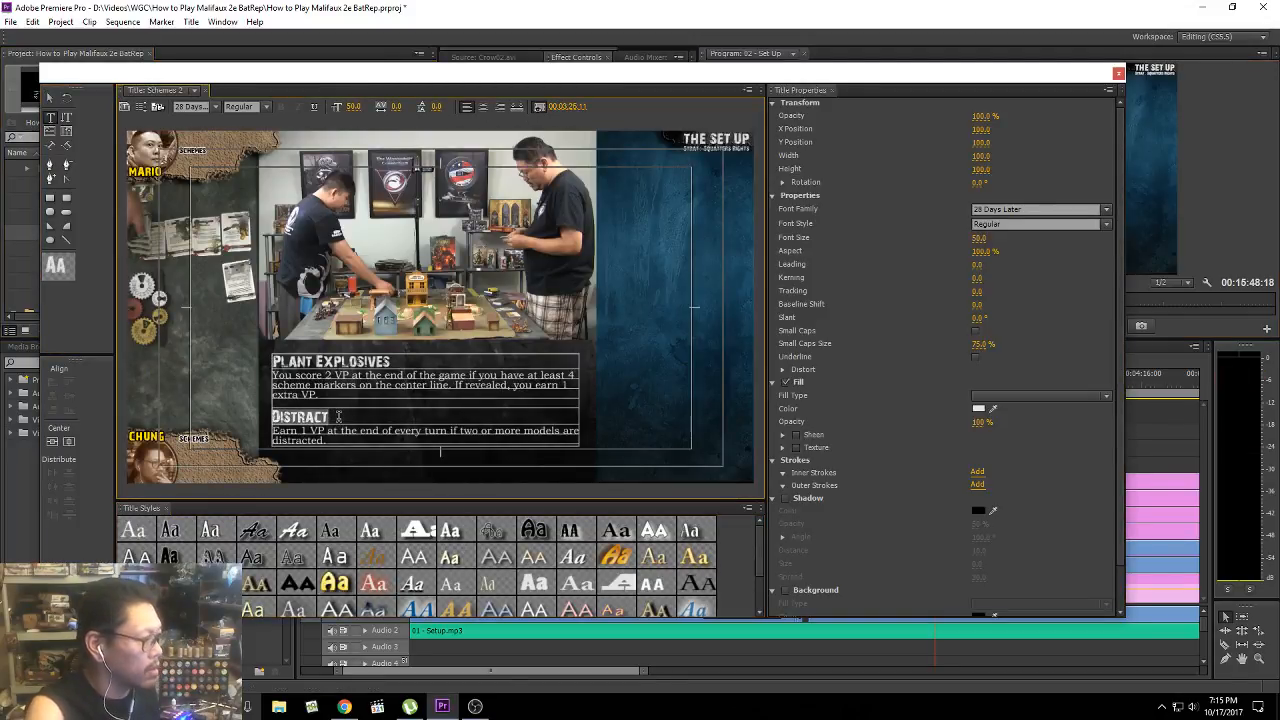
type("Frame")
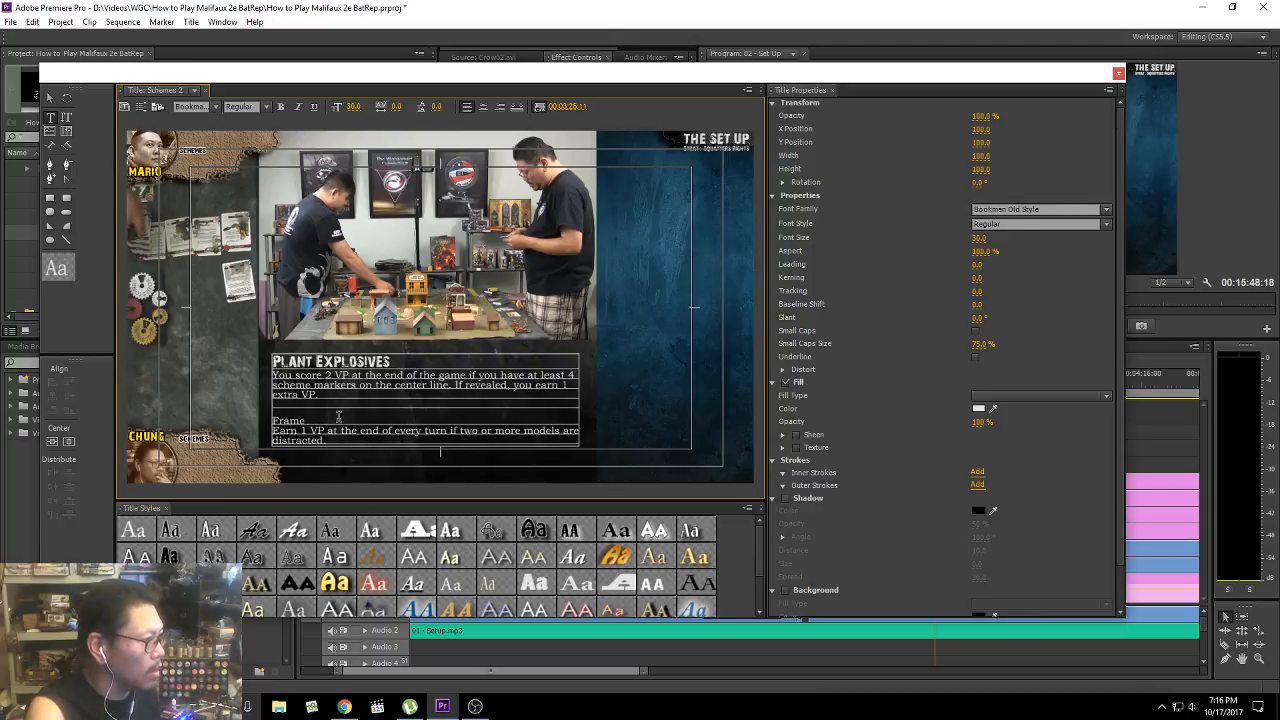
key("ctrl+z")
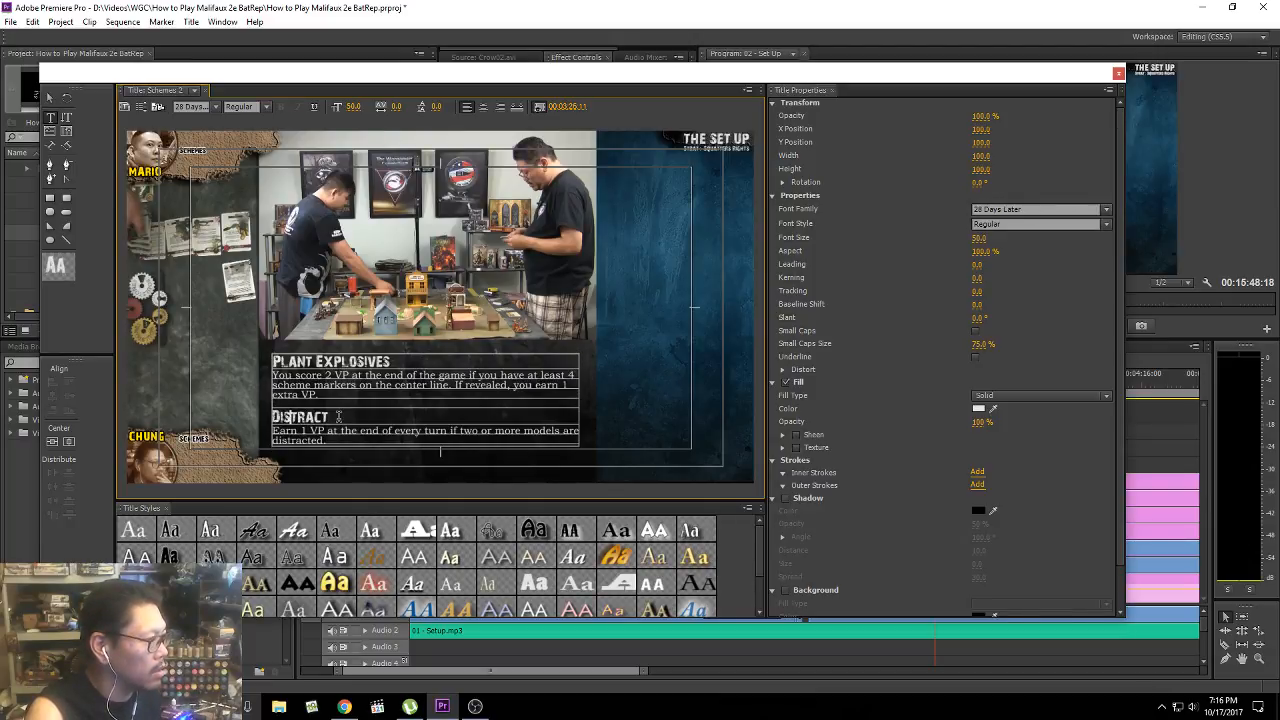
Step: Replace the Distract heading in the Schemes 2 title with "Frame For Murder", keeping the heading's font style
double_click(338, 416)
type("DFra")
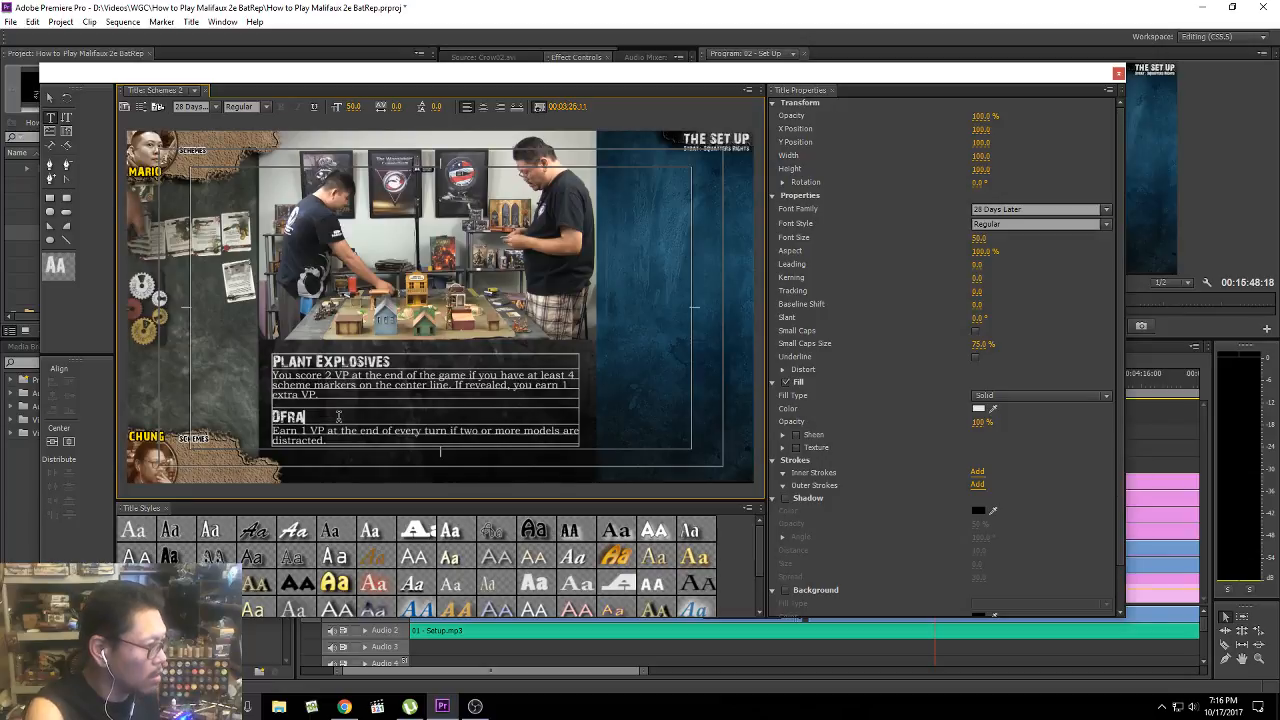
type("me For Murder")
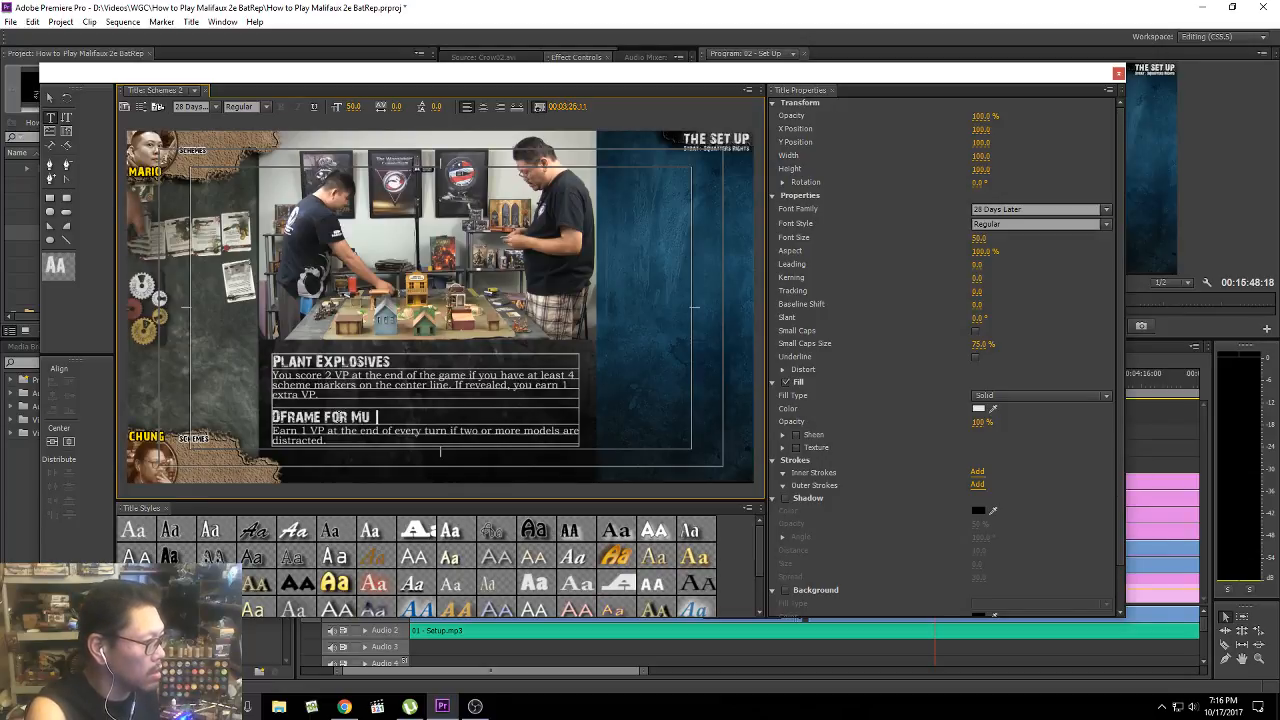
key("Home")
key("Delete")
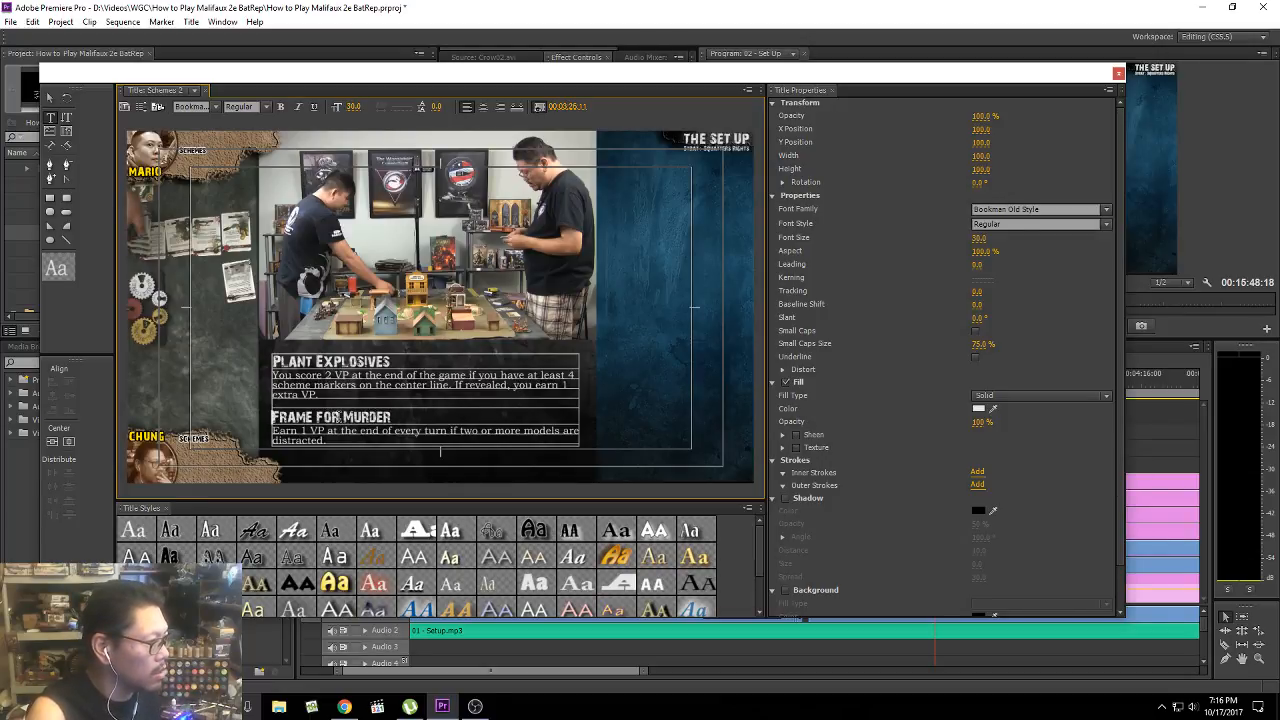
Step: Copy the Frame for Murder heading with its description and paste it as a third entry below the second
key("ctrl+a")
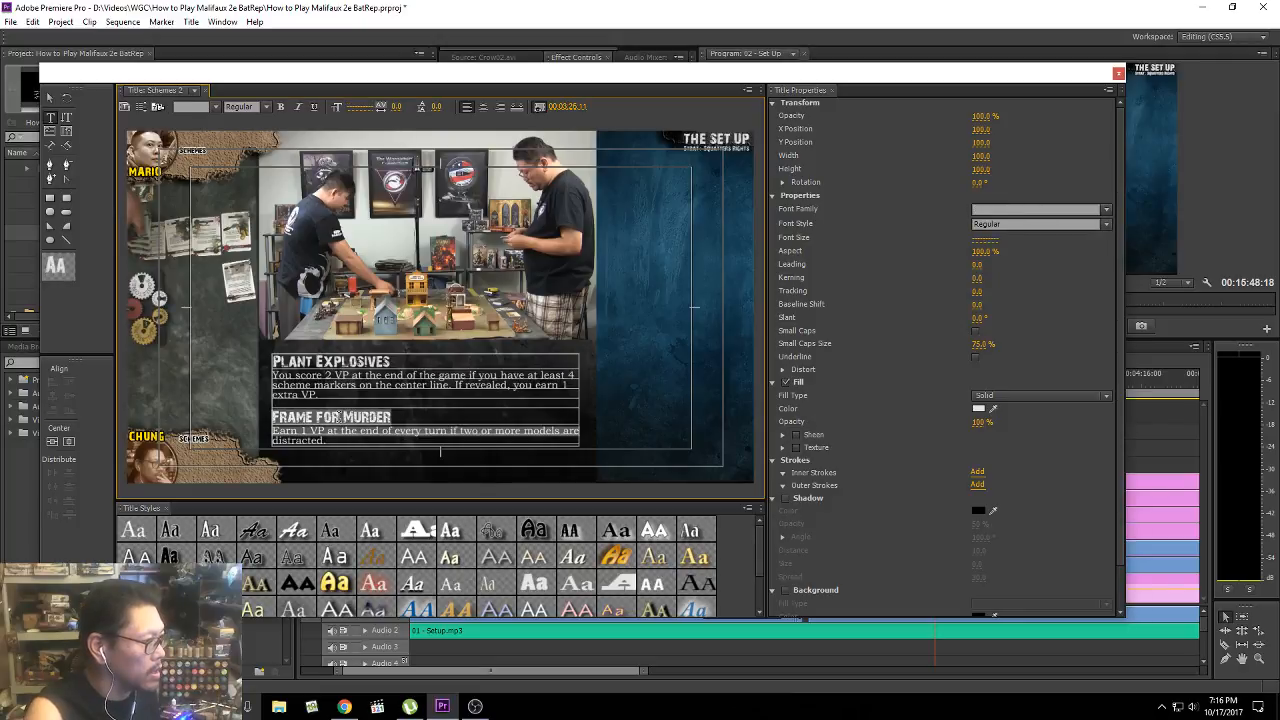
key("Escape")
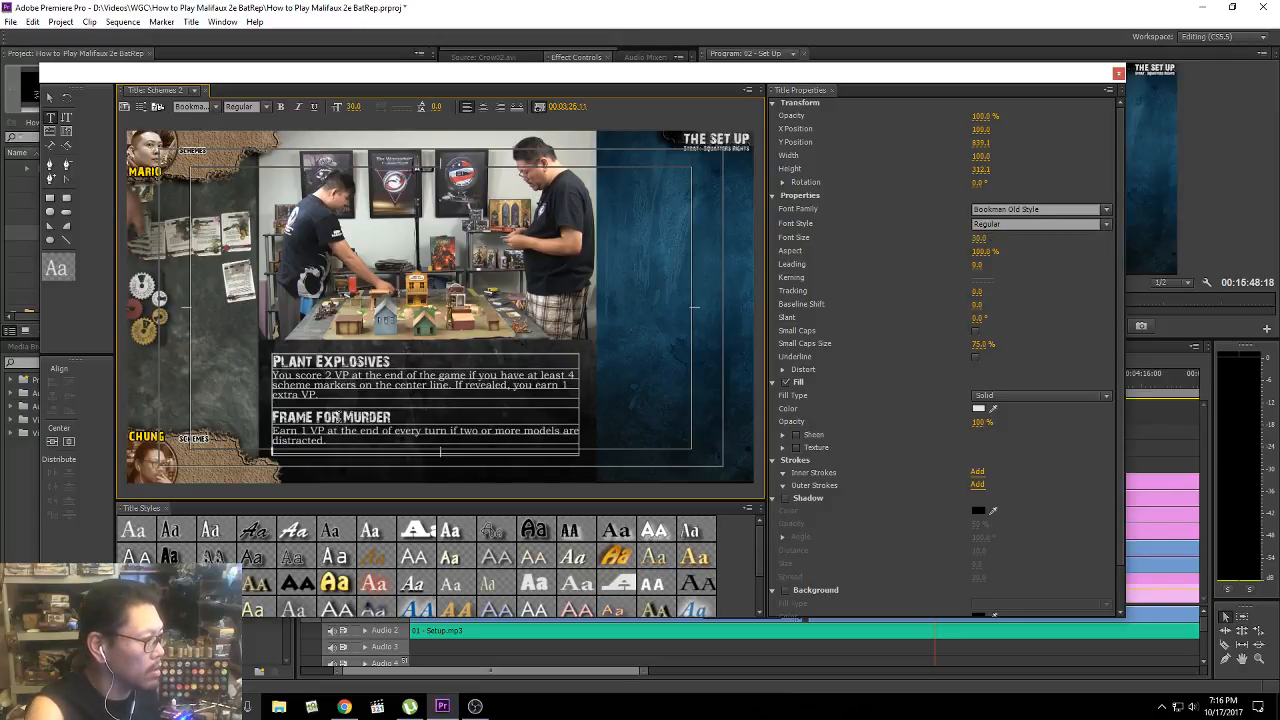
key("ctrl+v")
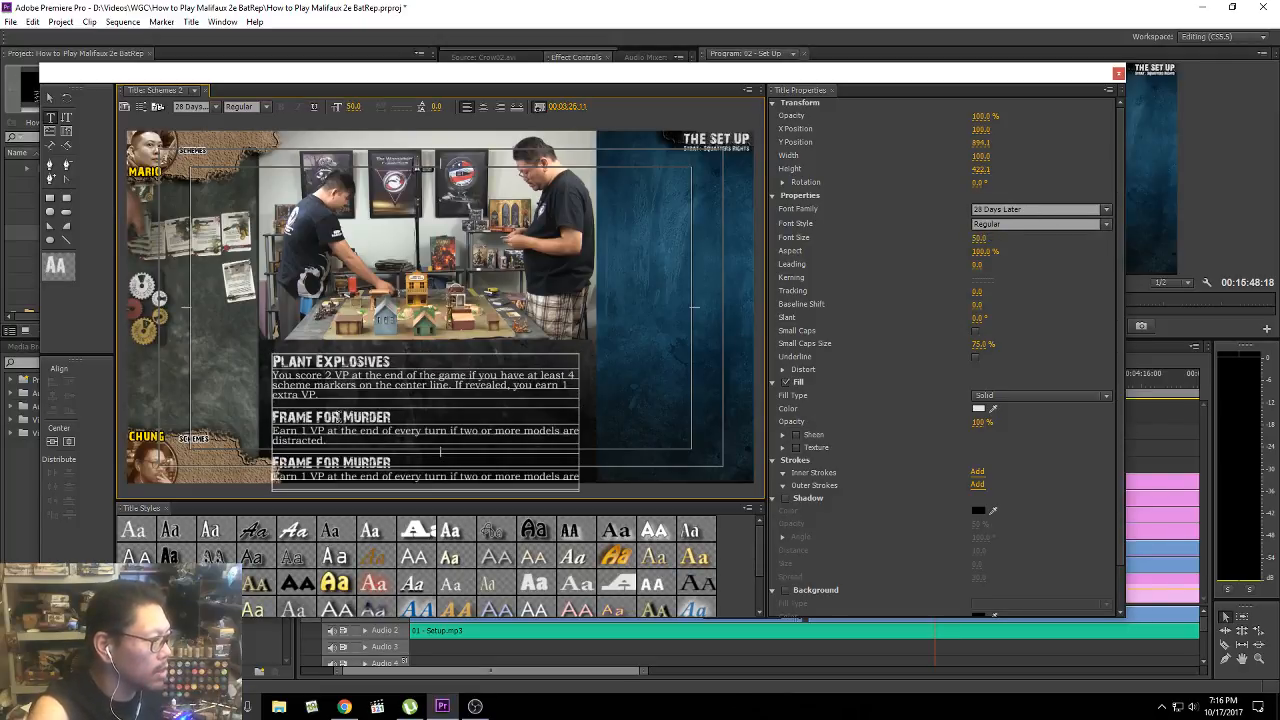
key("Home")
key("shift+End")
key("Delete")
type("As")
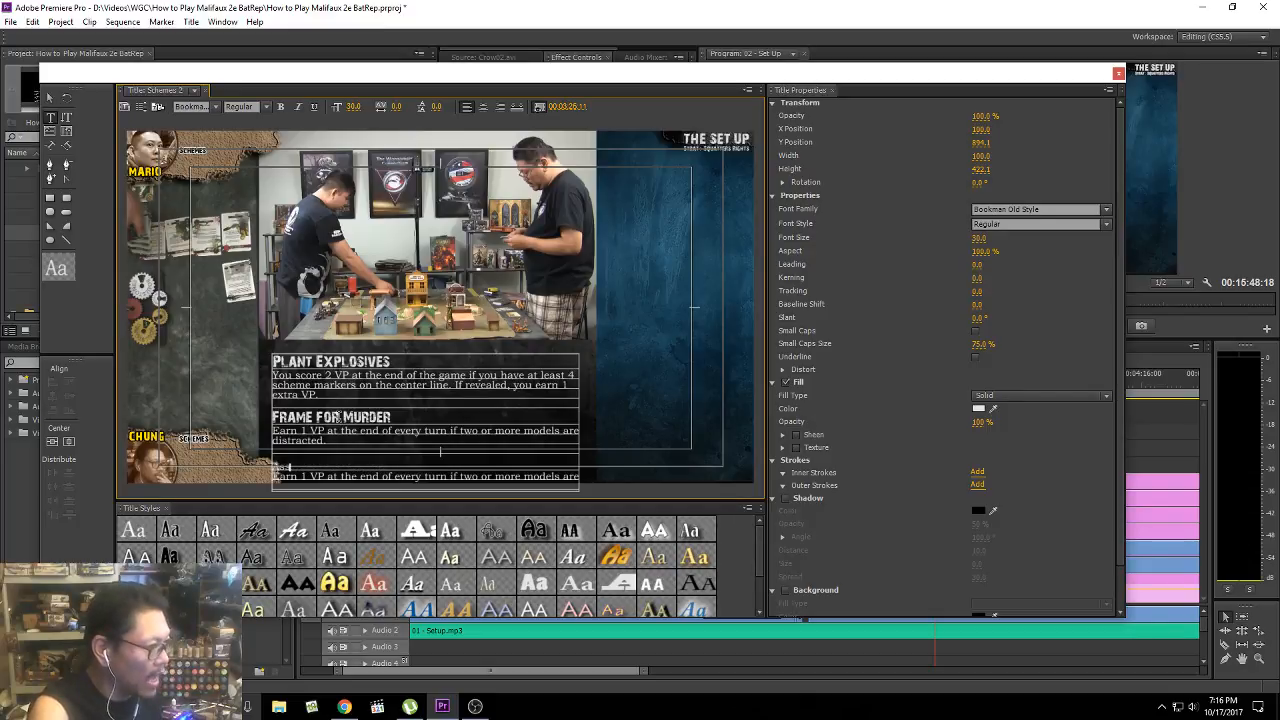
type("sass")
key("ctrl+z")
key("ctrl+z")
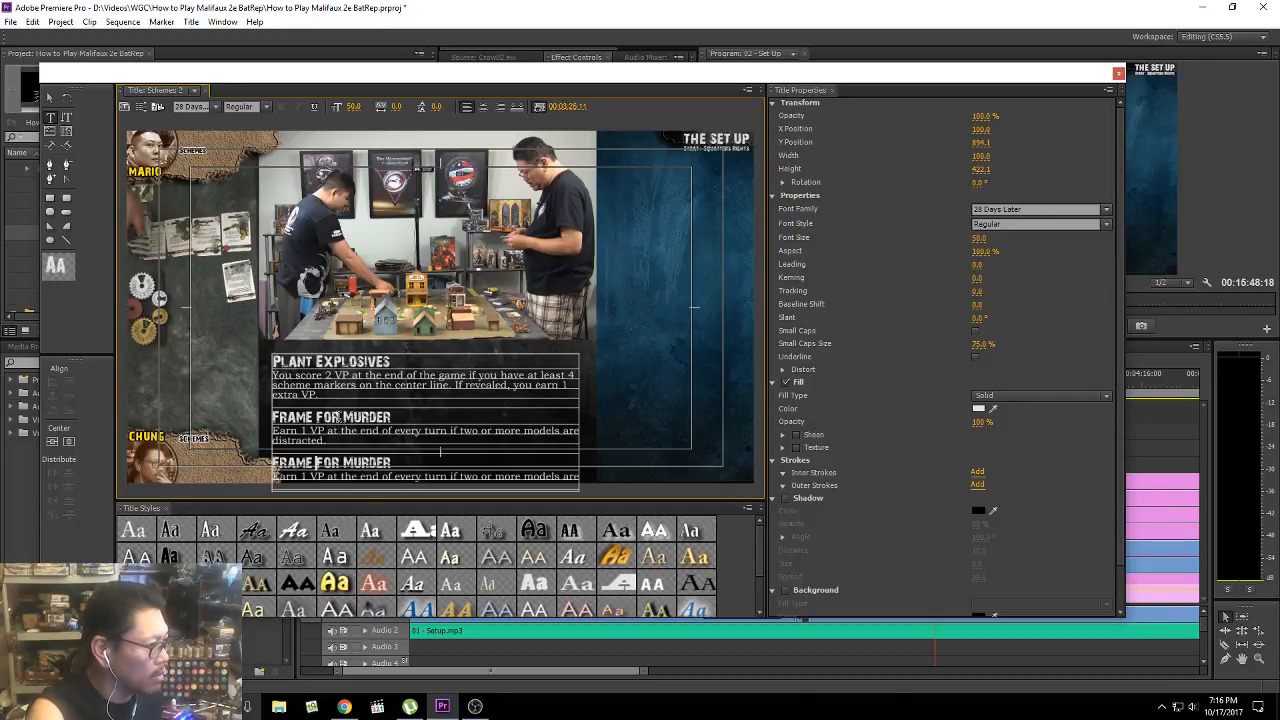
Step: Replace the third scheme's duplicated Frame for Murder heading with "Assassinate" and leave text editing
key("shift+End")
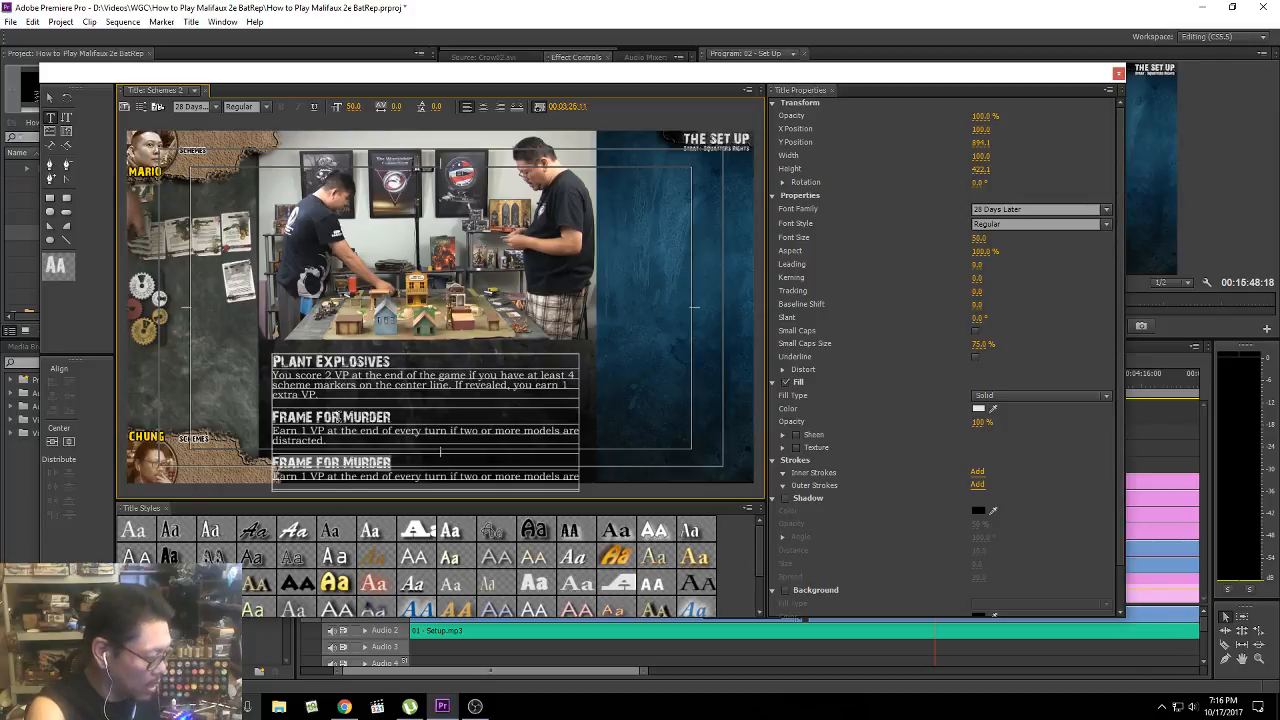
type("AssassiNATE")
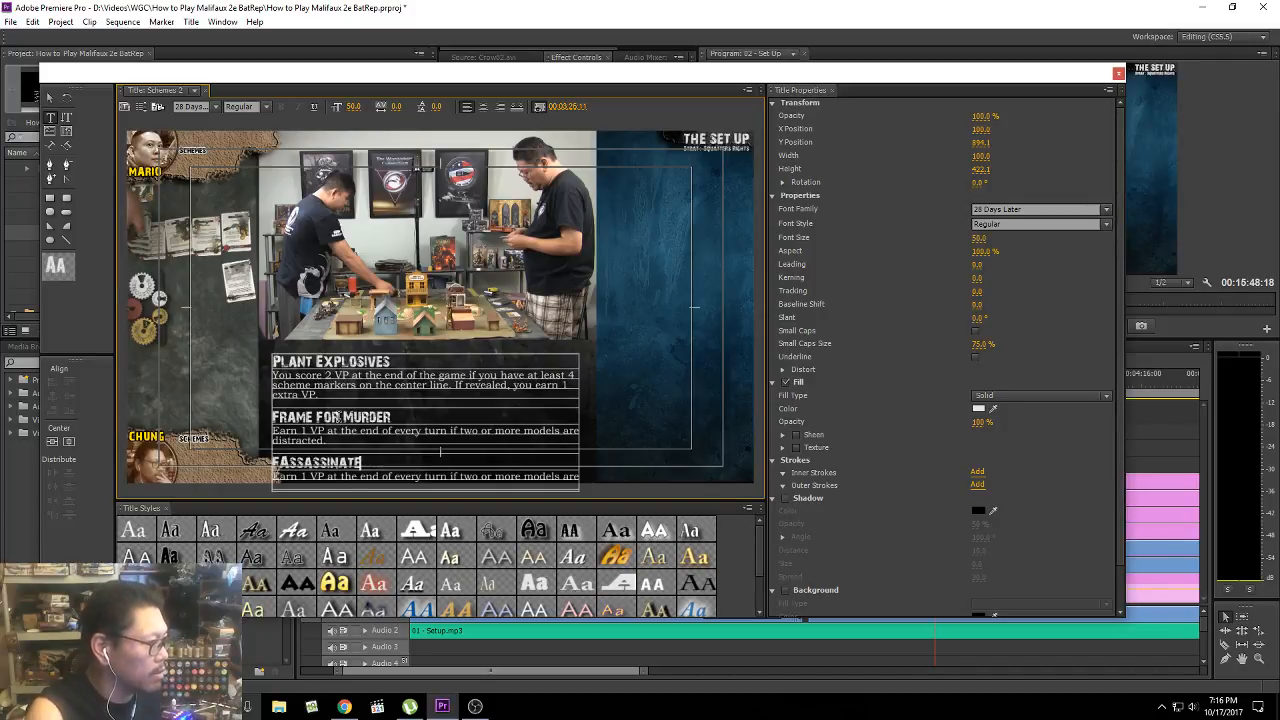
key("Home")
key("Delete")
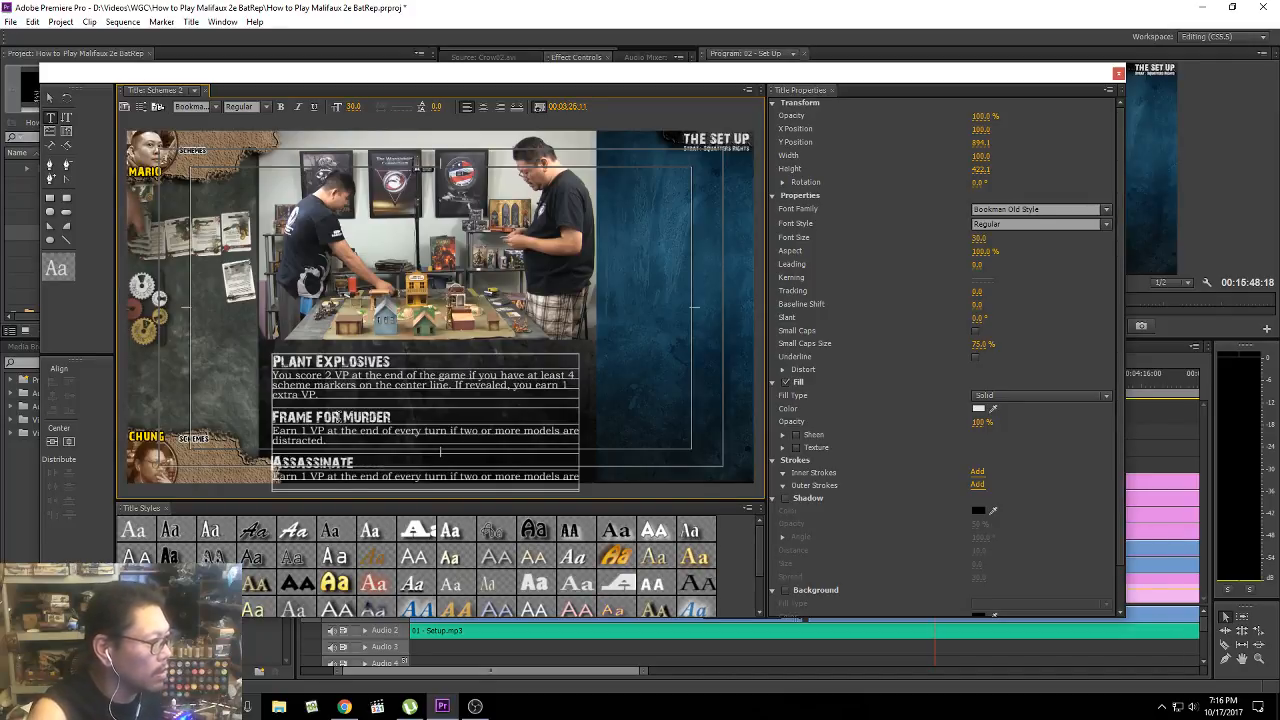
left_click(50, 97)
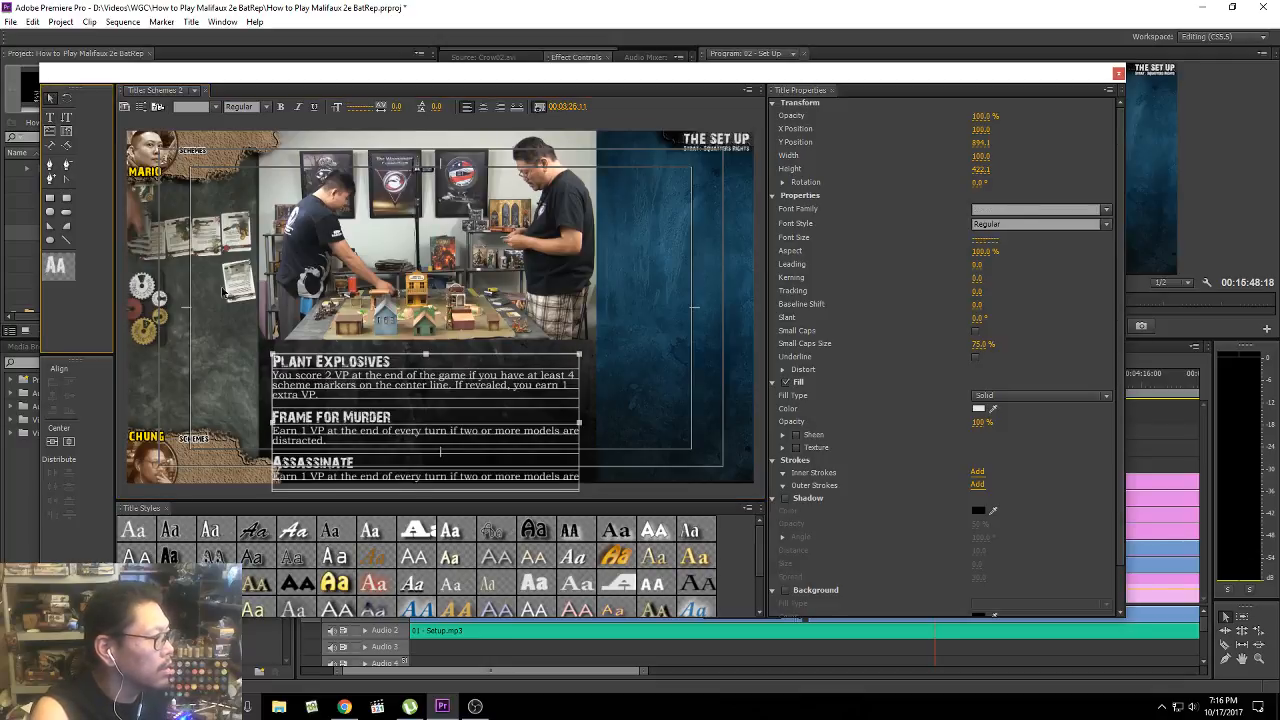
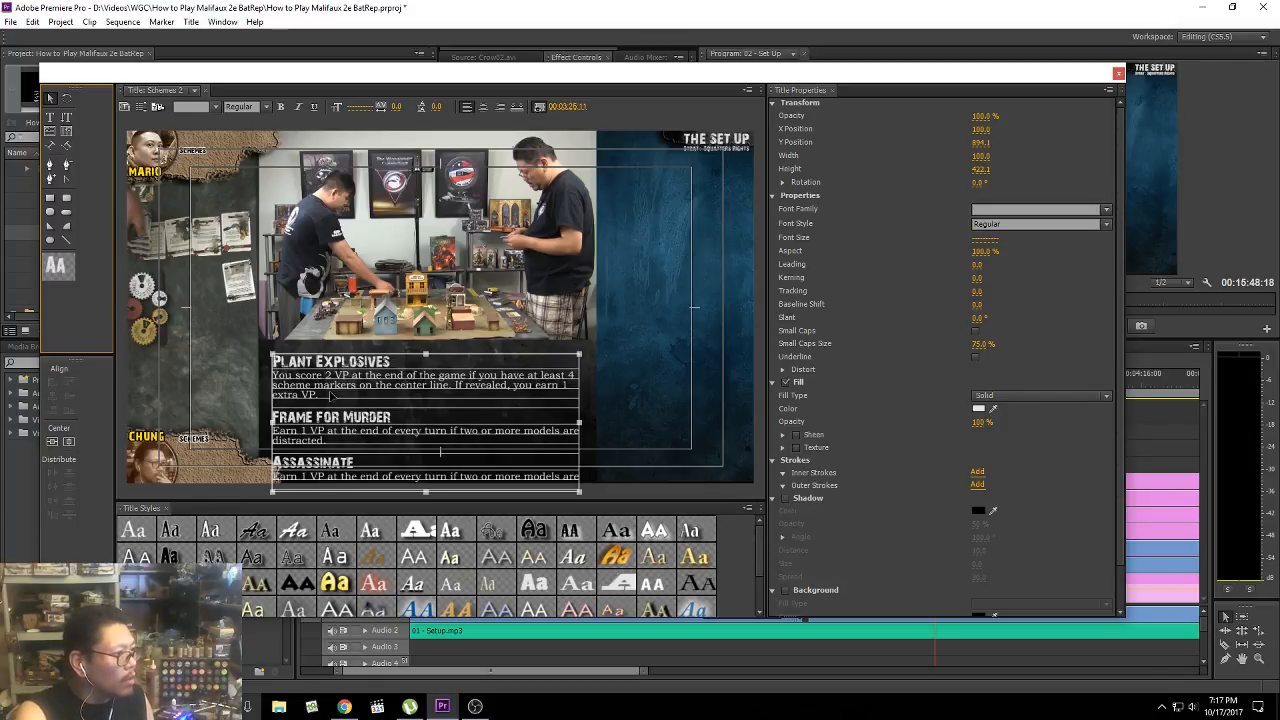
left_click(327, 395)
left_click(328, 398)
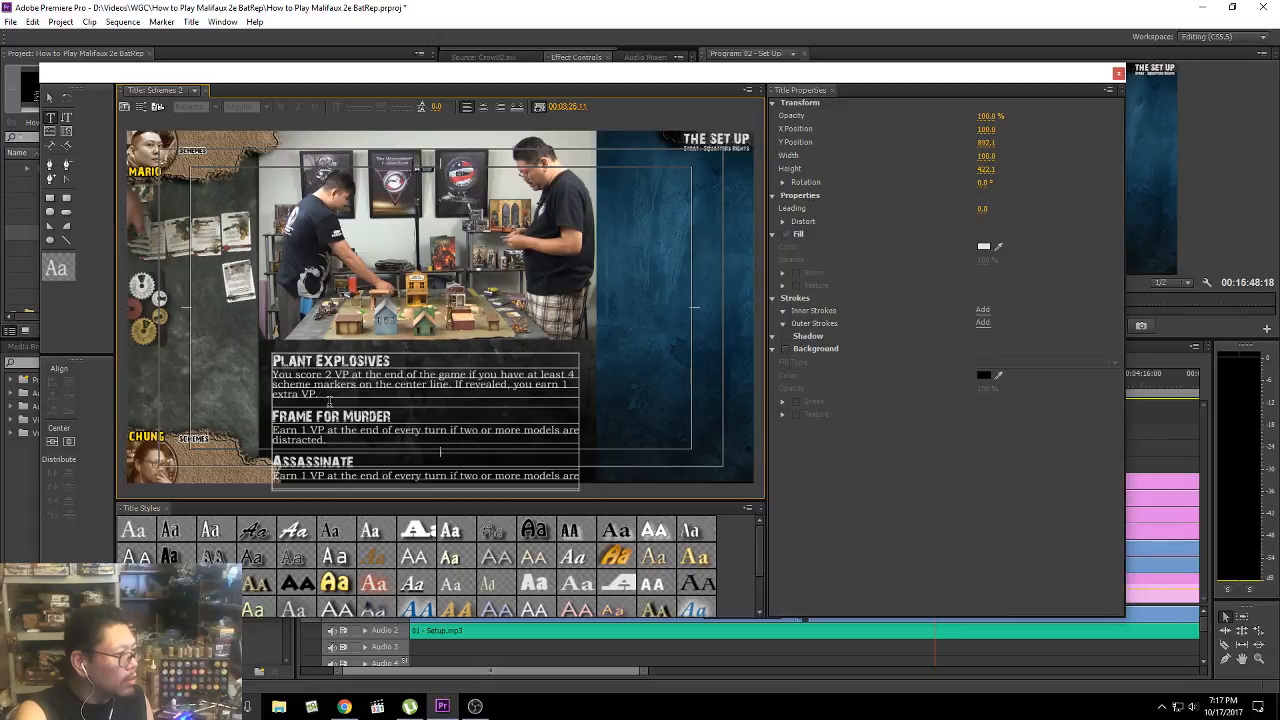
left_click(329, 400)
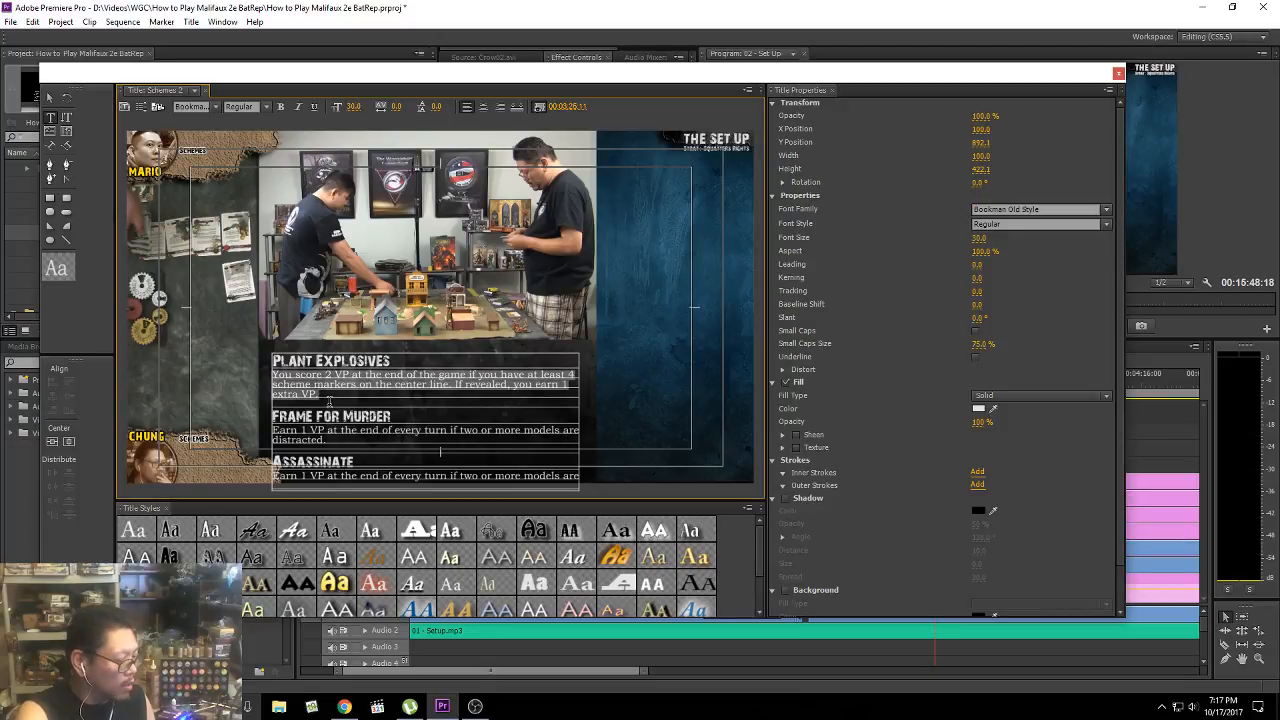
triple_click(329, 400)
type("ONCE P")
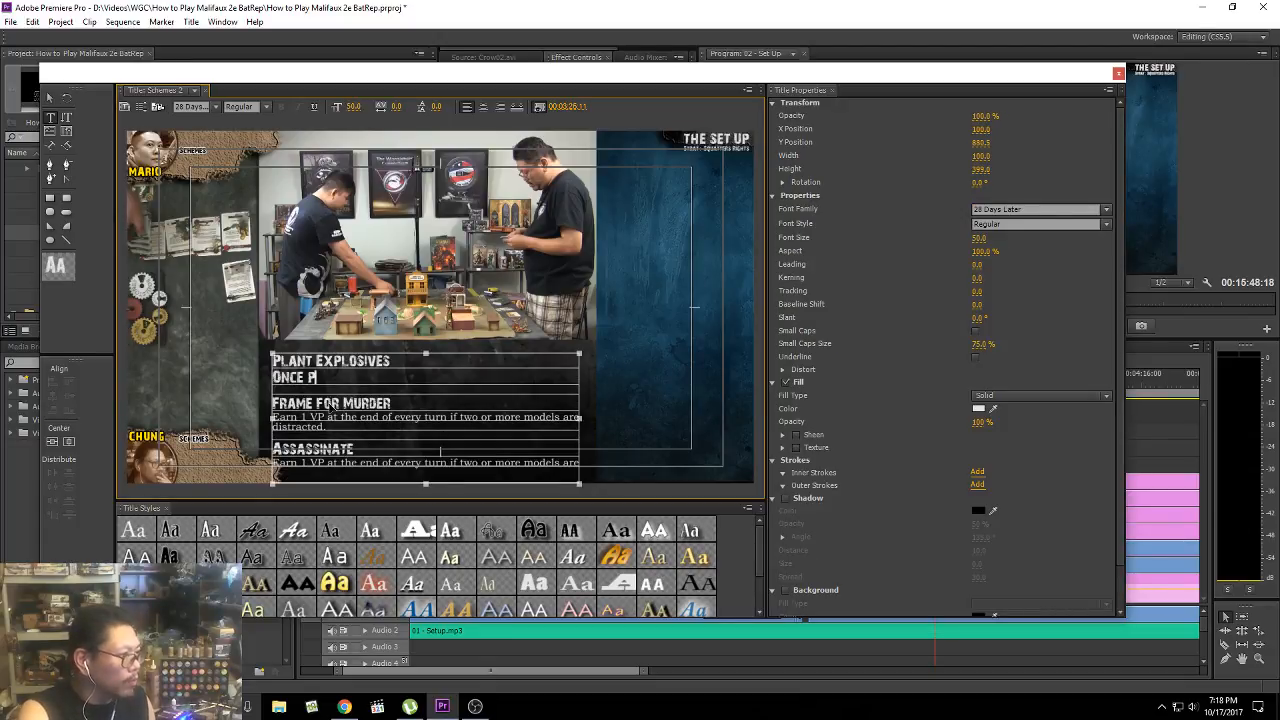
key("ctrl+z")
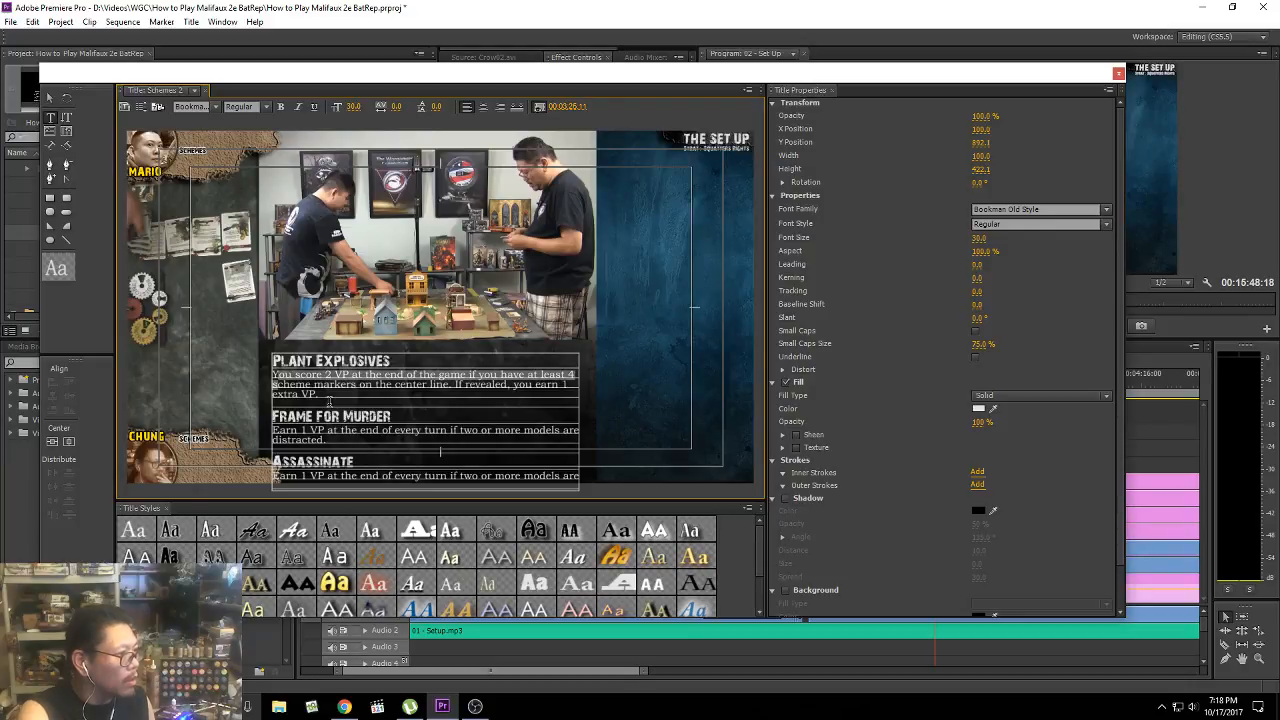
Step: Replace the Plant Explosives description with "Once per game, at the end of any turn, you may reveal this"
key("shift+Down")
key("shift+End")
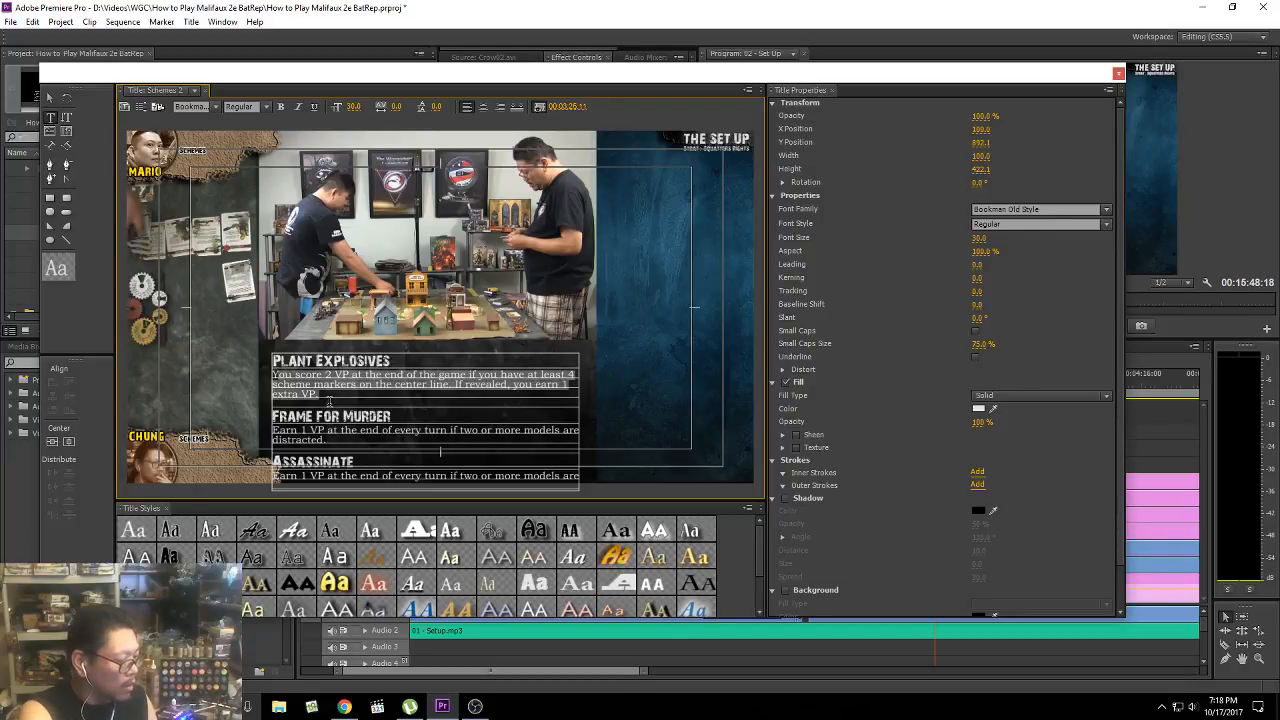
type("Once per game")
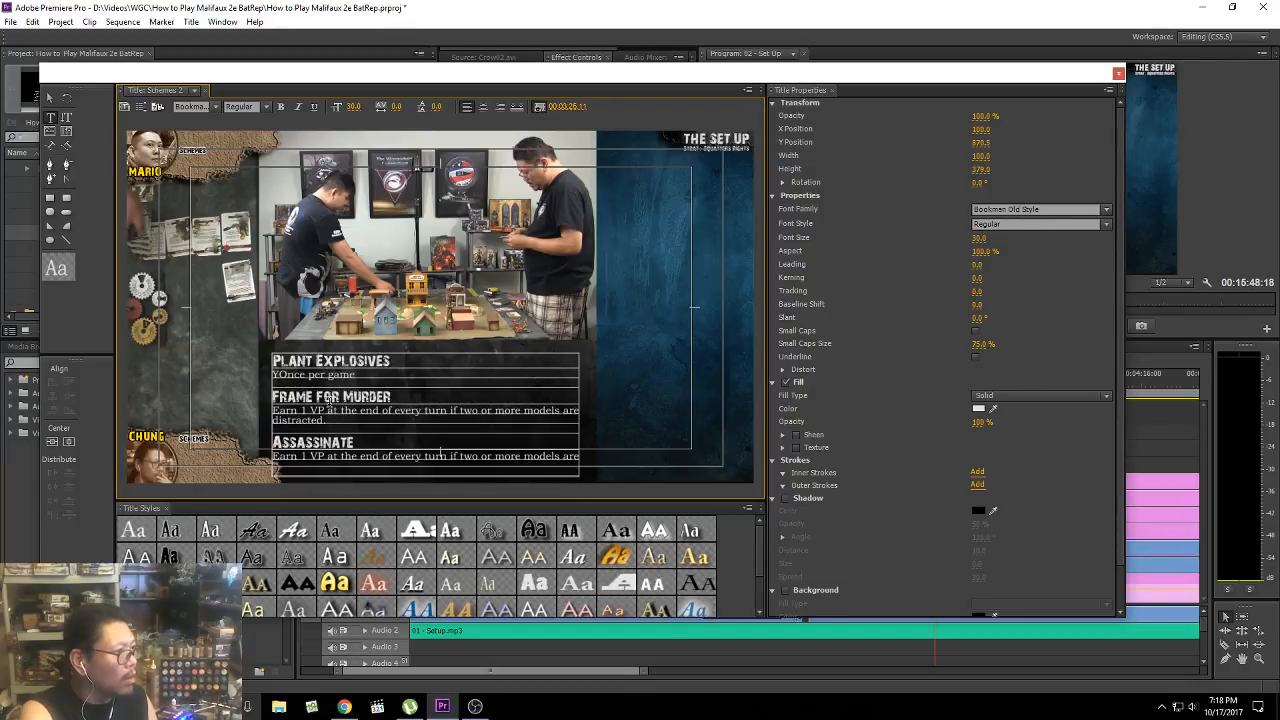
type(",")
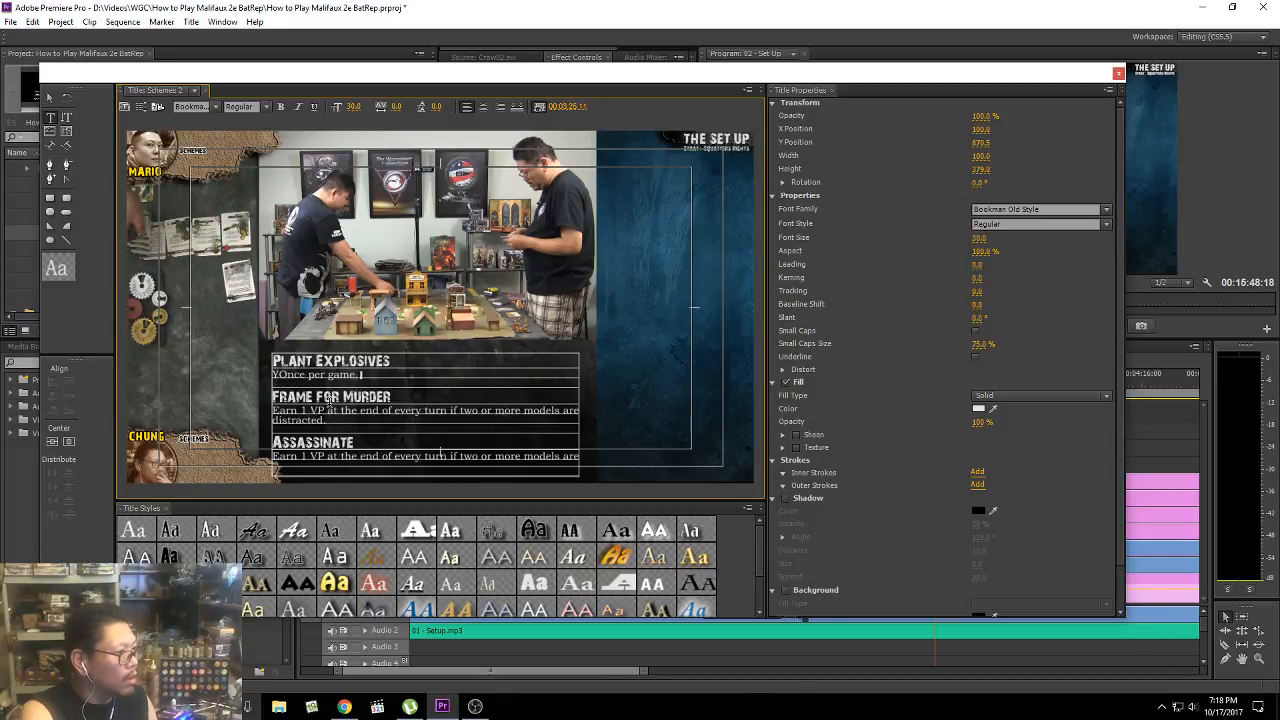
type(" at th en")
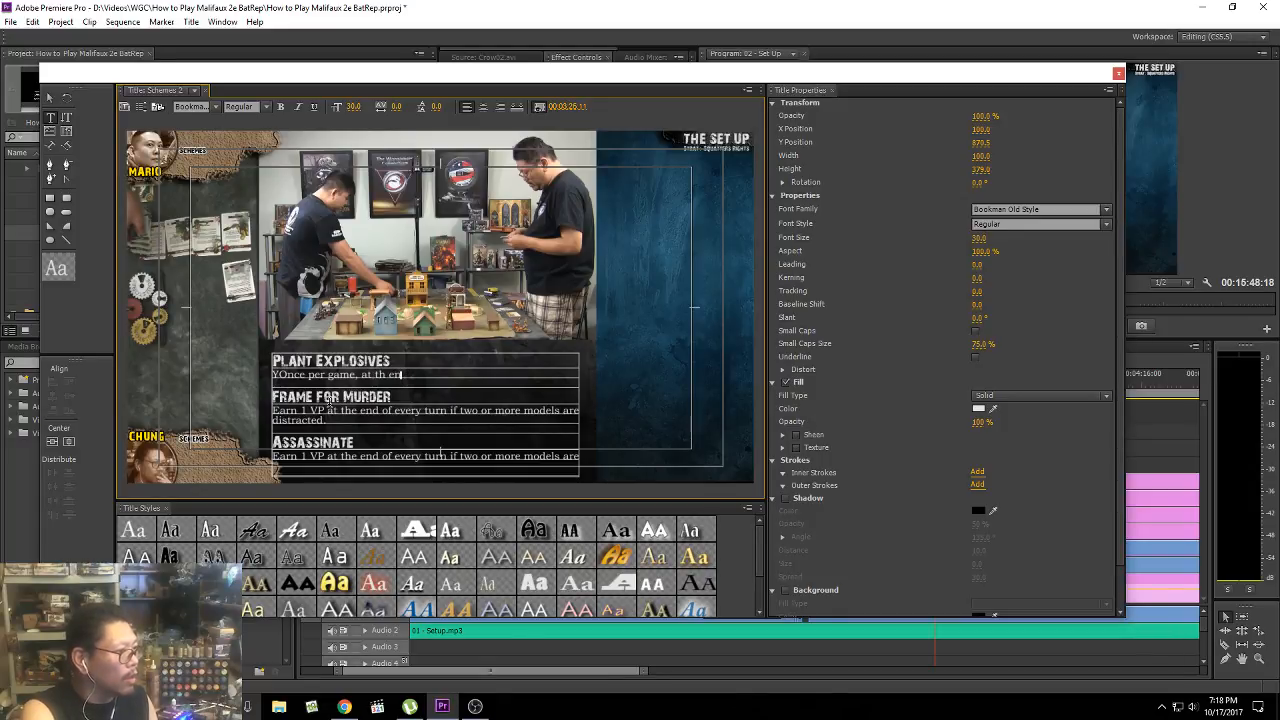
key("BackSpace")
key("BackSpace")
key("BackSpace")
type("e end of a ")
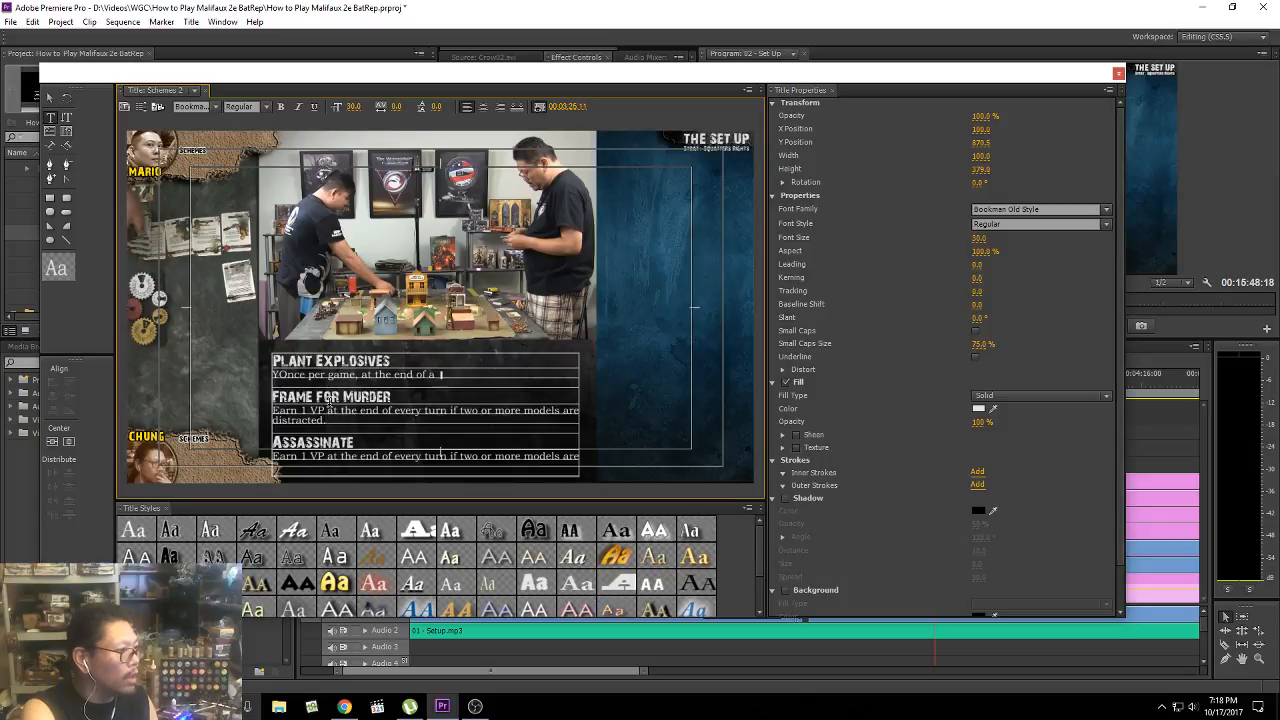
type("ny turn, you")
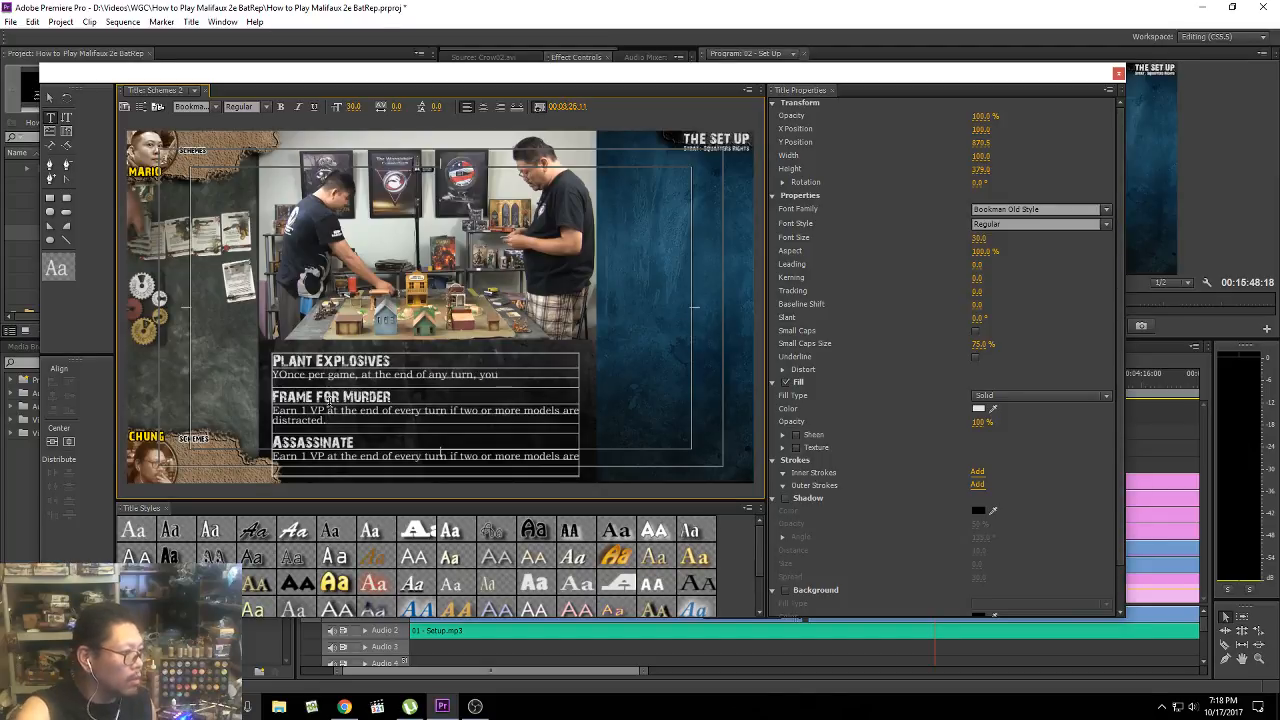
type(" may r")
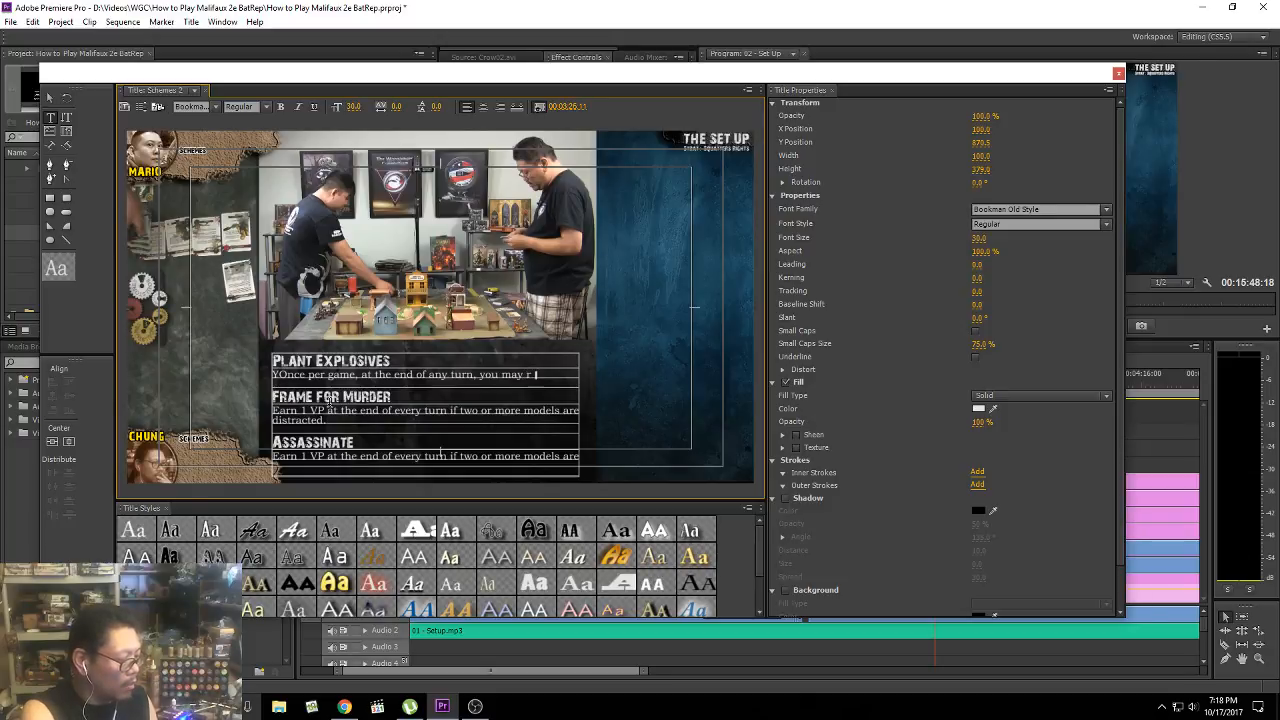
type("eveal this")
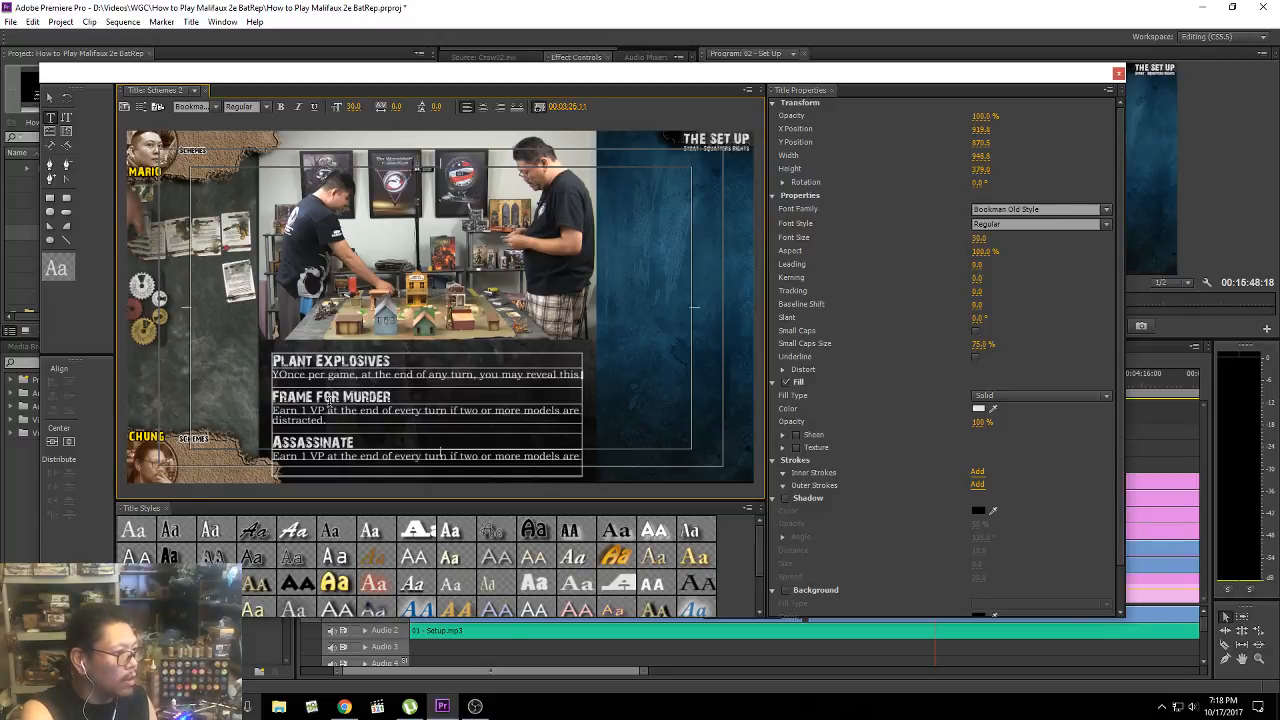
Step: Add a second line to the Plant Explosives description reading "sheme and earn 1 VP per enemy model withing 3""
key("Return")
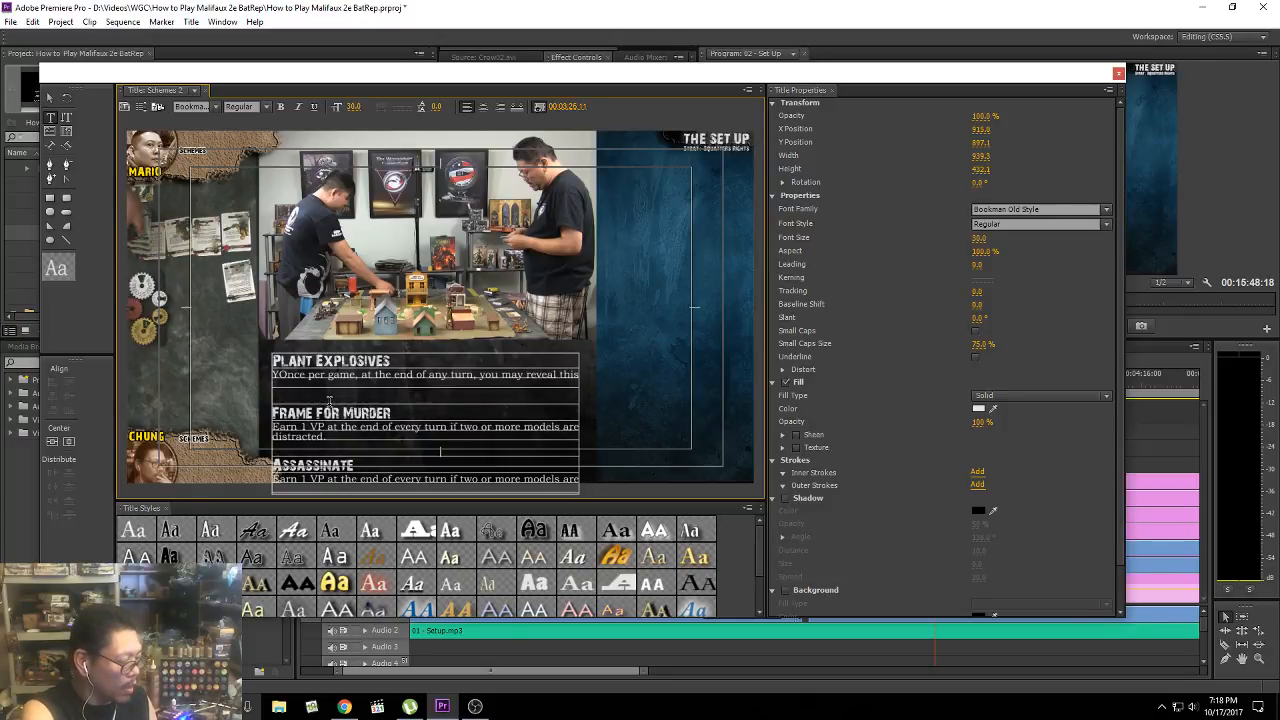
type("sheme and d")
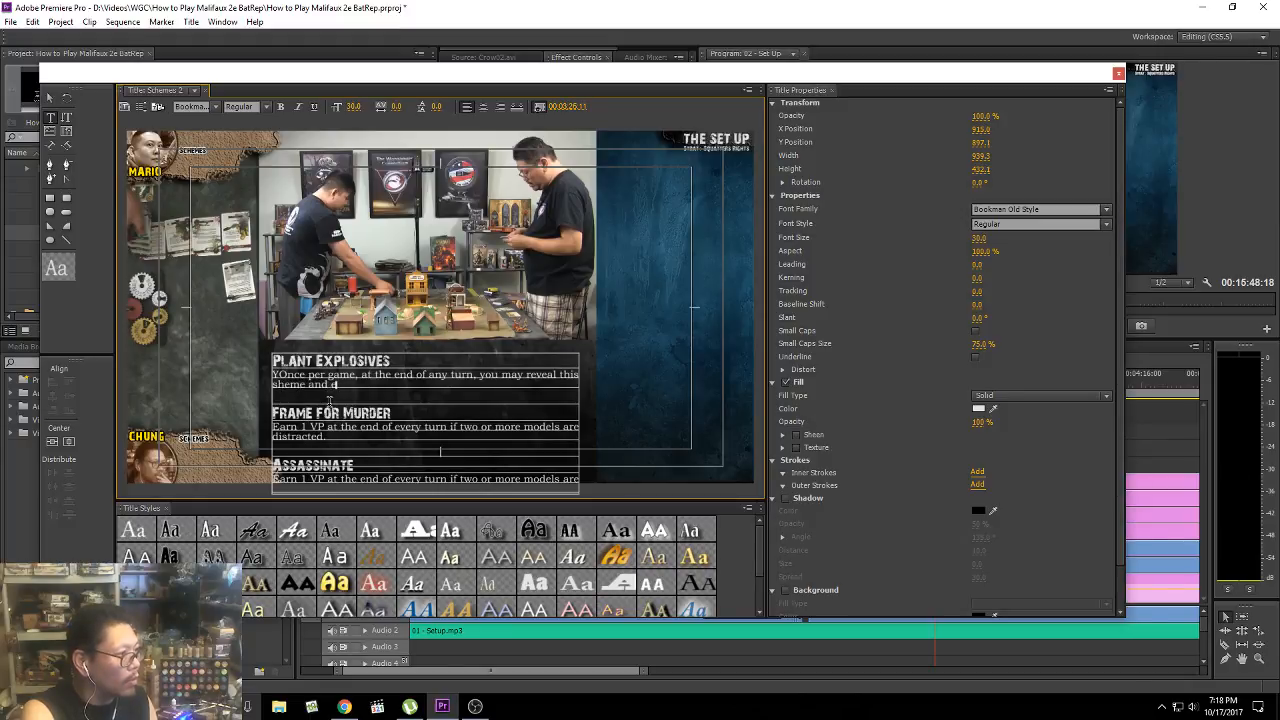
key("BackSpace")
type("earn")
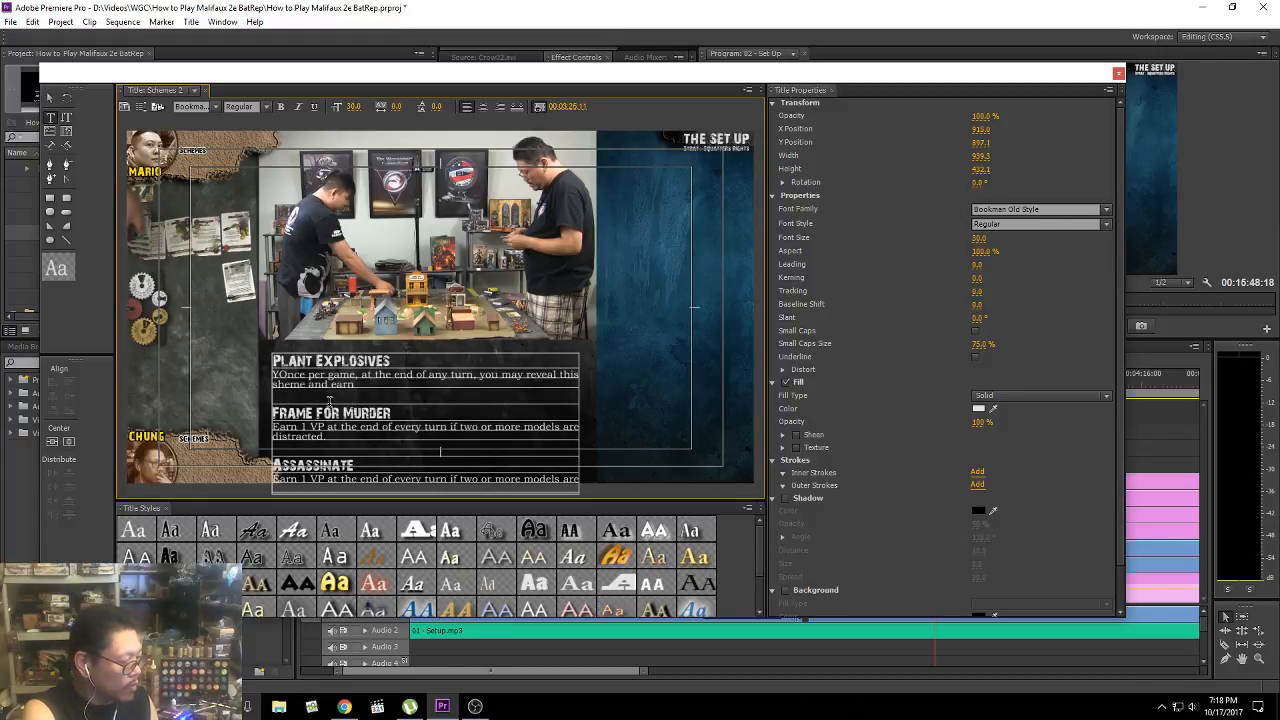
type(" 1 VP. ")
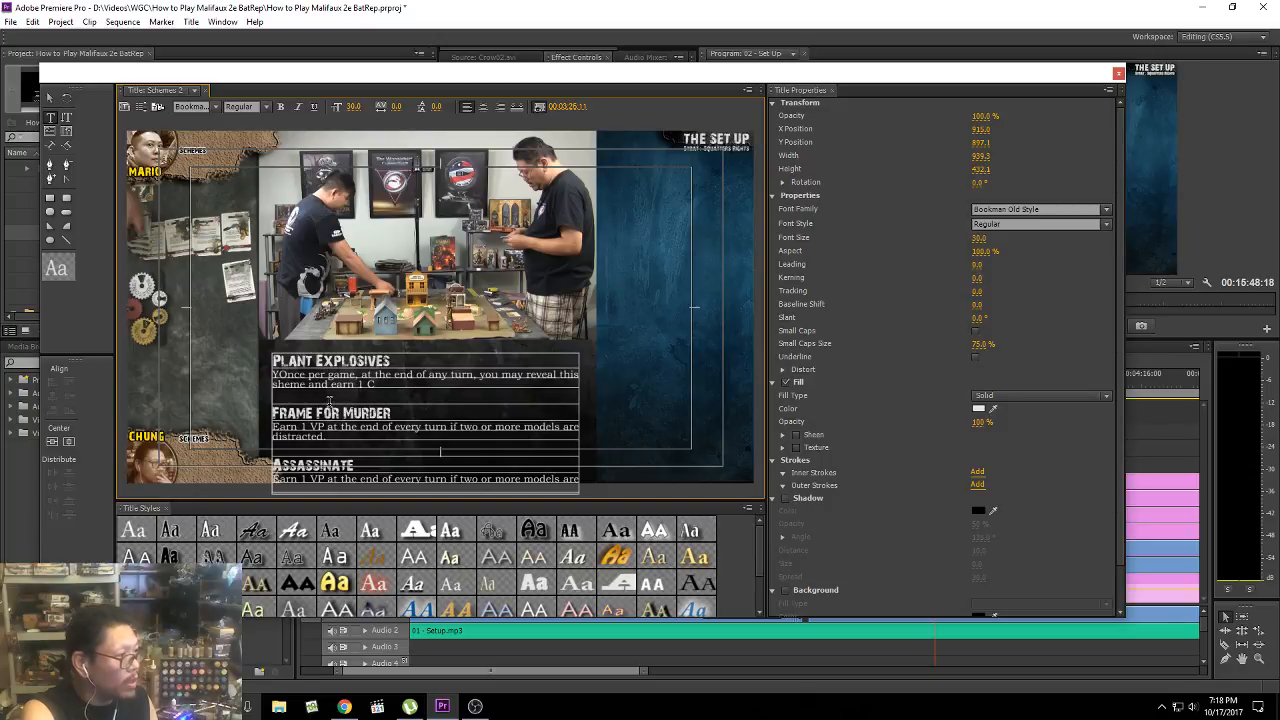
type("per model")
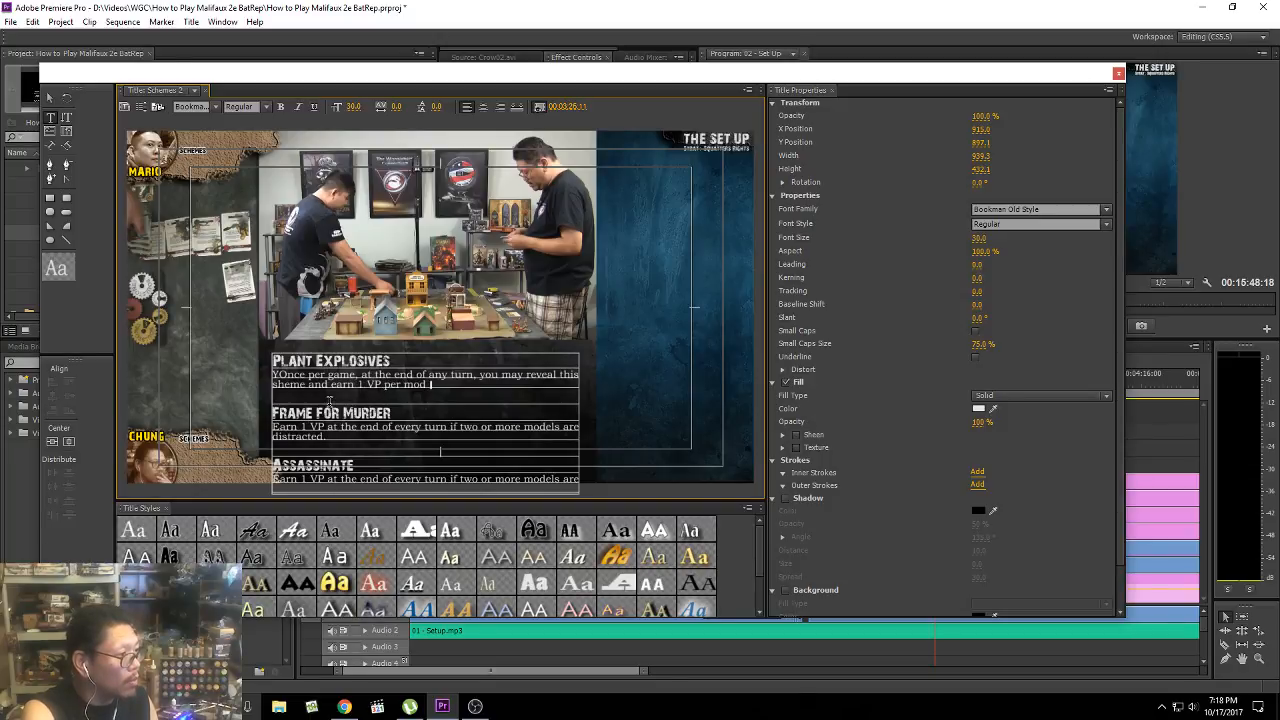
key("BackSpace")
key("BackSpace")
key("BackSpace")
key("BackSpace")
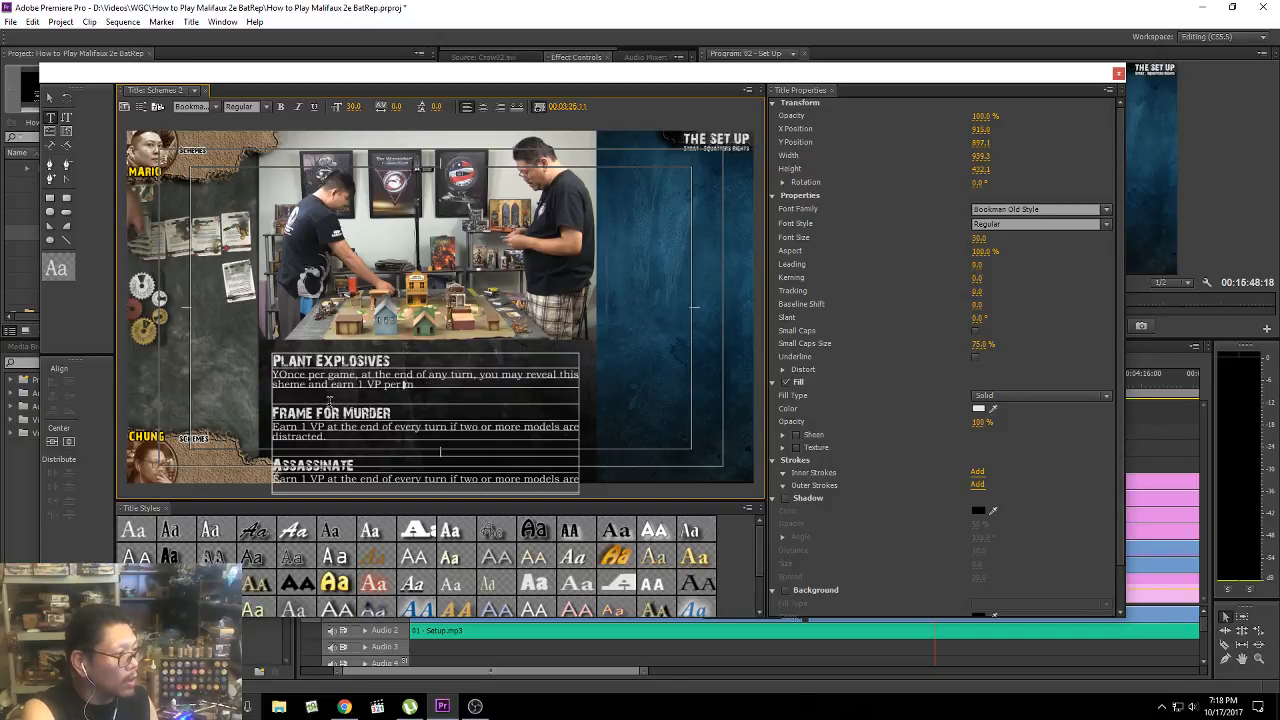
type("one")
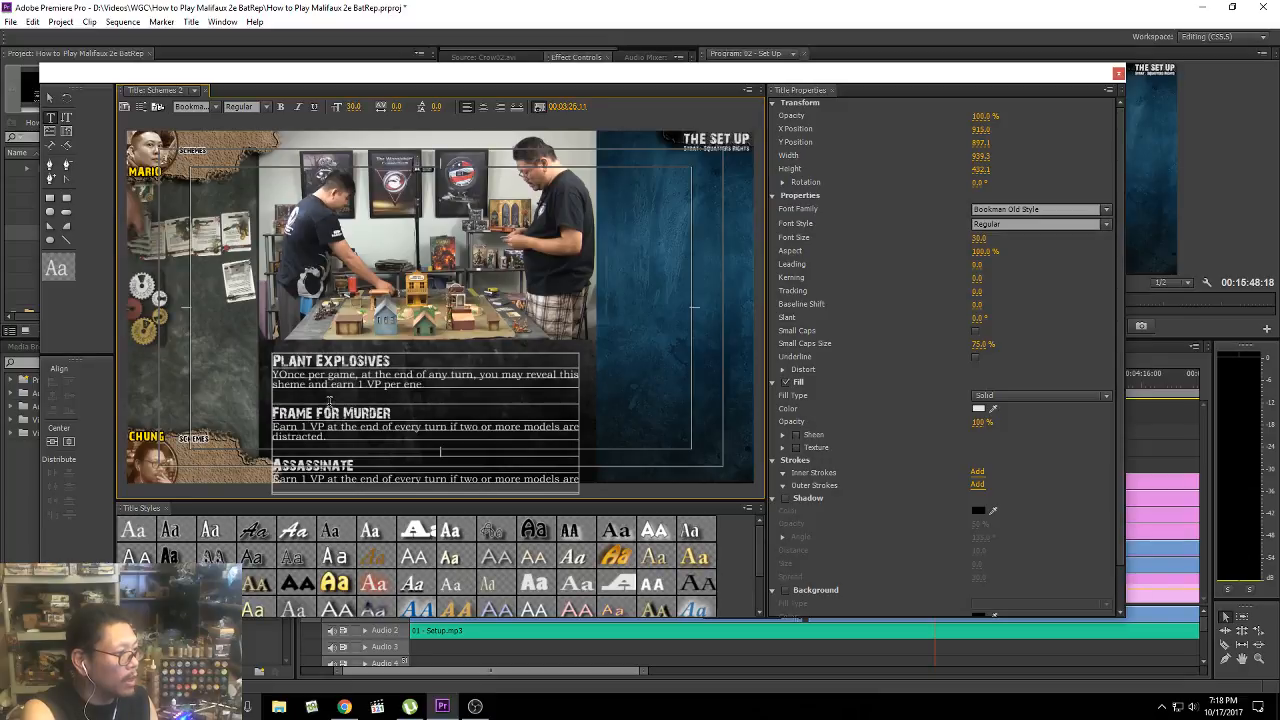
type("my model withing")
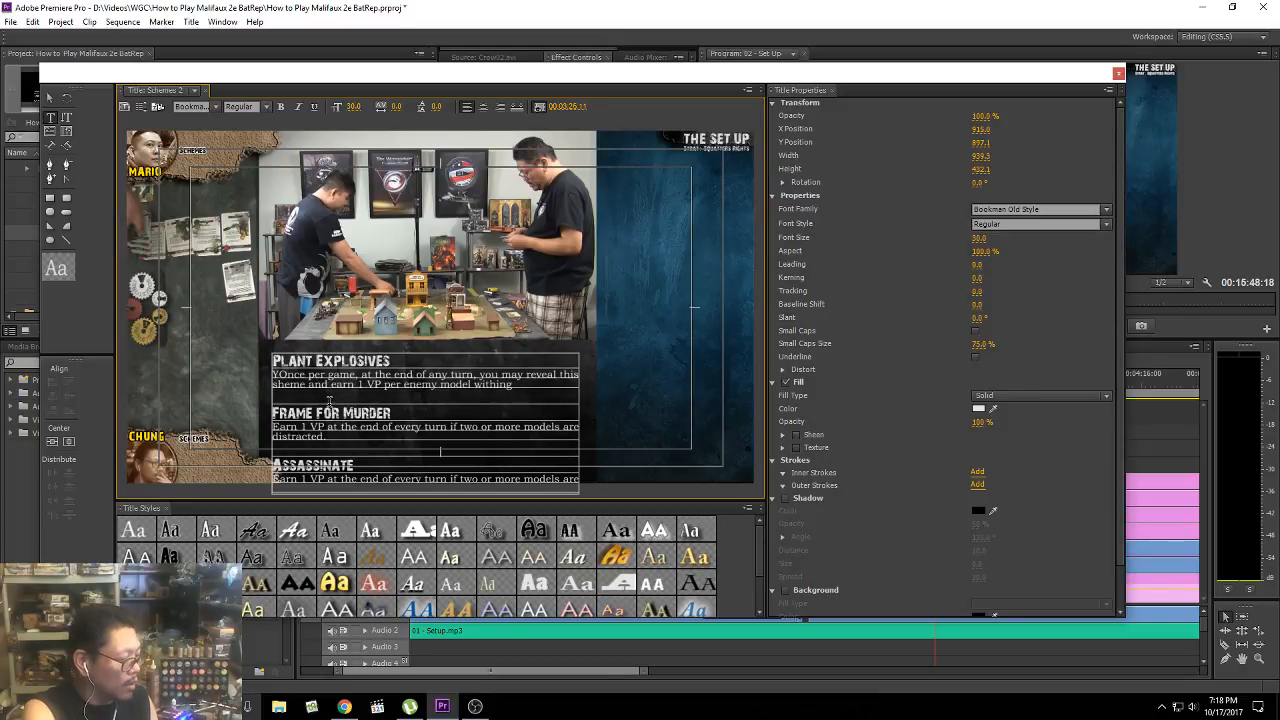
type(" 3\"")
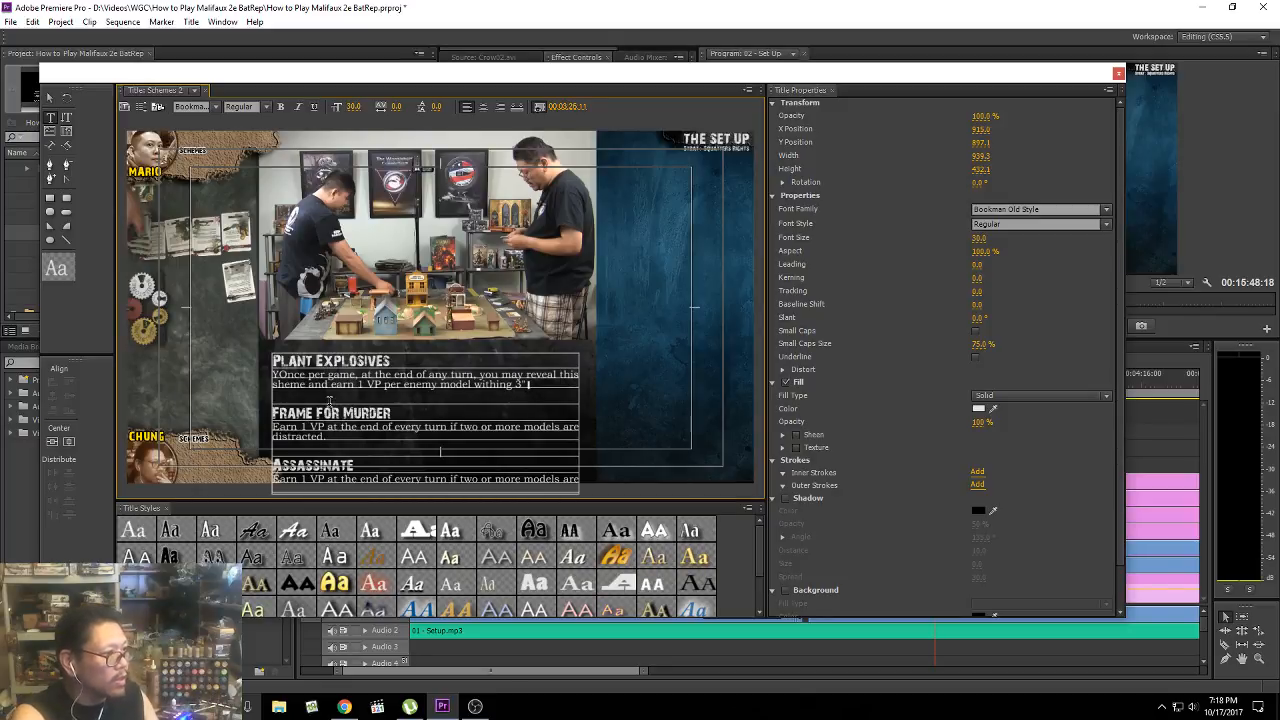
Step: Continue the Plant Explosives description after the 3" distance with "of at least one of this"
type("of at least")
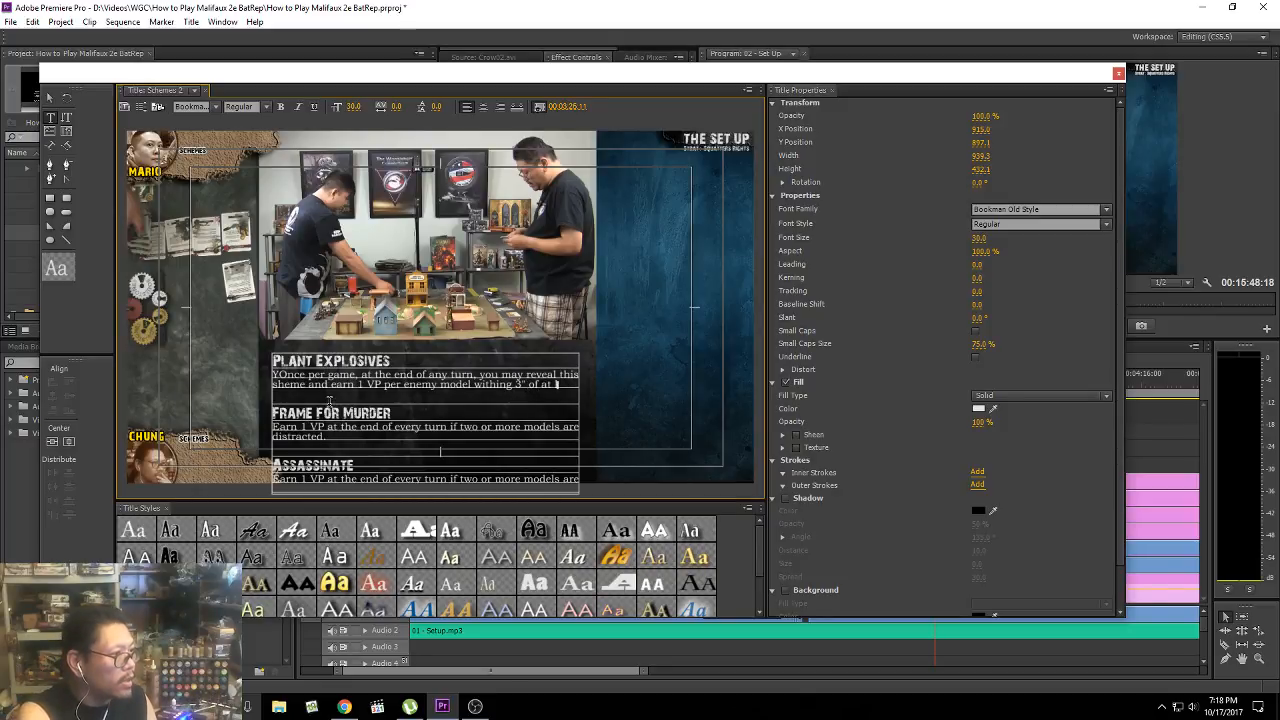
type(" on")
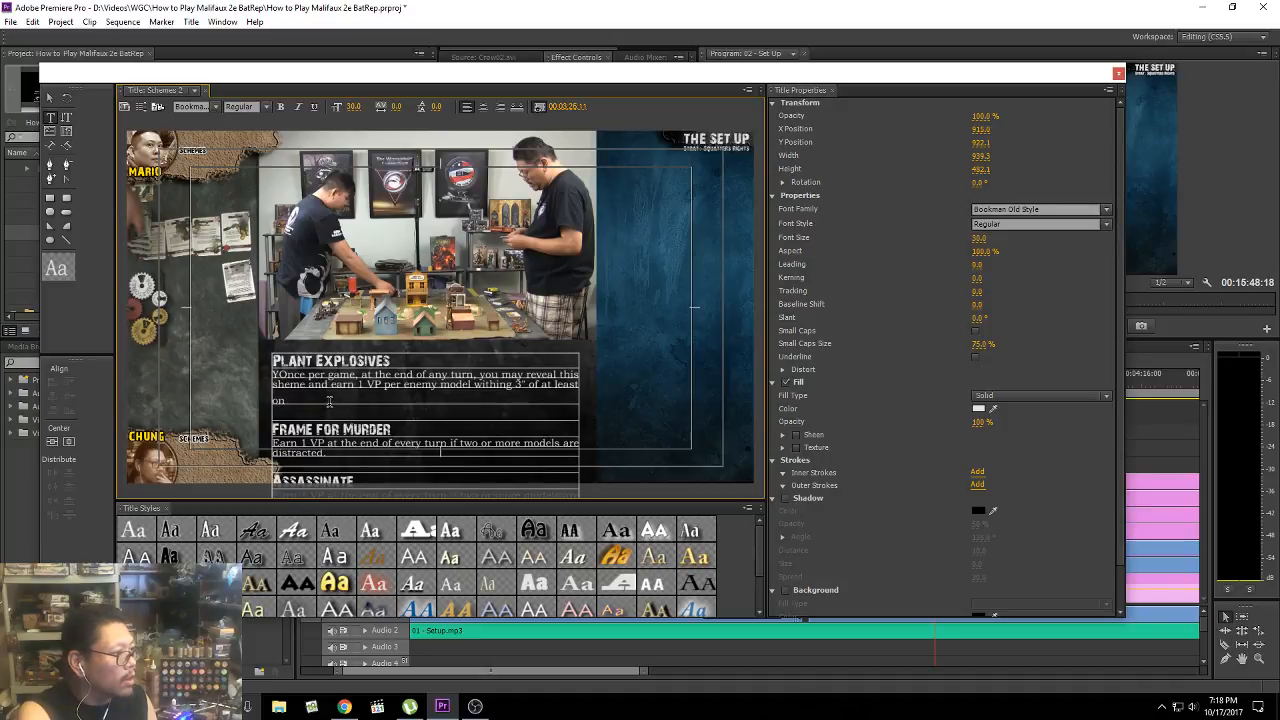
type("e of th")
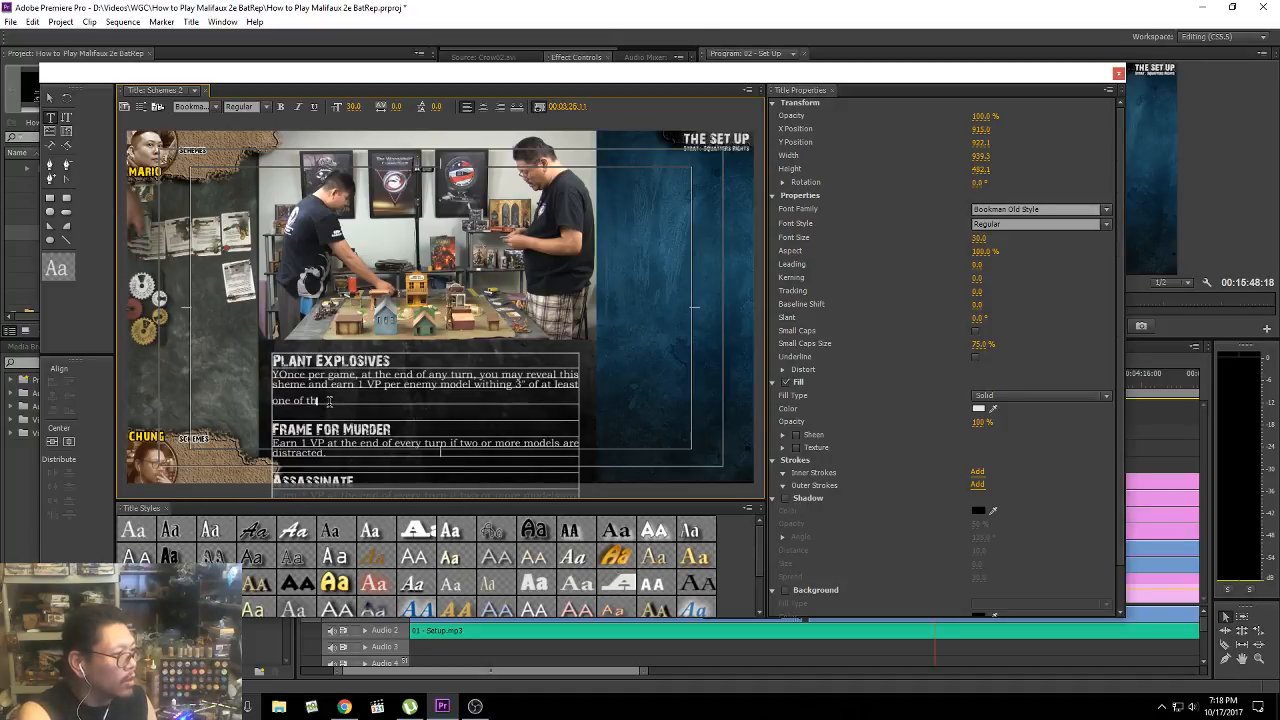
type("is sce")
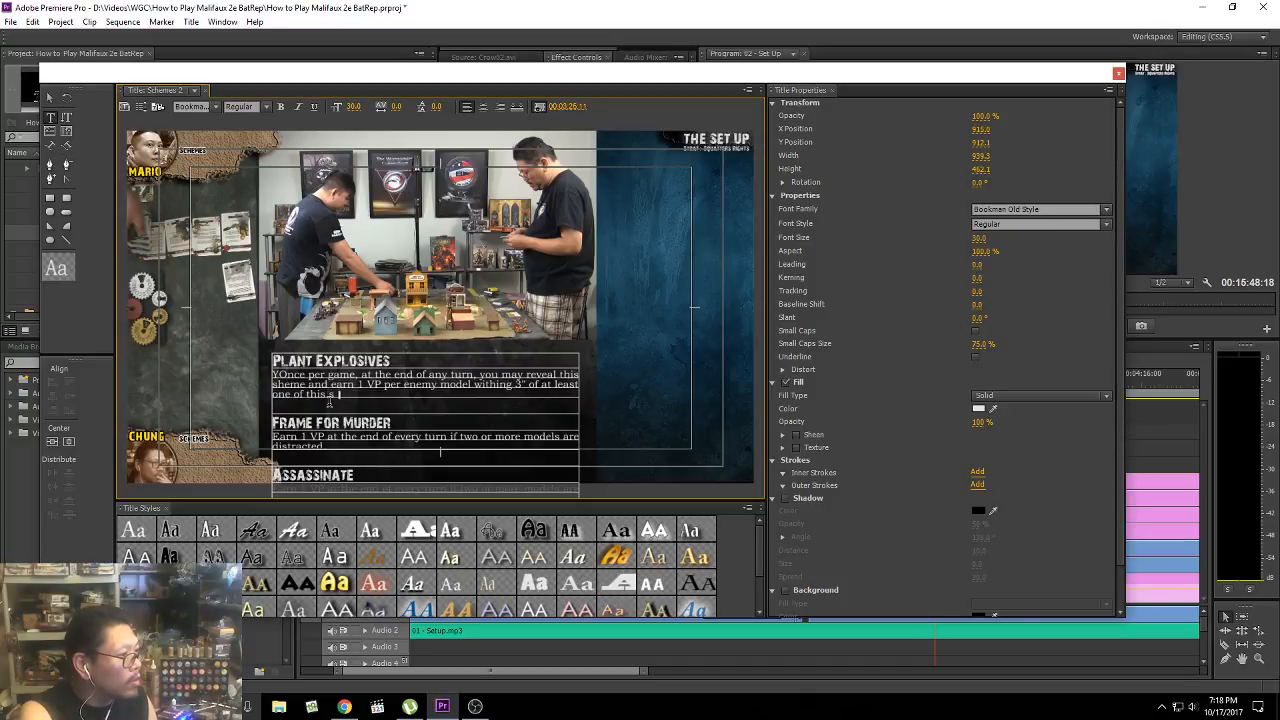
key("BackSpace")
key("BackSpace")
key("BackSpace")
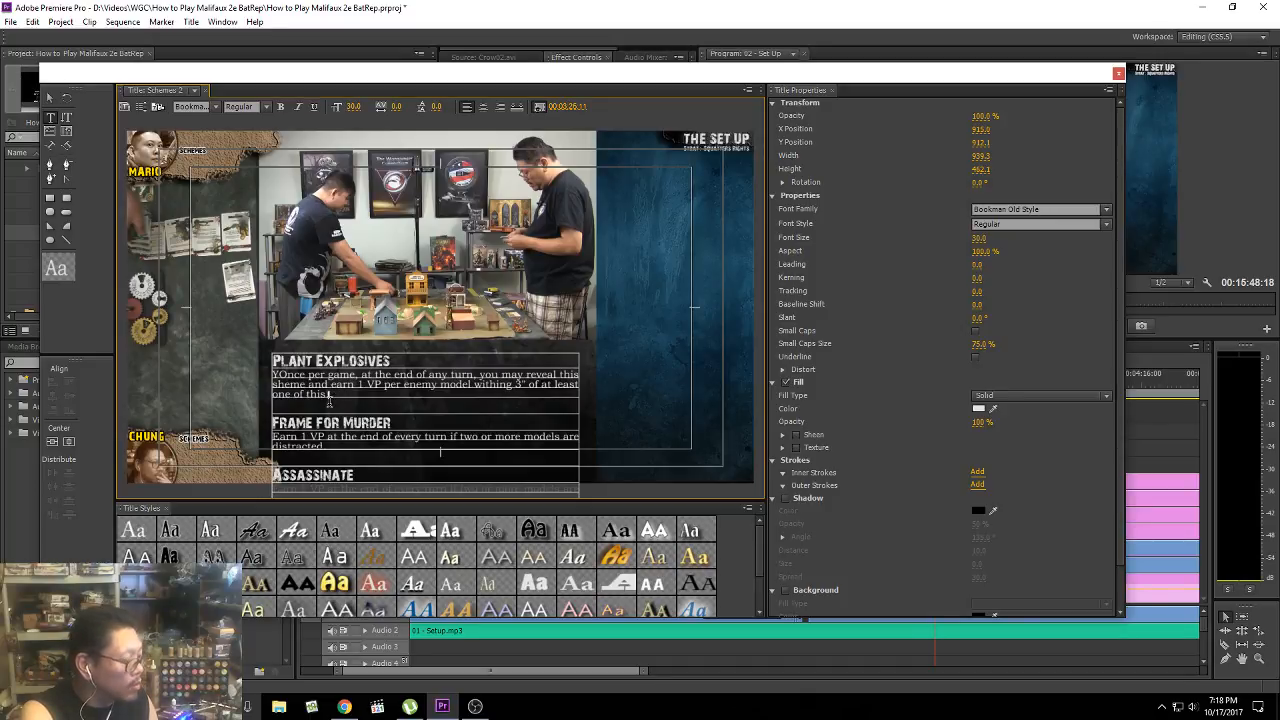
Step: Finish the Plant Explosives description with the words "crew's scheme marker."
type("ce")
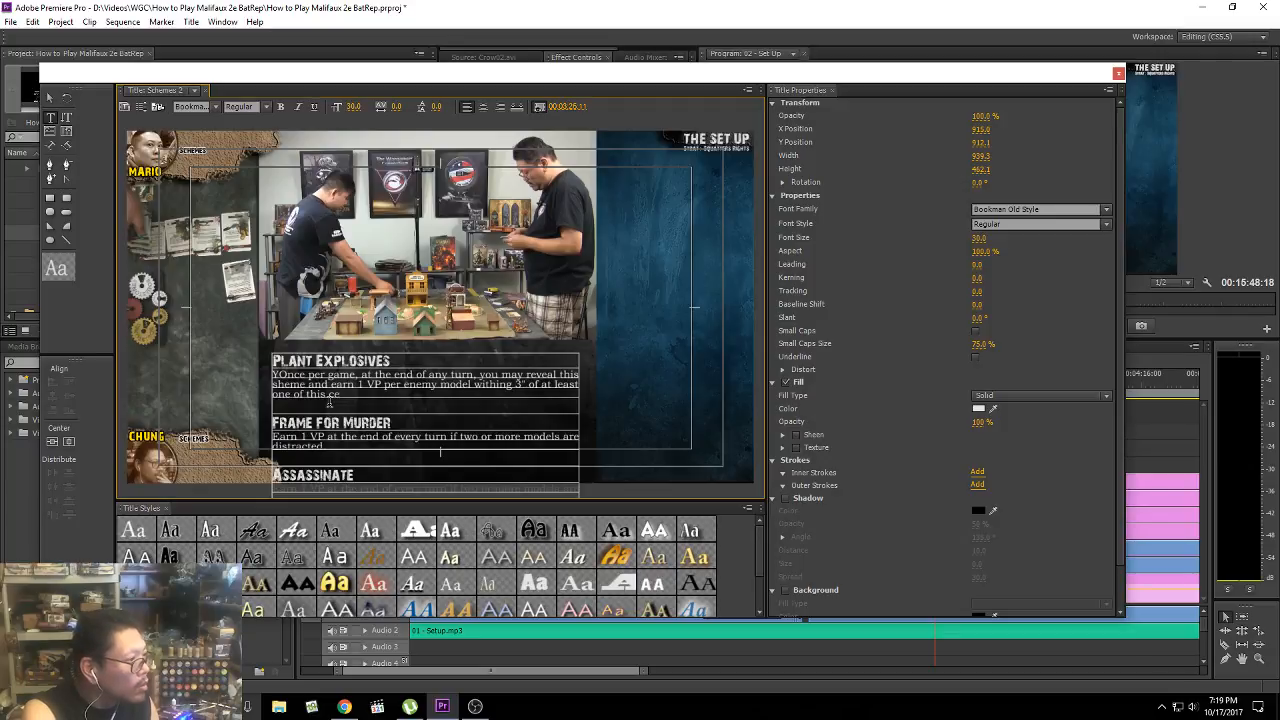
key("BackSpace")
key("BackSpace")
type("d")
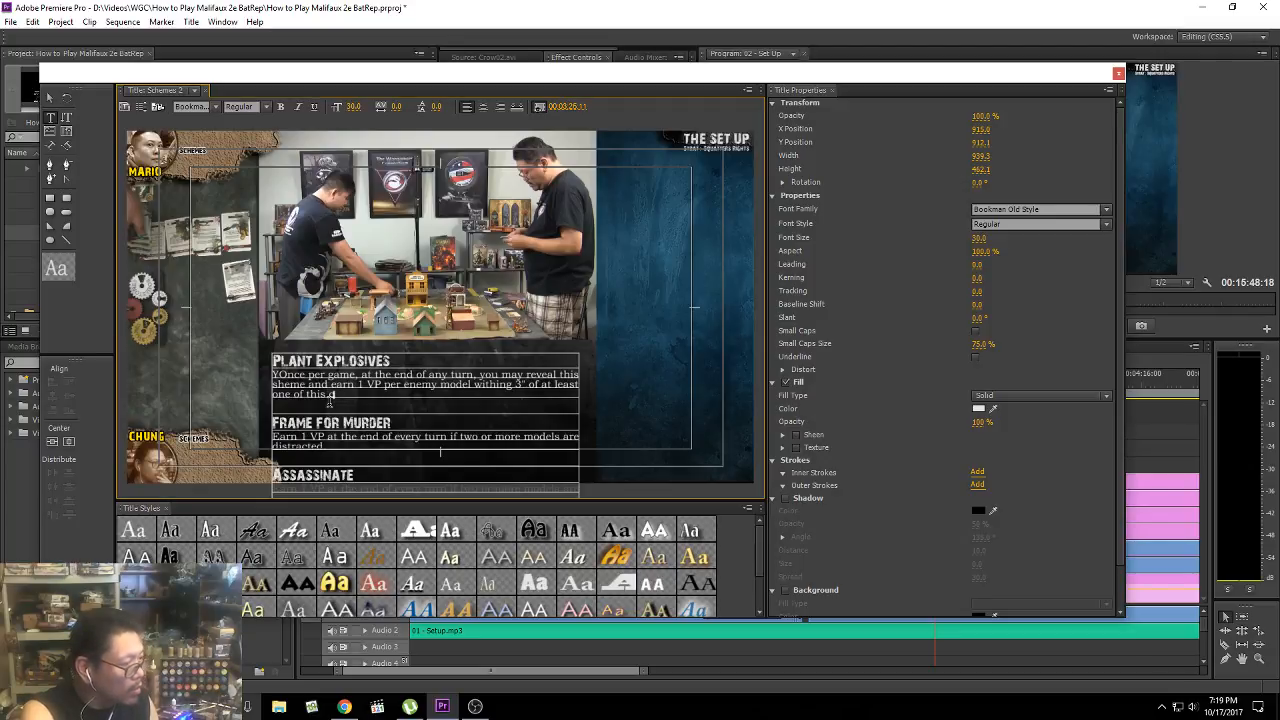
type("rew's")
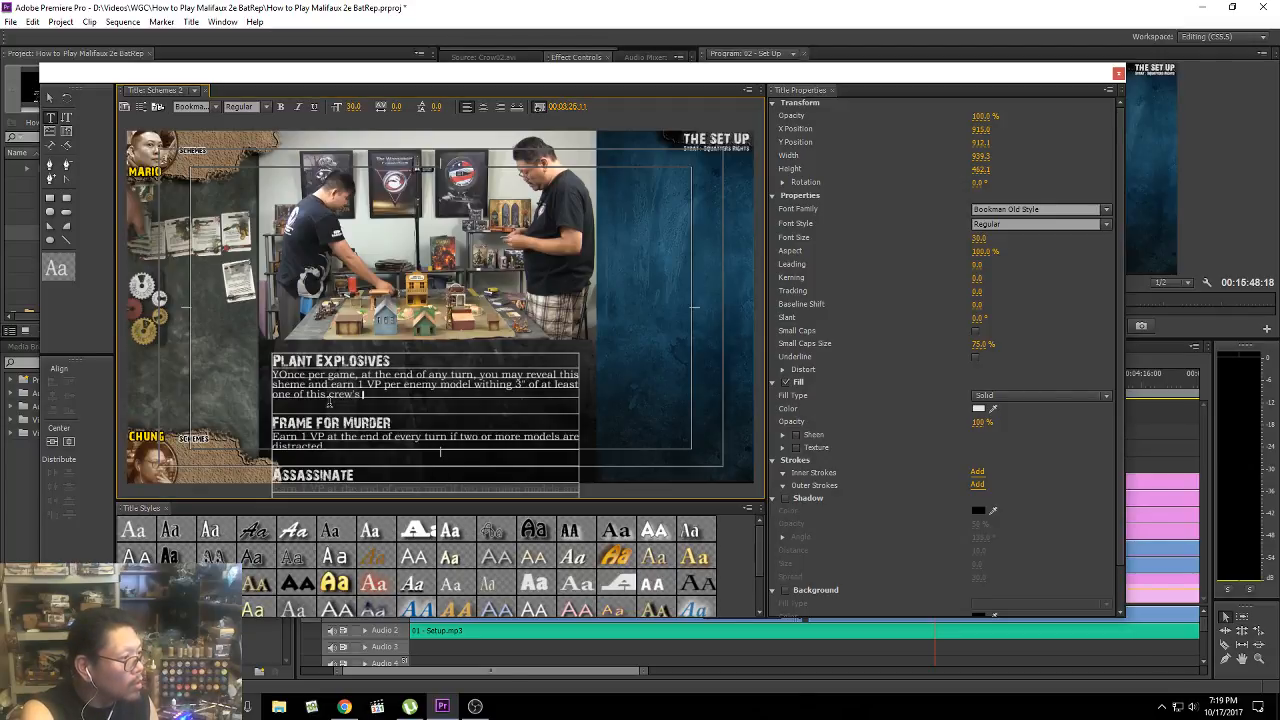
type(" scheme ma")
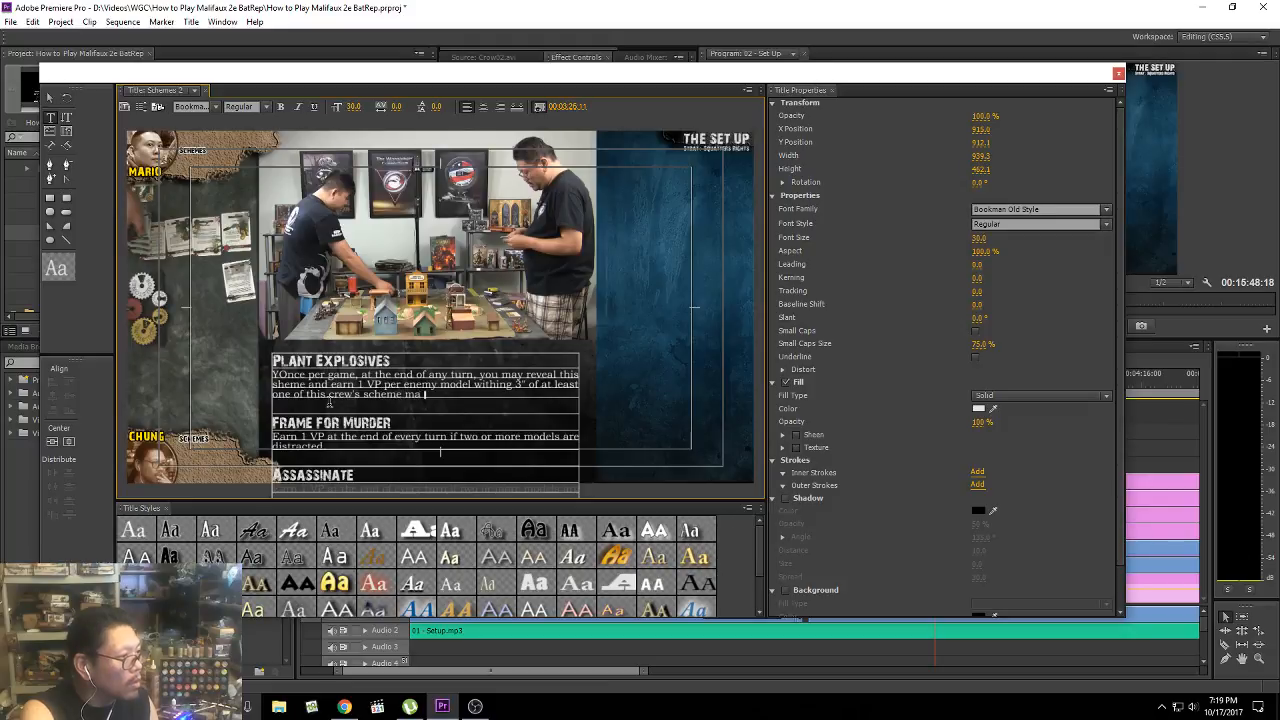
type("rker.")
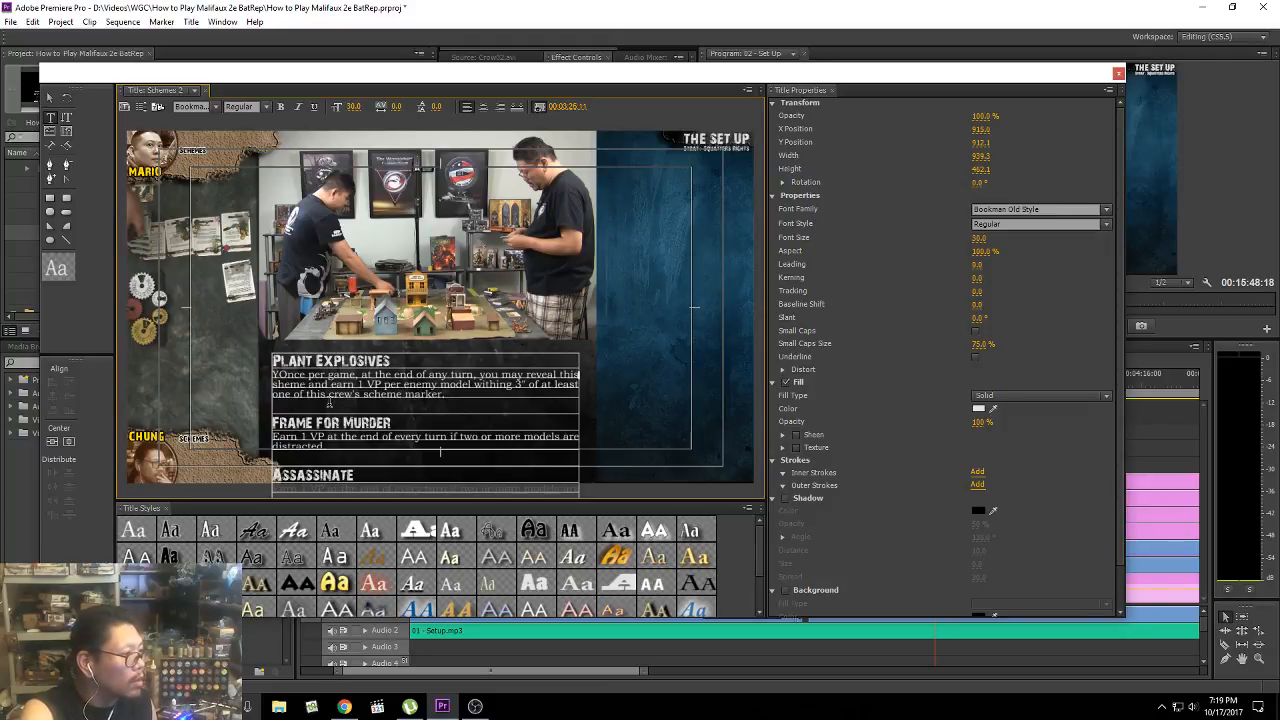
Step: Remove the stray "Y" in front of "Once" at the start of the Plant Explosives description
key("Home")
key("Delete")
key("Escape")
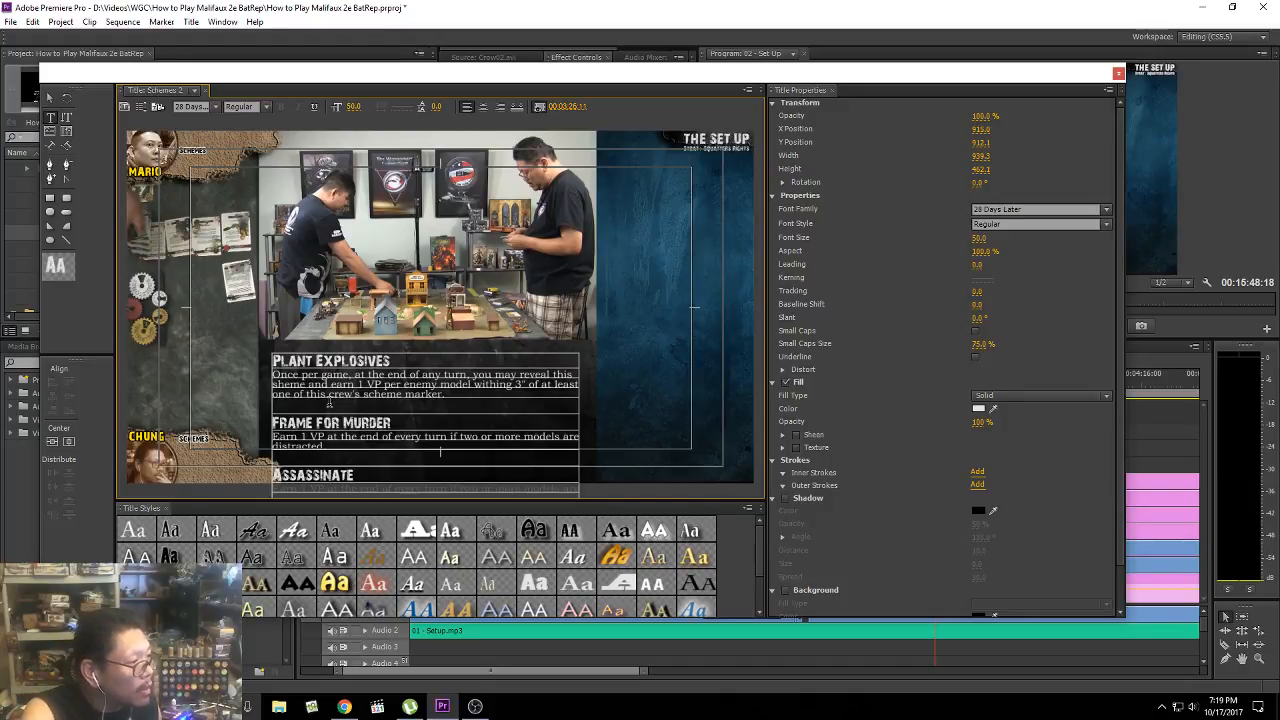
key("Up")
key("End")
key("shift+Home")
key("shift+Up")
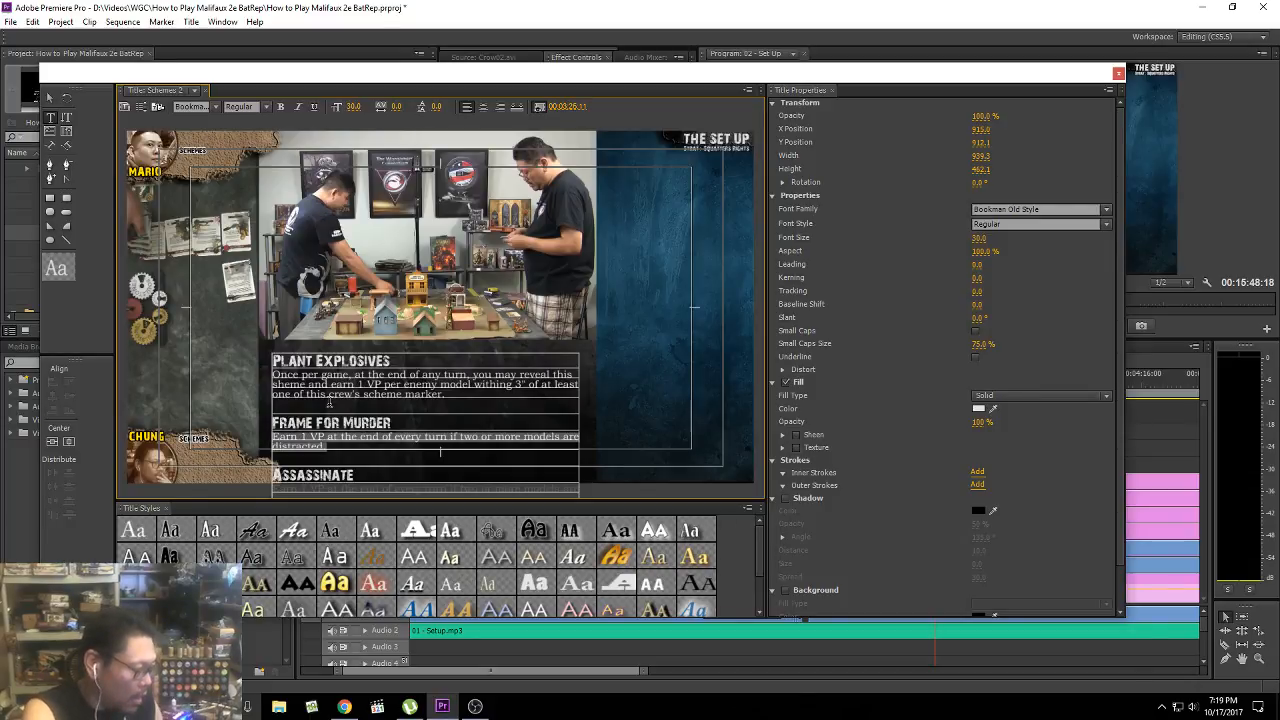
key("BackSpace")
key("BackSpace")
type("SCA")
key("BackSpace")
key("BackSpace")
key("BackSpace")
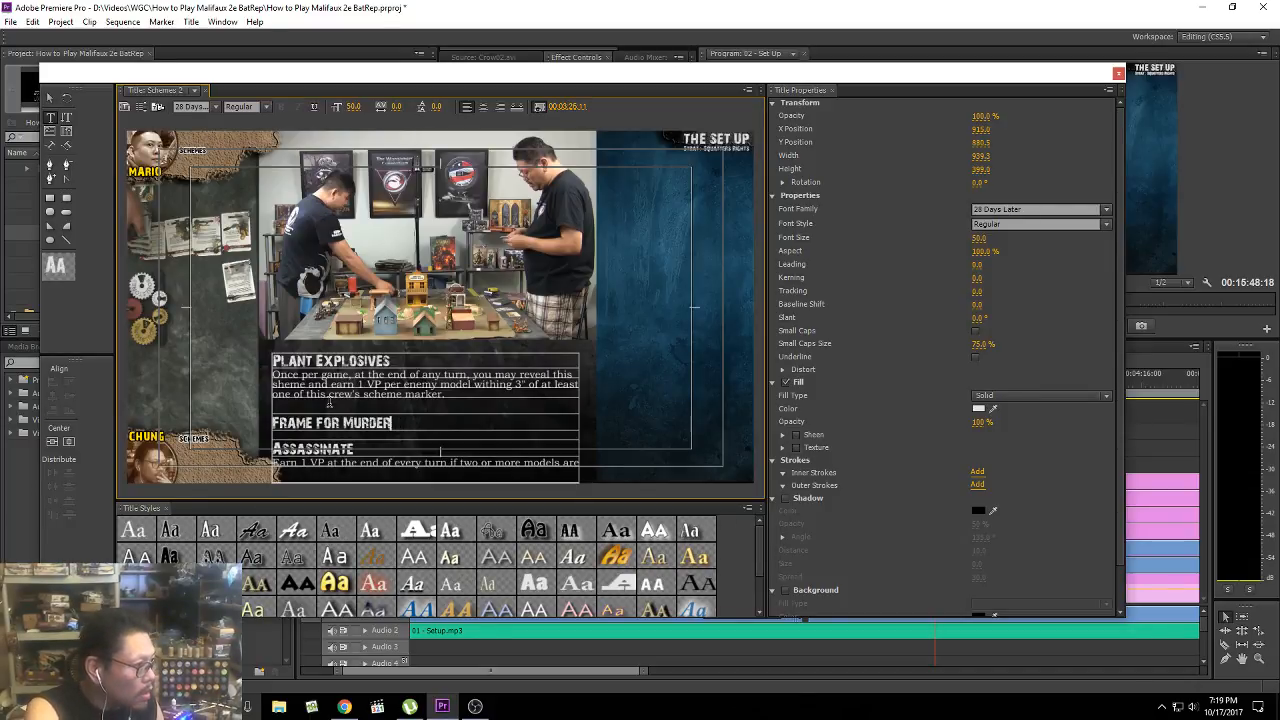
type("SC")
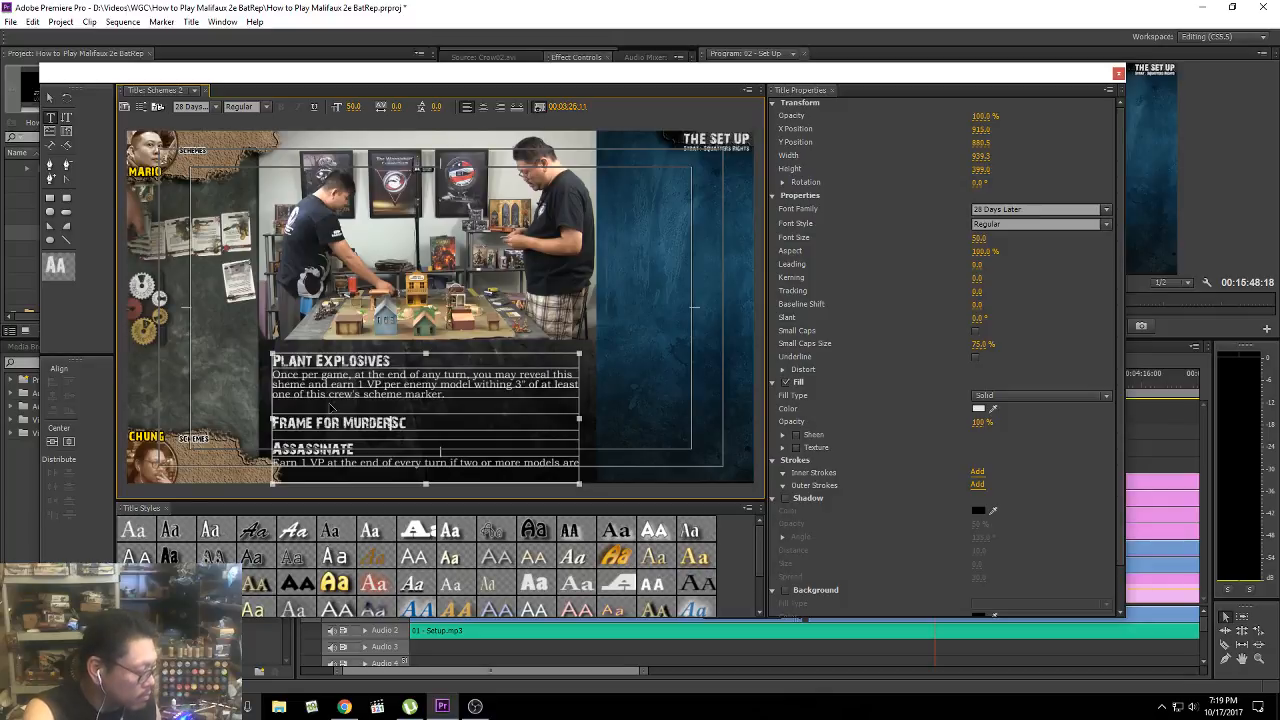
key("ctrl+z")
key("ctrl+z")
key("ctrl+z")
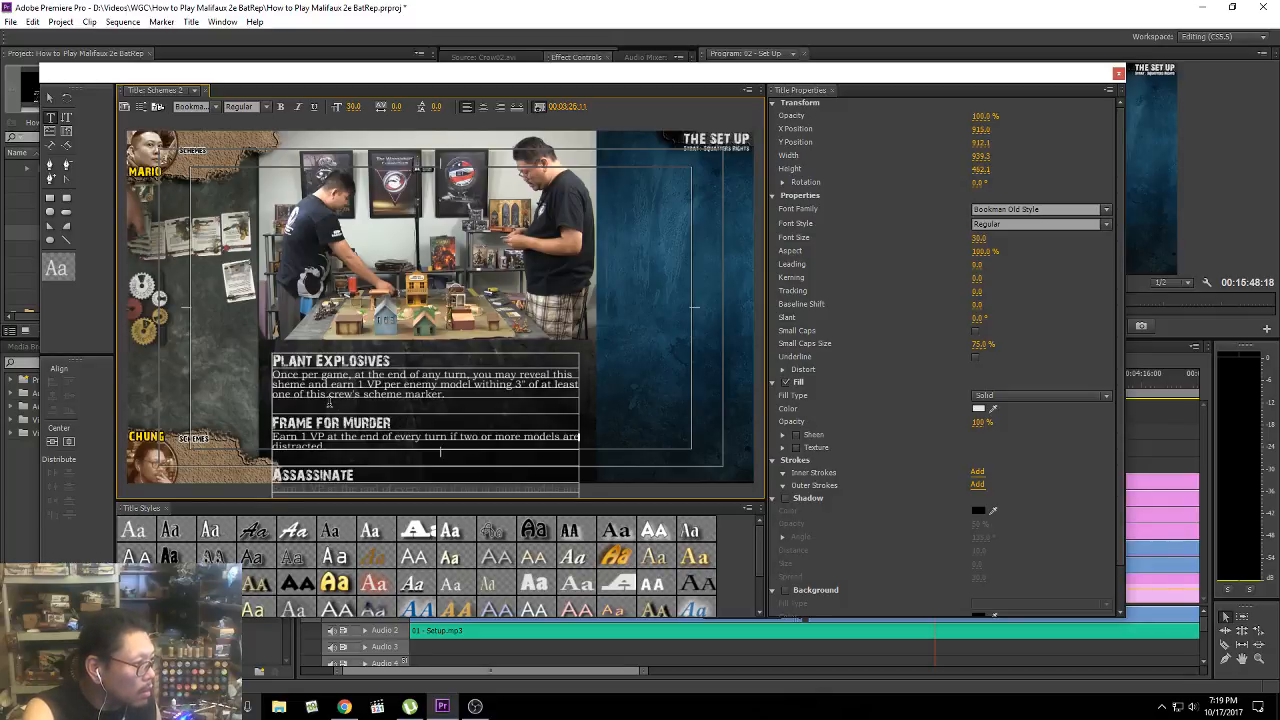
Step: Replace the two-line description under Frame for Murder with new text beginning "Select one of your non-pe"
key("Home")
key("shift+Right")
key("shift+Down")
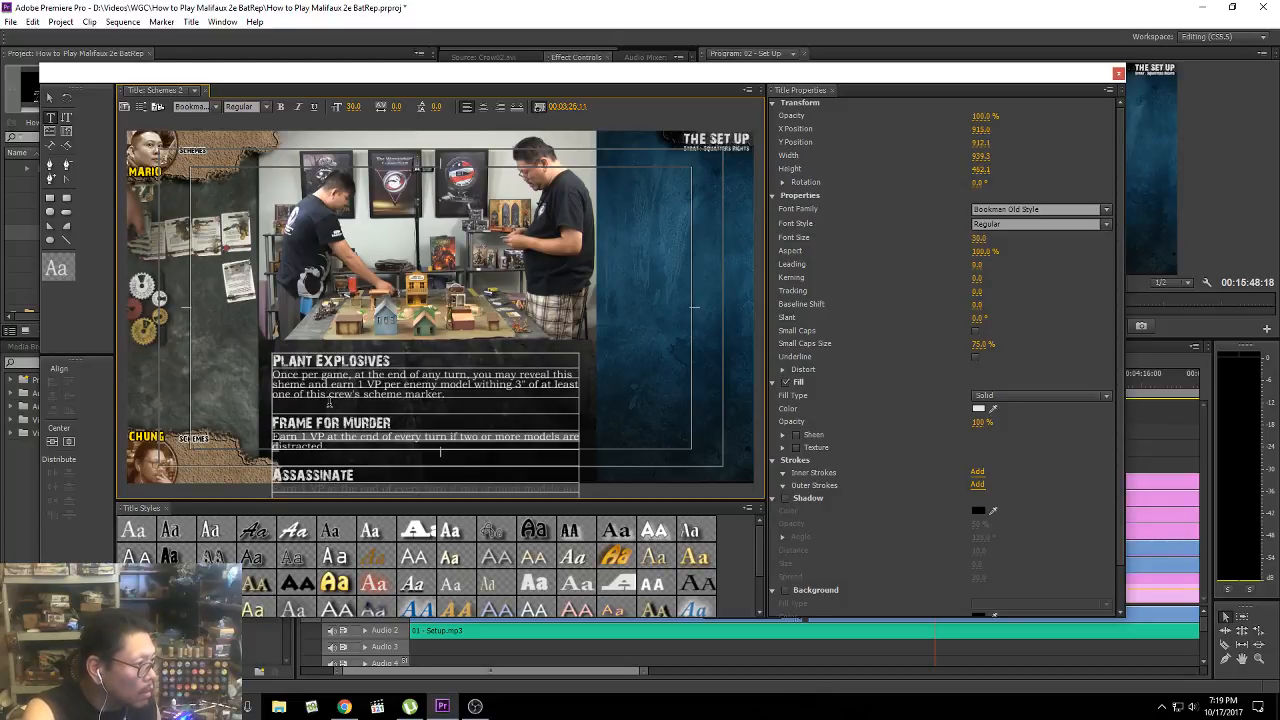
key("shift+End")
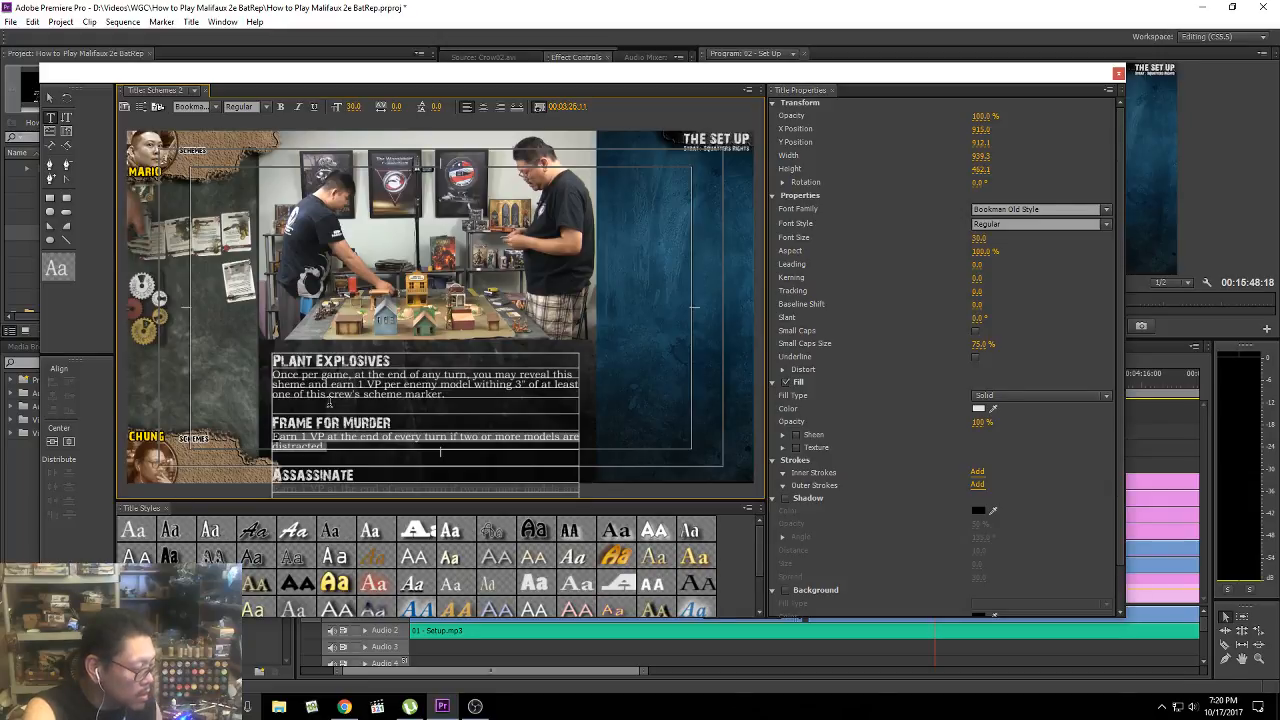
type("ESelect one")
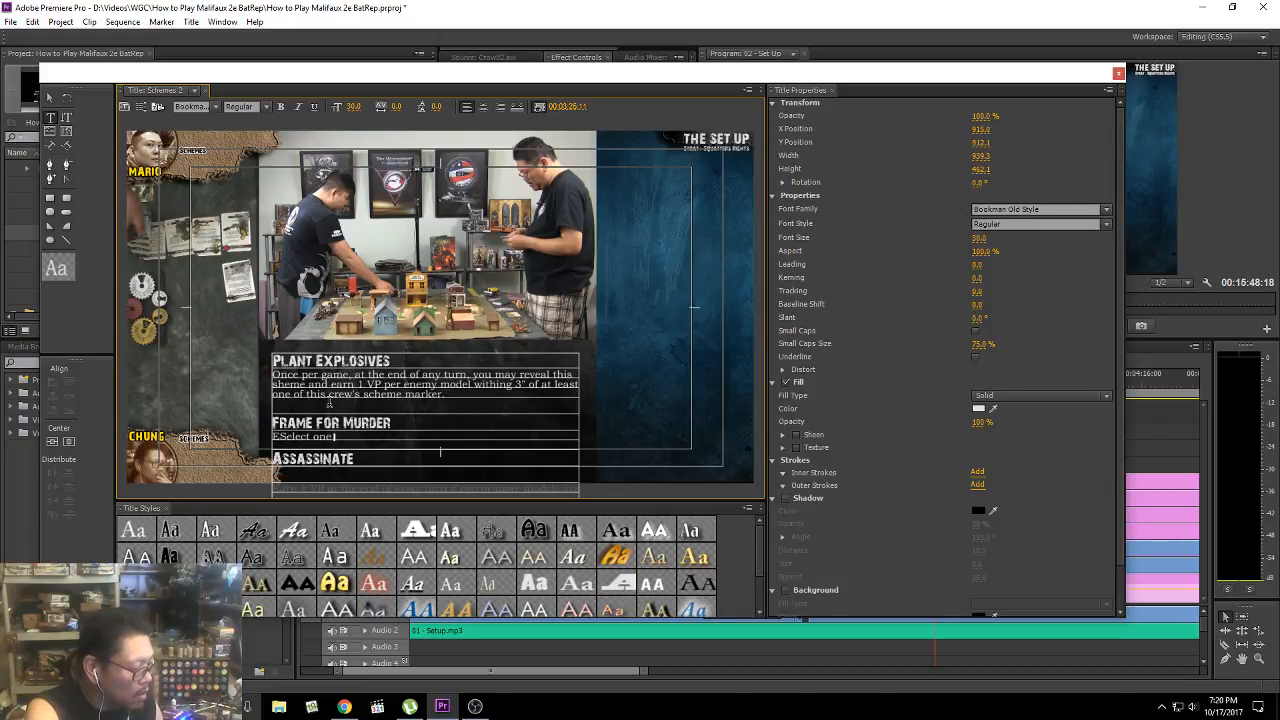
type(" of your non-pe")
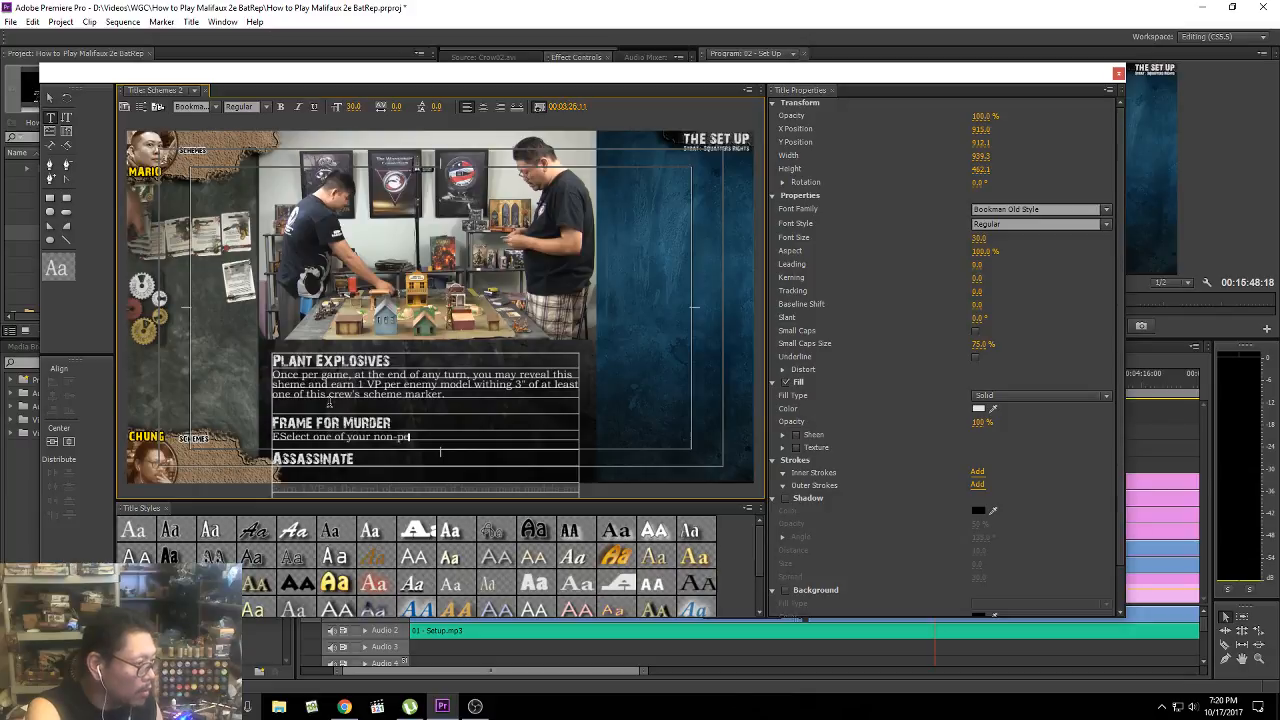
Step: Continue the Frame for Murder description with 'non-peon modeks as the "sucker"'
type("on")
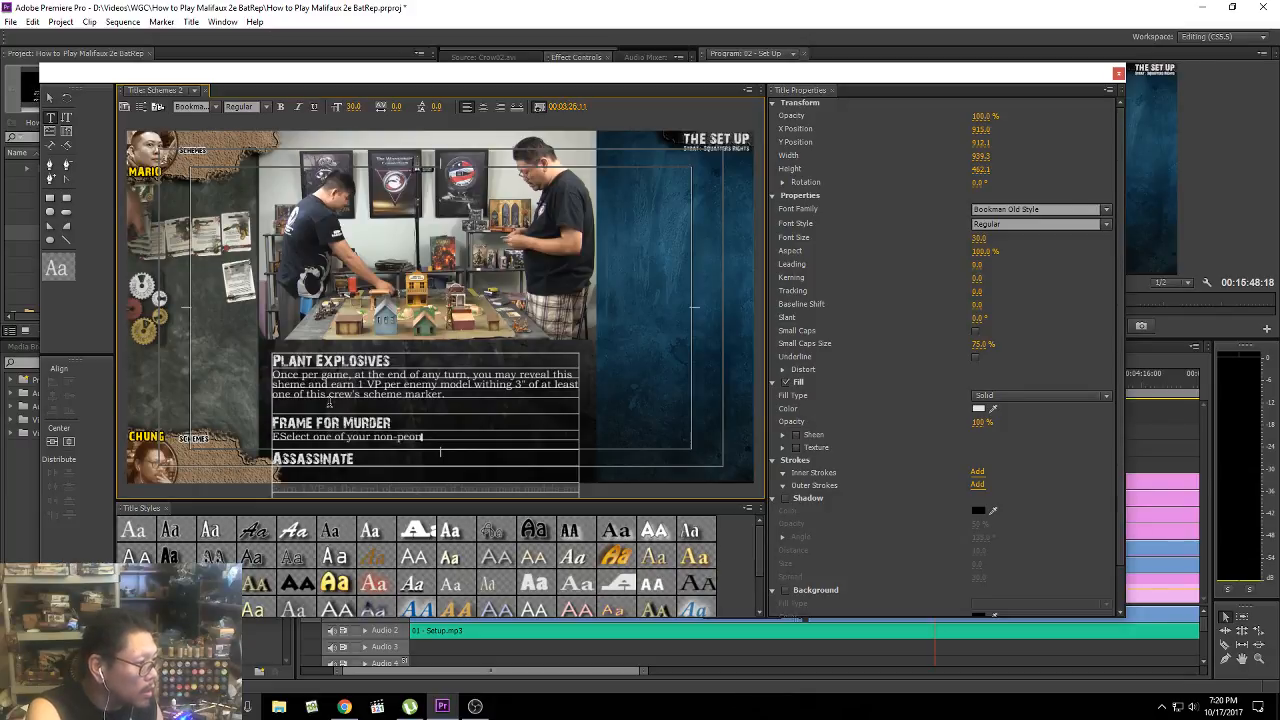
type(" models a")
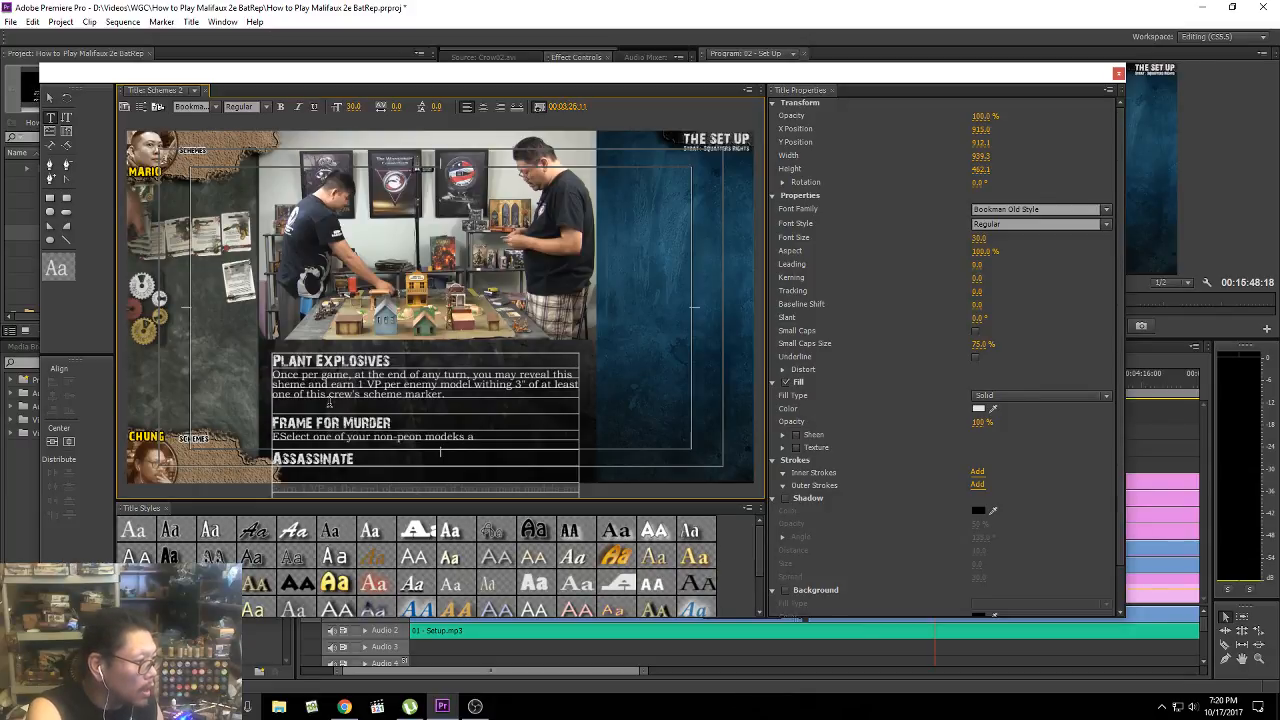
type("s a")
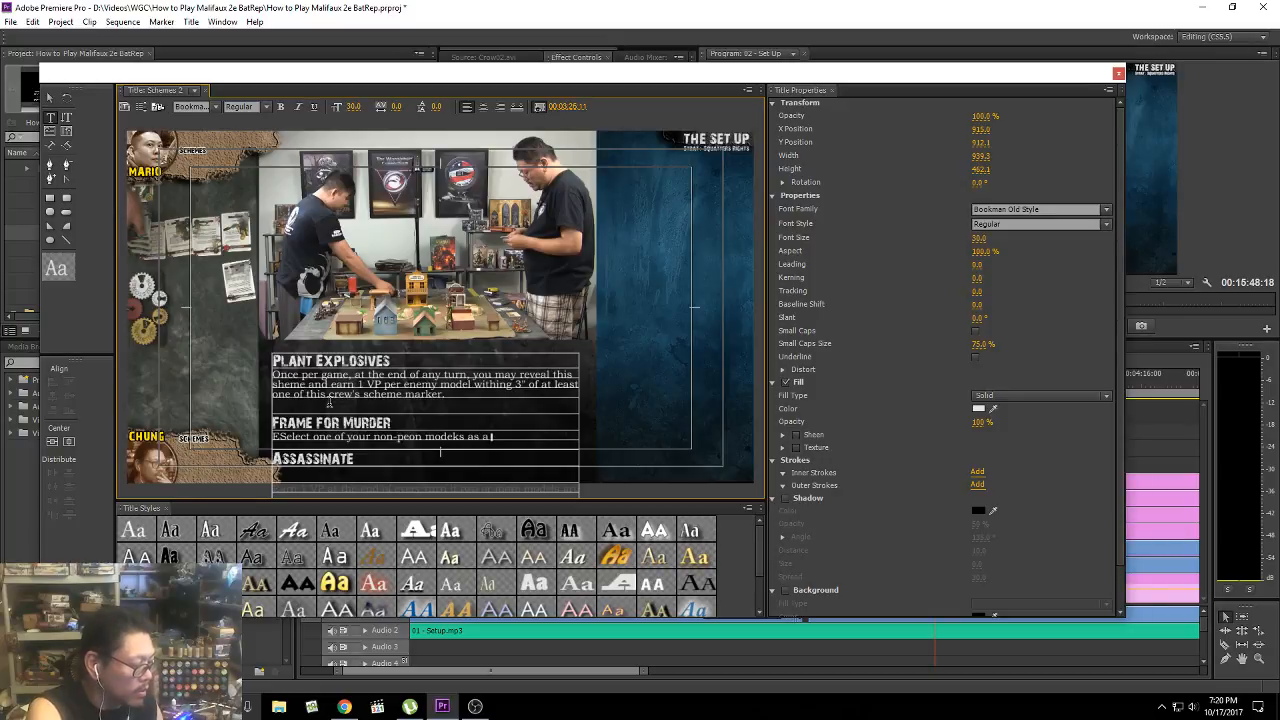
key("Left")
key("Left")
type("the \"")
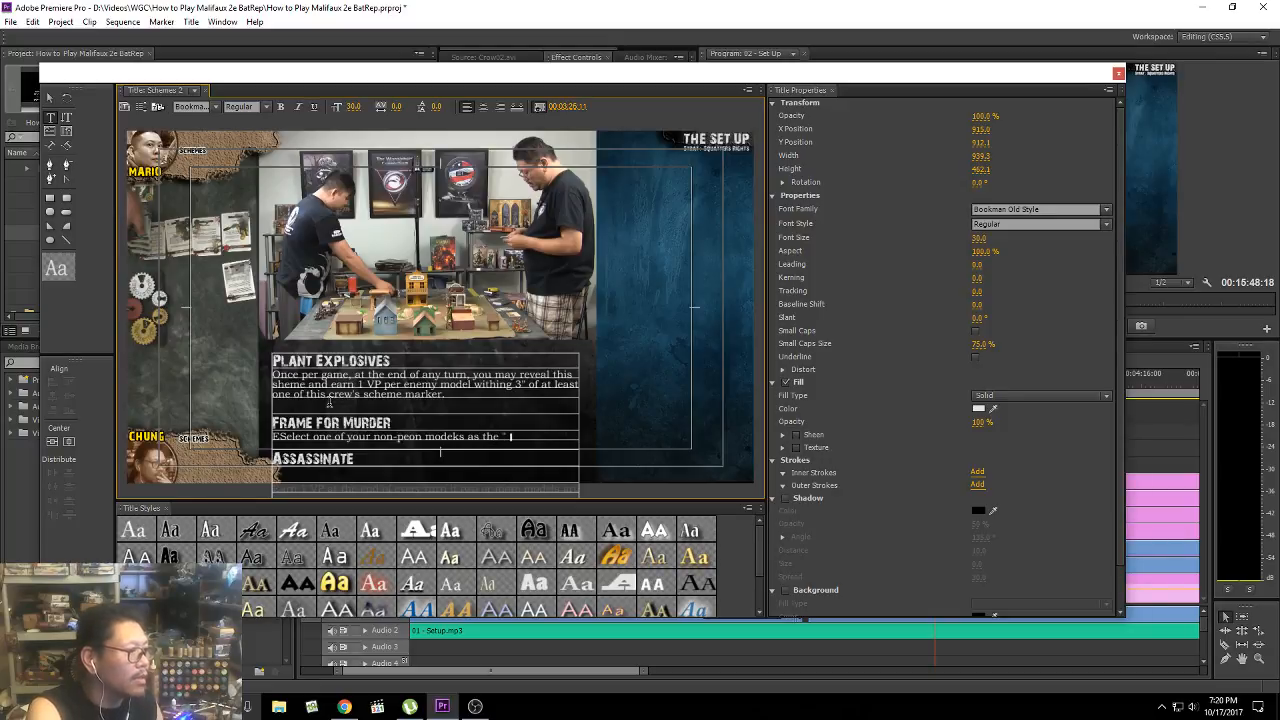
type("sucjer\"")
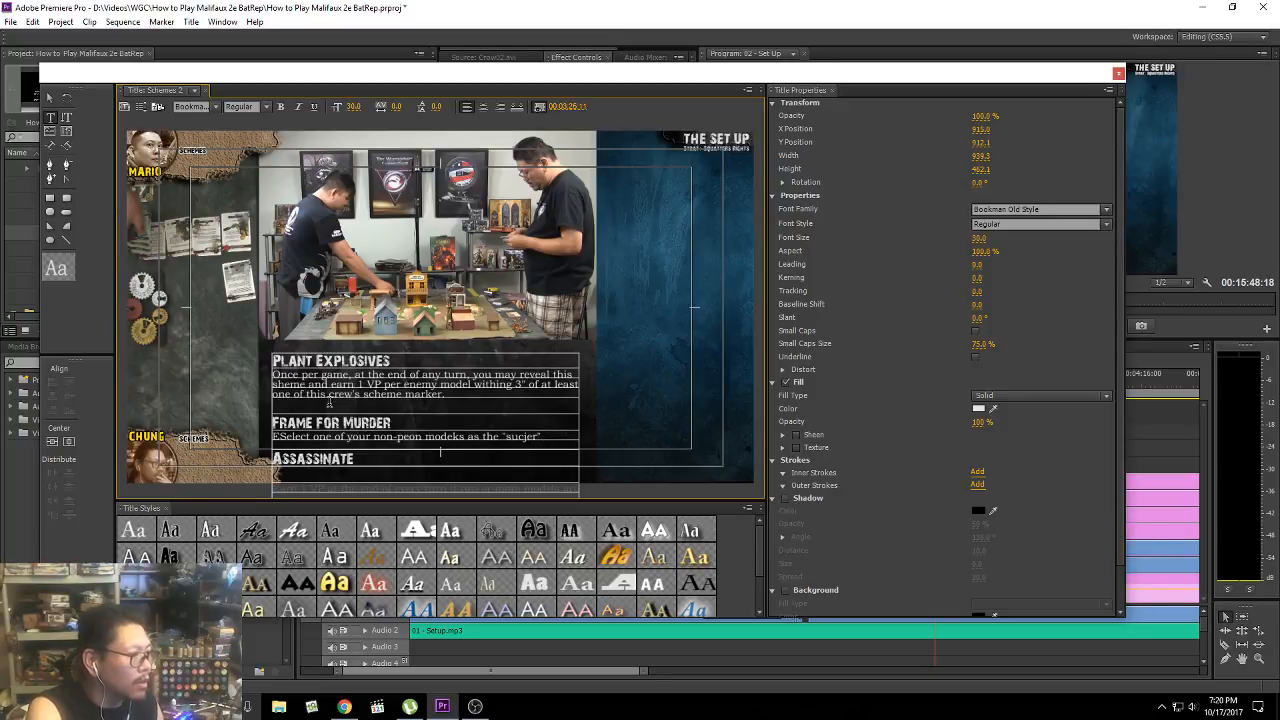
key("BackSpace")
key("BackSpace")
key("BackSpace")
key("BackSpace")
type("ker\"")
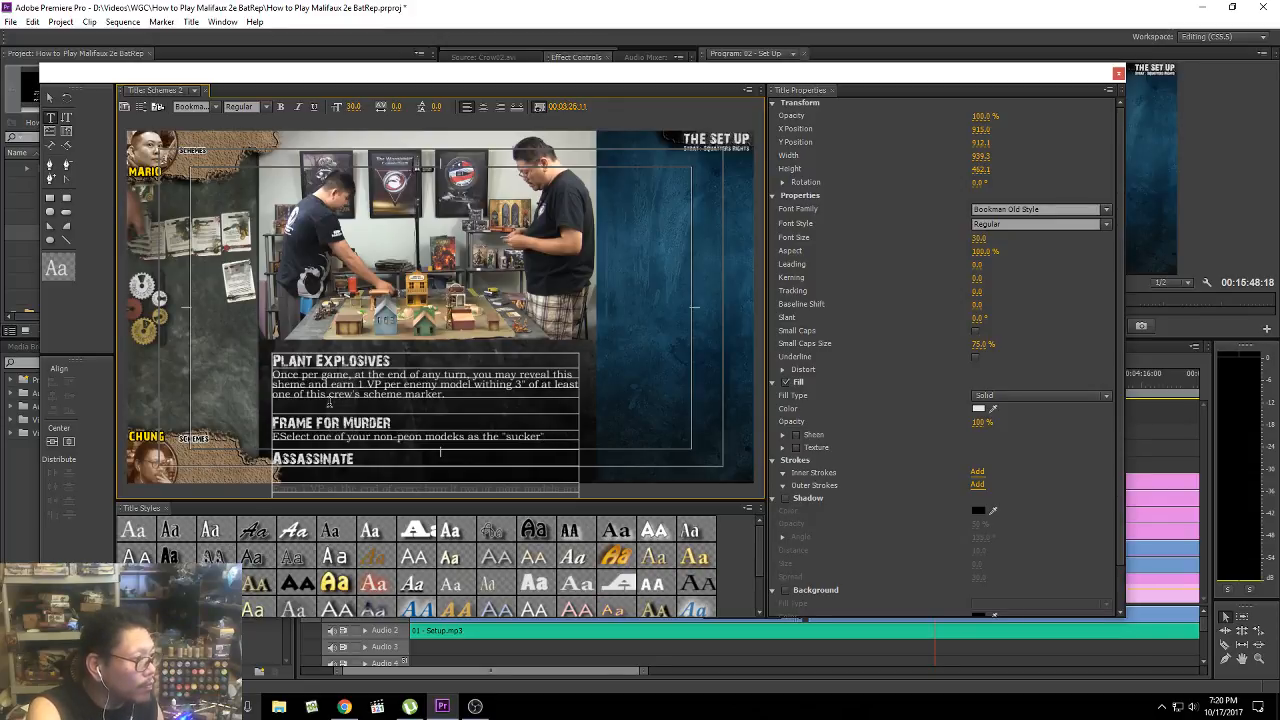
Step: Add the sentence 'Earn VPs if it is killed.' to the Frame for Murder description, breaking the line after 'VPs'
type(". Earn vp")
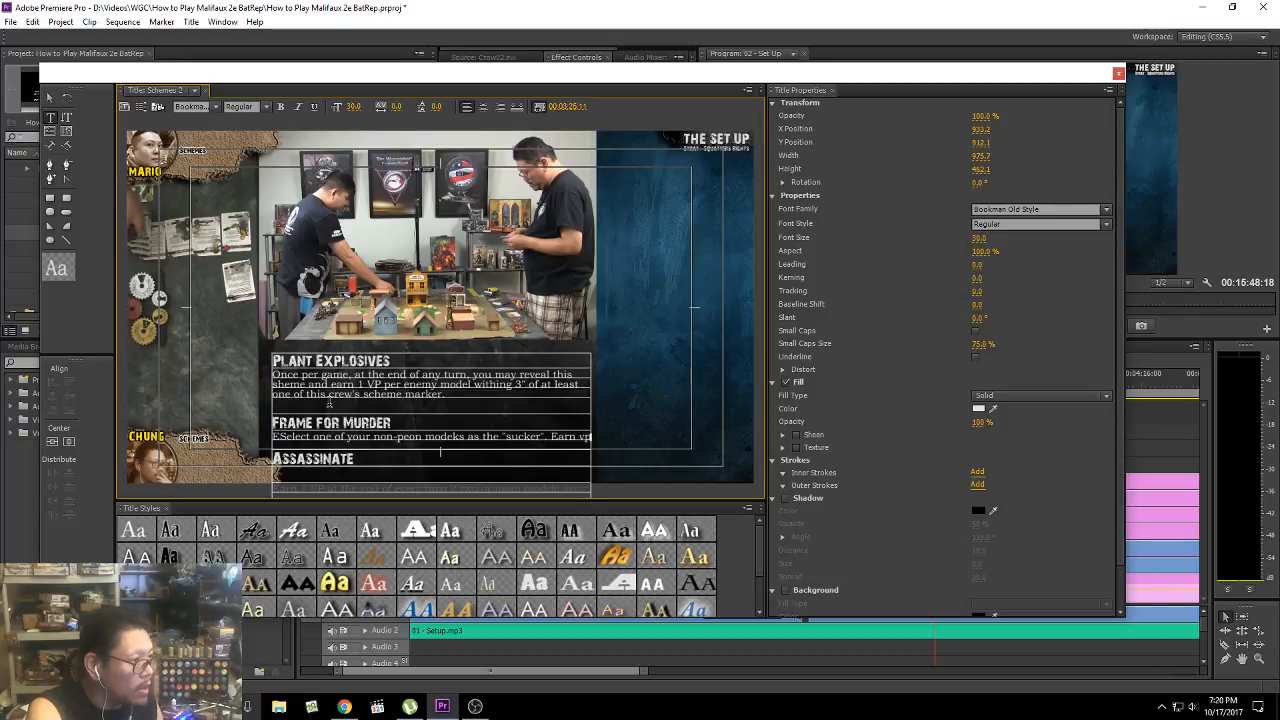
key("BackSpace")
key("BackSpace")
type("V")
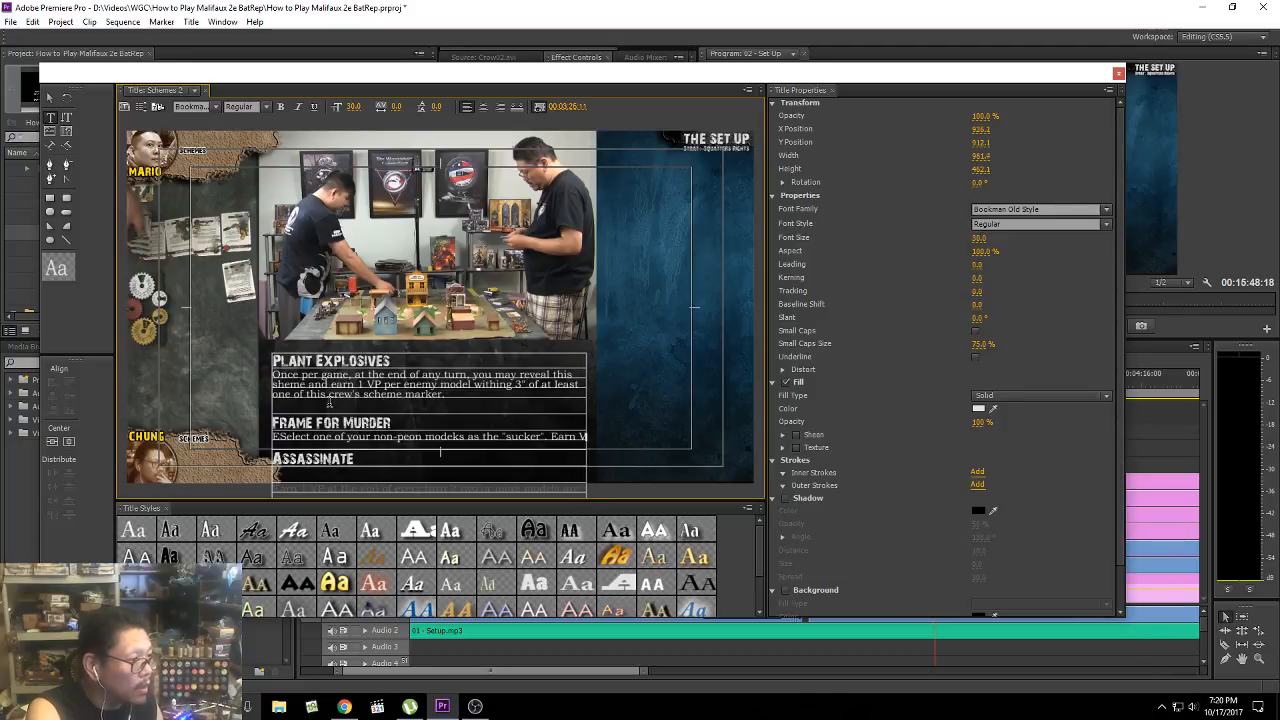
type("Ps")
key("Return")
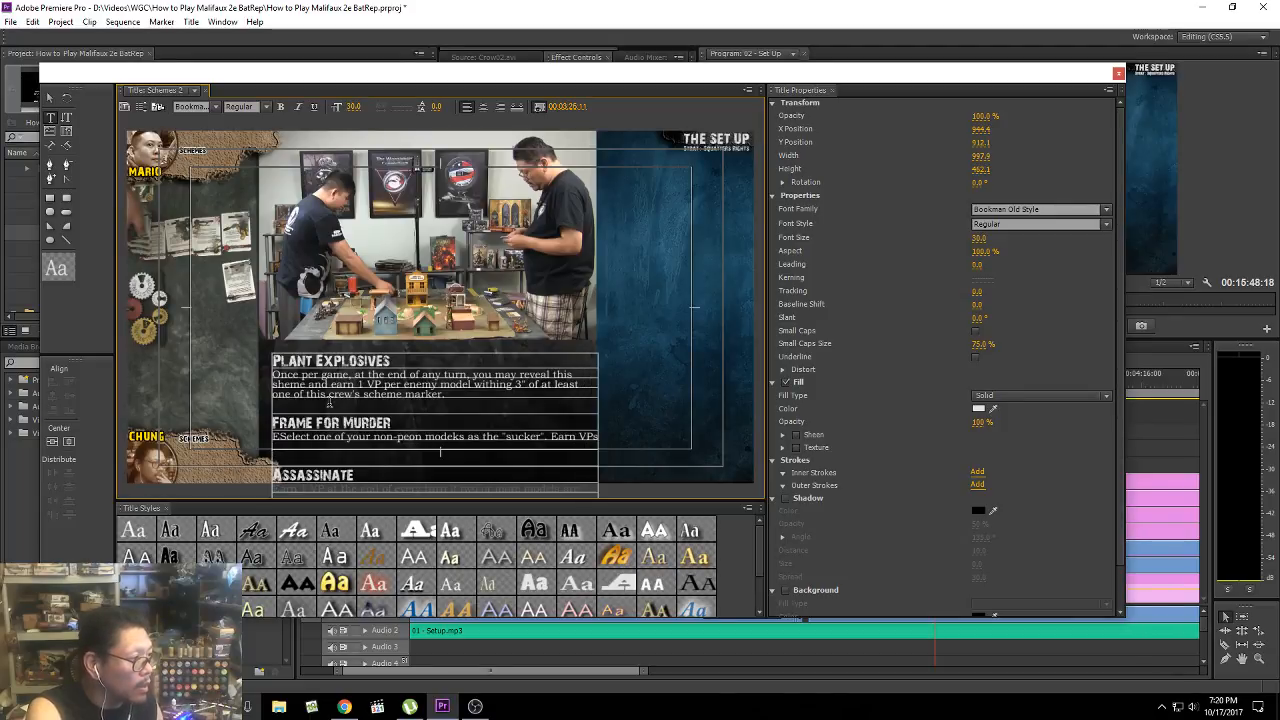
type("if it is ki")
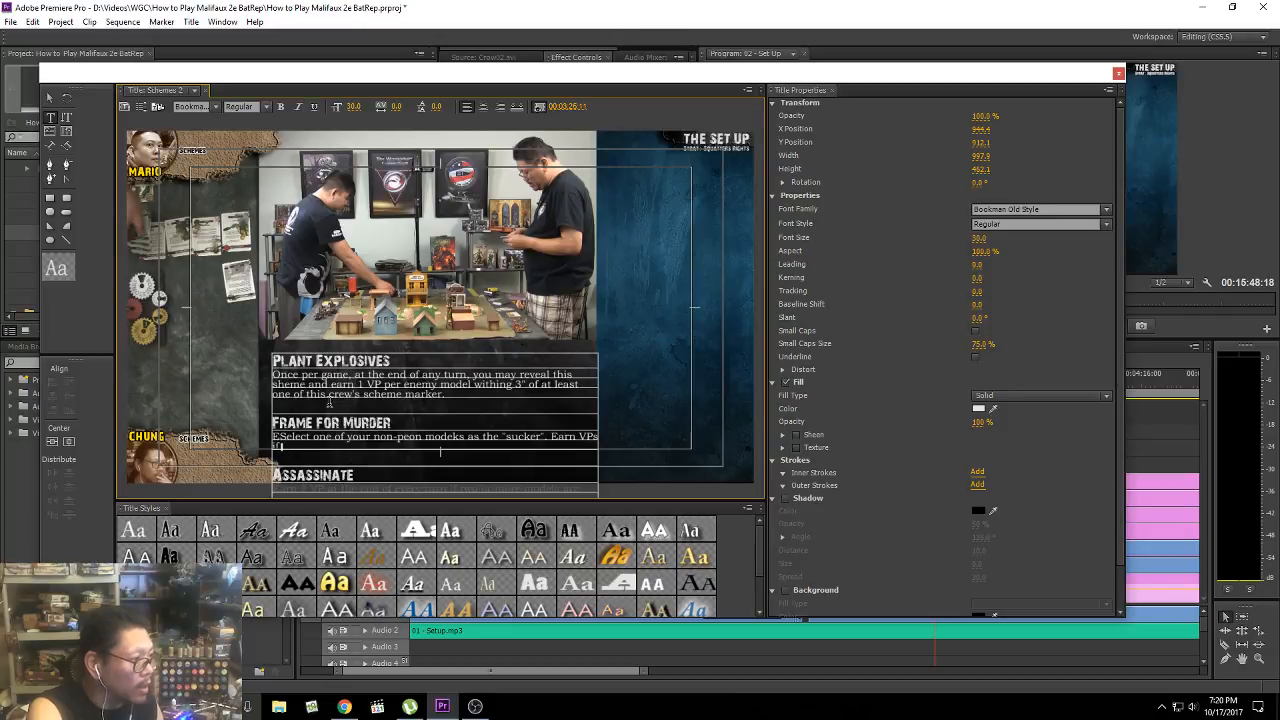
type("lled.")
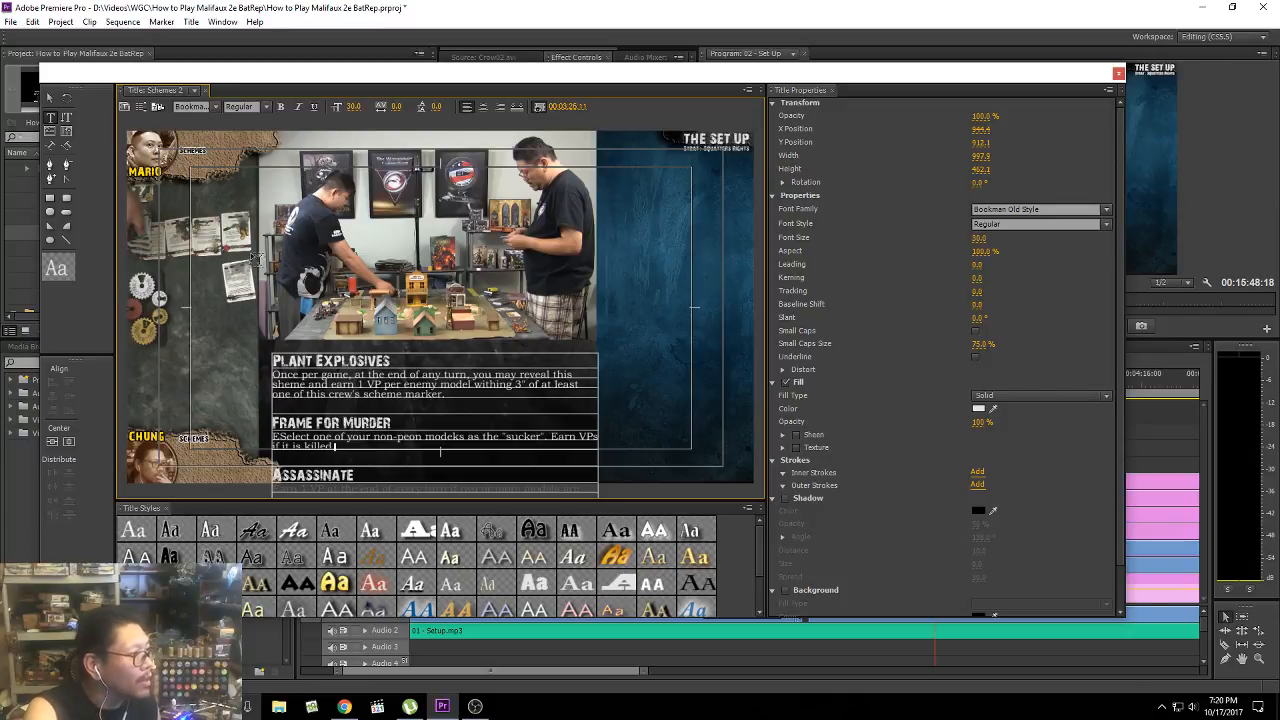
Step: Narrow the schemes text block to a width of about 933 and move it up to about X 930, Y 824
left_click(49, 98)
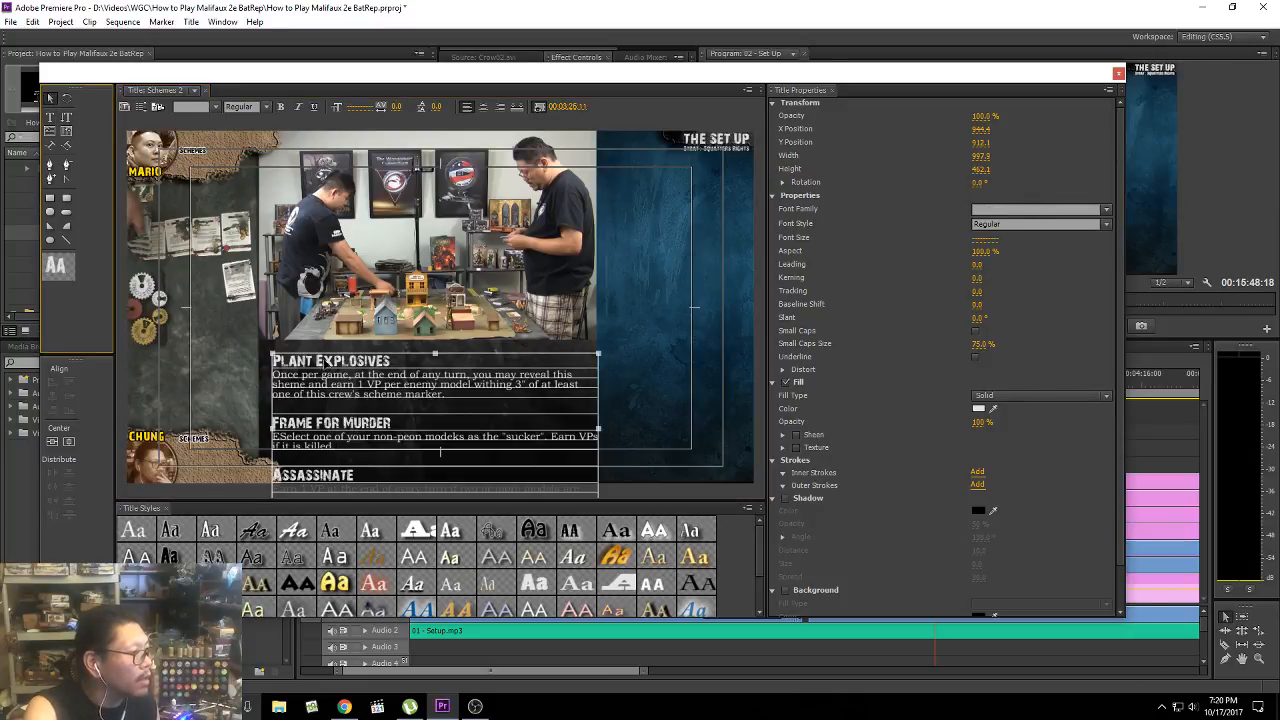
mouse_move(314, 357)
left_mouse_down()
mouse_move(312, 344)
mouse_move(324, 355)
left_mouse_up()
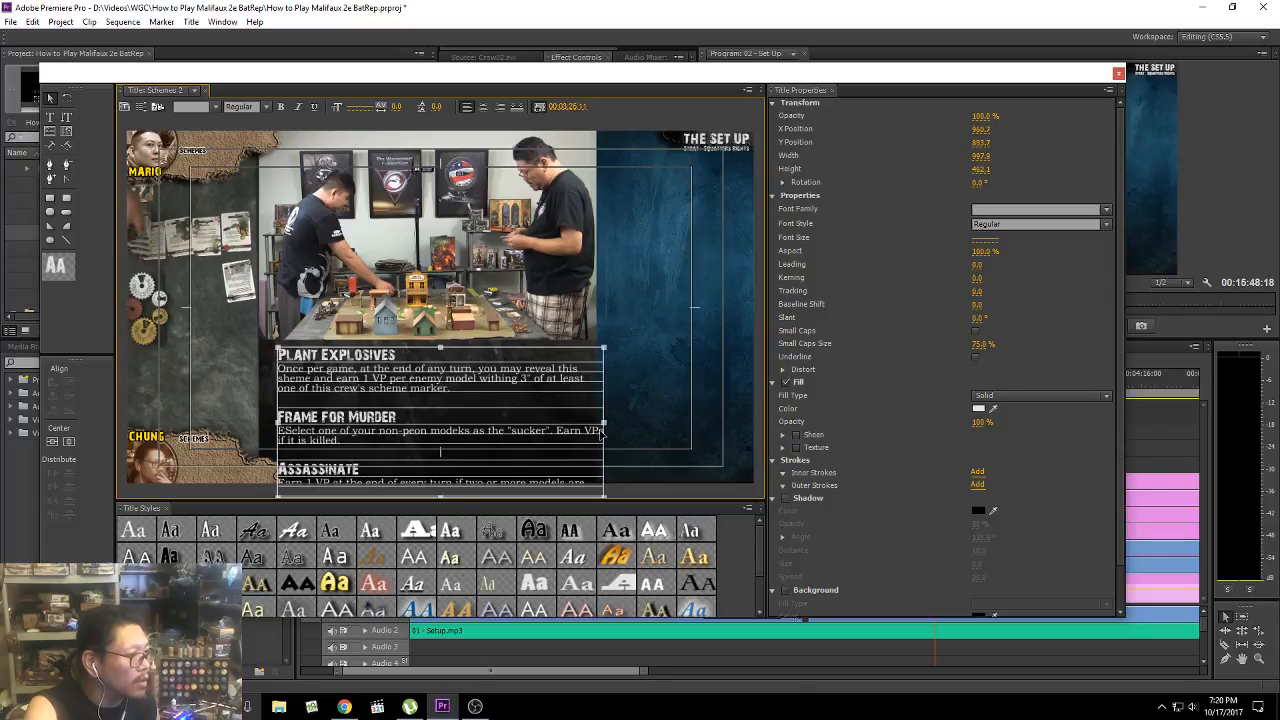
left_click_drag(596, 422, 584, 418)
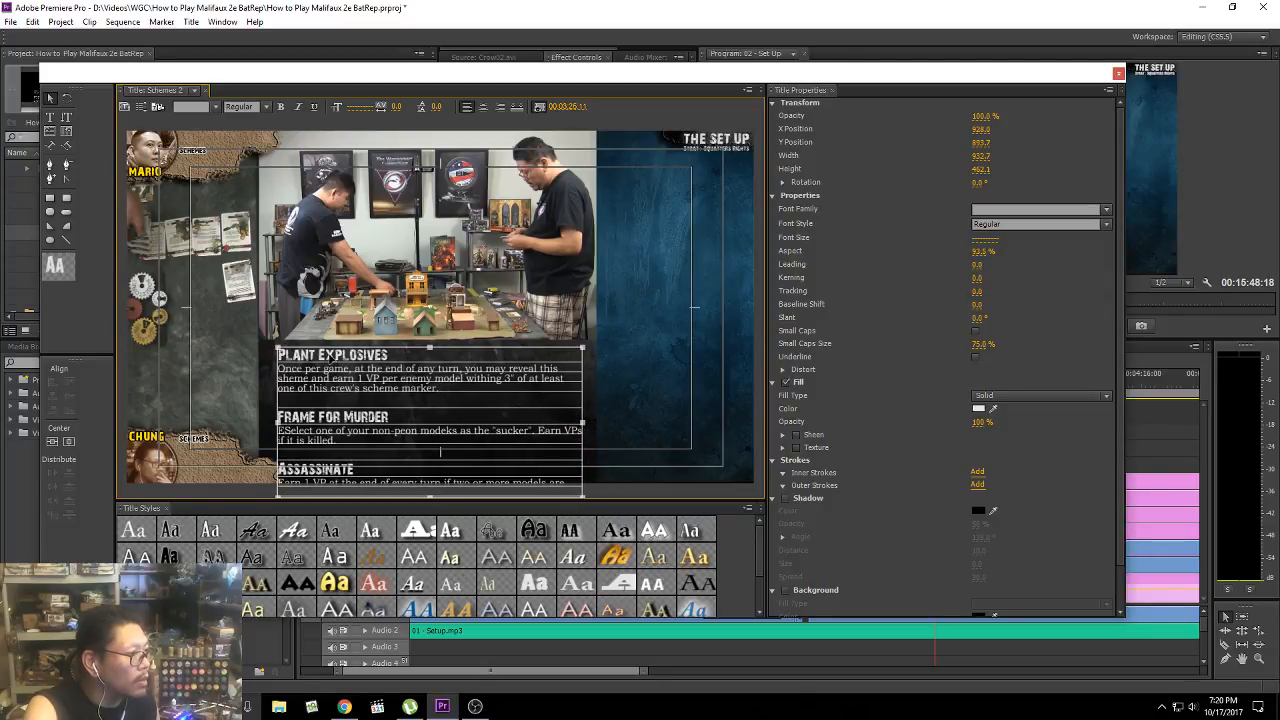
left_click_drag(331, 356, 328, 352)
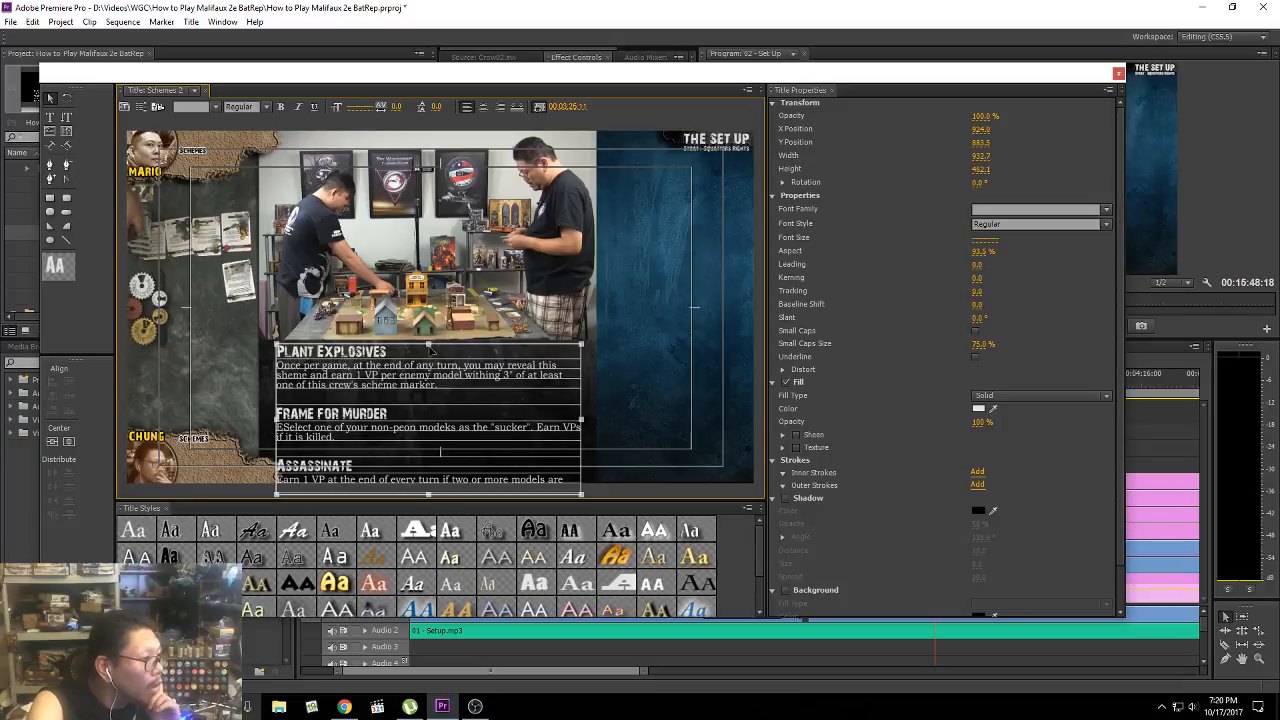
left_click_drag(368, 376, 371, 357)
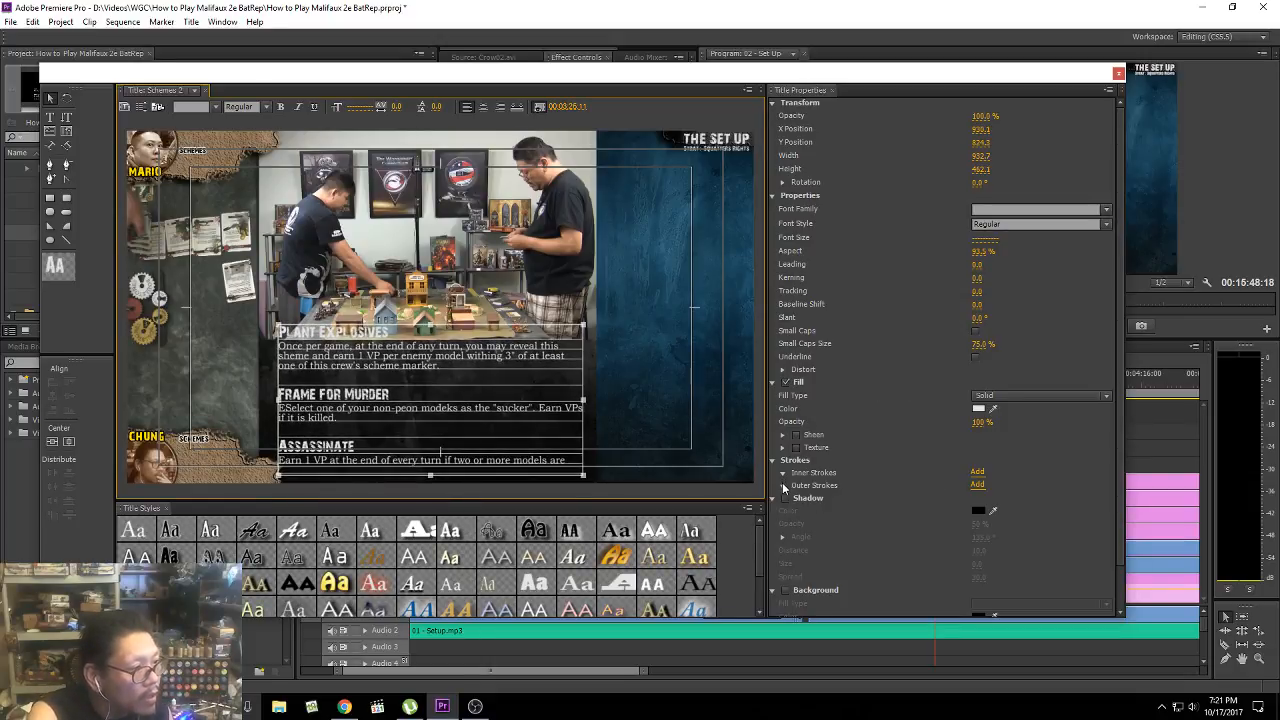
Step: Add a black edge outer stroke to the schemes text and set its size to 50
left_click(978, 485)
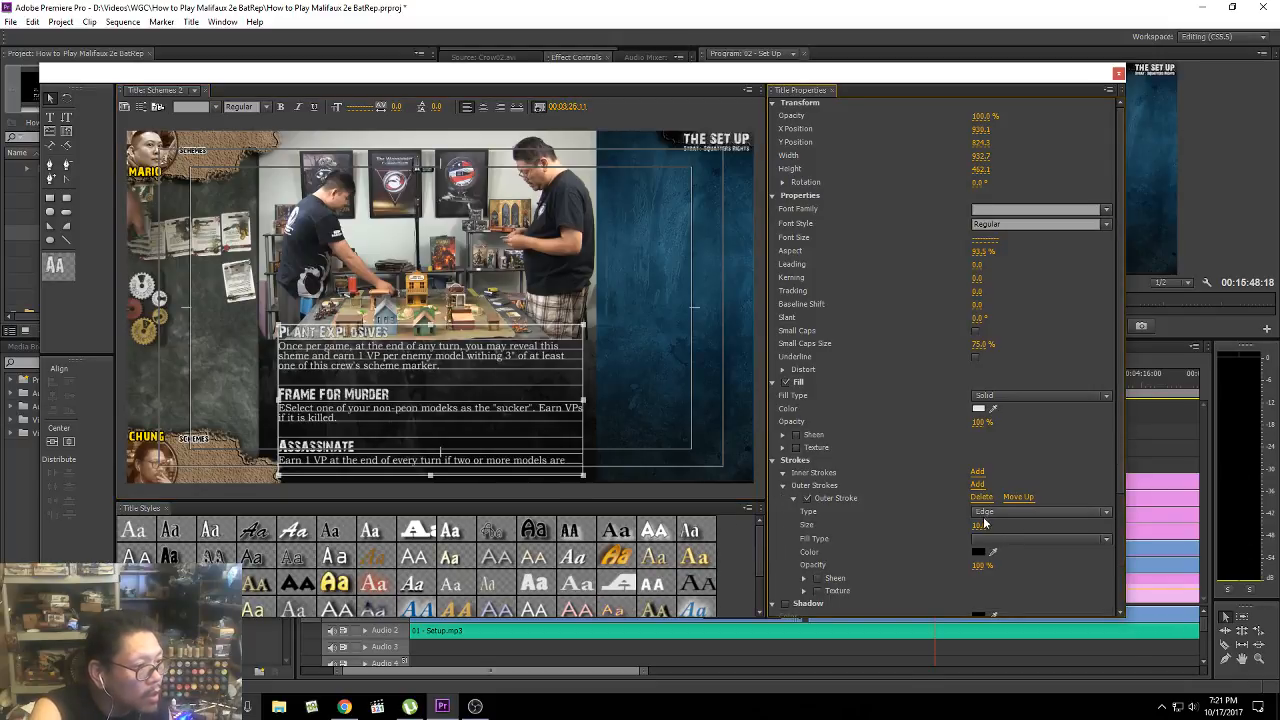
left_click(985, 526)
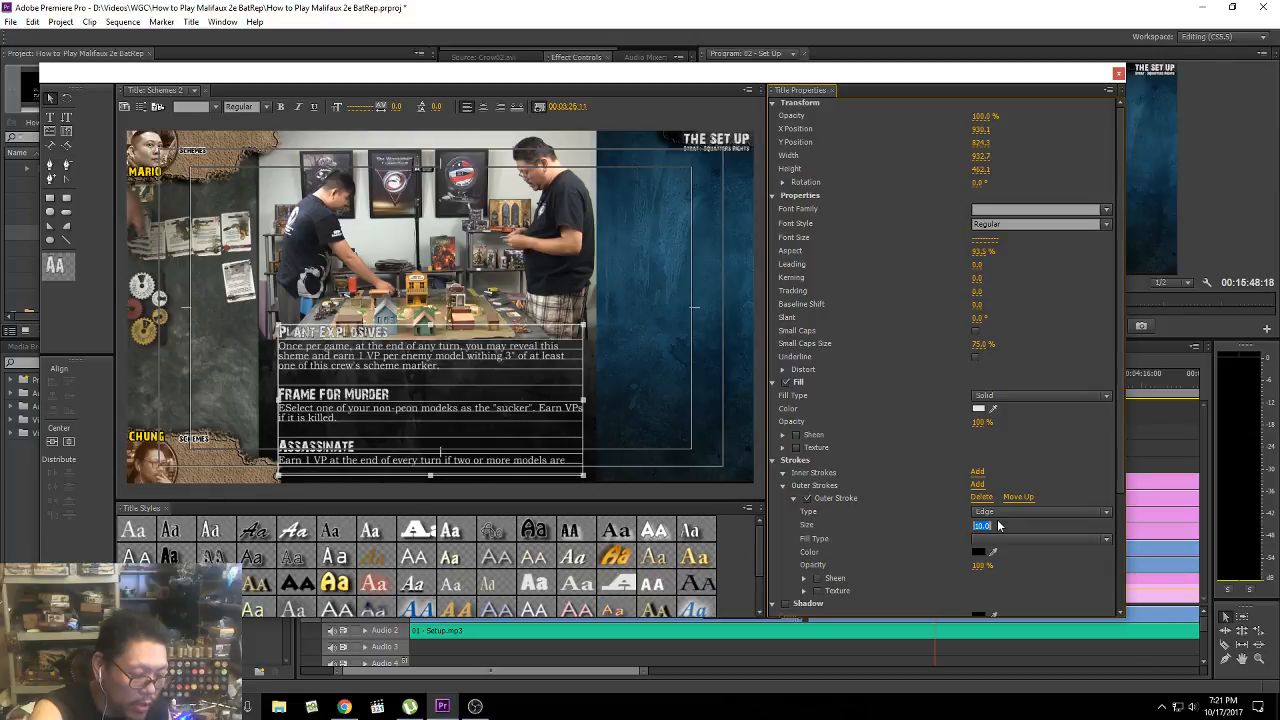
type("20")
key("Return")
left_click(997, 526)
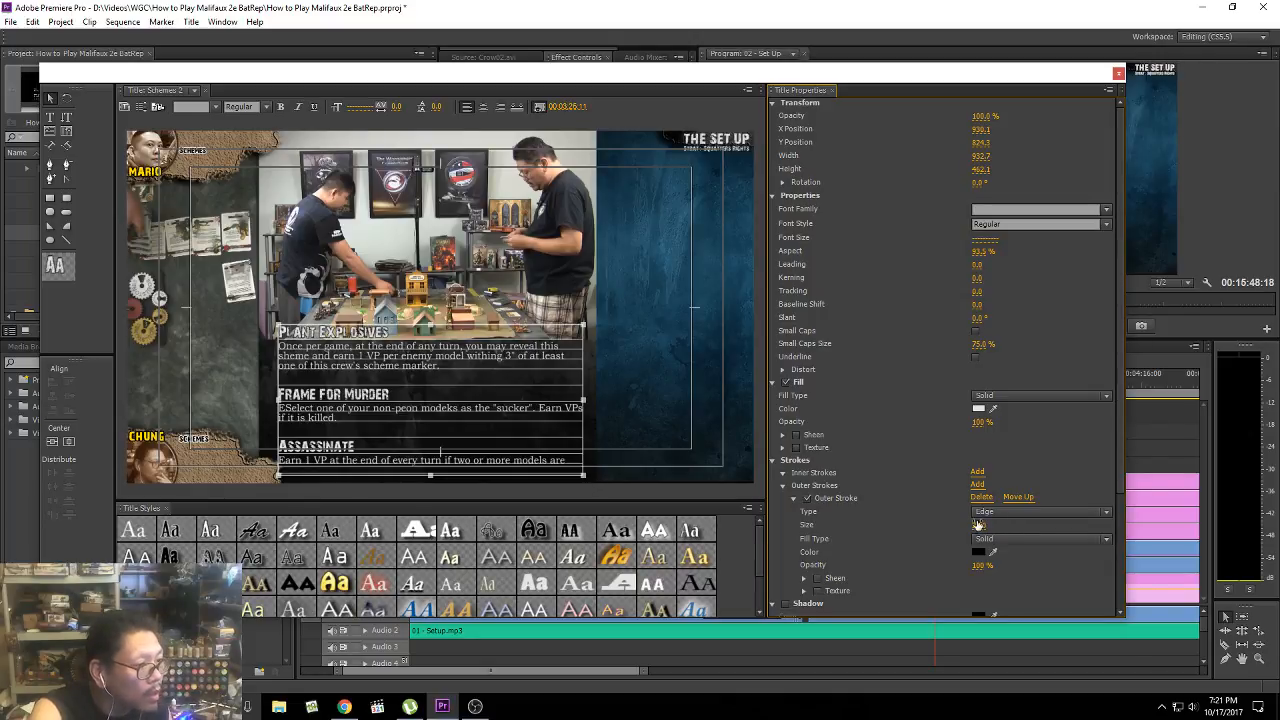
type("50")
key("Return")
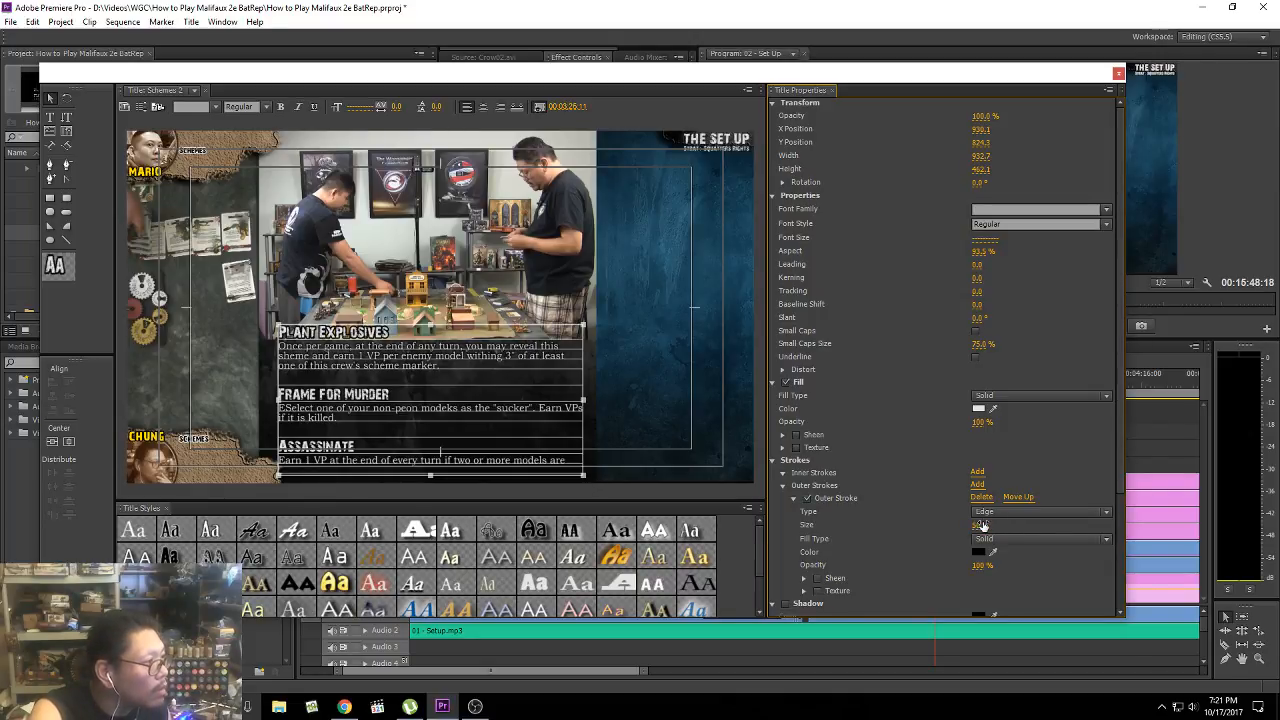
double_click(474, 460)
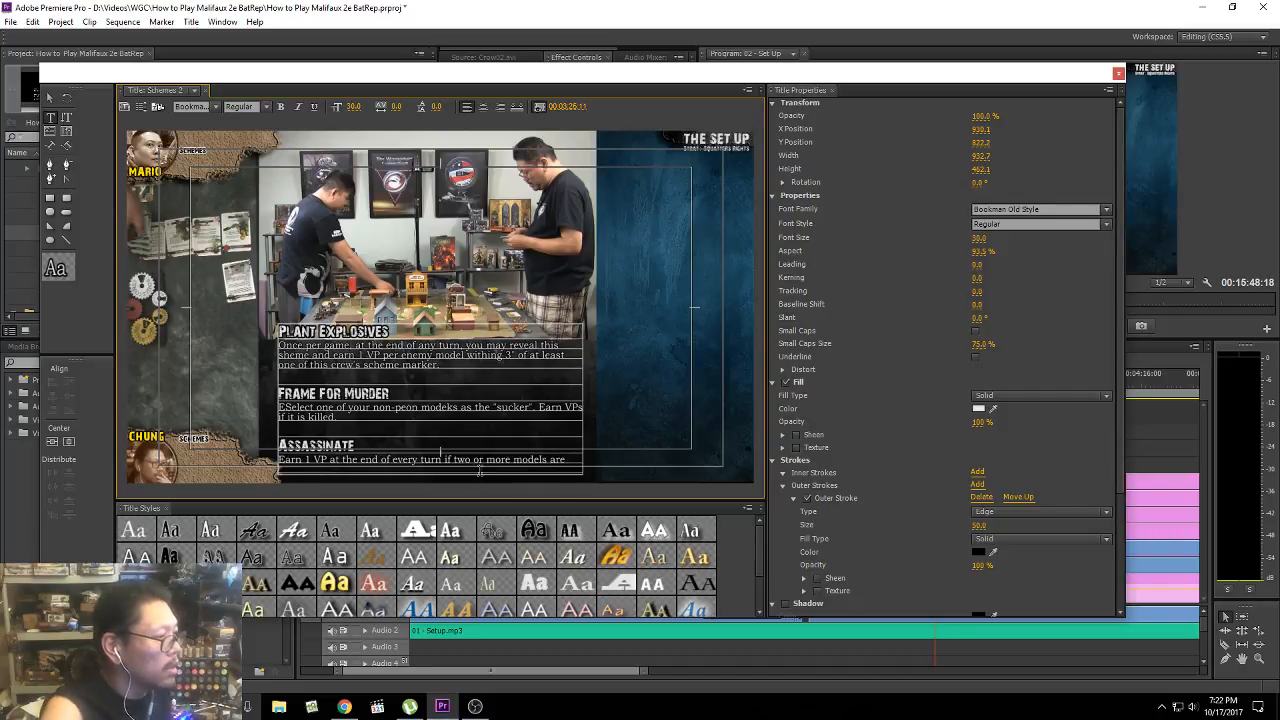
key("Home")
key("shift+End")
type("Kill E")
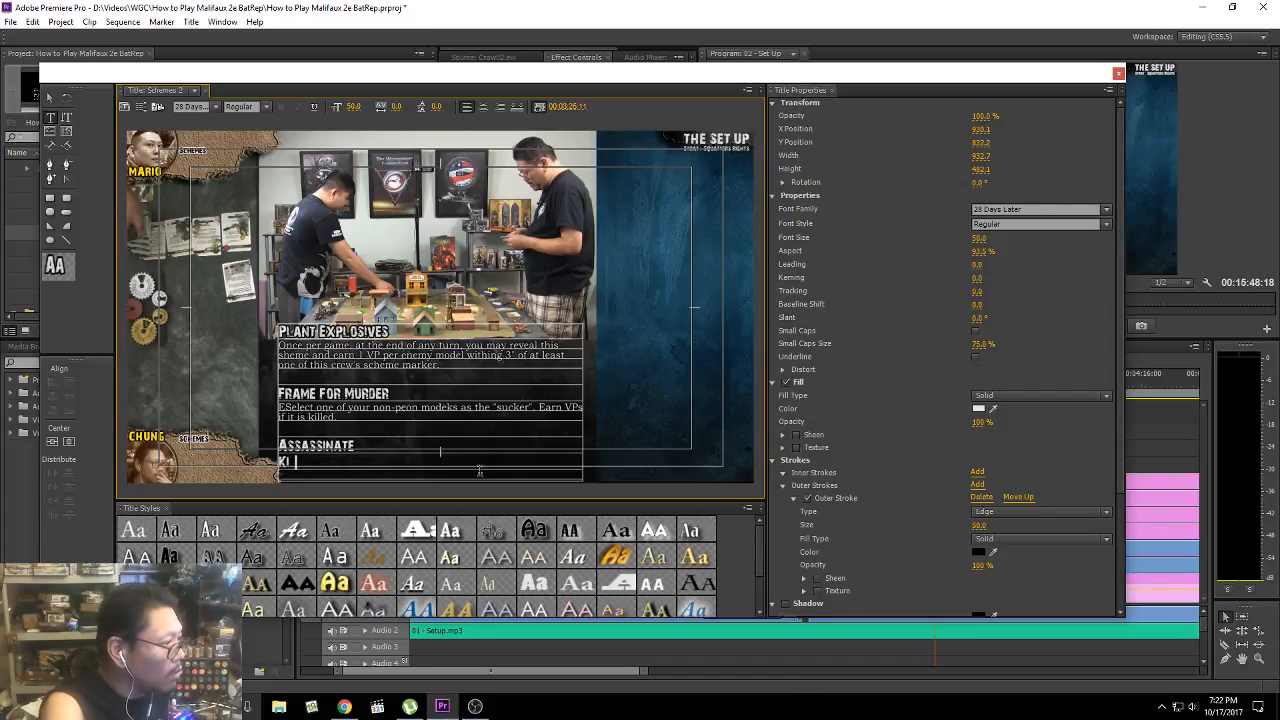
key("ctrl+z")
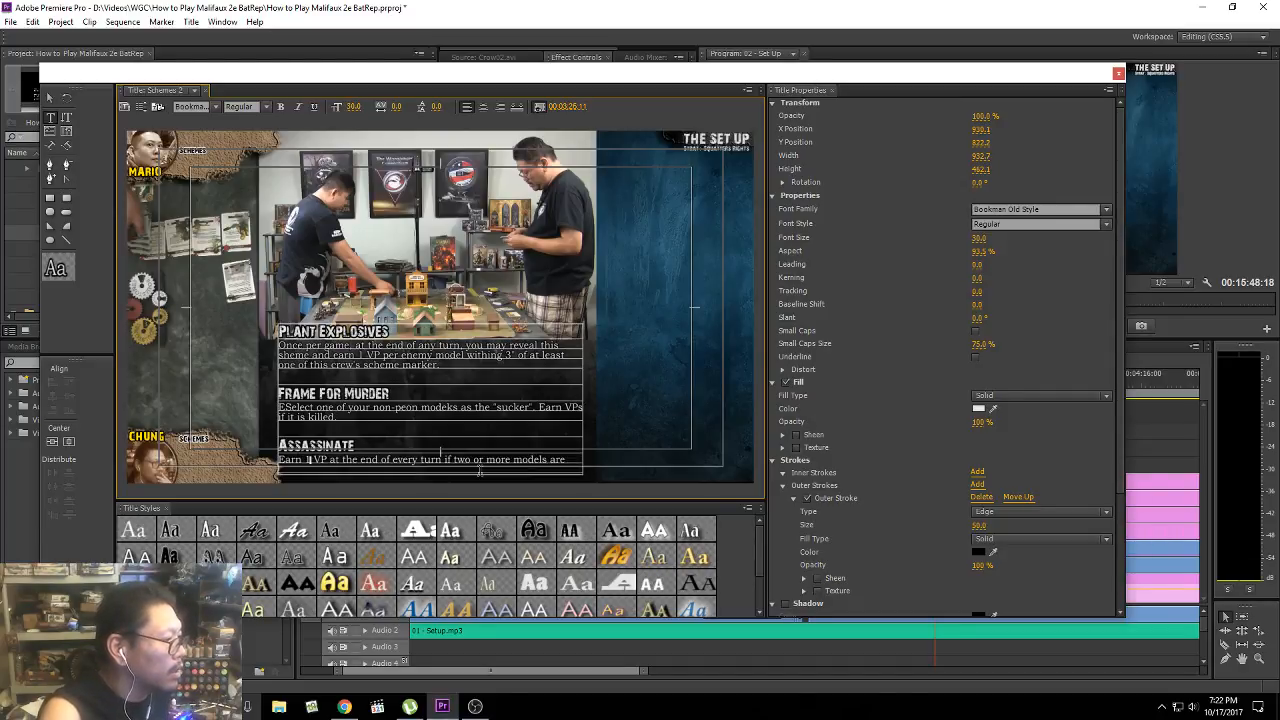
Step: Replace the description line under Assassinate with 'Kill enemy leader and gain VP.'
key("shift+End")
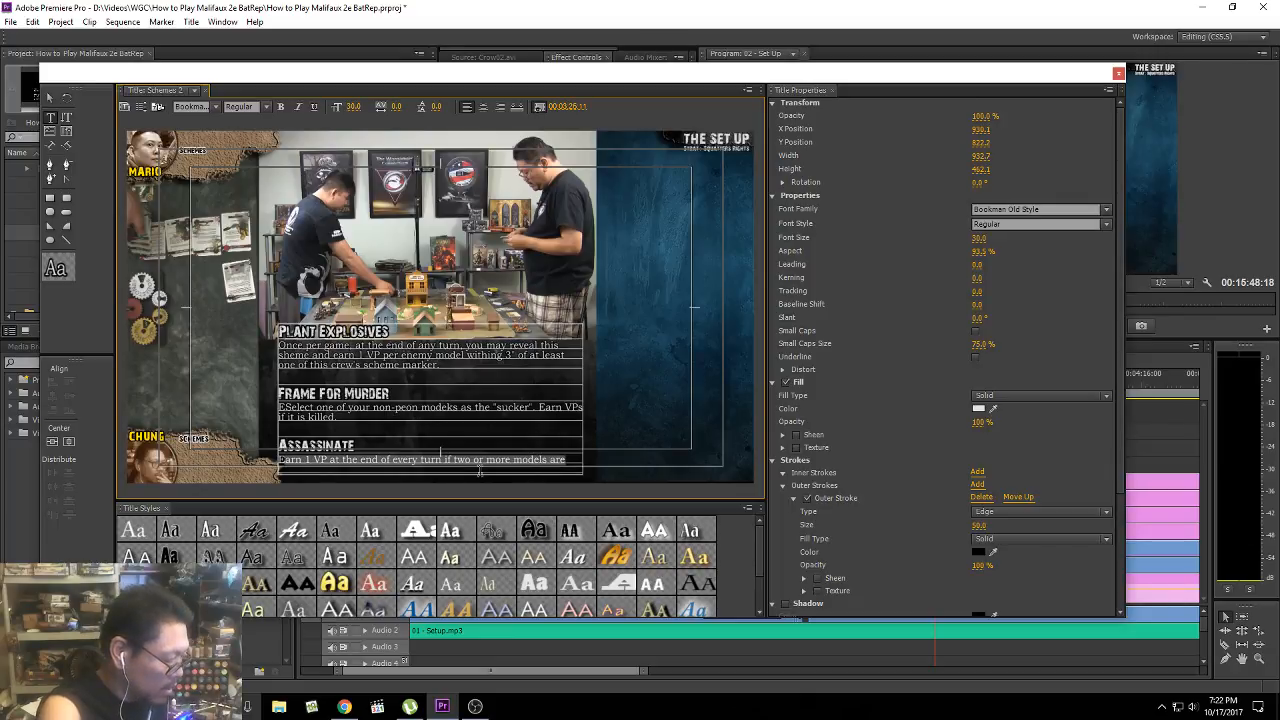
type("Kill end")
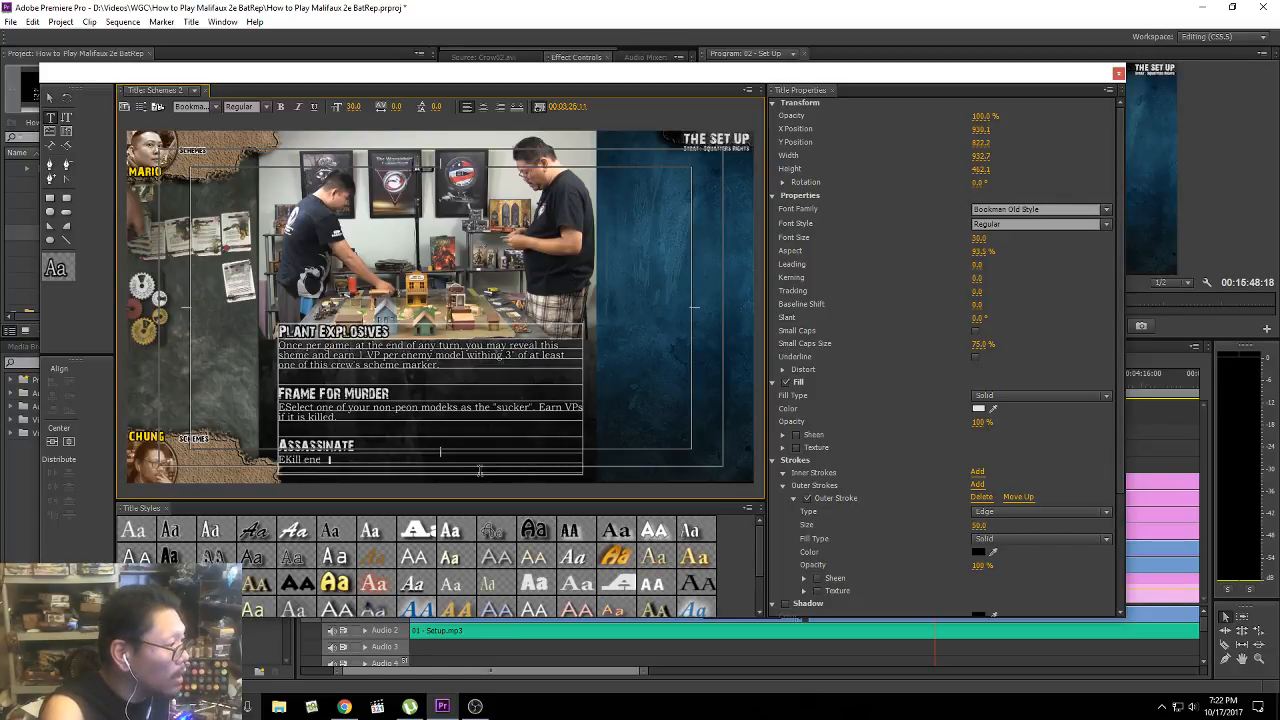
type("my")
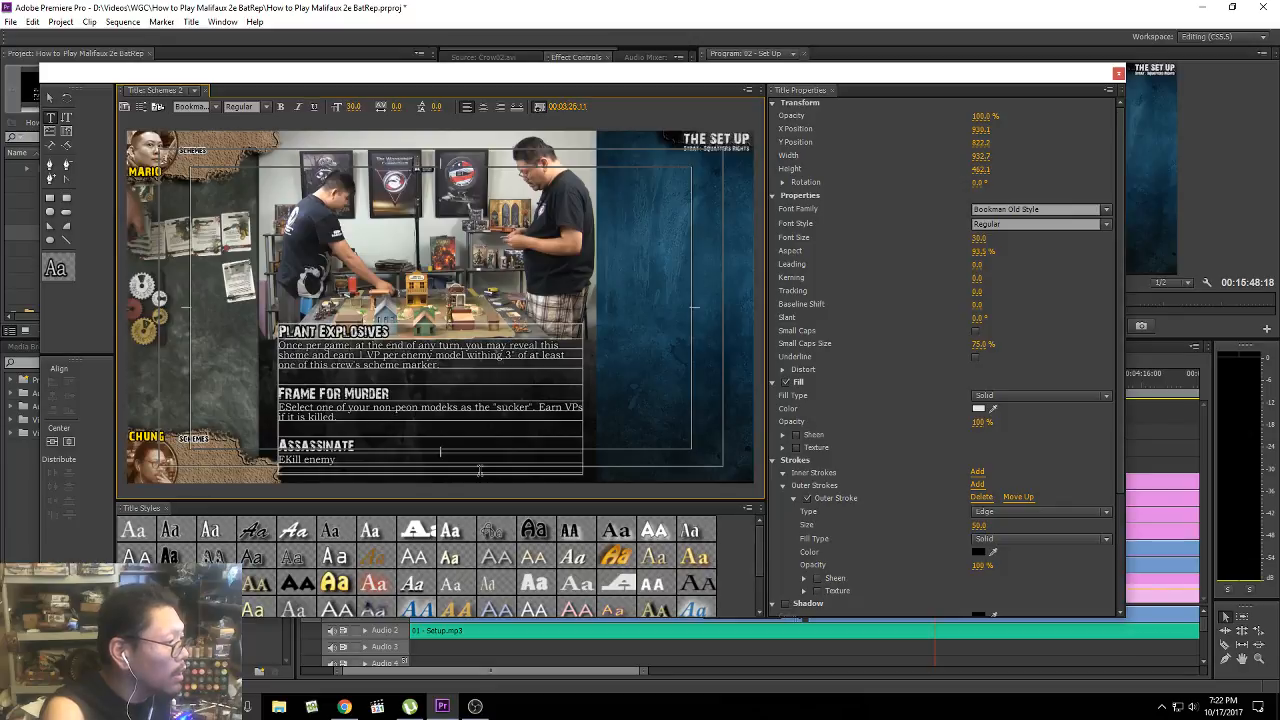
type(" leader")
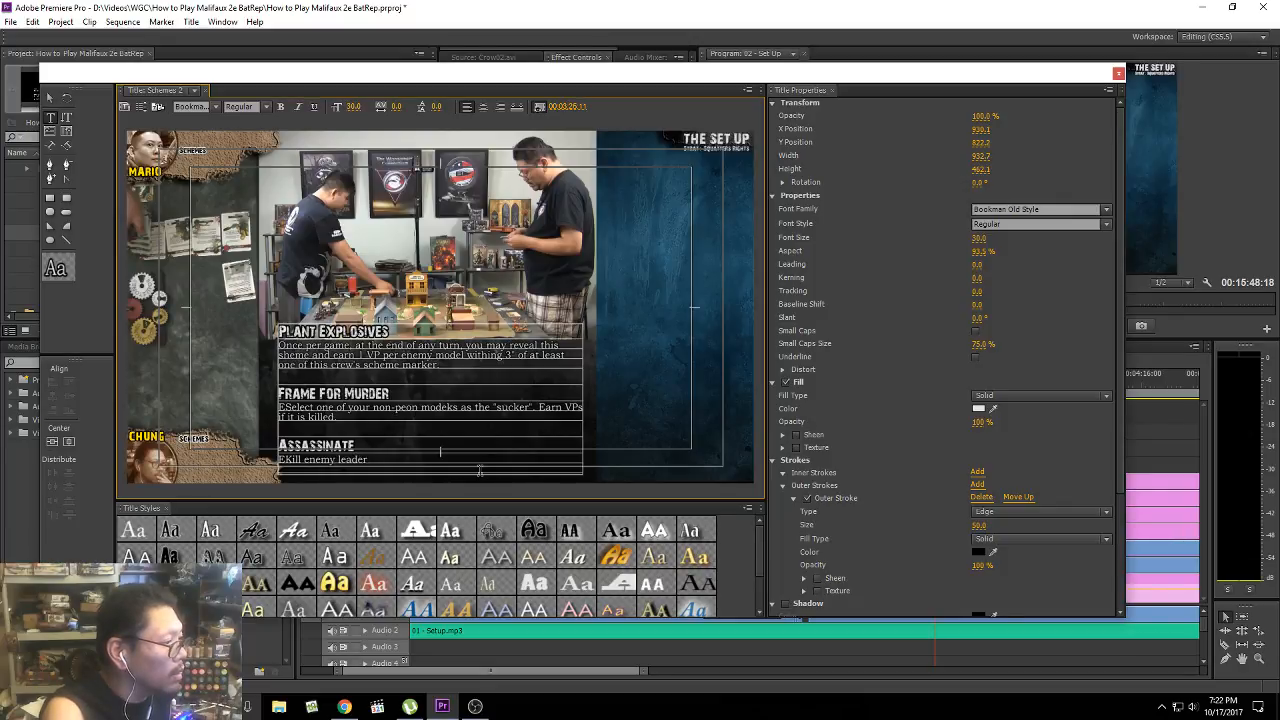
key("BackSpace")
key("BackSpace")
key("BackSpace")
key("BackSpace")
type("leader and")
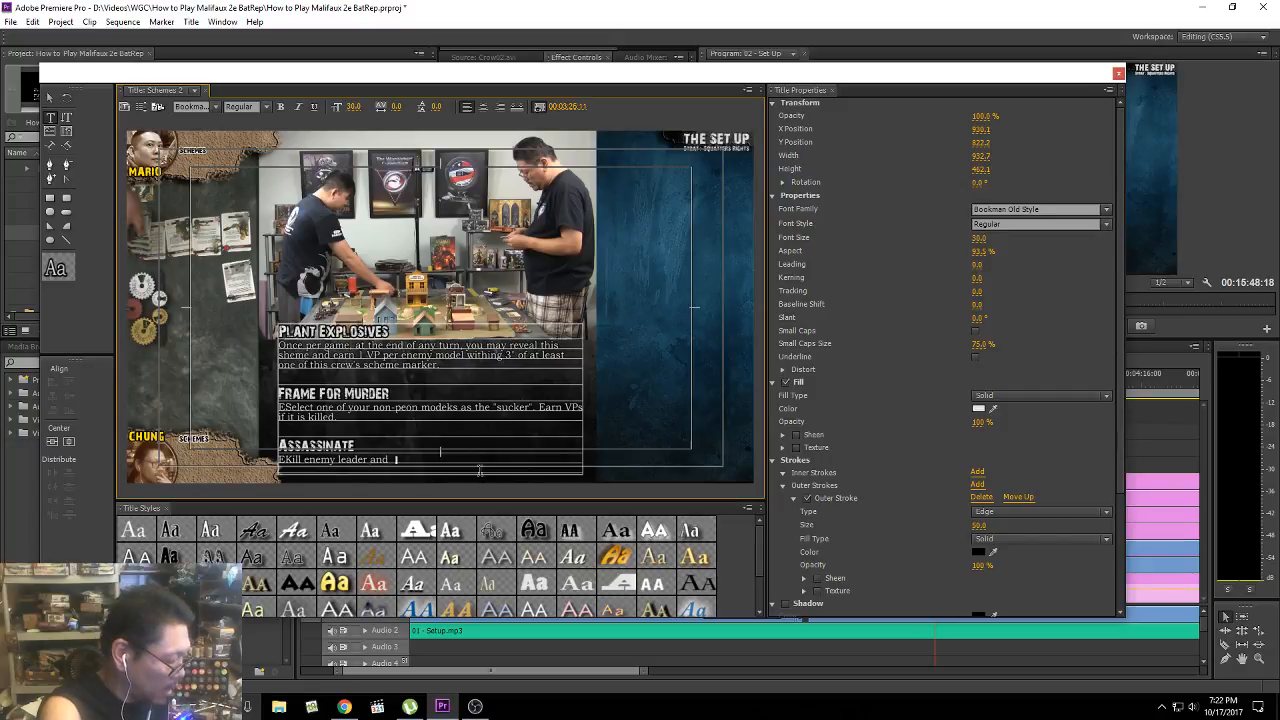
type(" gain VP")
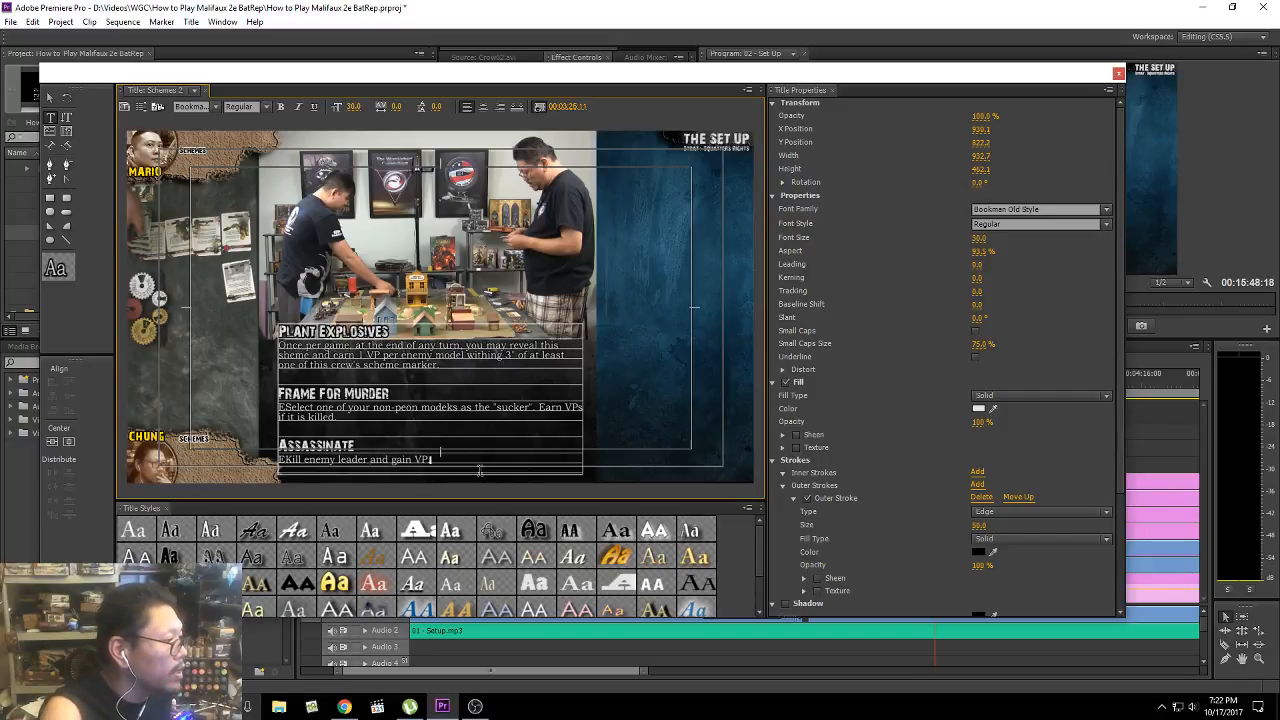
type(".")
key("Escape")
Step: Correct the misspelled 'sheme' to 'scheme' in the Plant Explosives description
key("Up")
key("Up")
key("Up")
key("Up")
key("Up")
key("Up")
key("Up")
key("Up")
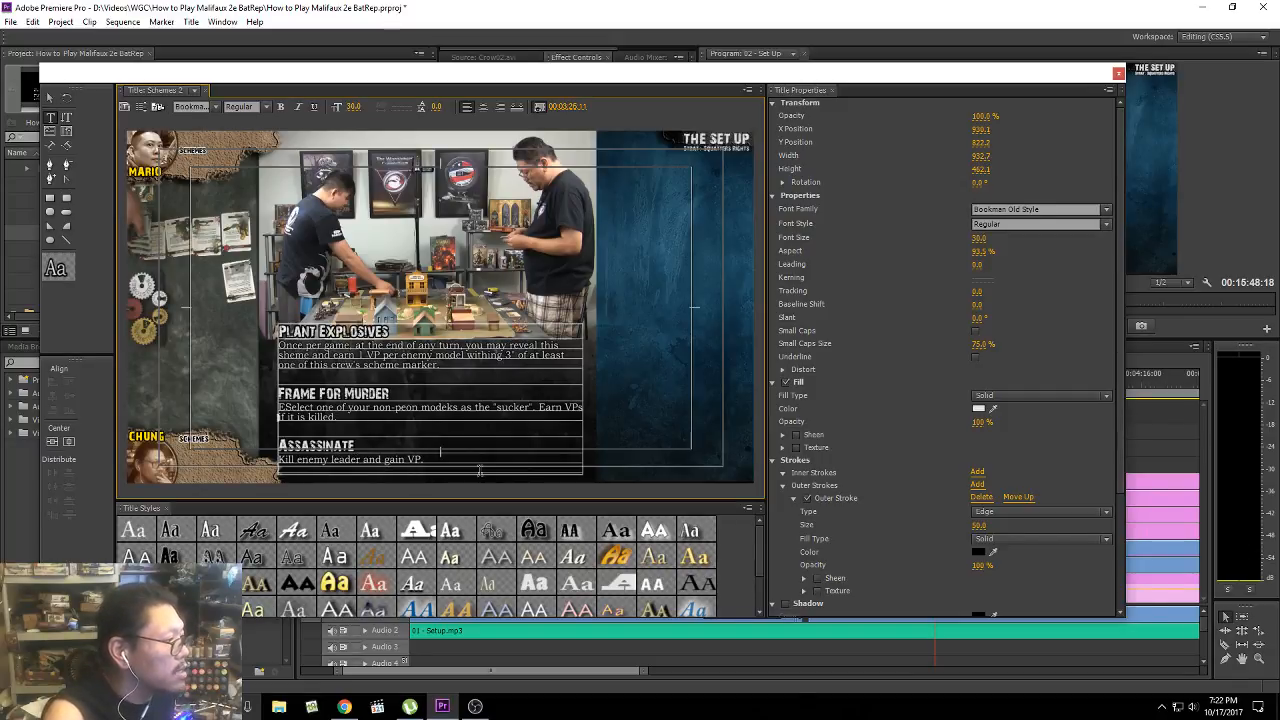
key("Right")
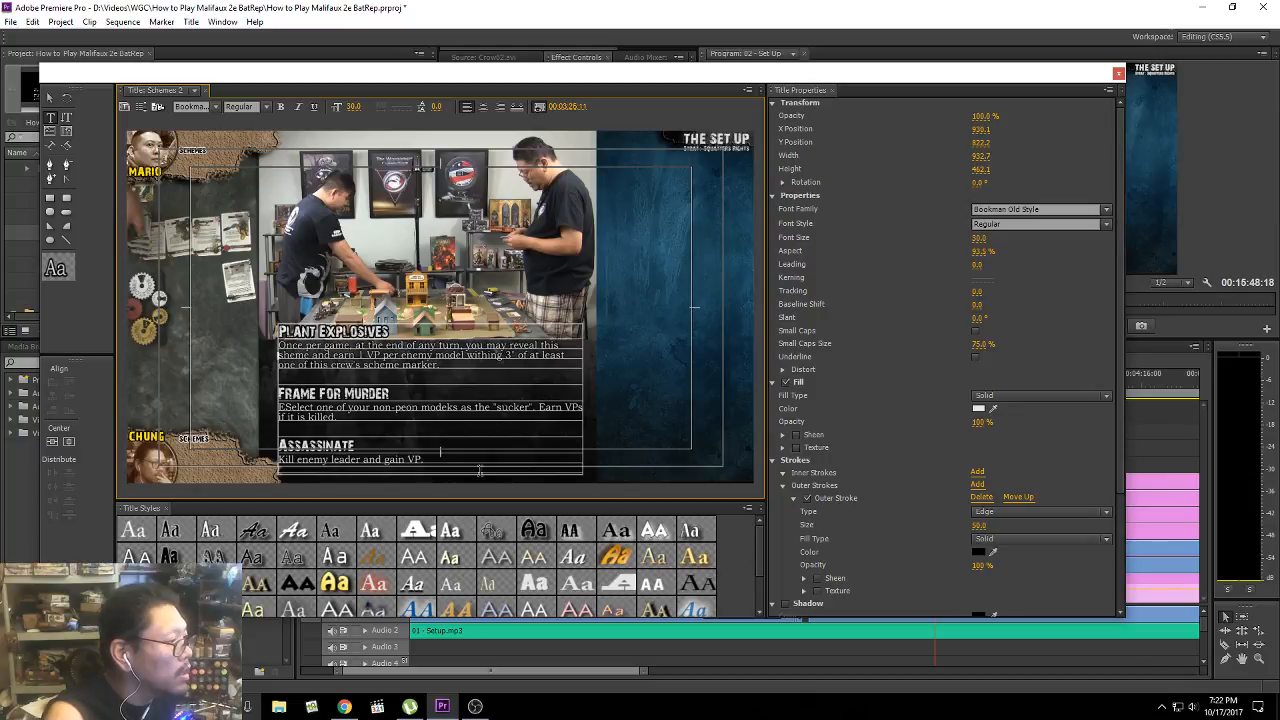
type("c")
key("Right")
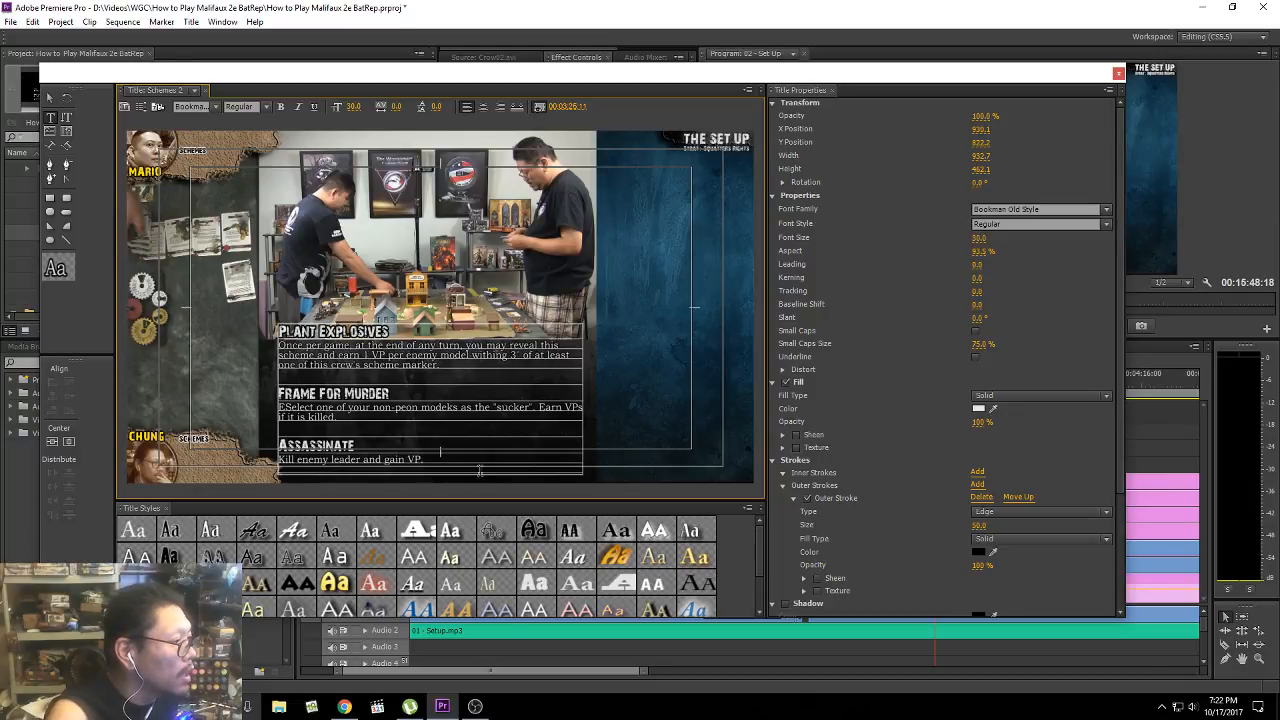
Step: Remove the '1' before 'VP' in the Plant Explosives description and insert 'of your marker' after the 3" range
key("Delete")
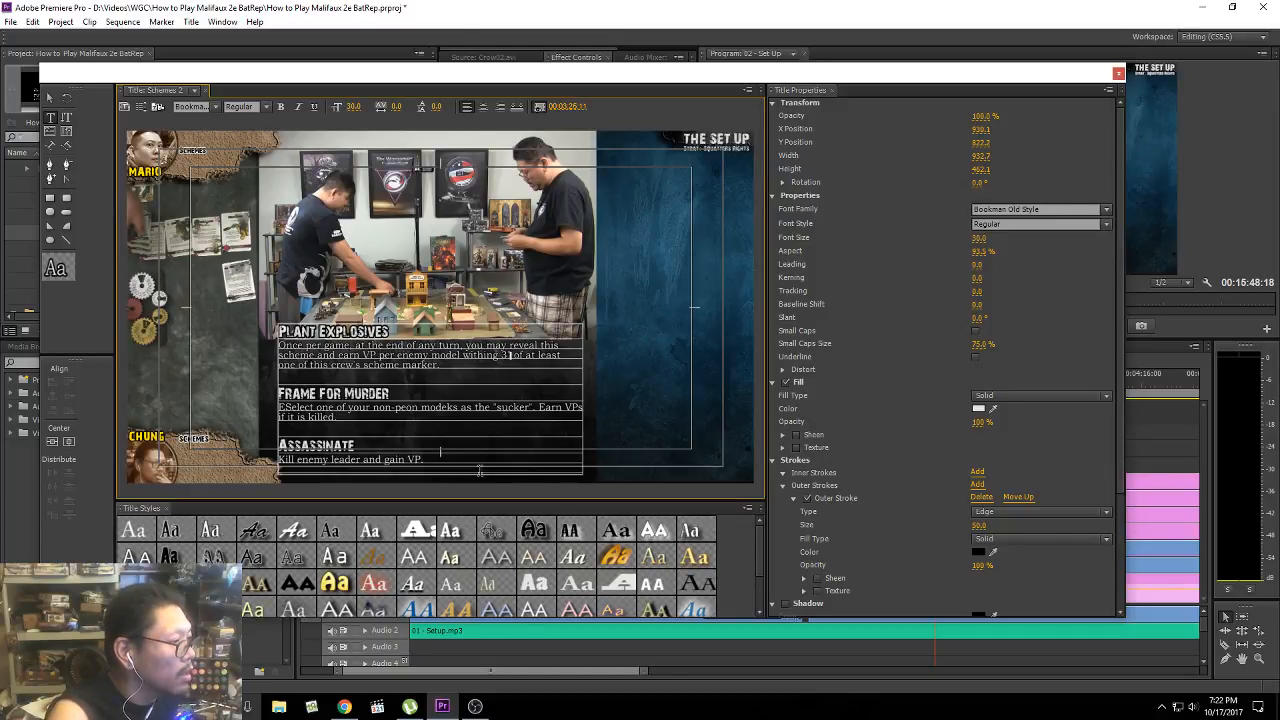
type("'")
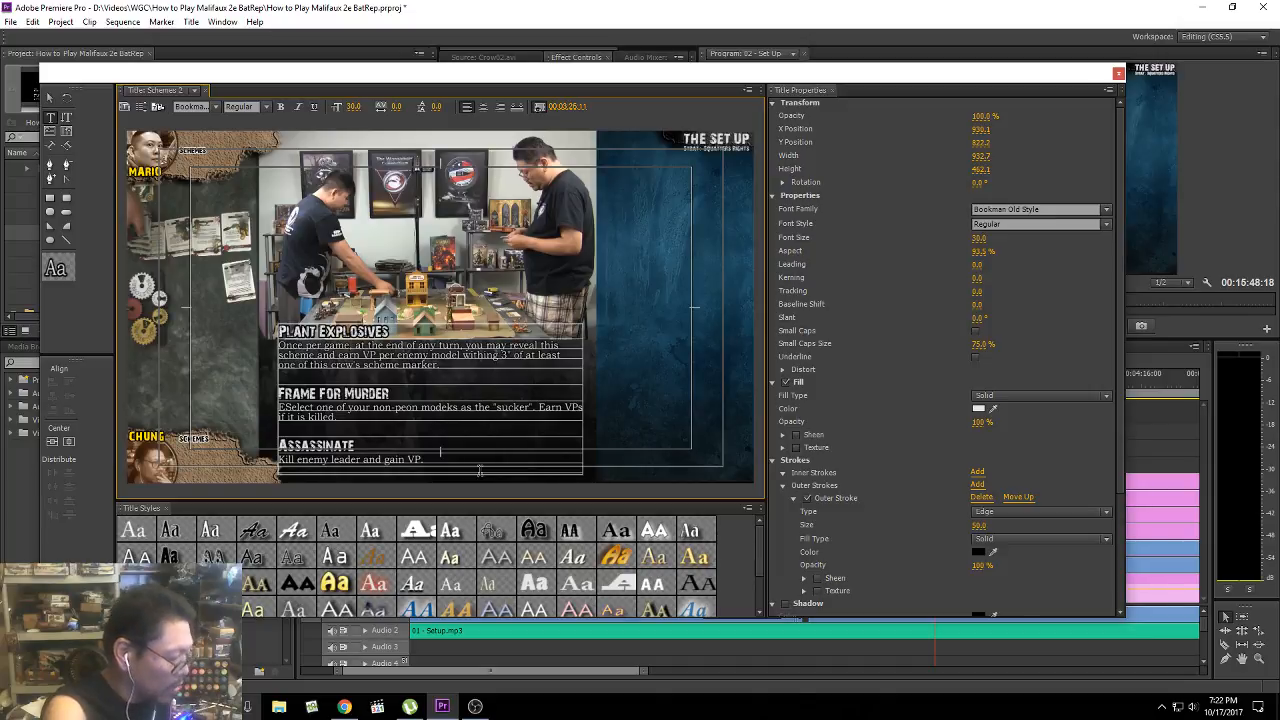
type(" of your mark ")
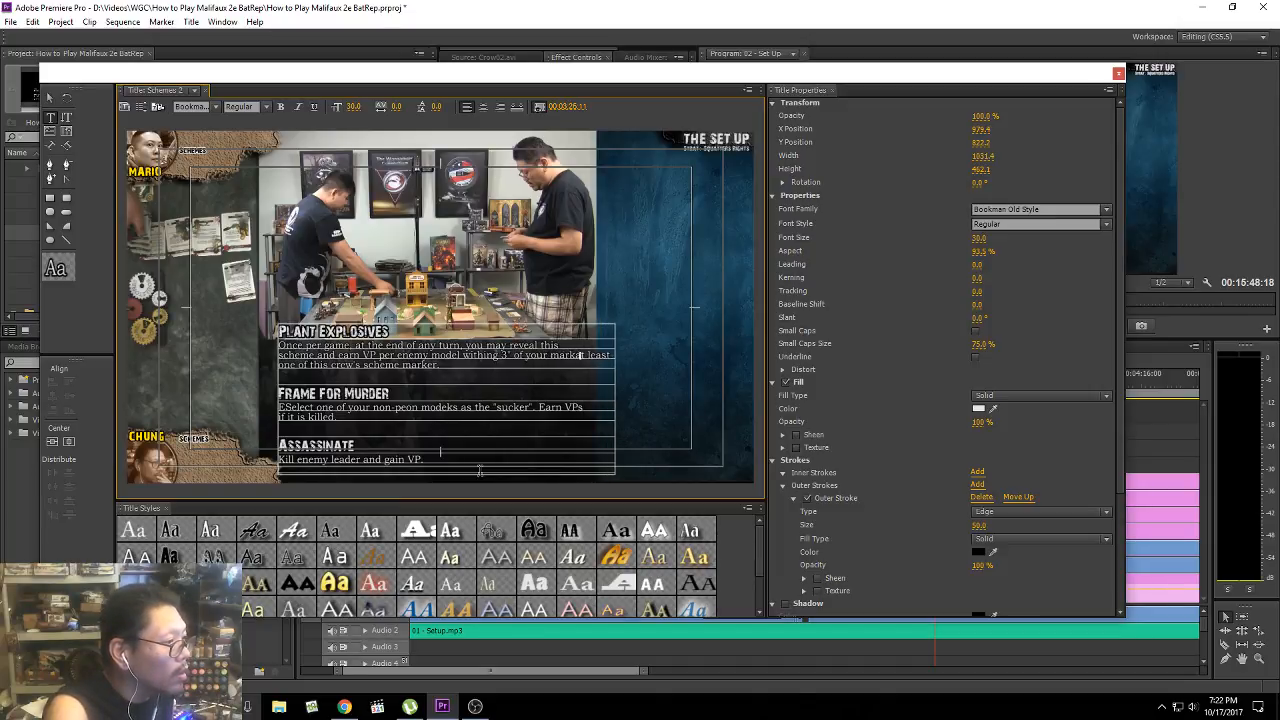
type("er")
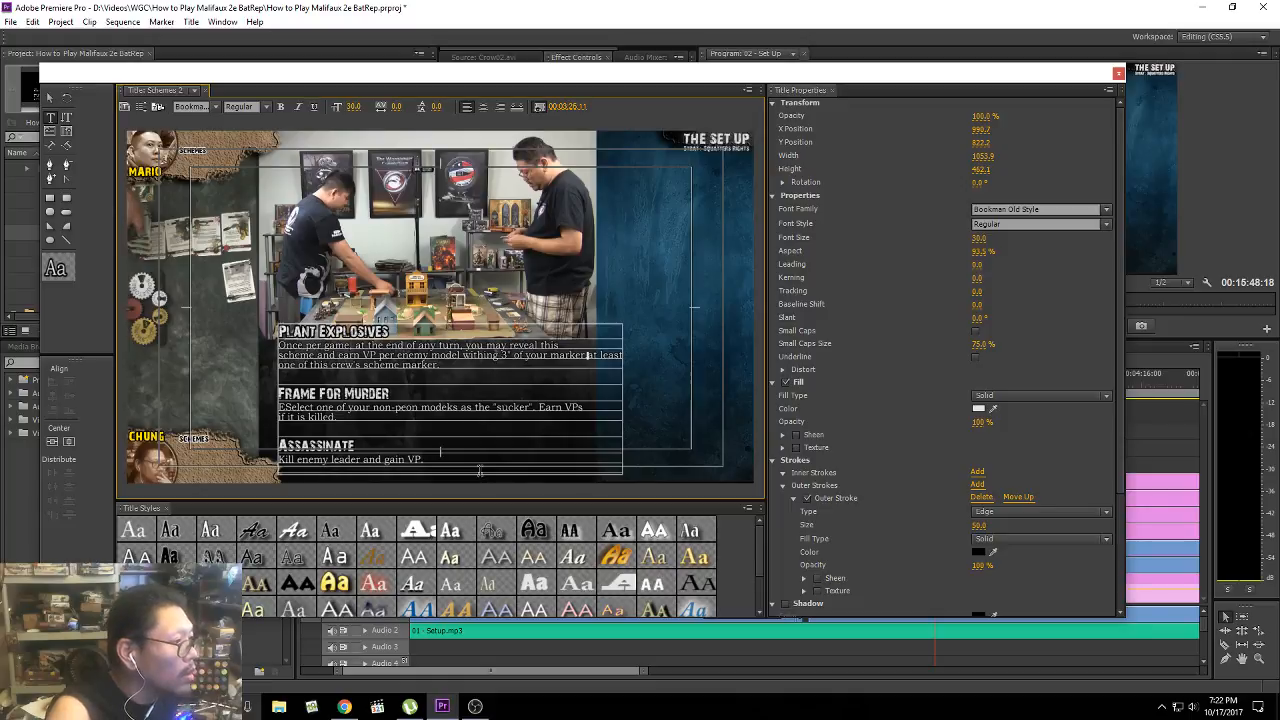
Step: Replace 'of your marker' with 'of one of your' in the Plant Explosives description
key("shift+Left")
key("shift+Left")
key("shift+Left")
key("shift+Left")
key("shift+Left")
key("shift+Left")
key("shift+Left")
key("shift+Left")
key("shift+Left")
key("shift+Left")
key("shift+Left")
key("shift+Left")
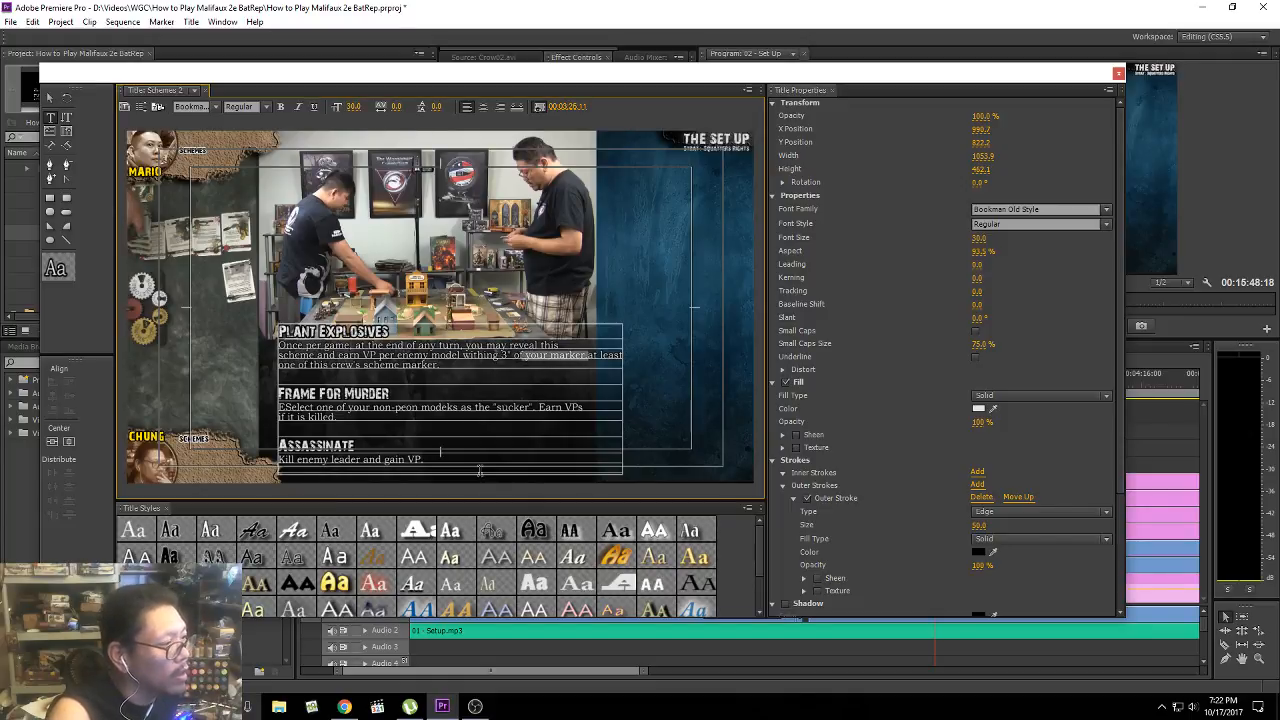
key("shift+Left")
type("one o")
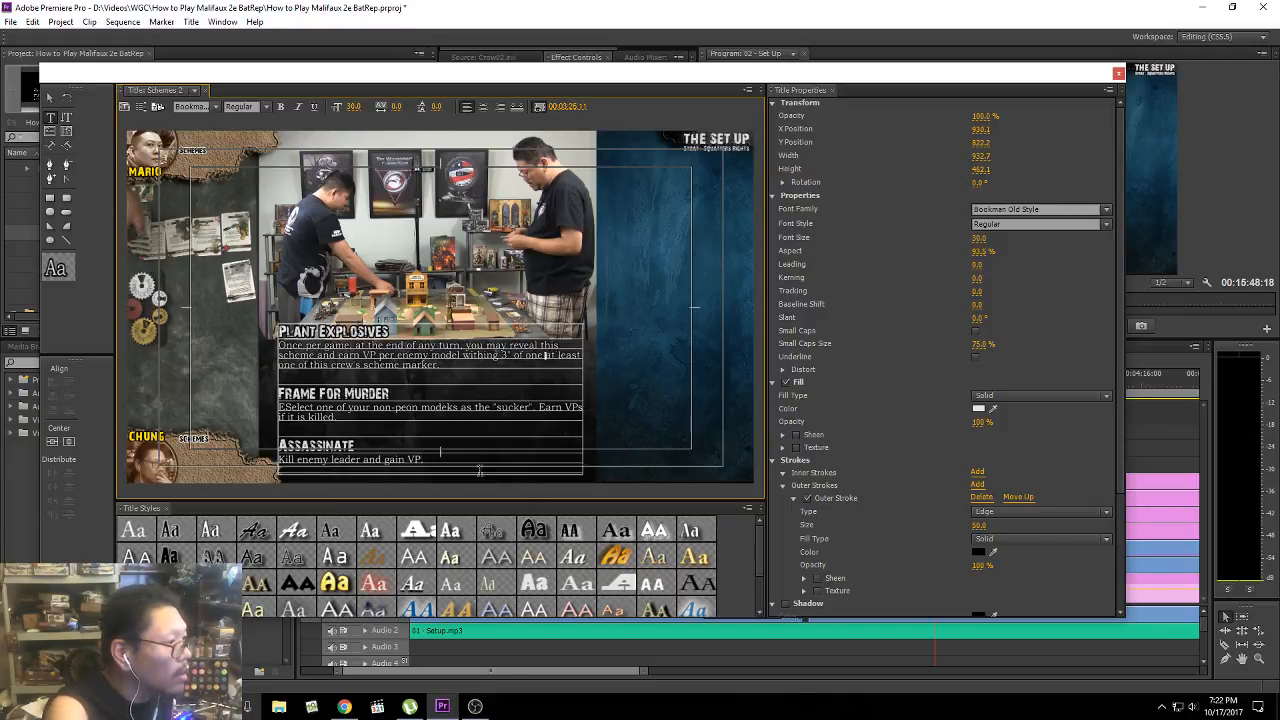
type("f your")
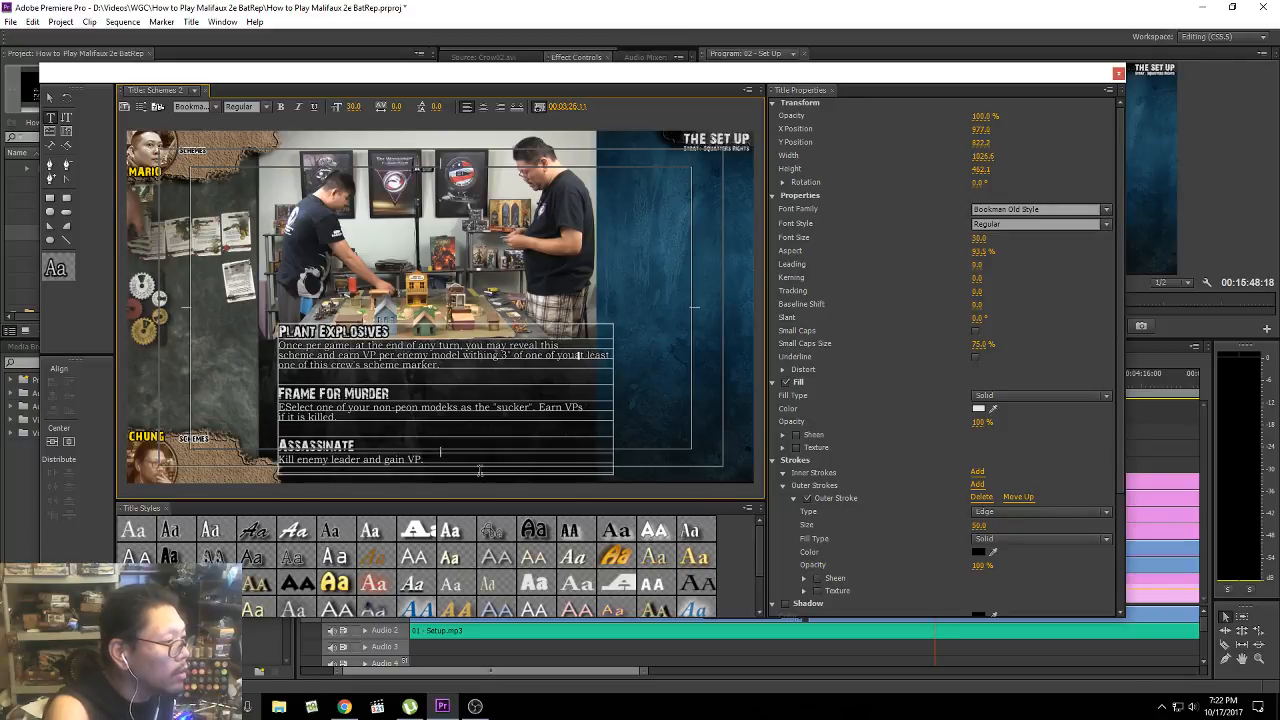
Step: Add 'markers' on a new line of the Plant Explosives description and delete the leftover words 'at least one of this crew's scheme marker'
key("Return")
type("M")
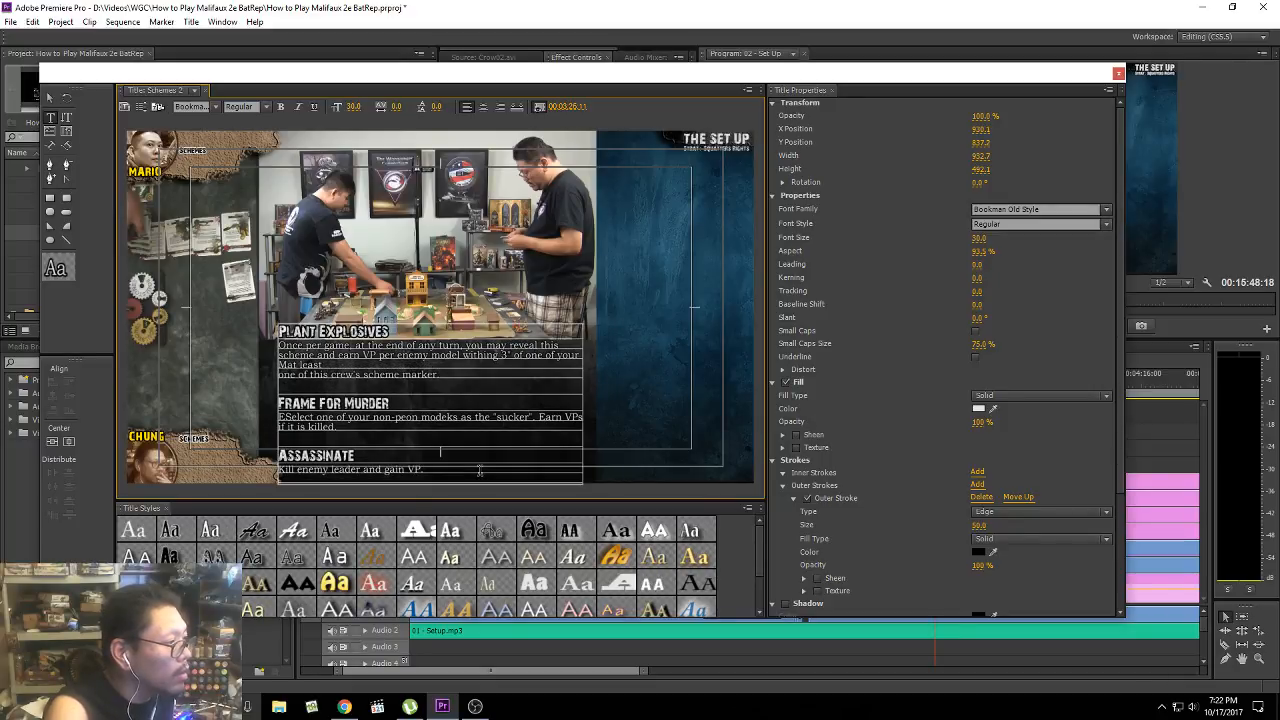
type("a")
type("ckc")
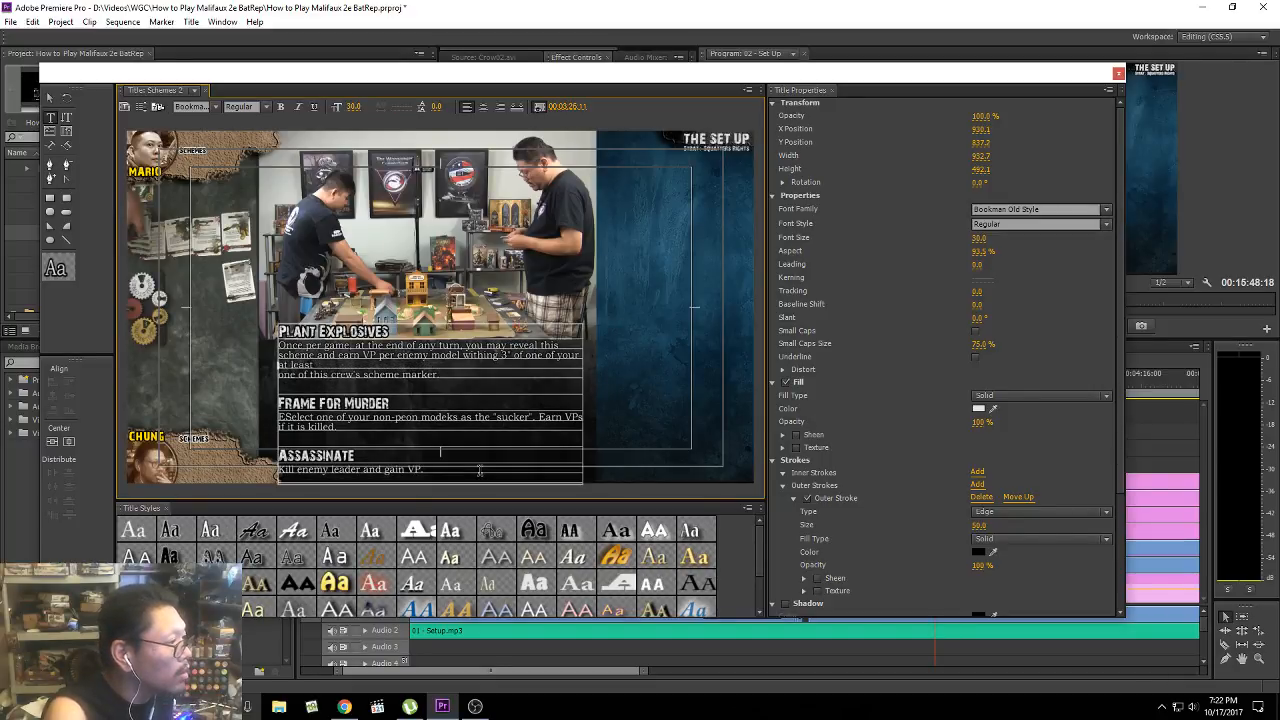
type("rkers")
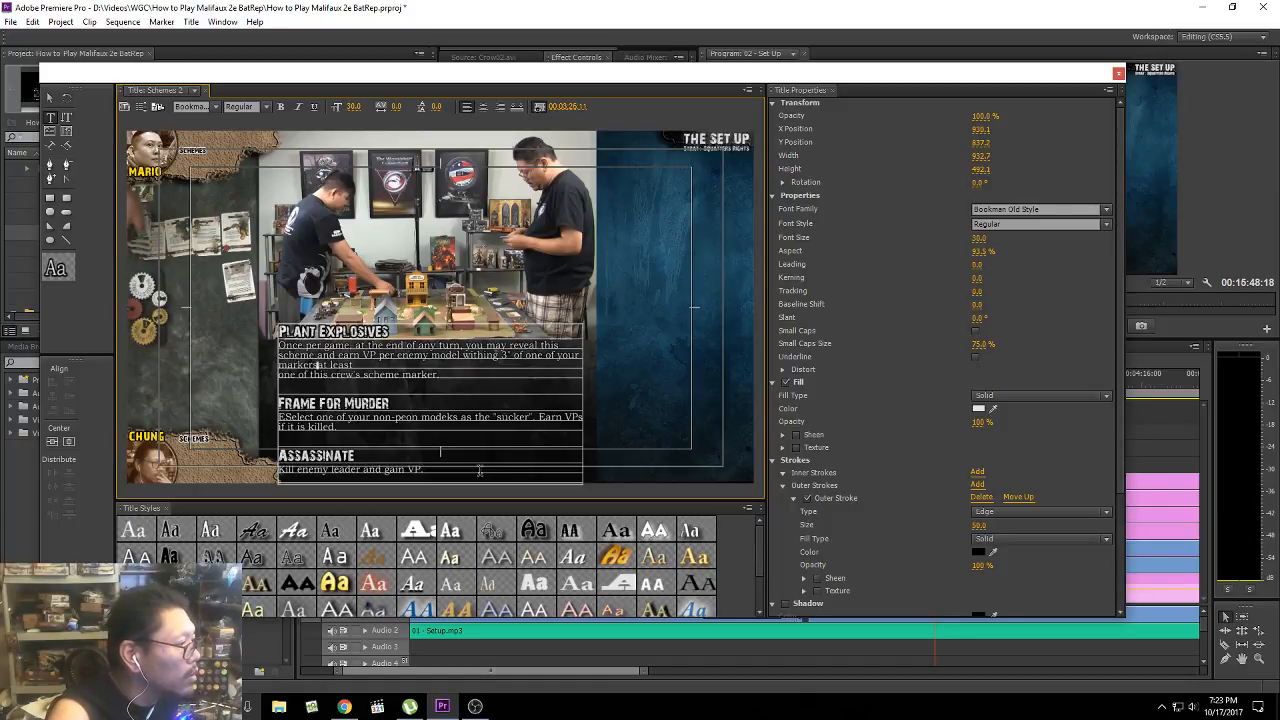
key("ctrl+shift+End")
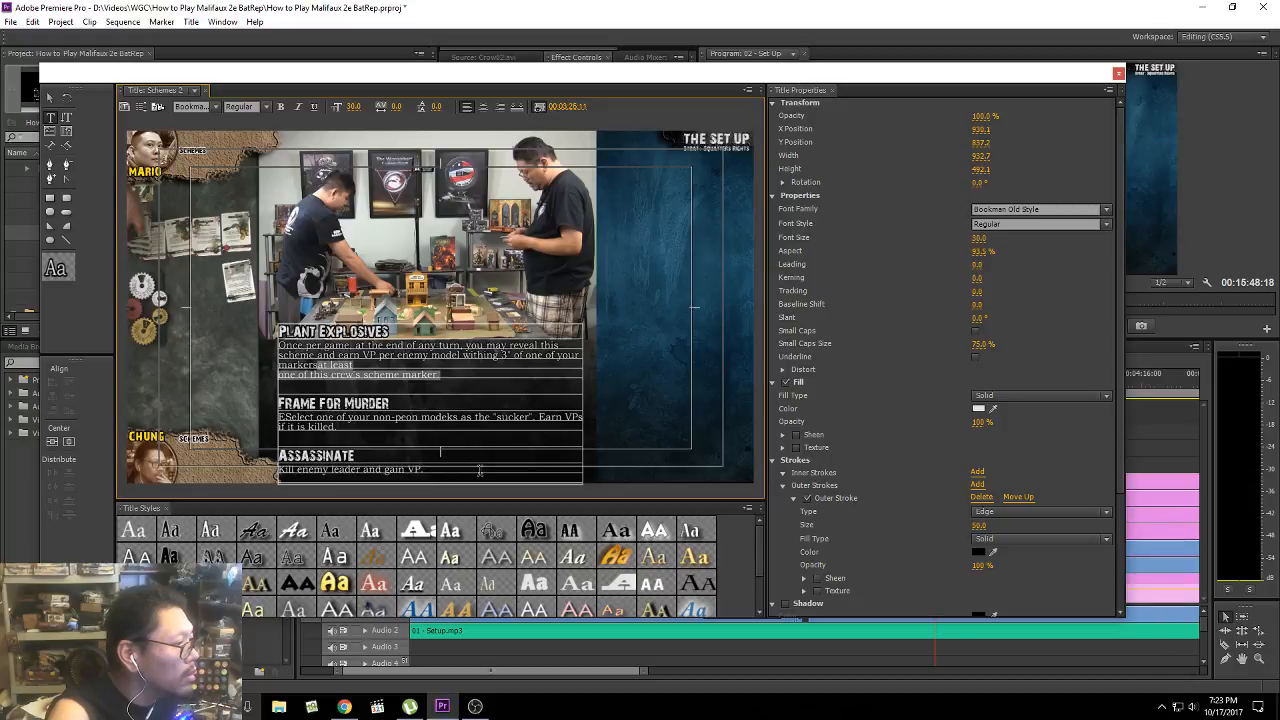
key("Delete")
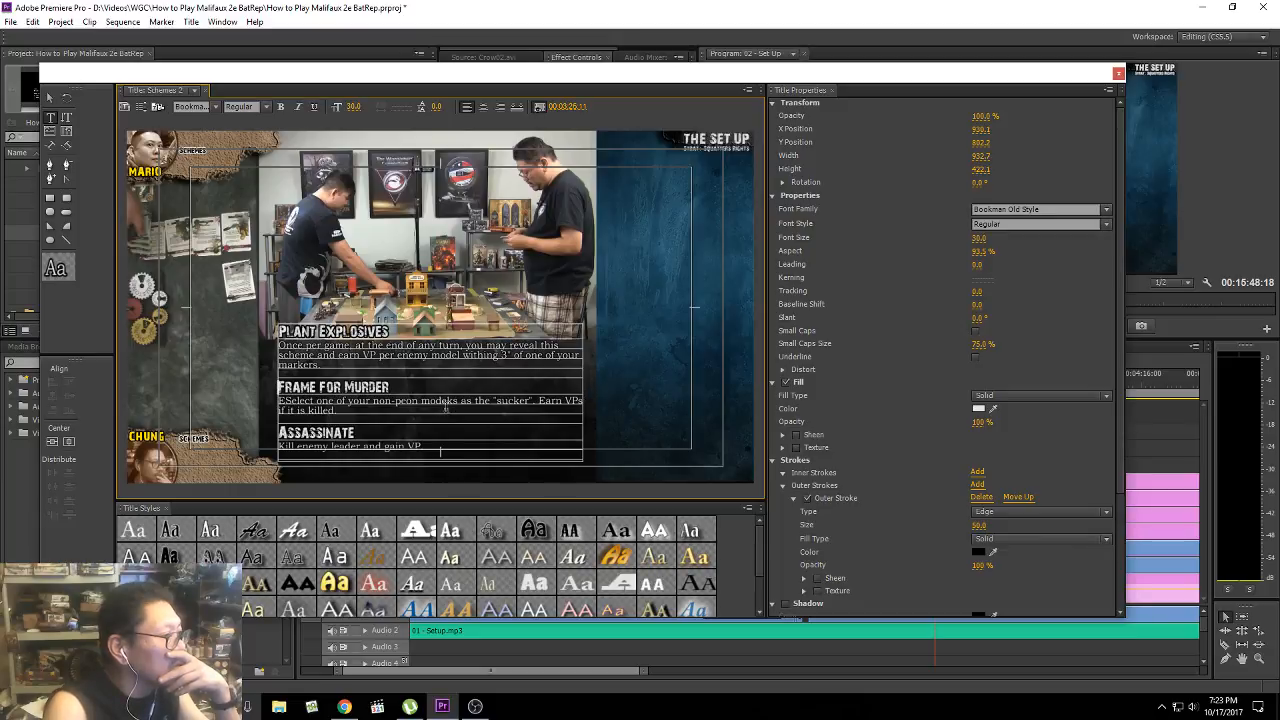
Step: Remove the stray 'E' in front of 'Select' in the Frame for Murder description
left_click(289, 402)
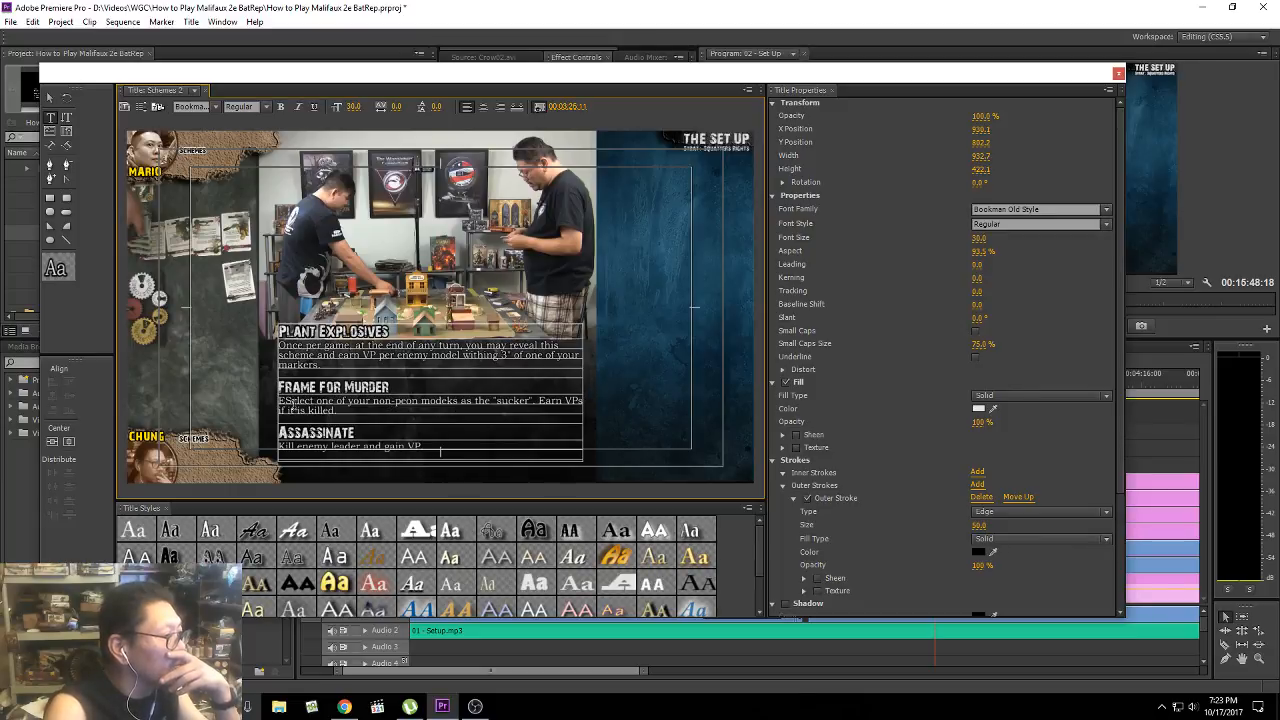
key("BackSpace")
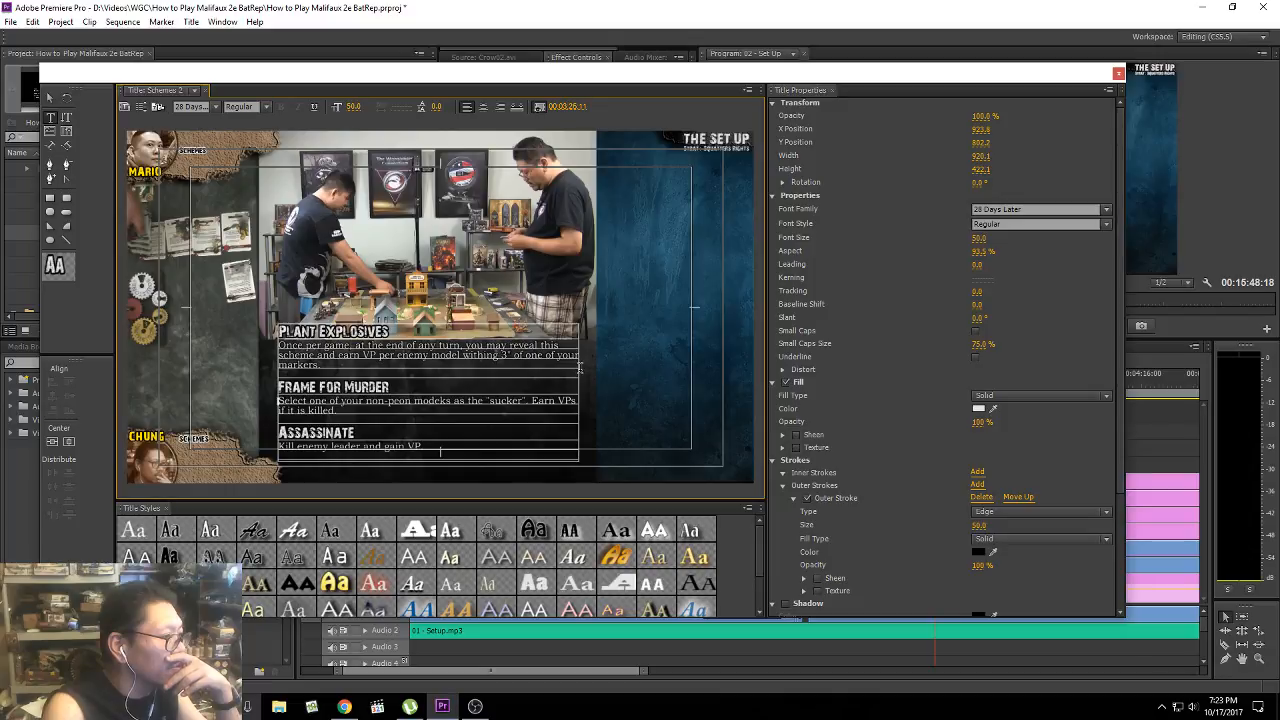
left_click(352, 344)
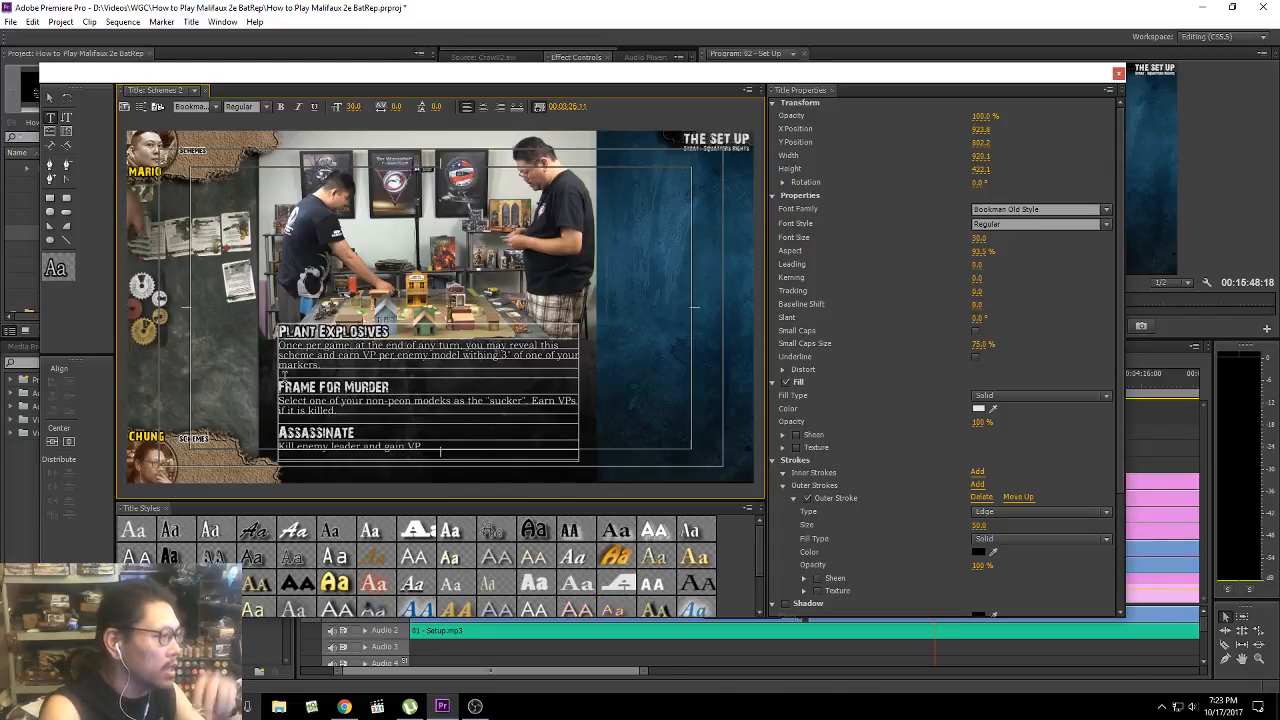
Step: Widen the schemes text block to about 981 and move it below the table footage, to about X 930, Y 870
left_click(50, 97)
left_click_drag(580, 393, 598, 395)
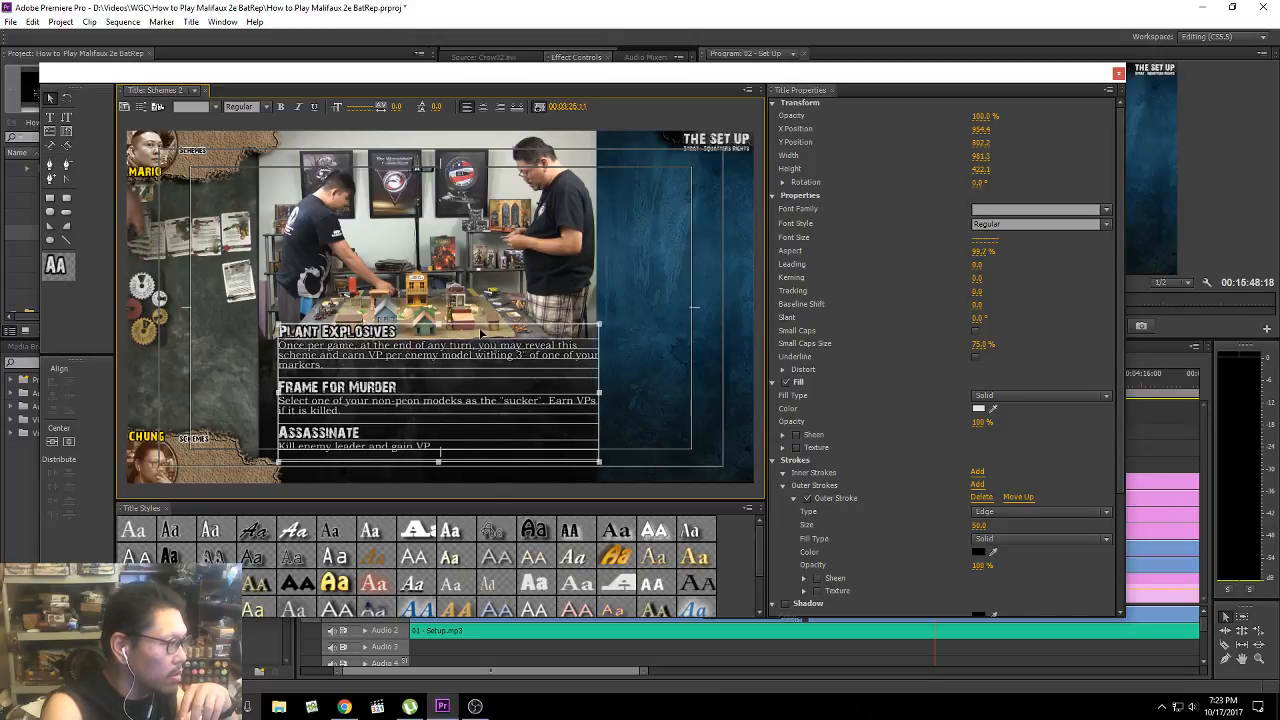
left_click_drag(478, 330, 473, 353)
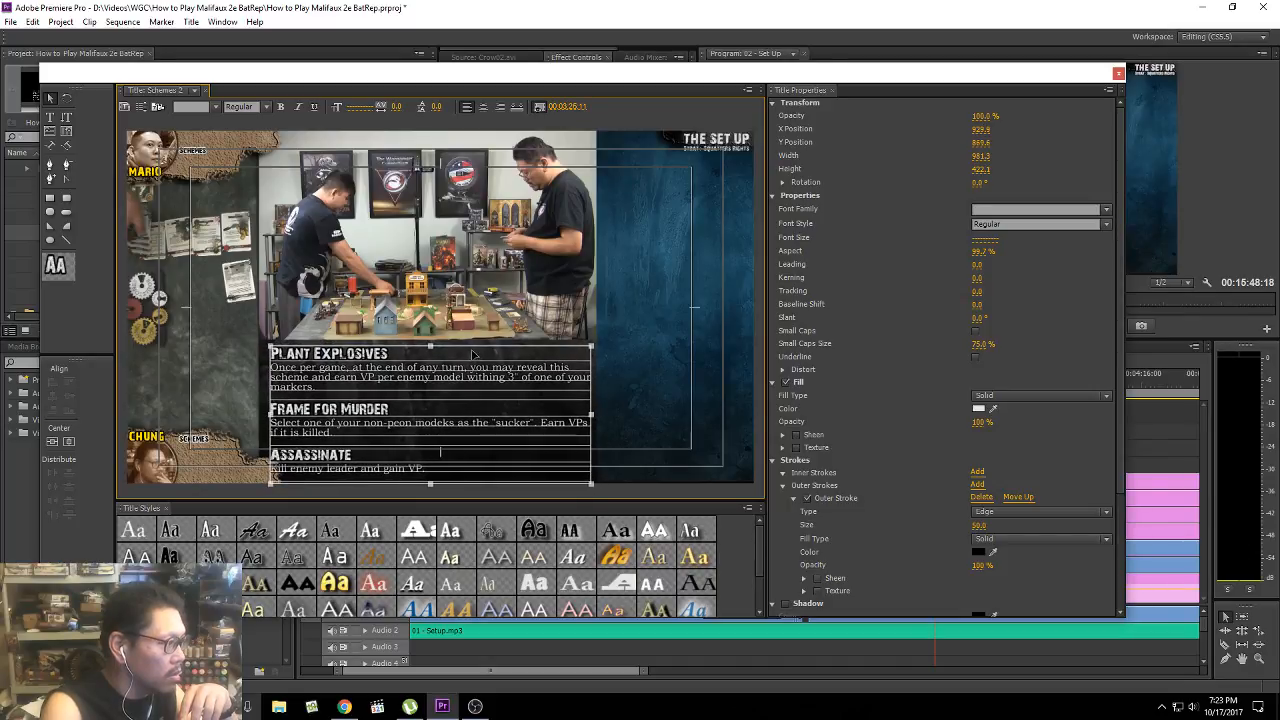
left_click(688, 349)
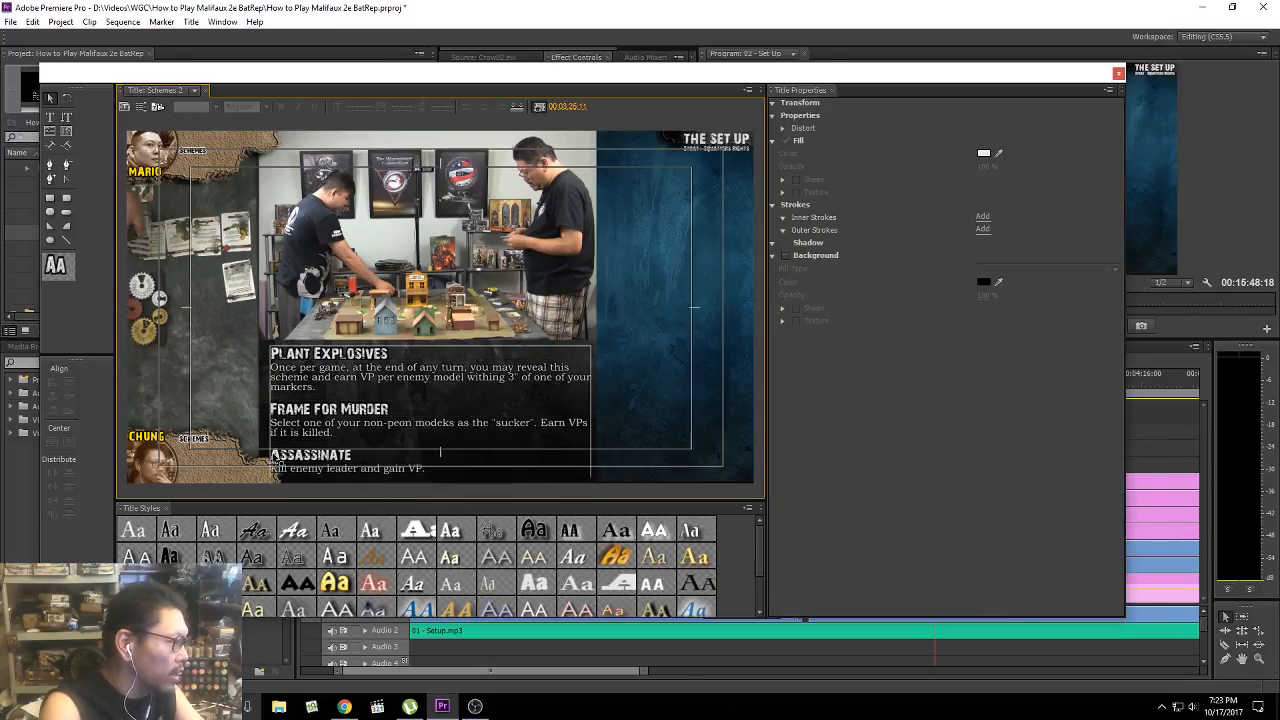
Step: Narrow the schemes text block to a width of about 881 and shift it horizontally to about X 925
left_click(578, 400)
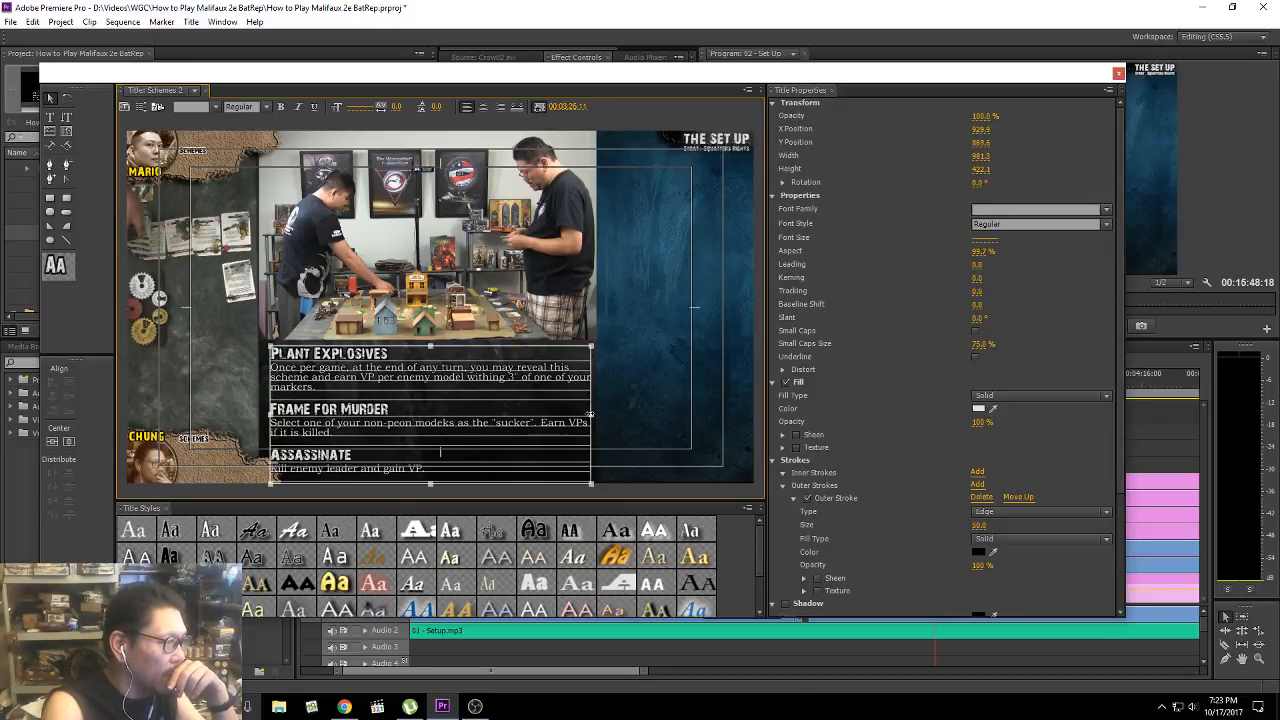
left_click_drag(590, 414, 579, 414)
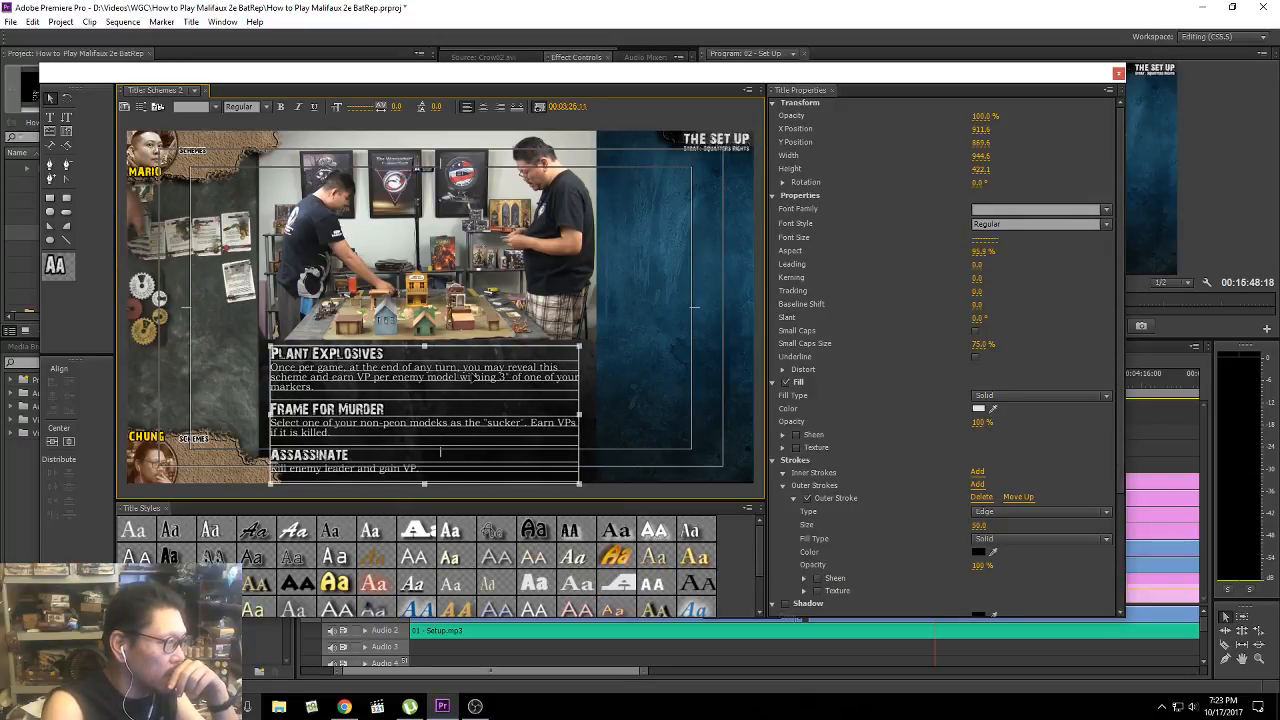
left_click_drag(473, 377, 478, 377)
left_click(686, 384)
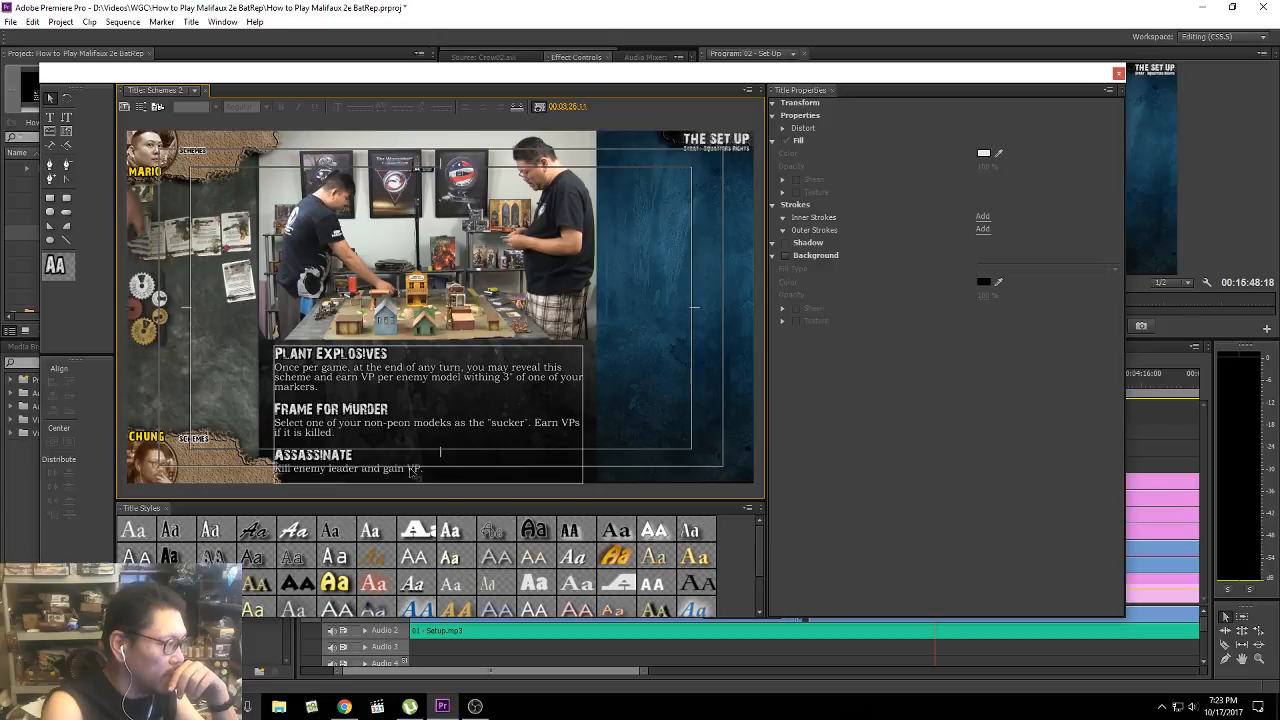
left_click(347, 427)
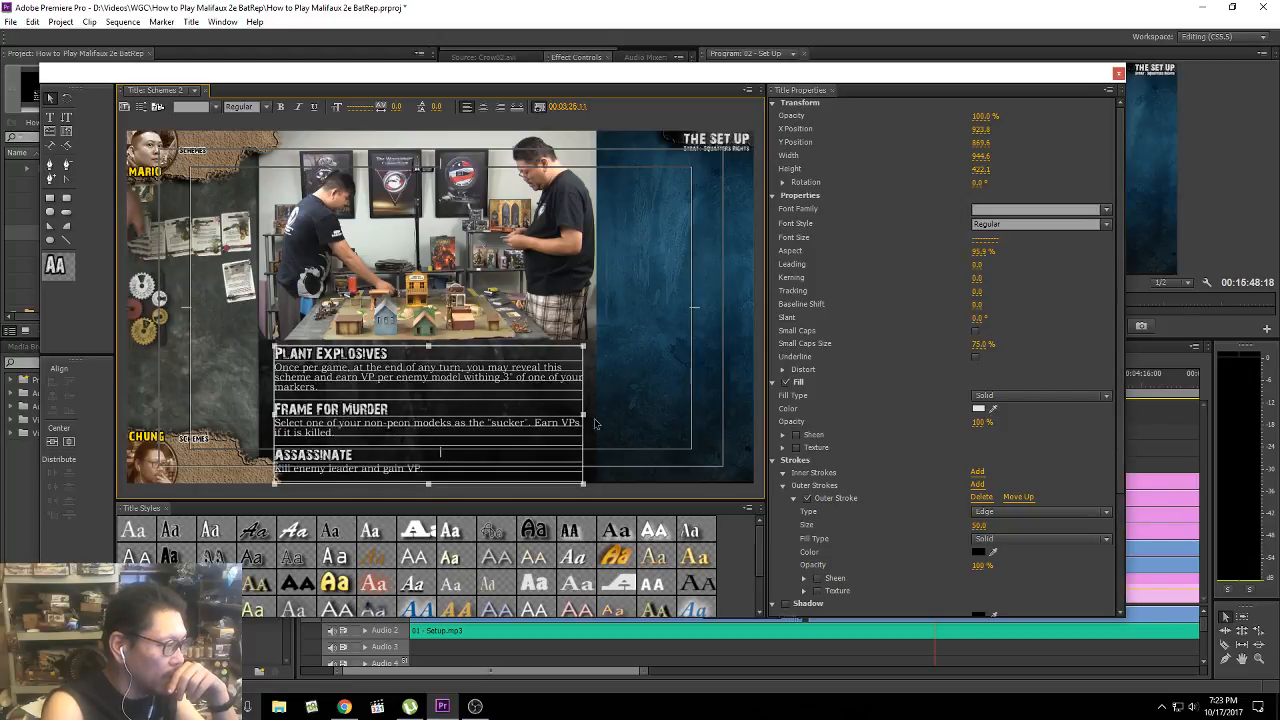
mouse_move(583, 414)
left_mouse_down()
mouse_move(562, 414)
mouse_move(577, 414)
left_mouse_up()
left_click_drag(498, 391, 510, 392)
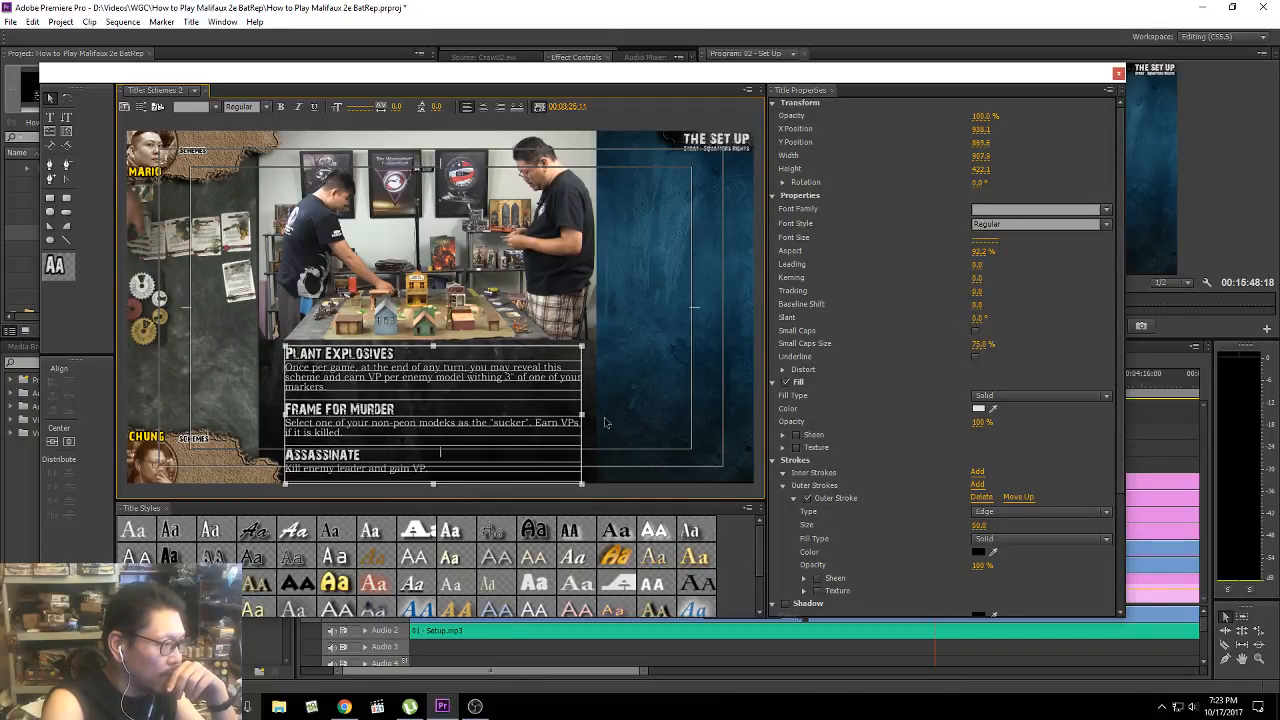
left_click_drag(583, 414, 575, 414)
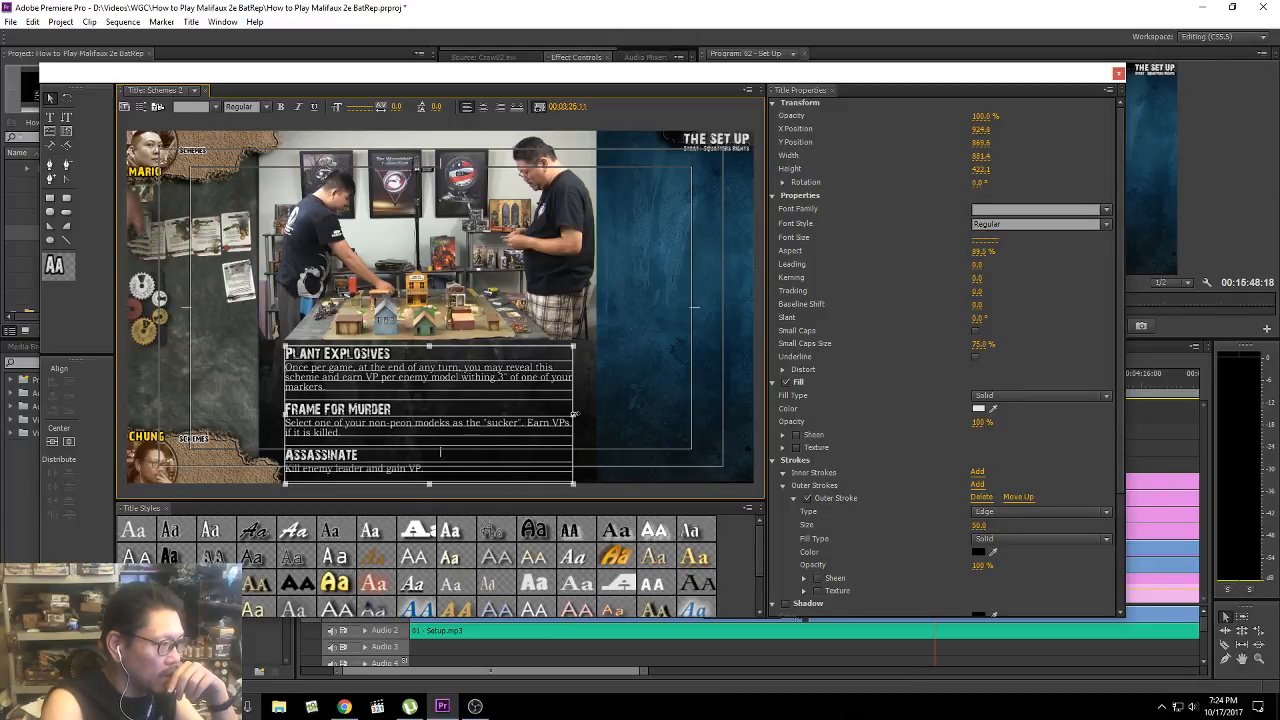
left_click(666, 391)
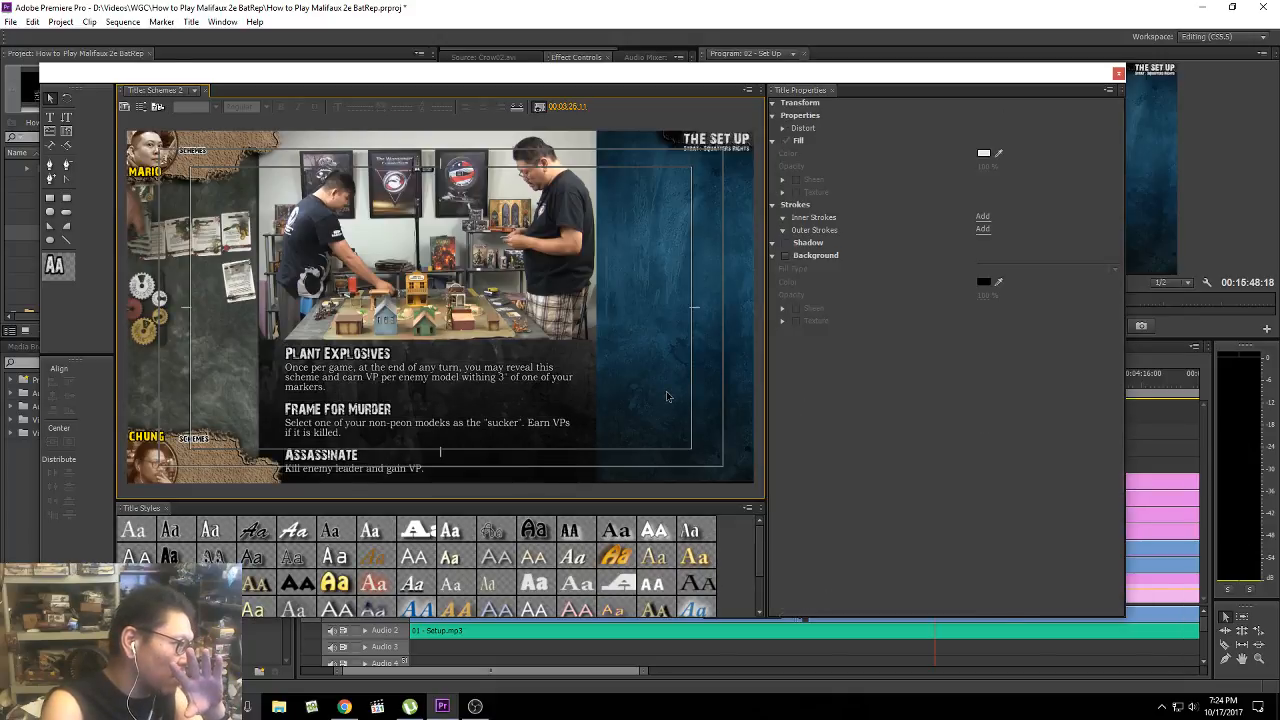
Step: Nudge the schemes text block slightly up and one pixel to the right
left_click(433, 415)
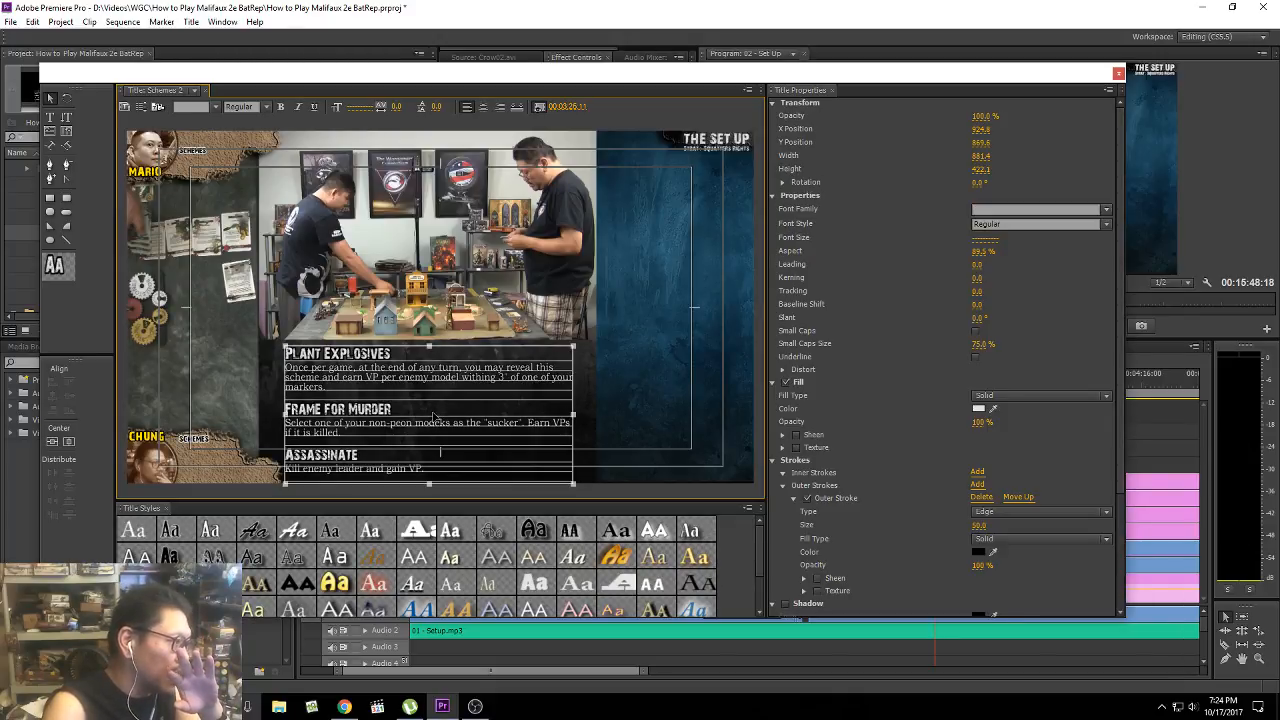
key("Up")
key("Up")
key("Up")
key("Up")
key("Right")
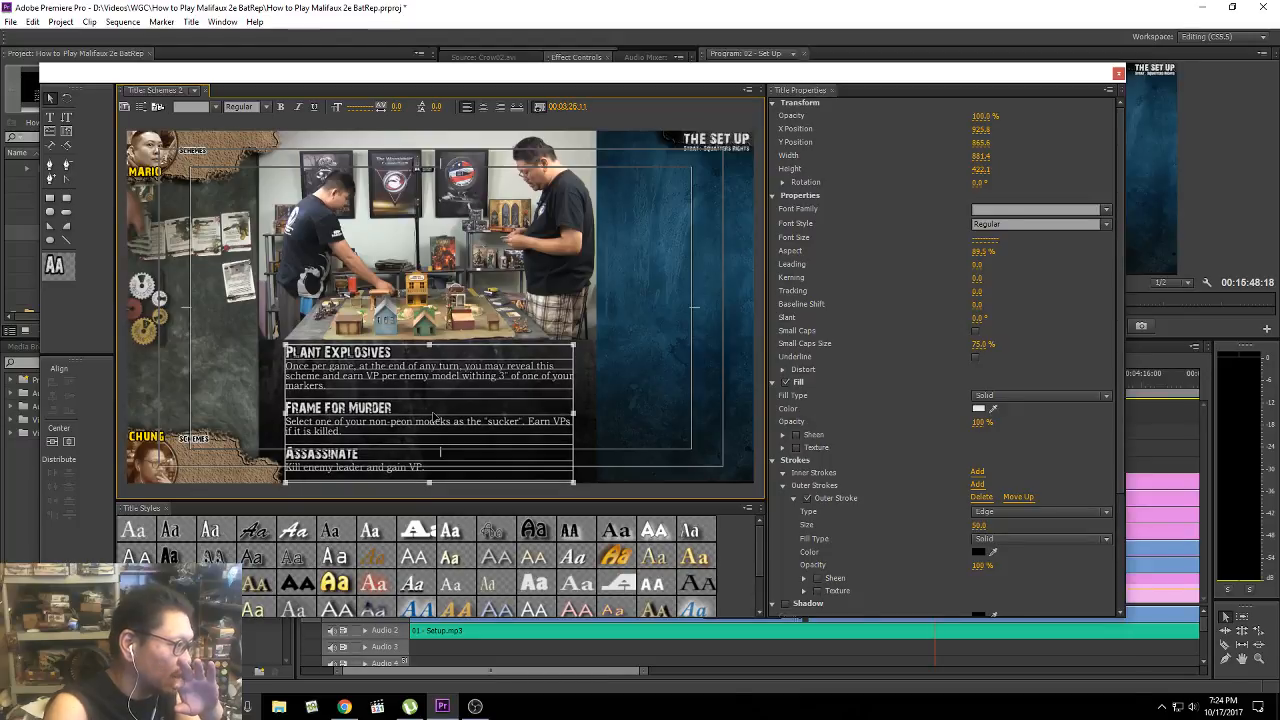
key("Up")
left_click(642, 402)
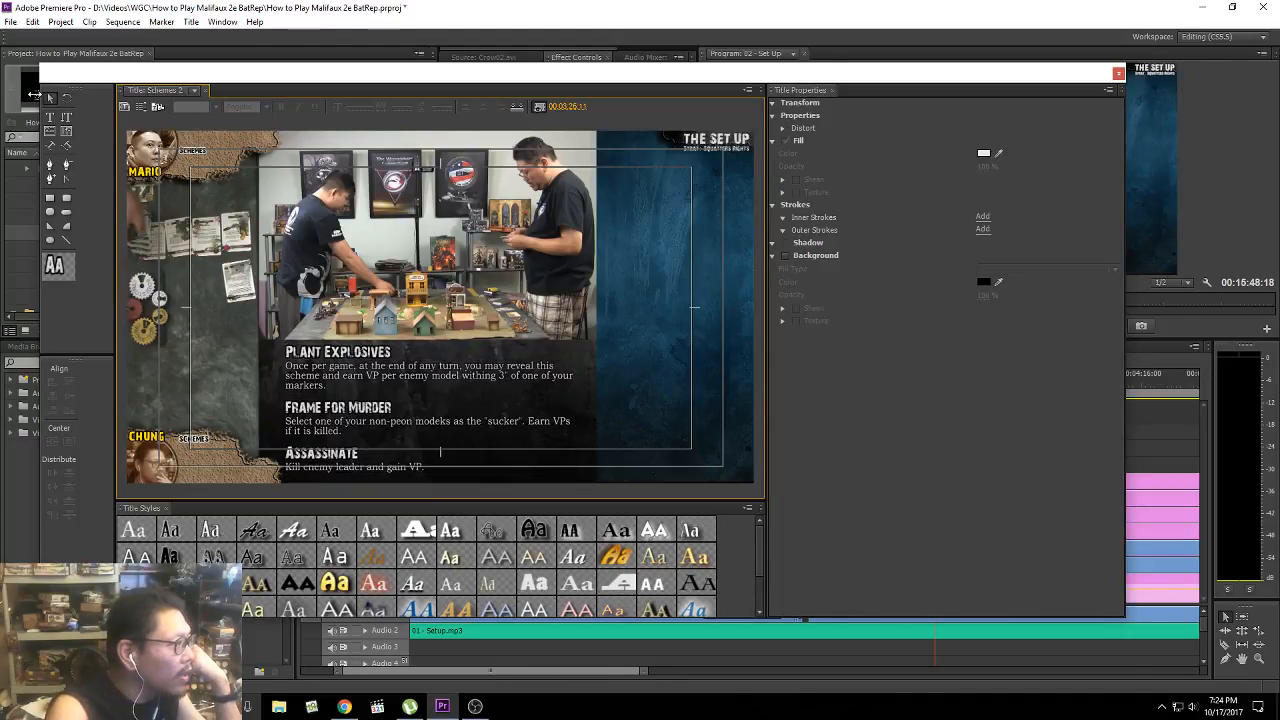
Step: Close the title editor and place the Schemes 2 title on Video 8 at 00:03:25:11, after Schemes 1
left_click(1118, 73)
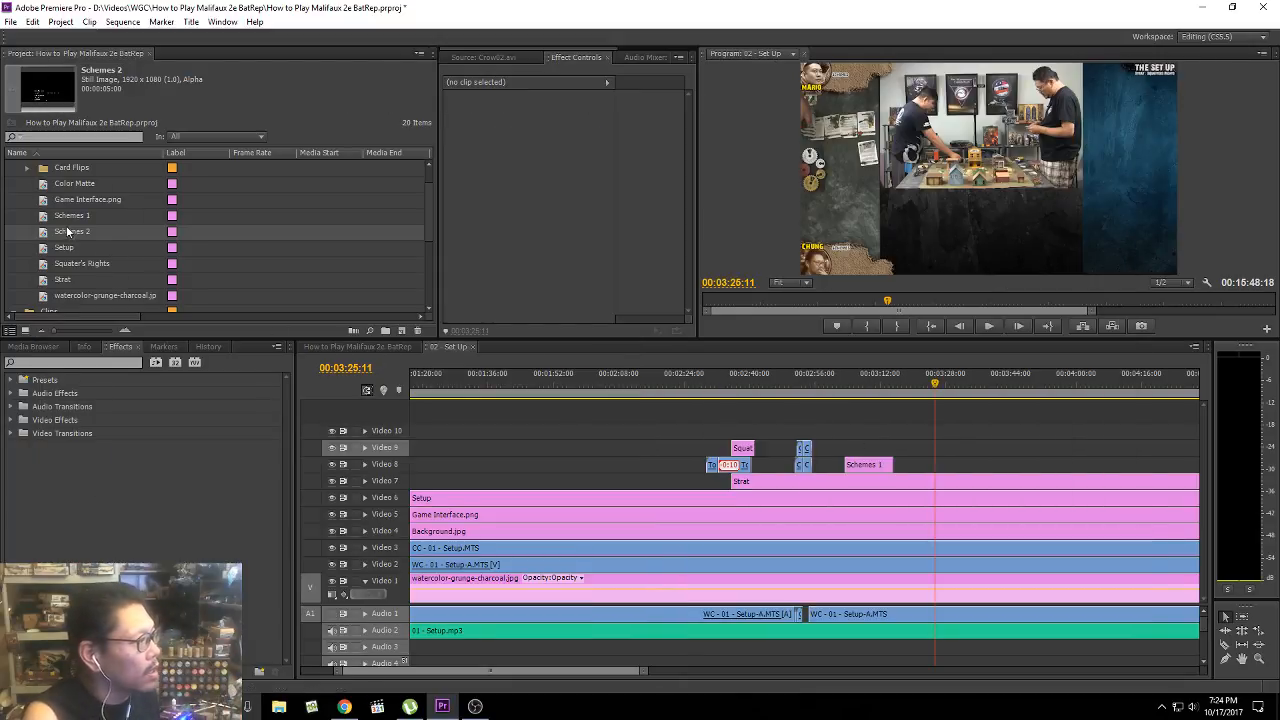
left_click_drag(70, 231, 939, 430)
left_click_drag(946, 472, 946, 472)
Step: Play the sequence around the Schemes 2 clip, move the clip's start to 00:03:22:08, and extend its end by 00:00:24:09
key("space")
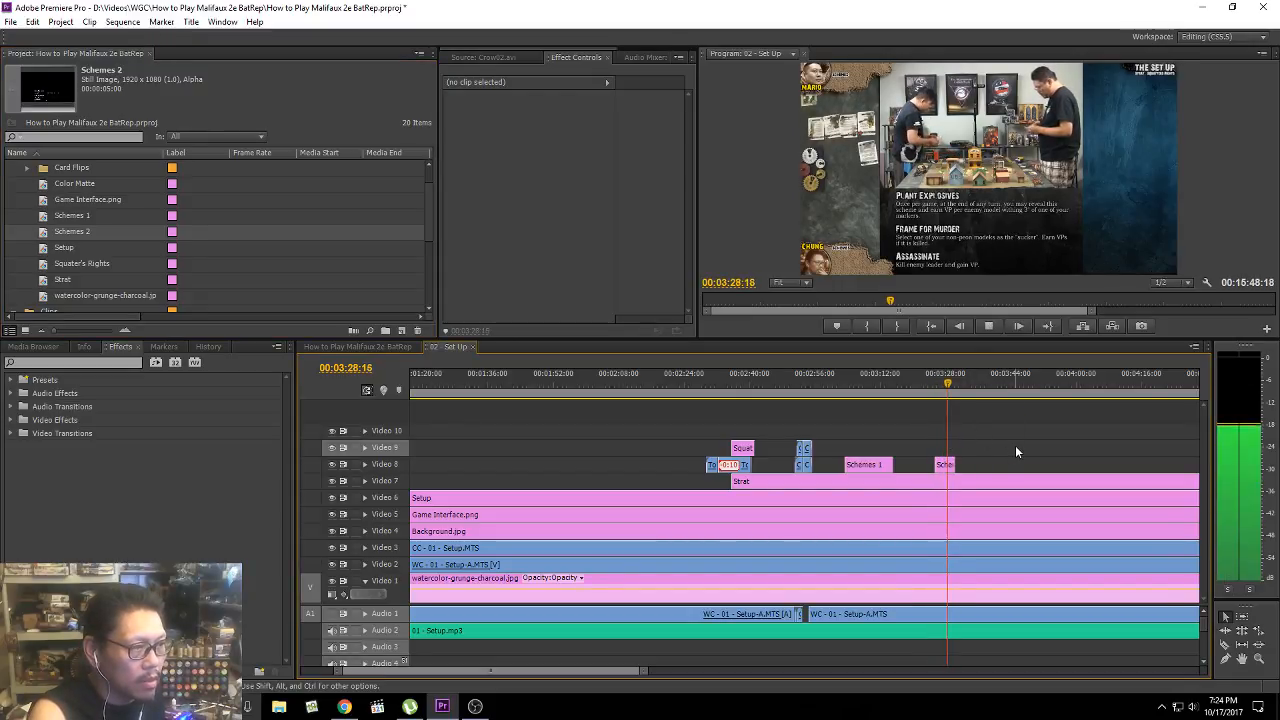
left_click(919, 392)
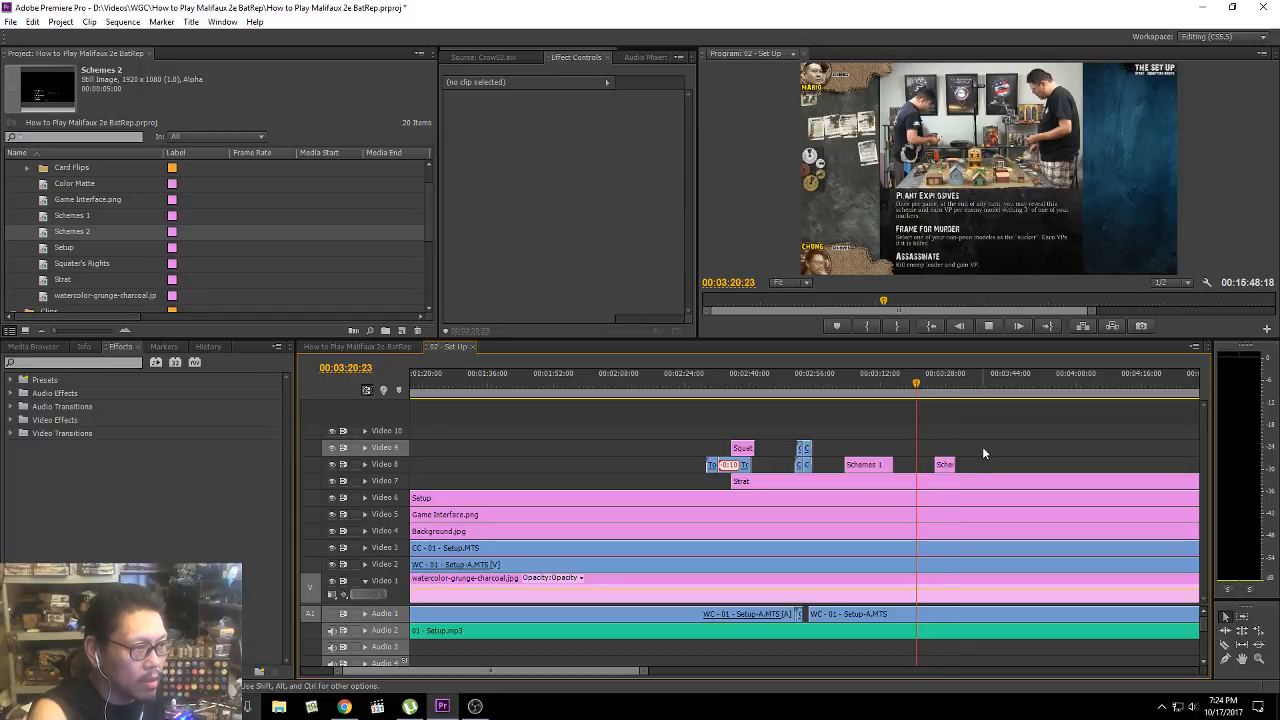
key("space")
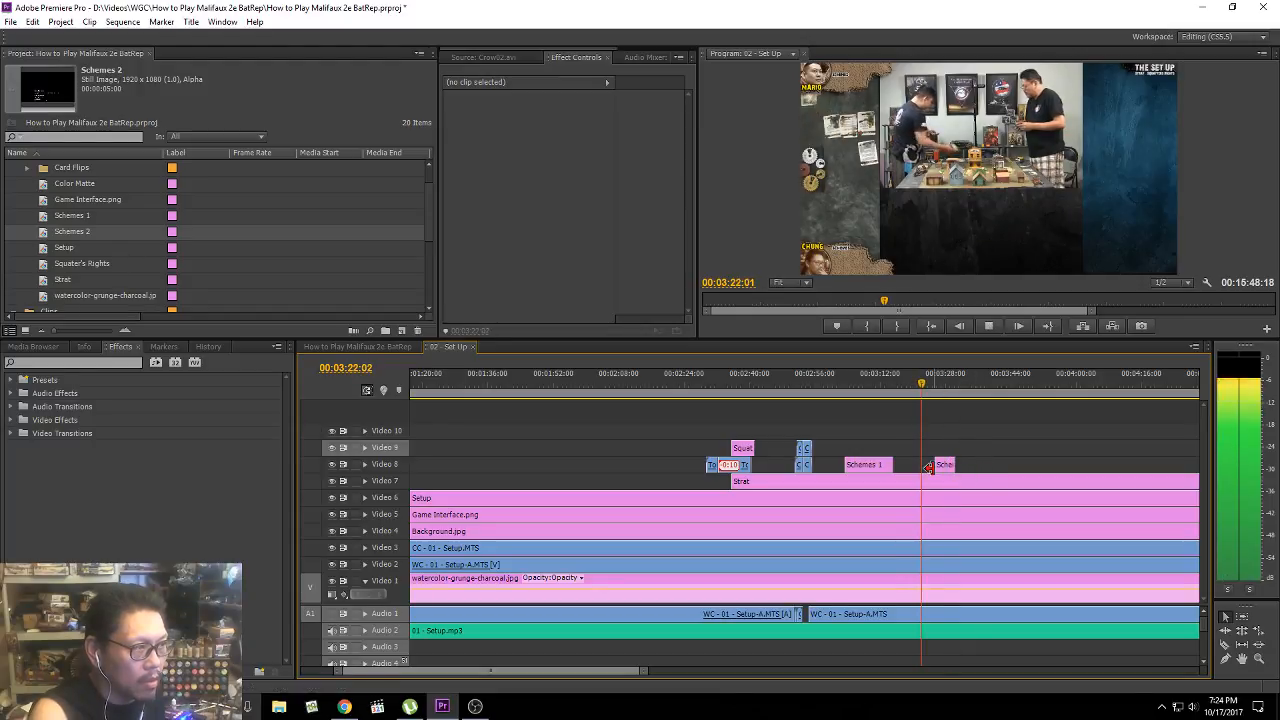
key("space")
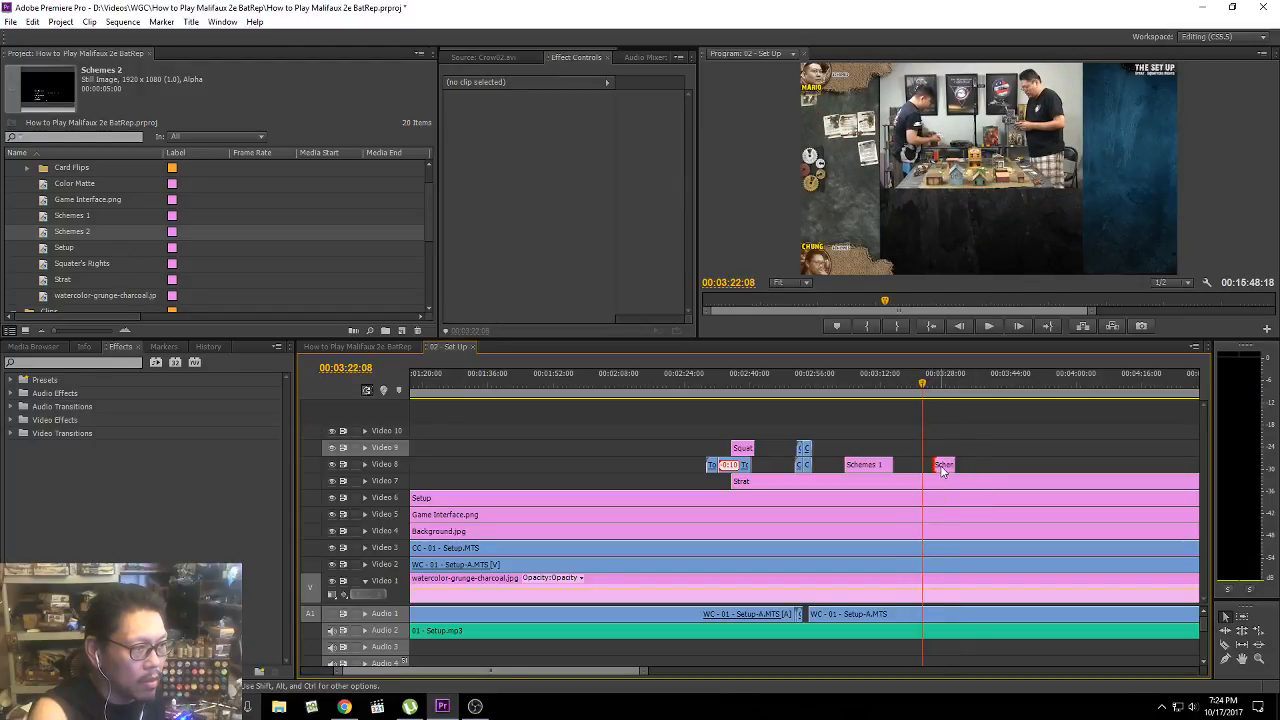
left_click_drag(942, 471, 933, 465)
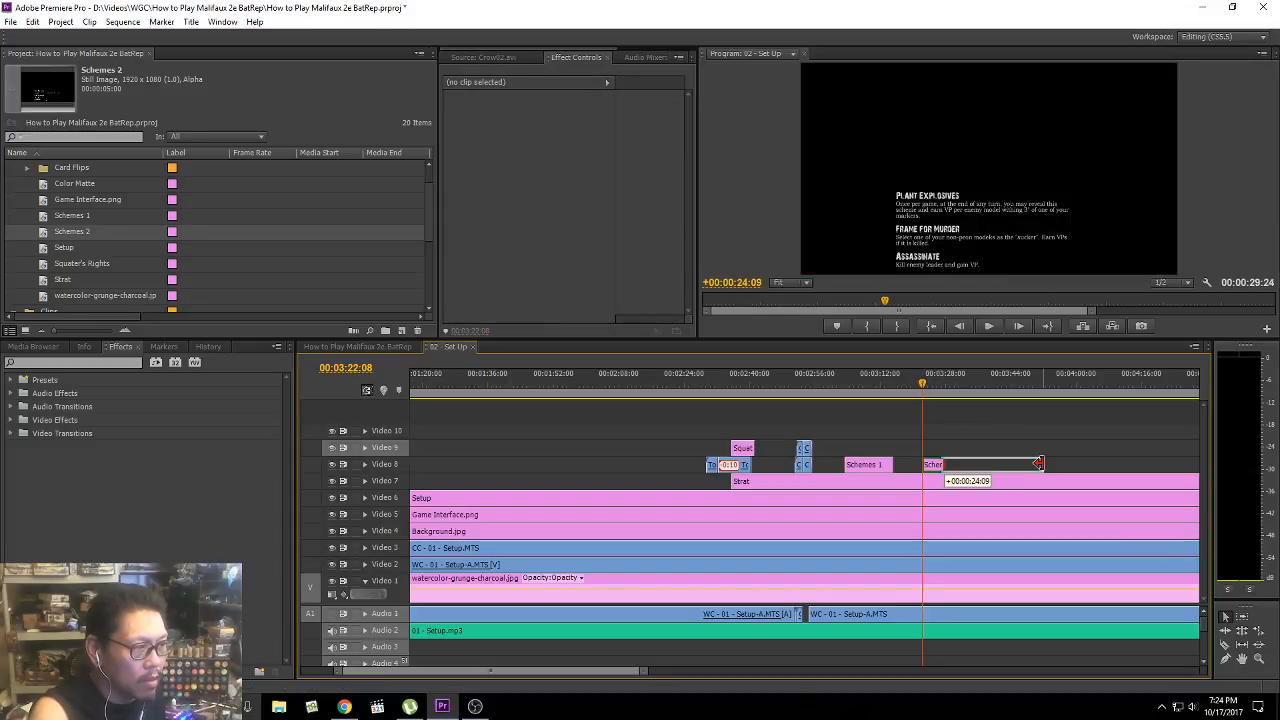
key("space")
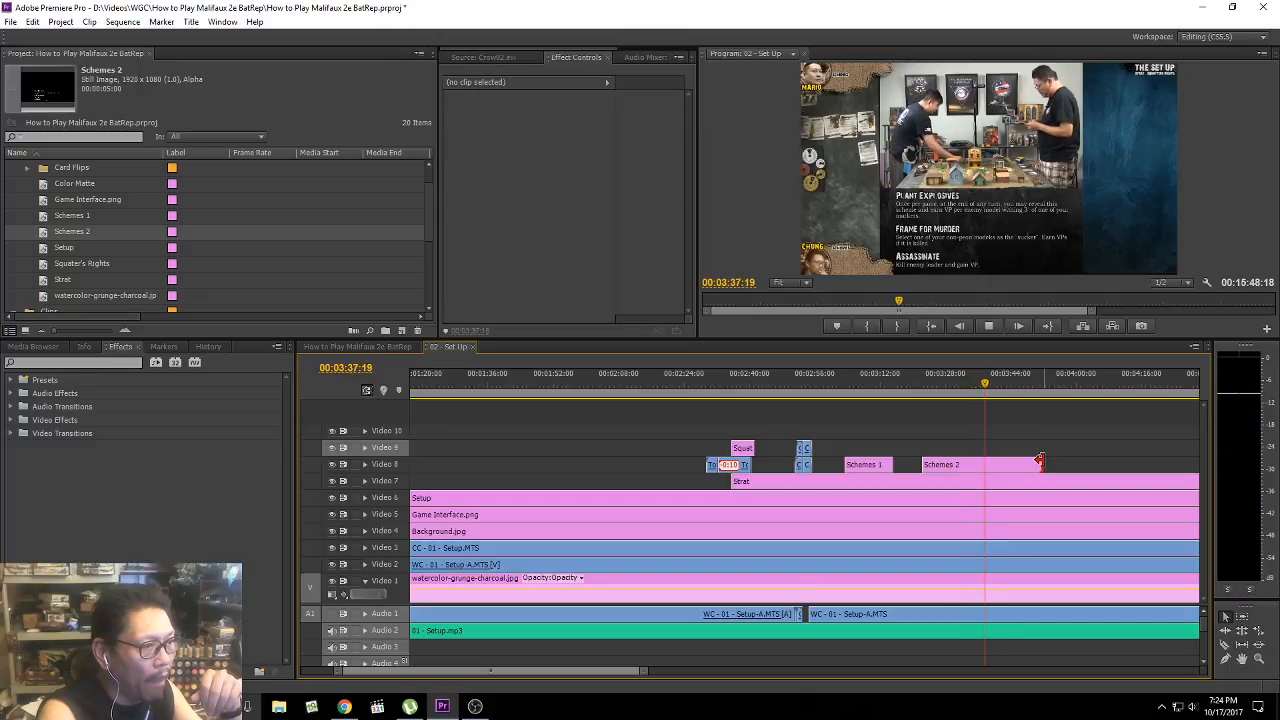
Step: Retrim the end of the Schemes 2 clip on Video 8 to about 00:03:47, playing the footage around it
left_click_drag(1022, 464, 1003, 464)
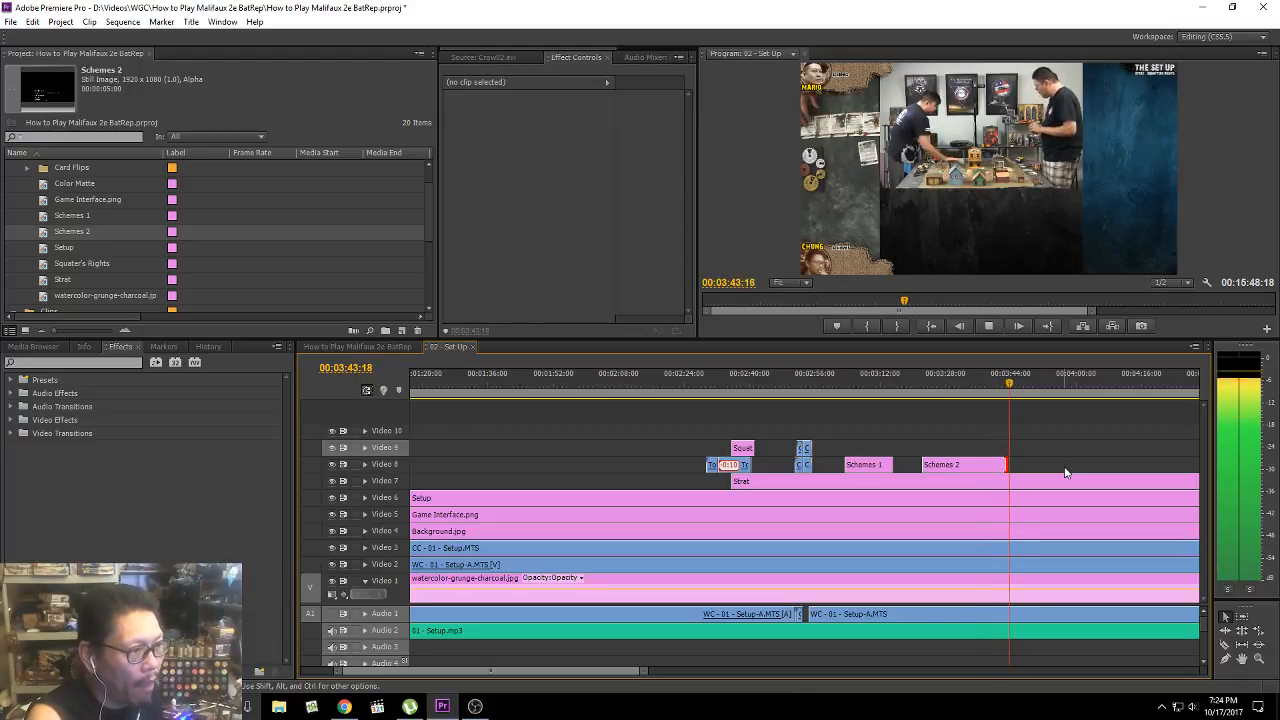
left_click_drag(1000, 464, 1012, 464)
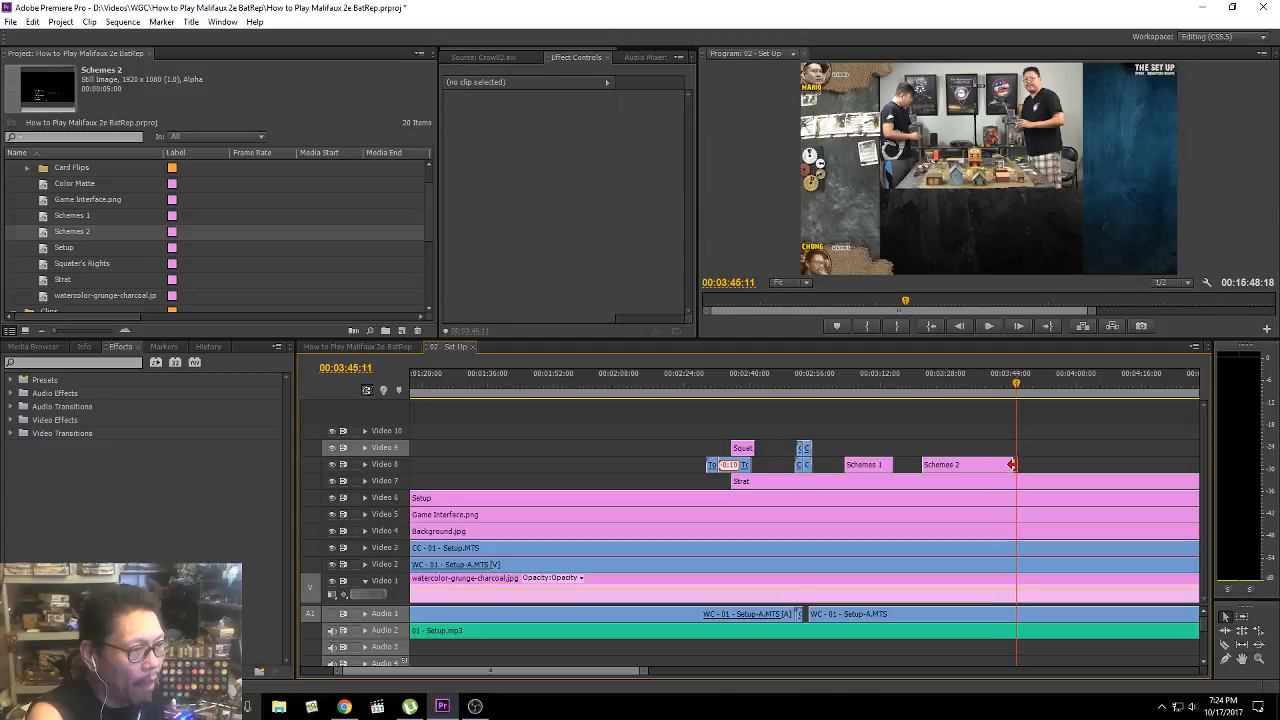
left_click(986, 386)
left_click_drag(1010, 464, 1021, 464)
key("space")
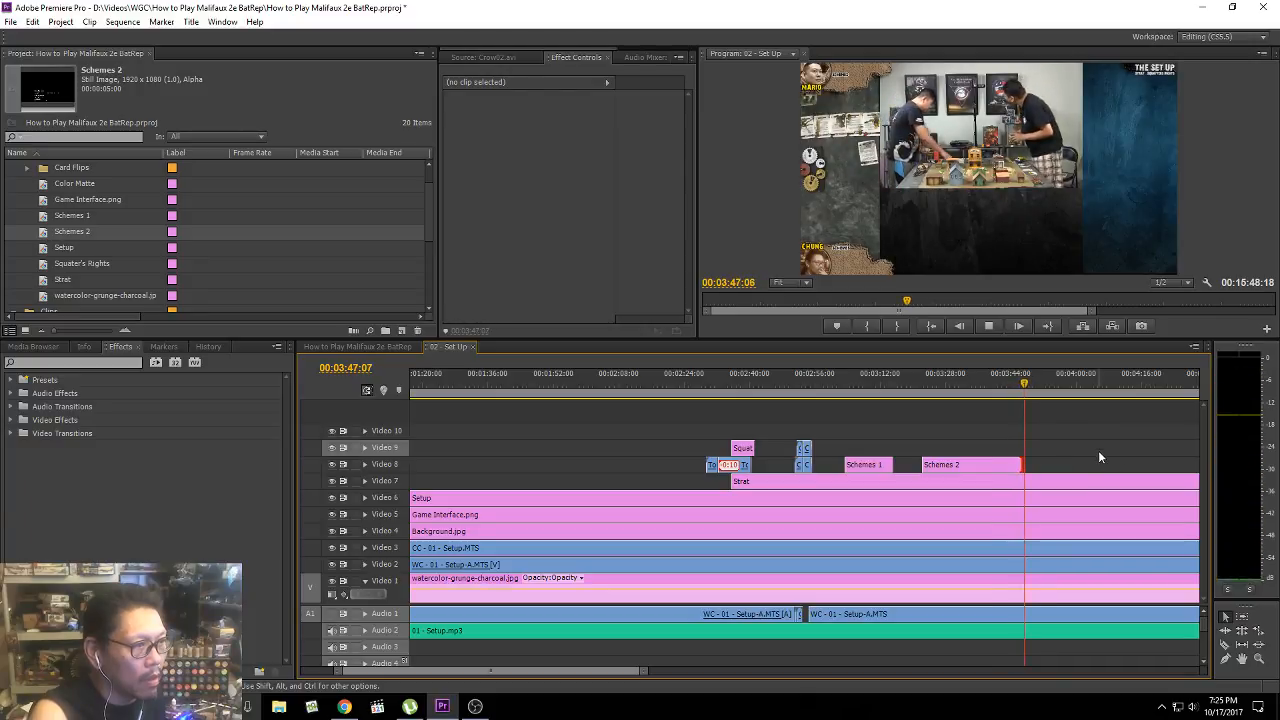
Step: Shorten the end of the Schemes 2 clip to about 00:03:46 and play across the cut
key("space")
left_click_drag(1020, 461, 1015, 462)
left_click(1010, 383)
key("space")
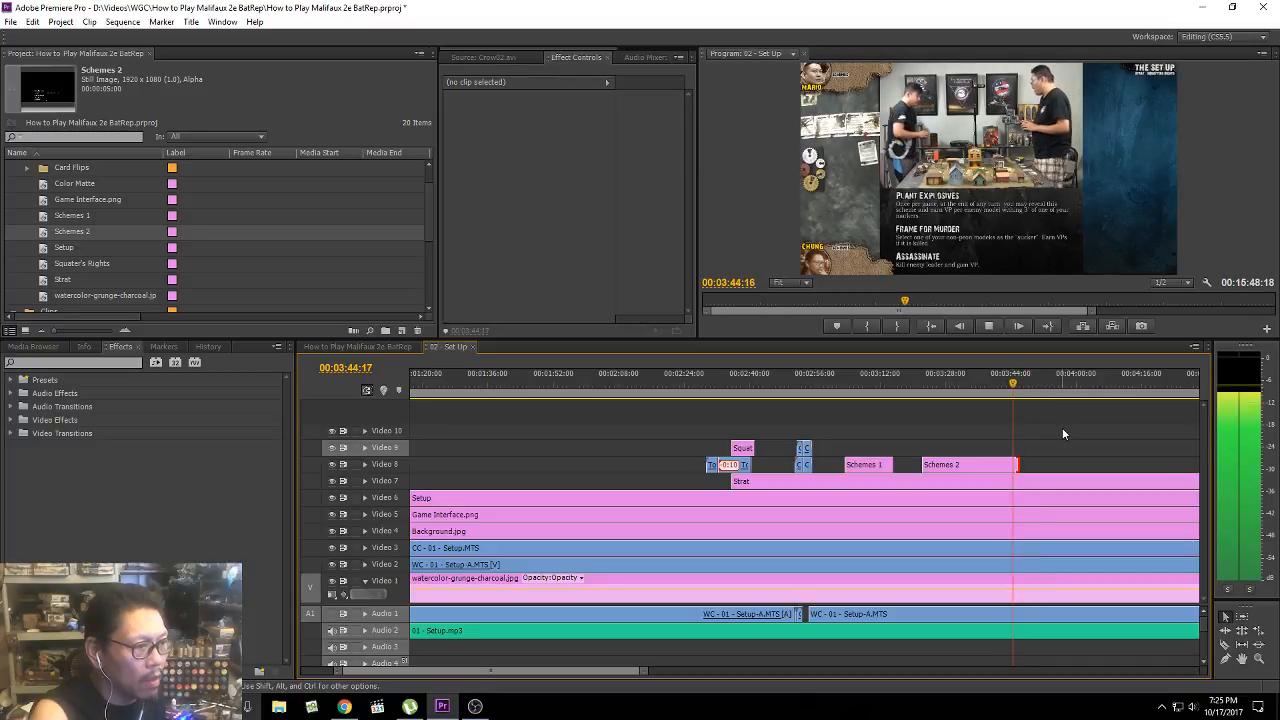
key("space")
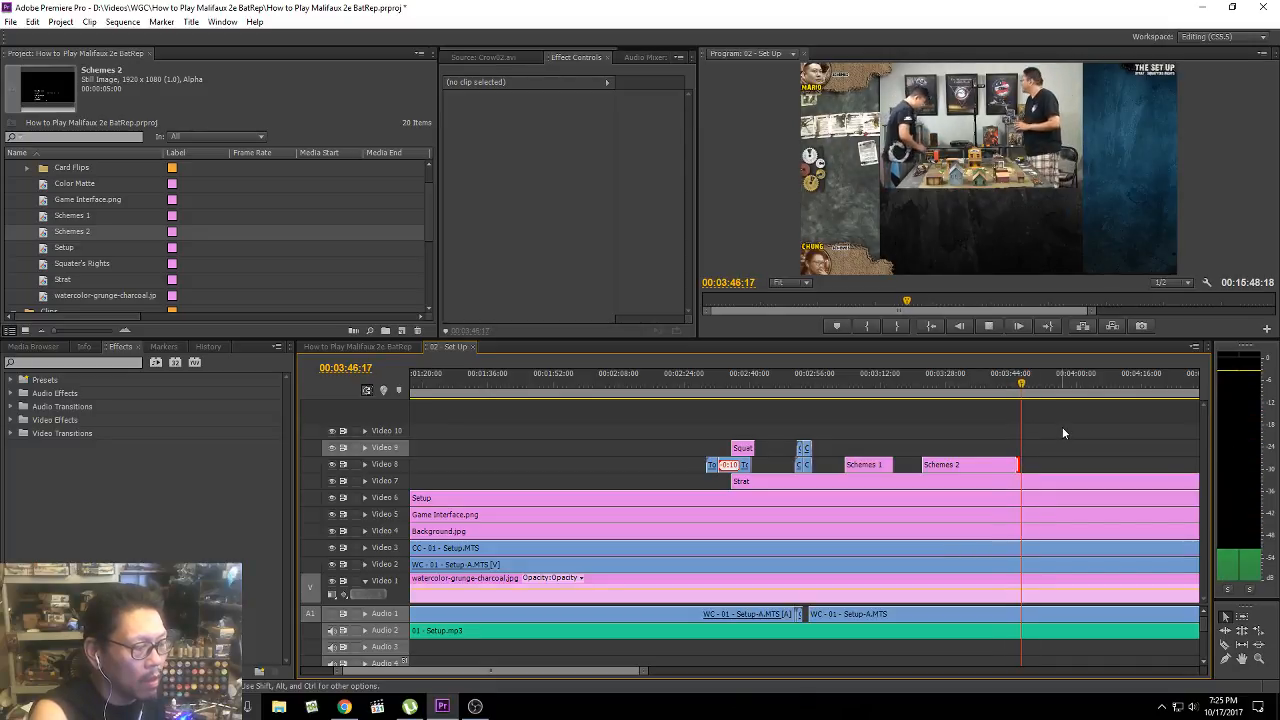
Step: Play the closing seconds of the Schemes 2 clip and trim its end to 00:03:45:24
key("=")
key("=")
key("=")
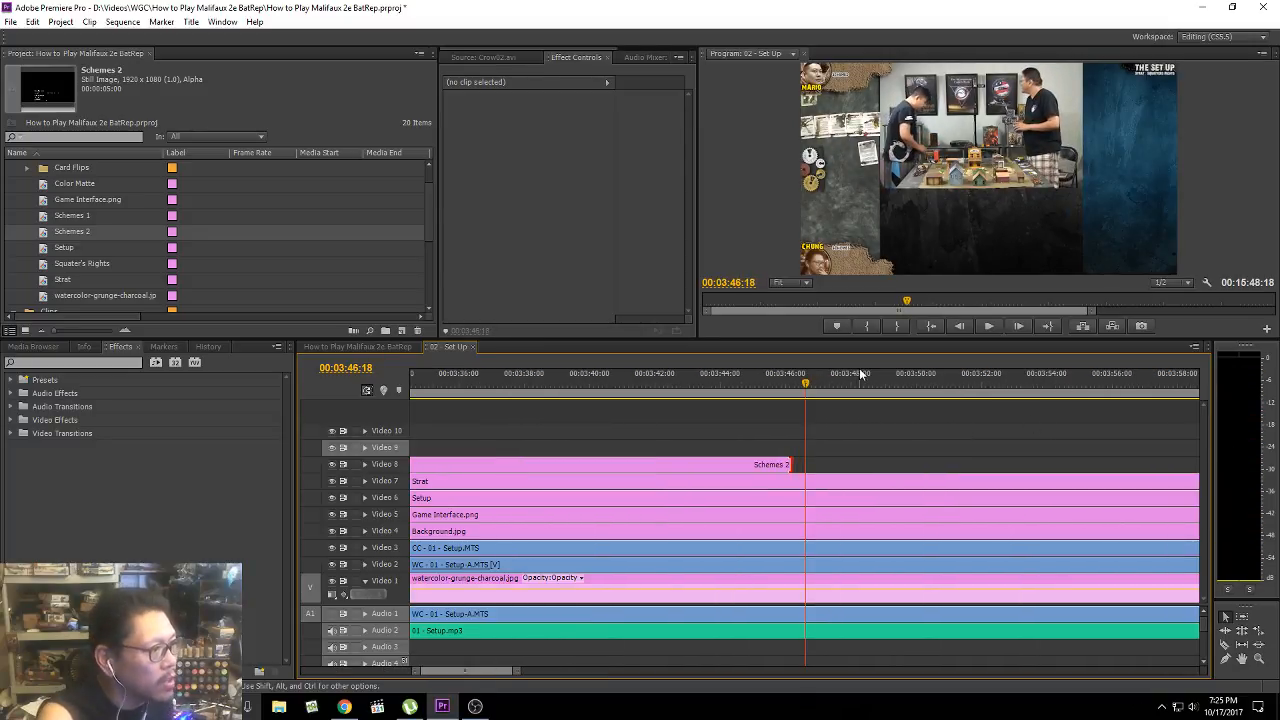
left_click(736, 384)
key("space")
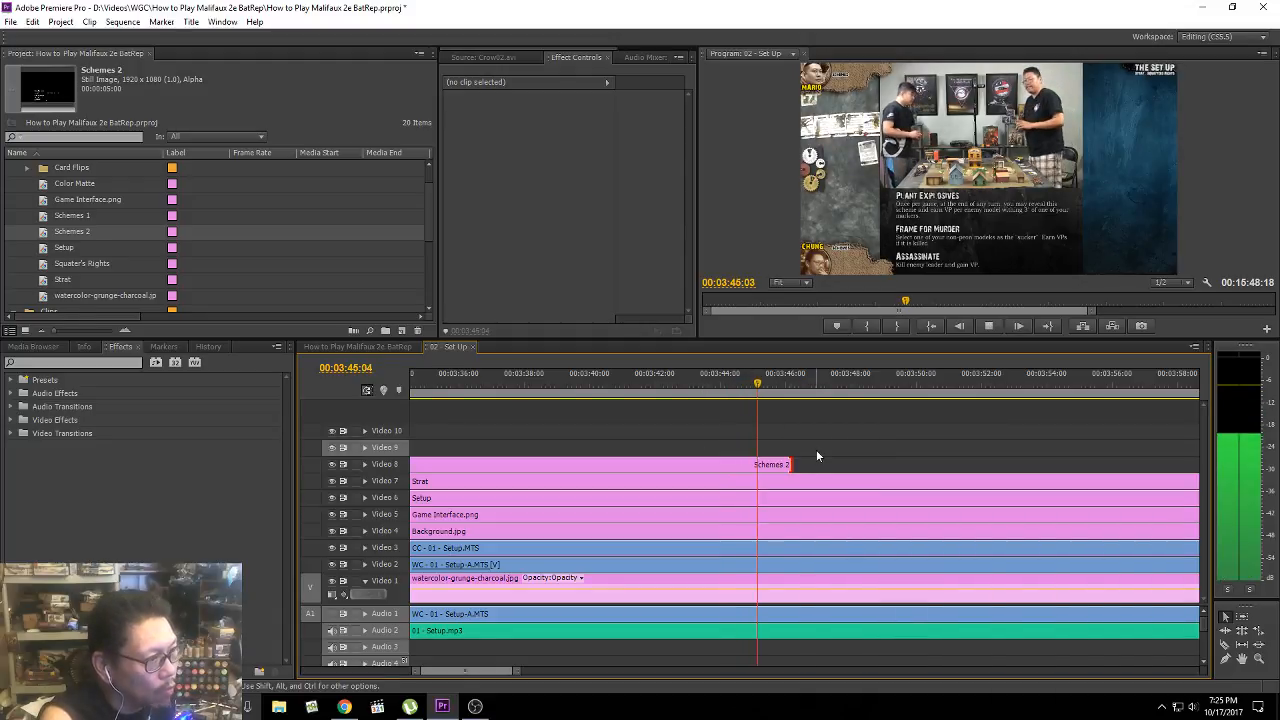
left_click(737, 384)
key("space")
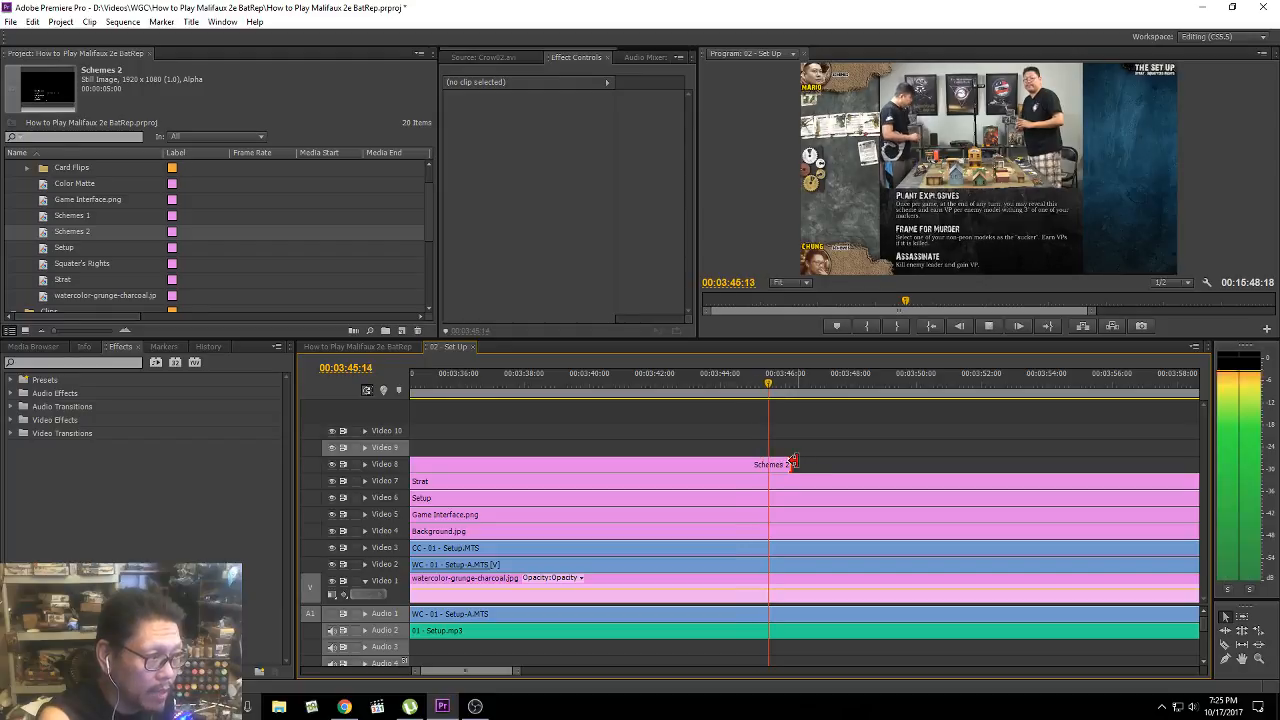
key("space")
left_click_drag(793, 464, 771, 464)
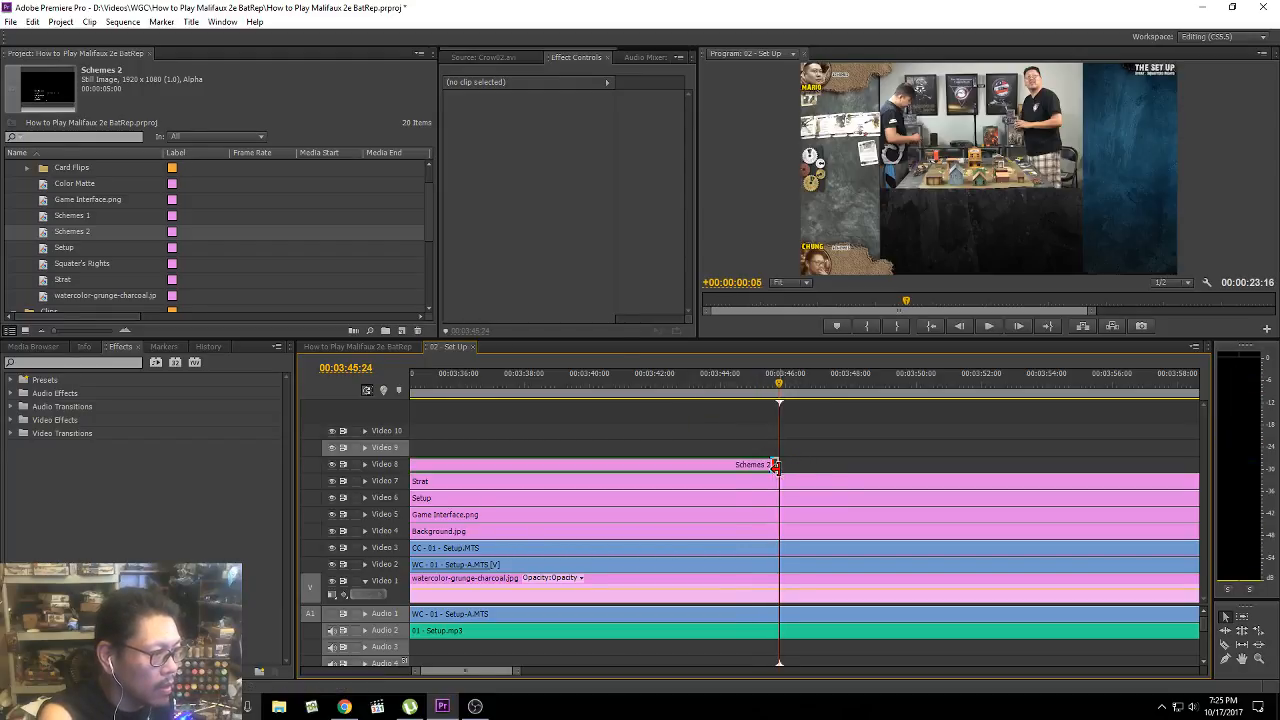
Step: Find the cut point frame by frame, trim the Schemes 2 clip's end to 00:03:45:19, and play across it
left_click(671, 380)
key("space")
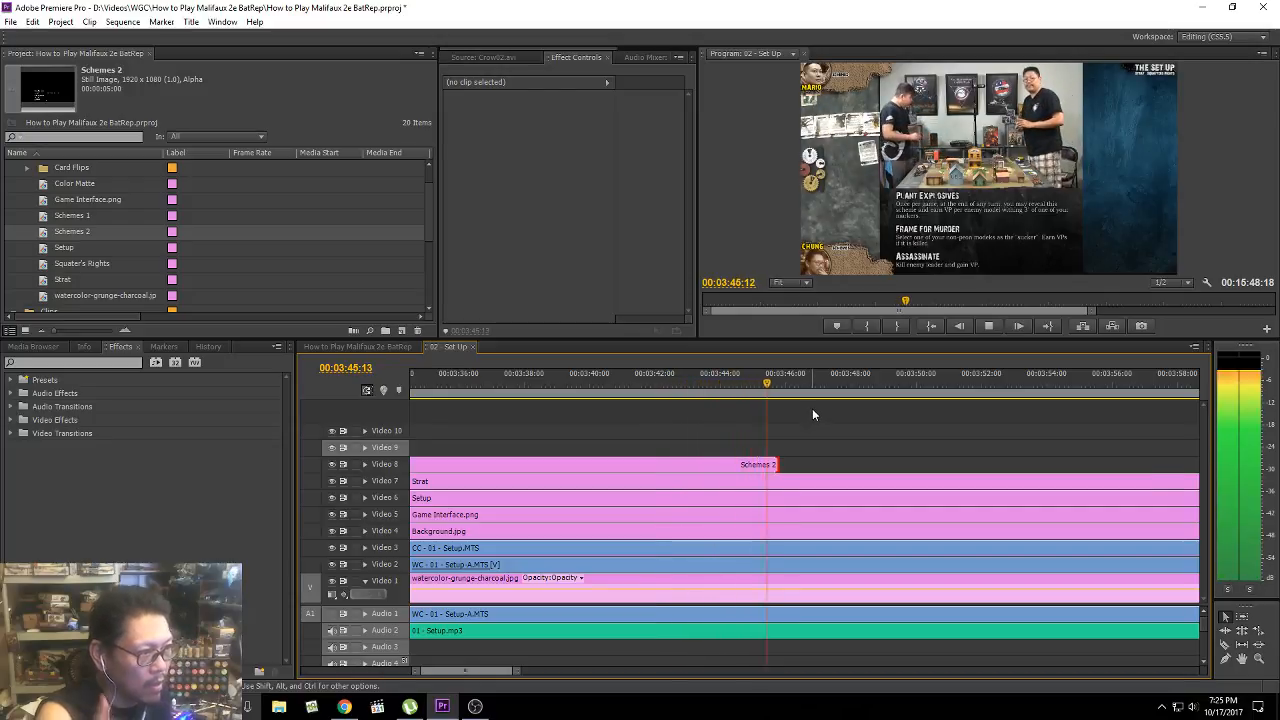
key("space")
left_click(757, 378)
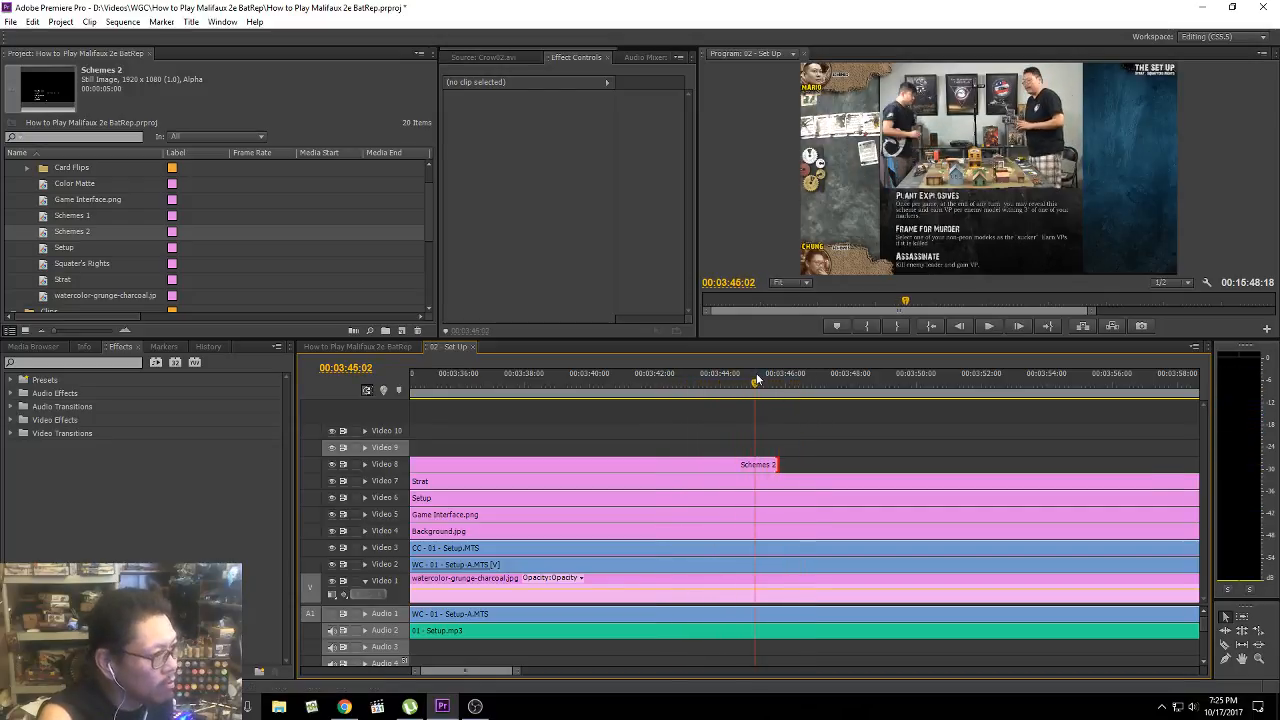
key("Right")
key("Right")
key("Right")
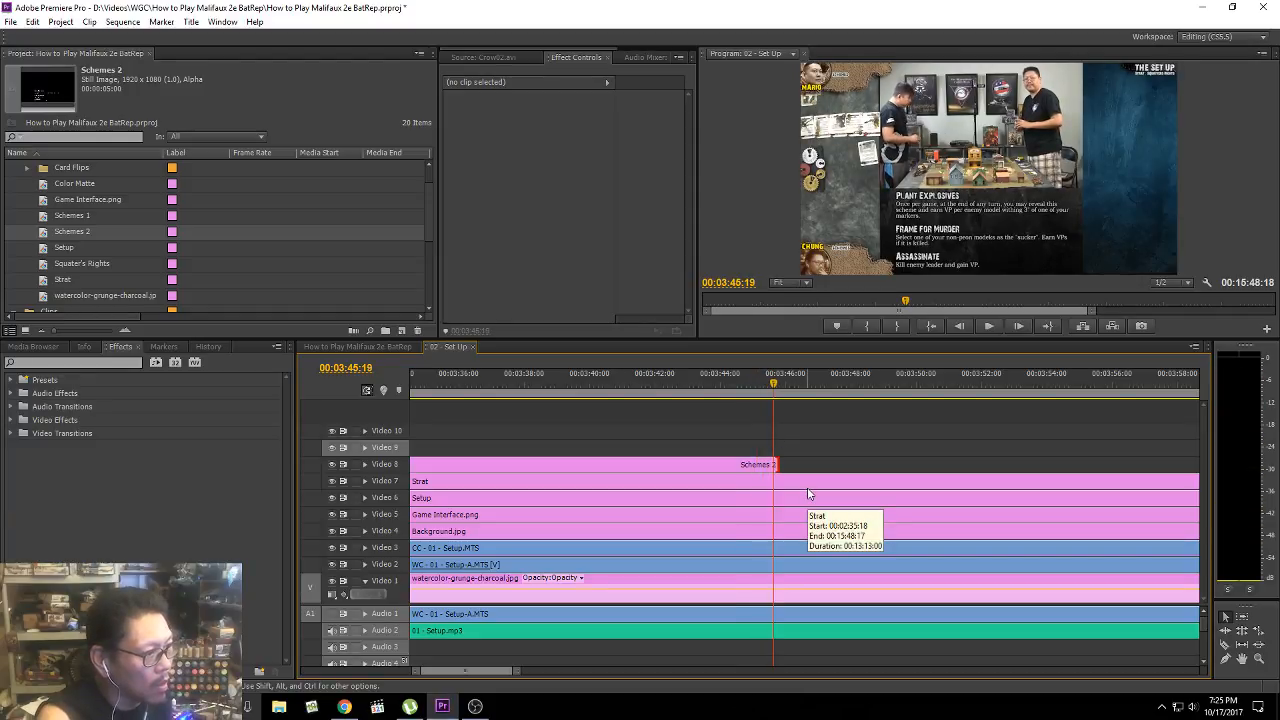
left_click_drag(775, 464, 771, 464)
left_click(709, 377)
key("space")
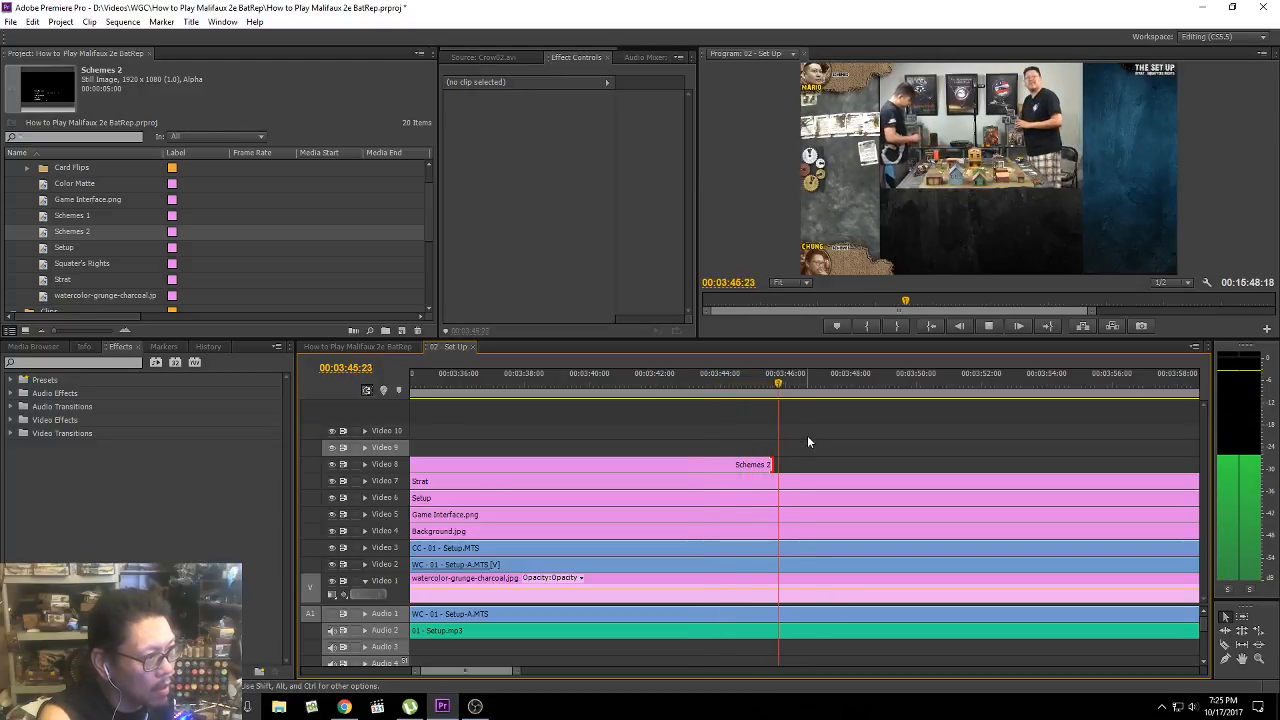
Step: Trim the Schemes 2 clip's end to 00:03:45:13, check the cut in playback, and save the project
key("space")
left_click(748, 383)
key("space")
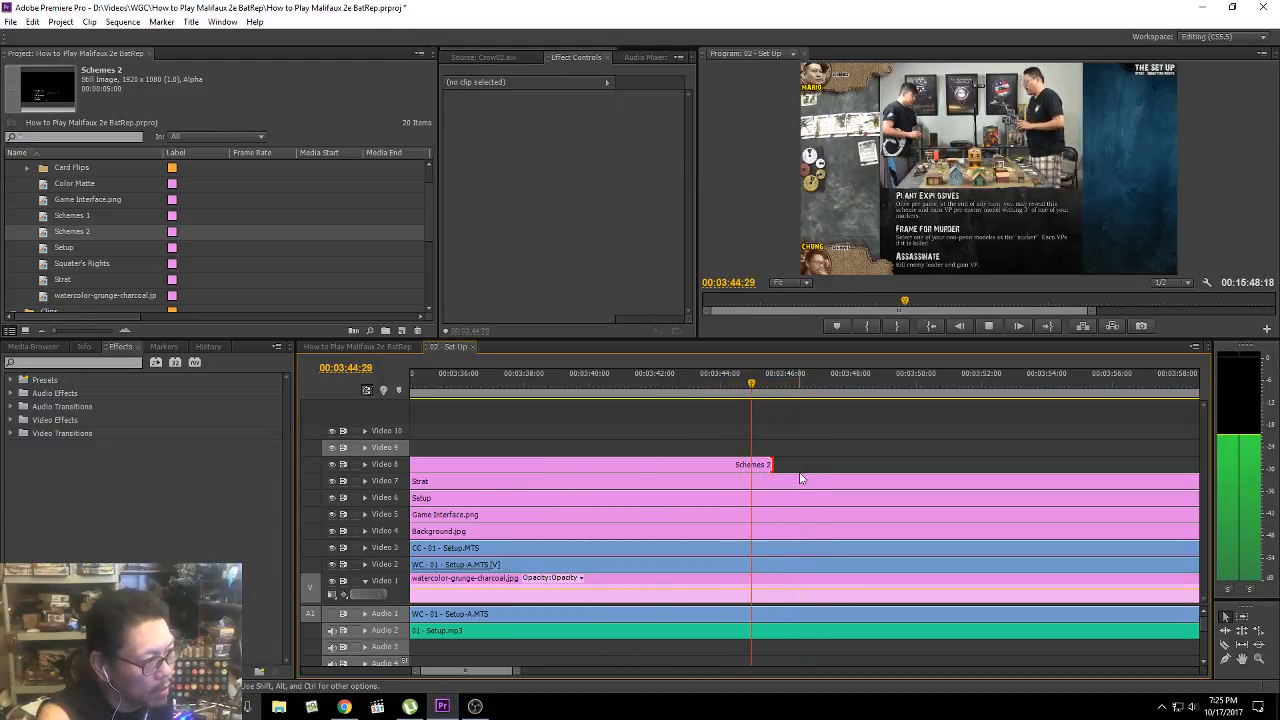
key("space")
left_click_drag(768, 464, 764, 464)
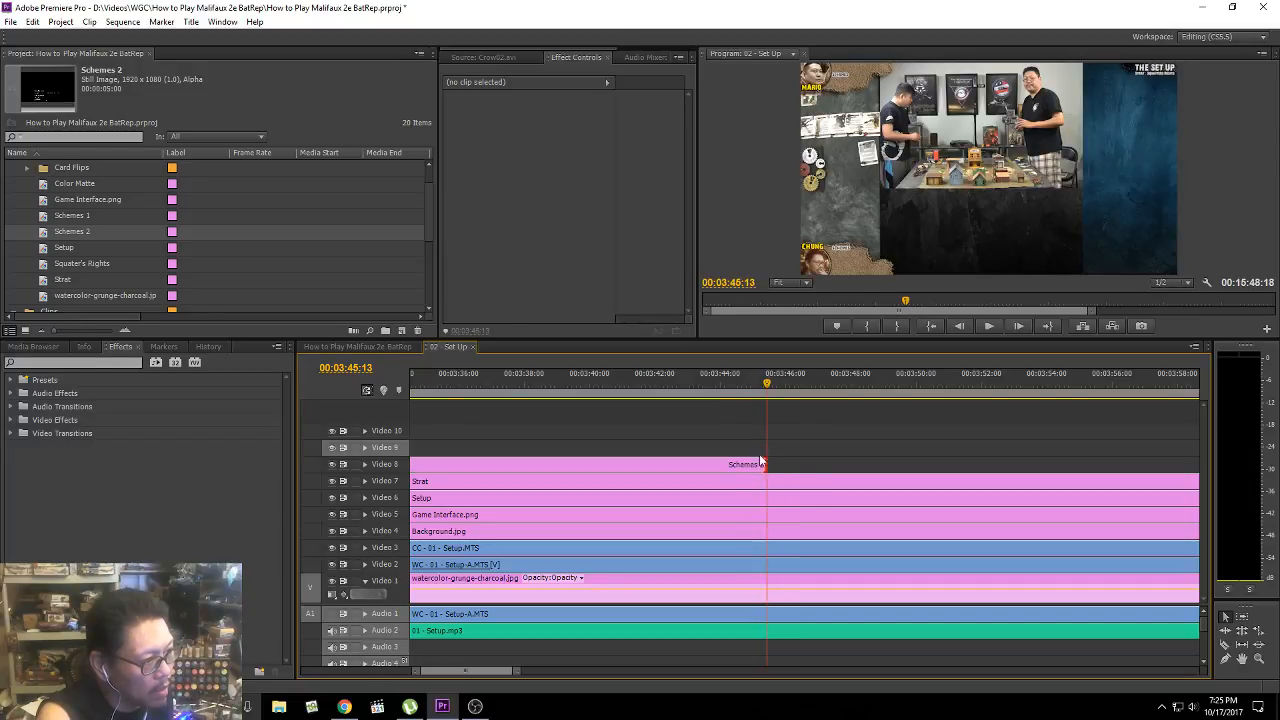
left_click(729, 379)
key("space")
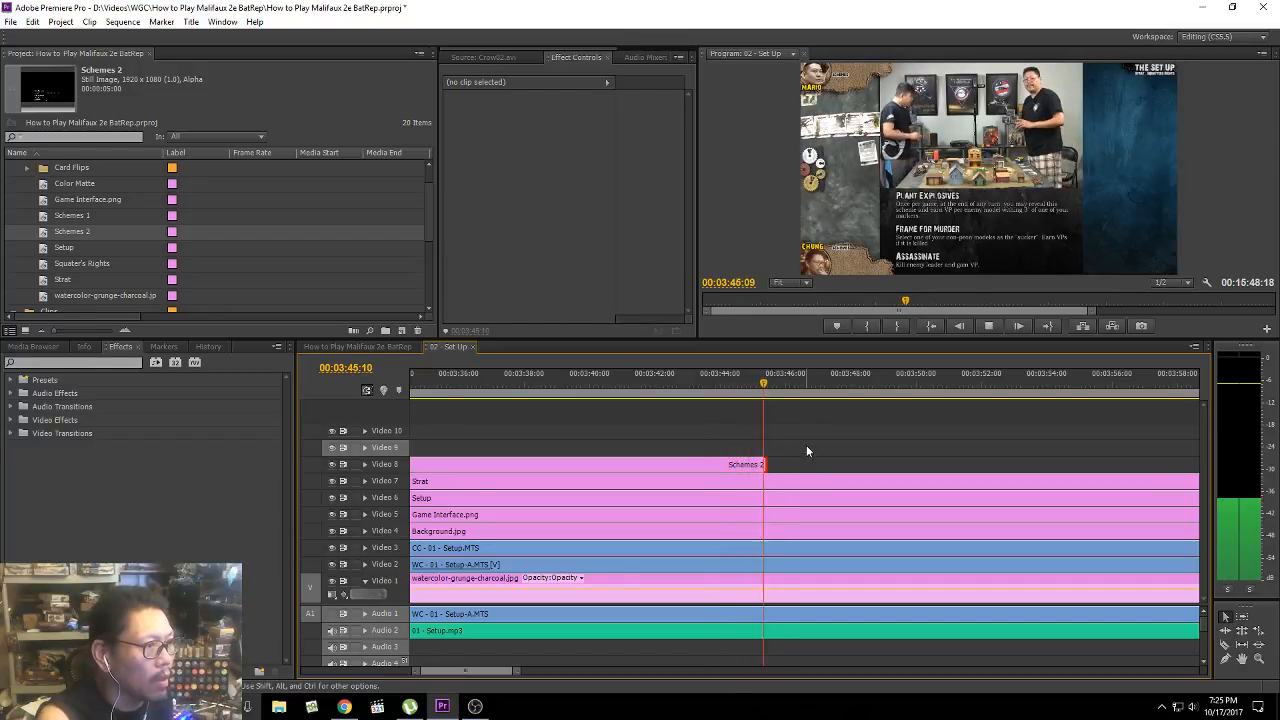
key("space")
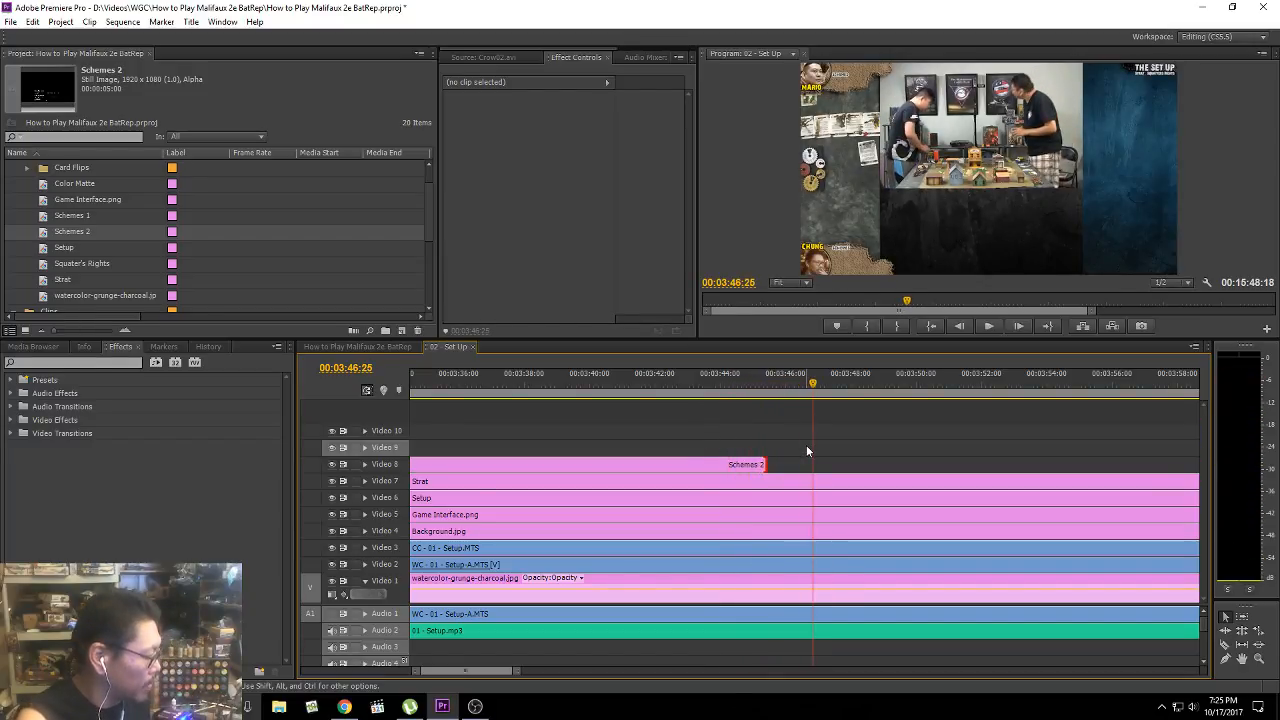
key("ctrl+s")
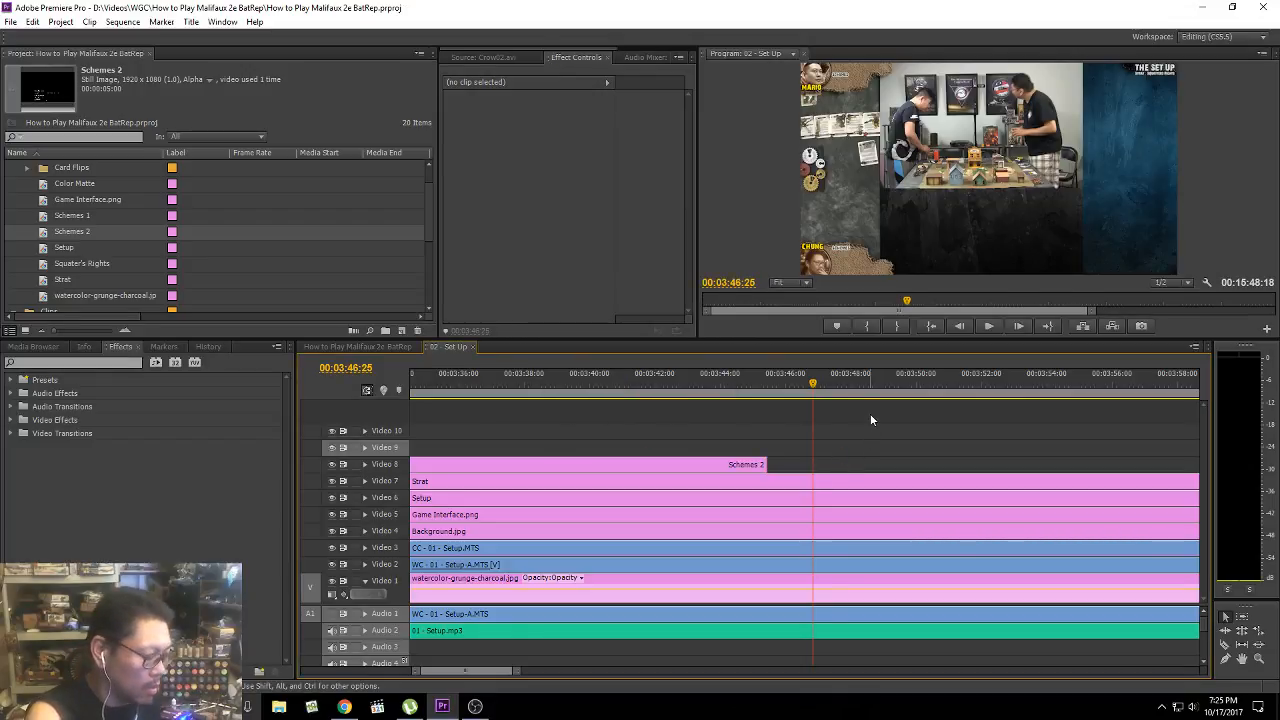
Step: Play the Set Up sequence from 00:03:46:25 to 00:04:28:03 to review the footage following the Schemes 2 title
key("minus")
key("minus")
key("minus")
key("minus")
key("minus")
key("minus")
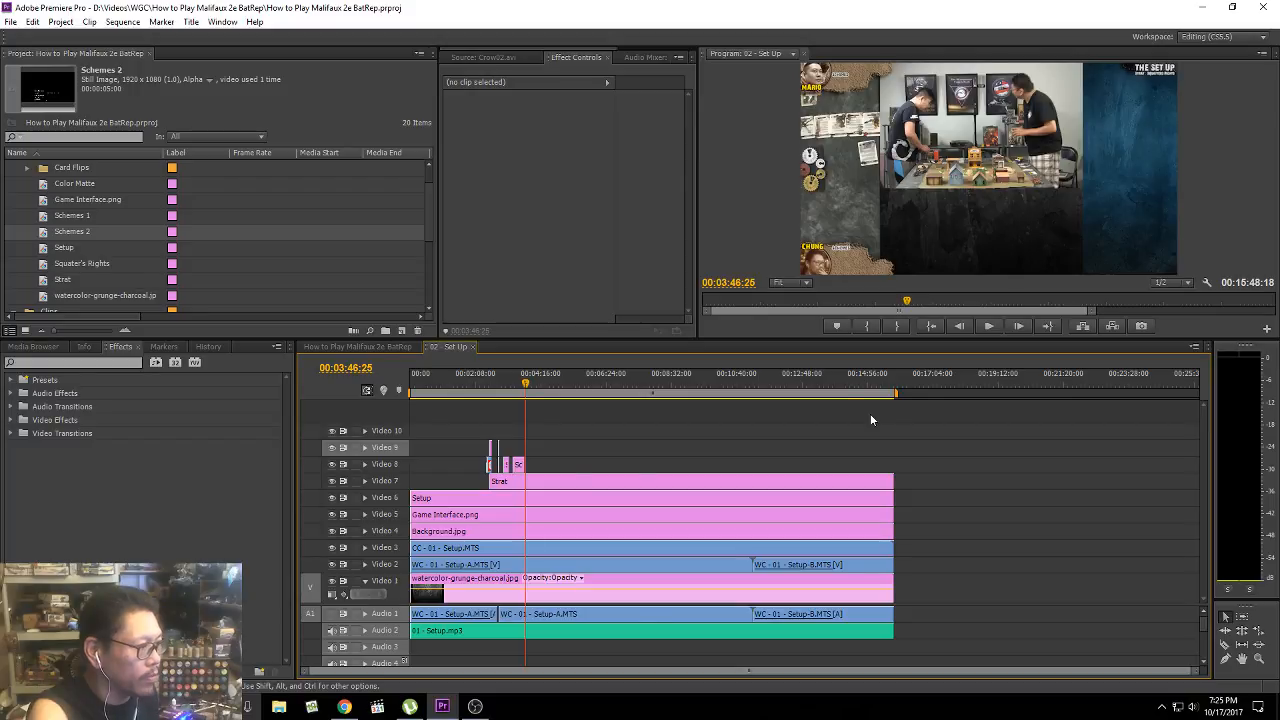
key("equal")
key("space")
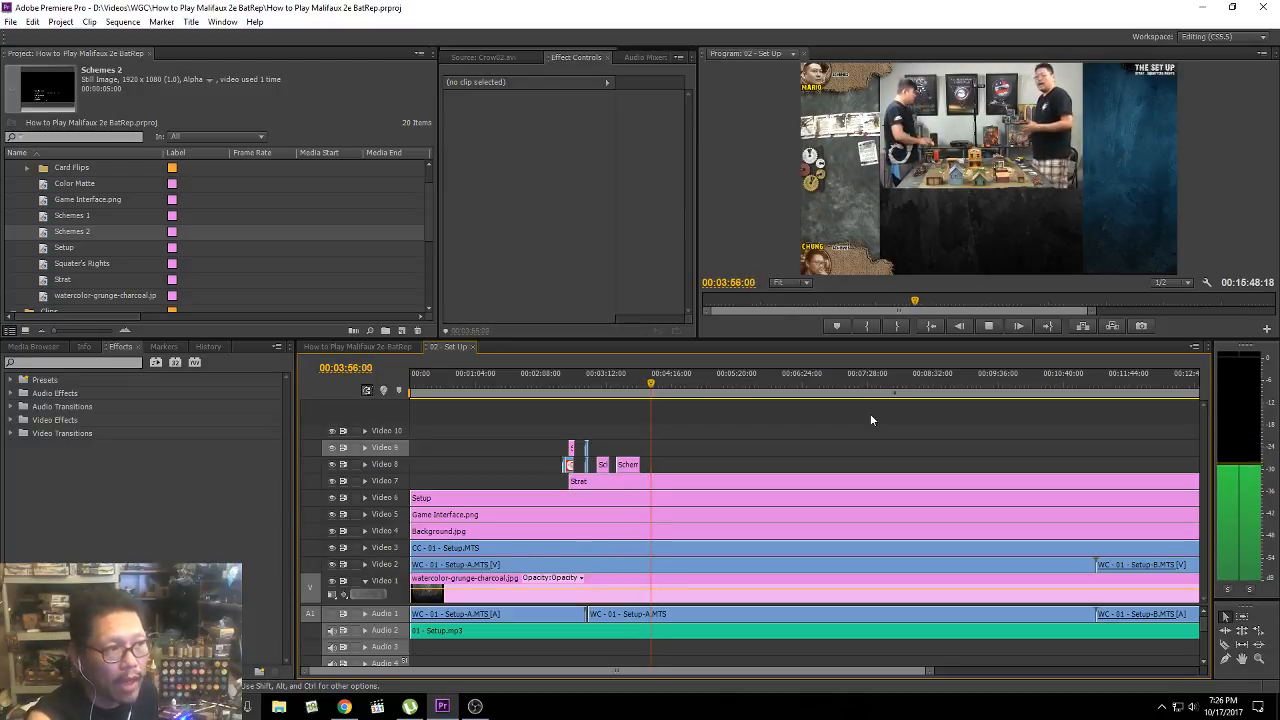
key("space")
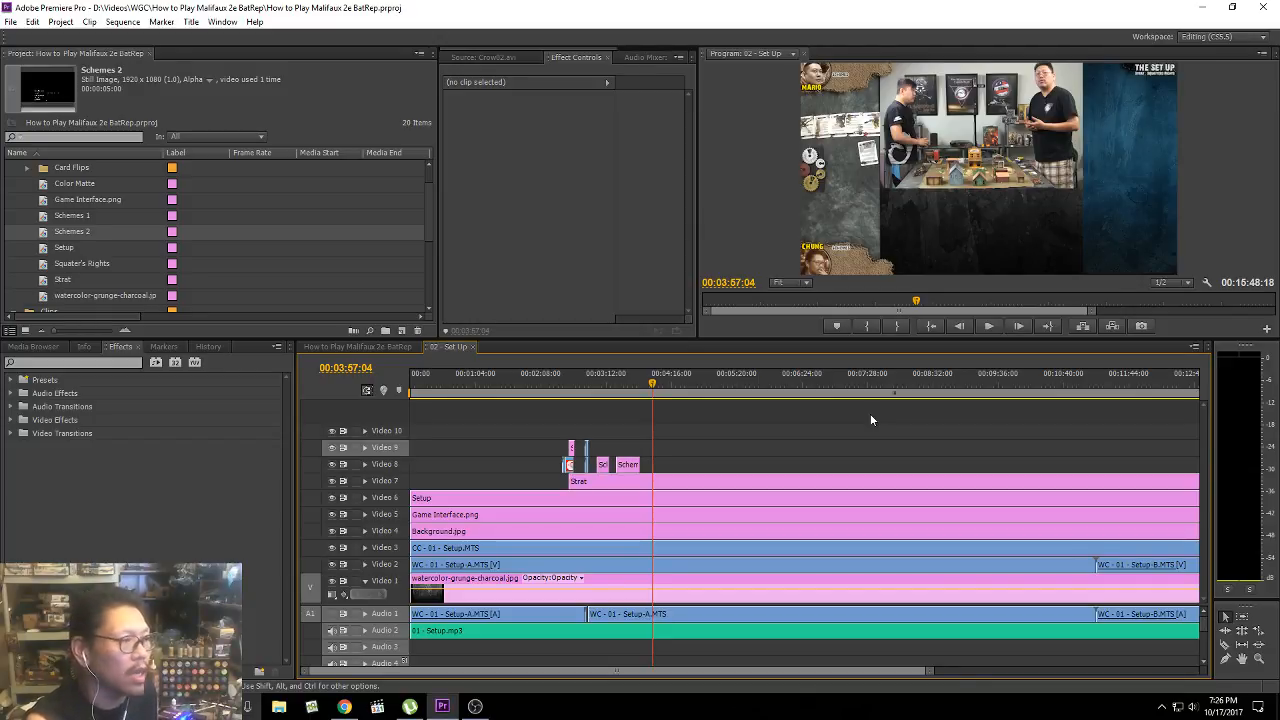
key("space")
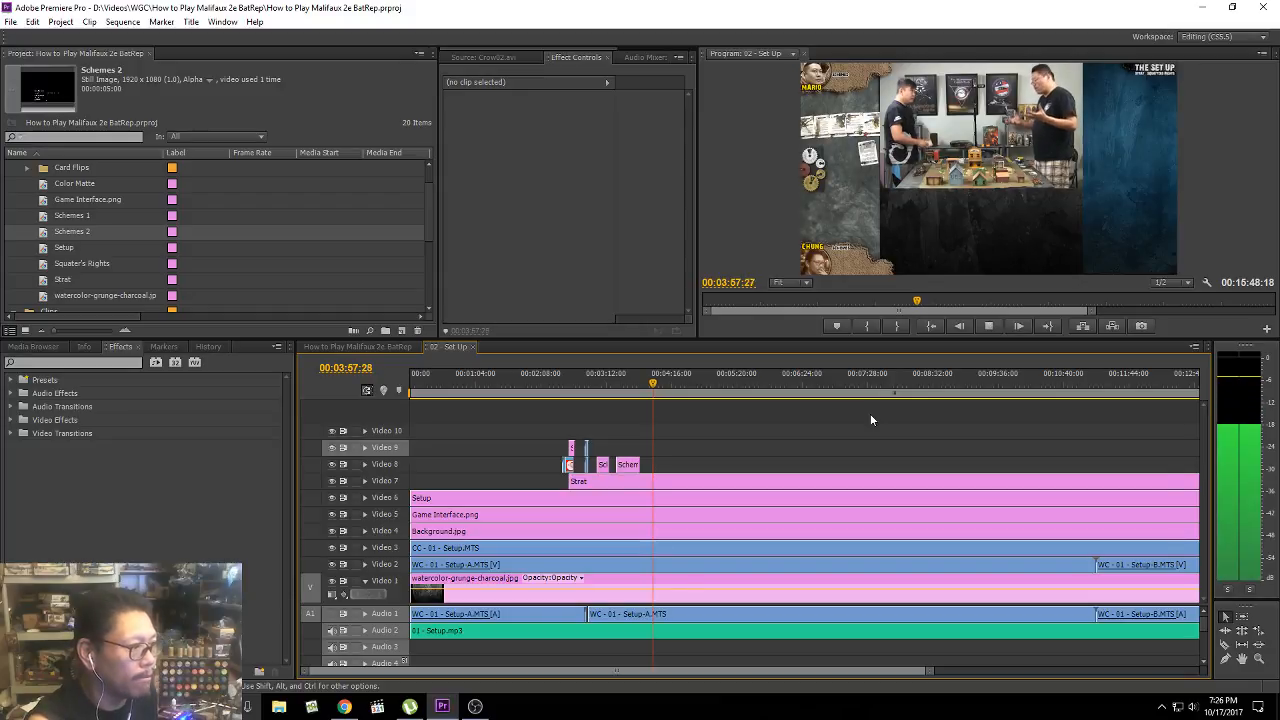
key("space")
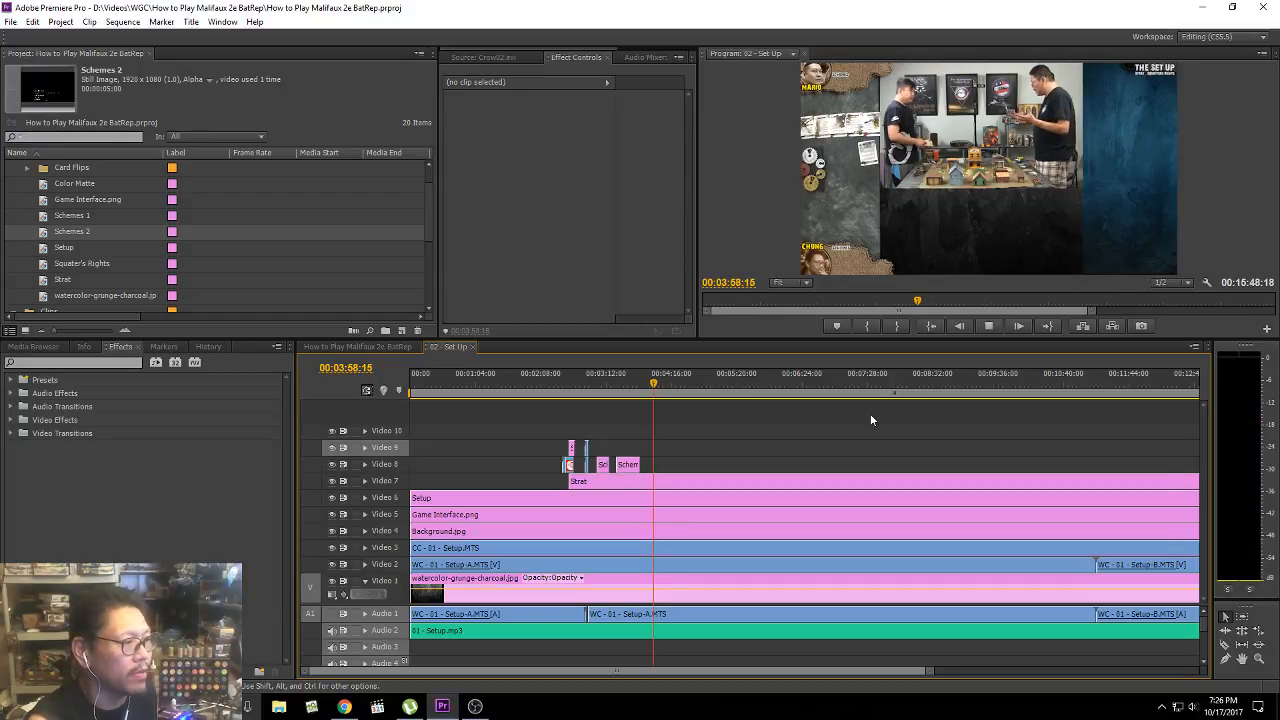
key("space")
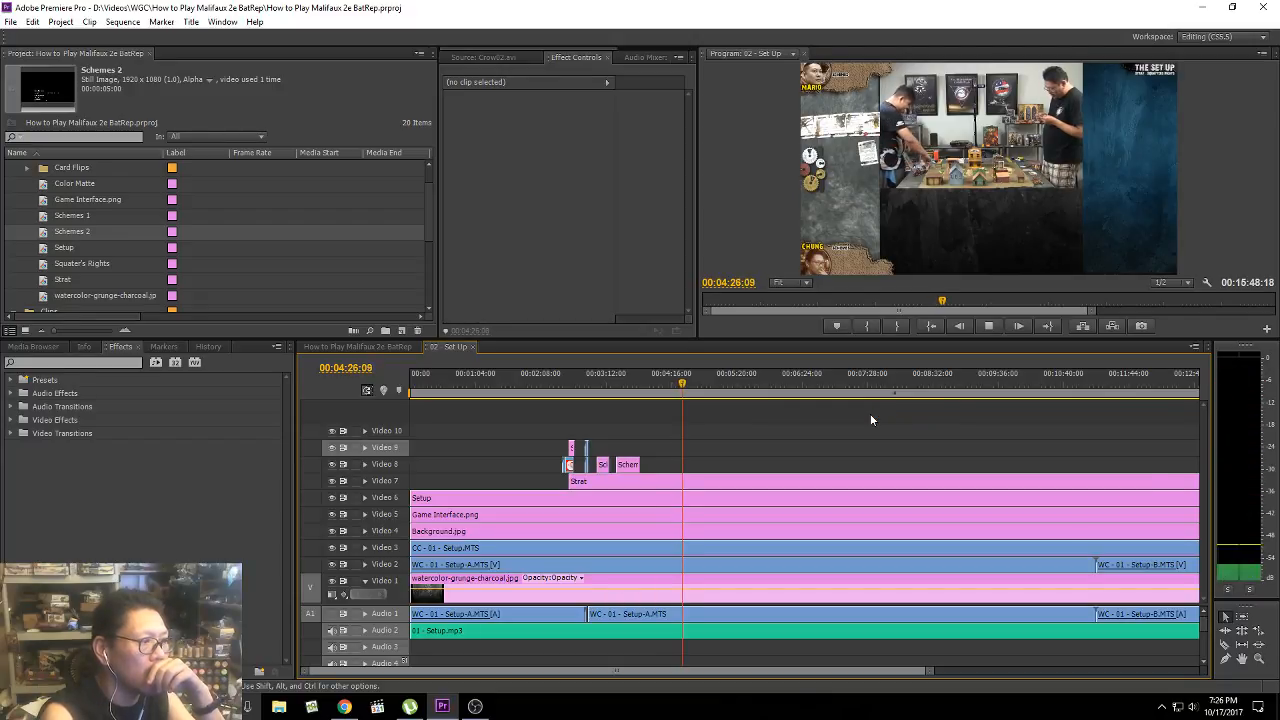
key("space")
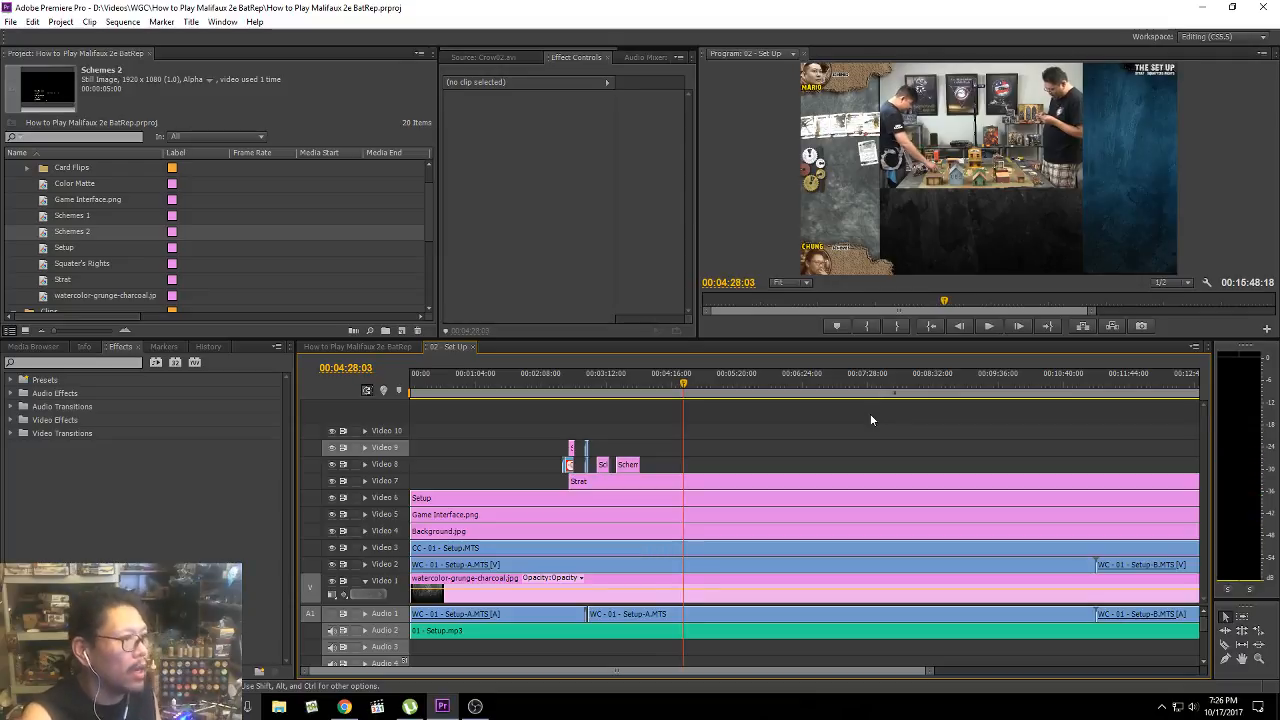
Step: Save the battle report project
left_click(10, 21)
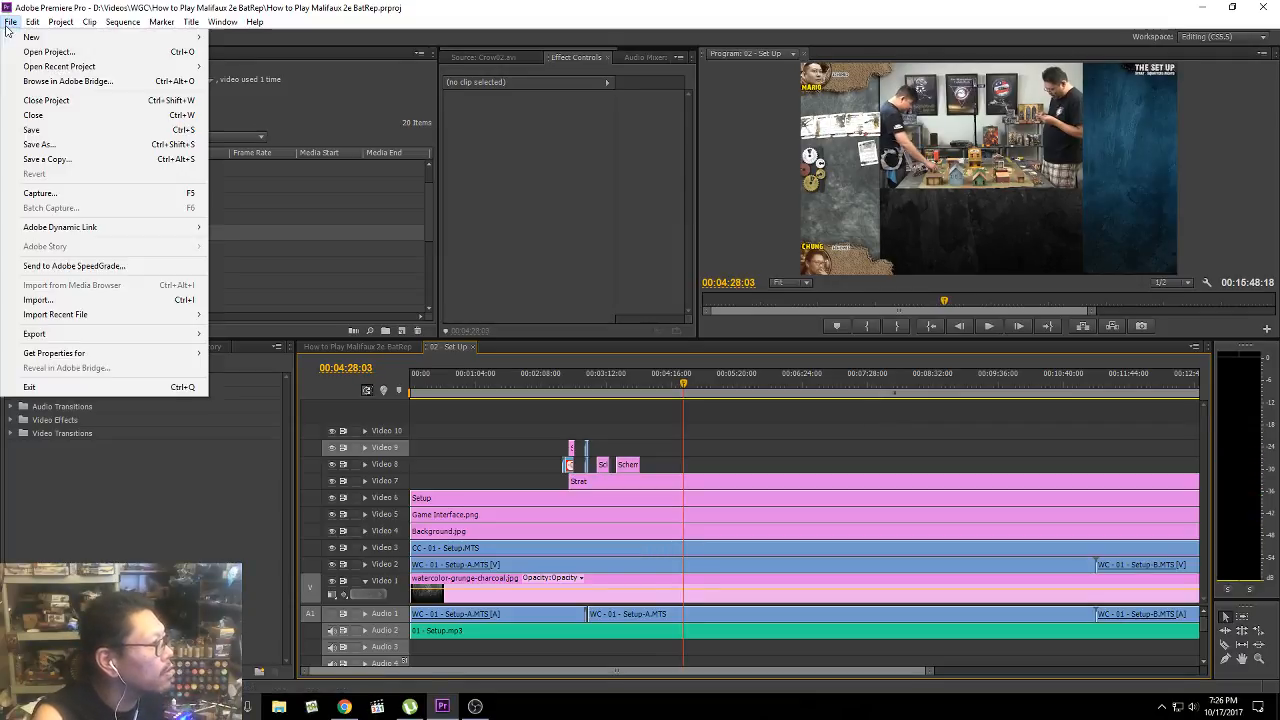
left_click(24, 136)
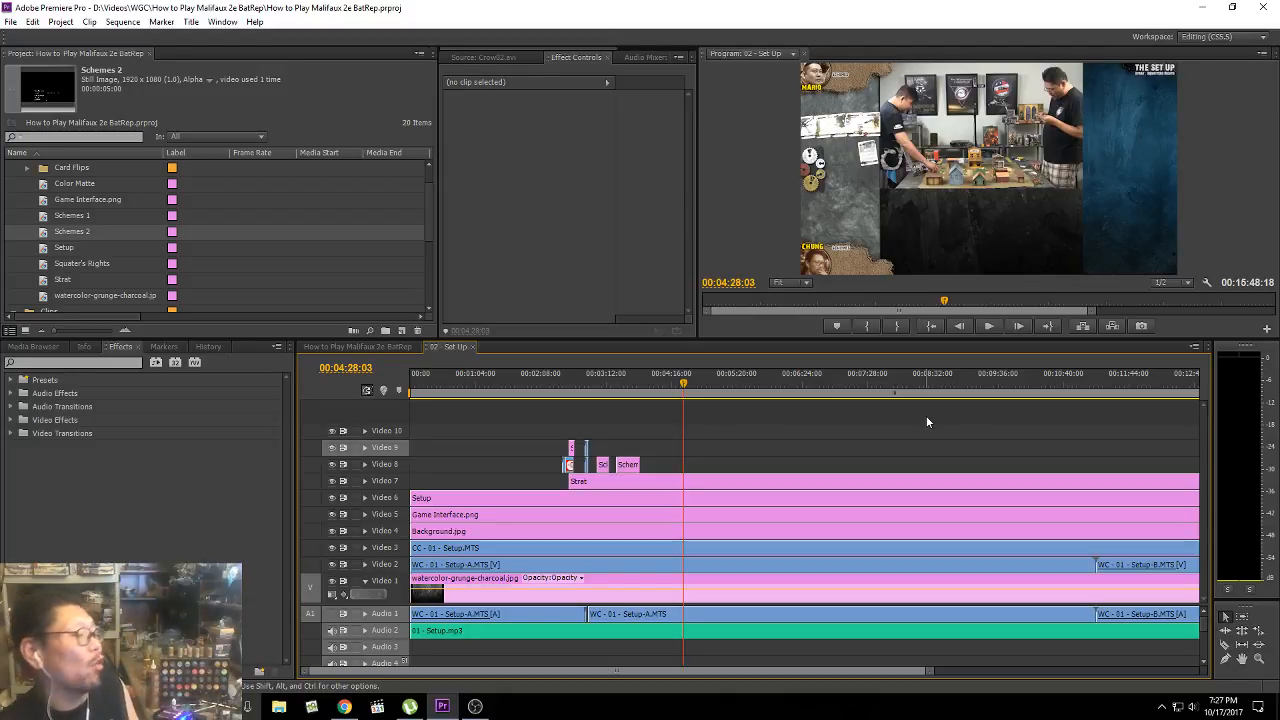
Step: Play and skim the Set Up sequence from 00:04:28:03 to about 00:07:05 to examine the remaining setup footage
key("space")
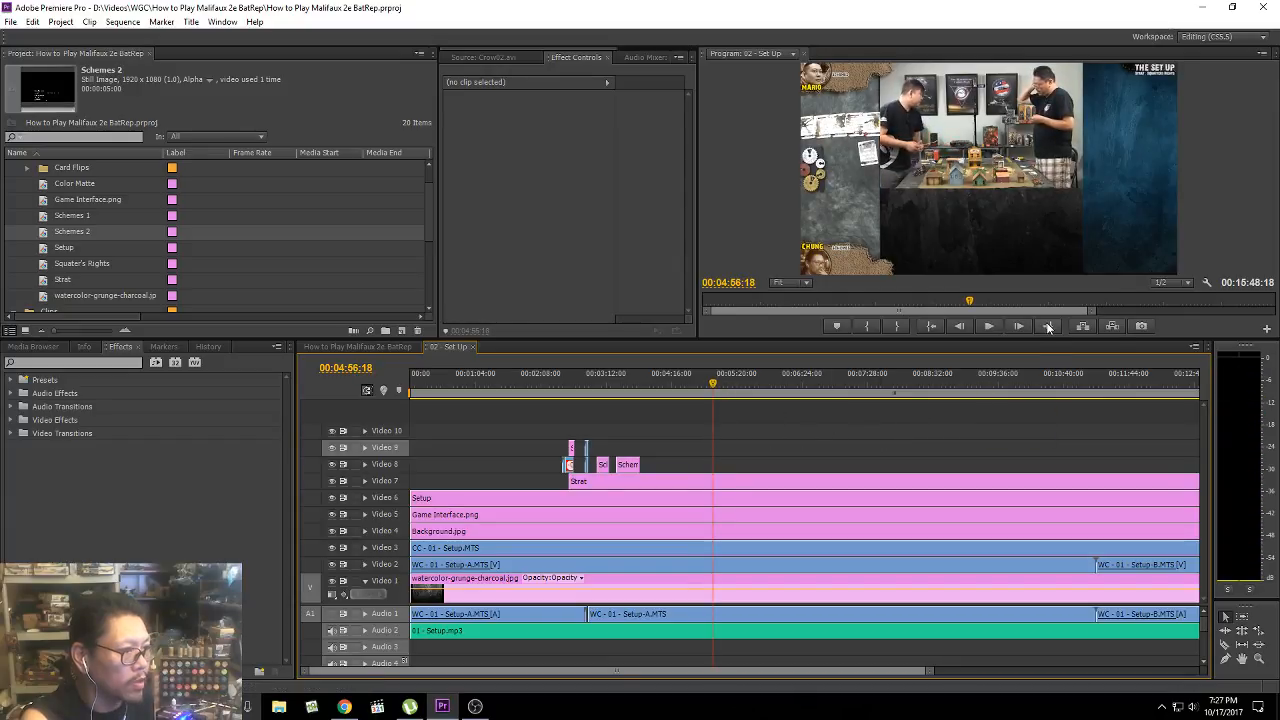
left_click_drag(972, 303, 990, 303)
key("space")
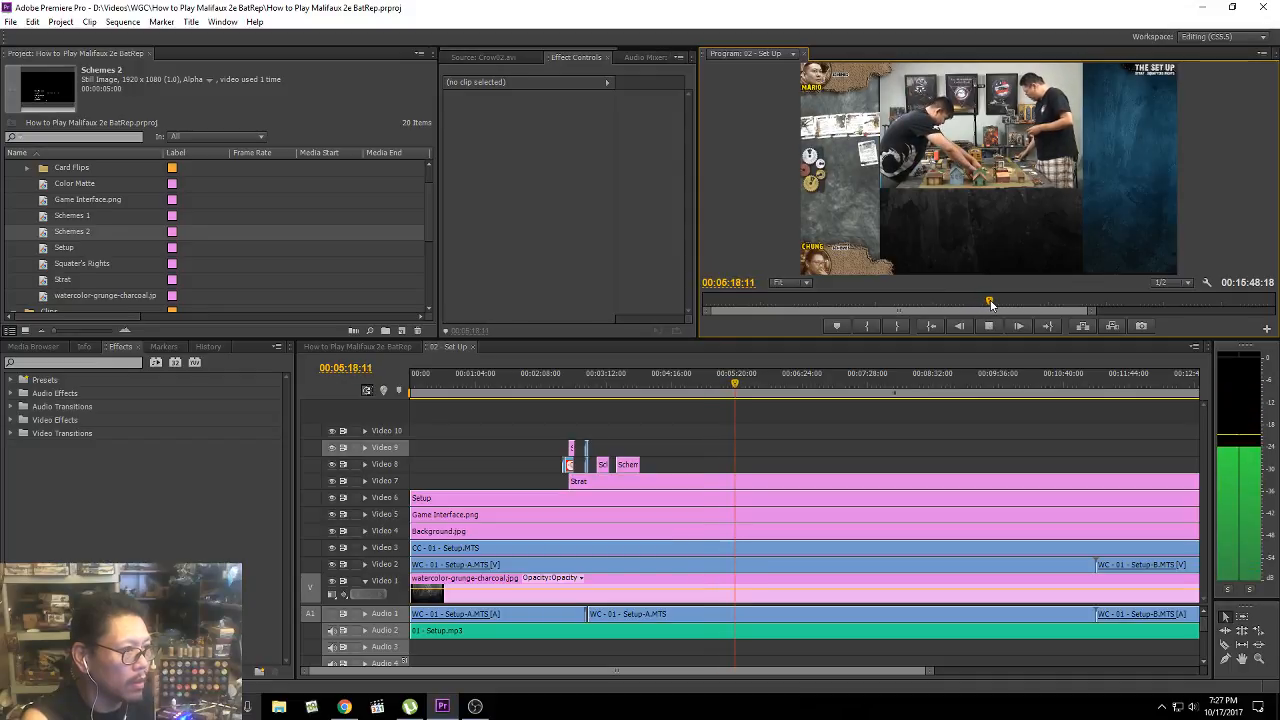
key("space")
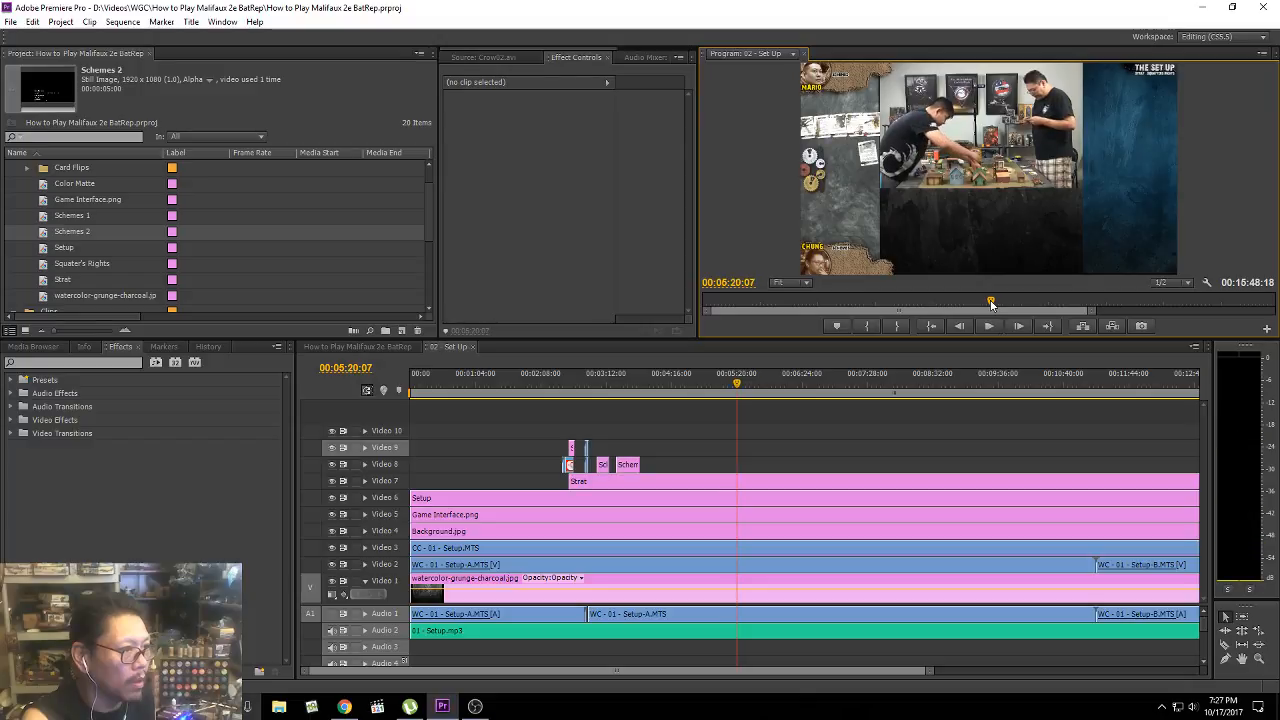
left_click_drag(991, 304, 1005, 304)
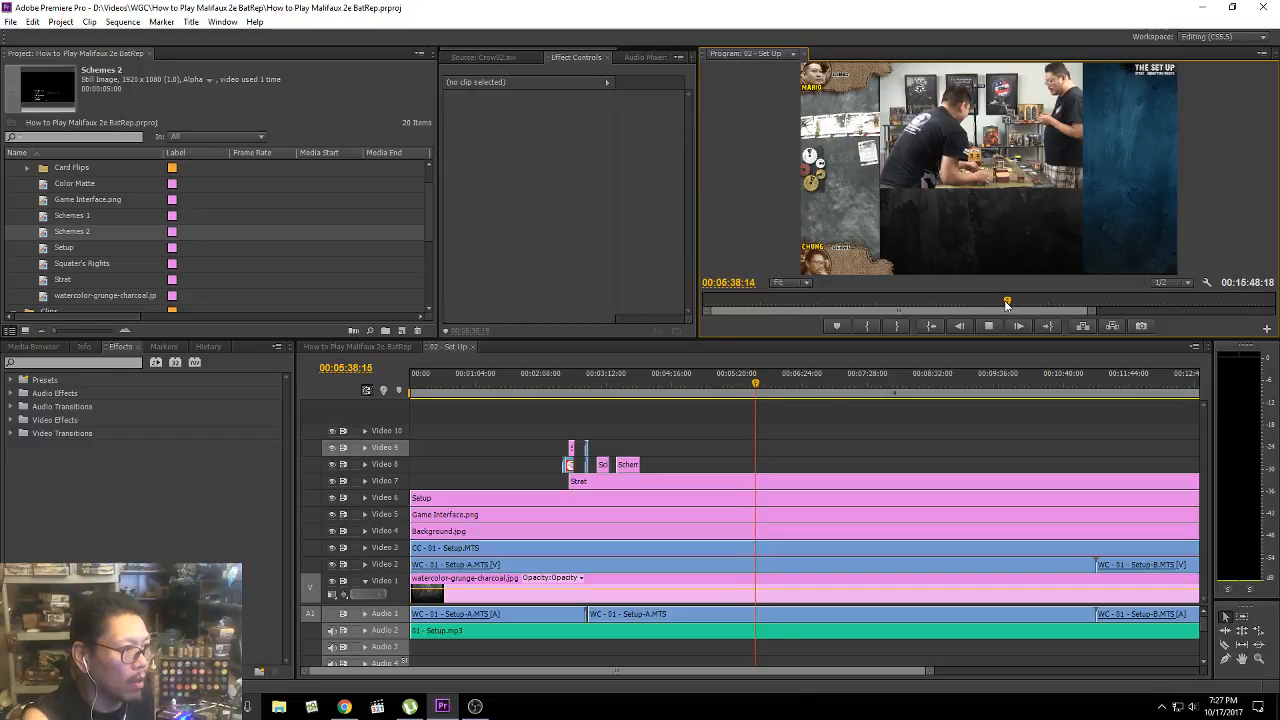
left_click_drag(1007, 304, 1022, 306)
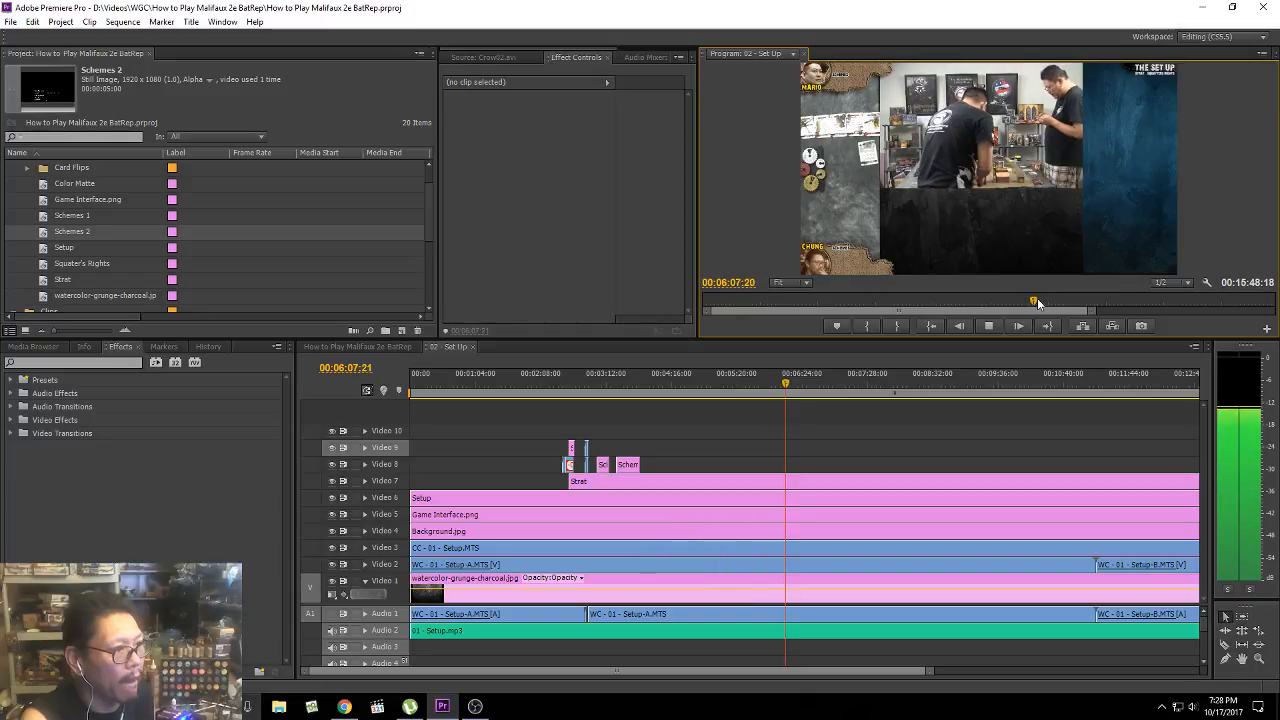
key("space")
left_click_drag(1034, 302, 1058, 303)
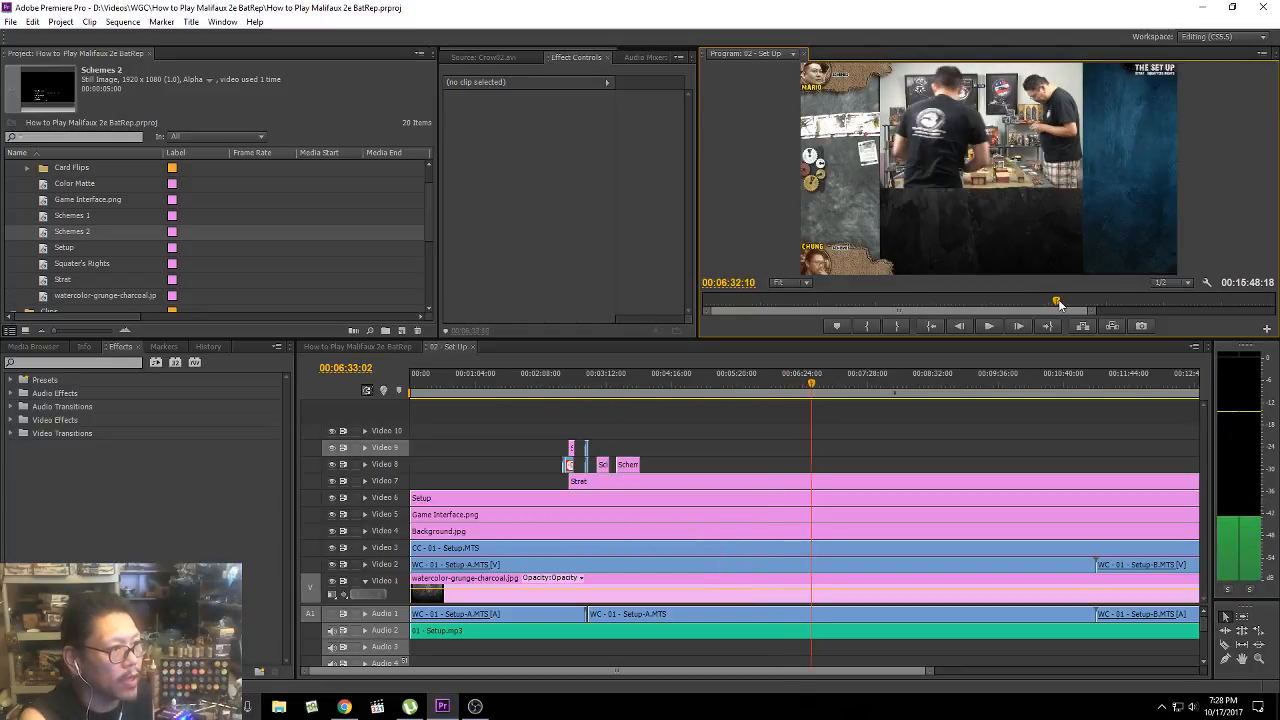
key("space")
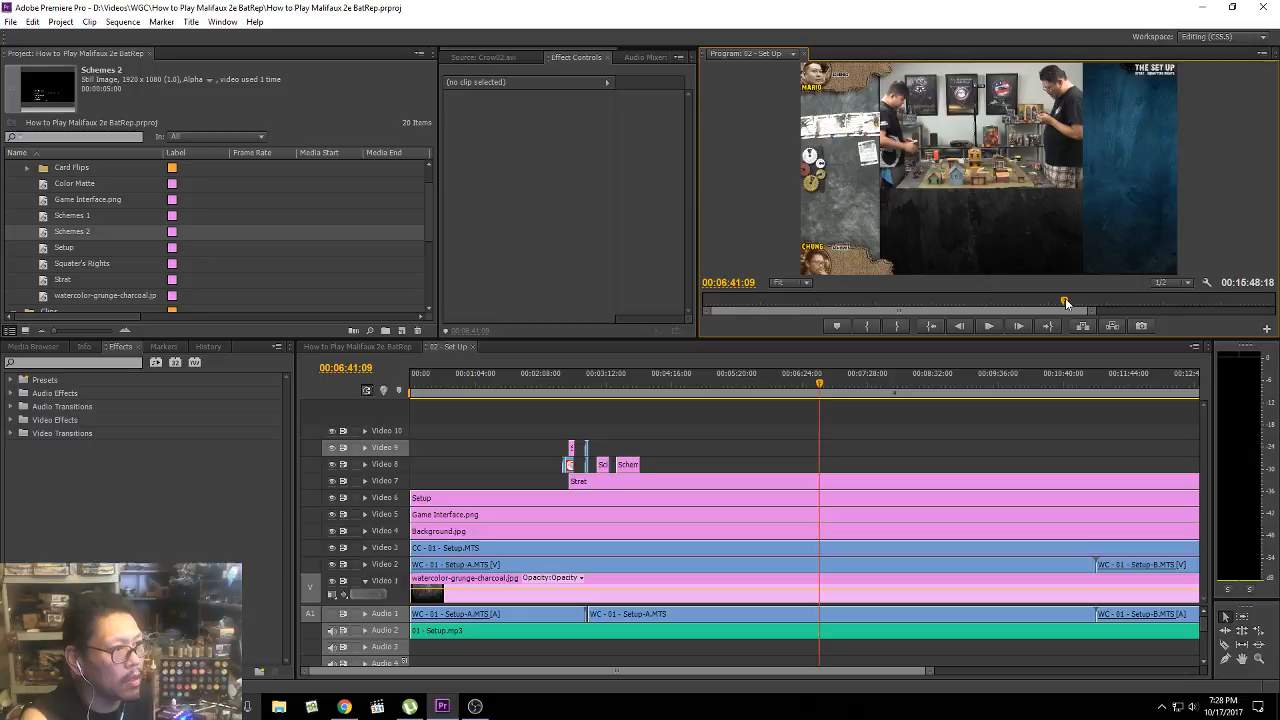
left_click_drag(1068, 302, 1075, 303)
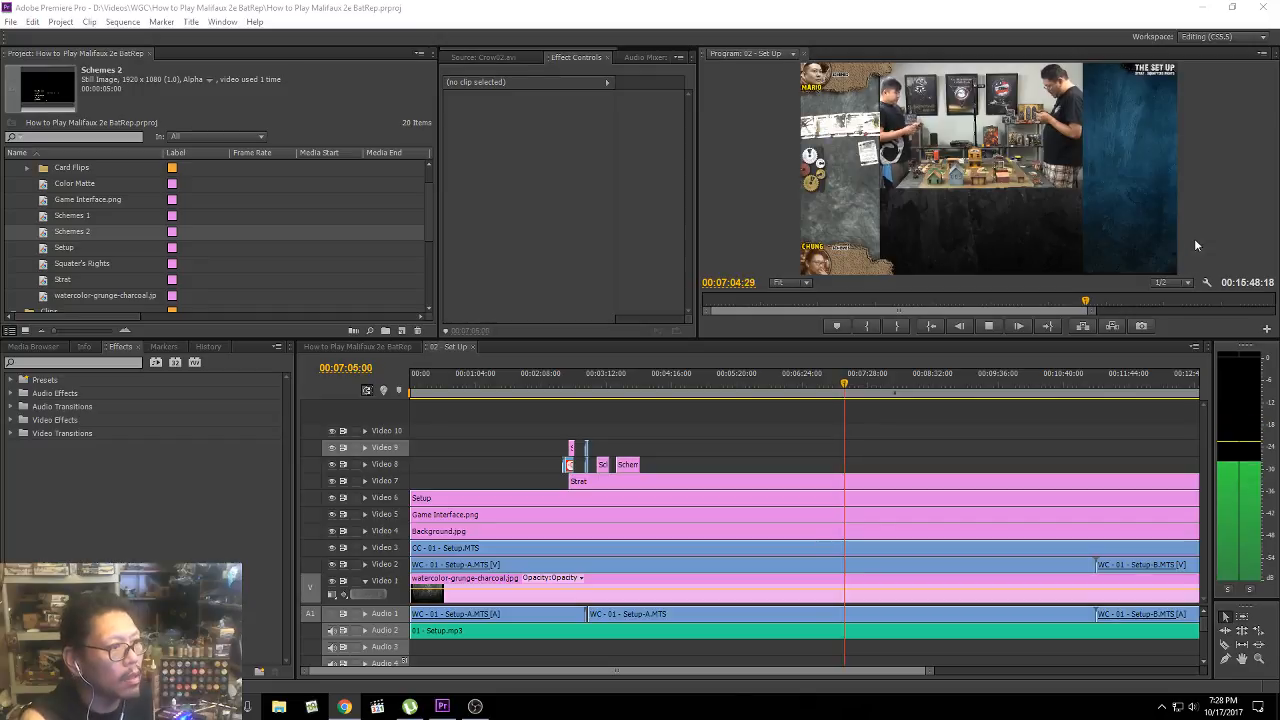
Step: Play the Set Up sequence from 00:07:05 to about 00:07:42 to review the setup discussion
left_click(1087, 302)
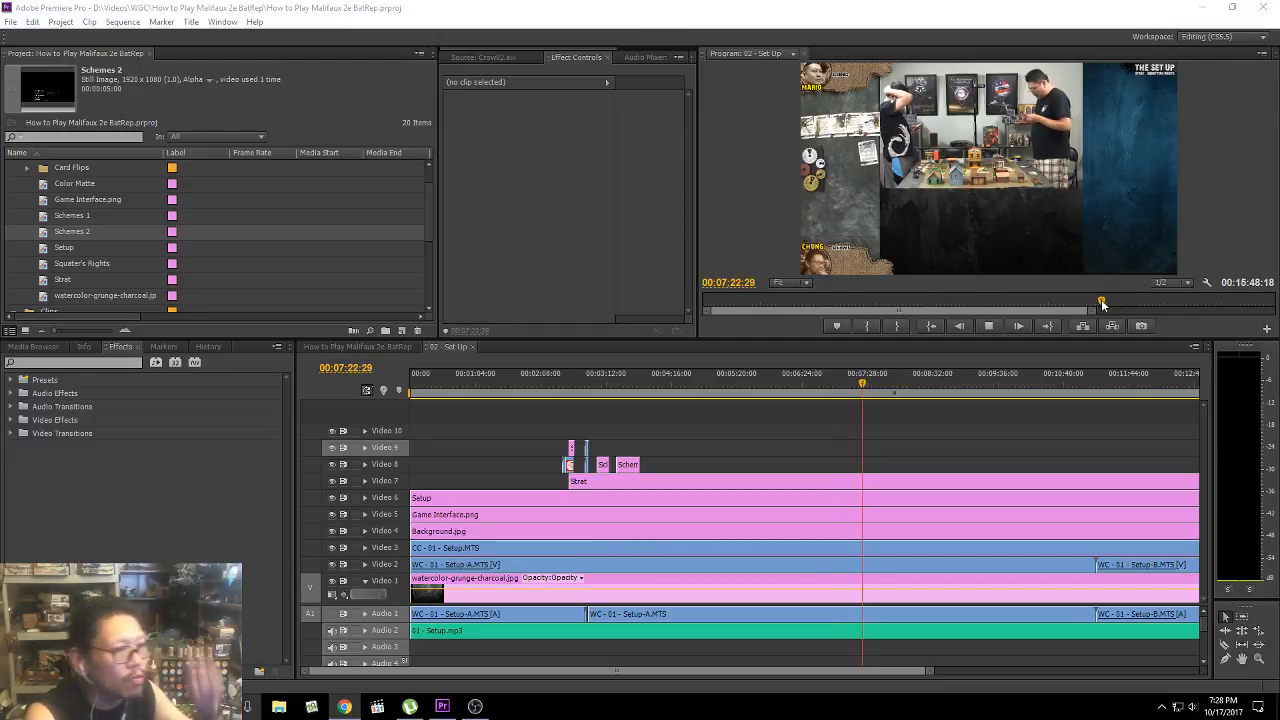
key("space")
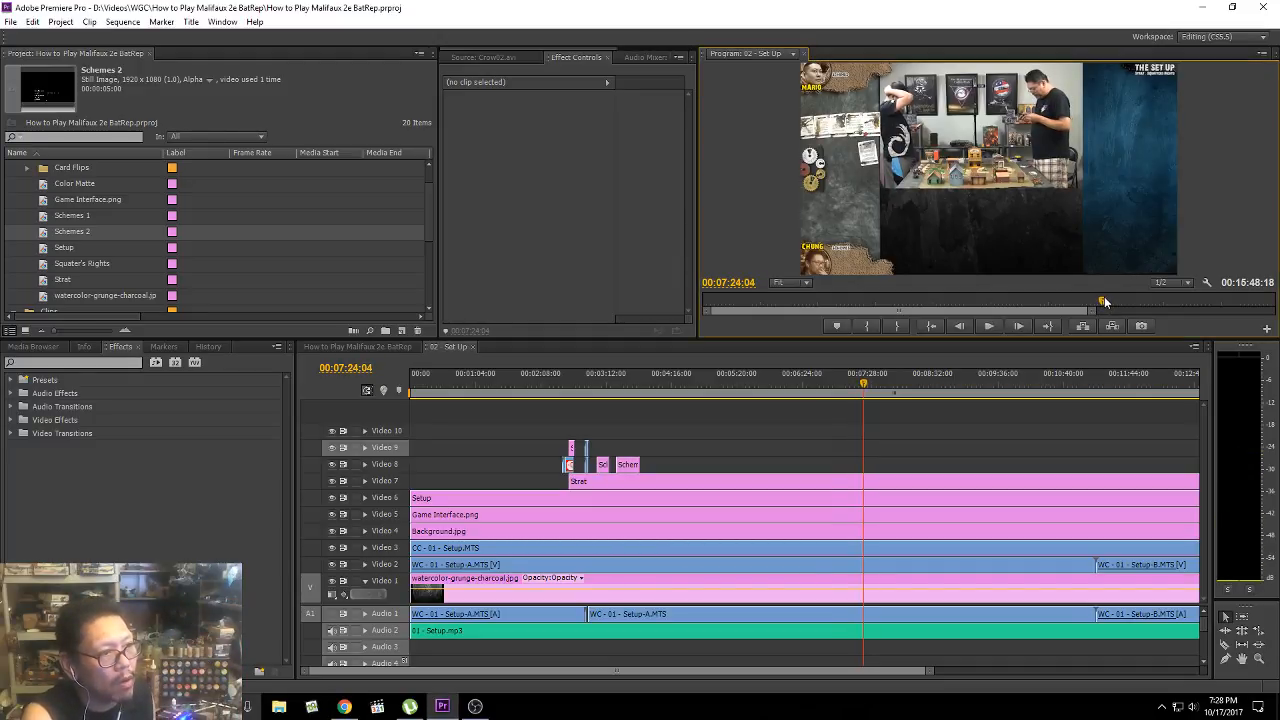
left_click(344, 706)
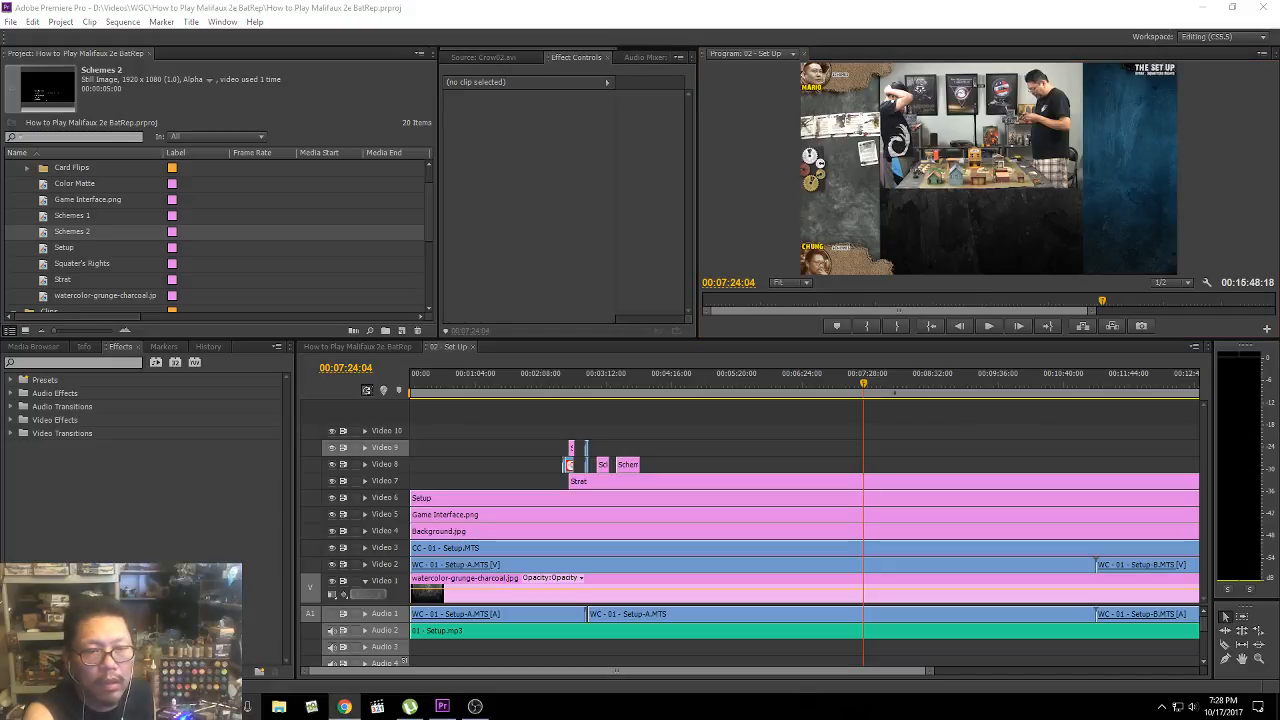
left_click(1103, 300)
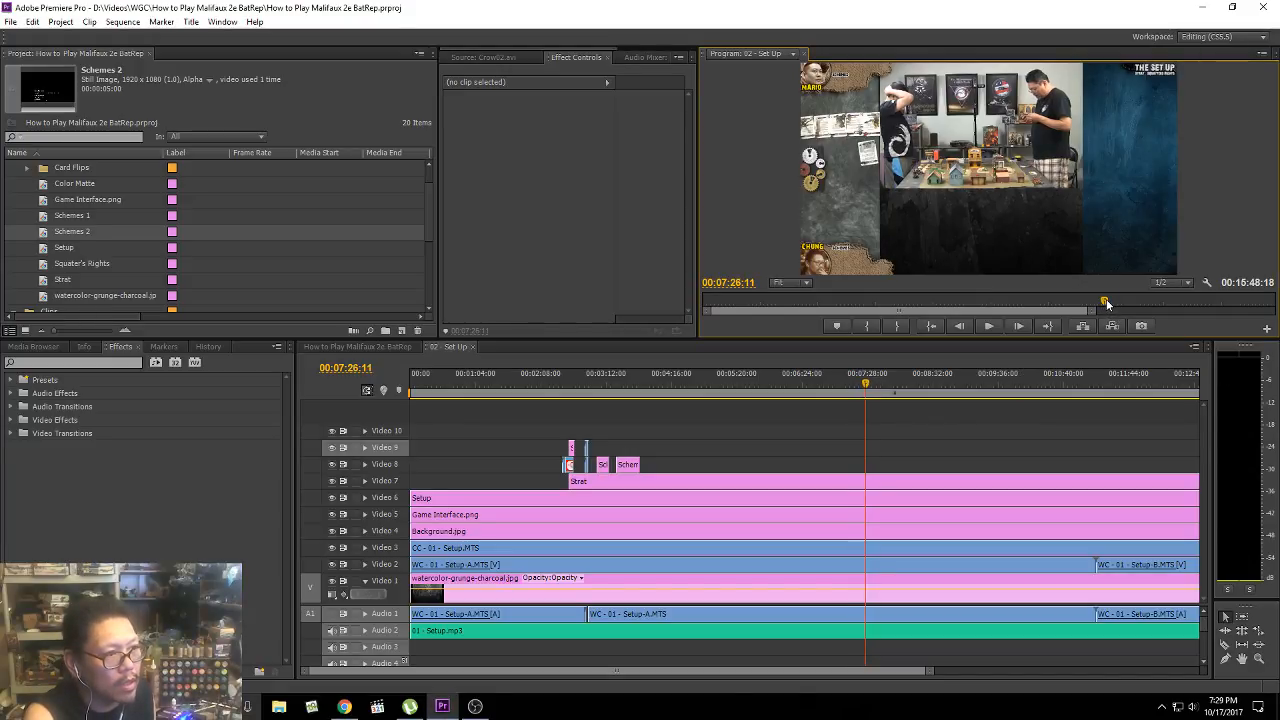
key("space")
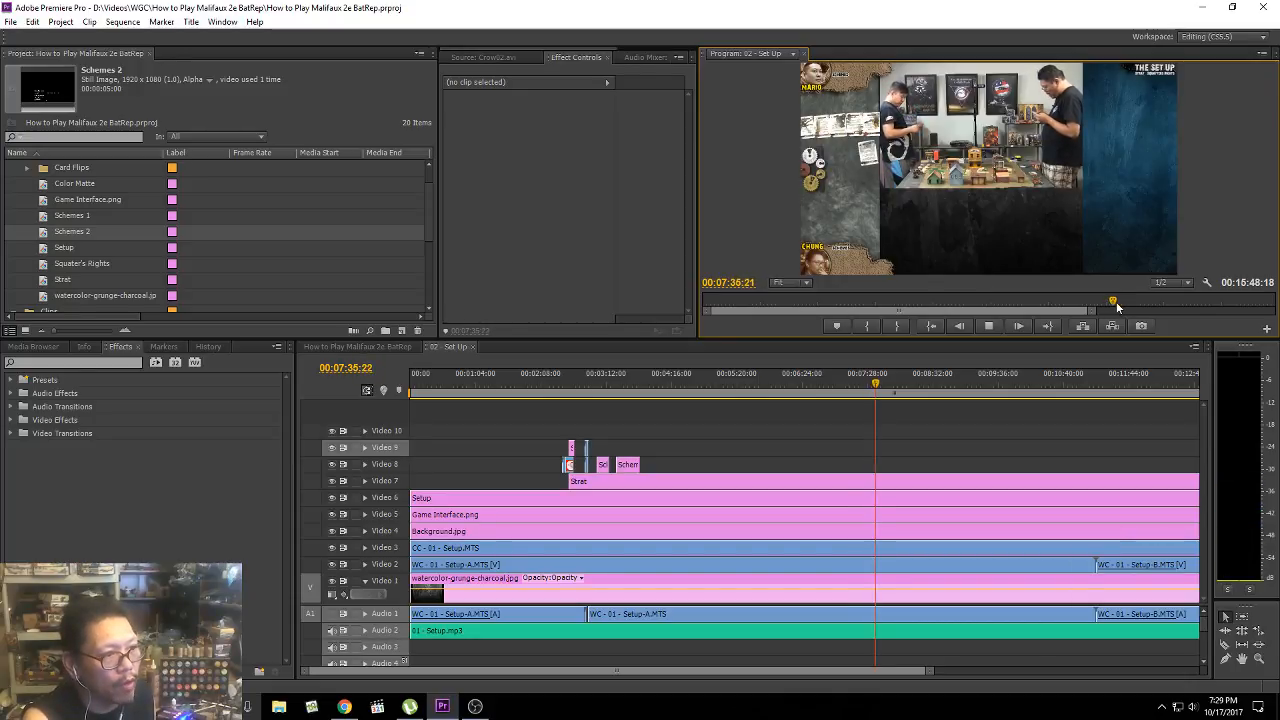
key("space")
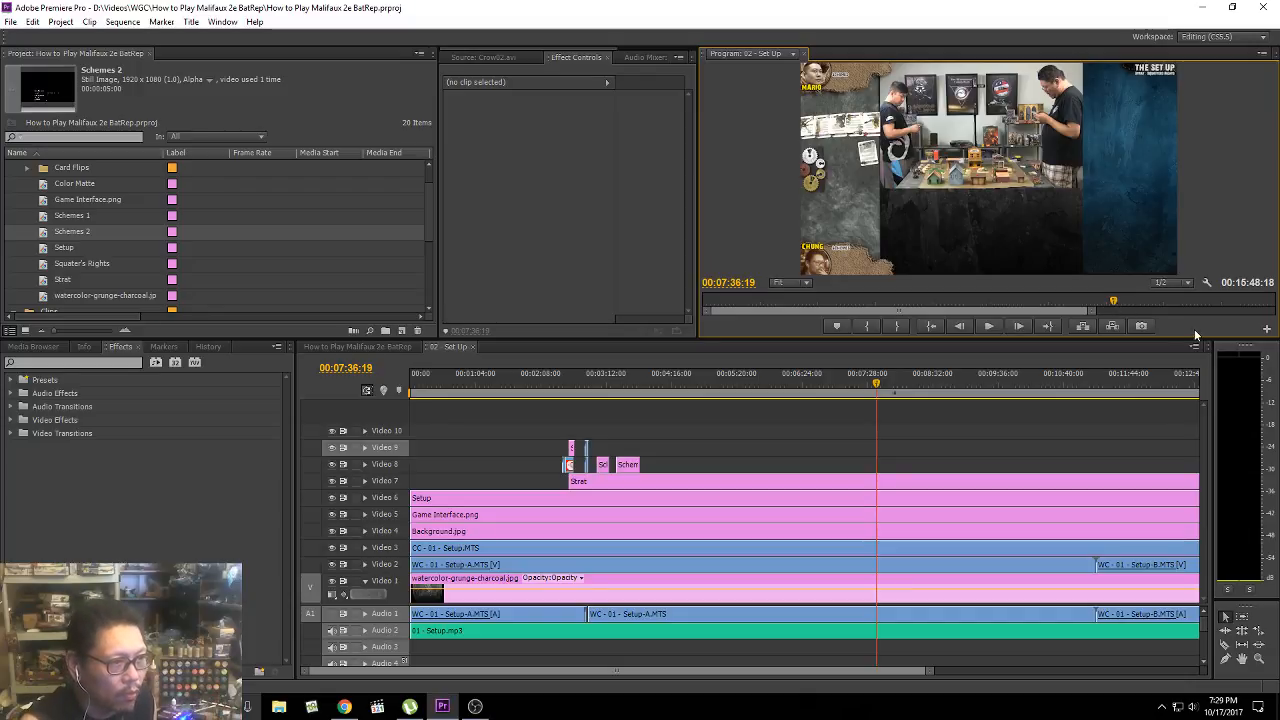
key("space")
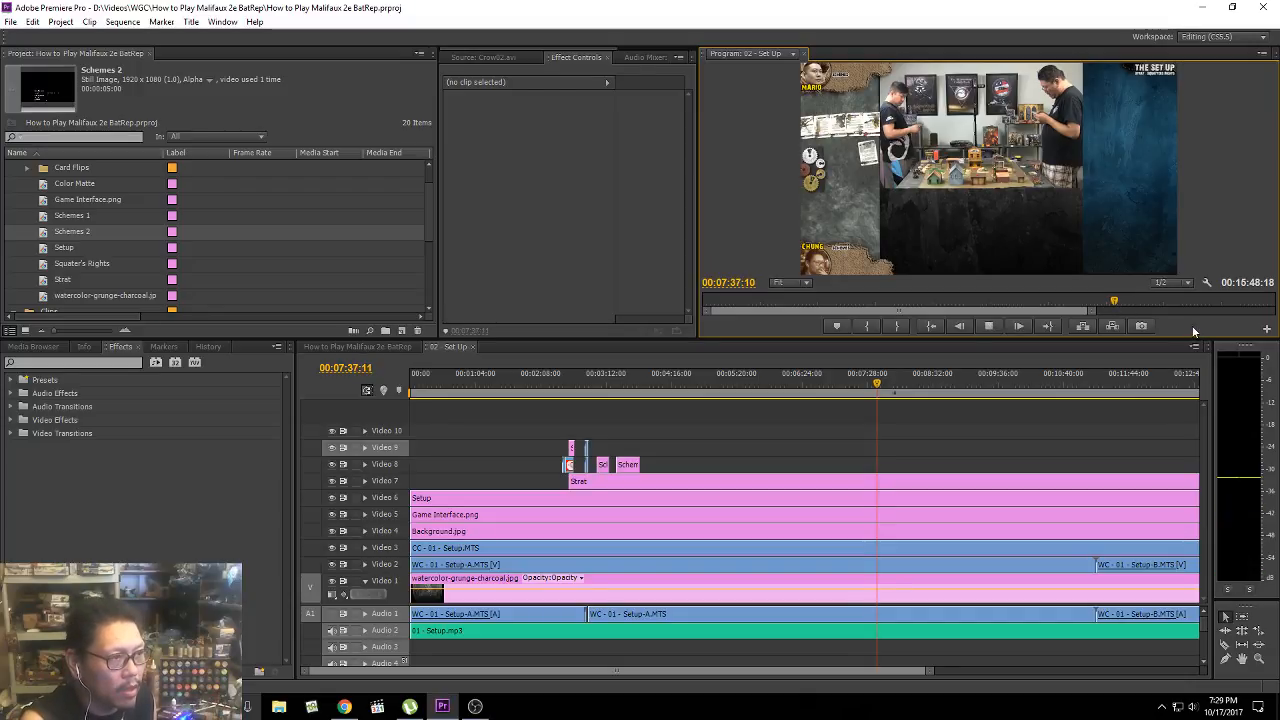
key("space")
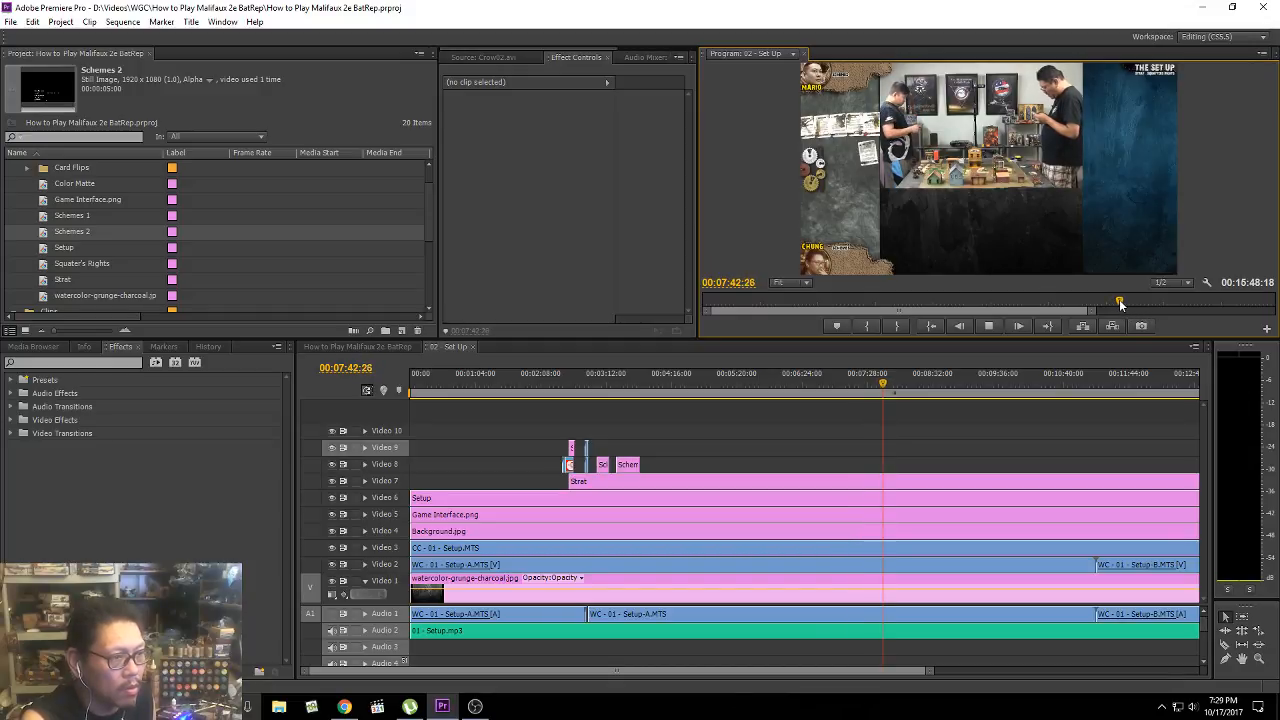
Step: Skim and play the Set Up sequence from 00:07:42 to 00:09:11:03, sampling the footage at short intervals
left_click_drag(1119, 303, 1128, 305)
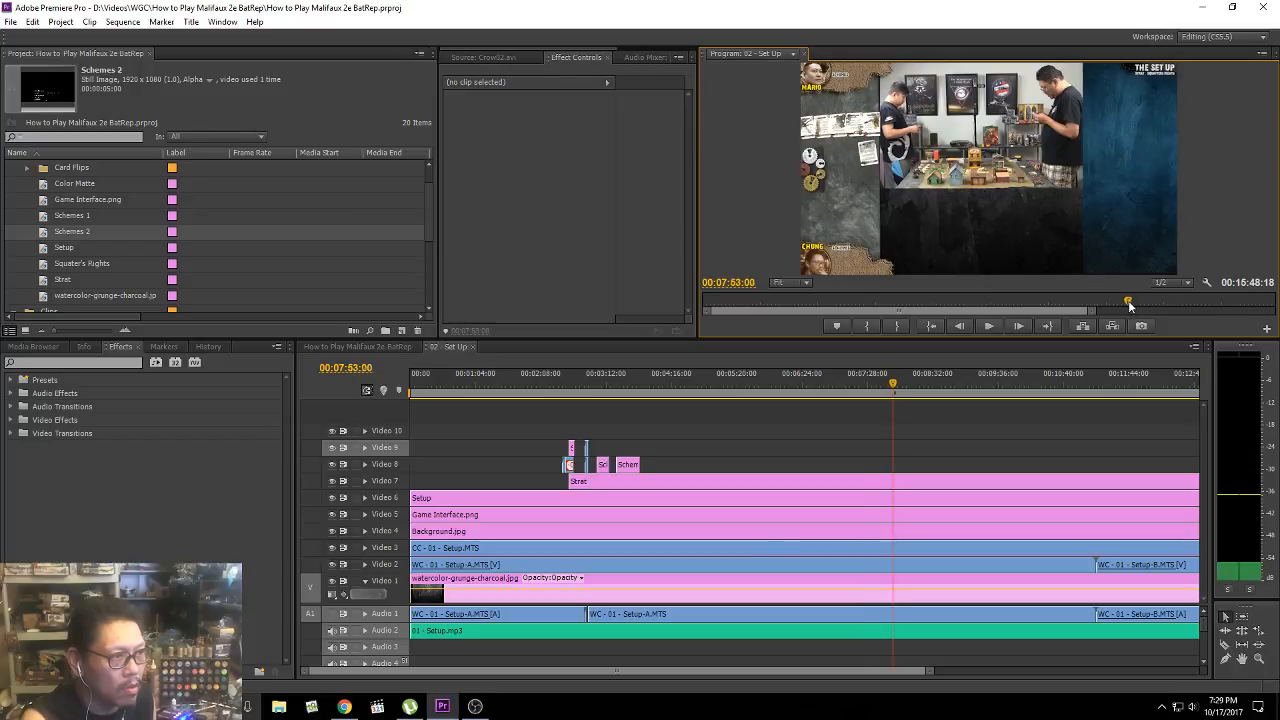
key("space")
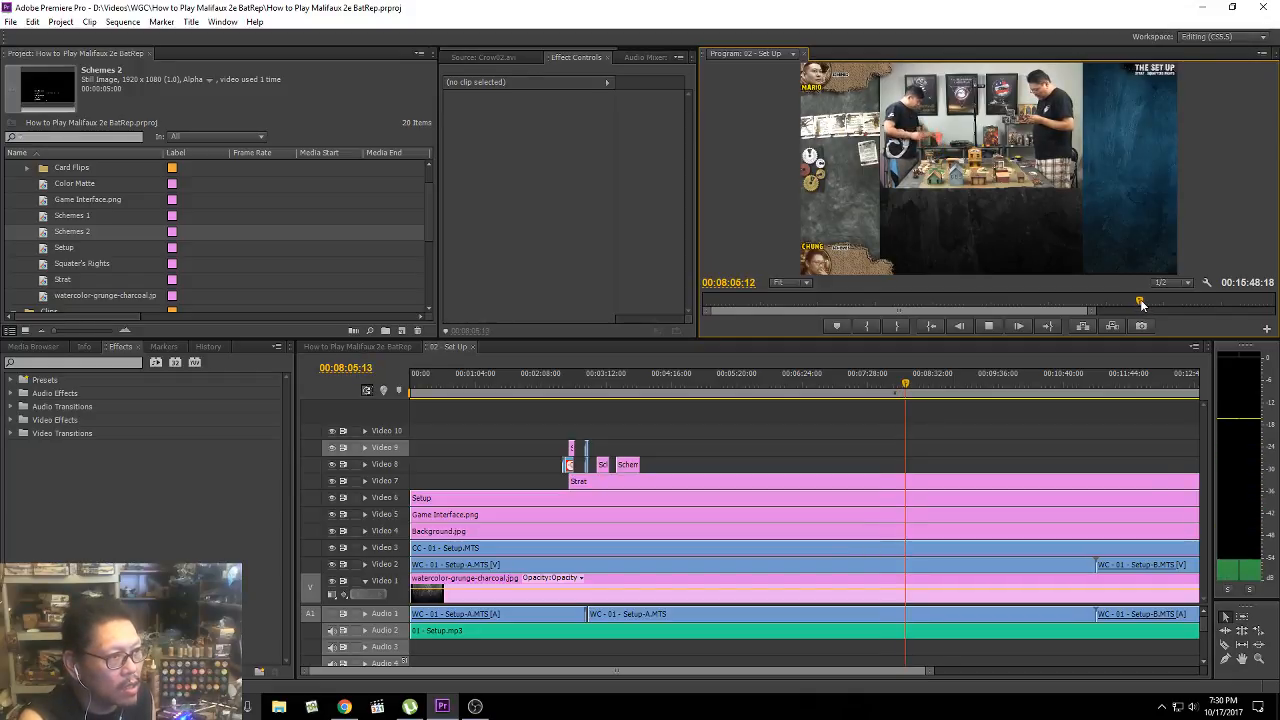
key("space")
left_click_drag(1144, 299, 1149, 303)
key("space")
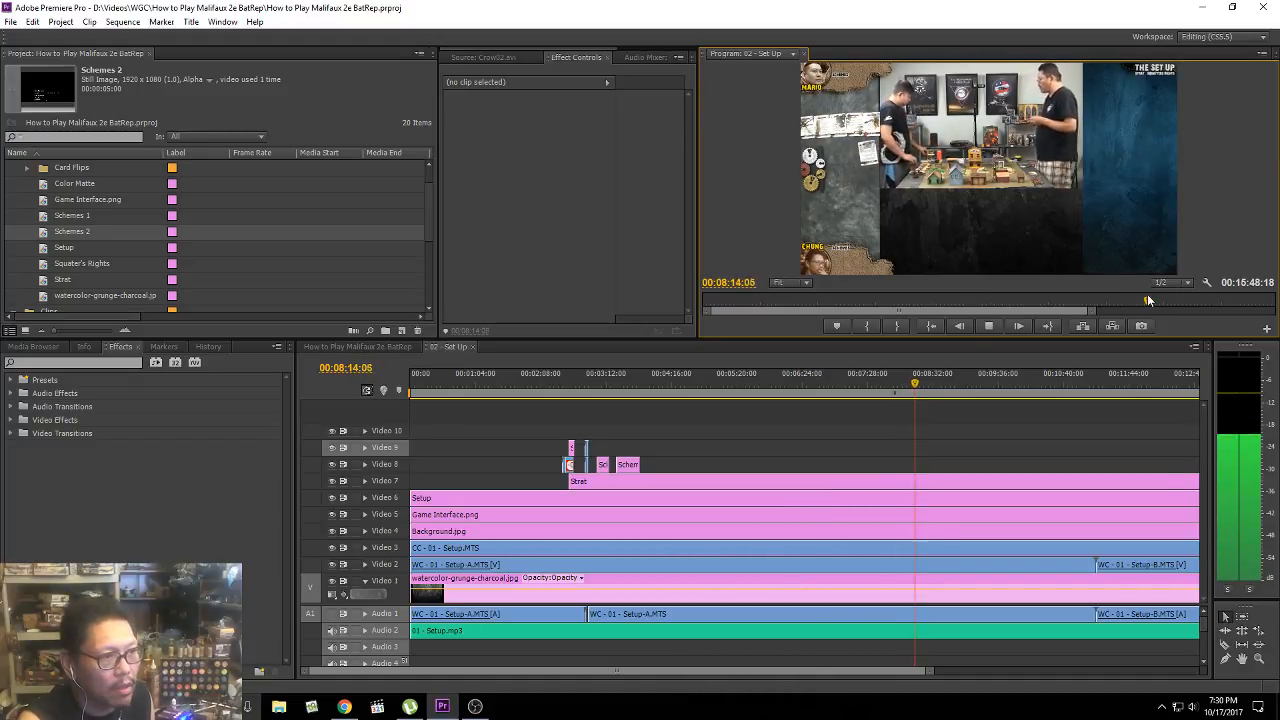
left_click(1148, 300)
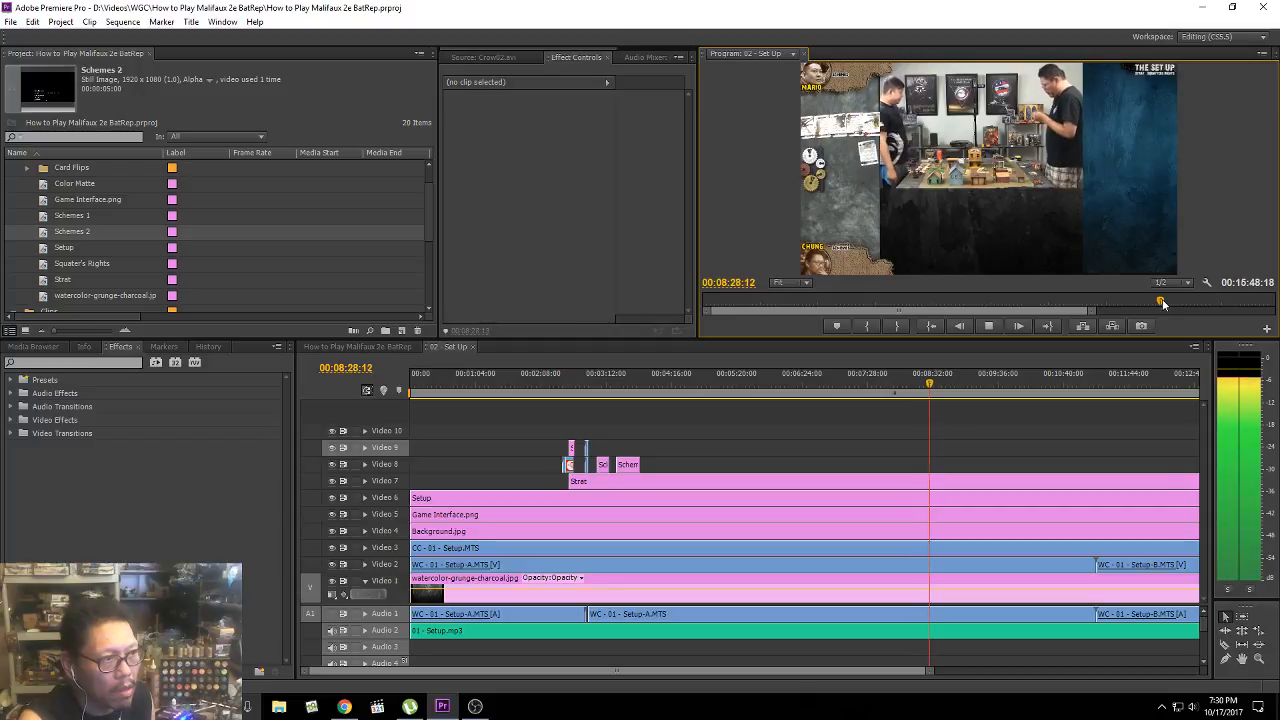
key("space")
left_click_drag(1163, 303, 1168, 299)
key("space")
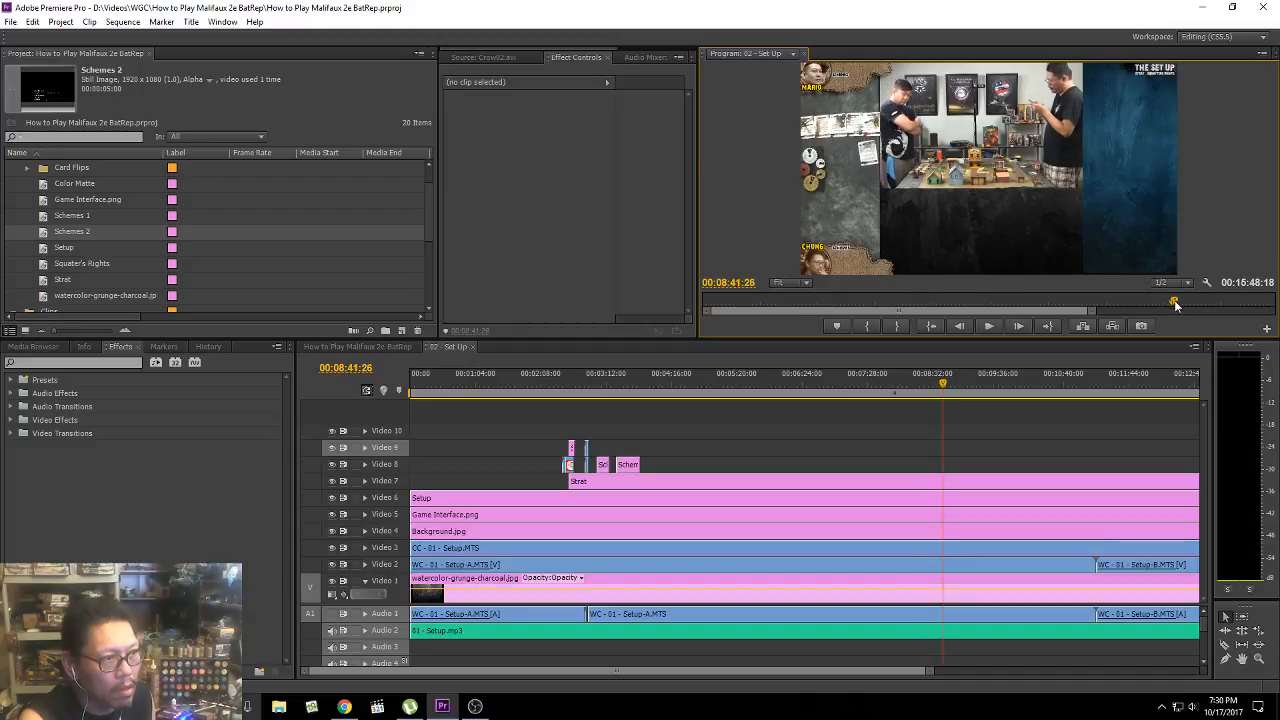
left_click_drag(1177, 300, 1198, 305)
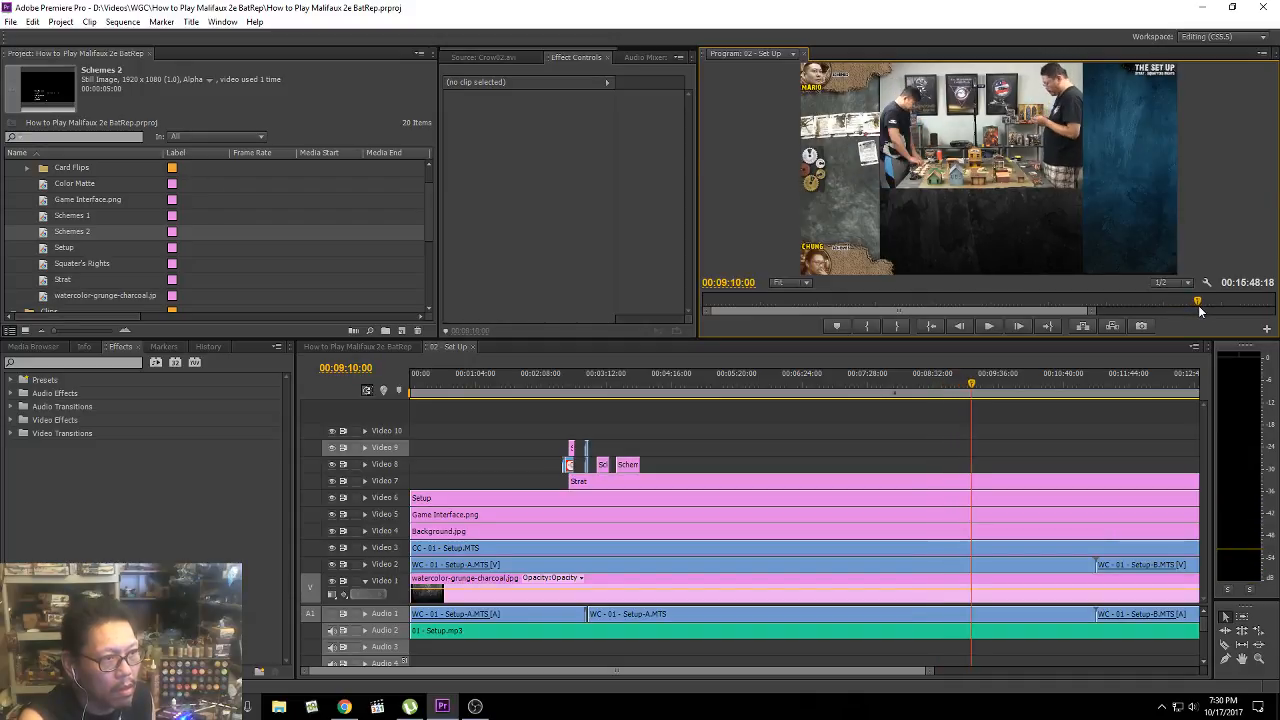
key("space")
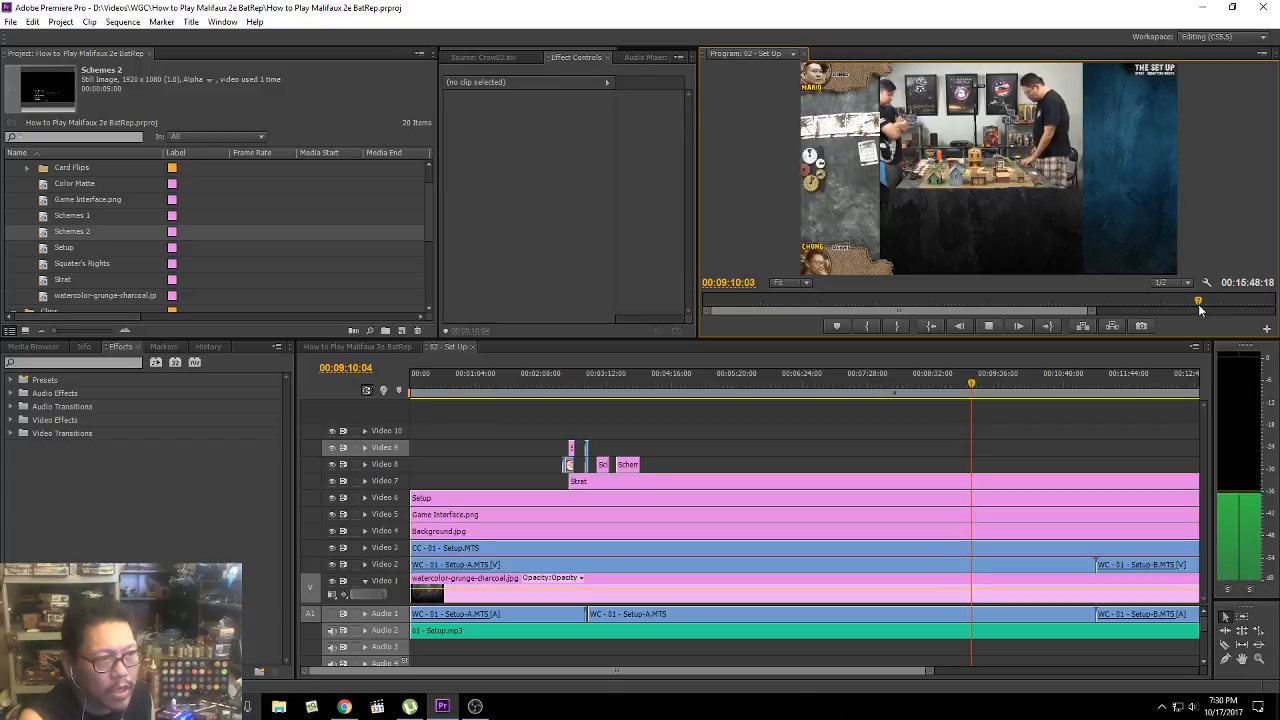
key("space")
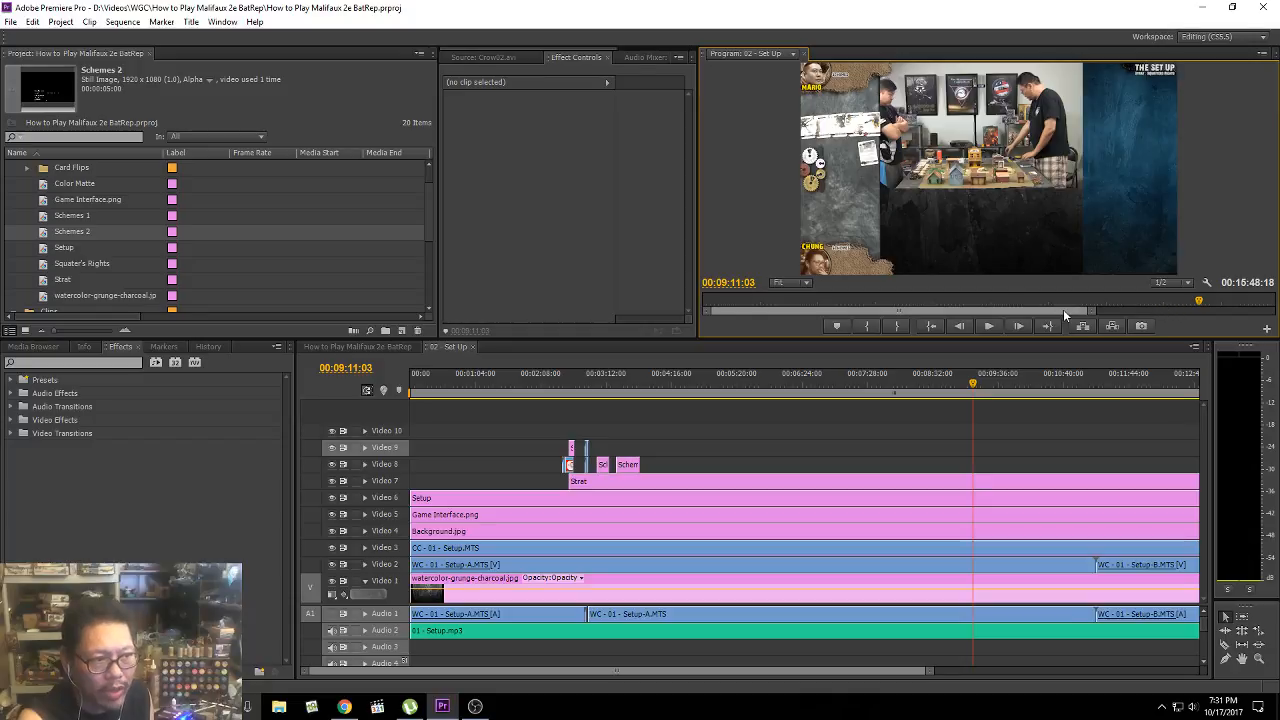
Step: Play the Set Up footage from 00:09:11:03 to about 00:10:27 to examine the table and card action
left_click_drag(1063, 309, 1140, 310)
key("space")
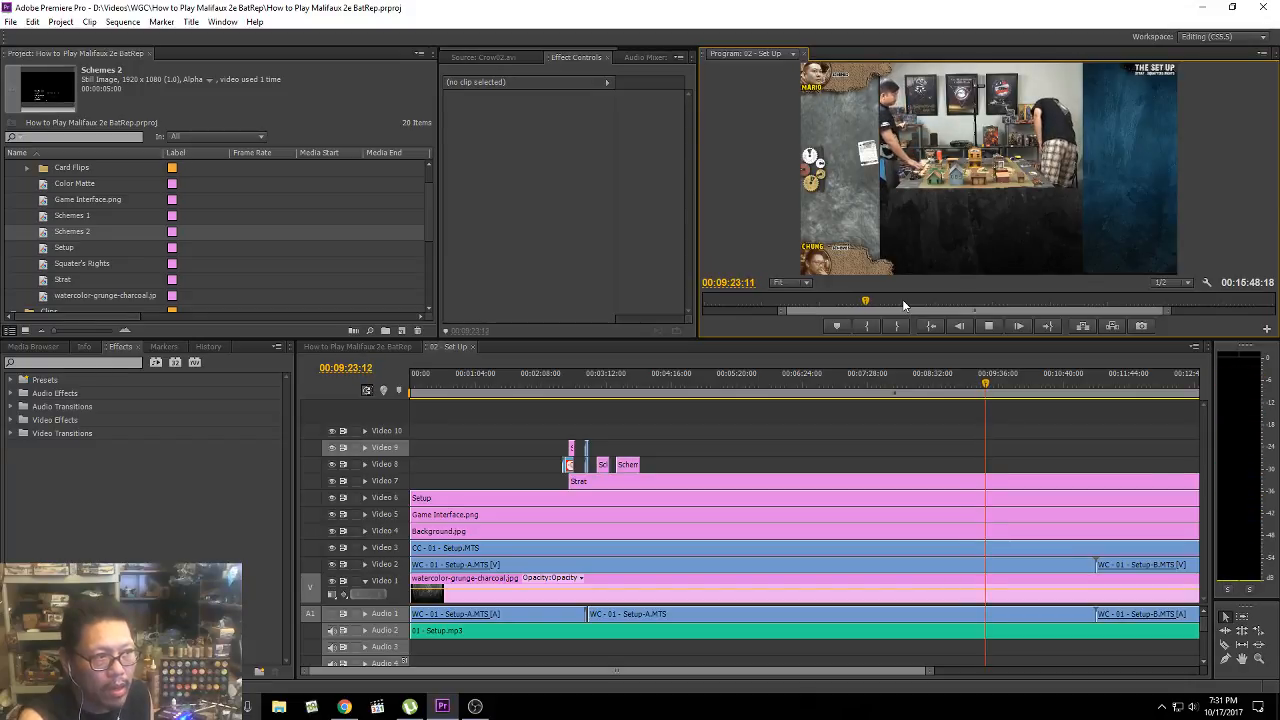
key("space")
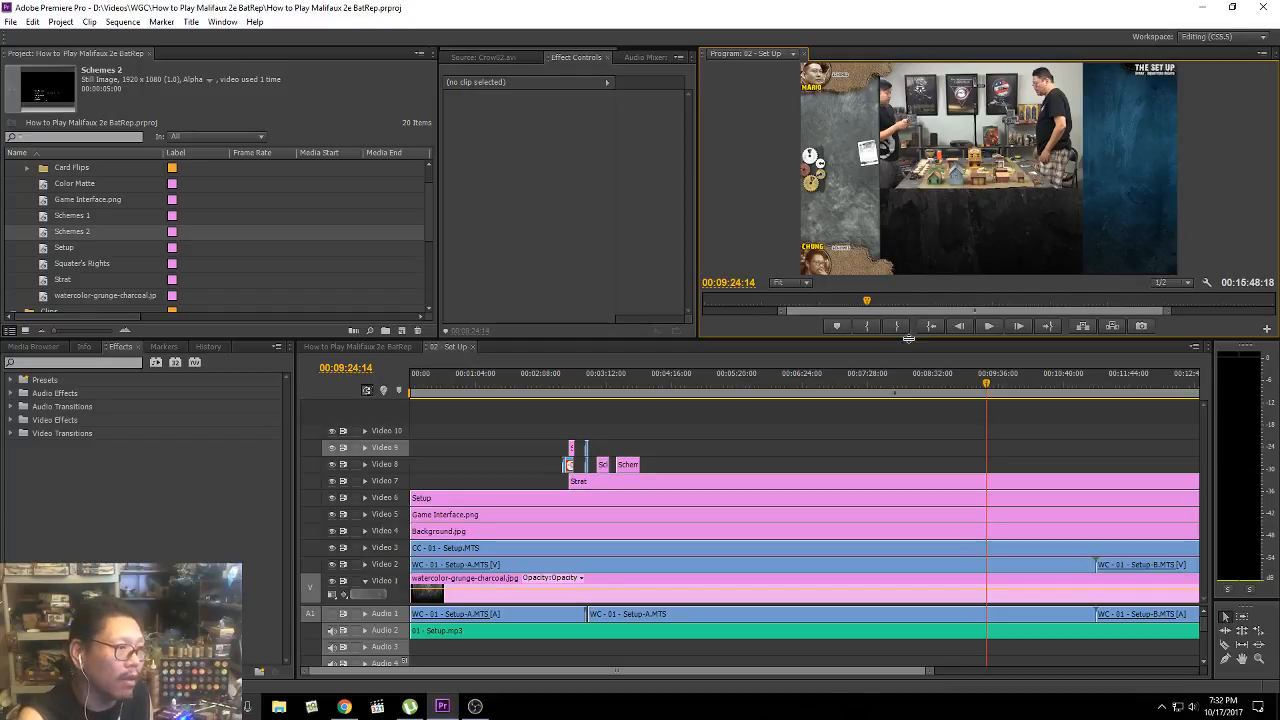
key("space")
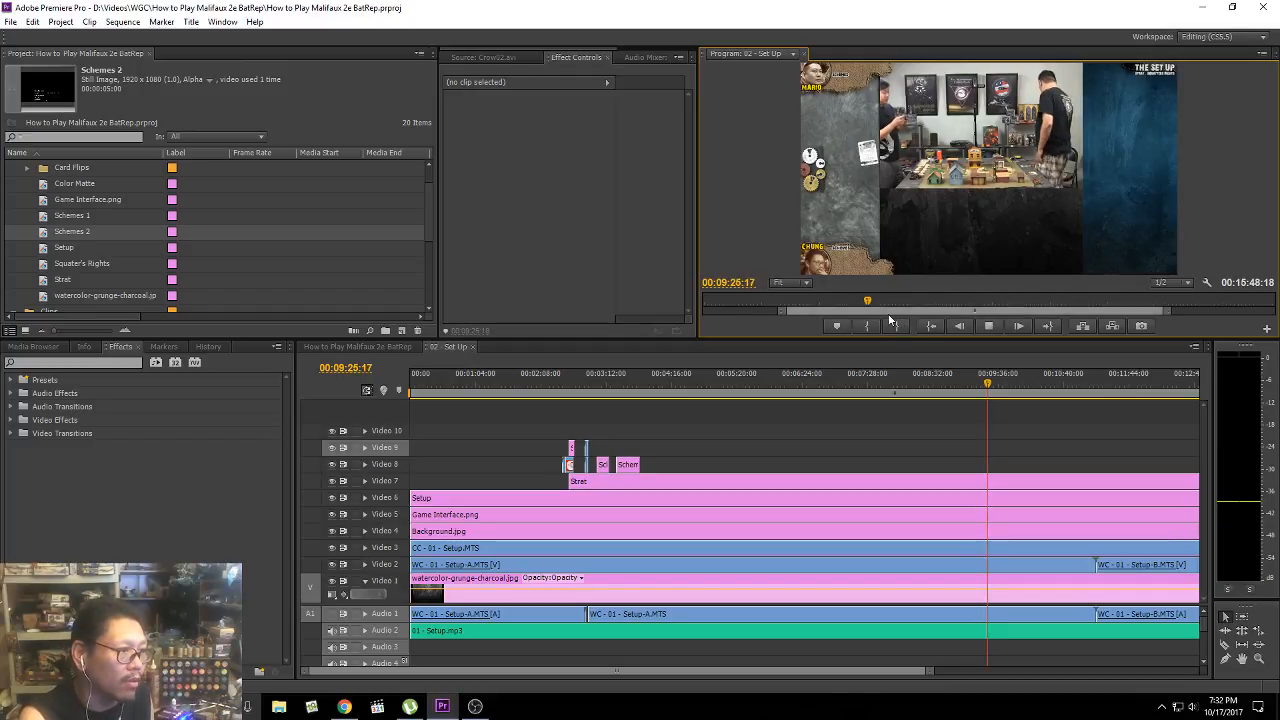
key("space")
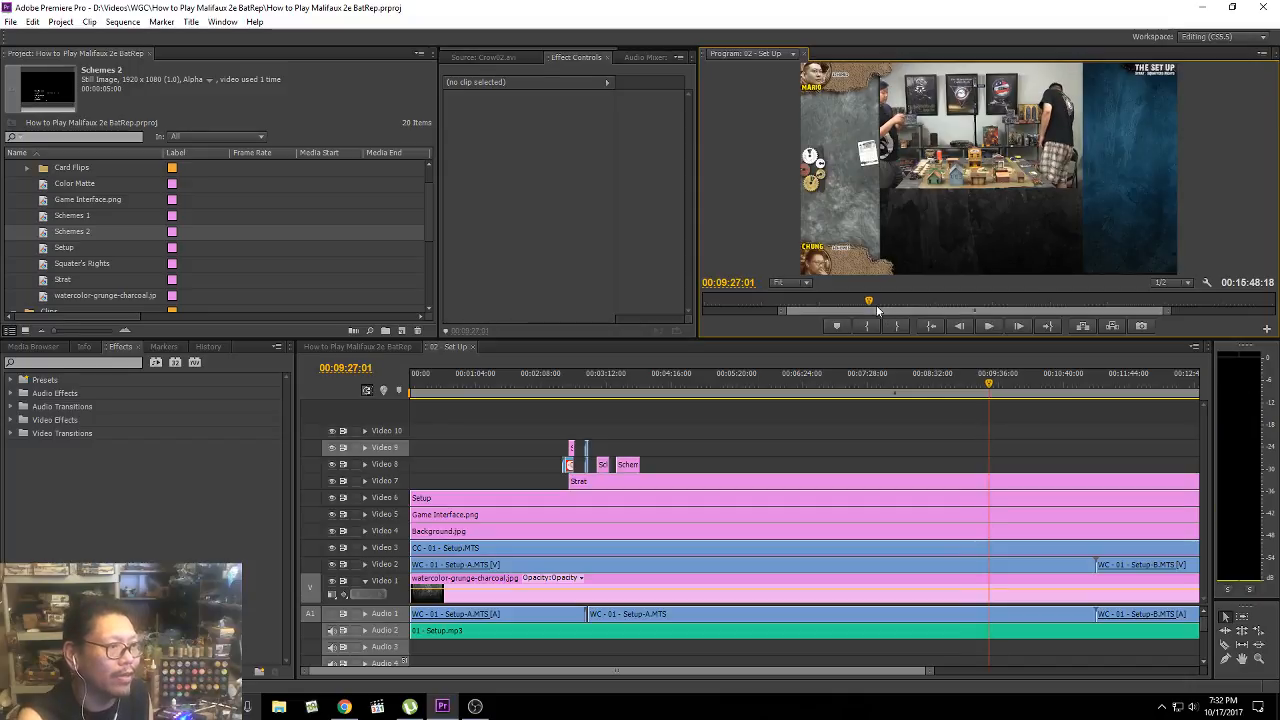
key("space")
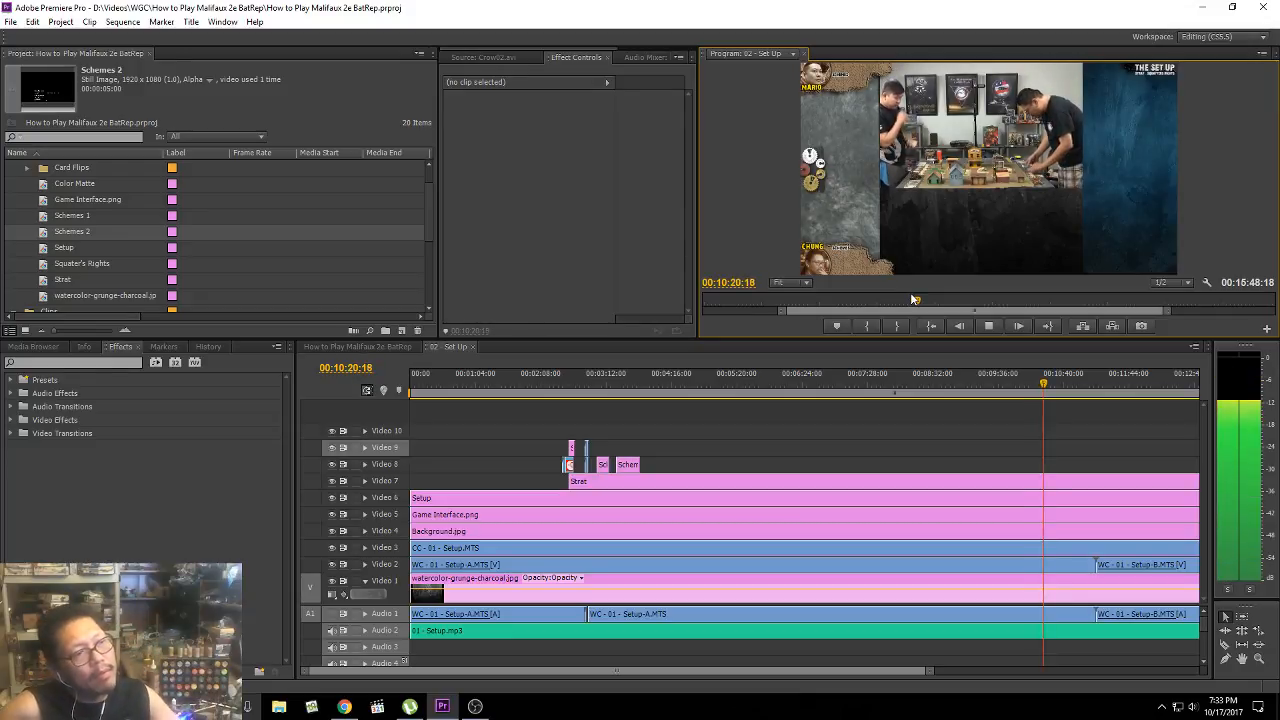
key("space")
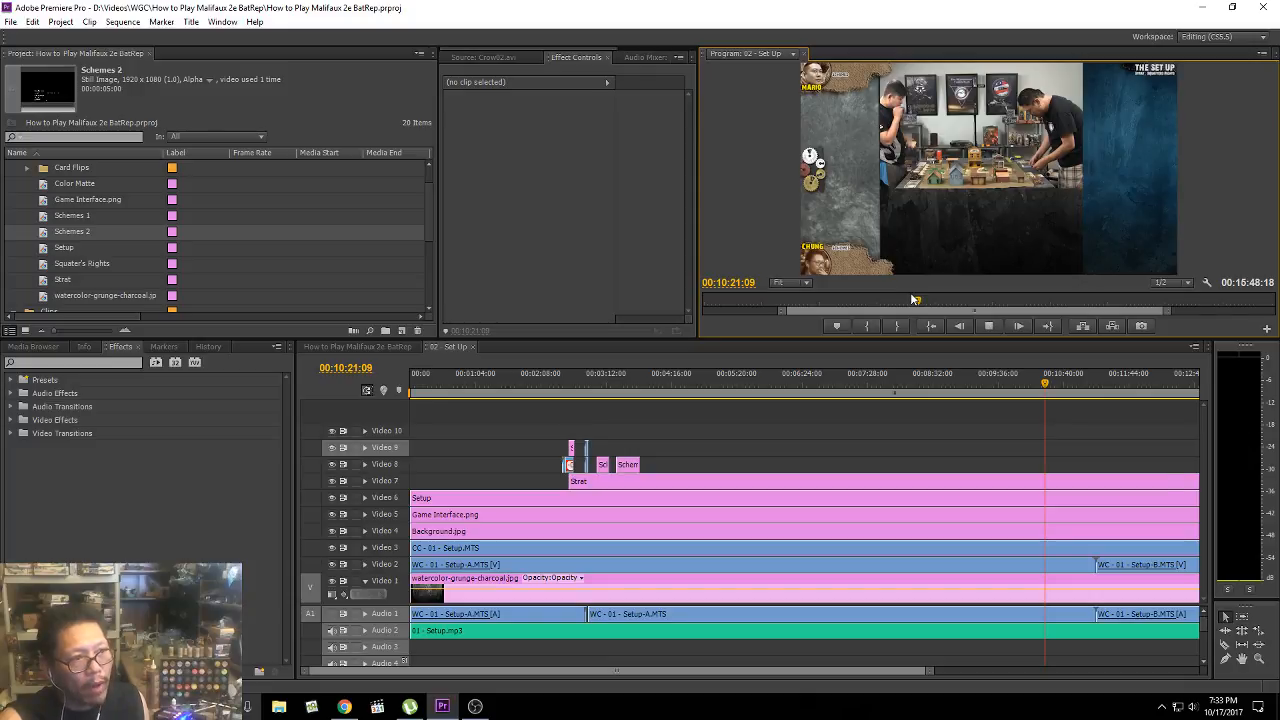
key("space")
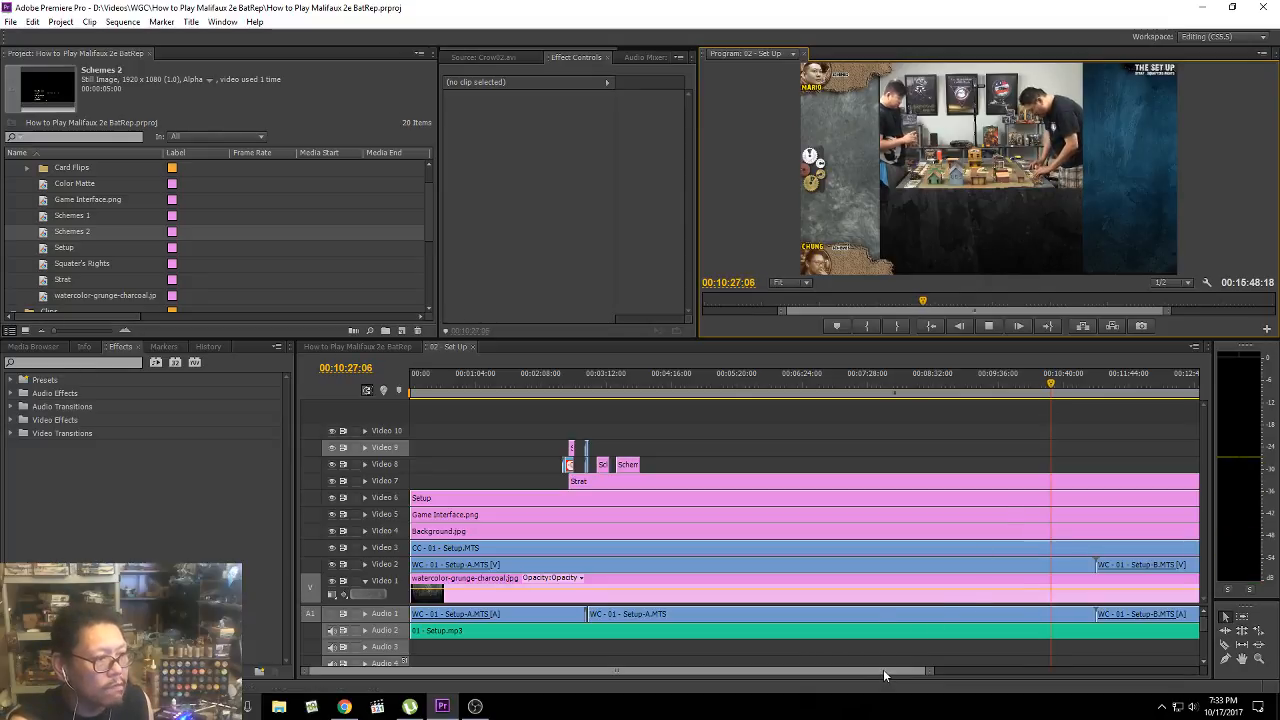
Step: Jump to the cut between the Setup-A and Setup-B clips at 00:11:12:19 and play across it
left_click_drag(883, 675, 966, 689)
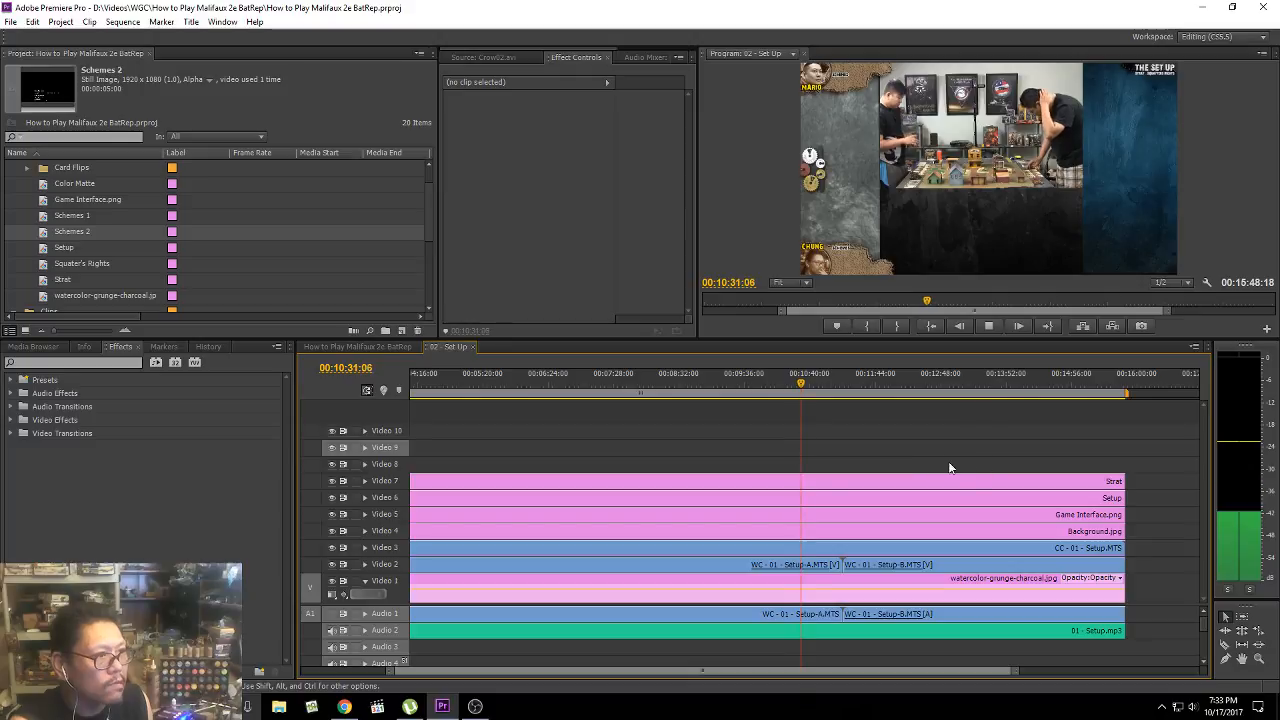
key("space")
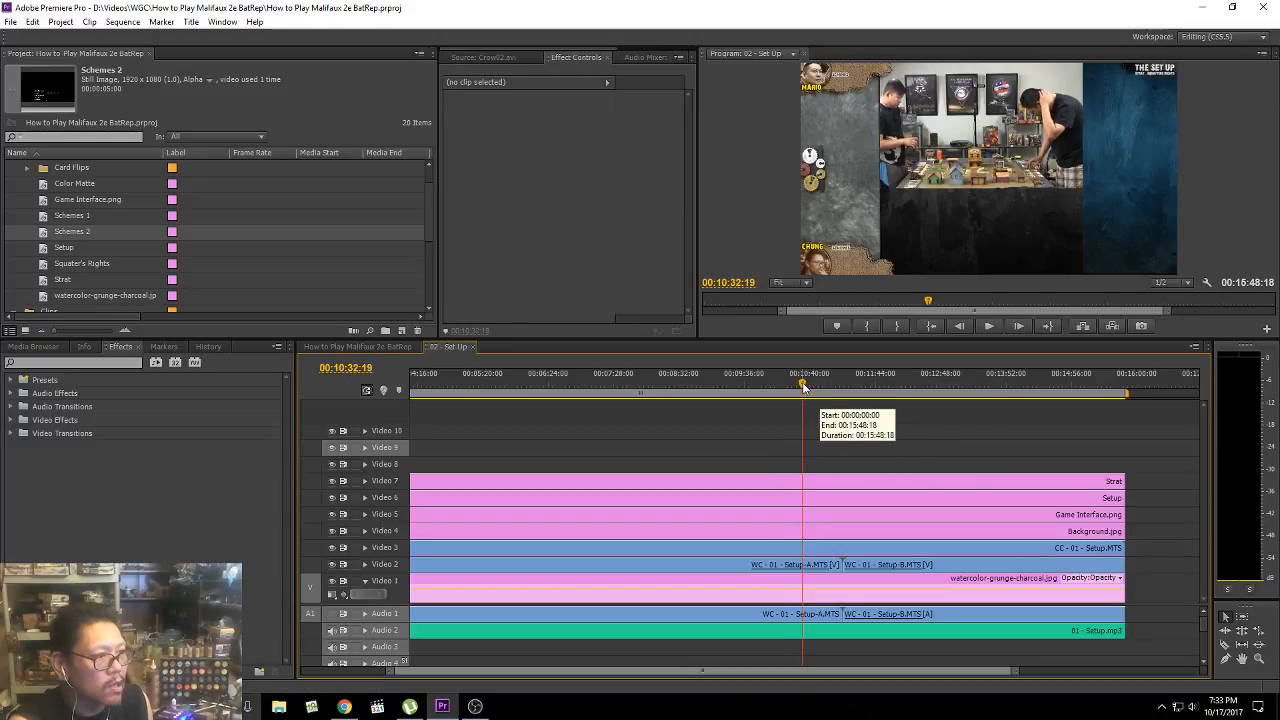
left_click_drag(802, 385, 844, 408)
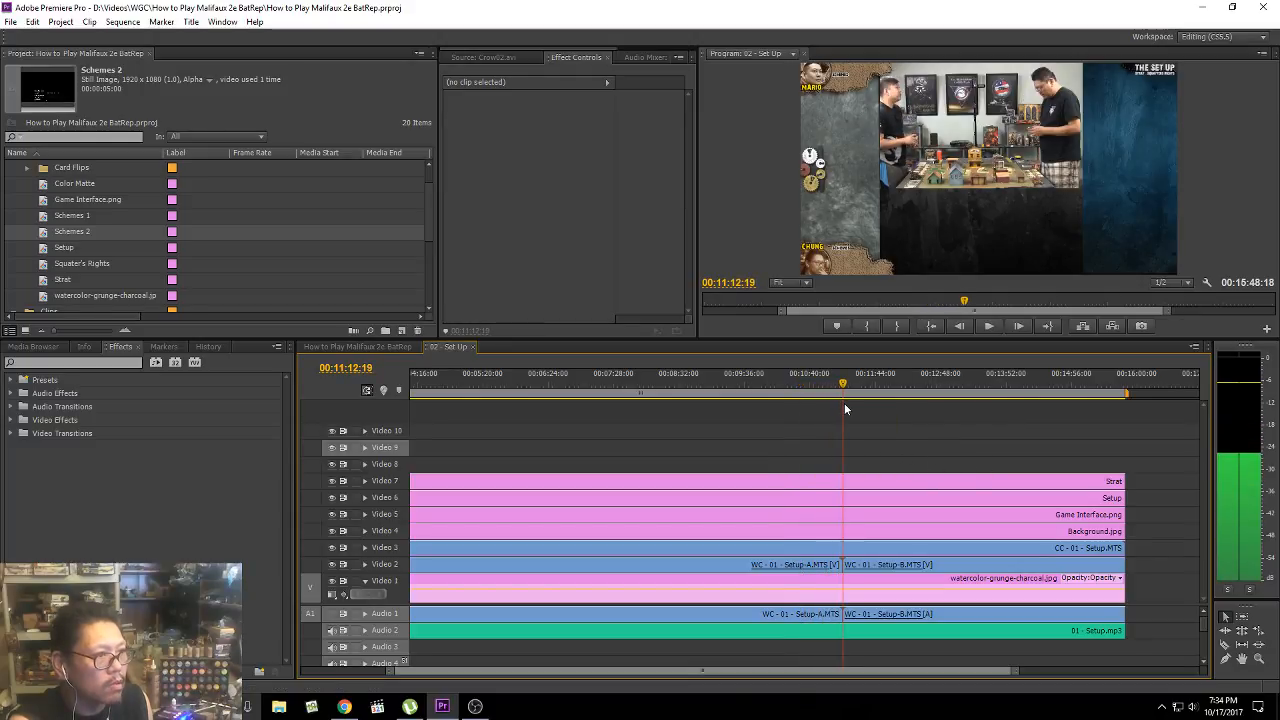
key("space")
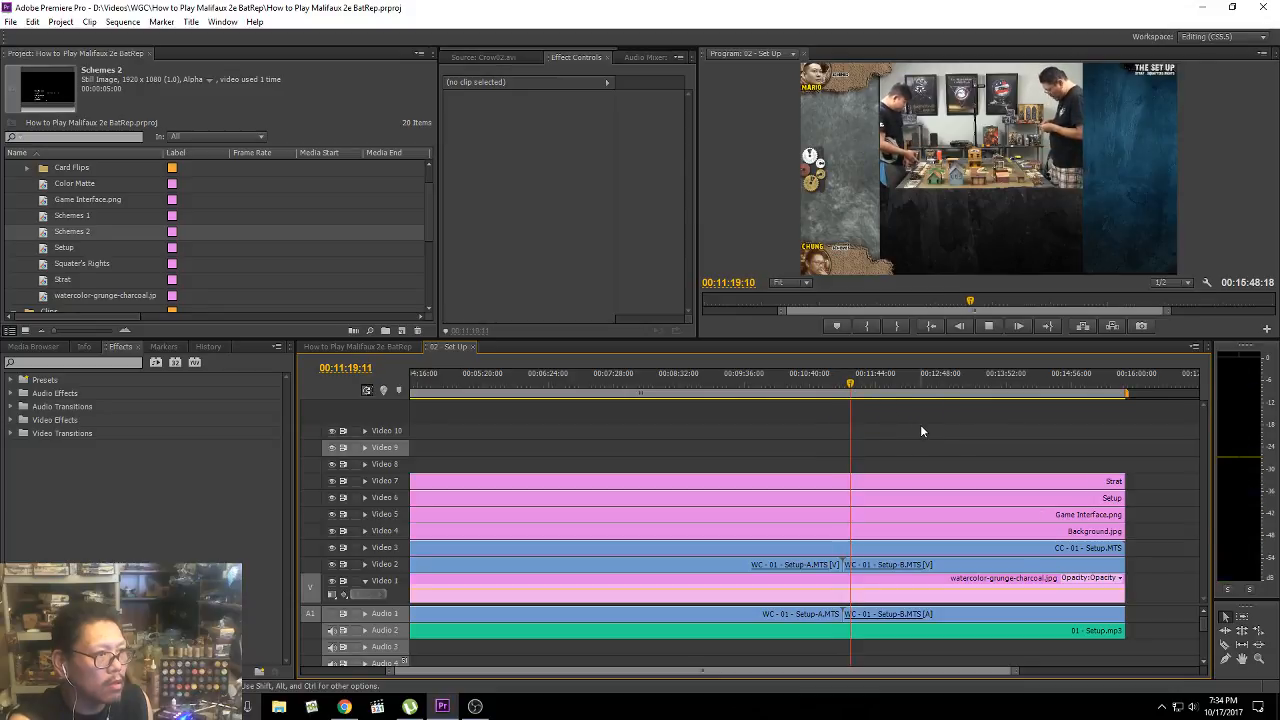
Step: Skim the Setup-B footage from about 00:11:31 to 00:13:35, playing short stretches to review it
left_click(862, 391)
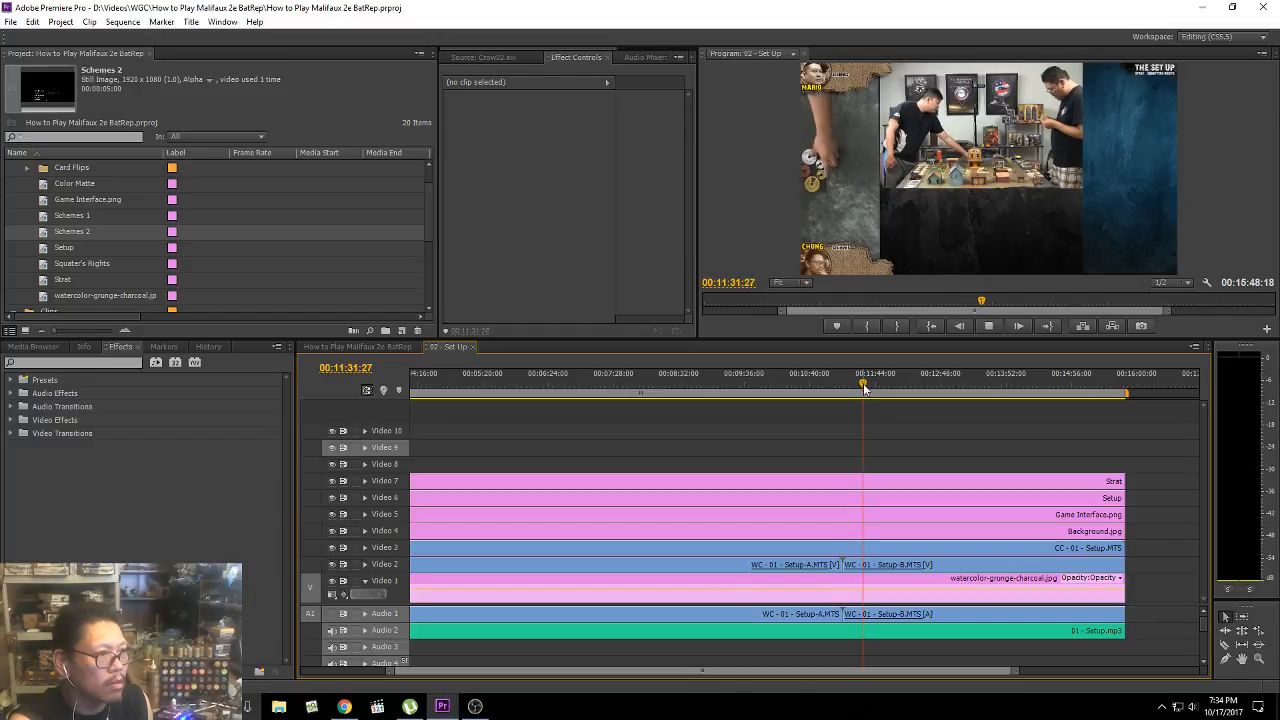
left_click_drag(865, 387, 898, 402)
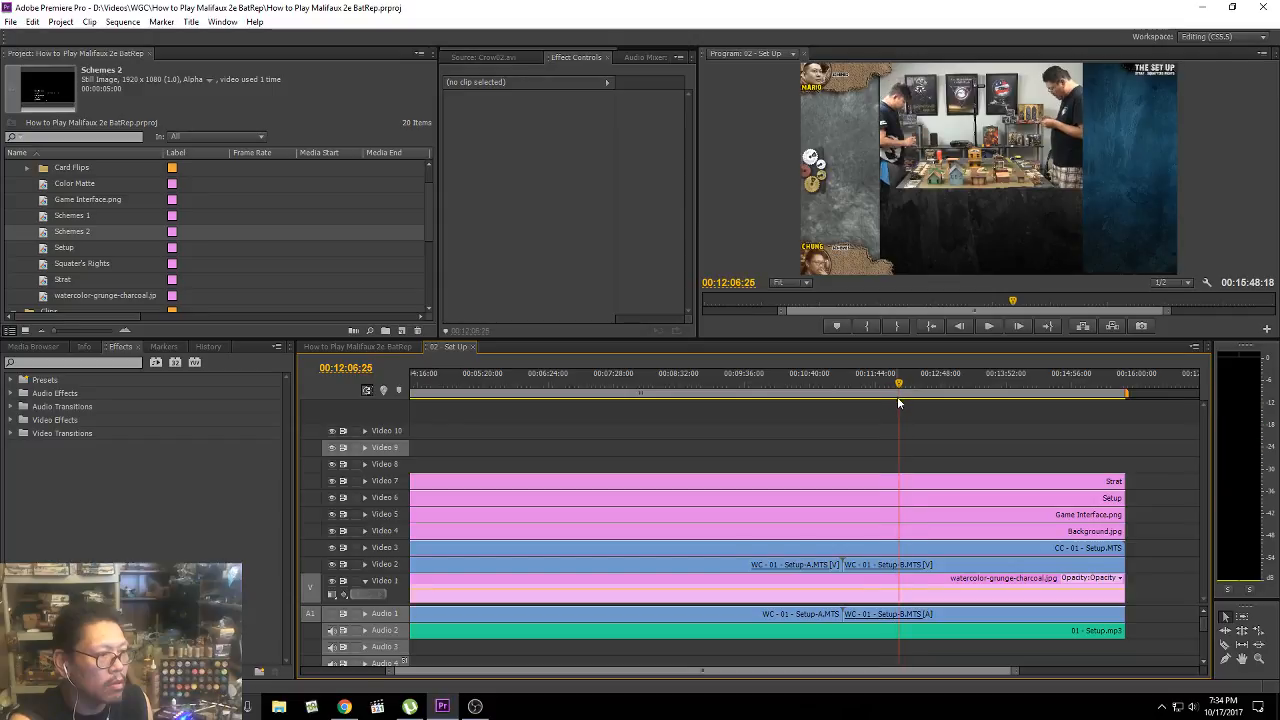
key("space")
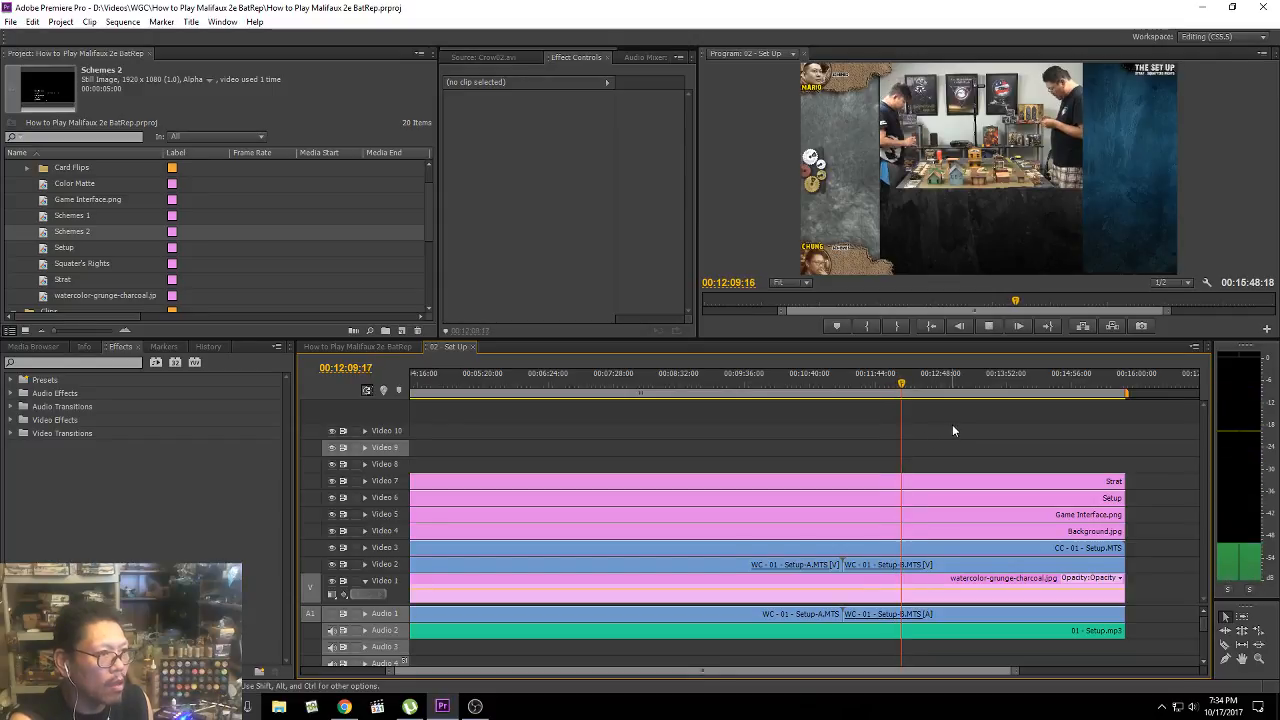
key("space")
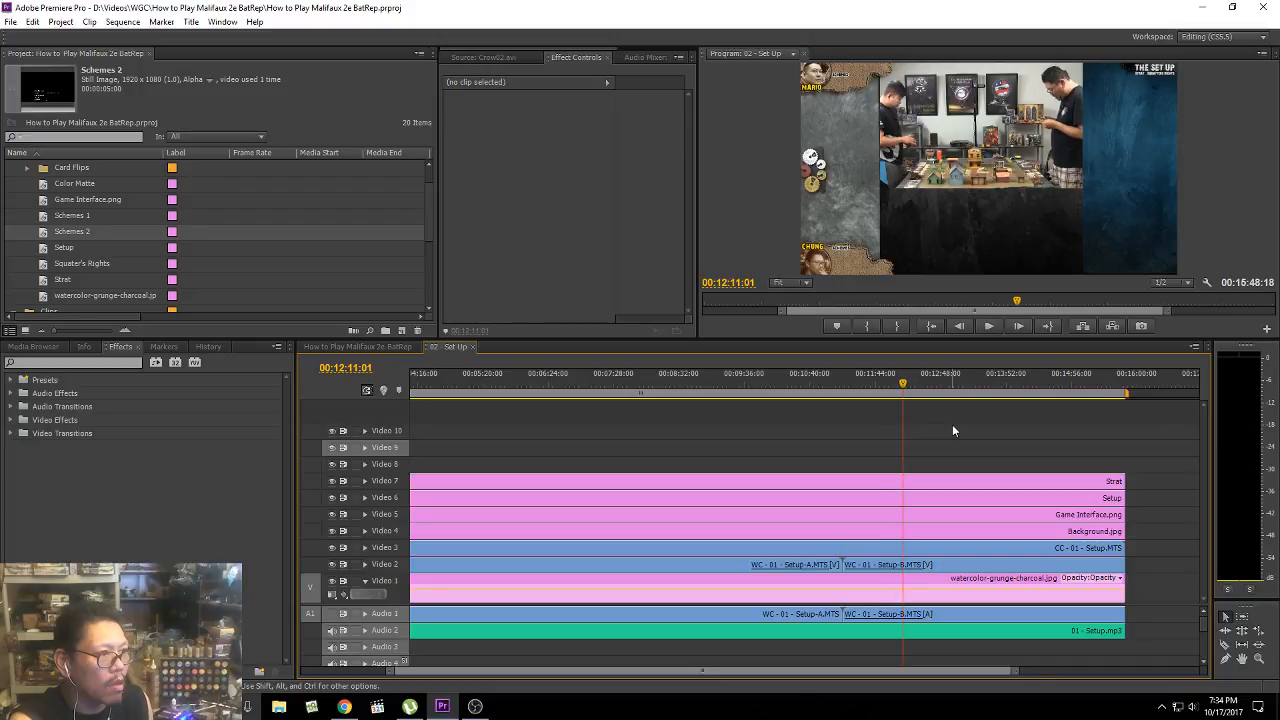
key("space")
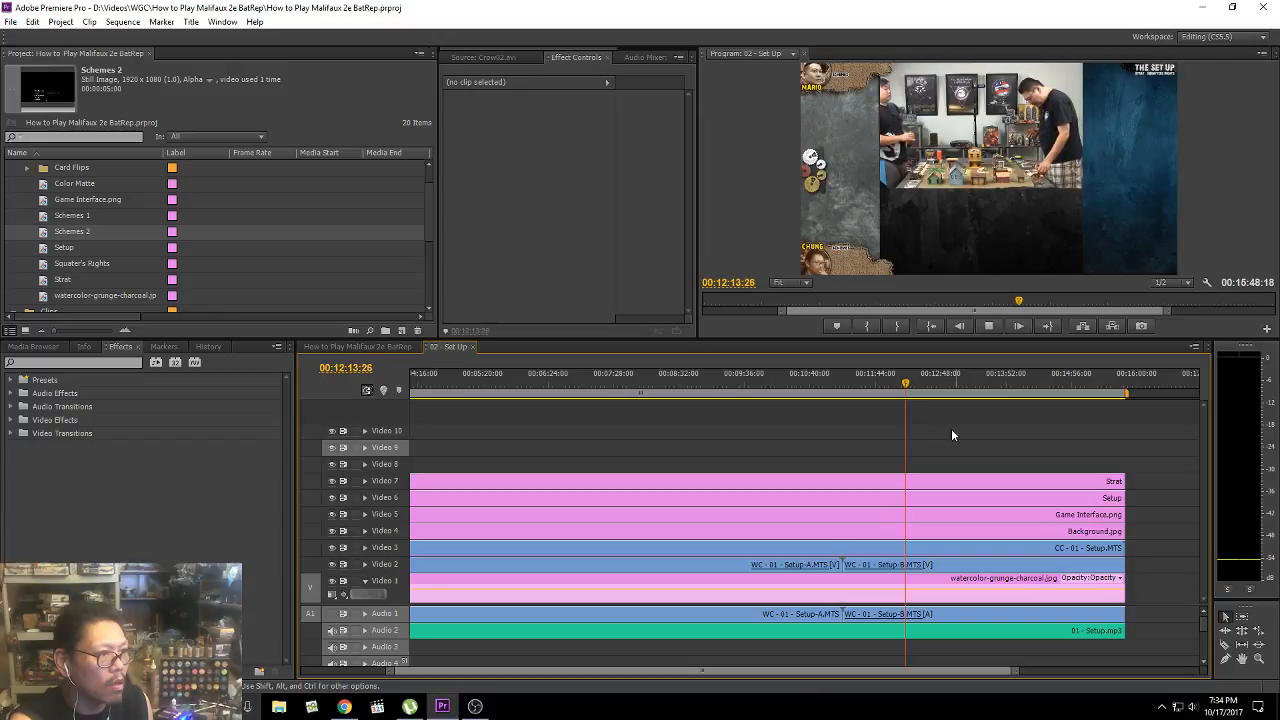
left_click(921, 384)
left_click_drag(921, 385, 947, 394)
key("space")
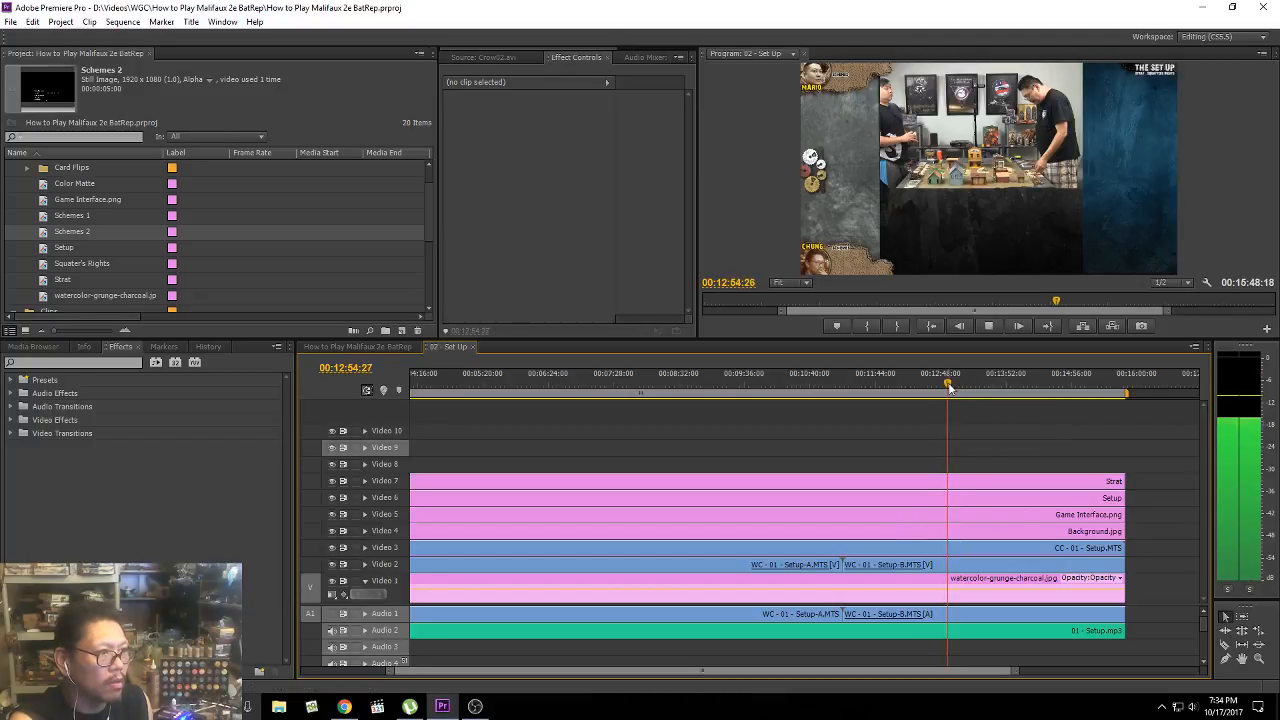
left_click_drag(950, 388, 988, 398)
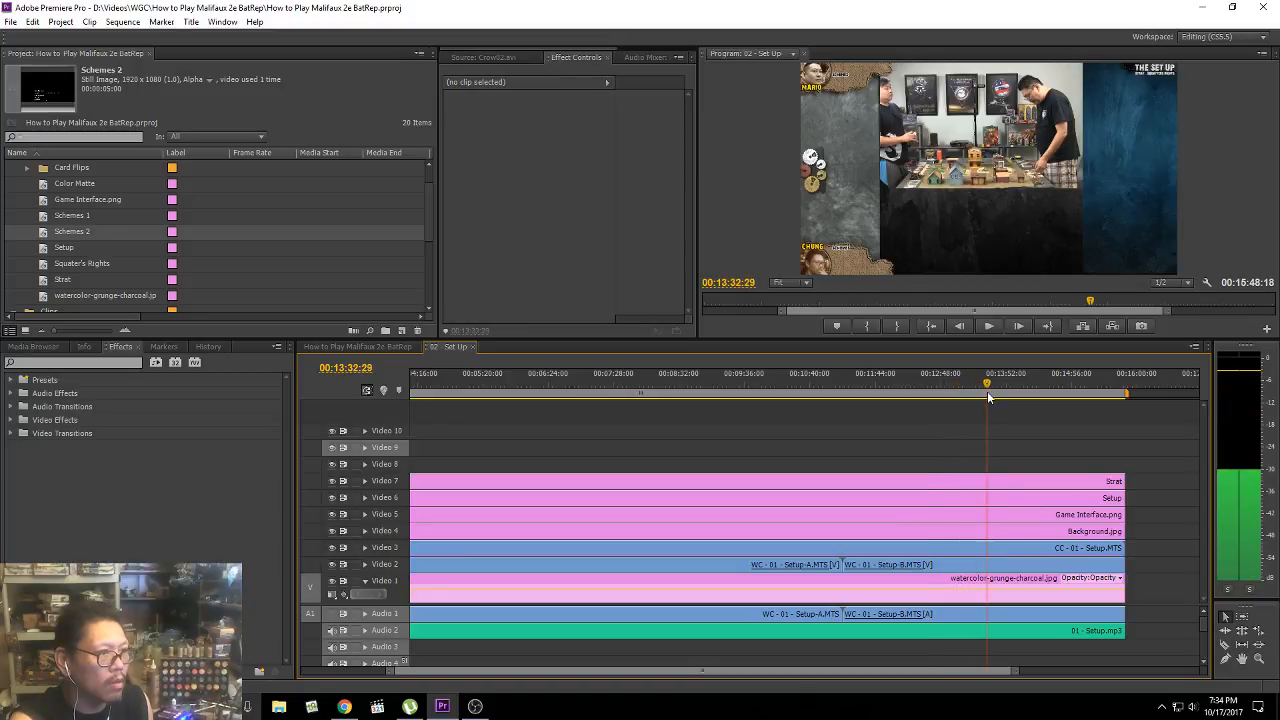
key("space")
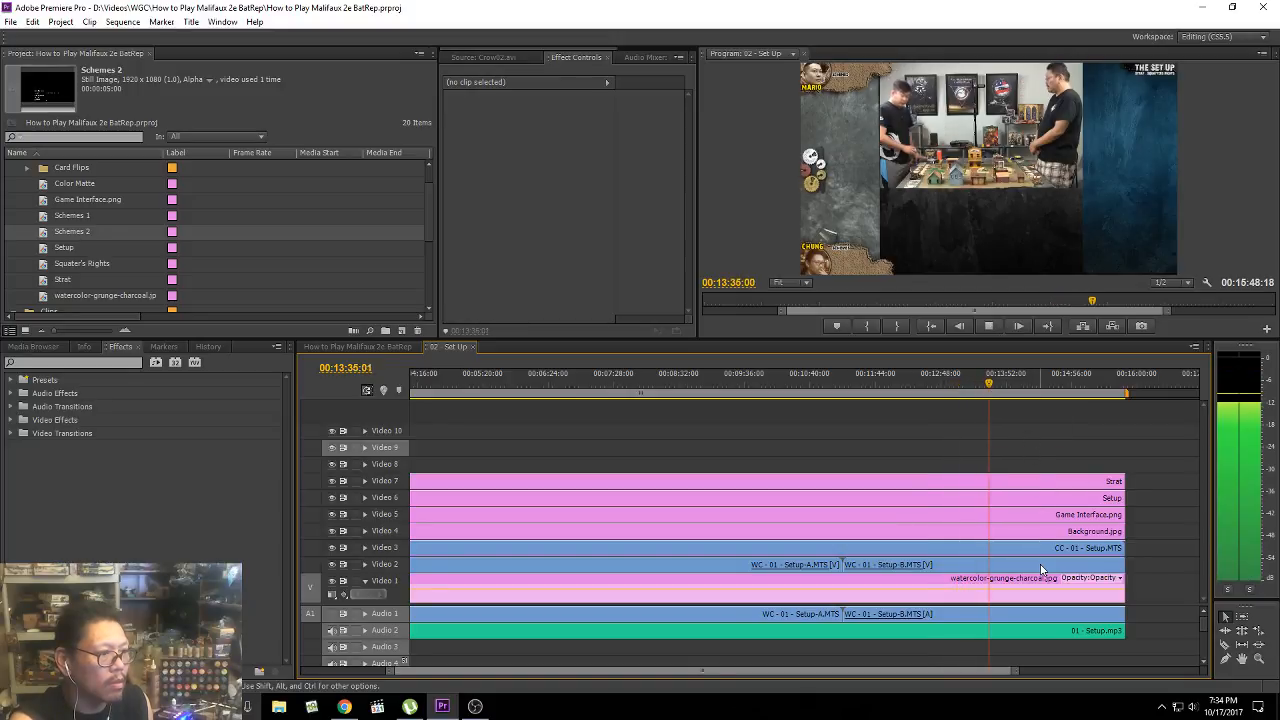
Step: Replay the Setup-B footage between about 00:13:00 and 00:13:36 and park the playhead at 00:13:11:15
key("space")
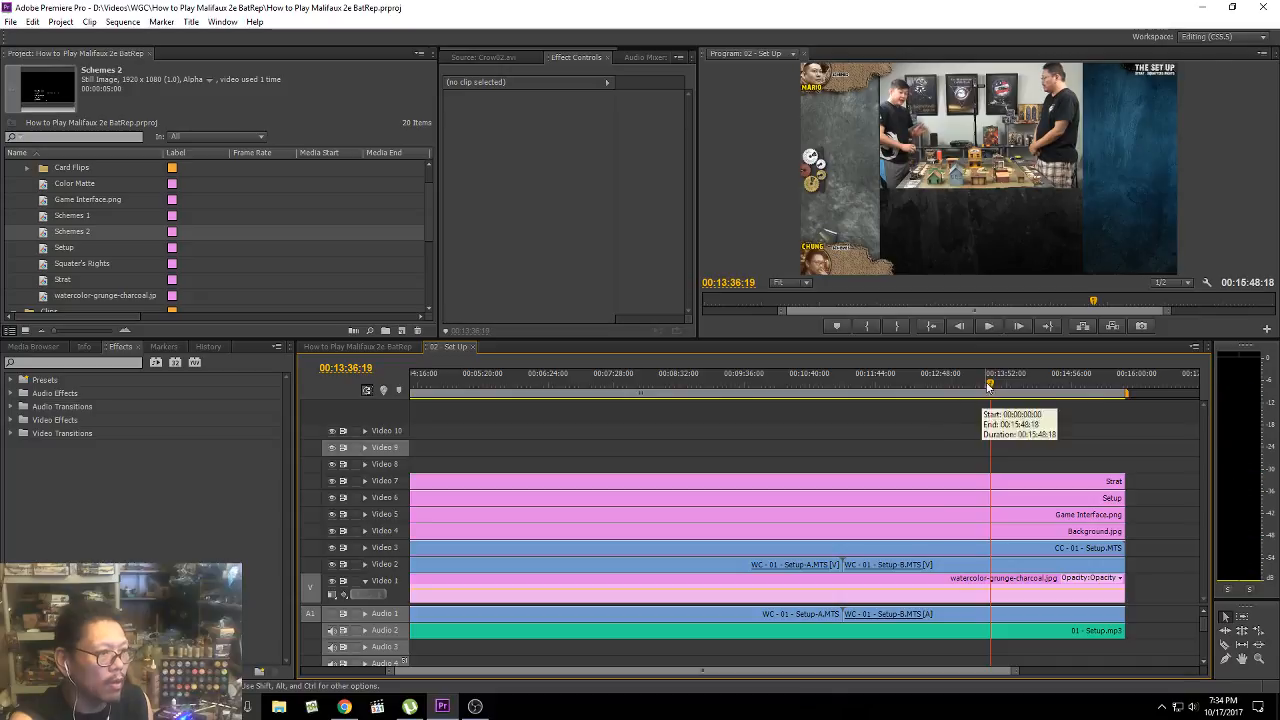
left_click_drag(986, 392, 976, 400)
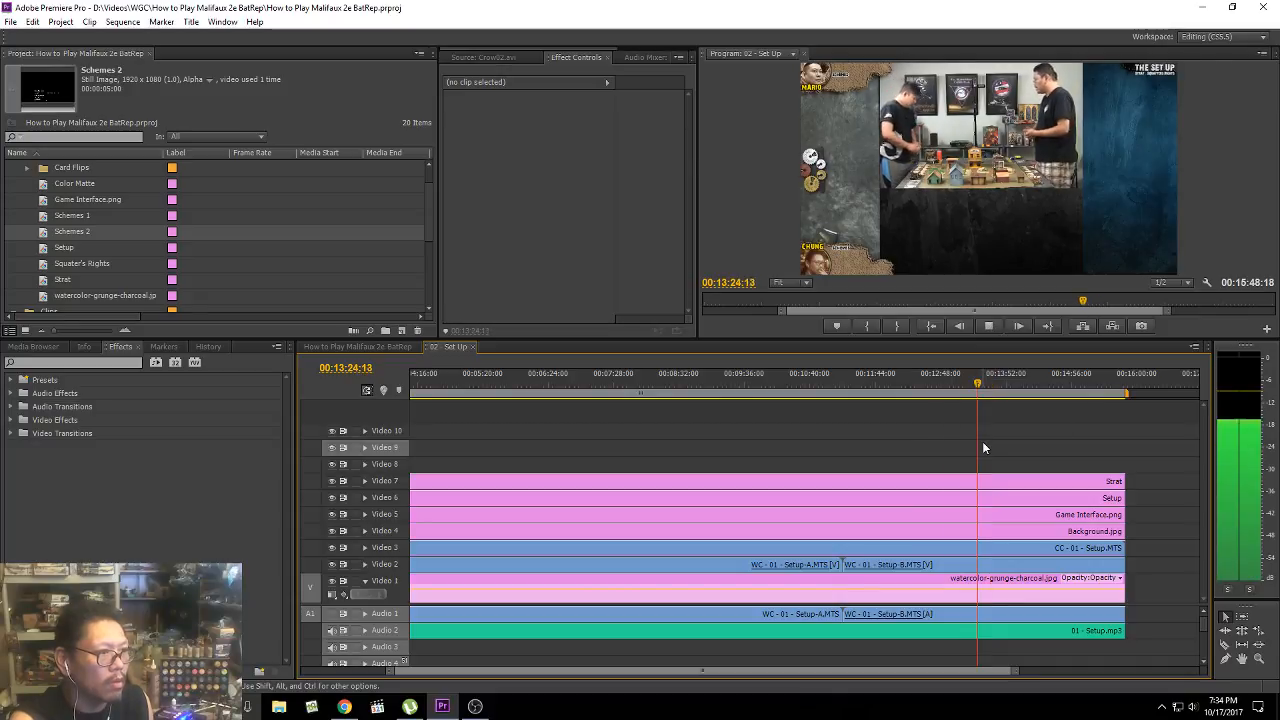
key("space")
left_click(954, 382)
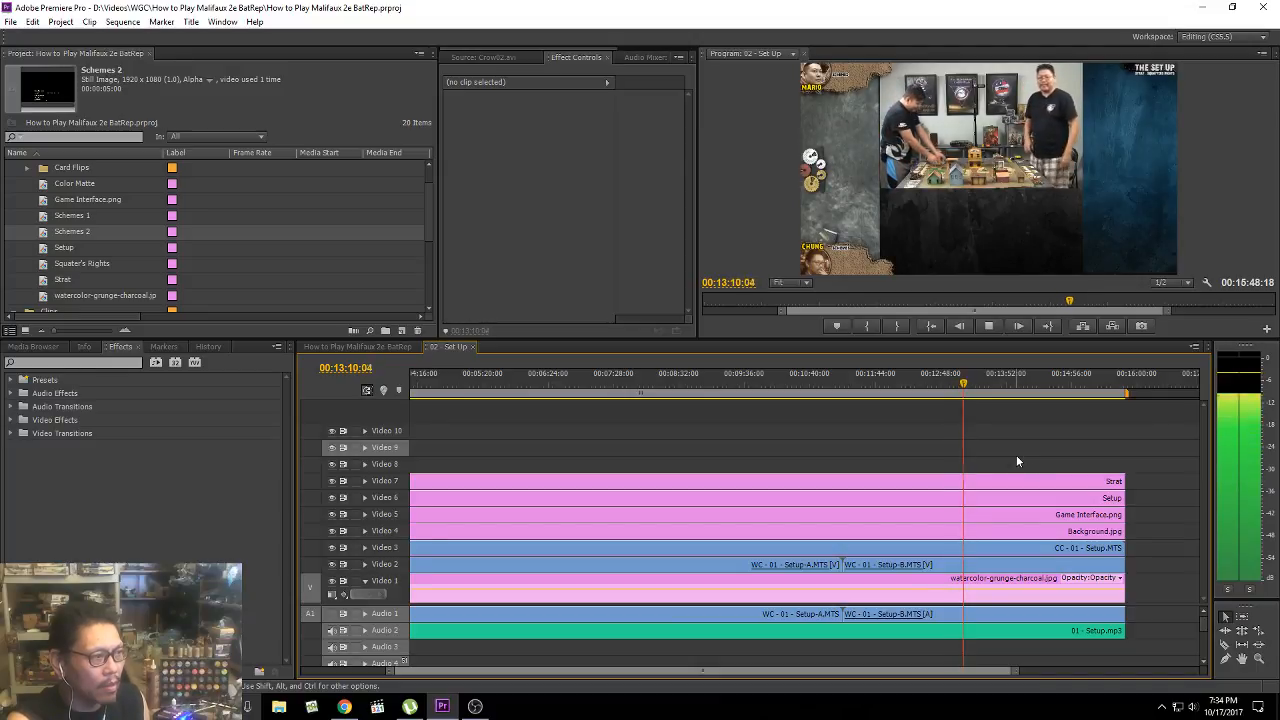
key("space")
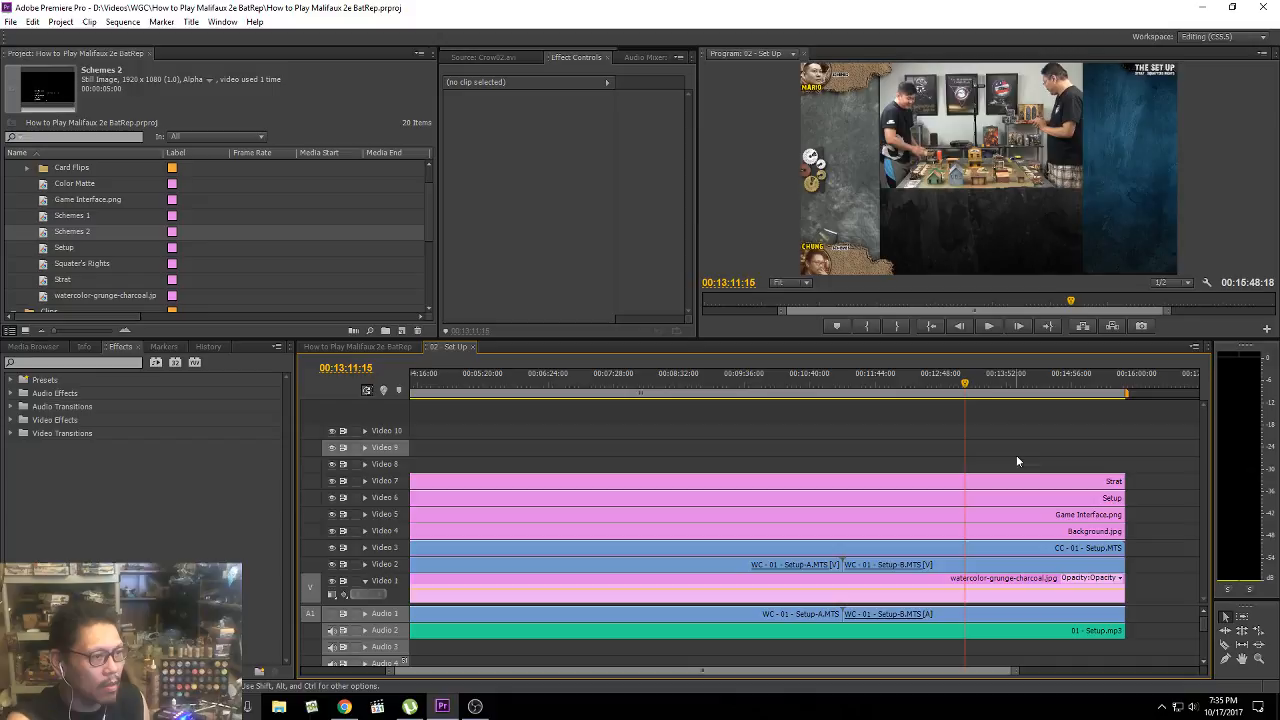
right_click(966, 387)
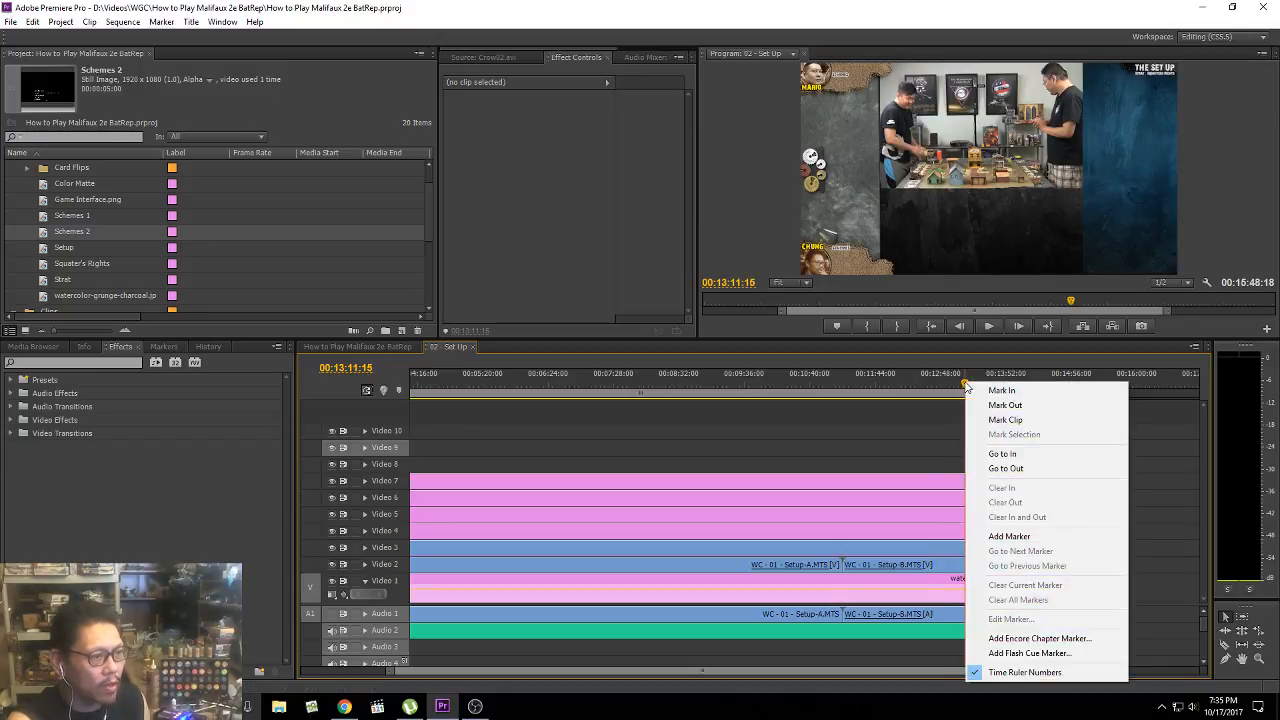
left_click(1020, 420)
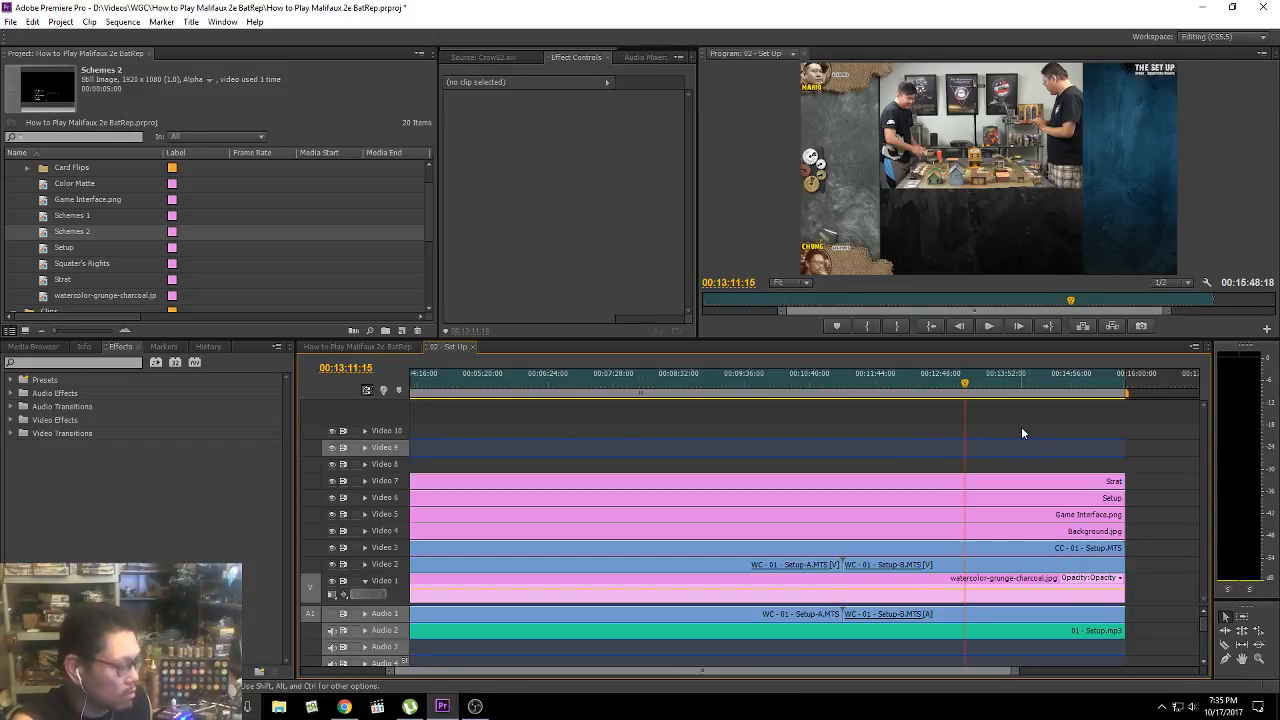
key("ctrl+z")
Step: Add a sequence marker at 00:13:11:15 and name it Crew Run Down
right_click(967, 386)
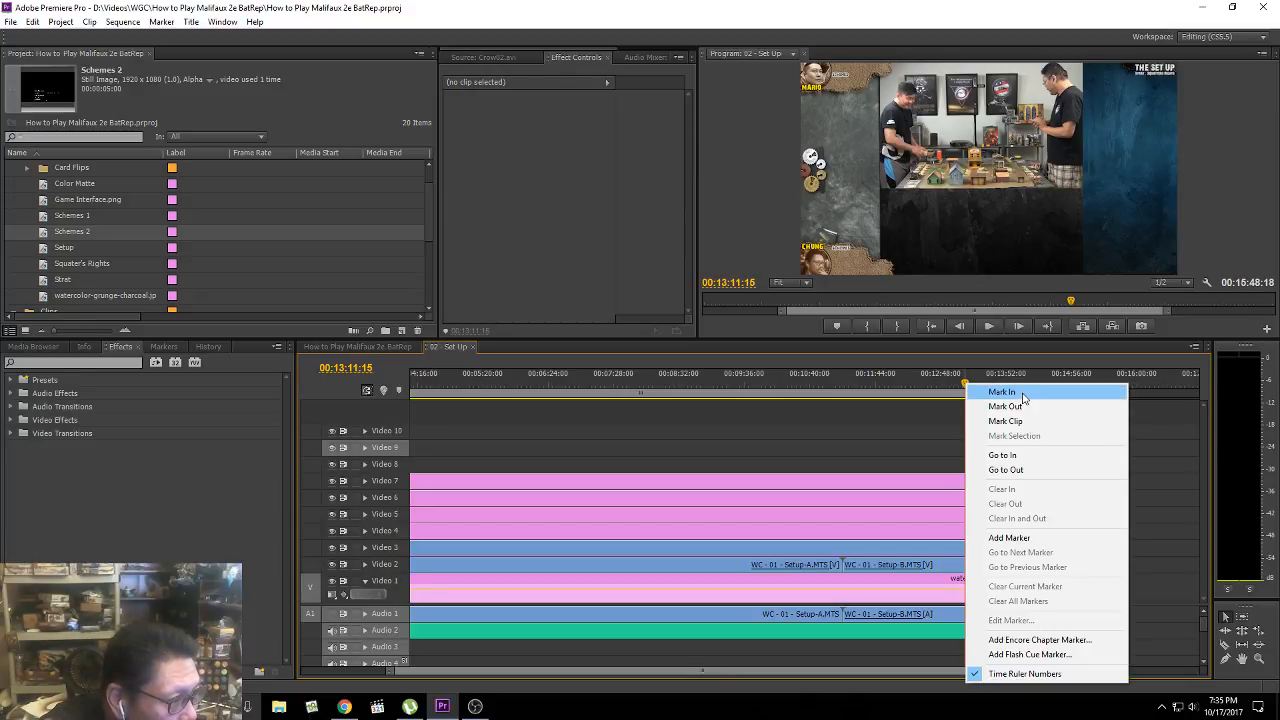
left_click(1020, 537)
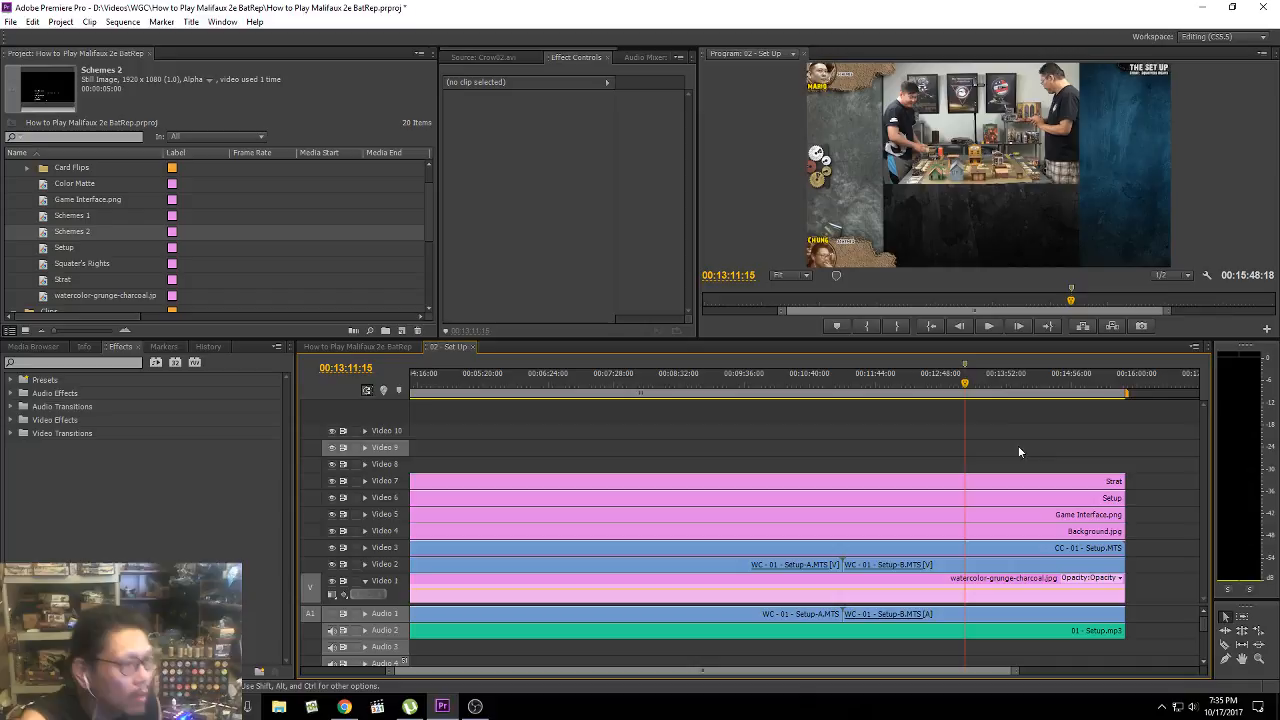
double_click(965, 363)
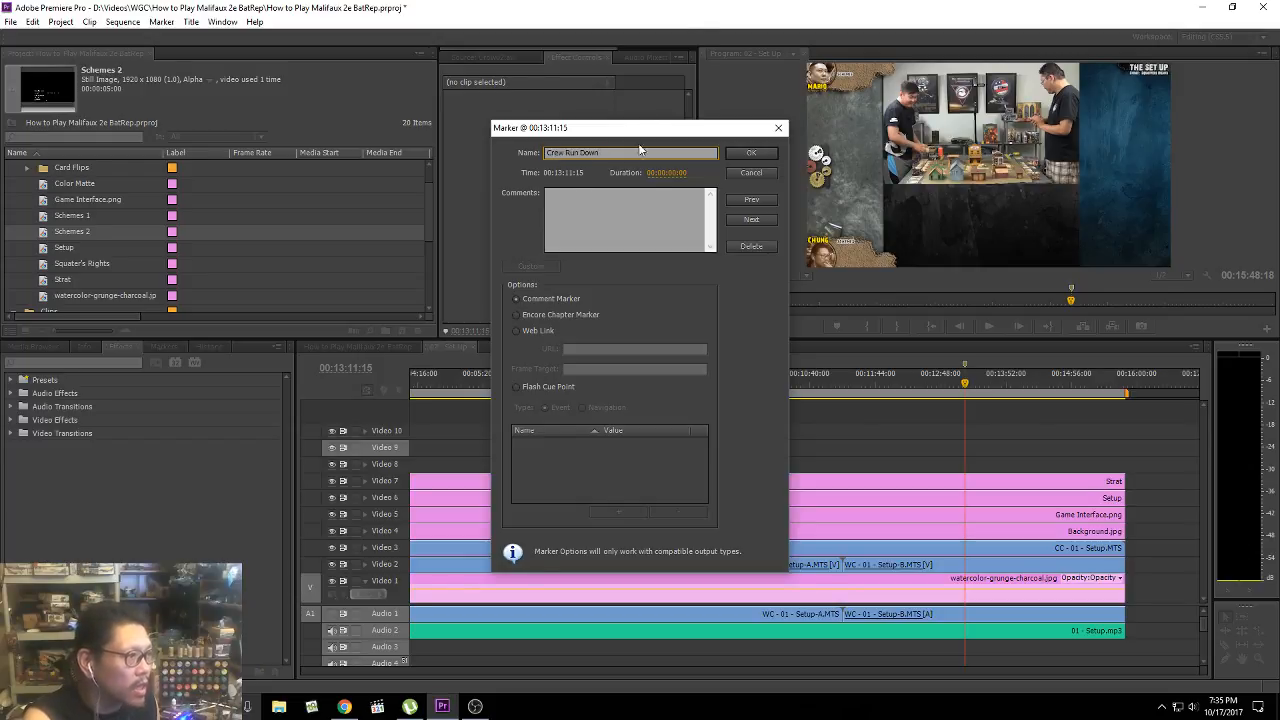
left_click(768, 154)
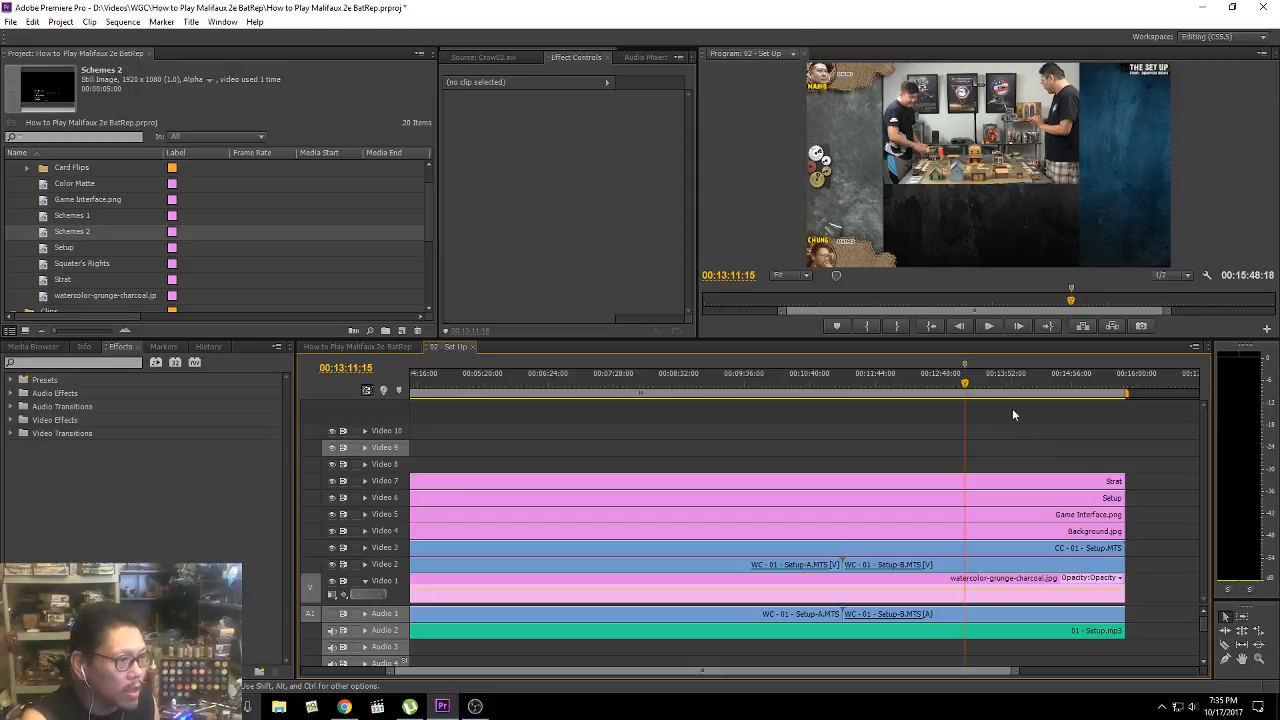
Step: Play the footage around the Crew Run Down marker, between about 00:13:00 and 00:13:31, several times to examine the start of the run-down
key("space")
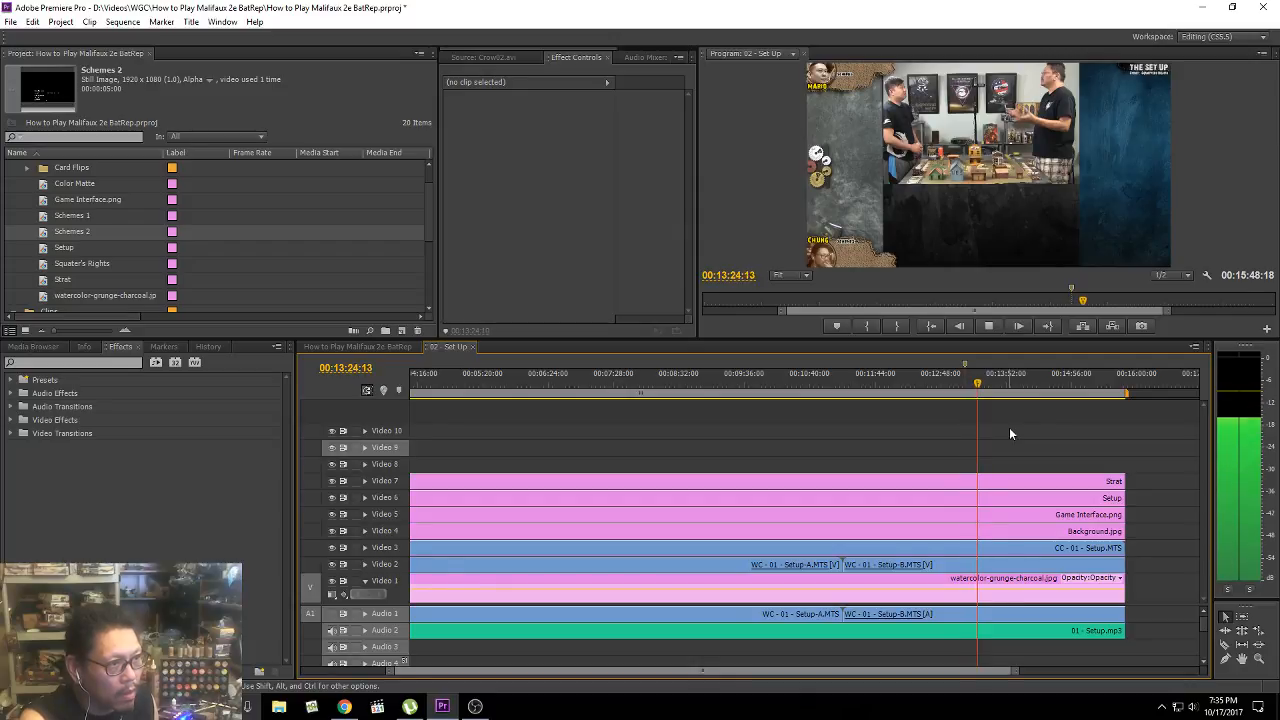
key("space")
key("space")
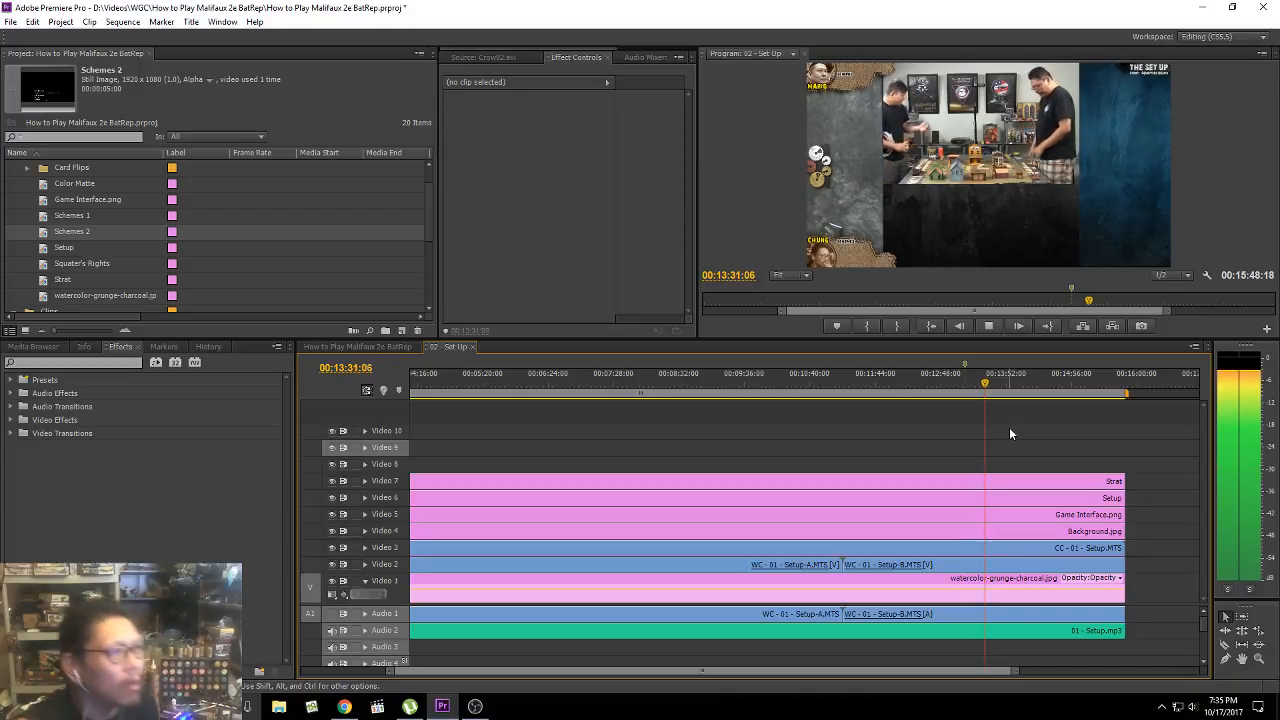
key("space")
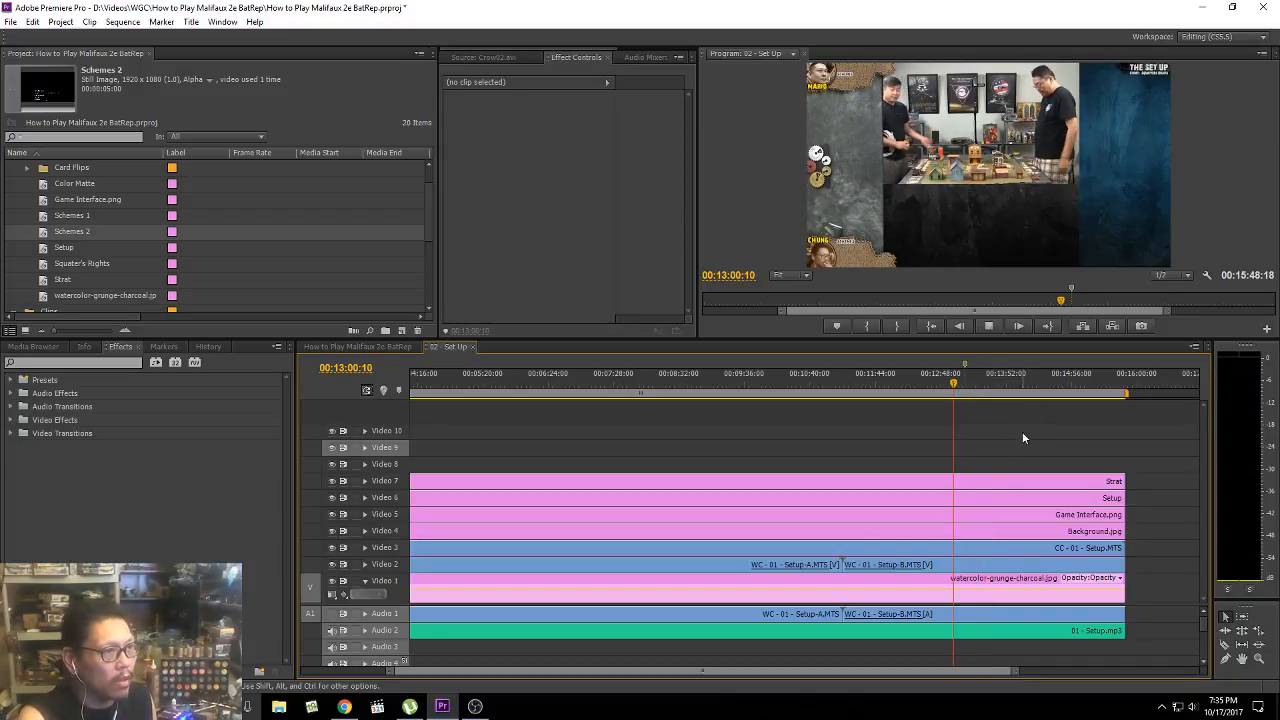
key("space")
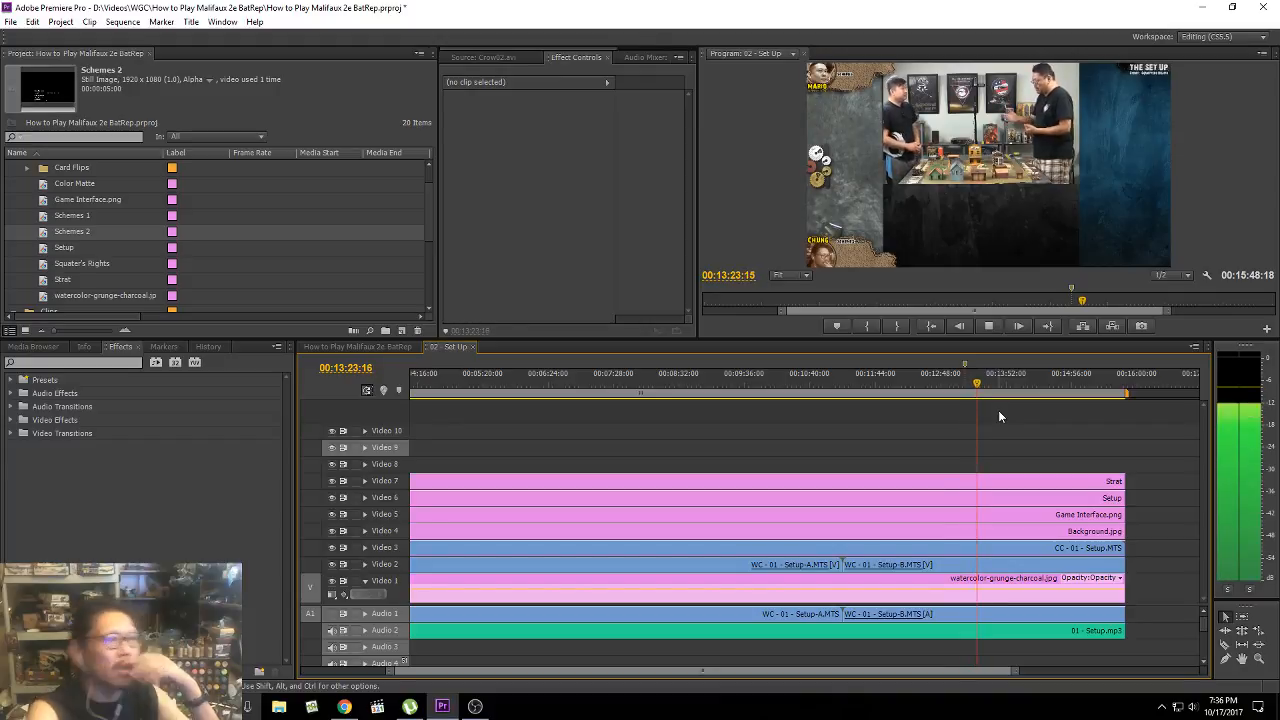
left_click(955, 381)
key("space")
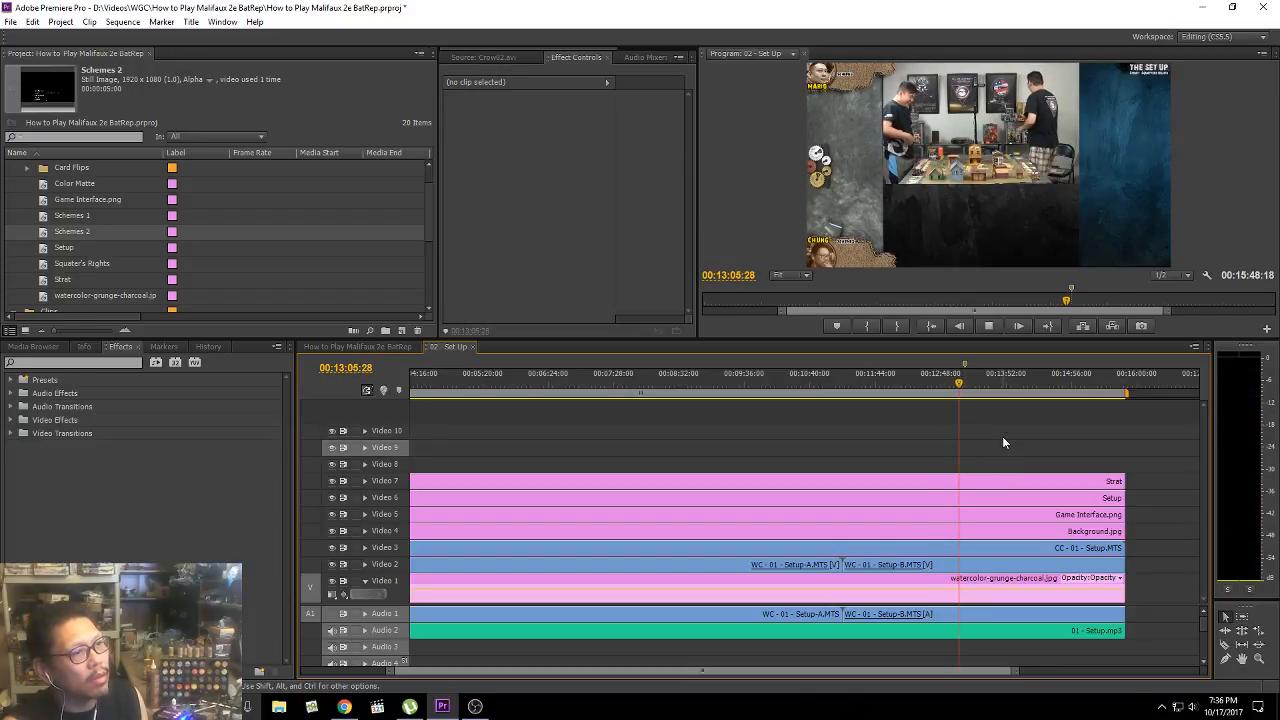
key("space")
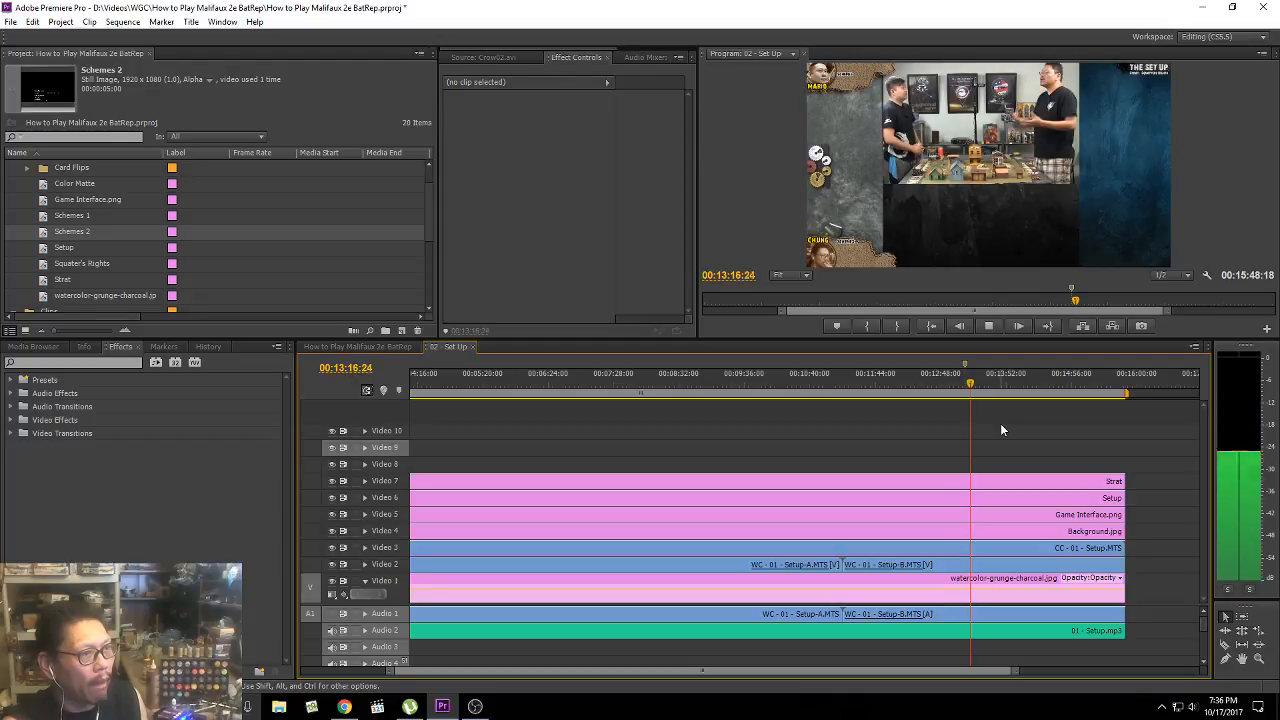
key("space")
key("space")
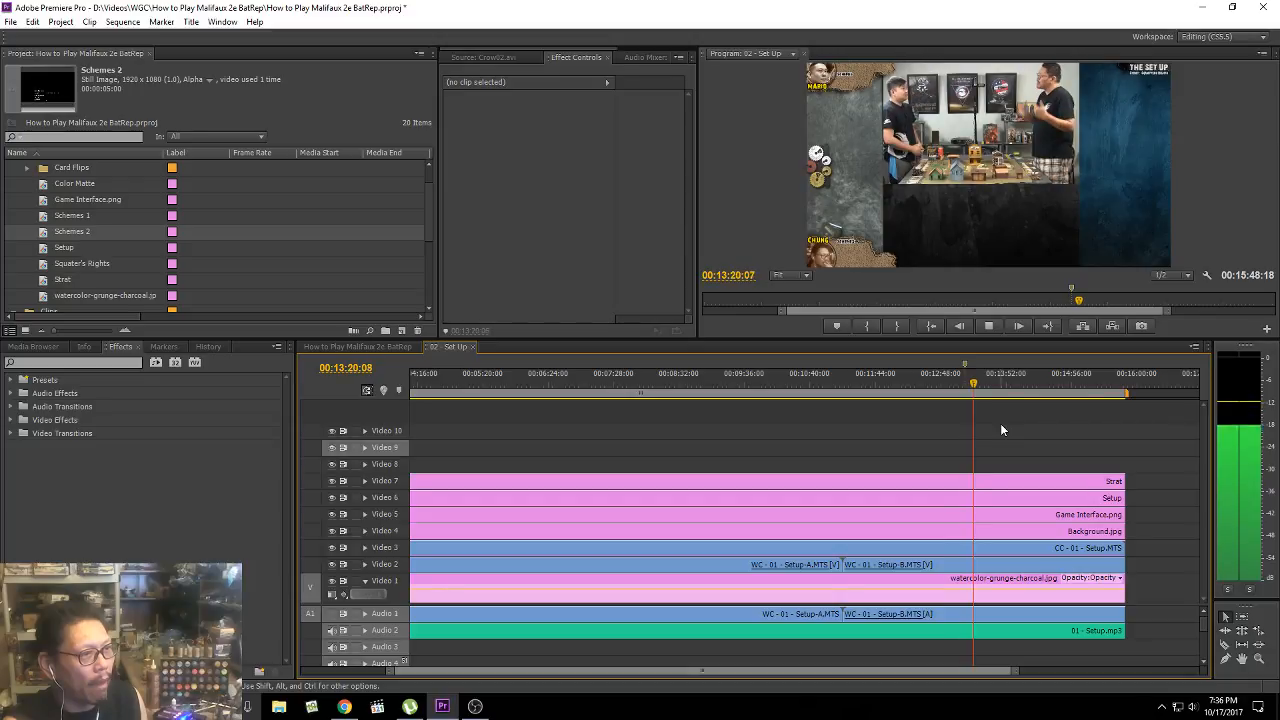
key("space")
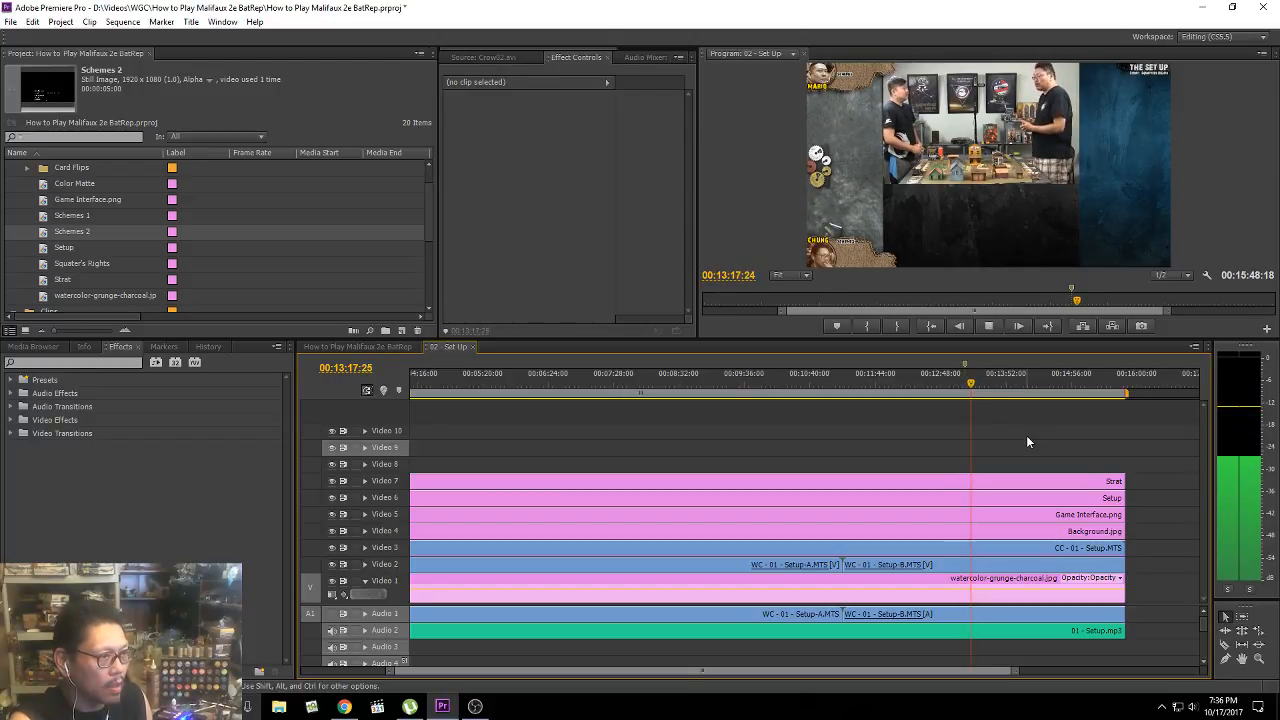
key("space")
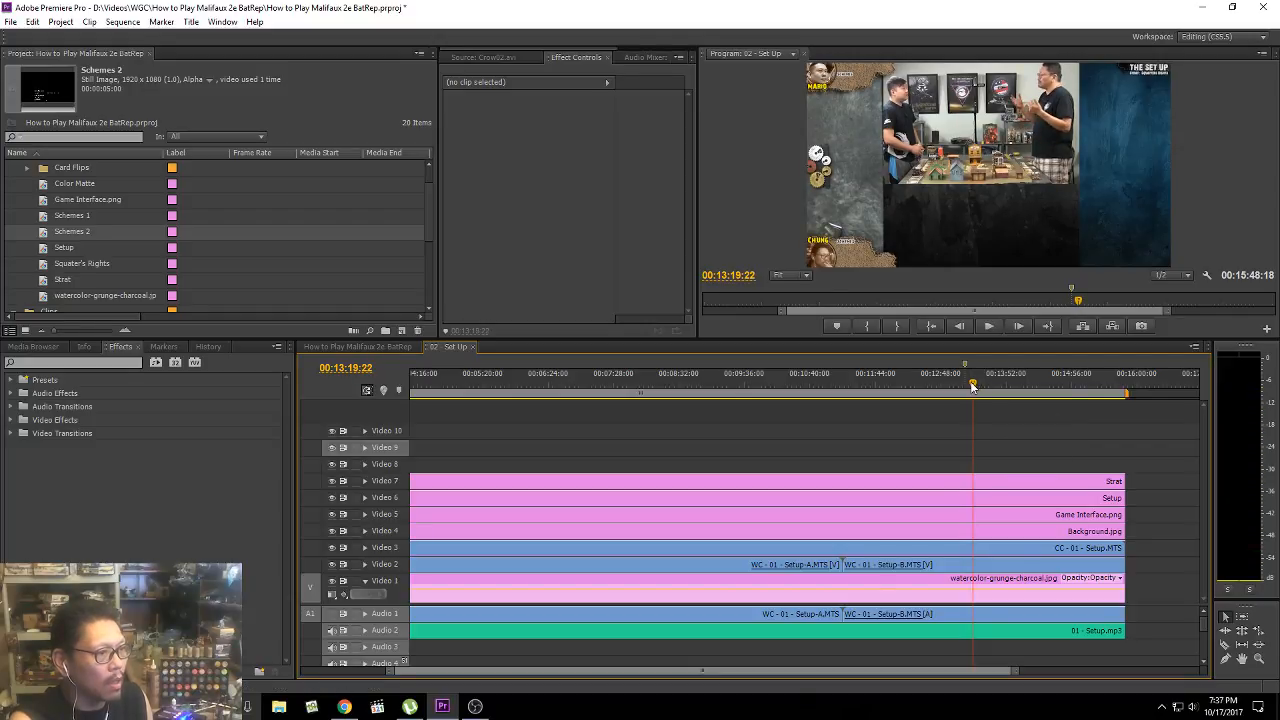
Step: Go back to just after the Crew Run Down marker, play in short bursts and stop at 00:13:18:16
left_click_drag(972, 385, 966, 385)
key("space")
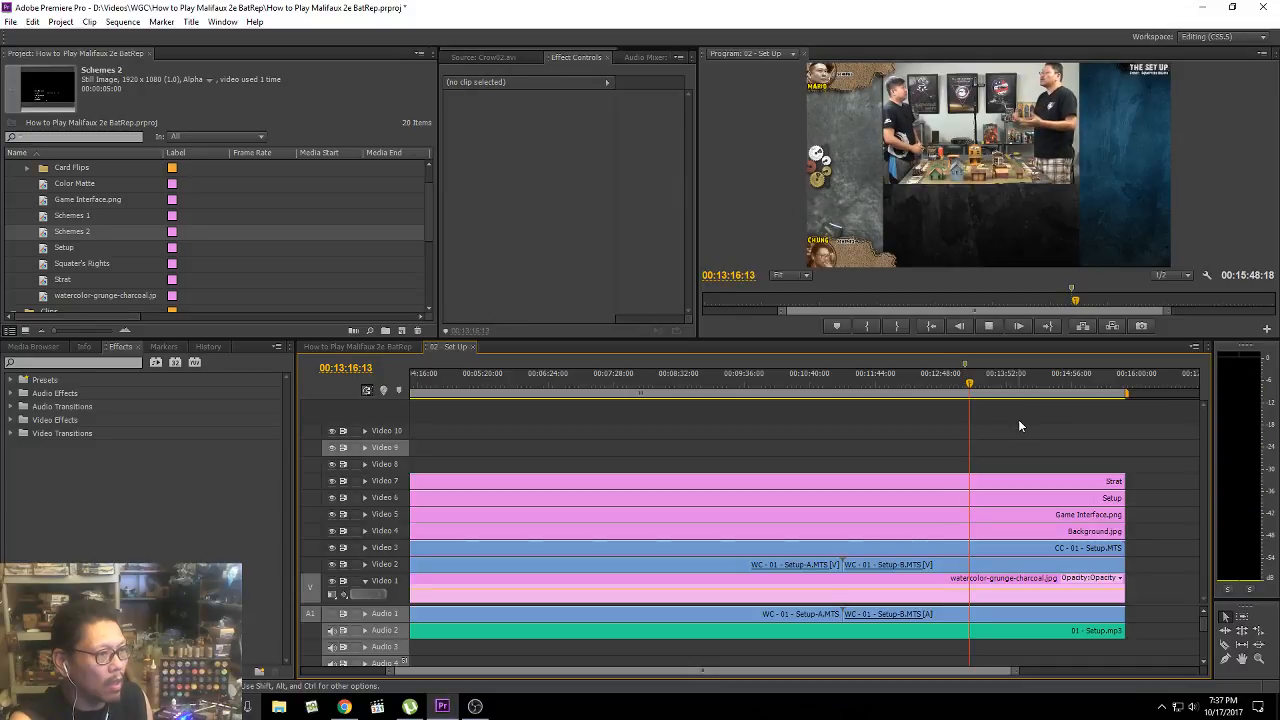
key("space")
key("space")
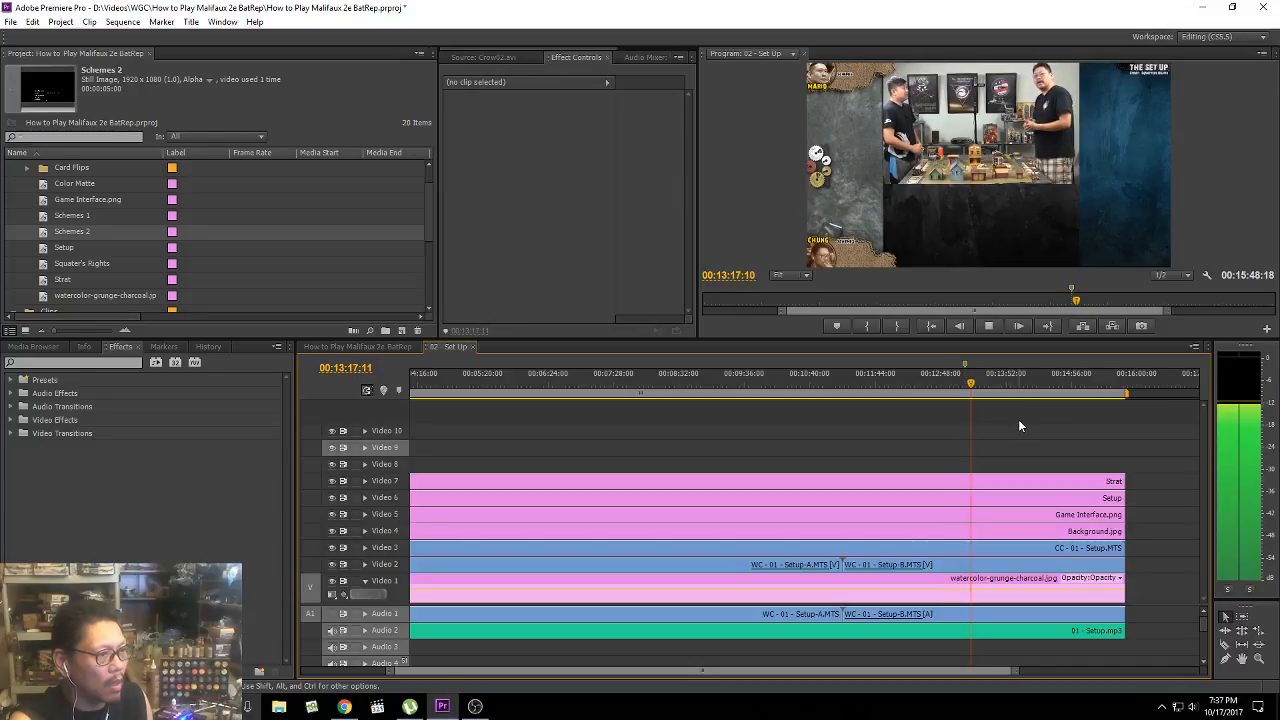
key("space")
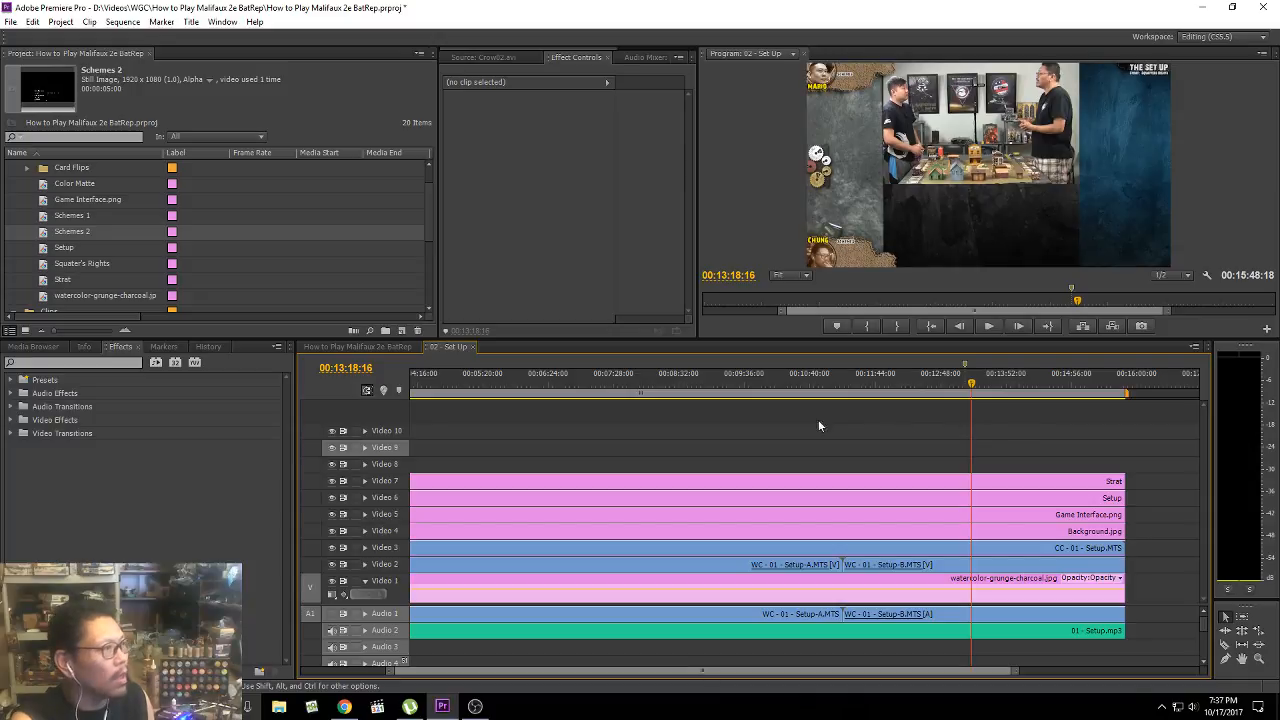
Step: Look through the stills and titles in the Assets bin, previewing items such as Background.jpg, Color Matte, Schemes 1, Setup and watercolor-grunge-charcoal.jpg
left_click(20, 238)
scroll(20, 236, "up", 1)
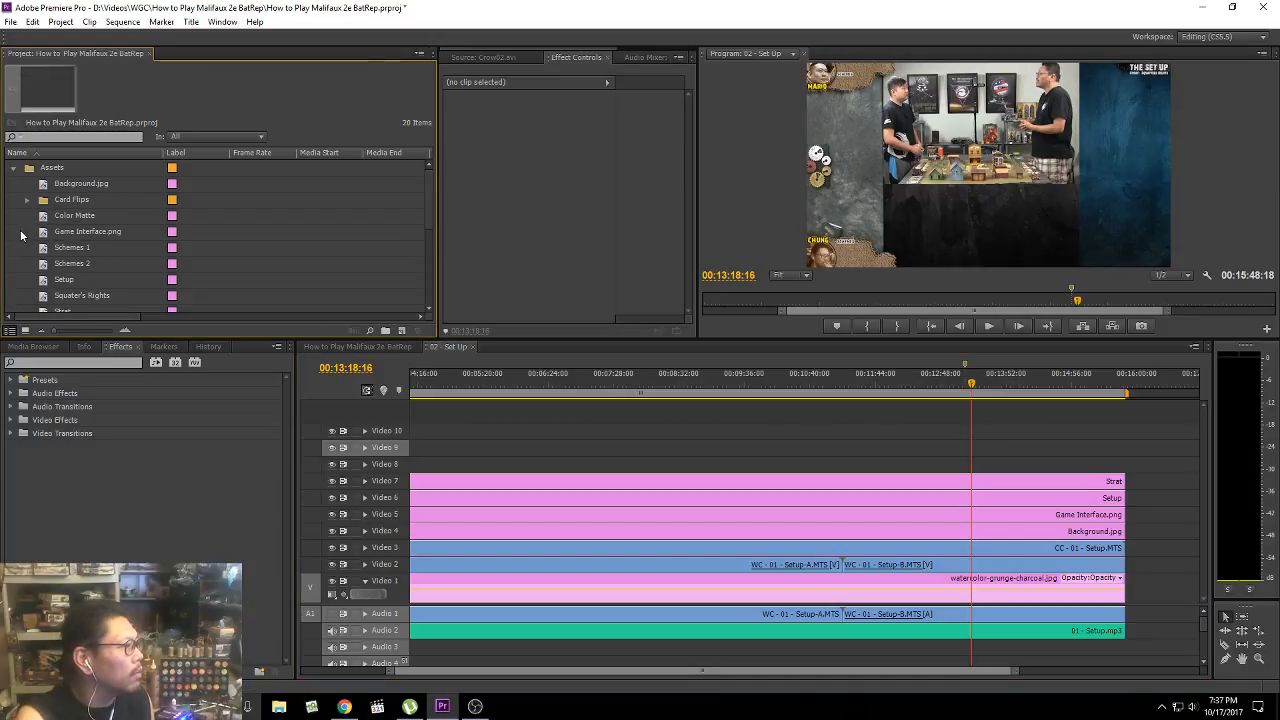
left_click(46, 185)
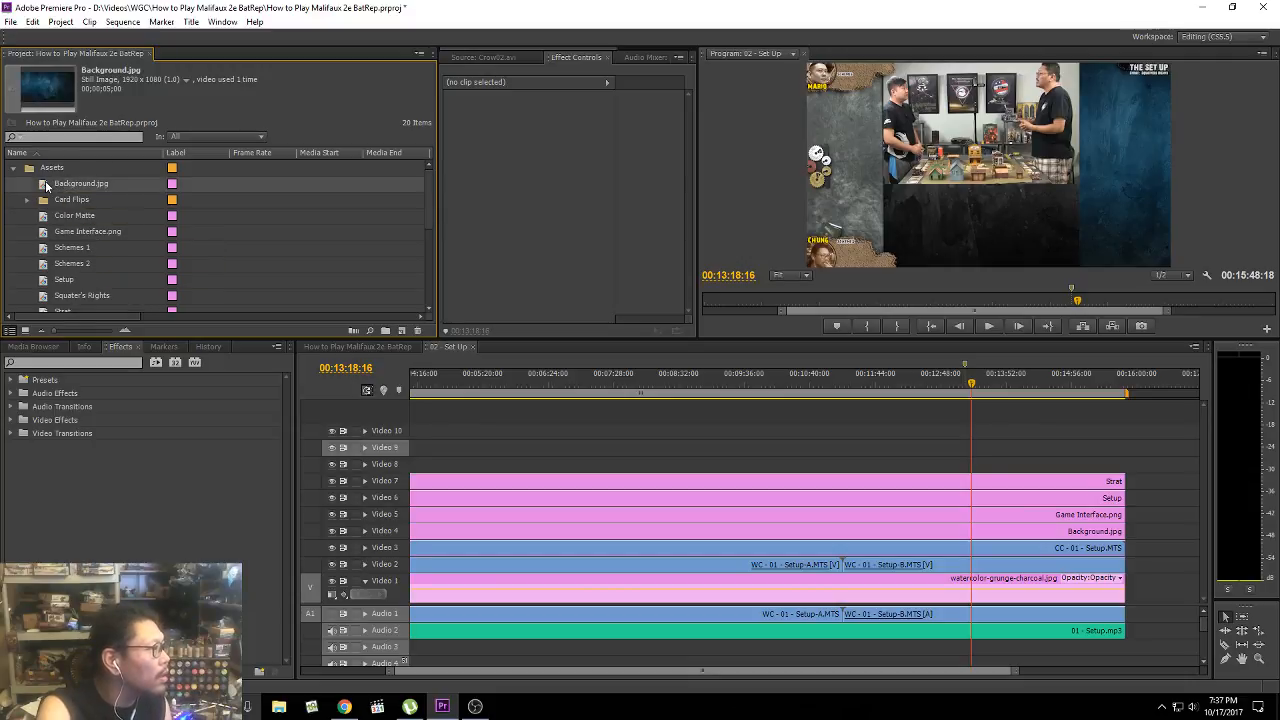
left_click(80, 232)
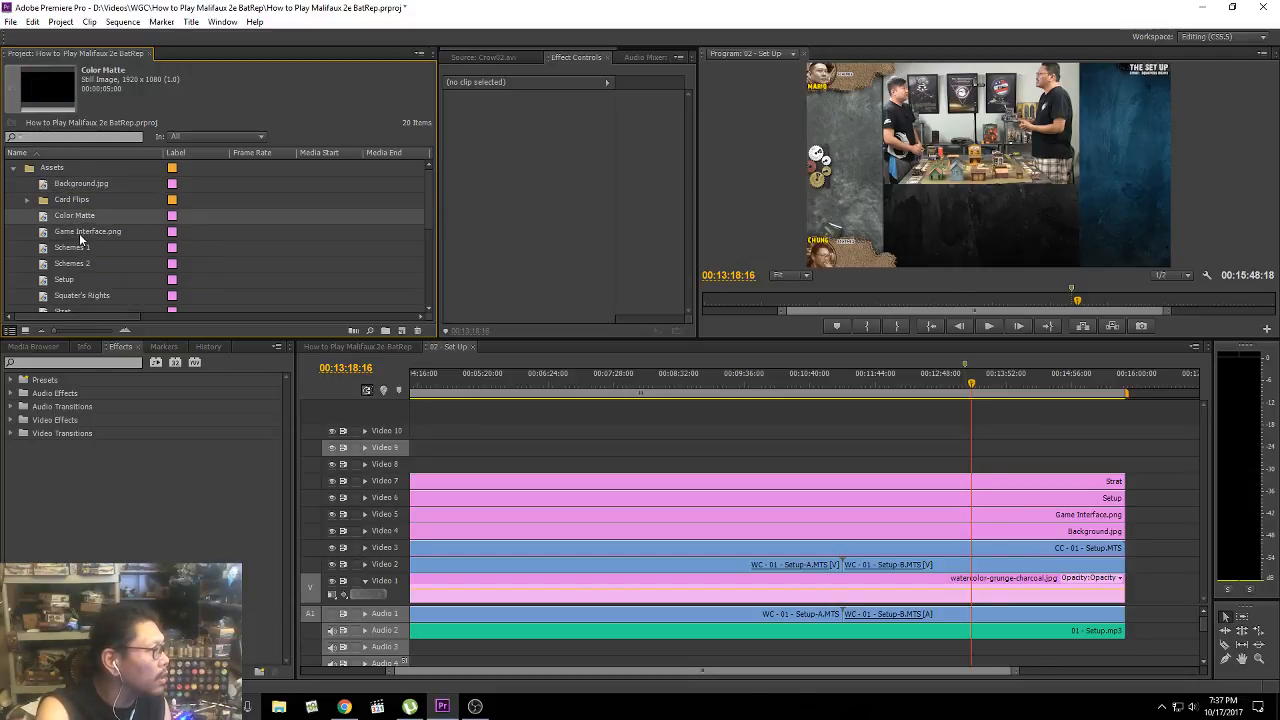
left_click(76, 250)
left_click(78, 264)
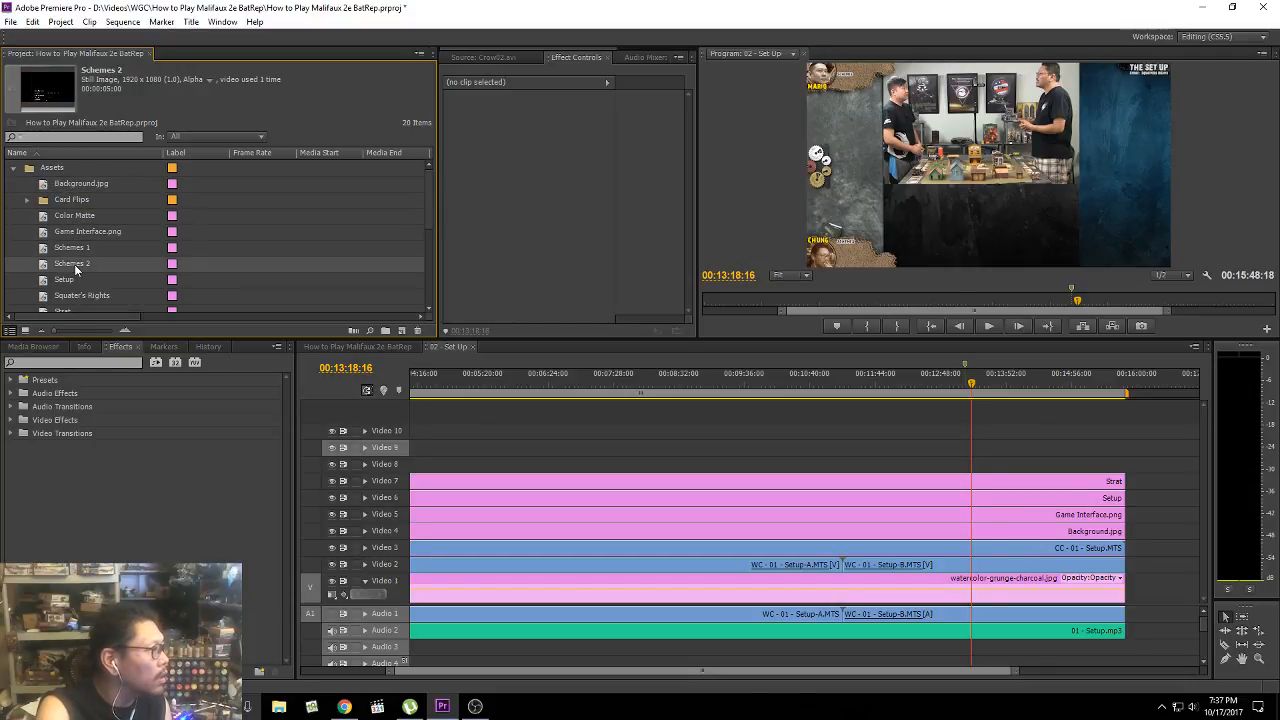
scroll(78, 264, "down", 1)
left_click(72, 264)
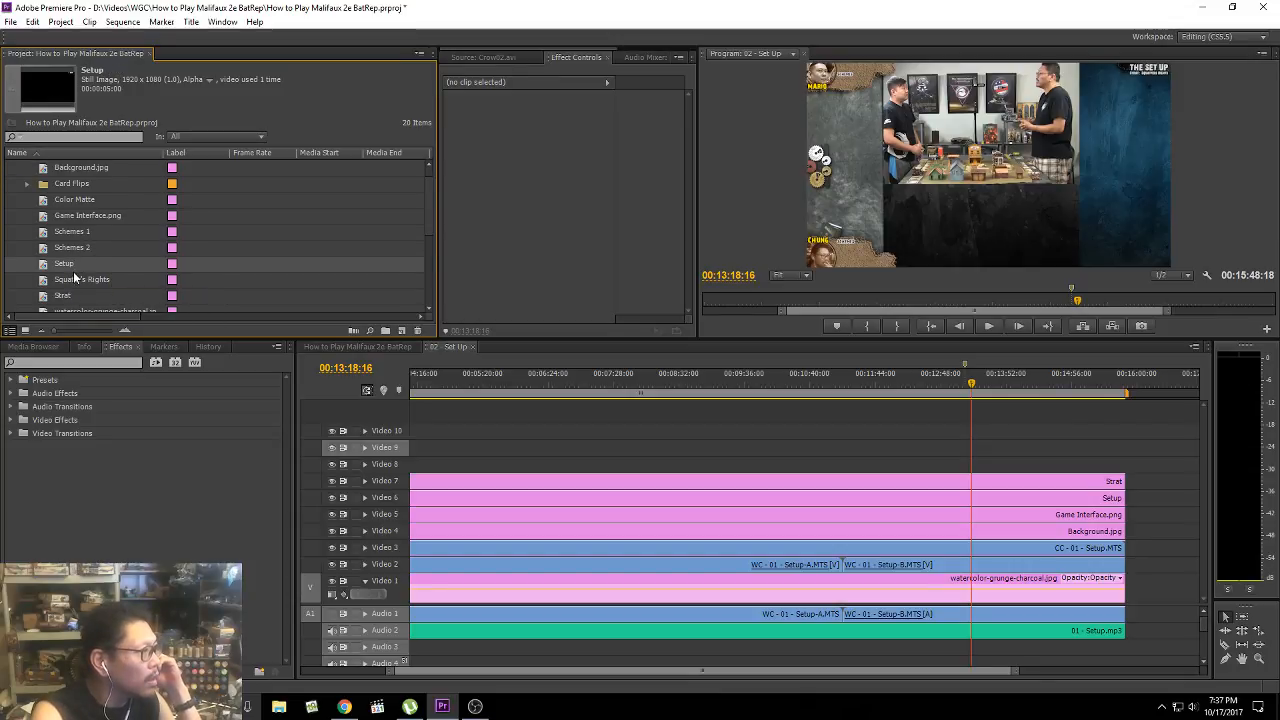
left_click(75, 280)
left_click(73, 297)
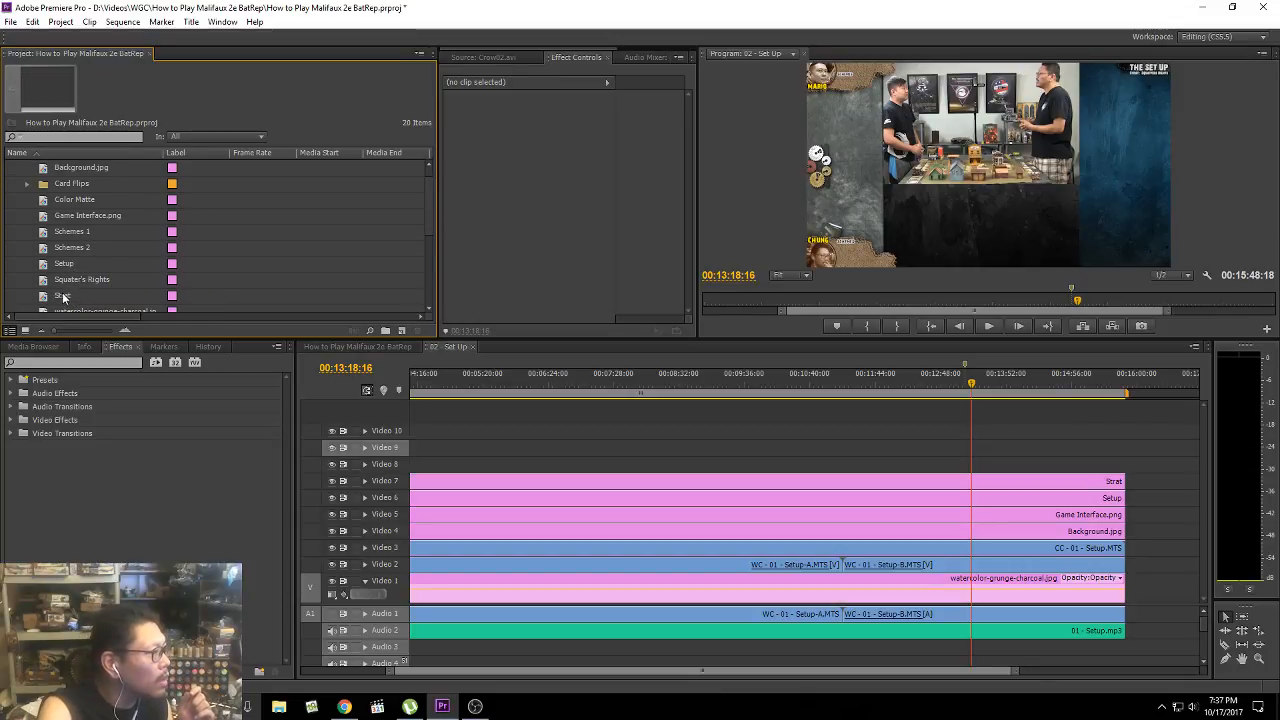
scroll(86, 280, "down", 2)
left_click(100, 282)
scroll(168, 243, "up", 3)
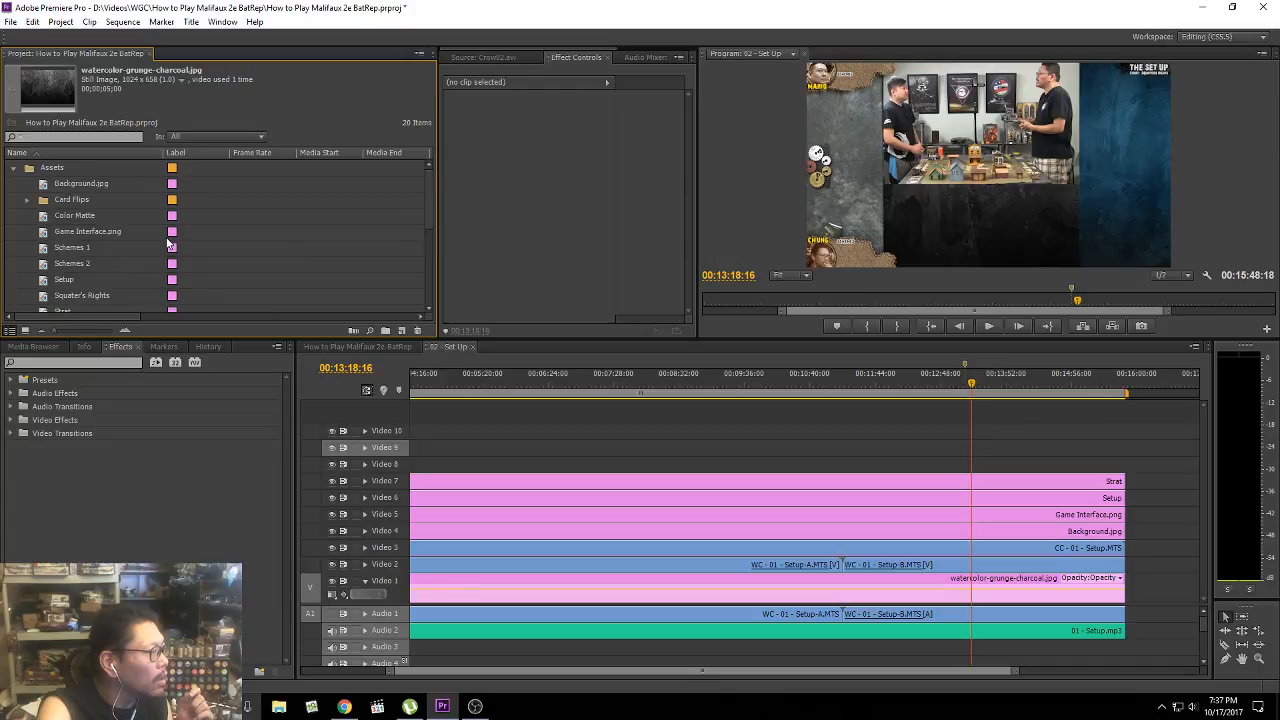
left_click(90, 232)
left_click(77, 224)
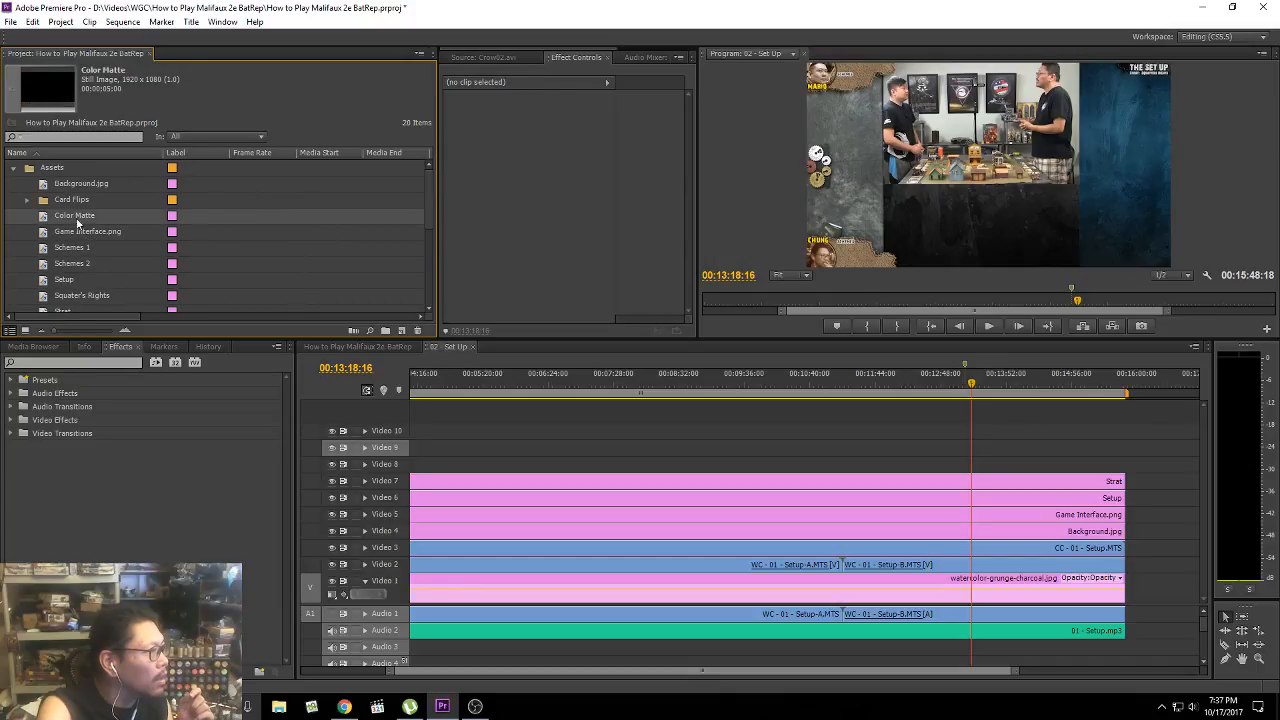
left_click(80, 265)
left_click(78, 236)
left_click(80, 250)
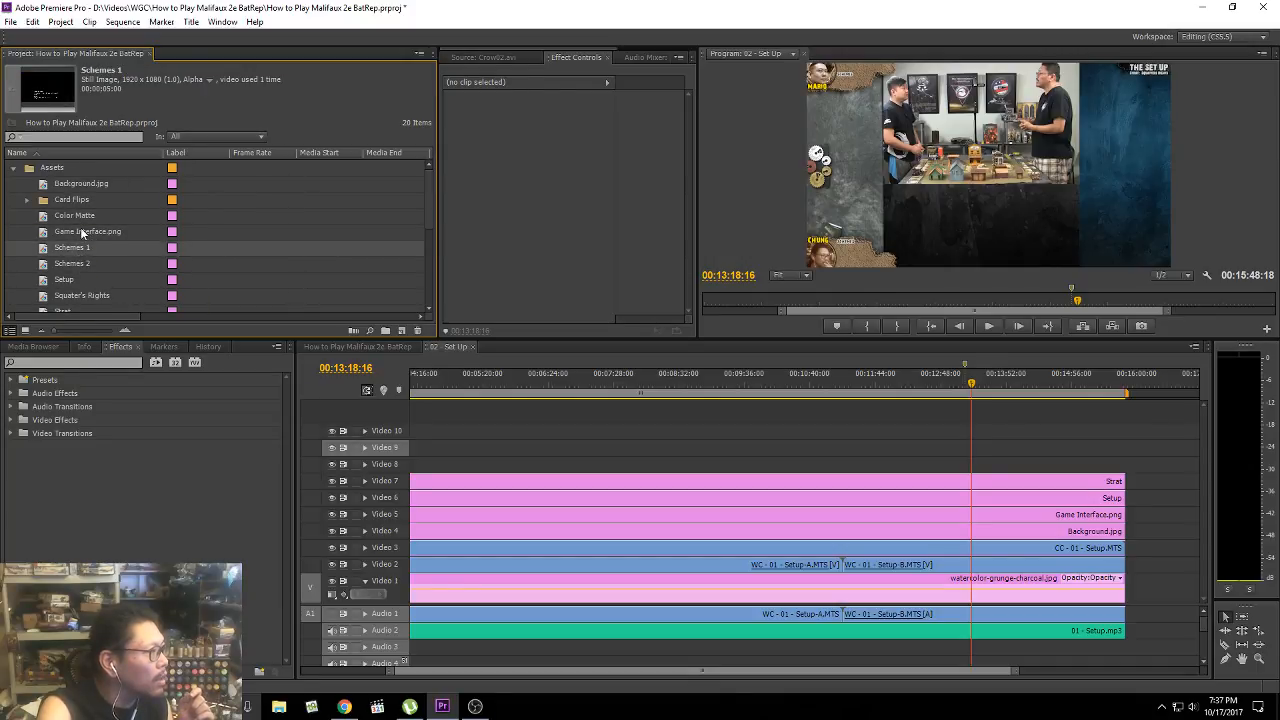
left_click(82, 233)
Step: Import Grunge_wallpaper_1_by_stn.jpg into the Assets bin from the _common media > Batreps > Malifaux > images folder
right_click(55, 172)
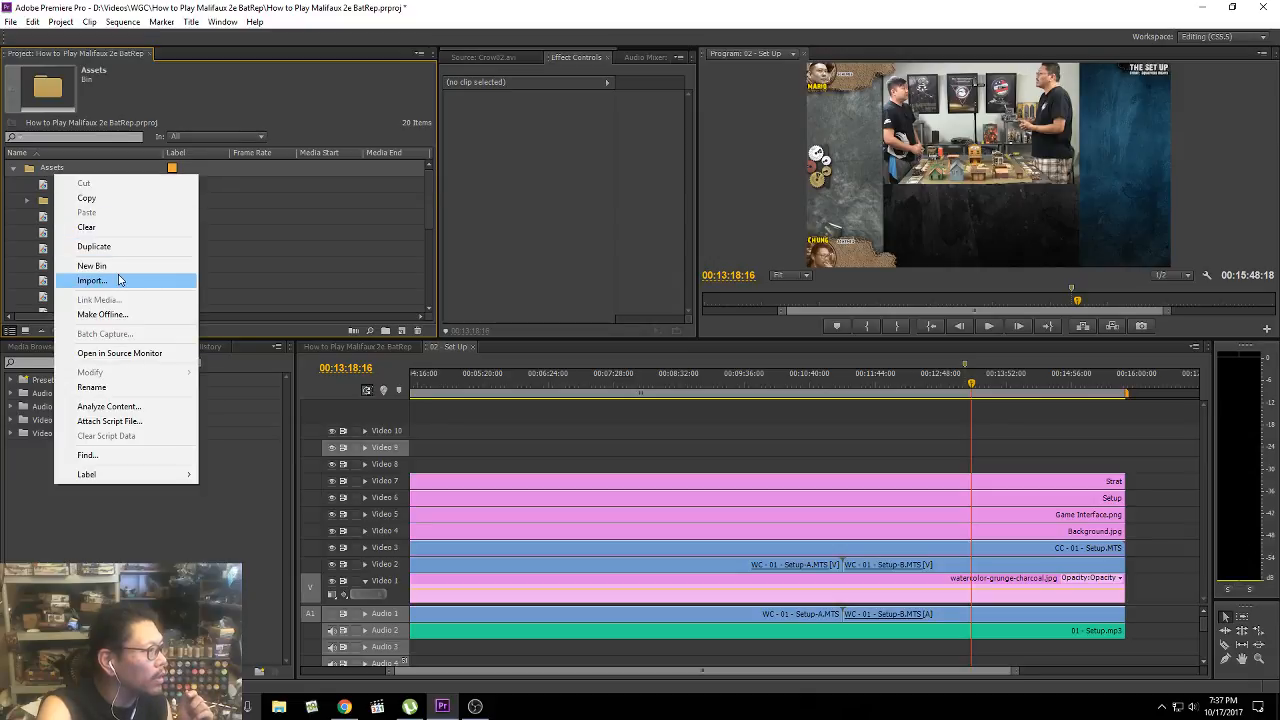
left_click(100, 280)
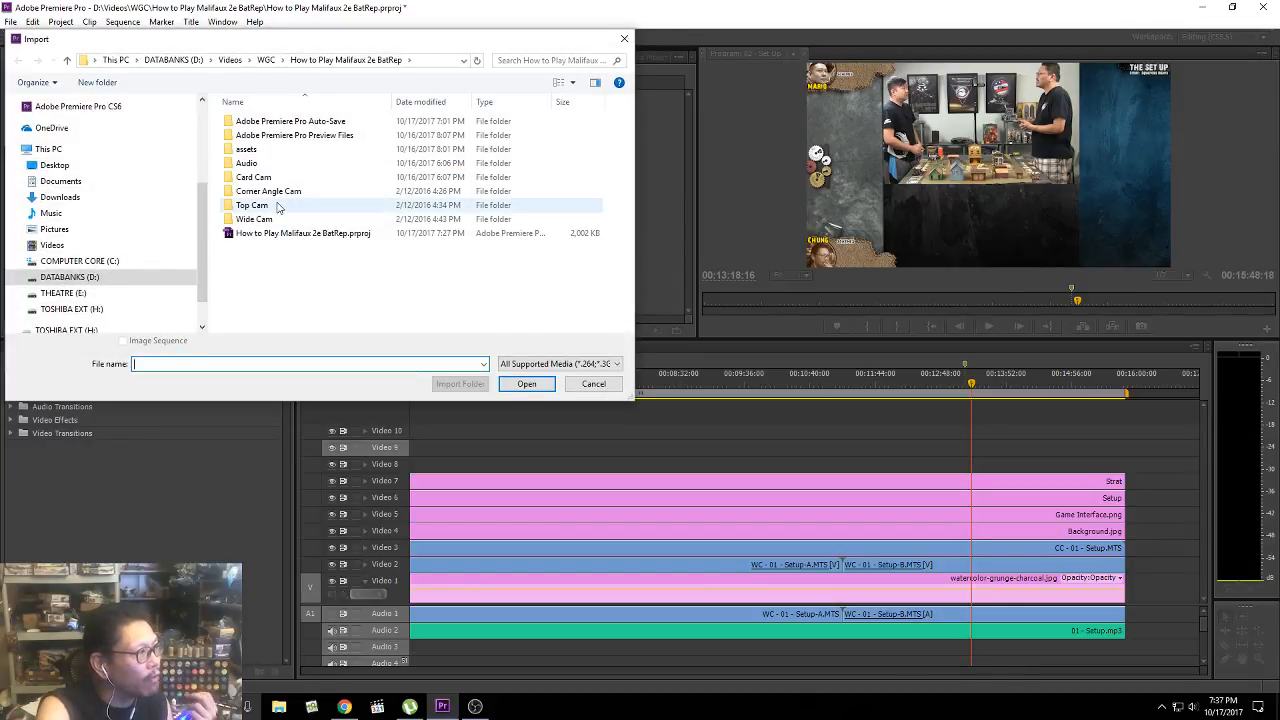
left_click(230, 60)
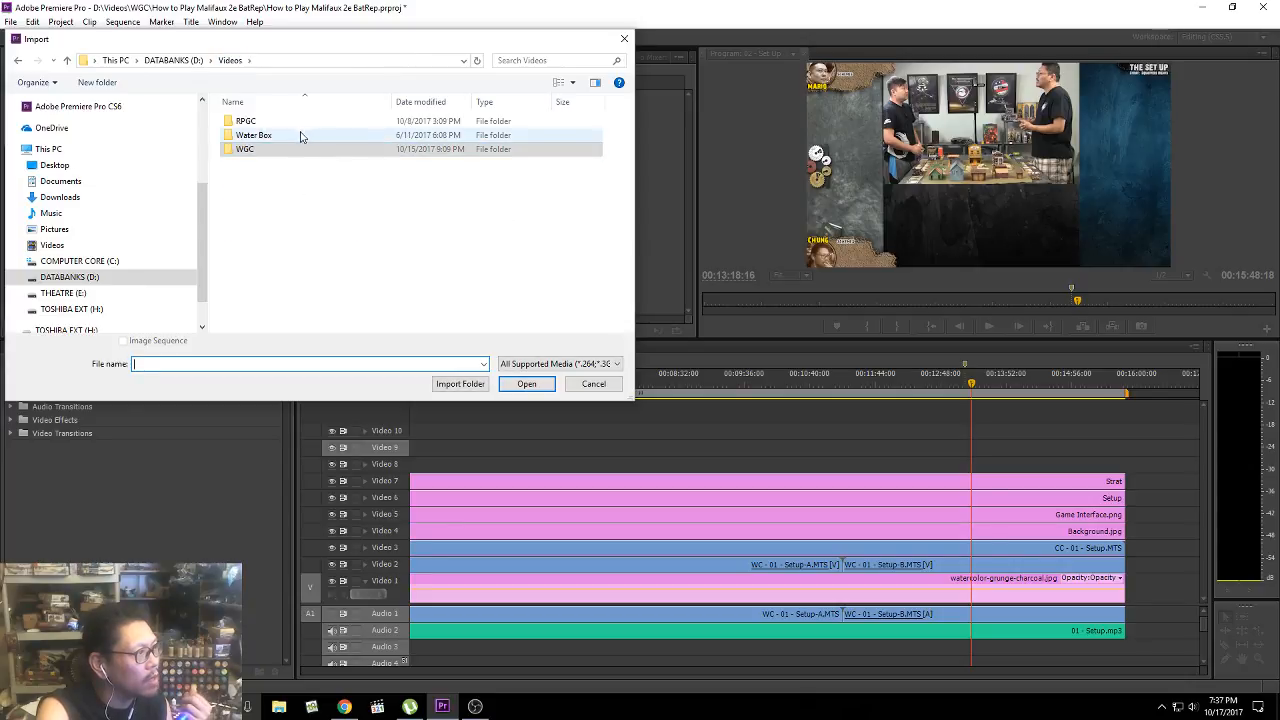
left_click(295, 150)
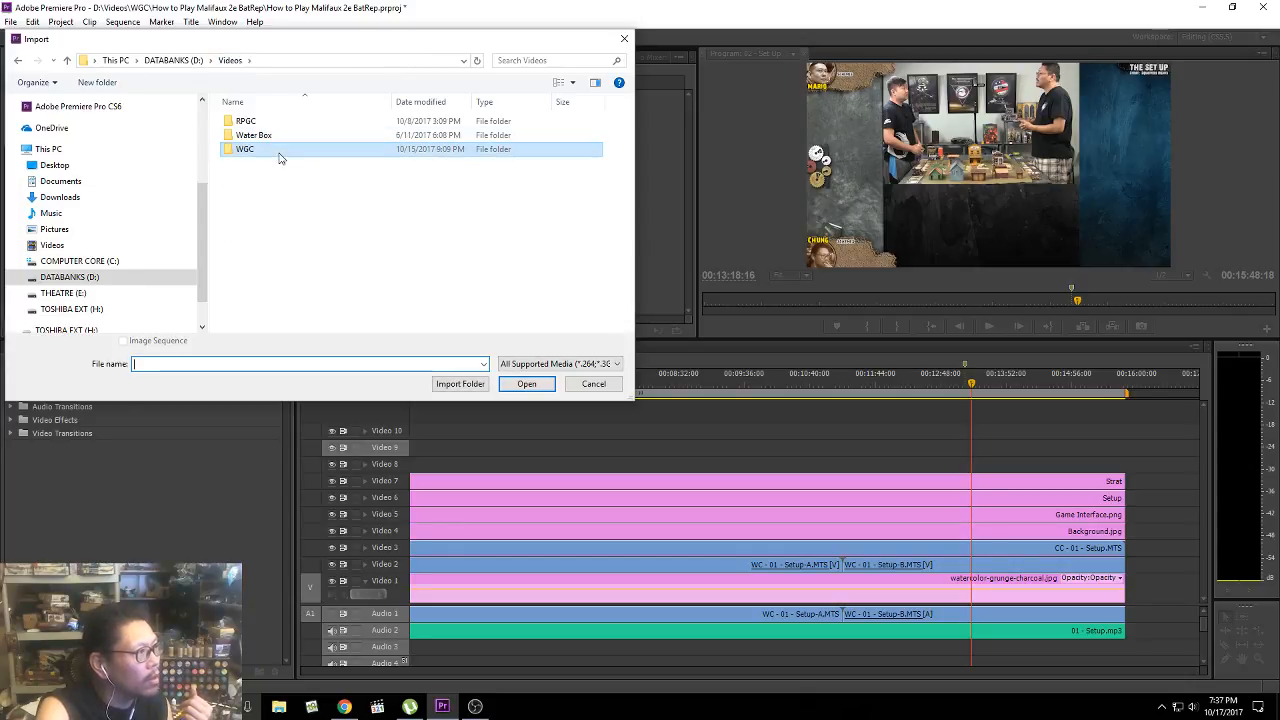
double_click(282, 150)
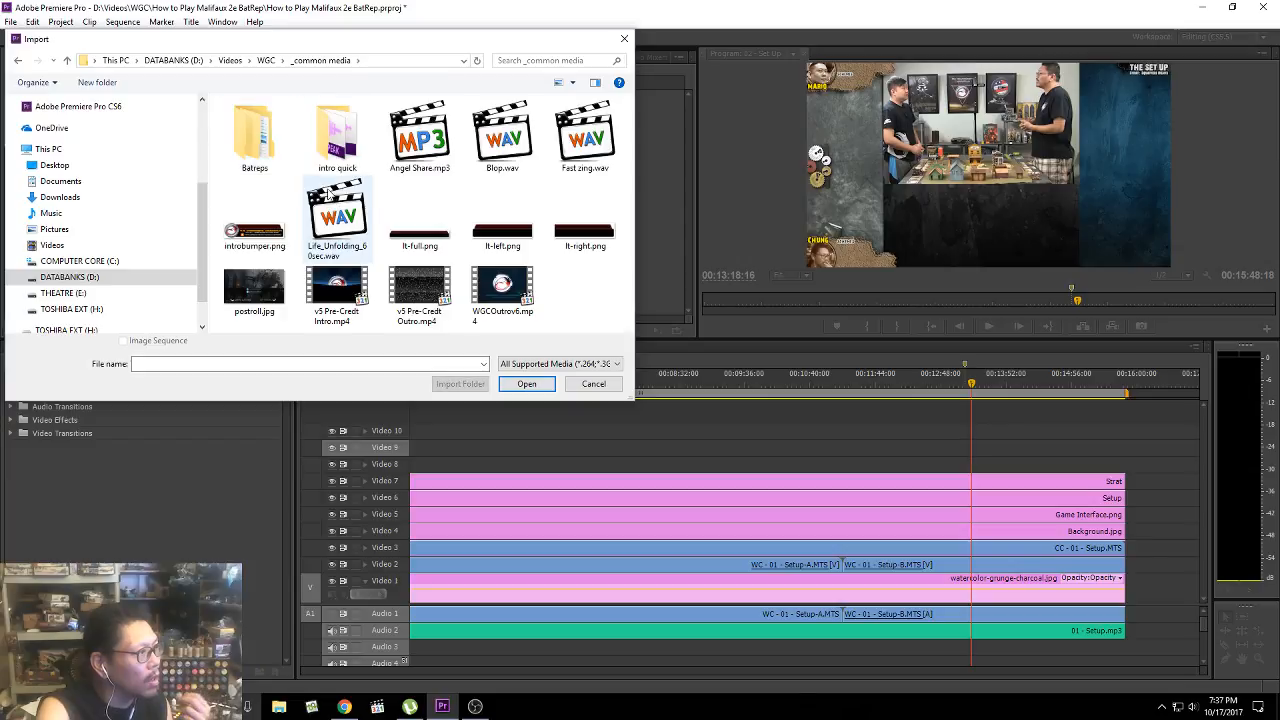
double_click(255, 132)
double_click(252, 124)
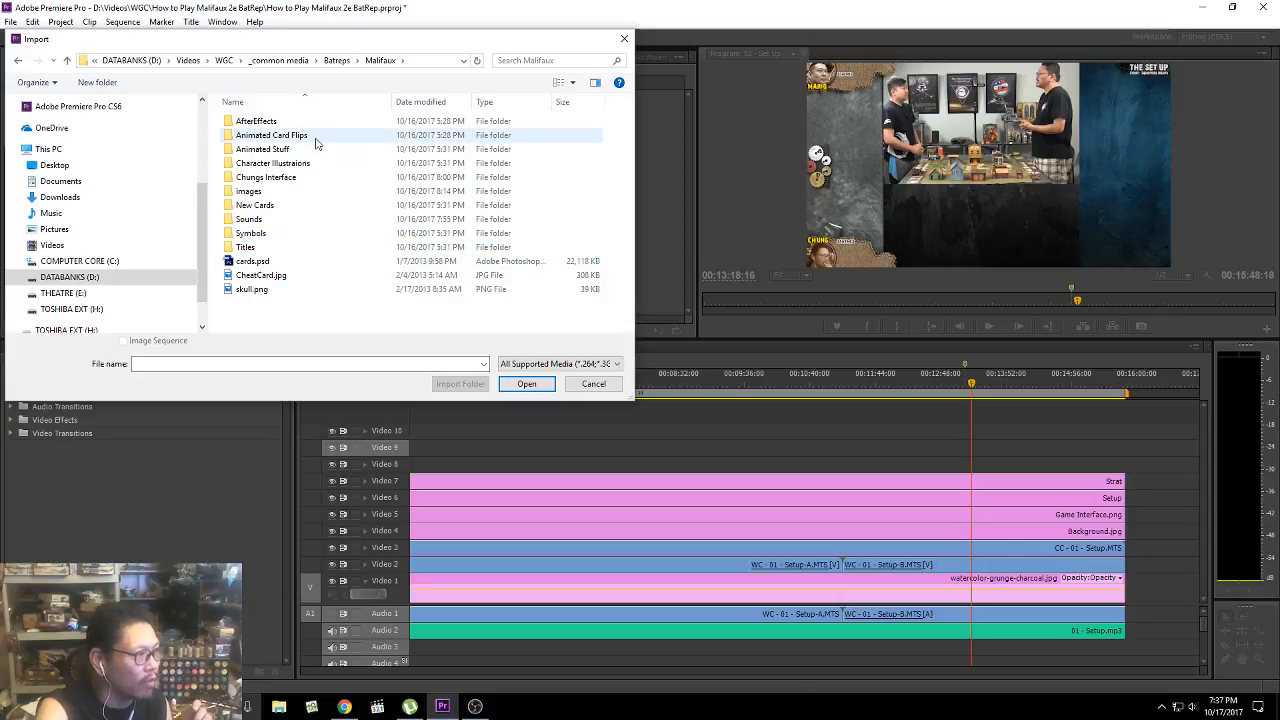
left_click(311, 206)
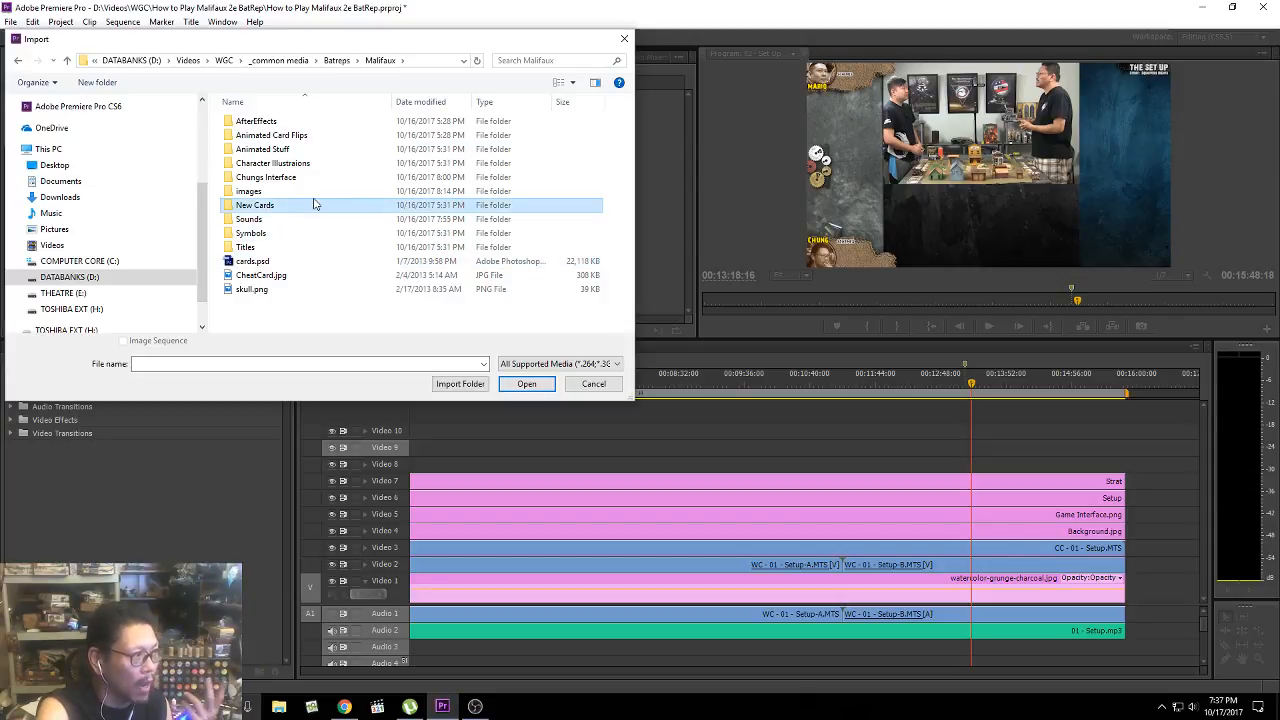
left_click(314, 196)
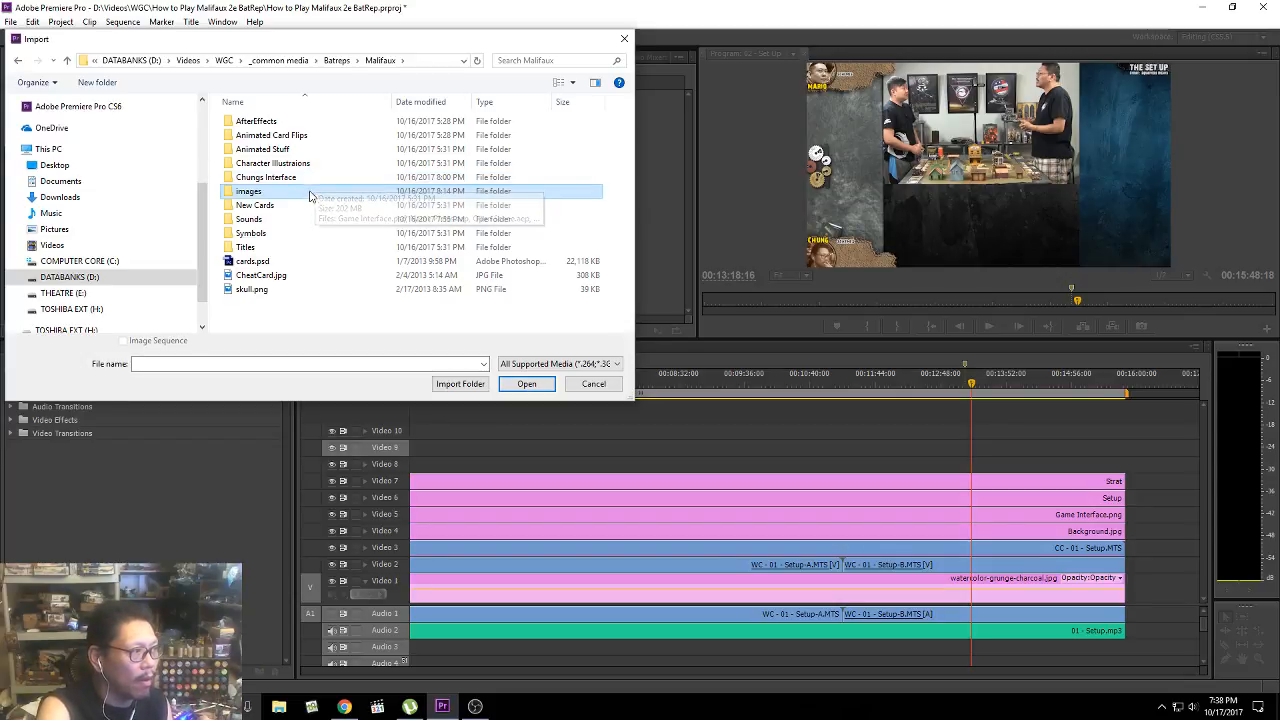
double_click(310, 193)
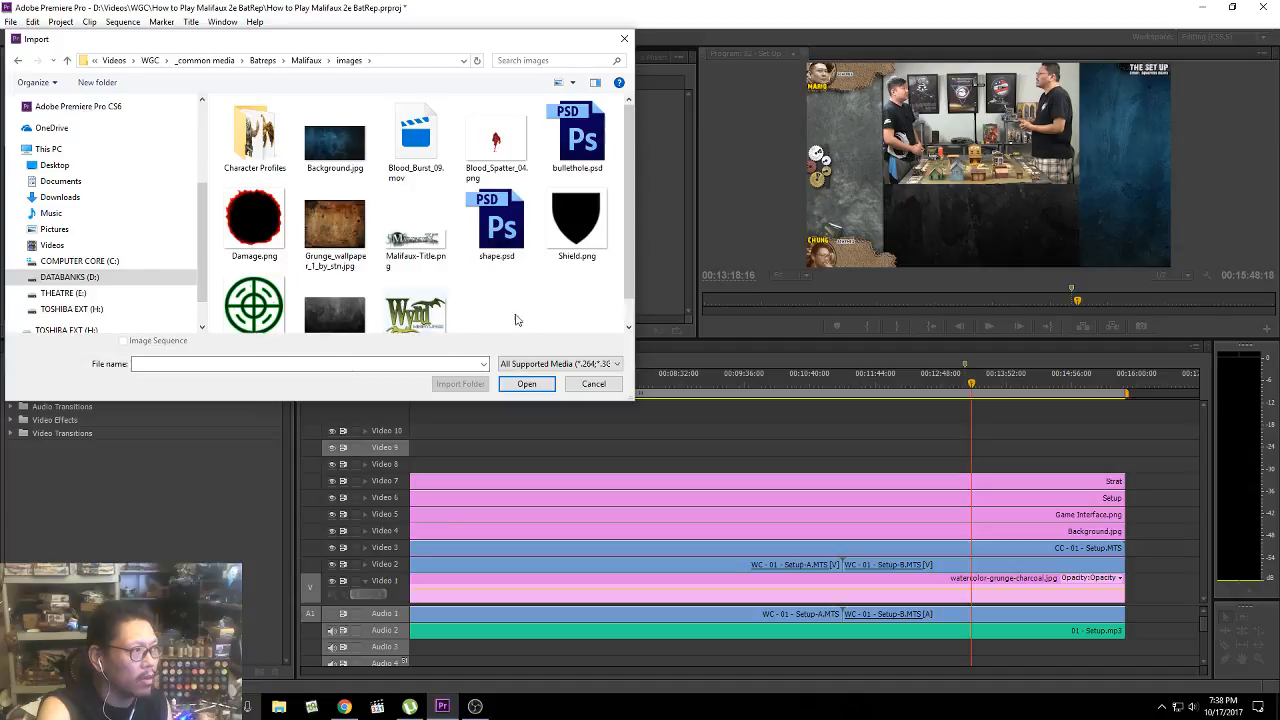
double_click(320, 224)
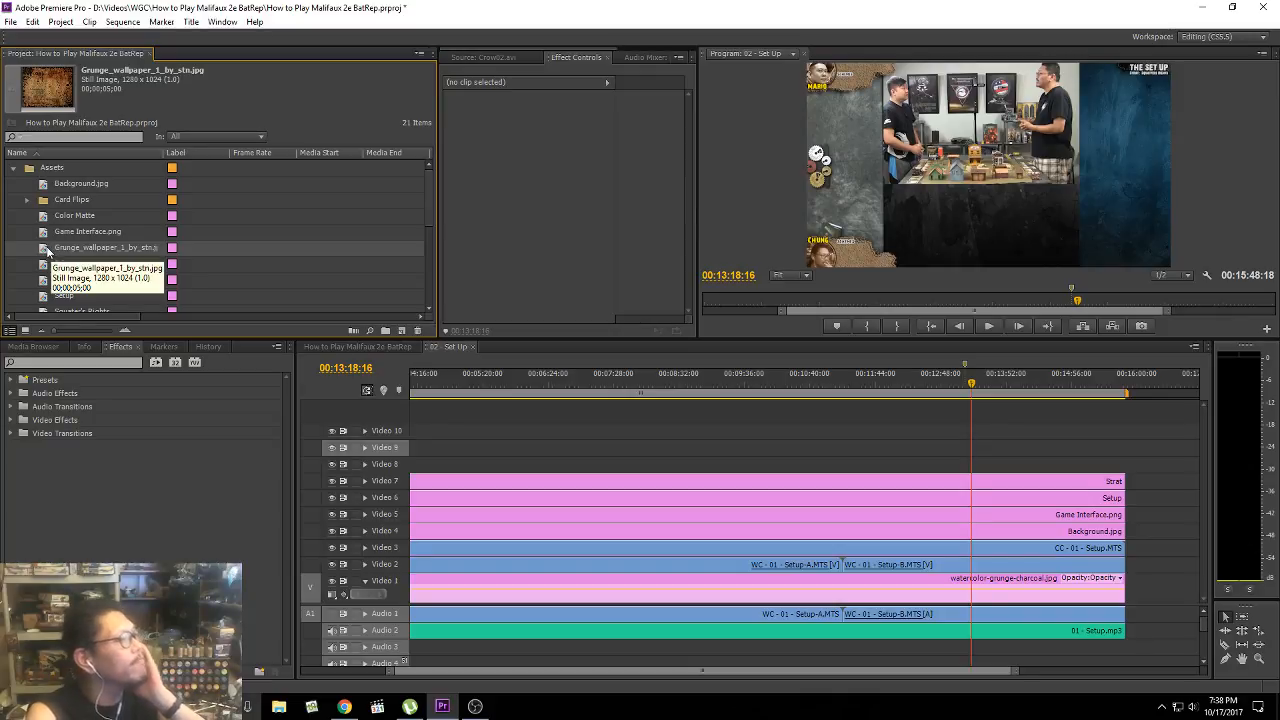
Step: Place the grunge wallpaper on Video 8 of the Set Up sequence at 00:13:18:16
left_click_drag(47, 250, 982, 465)
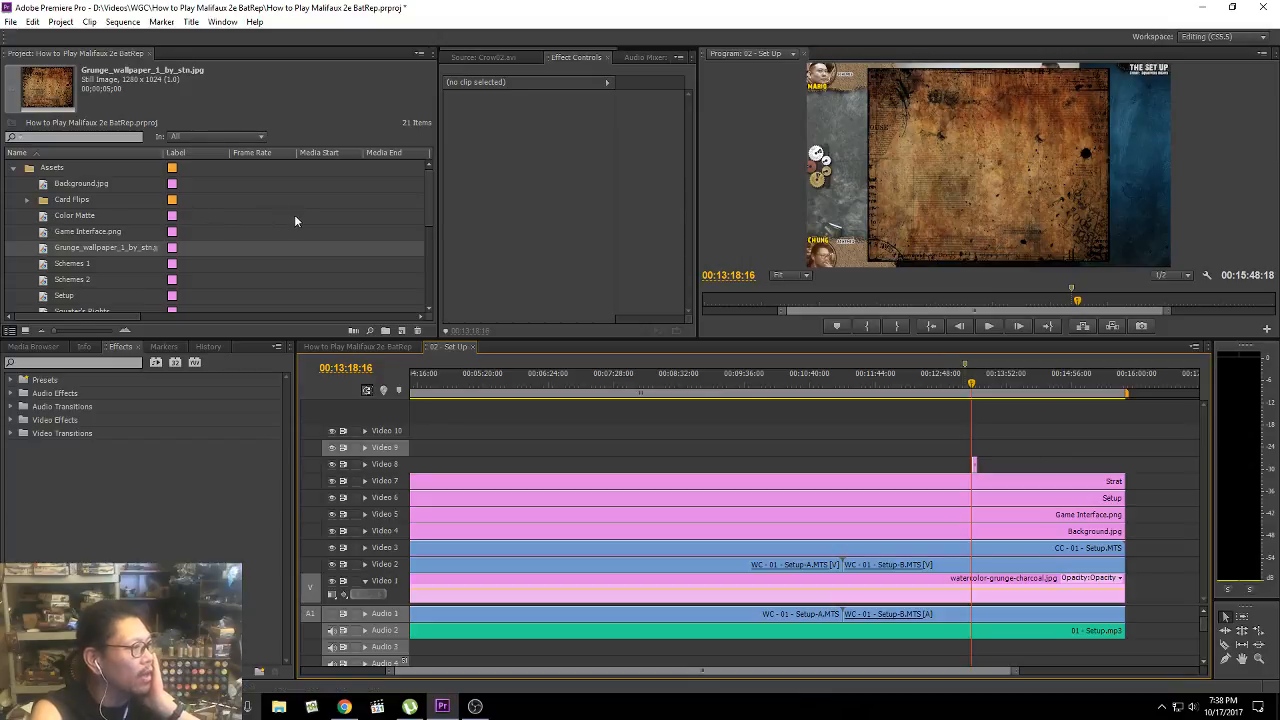
Step: Create a sequence in the Clips bin with the AVCHD 1080p30 preset, named 02 - Set Up - Crew Rundown
left_click(112, 234)
scroll(120, 250, "down", 5)
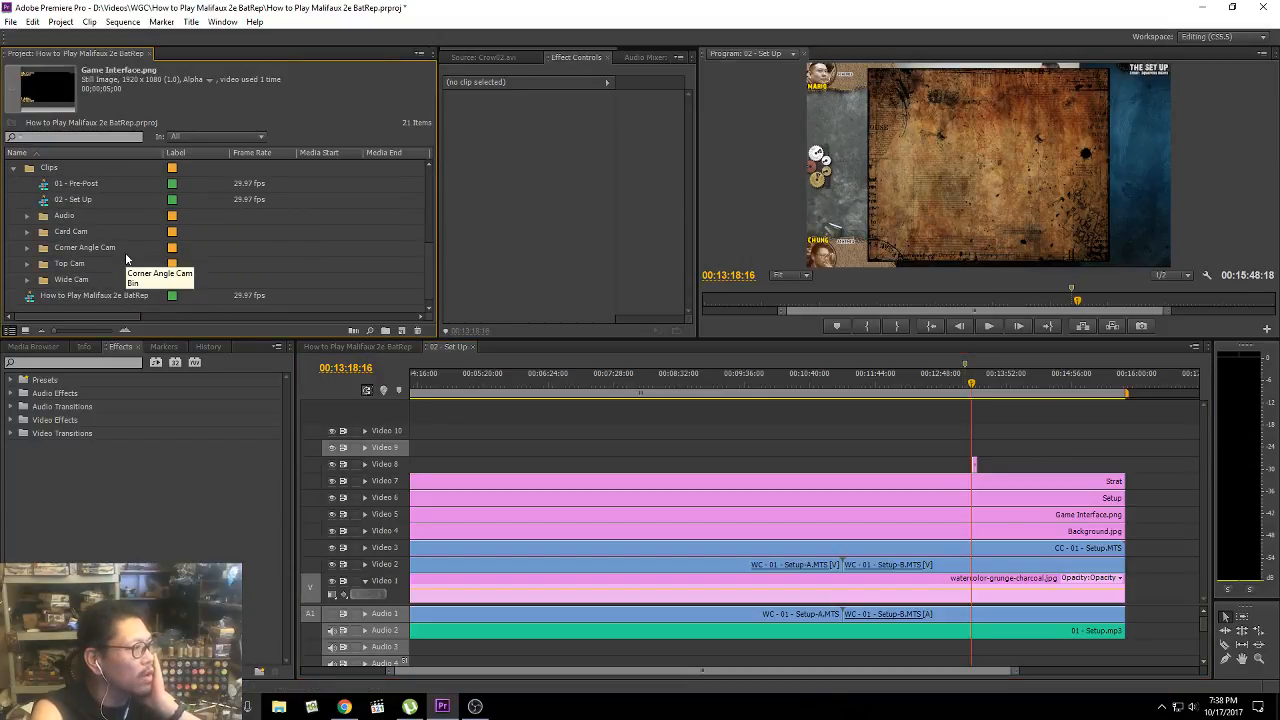
right_click(42, 174)
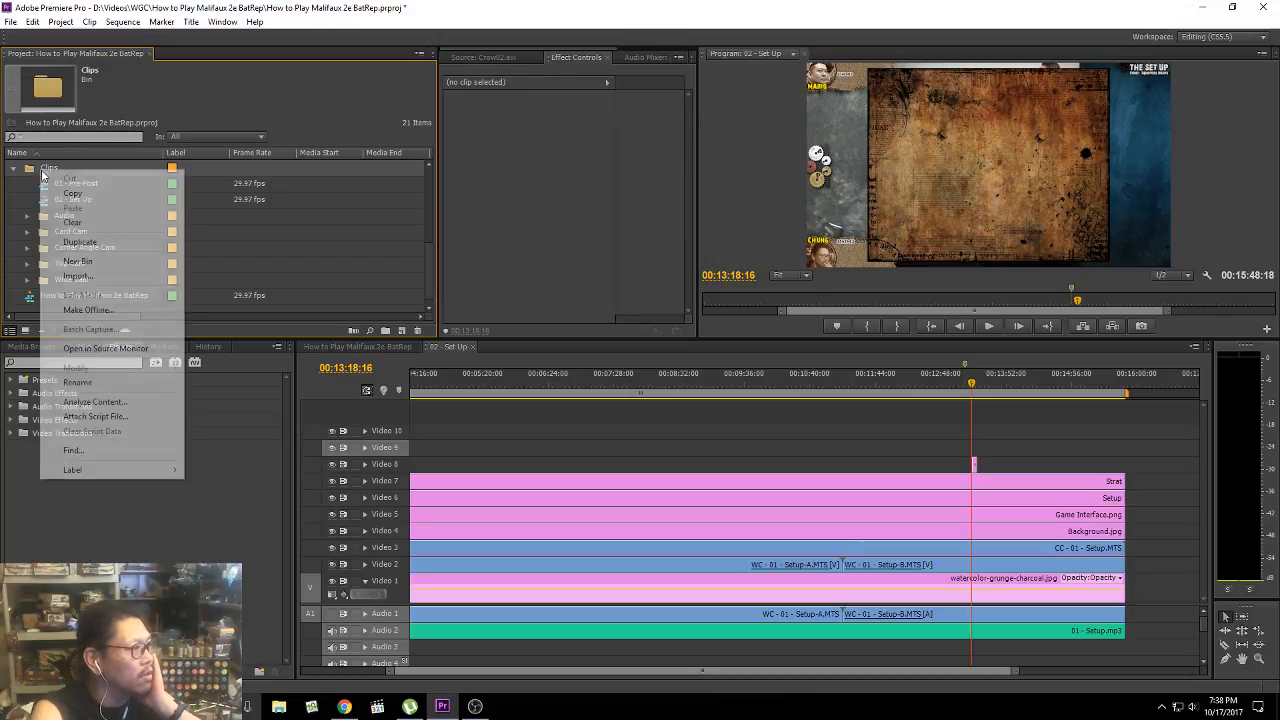
left_click(402, 331)
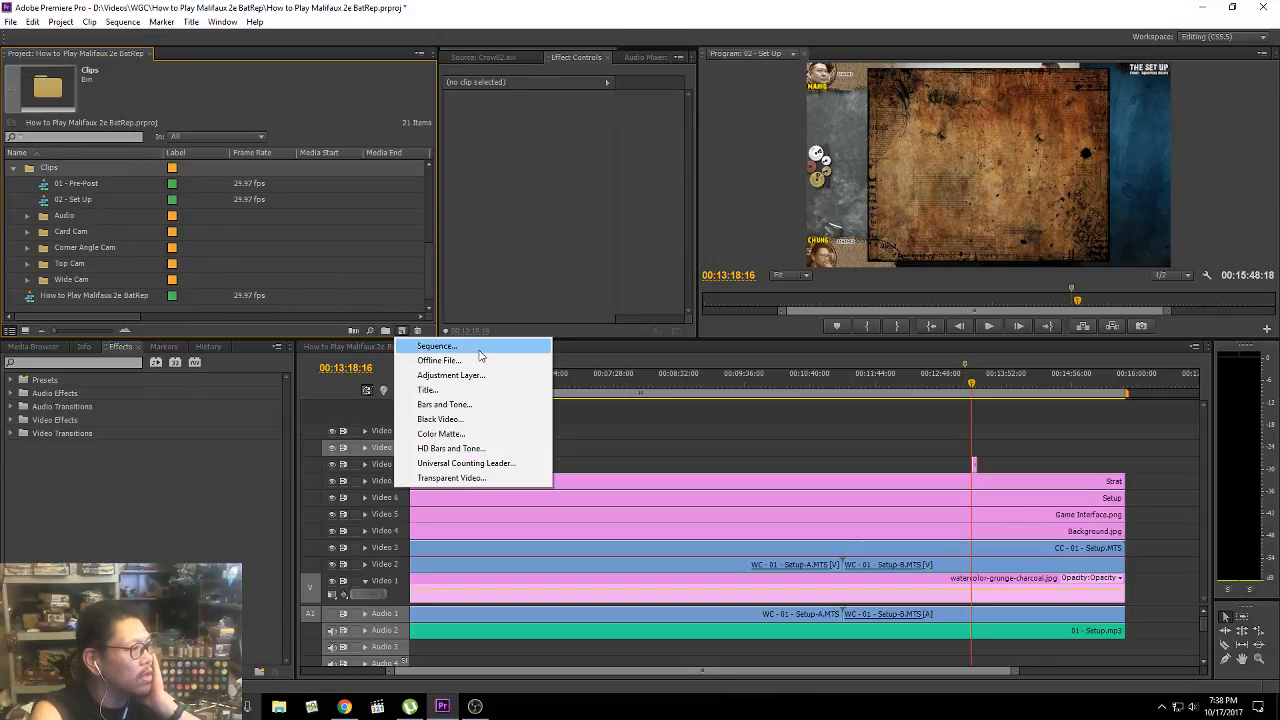
left_click(480, 349)
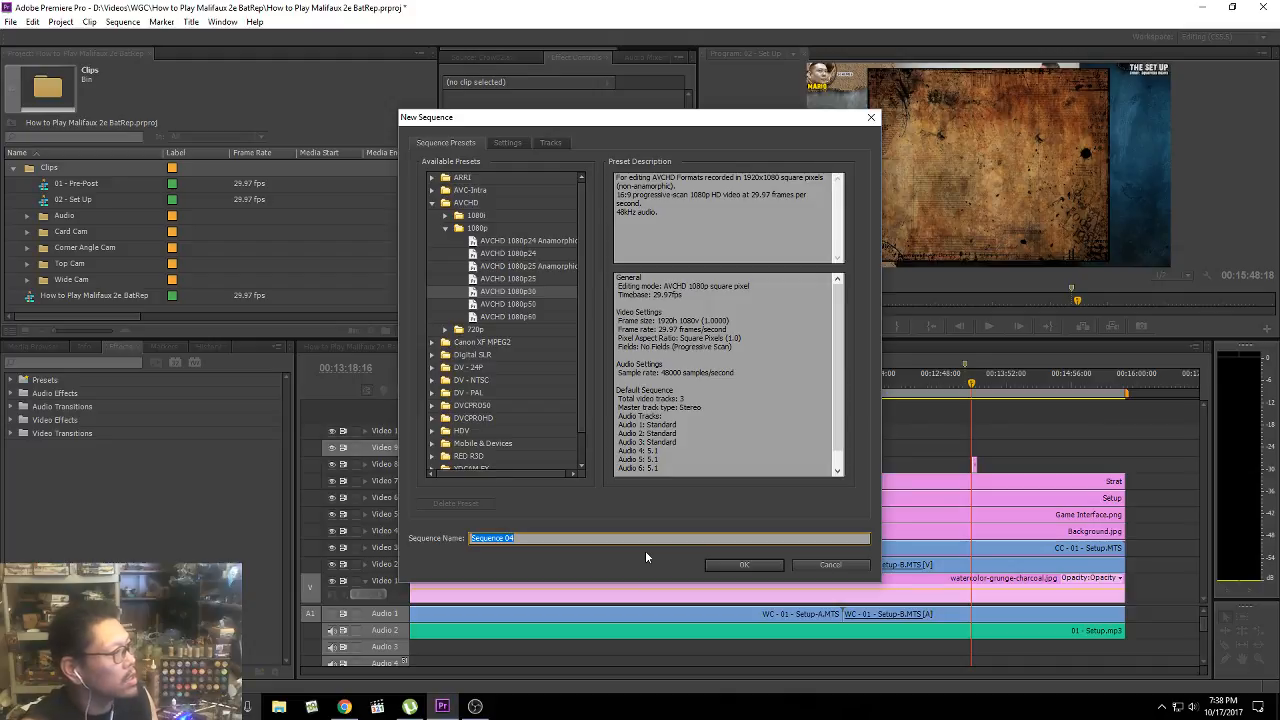
type("02")
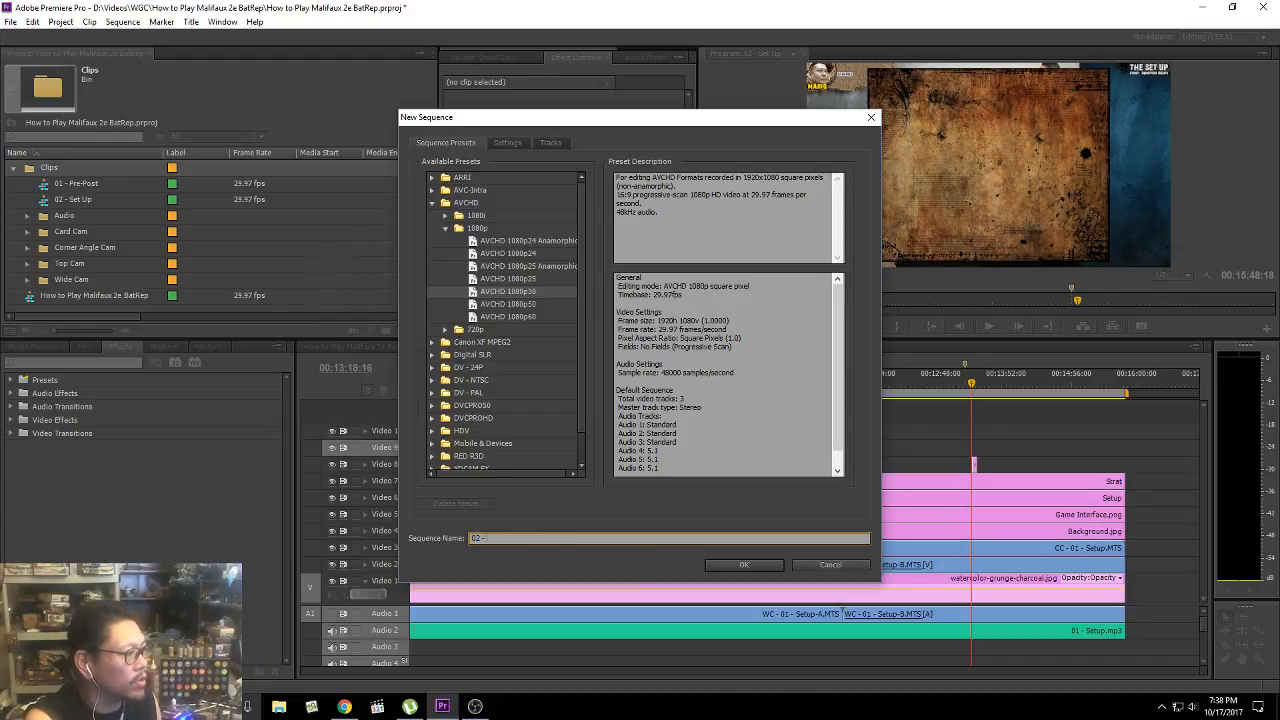
type(" - Set Up")
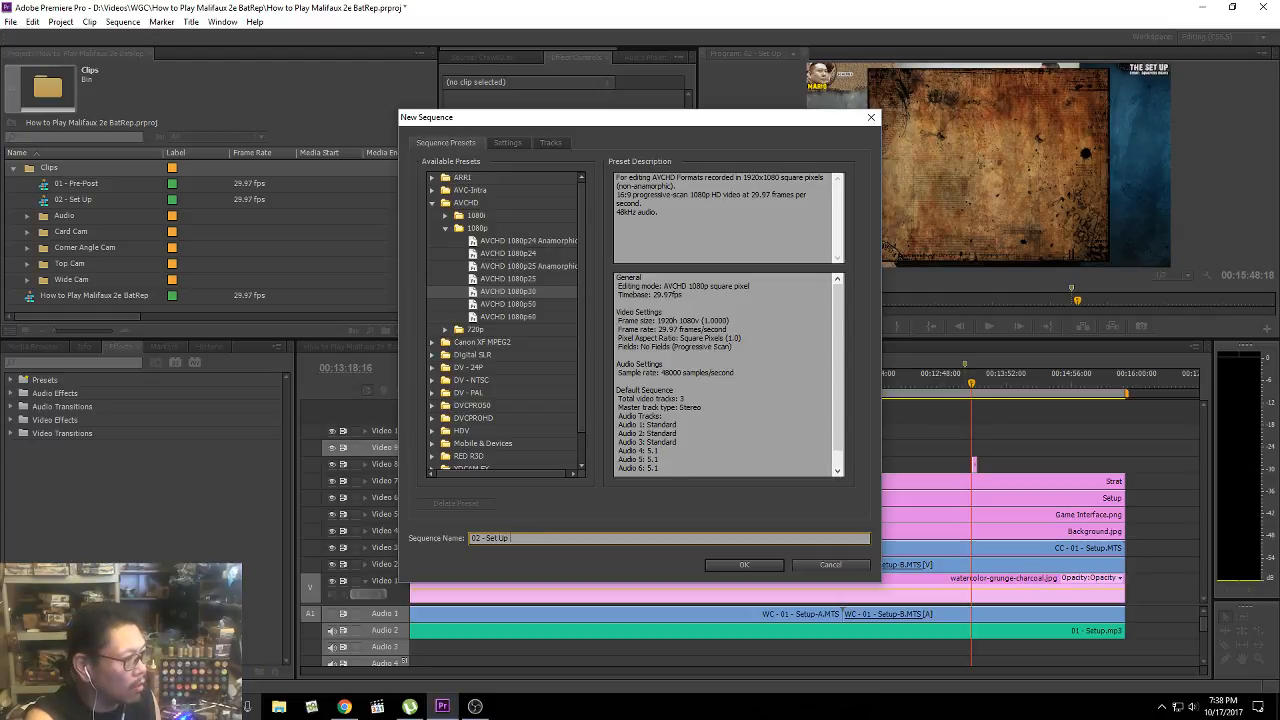
type(" - C")
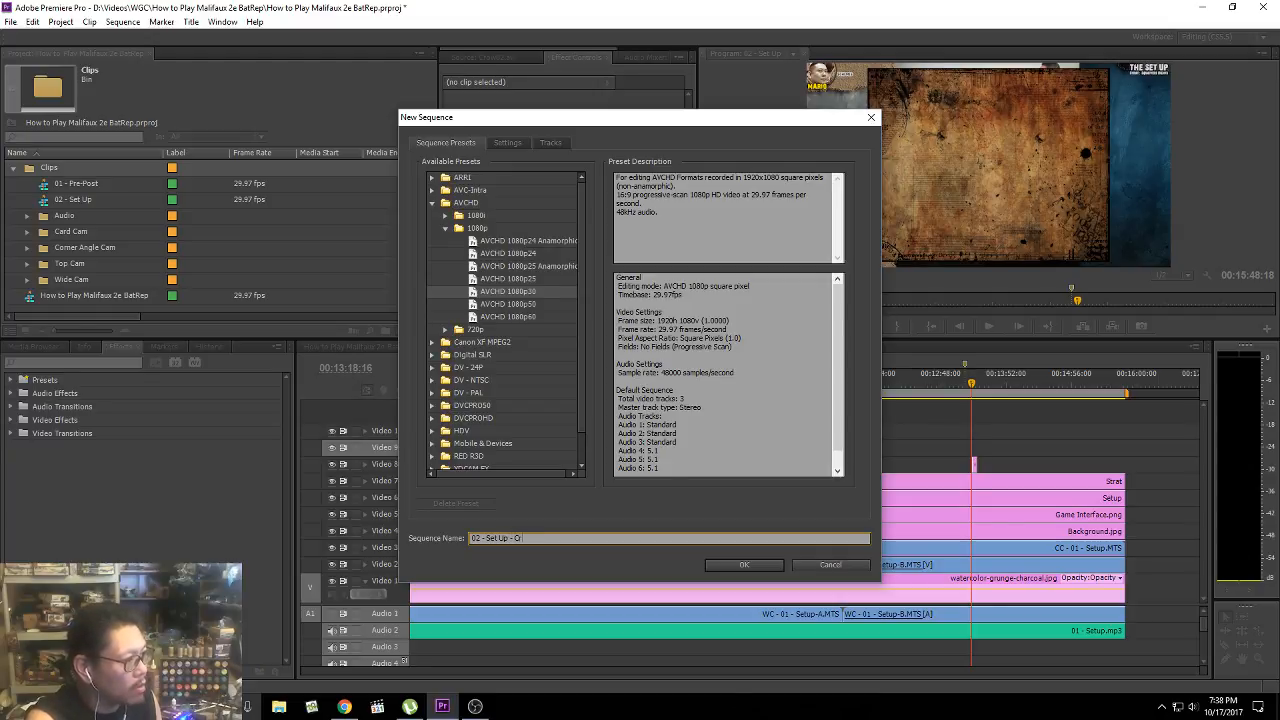
type("ree Rundown")
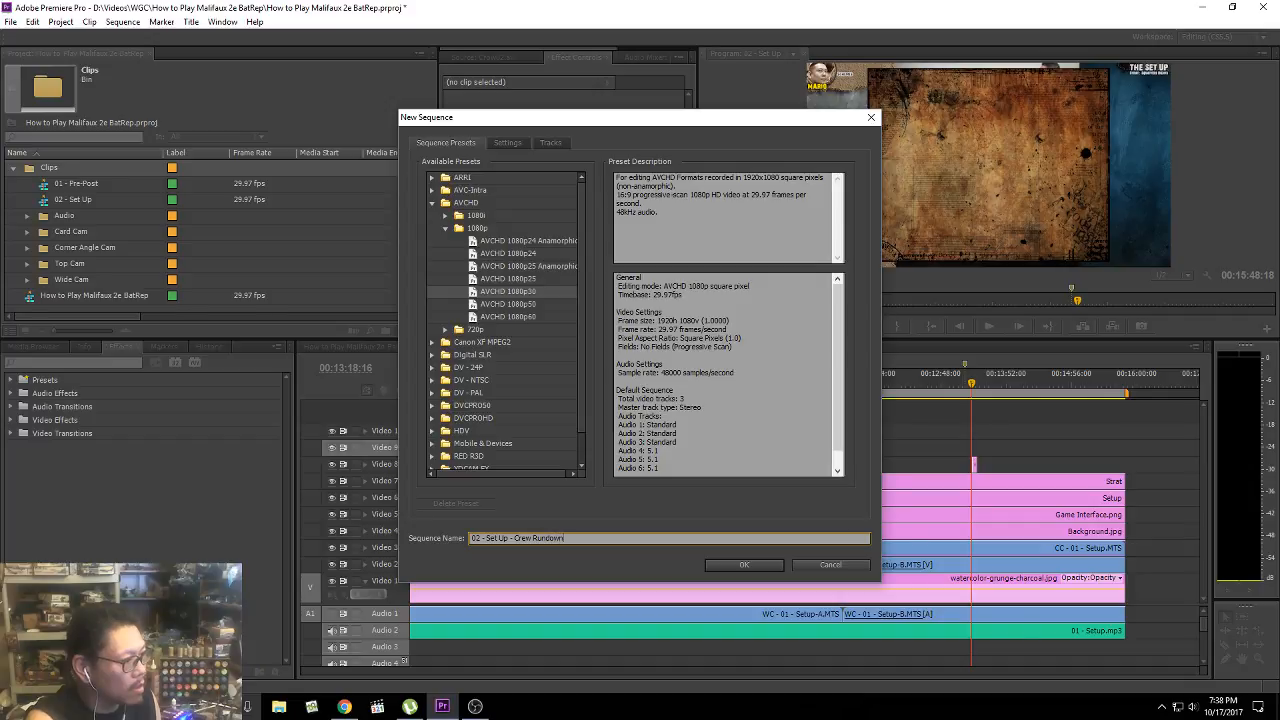
key("Return")
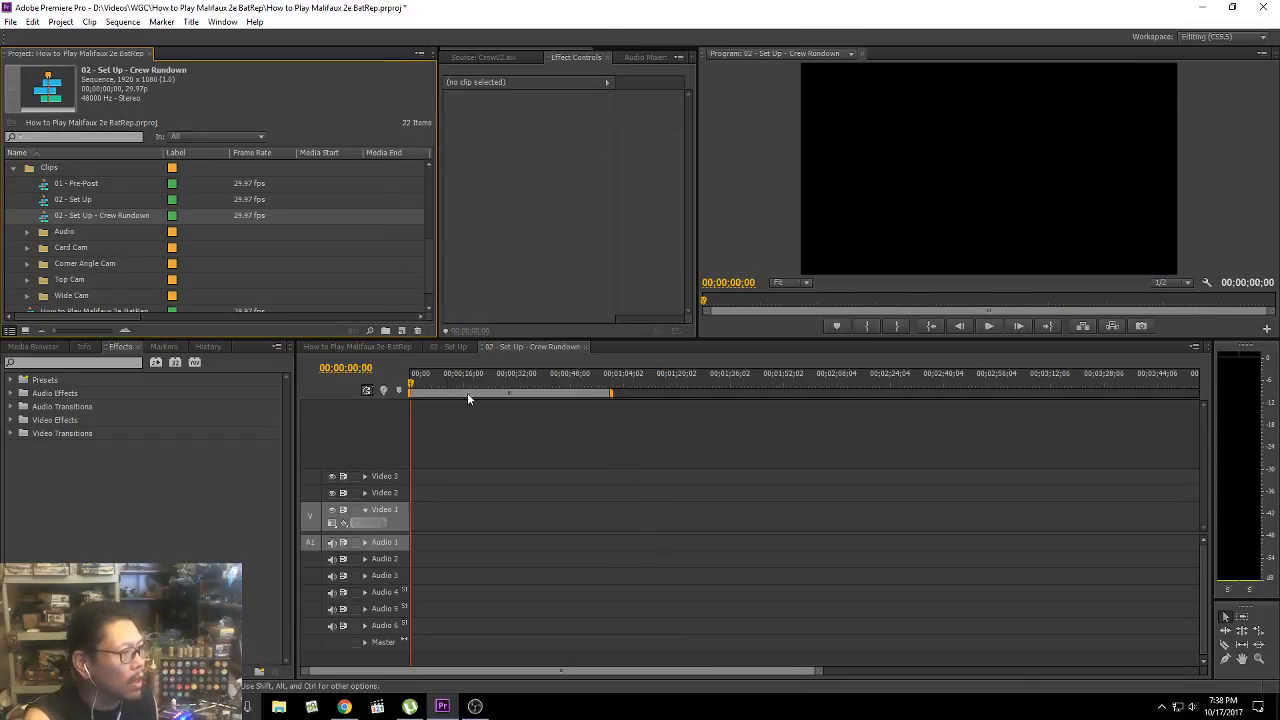
Step: Return to the 02 - Set Up sequence and delete the grunge wallpaper clip from Video 8
left_click(442, 347)
left_click(392, 347)
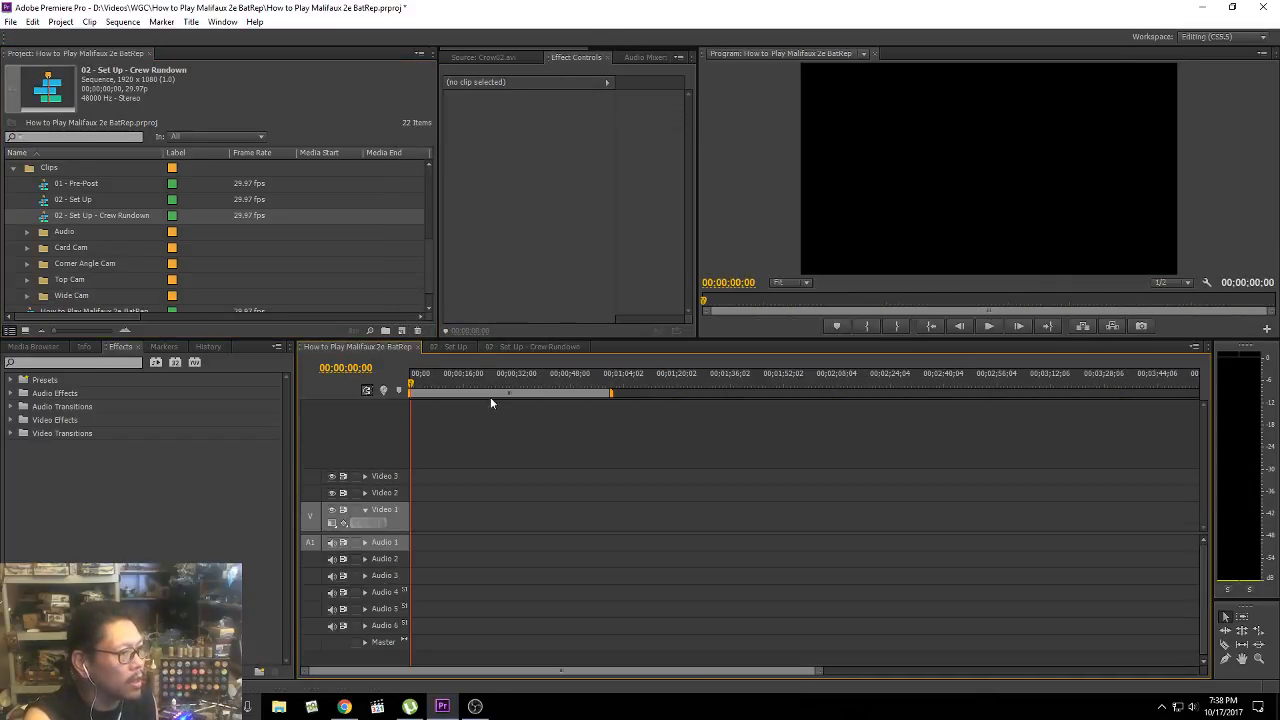
left_click(455, 347)
mouse_move(990, 458)
left_mouse_down()
mouse_move(932, 435)
mouse_move(933, 446)
left_mouse_up()
key("Delete")
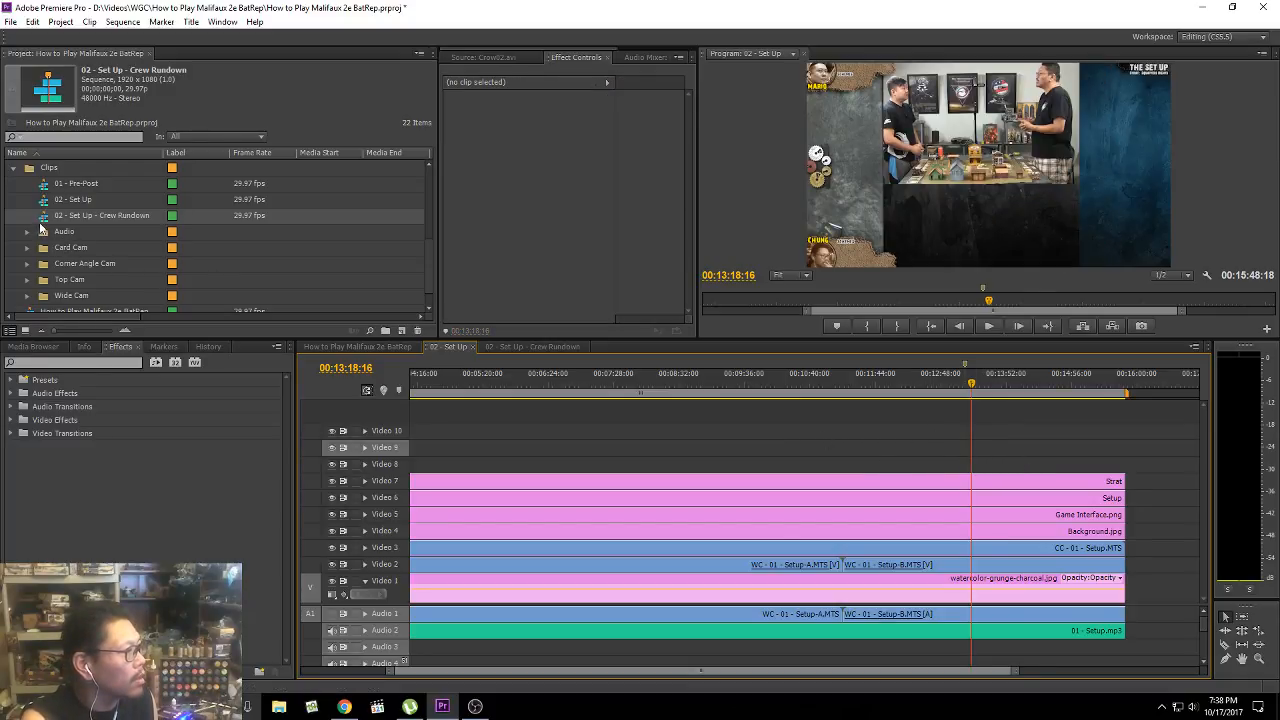
Step: Place Grunge_wallpaper_1_by_stn.jpg at the start of Video 1 in the Crew Rundown sequence and extend it to about 00:01:40:23
left_click(512, 345)
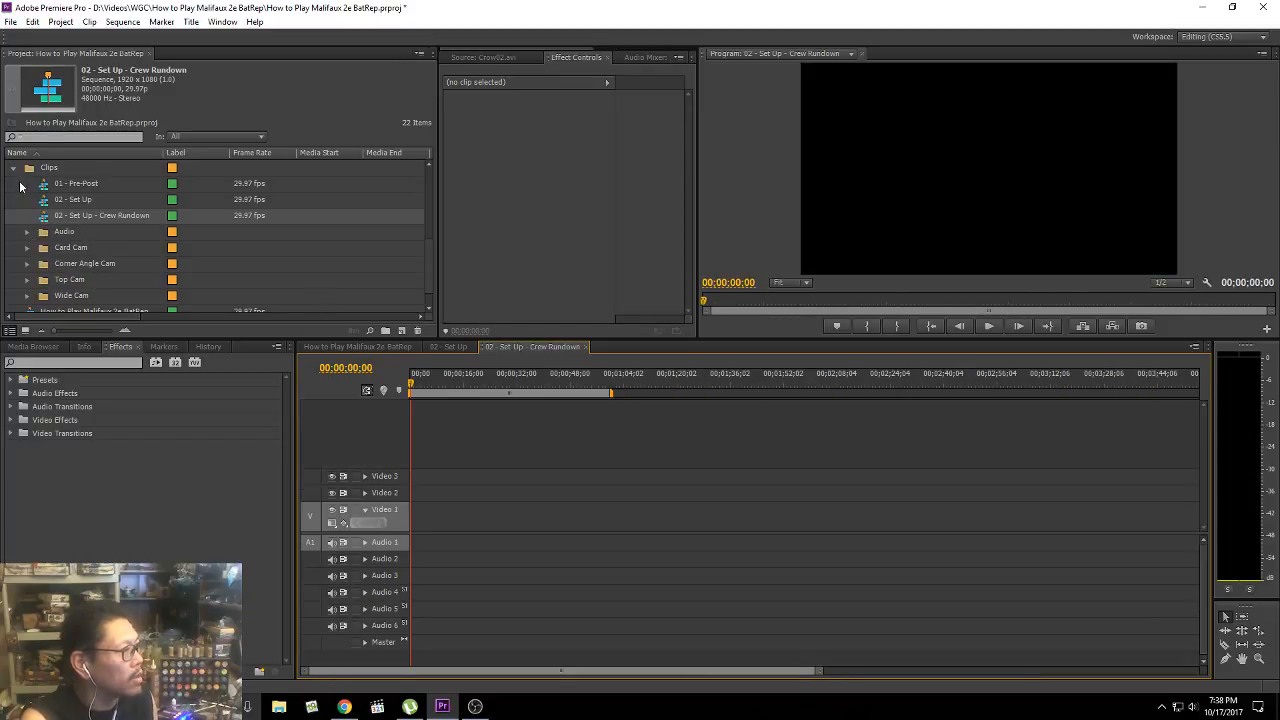
scroll(94, 201, "up", 2)
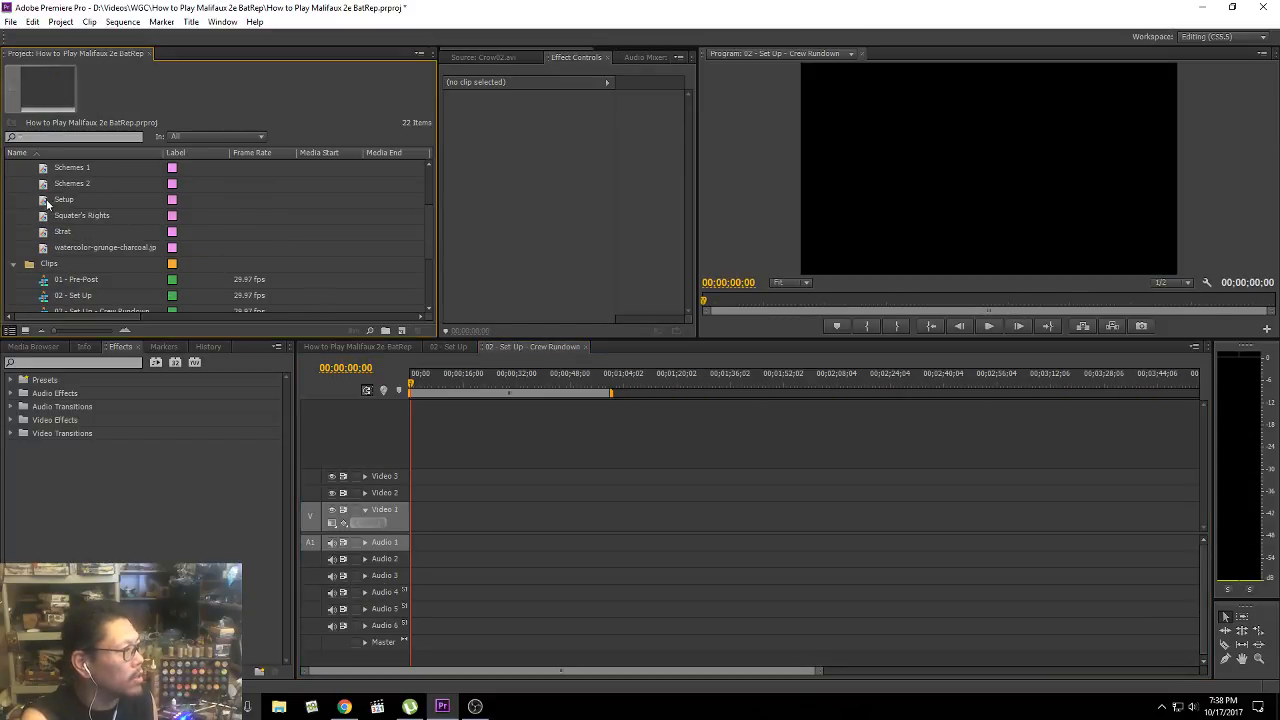
left_click(82, 221)
scroll(100, 220, "up", 2)
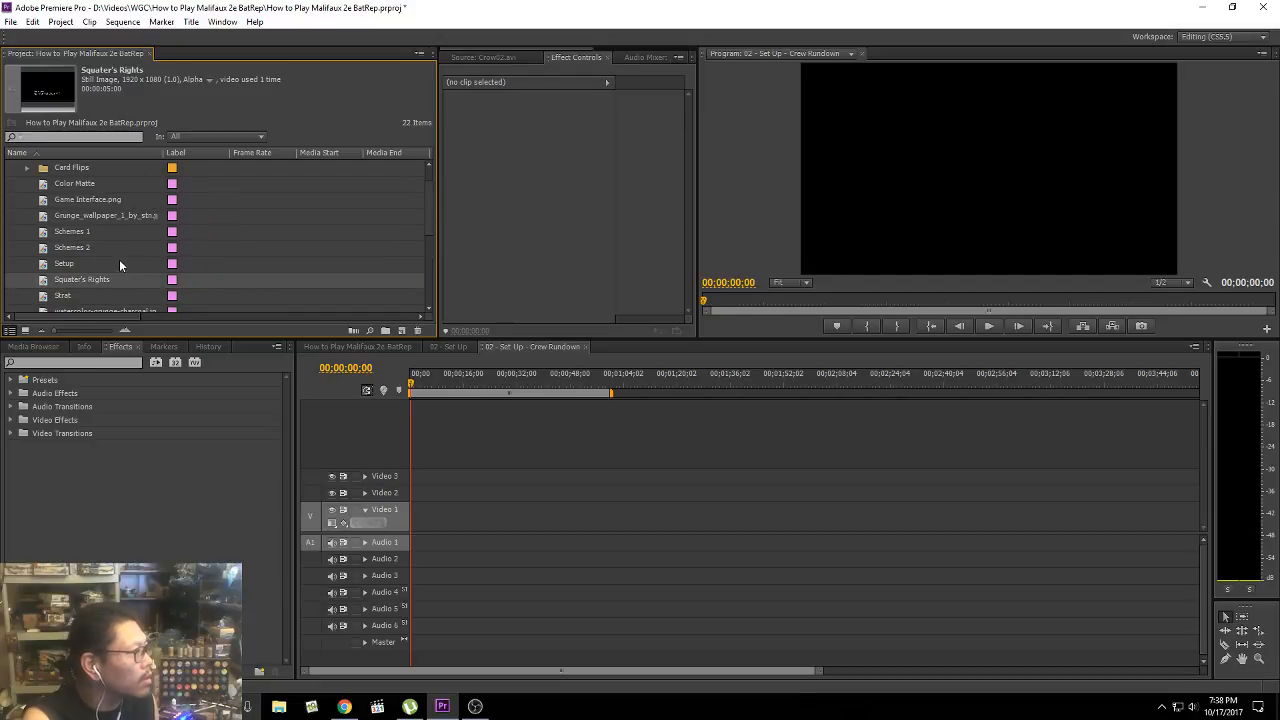
left_click(117, 217)
left_click_drag(117, 216, 745, 512)
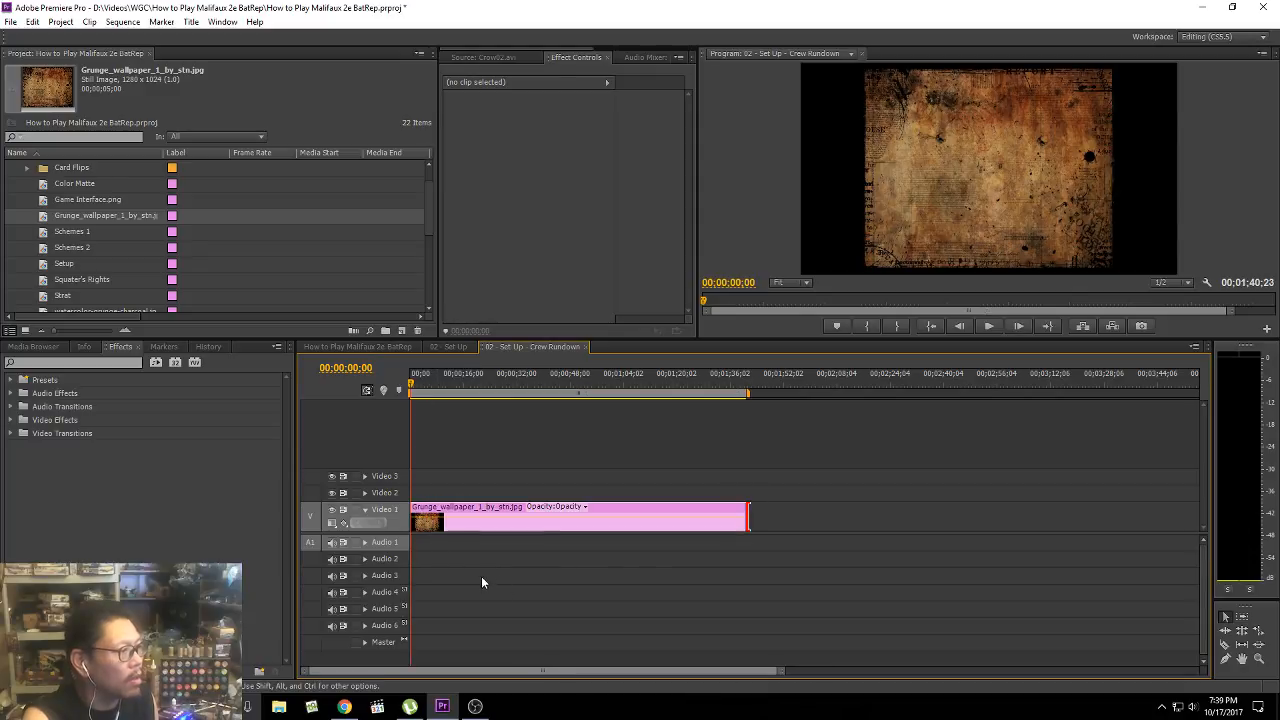
Step: Scale the grunge wallpaper clip to 159 so it fills the frame
left_click(642, 512)
left_click(474, 57)
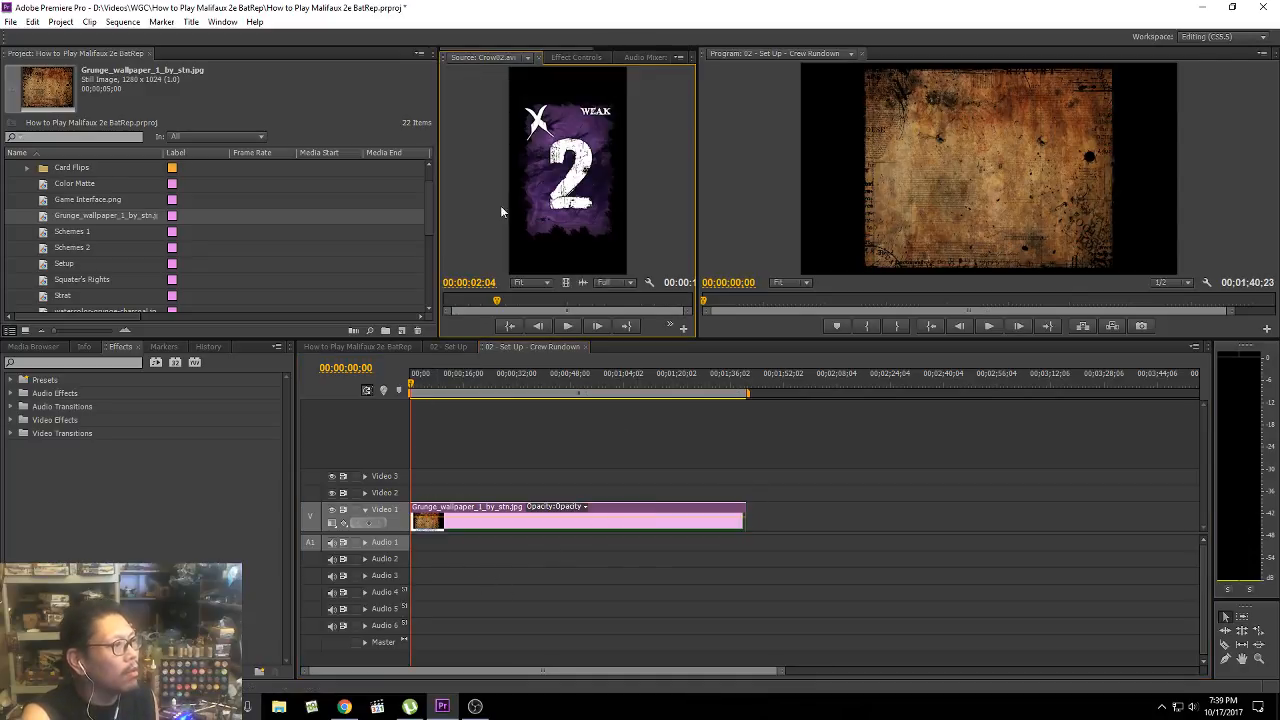
left_click(575, 57)
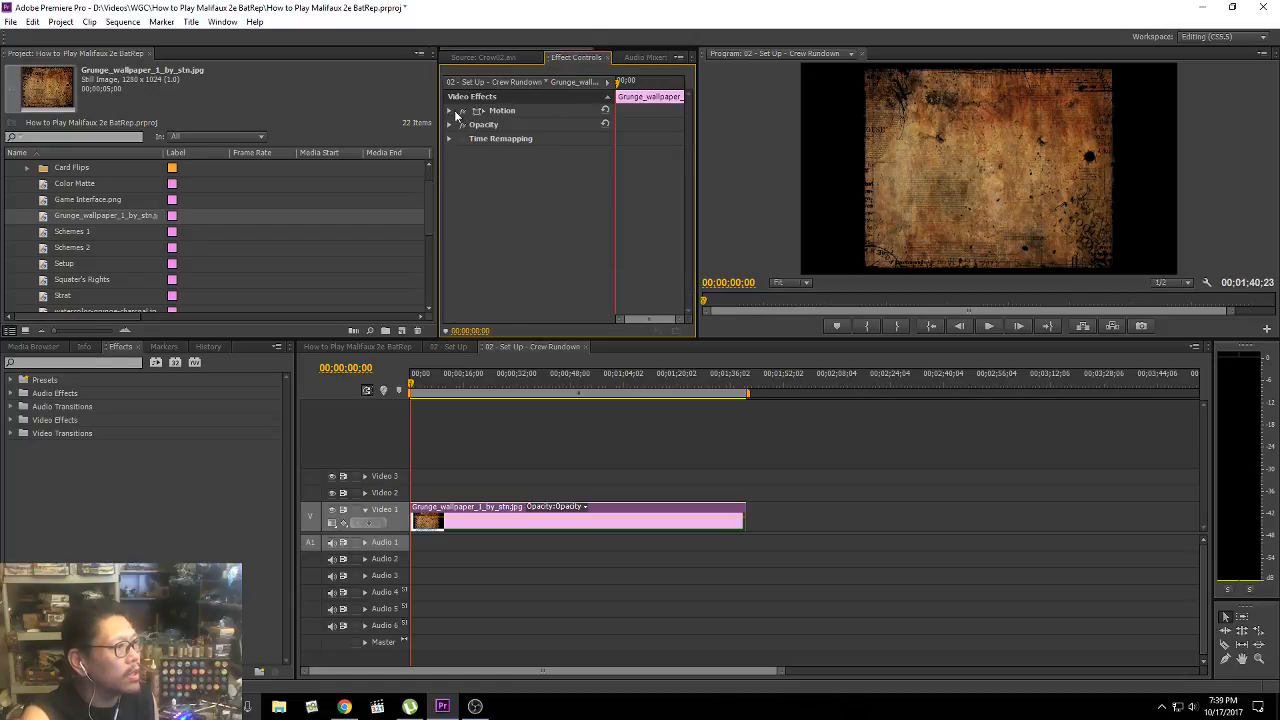
left_click(449, 110)
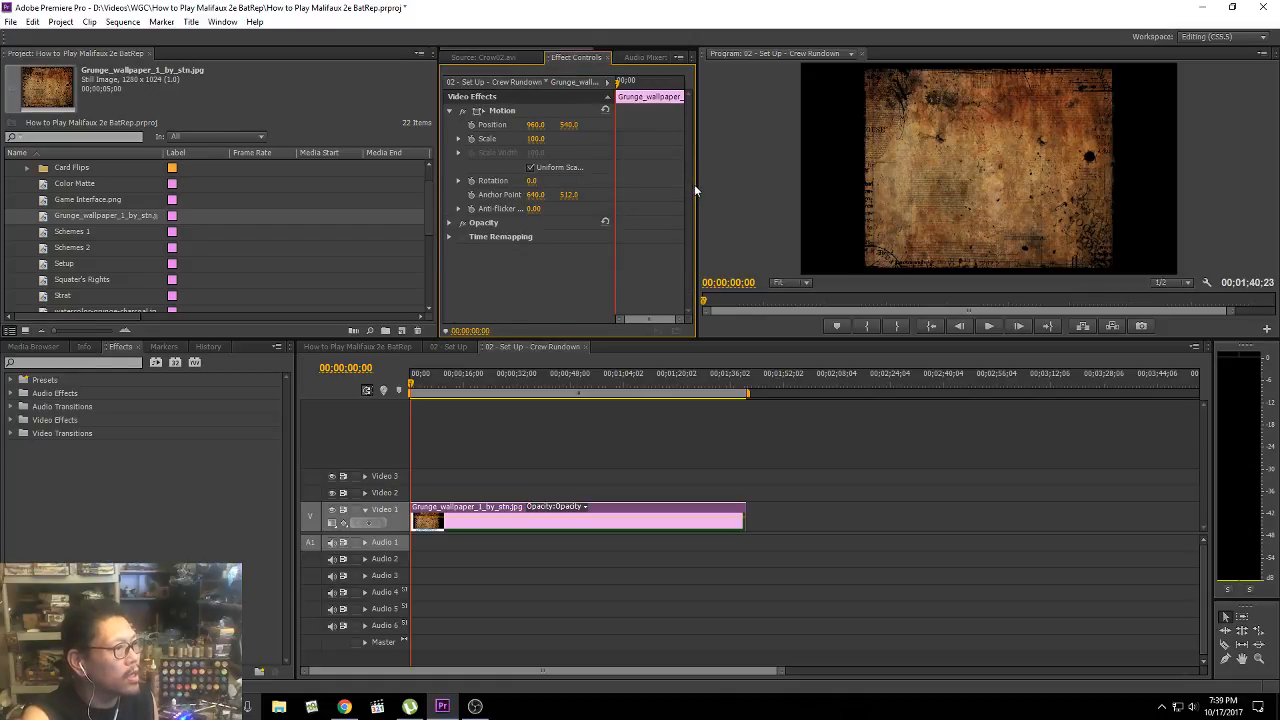
left_click_drag(696, 184, 805, 184)
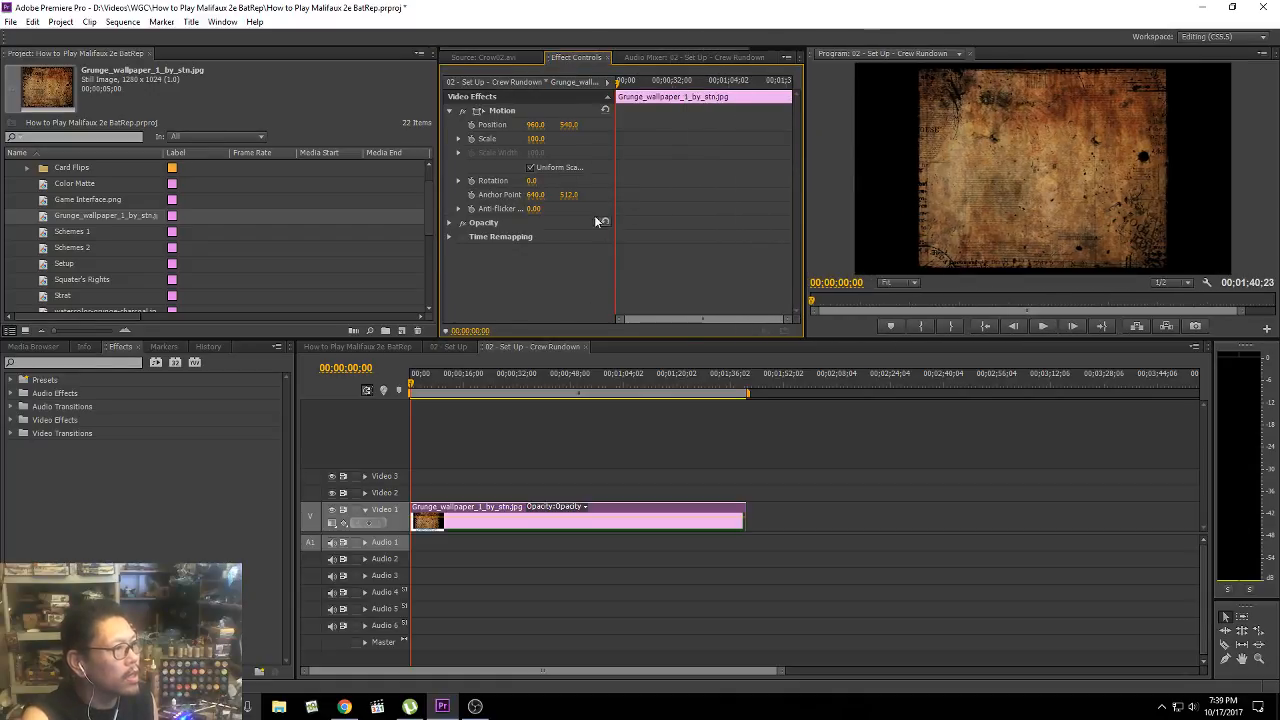
left_click_drag(534, 140, 593, 140)
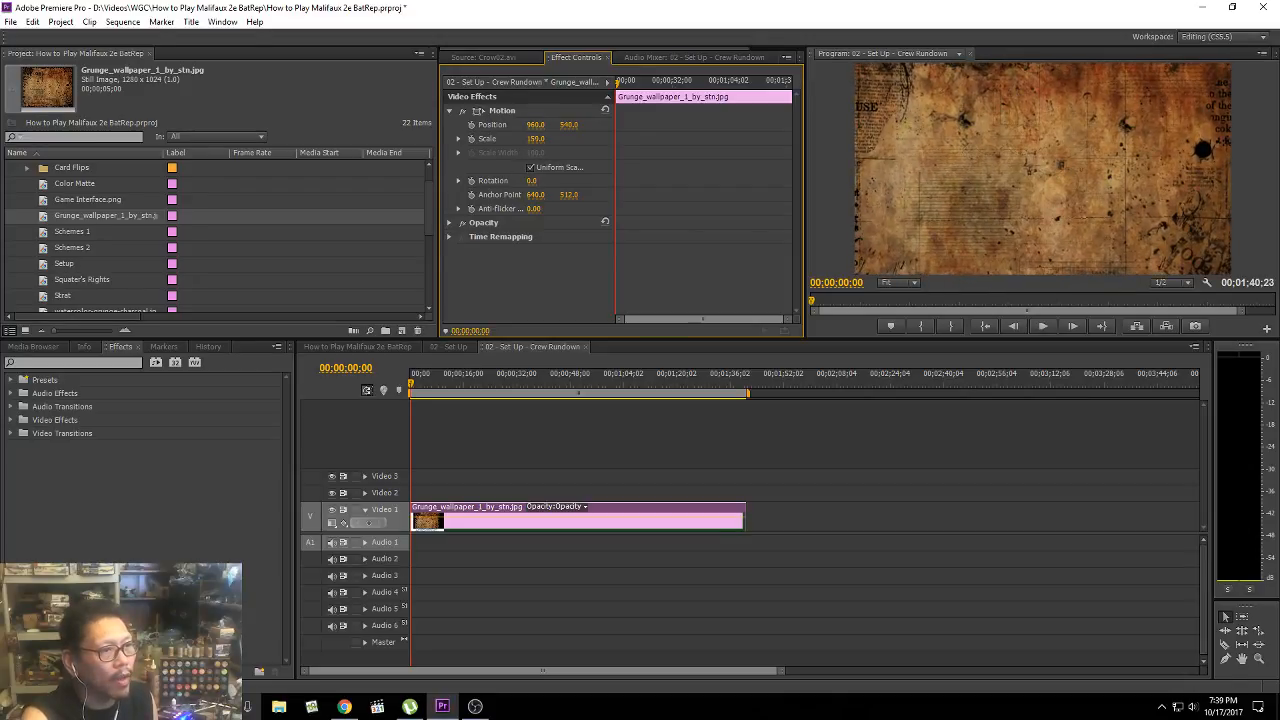
left_click(814, 422)
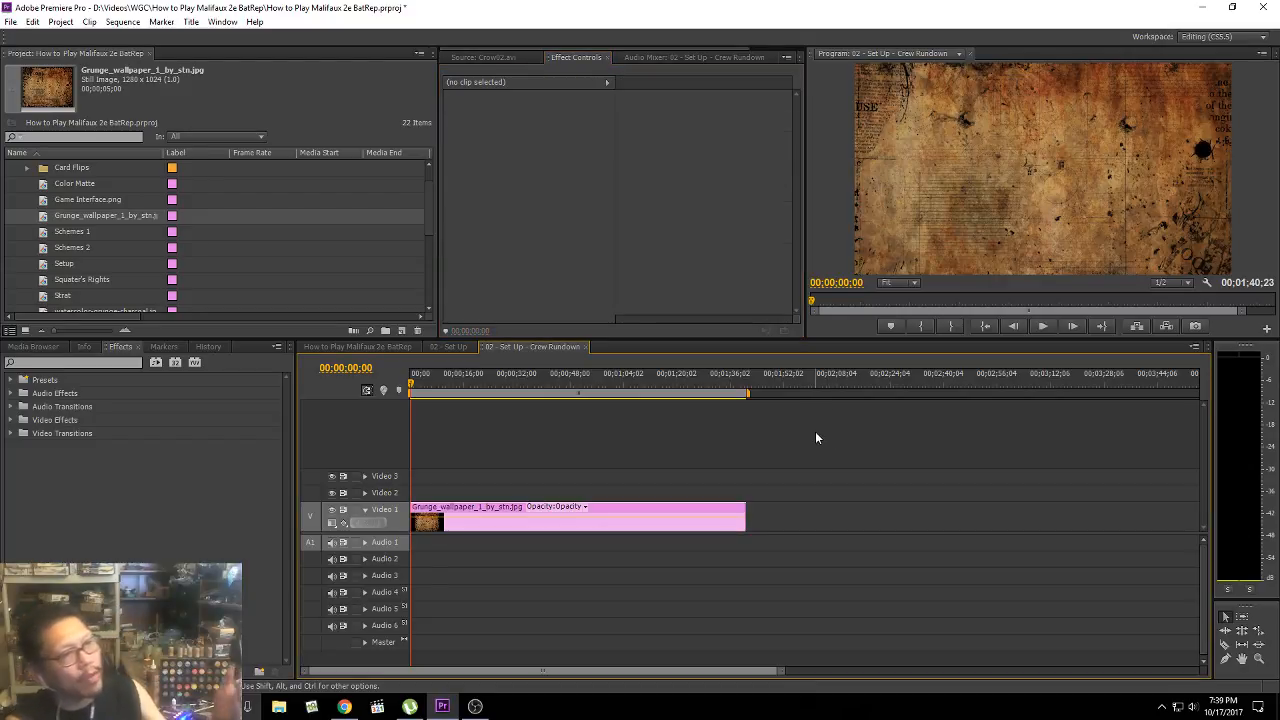
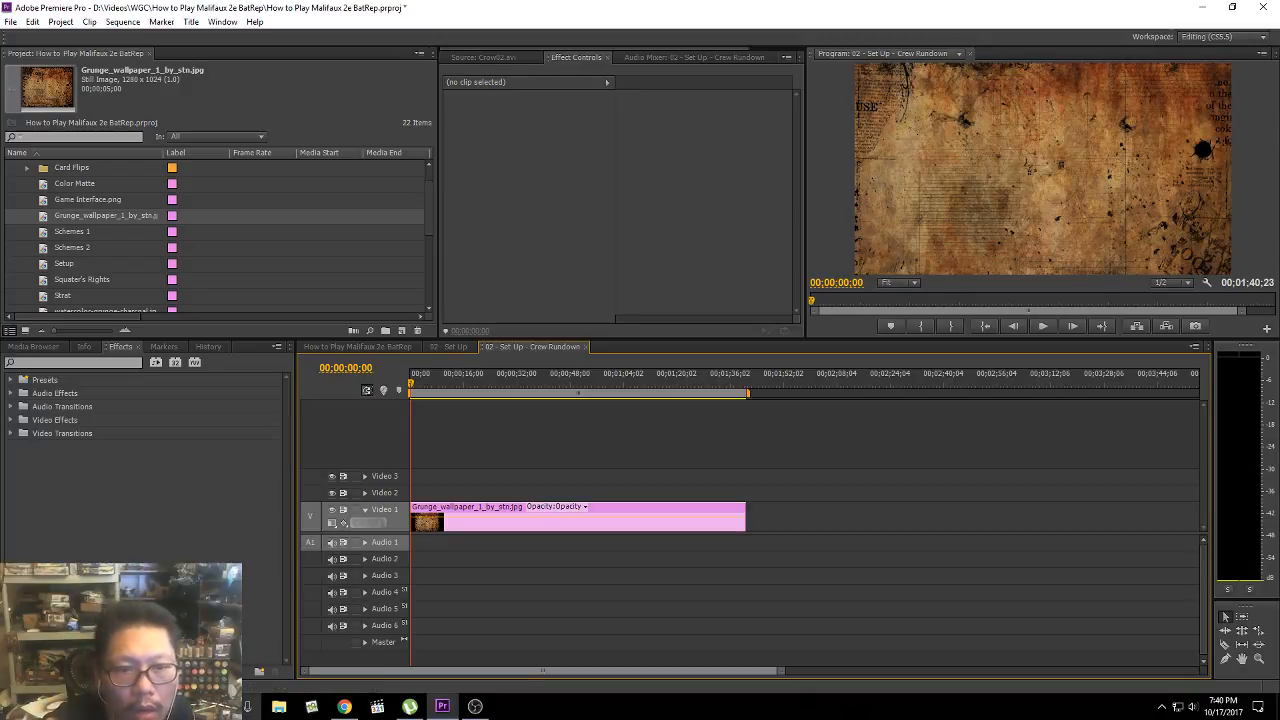
left_click(344, 706)
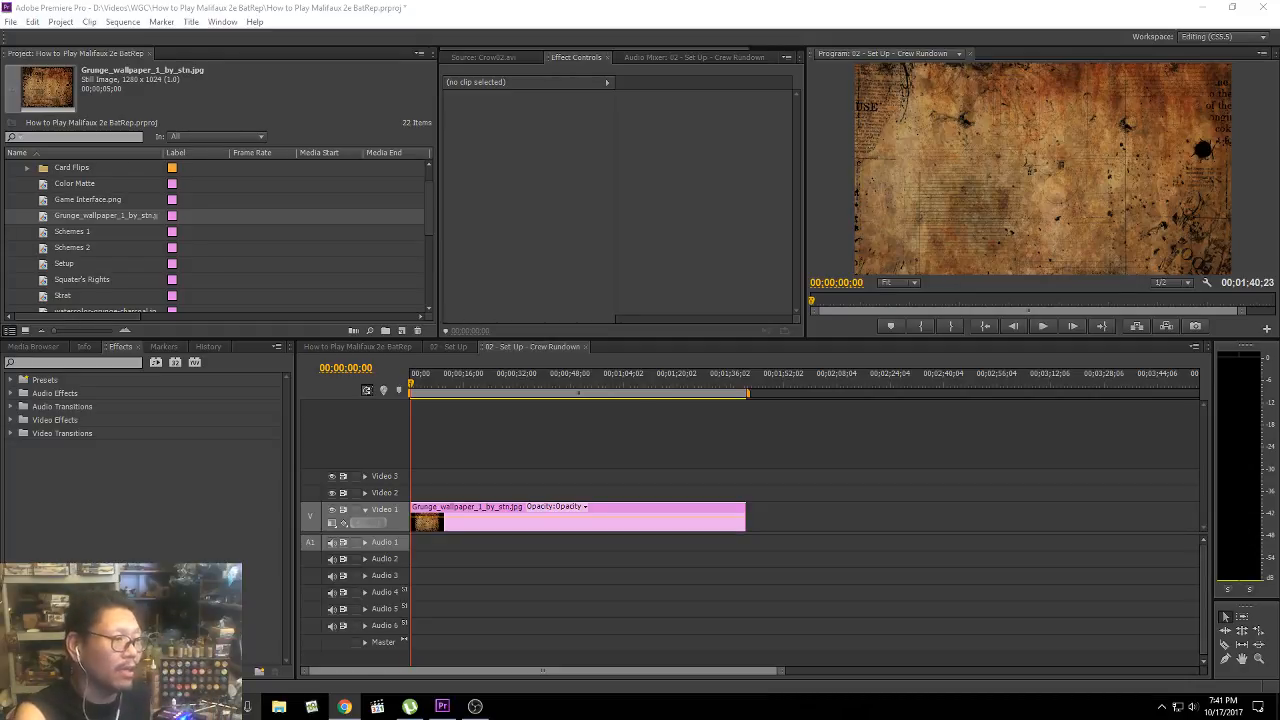
left_click(640, 432)
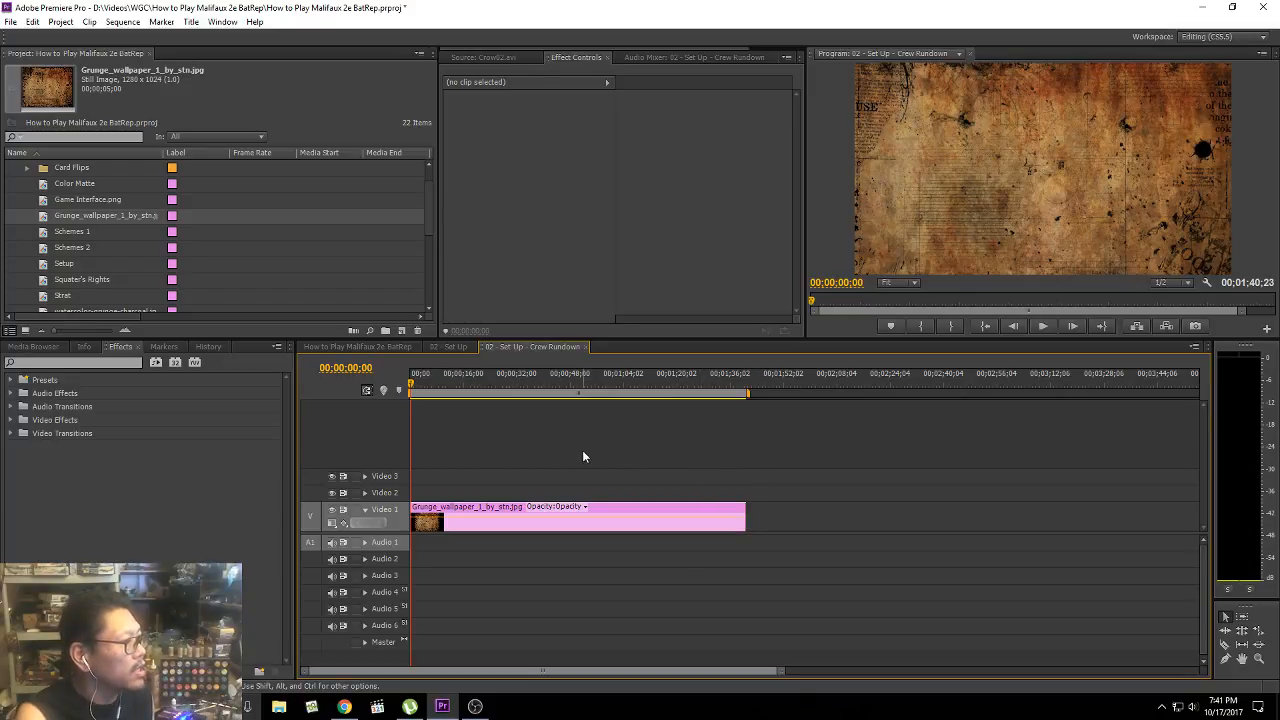
Step: Close the 02 - Set Up - Crew Rundown sequence in the timeline and collapse the Assets bin
left_click(586, 347)
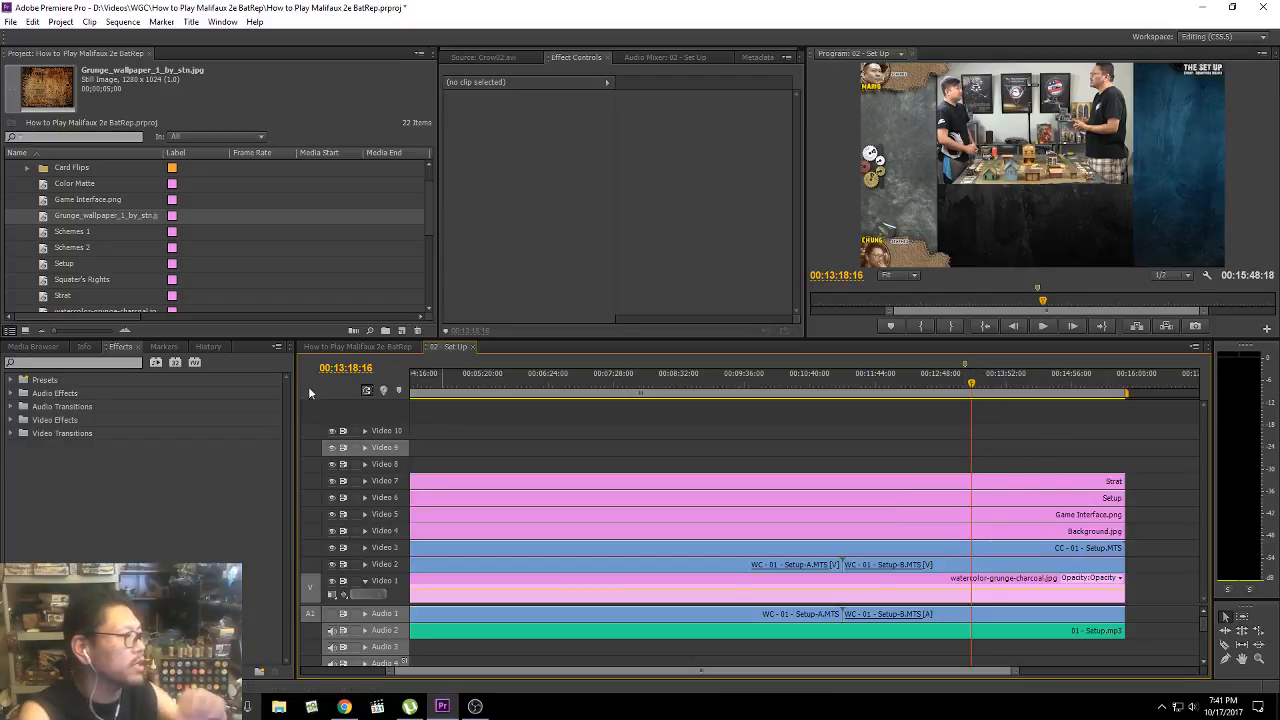
scroll(93, 249, "up", 1)
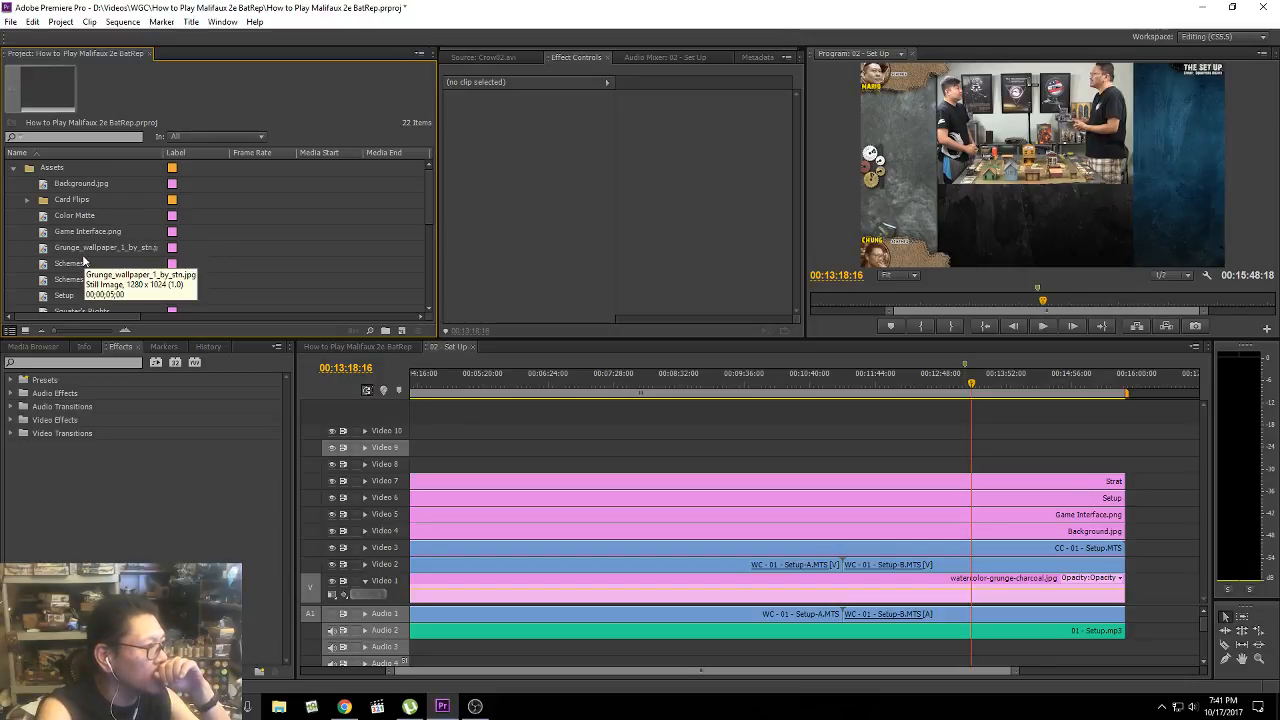
left_click(14, 168)
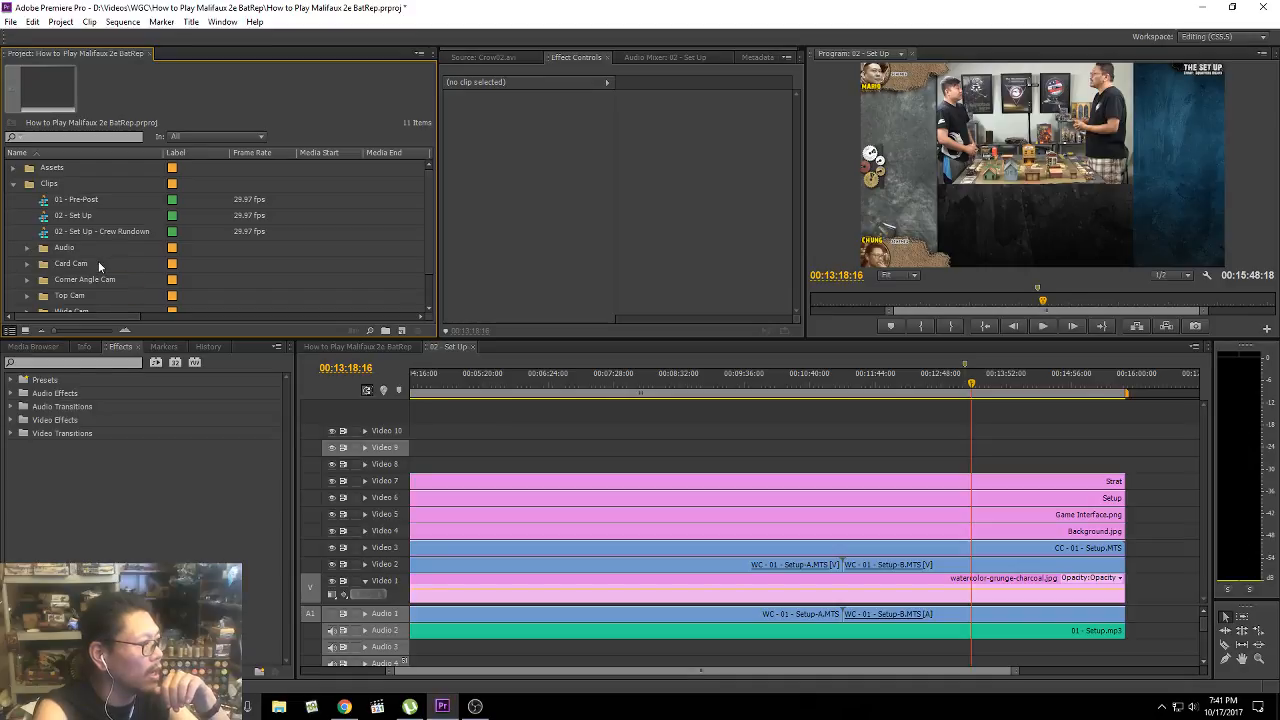
Step: Look through the recordings in the Audio and Wide Cam bins inside the Clips bin
scroll(120, 269, "down", 1)
scroll(120, 267, "down", 1)
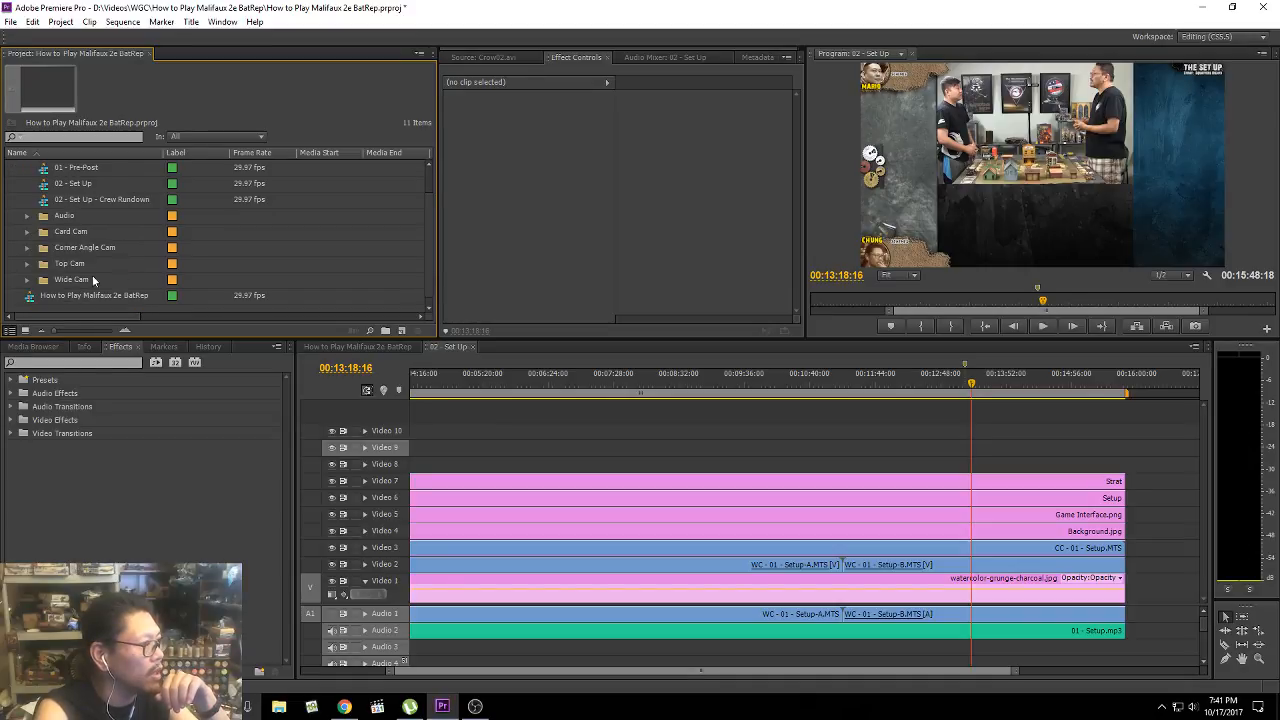
left_click(27, 216)
scroll(141, 259, "down", 2)
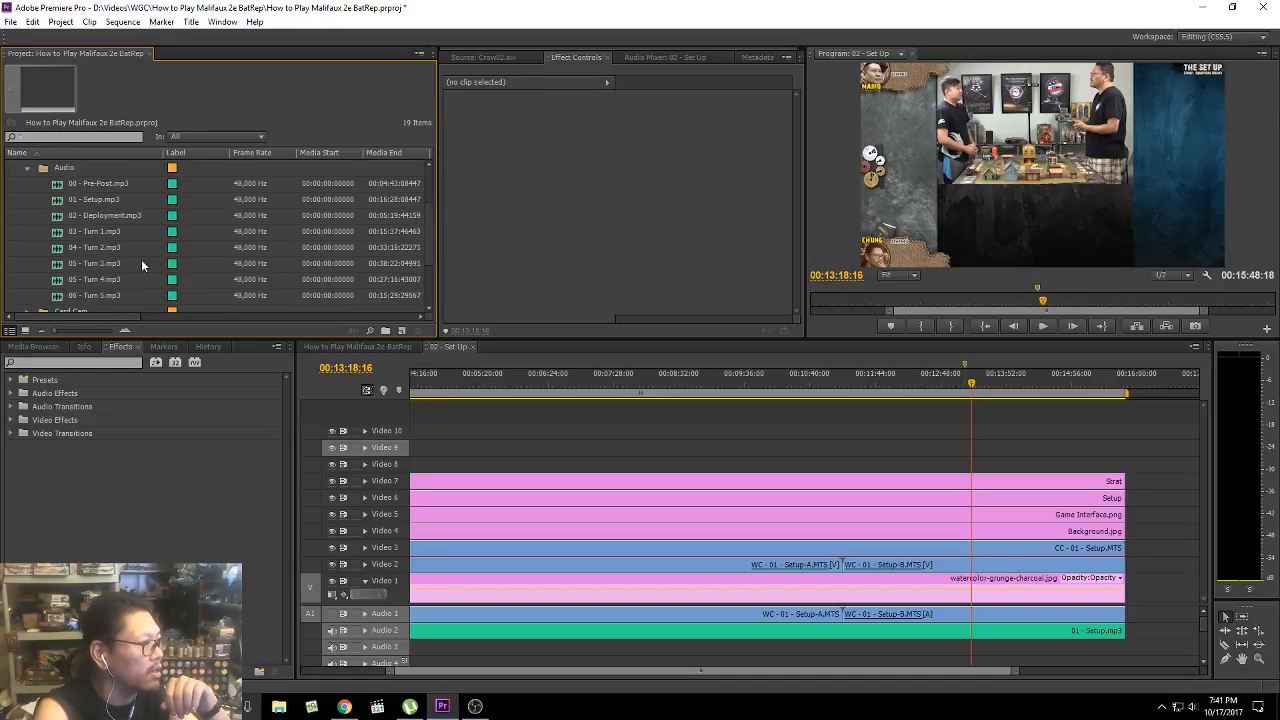
scroll(141, 259, "up", 1)
left_click(27, 200)
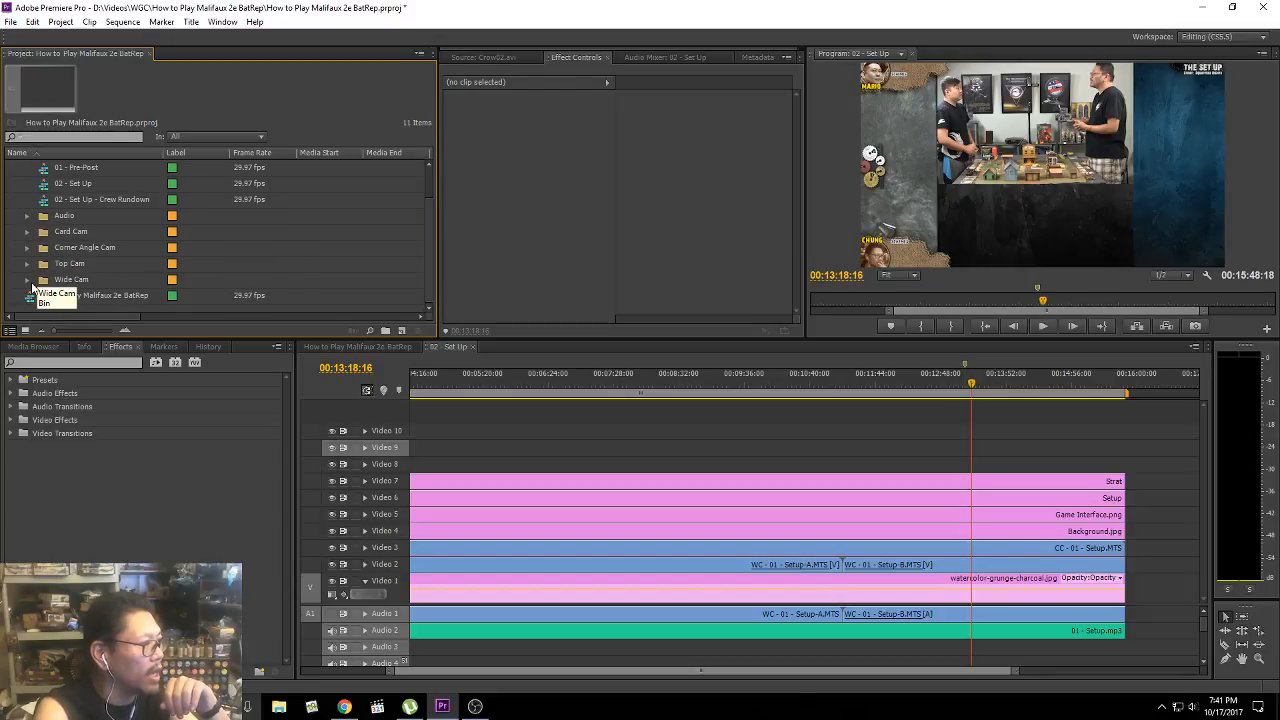
left_click(28, 280)
scroll(241, 254, "down", 4)
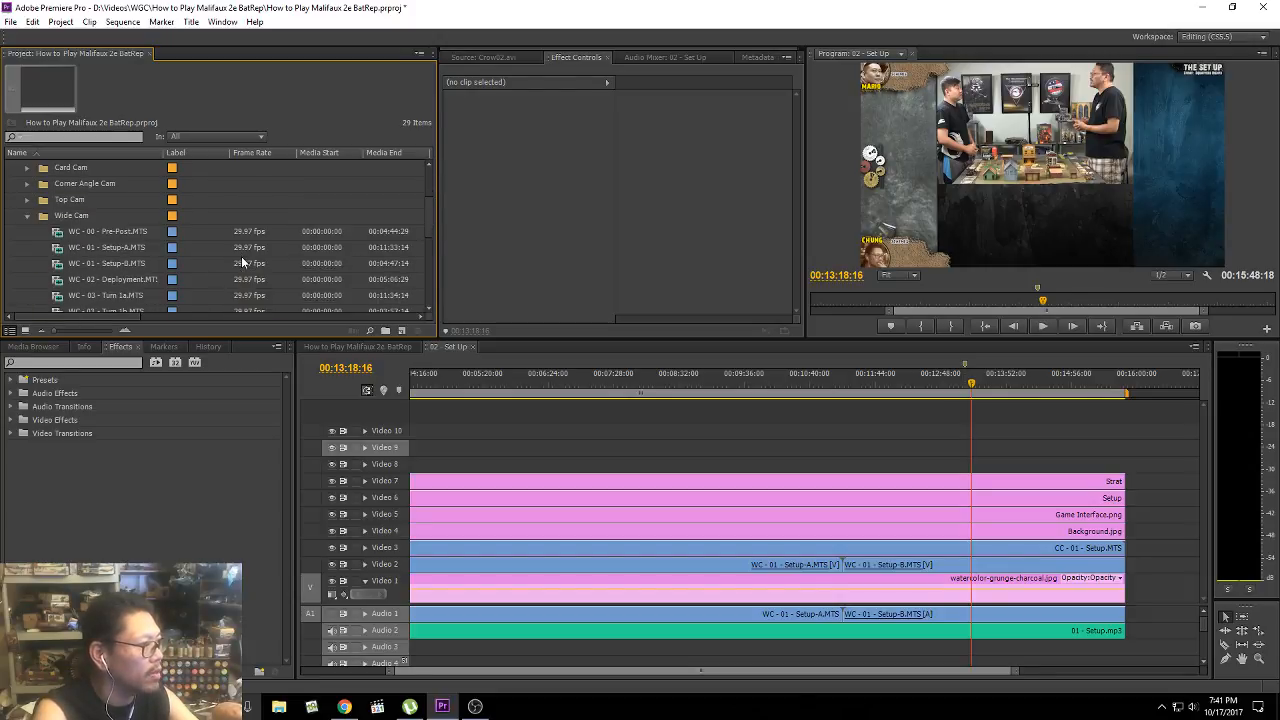
left_click(28, 219)
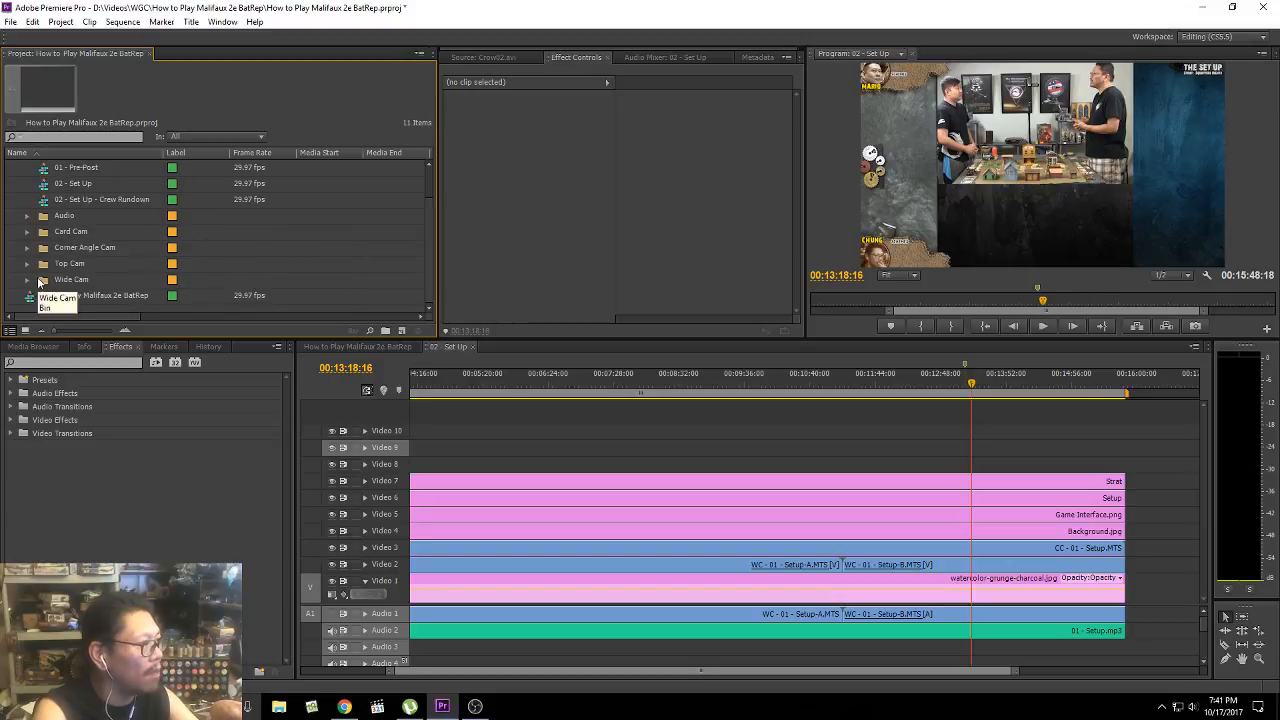
Step: Preview TC - 02 - Deployment.MTS from the Top Cam bin in the Source monitor, leaving the bin collapsed
left_click(28, 264)
scroll(155, 291, "down", 2)
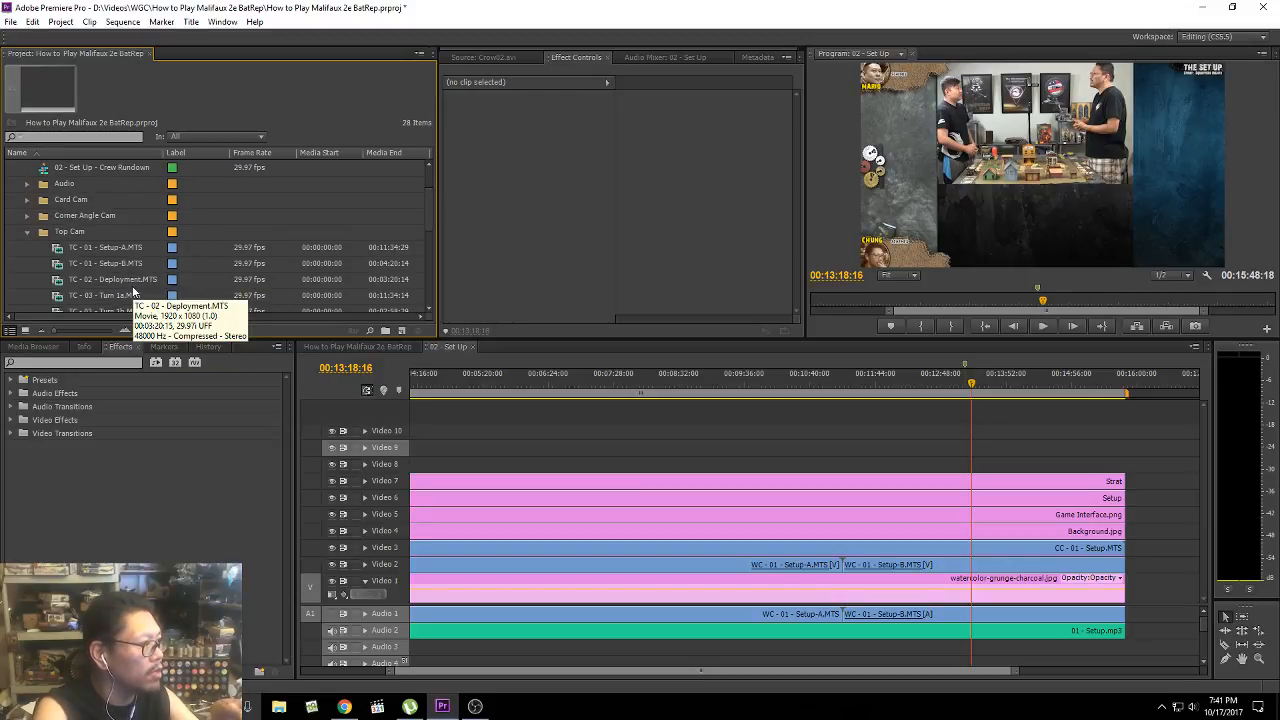
left_click(132, 285)
double_click(132, 285)
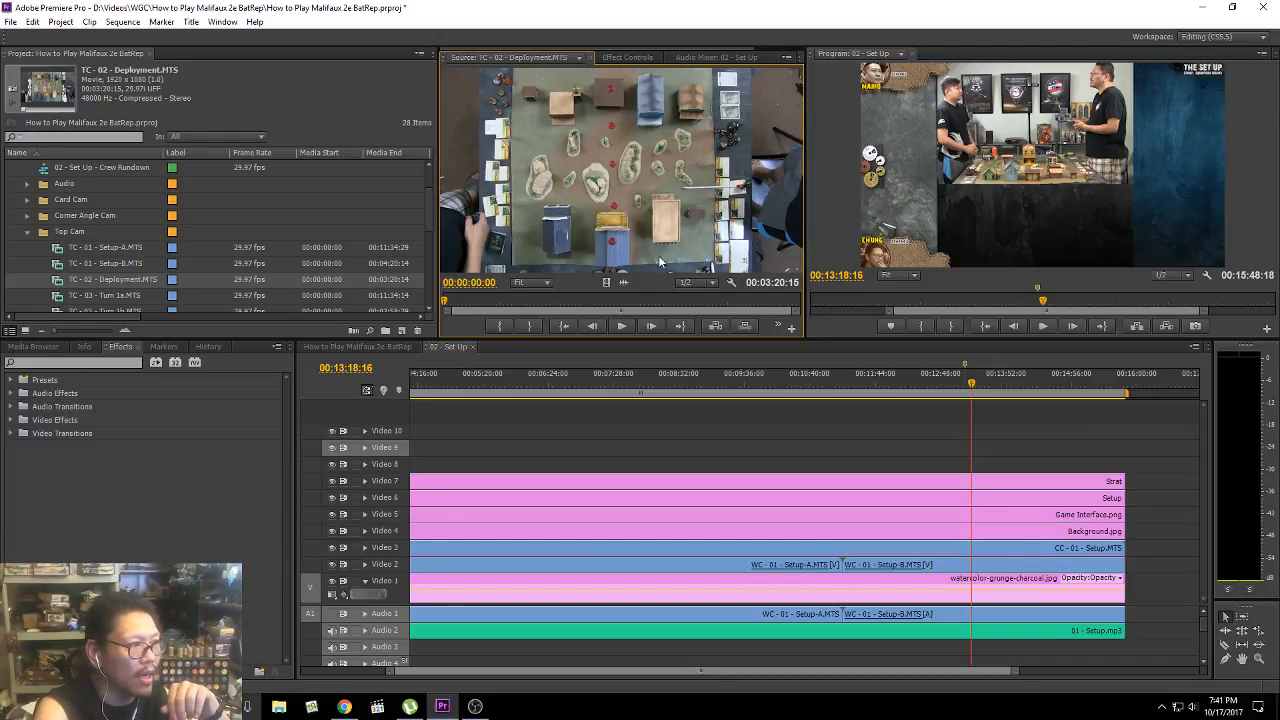
left_click(30, 234)
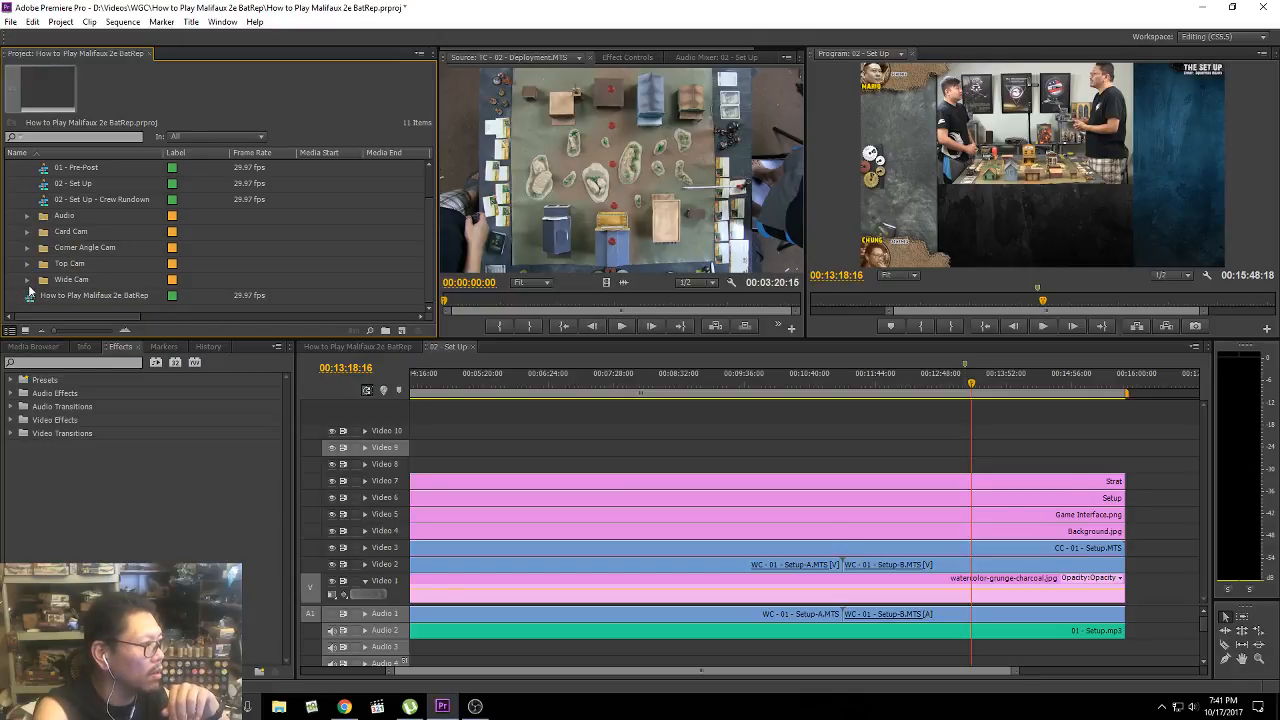
Step: Preview CAC - 03 - Turn 1a.MTS from the Corner Angle Cam bin in the Source monitor, leaving the bin collapsed
left_click(28, 248)
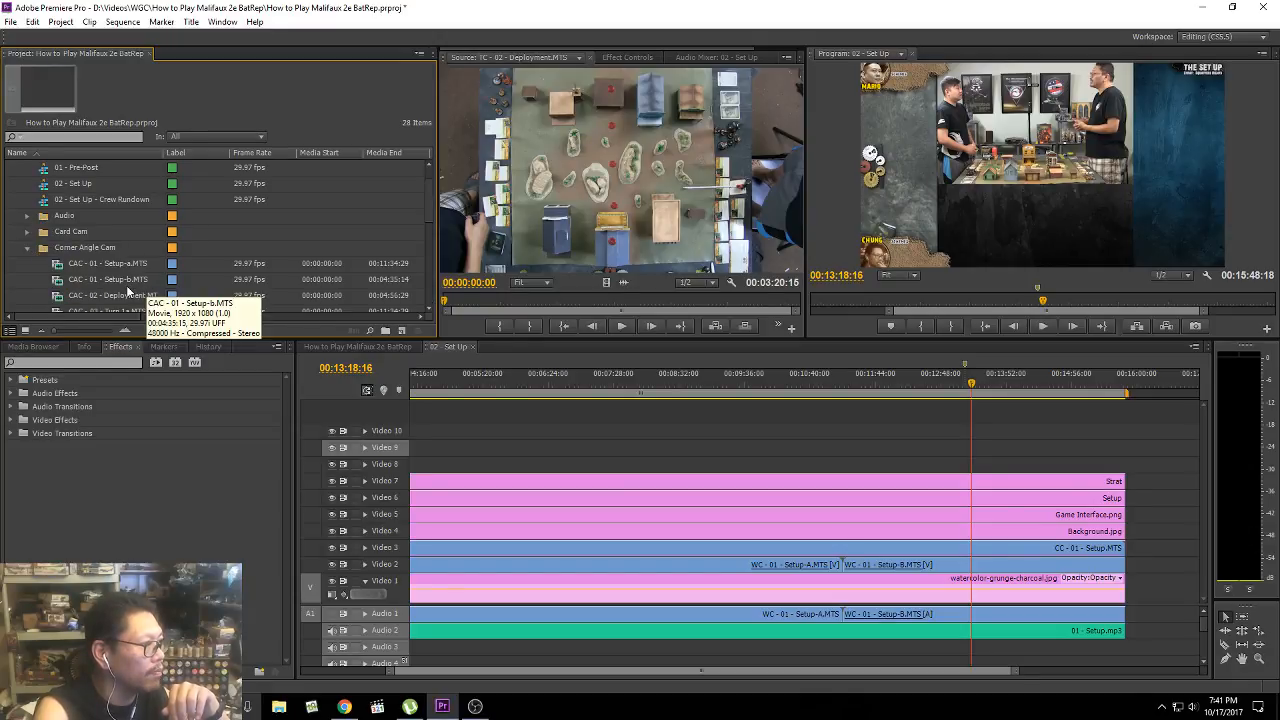
left_click(132, 295)
scroll(131, 290, "down", 1)
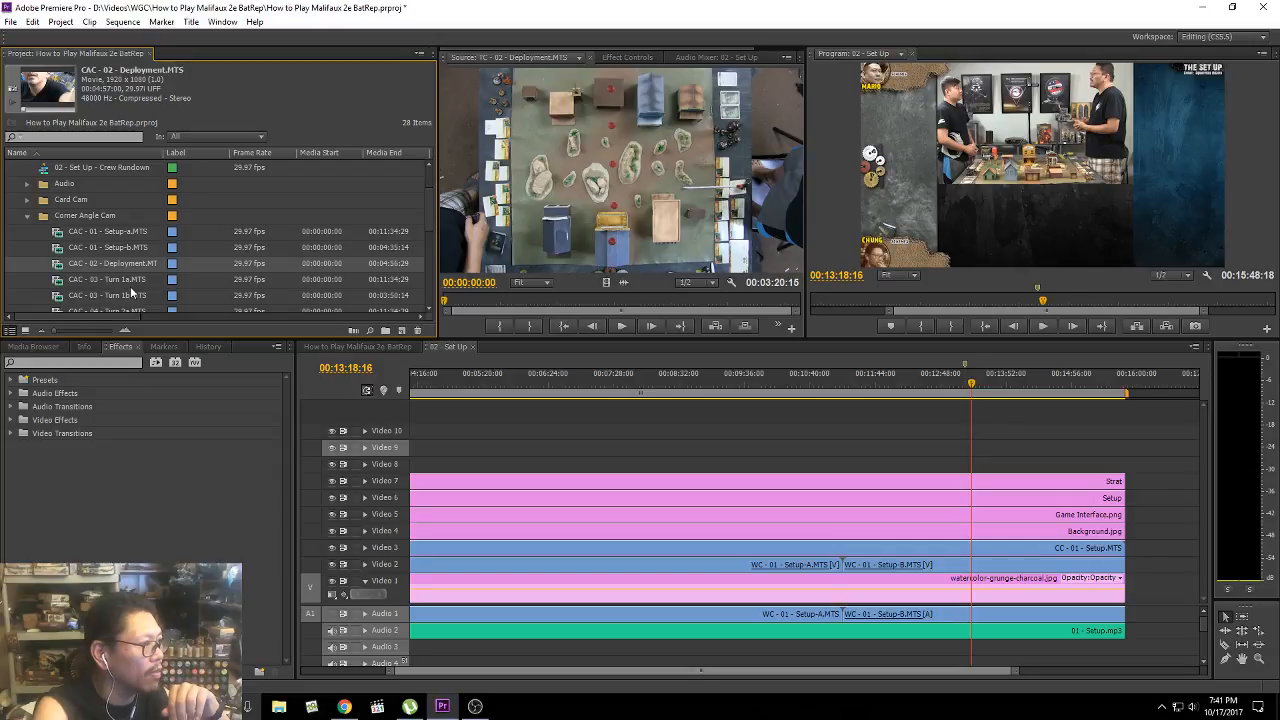
double_click(125, 281)
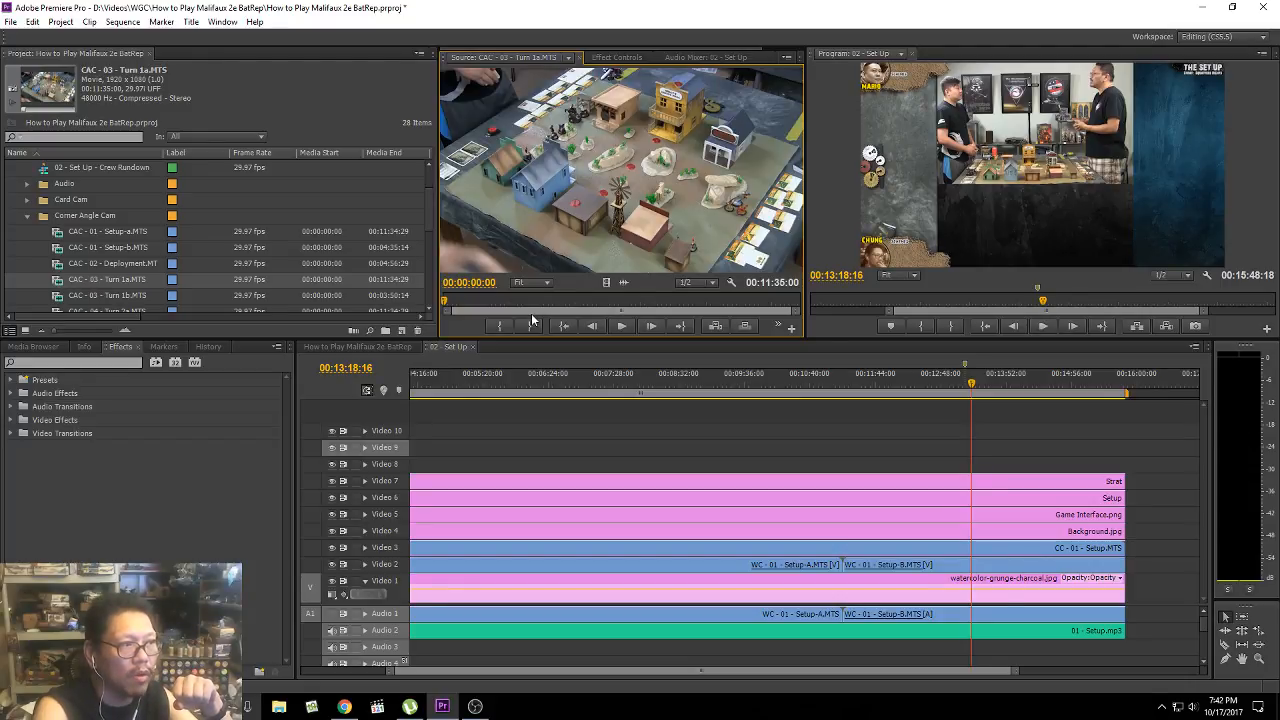
left_click(28, 216)
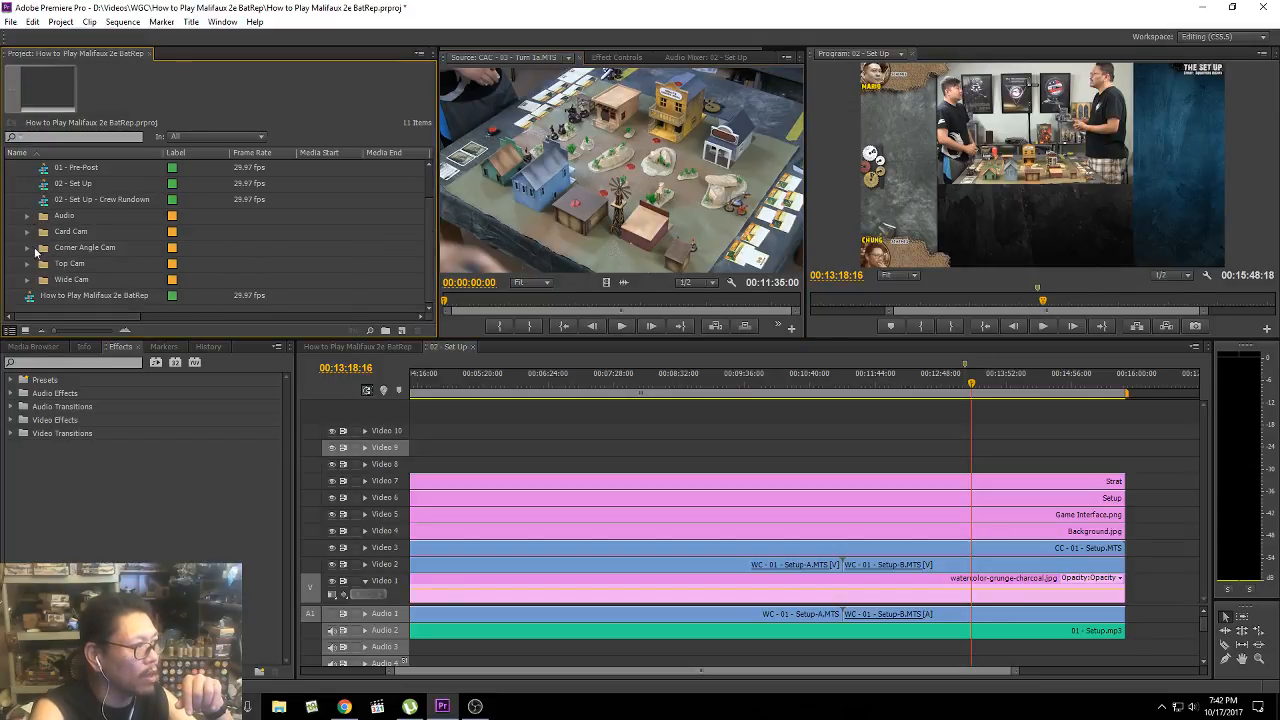
left_click(28, 248)
left_click(28, 248)
Step: Create a sequence named 03 - Deployment in the Clips bin with the AVCHD 1080p30 preset
scroll(189, 250, "up", 1)
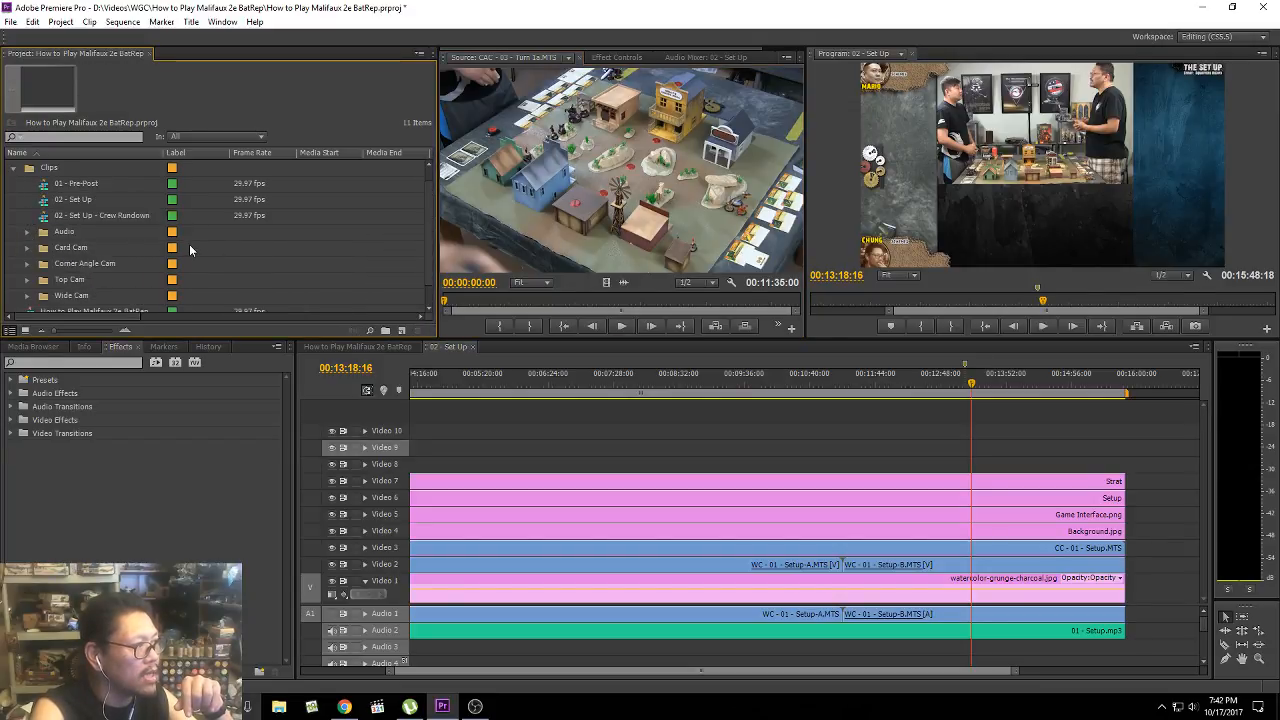
scroll(189, 244, "up", 1)
left_click(50, 185)
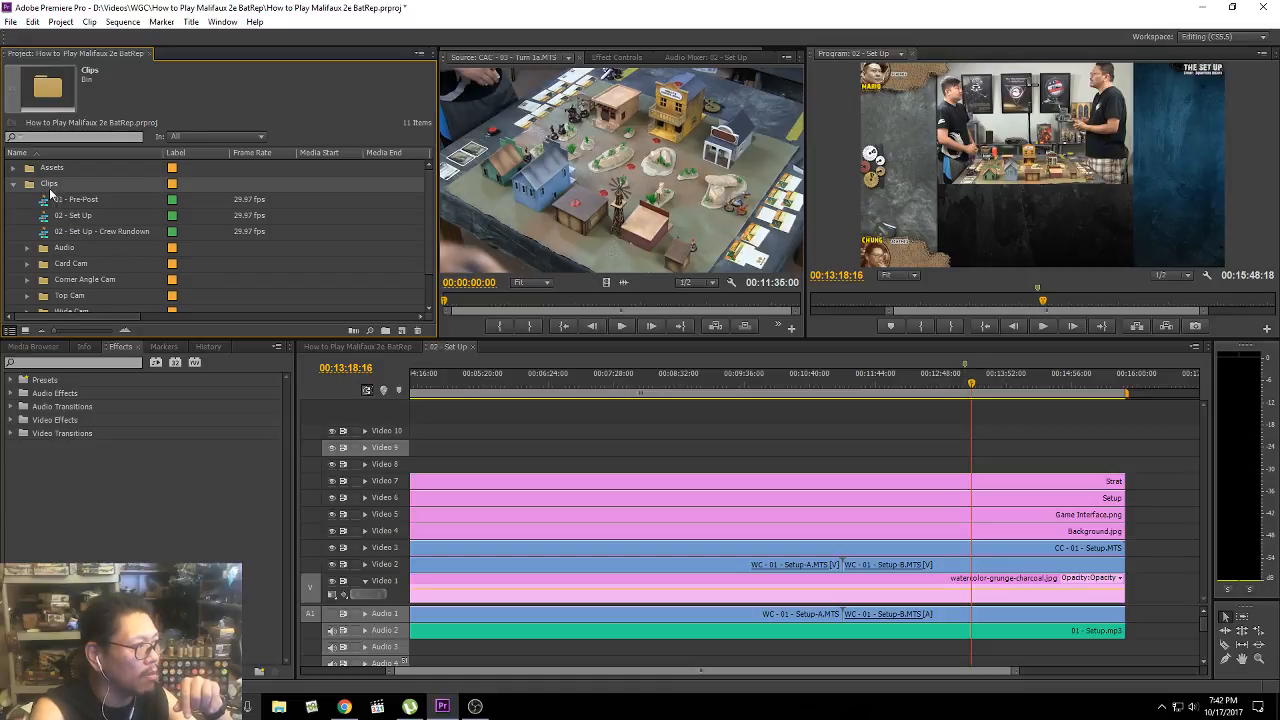
left_click(104, 232)
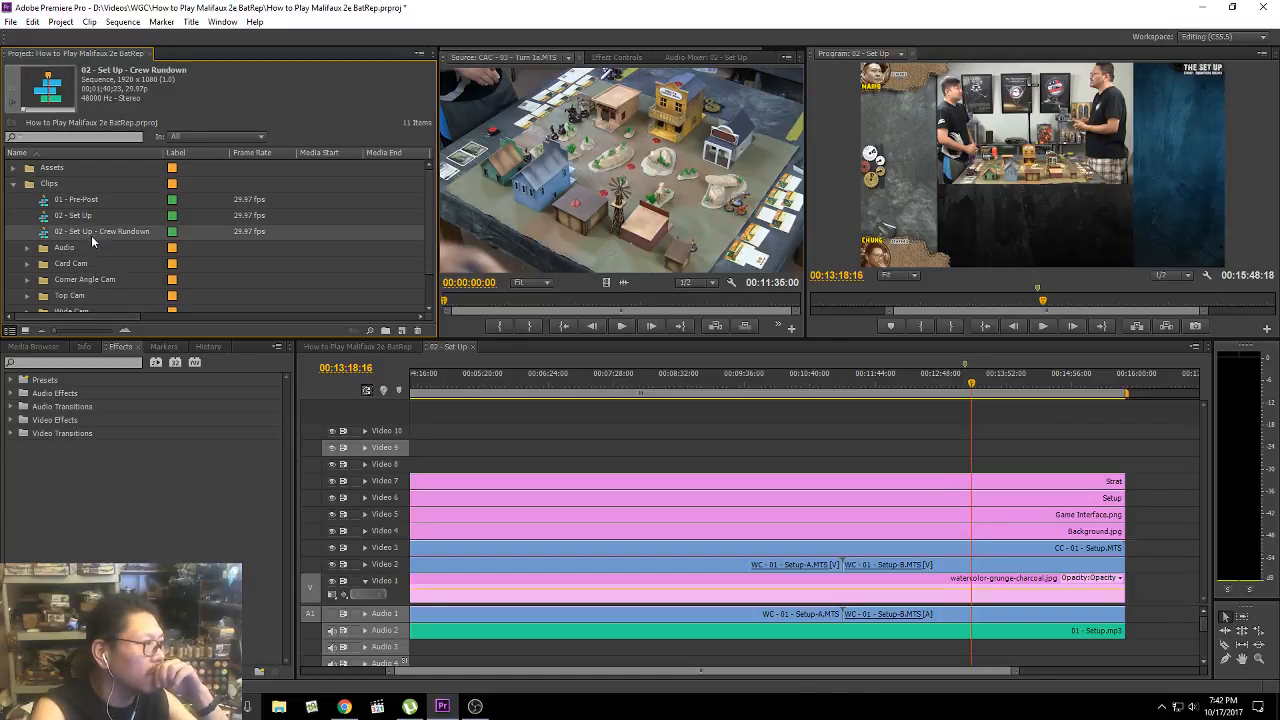
left_click(402, 333)
left_click(455, 348)
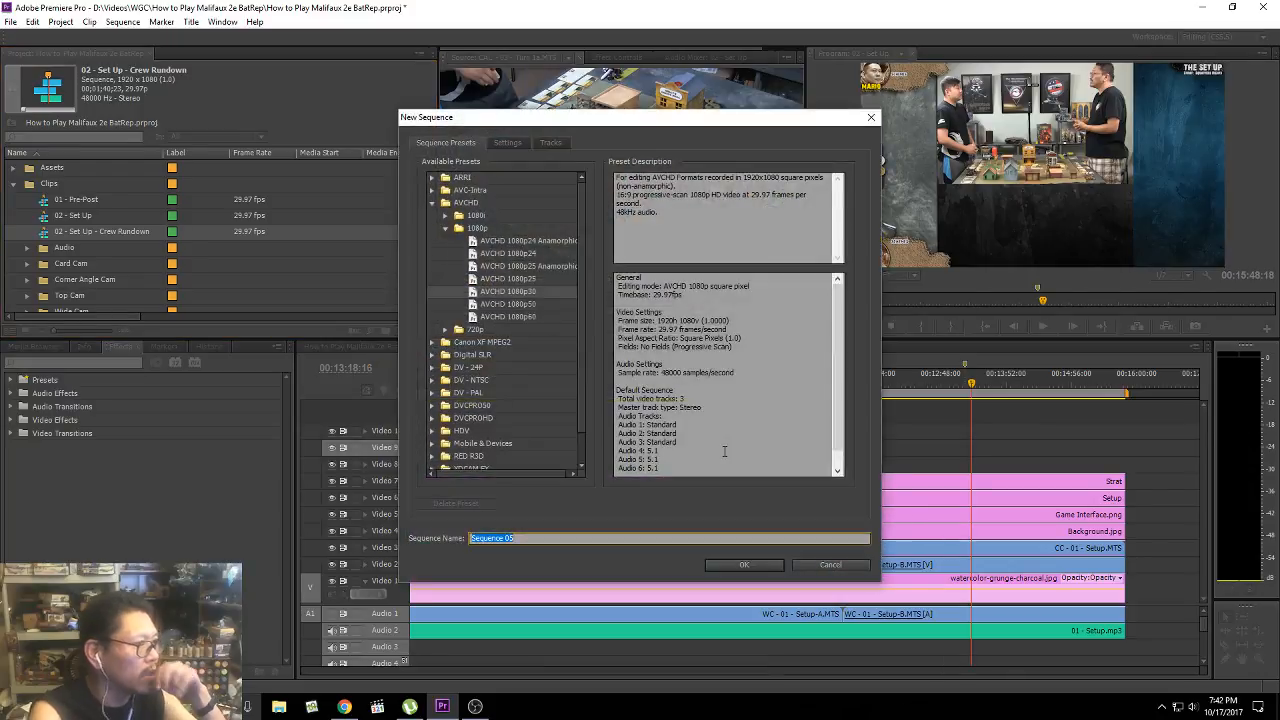
type("03 -")
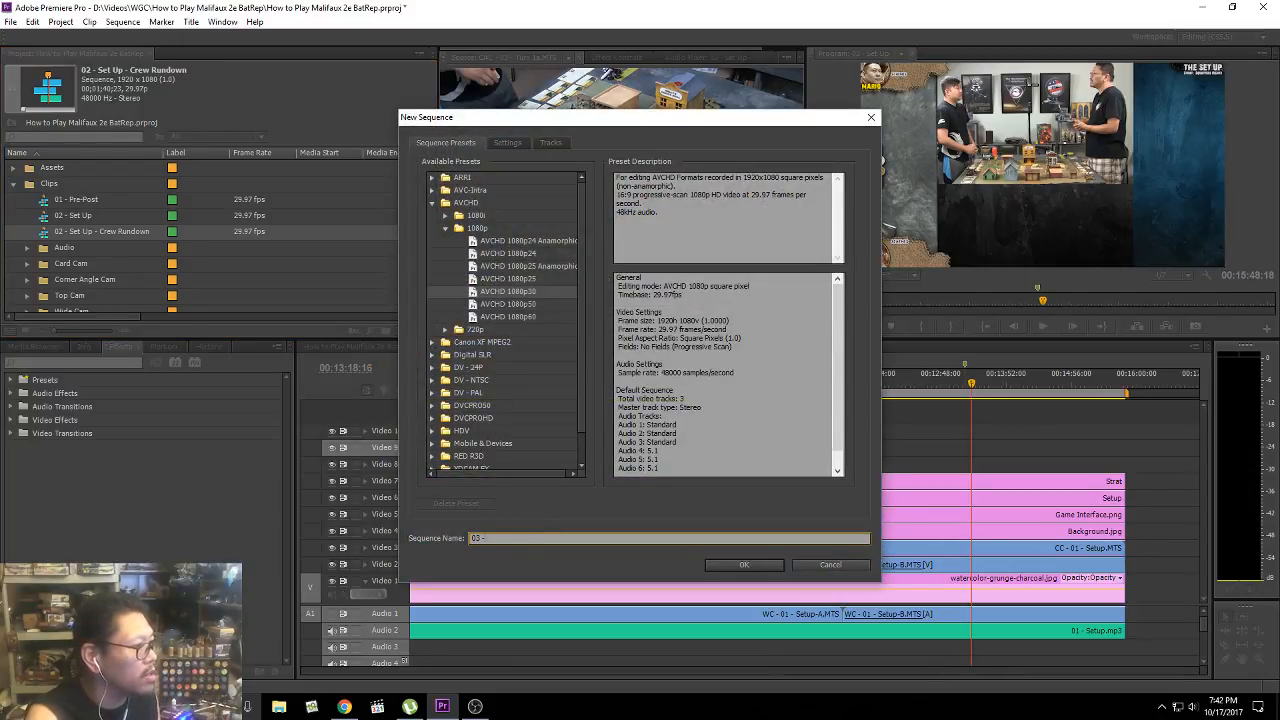
type(" Deploym")
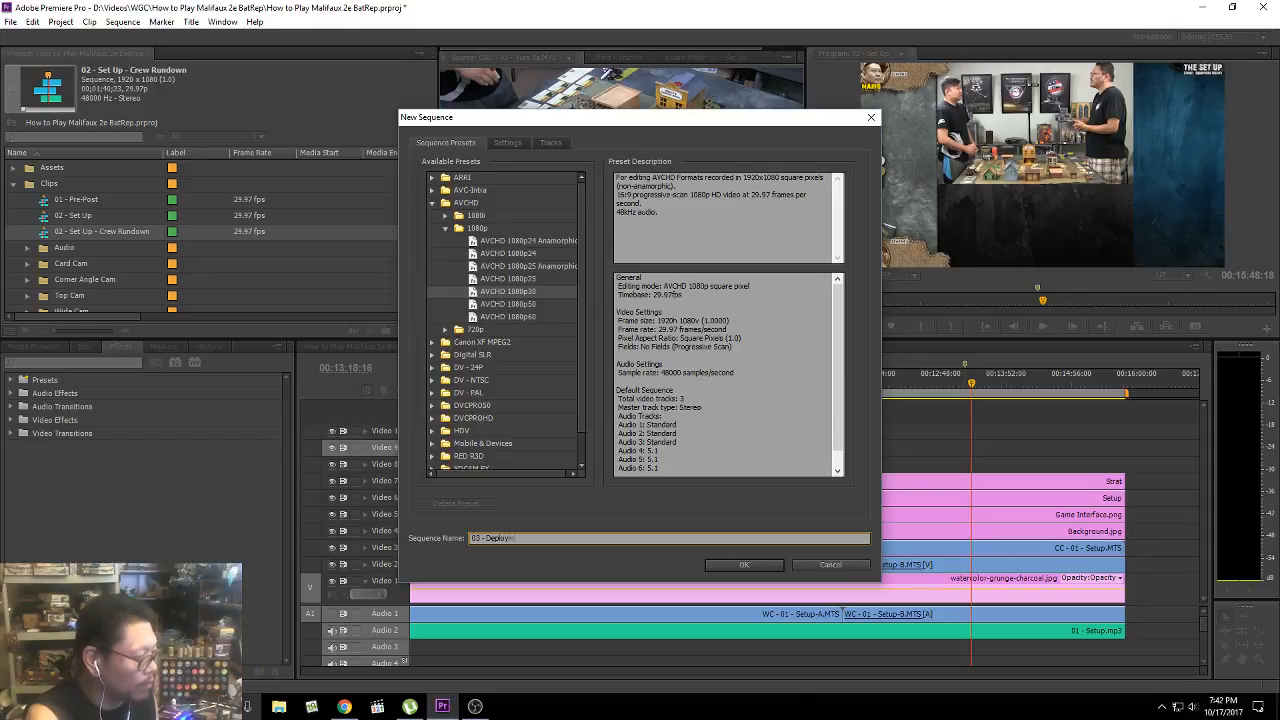
type("ent")
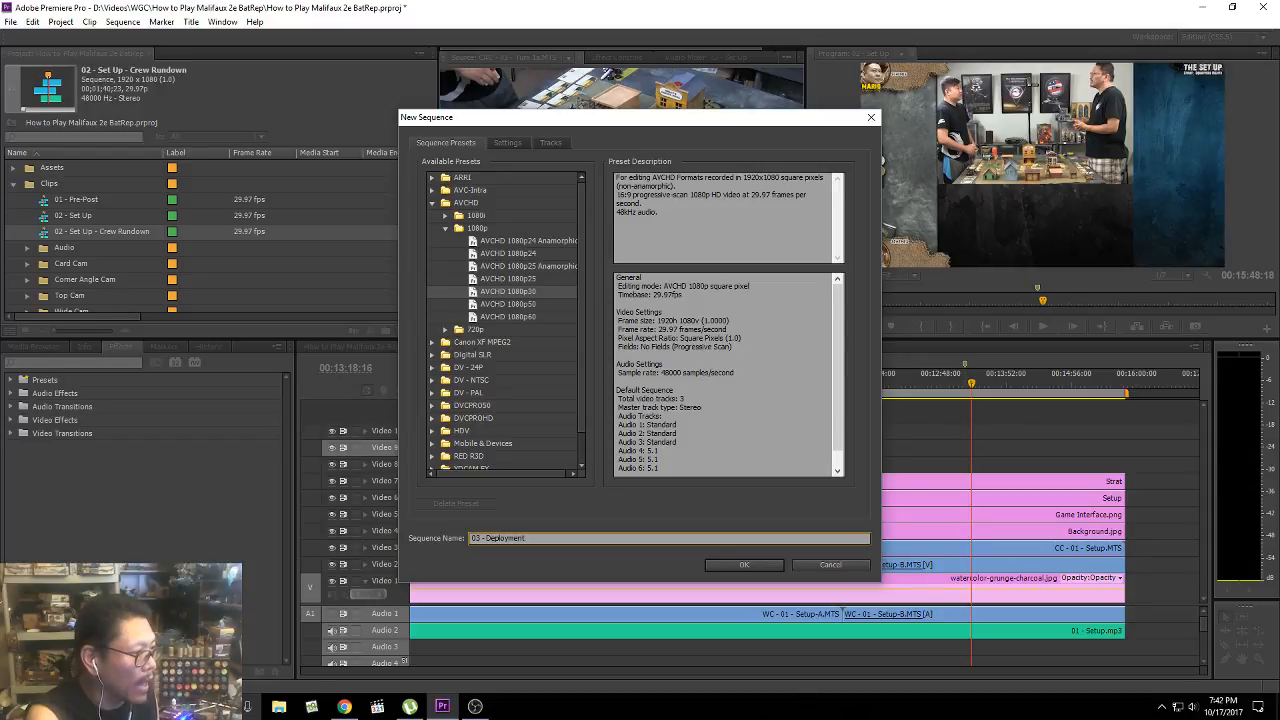
key("Return")
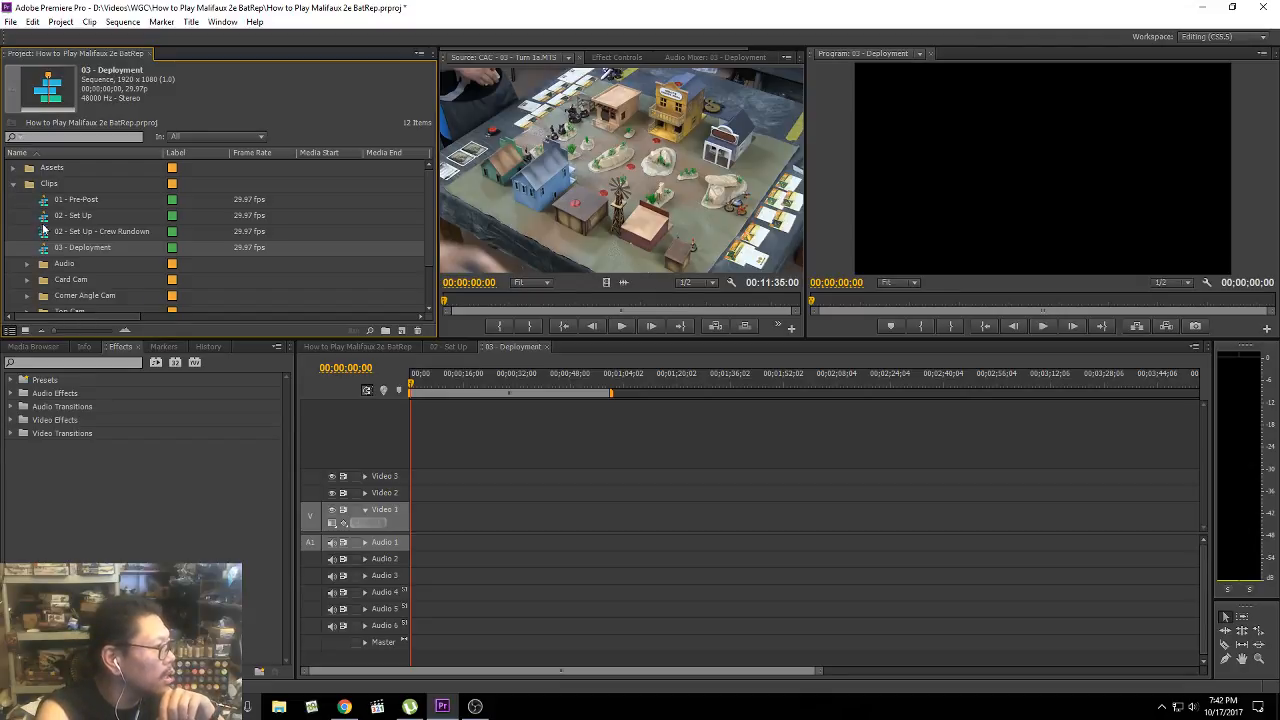
left_click(54, 281)
scroll(80, 296, "down", 2)
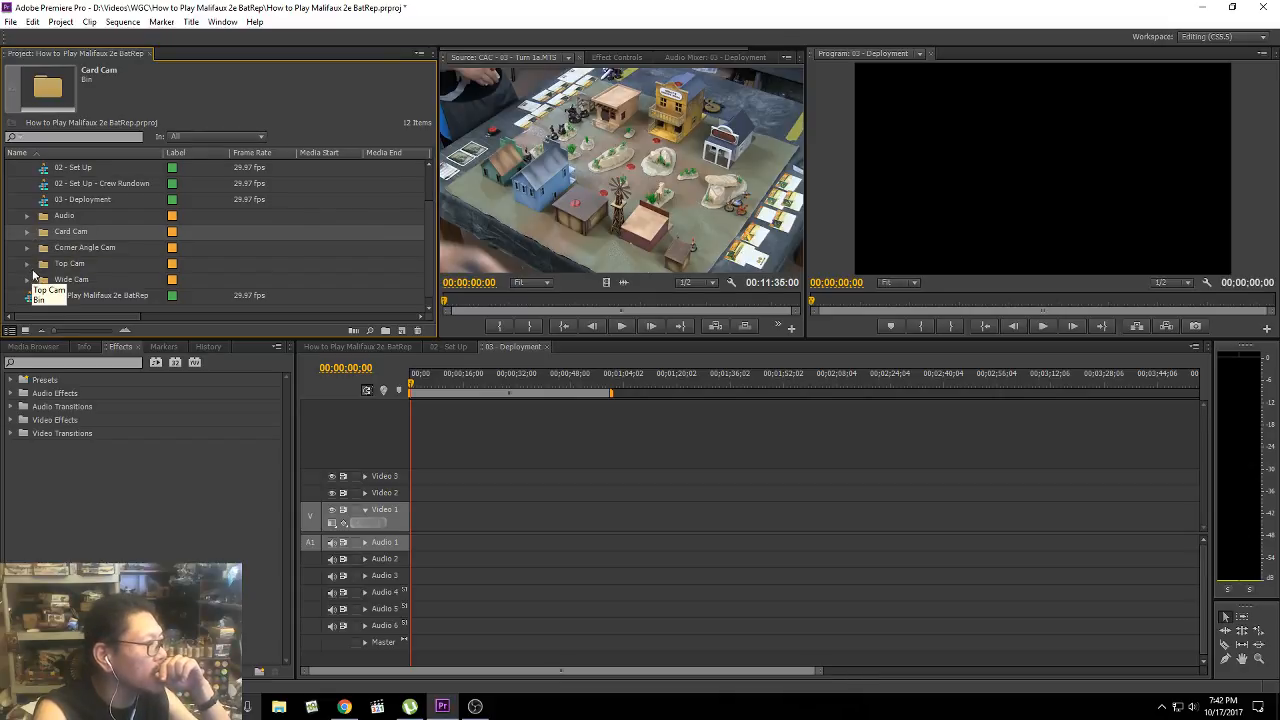
left_click(43, 253)
left_click(28, 249)
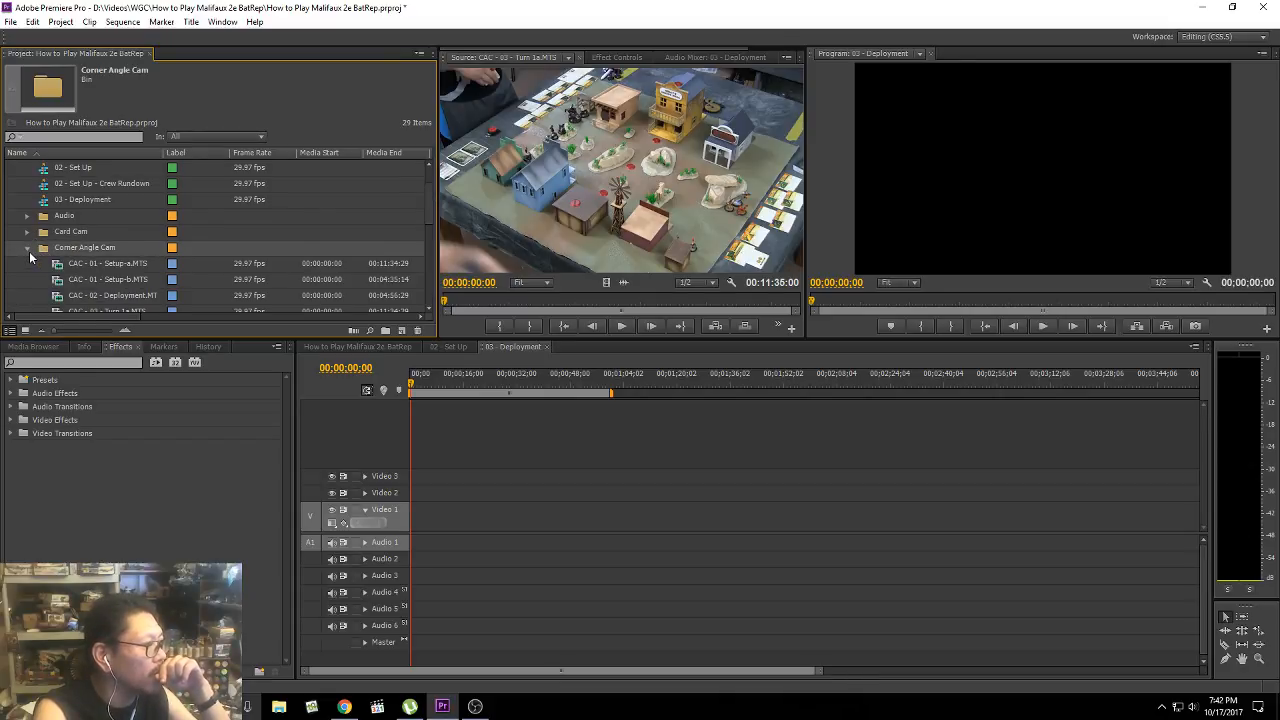
left_click(28, 249)
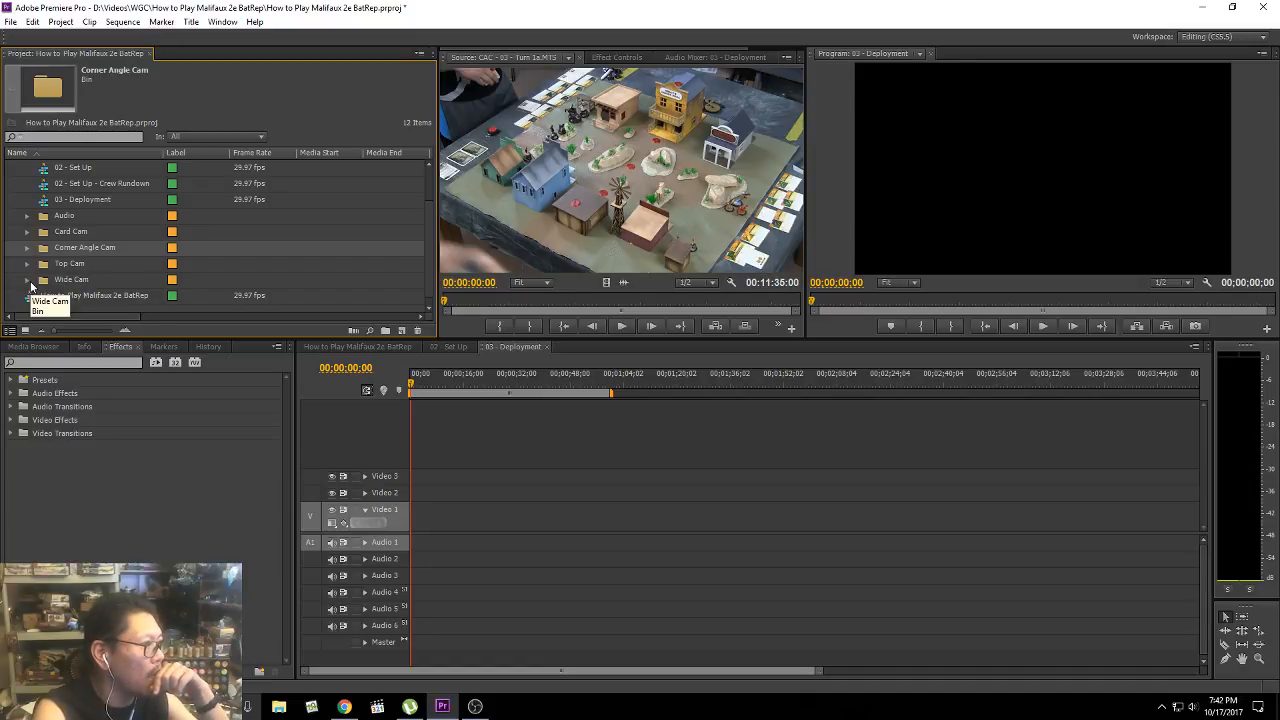
Step: Expand the Wide Cam, Top Cam and Audio bins and look through their recordings for the deployment section
left_click(103, 280)
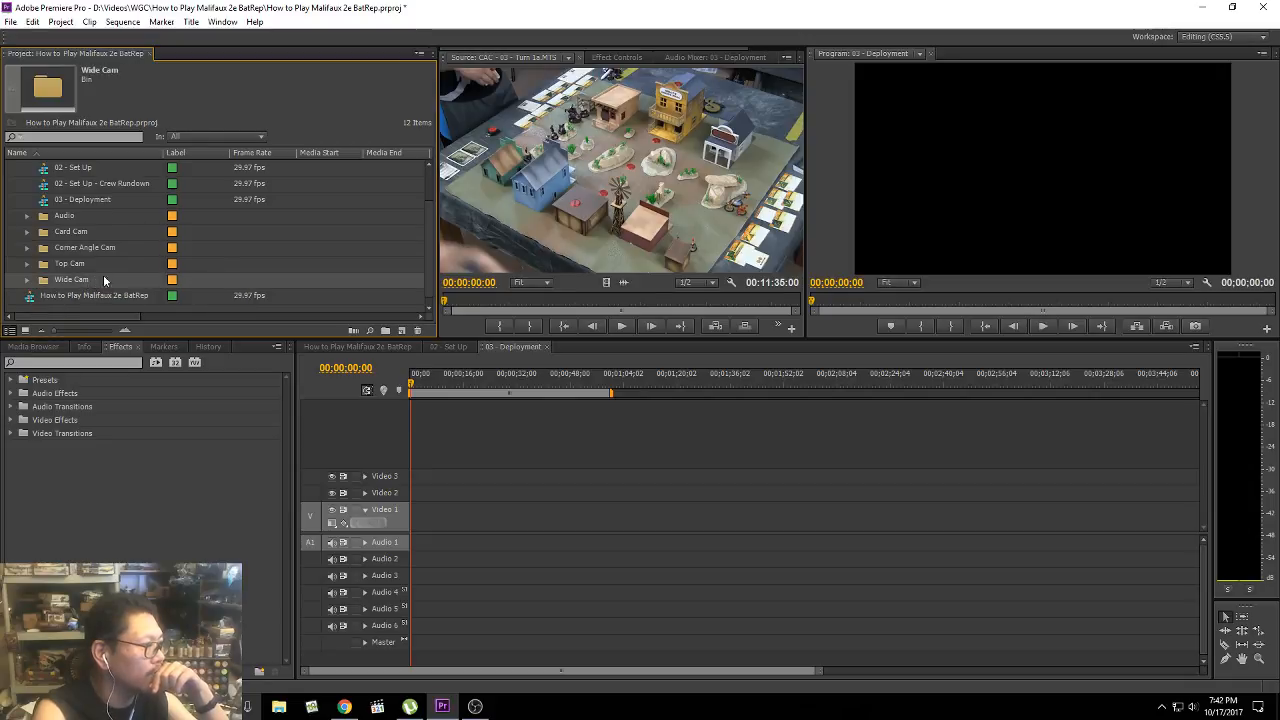
left_click(27, 280)
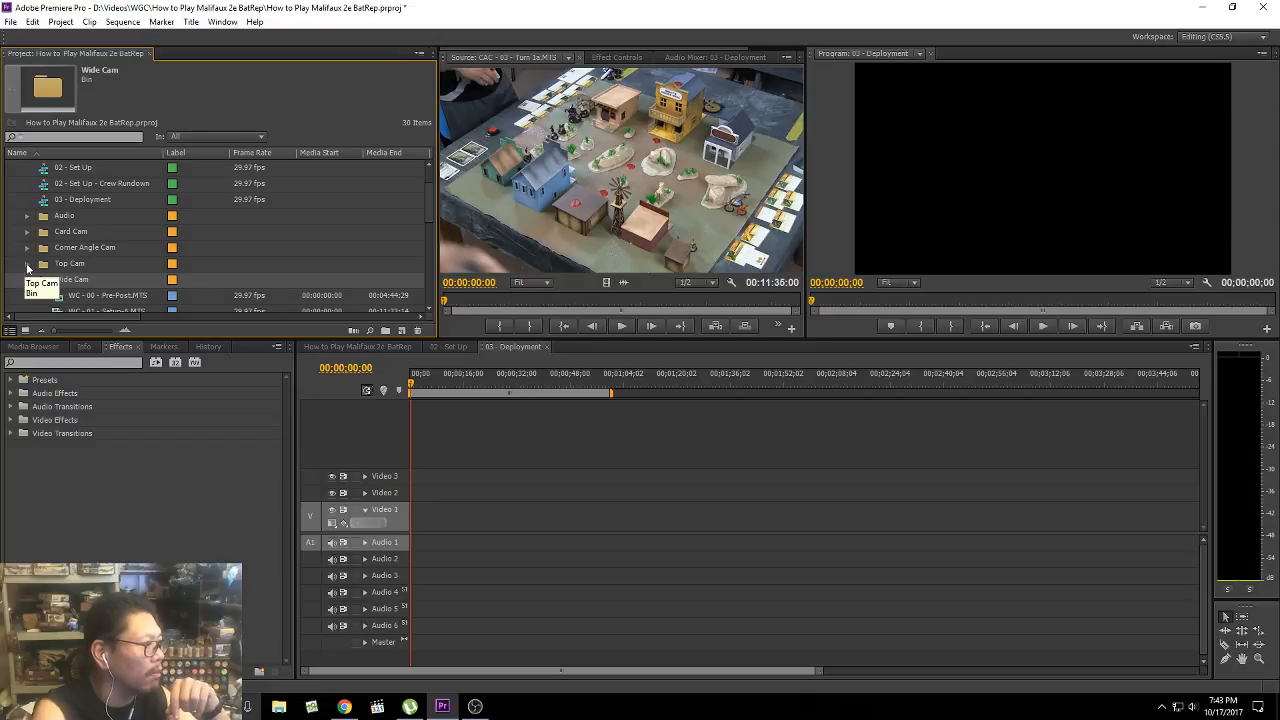
left_click(27, 263)
left_click(27, 215)
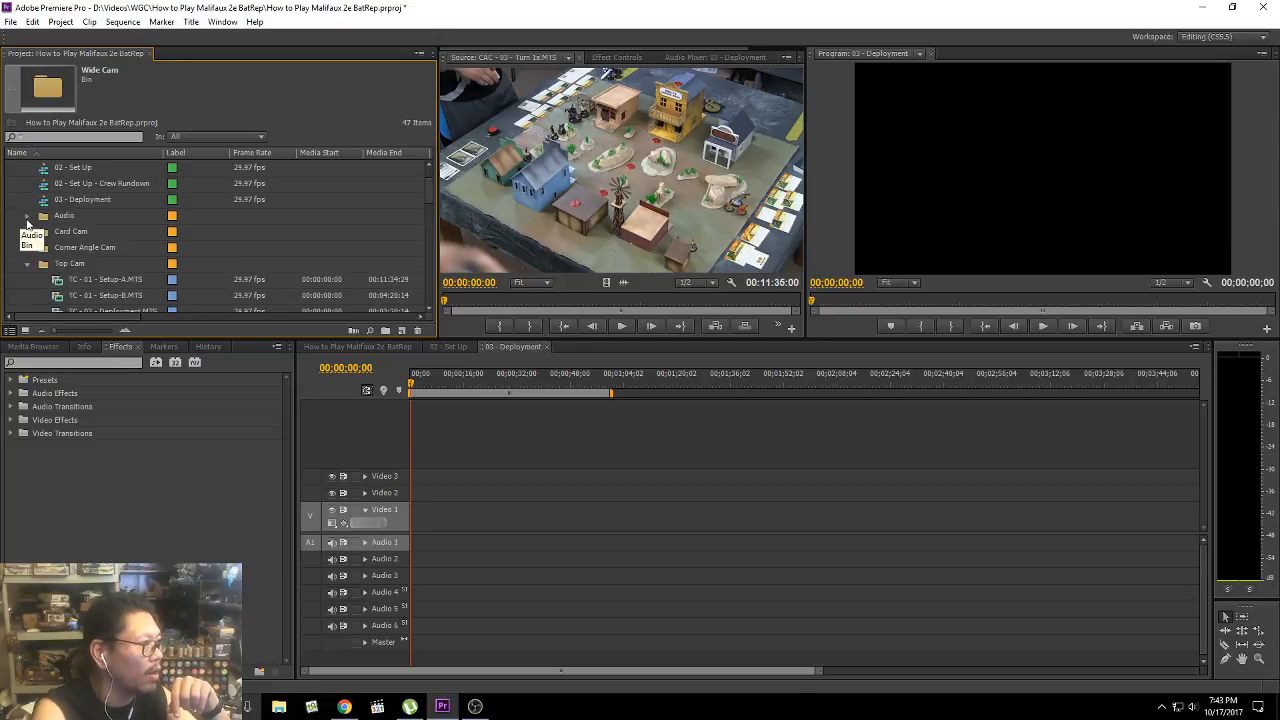
scroll(187, 268, "down", 4)
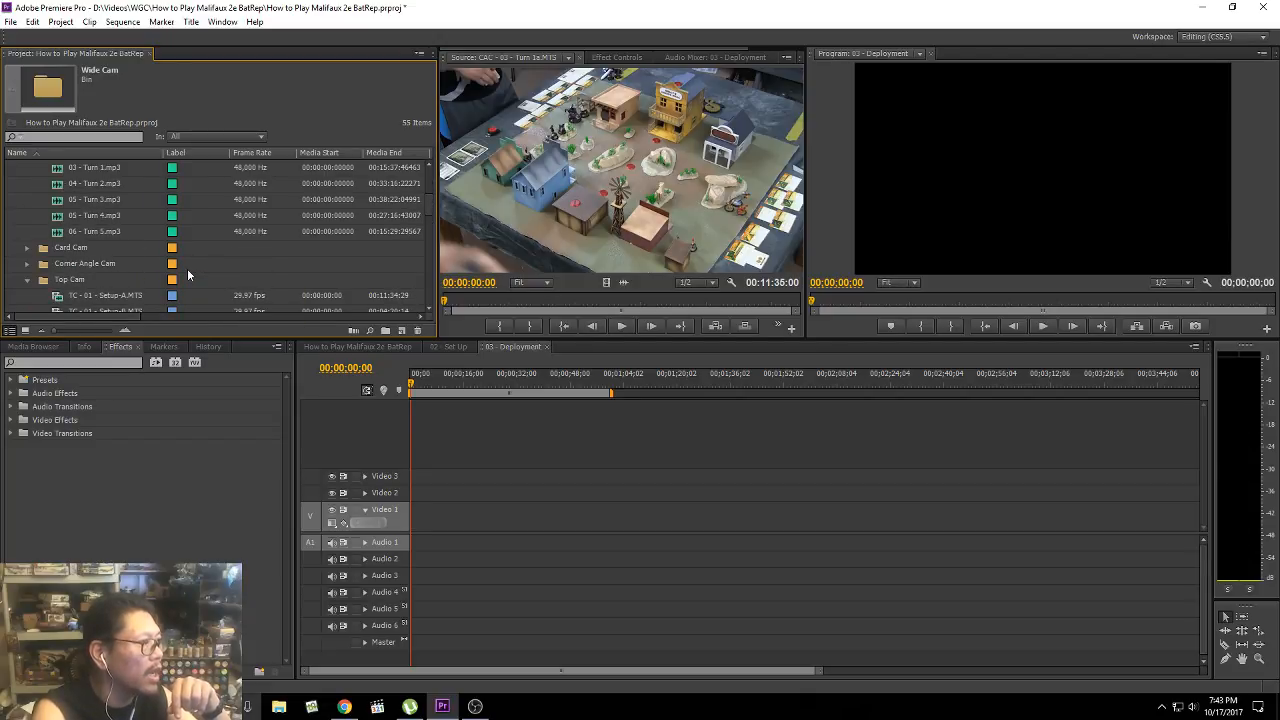
scroll(187, 268, "down", 6)
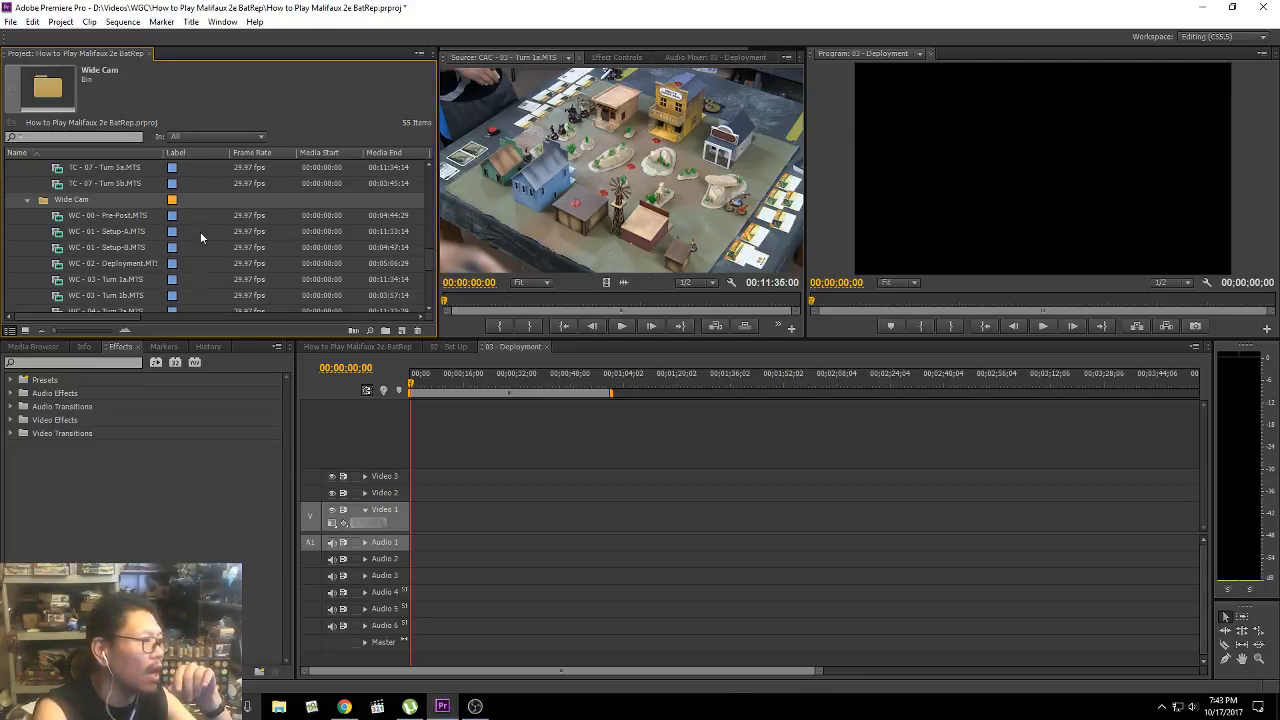
scroll(196, 242, "up", 6)
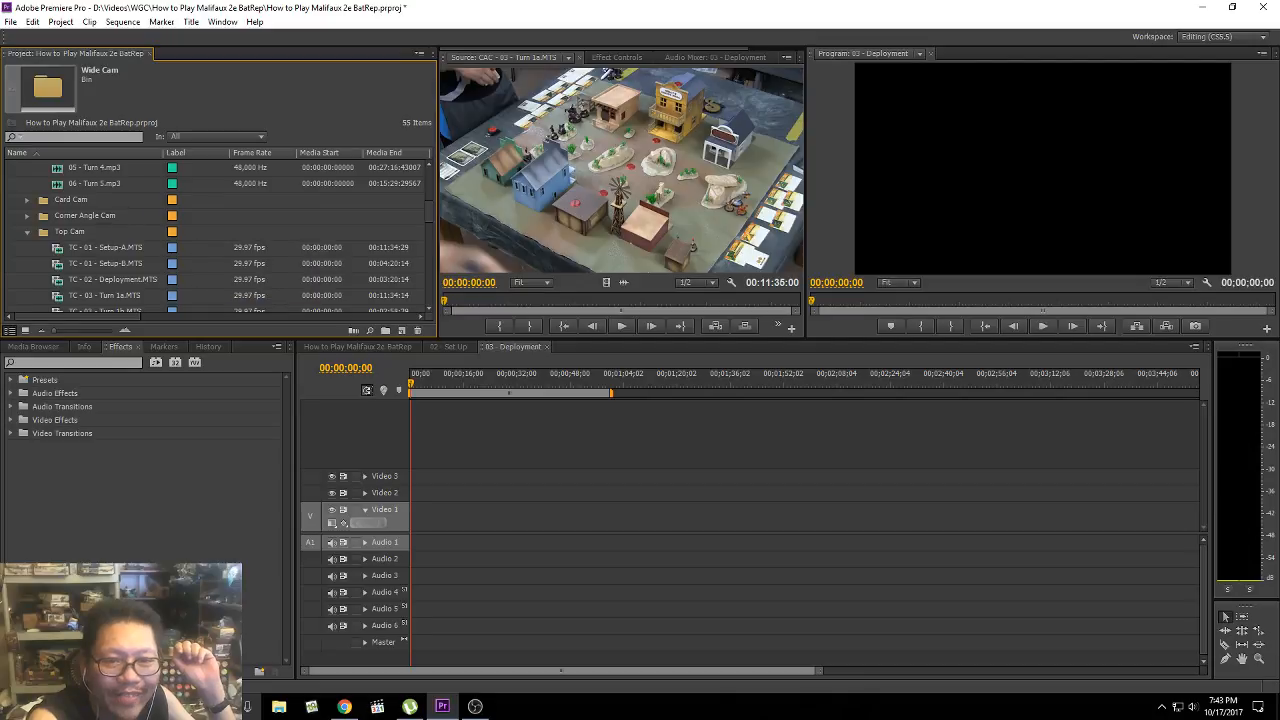
key("alt+Tab")
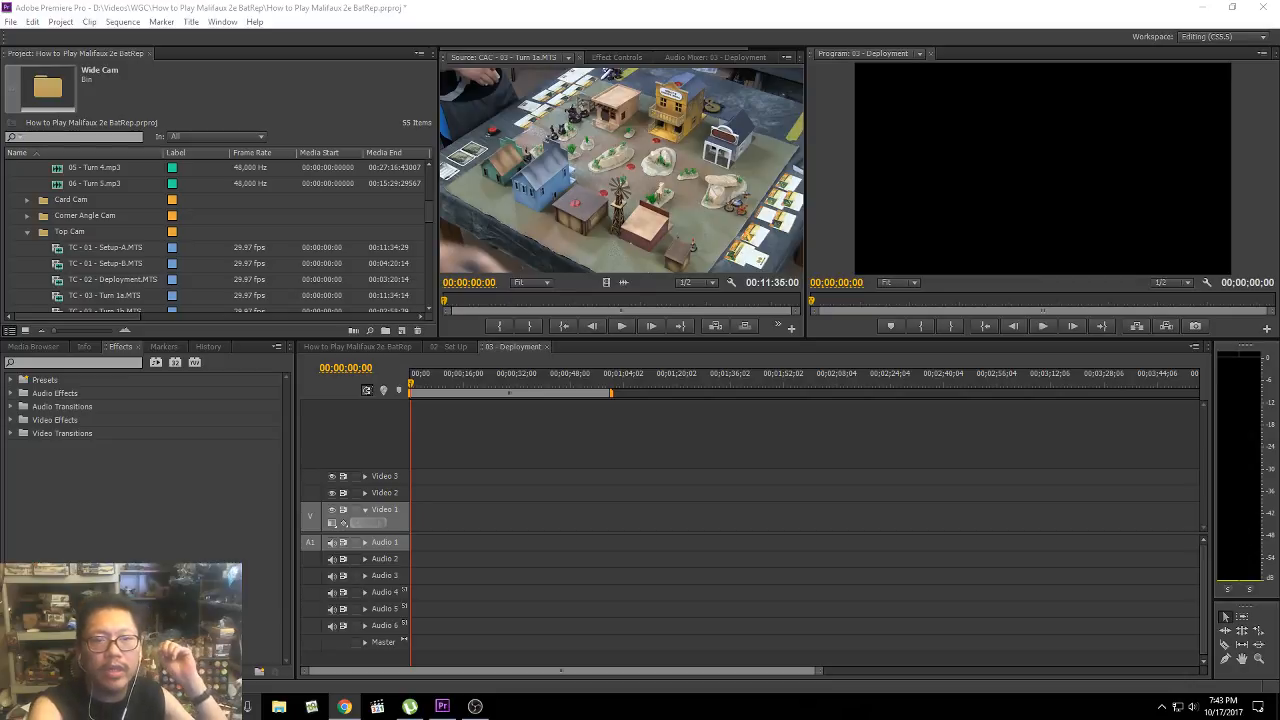
left_click(535, 444)
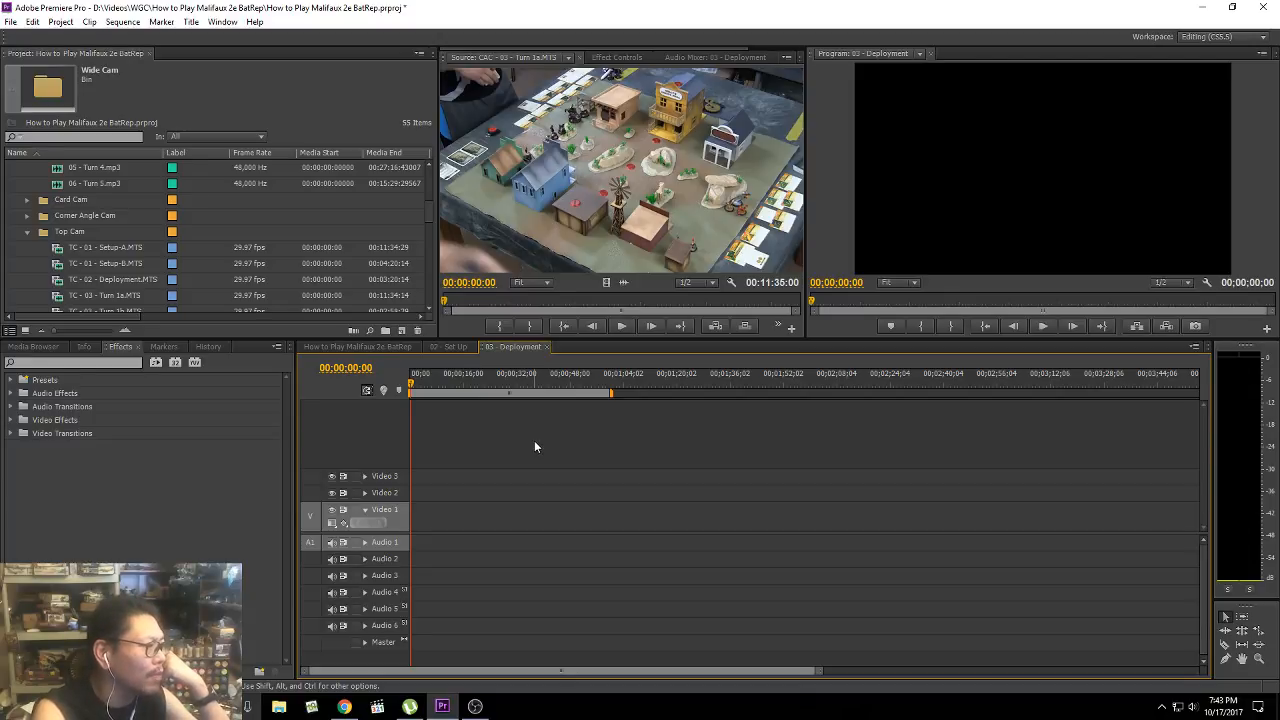
Step: Delete the empty 03 - Deployment sequence from the Clips bin
left_click(93, 239)
scroll(99, 268, "up", 1)
scroll(101, 272, "up", 2)
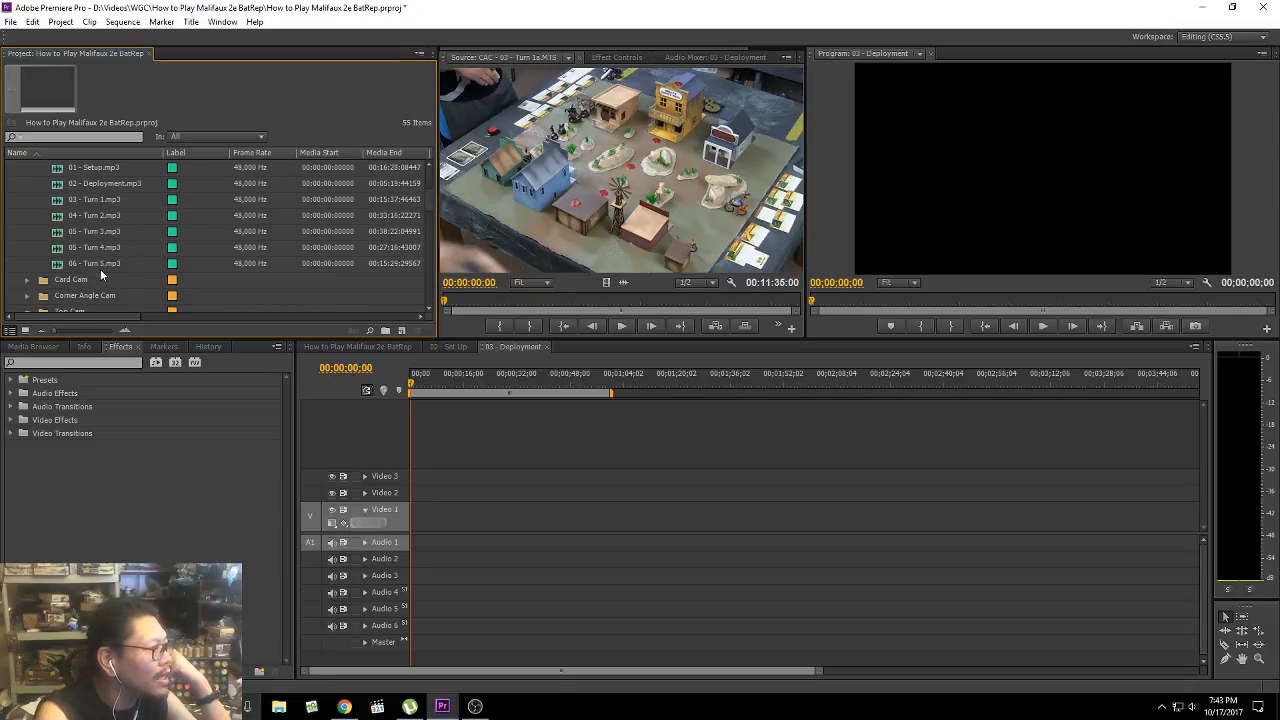
scroll(100, 269, "up", 4)
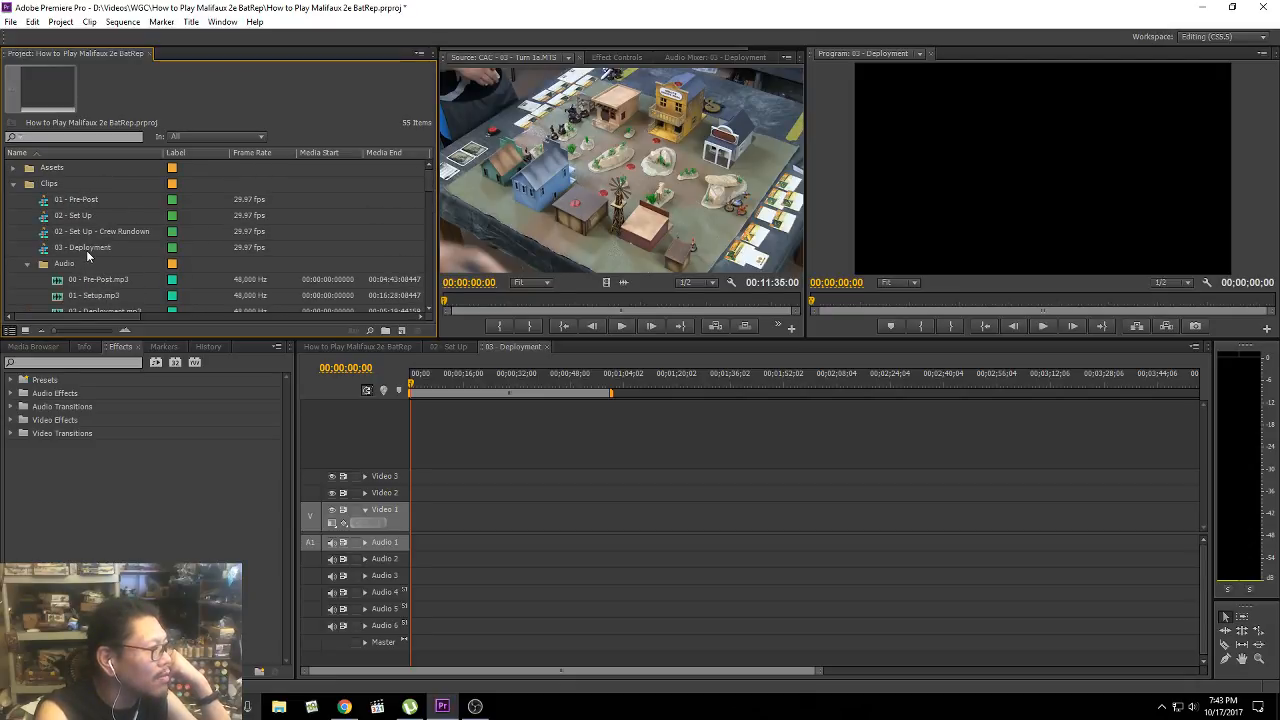
left_click(86, 250)
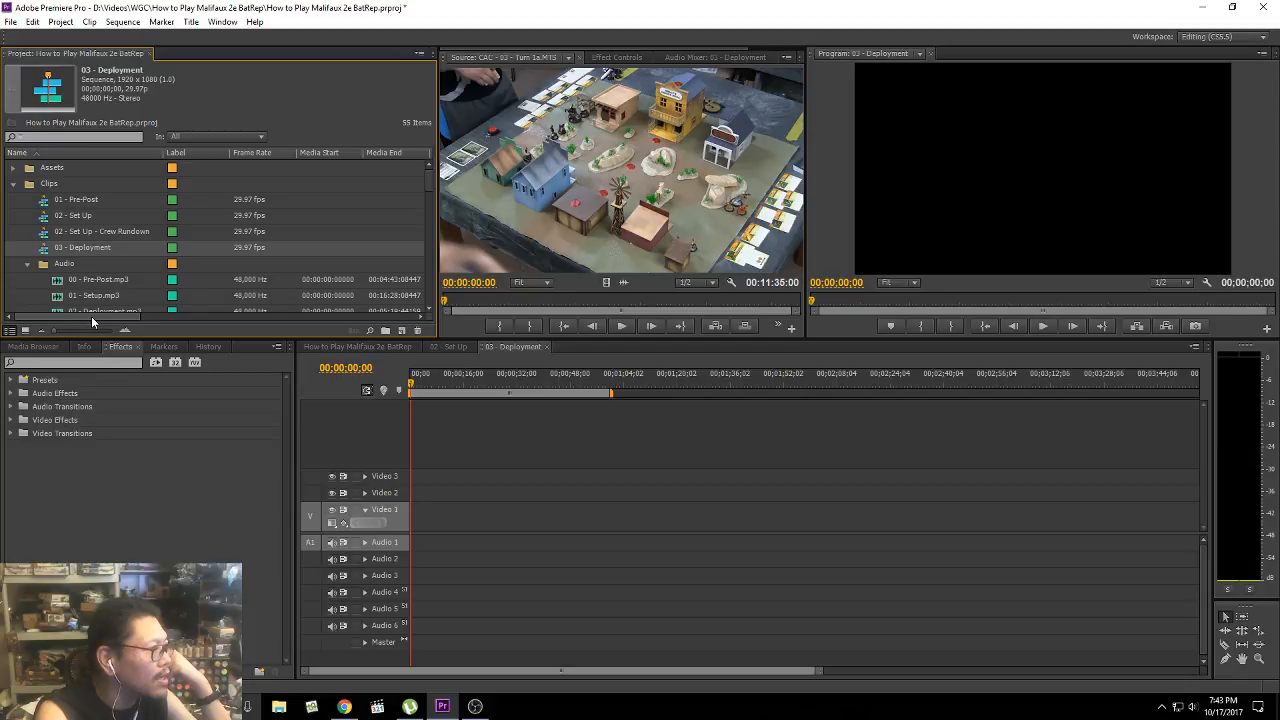
key("Delete")
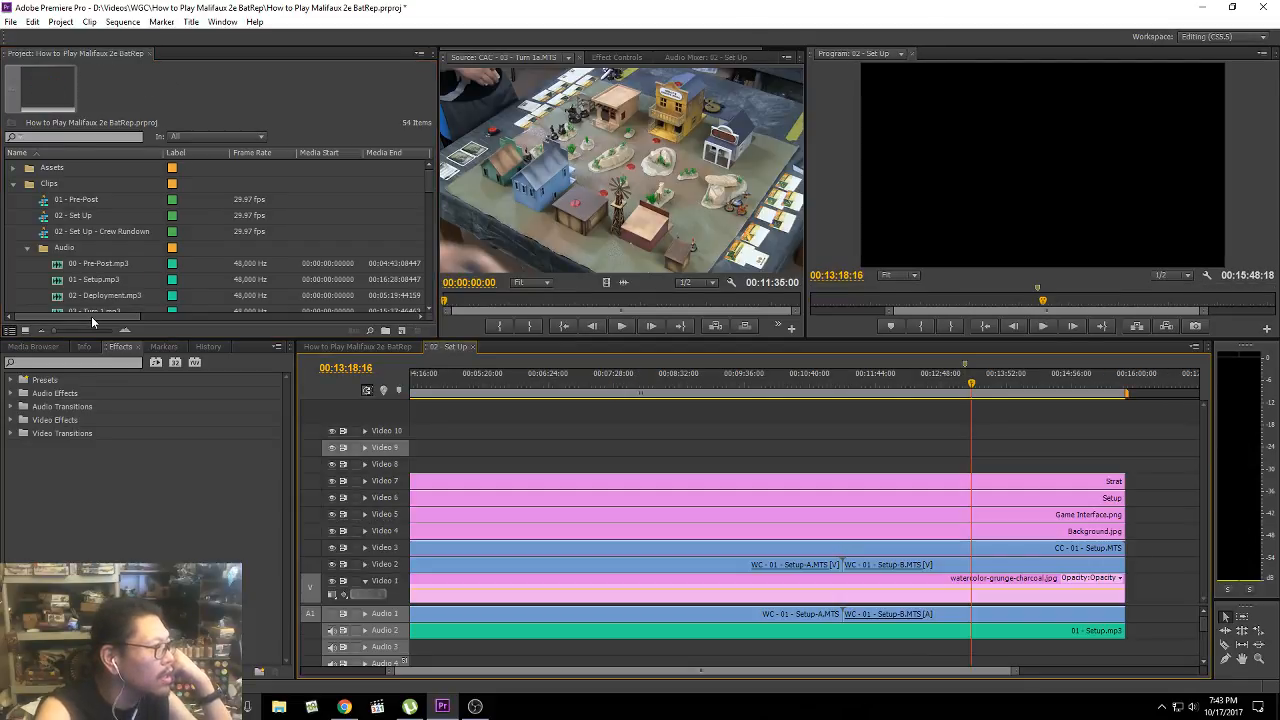
Step: Duplicate the 02 - Set Up sequence in the Clips bin
right_click(94, 230)
right_click(85, 215)
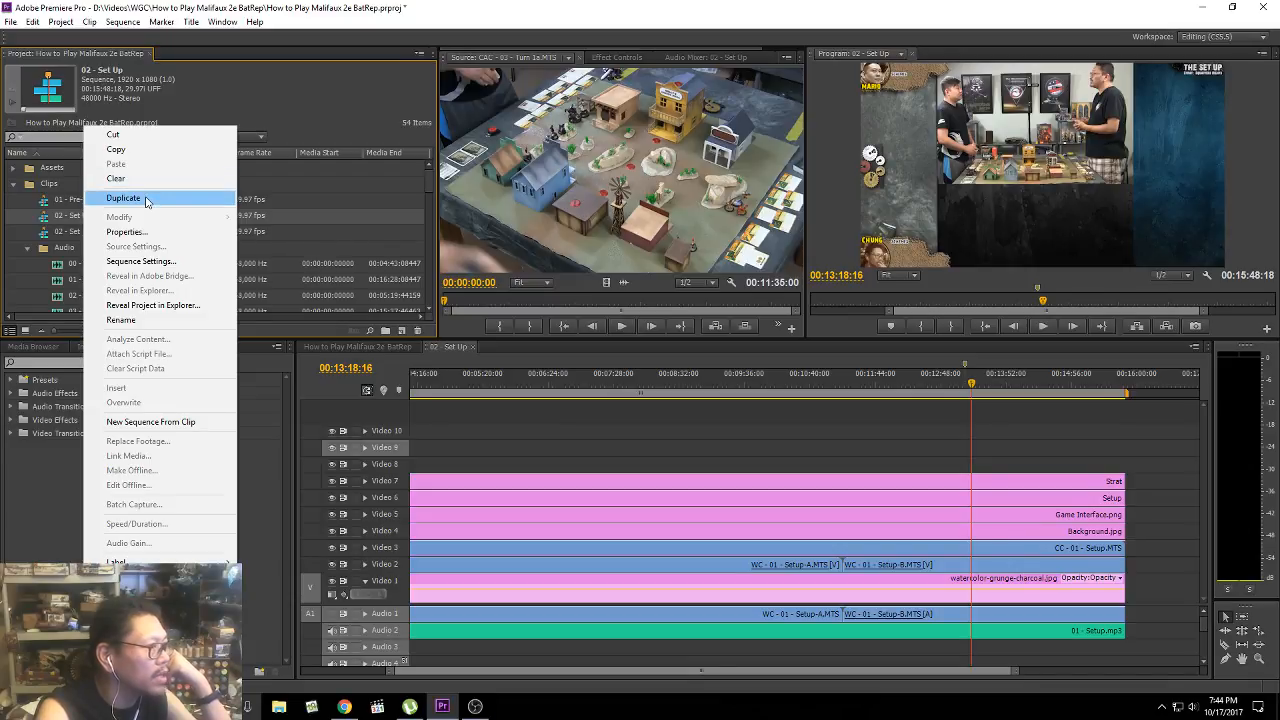
left_click(147, 203)
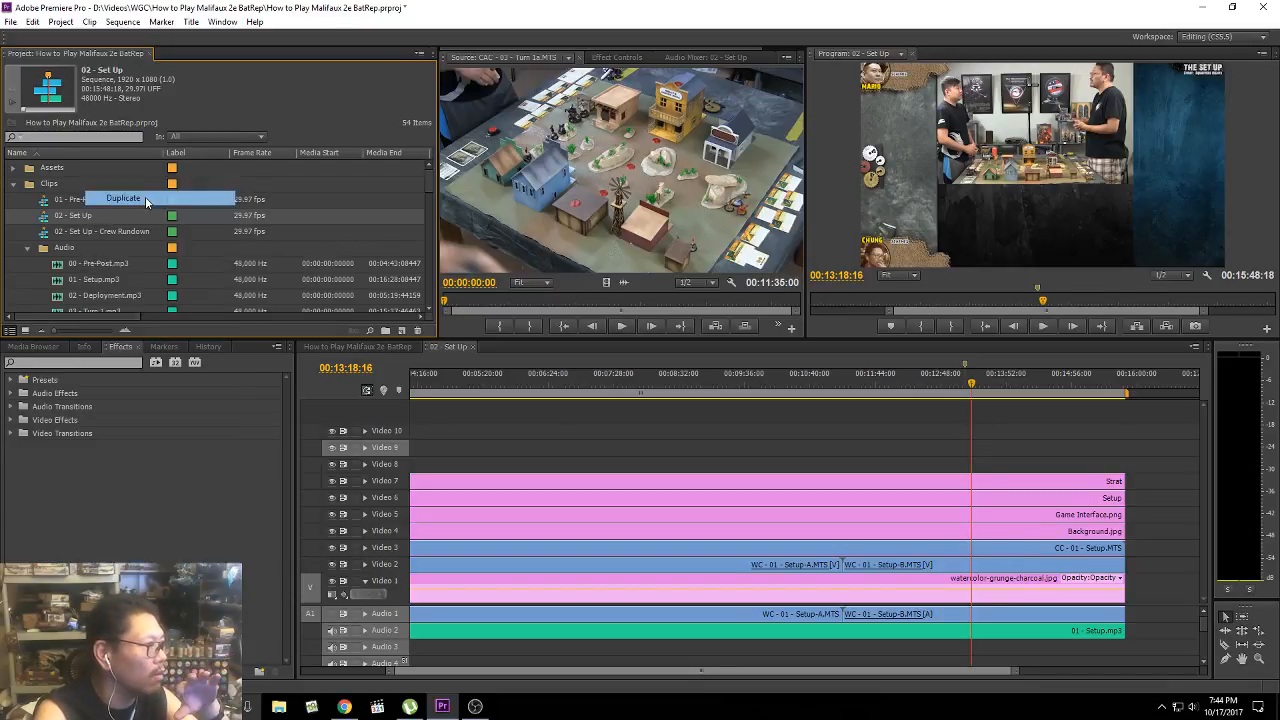
Step: Rename the duplicated Set Up sequence as 03 - Deployment
left_click(81, 249)
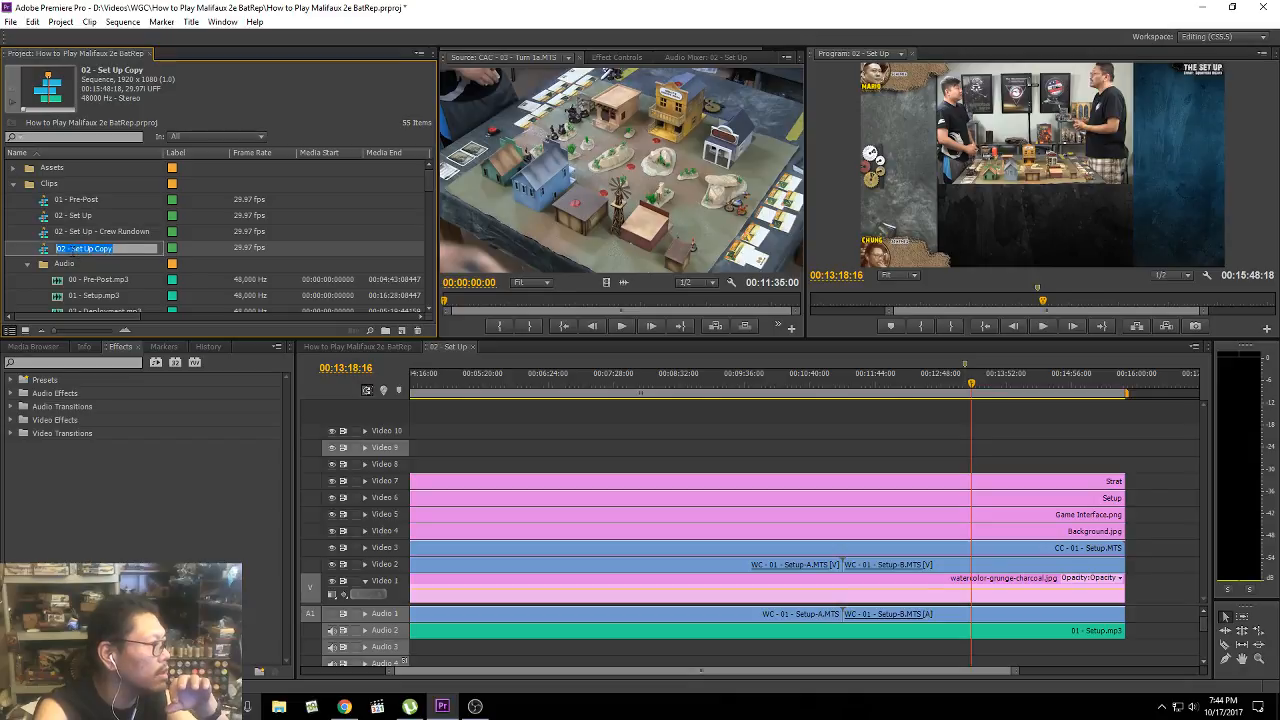
left_click(74, 250)
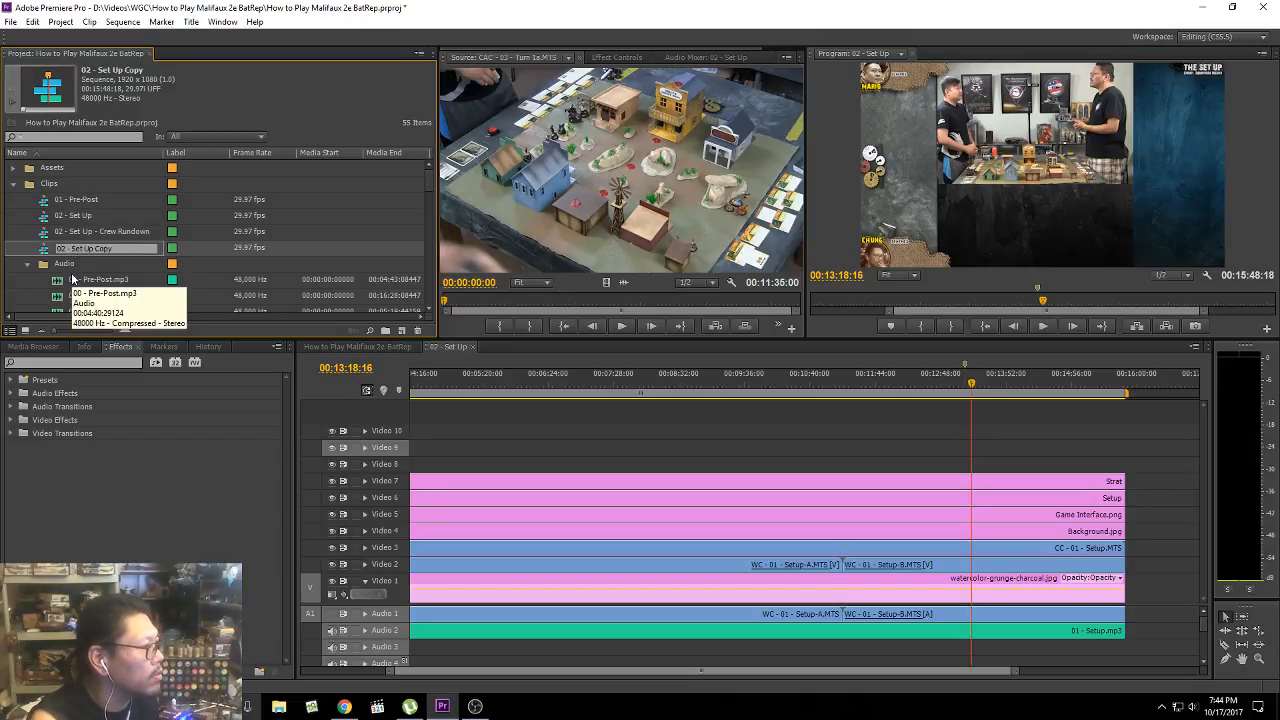
key("BackSpace")
type("0")
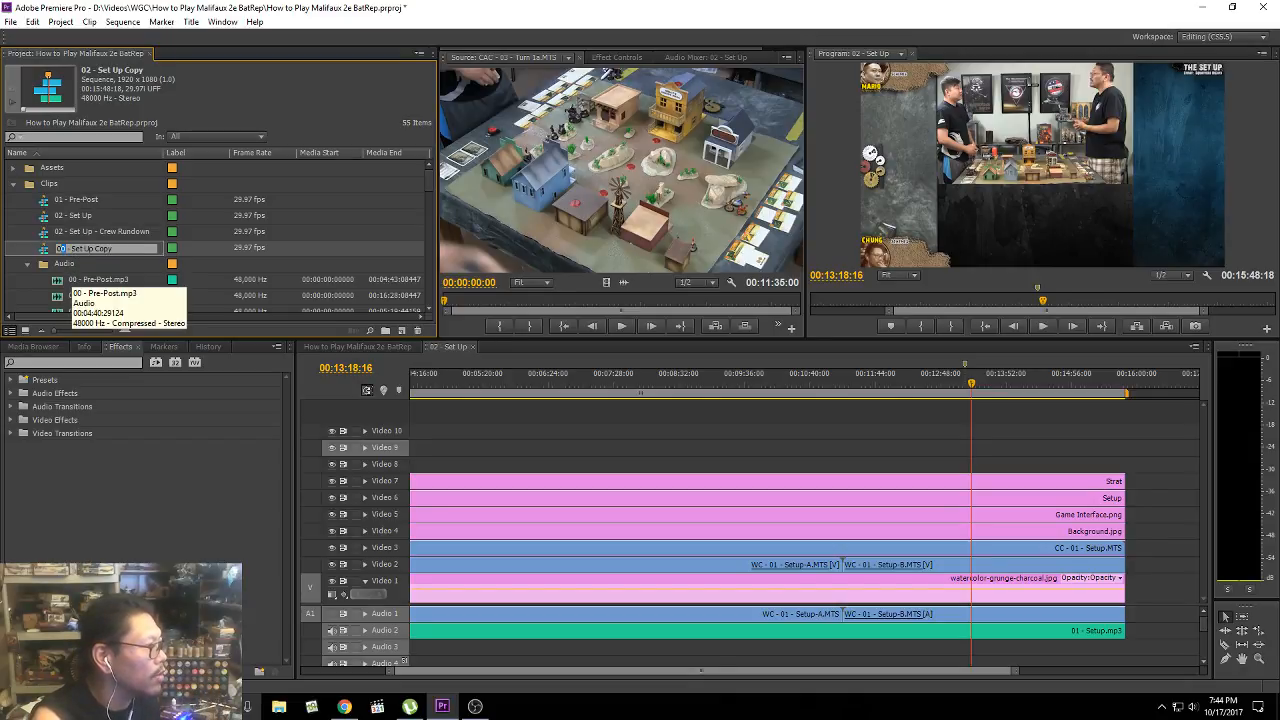
key("BackSpace")
type("3")
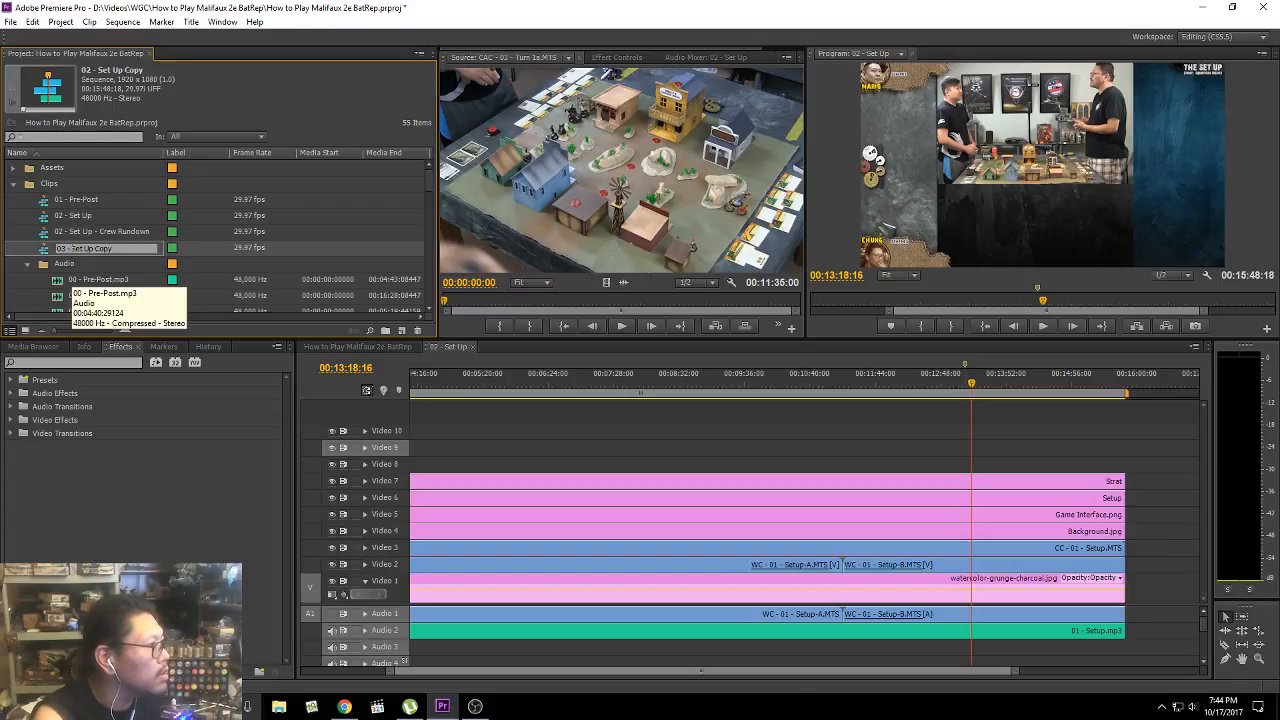
key("shift+End")
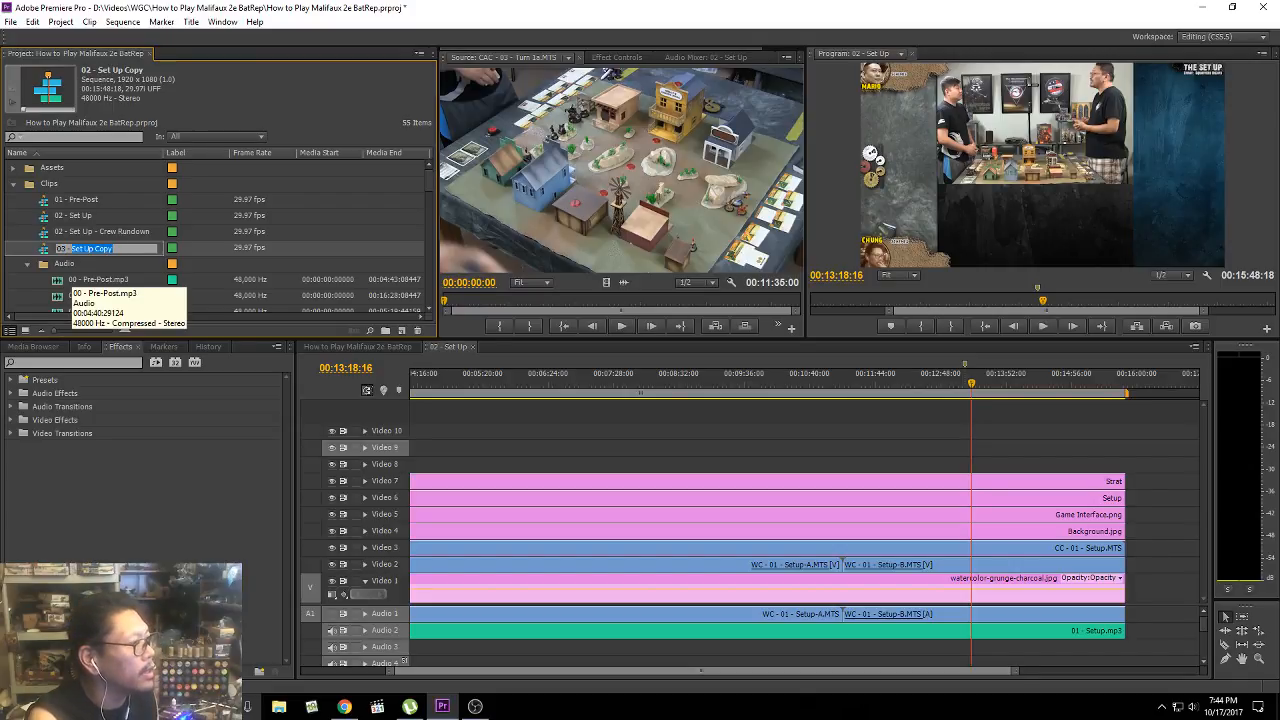
type("Deal")
type("oy")
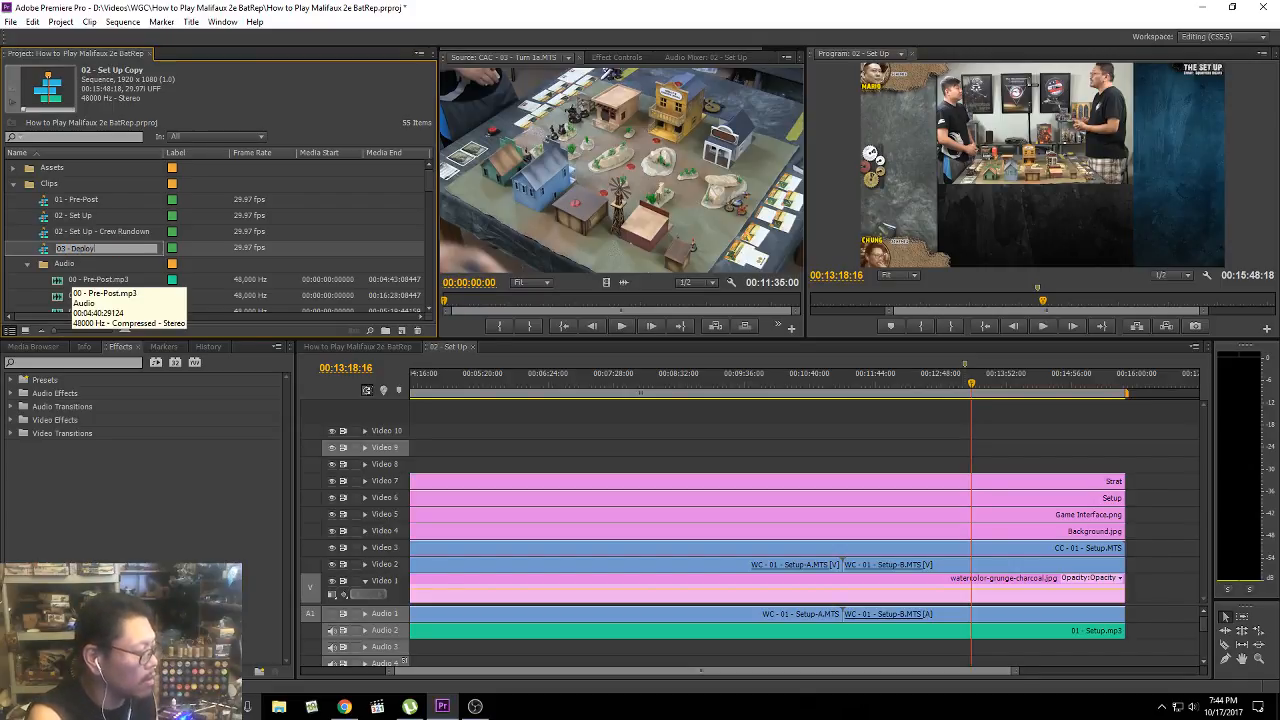
type("ment")
key("Tab")
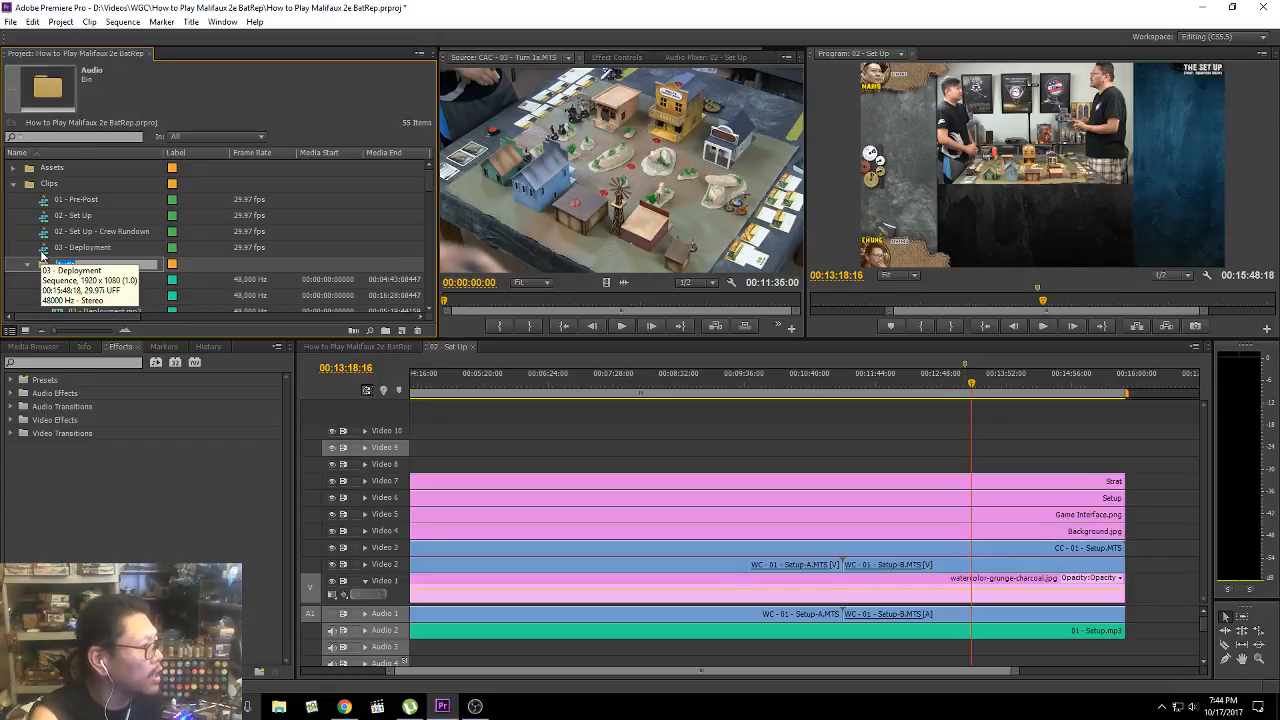
Step: Open the 03 - Deployment sequence and turn off the output of the Video 3 and Video 2 tracks
double_click(42, 249)
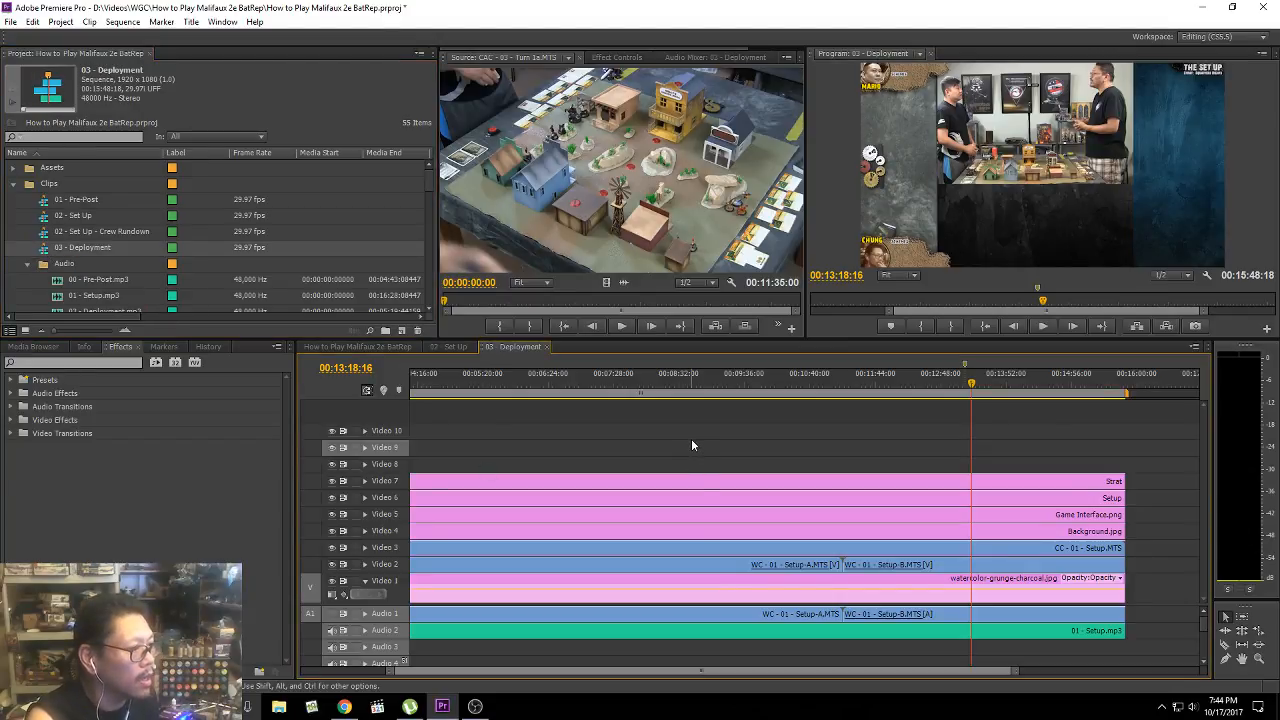
left_click_drag(635, 668, 449, 671)
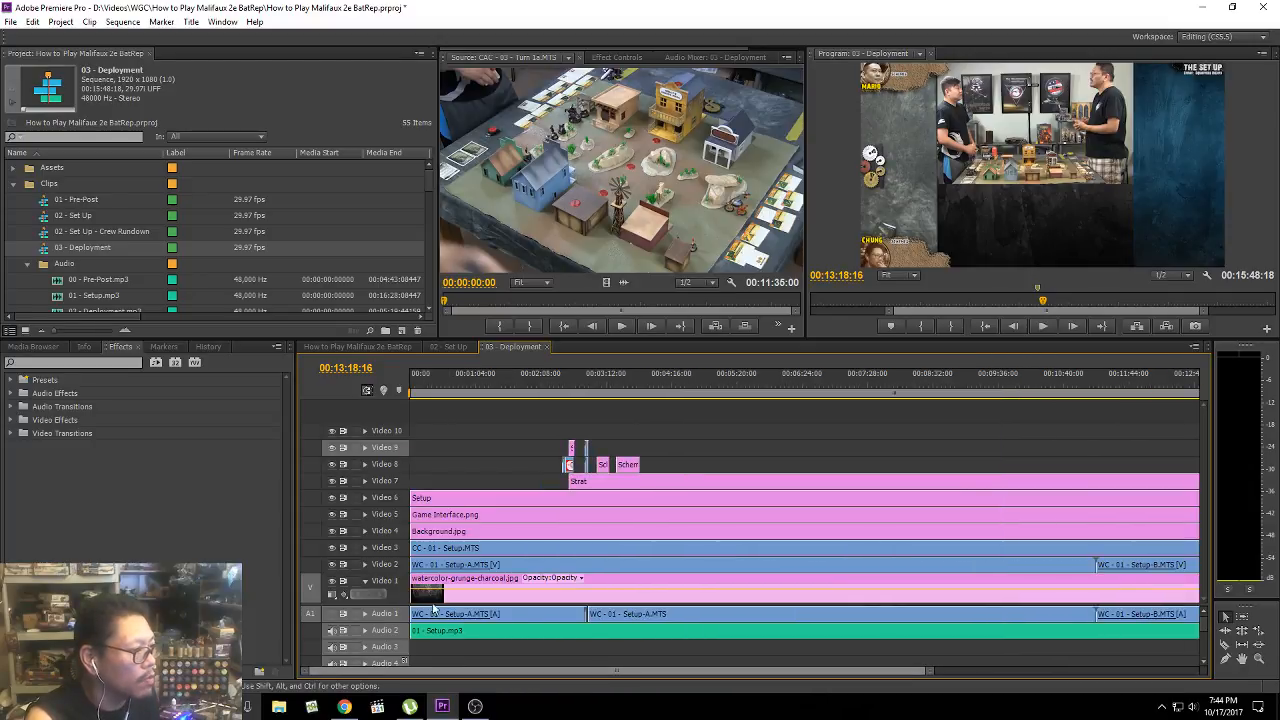
left_click(333, 549)
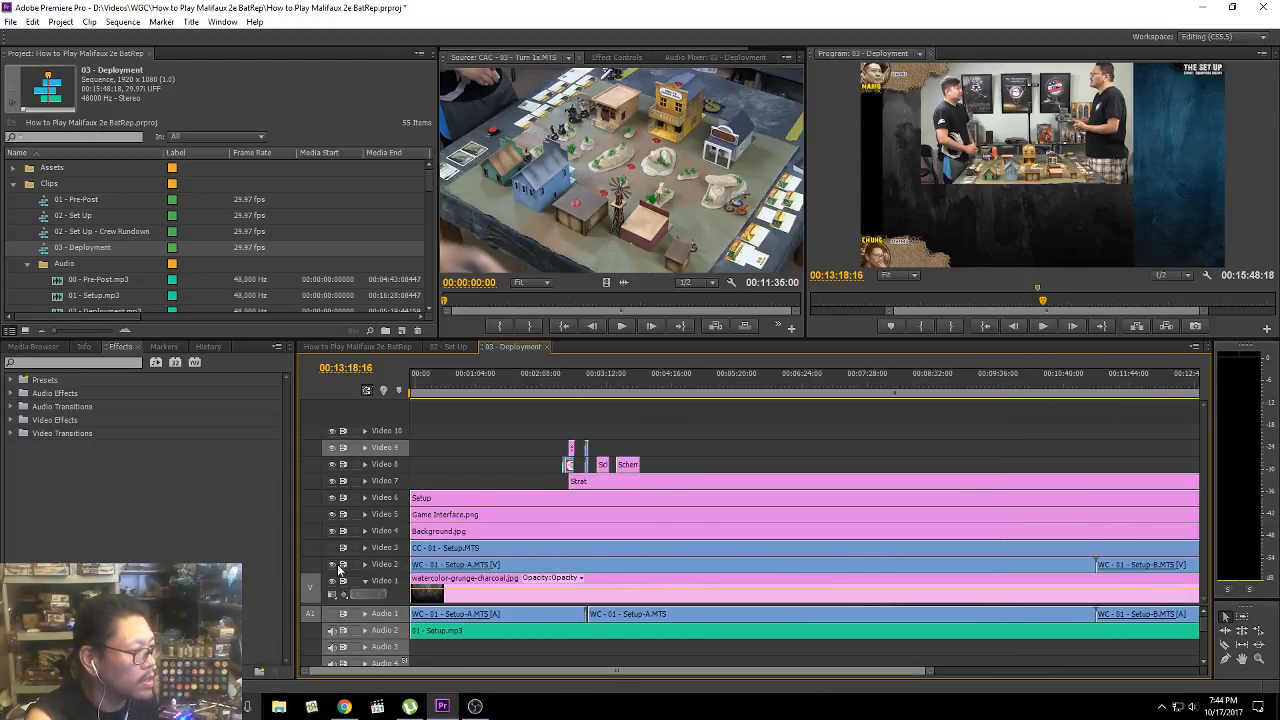
left_click(333, 565)
Step: Delete the CC - 01 - Setup, WC - 01 - Setup-A and WC - 01 - Setup-B footage from Video 3 and Video 2
left_click(607, 552)
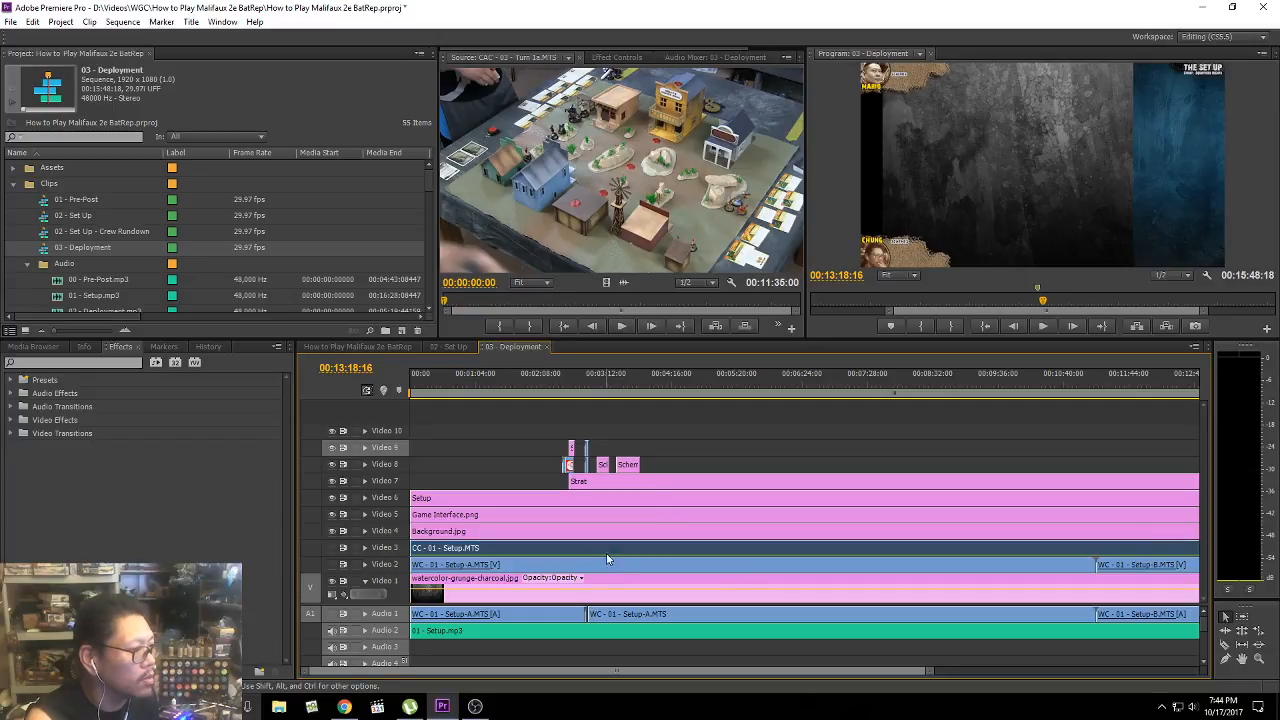
left_click(605, 568, "shift")
key("Delete")
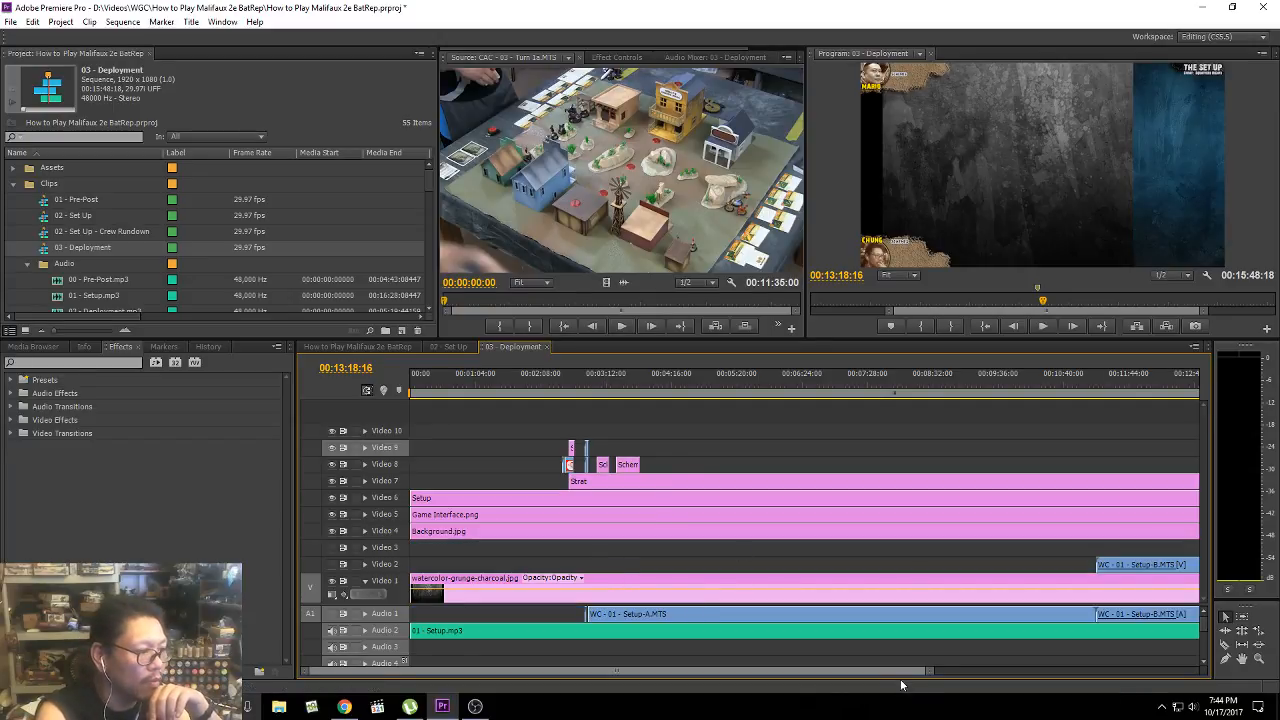
left_click_drag(900, 671, 1028, 693)
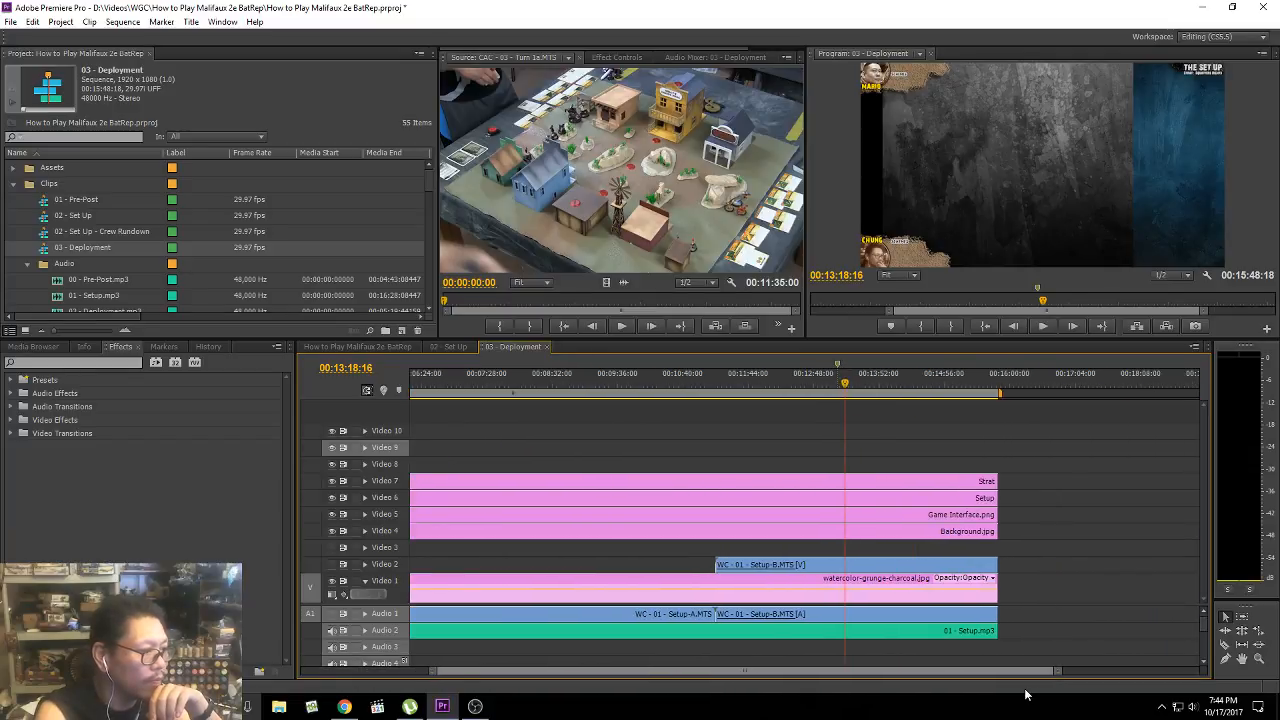
left_click(974, 567)
key("Delete")
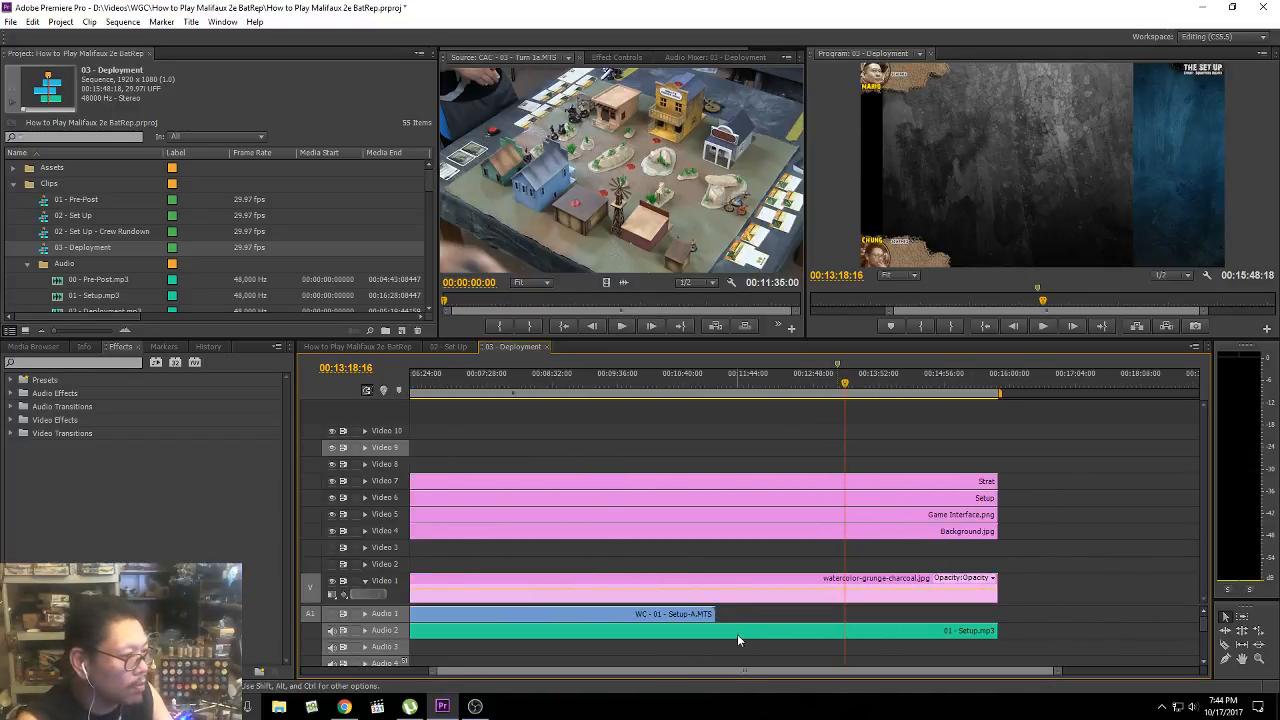
Step: Delete the remaining WC - 01 - Setup-A.MTS audio from Audio 1 and 01 - Setup.mp3 from Audio 2
left_click_drag(555, 679, 470, 679)
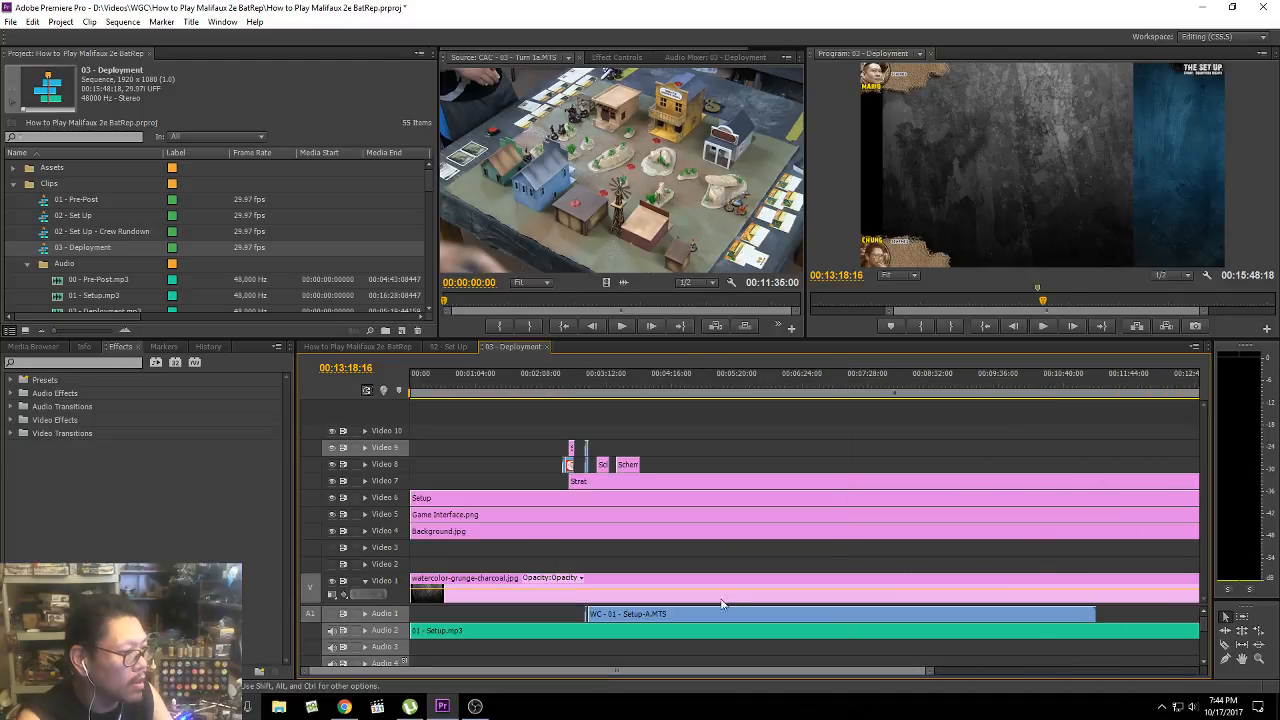
left_click(729, 610)
key("Delete")
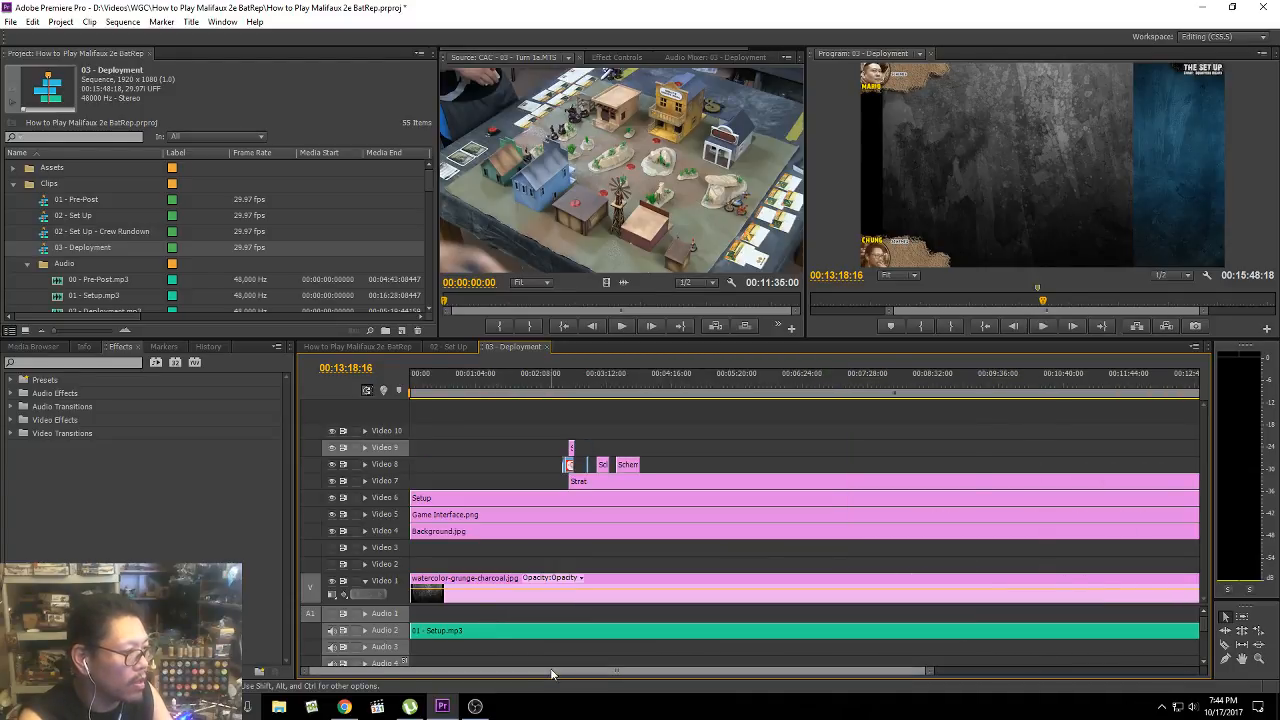
left_click(420, 632)
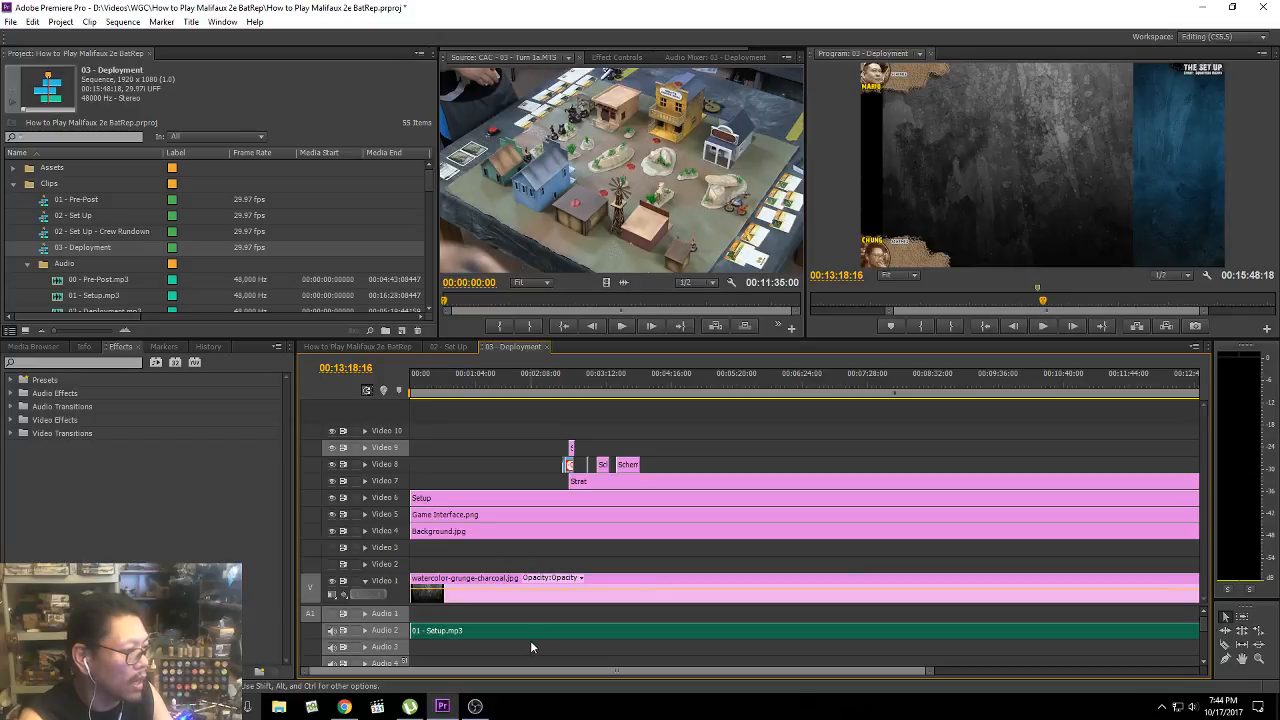
key("Delete")
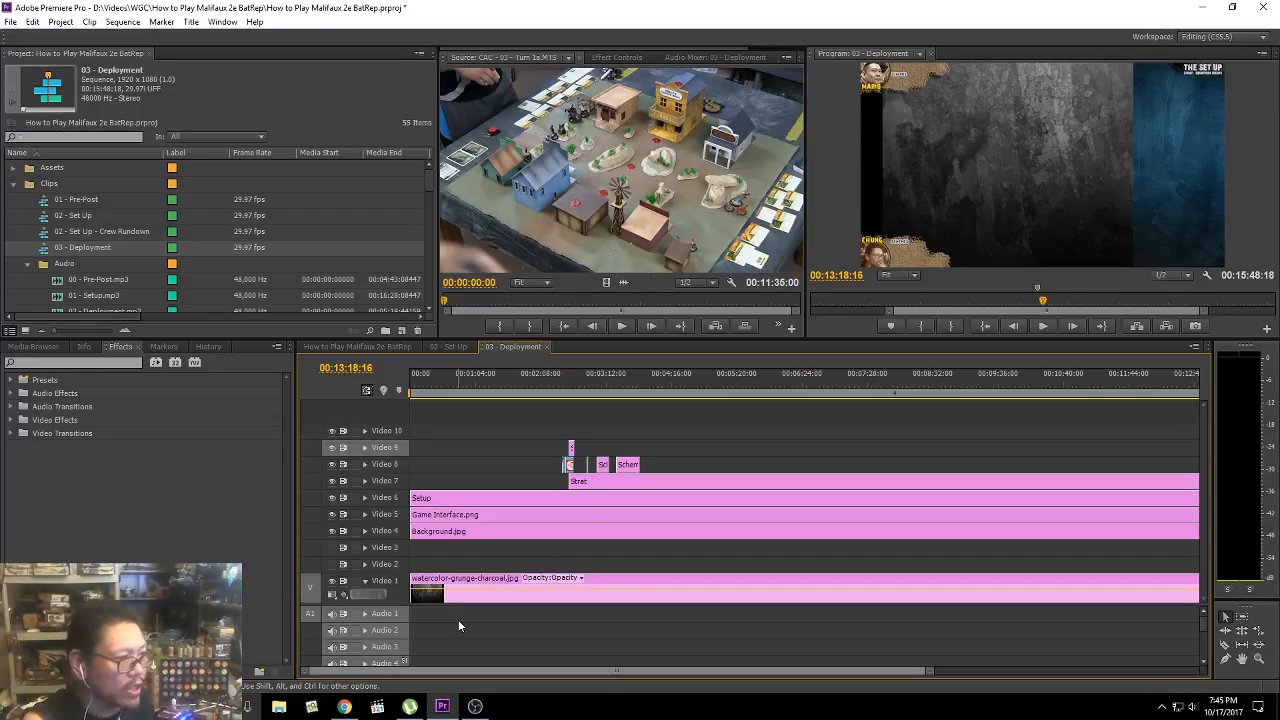
Step: Delete all the short overlay clips on Video 8 and Video 9
left_click(117, 280)
scroll(117, 282, "down", 4)
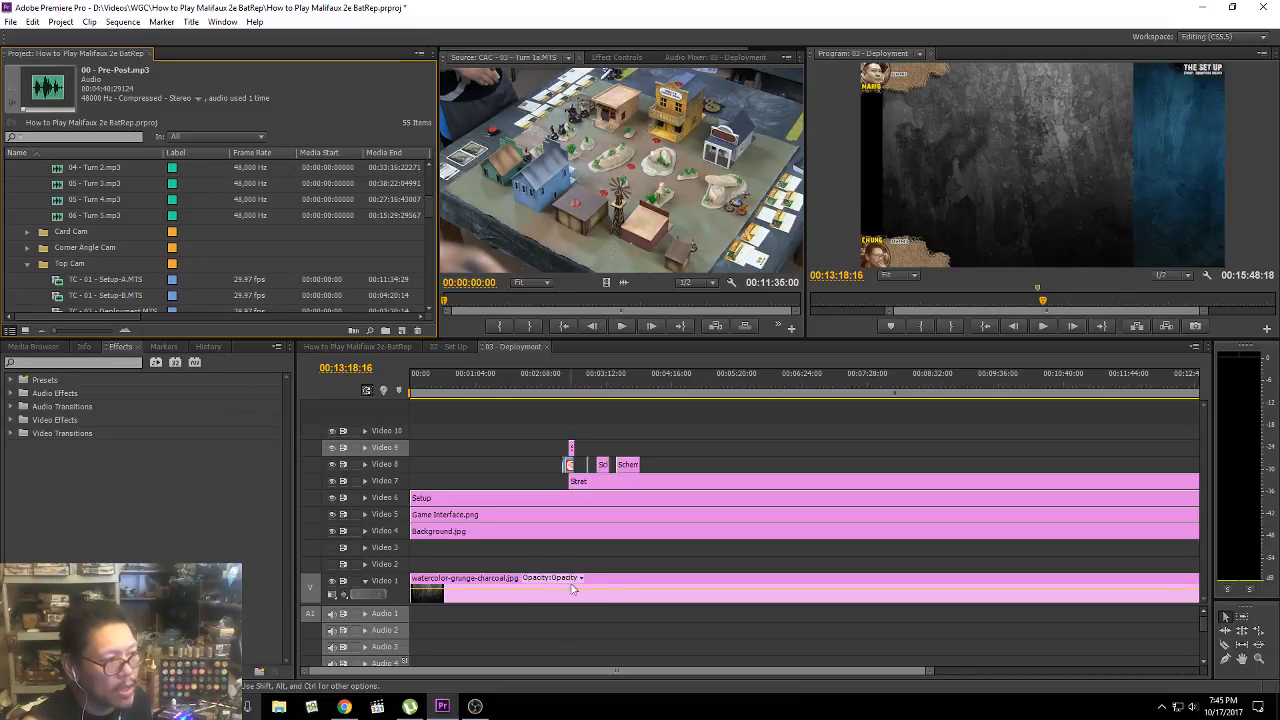
left_click_drag(669, 467, 467, 397)
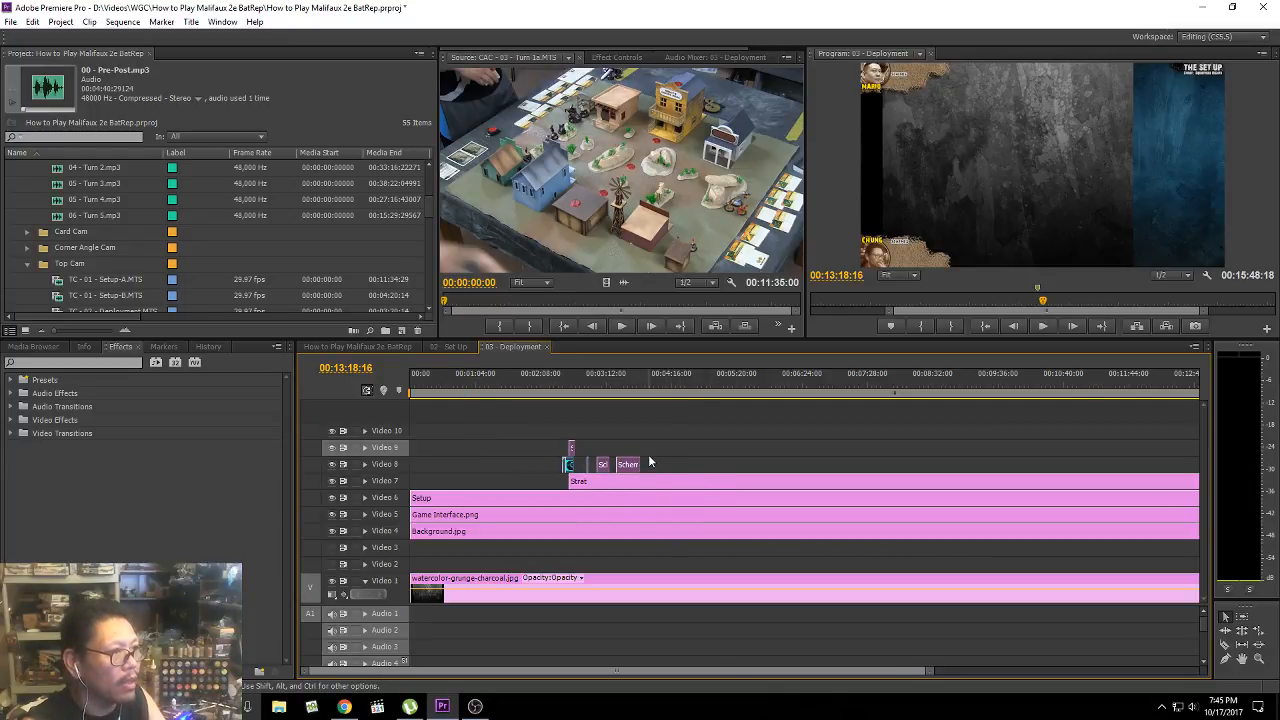
mouse_move(585, 398)
left_mouse_down()
mouse_move(571, 386)
mouse_move(636, 386)
mouse_move(564, 385)
left_mouse_up()
left_click_drag(704, 467, 528, 424)
key("Delete")
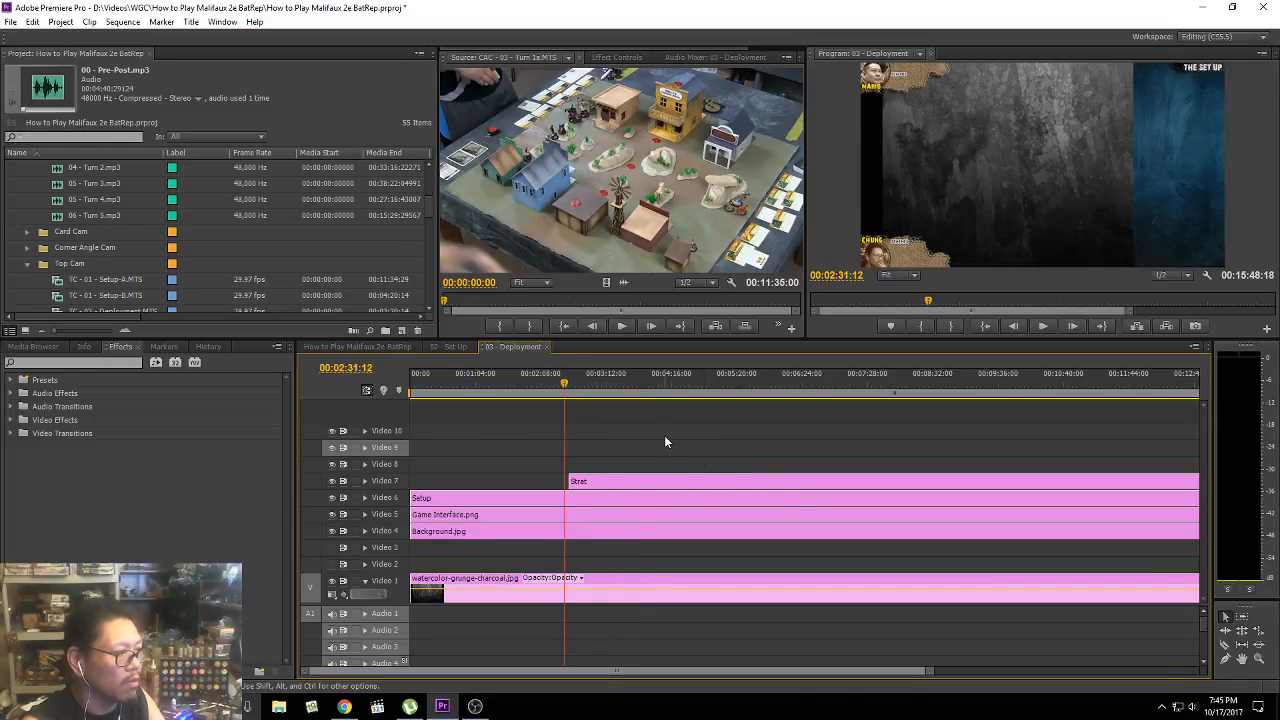
Step: Extend the start of the Strat title on Video 7 back to the beginning of the sequence
left_click(646, 393)
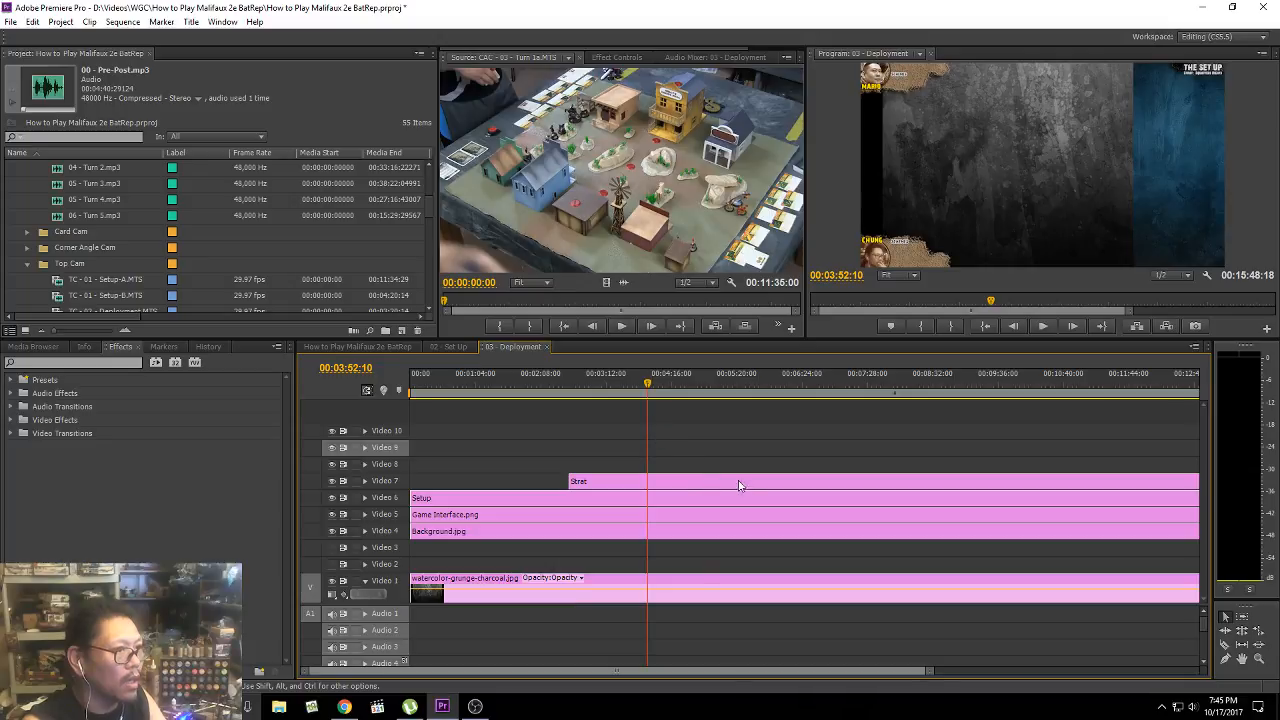
left_click_drag(569, 481, 411, 481)
left_click_drag(894, 673, 507, 677)
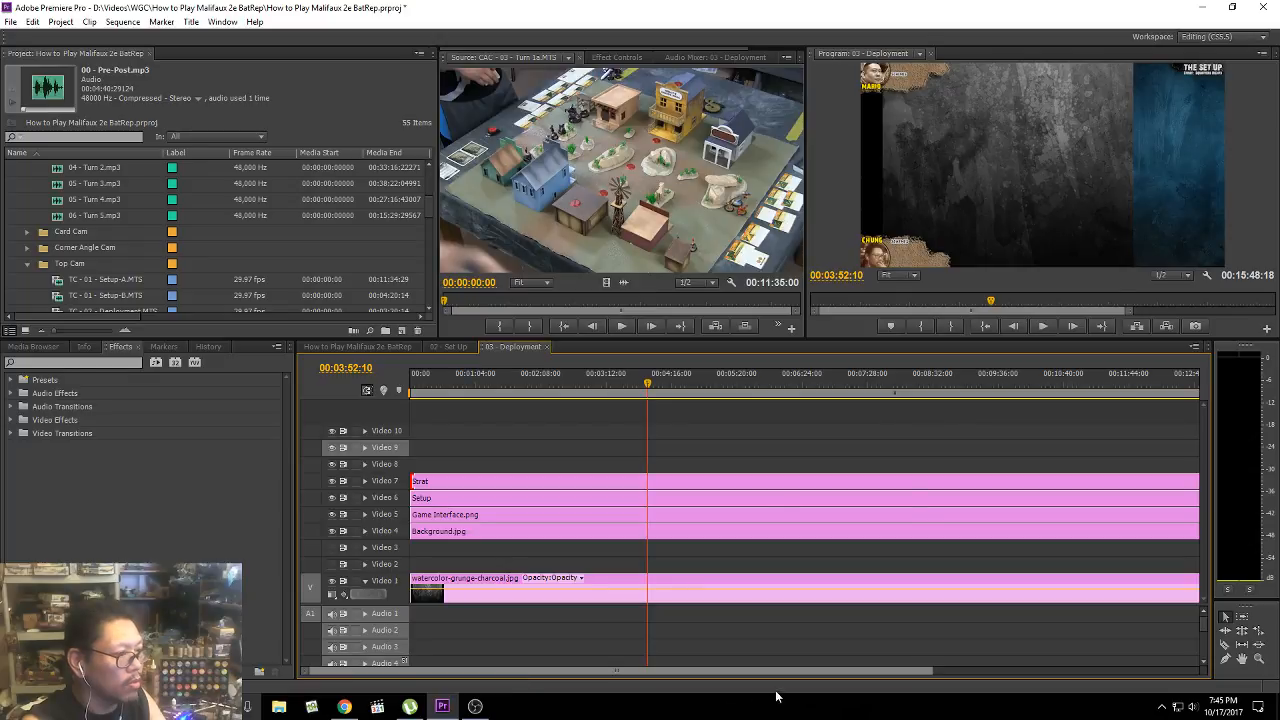
left_click_drag(851, 677, 800, 675)
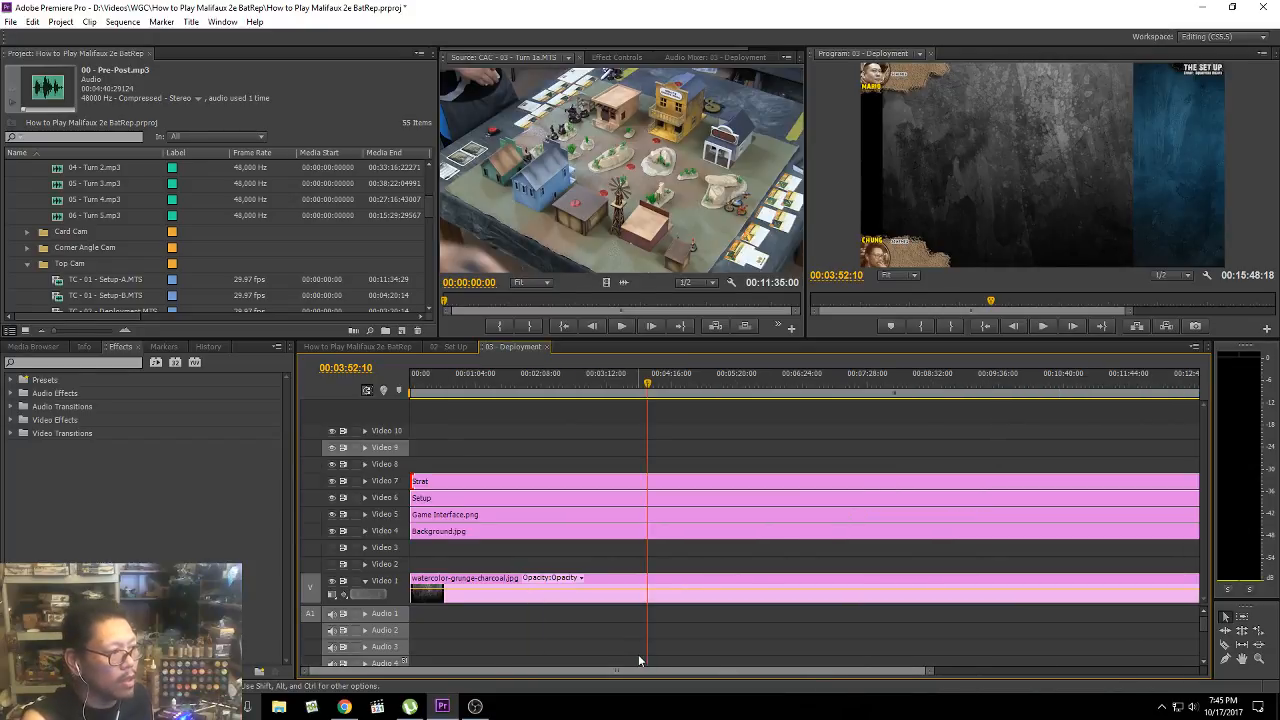
Step: Move the Background.jpg, Game Interface.png, Setup and Strat clips up two tracks, onto Video 6 through Video 9
left_click_drag(509, 553, 430, 460)
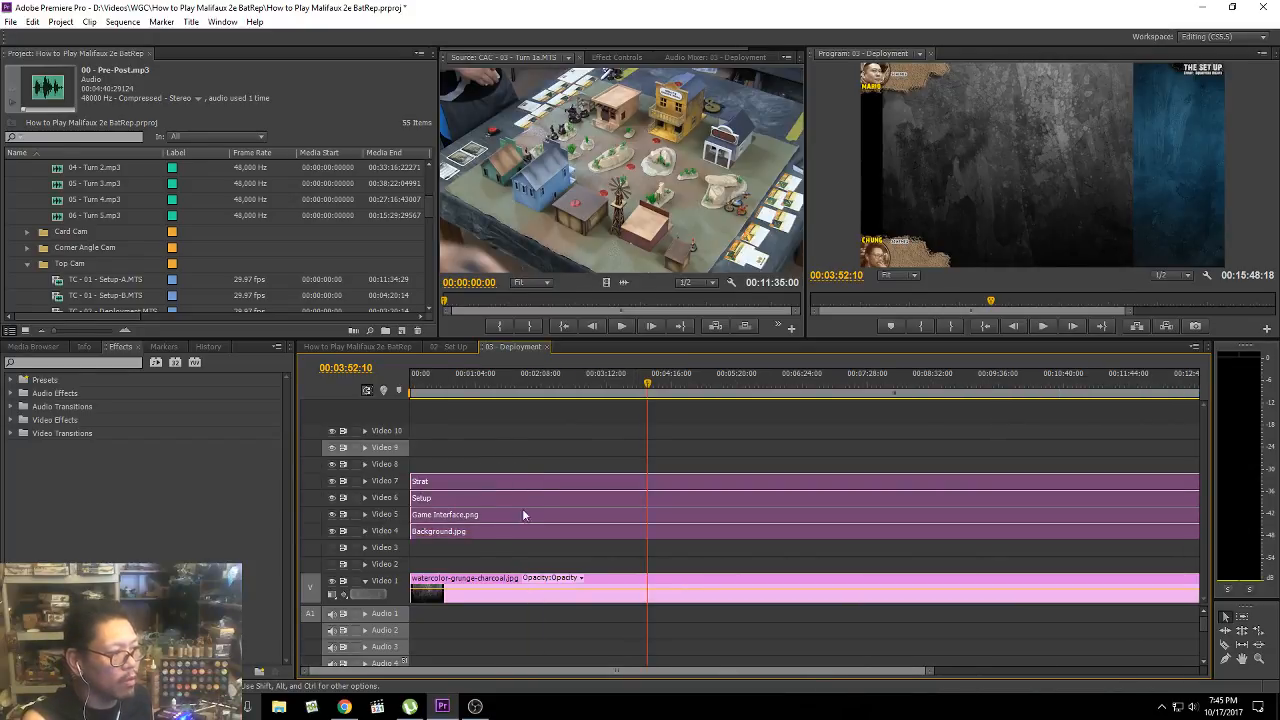
left_click_drag(528, 480, 520, 447)
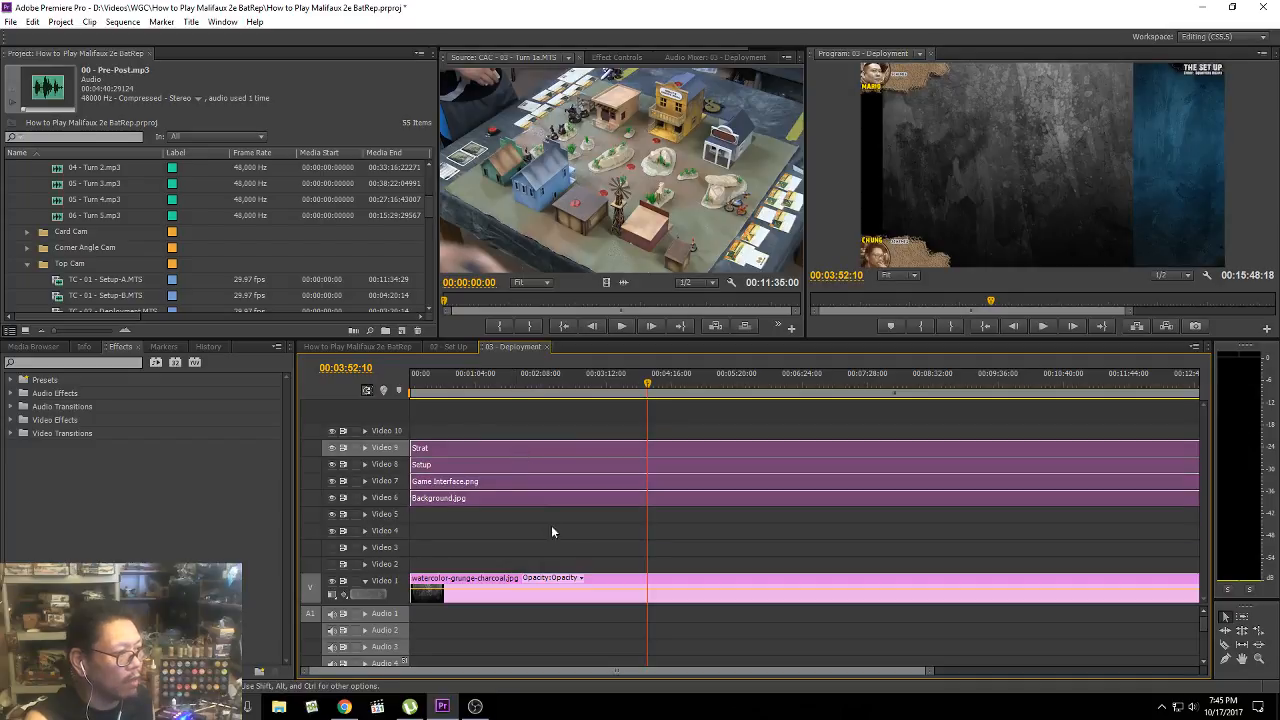
left_click(556, 564)
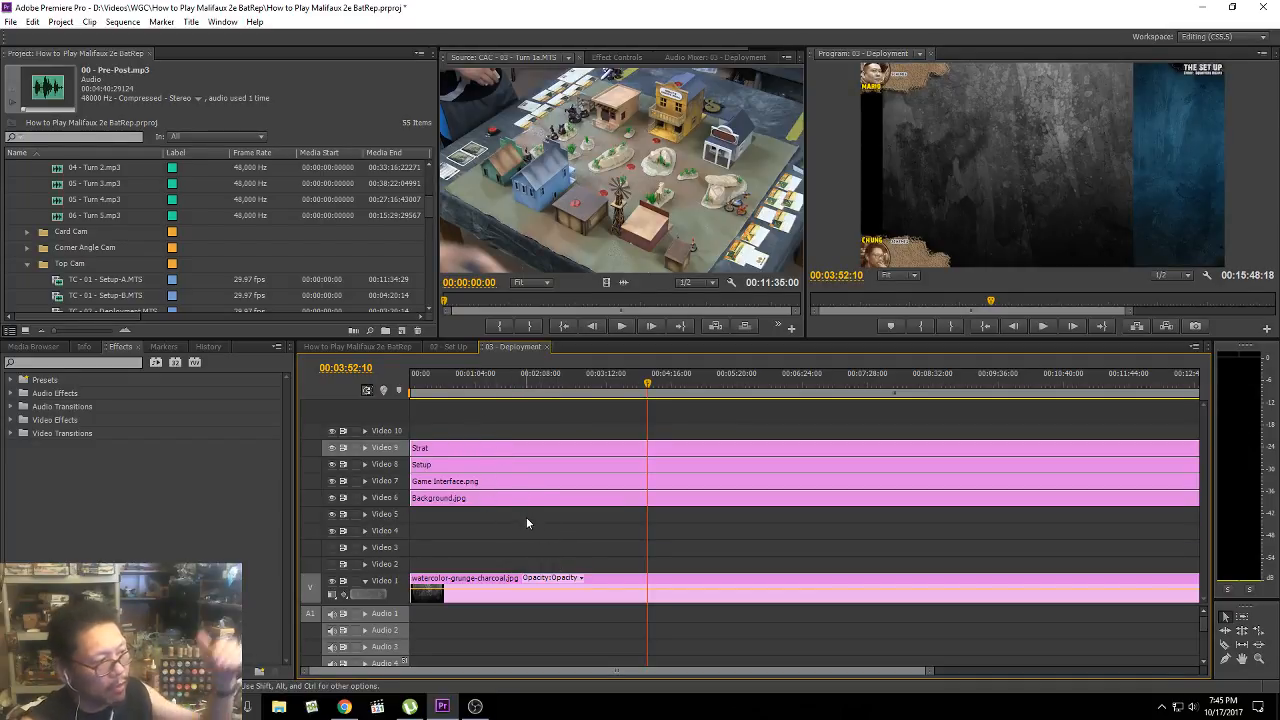
Step: Duplicate the Setup title in the Assets bin
double_click(491, 466)
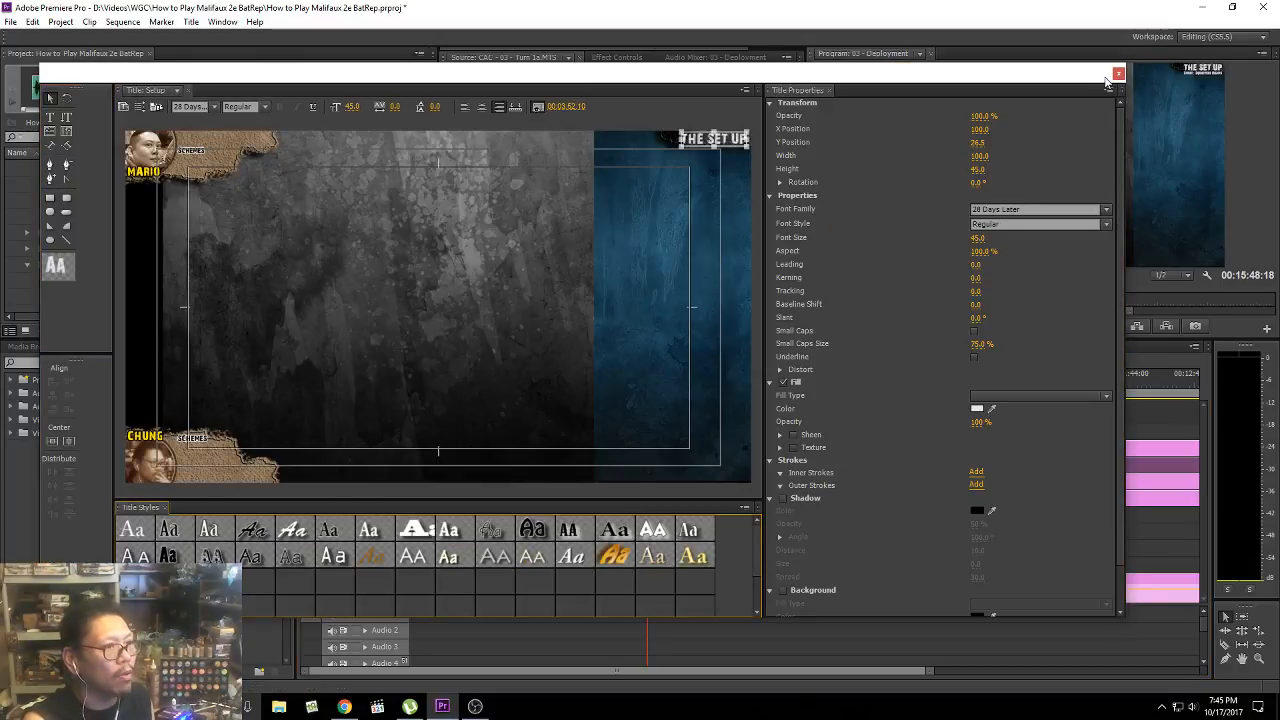
left_click(1118, 73)
left_click(84, 186)
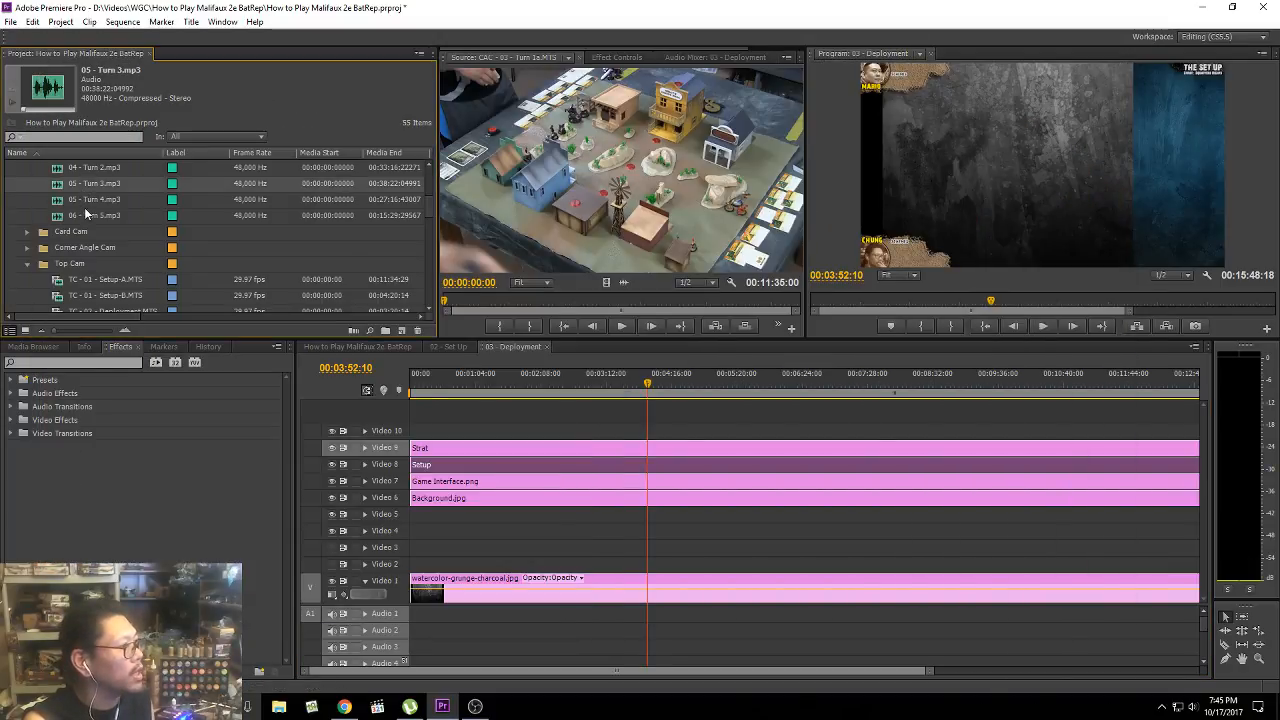
scroll(84, 195, "up", 4)
left_click(13, 167)
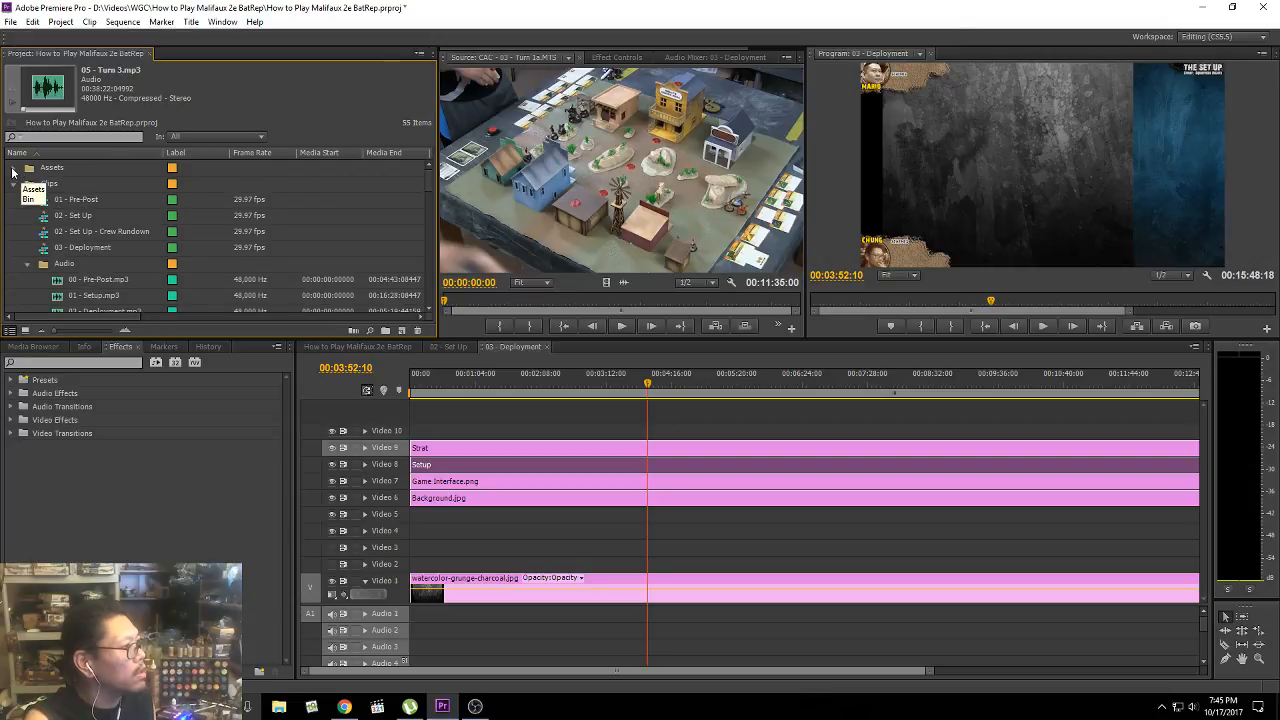
scroll(68, 240, "down", 3)
right_click(63, 232)
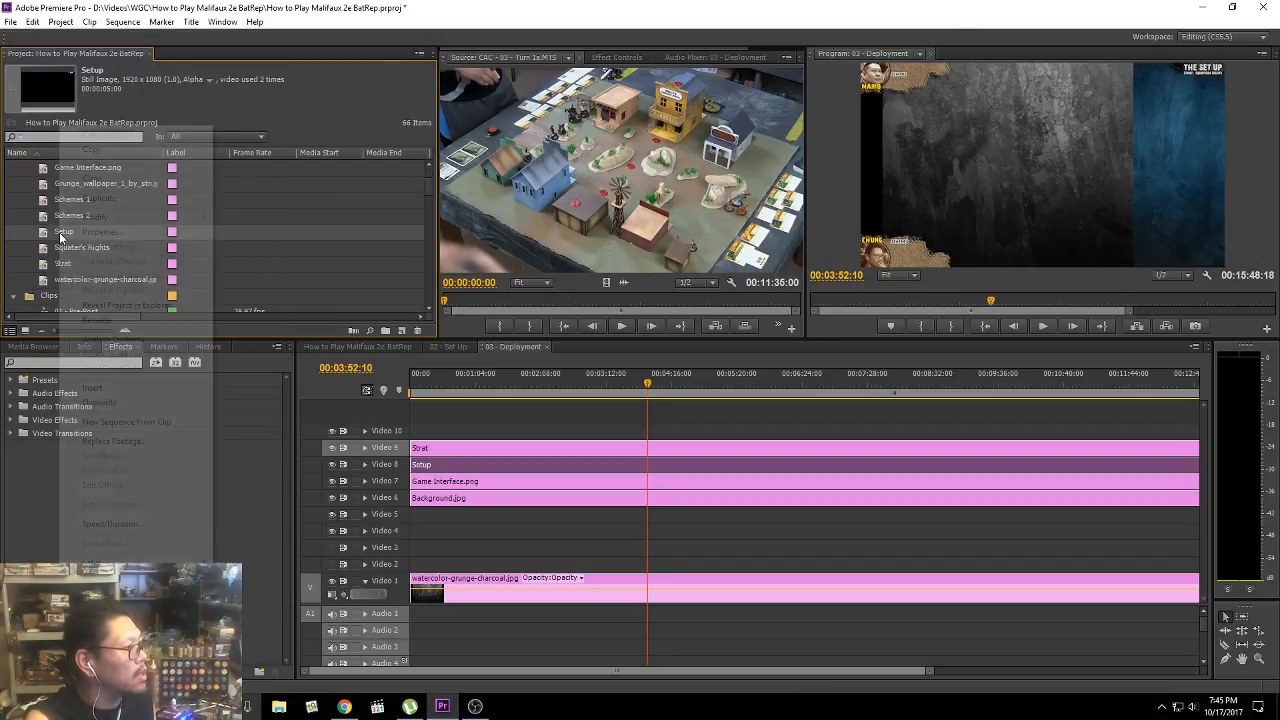
double_click(44, 232)
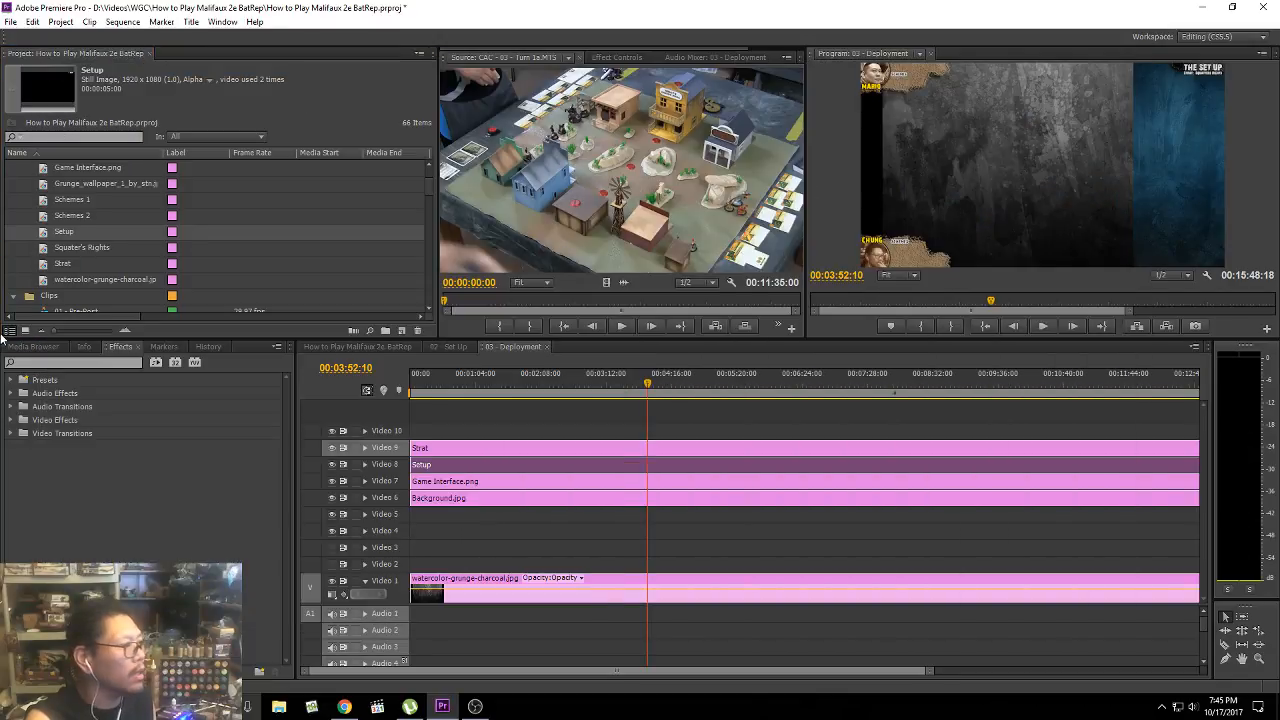
left_click(1118, 73)
right_click(53, 233)
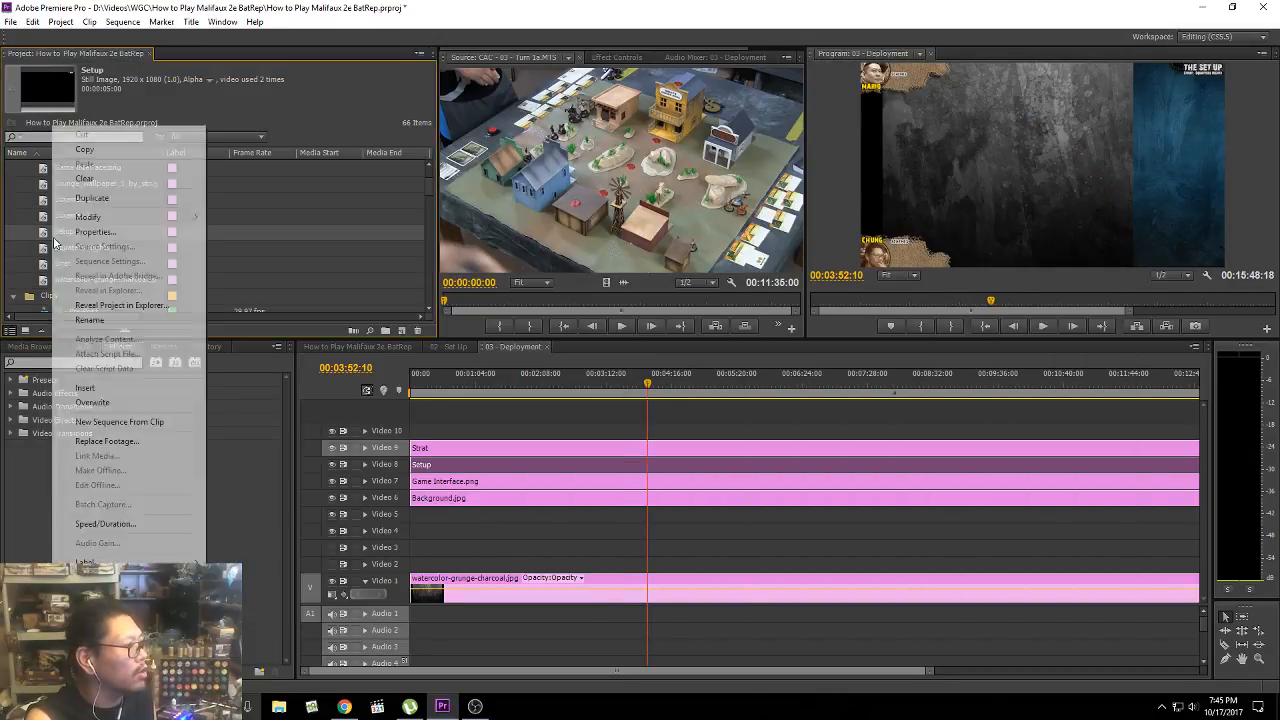
left_click(124, 200)
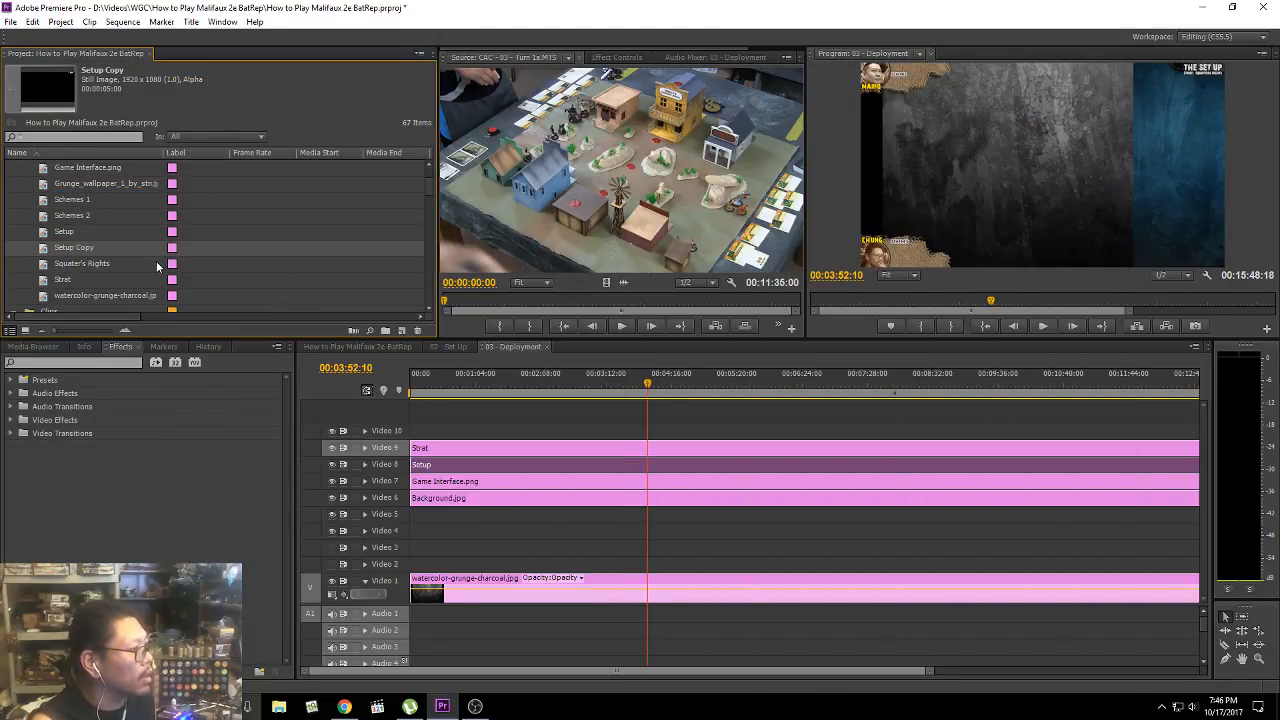
Step: Rename the duplicated Setup title as Deployment and change its heading text from The Set Up to Deployment
left_click(88, 250)
double_click(88, 250)
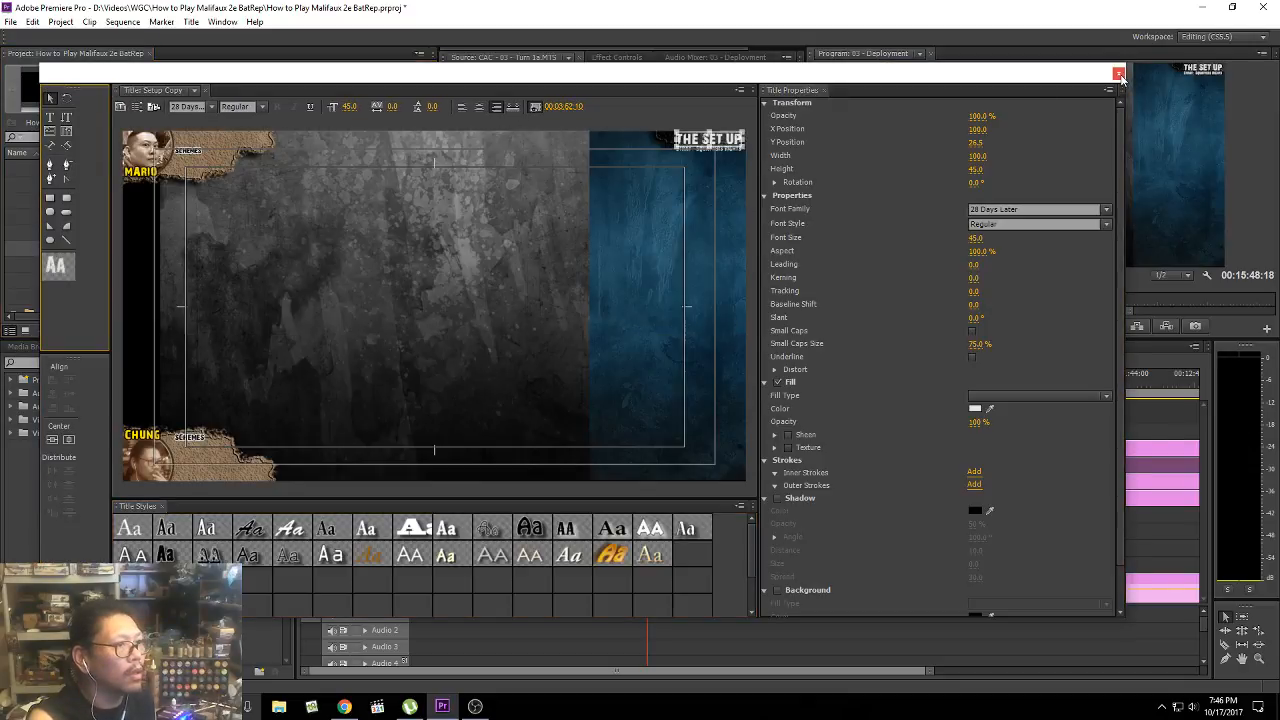
left_click(1119, 75)
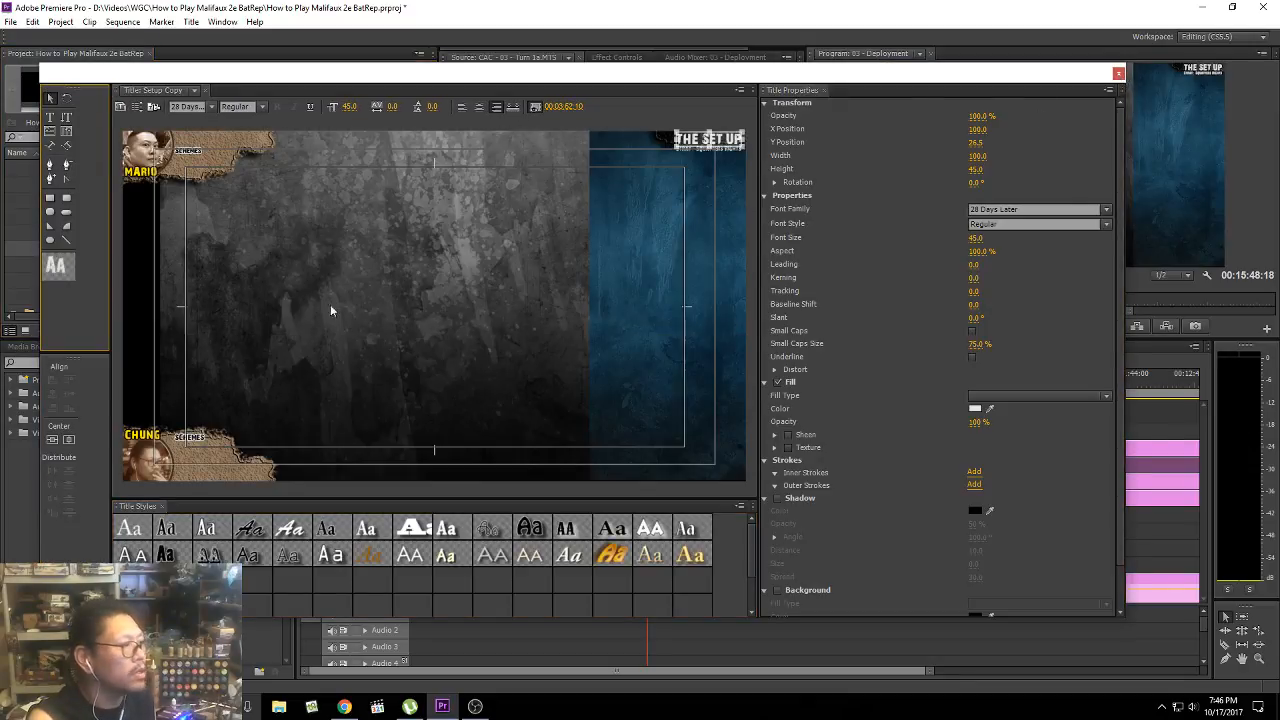
left_click(84, 250)
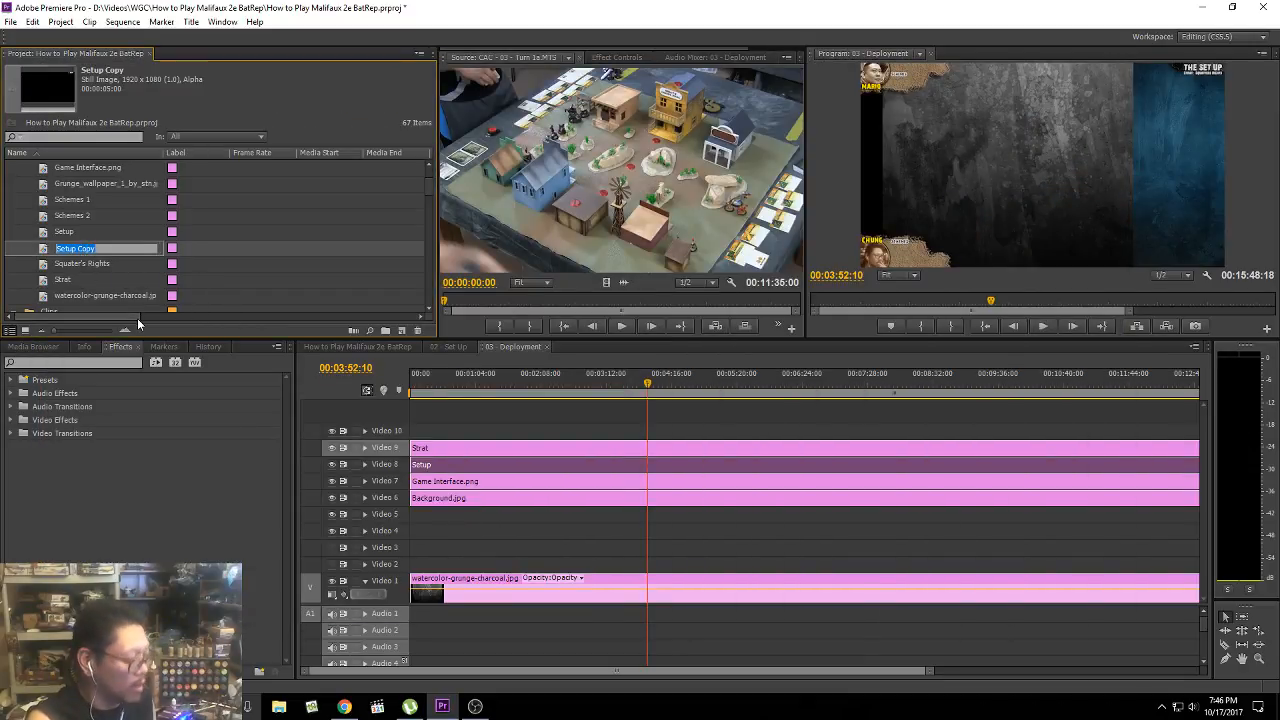
type("Deployment")
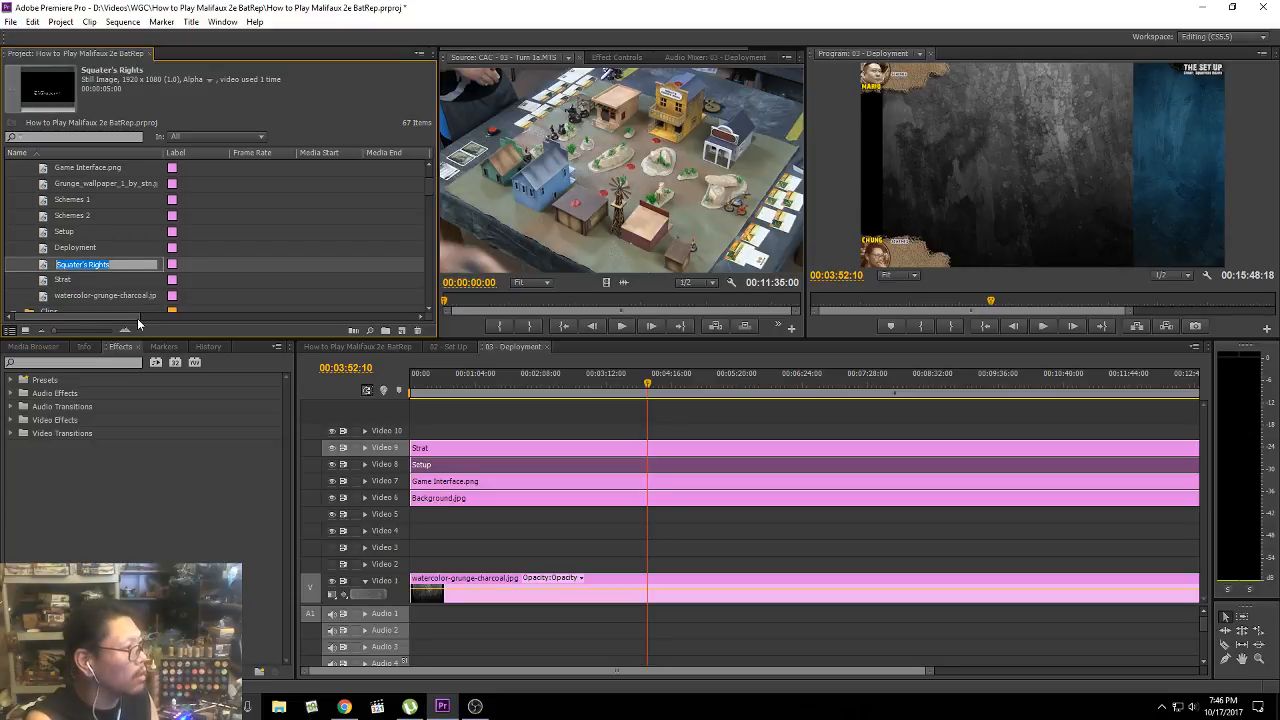
key("Return")
double_click(74, 250)
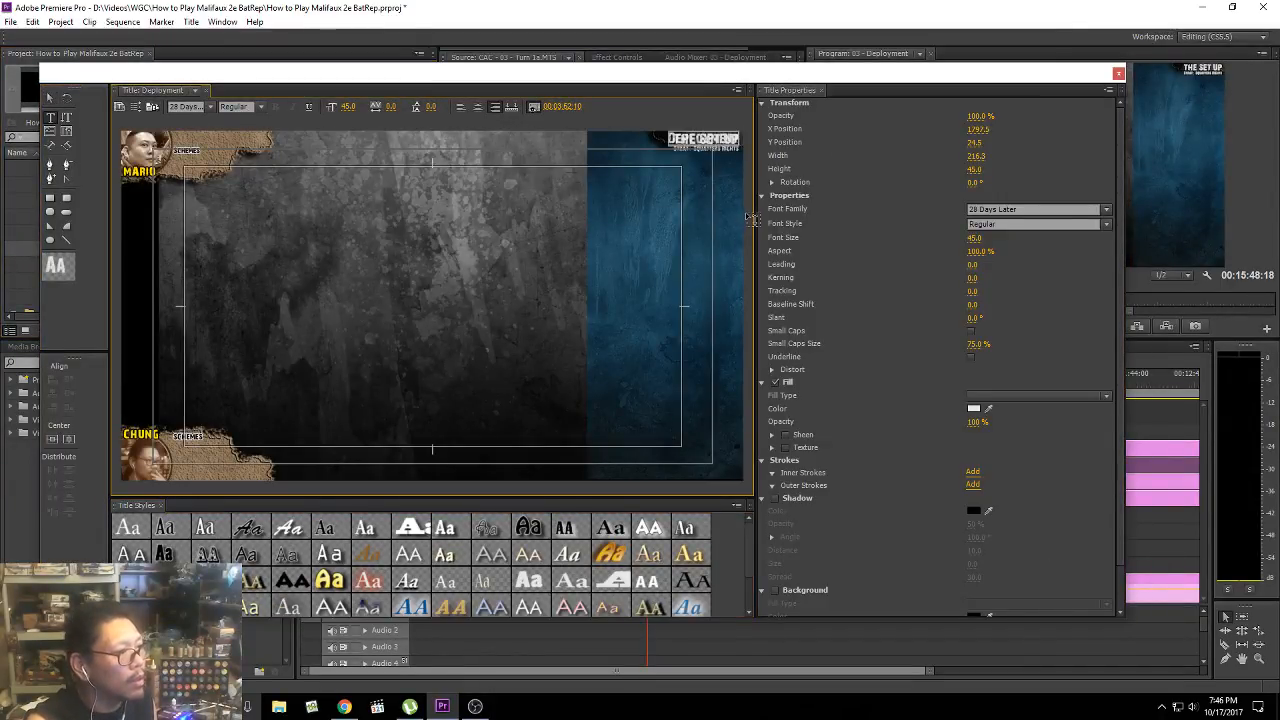
left_click(1119, 73)
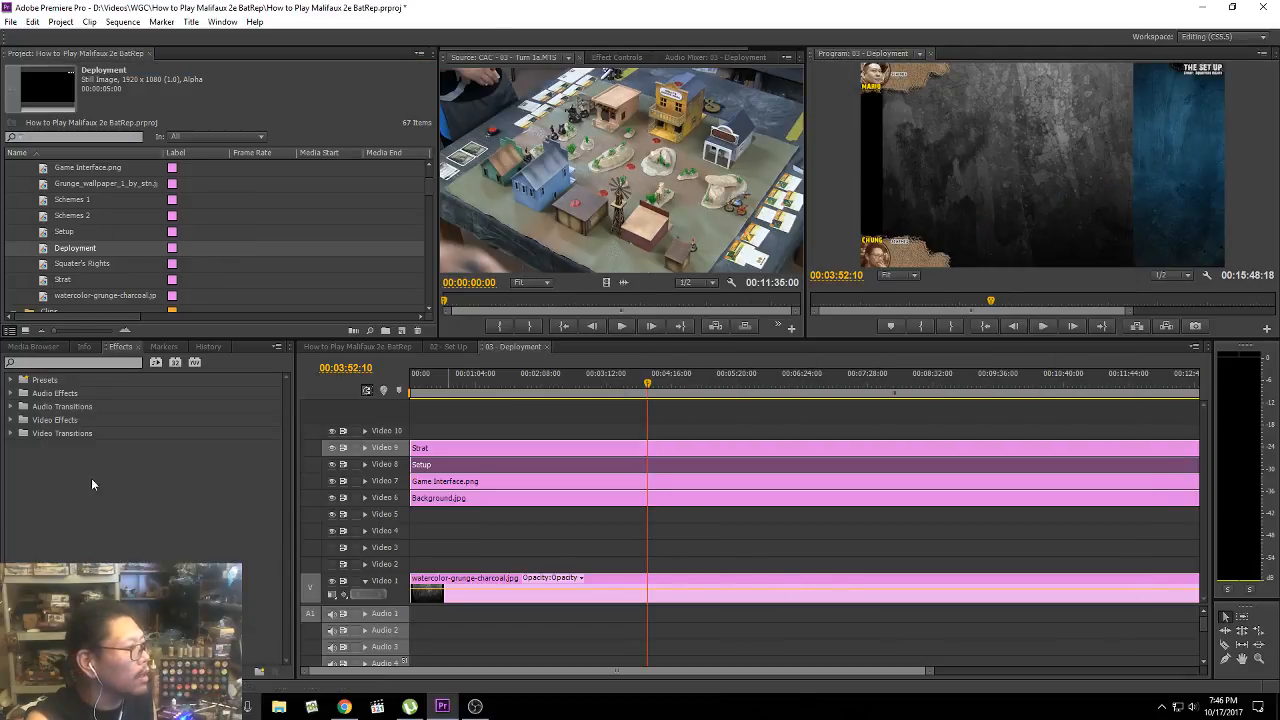
Step: Replace the Setup clip on Video 8 with the Deployment title from the bin
left_click(115, 261)
left_click(92, 248)
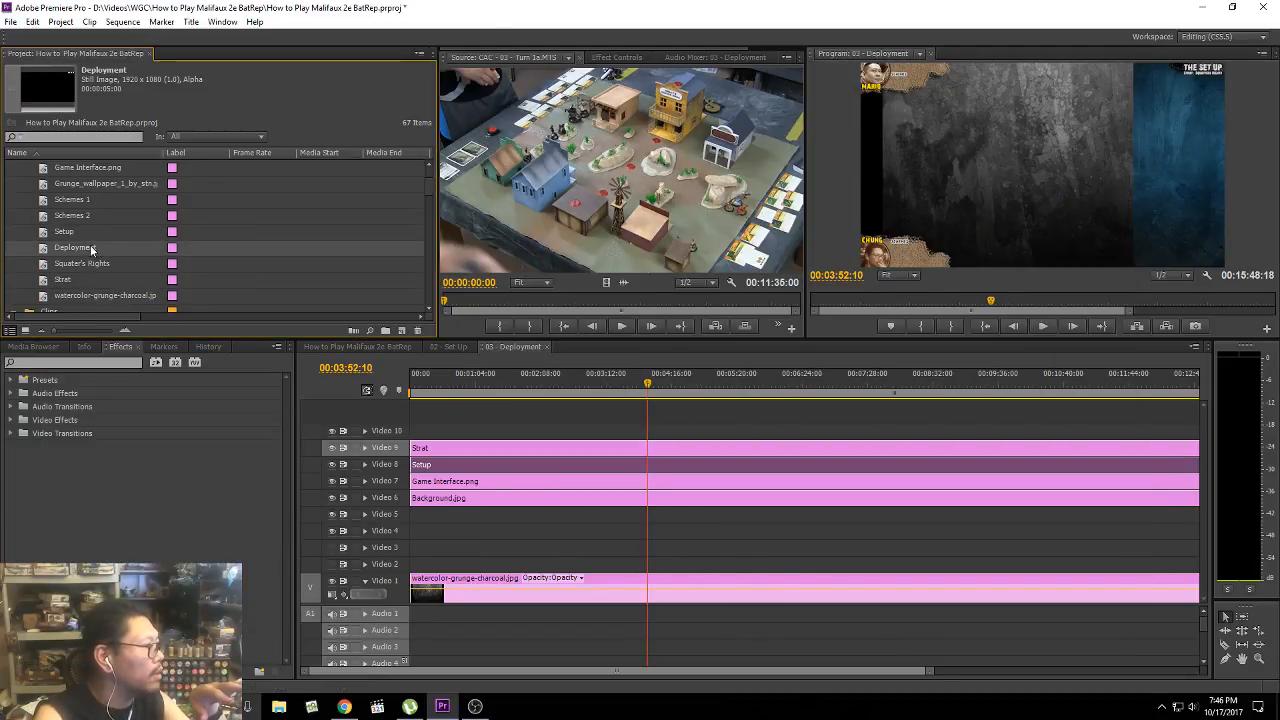
right_click(594, 465)
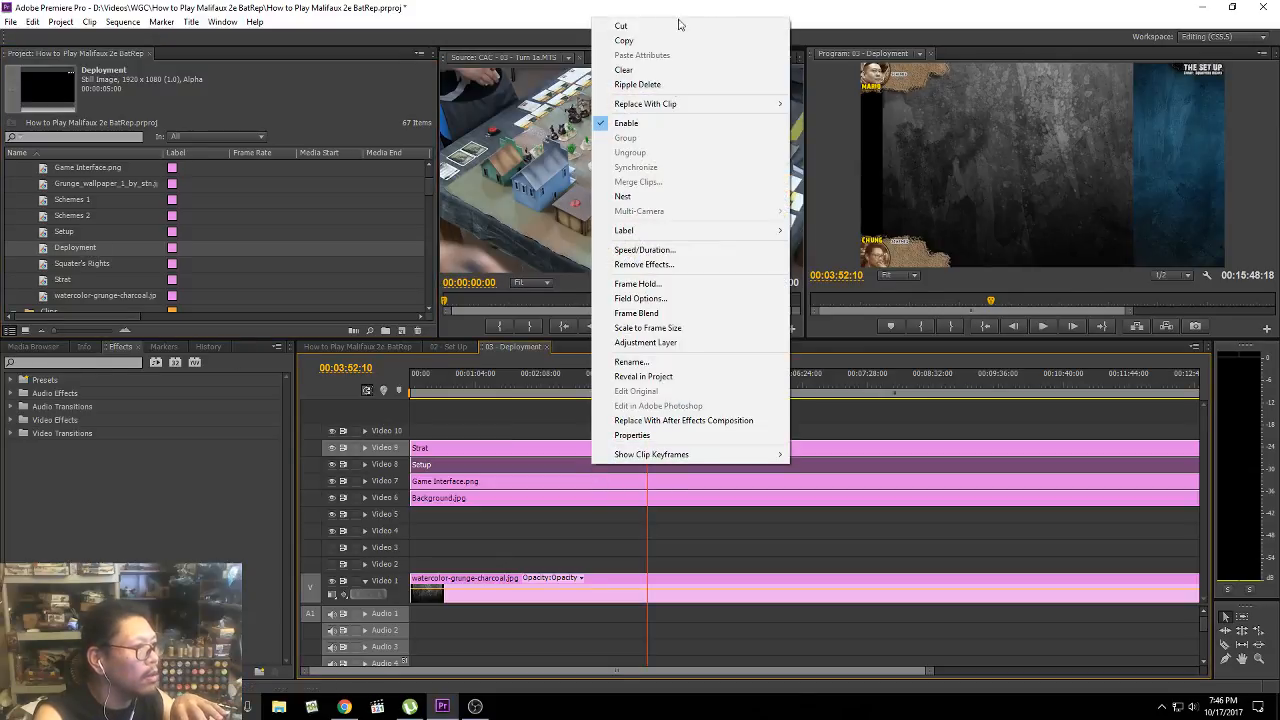
mouse_move(670, 108)
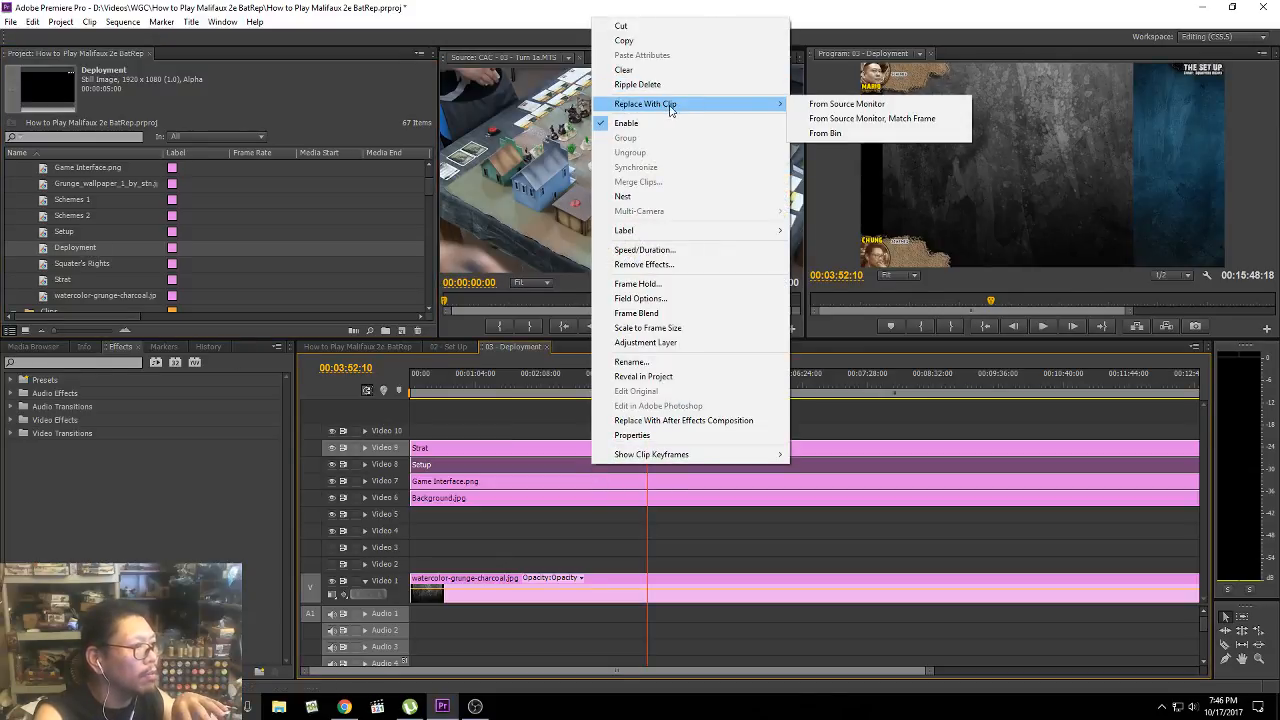
left_click(910, 134)
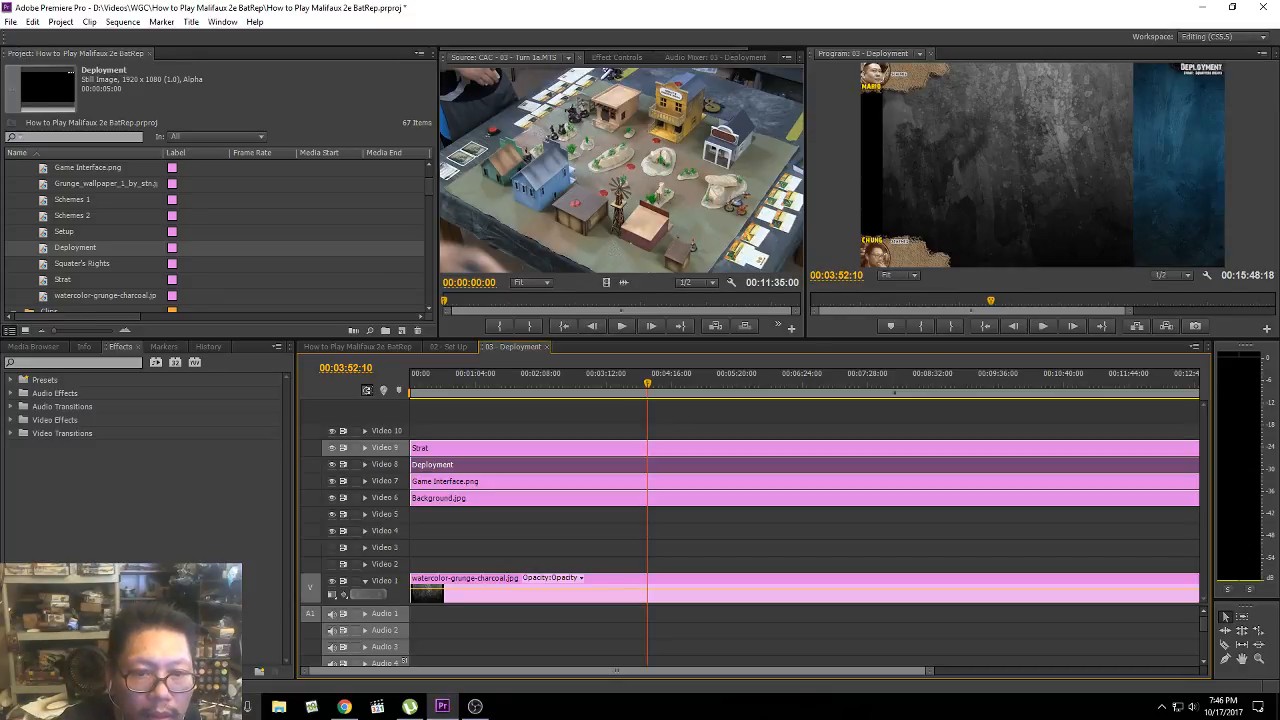
Step: Play back the first seconds of the 03 - Deployment sequence and return the playhead to the sequence start
left_click(344, 706)
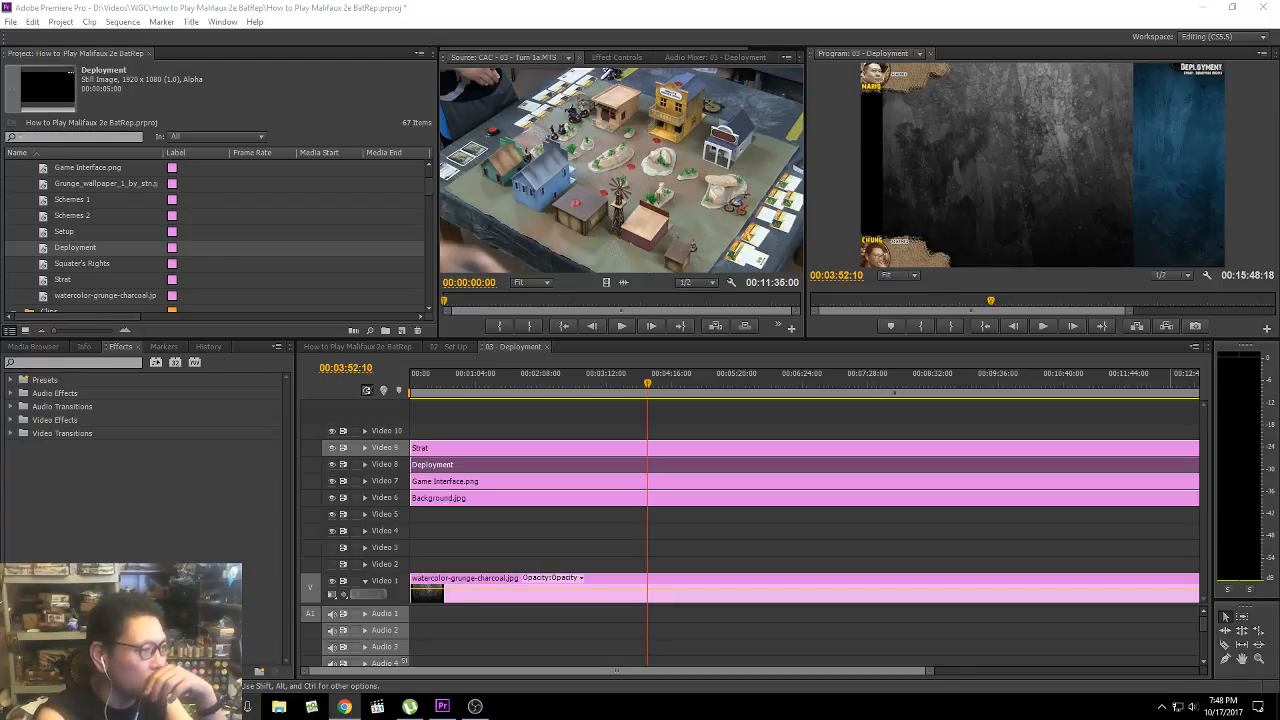
left_click(678, 421)
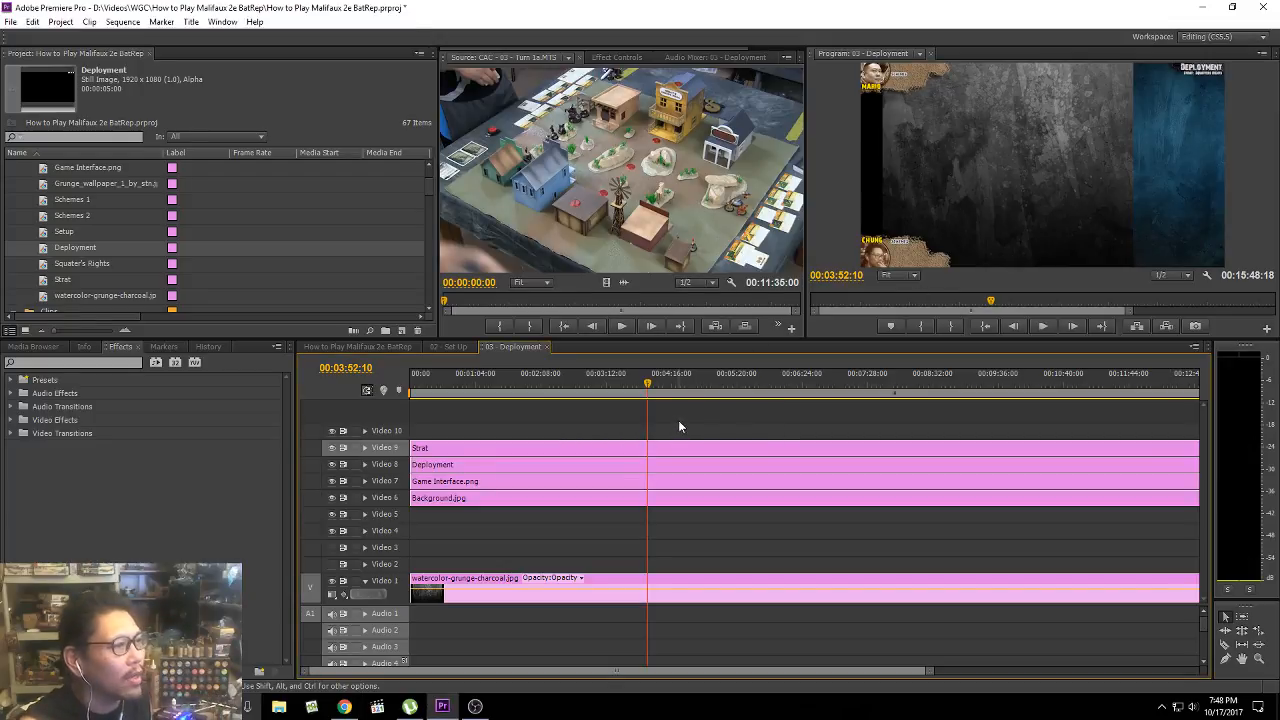
key("Home")
key("space")
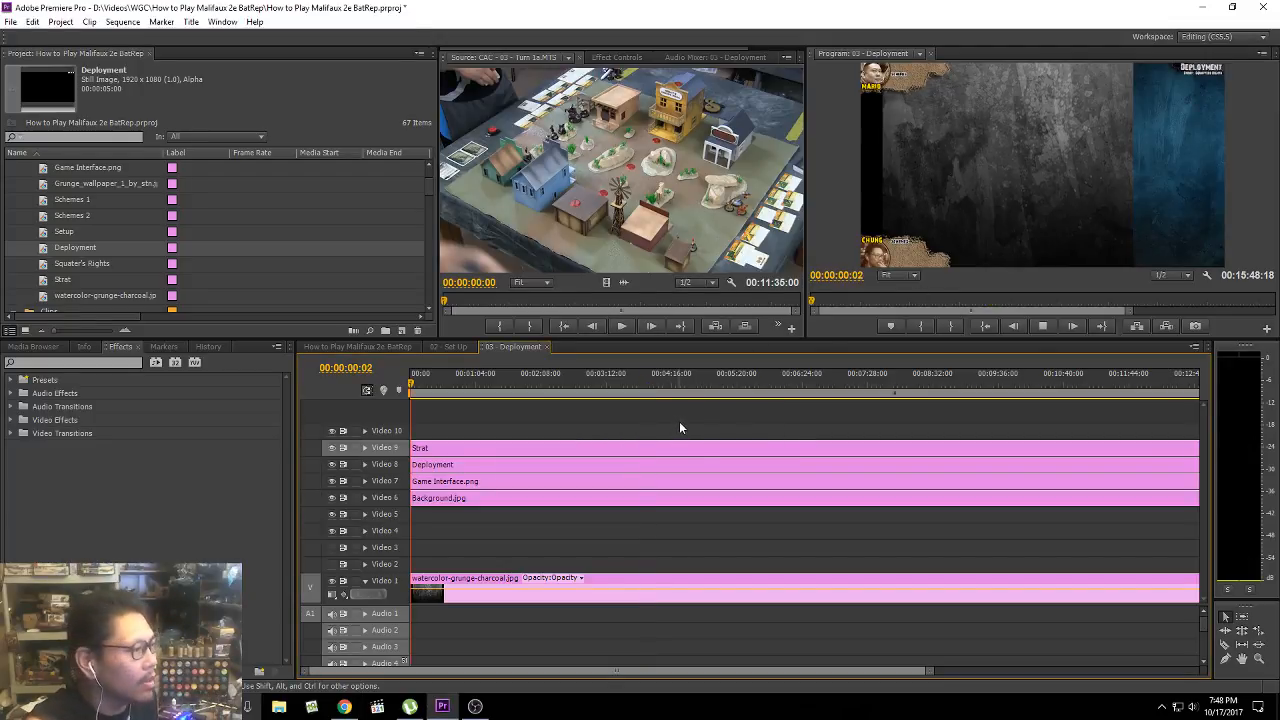
key("space")
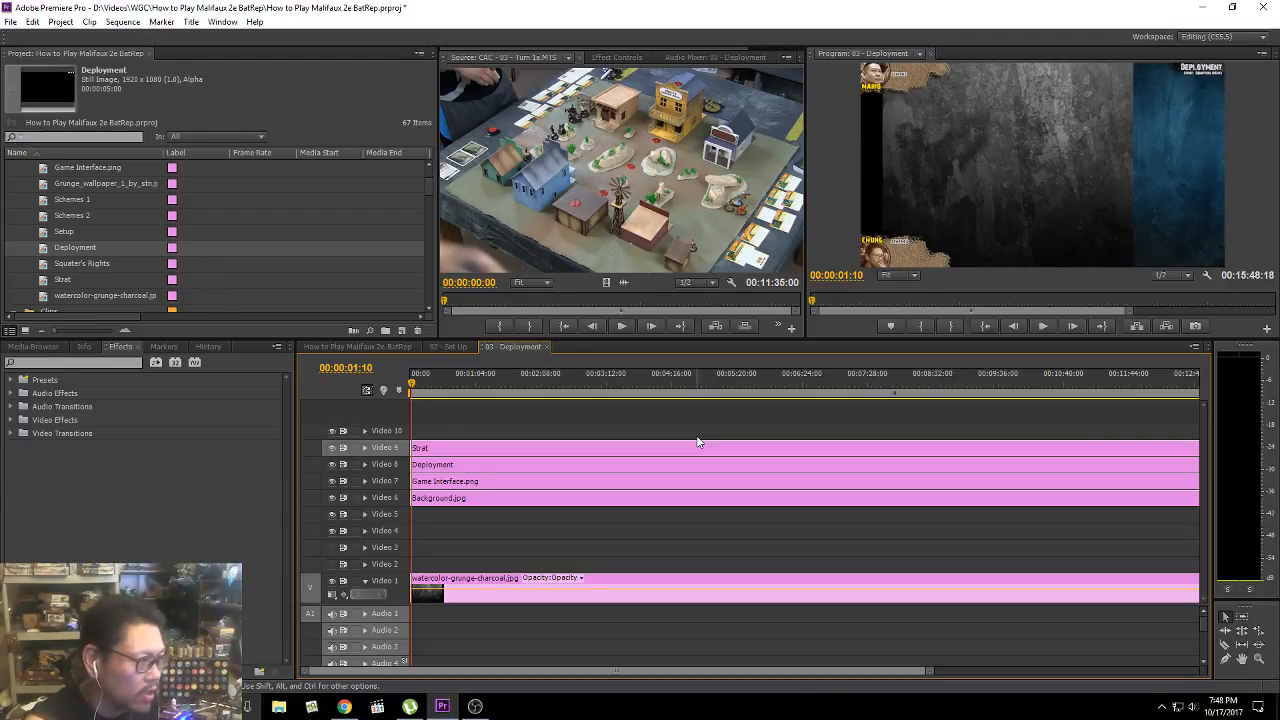
key("space")
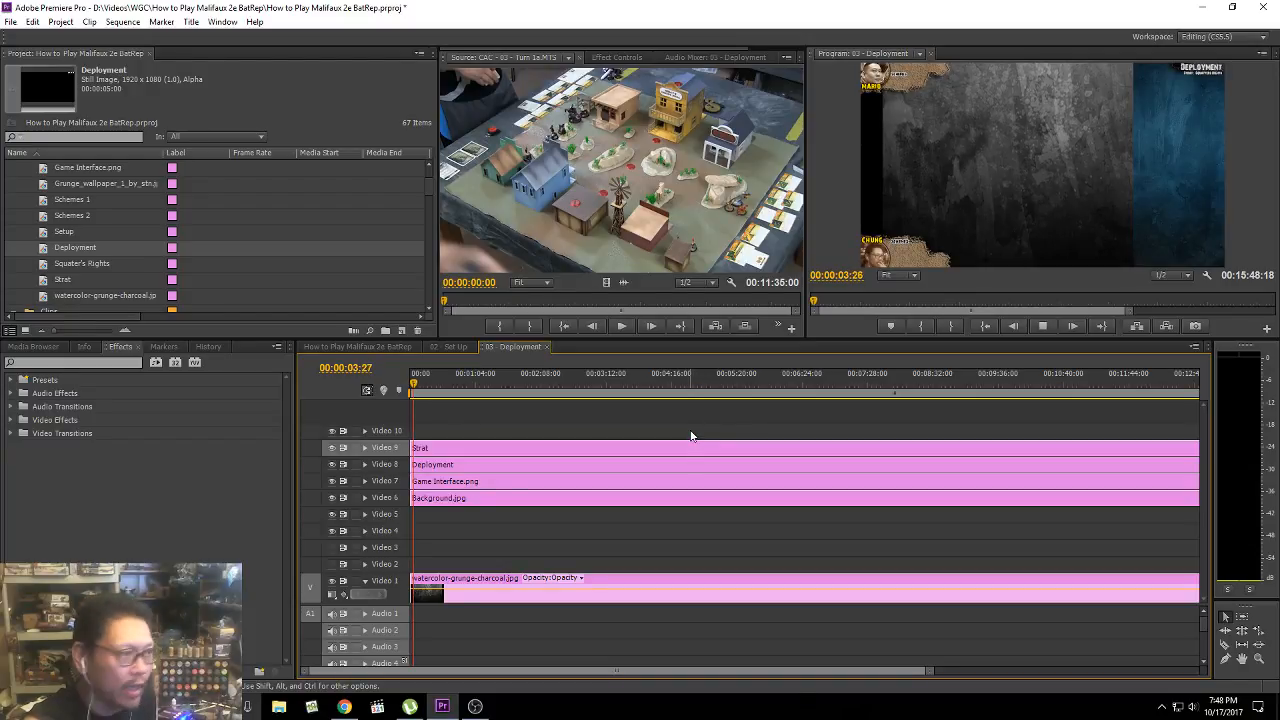
key("space")
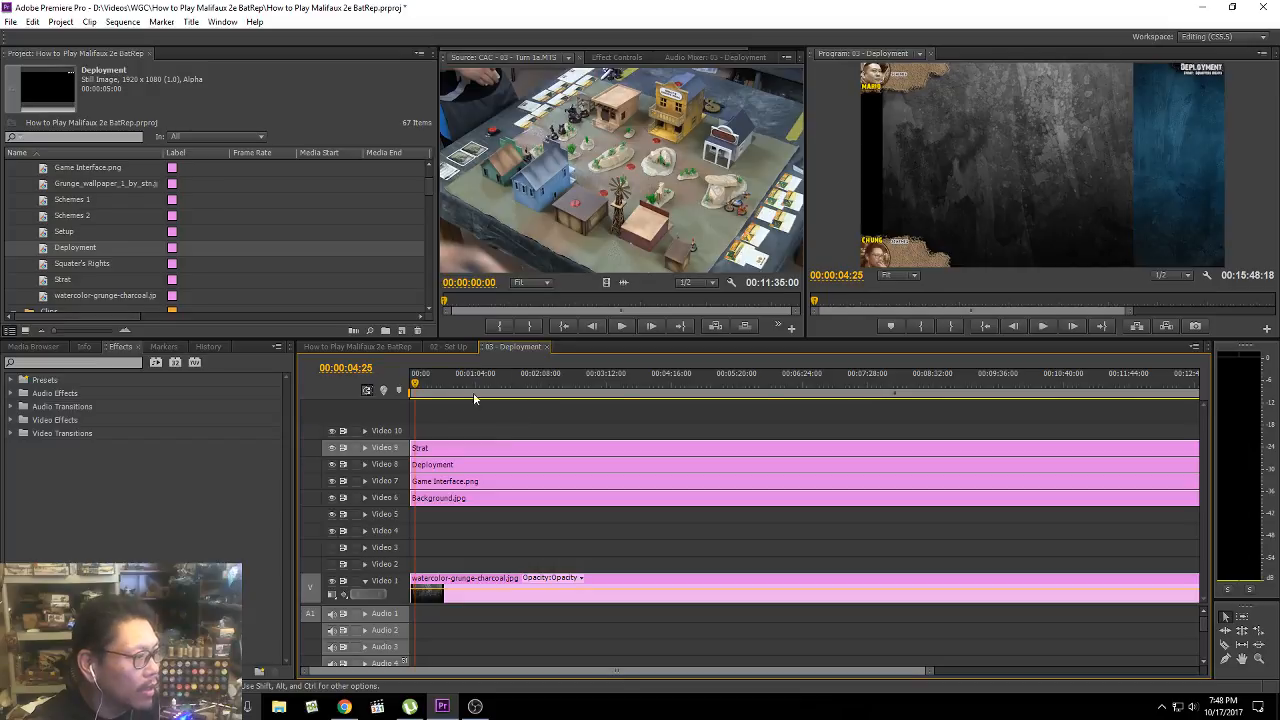
left_click(460, 448)
left_click(462, 465)
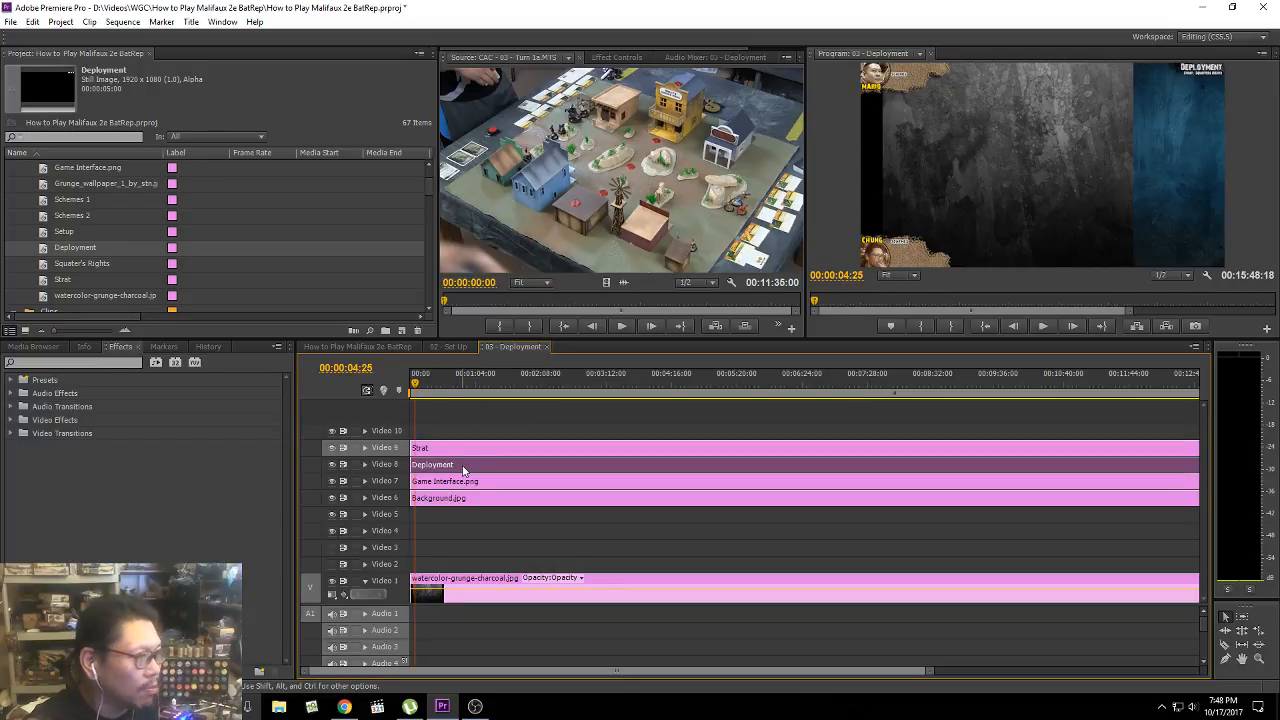
left_click(467, 449)
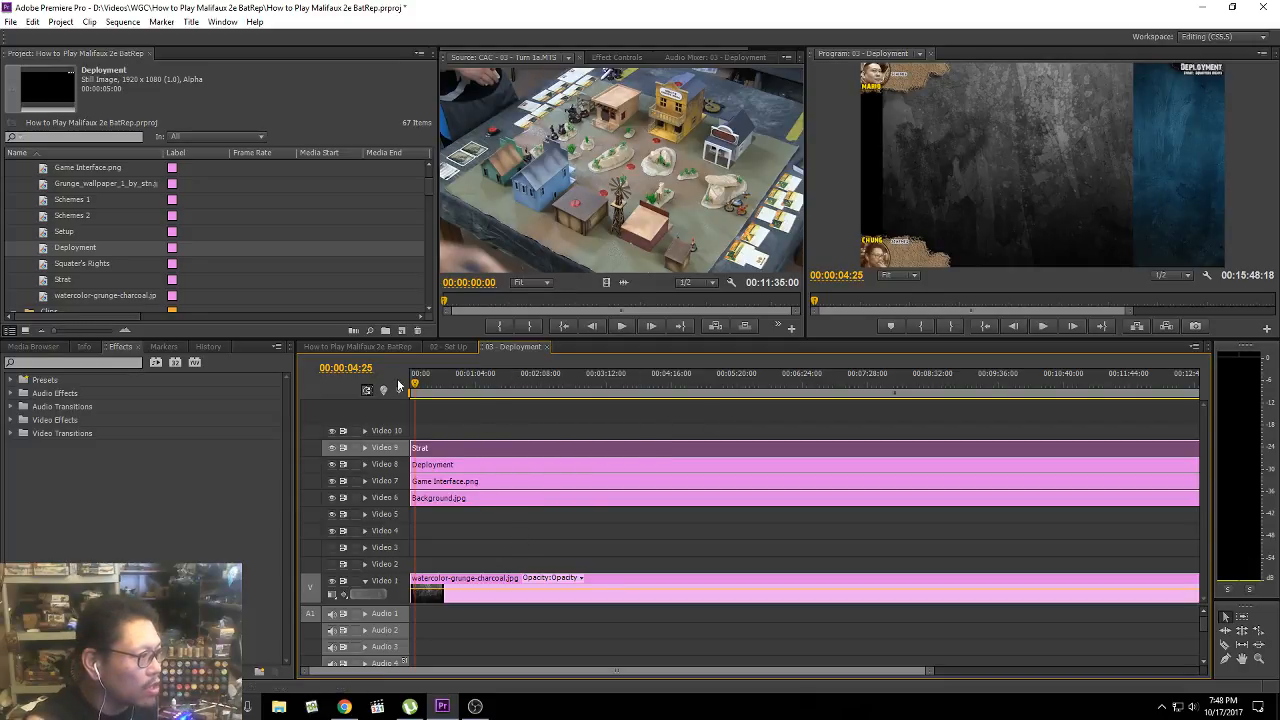
mouse_move(418, 381)
left_mouse_down()
mouse_move(520, 381)
mouse_move(410, 381)
left_mouse_up()
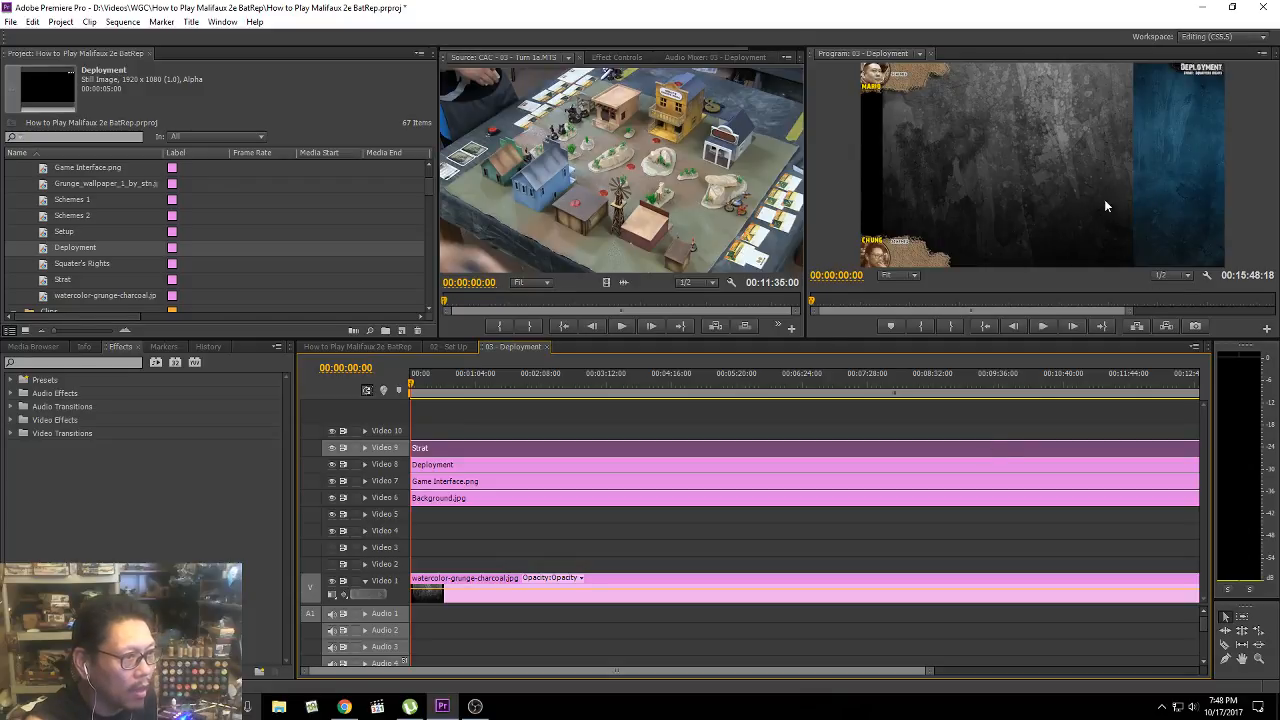
left_click(659, 418)
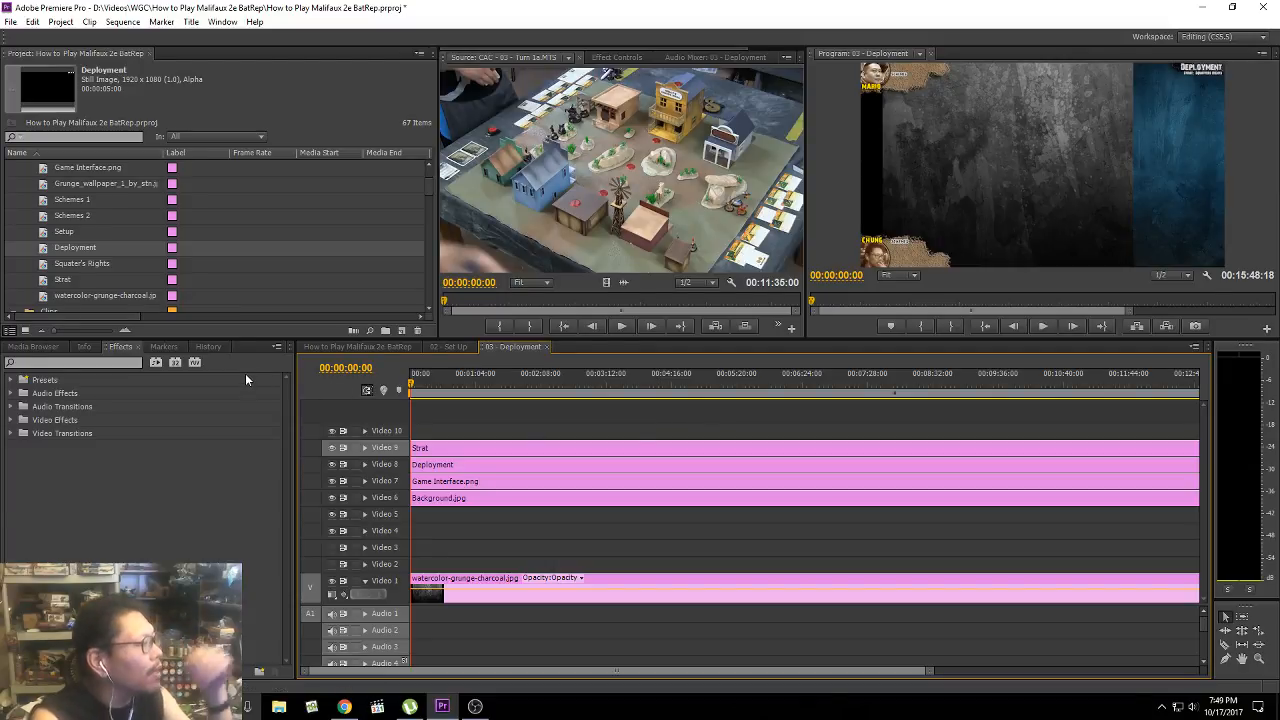
Step: Collapse the Assets bin and load 02 - Deployment.mp3 from the Audio bin into the Source monitor
left_click(67, 268)
scroll(70, 268, "up", 2)
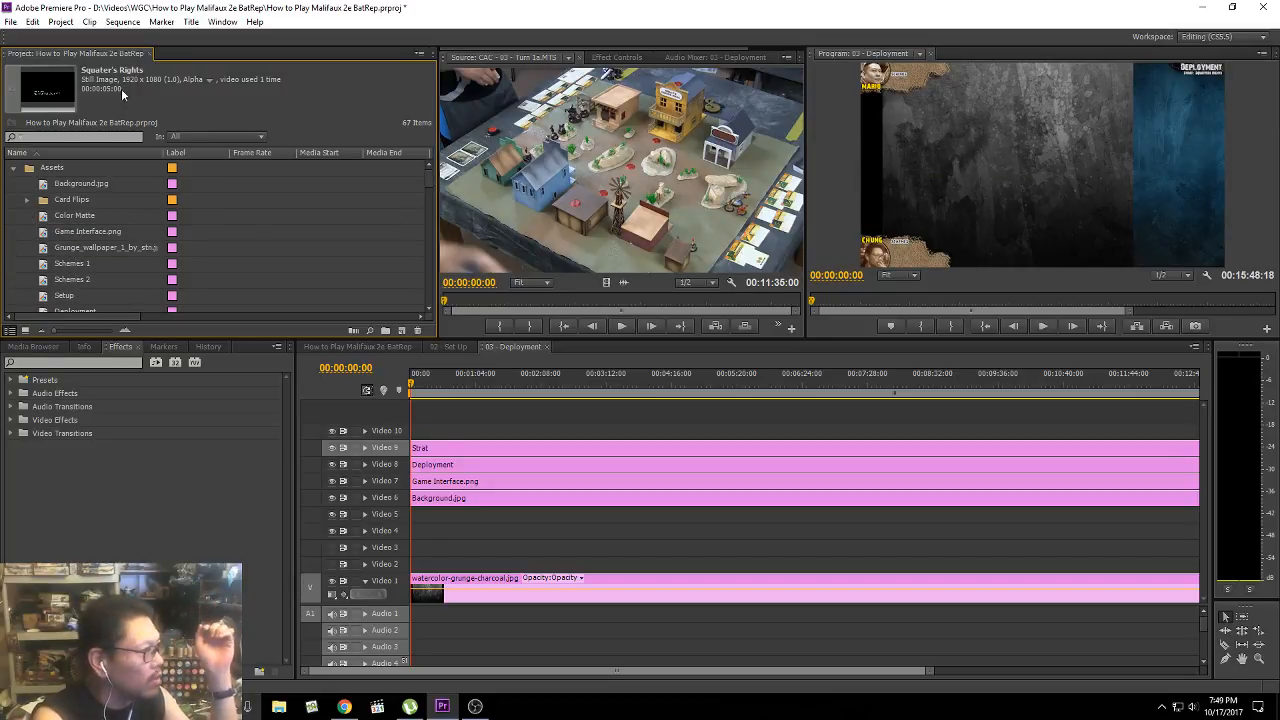
left_click(13, 167)
left_click(13, 183)
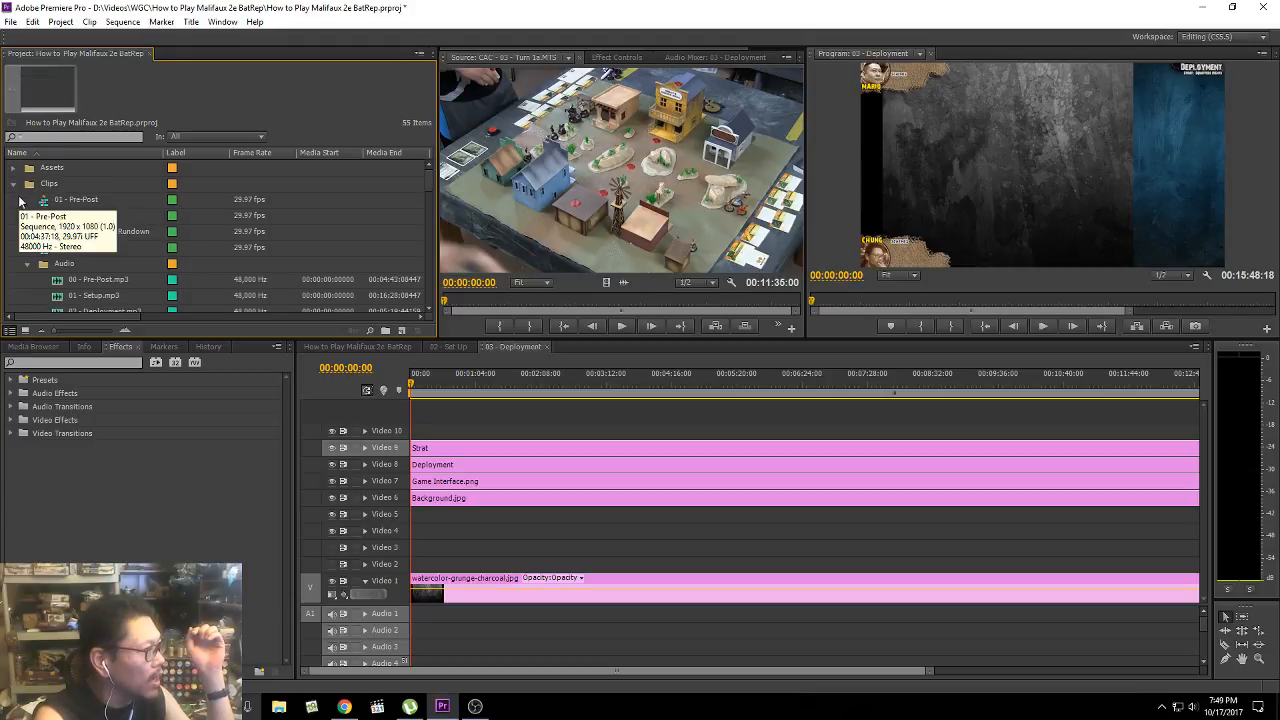
scroll(72, 279, "down", 3)
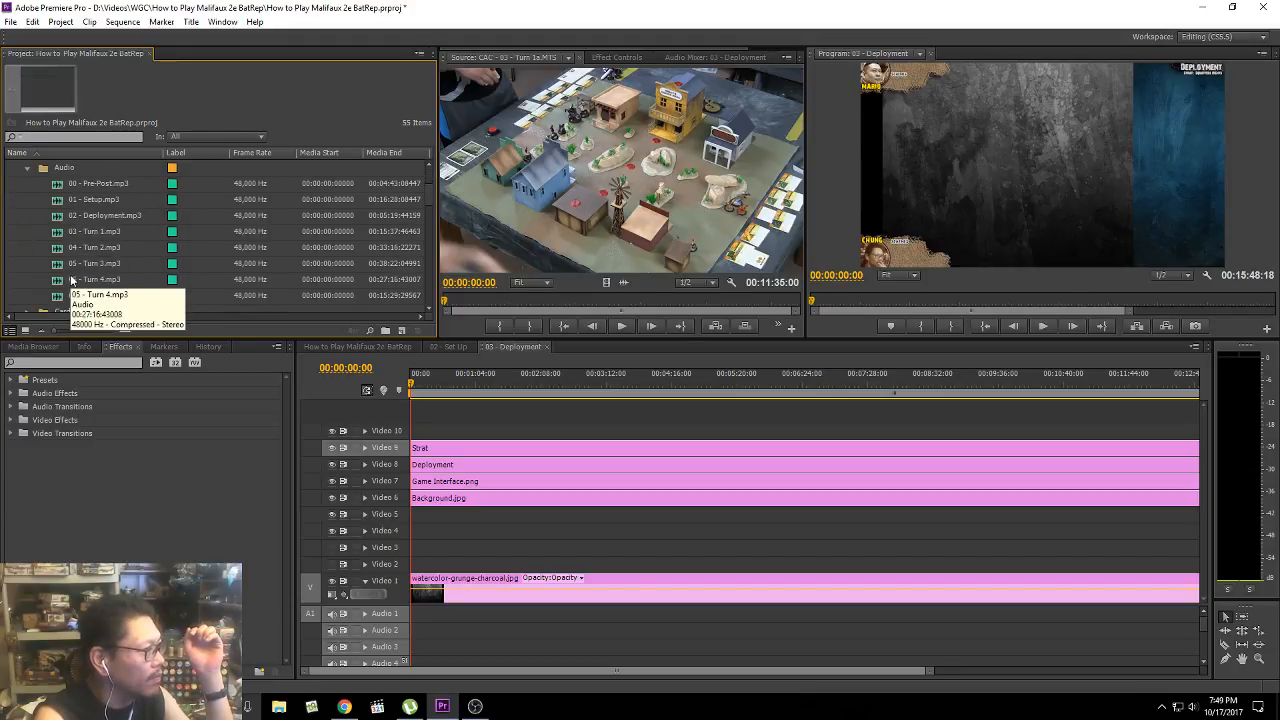
scroll(66, 255, "up", 1)
scroll(62, 257, "down", 2)
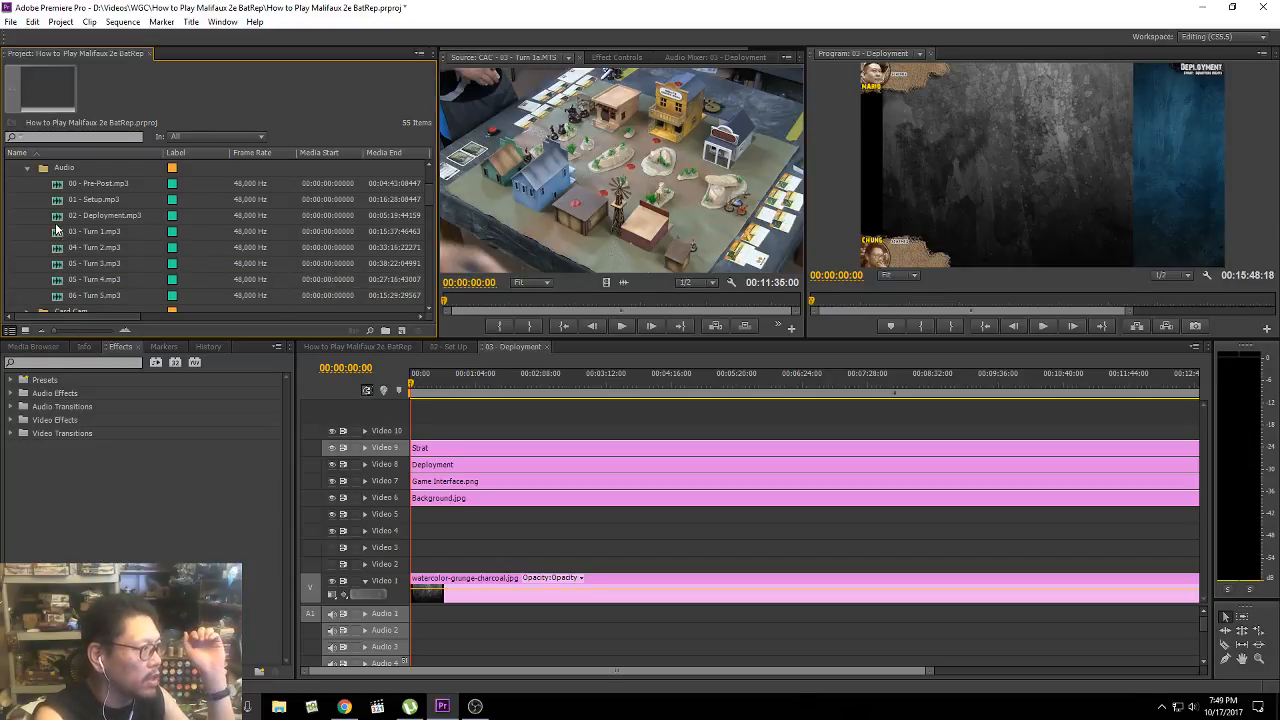
double_click(60, 216)
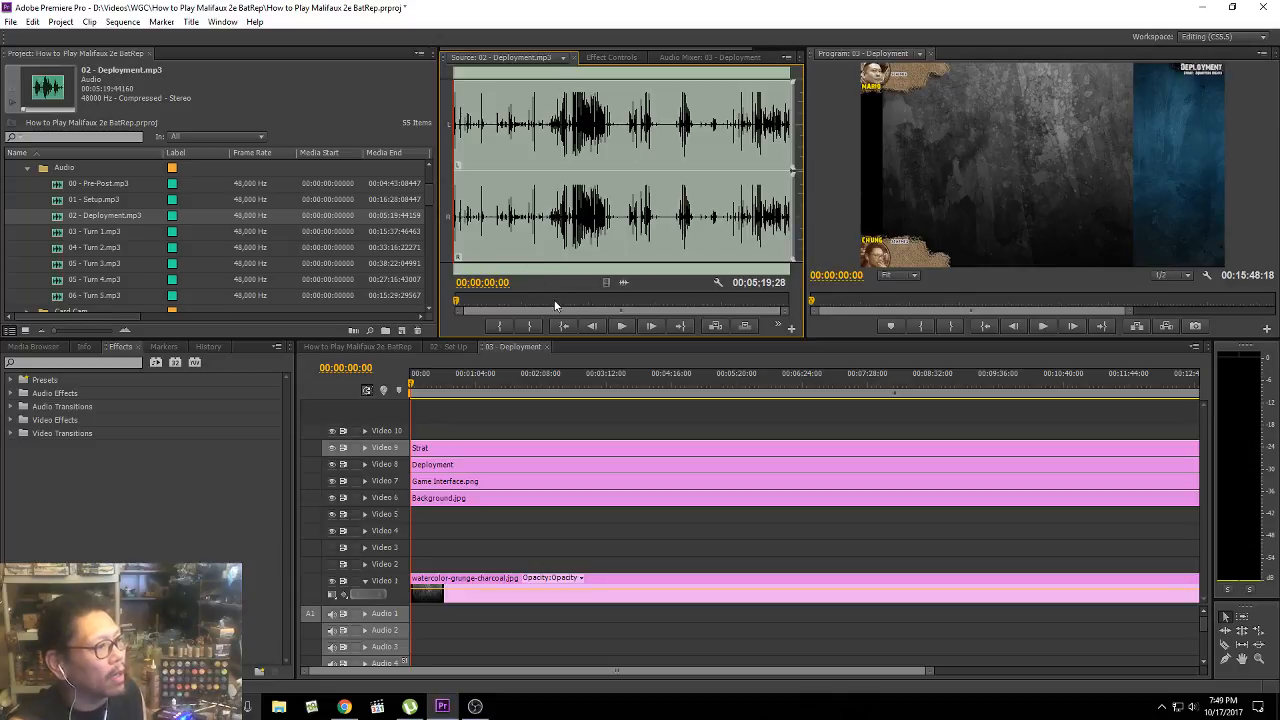
Step: Listen through the first two minutes of 02 - Deployment.mp3 in the Source monitor, skipping ahead between bursts of speech in the waveform
left_click(621, 325)
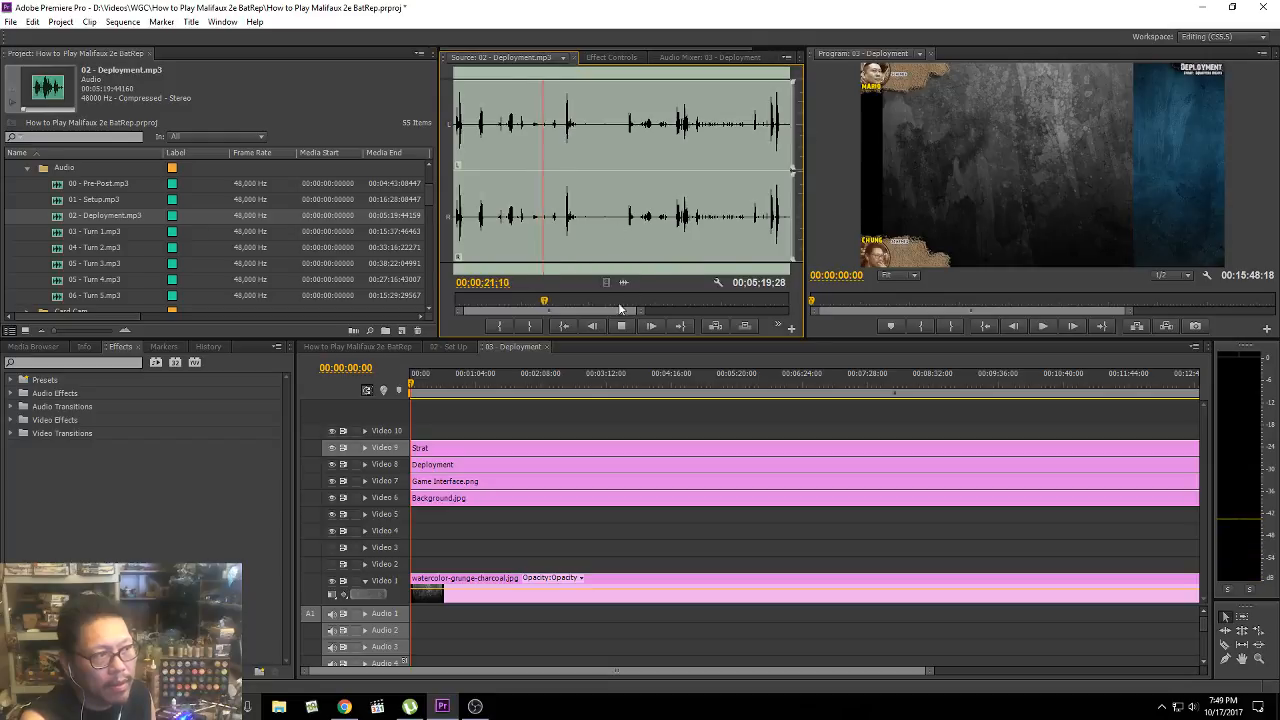
left_click(625, 148)
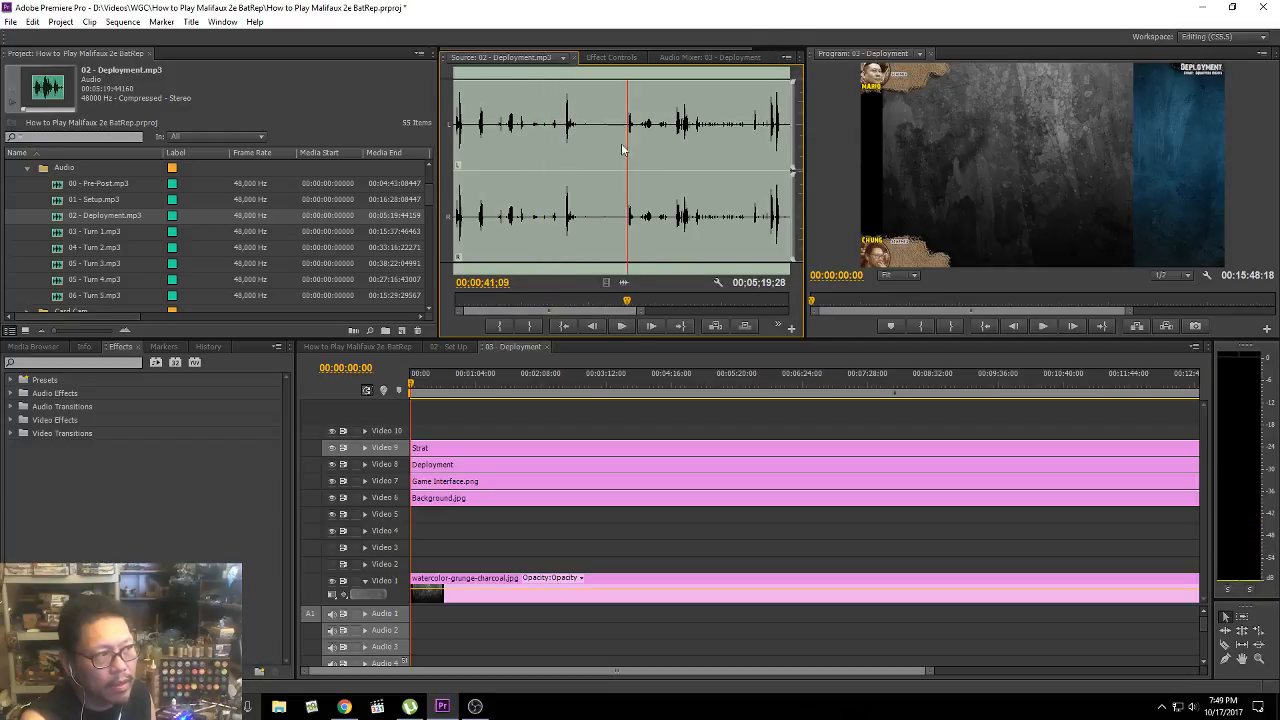
key("space")
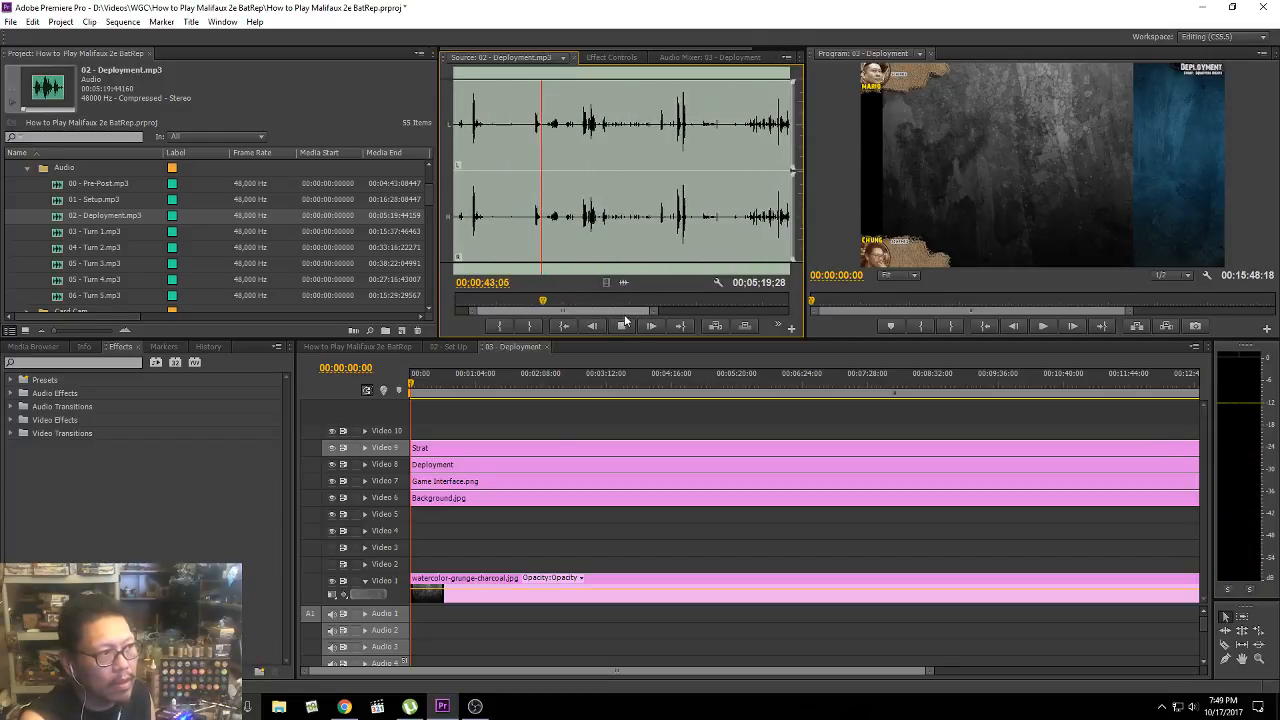
left_click(583, 142)
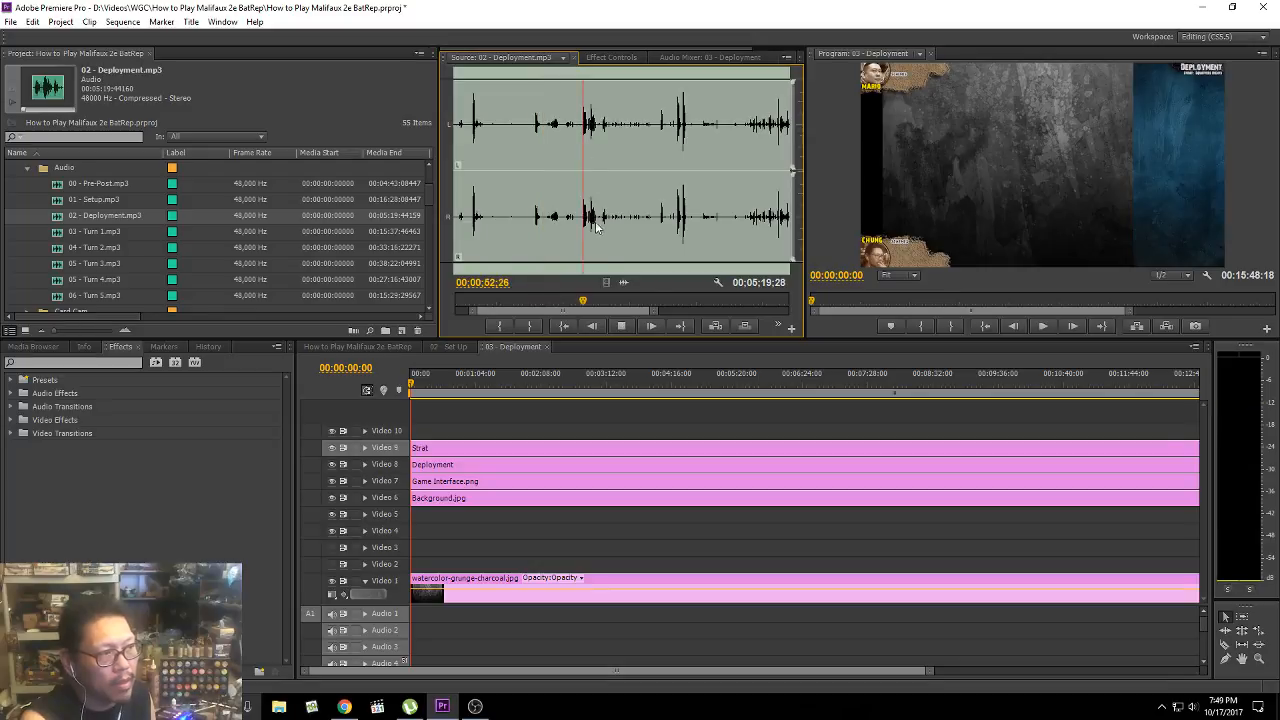
left_click(658, 161)
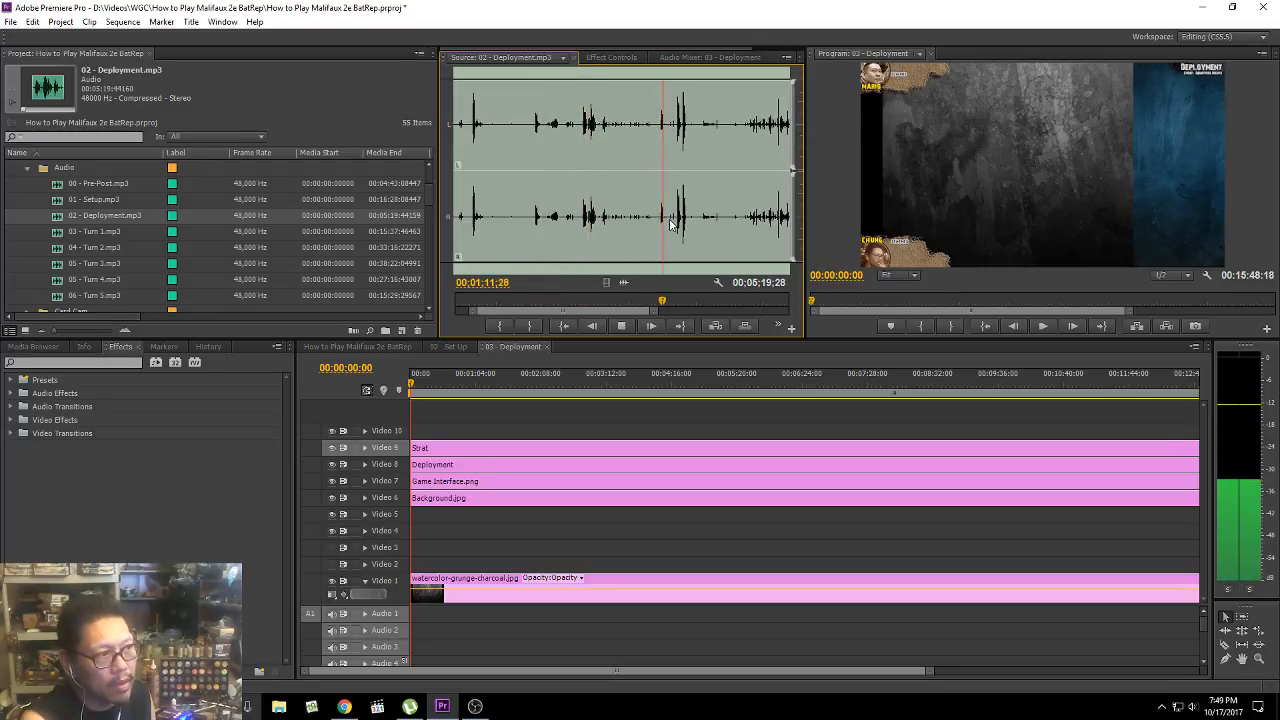
left_click_drag(627, 308, 638, 310)
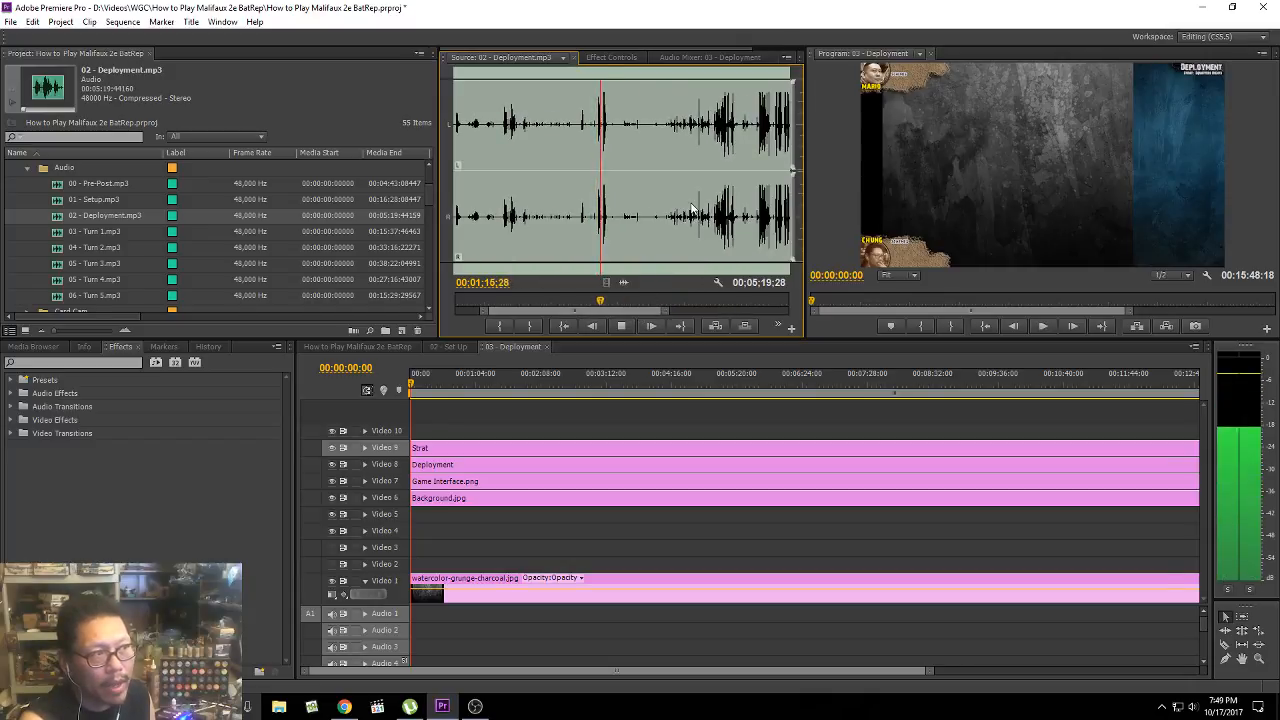
left_click(685, 130)
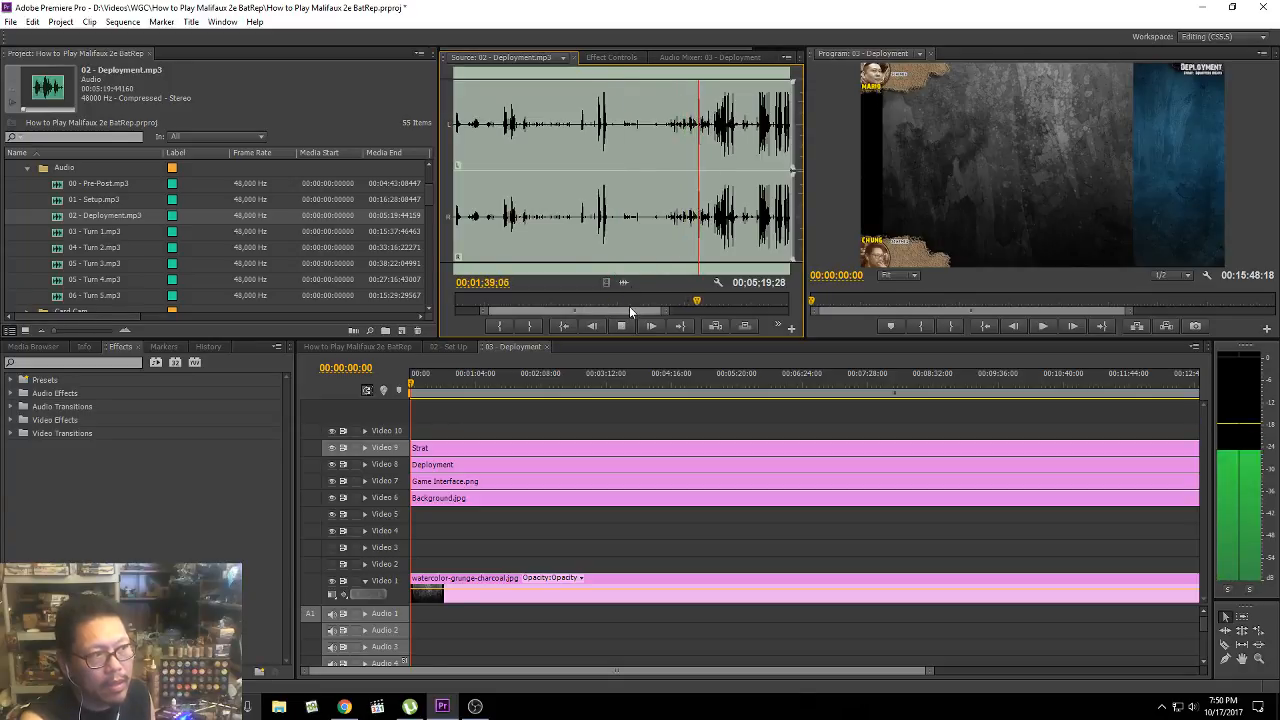
left_click_drag(629, 310, 646, 320)
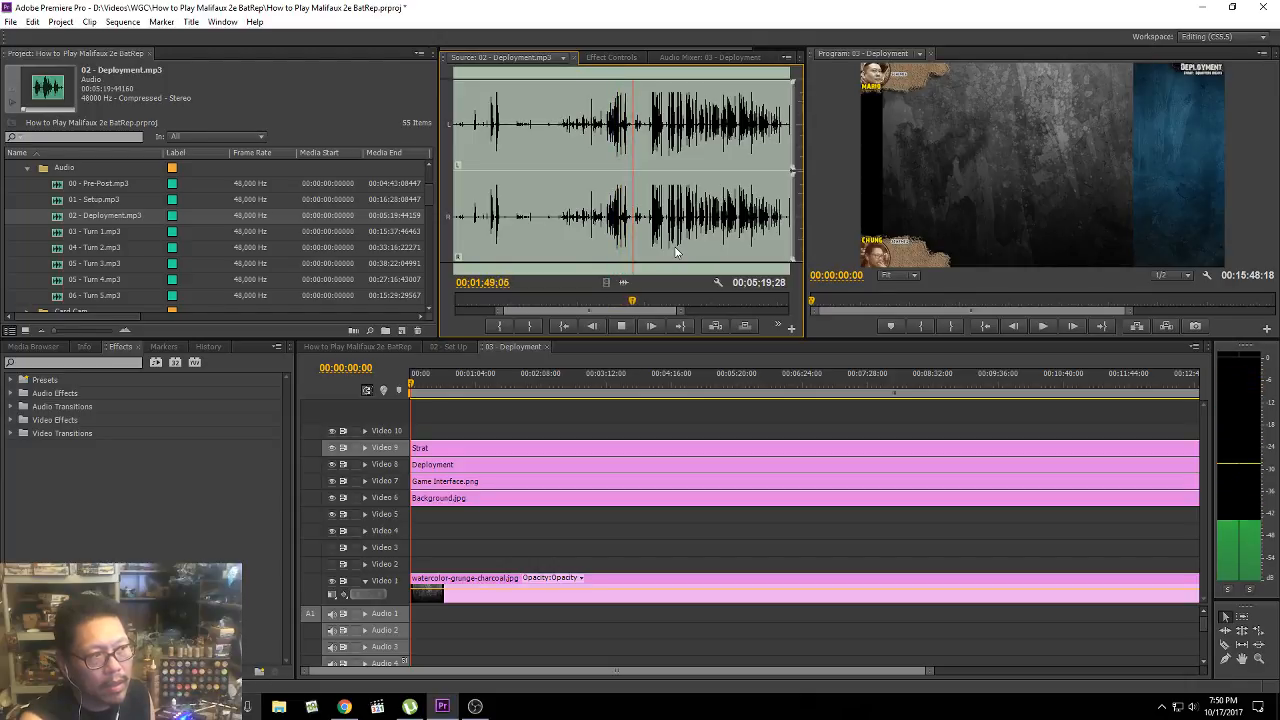
left_click_drag(646, 310, 658, 311)
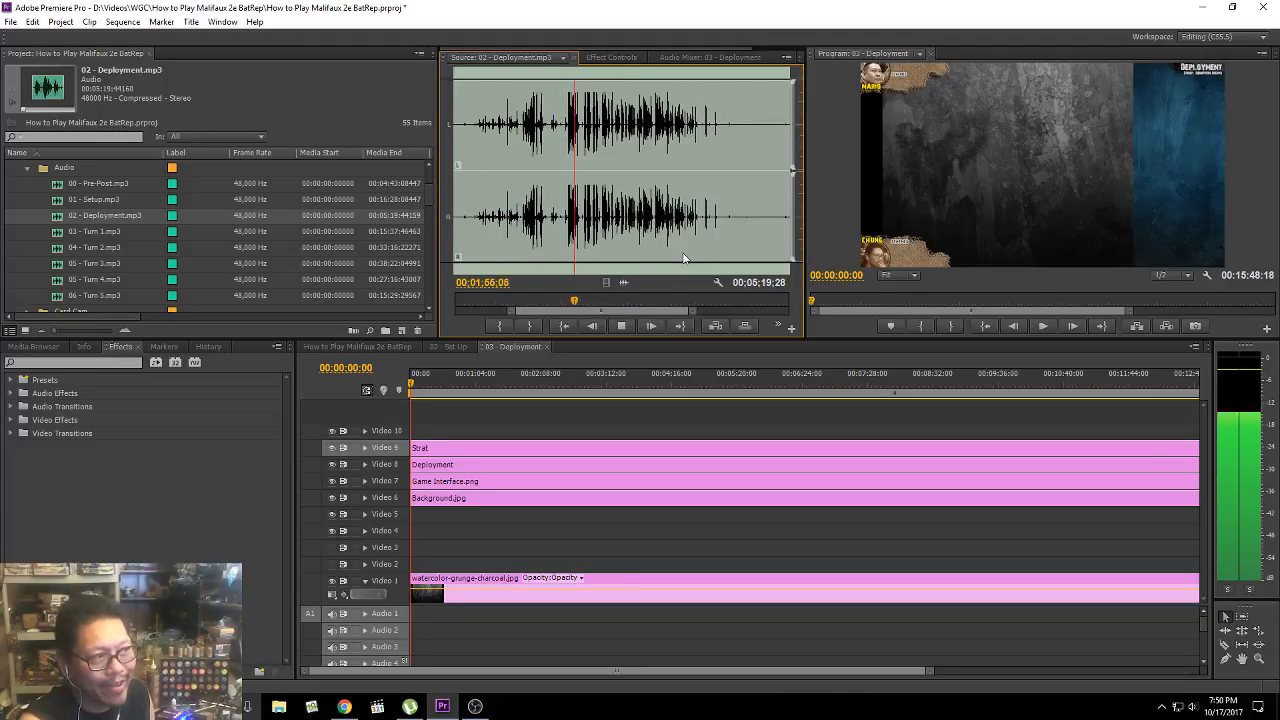
key("space")
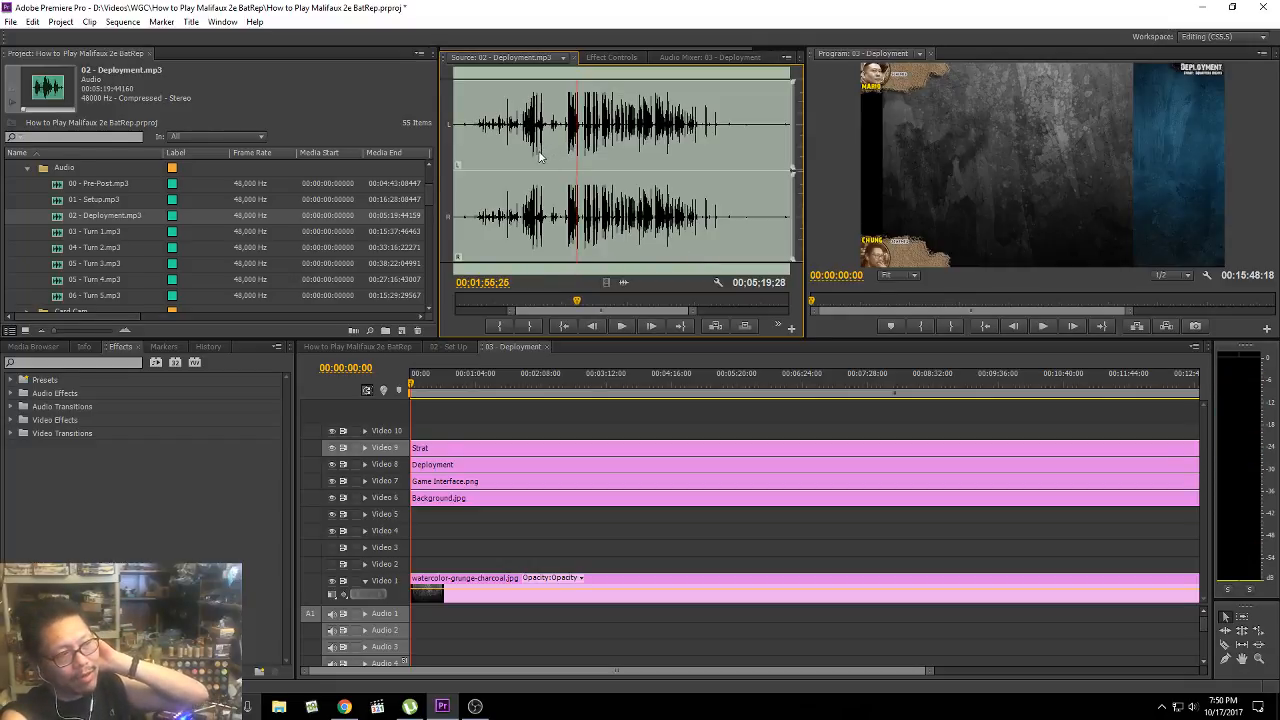
Step: Listen to the 02 - Deployment.mp3 source audio from about 1:43 and again from about 1:39
left_click(527, 146)
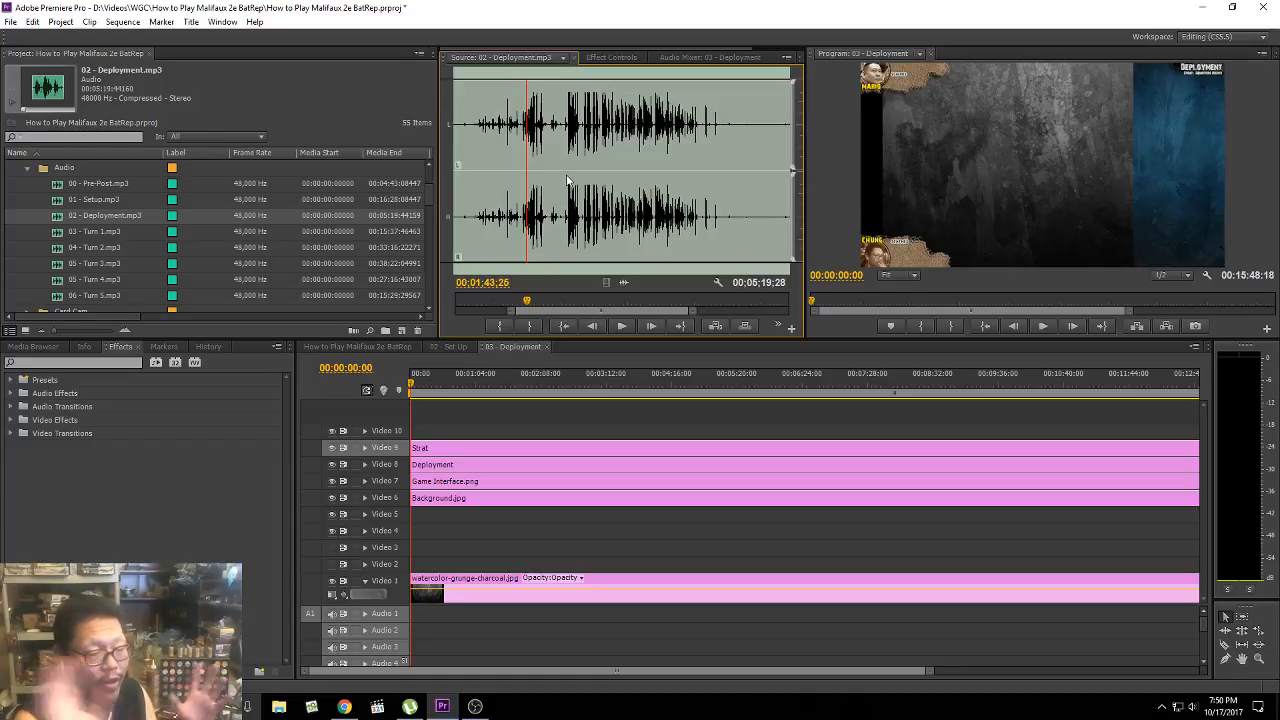
key("space")
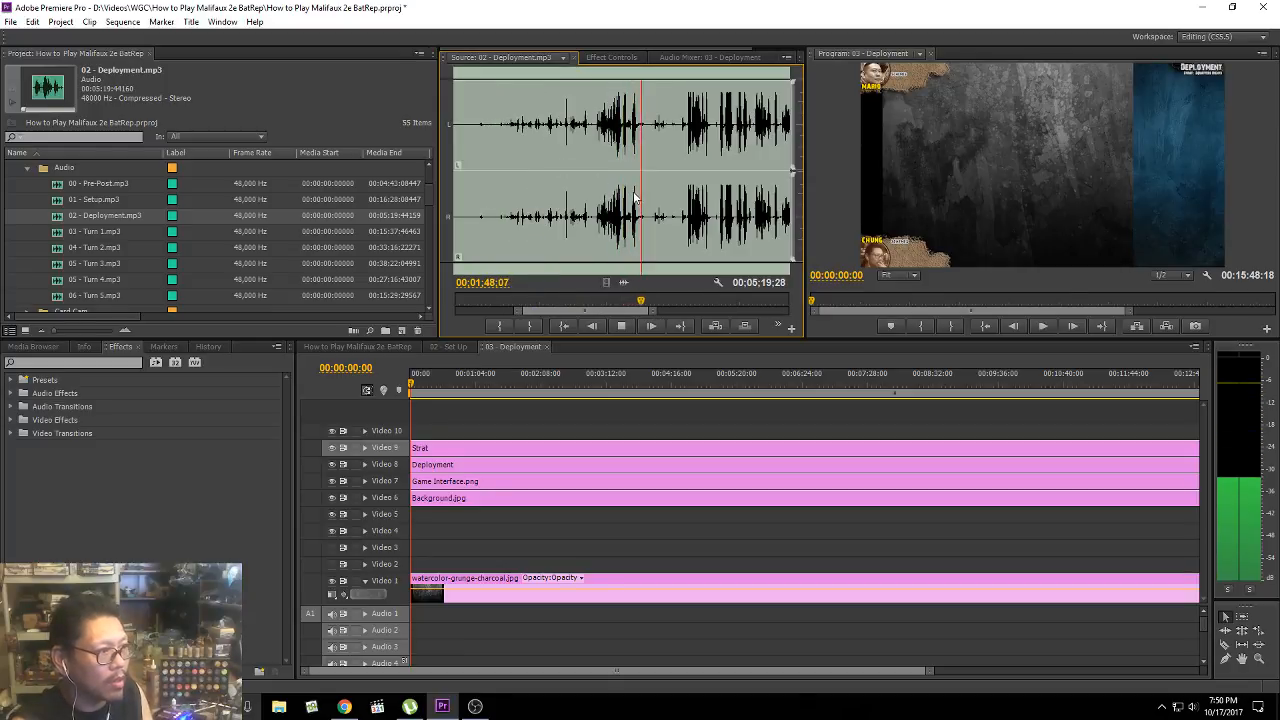
left_click(563, 140)
key("space")
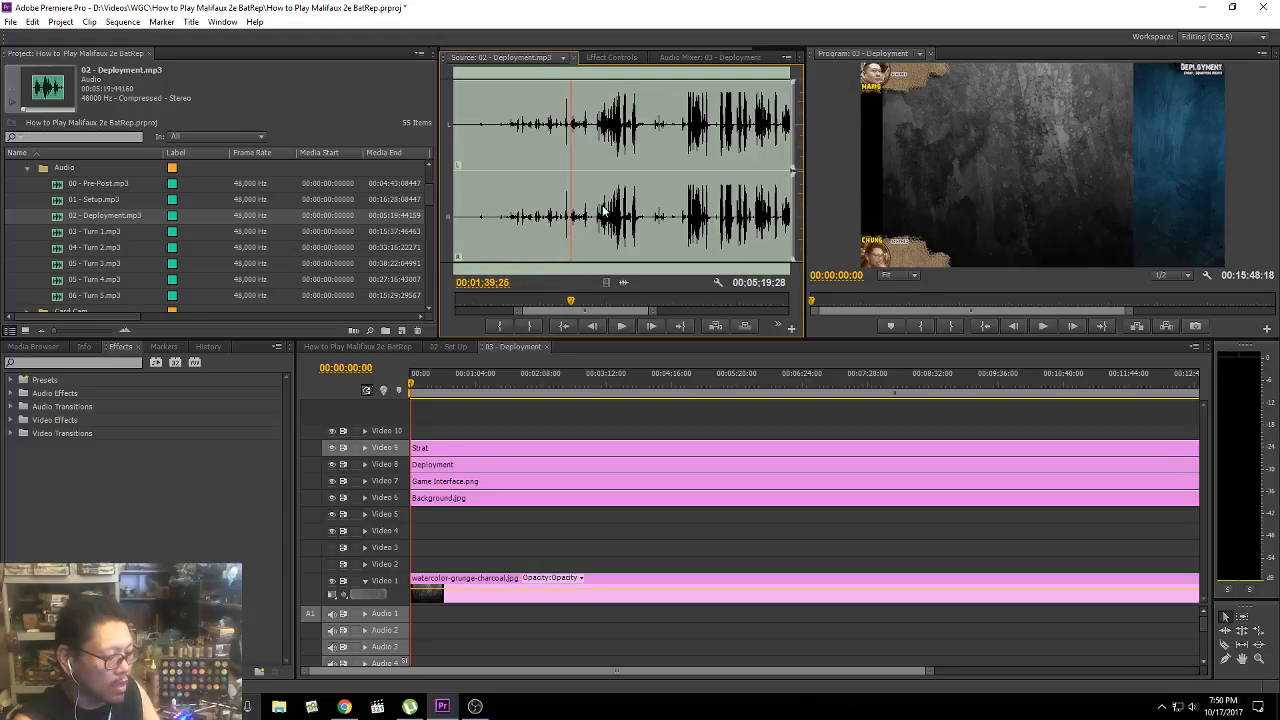
Step: Spot-check the Deployment recording further on, playing passages at about 2:53 and 2:00
key("minus")
key("minus")
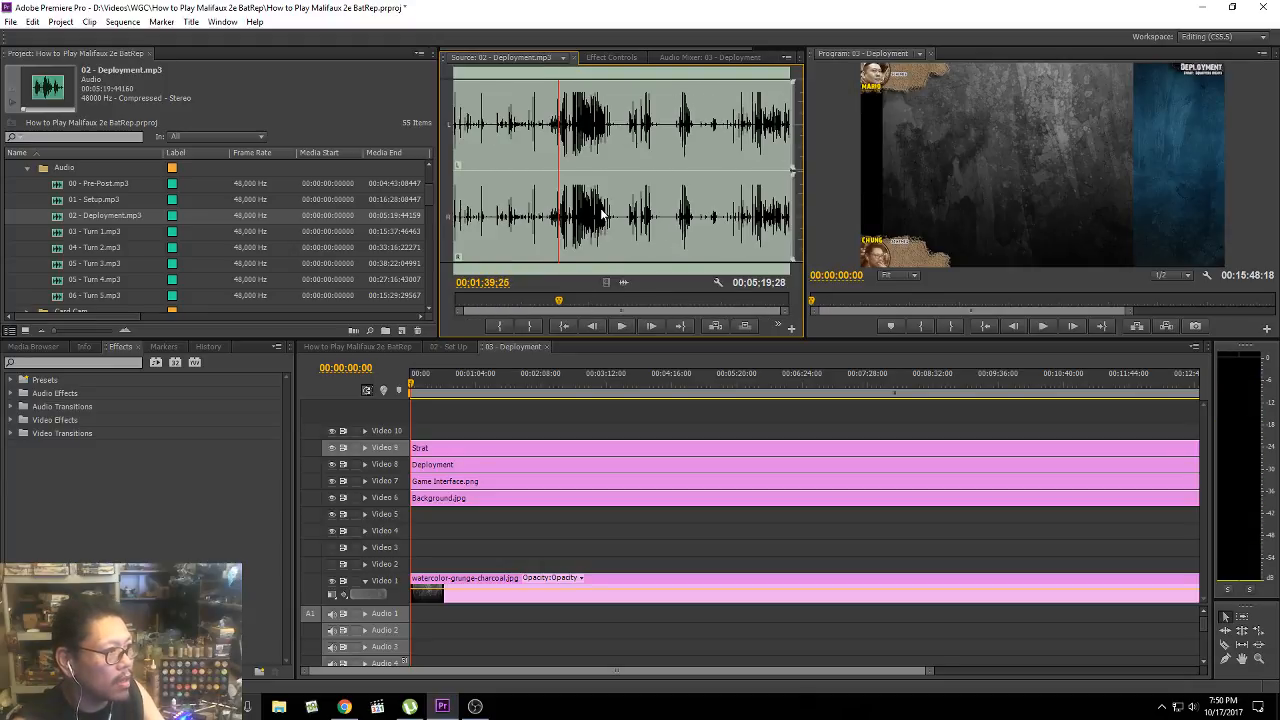
left_click(637, 135)
key("space")
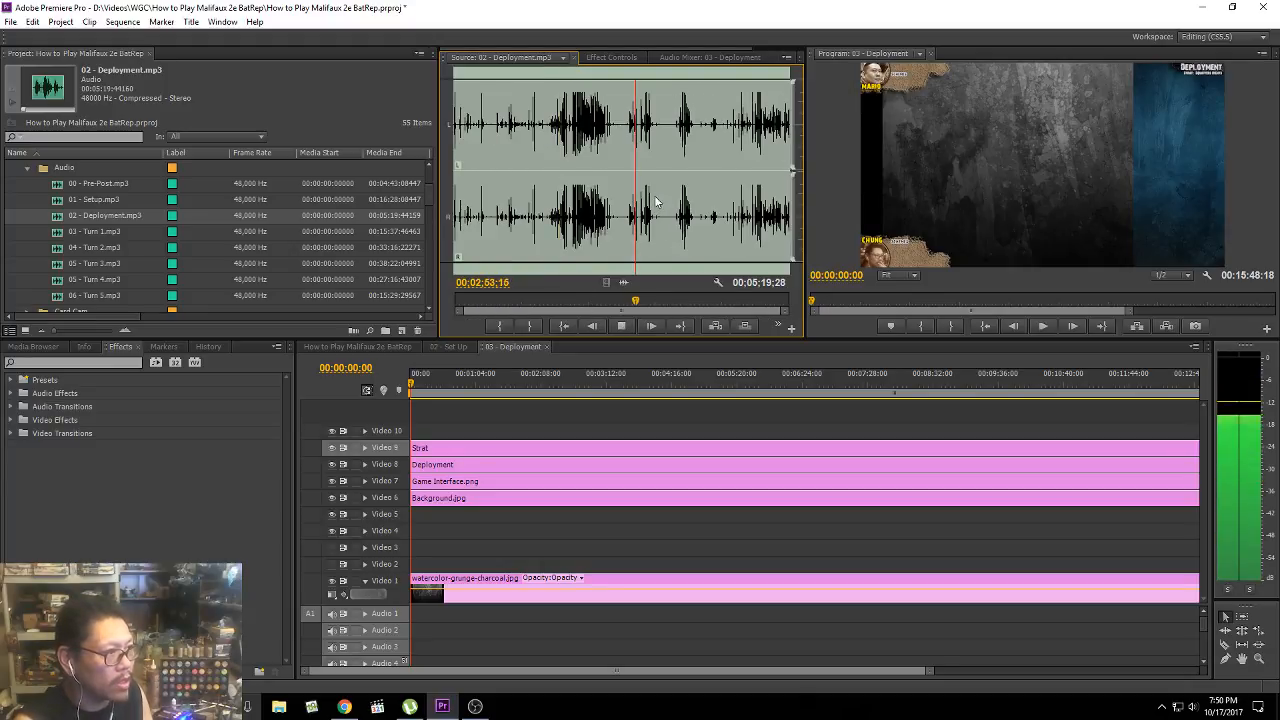
key("j")
key("j")
key("j")
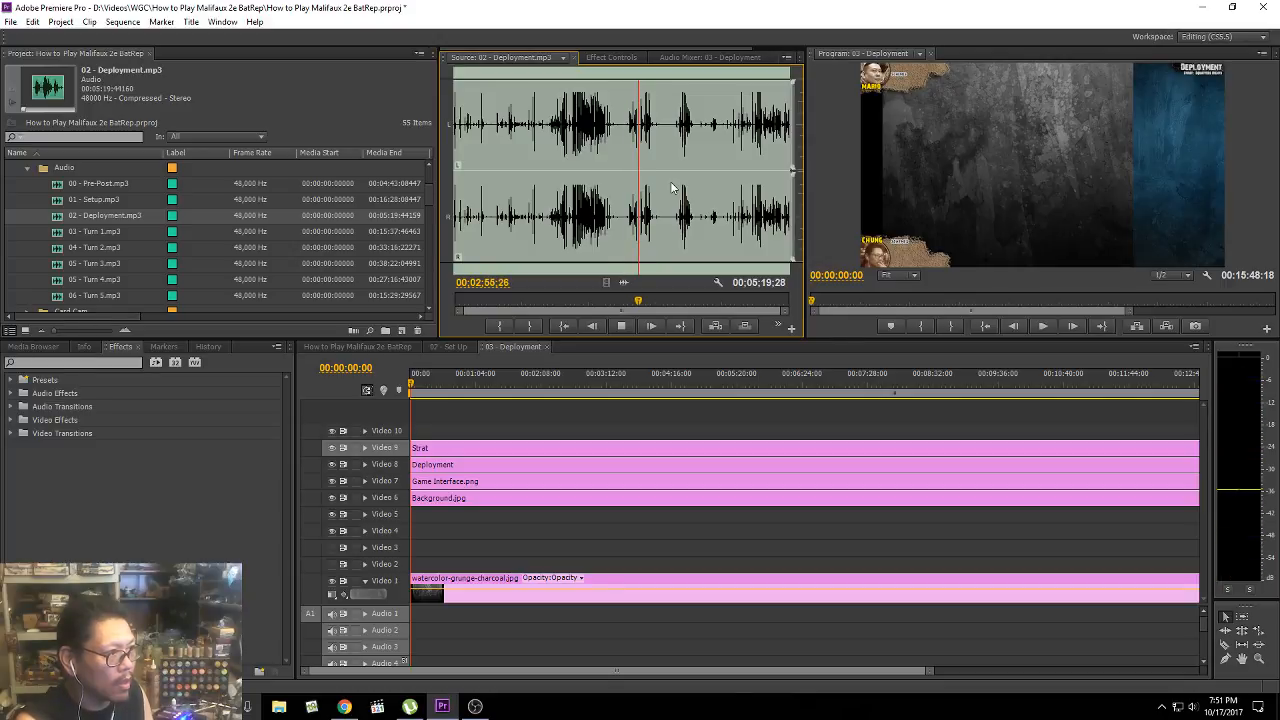
left_click(578, 150)
key("space")
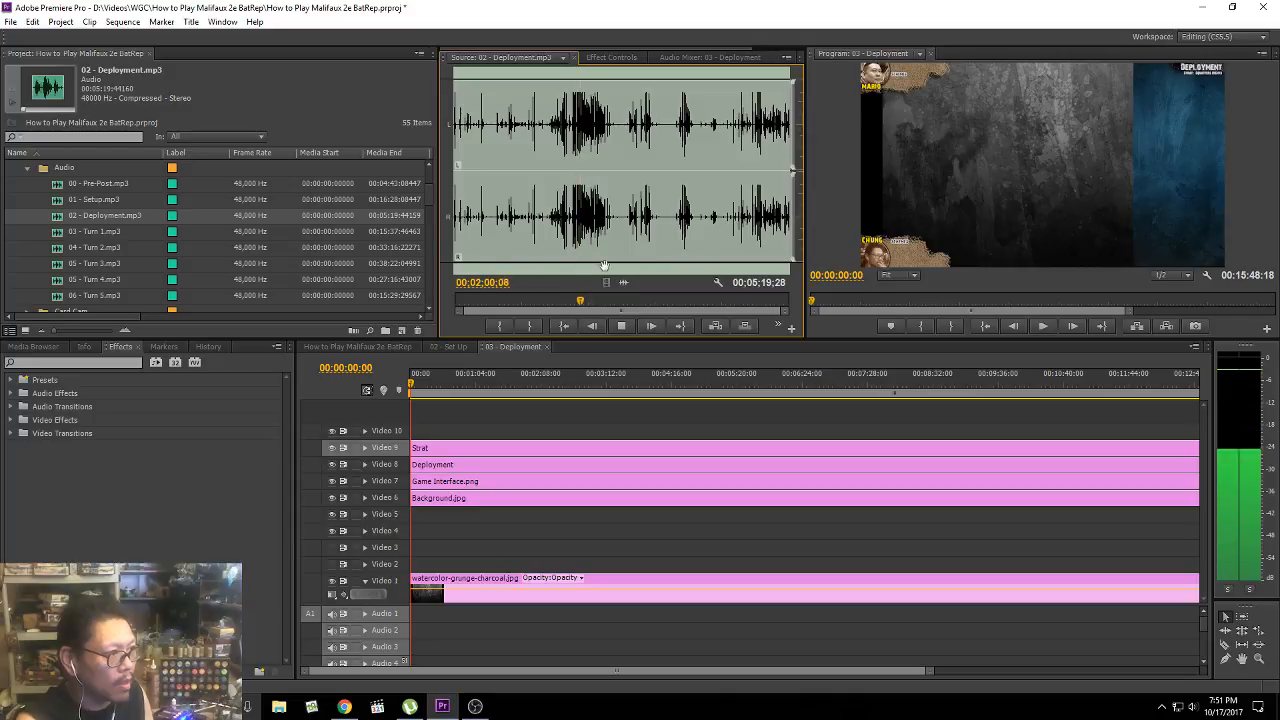
left_click(624, 326)
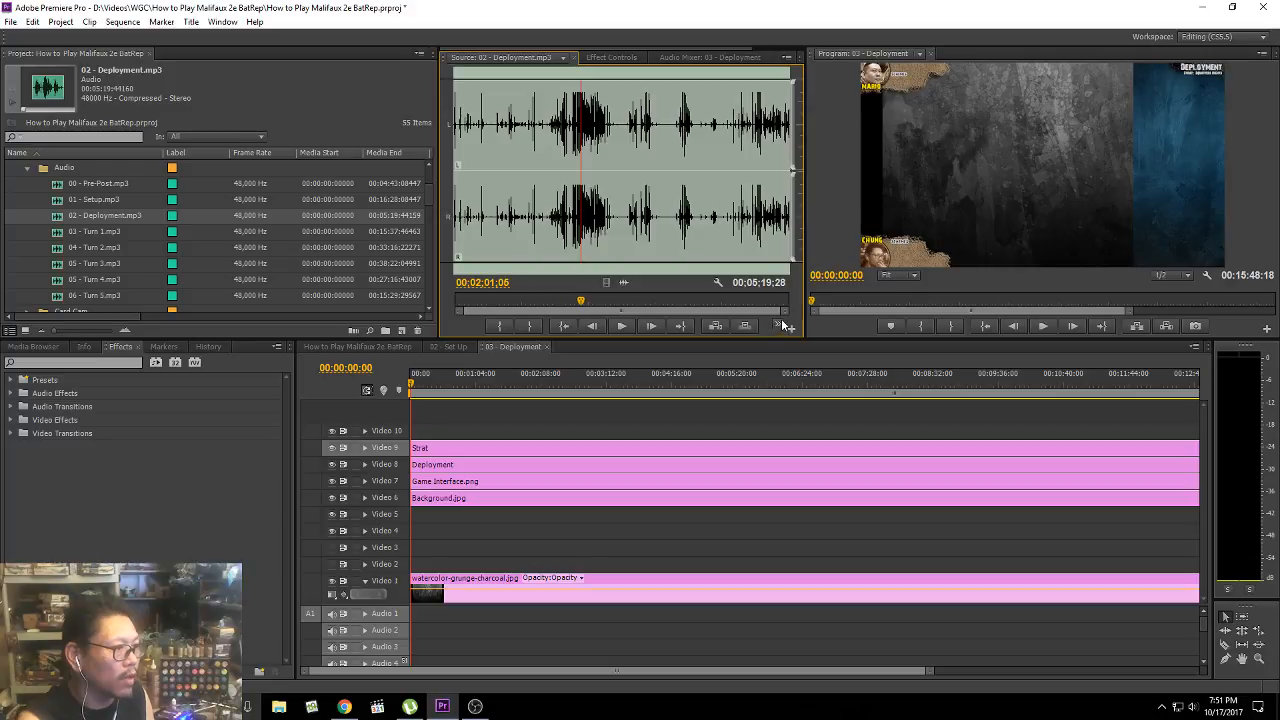
Step: Listen to the earlier part of the recording, sampling peaks at about 0:27, 0:41 and 1:16
left_click_drag(785, 311, 705, 304)
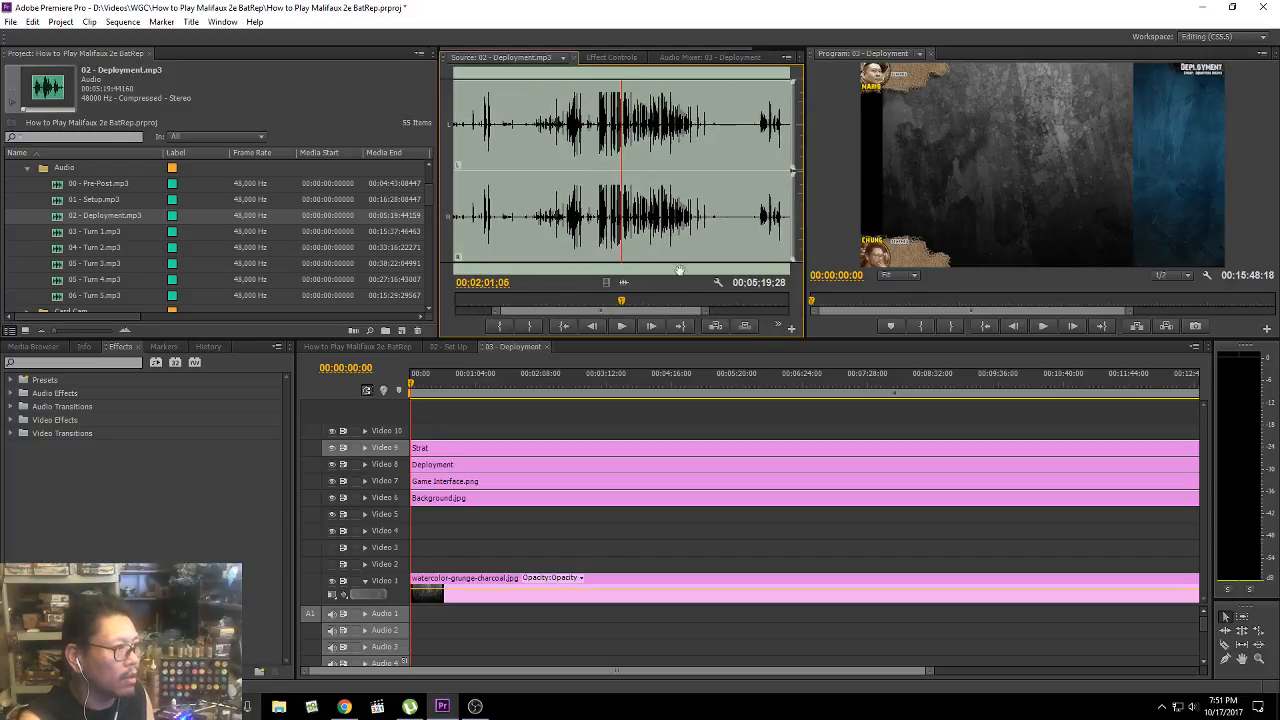
left_click_drag(595, 314, 469, 311)
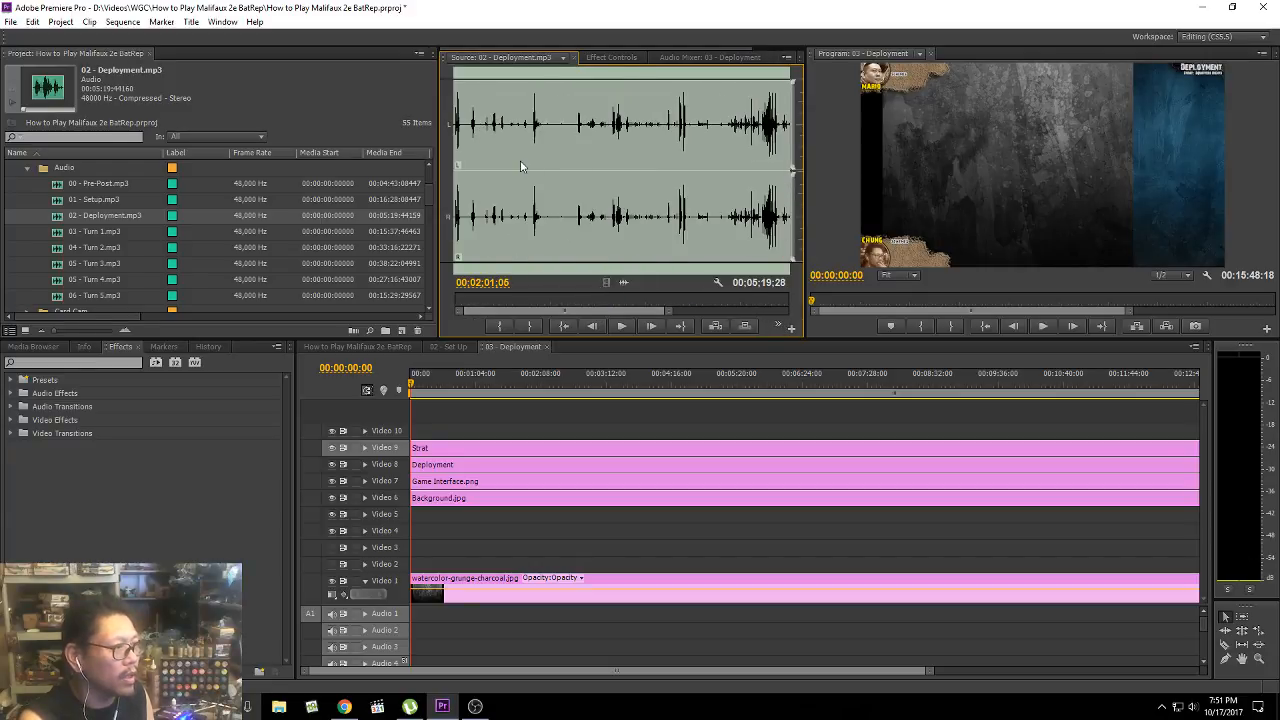
key("space")
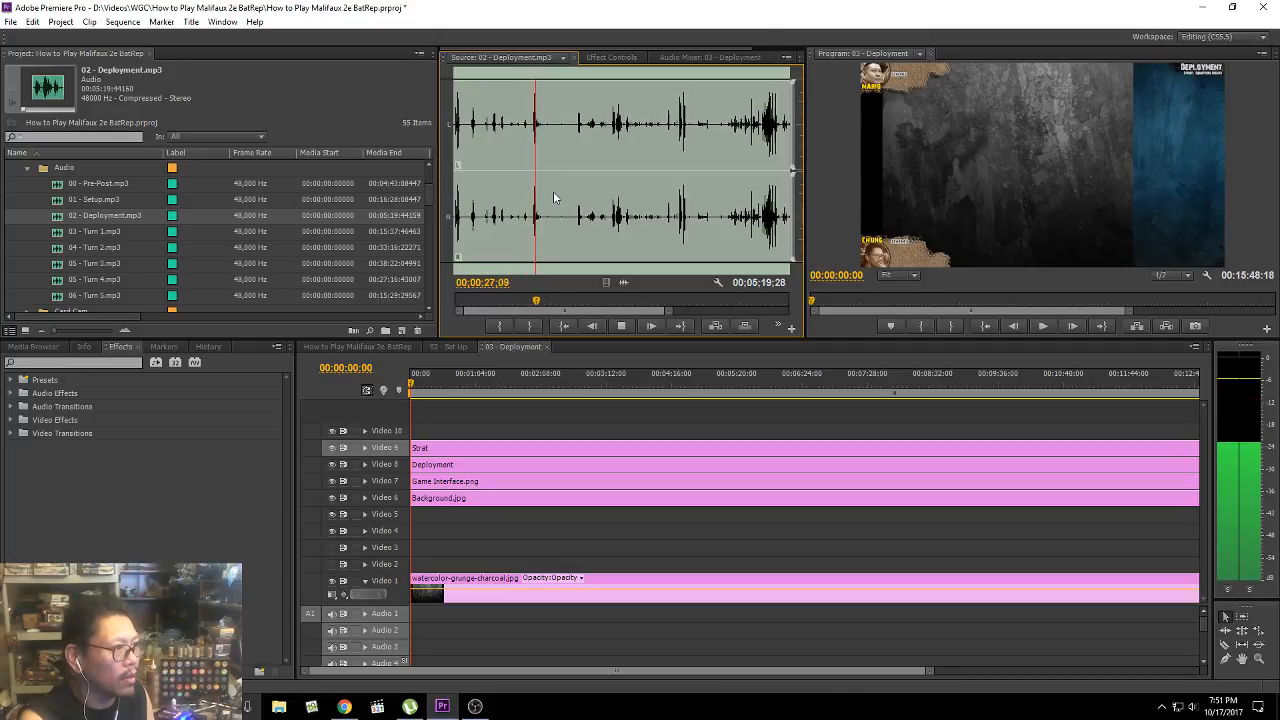
left_click(578, 172)
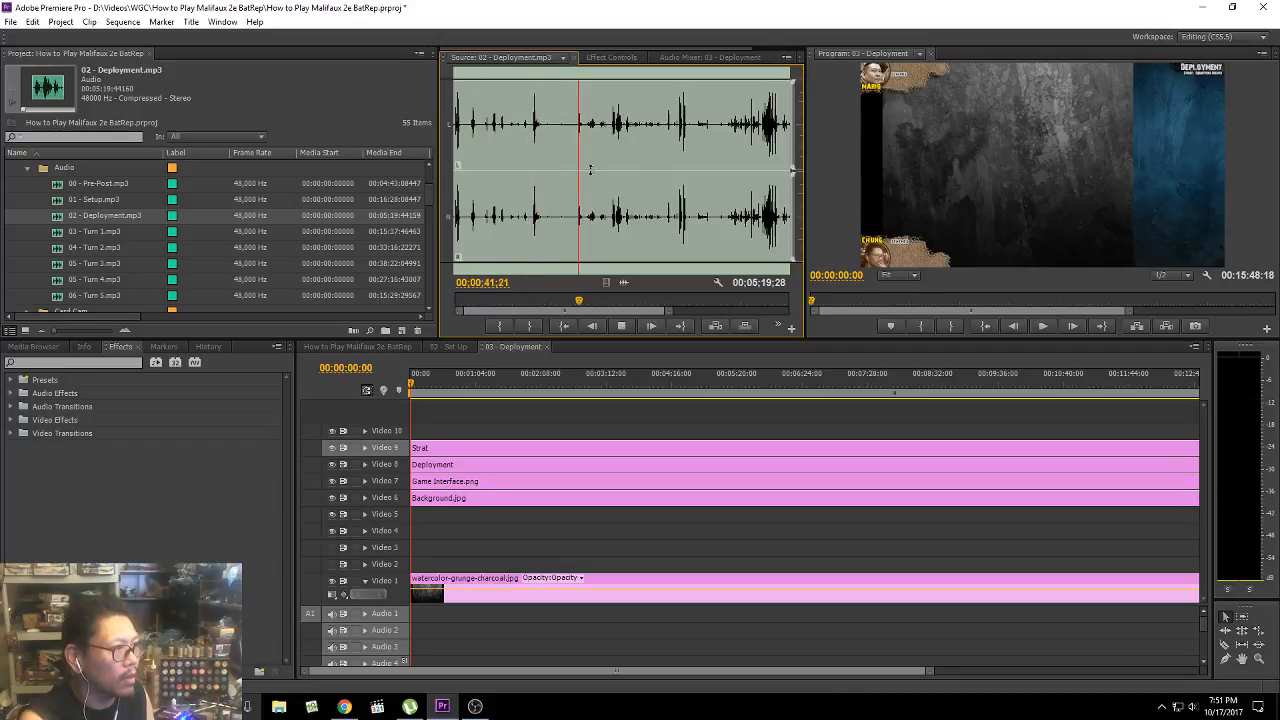
left_click(670, 132)
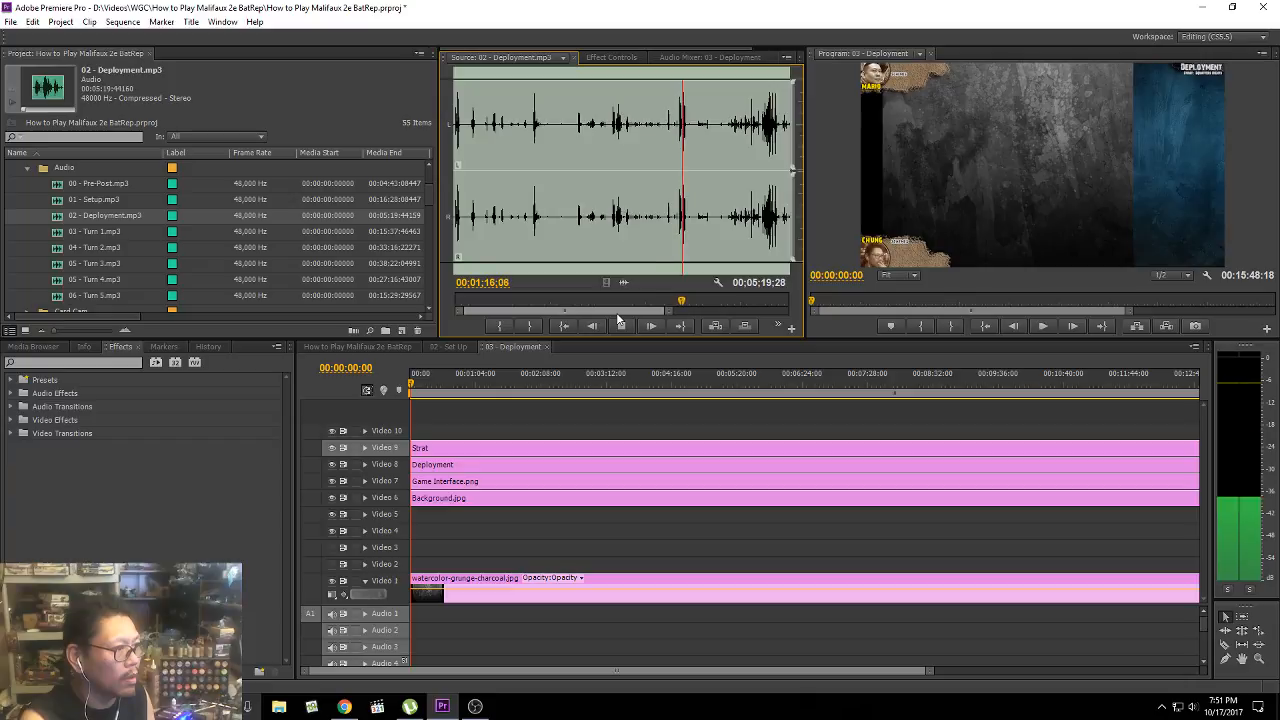
left_click(621, 325)
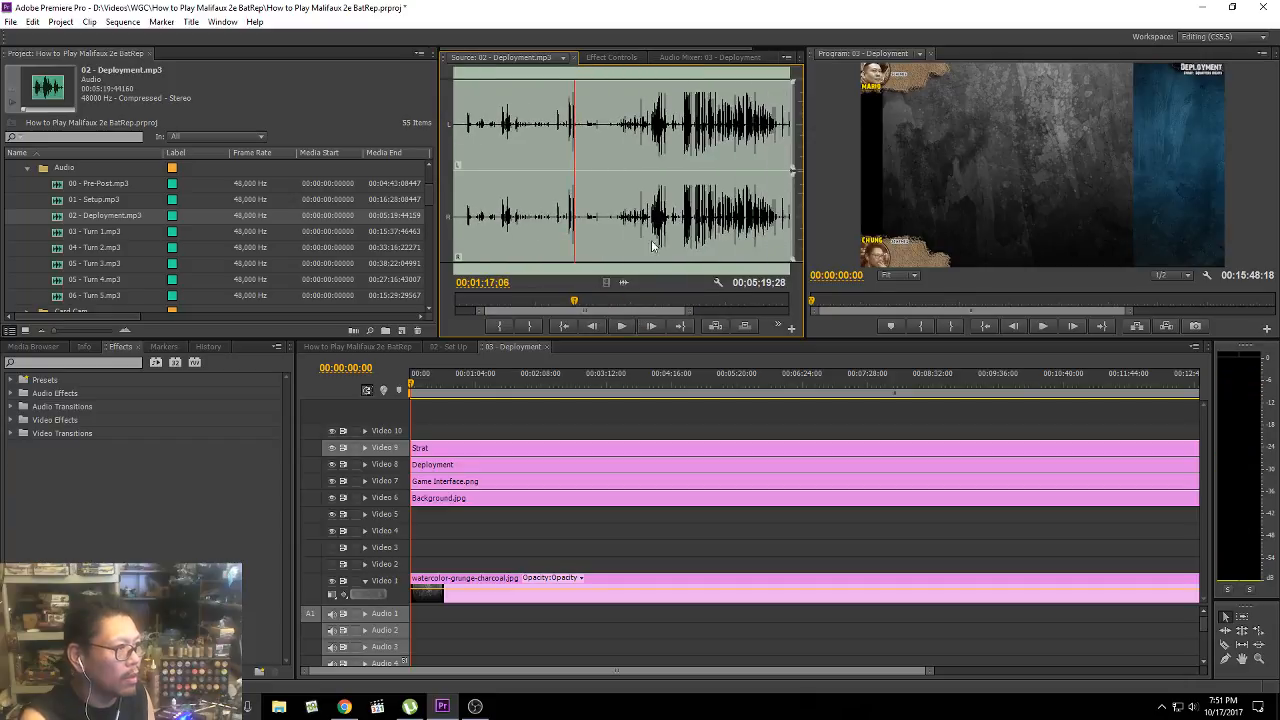
Step: Replay the recording around 1:48 and around the isolated peak at about 1:39
left_click(666, 135)
key("space")
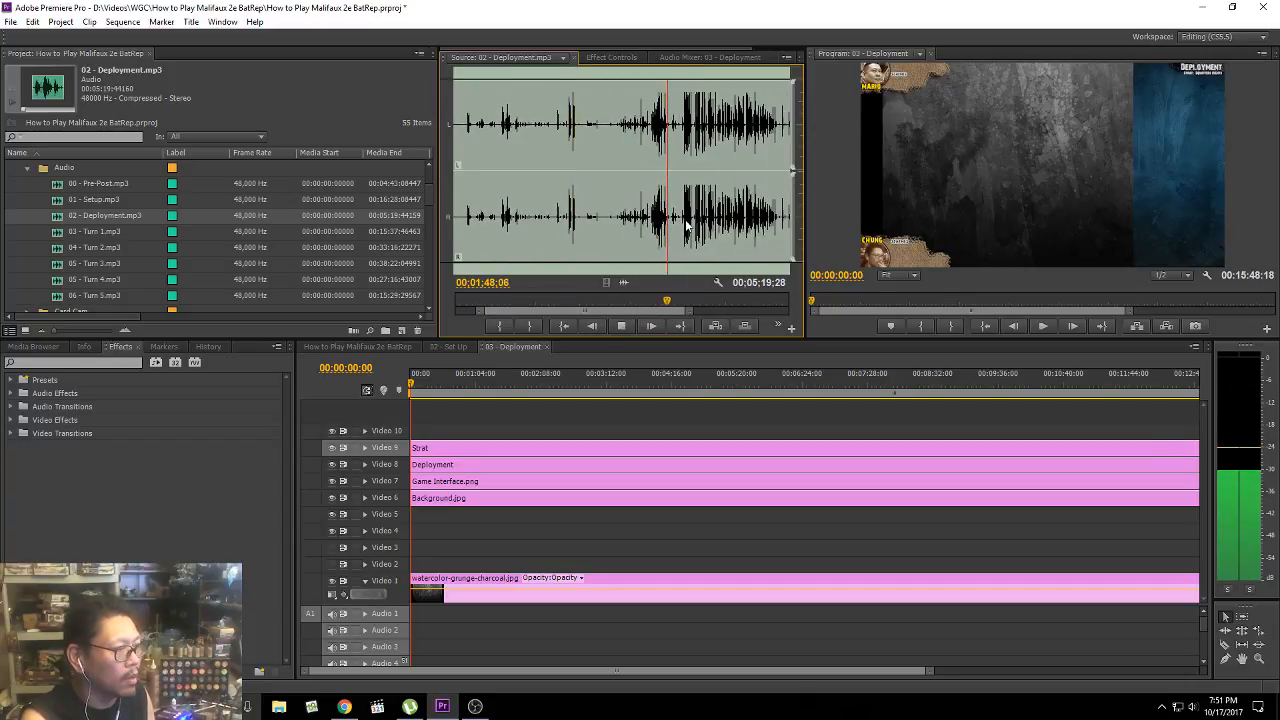
left_click(634, 213)
key("space")
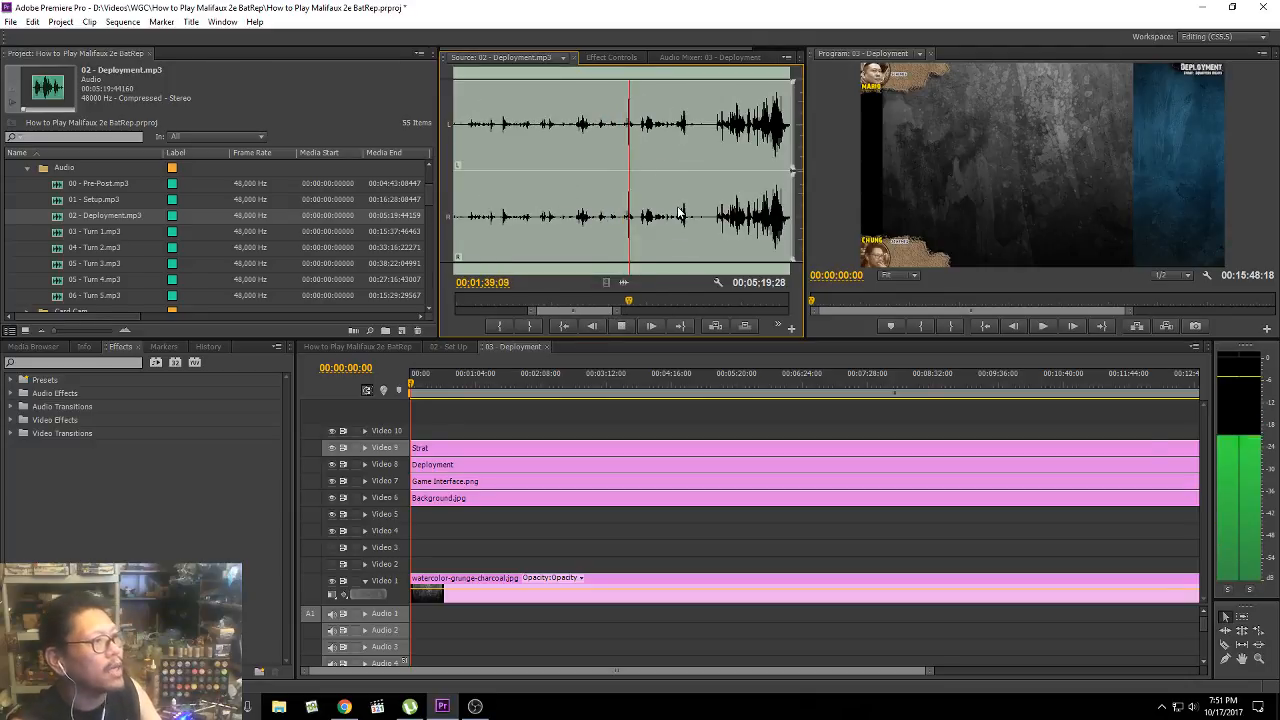
key("space")
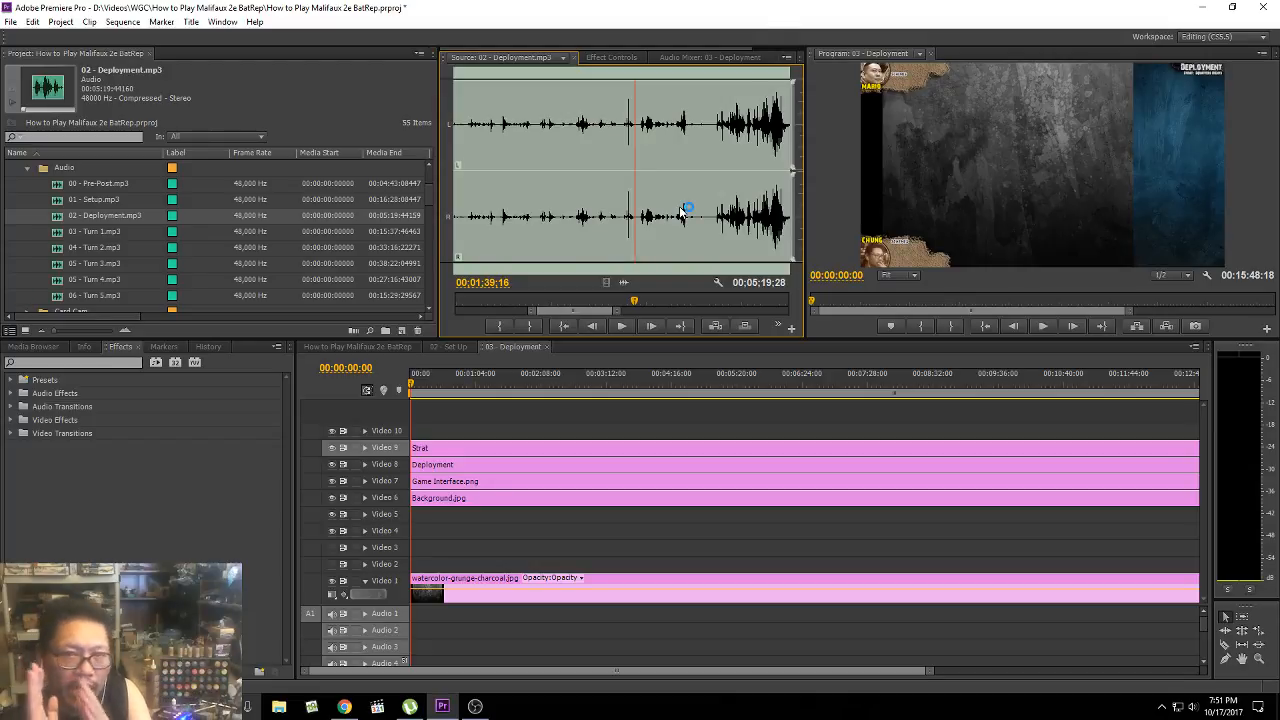
Step: Play the loud passage leading up to 1:46 and examine its waveform more closely
left_click(708, 126)
key("space")
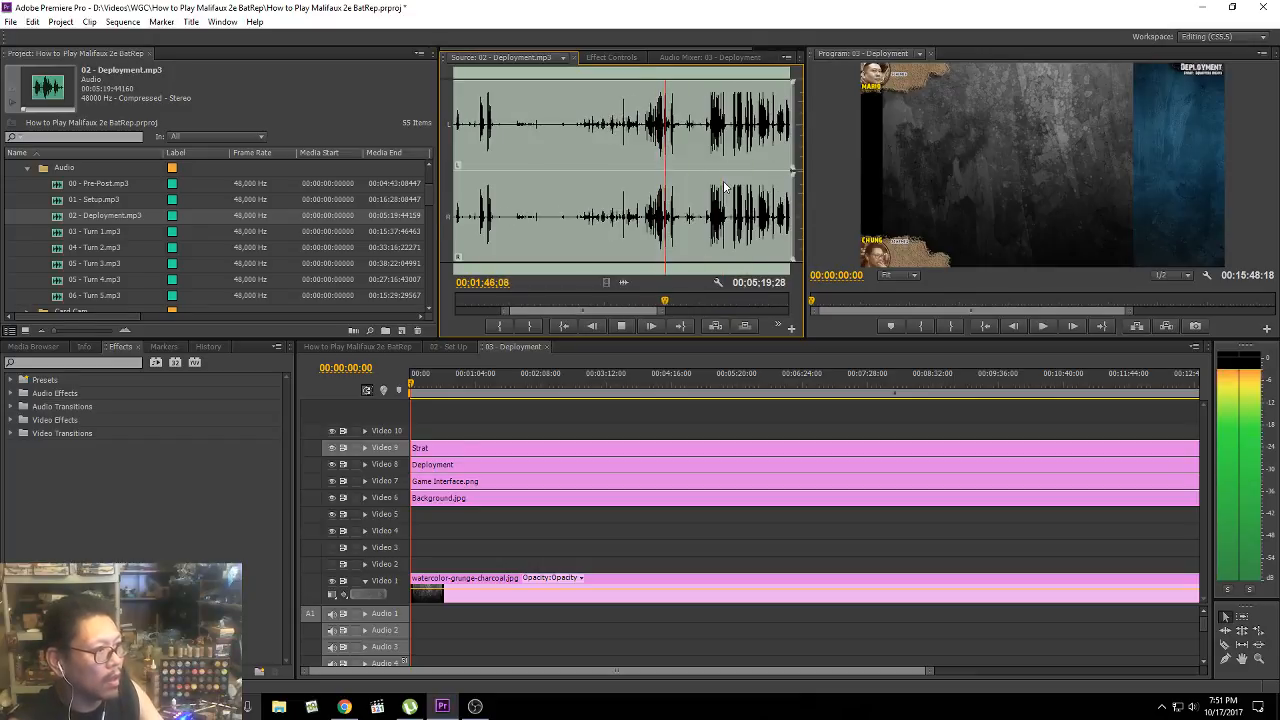
key("equal")
key("equal")
key("equal")
key("space")
Step: Replay the short isolated burst just after 1:46:00 several times to identify its sound
left_click(557, 180)
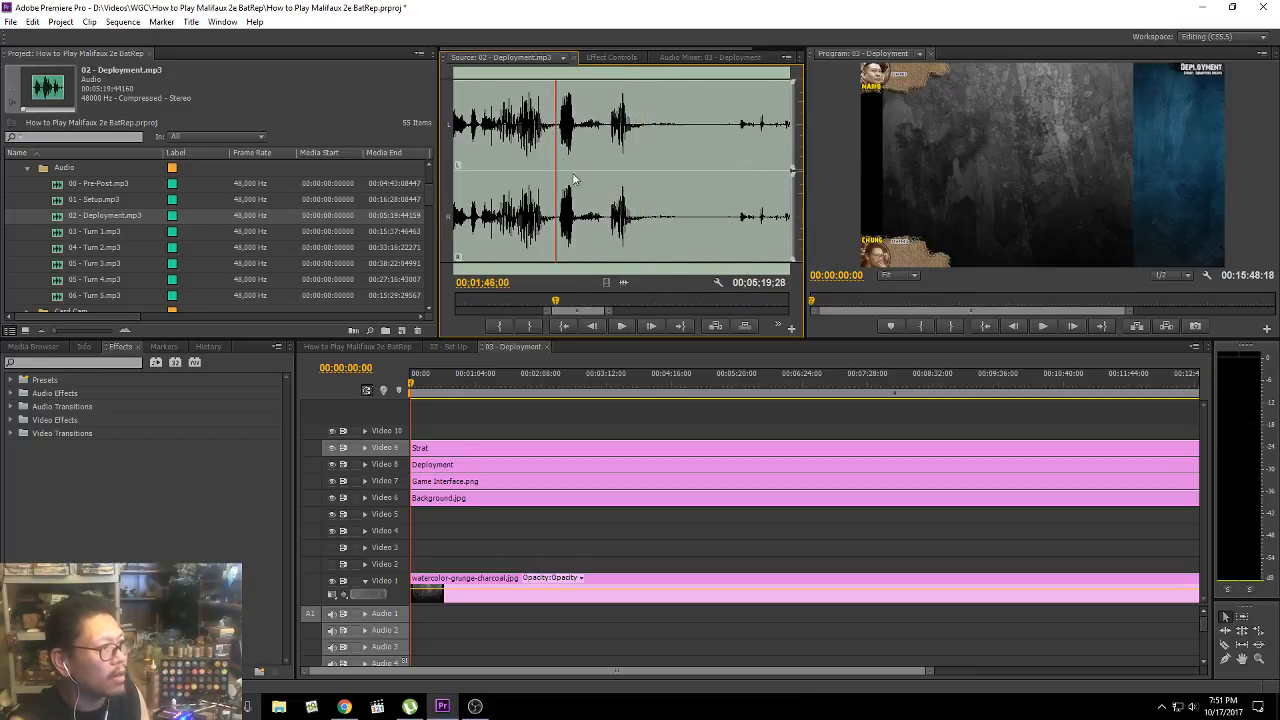
key("space")
key("space")
left_click(563, 152)
key("space")
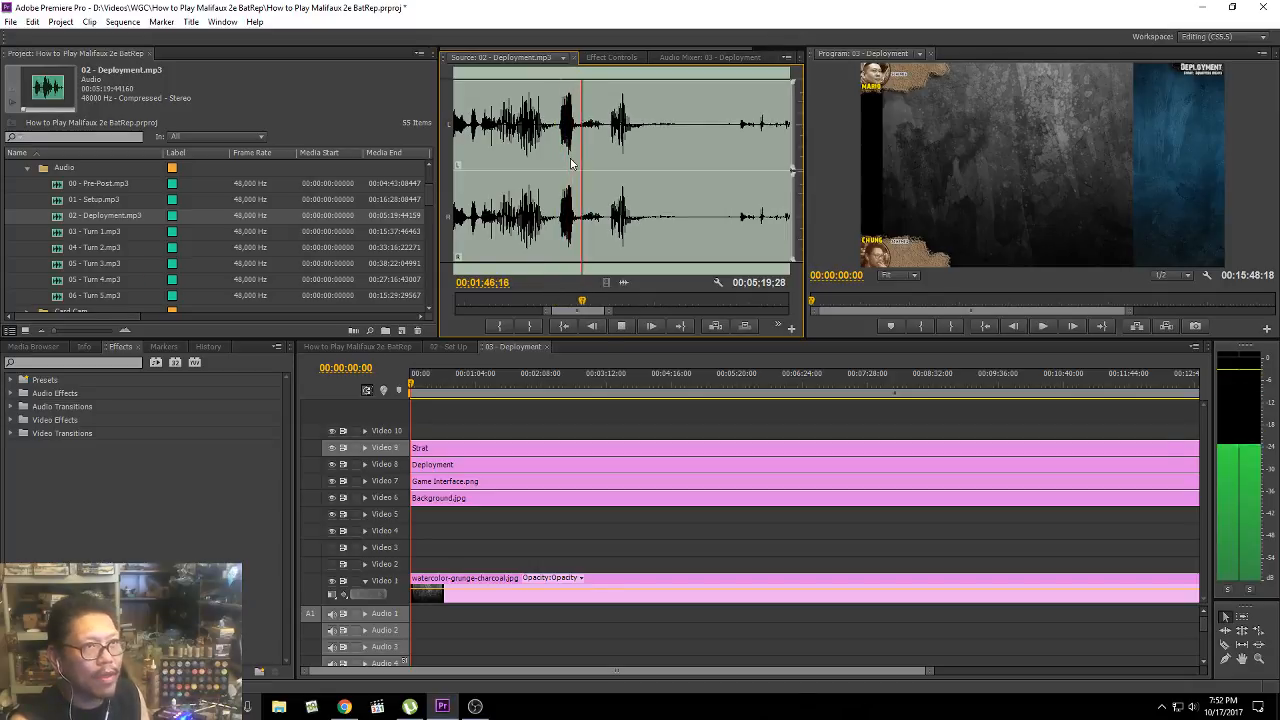
key("space")
left_click(551, 135)
key("space")
key("space")
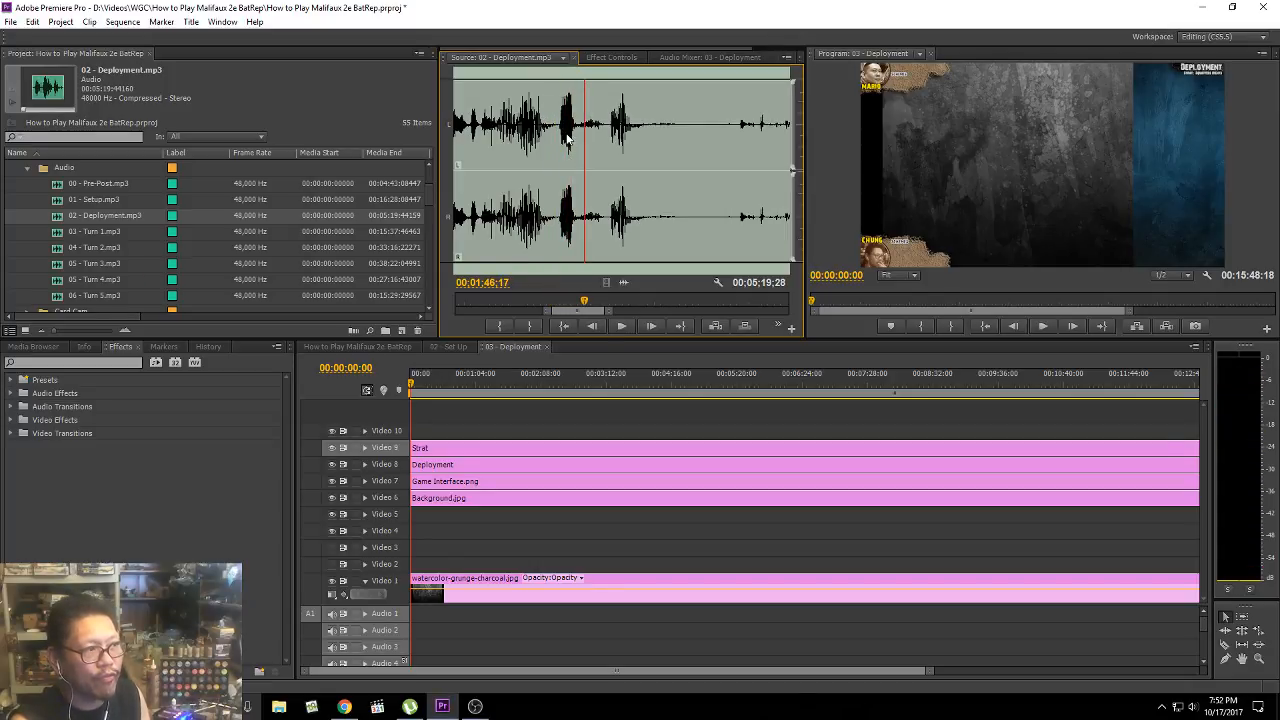
Step: Step through the burst frame by frame between 1:46:01 and 1:46:06, and play it from its start
left_click(566, 136)
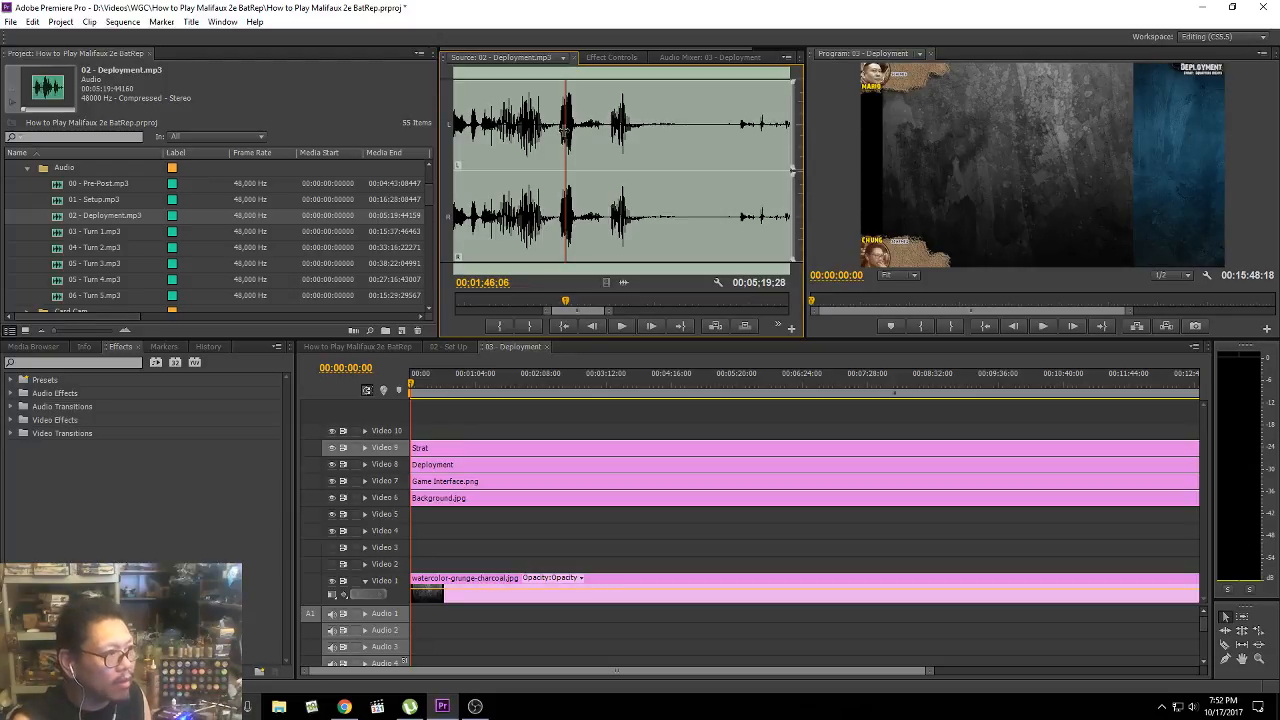
key("shift+Left")
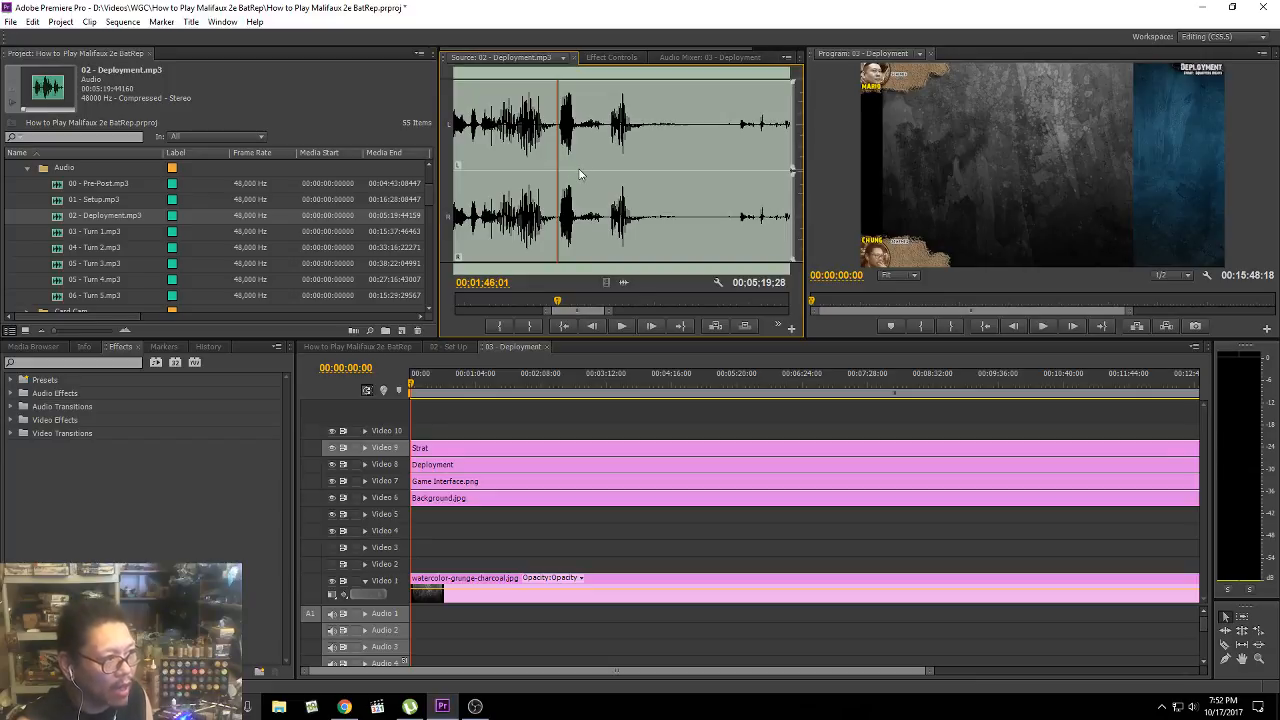
key("Right")
key("Right")
key("Right")
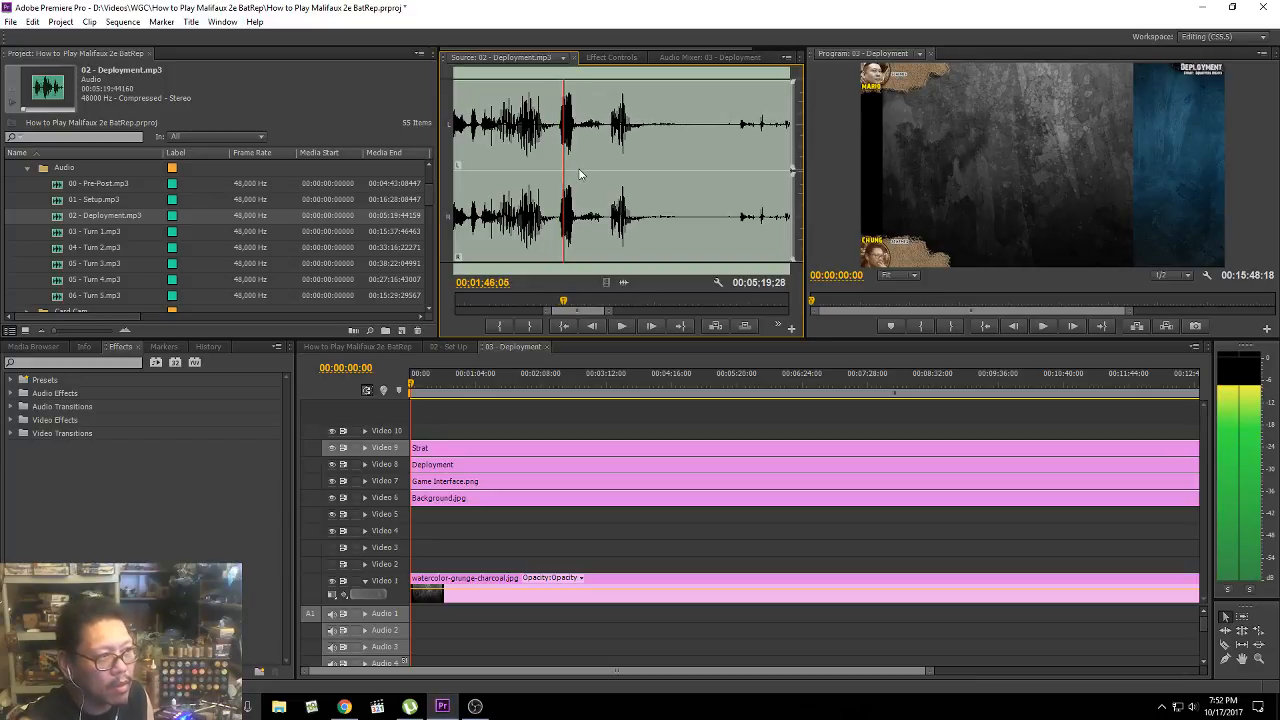
key("Left")
key("Left")
key("Left")
key("Left")
key("Left")
key("space")
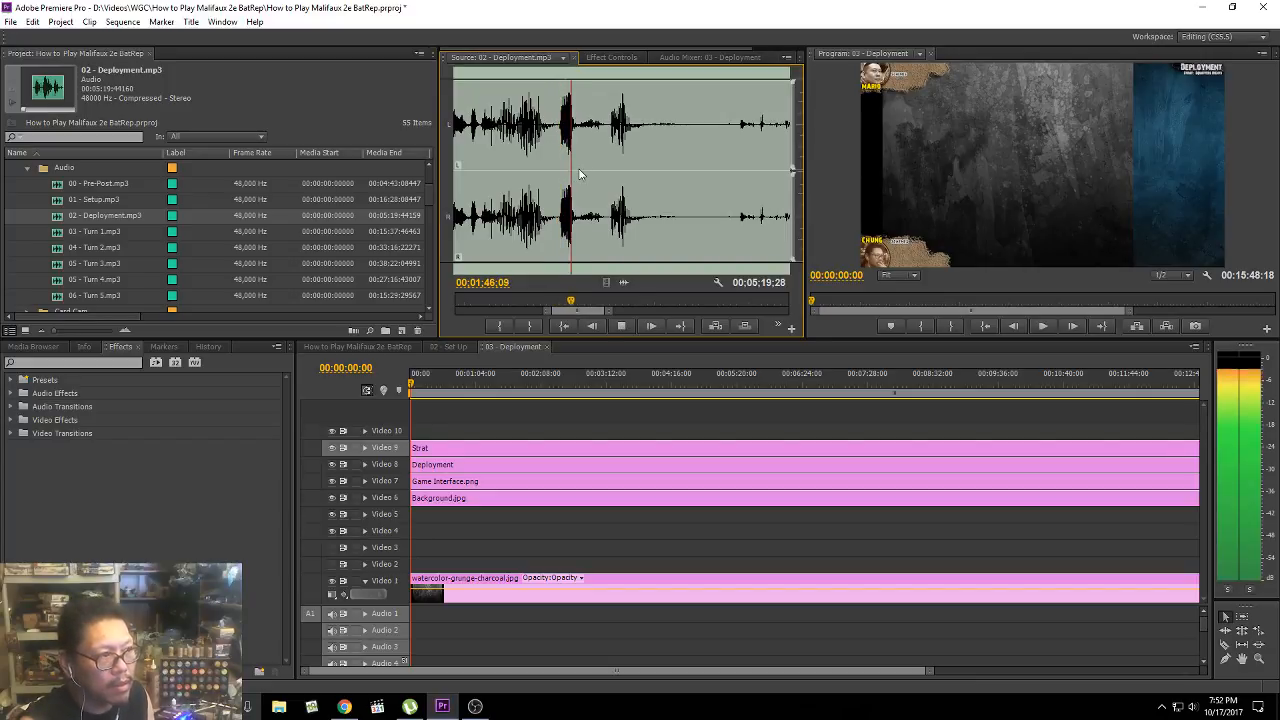
Step: Scrub backwards through the burst one frame at a time from about 1:46:09
key("space")
key("Left")
key("Left")
key("Left")
key("Left")
key("Left")
key("Left")
key("Left")
key("Left")
key("Left")
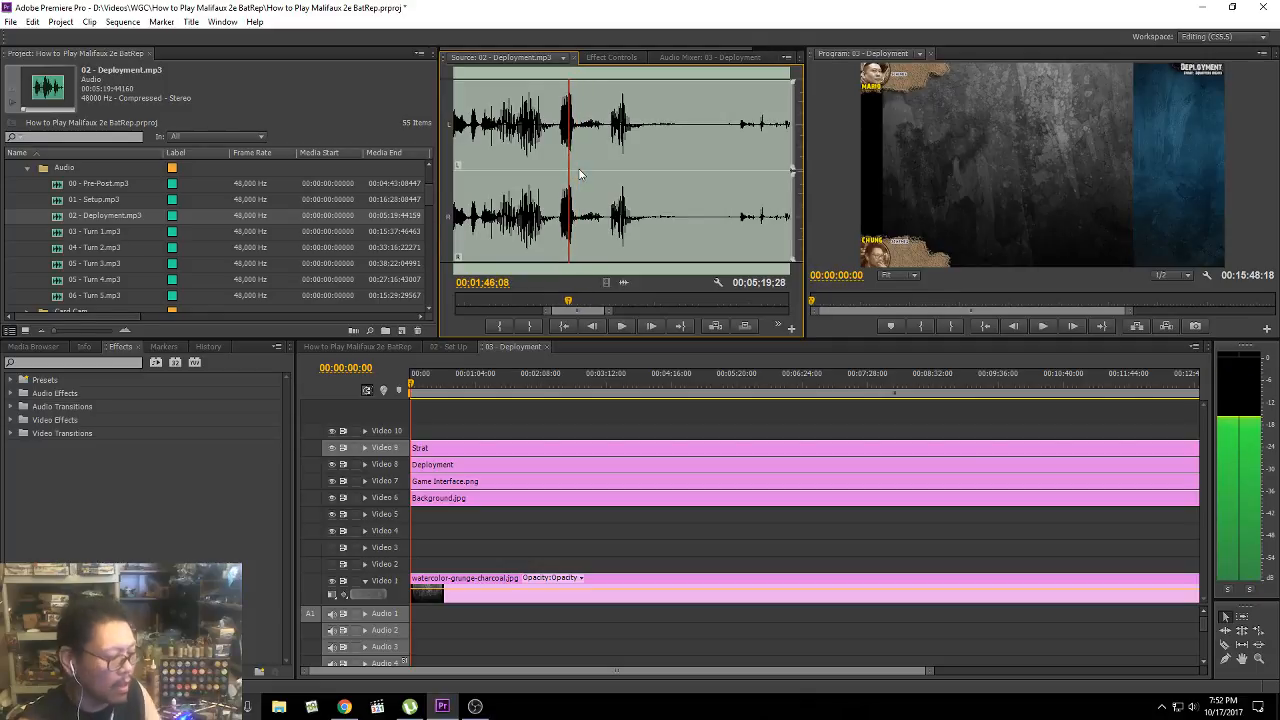
Step: Examine the burst's waveform at single-frame detail, scrubbing around frames 1:46:04 to 1:46:06
key("equal")
key("equal")
key("equal")
key("Left")
key("Left")
key("Left")
key("Left")
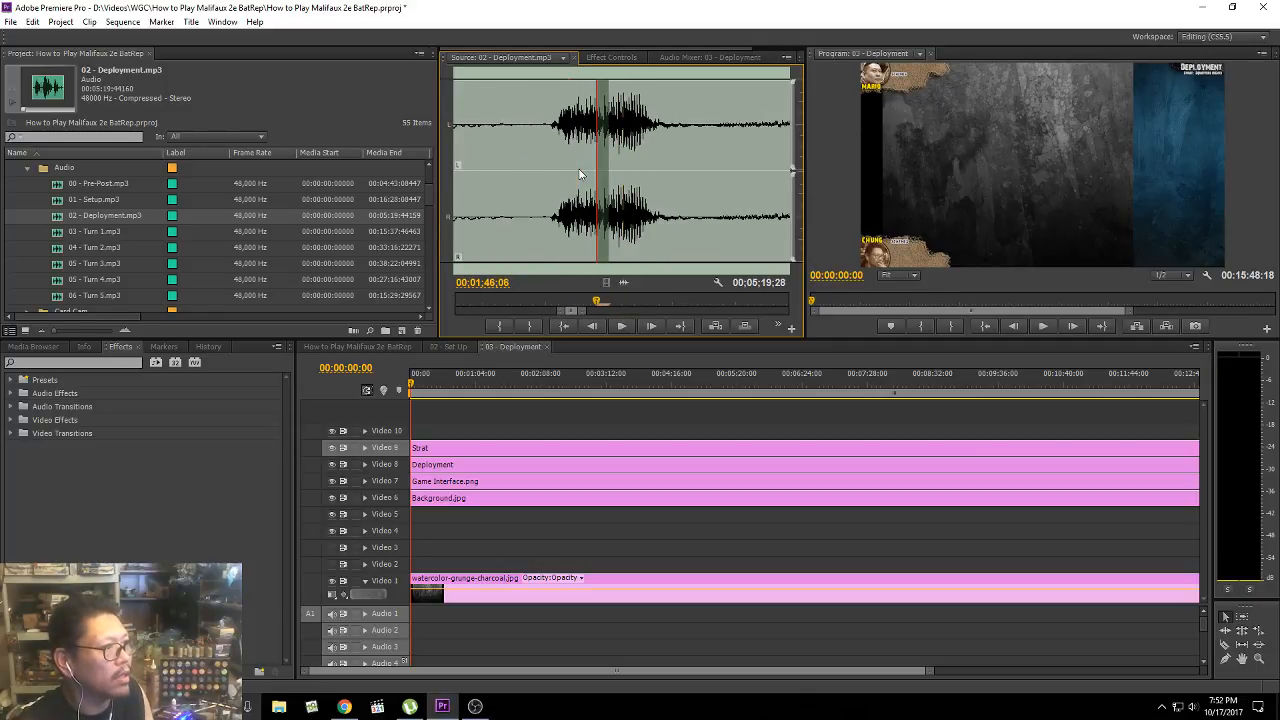
key("Left")
key("Right")
key("Right")
key("Right")
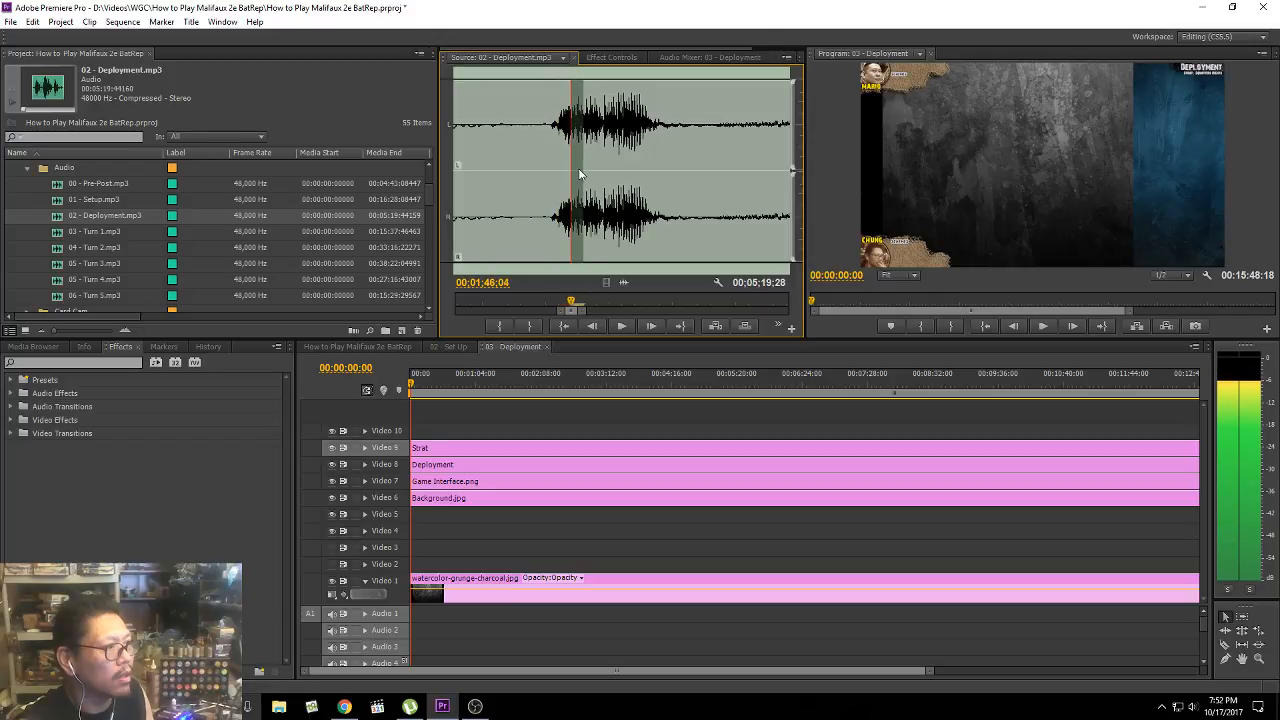
key("Right")
key("Left")
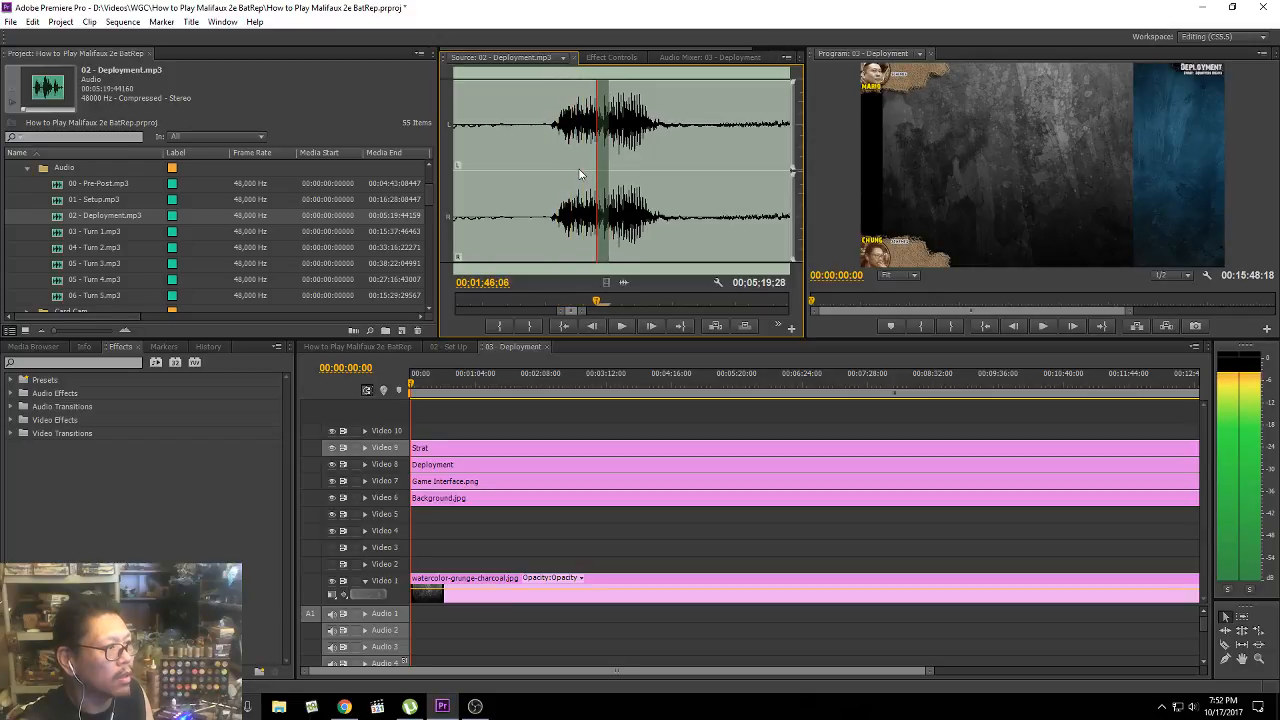
Step: Scrub forward to the end of the burst near 1:46:10 and back to 1:46:02 just before it starts
key("Right")
key("Right")
key("Right")
key("Left")
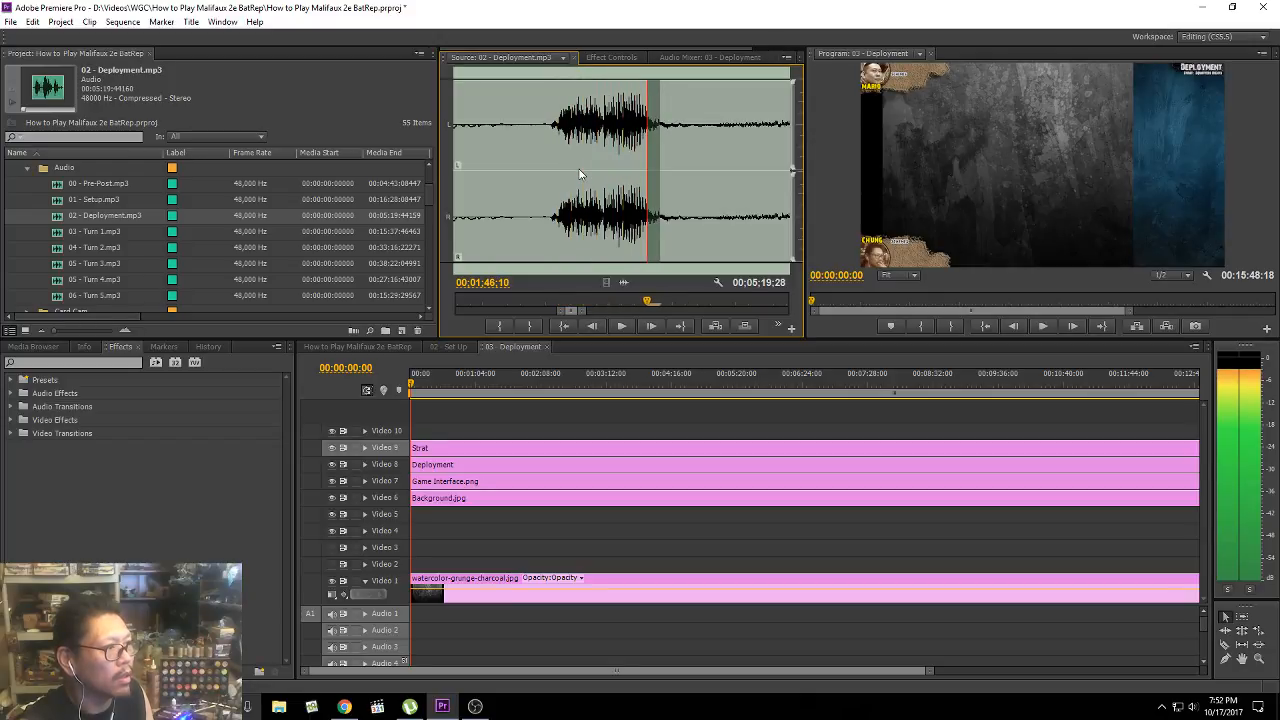
key("Right")
key("Left")
key("Left")
key("Left")
key("Left")
key("Left")
key("Left")
key("Left")
key("Left")
key("Left")
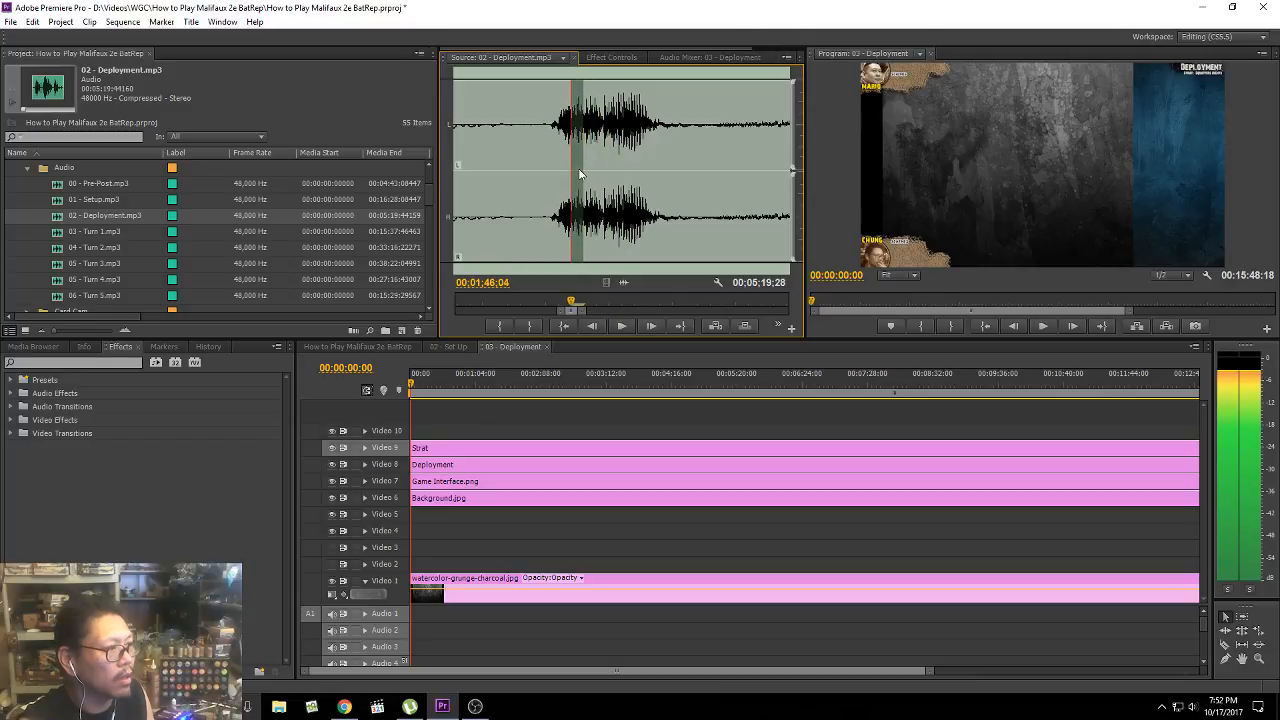
key("Right")
key("Right")
key("Right")
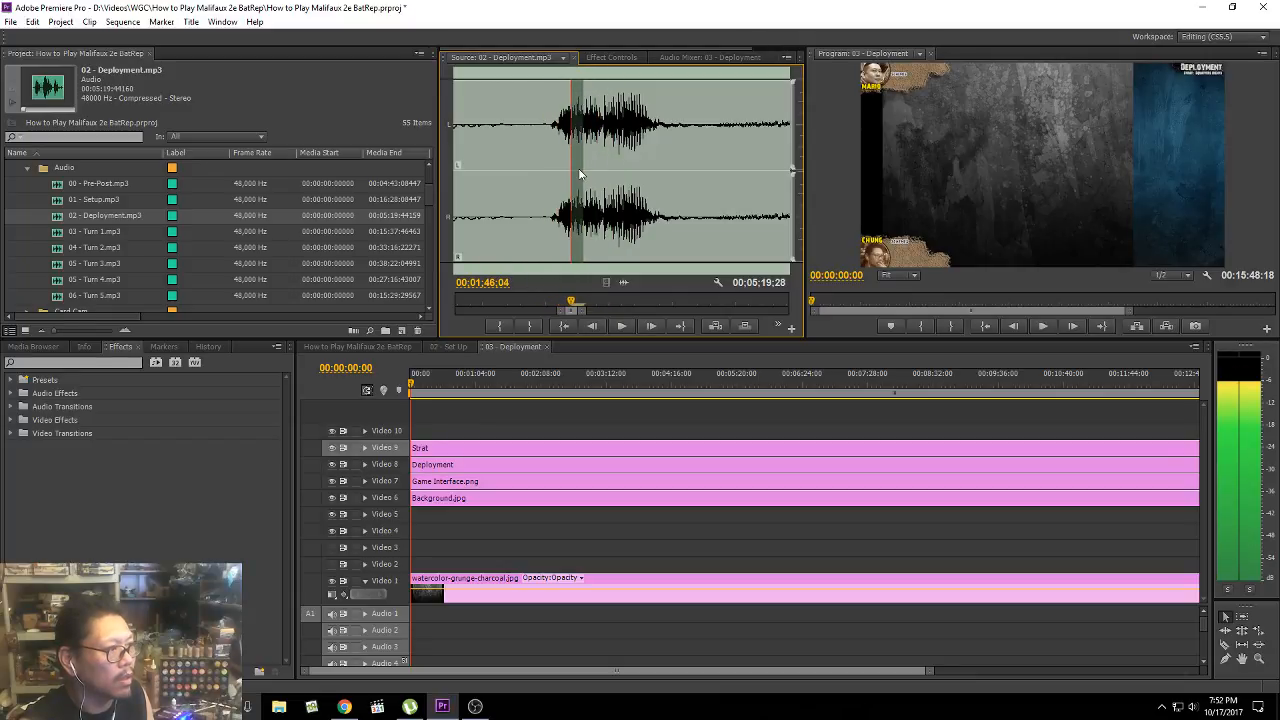
key("Left")
key("Left")
Step: Play the recording from 1:46:02 through the burst and stop at about 1:50:19
key("minus")
key("minus")
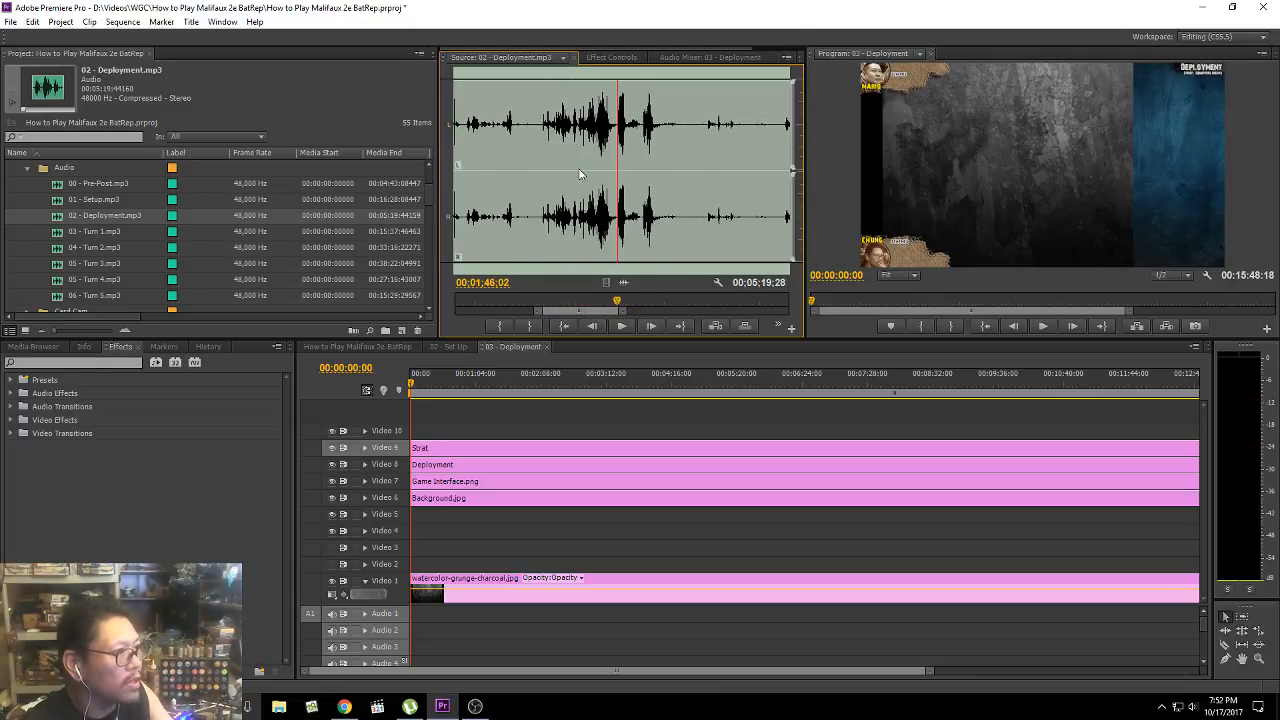
key("space")
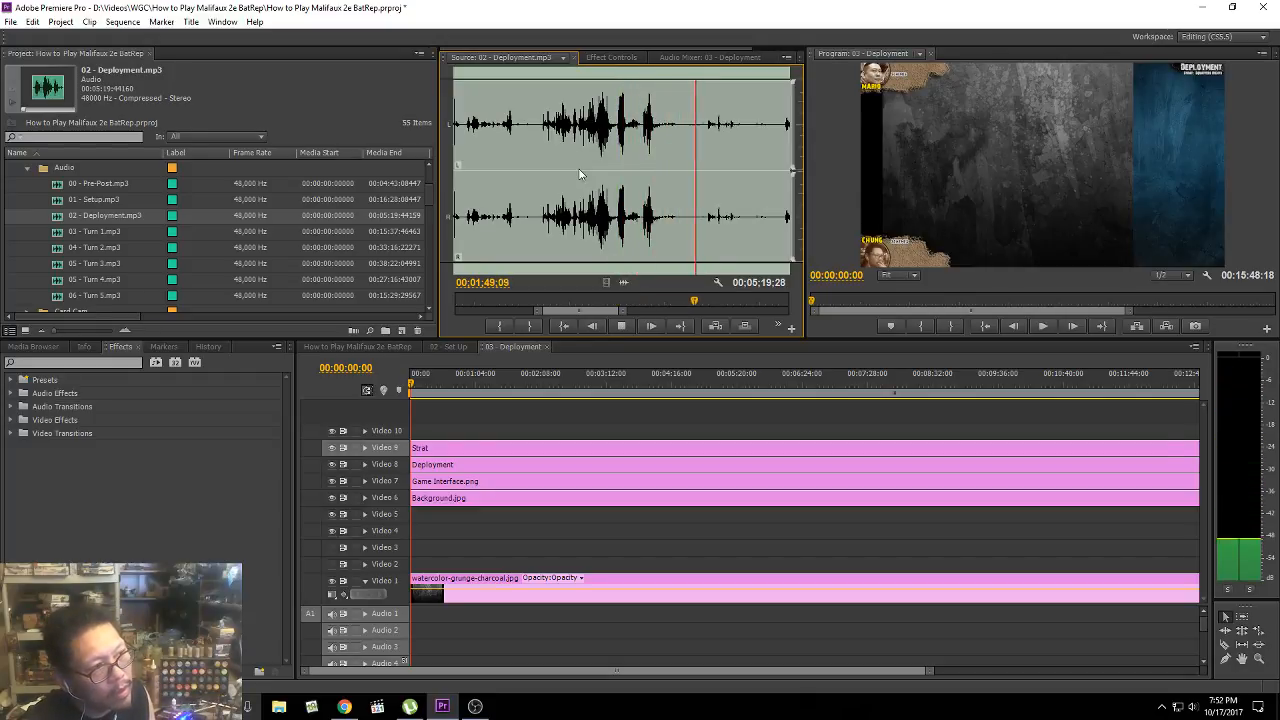
key("space")
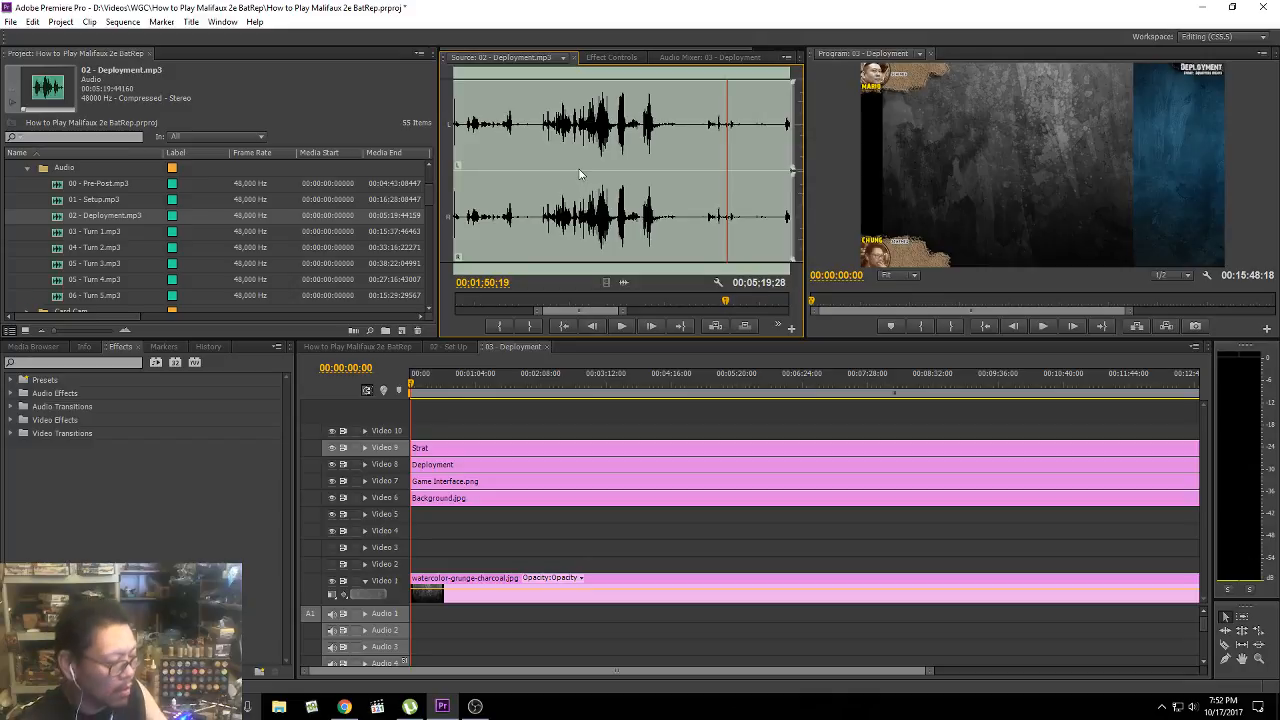
Step: Listen to the short cue starting near 1:49:24 in the recording and play back and forth around its onset
key("equal")
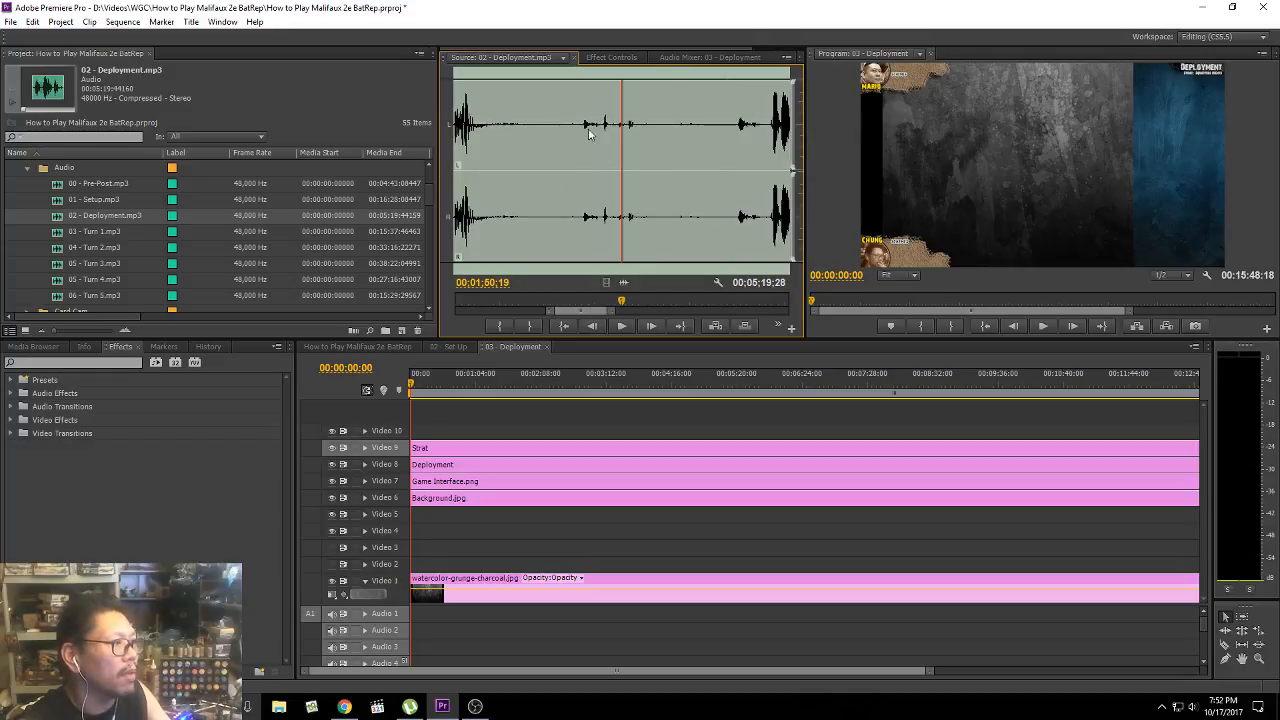
left_click(586, 128)
key("equal")
key("equal")
left_click(603, 126)
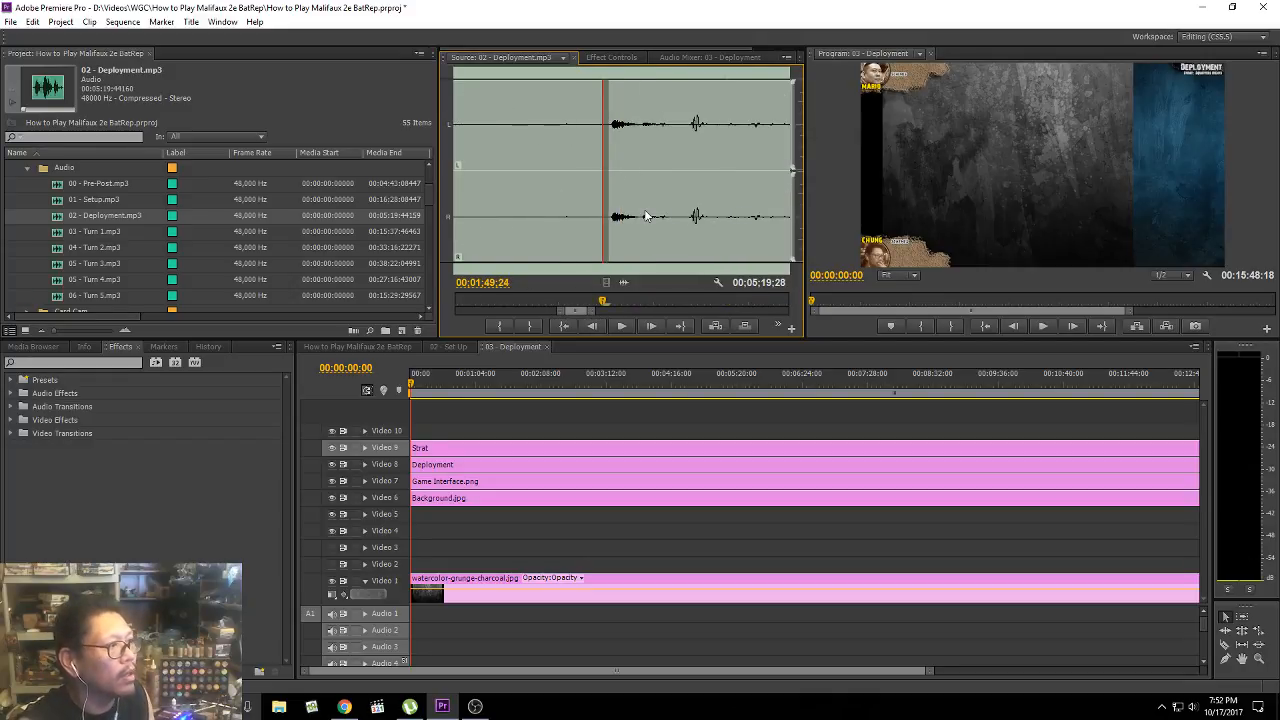
key("space")
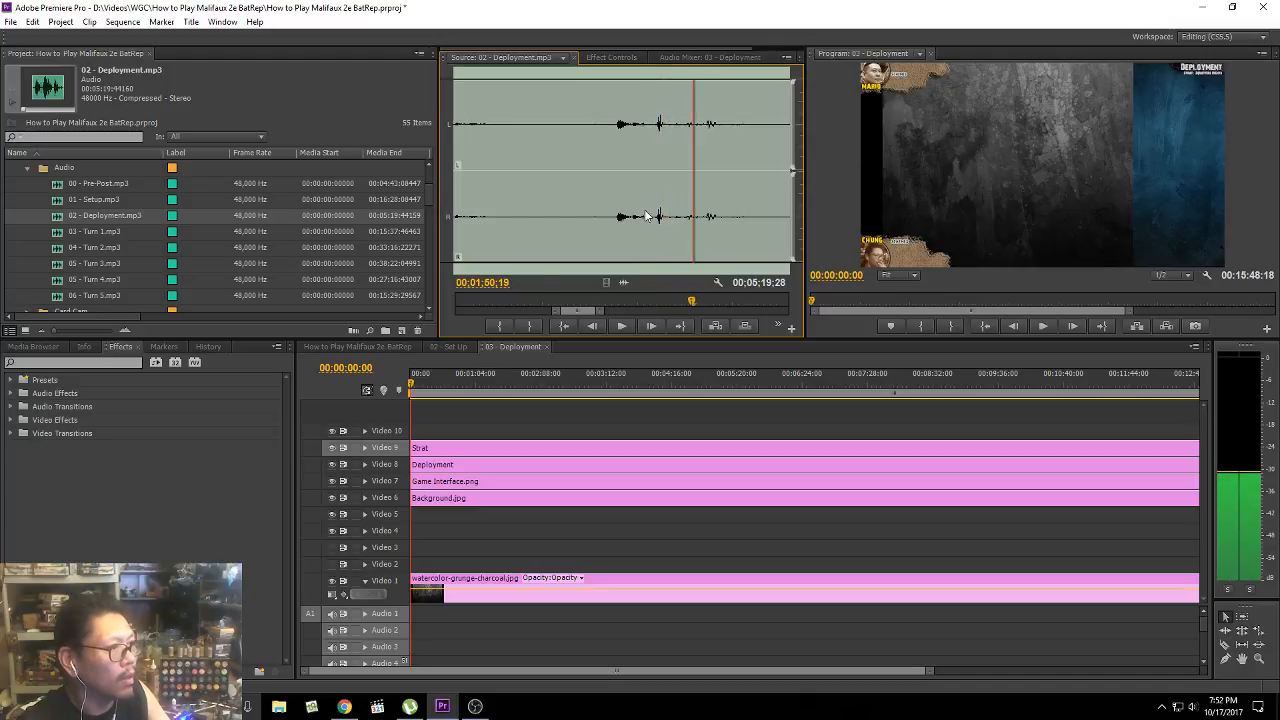
key("j")
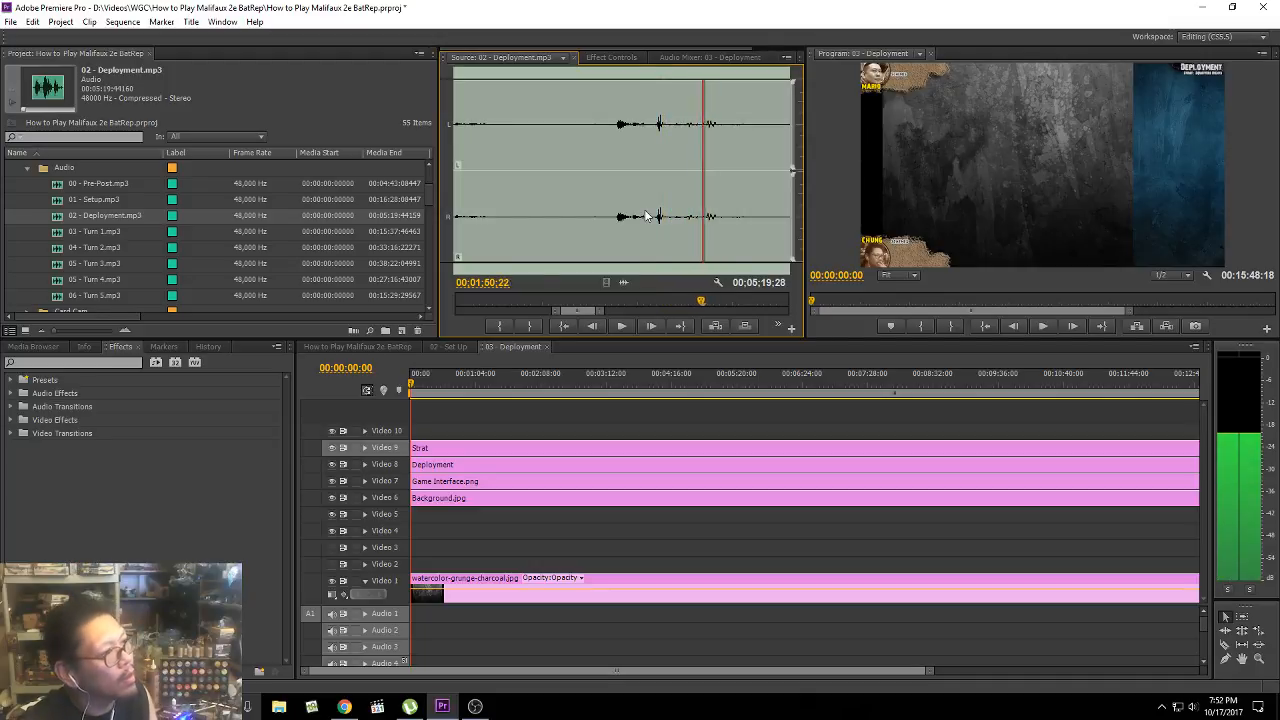
left_click(645, 215)
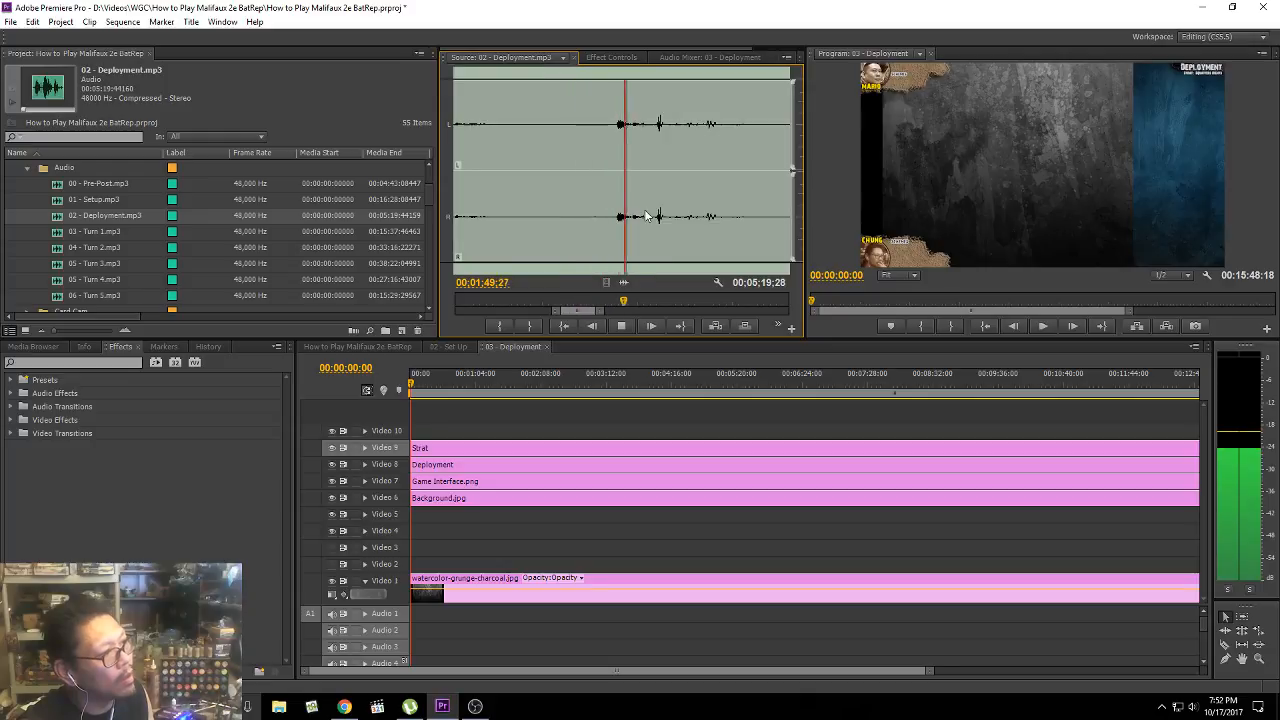
key("j")
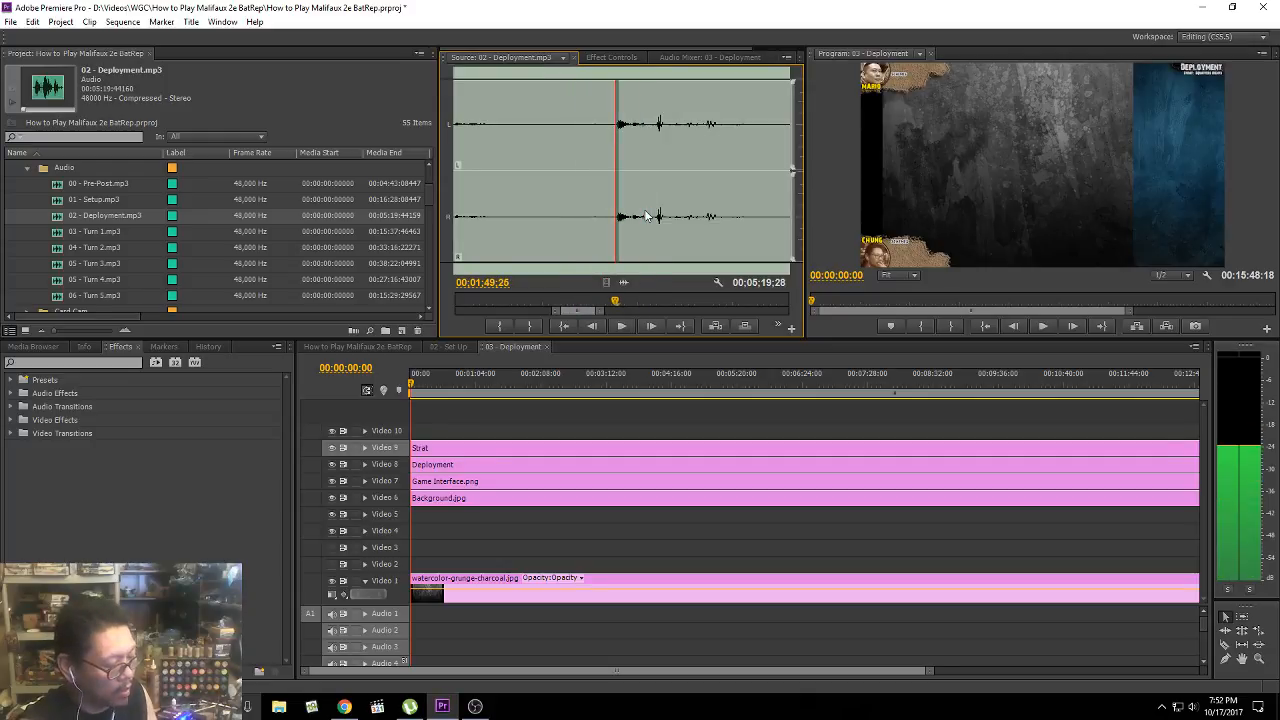
Step: Set the recording's In point at 00;01;49;25 and place the audio at the start of the Audio 2 track
key("Right")
key("Left")
key("Left")
key("Right")
key("Left")
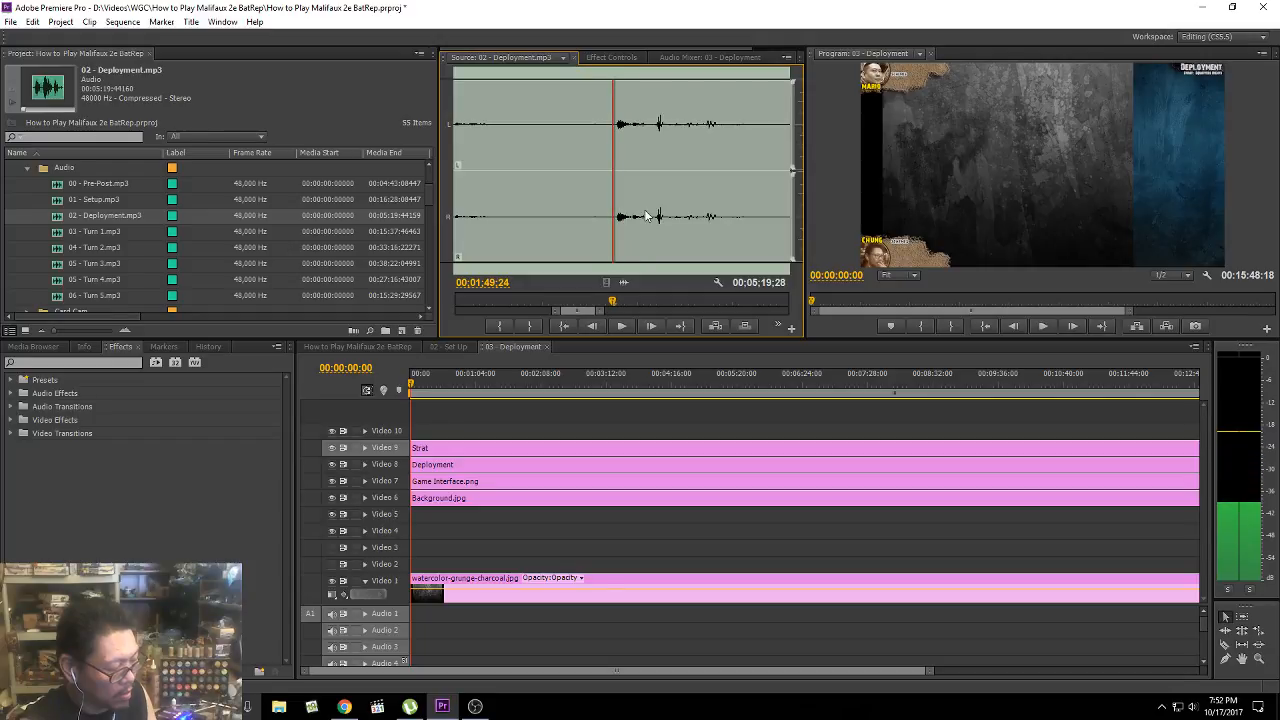
key("Right")
key("Right")
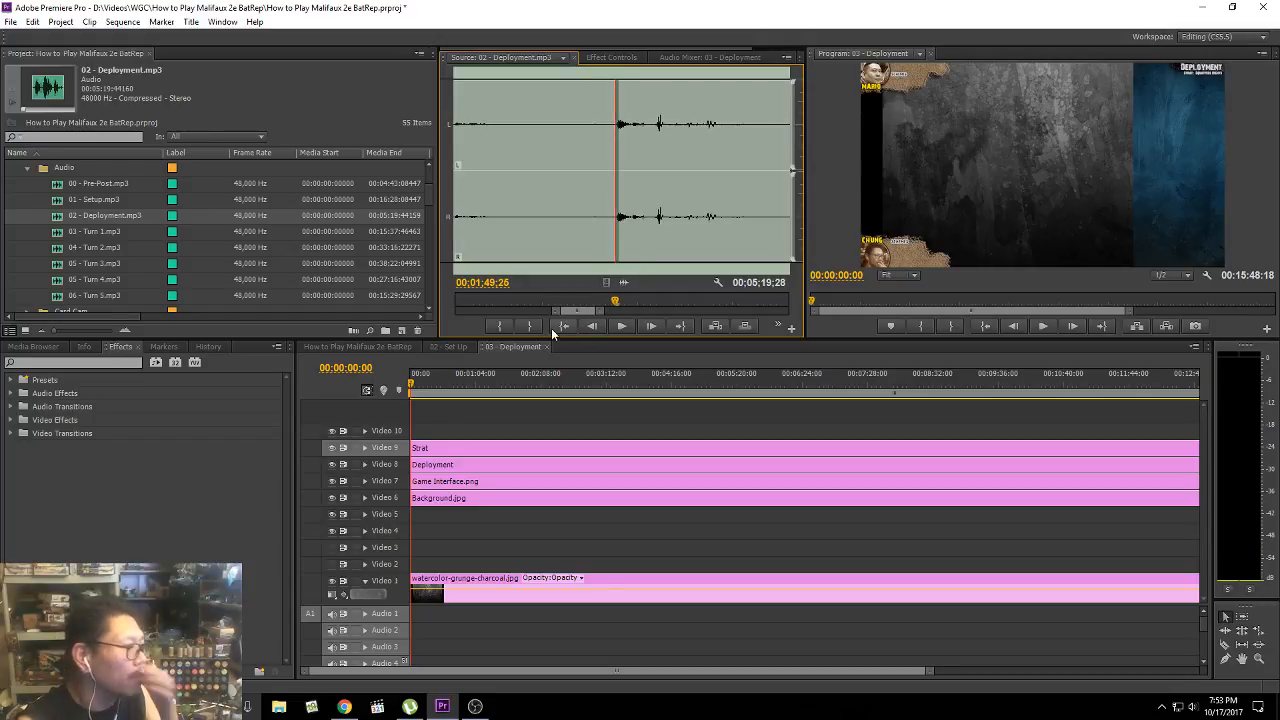
left_click(504, 325)
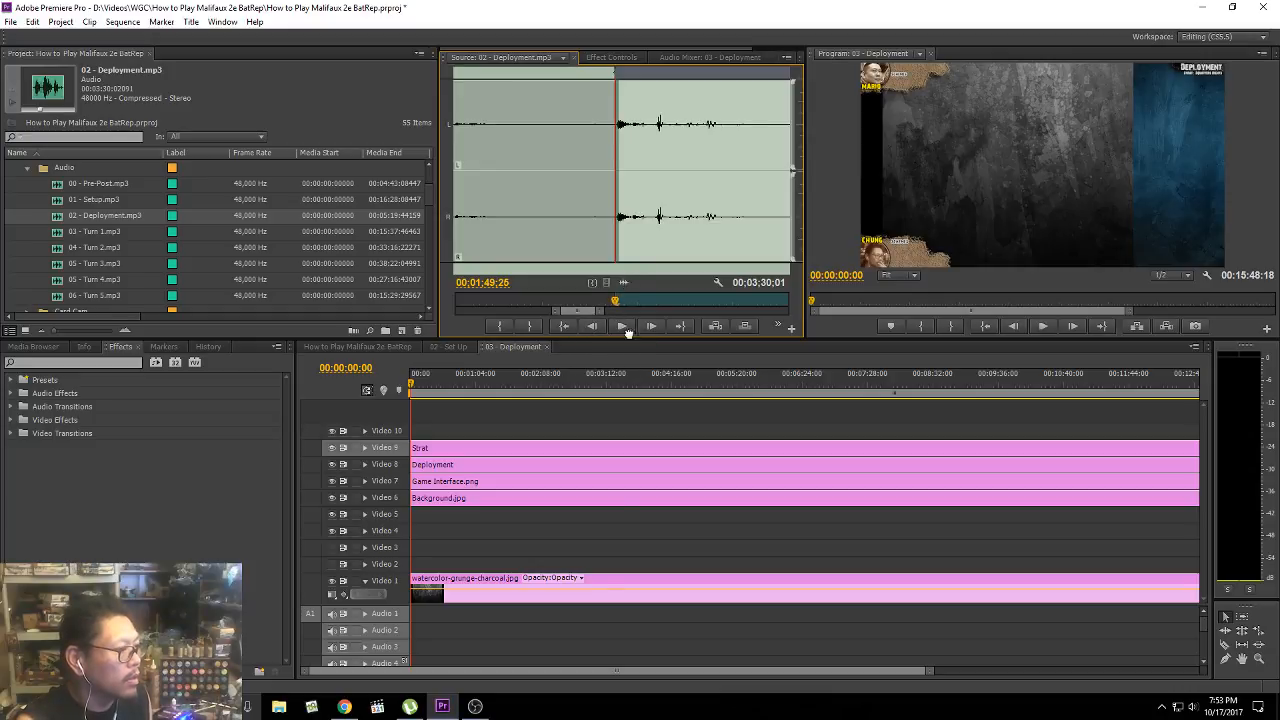
left_click_drag(627, 332, 418, 632)
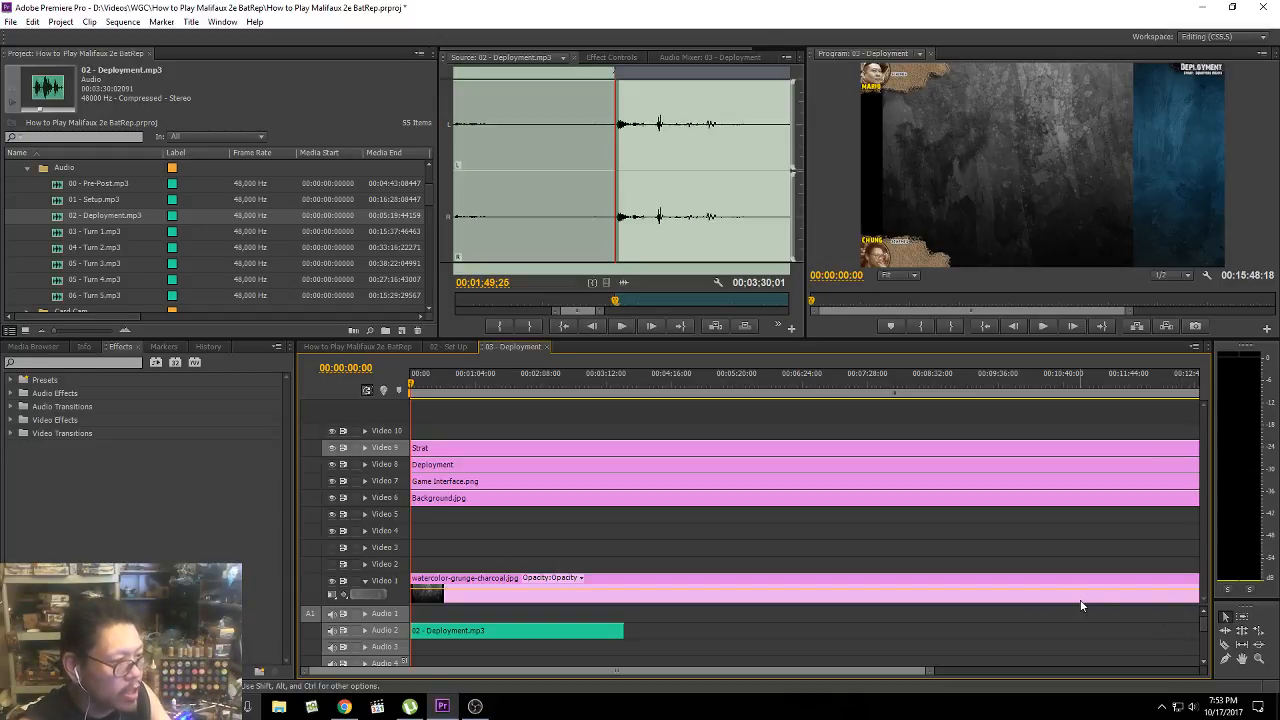
Step: Trim the ends of the clips on Video 1, 6, 7, 8 and 9 together so the sequence lasts about 5:14:08
key("minus")
left_click(972, 604)
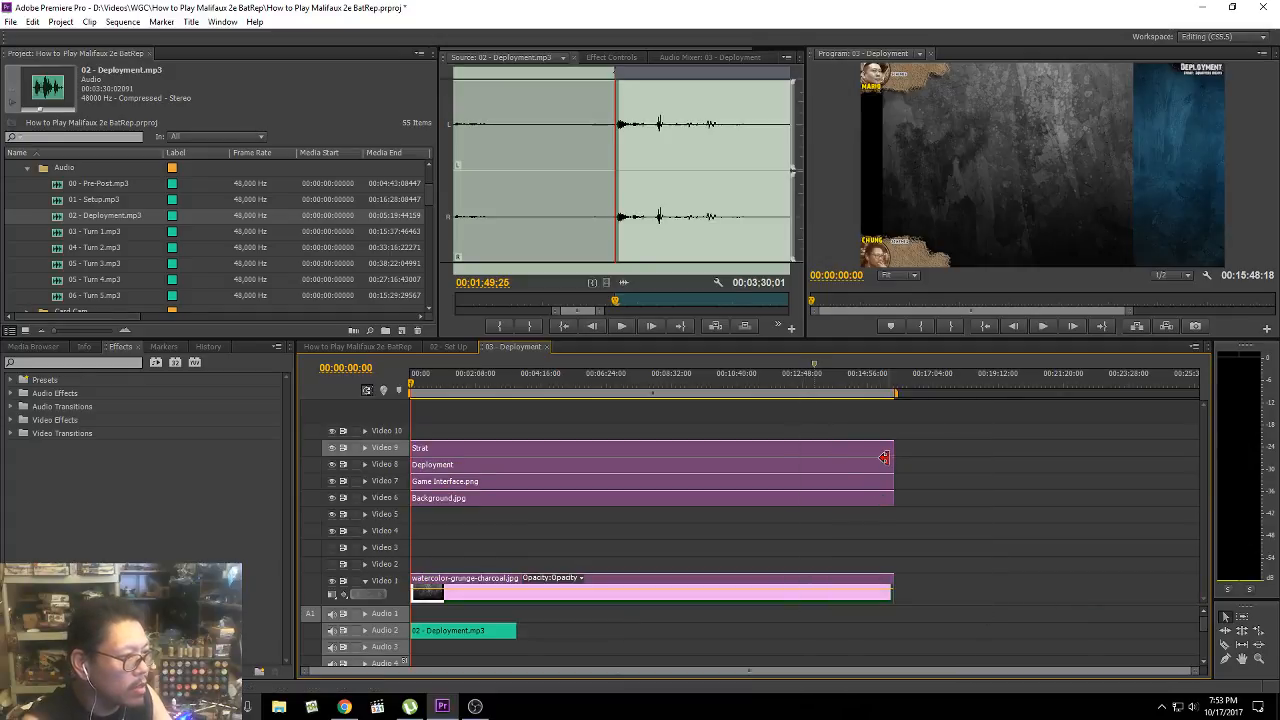
left_click_drag(884, 457, 568, 490)
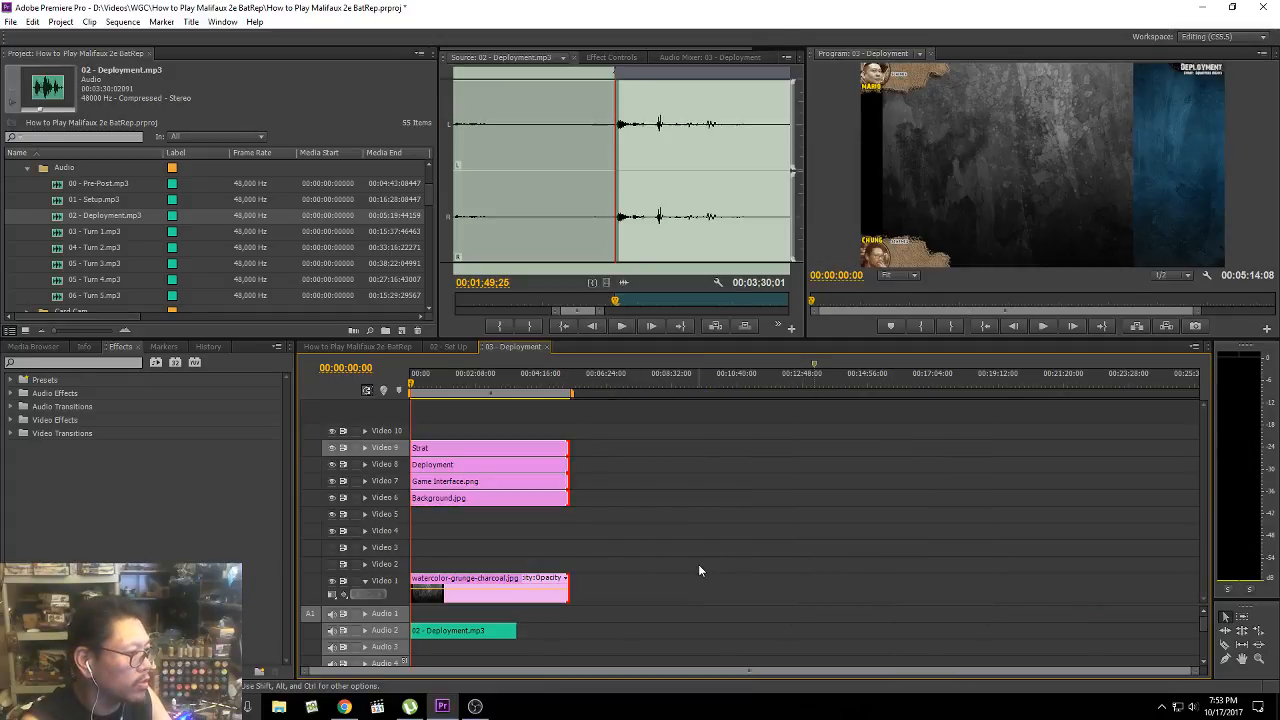
key("equal")
key("equal")
key("minus")
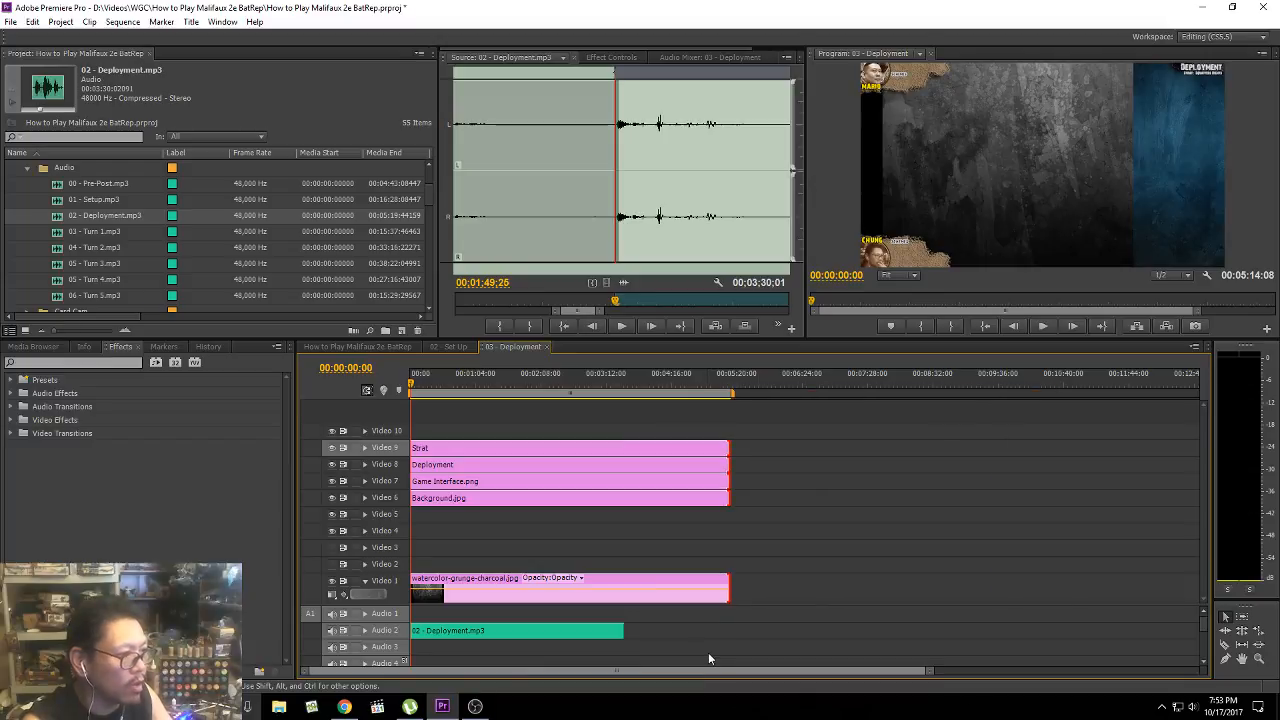
key("equal")
Step: Play the first two seconds of the 03 - Deployment sequence and return the playhead to its start
key("space")
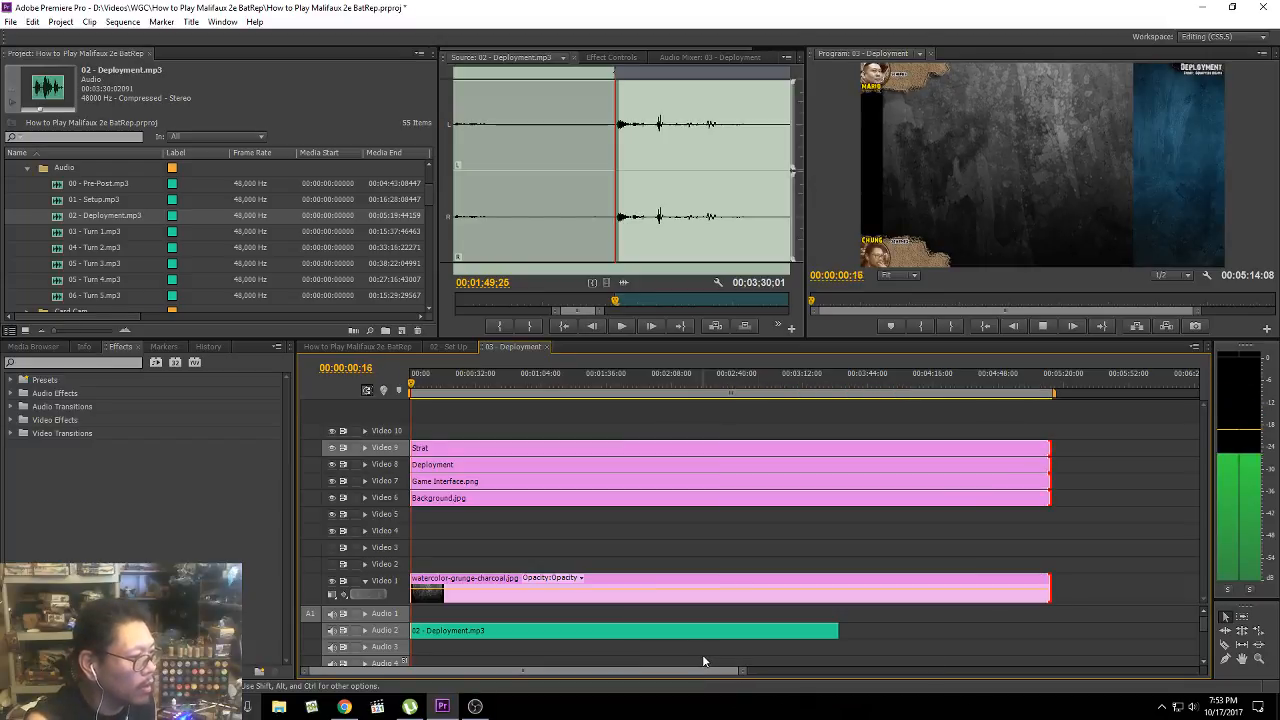
key("space")
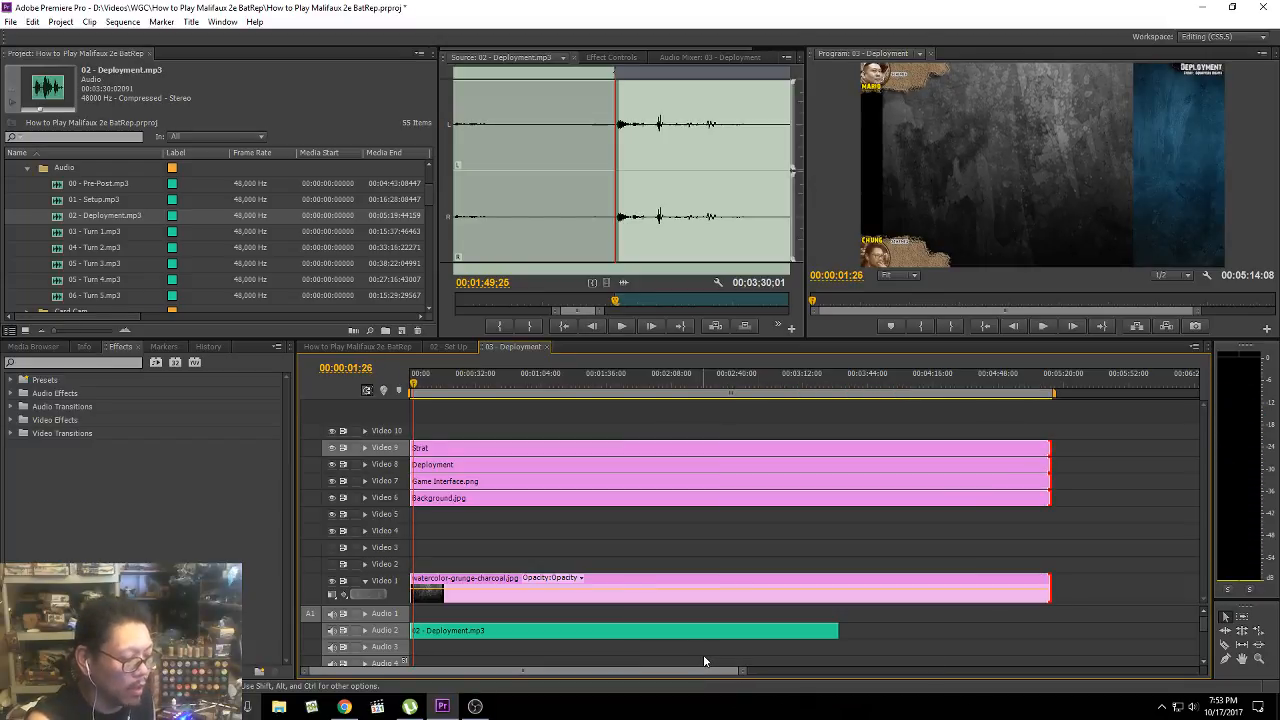
key("Home")
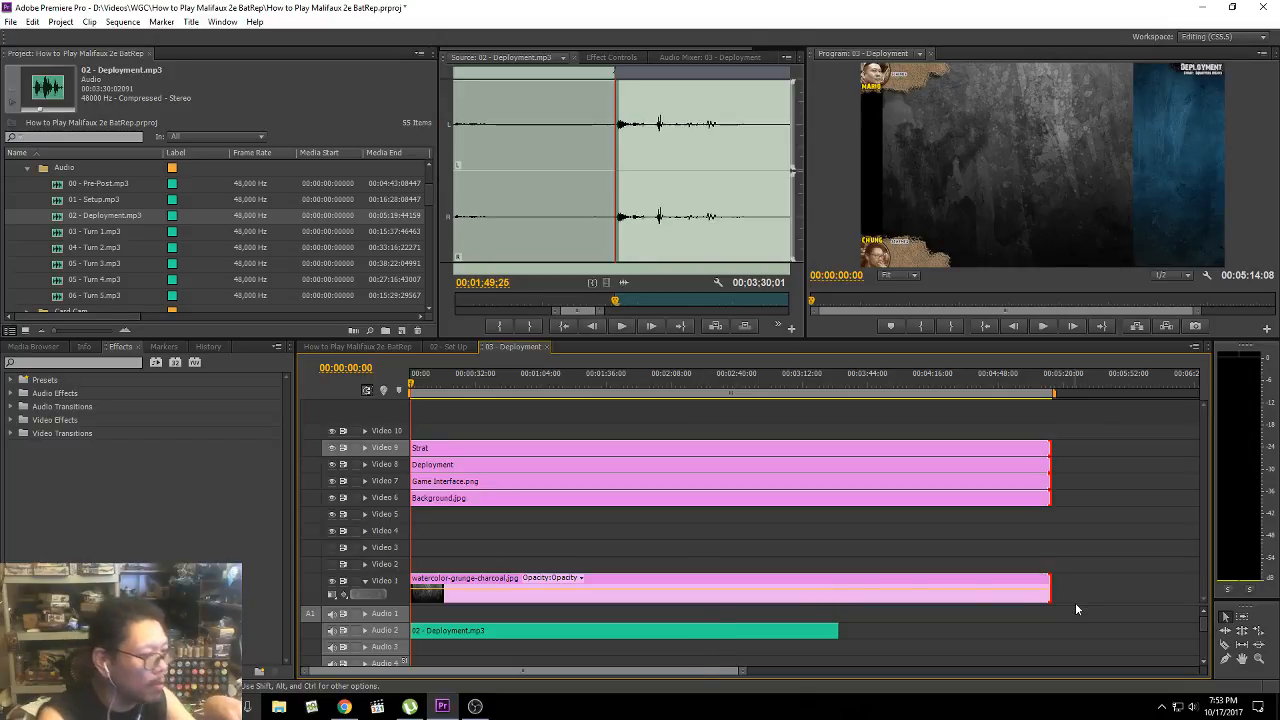
Step: Move the 02 - Deployment.mp3 clip from Audio 2 down to Audio 7 and enlarge the timeline's audio track area
left_click(1205, 666)
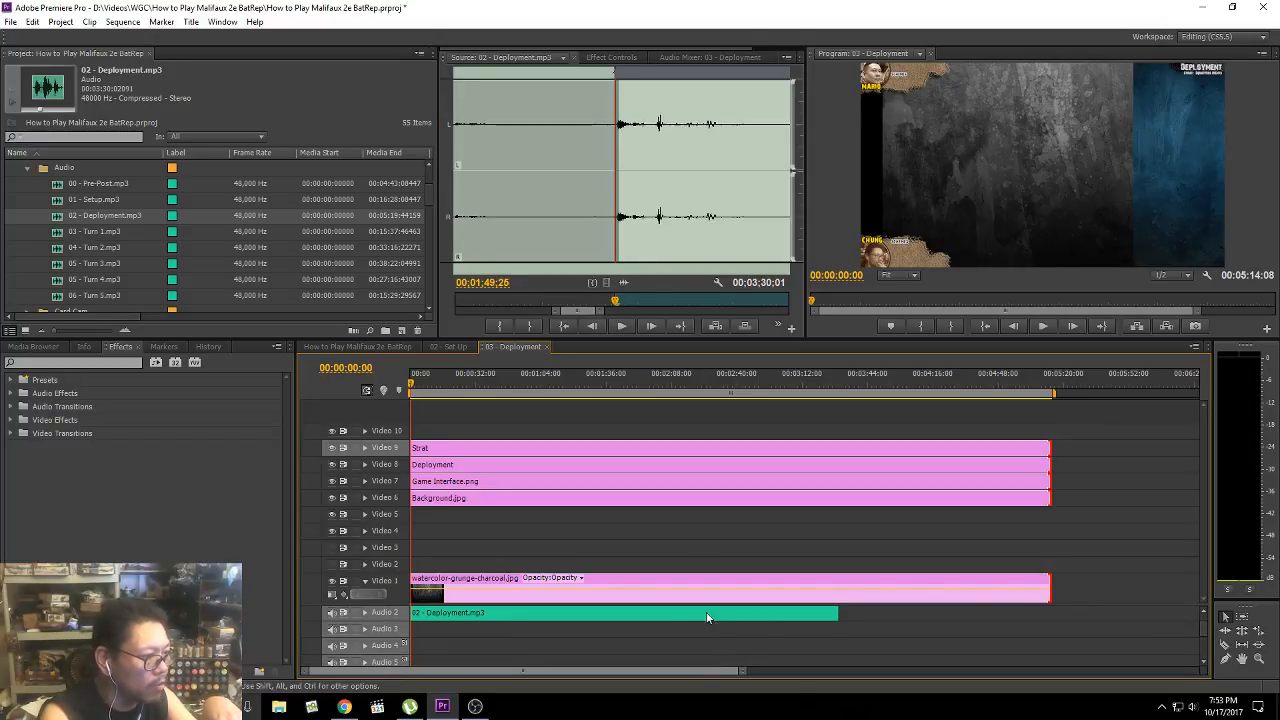
left_click_drag(678, 609, 677, 646)
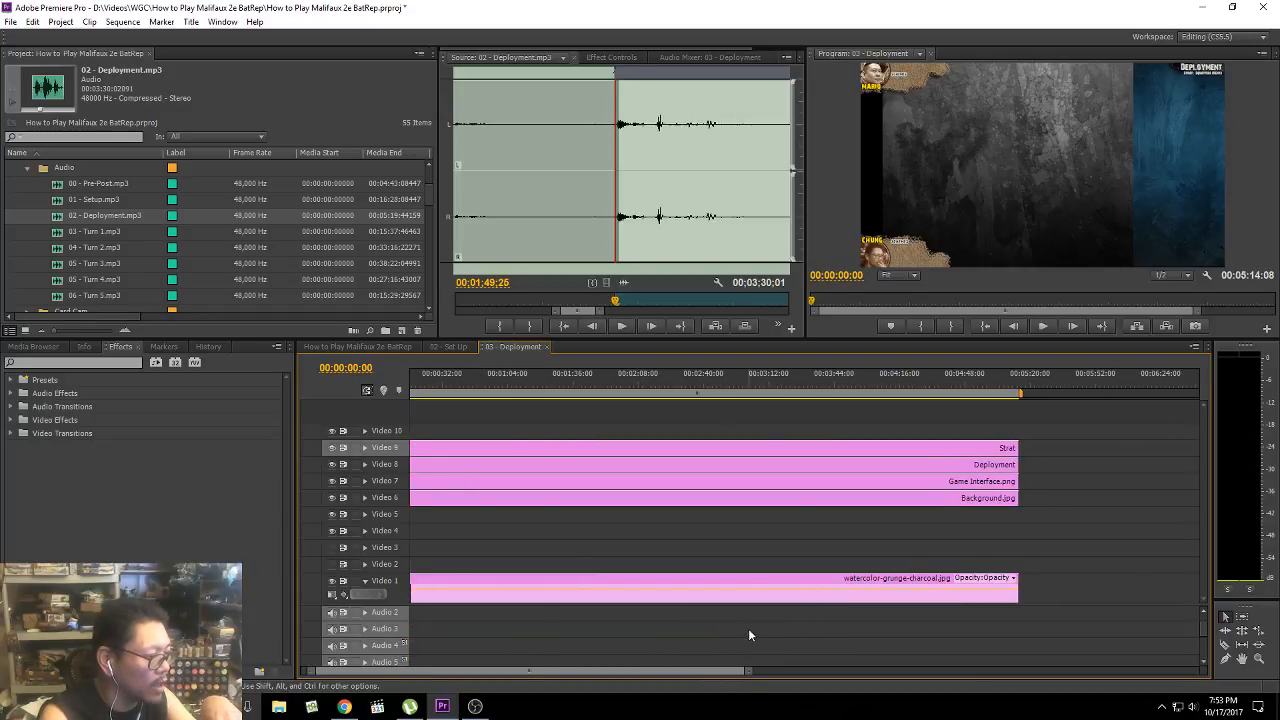
left_click_drag(1205, 638, 1207, 674)
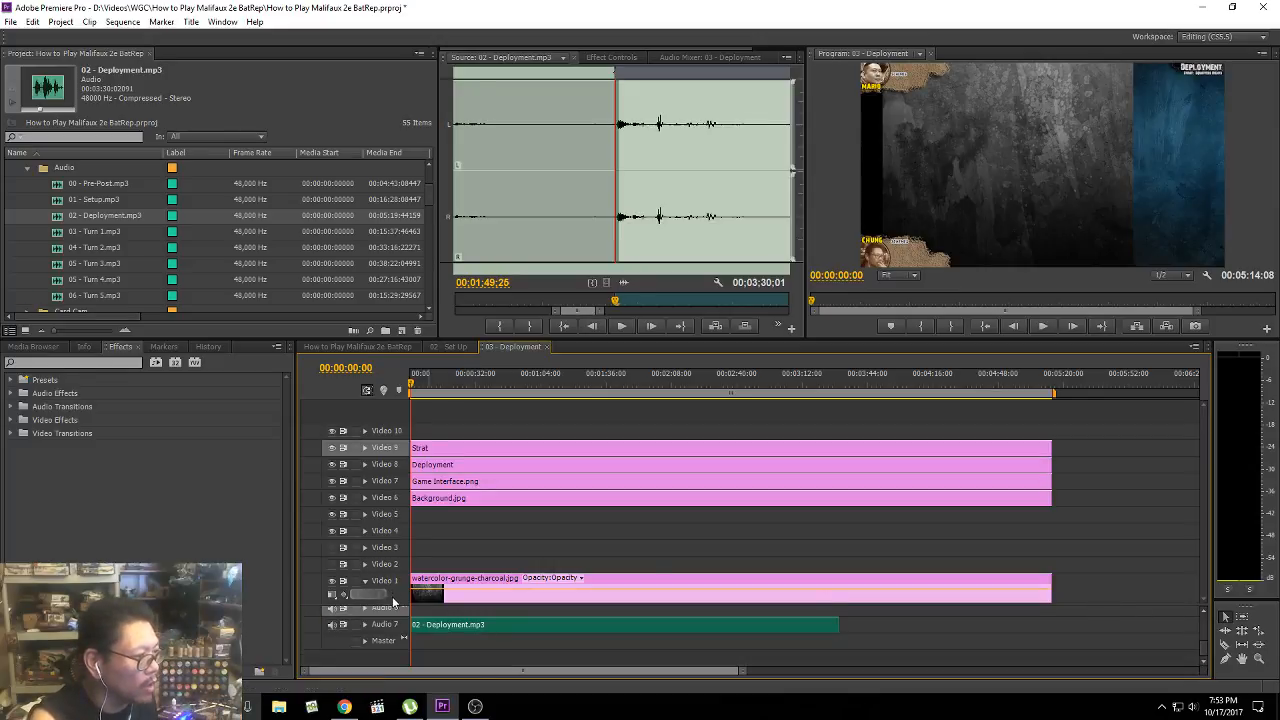
left_click_drag(391, 607, 440, 505)
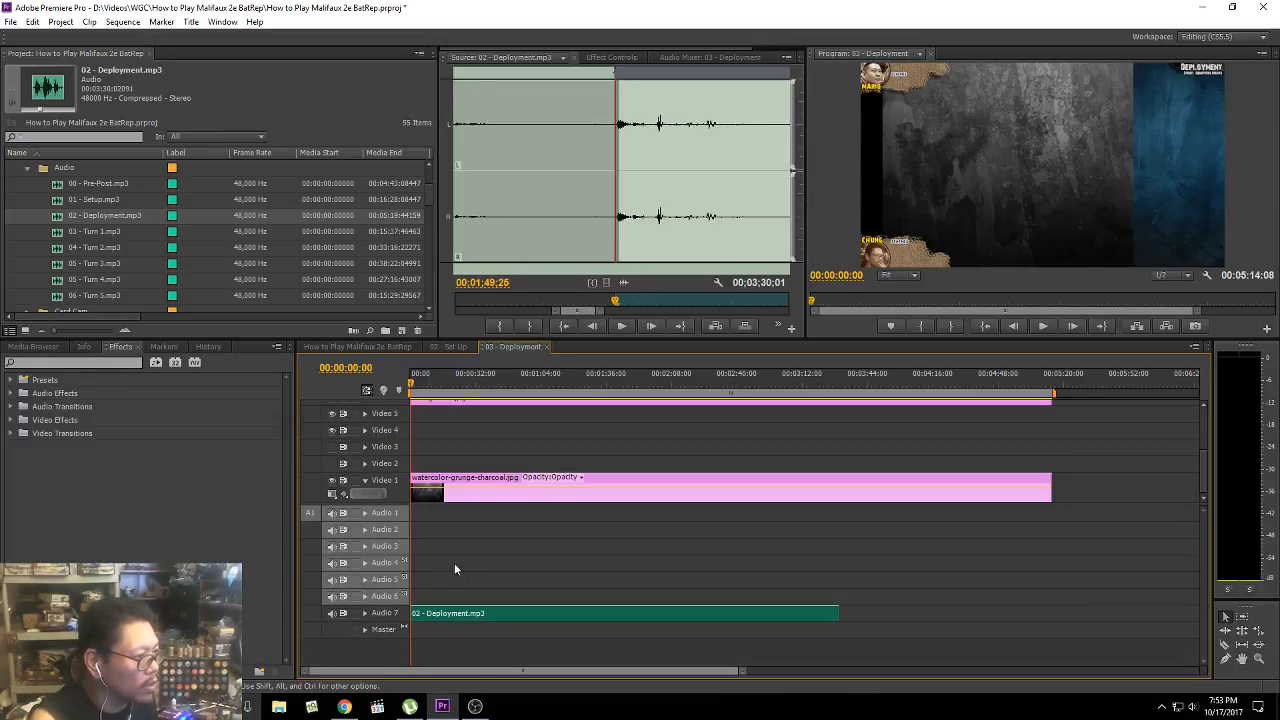
right_click(388, 562)
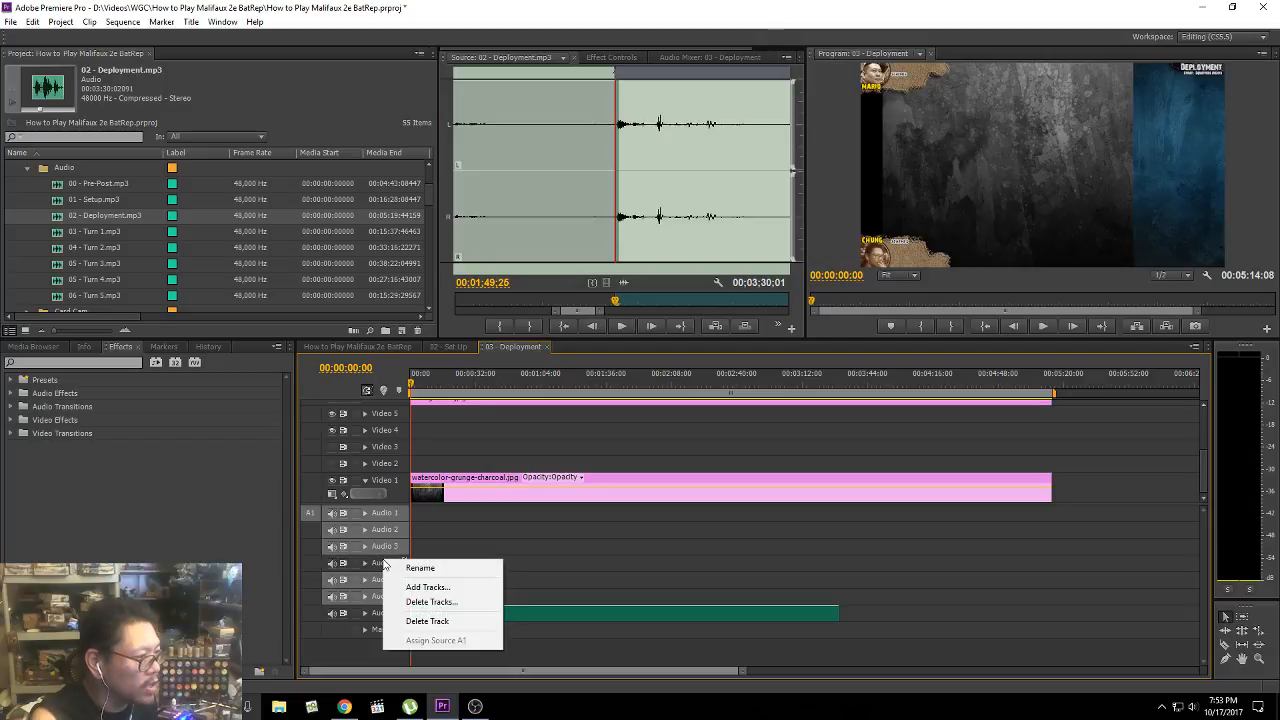
left_click(430, 603)
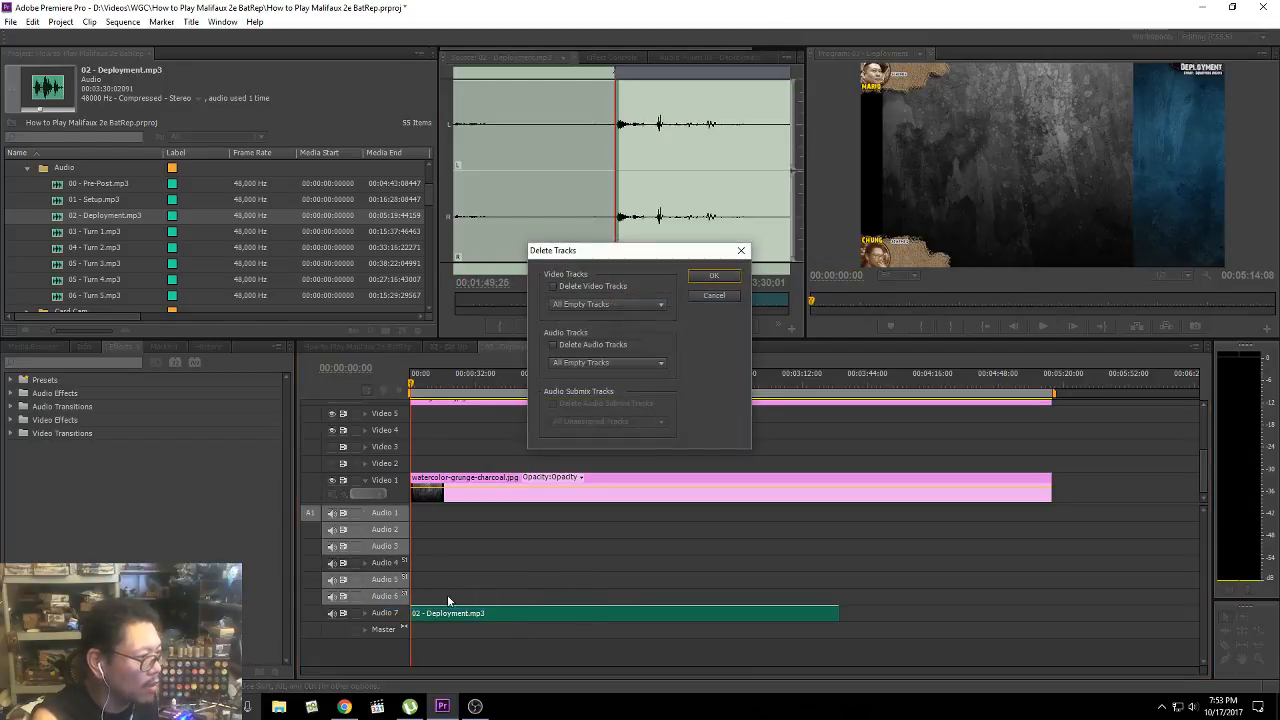
left_click(703, 279)
Step: Delete the empty Audio 4 track from the sequence
right_click(383, 579)
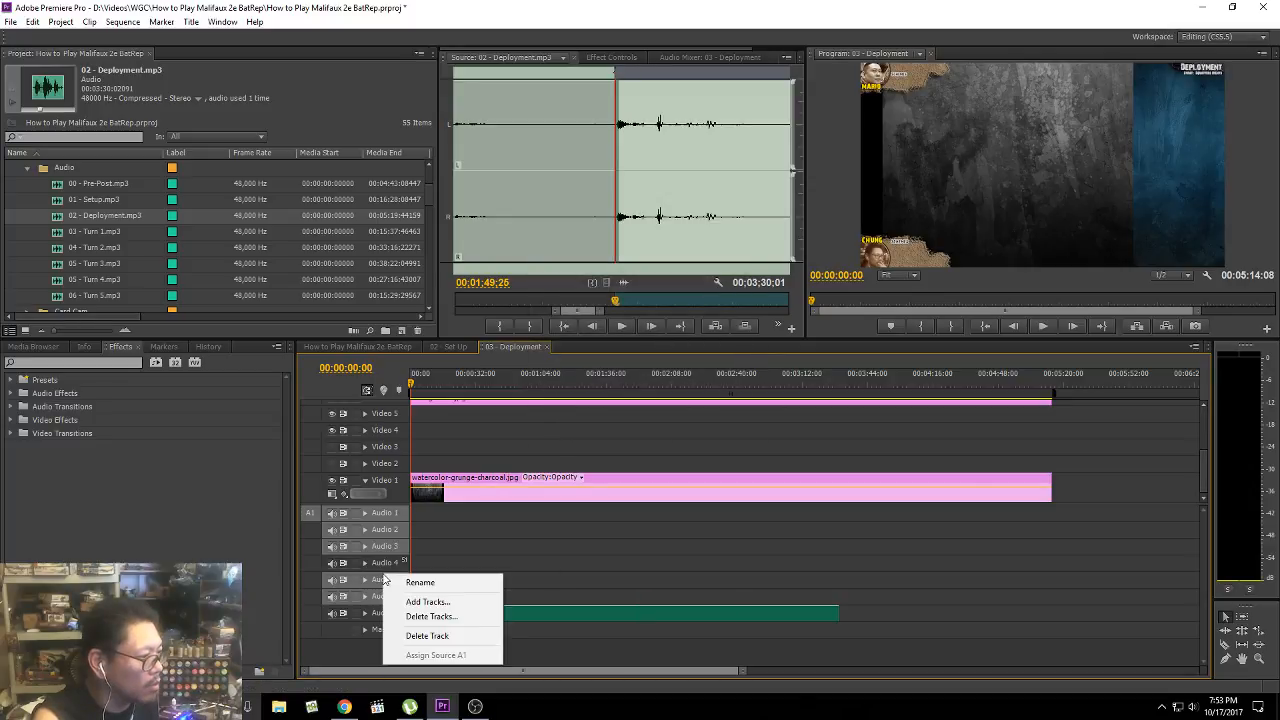
left_click(436, 617)
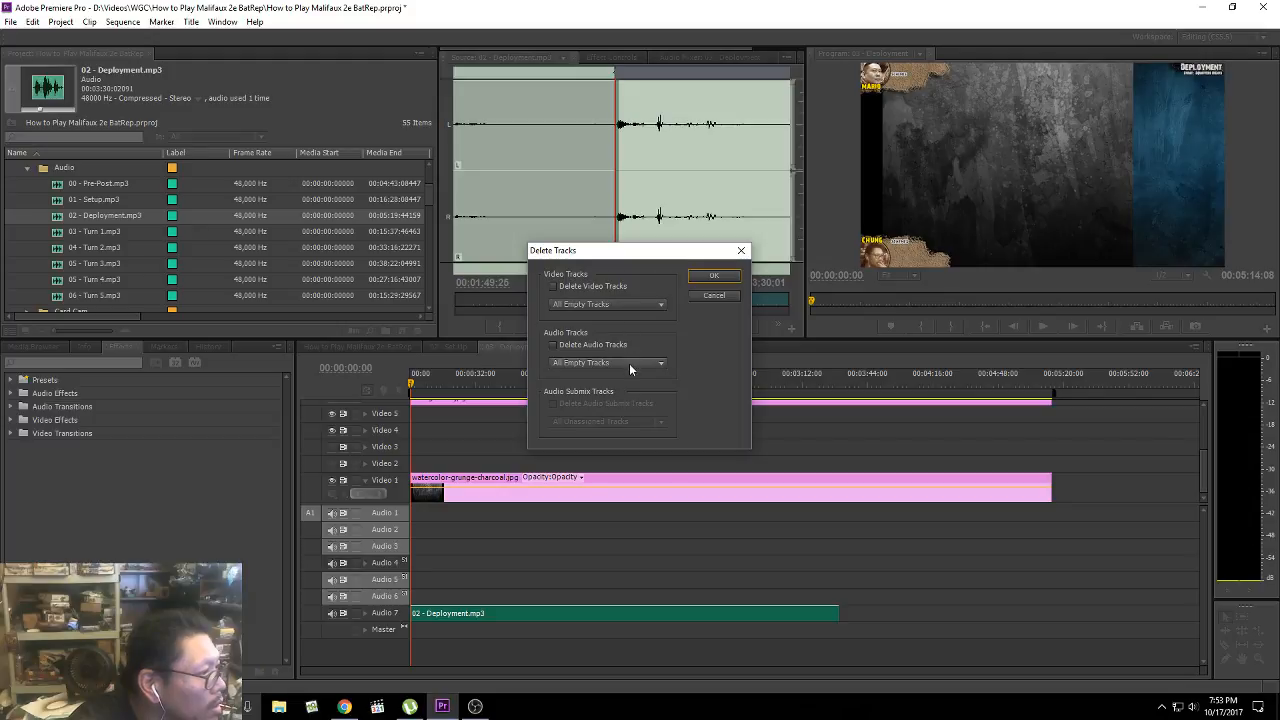
left_click(629, 363)
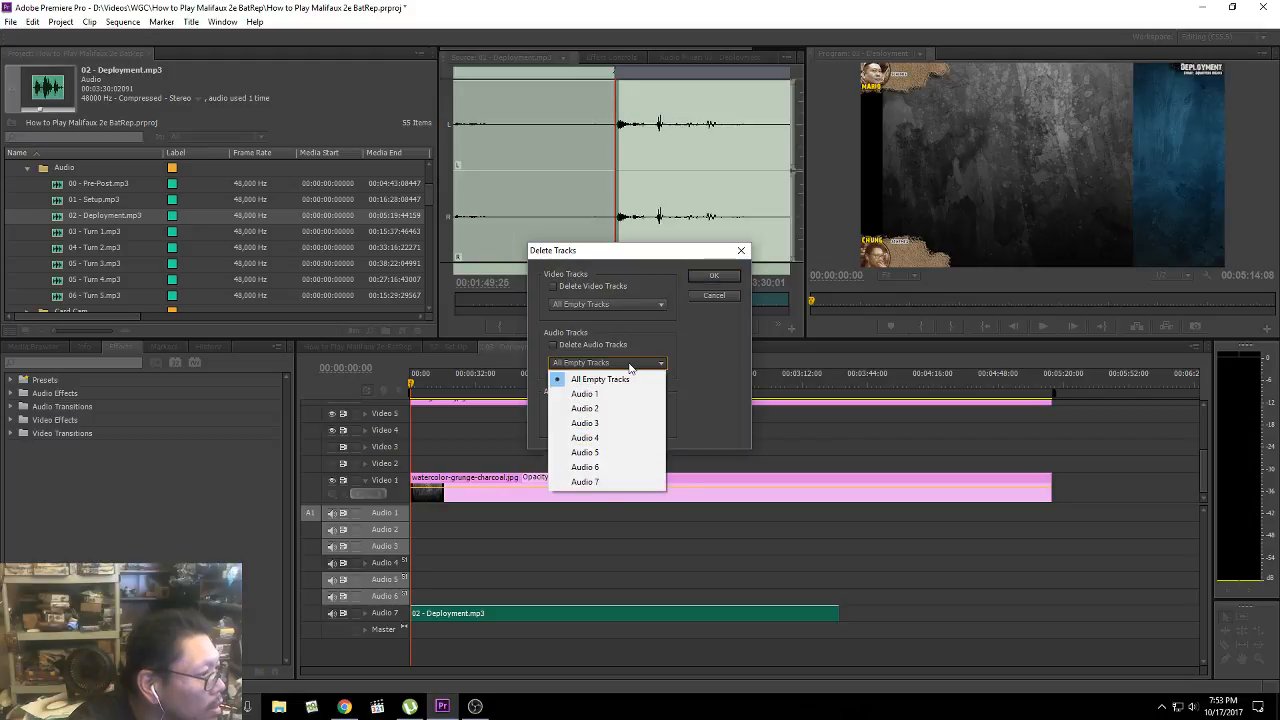
left_click(617, 438)
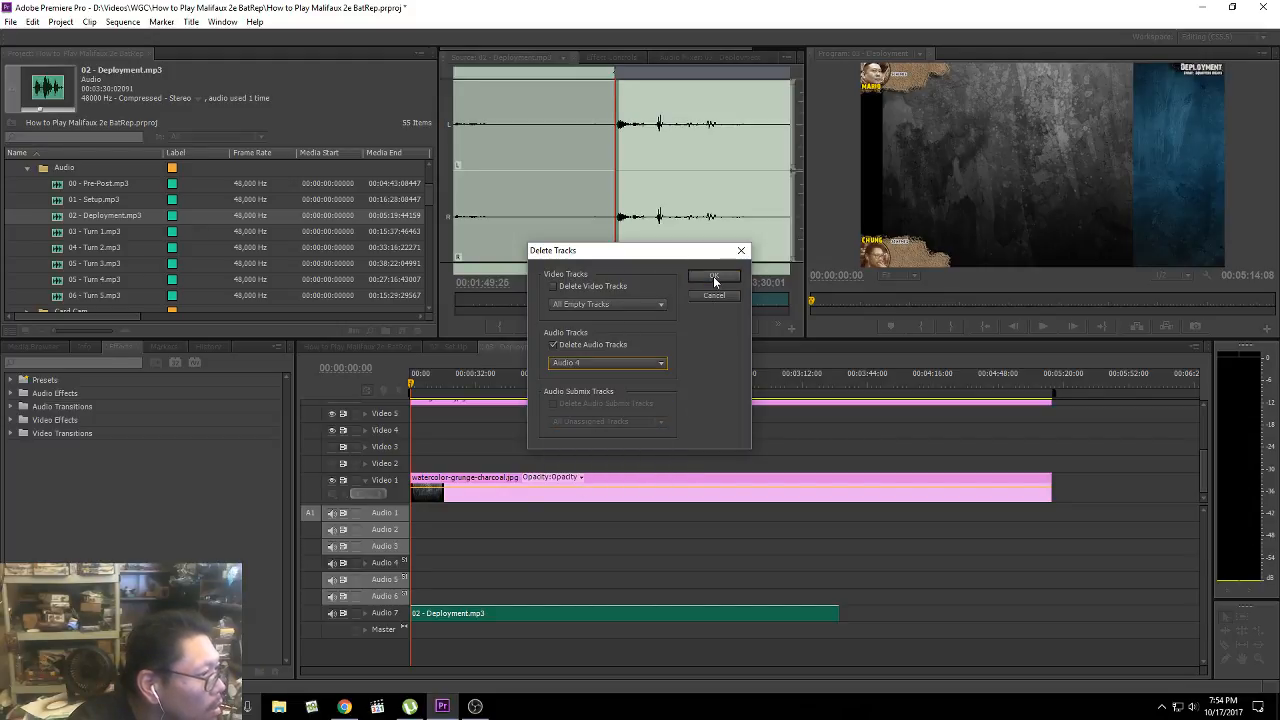
left_click(713, 276)
Step: Delete the empty Audio 5 track from the sequence
right_click(390, 565)
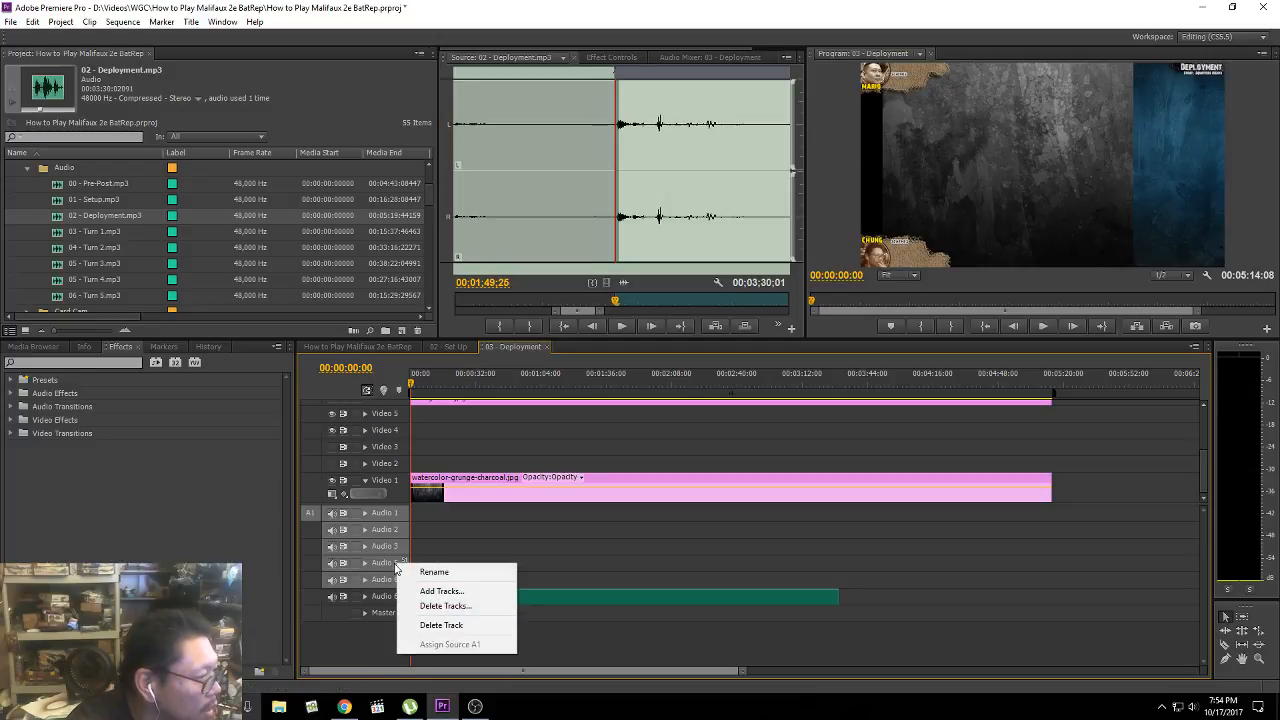
left_click(388, 564)
right_click(388, 564)
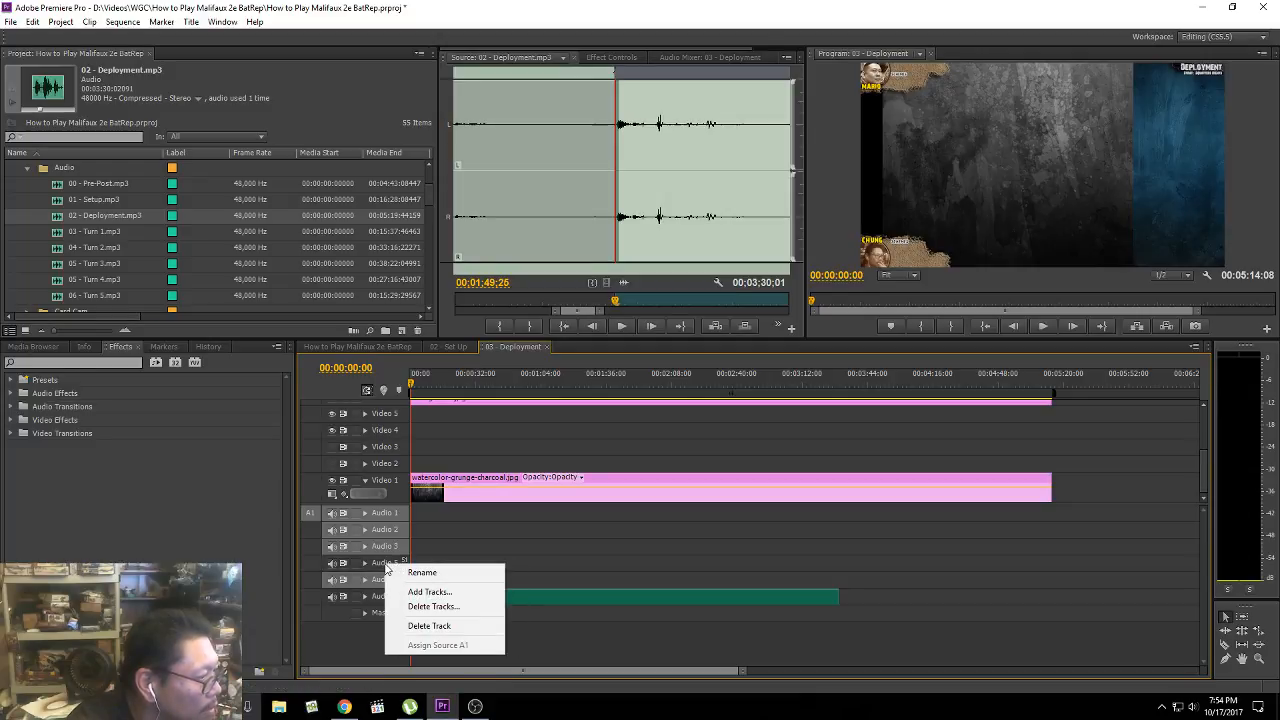
left_click(432, 606)
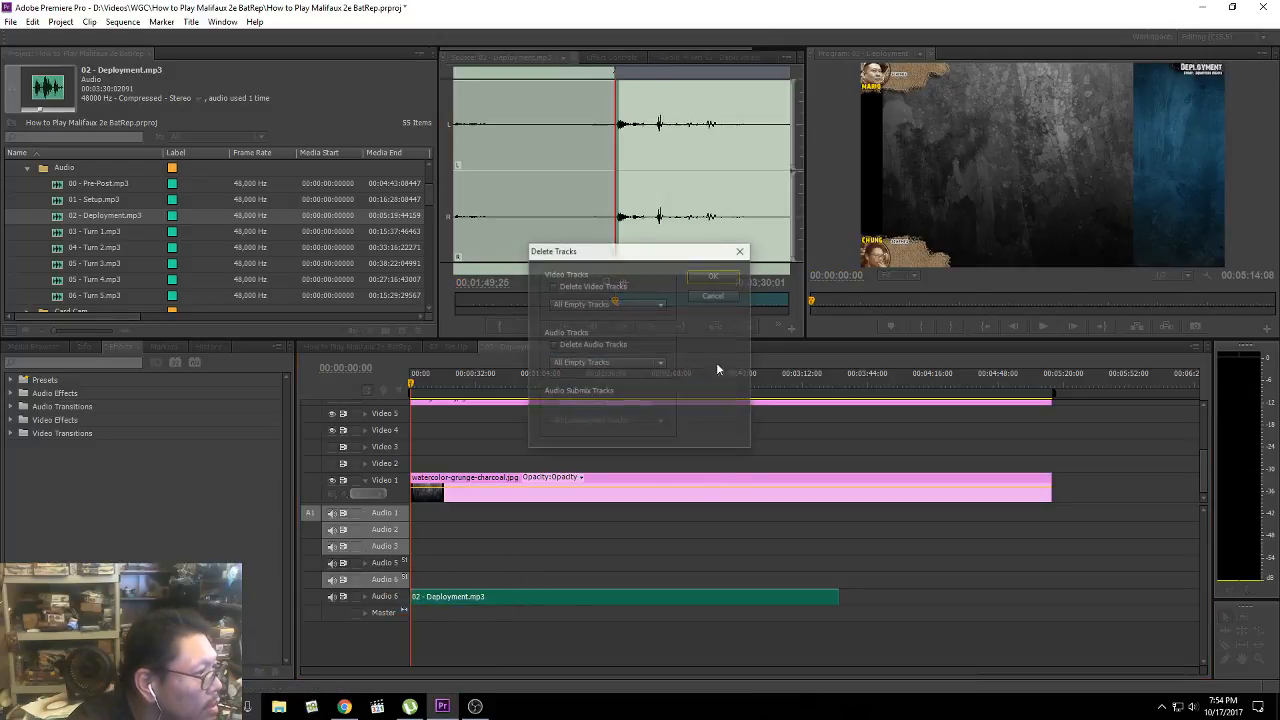
left_click(597, 342)
left_click(612, 364)
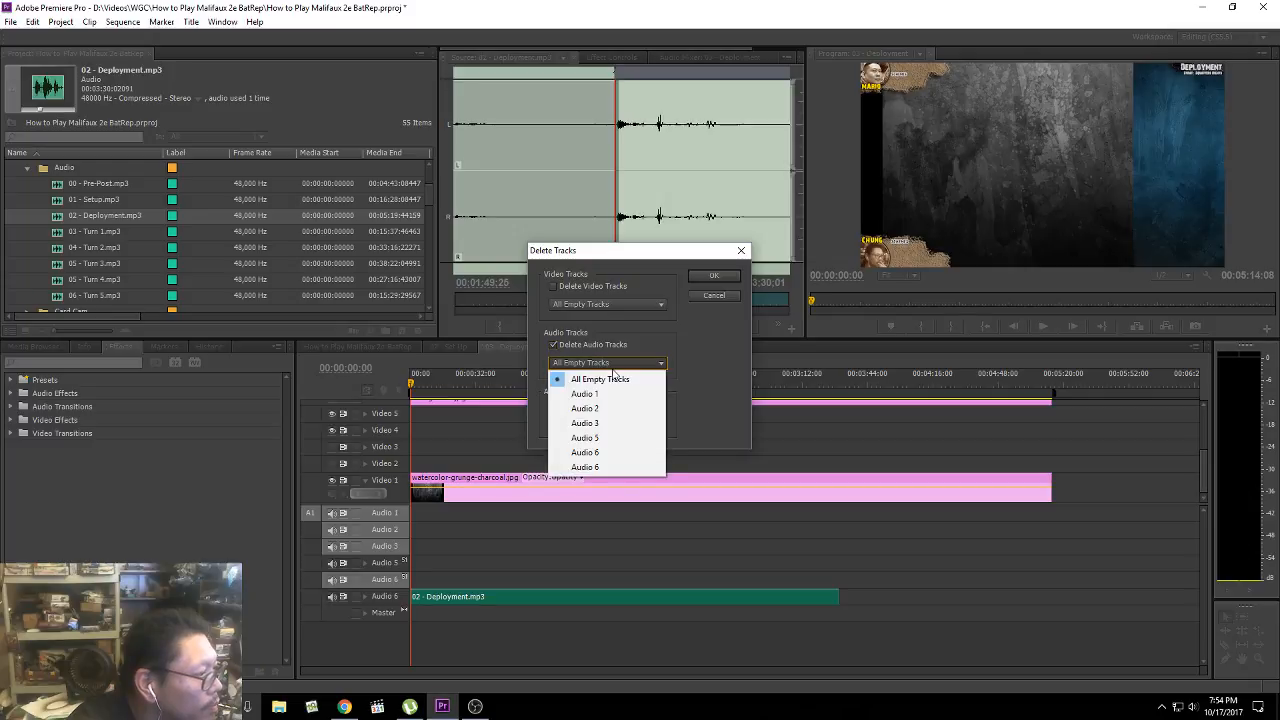
left_click(619, 438)
left_click(714, 275)
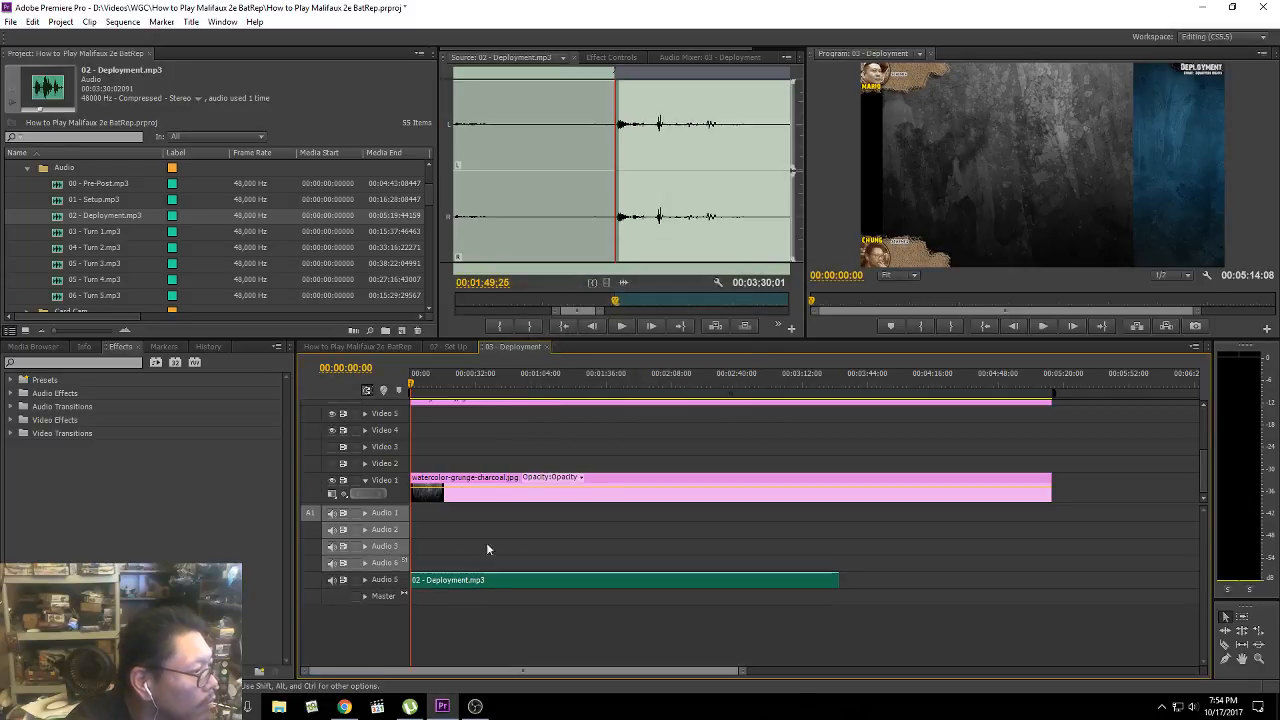
Step: Delete the empty Audio 6 track above the 02 - Deployment.mp3 clip
right_click(376, 558)
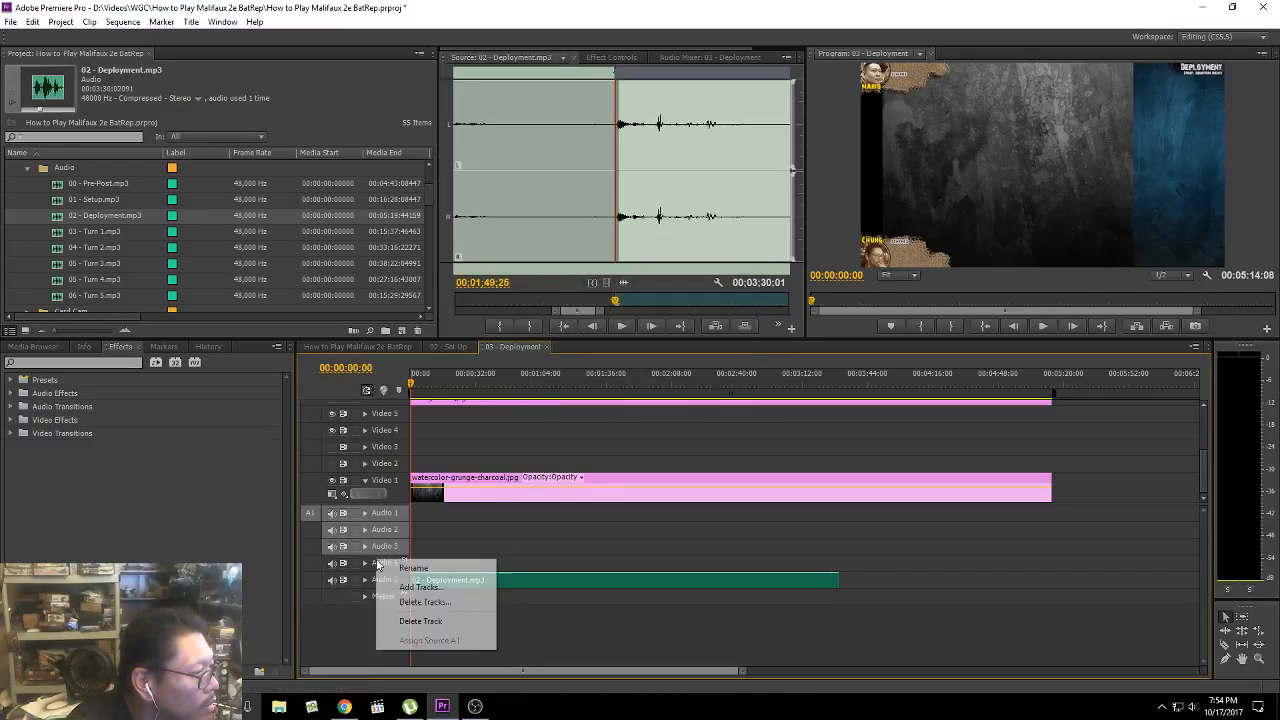
left_click(420, 603)
left_click(659, 362)
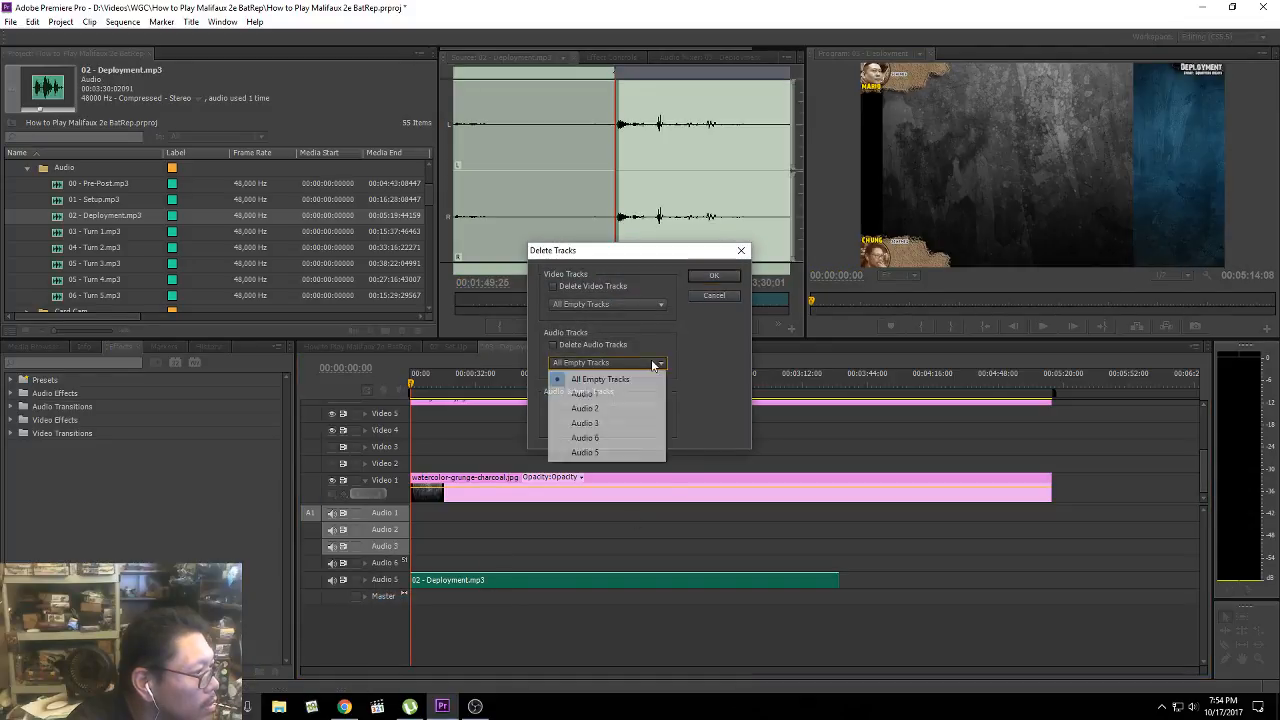
left_click(632, 440)
left_click(714, 276)
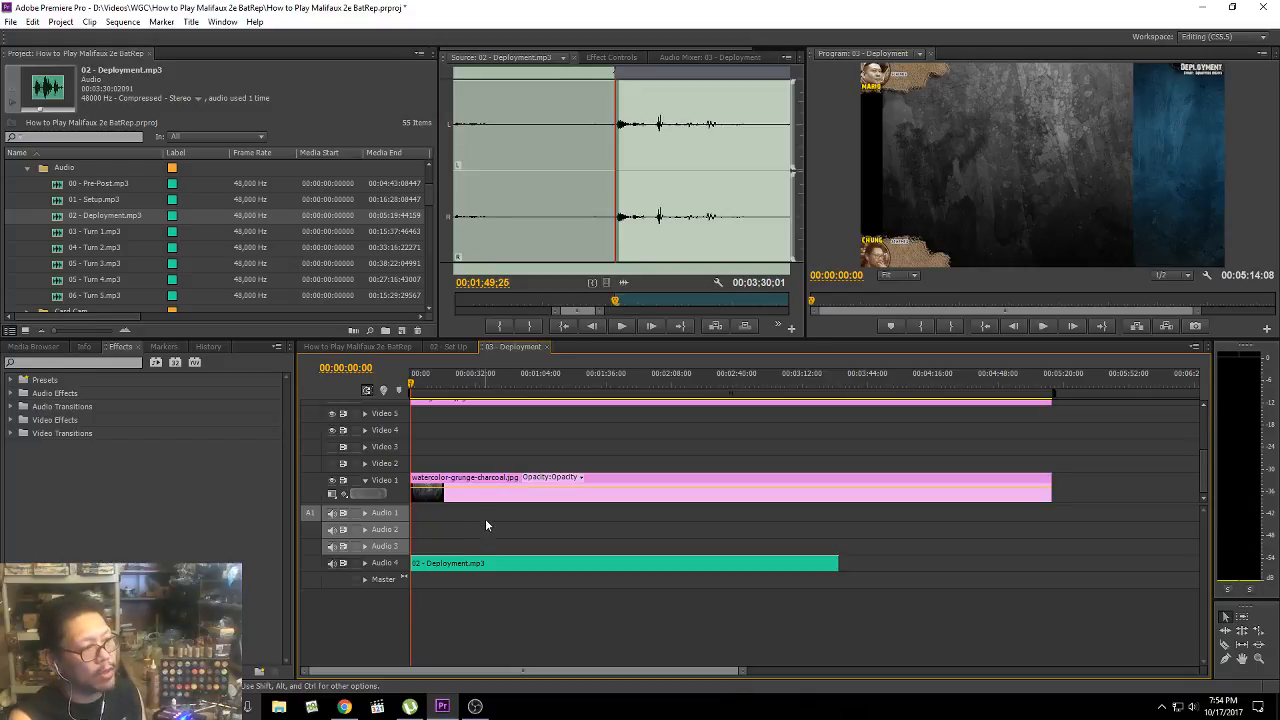
left_click_drag(1201, 469, 1205, 480)
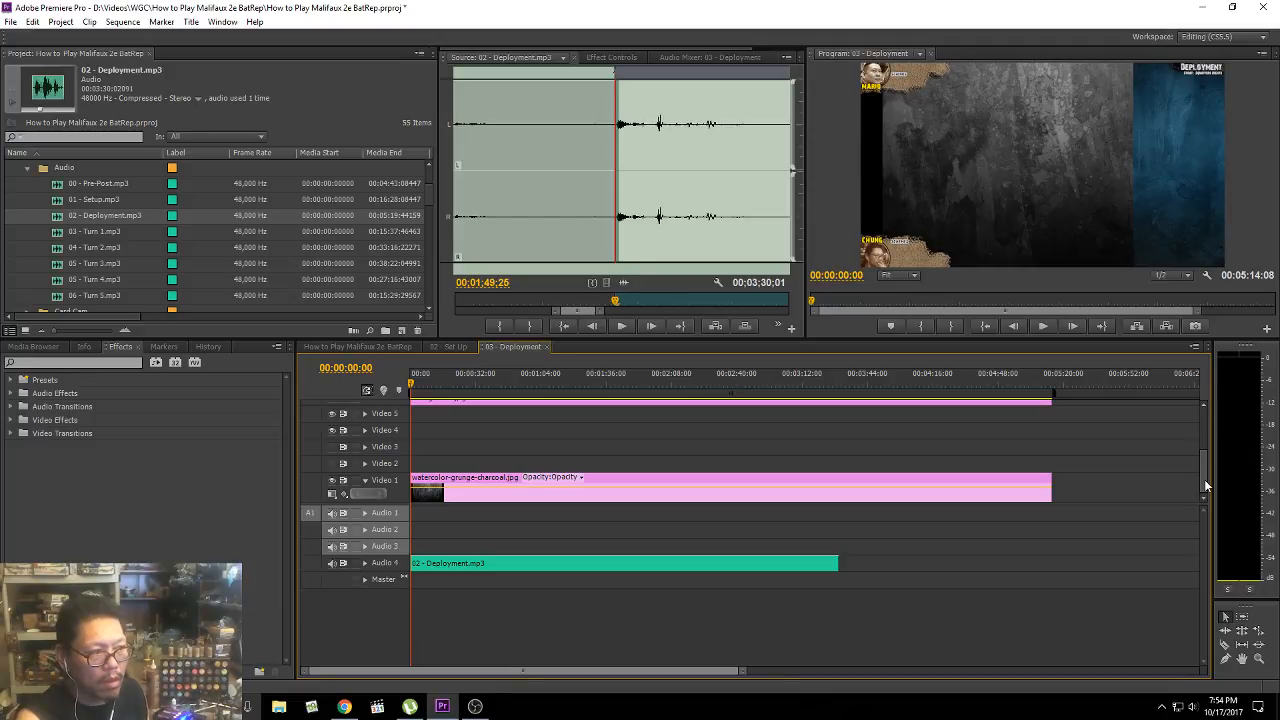
Step: Collapse the Top Cam and Wide Cam bins in the project and expand the Card Cam bin
left_click(105, 263)
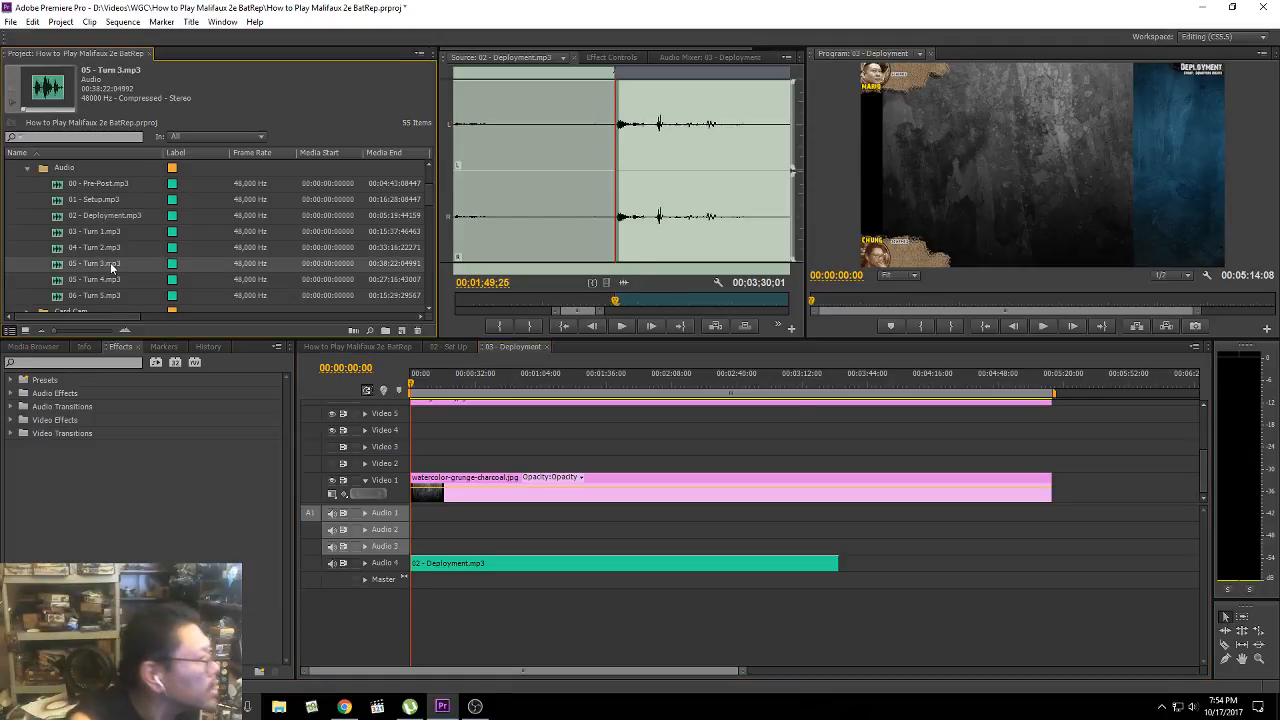
scroll(111, 268, "down", 2)
scroll(111, 268, "down", 2)
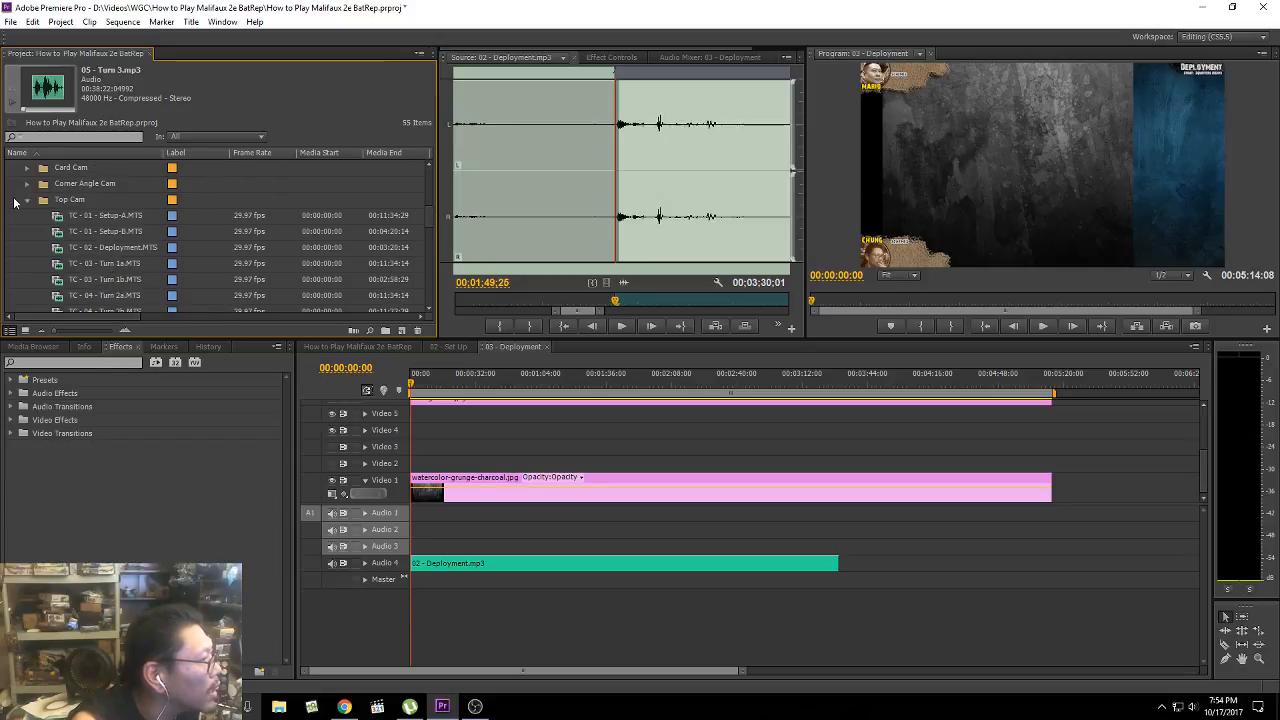
left_click(26, 201)
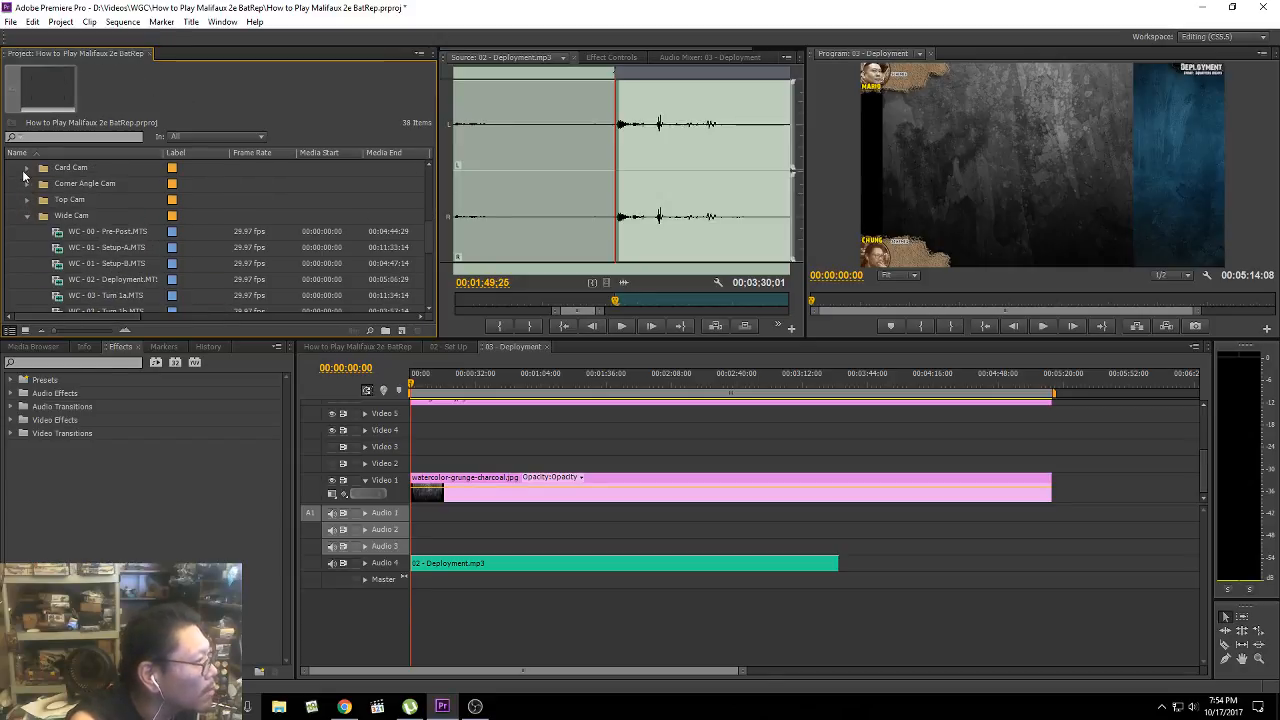
left_click(27, 215)
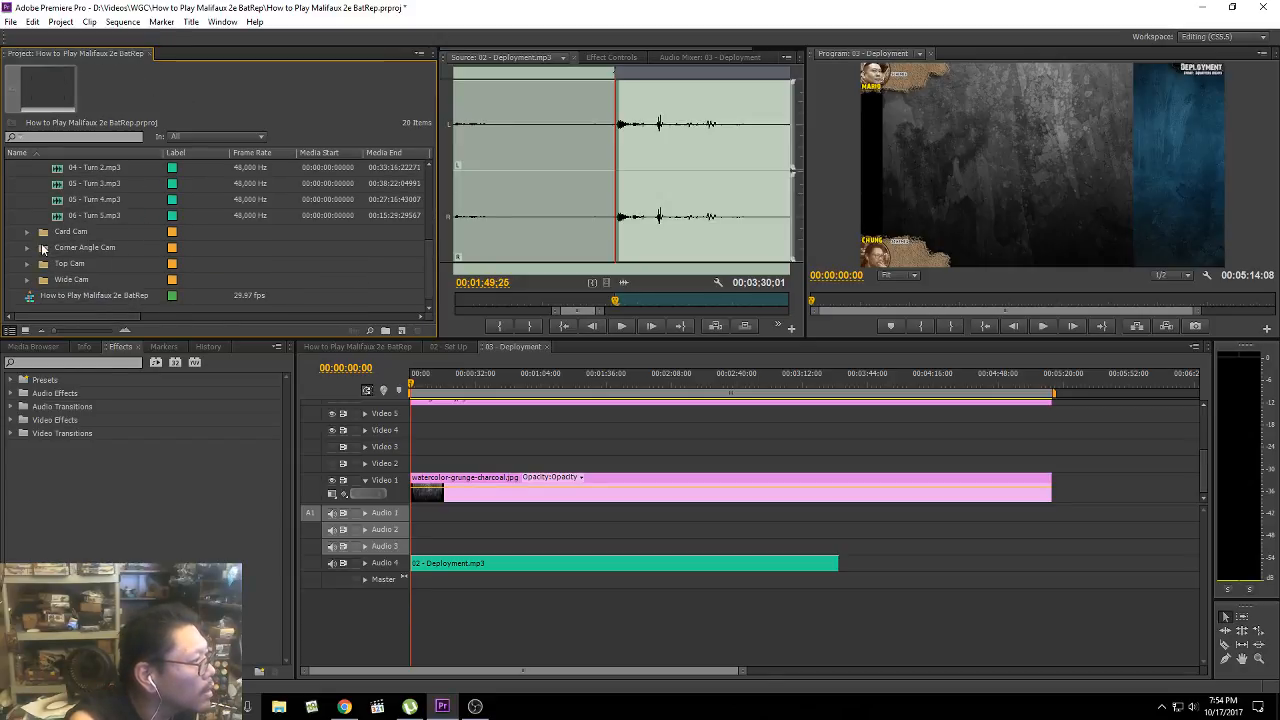
left_click(27, 231)
scroll(196, 288, "down", 1)
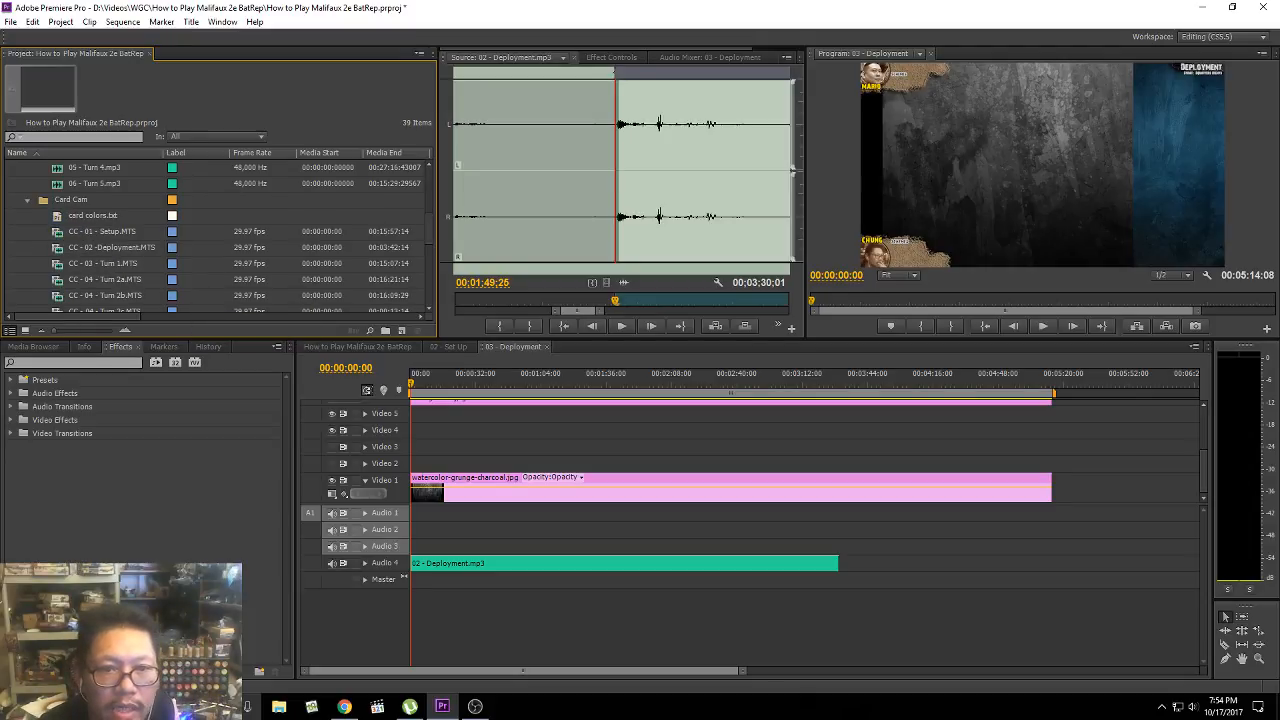
Step: Open CC - 02 -Deployment.MTS from the Card Cam bin in the Source Monitor and play it to about 00:00:35:05
key("alt+Tab")
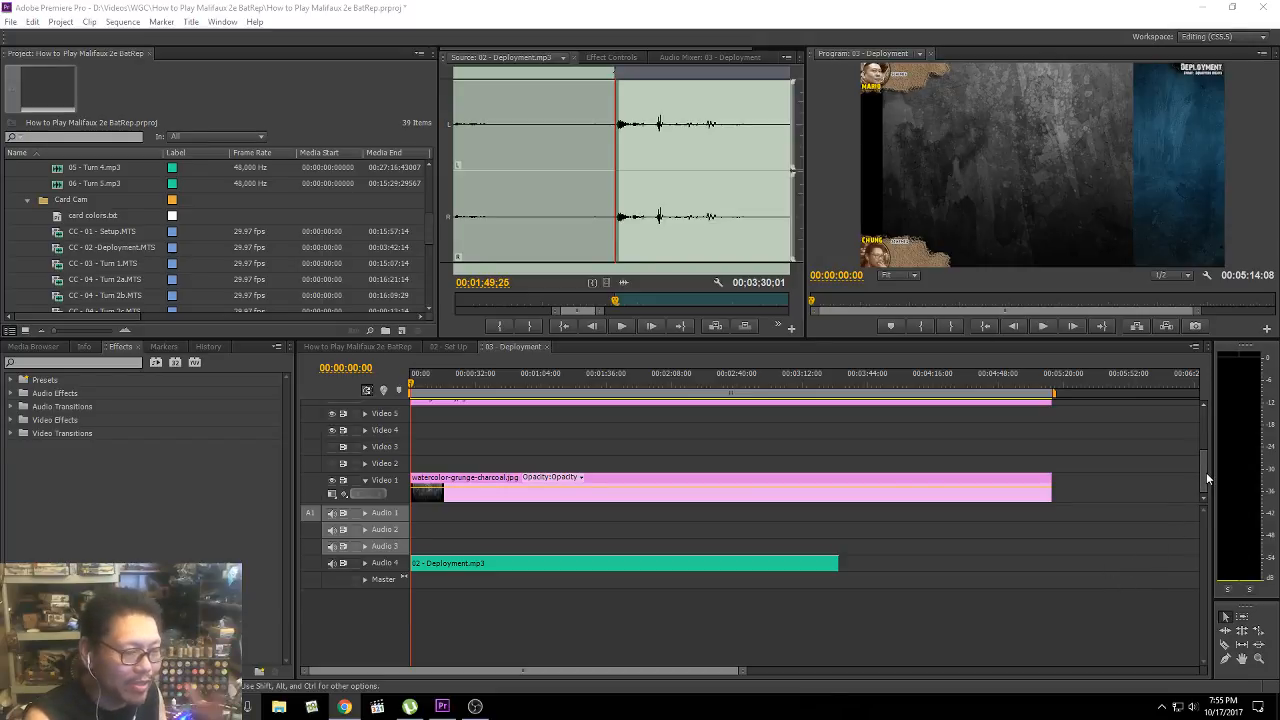
mouse_move(1206, 472)
left_mouse_down()
mouse_move(1204, 458)
mouse_move(1211, 481)
left_mouse_up()
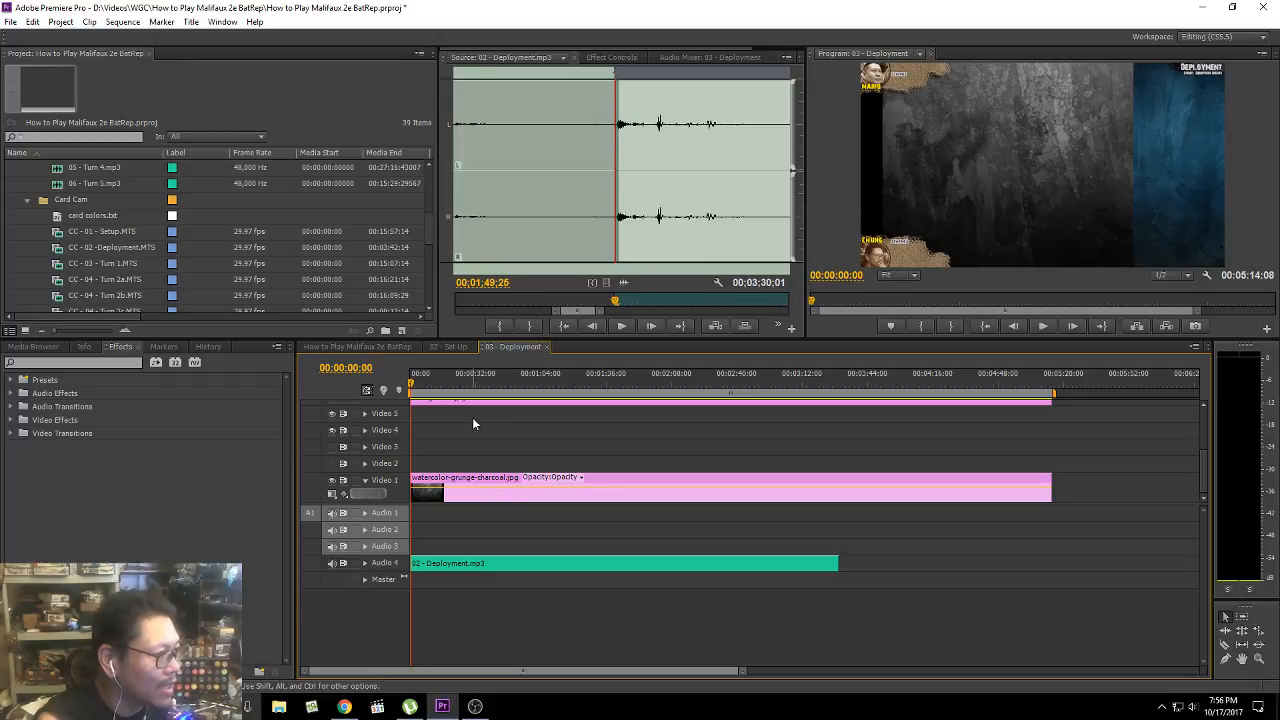
left_click(57, 250)
scroll(74, 285, "up", 1)
scroll(74, 288, "down", 1)
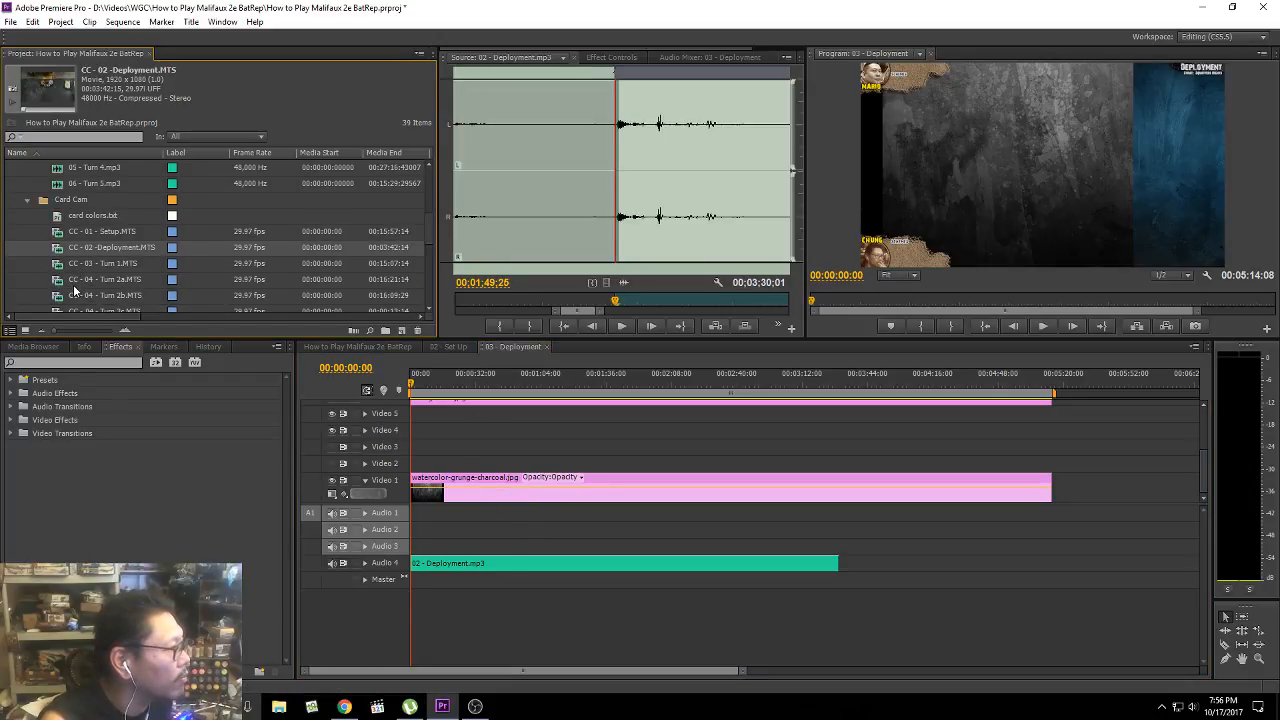
double_click(59, 250)
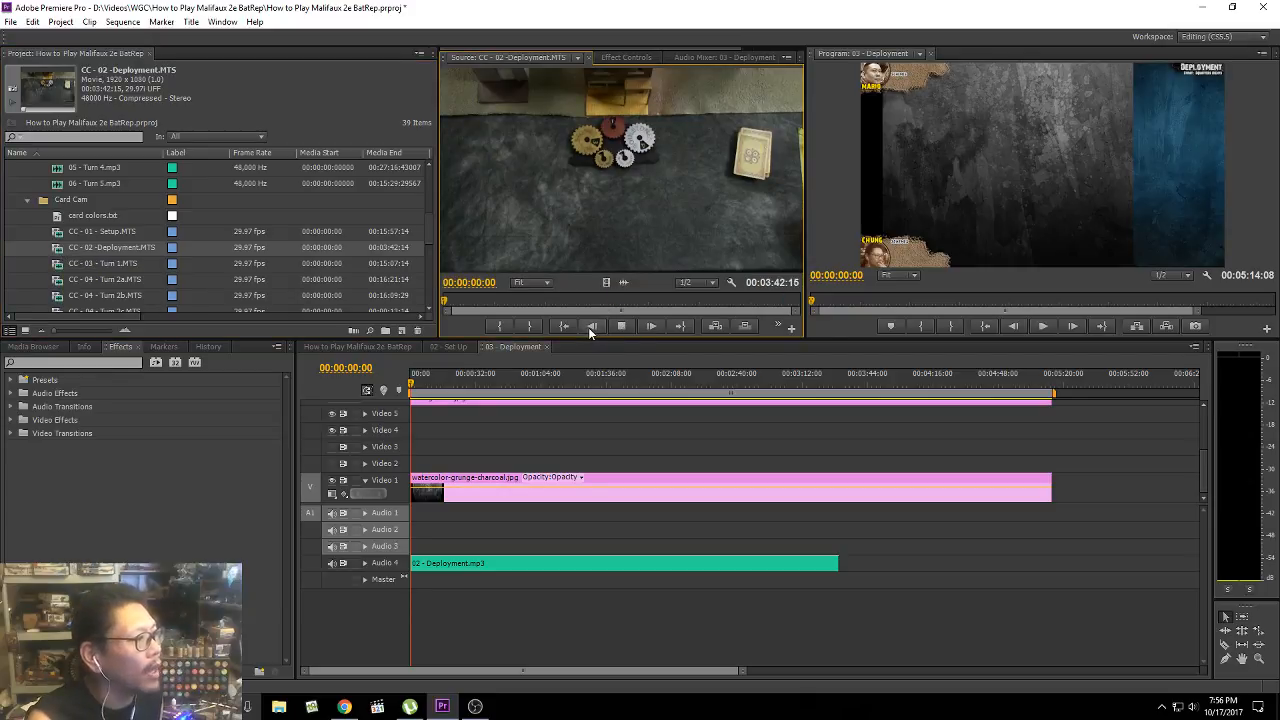
key("space")
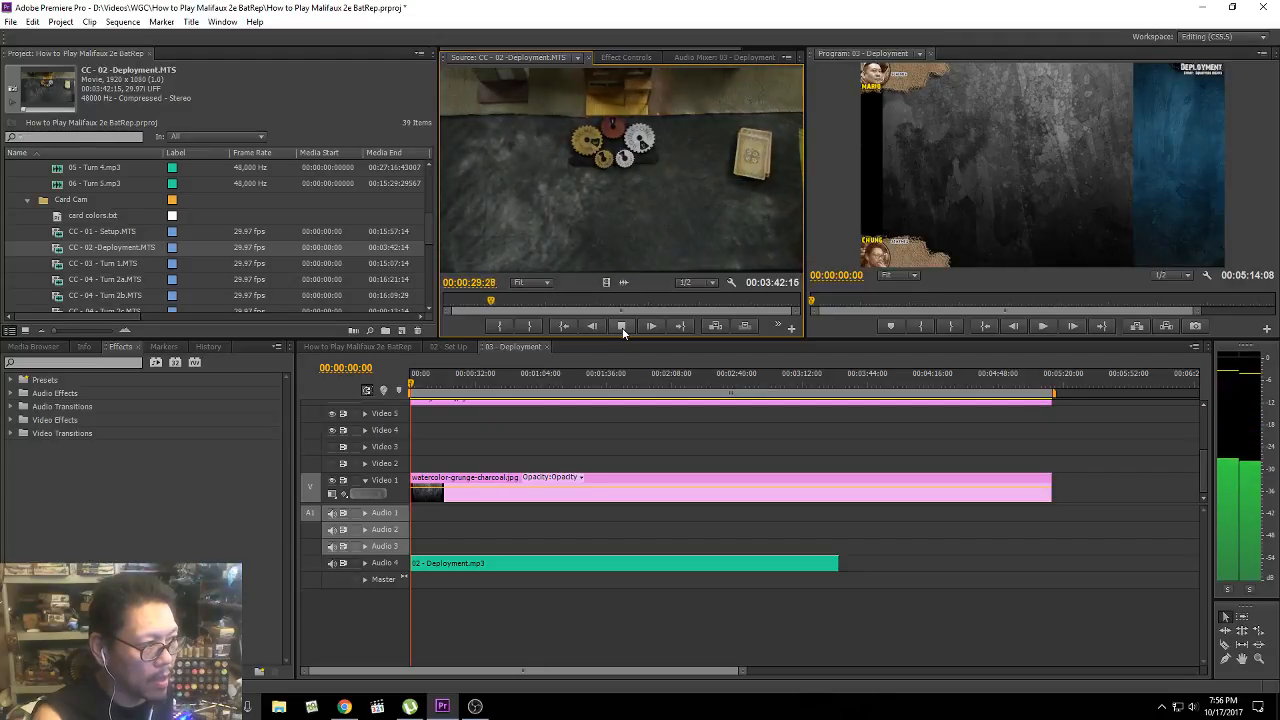
left_click(622, 330)
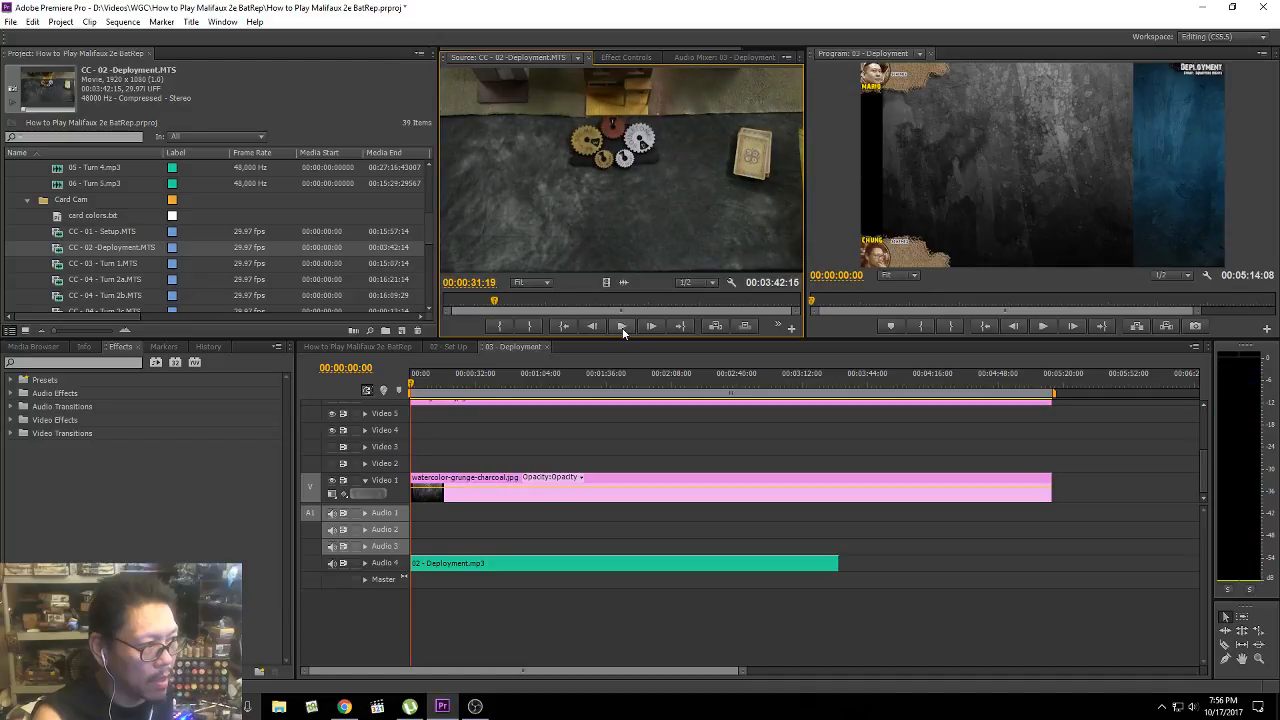
left_click(622, 328)
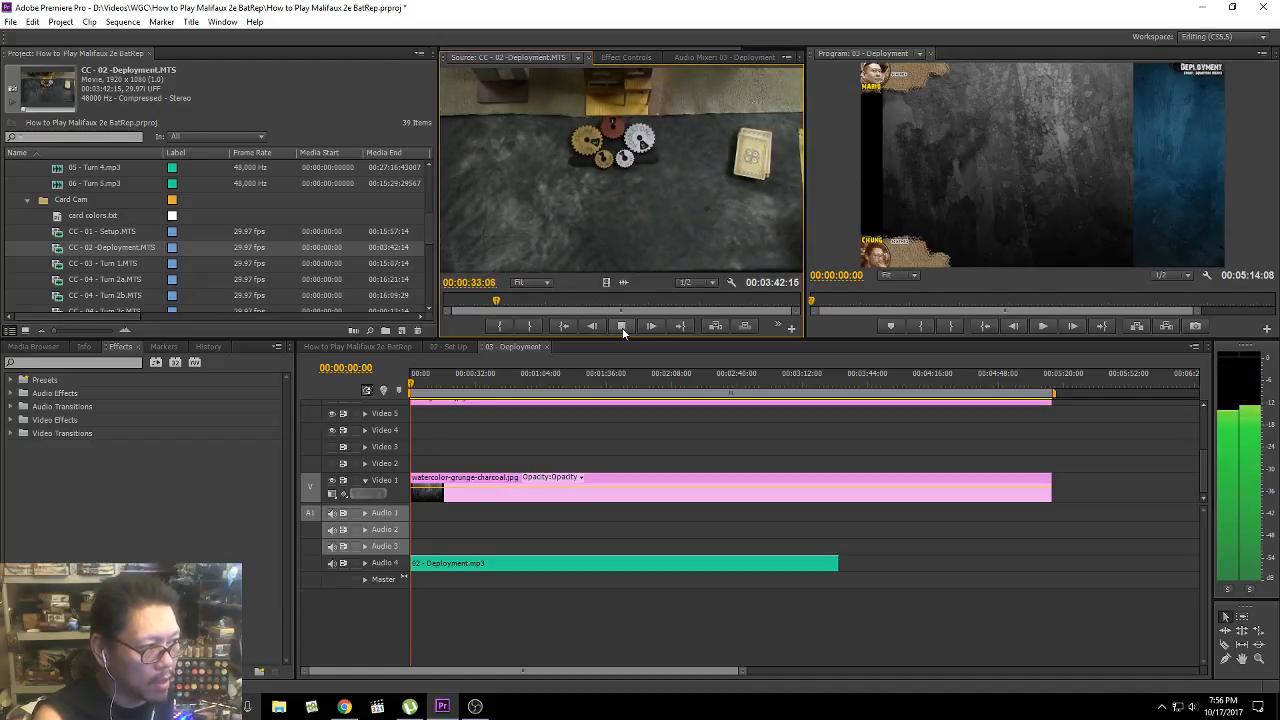
left_click(622, 328)
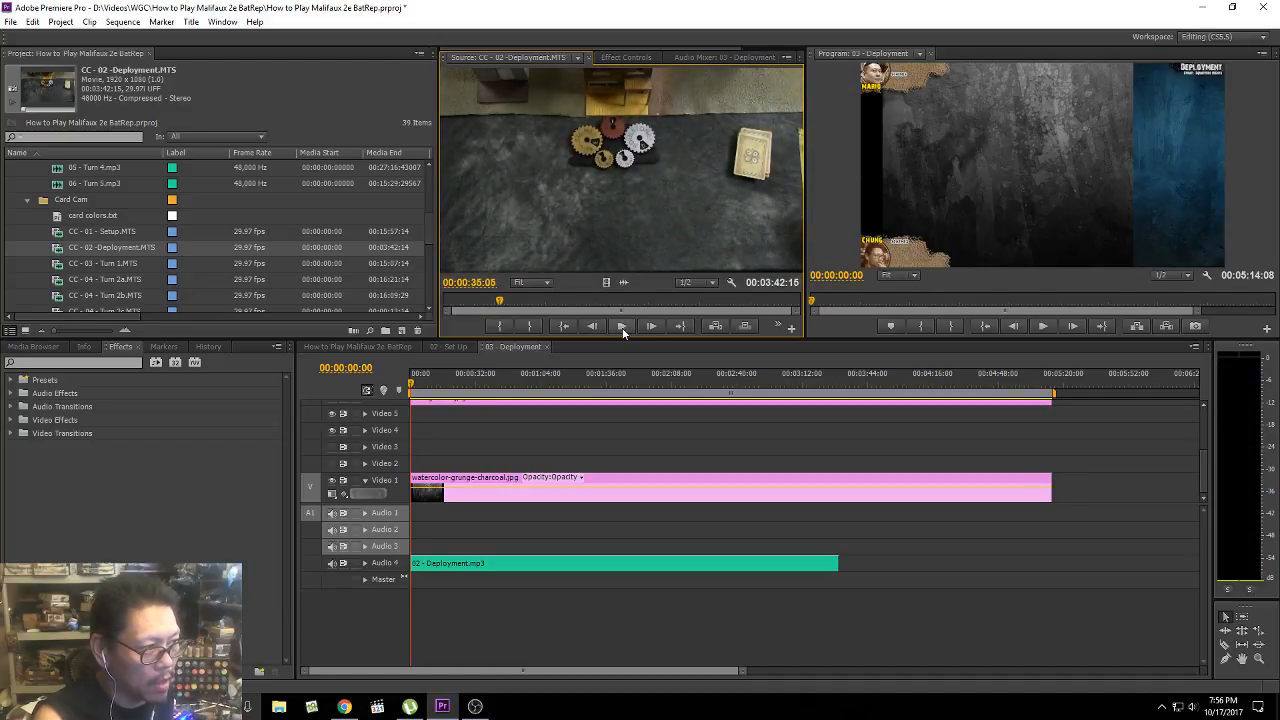
Step: Find the cue frame by frame in the CC - 02 -Deployment.MTS source clip and mark the In point at 00:00:34:24
key("shift+Left")
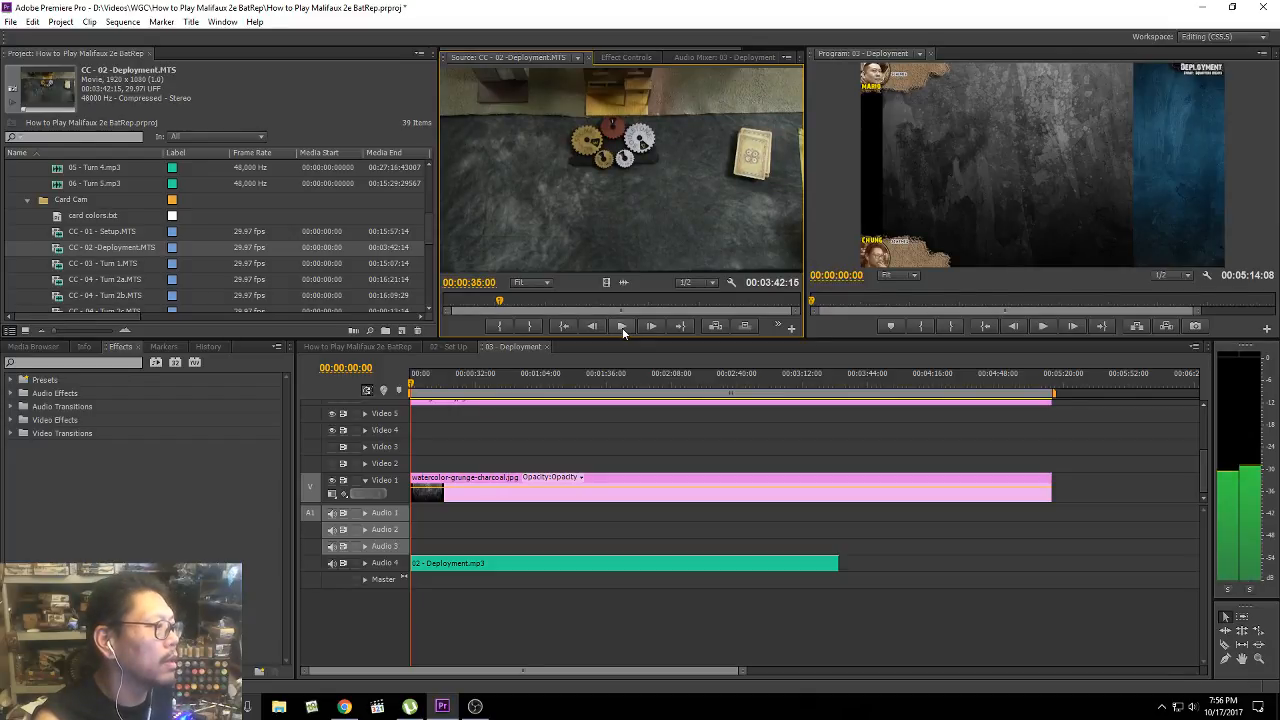
key("Left")
key("Left")
key("Left")
key("Left")
key("Left")
key("Left")
key("Left")
key("Left")
key("Left")
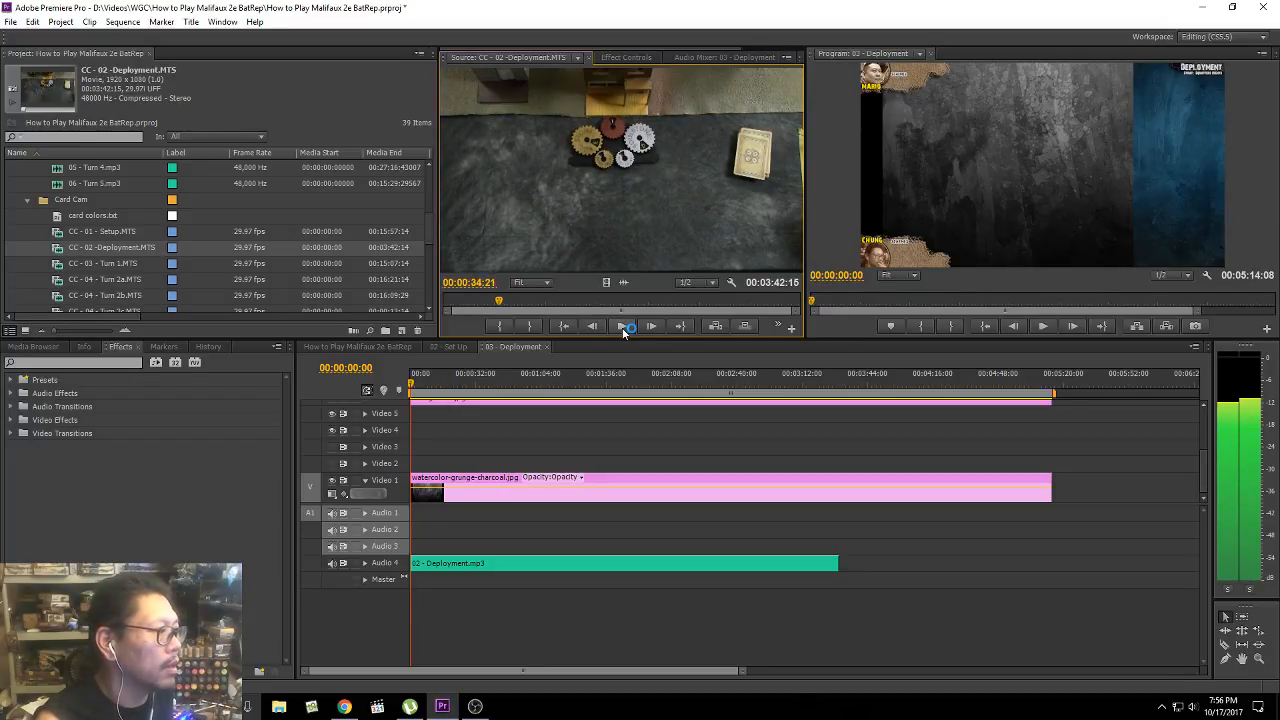
key("Right")
key("Right")
key("Right")
key("Right")
key("Right")
key("Right")
key("Right")
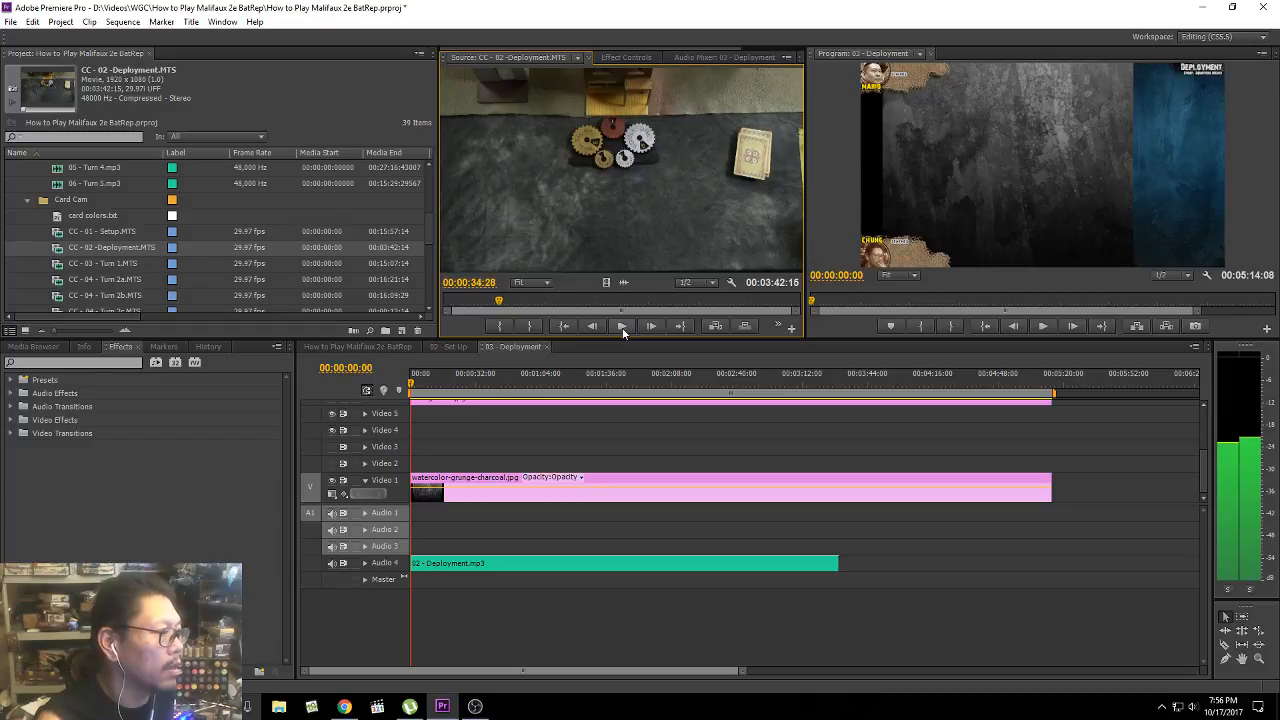
key("Left")
key("Left")
key("Left")
key("Left")
key("Left")
key("Left")
key("Left")
key("Left")
key("Left")
key("Left")
key("Left")
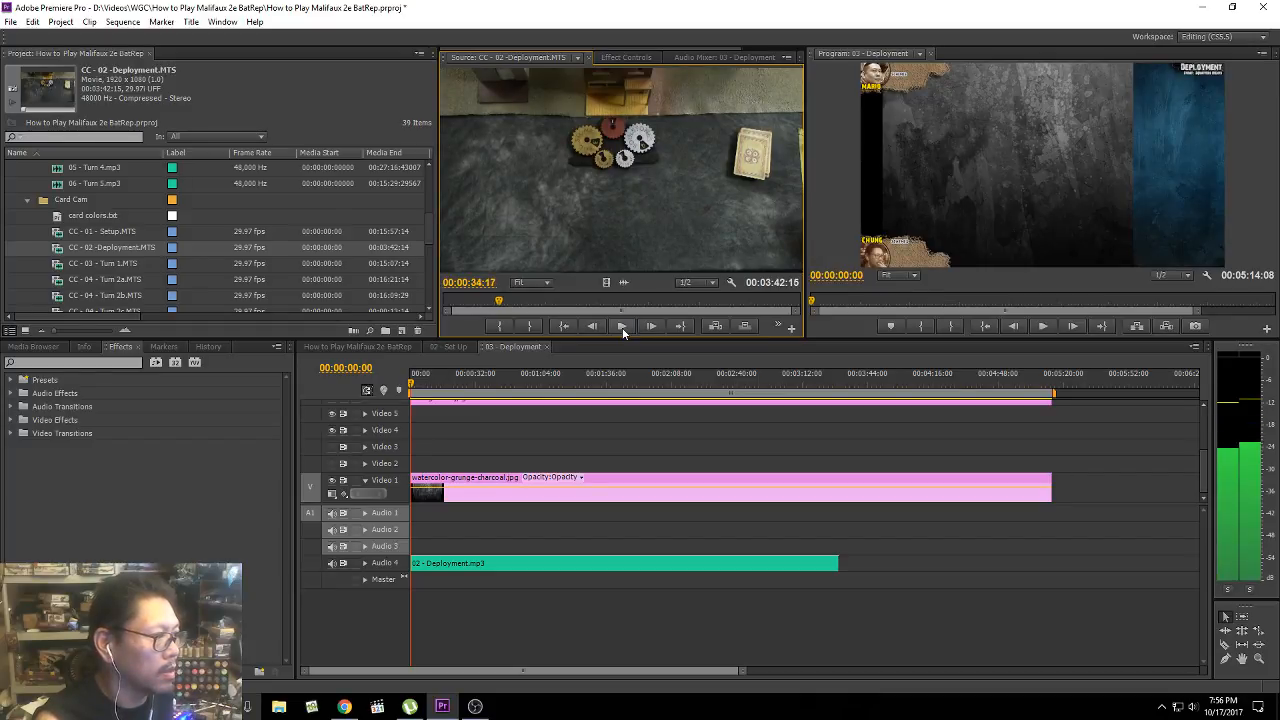
key("Right")
key("Right")
key("Right")
key("Right")
key("Right")
key("Right")
key("Right")
key("Right")
key("Right")
key("Right")
key("Right")
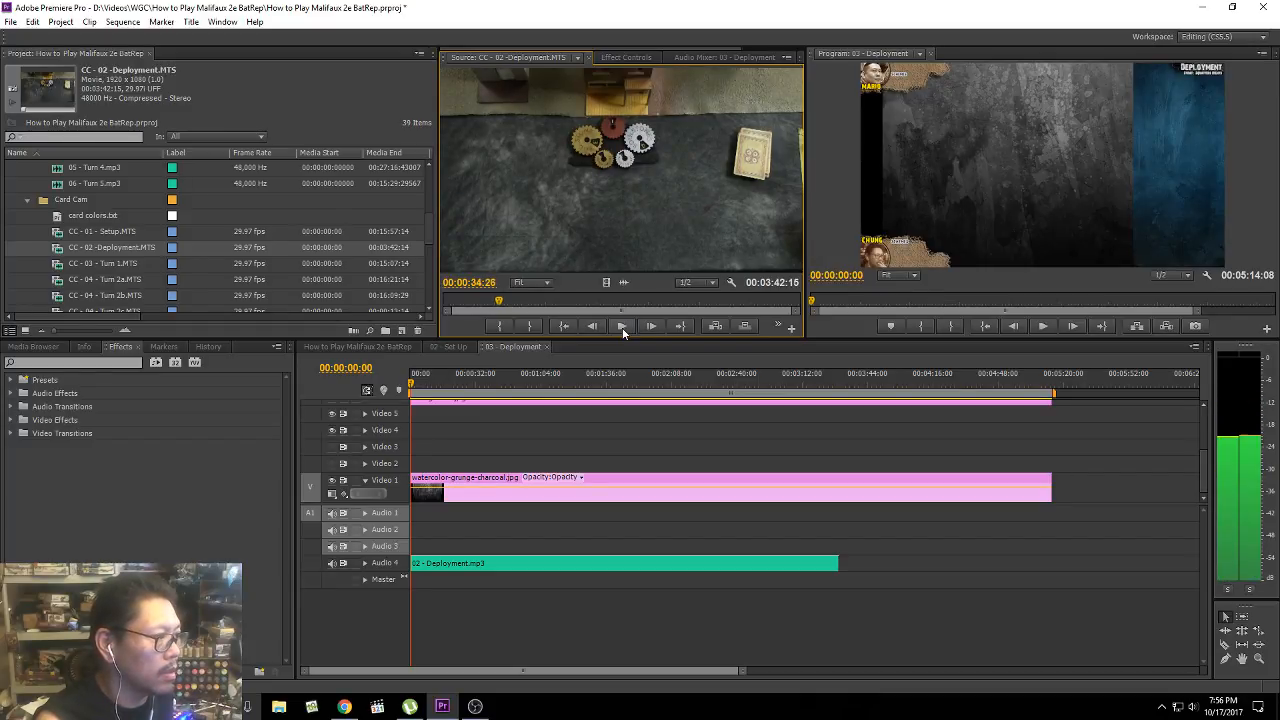
key("Left")
key("Left")
key("Left")
key("Left")
key("Left")
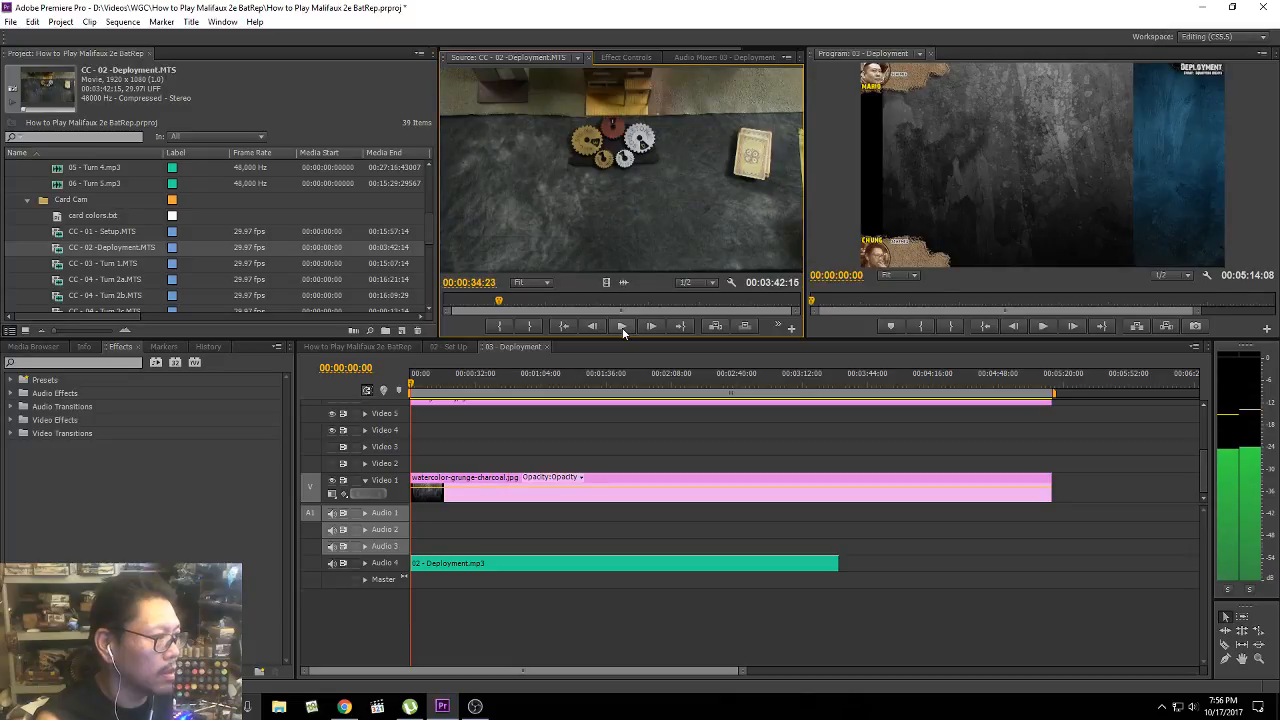
key("Right")
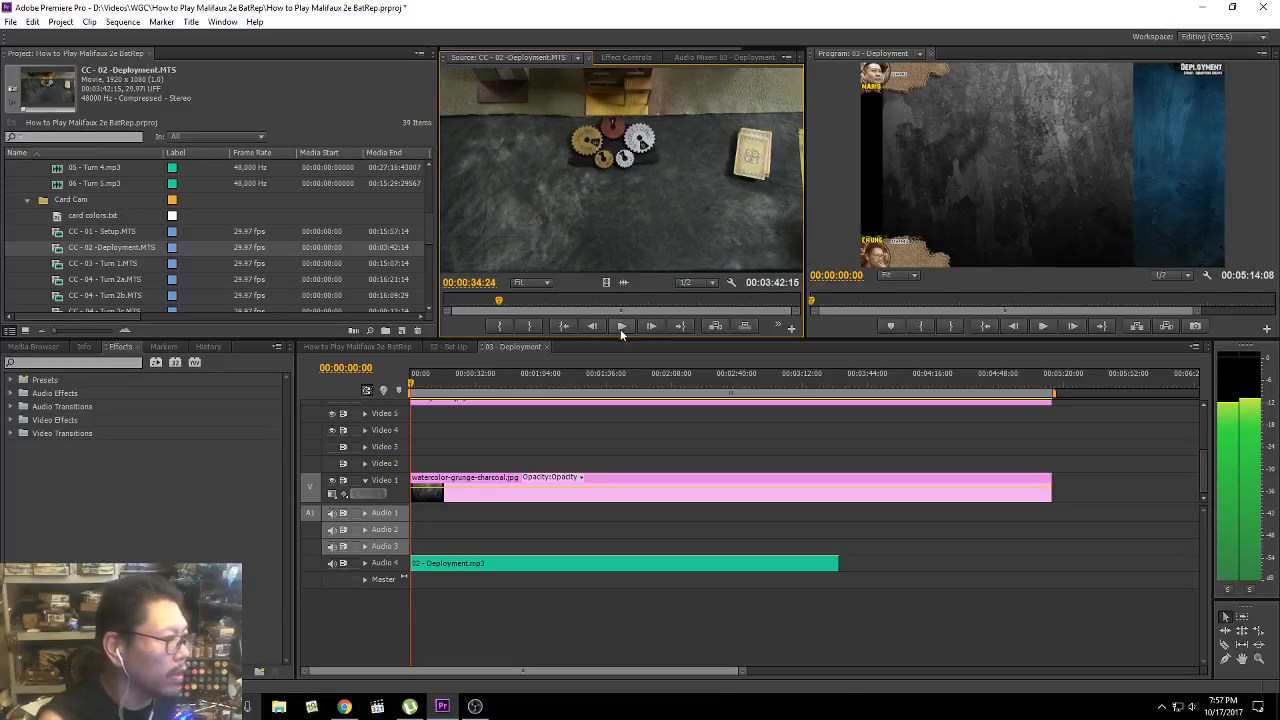
left_click(498, 330)
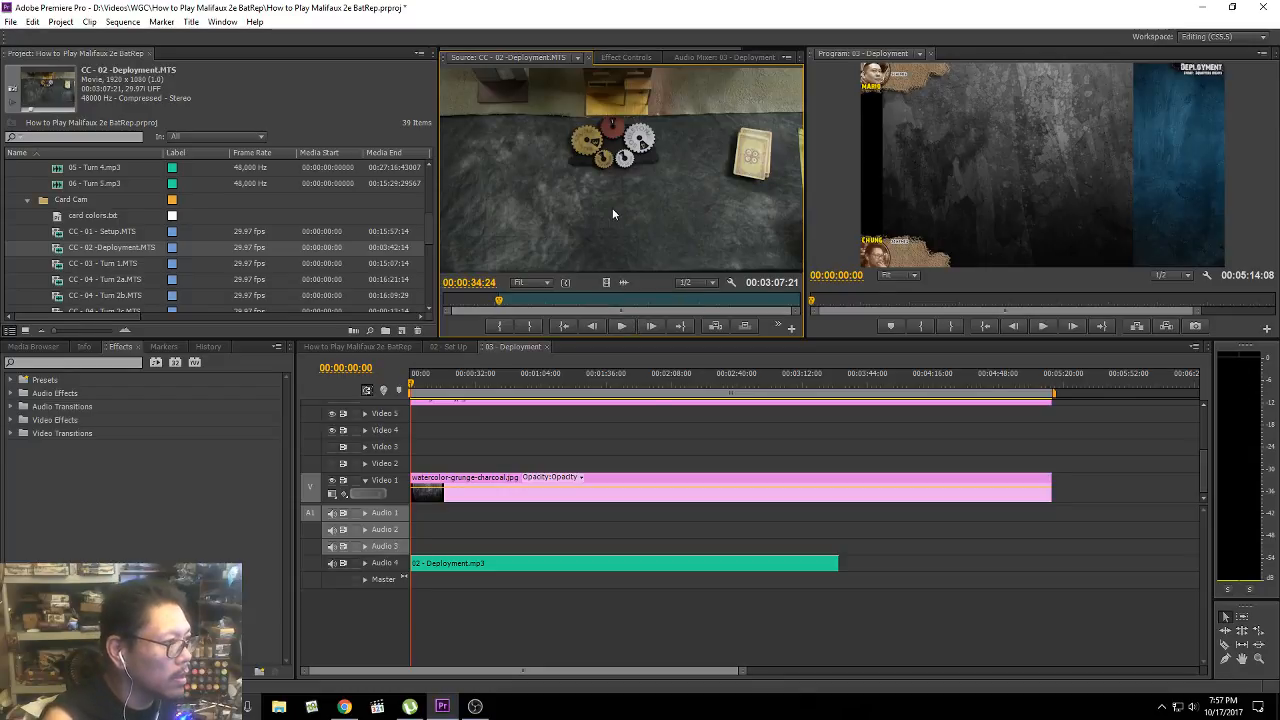
Step: Place the trimmed CC - 02 -Deployment.MTS clip at the sequence start on Video 5 and Audio 5, and play back to check its sync
left_click_drag(613, 213, 420, 420)
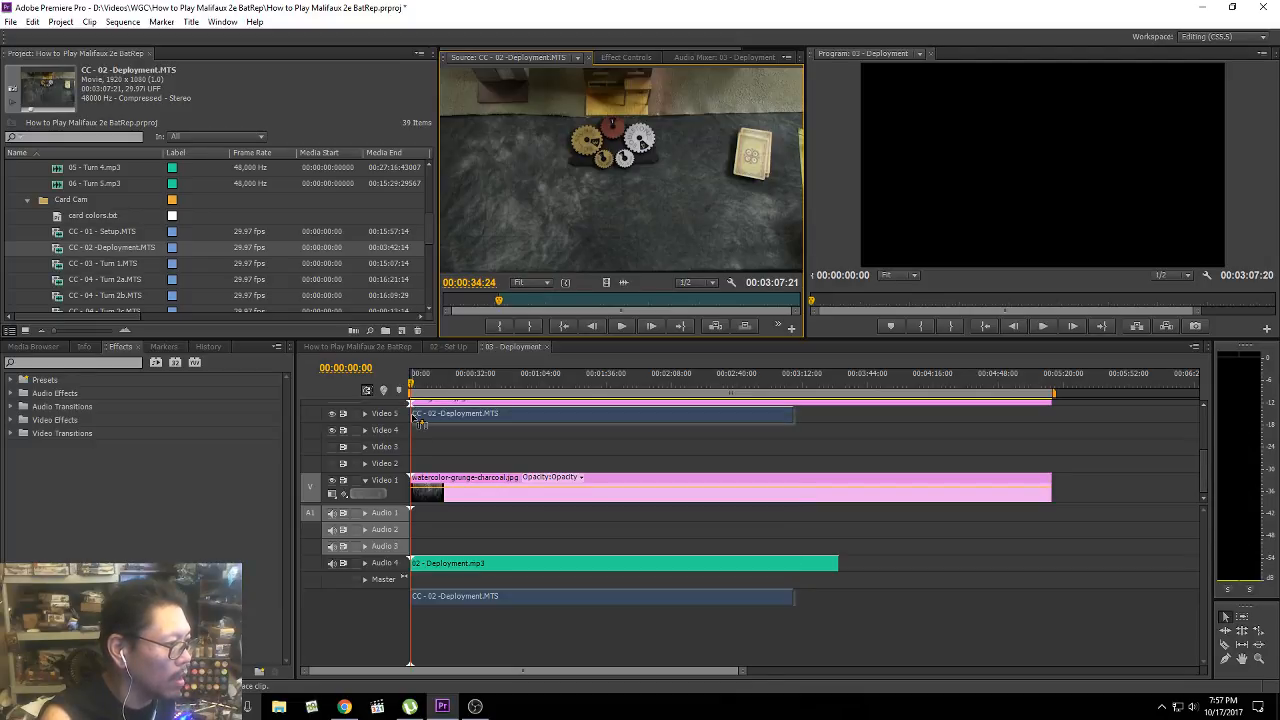
left_click_drag(420, 420, 420, 422)
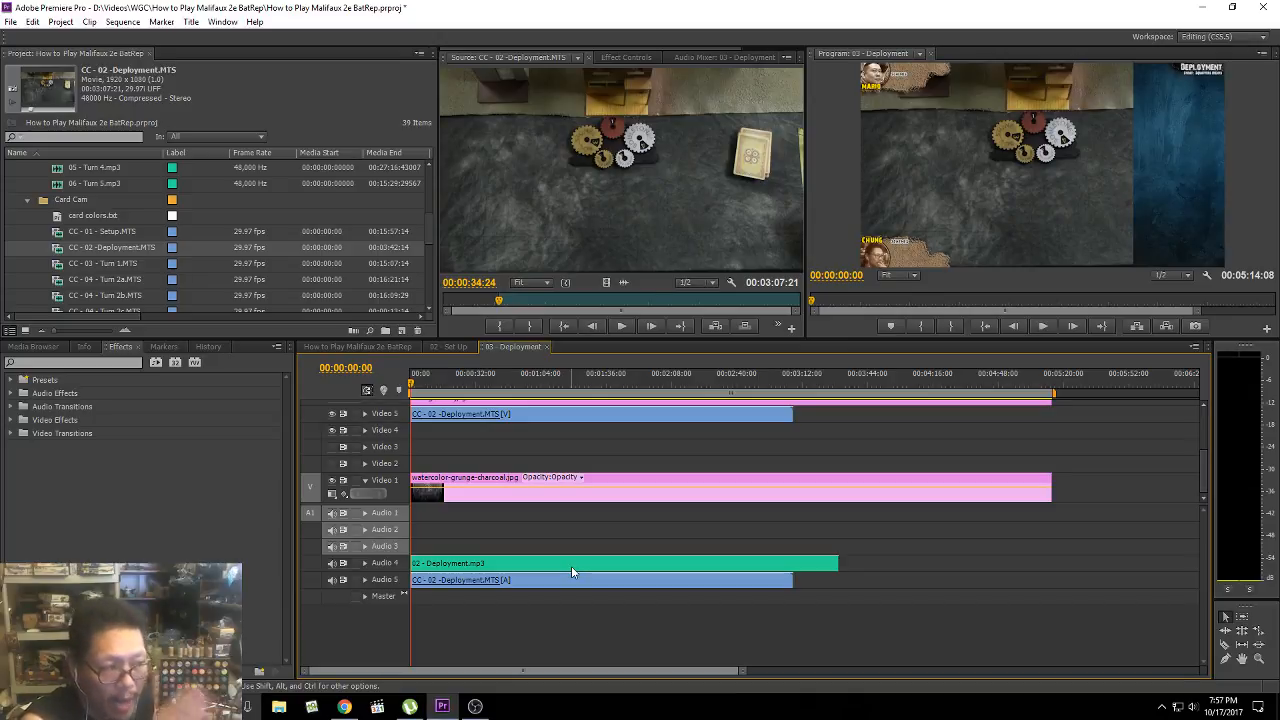
key("space")
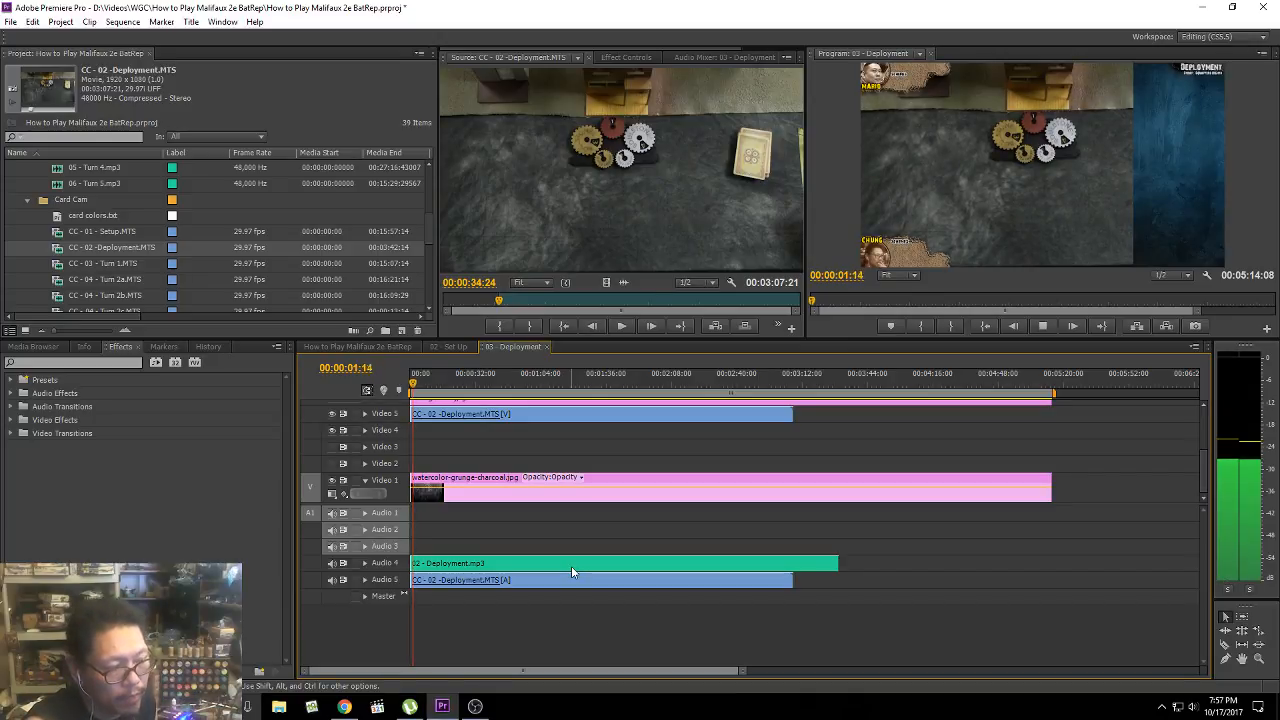
key("=")
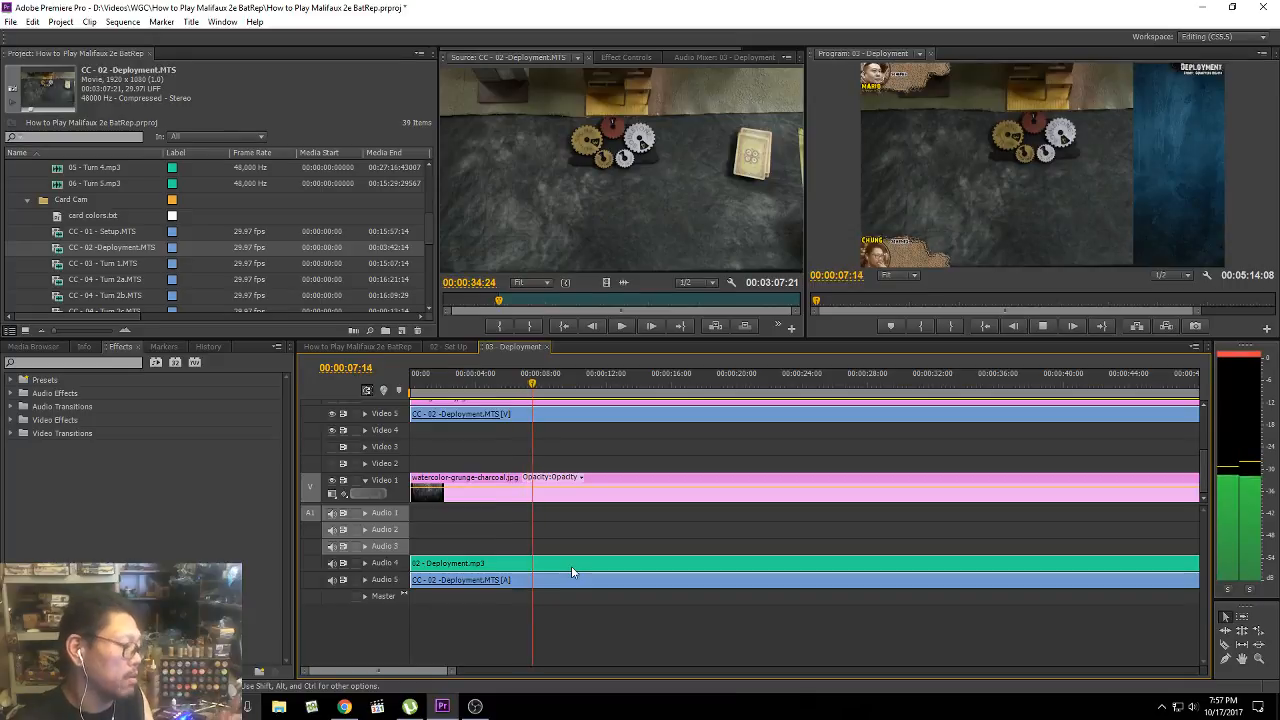
key("space")
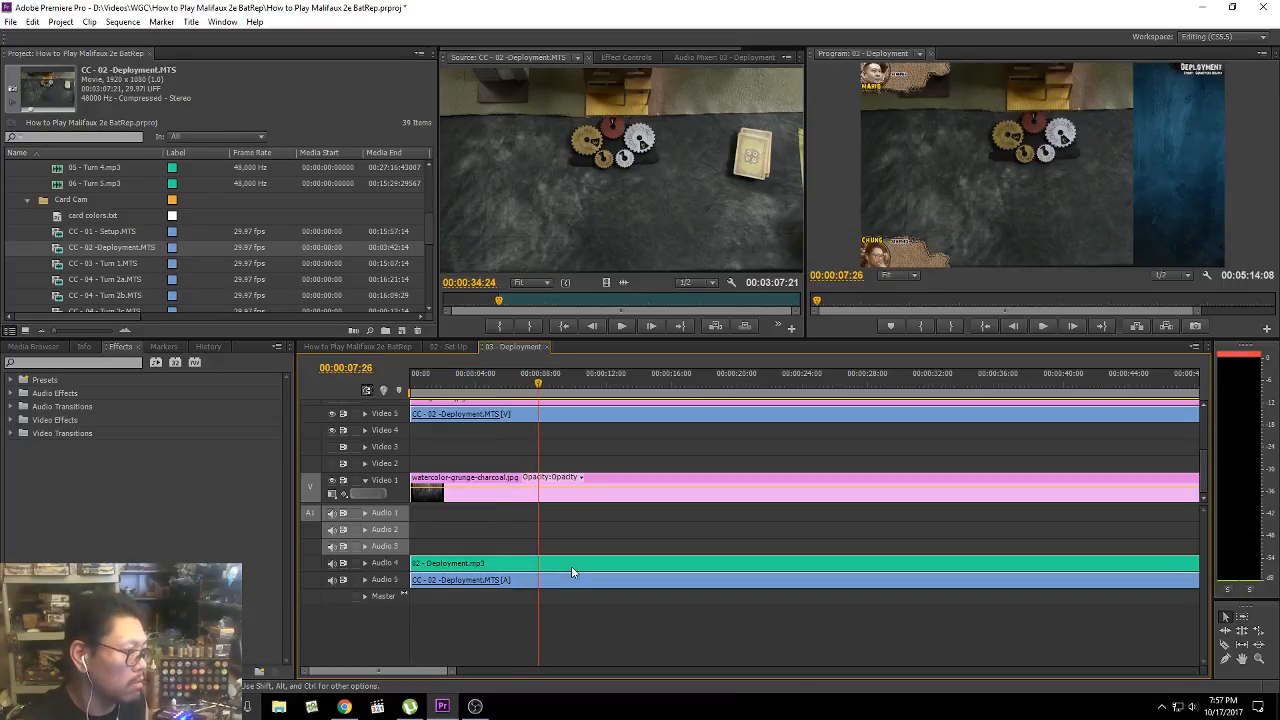
Step: Mute the Audio 5 track holding the CC - 02 -Deployment.MTS sound and play a few seconds of the sequence
left_click(332, 582)
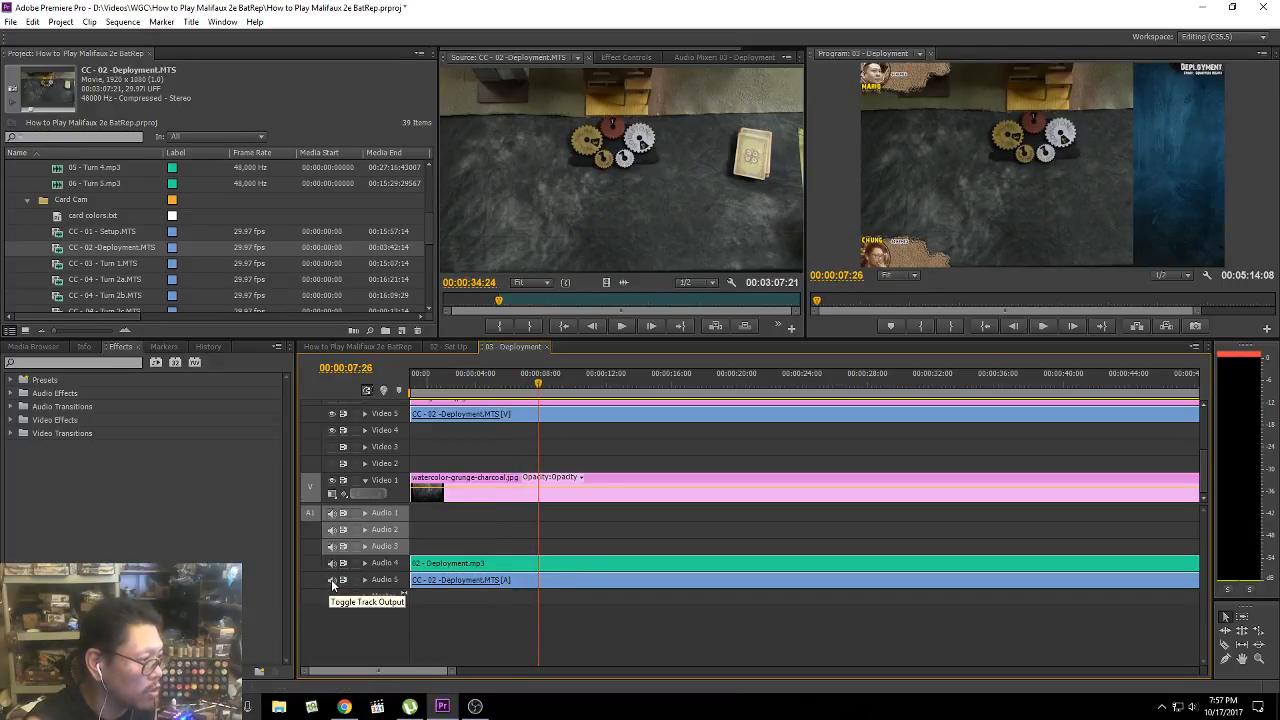
key("minus")
key("minus")
key("minus")
key("minus")
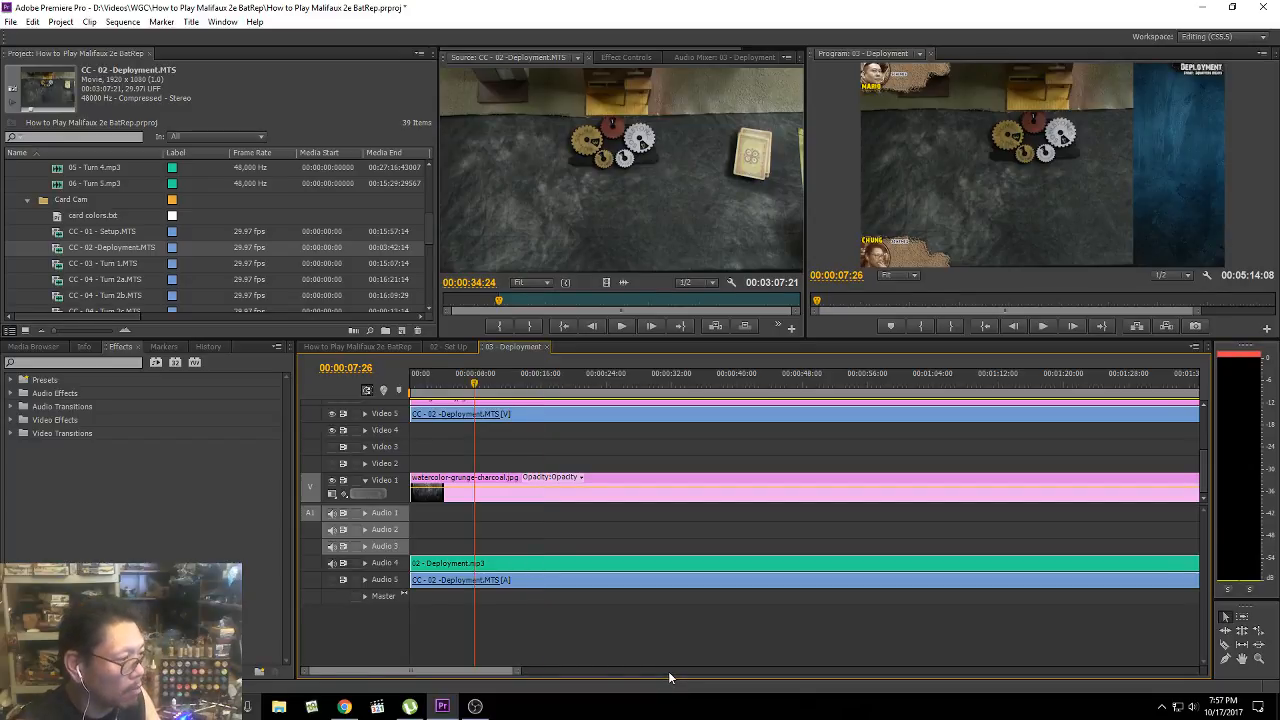
key("space")
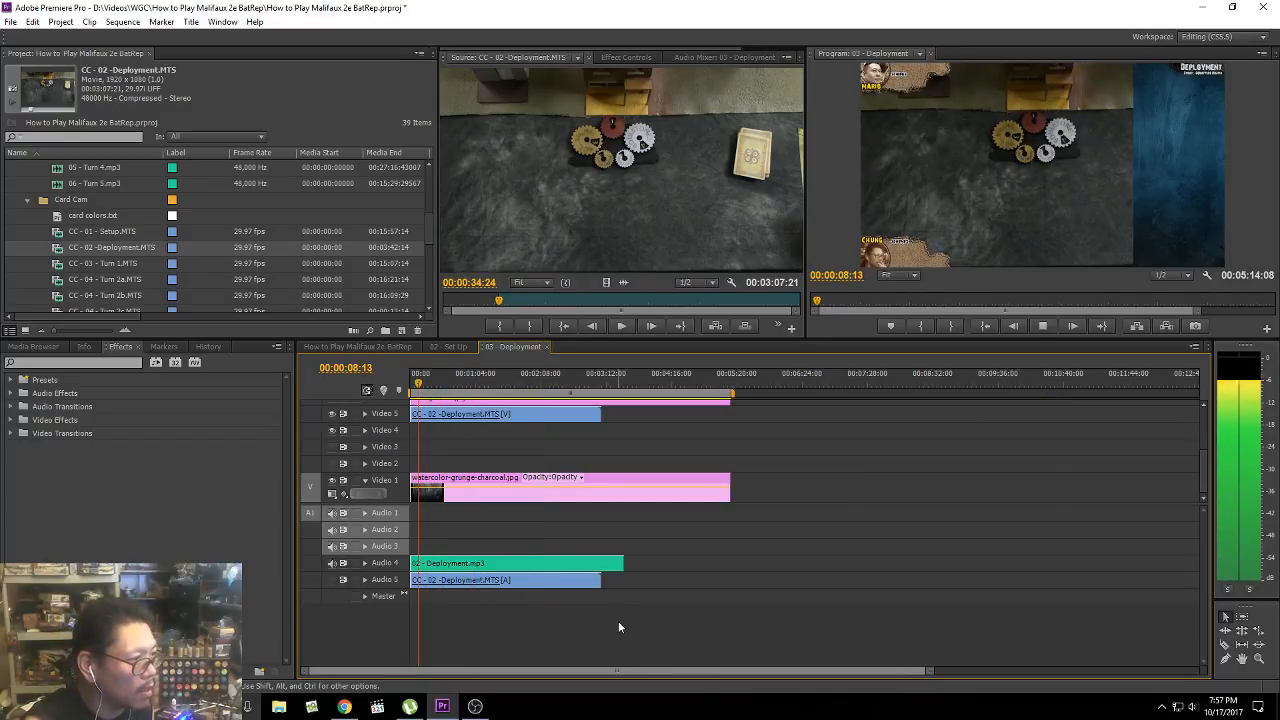
key("space")
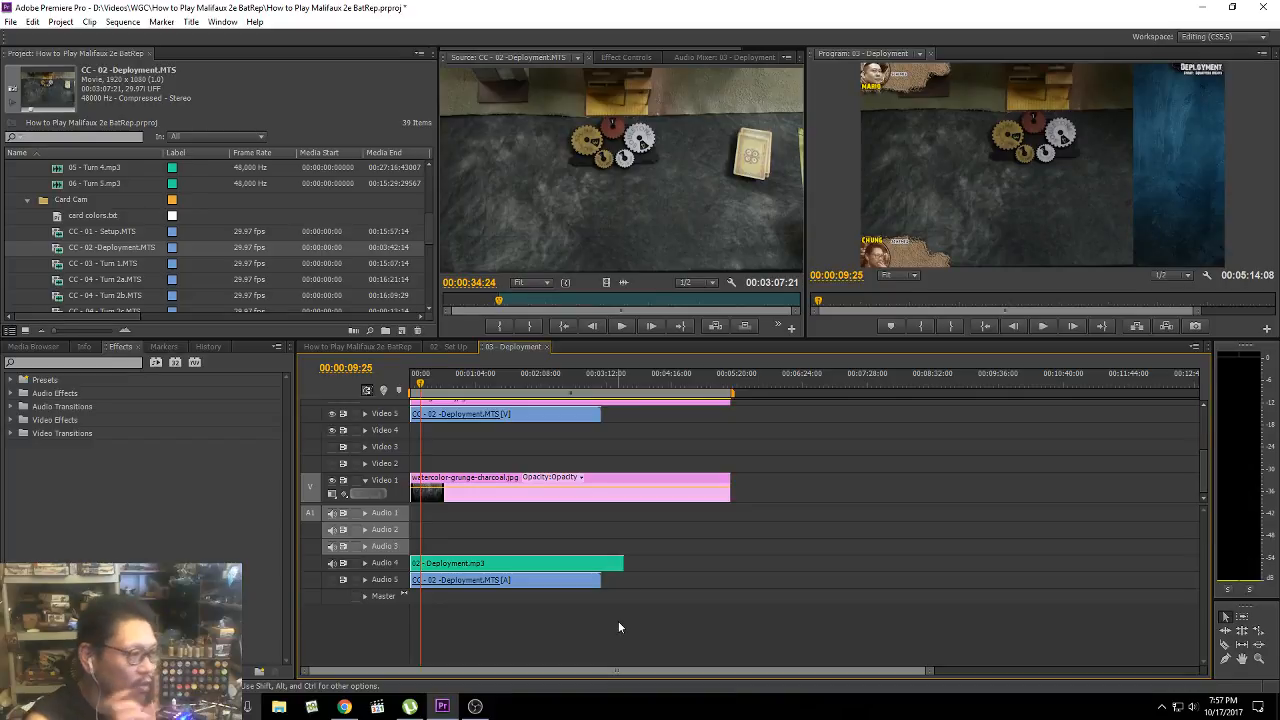
left_click(484, 597)
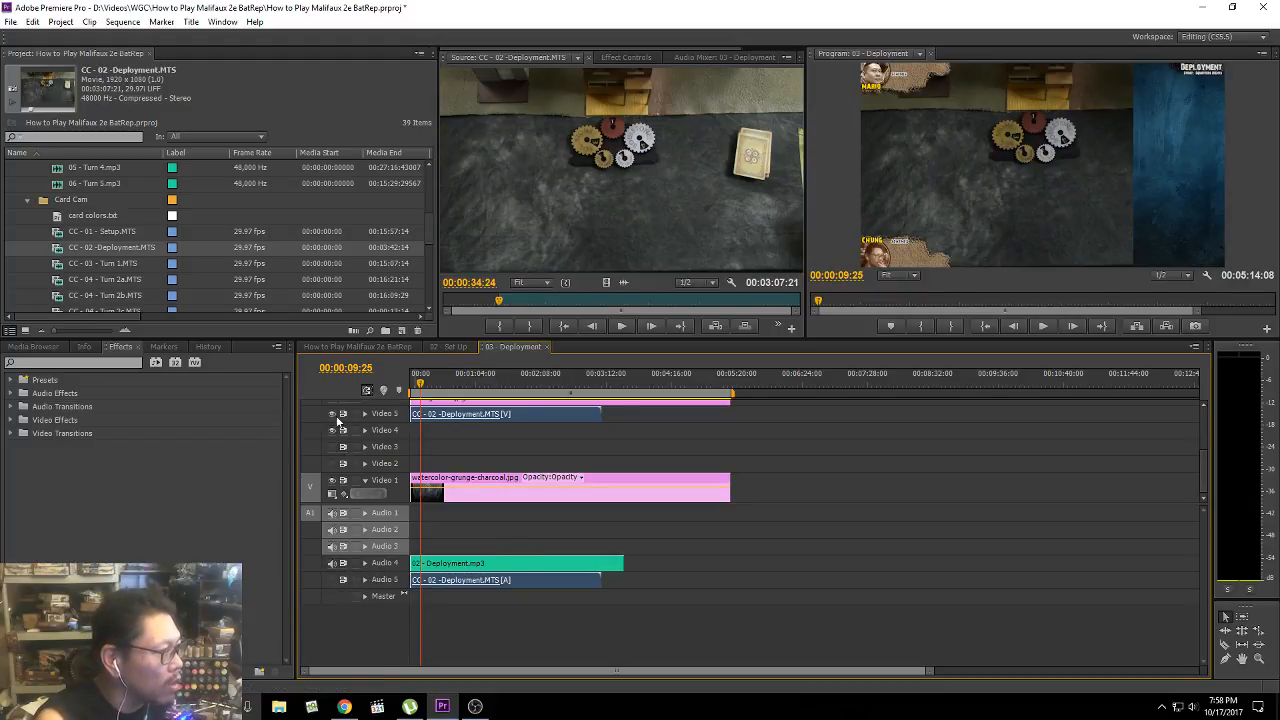
left_click(333, 414)
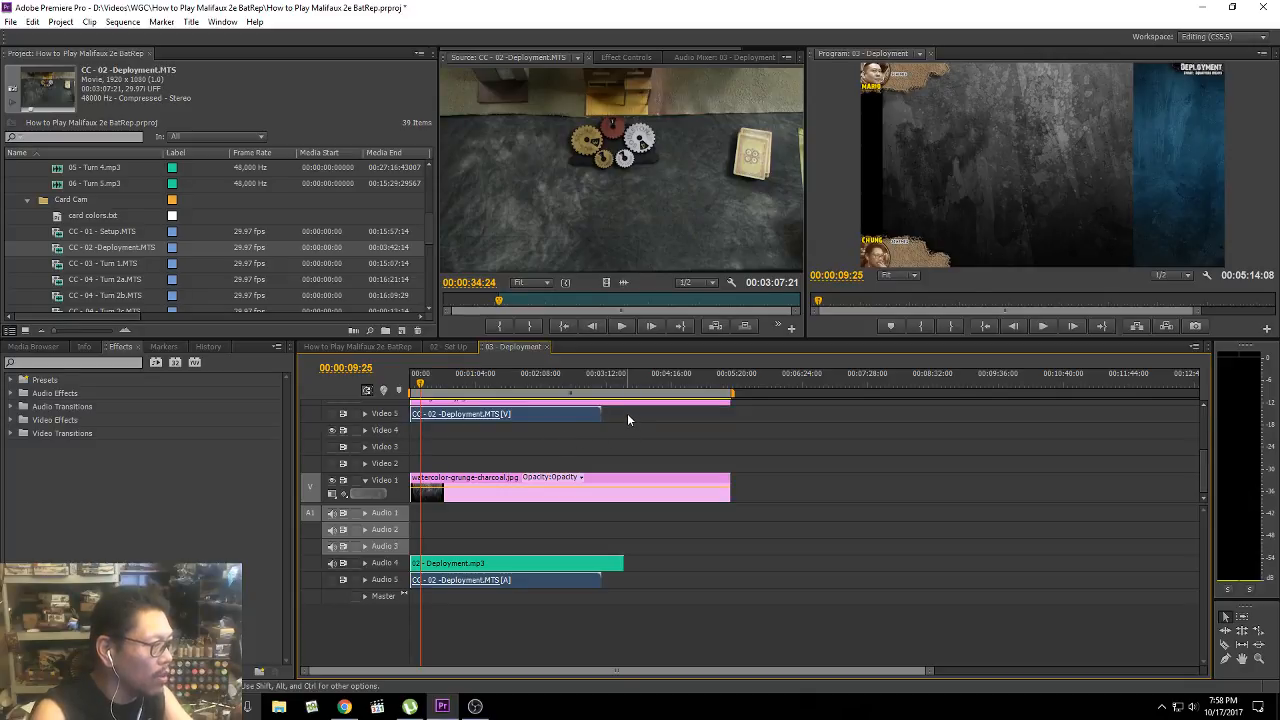
left_click(591, 418)
left_click(582, 418)
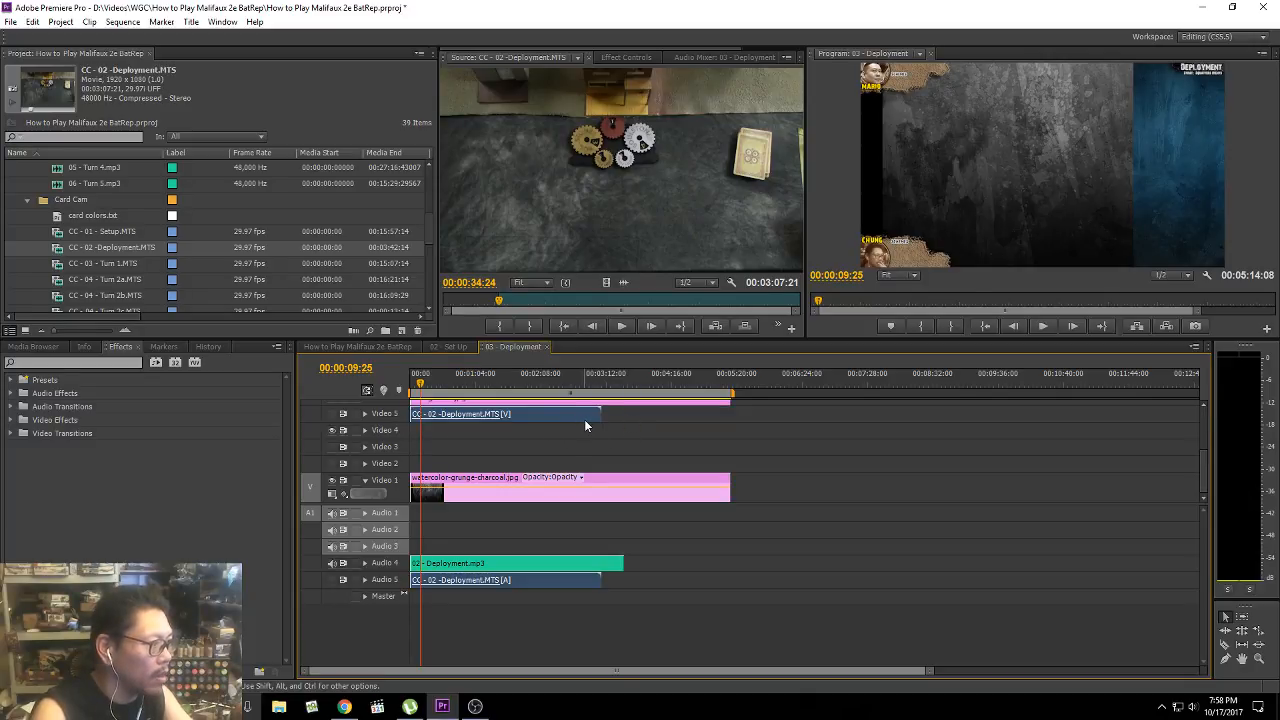
left_click(334, 415)
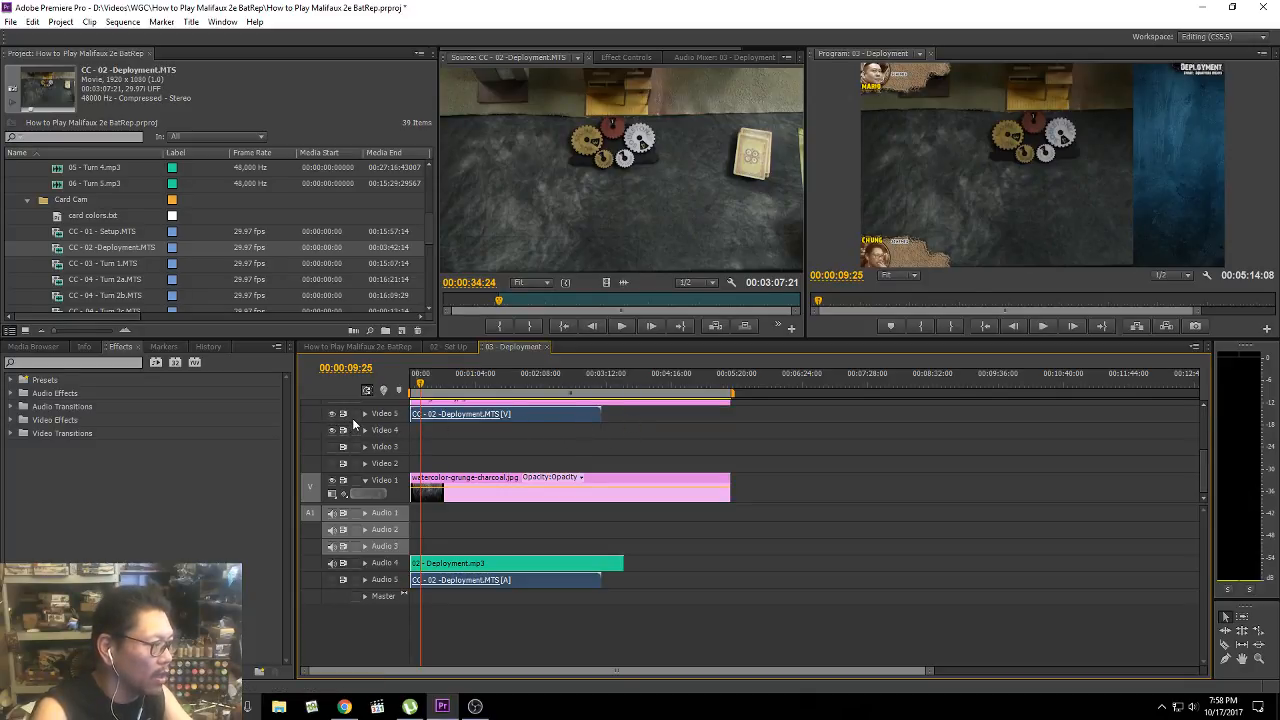
Step: Lock the Video 5 track that holds the CC - 02 -Deployment.MTS footage
left_click(354, 414)
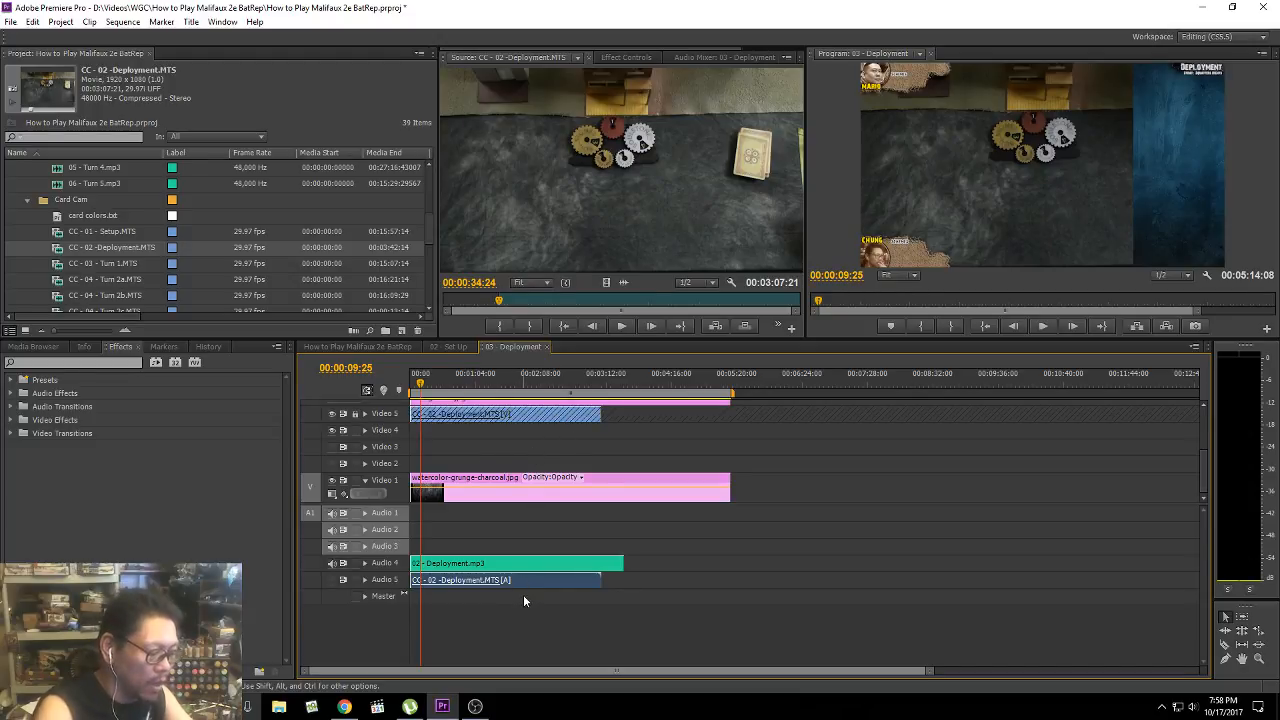
Step: Delete the CC - 02 -Deployment.MTS audio from Audio 5, and unlock the Video 5 track
key("Delete")
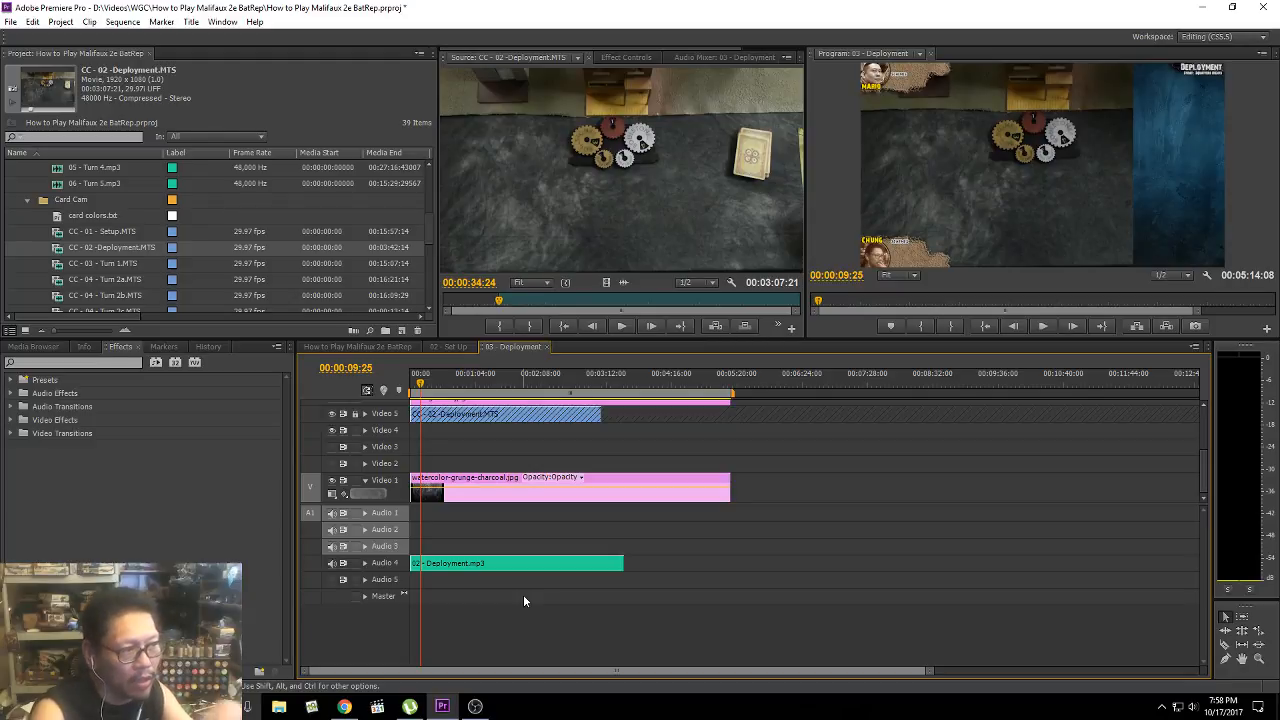
left_click(355, 414)
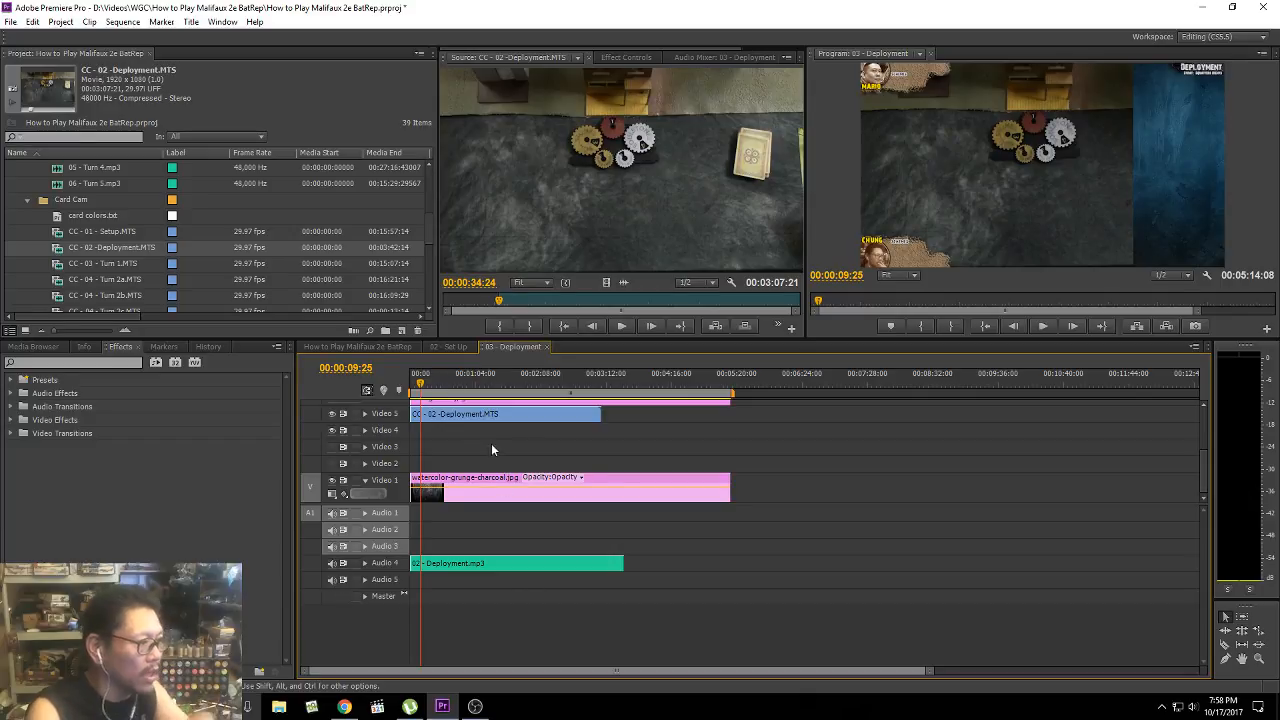
key("space")
key("space")
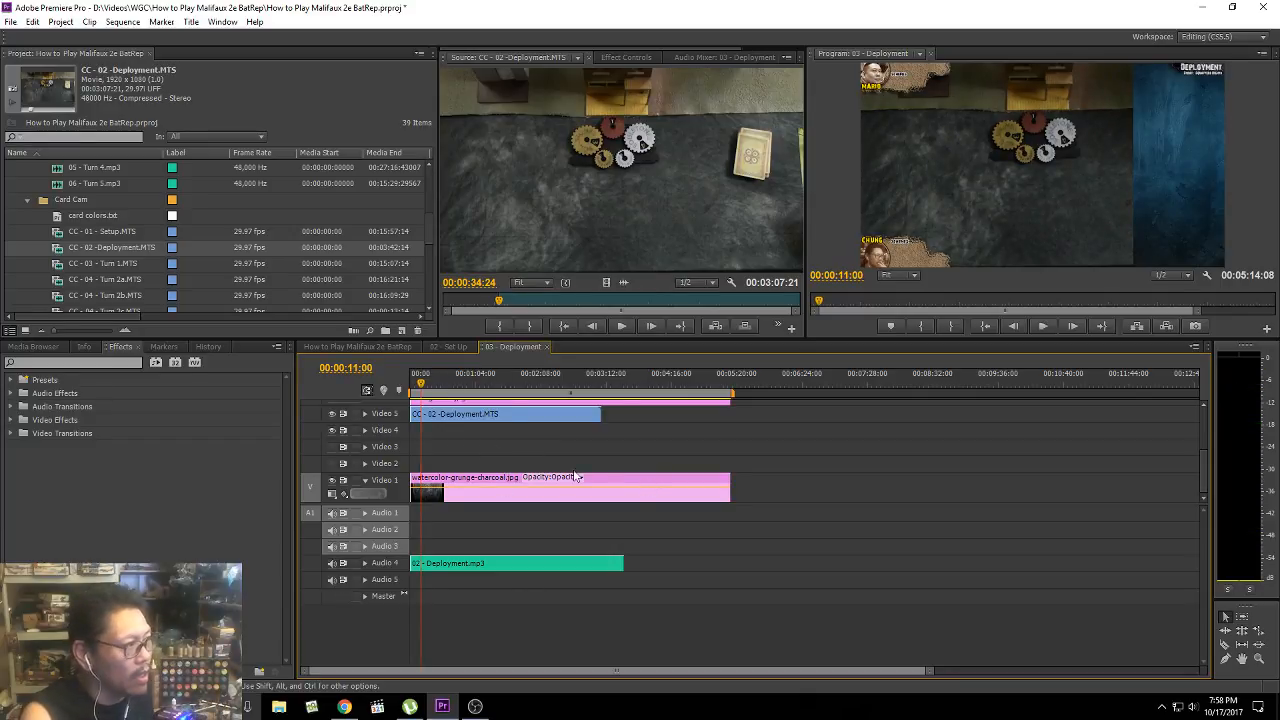
Step: Save the project
left_click(10, 22)
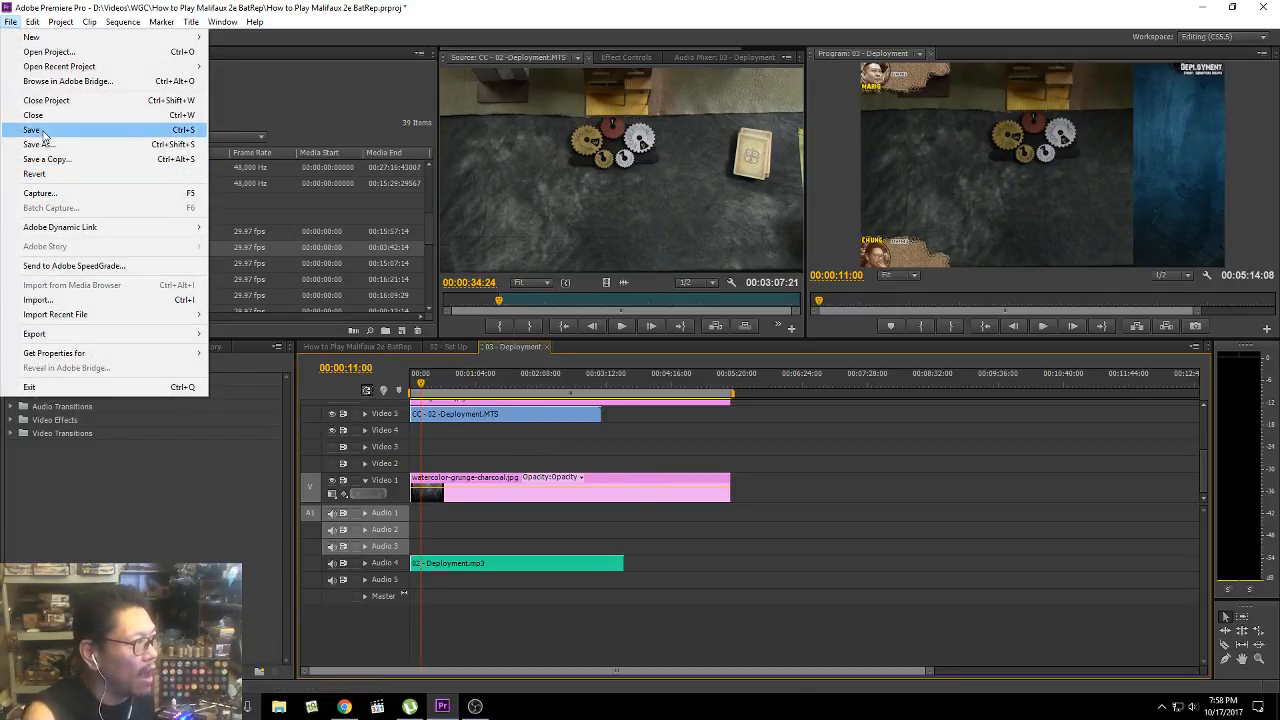
left_click(40, 130)
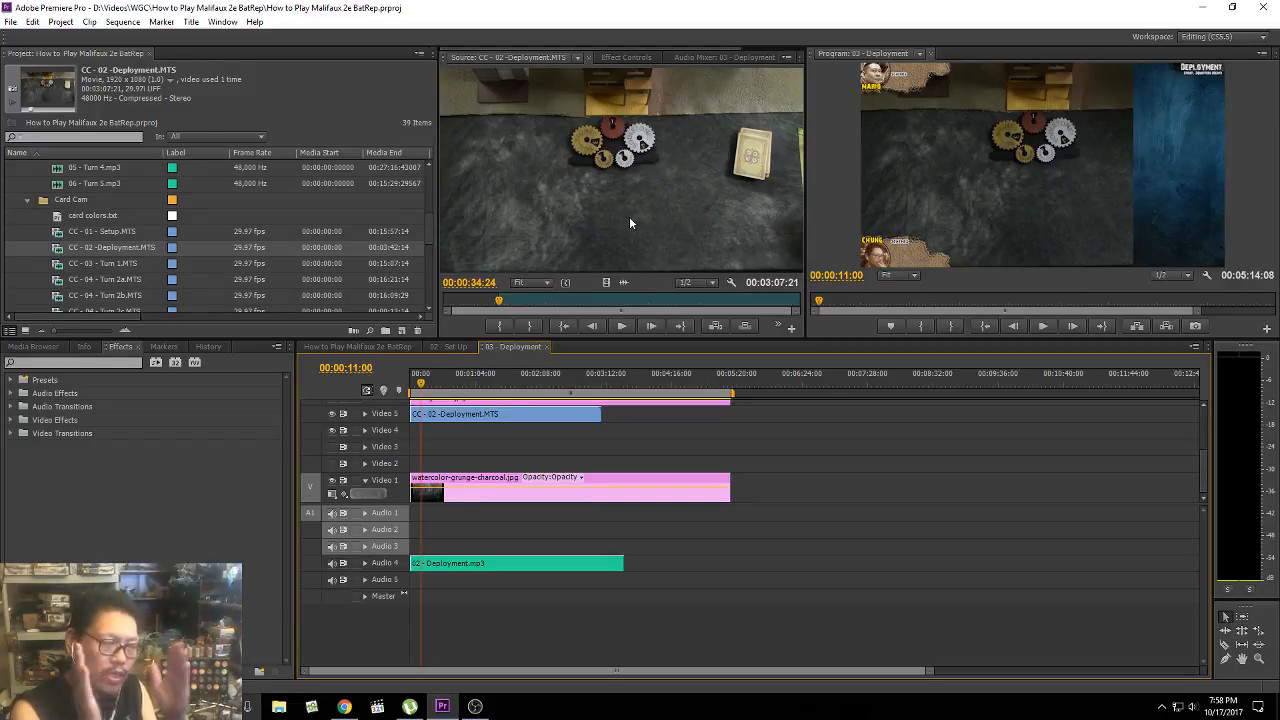
Step: Copy the Motion settings from CC - 01 - Setup.MTS in the 02 - Set Up sequence onto CC - 02 -Deployment.MTS in 03 - Deployment, and save
left_click(455, 346)
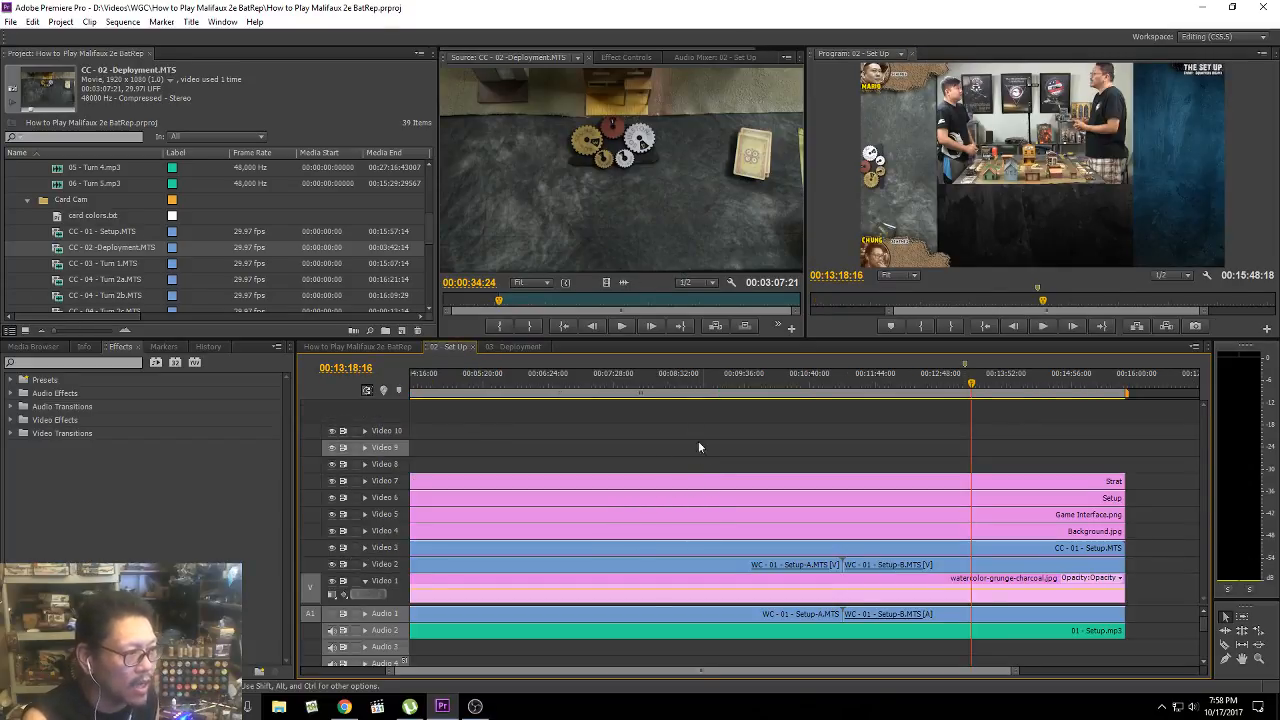
left_click(660, 395)
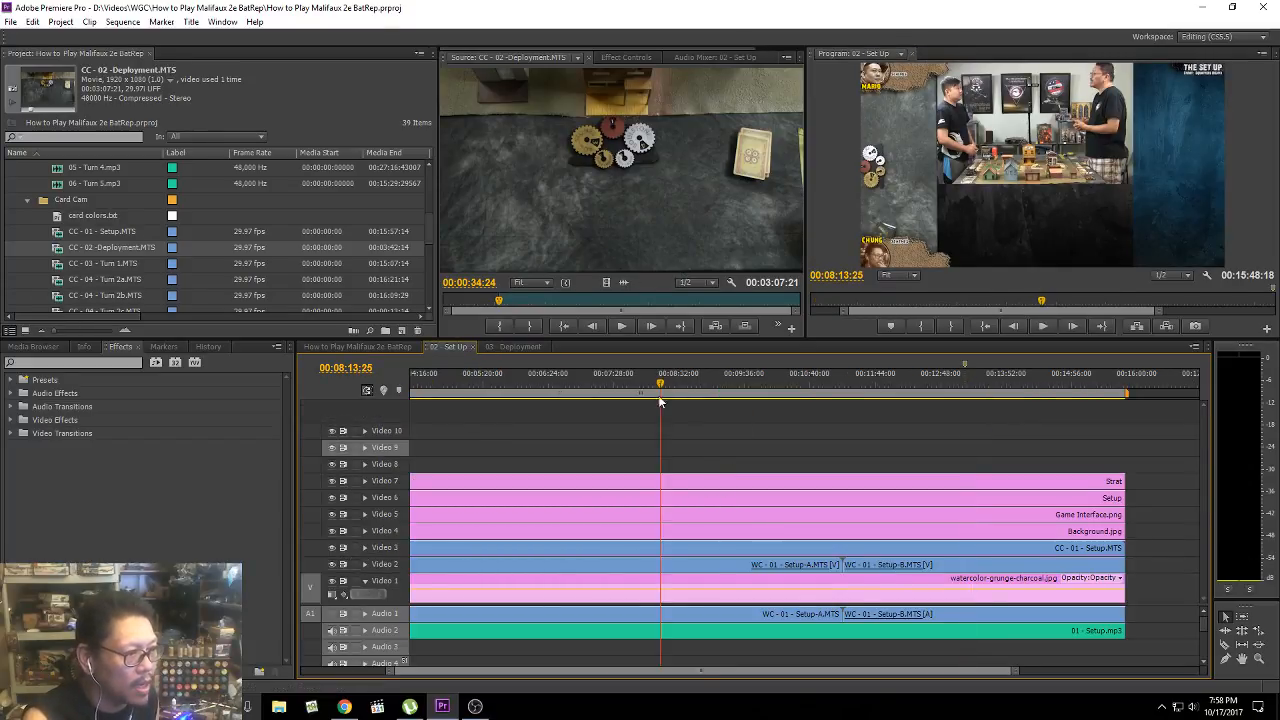
left_click(742, 547)
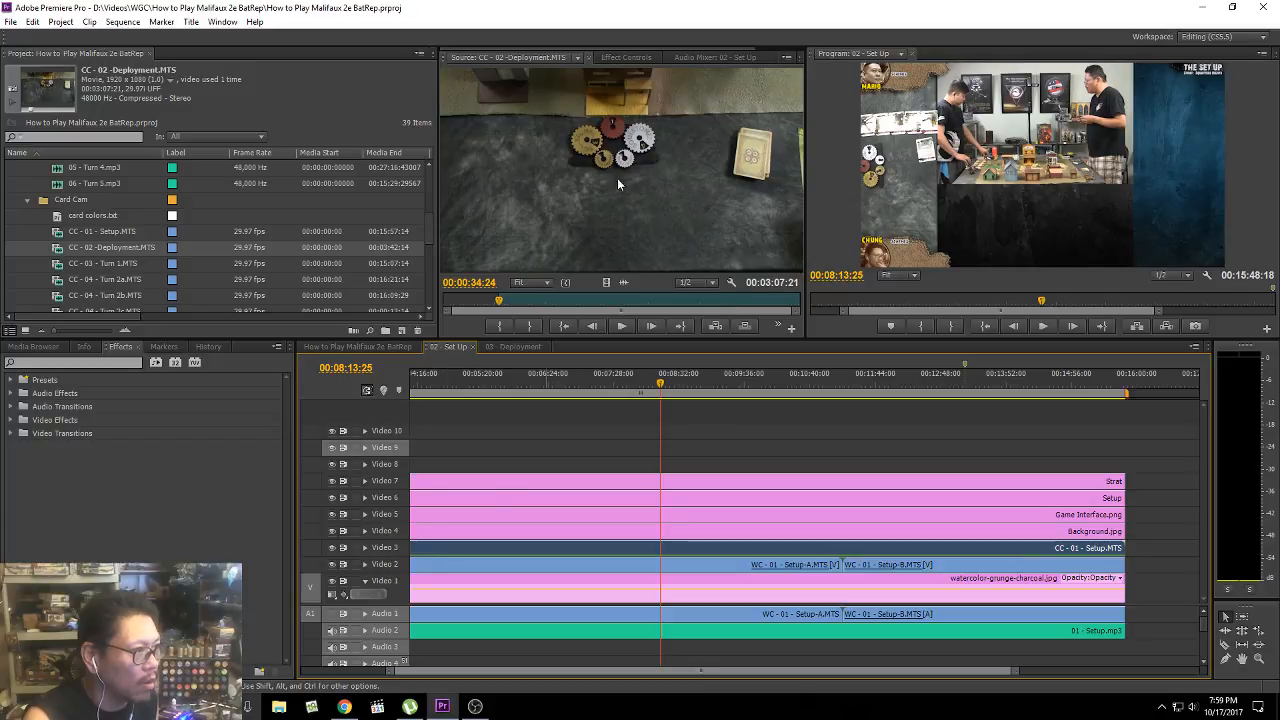
left_click(626, 57)
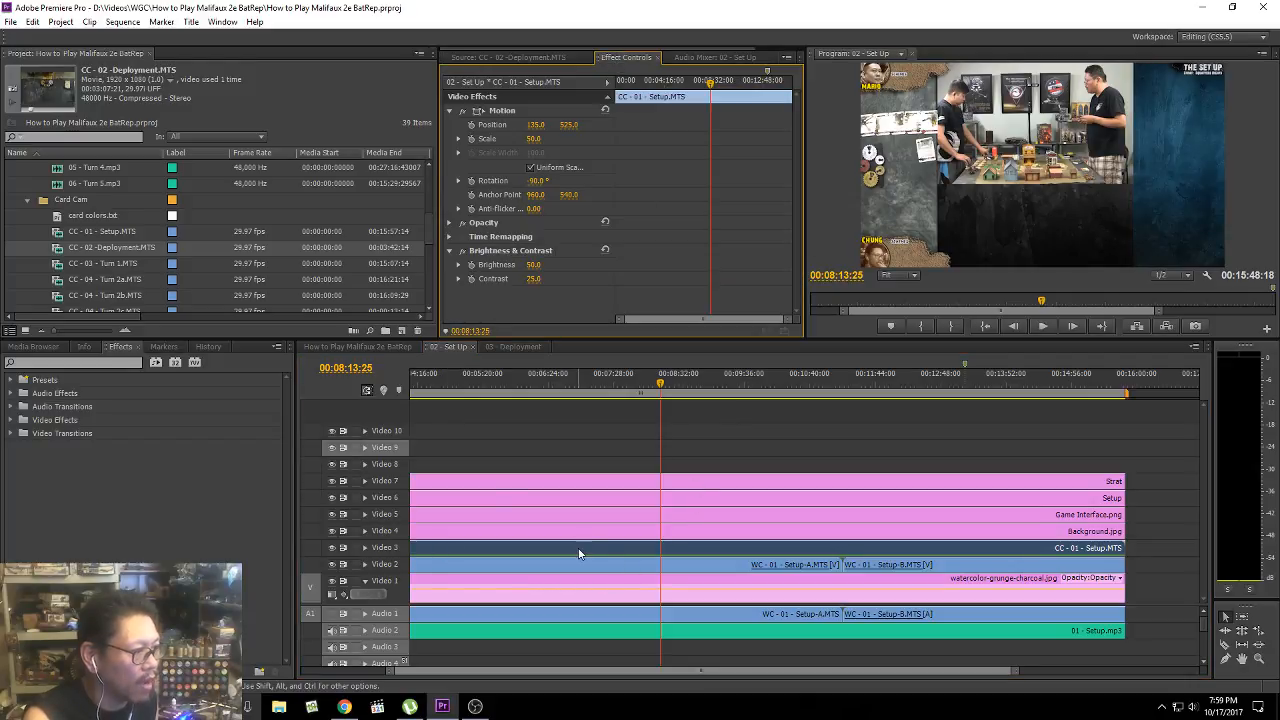
left_click(505, 110)
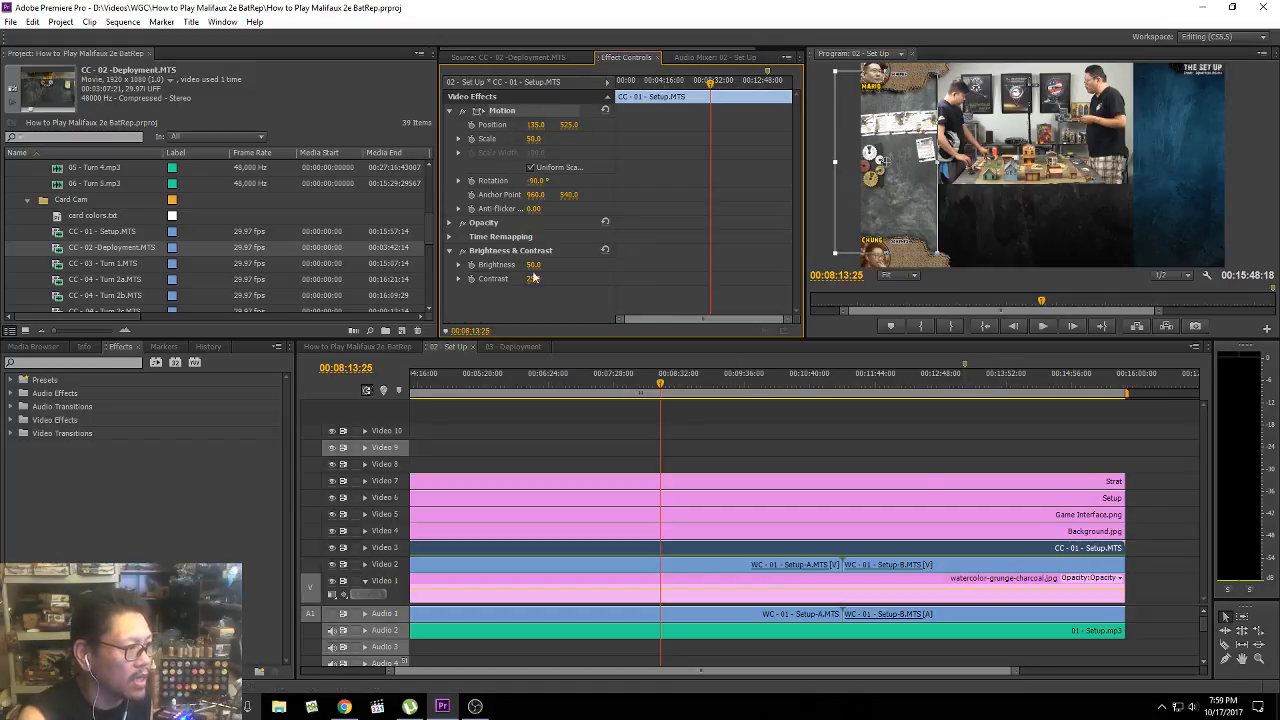
left_click(527, 348)
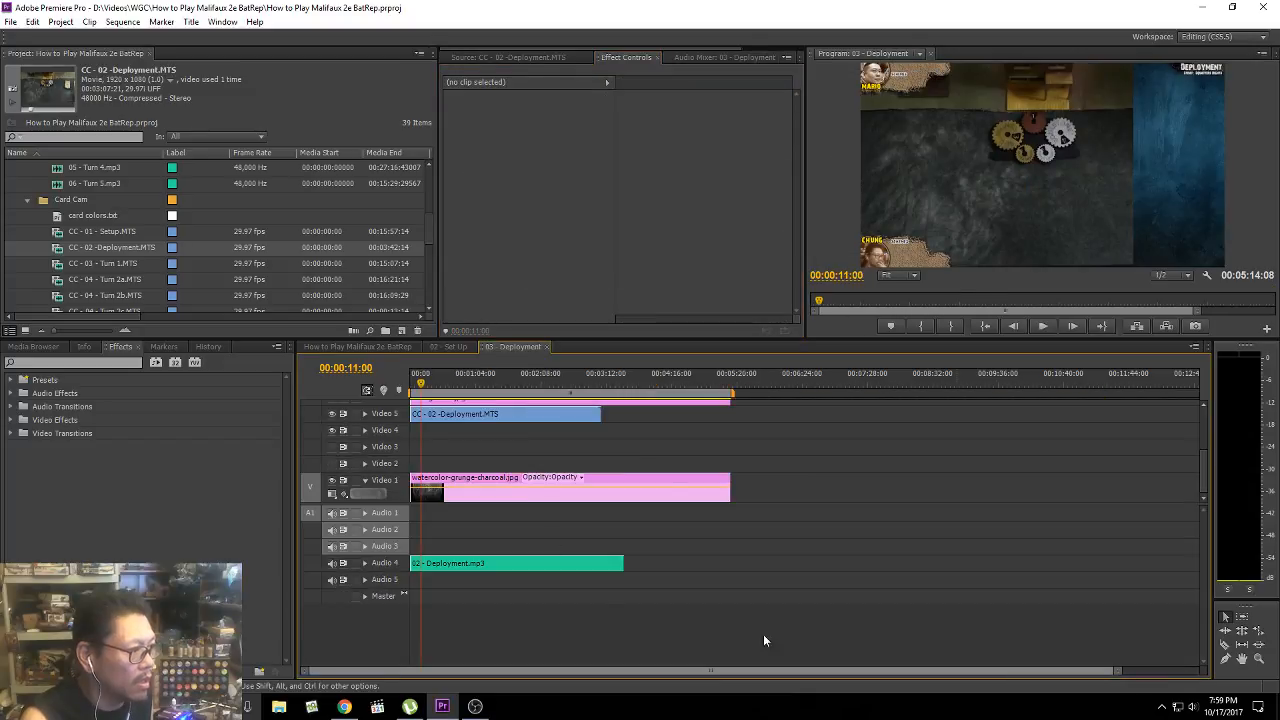
left_click(510, 417)
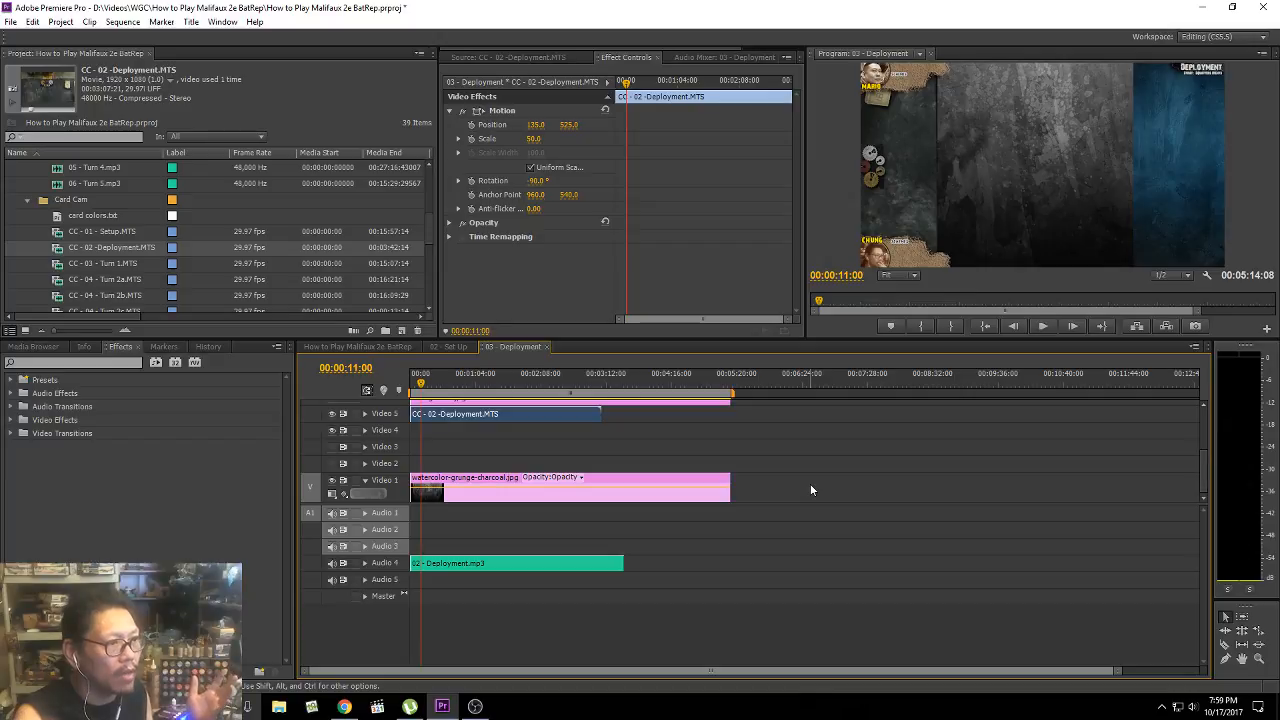
left_click(14, 21)
left_click(45, 129)
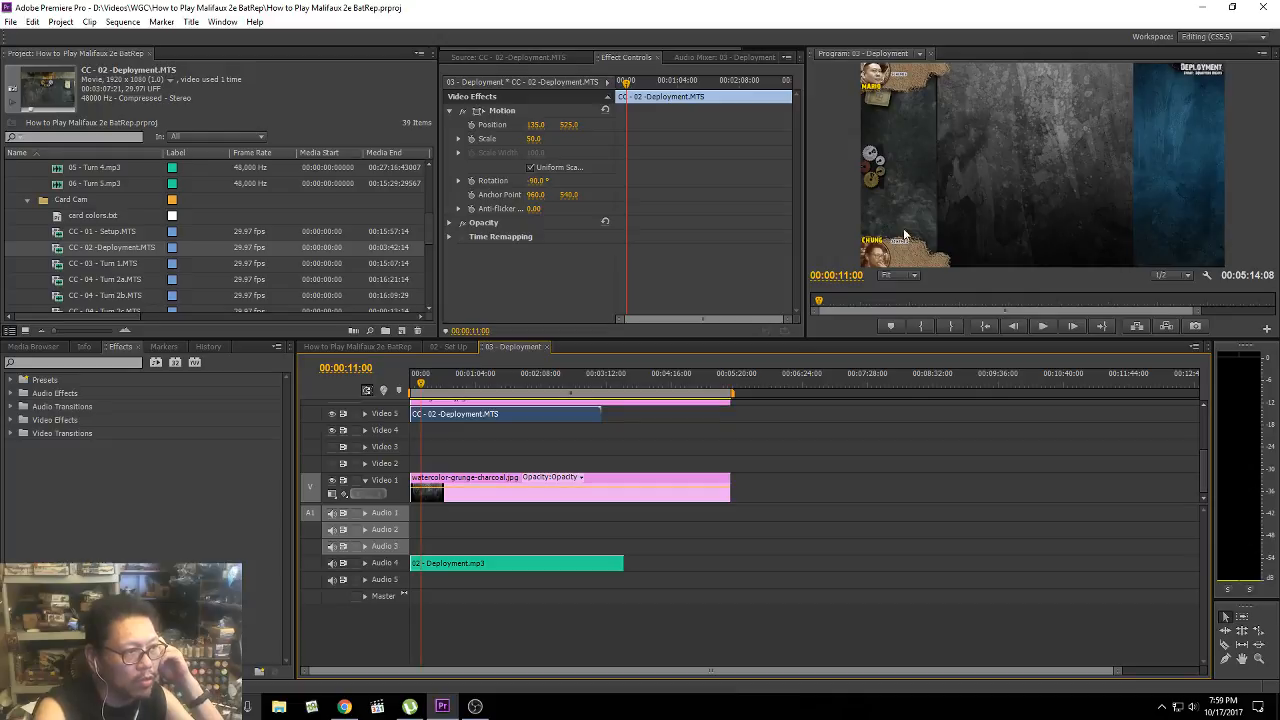
Step: Return the 03 - Deployment playhead to 00:00:00:00, and load WC - 02 - Deployment.MTS from the Wide Cam bin as the source clip
left_click_drag(423, 384, 390, 376)
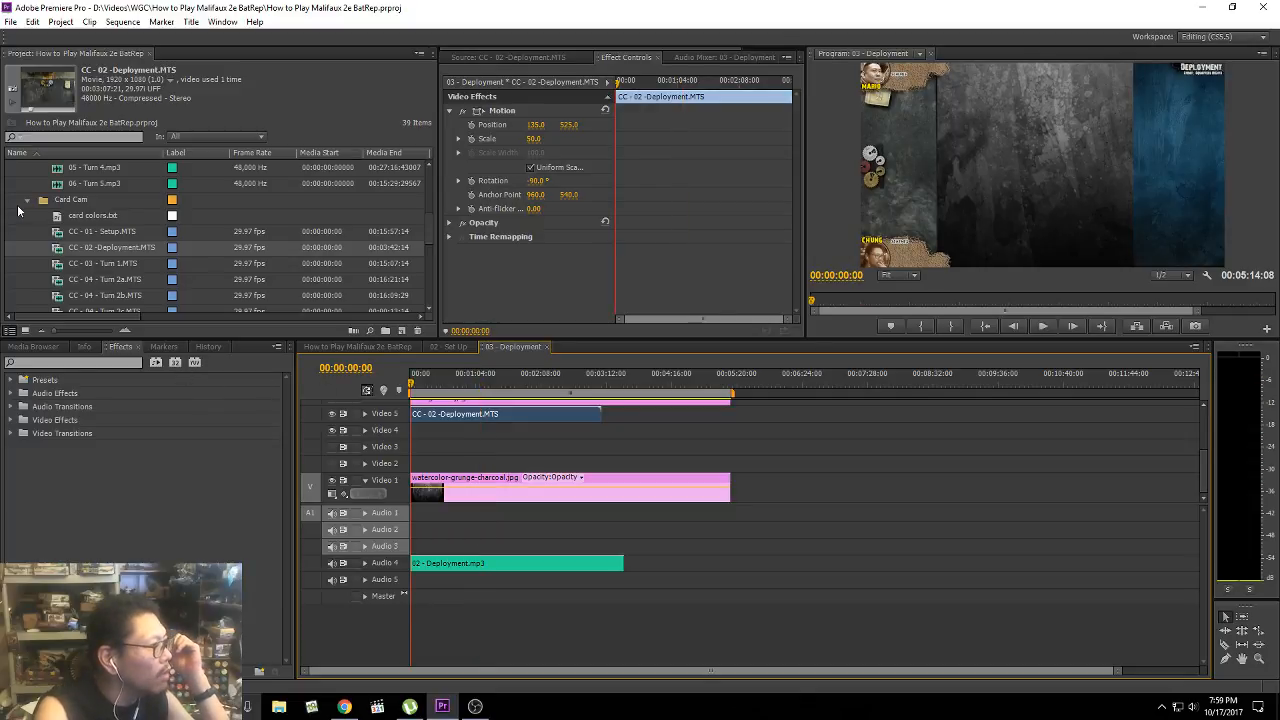
left_click(29, 203)
left_click(93, 218)
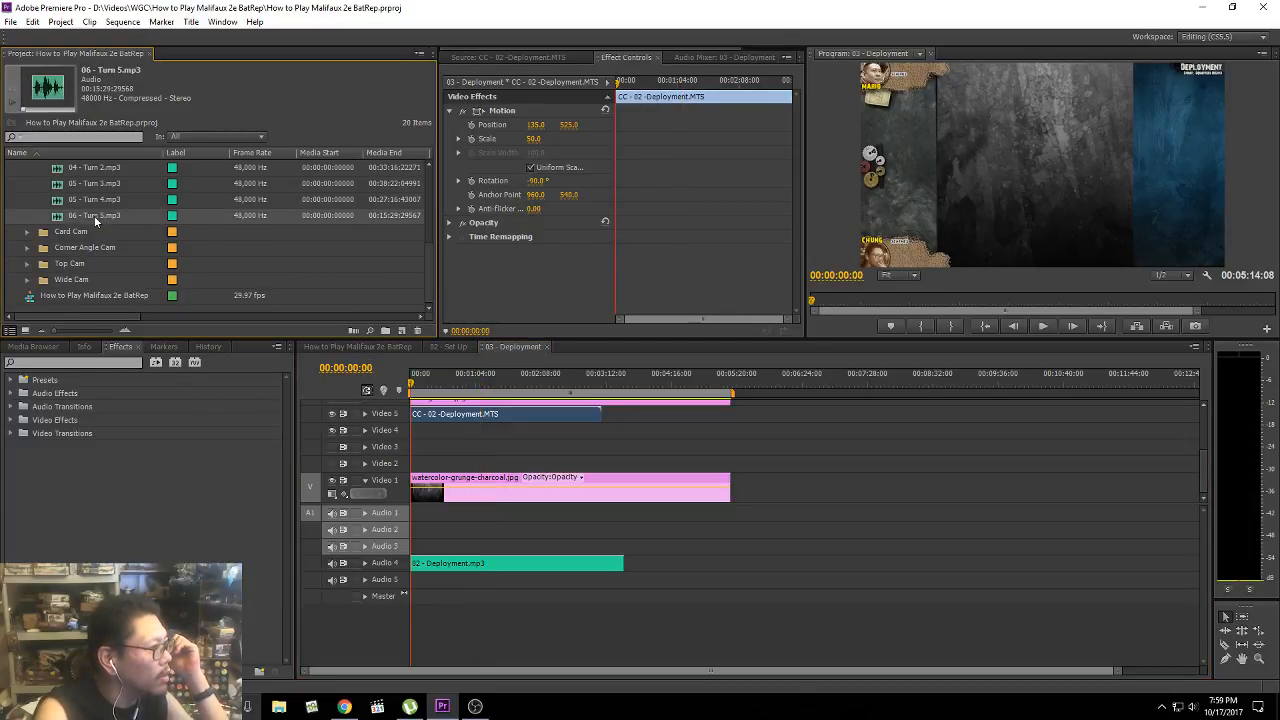
scroll(100, 240, "up", 2)
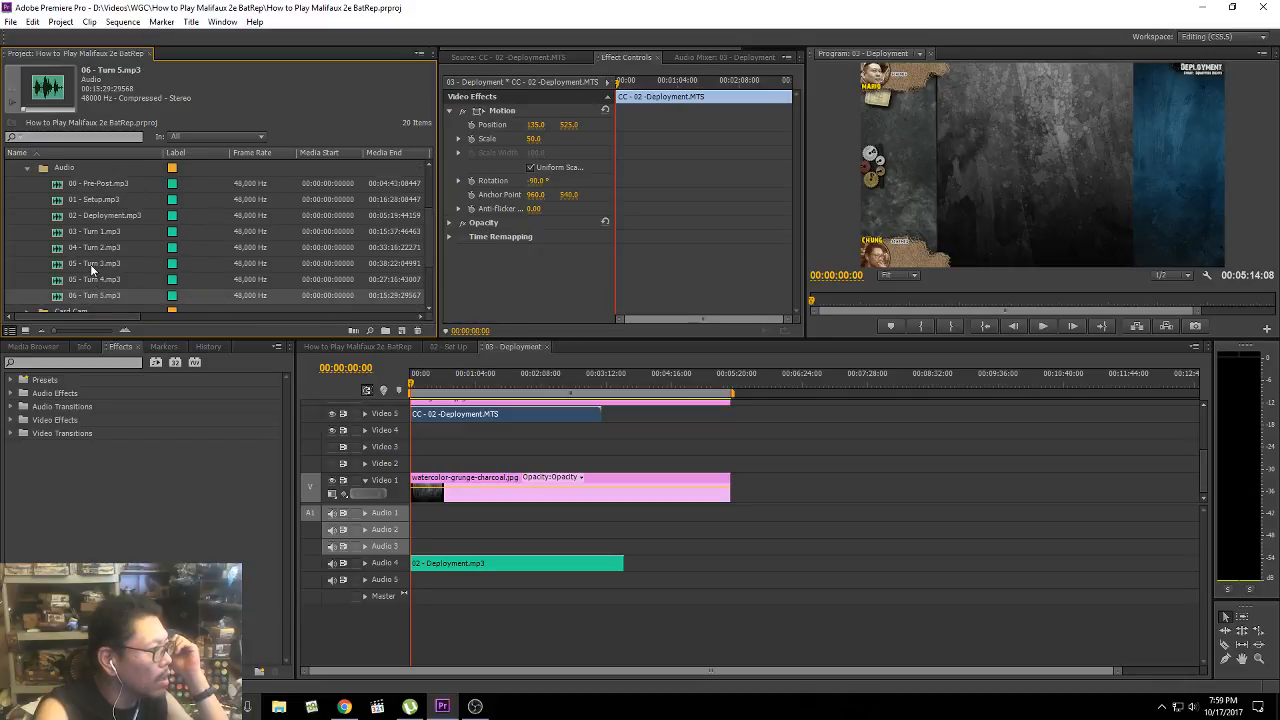
scroll(100, 268, "up", 1)
left_click(29, 204)
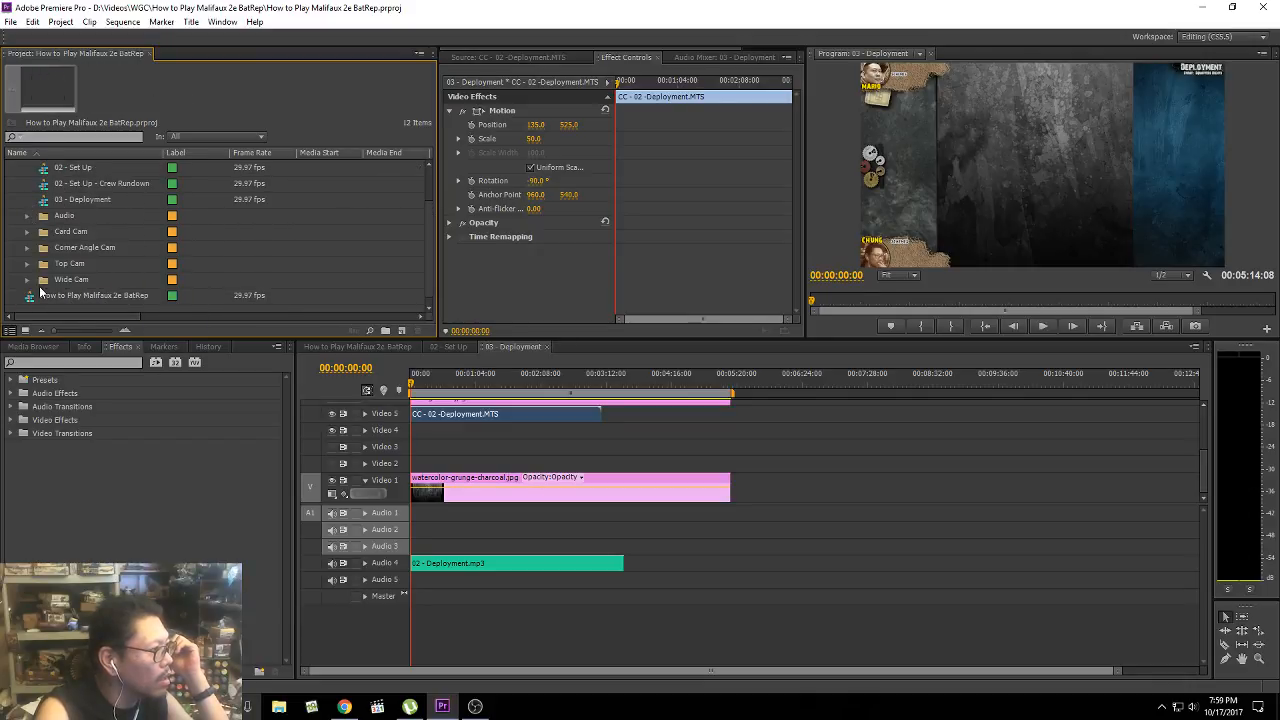
left_click(28, 281)
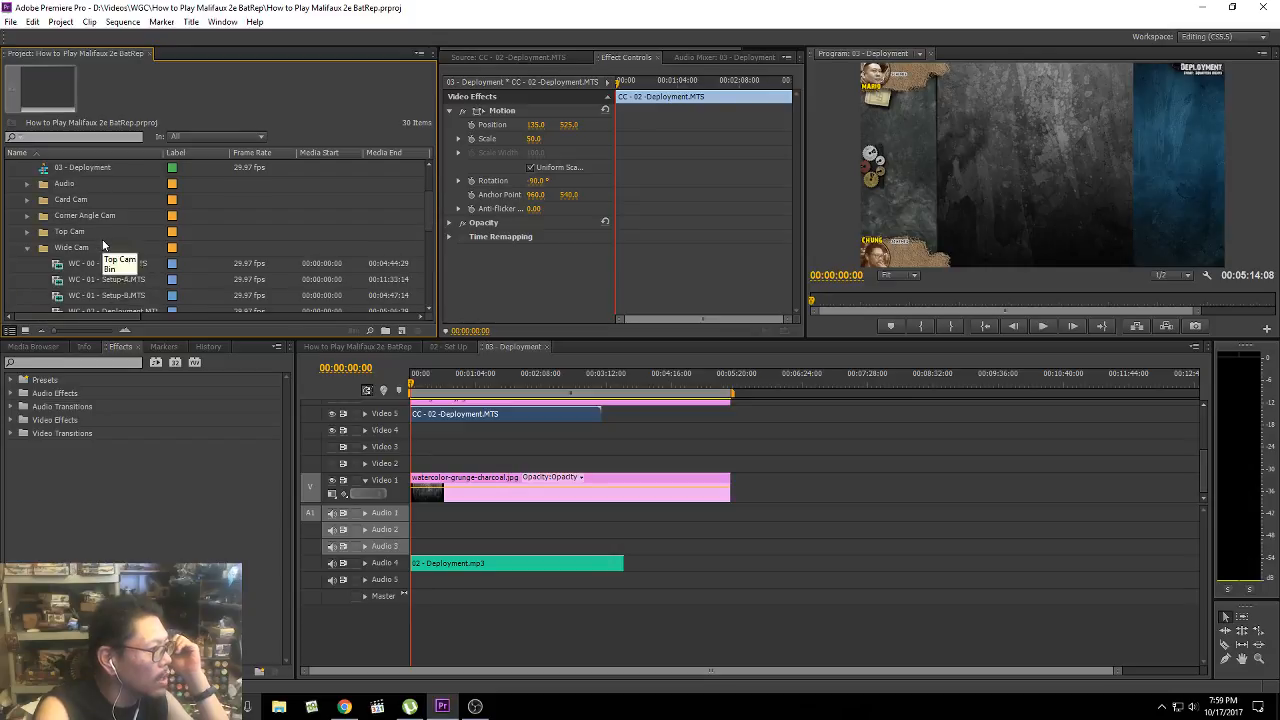
scroll(105, 262, "down", 2)
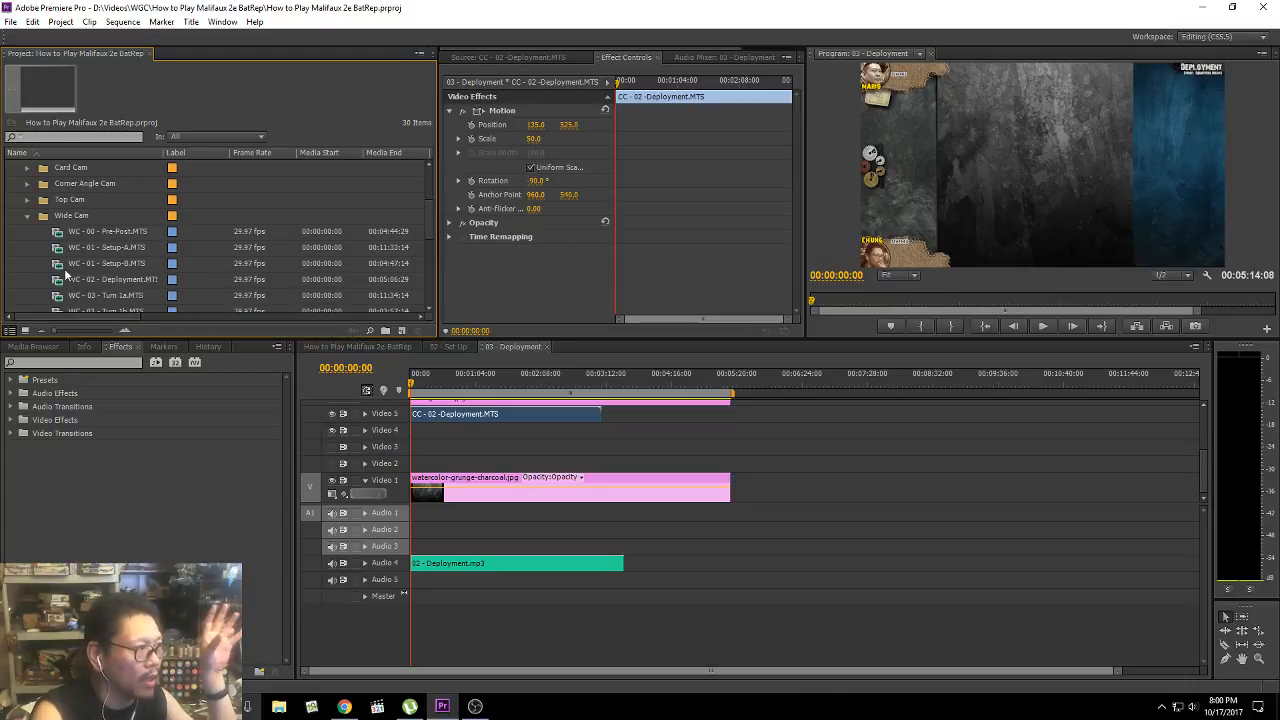
left_click(97, 281)
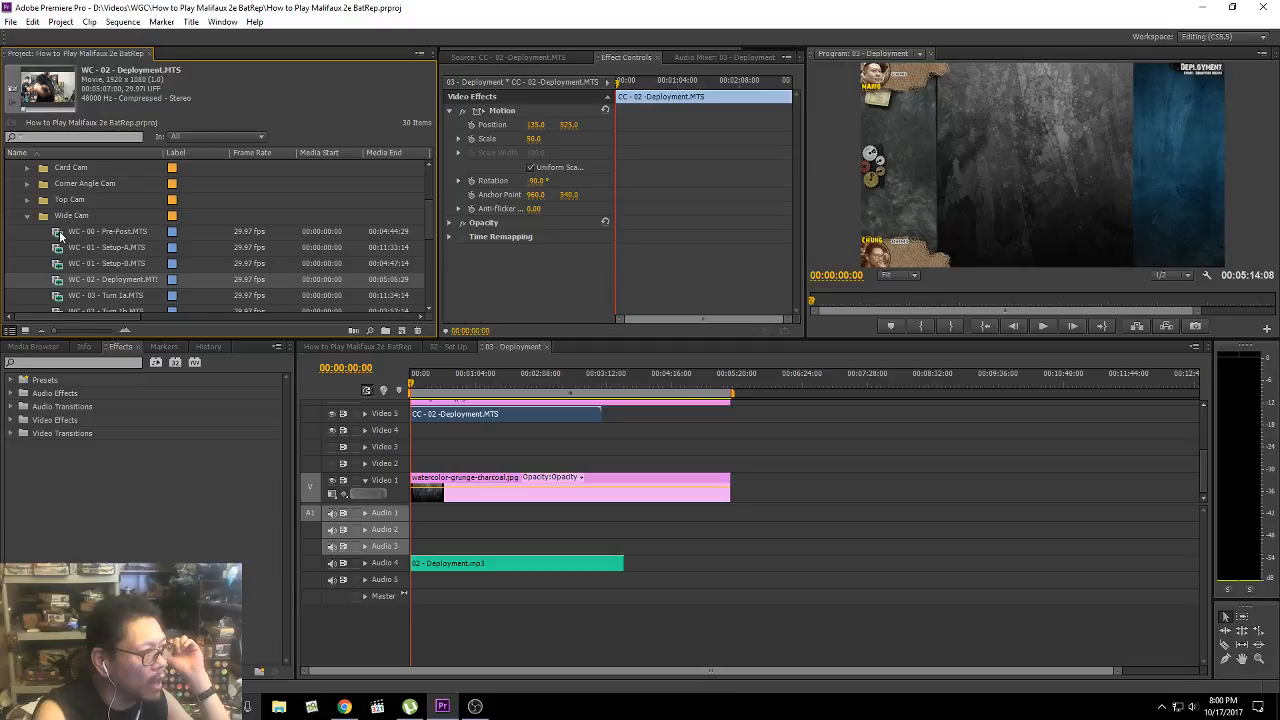
left_click(63, 246)
left_click(86, 281)
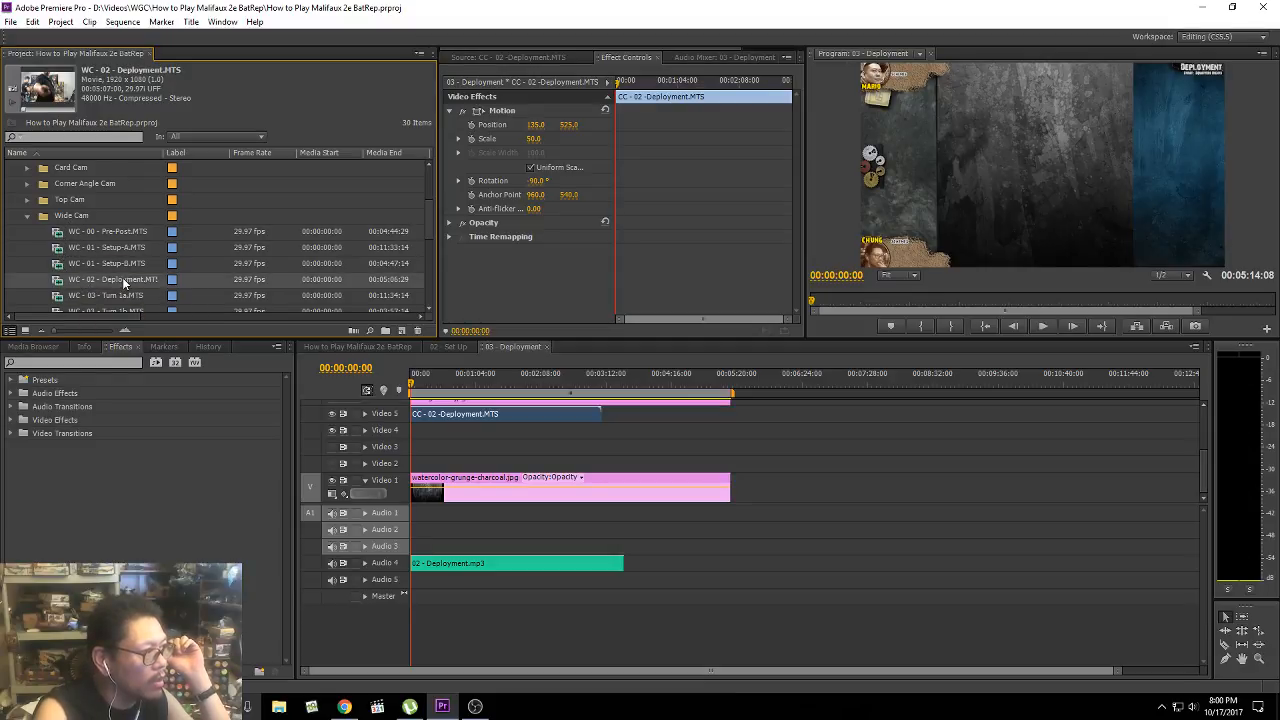
scroll(100, 280, "down", 1)
double_click(56, 247)
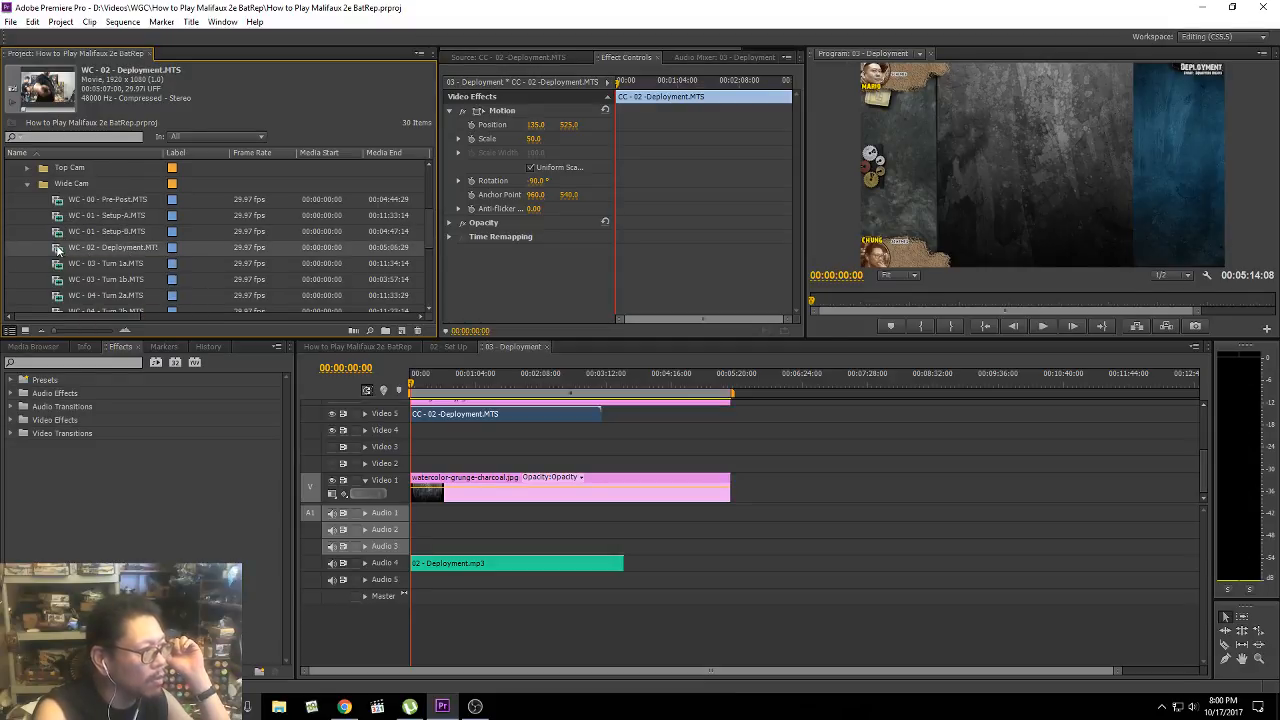
Step: Play and scrub through the WC - 02 - Deployment.MTS source clip to locate the sync cue
key("space")
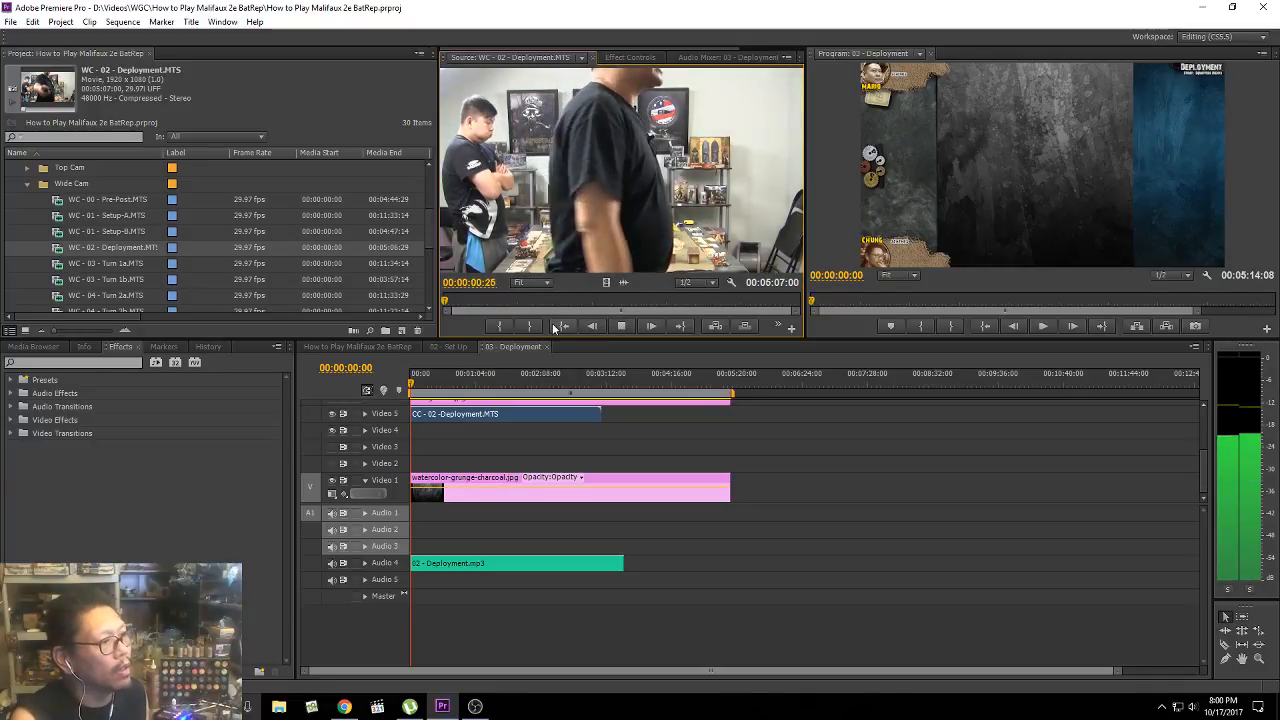
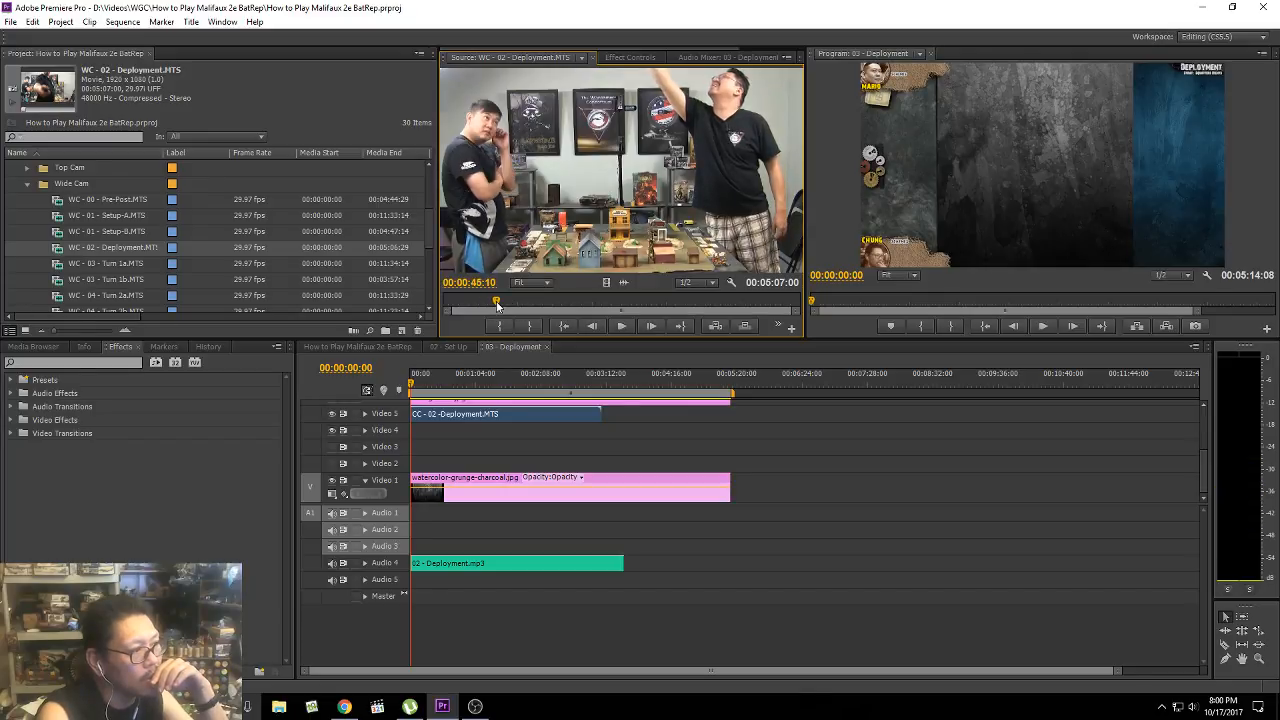
left_click(509, 310)
left_click_drag(509, 310, 554, 316)
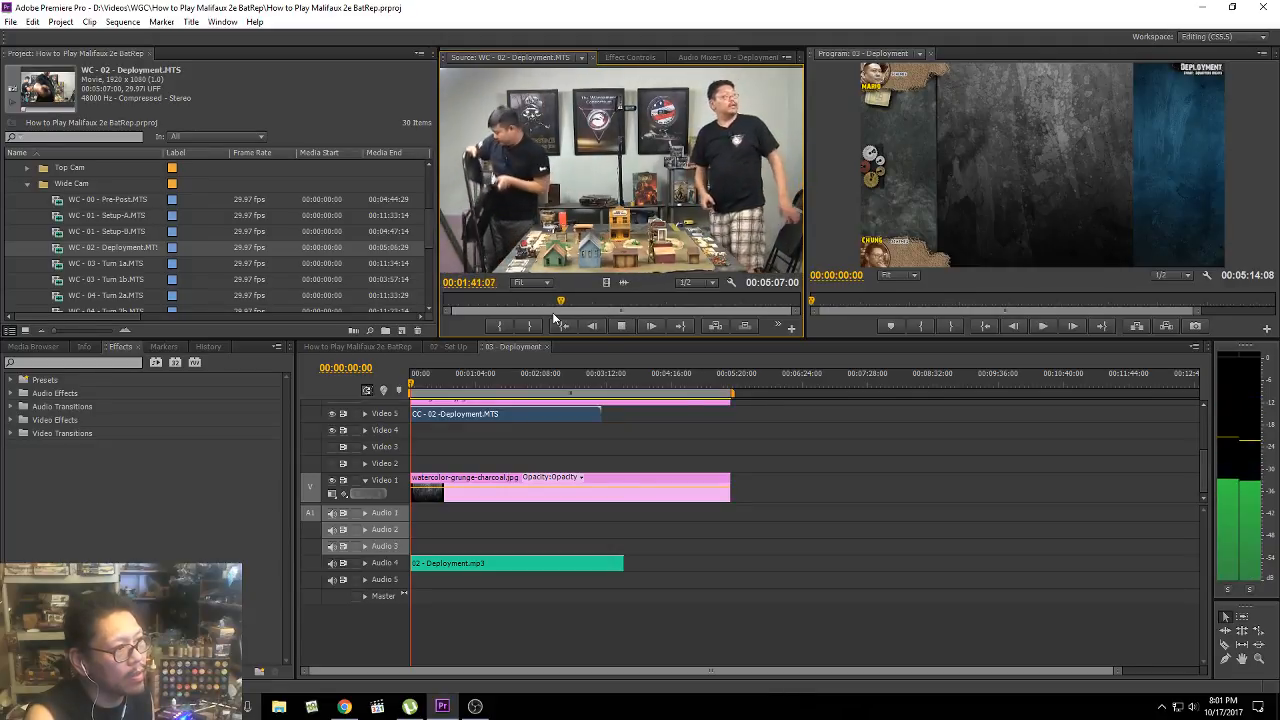
key("space")
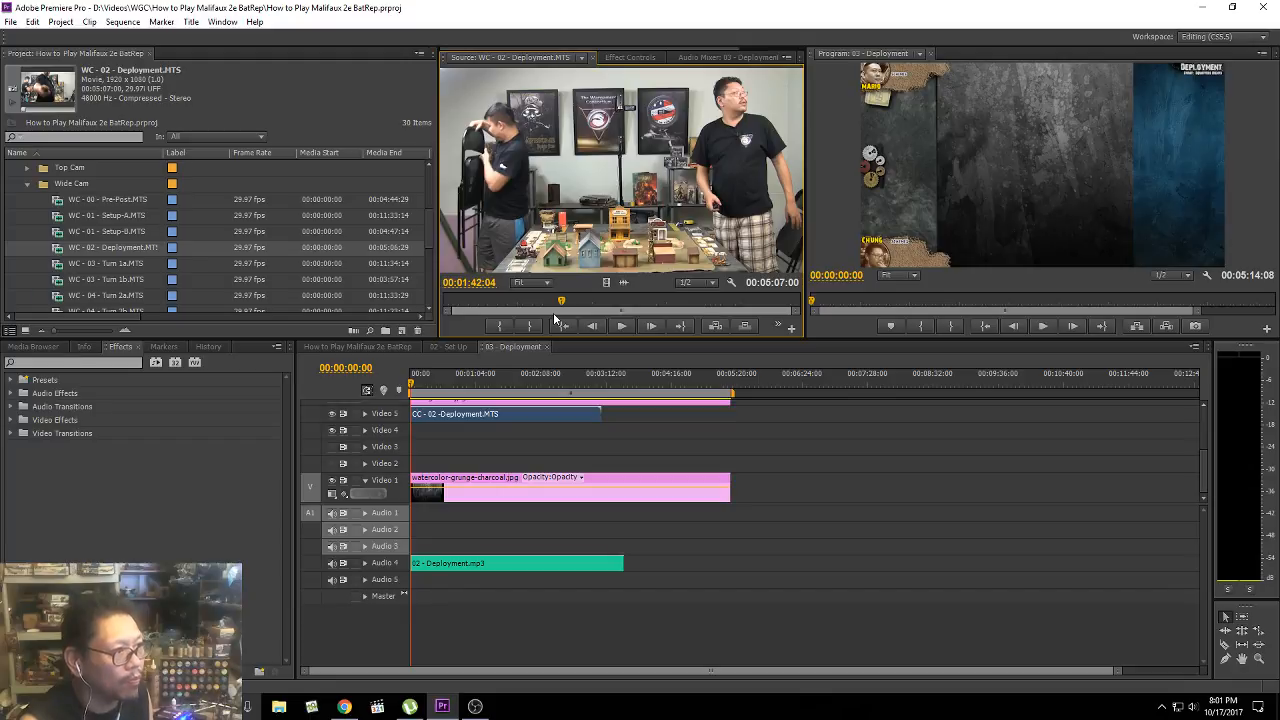
key("space")
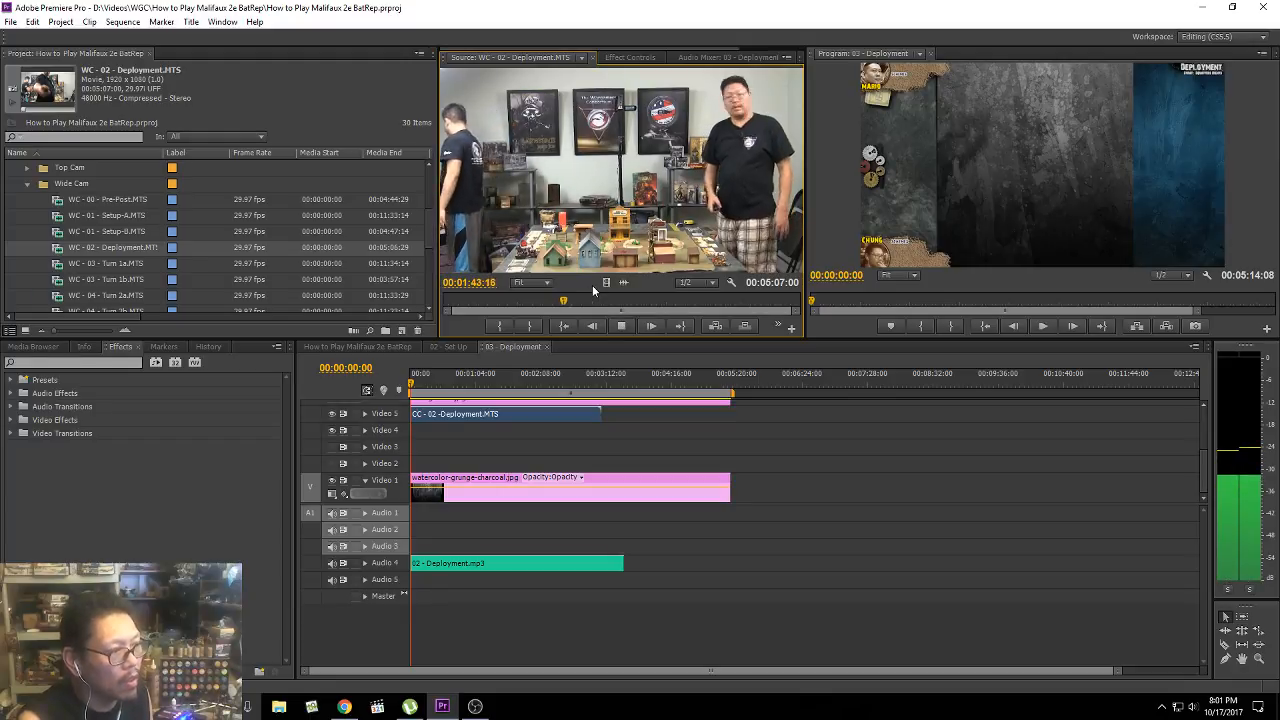
key("space")
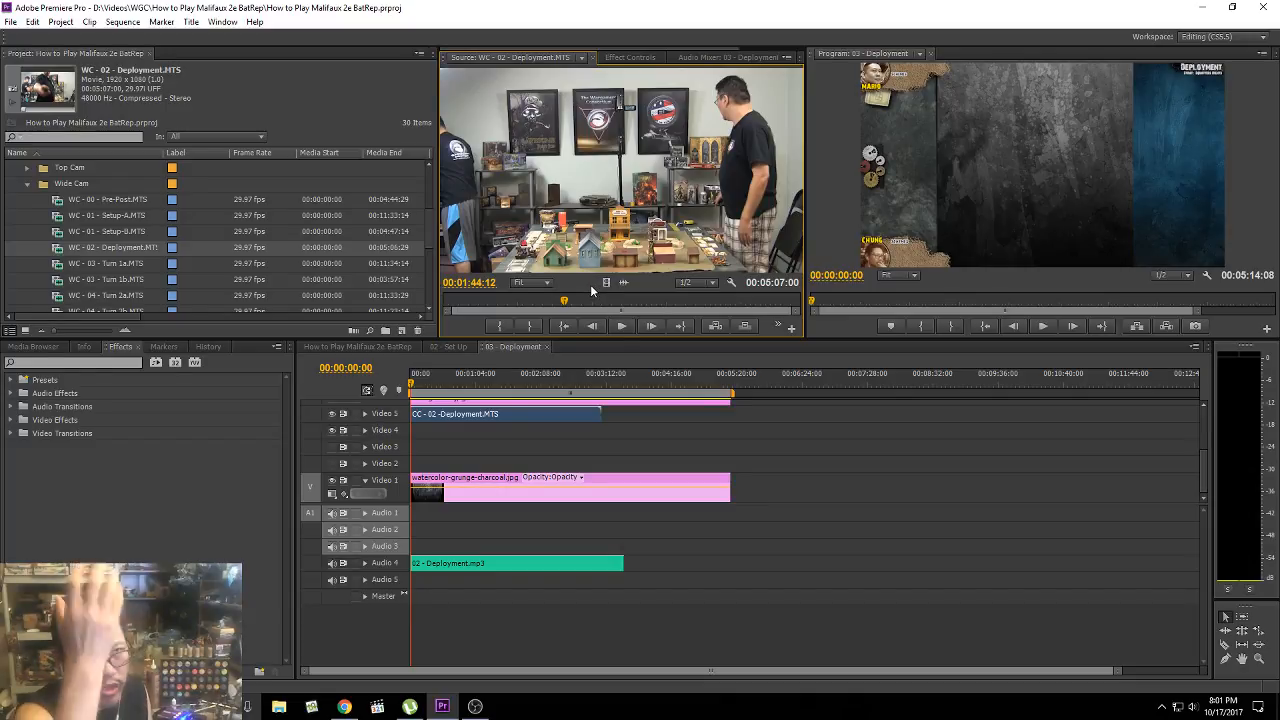
key("space")
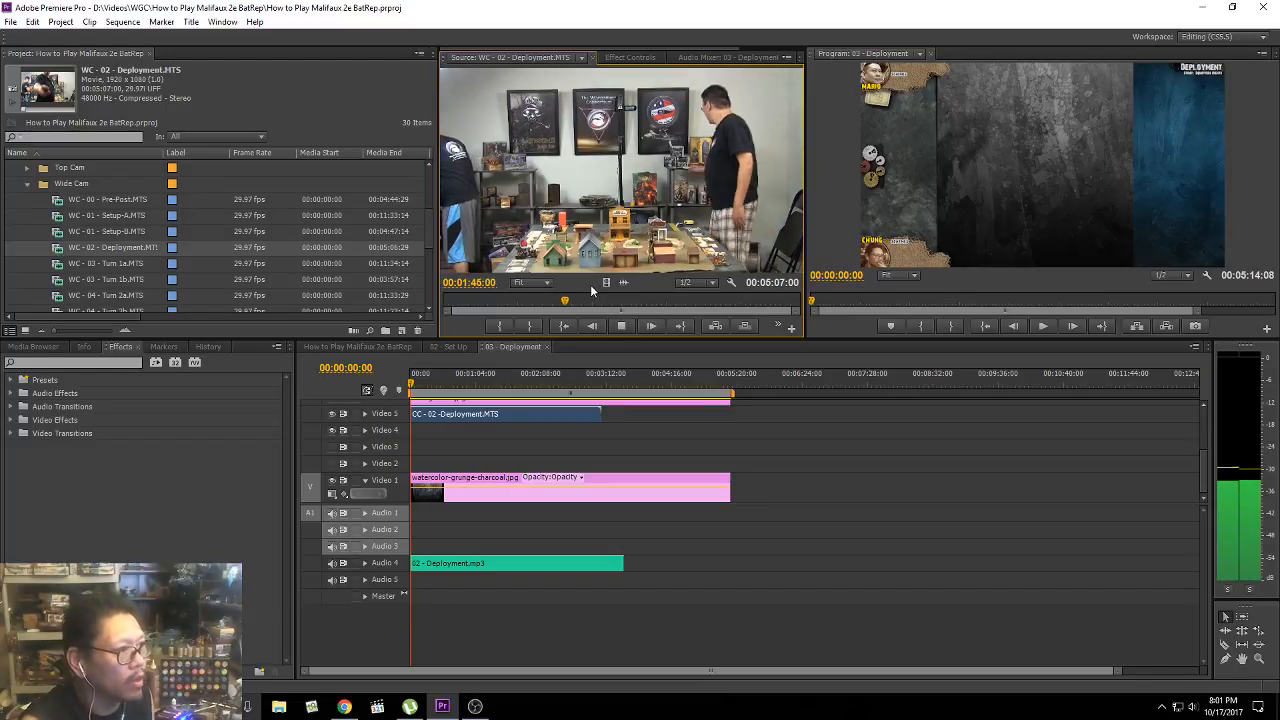
key("space")
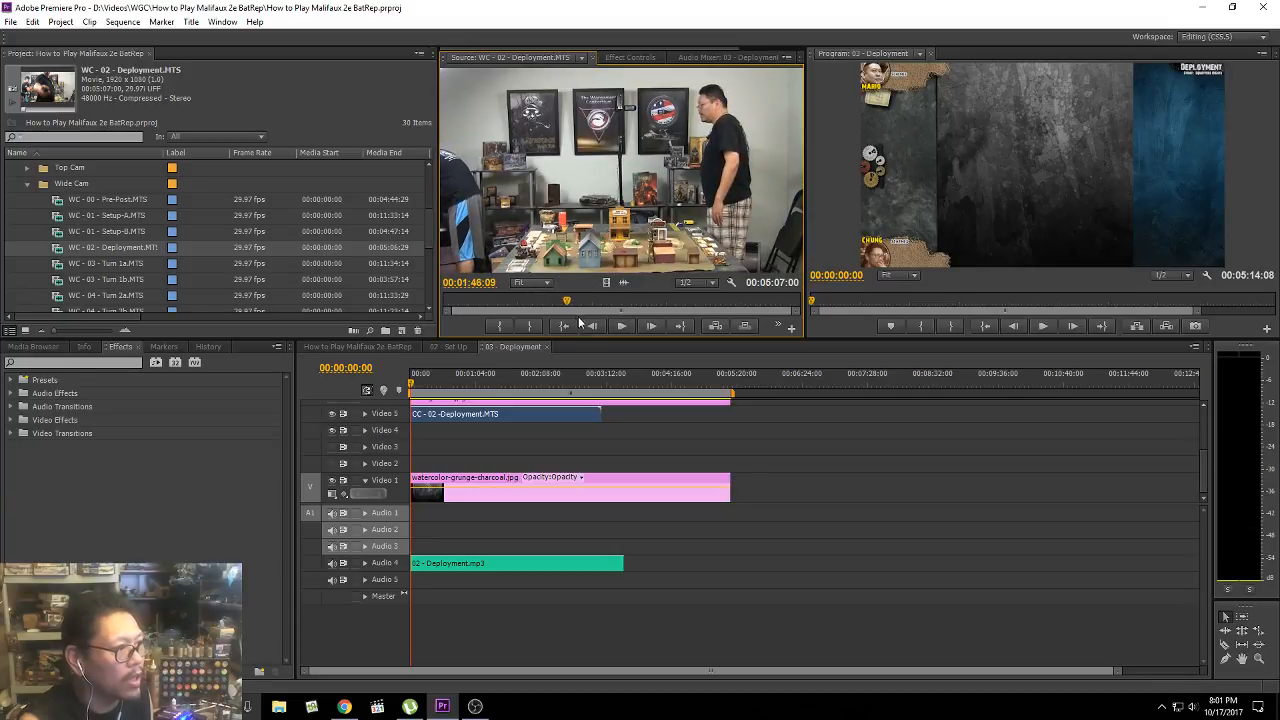
left_click_drag(566, 307, 560, 306)
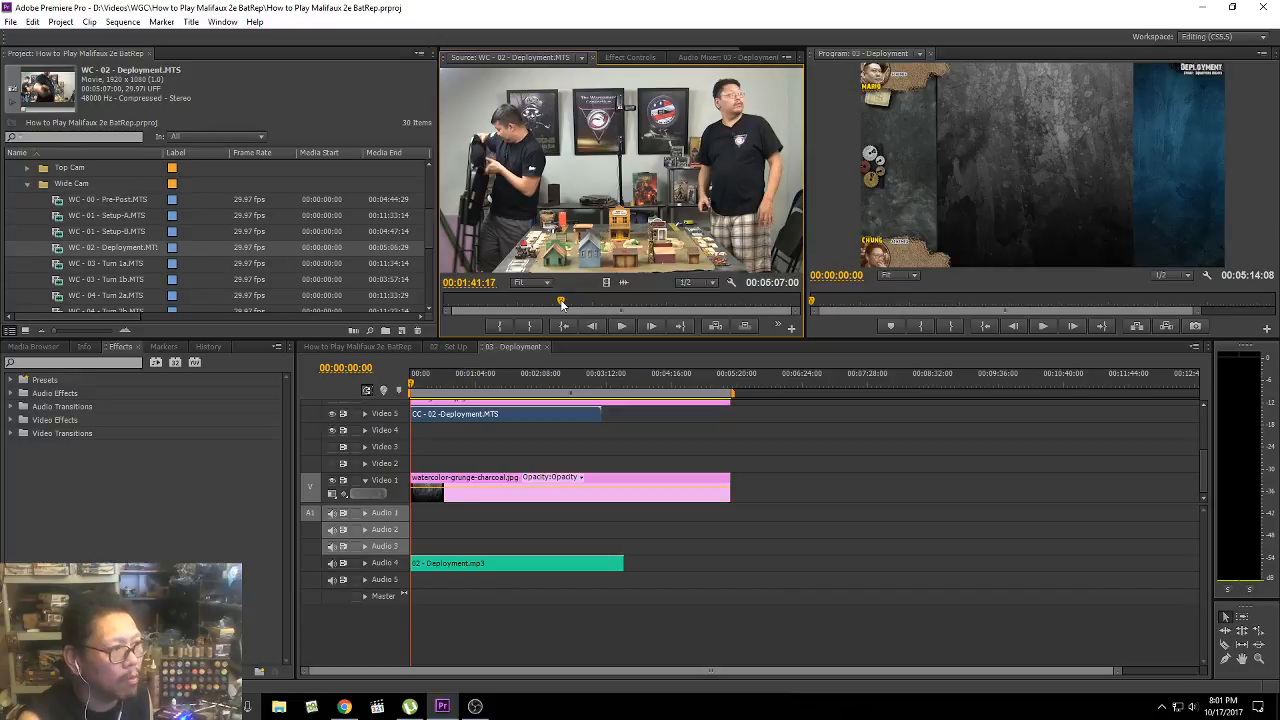
key("space")
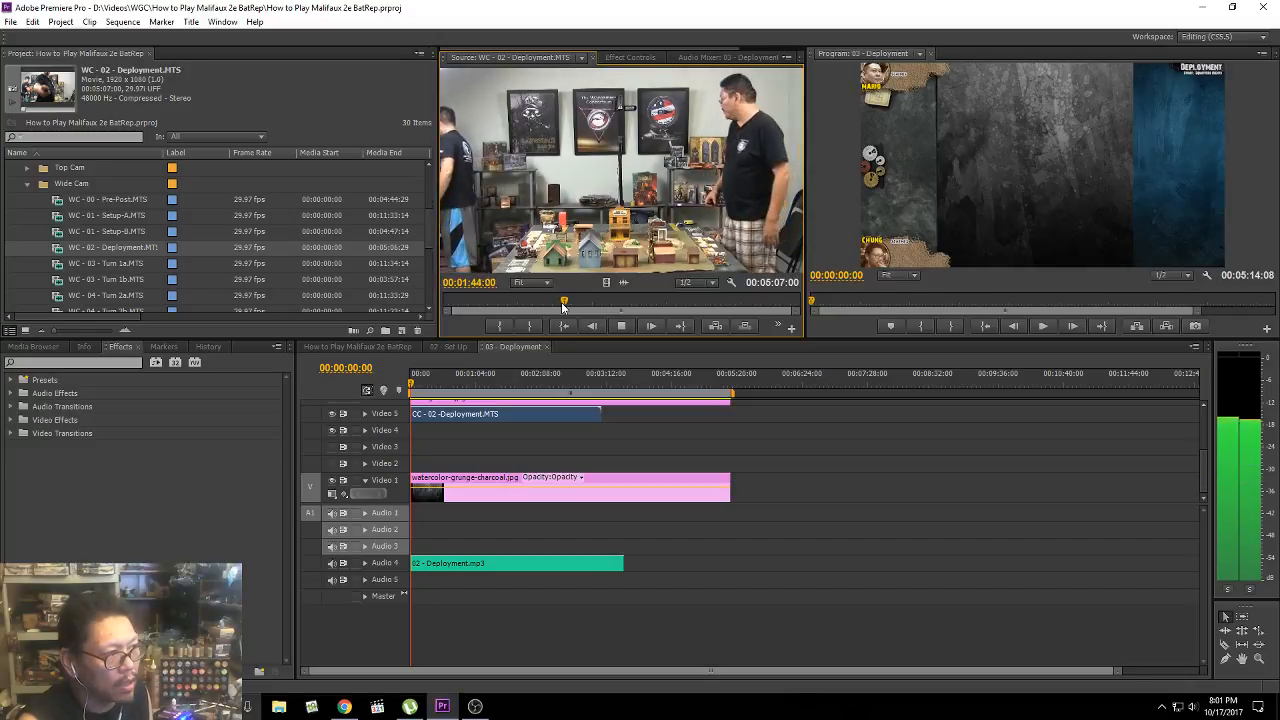
Step: Step frame by frame through the WC - 02 - Deployment.MTS source clip to the sync cue and mark its In point at 00:01:43:28
key("space")
key("Left")
key("Left")
key("Left")
key("Left")
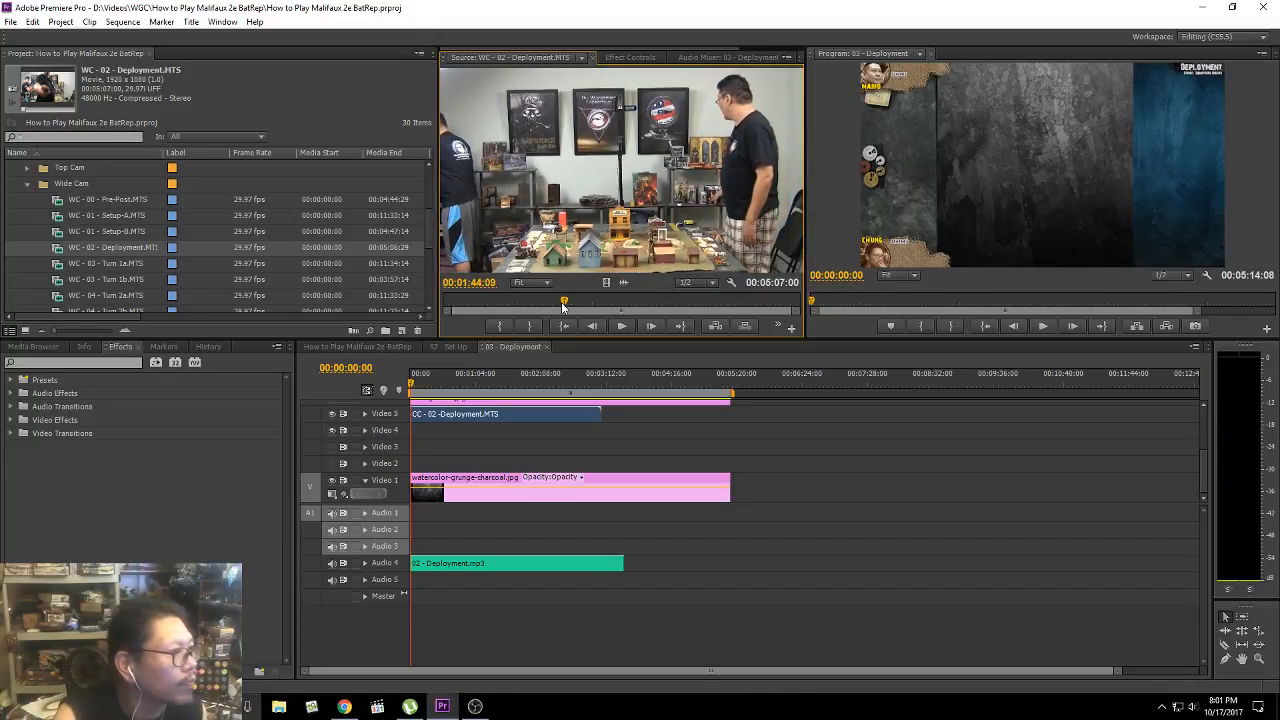
key("Left")
key("Left")
key("Left")
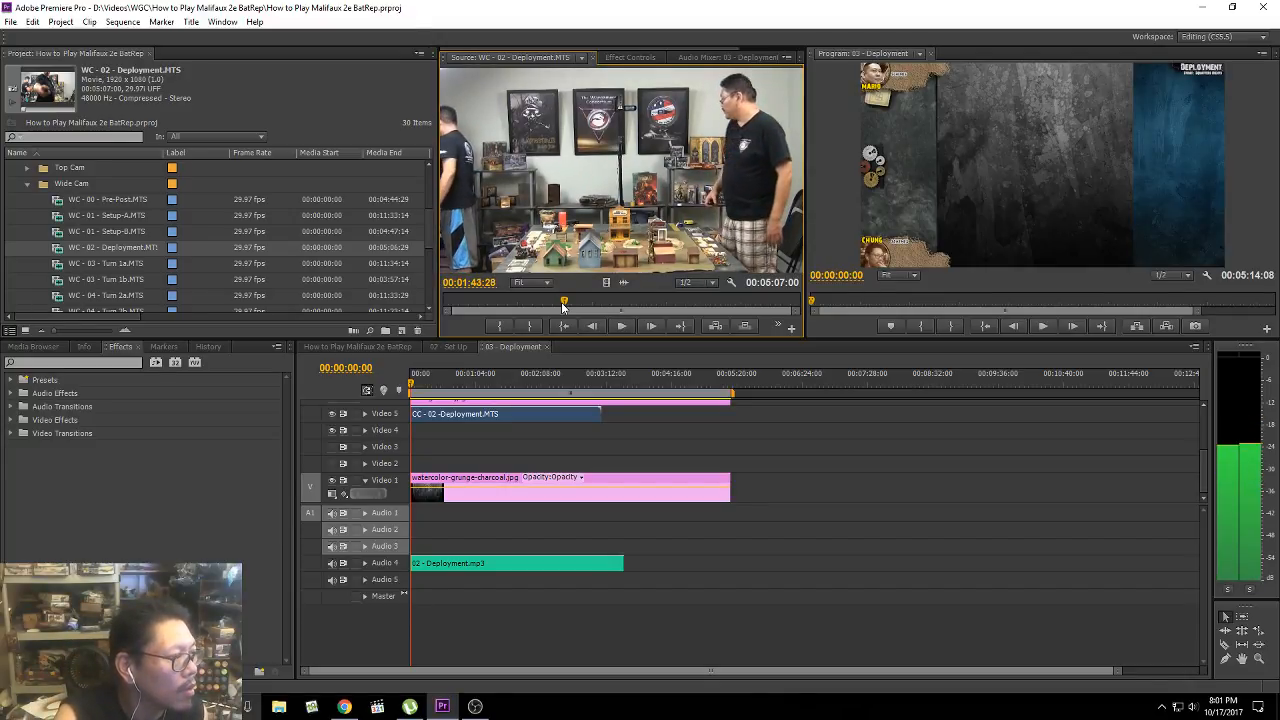
key("Left")
key("Left")
key("Left")
key("Left")
key("Left")
key("Left")
key("Left")
key("Left")
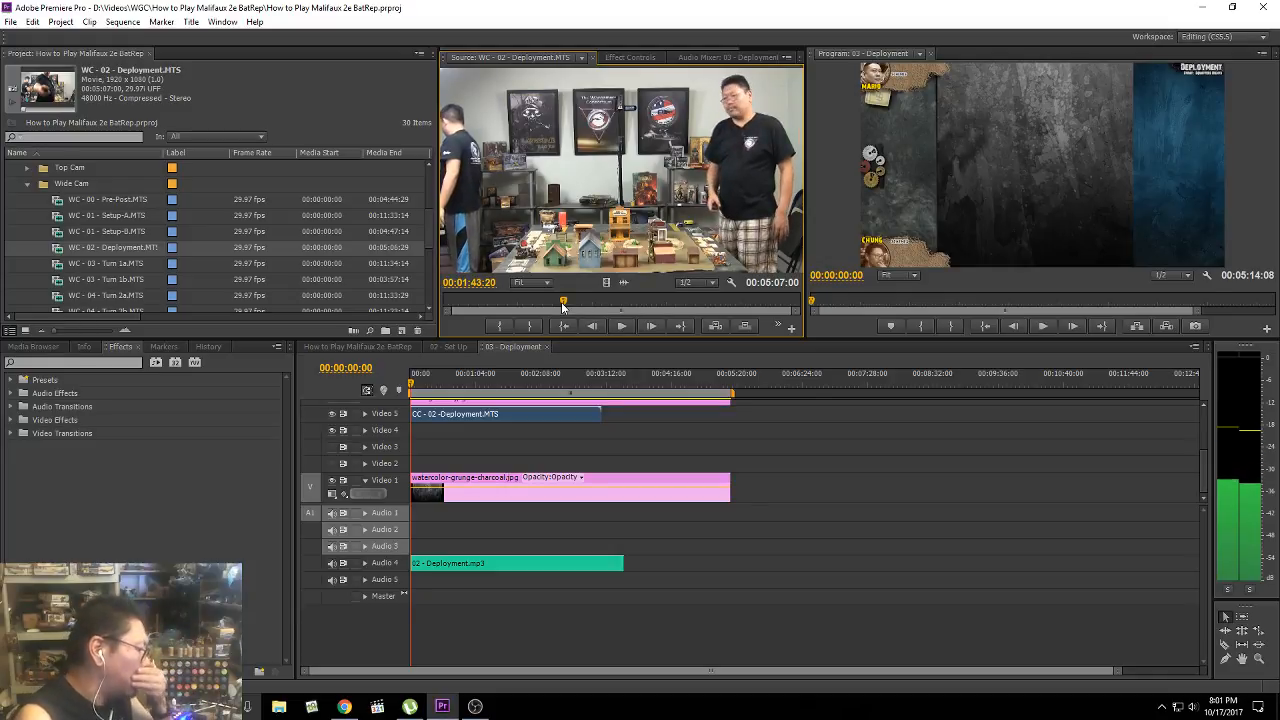
key("Left")
key("Left")
key("Left")
key("Left")
key("Left")
key("Left")
key("Left")
key("Left")
key("Left")
key("Left")
key("Left")
key("Left")
key("Left")
key("Left")
key("Left")
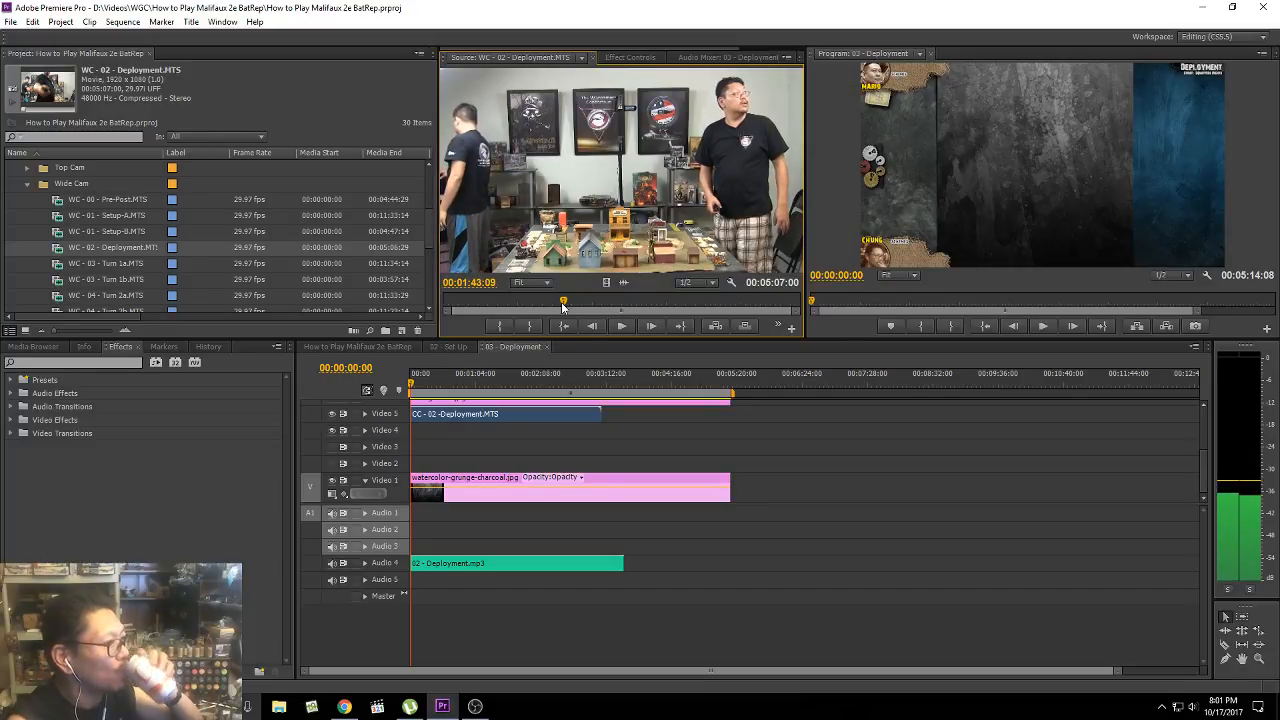
key("Right")
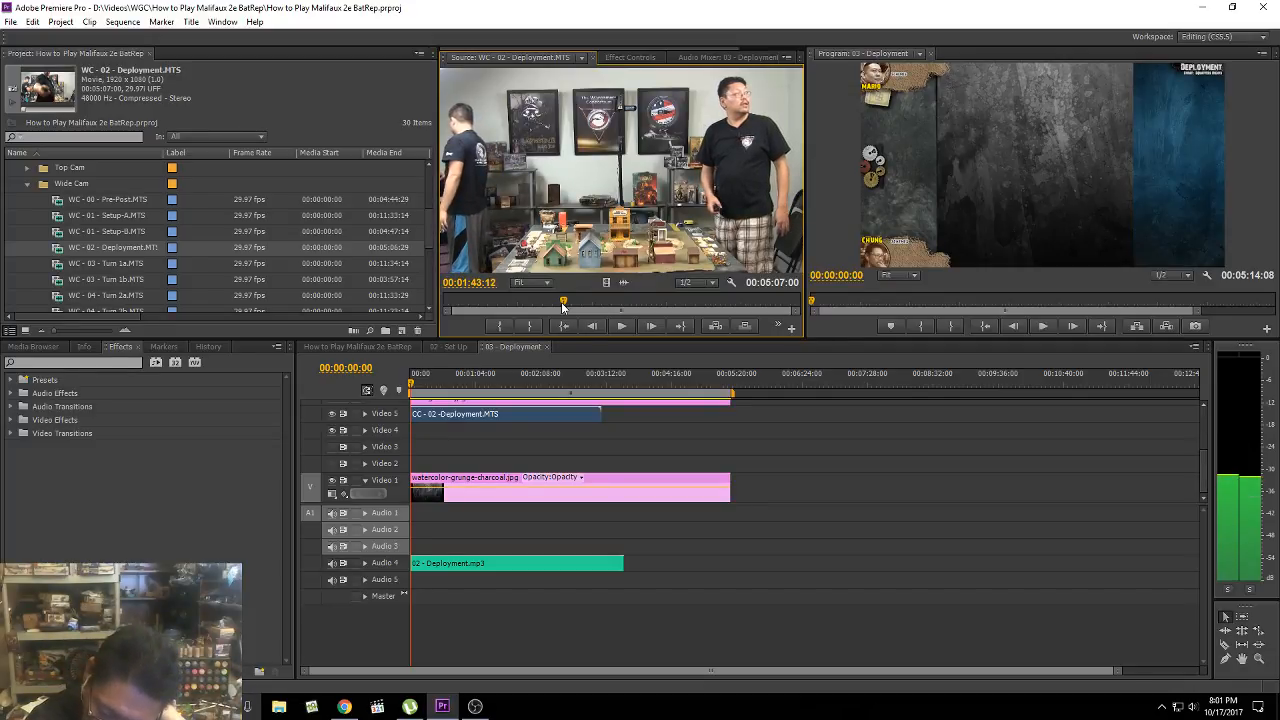
key("Right")
key("Right")
key("Right")
key("Right")
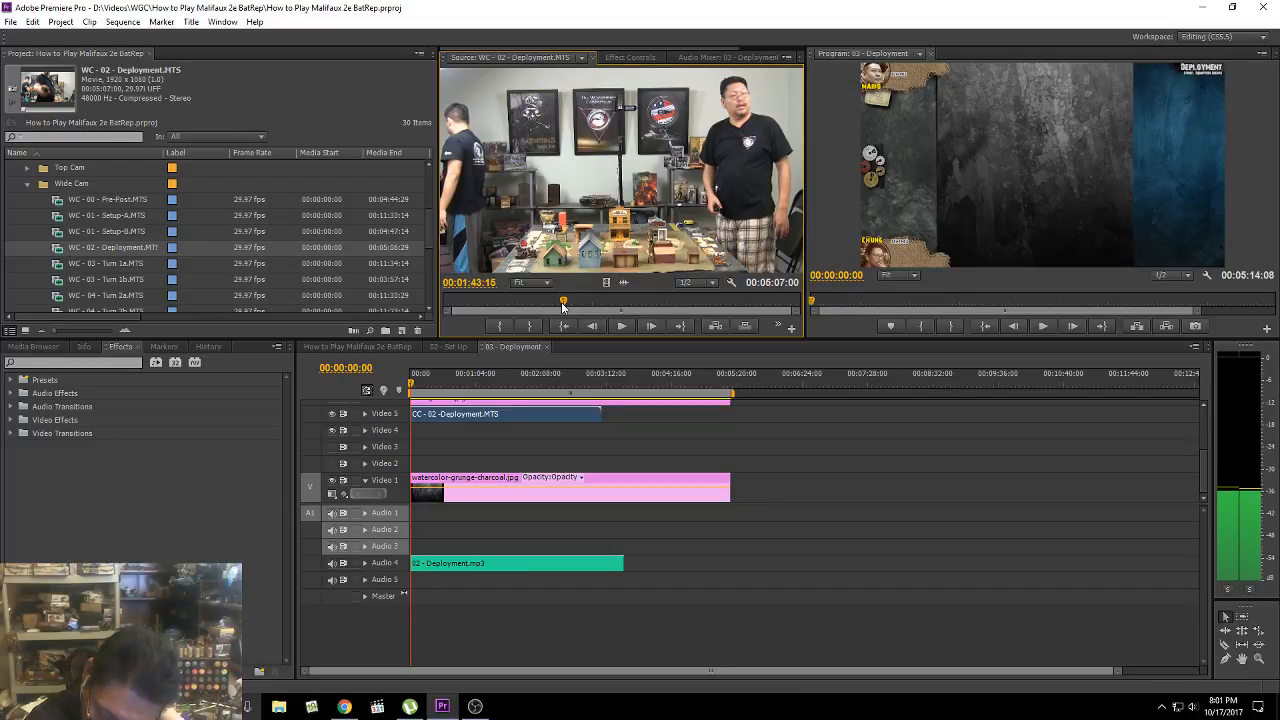
key("Right")
key("Right")
key("Right")
key("Right")
key("Right")
key("Right")
key("Right")
key("Right")
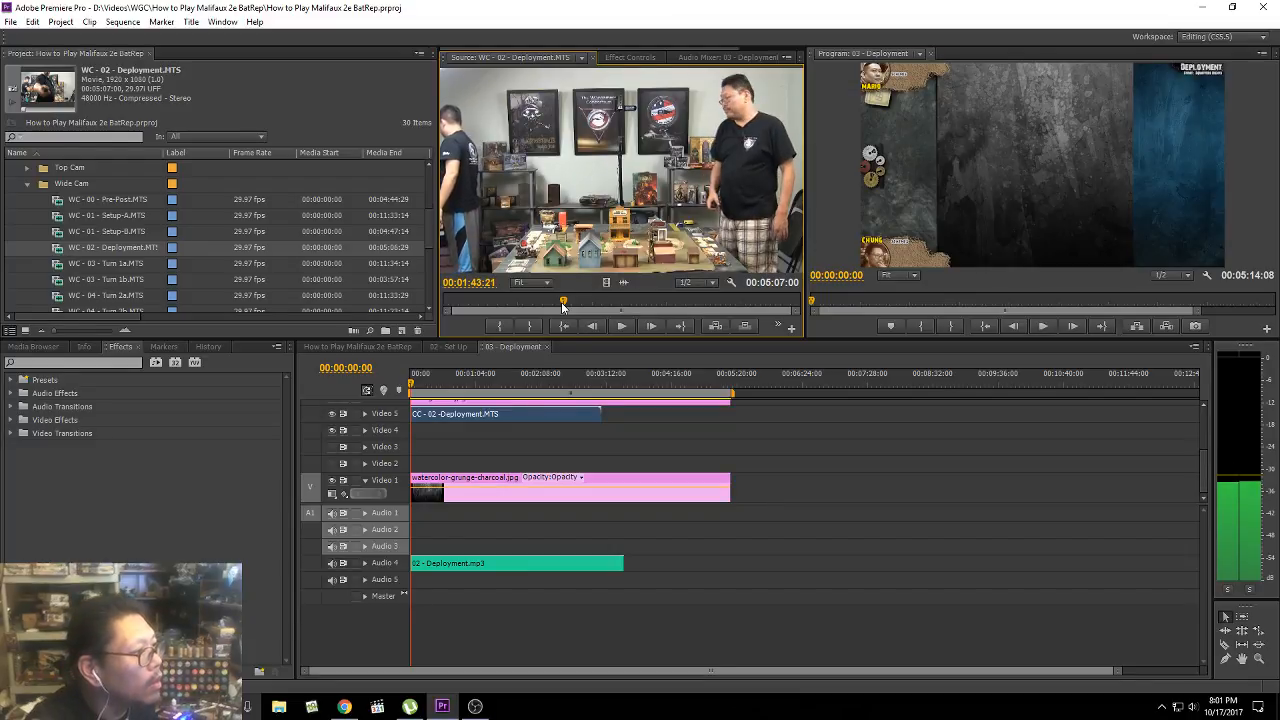
key("Right")
key("Right")
key("Right")
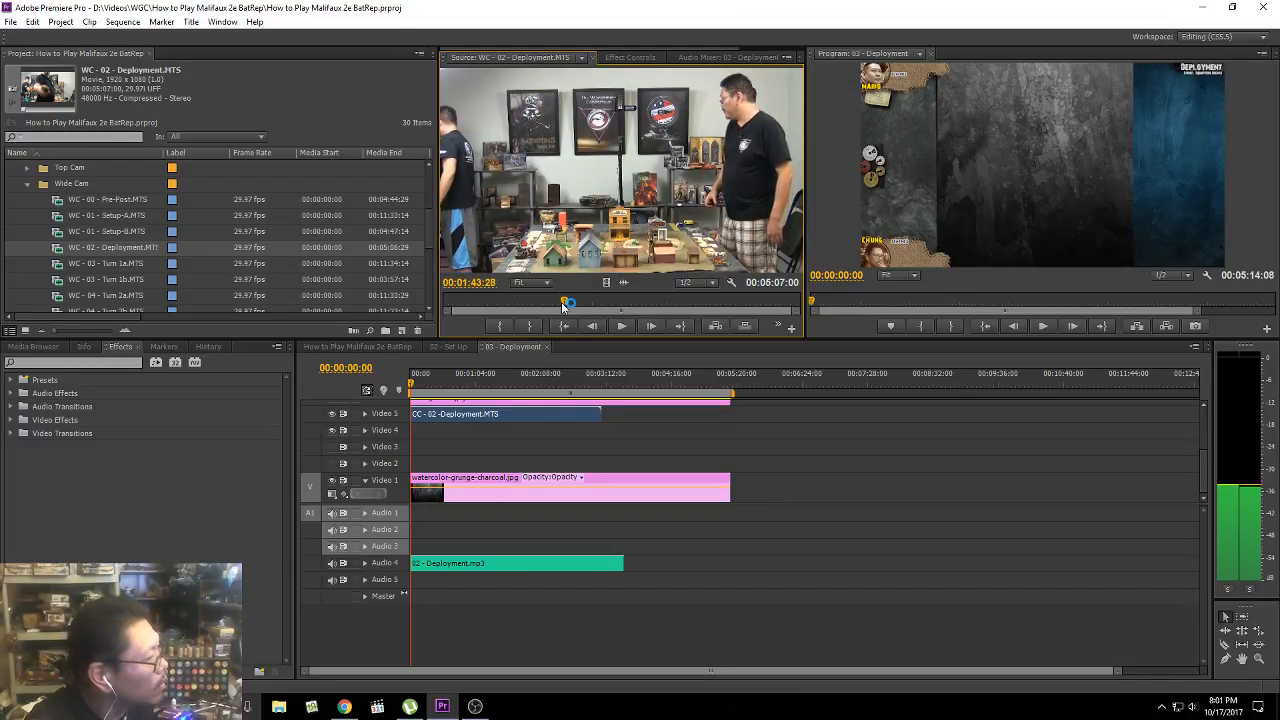
key("Right")
key("Left")
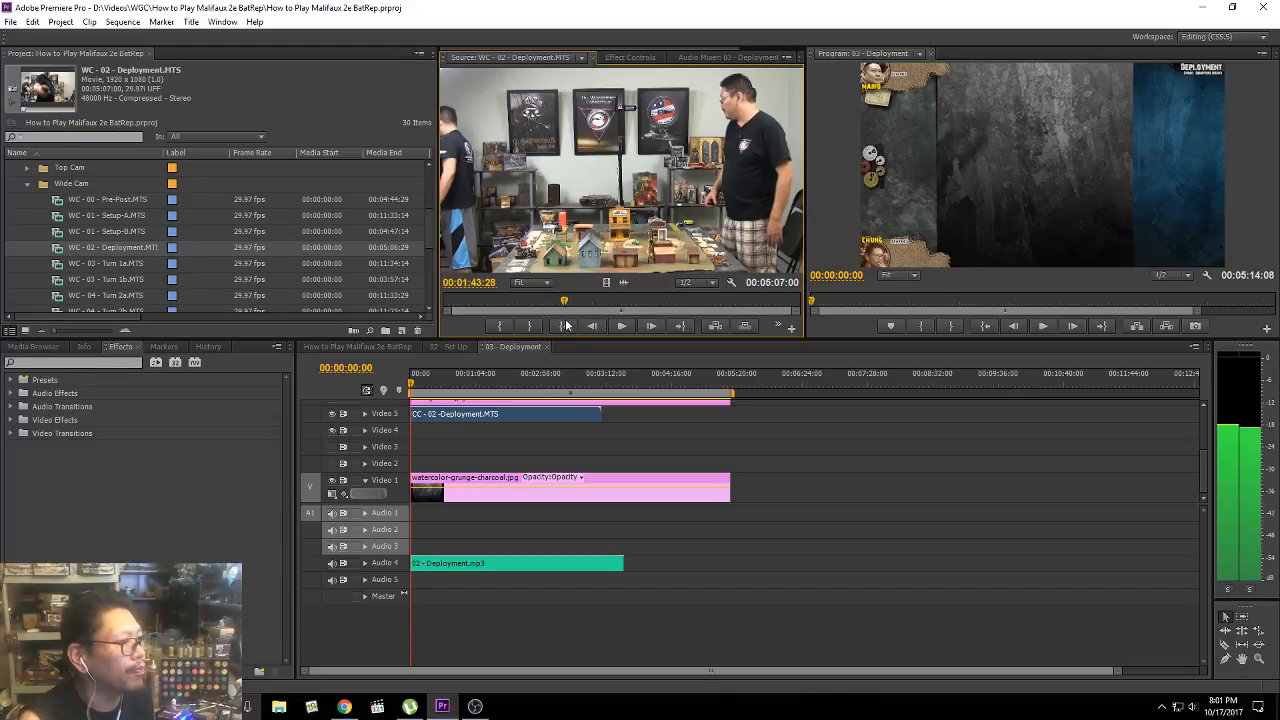
left_click(500, 329)
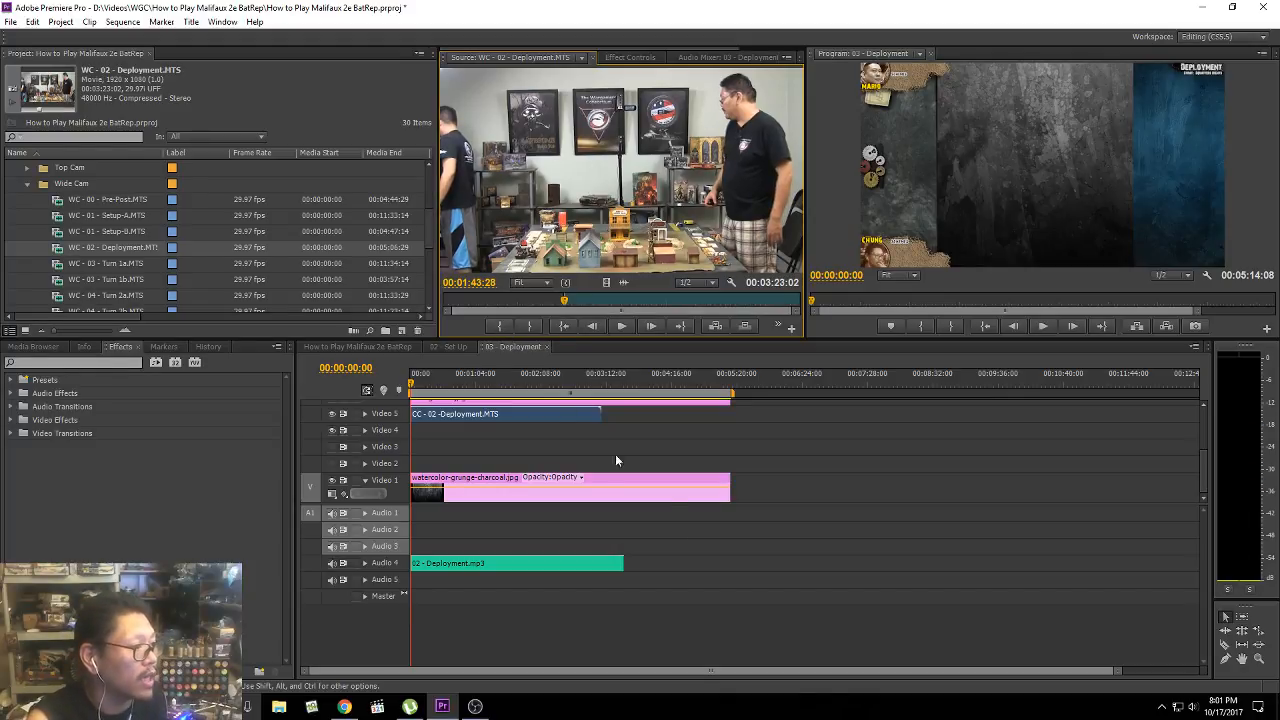
Step: Place the trimmed WC - 02 - Deployment.MTS on Video 3 and Audio 3 at the start of 03 - Deployment, and turn on Video 3's visibility
left_click(593, 674)
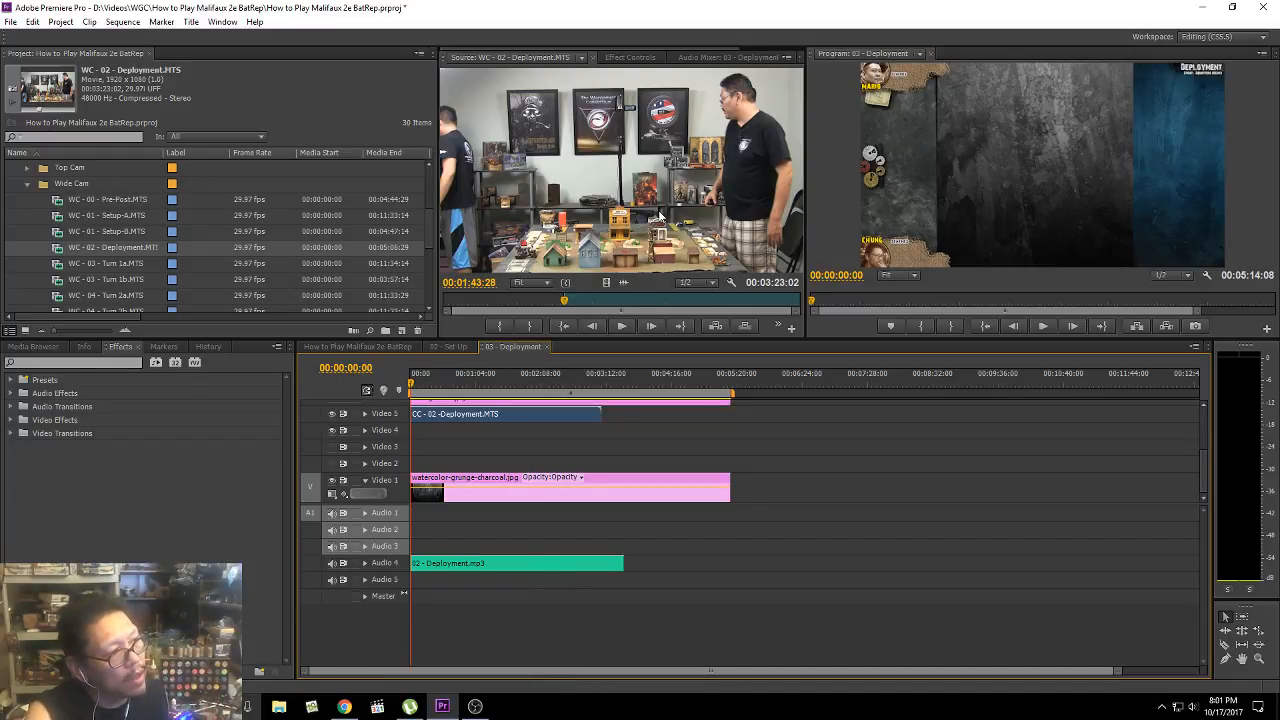
left_click_drag(610, 170, 415, 450)
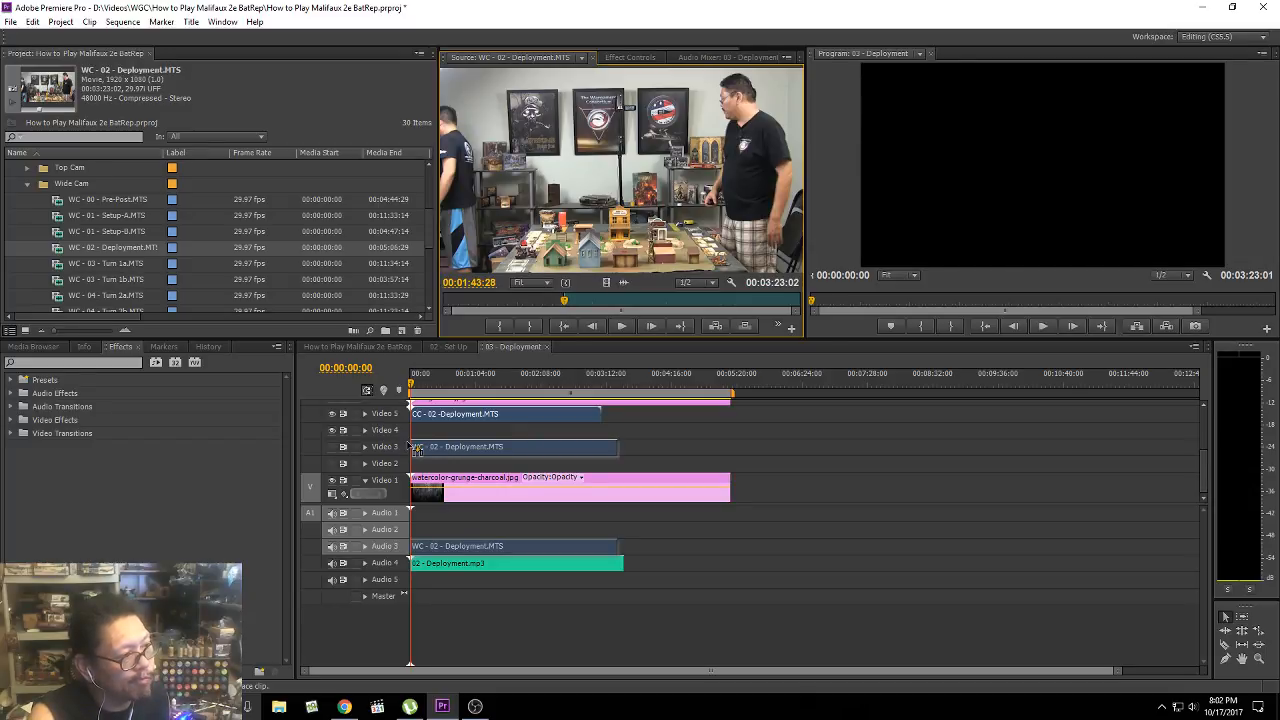
left_click_drag(415, 450, 416, 450)
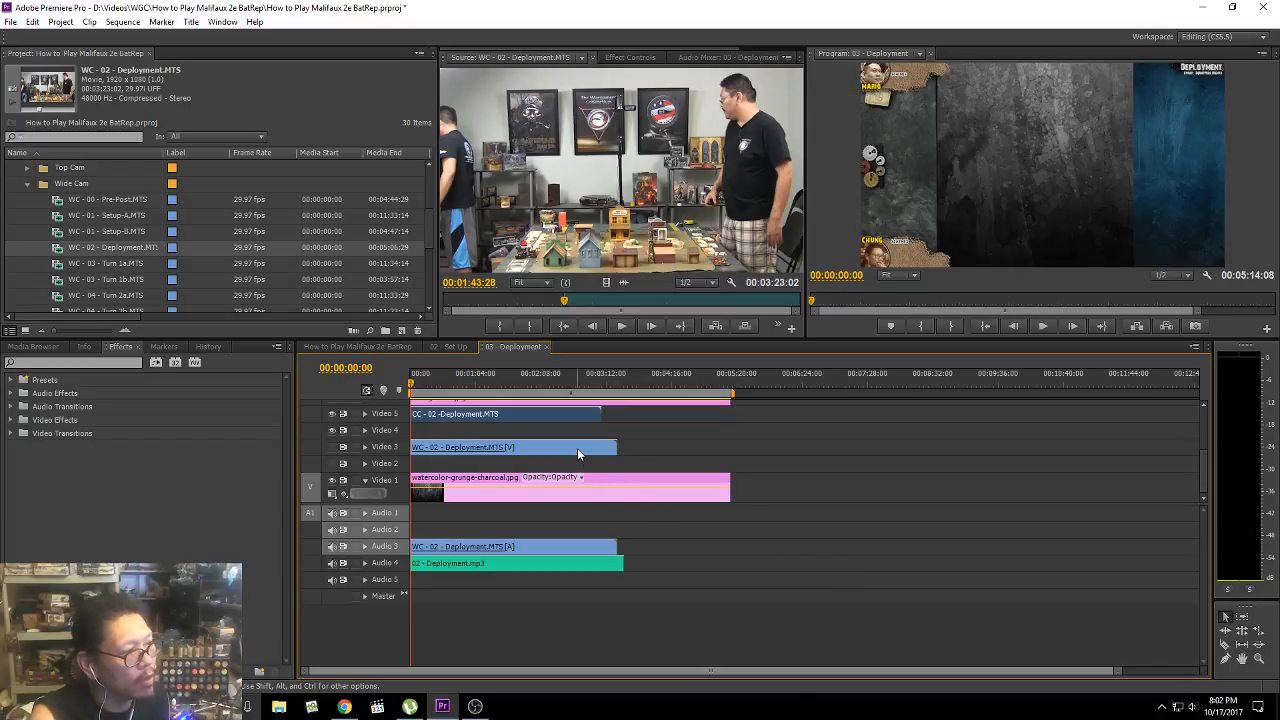
left_click(332, 447)
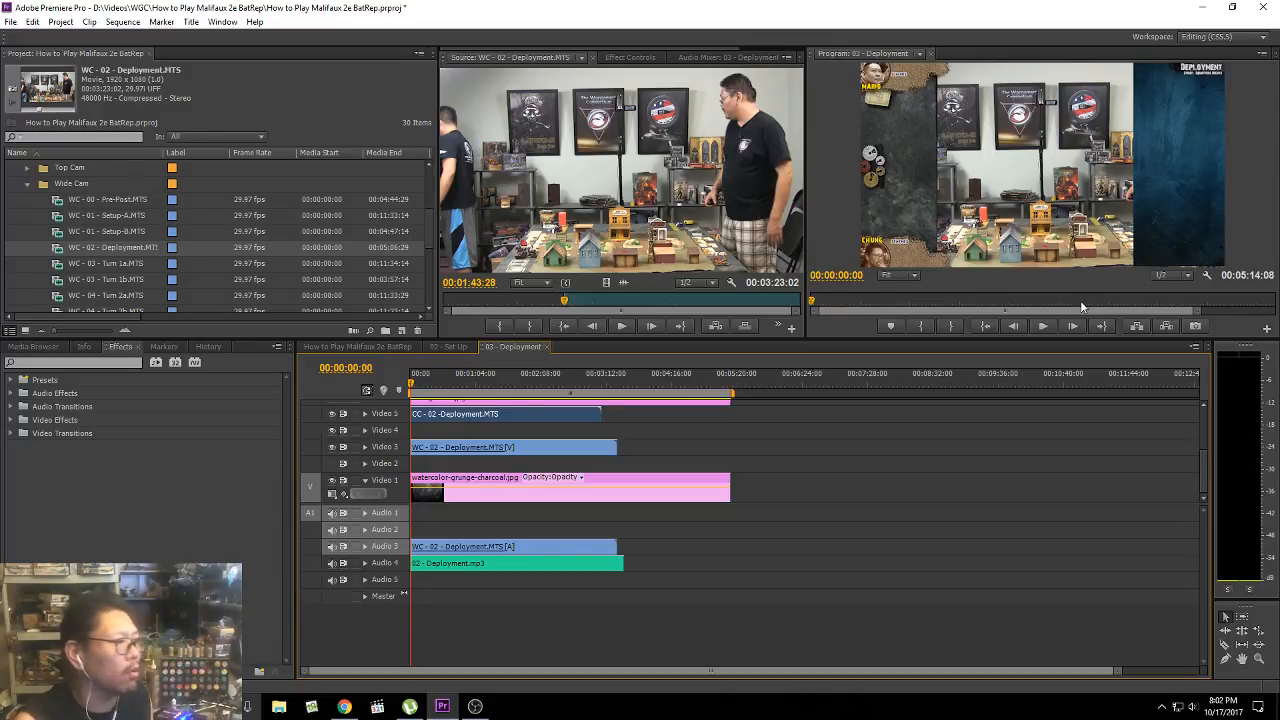
Step: Copy the Motion settings from WC - 01 - Setup-A.MTS in the 02 - Set Up sequence onto WC - 02 - Deployment.MTS in 03 - Deployment
left_click(447, 347)
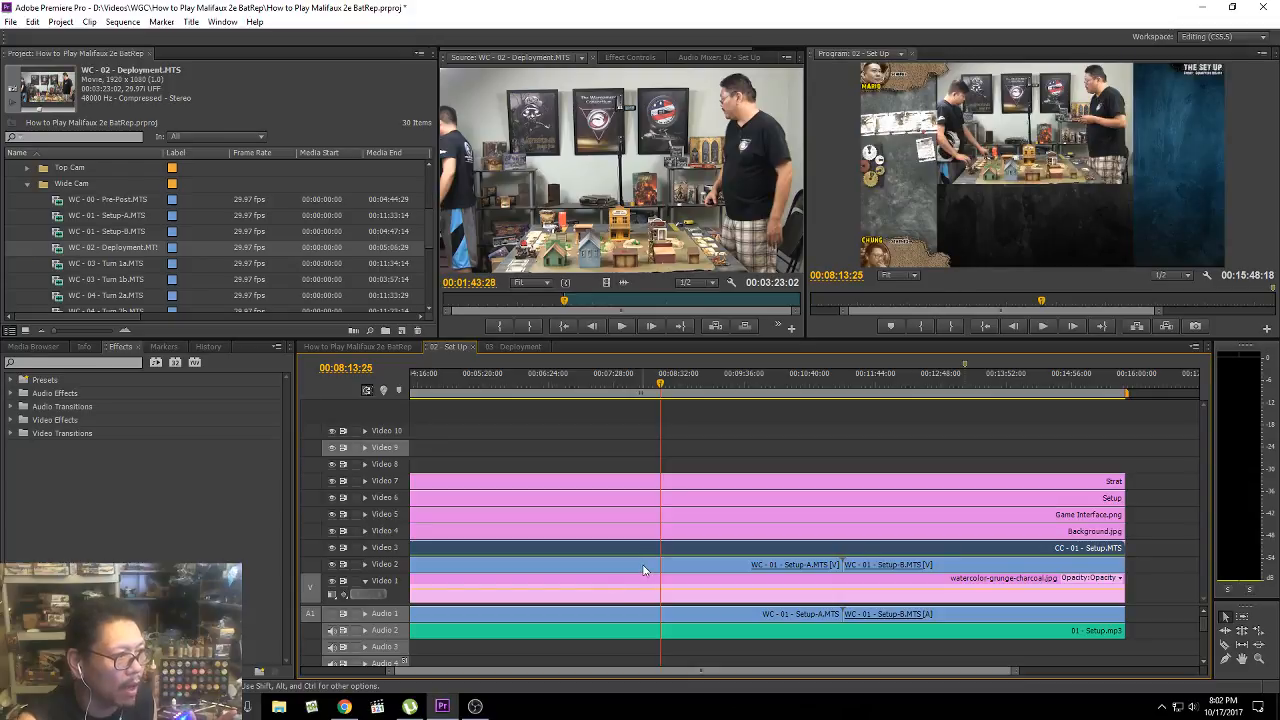
left_click(641, 566)
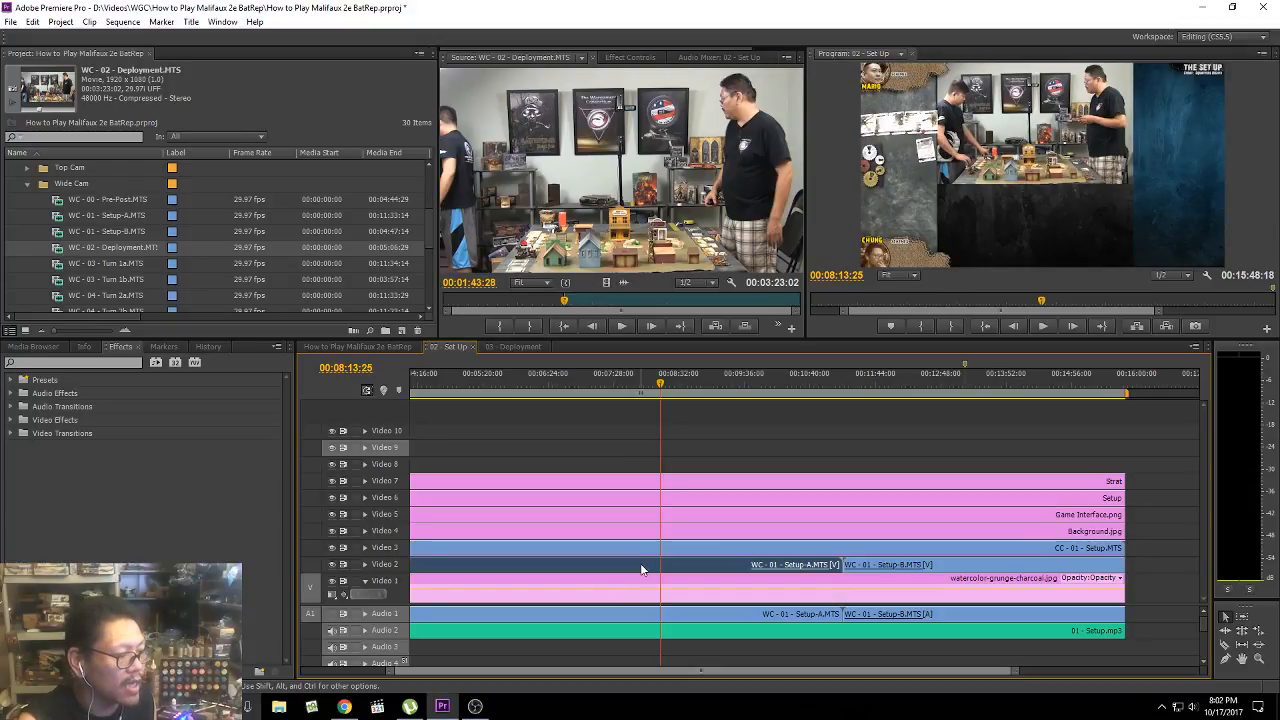
left_click(627, 57)
left_click(502, 112)
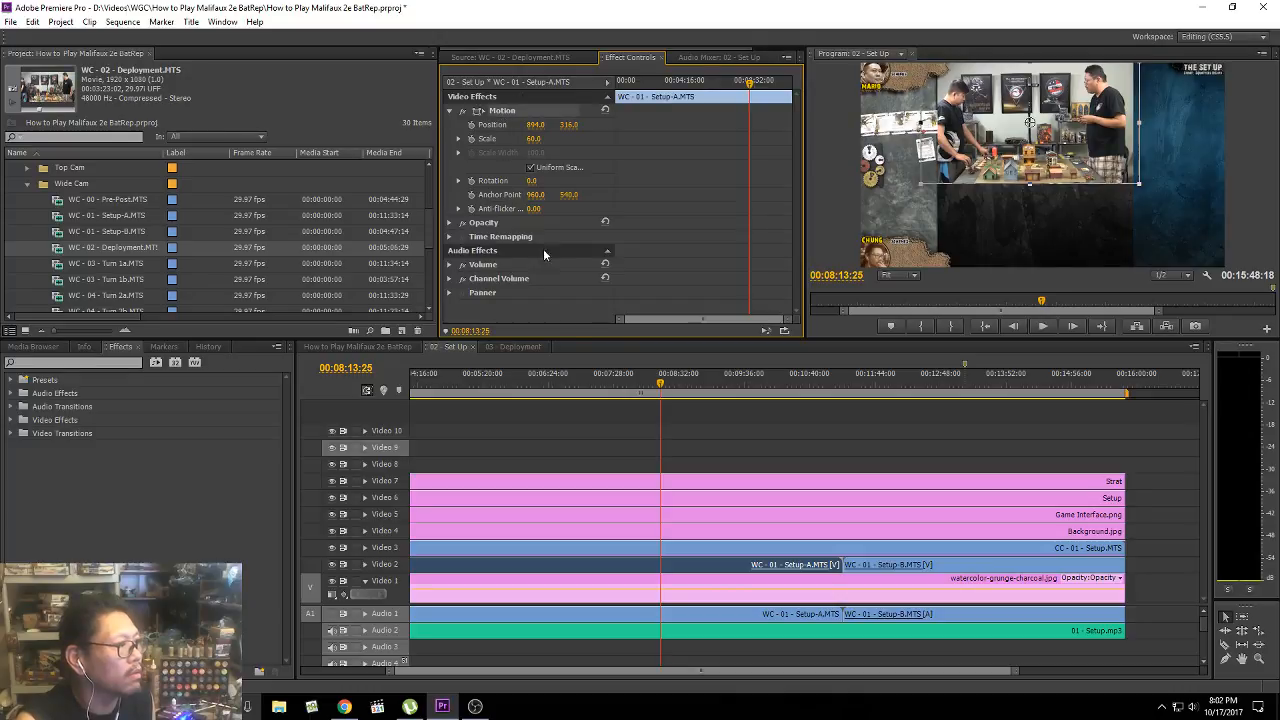
left_click(520, 347)
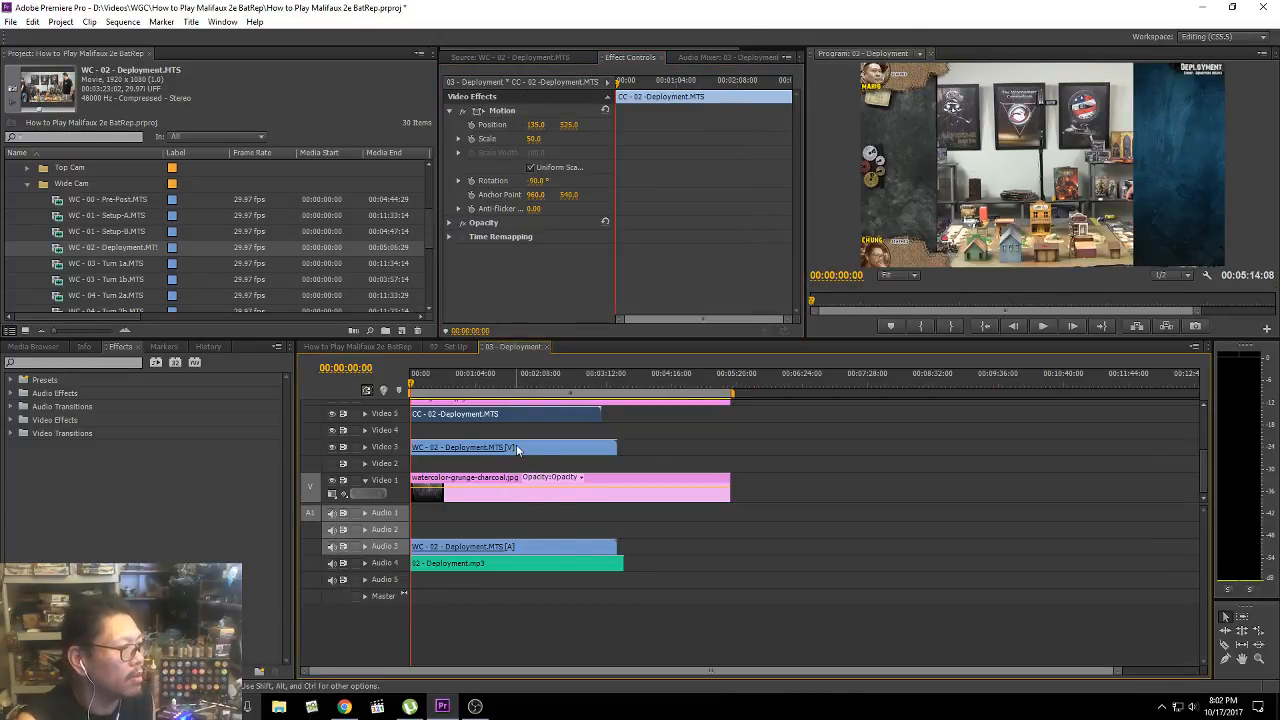
left_click(516, 447)
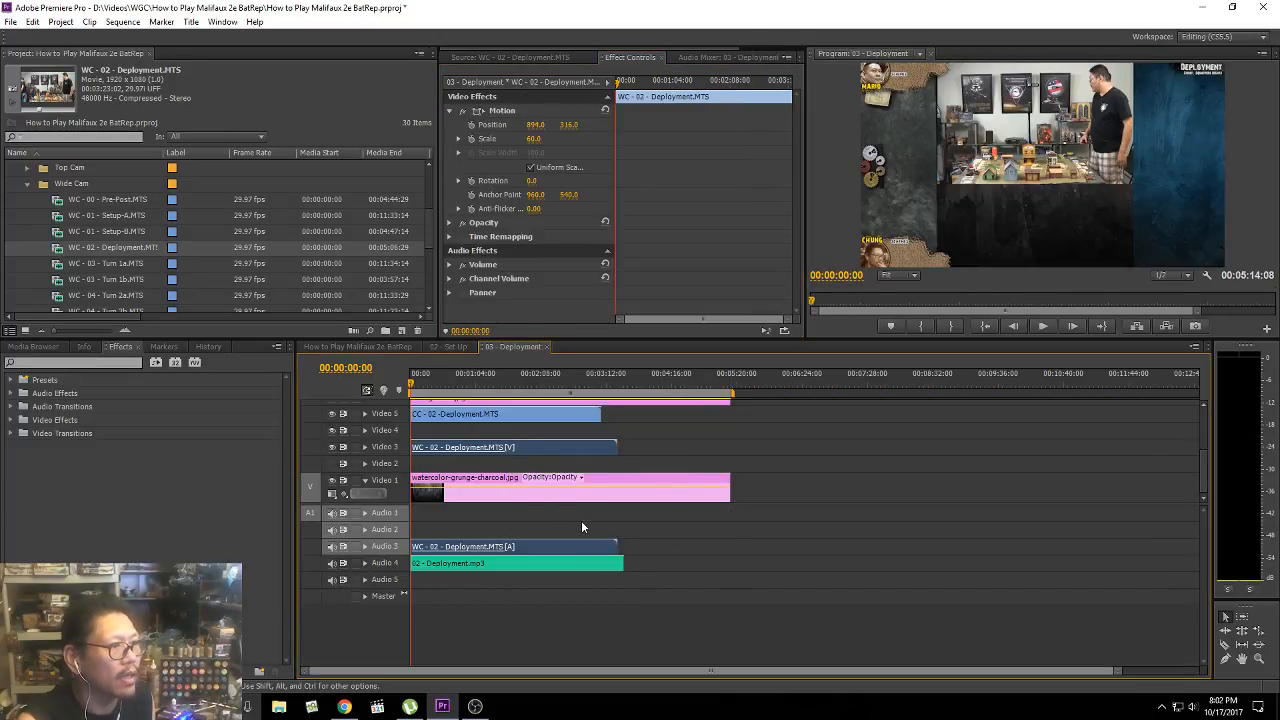
Step: Scrub and play 03 - Deployment from the start, muting and unmuting the camera and narration tracks to check the Wide Cam sync
left_click(515, 389)
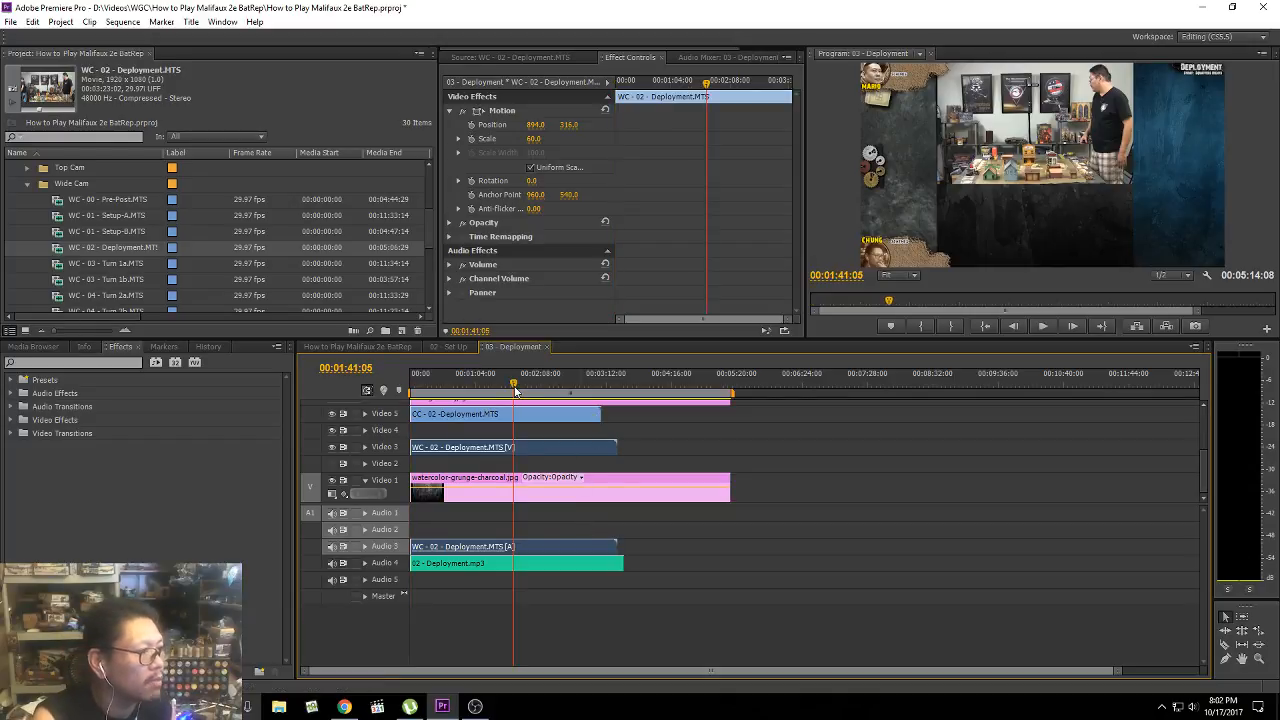
left_click_drag(515, 389, 485, 386)
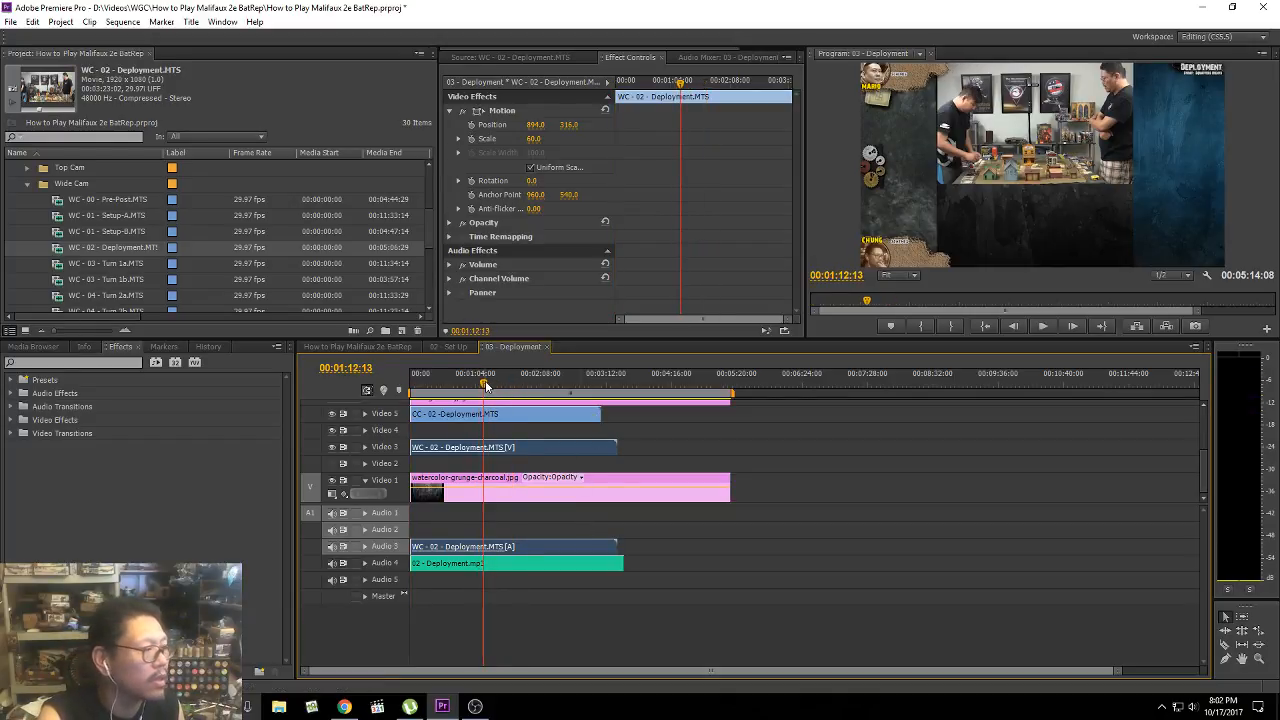
key("Home")
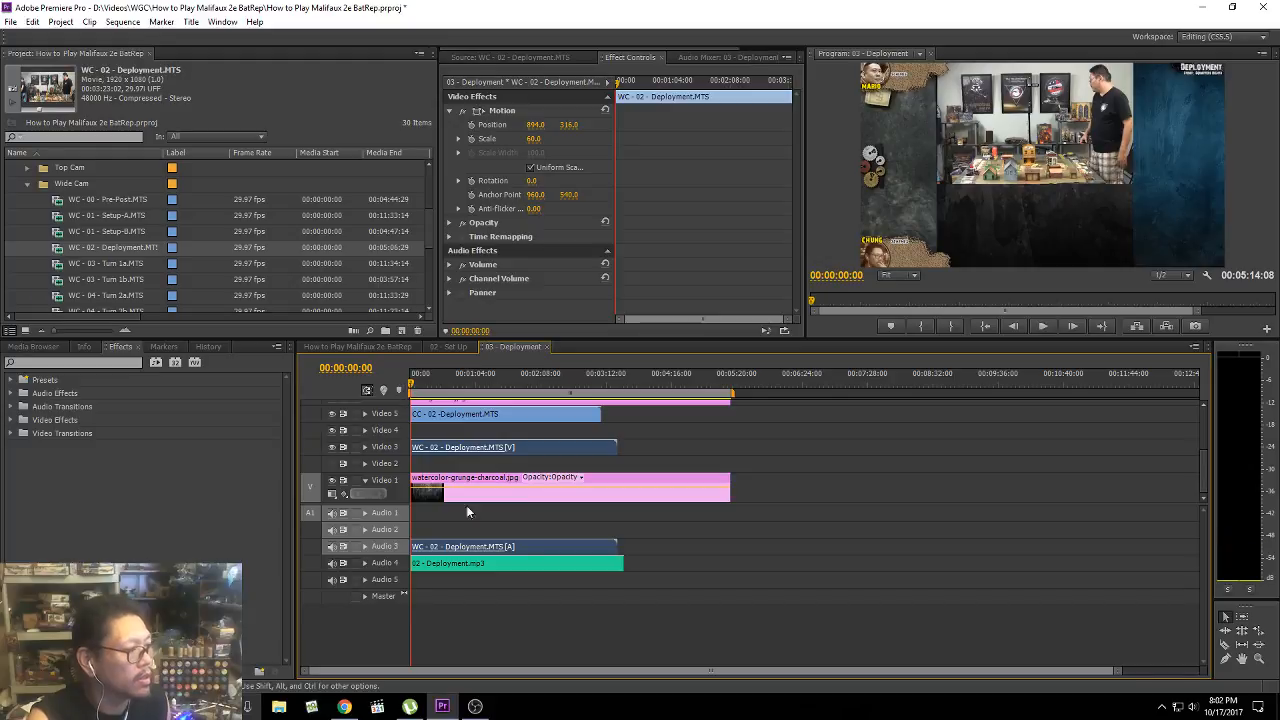
key("space")
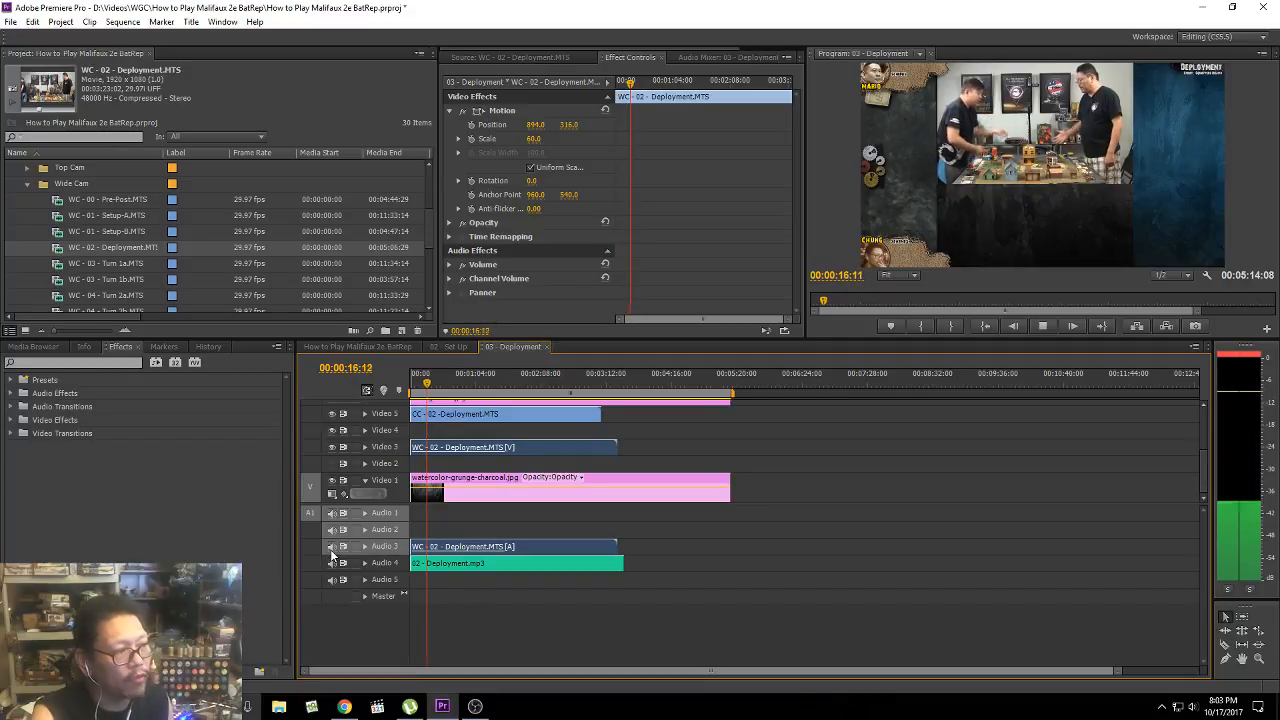
key("space")
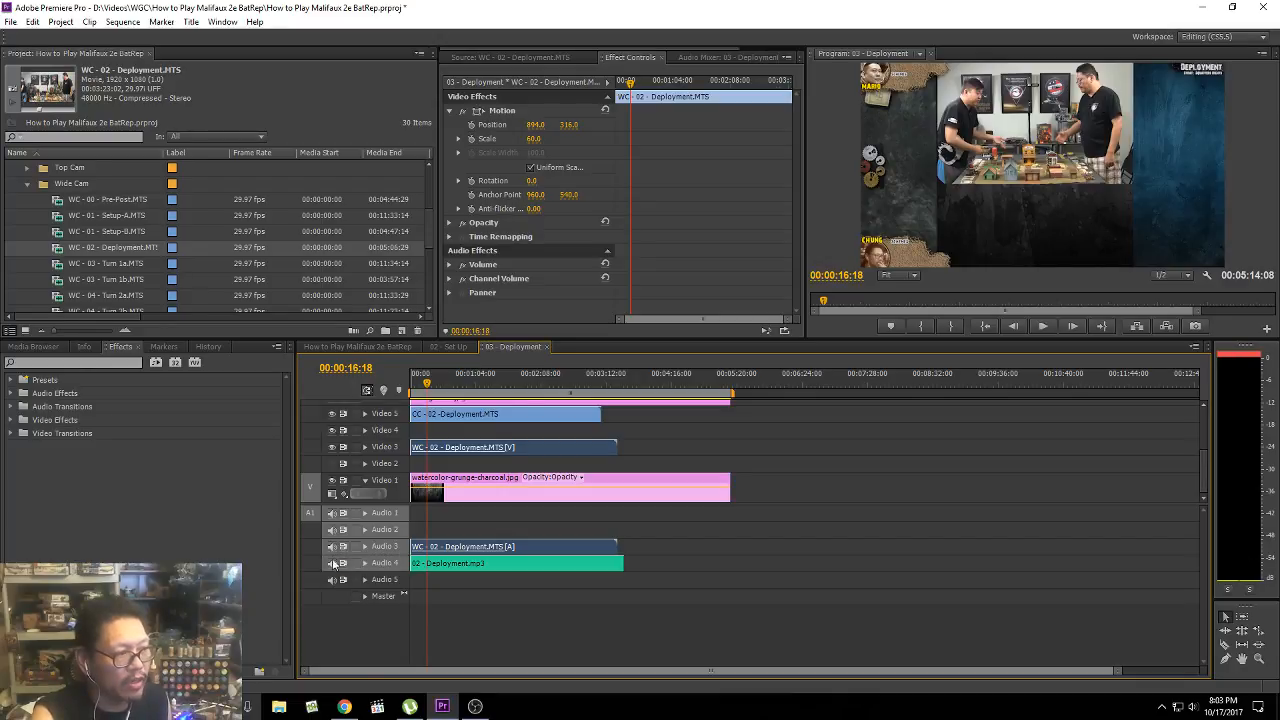
key("space")
left_click(332, 563)
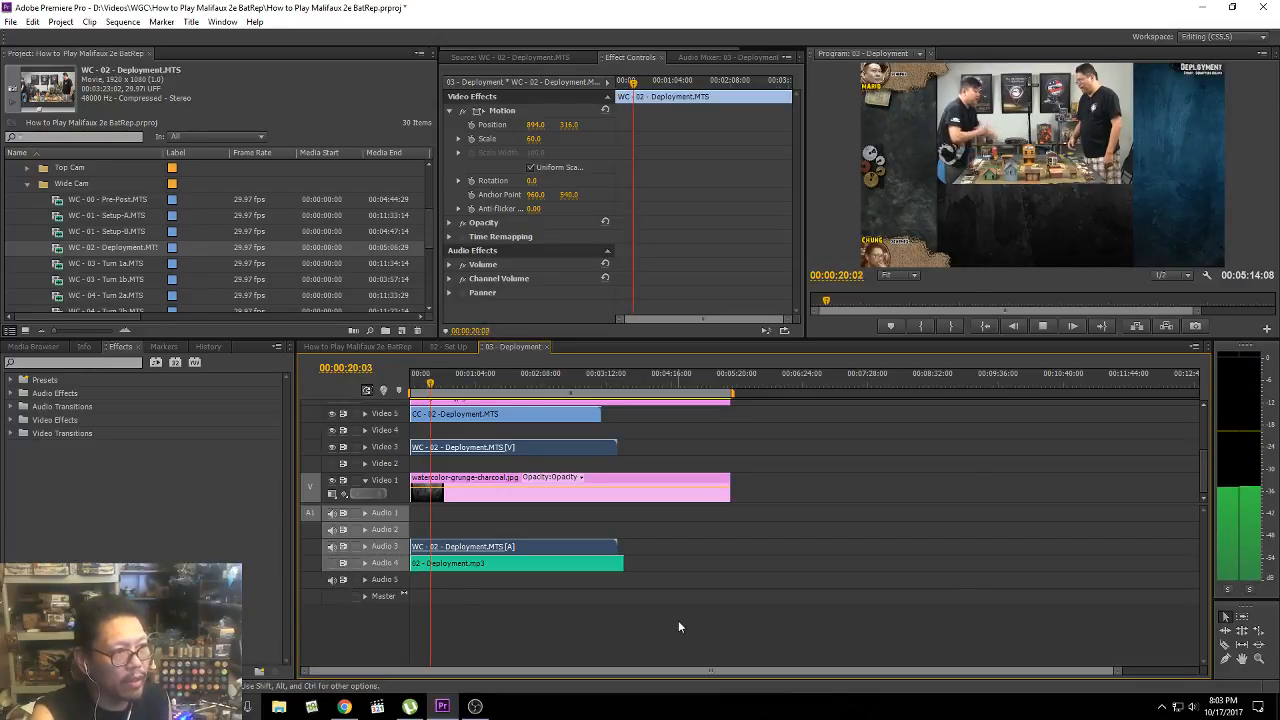
key("space")
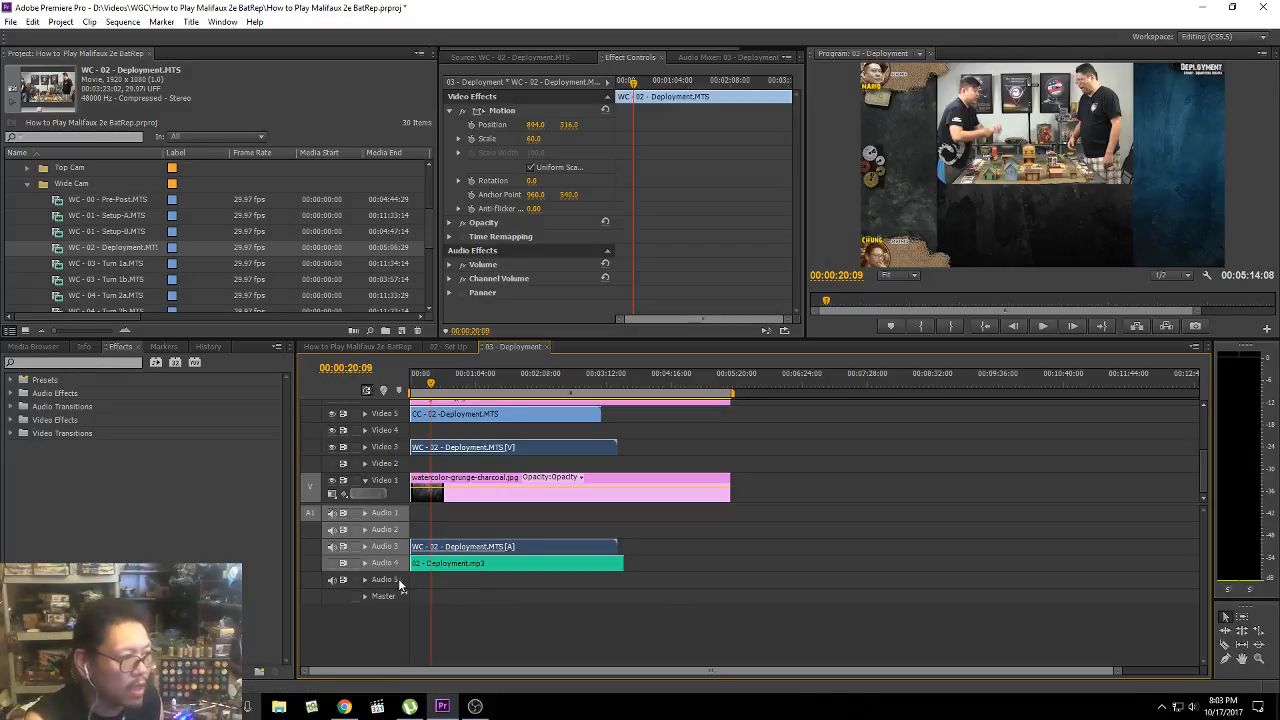
key("space")
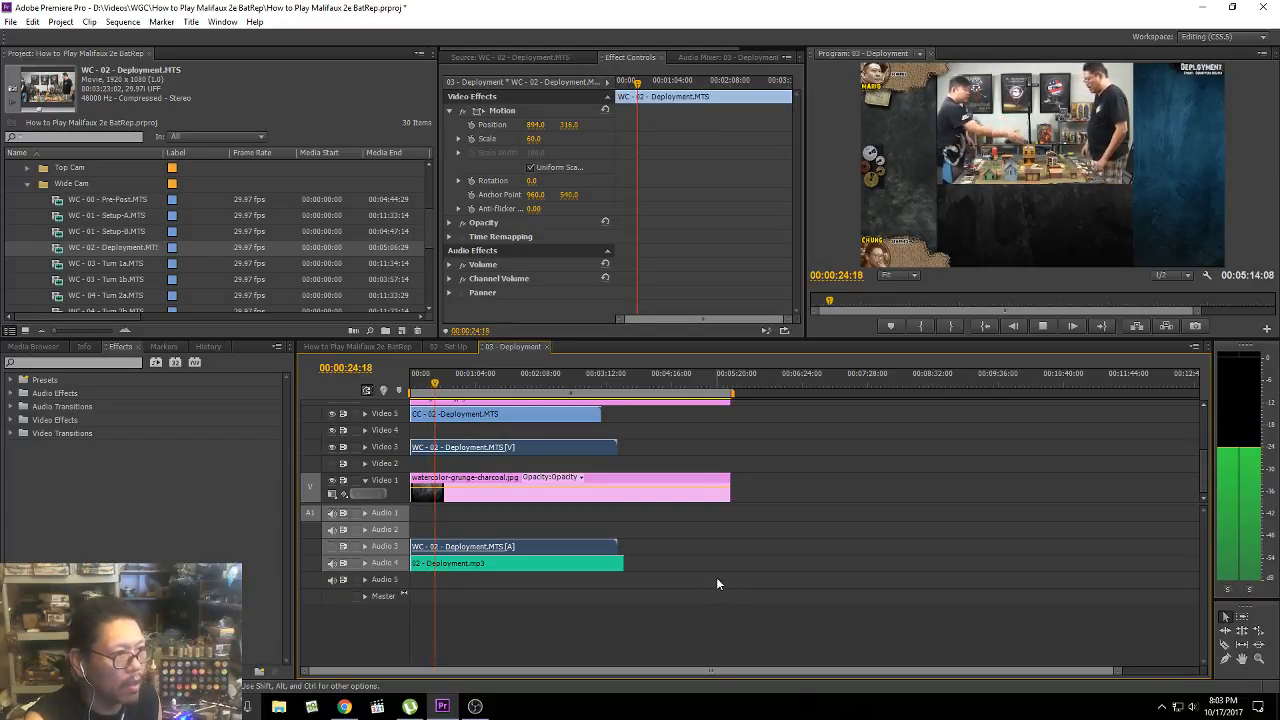
left_click(332, 563)
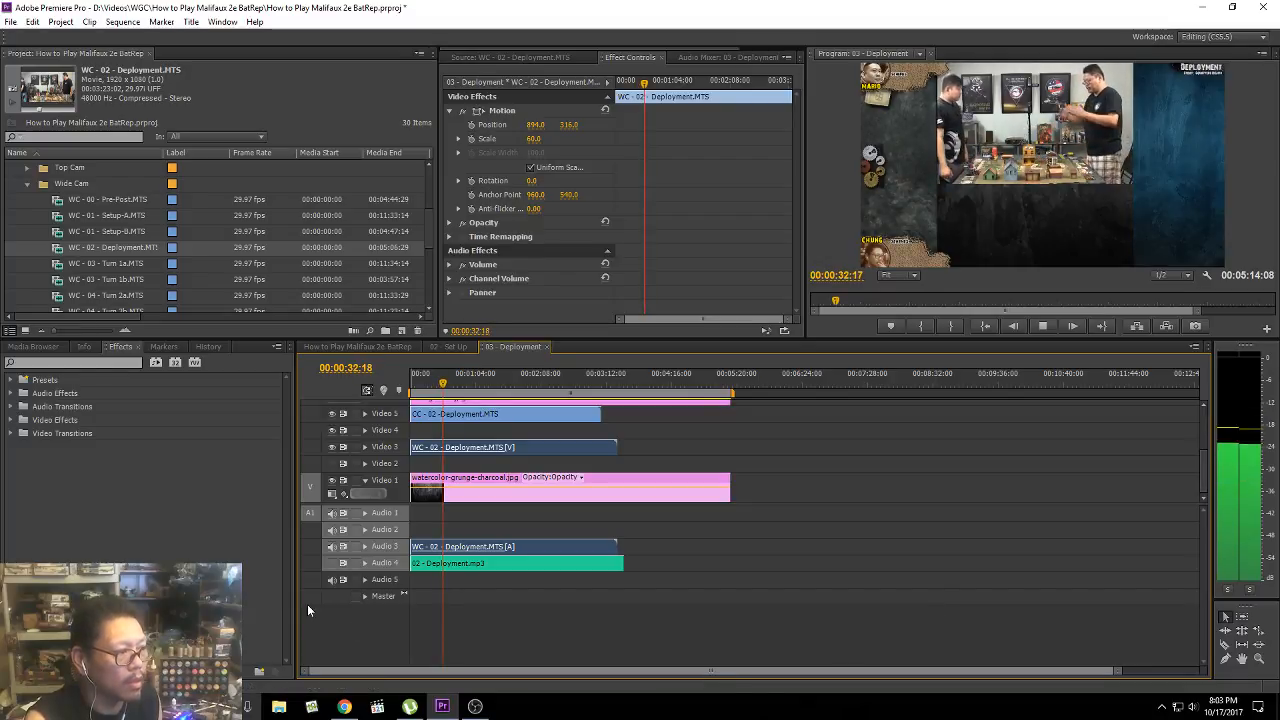
key("space")
left_click(328, 562)
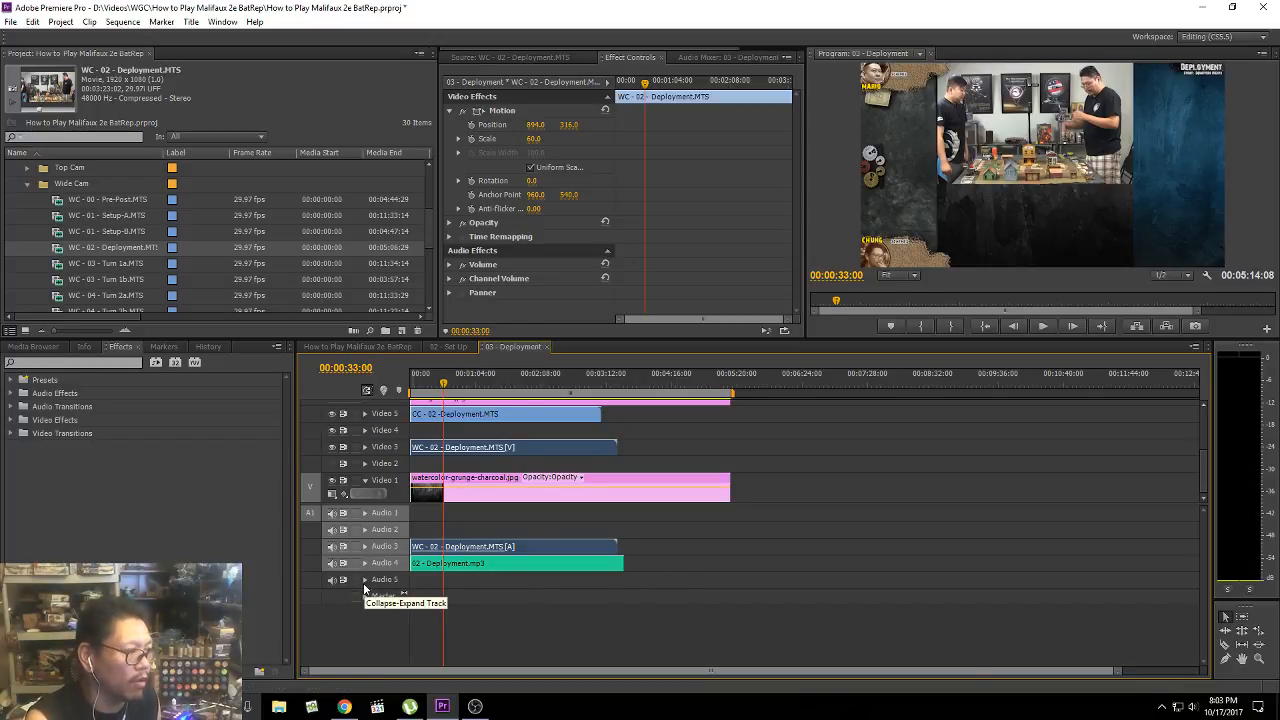
Step: Mute Audio 3, which holds the Wide Cam sound, deselect the clip, and save the project
left_click(332, 546)
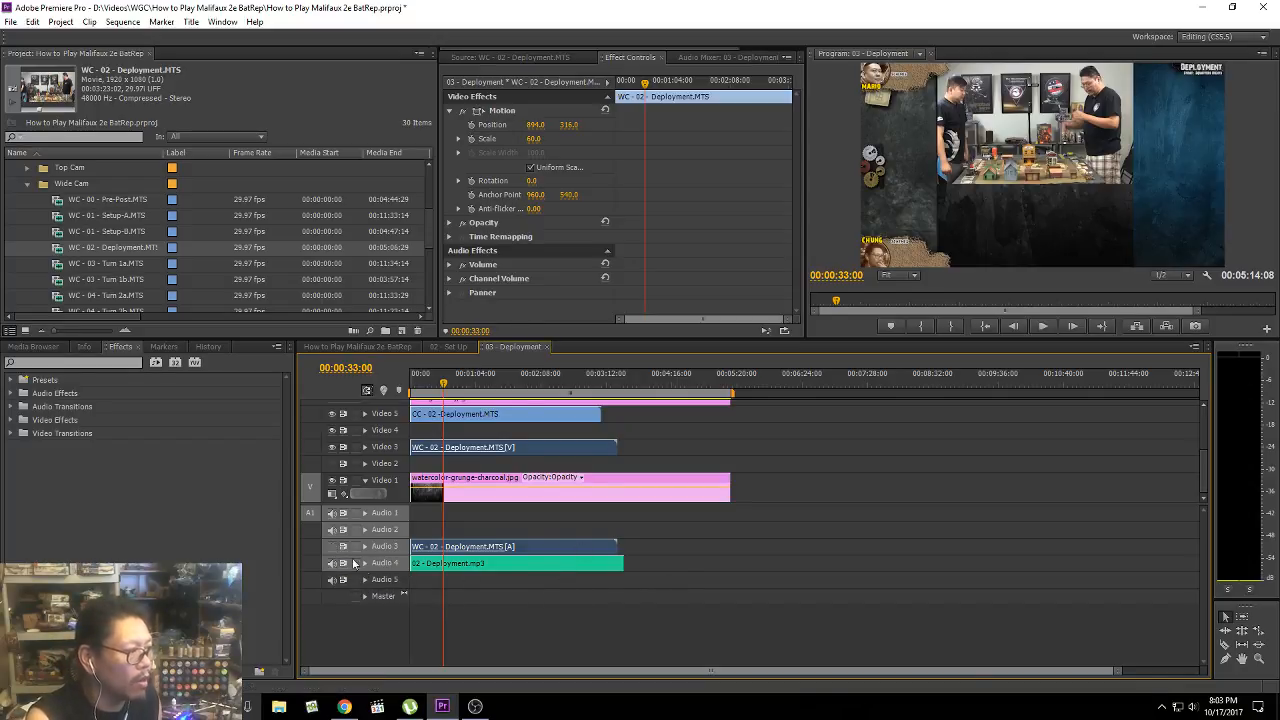
left_click(670, 525)
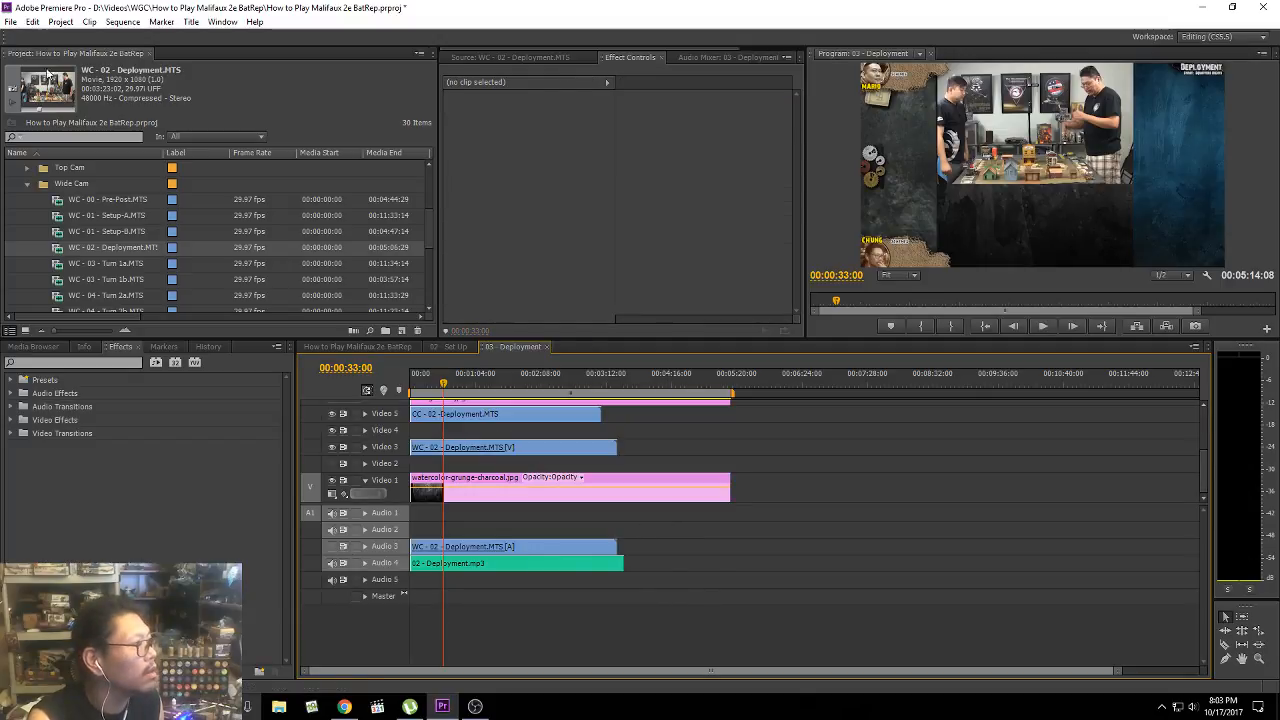
left_click(12, 22)
left_click(30, 128)
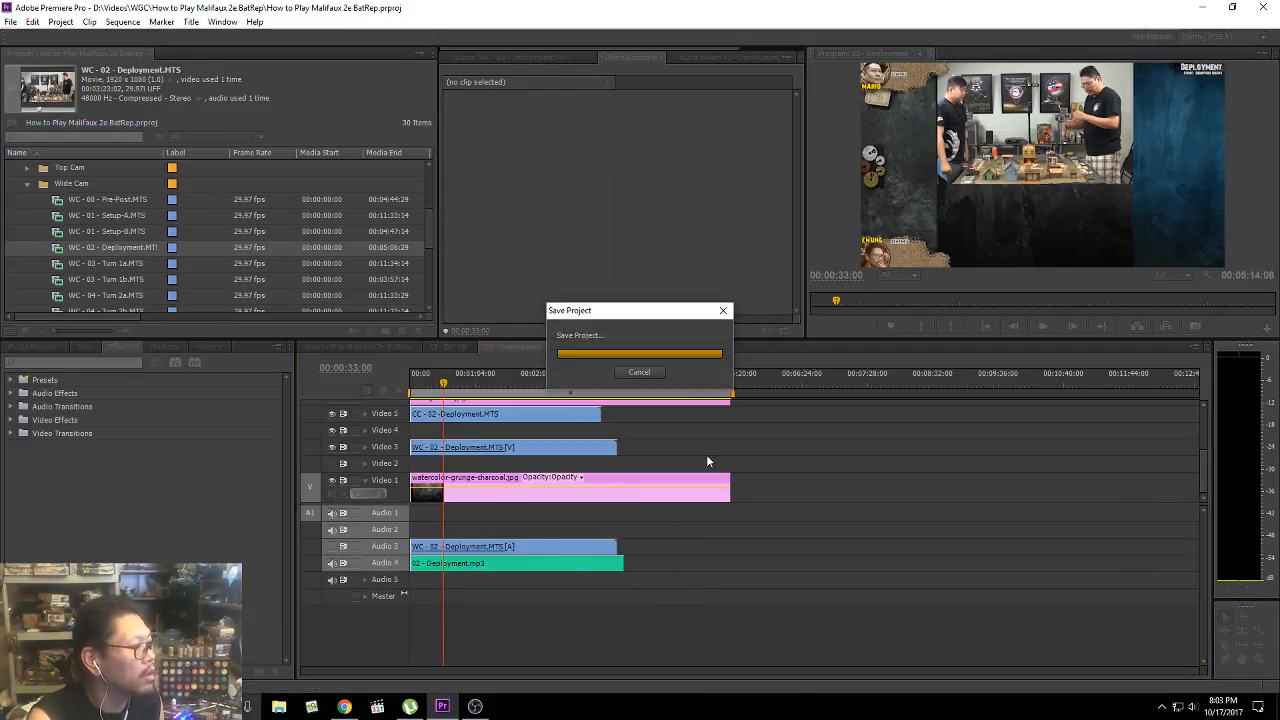
Step: Open TC - 02 - Deployment.MTS from the Top Cam bin in the Source monitor
left_click(27, 184)
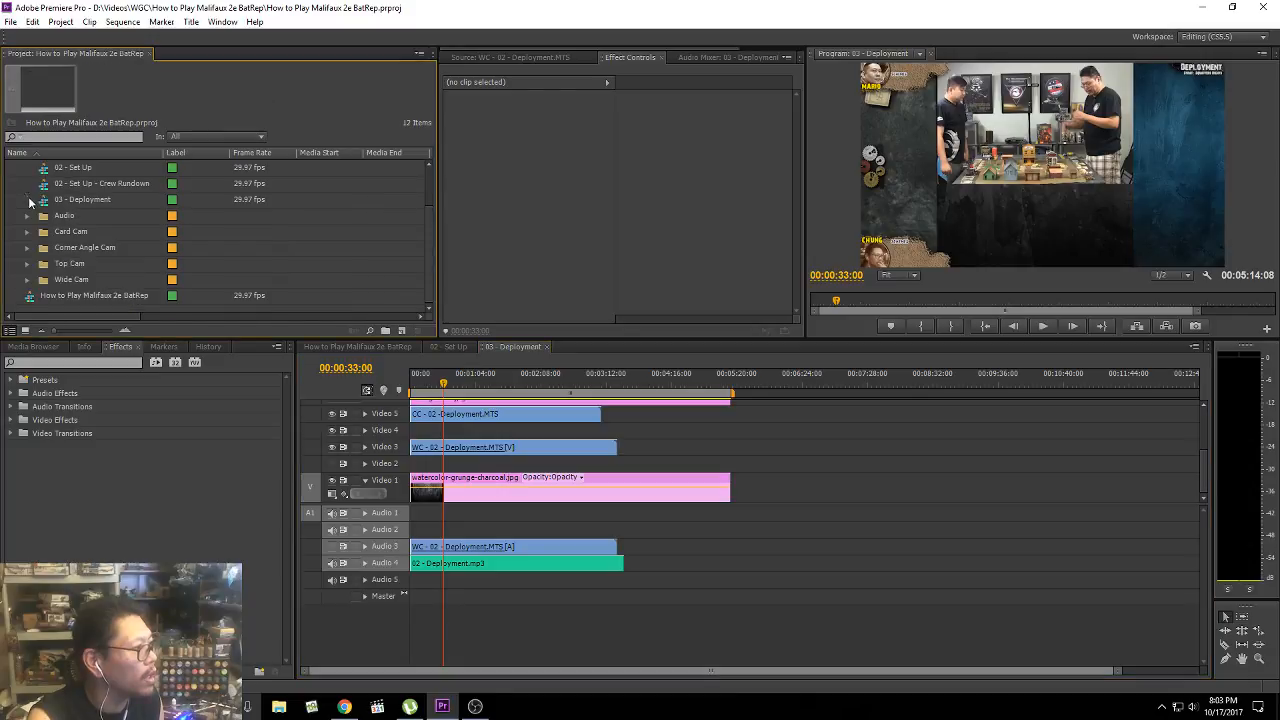
left_click(28, 264)
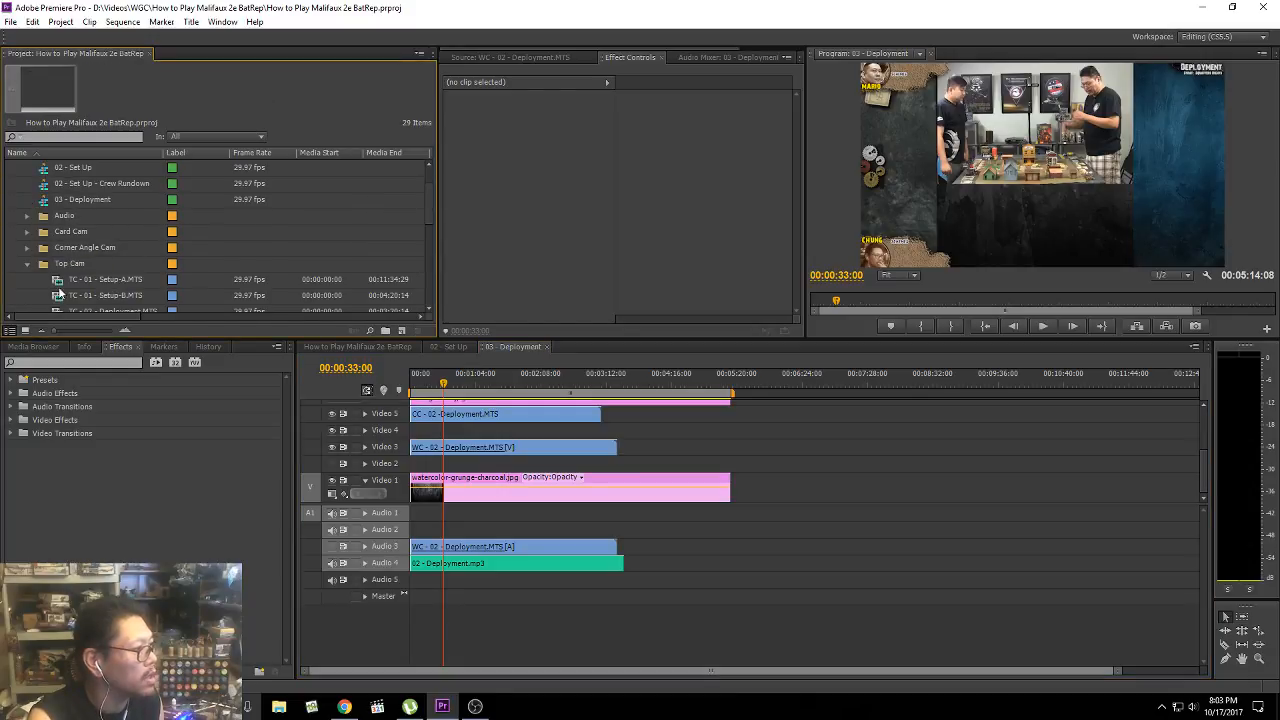
scroll(105, 269, "down", 2)
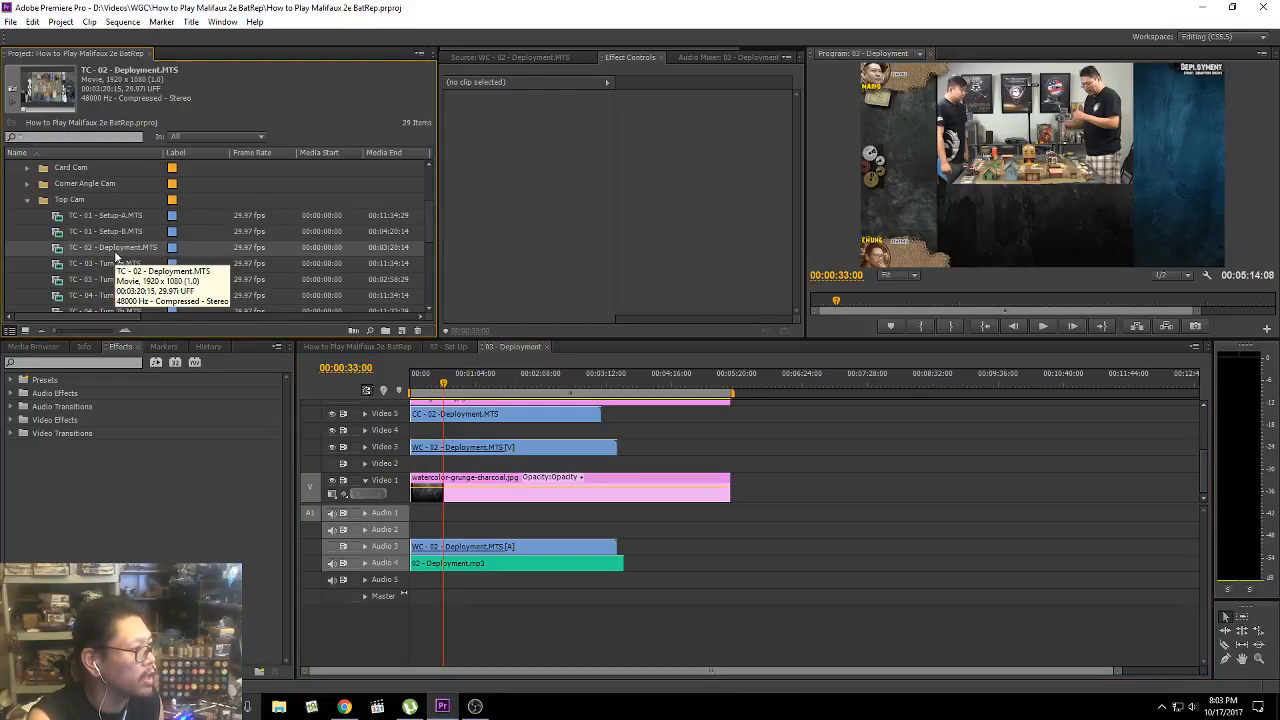
left_click_drag(110, 250, 474, 210)
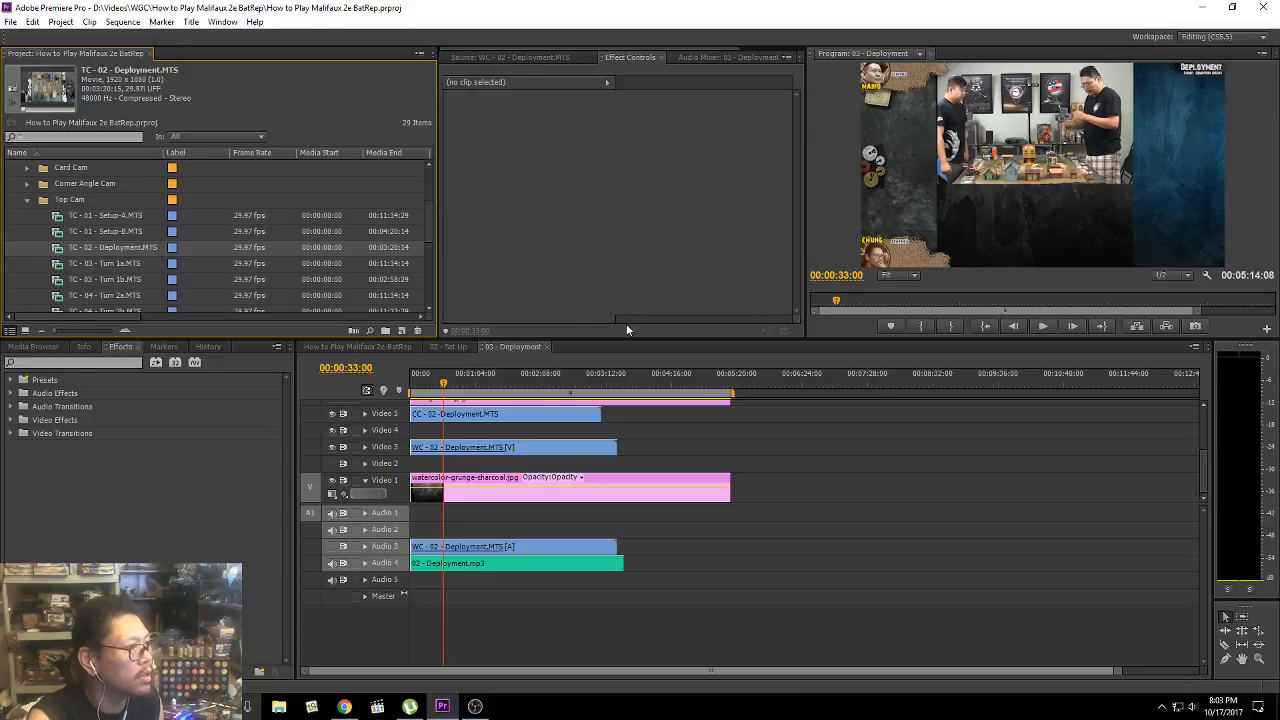
left_click(536, 58)
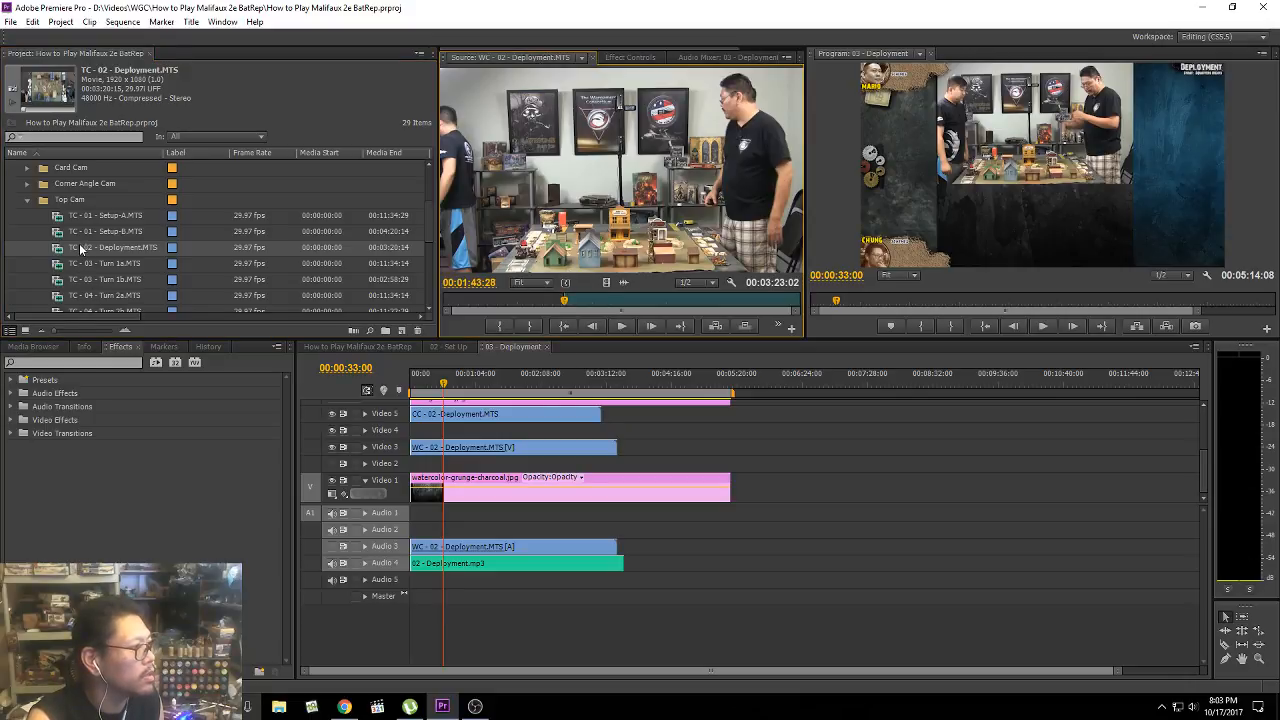
left_click_drag(84, 249, 577, 314)
Step: Play and step through the opening of TC - 02 - Deployment.MTS to find the sync cue, and mark the In point at 00:00:07:11
key("space")
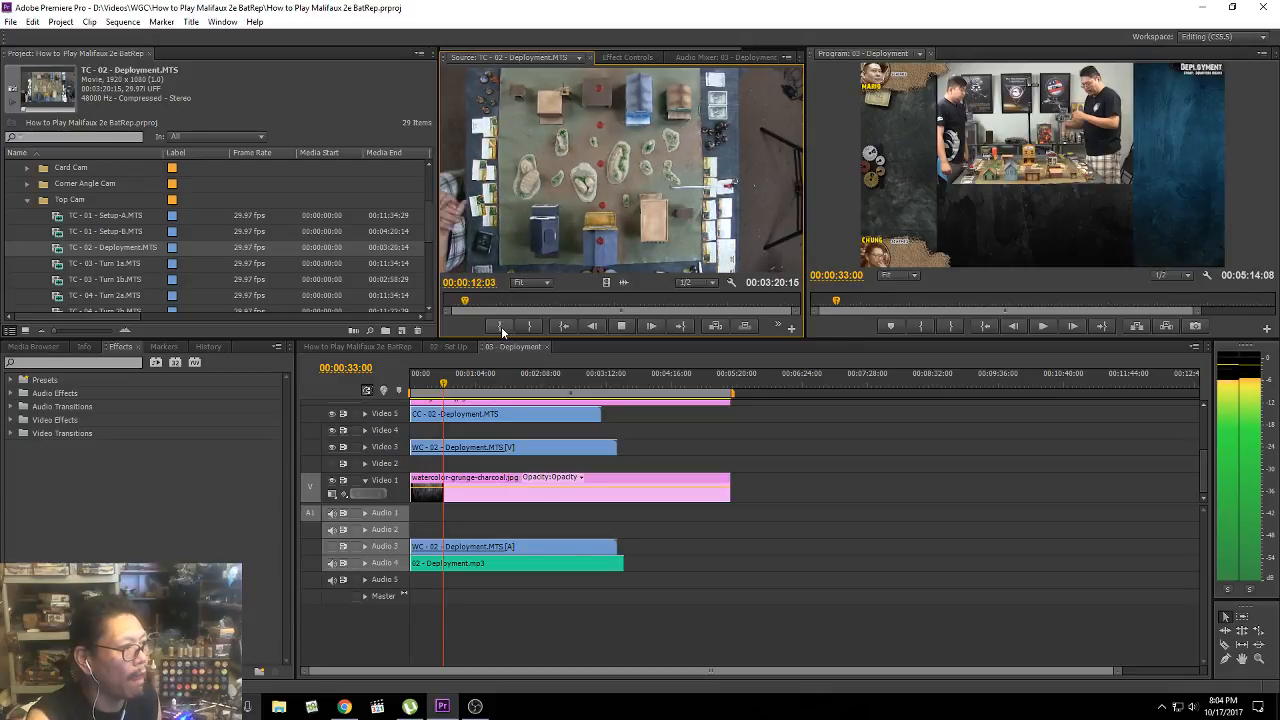
key("space")
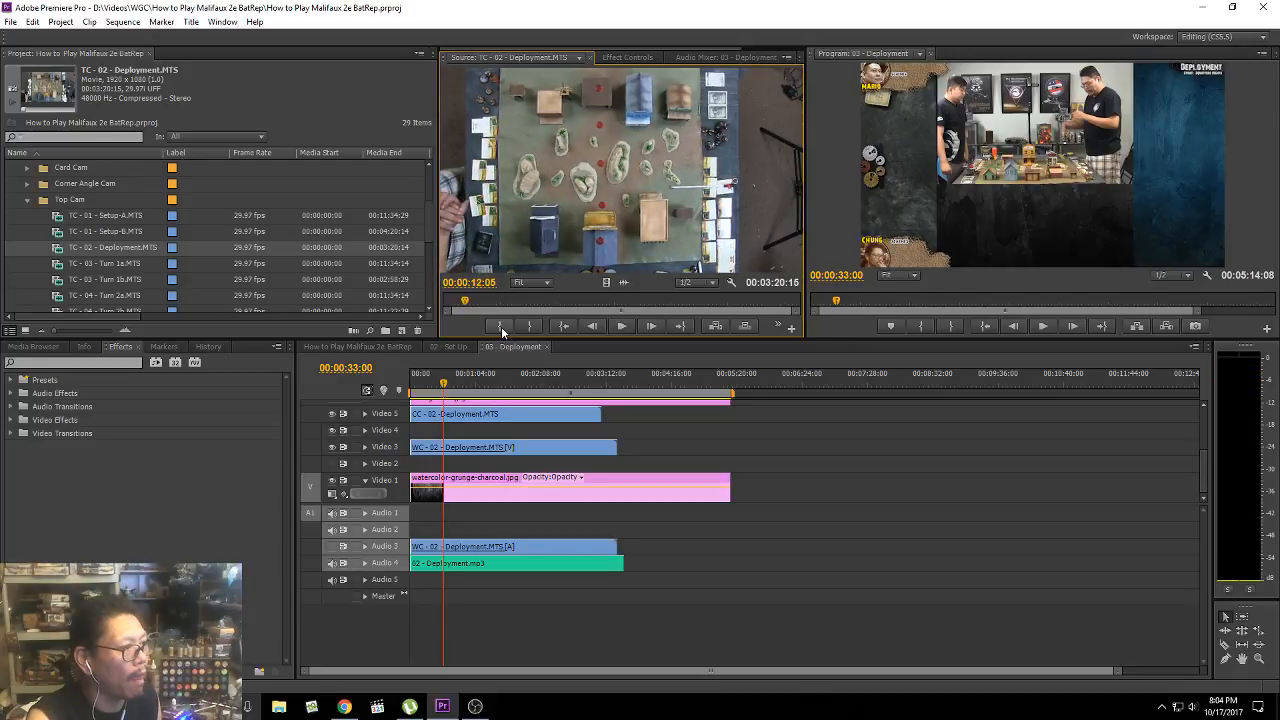
left_click(451, 306)
key("space")
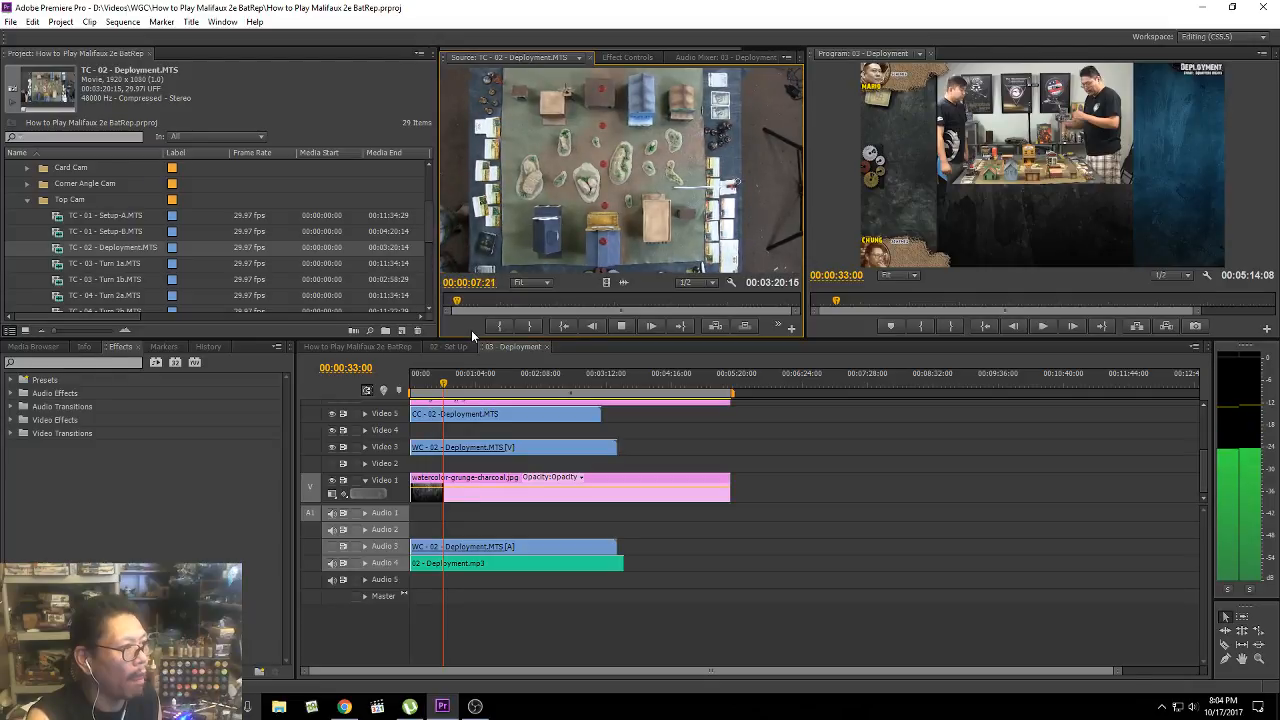
key("space")
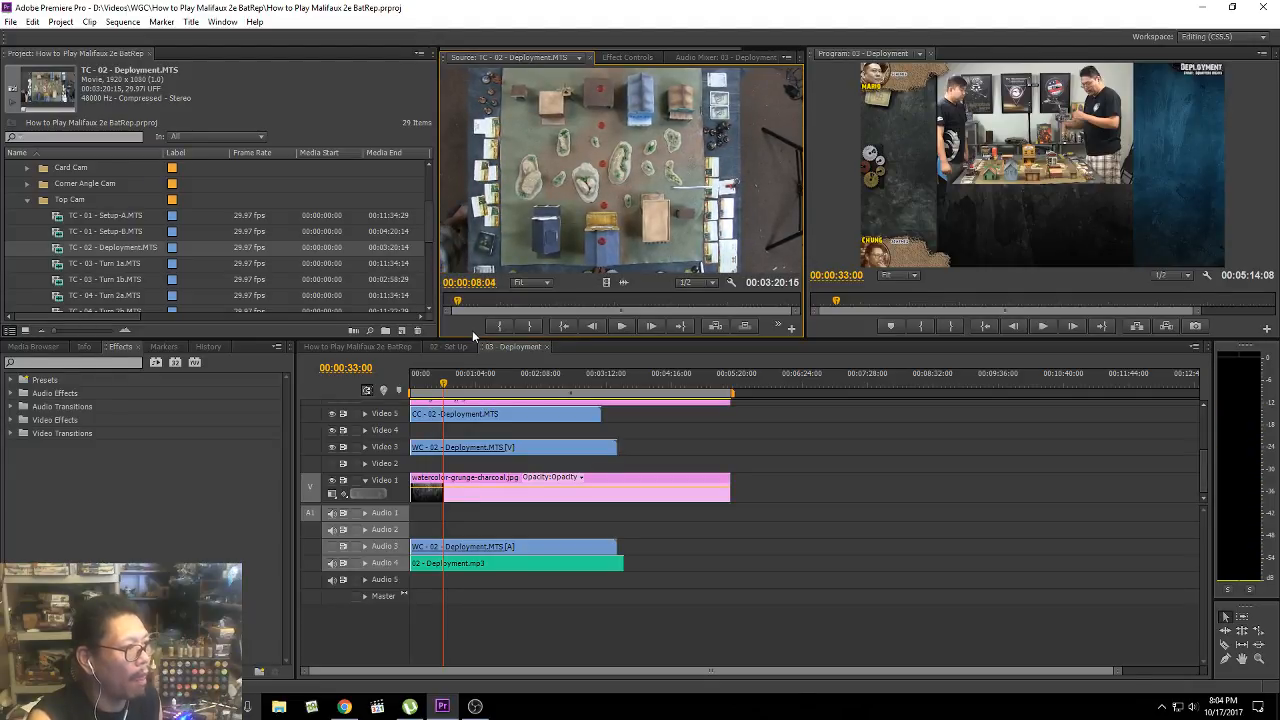
key("Left")
key("Left")
key("Left")
key("Left")
key("Left")
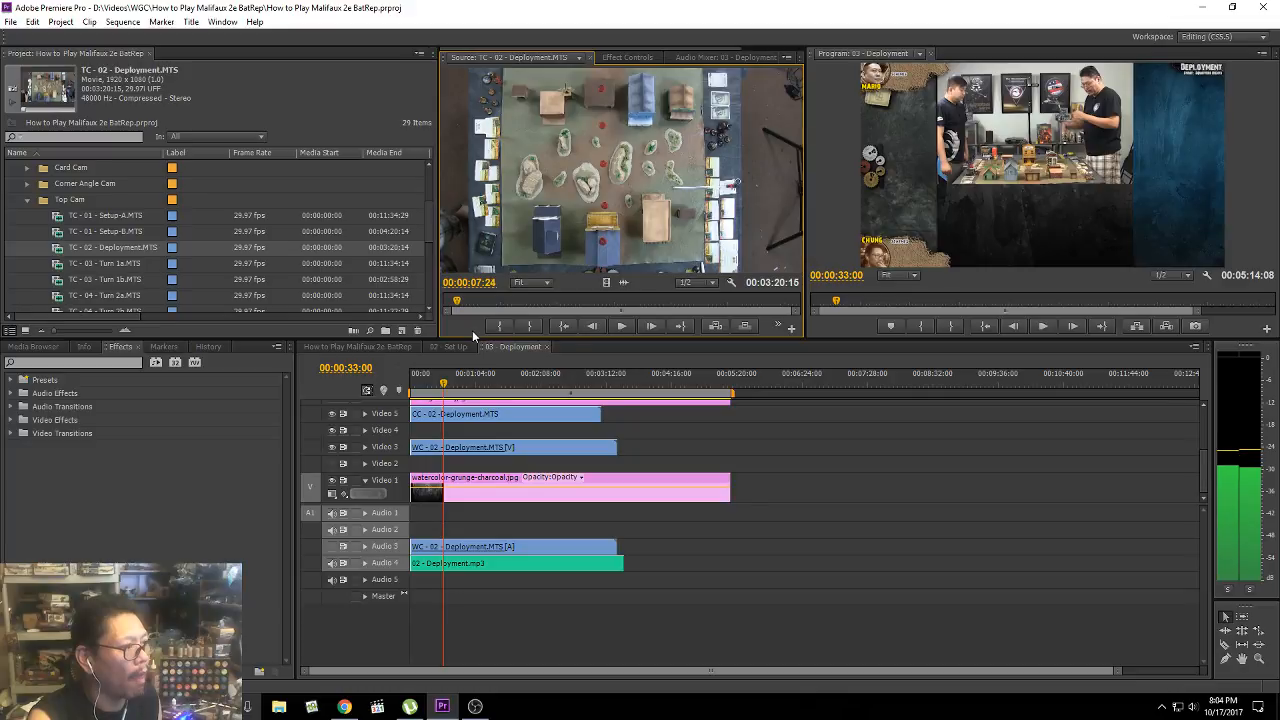
key("space")
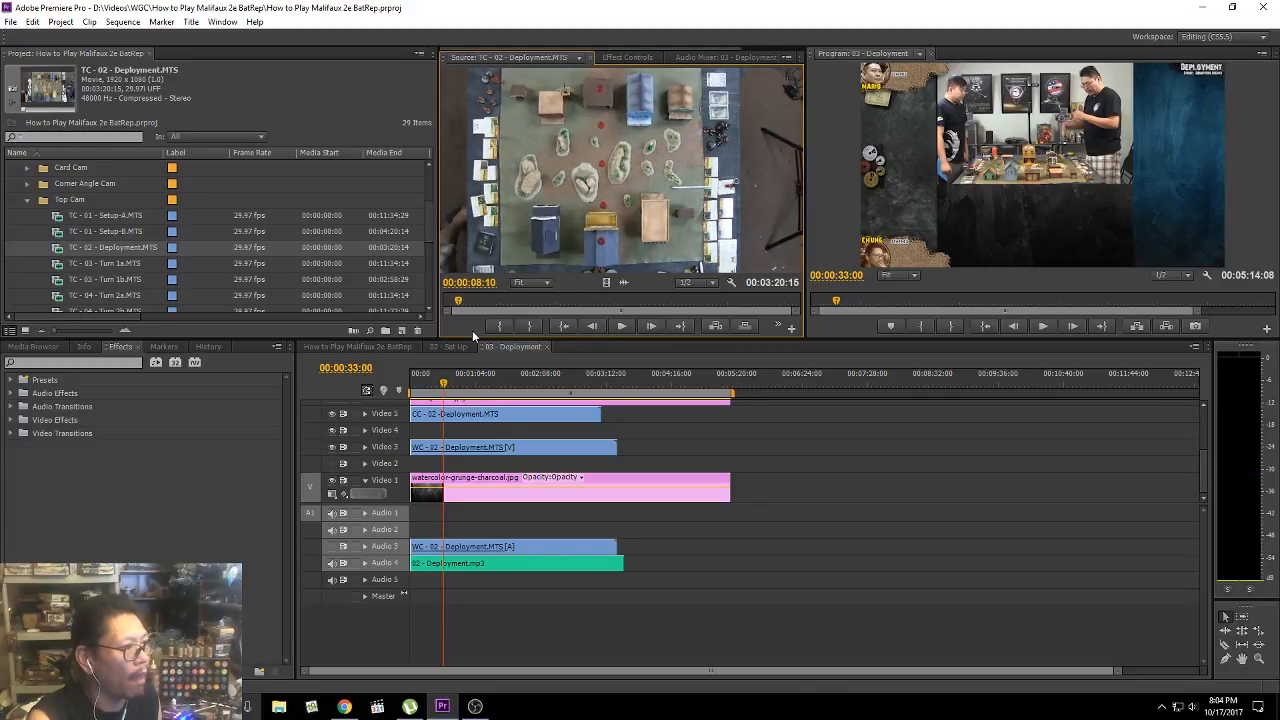
key("space")
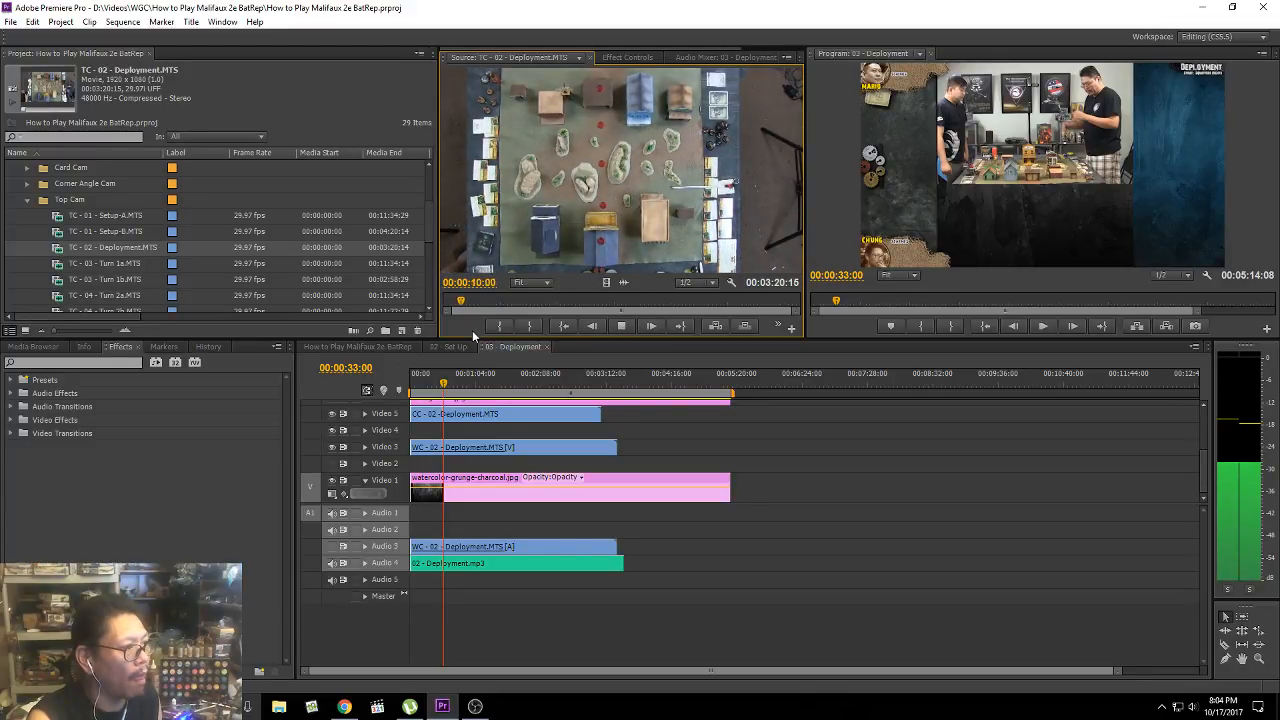
key("j")
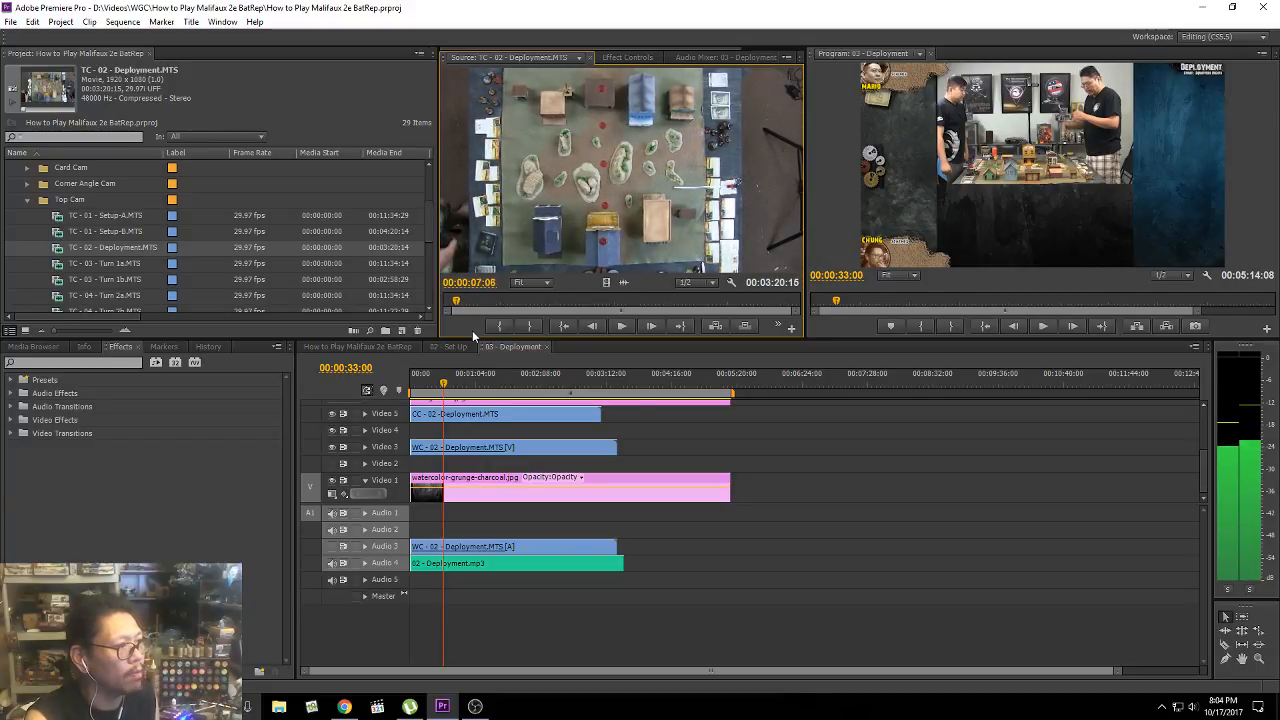
key("l")
key("space")
key("j")
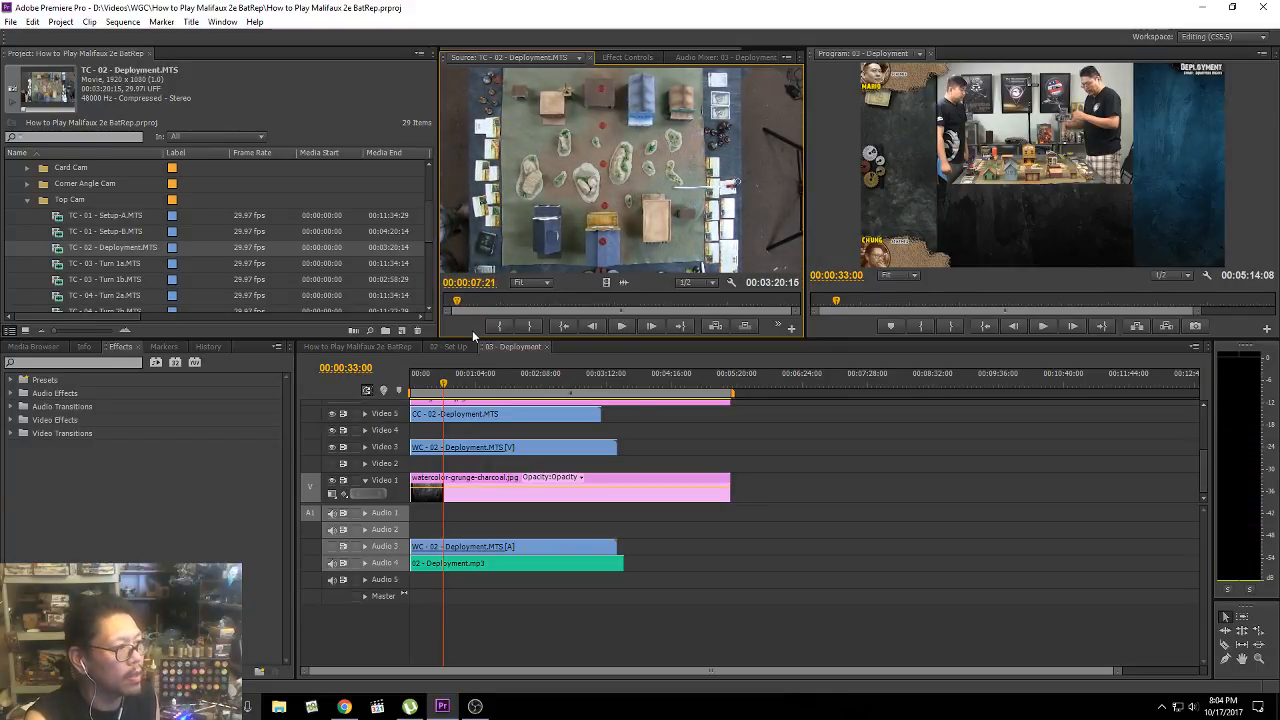
key("l")
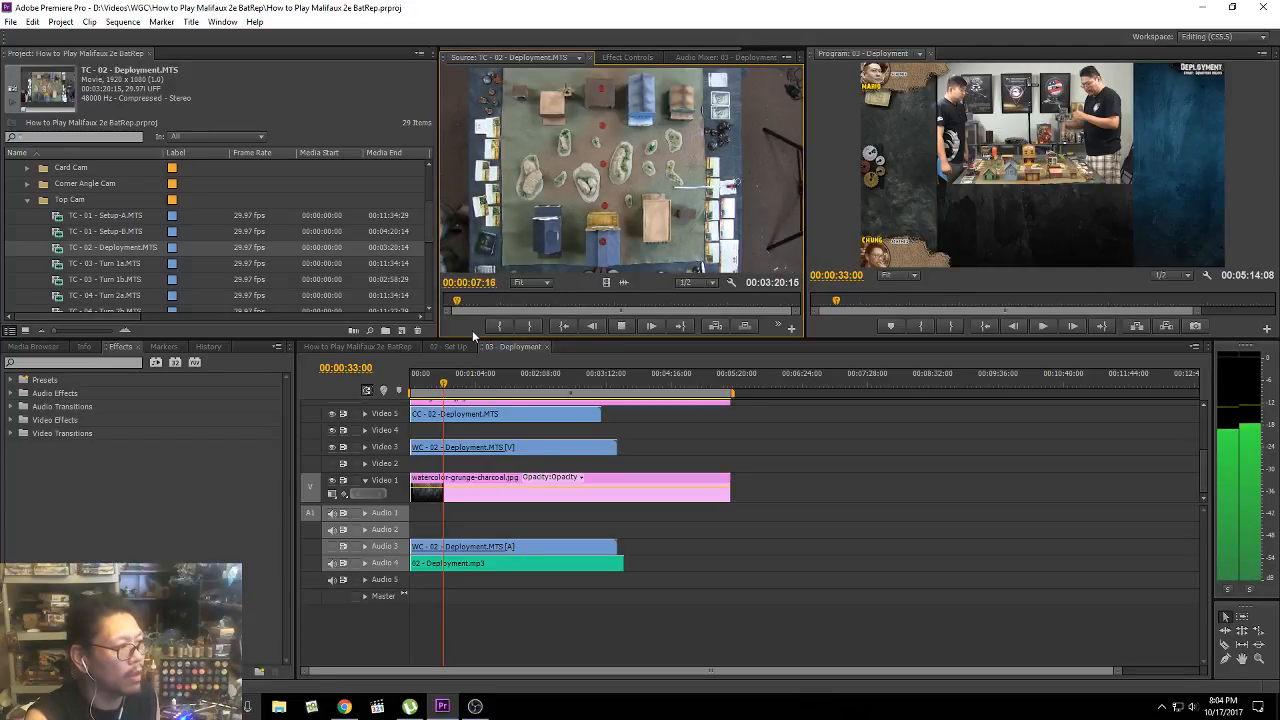
key("space")
key("Left")
key("Left")
key("Left")
key("Left")
key("Left")
key("Left")
key("Left")
key("Left")
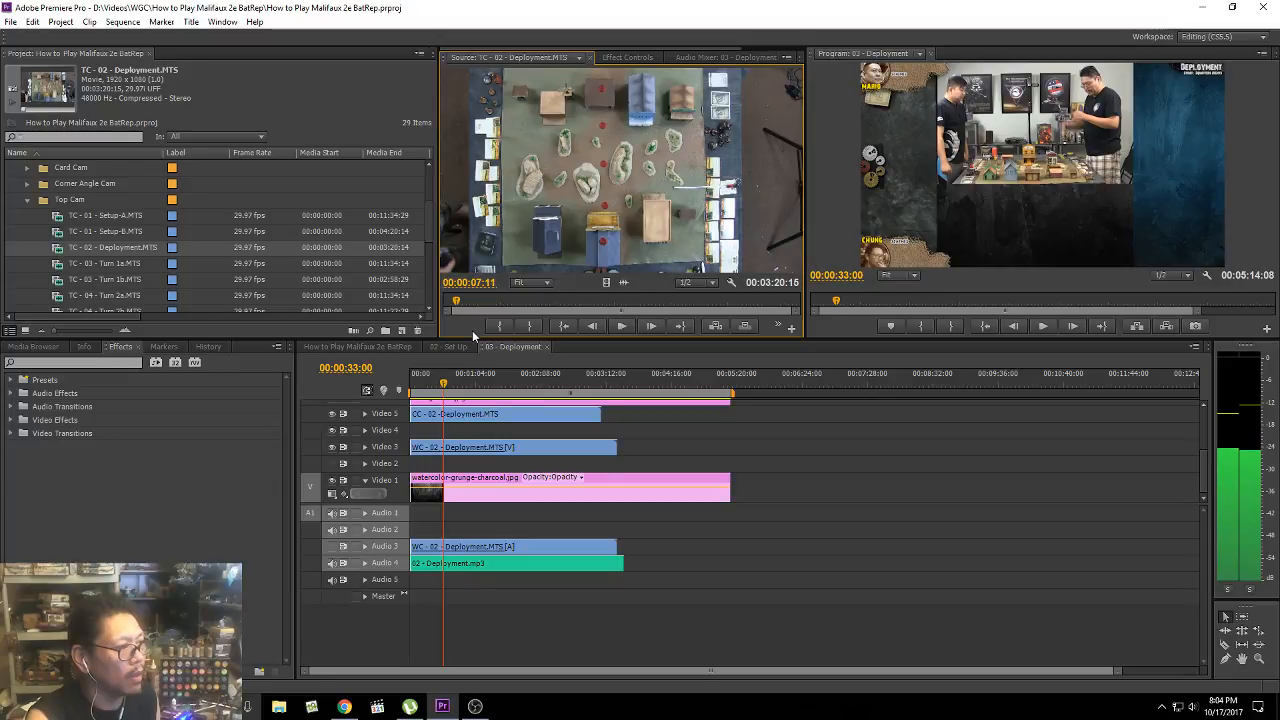
key("Right")
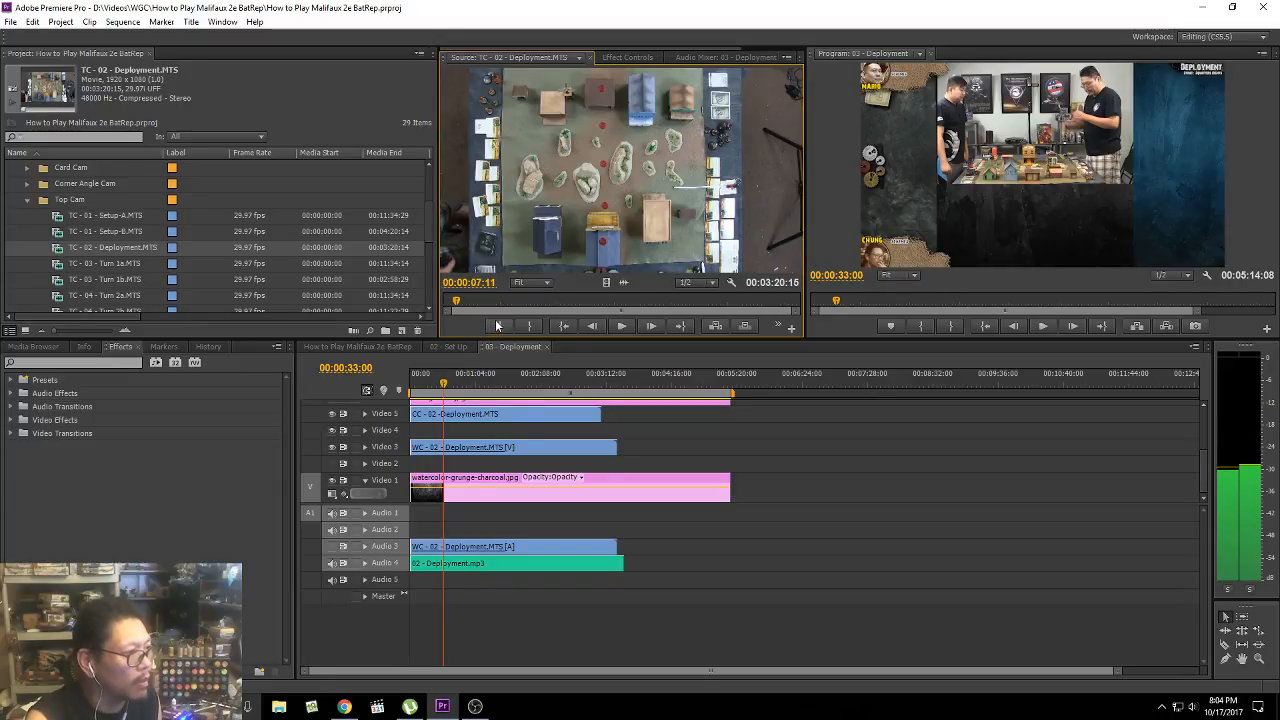
left_click(499, 325)
Step: Place the trimmed TC - 02 - Deployment.MTS on Video 2 and Audio 2 at the sequence start, with Video 2 visible and Video 3 hidden
left_click_drag(628, 205, 412, 530)
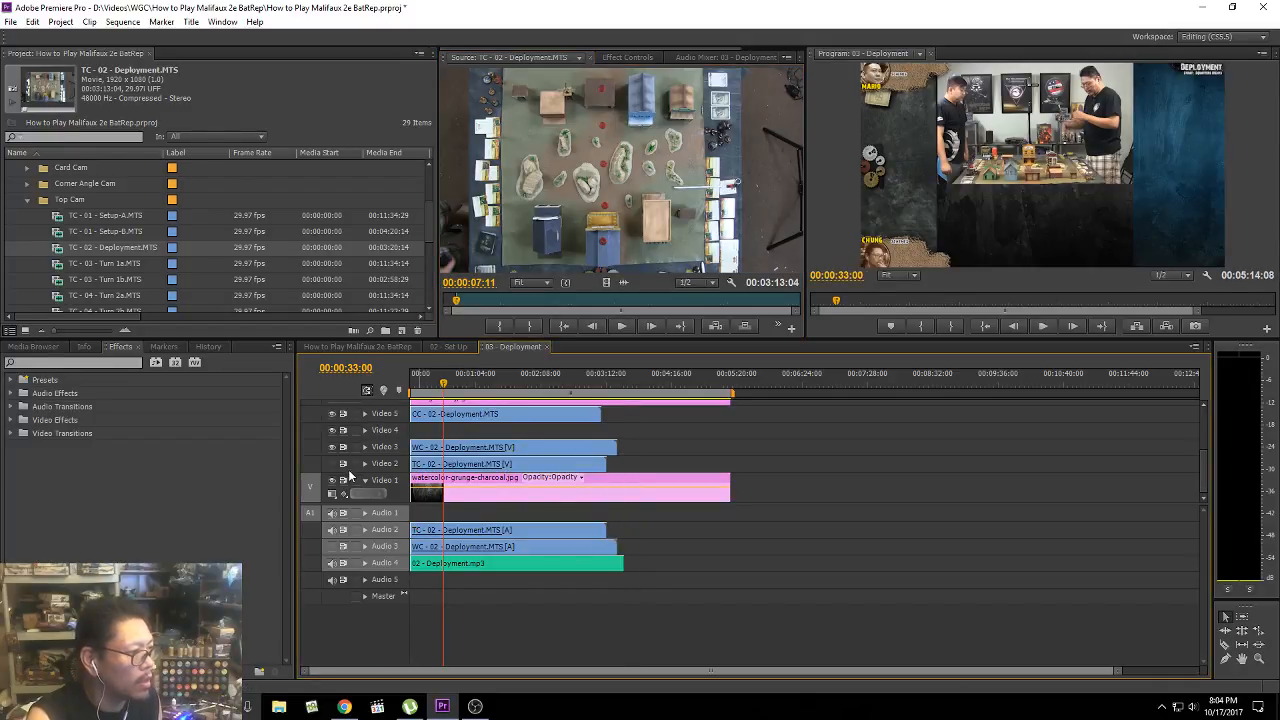
left_click(332, 447)
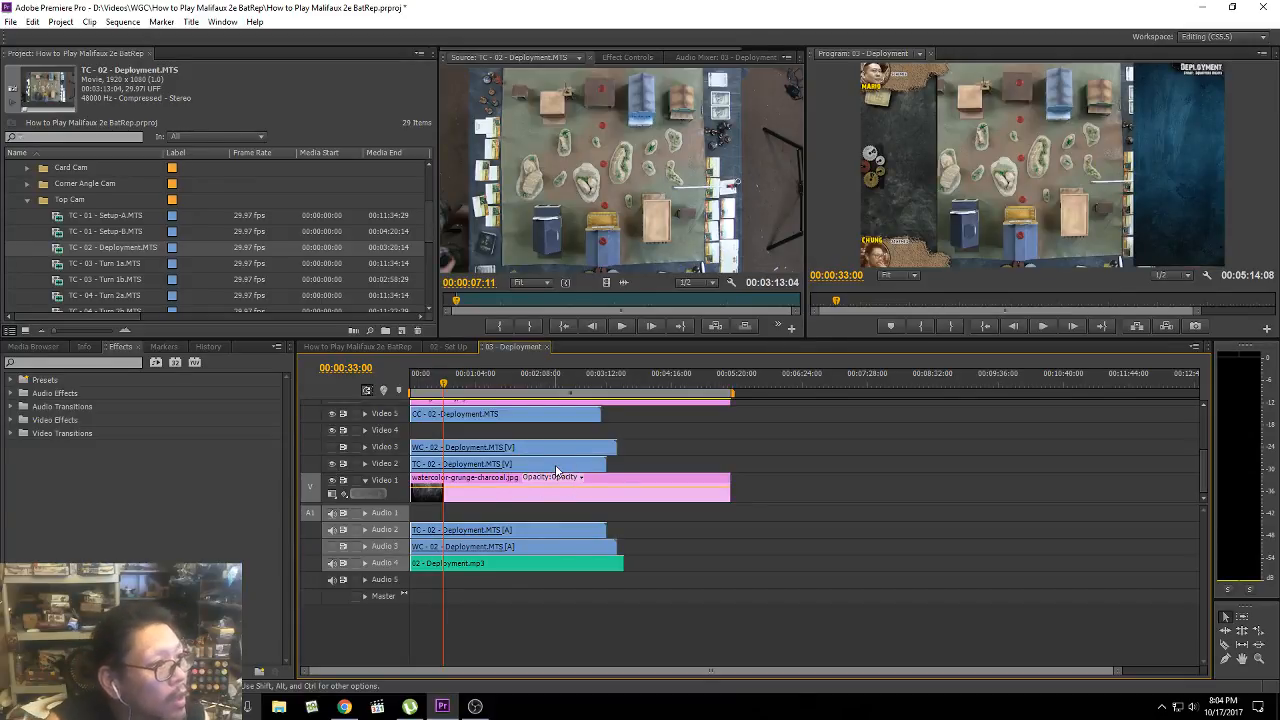
Step: Set the Motion position of TC - 02 - Deployment.MTS to 1054.0, 541.0 to centre the table in its frame, and clear the clip selection
left_click(555, 464)
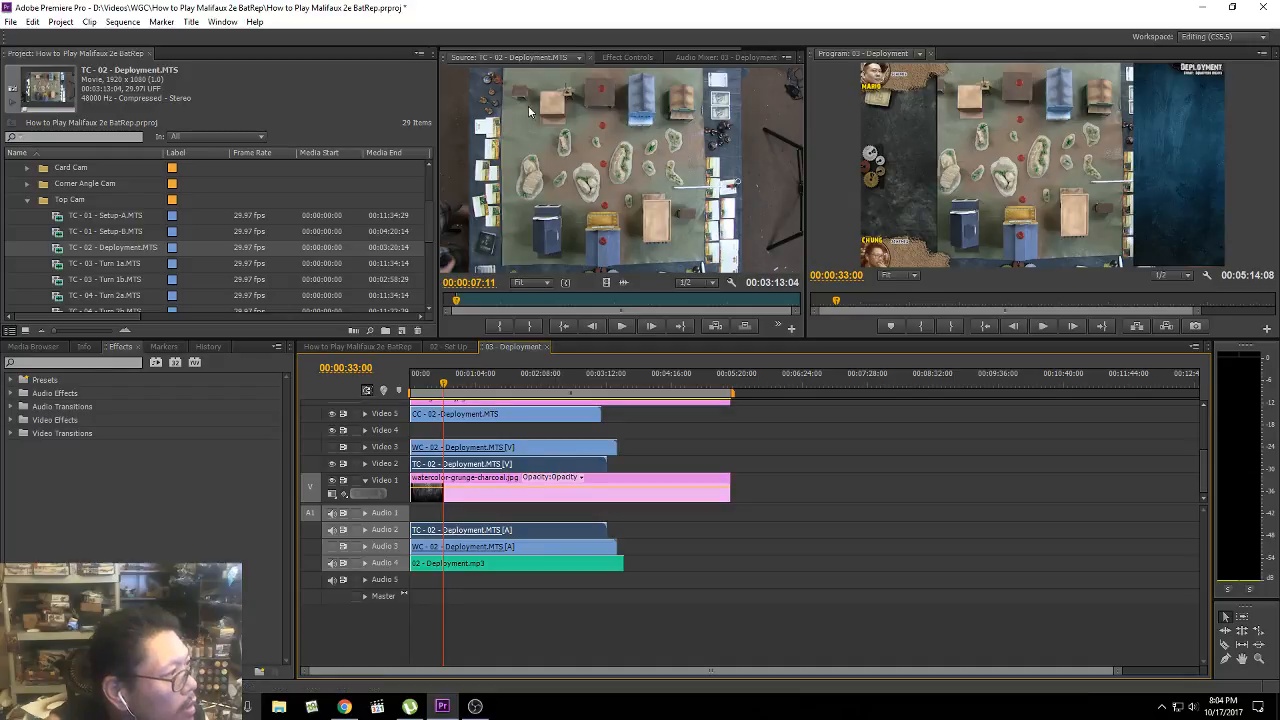
left_click(627, 57)
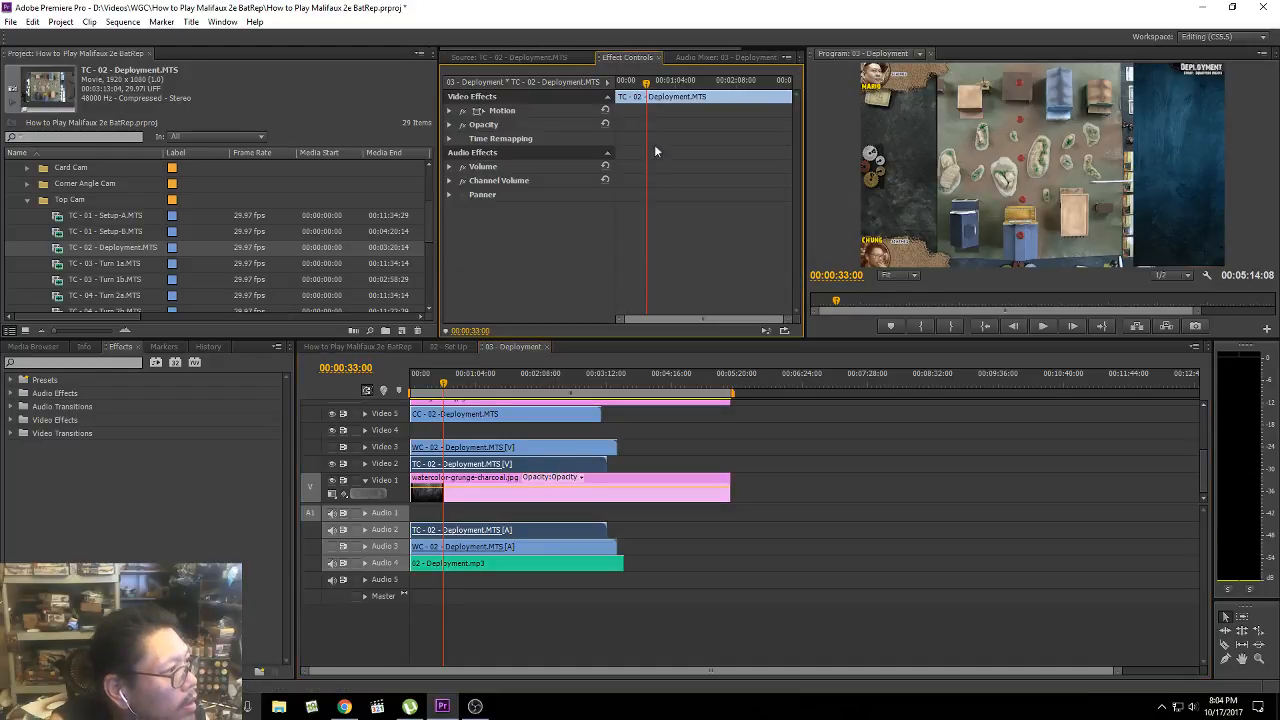
left_click(449, 111)
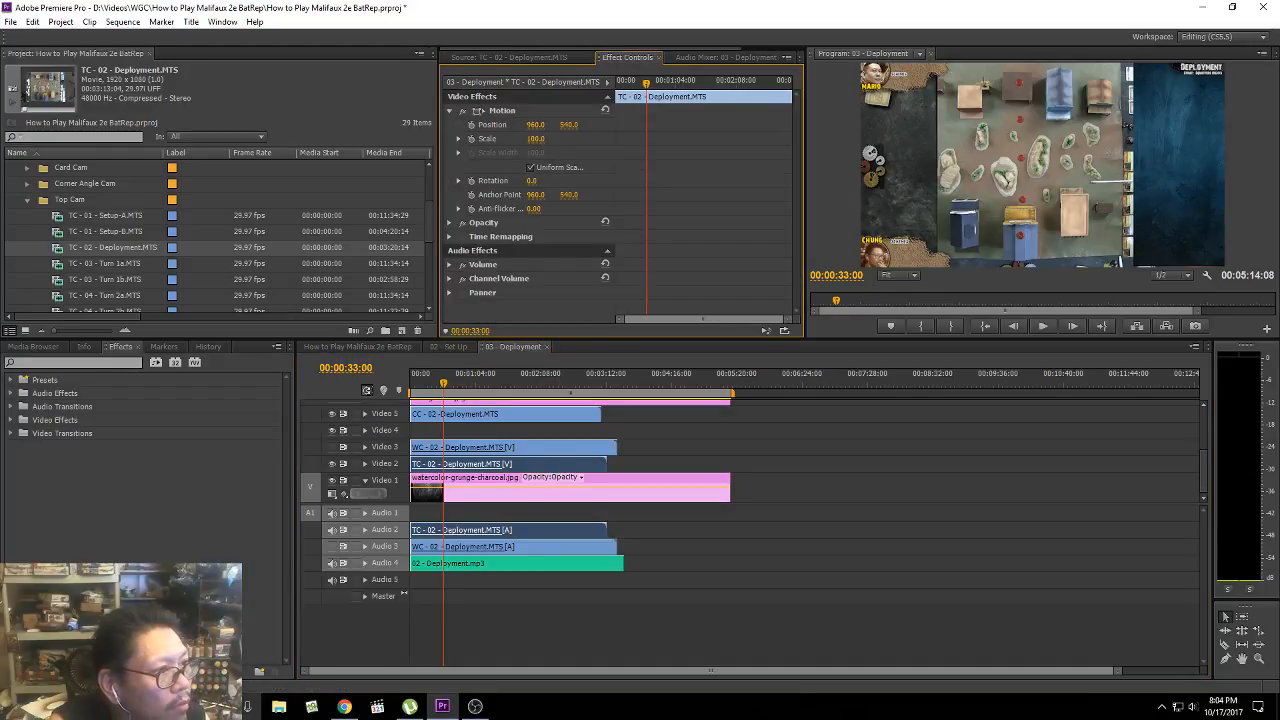
left_click_drag(536, 124, 584, 124)
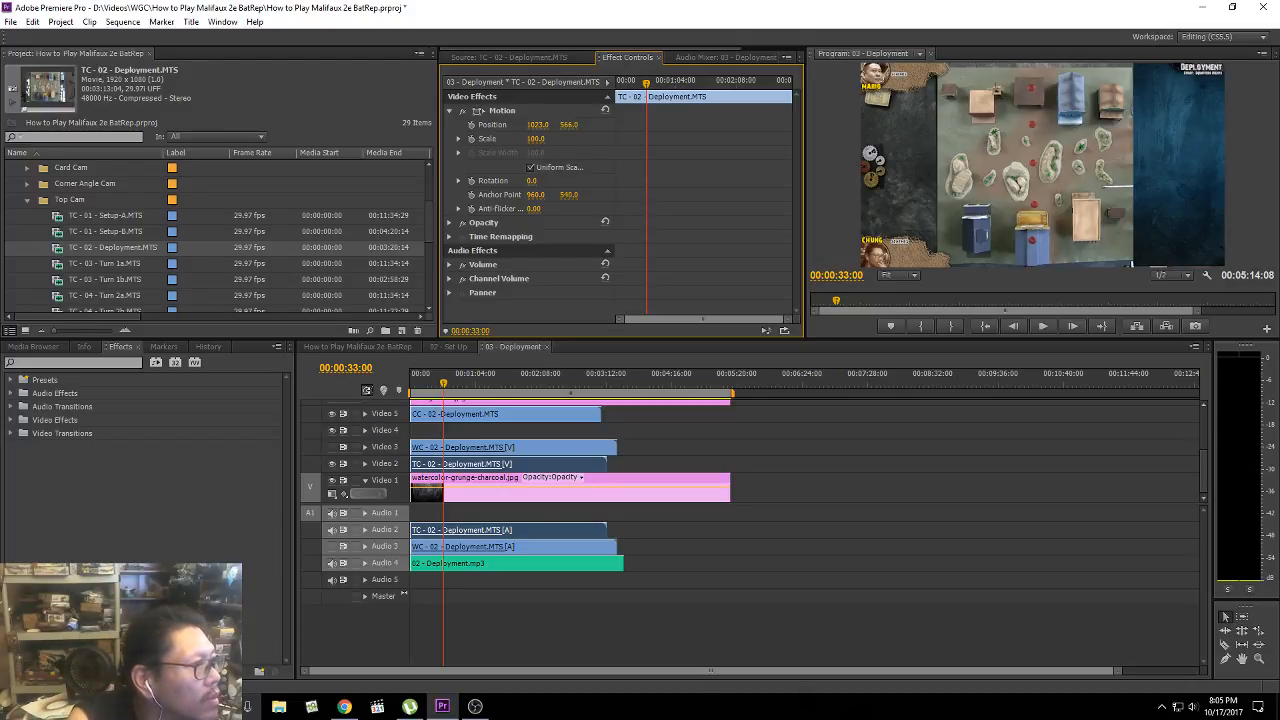
mouse_move(568, 124)
left_mouse_down()
mouse_move(545, 124)
mouse_move(560, 128)
left_mouse_up()
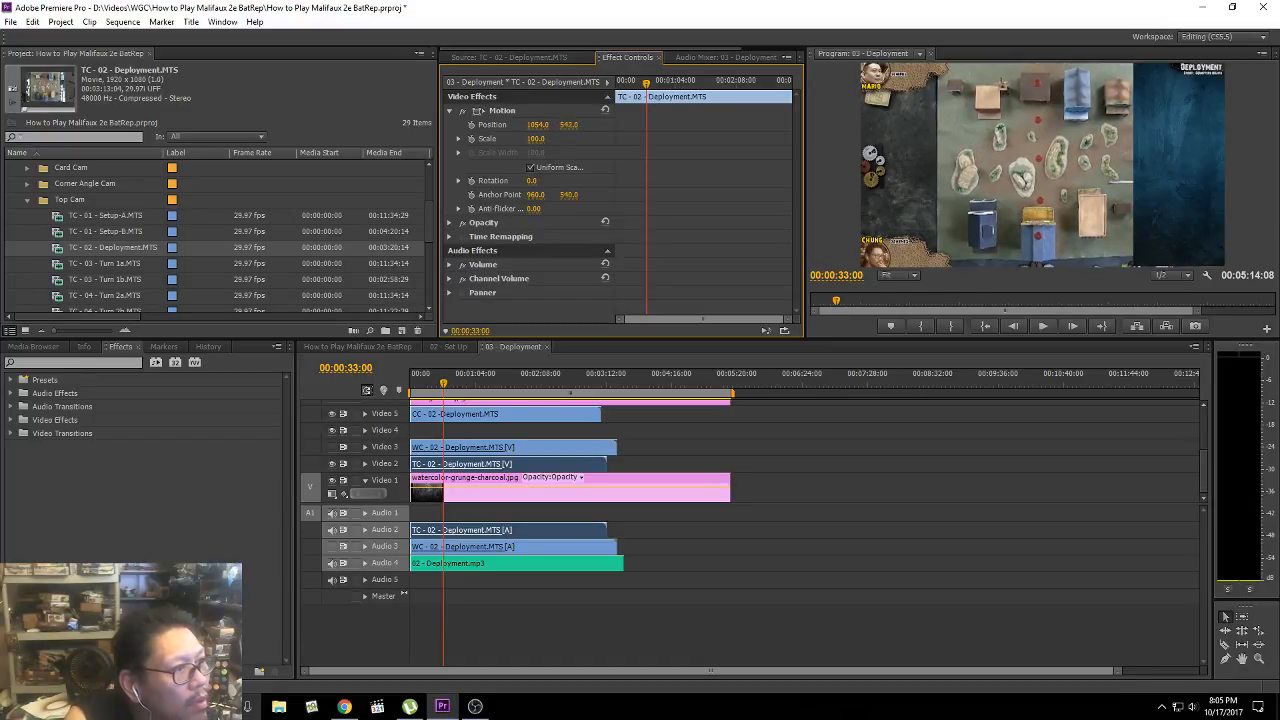
left_click_drag(568, 124, 560, 124)
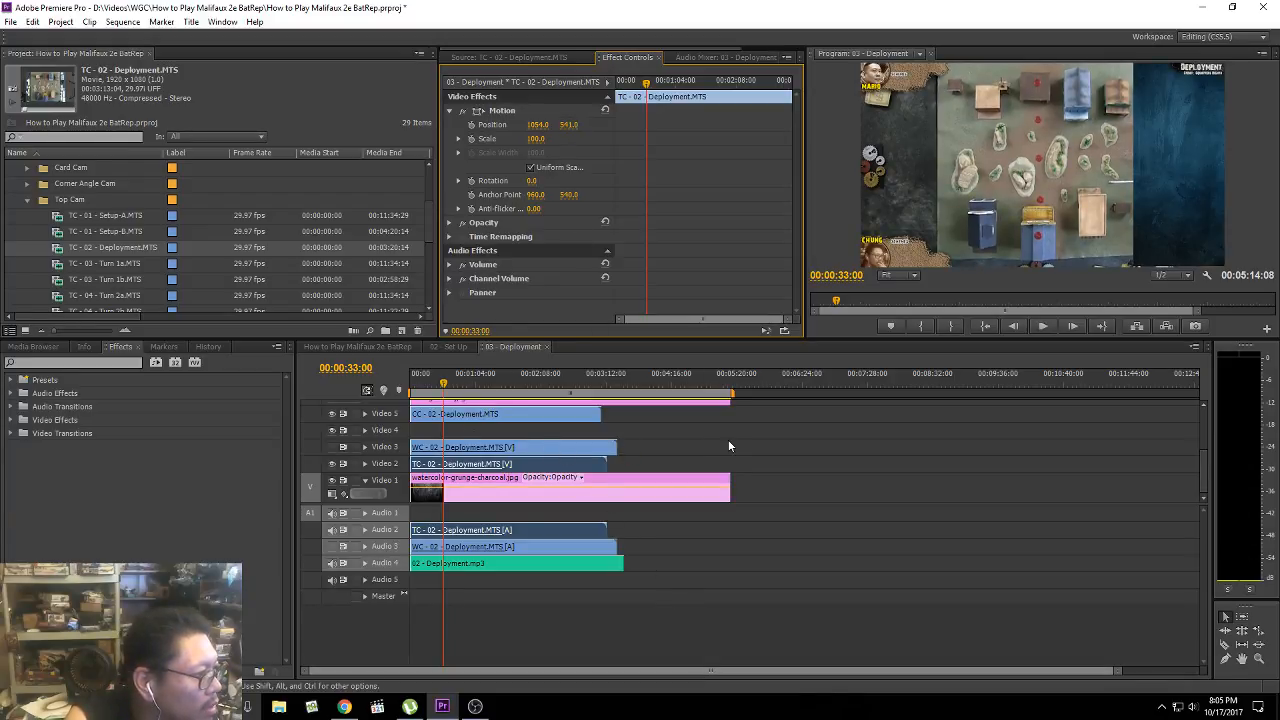
left_click(553, 448)
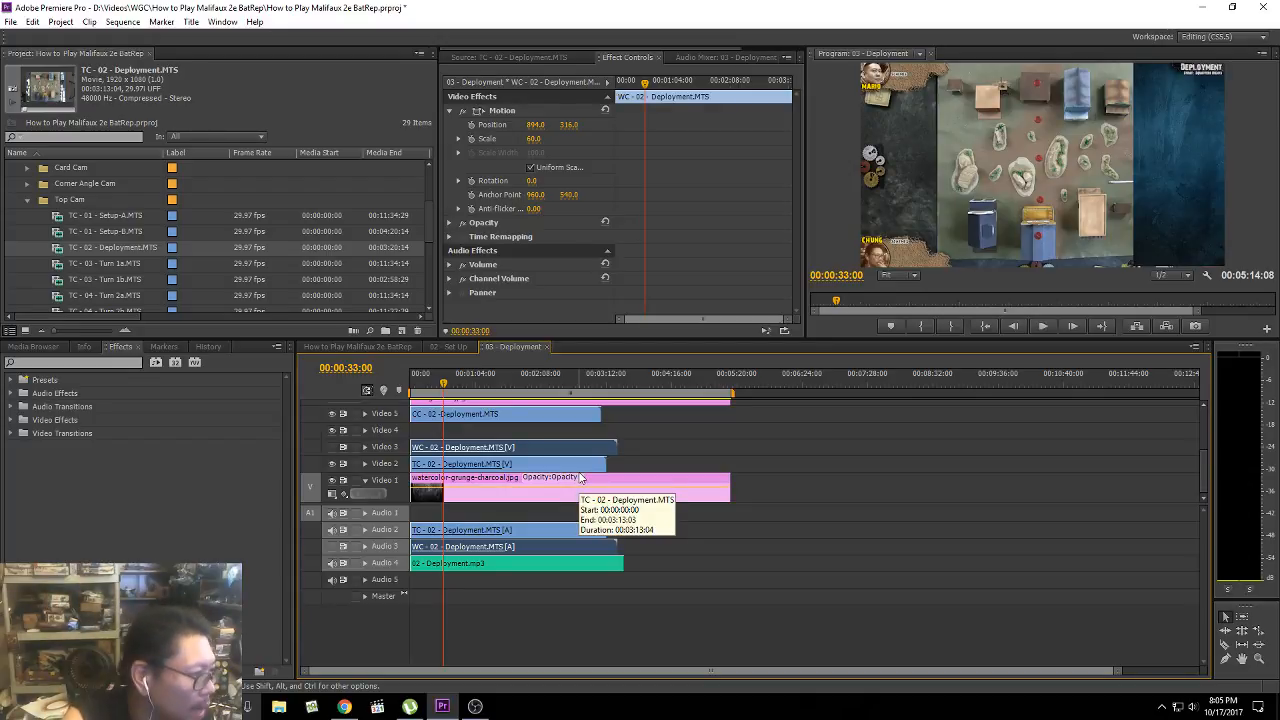
left_click(680, 421)
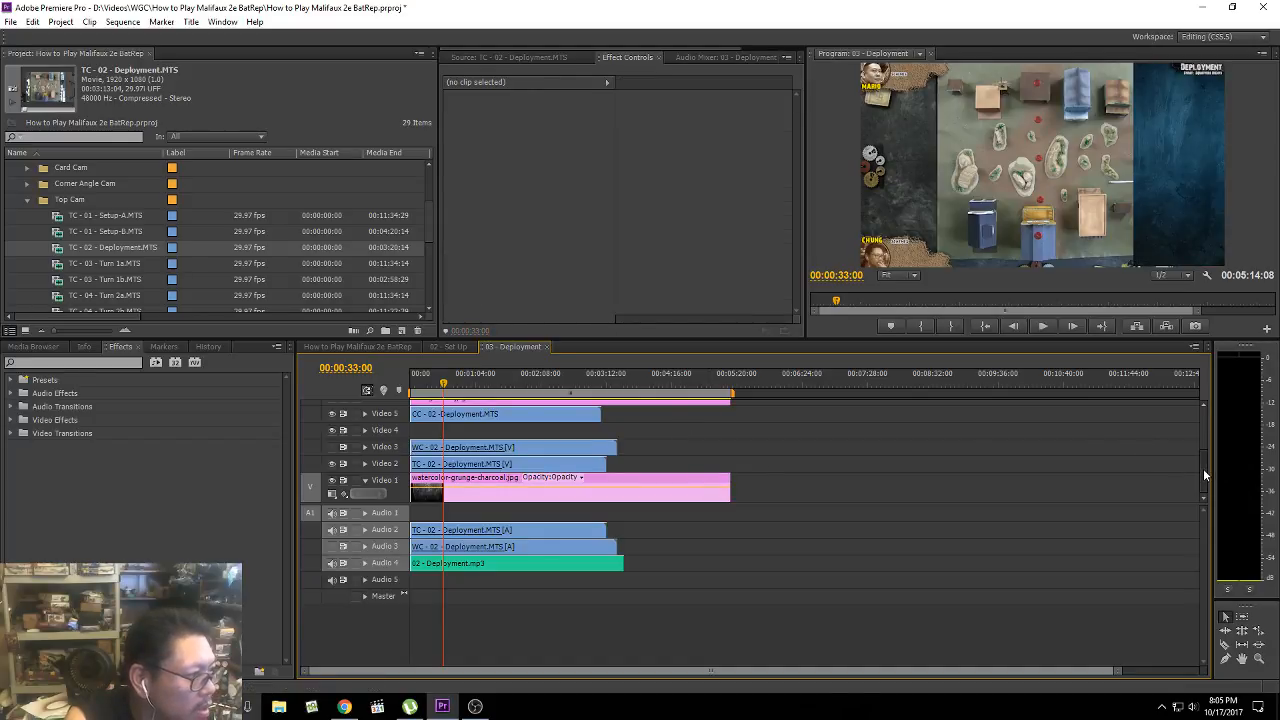
Step: Compare the frame with Video 6 hidden and shown, and set the horizontal position of Background.jpg to 2433.0
left_click_drag(1203, 468, 1209, 449)
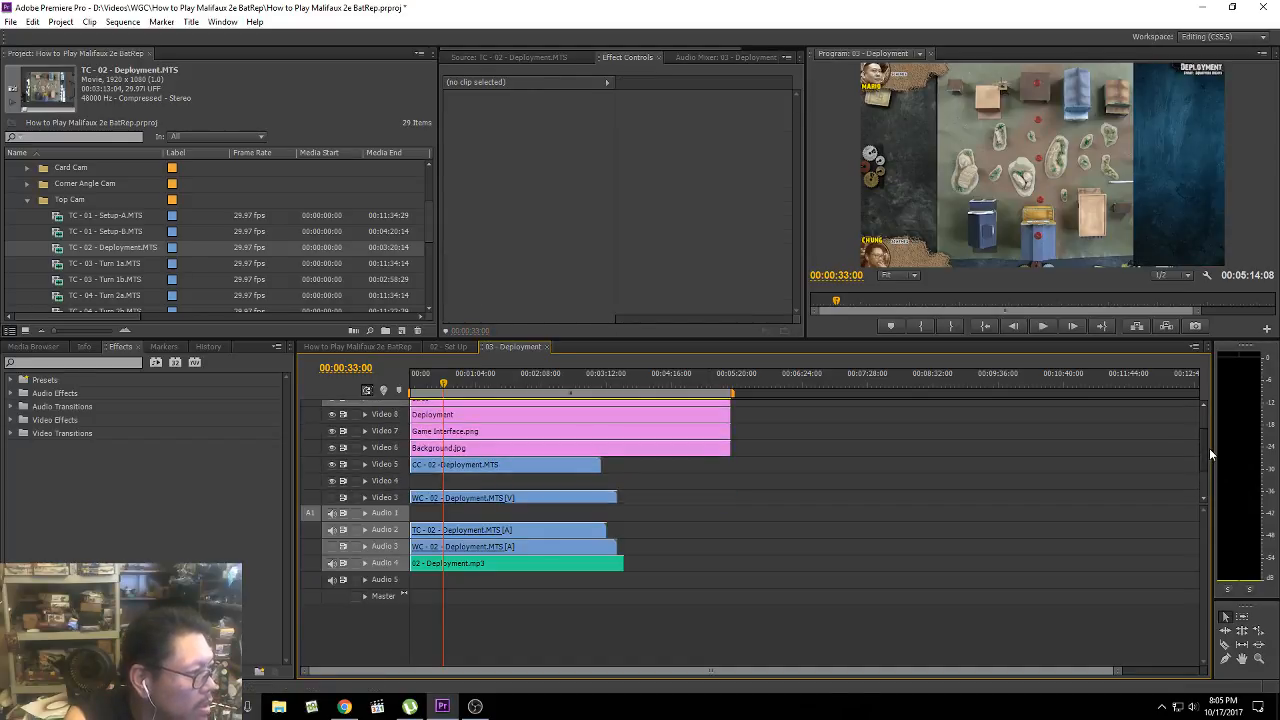
left_click(440, 452)
left_click(333, 449)
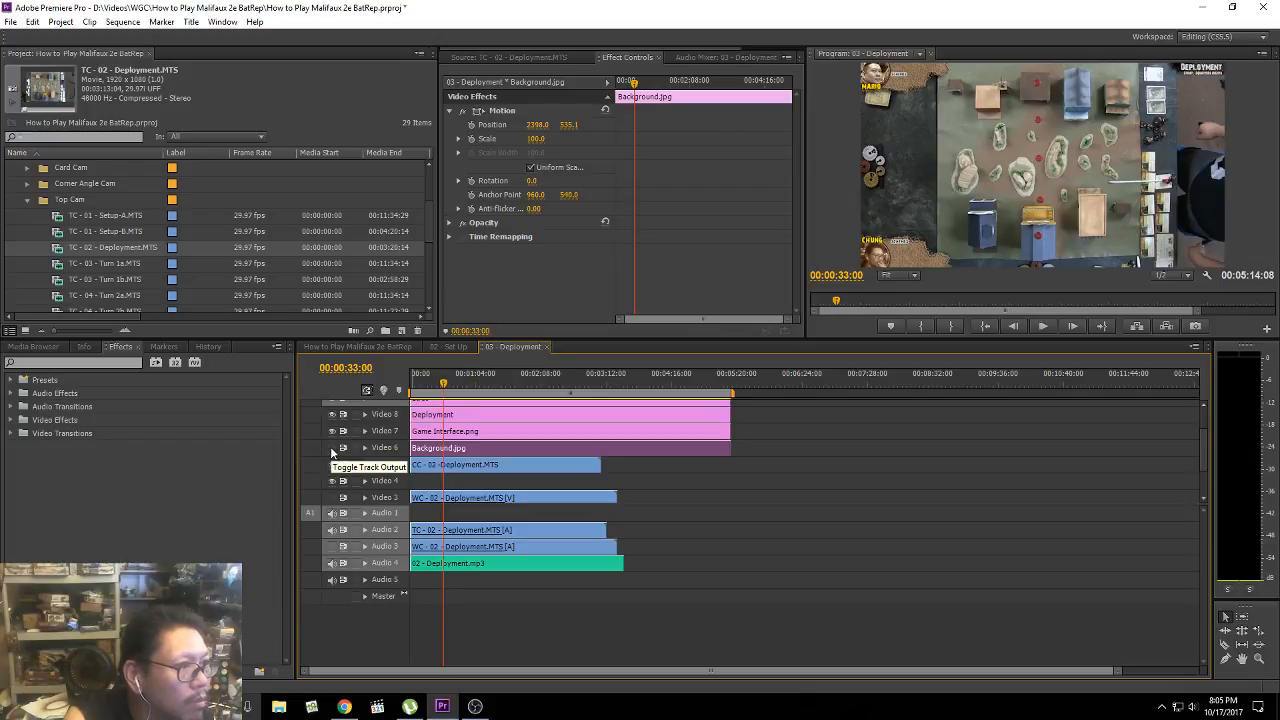
left_click(333, 449)
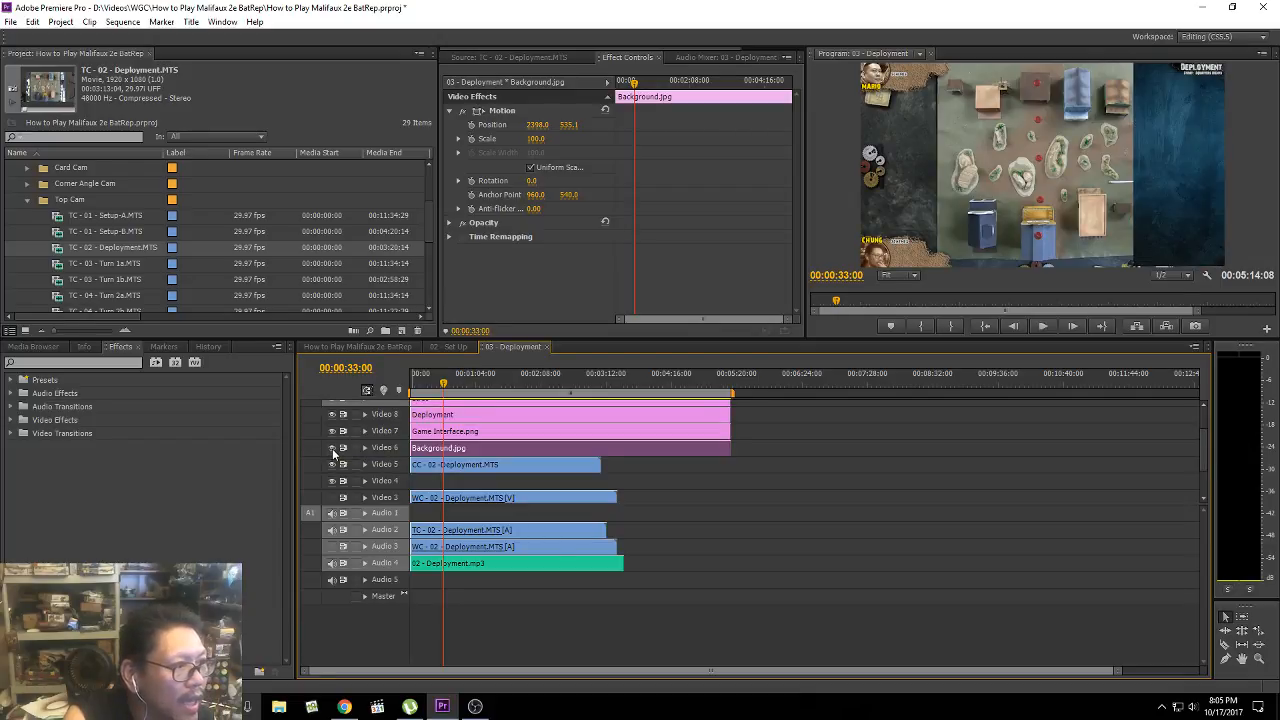
left_click(333, 449)
left_click(333, 449)
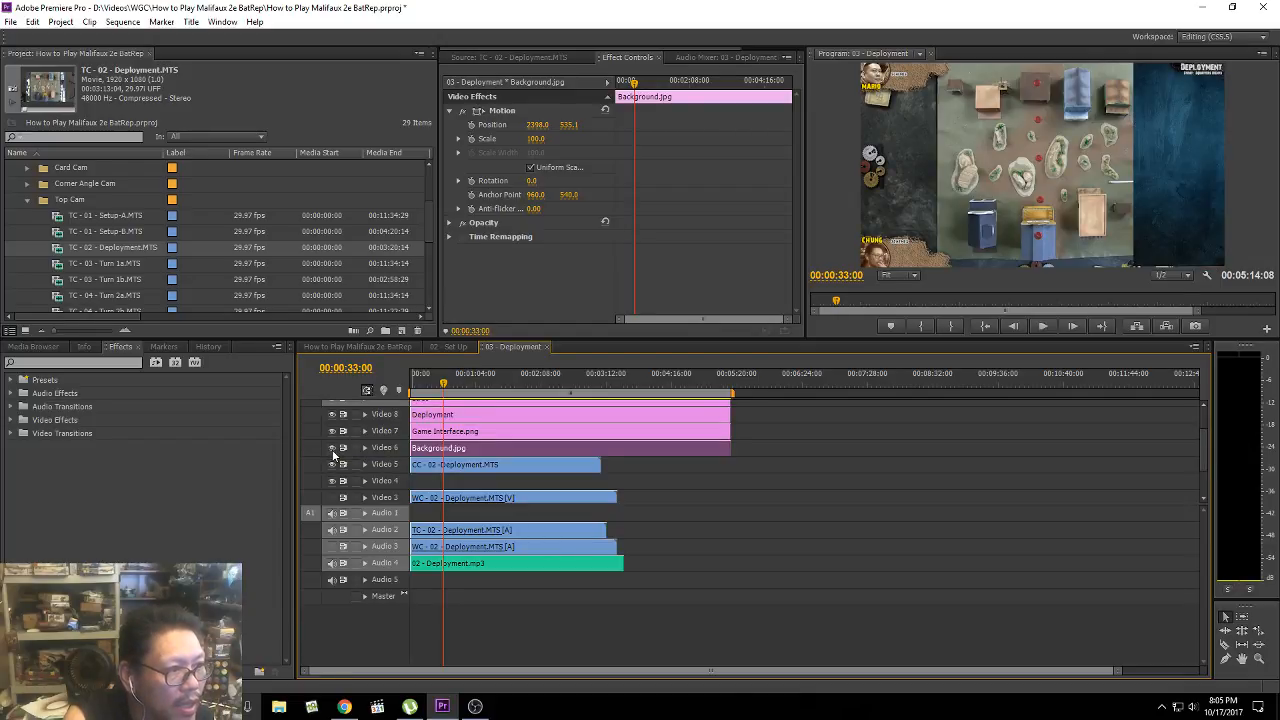
left_click(333, 449)
left_click(333, 449)
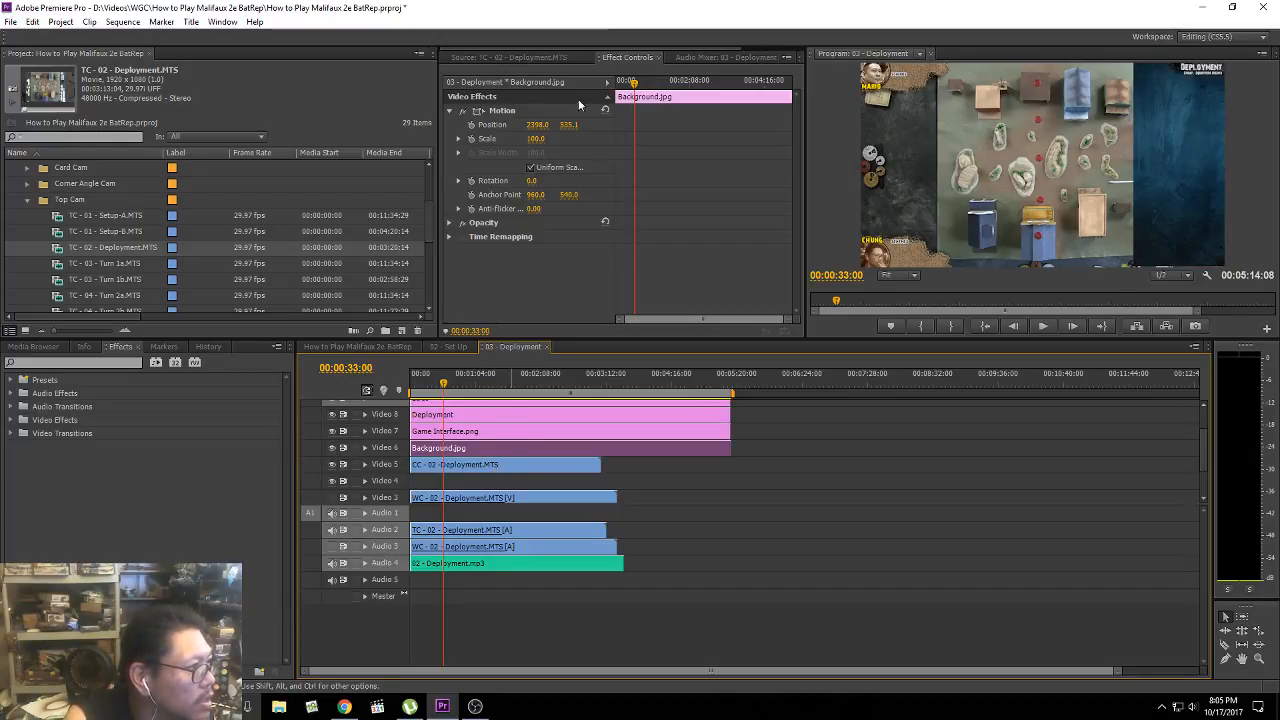
left_click_drag(545, 124, 549, 128)
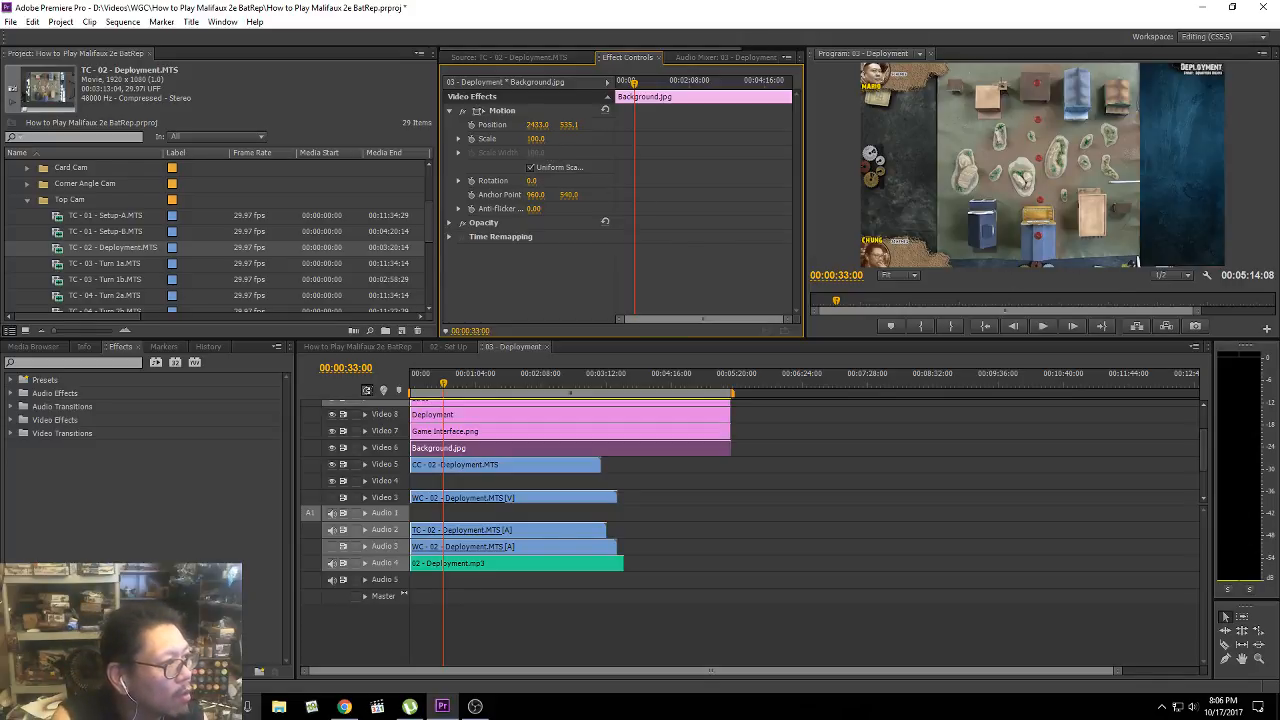
Step: Try a scale of 105 on Background.jpg and undo it
type("105")
key("Return")
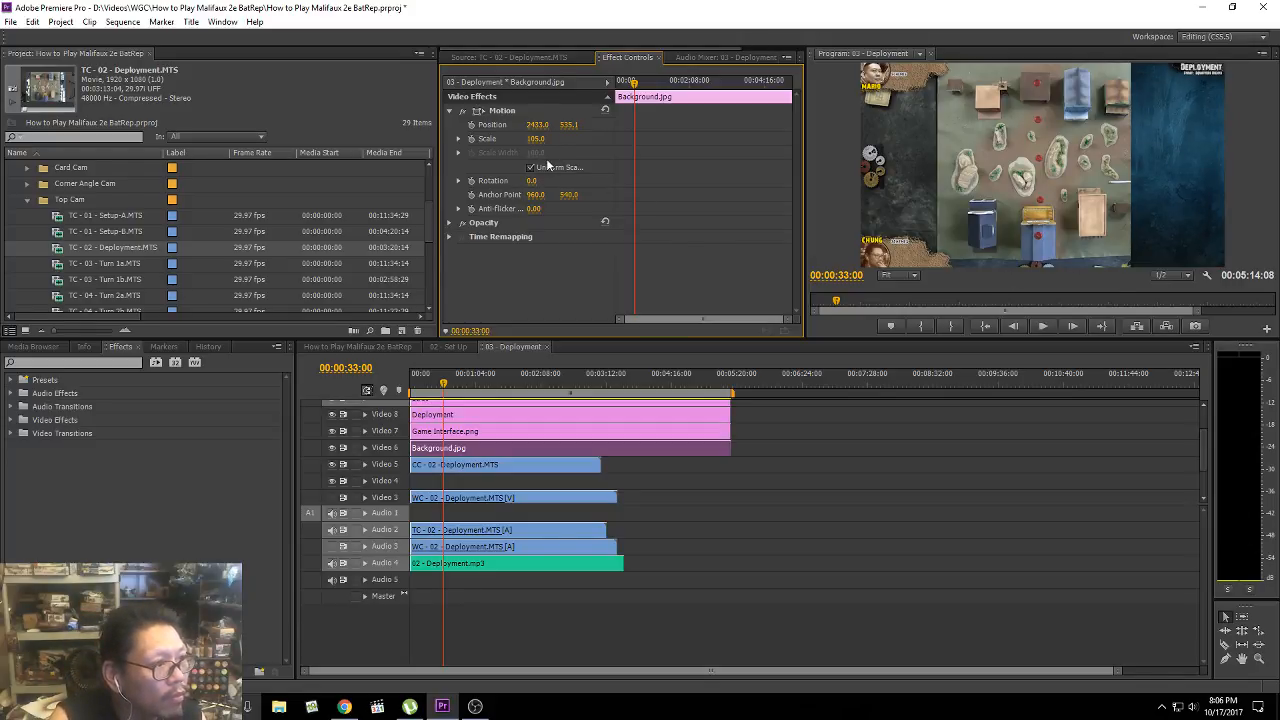
key("ctrl+z")
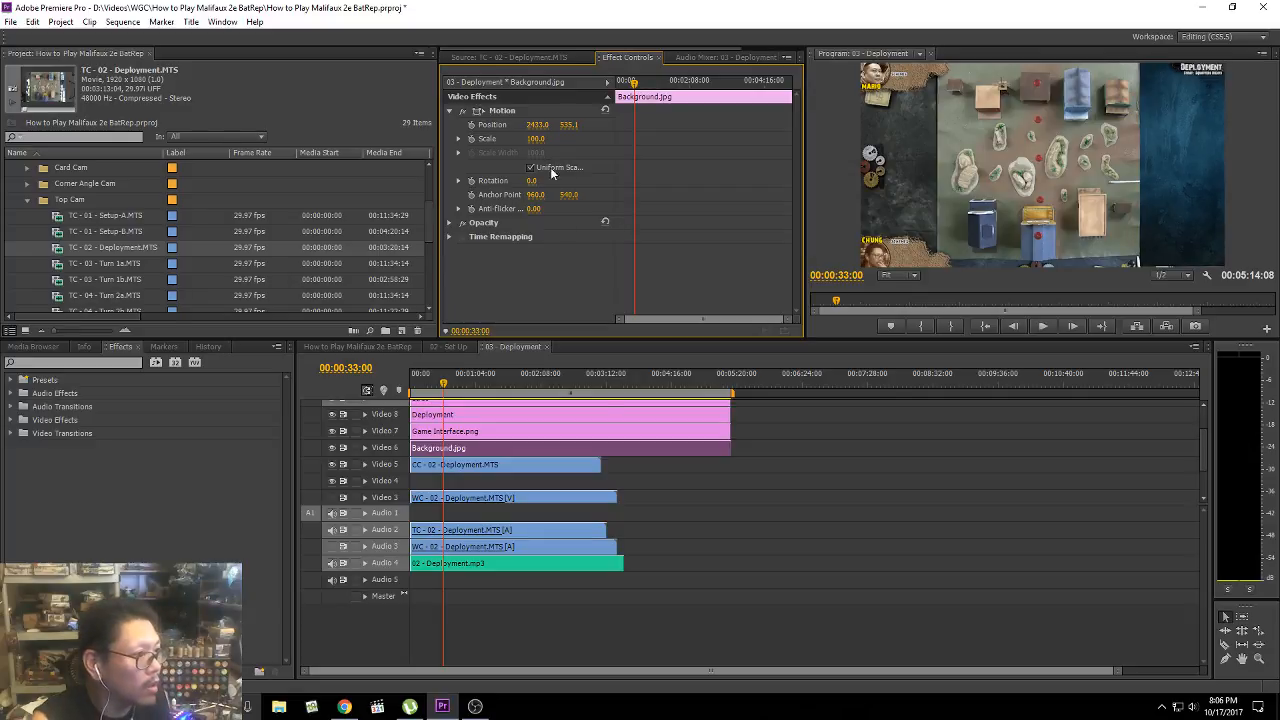
Step: Check the Card Cam, Wide Cam and Top Cam layers by selecting clips and toggling the outputs of Video 5, Video 3 and the audio tracks
left_click(527, 495)
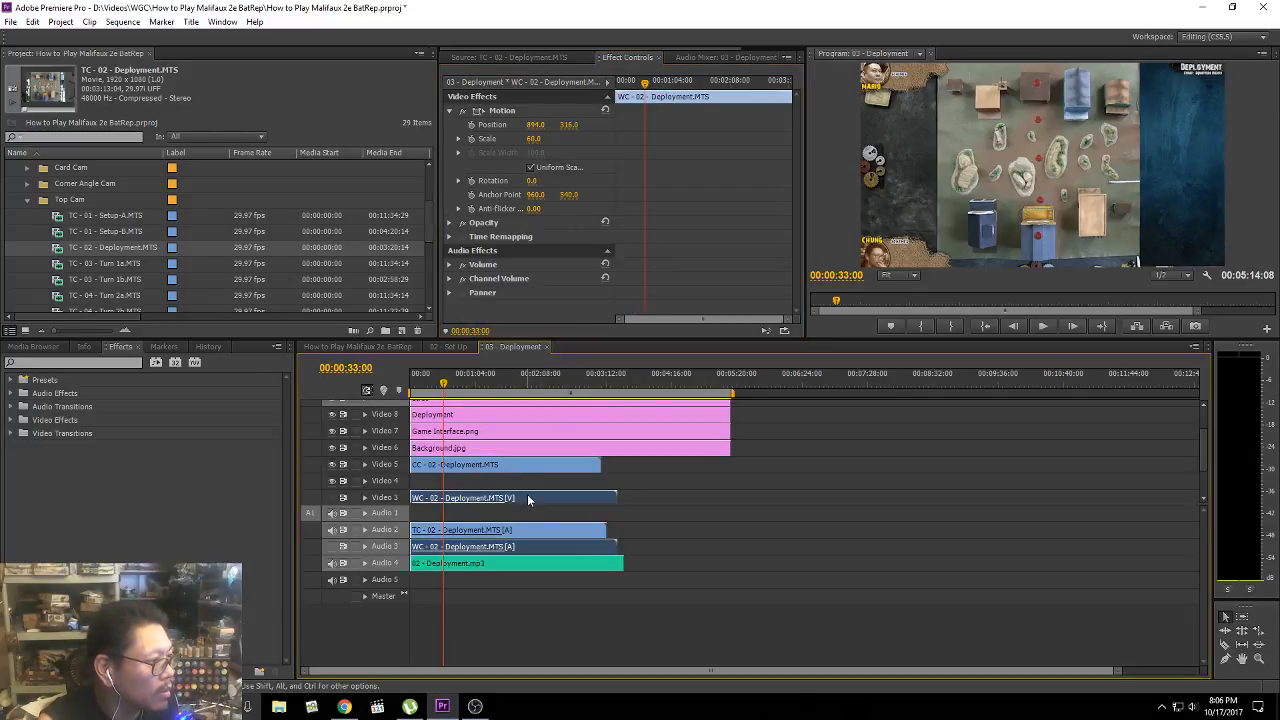
left_click(485, 466)
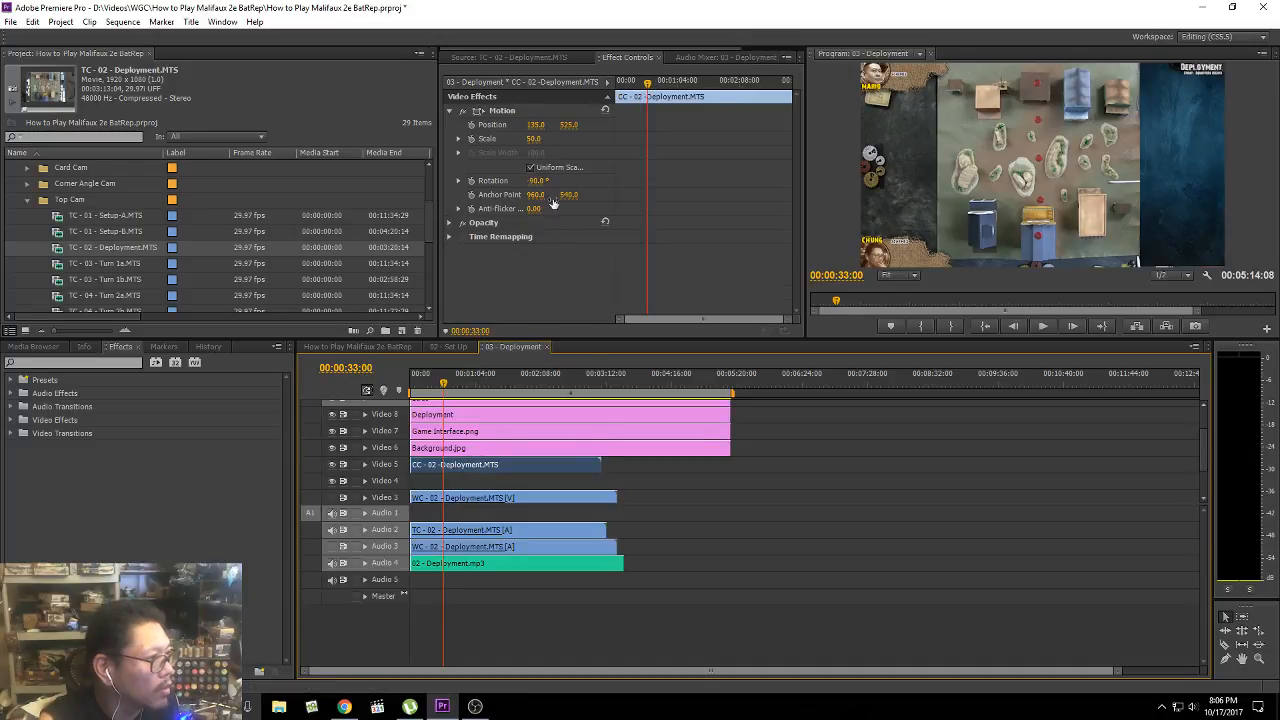
left_click(332, 465)
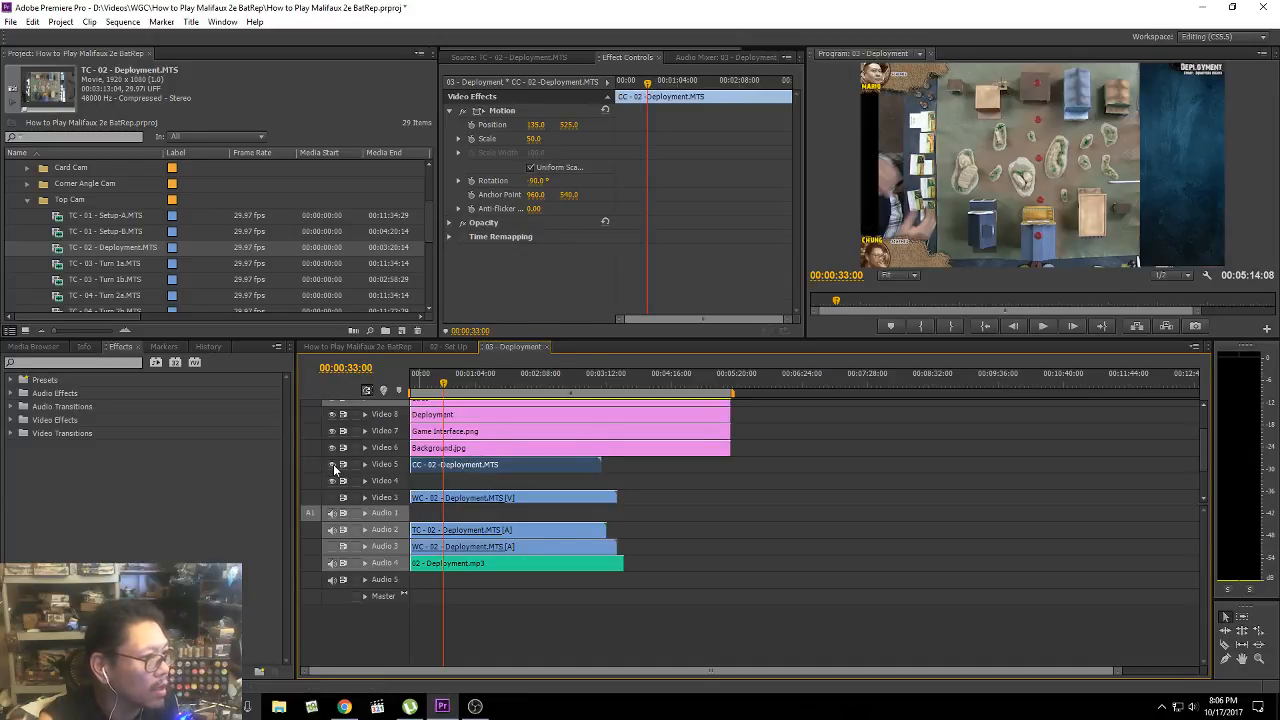
left_click(332, 465)
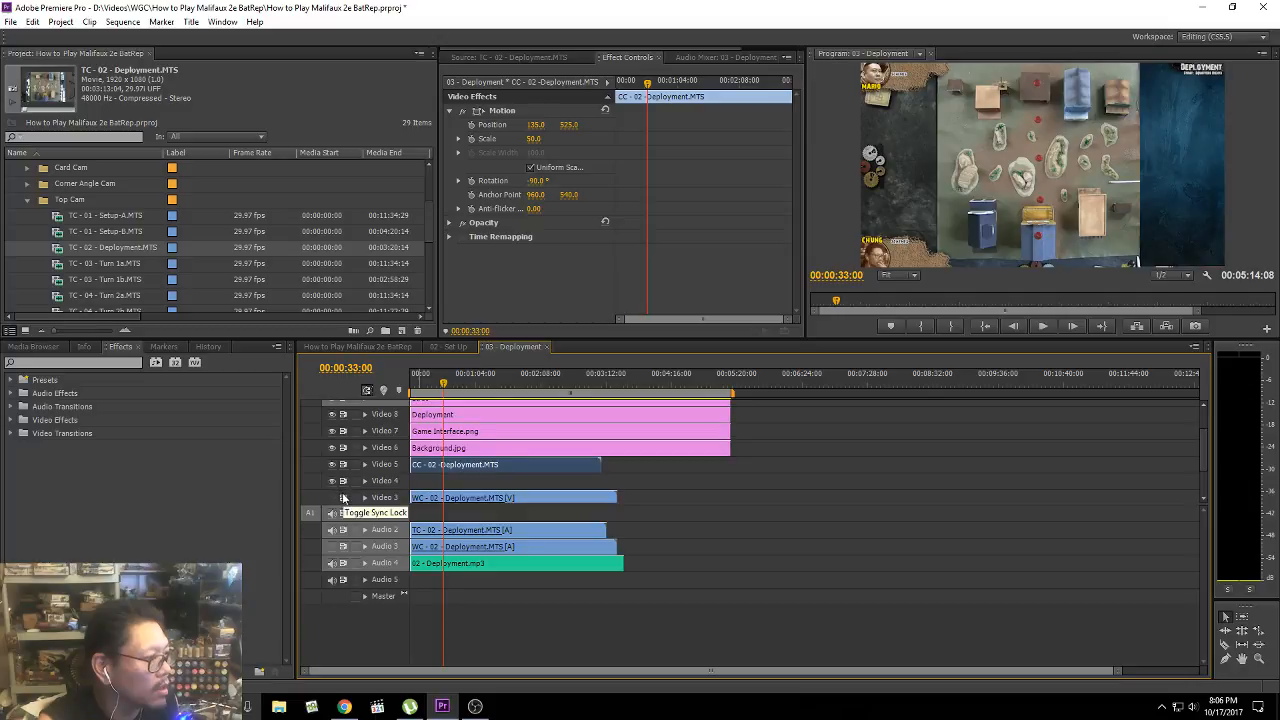
left_click(332, 497)
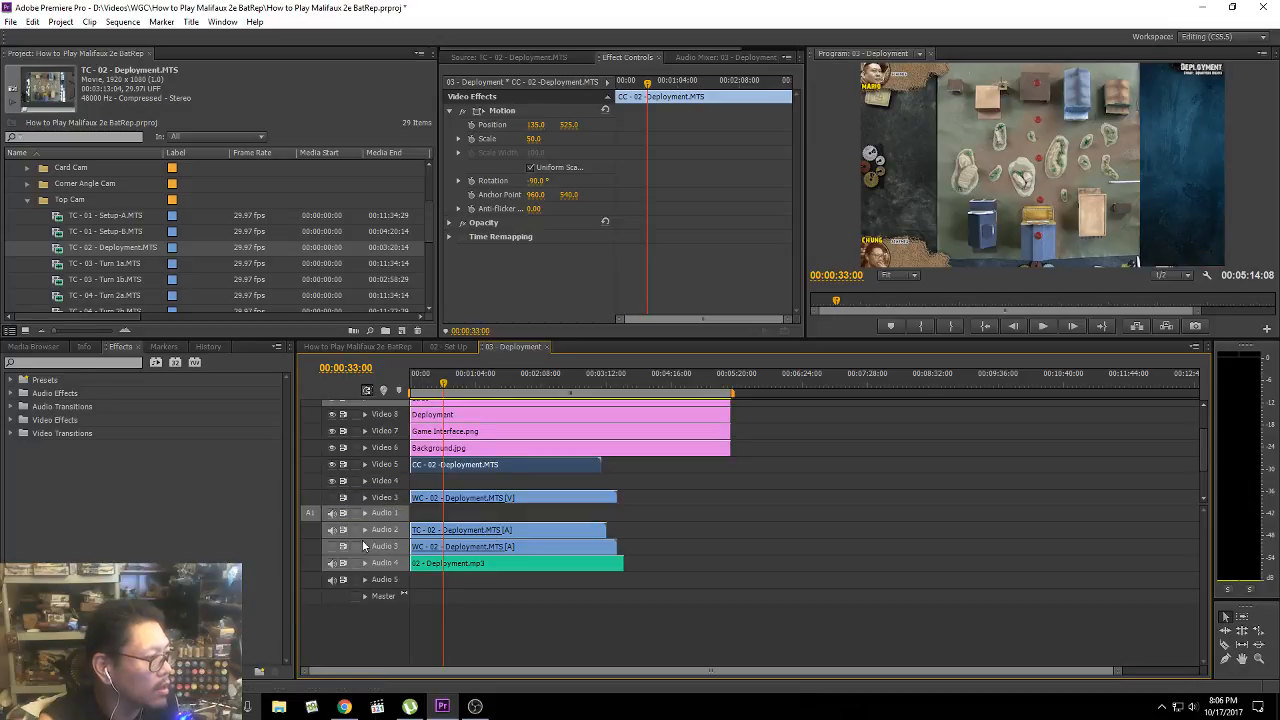
left_click(332, 515)
left_click(333, 499)
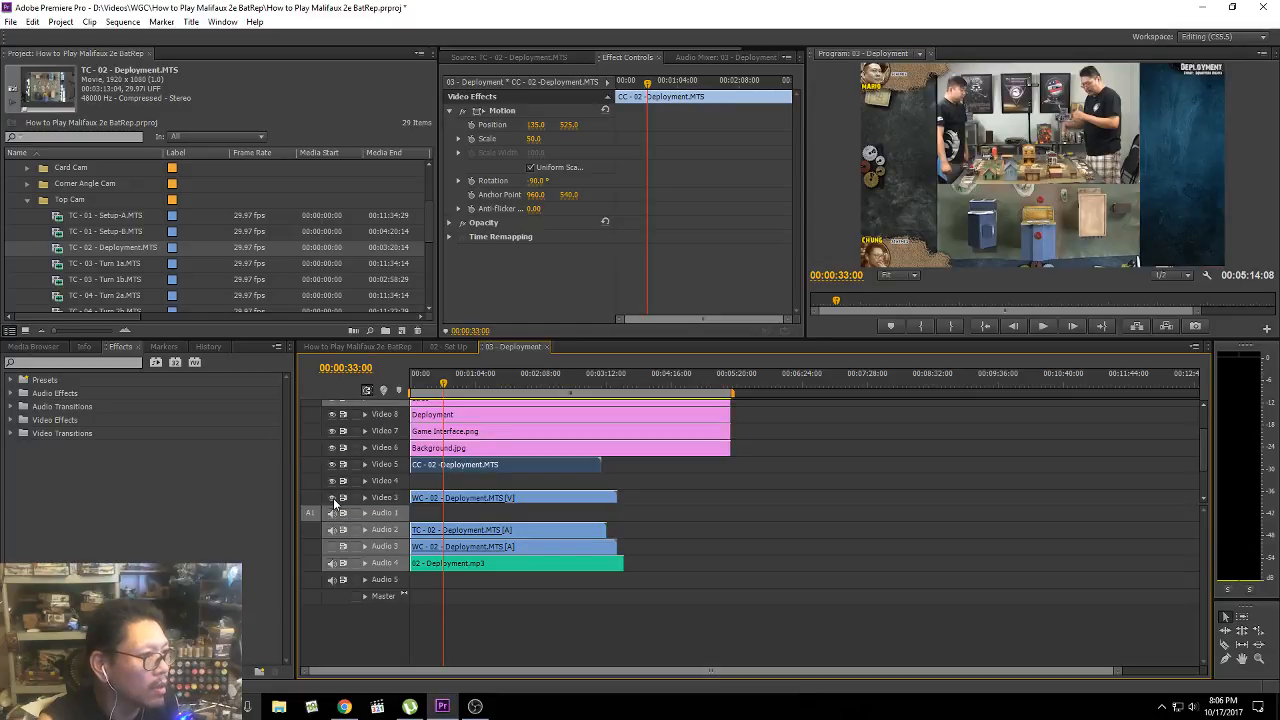
left_click(333, 498)
left_click(332, 530)
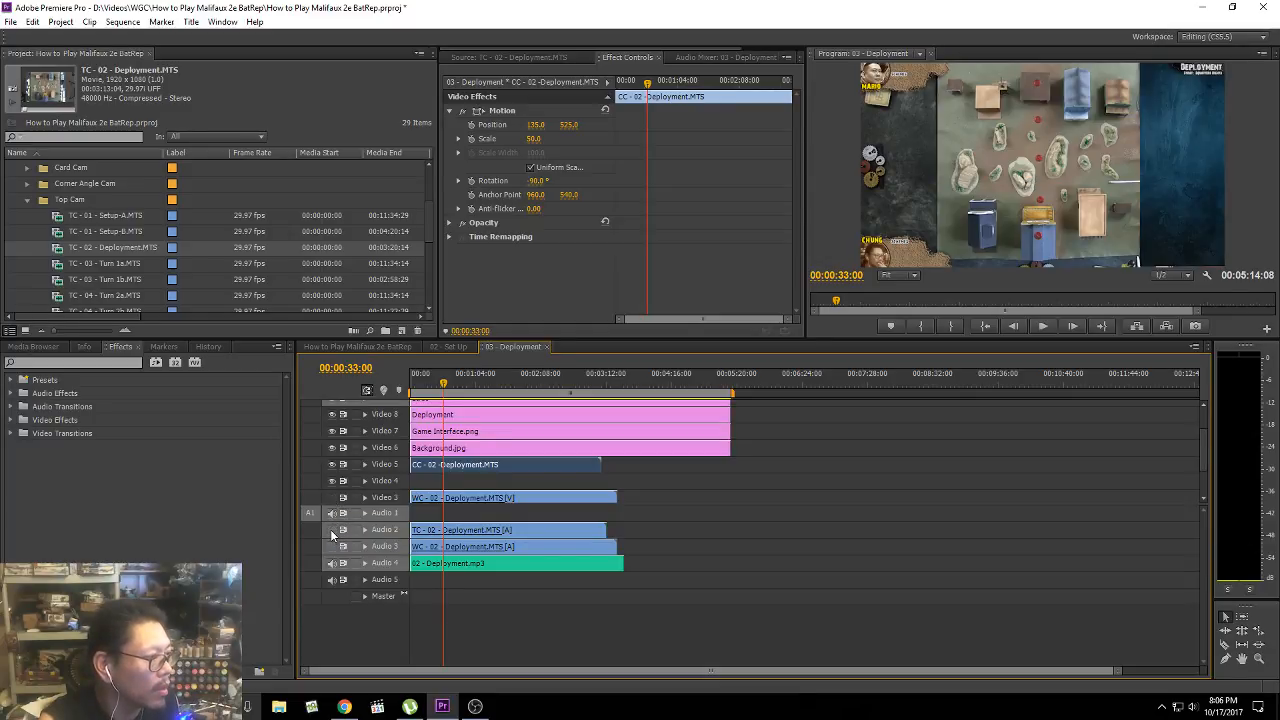
left_click(332, 546)
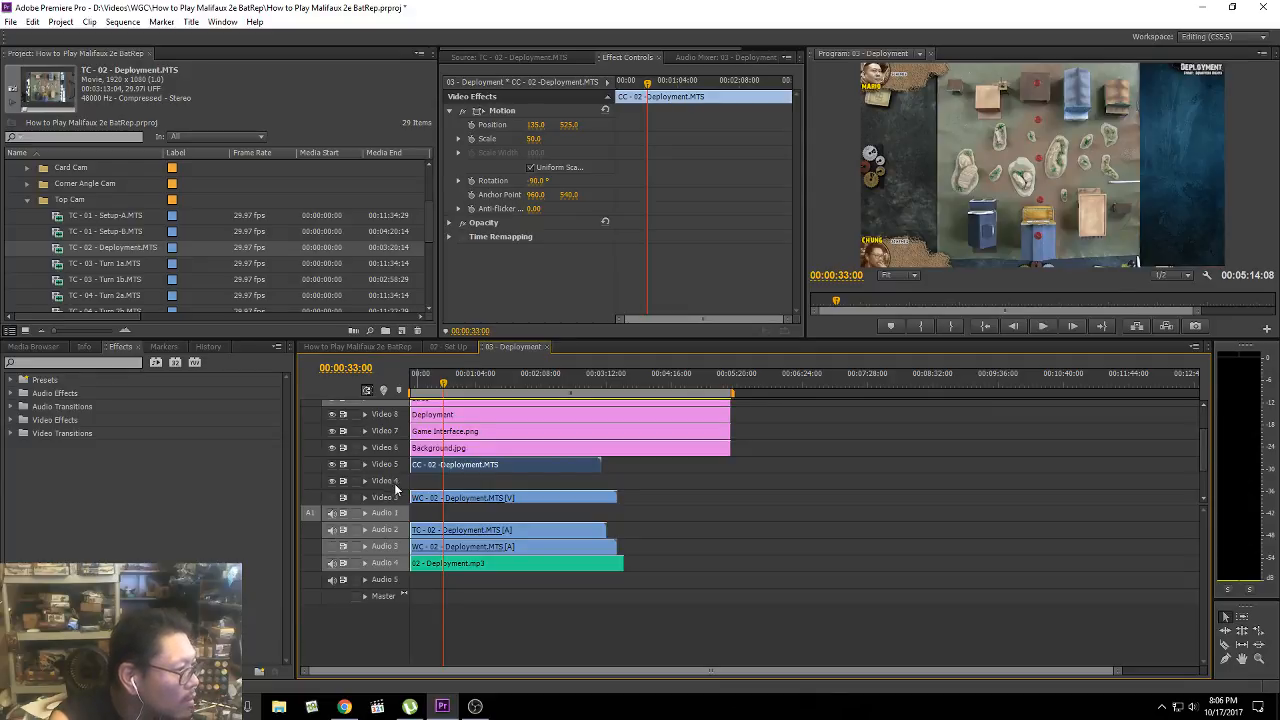
left_click_drag(1201, 444, 1200, 476)
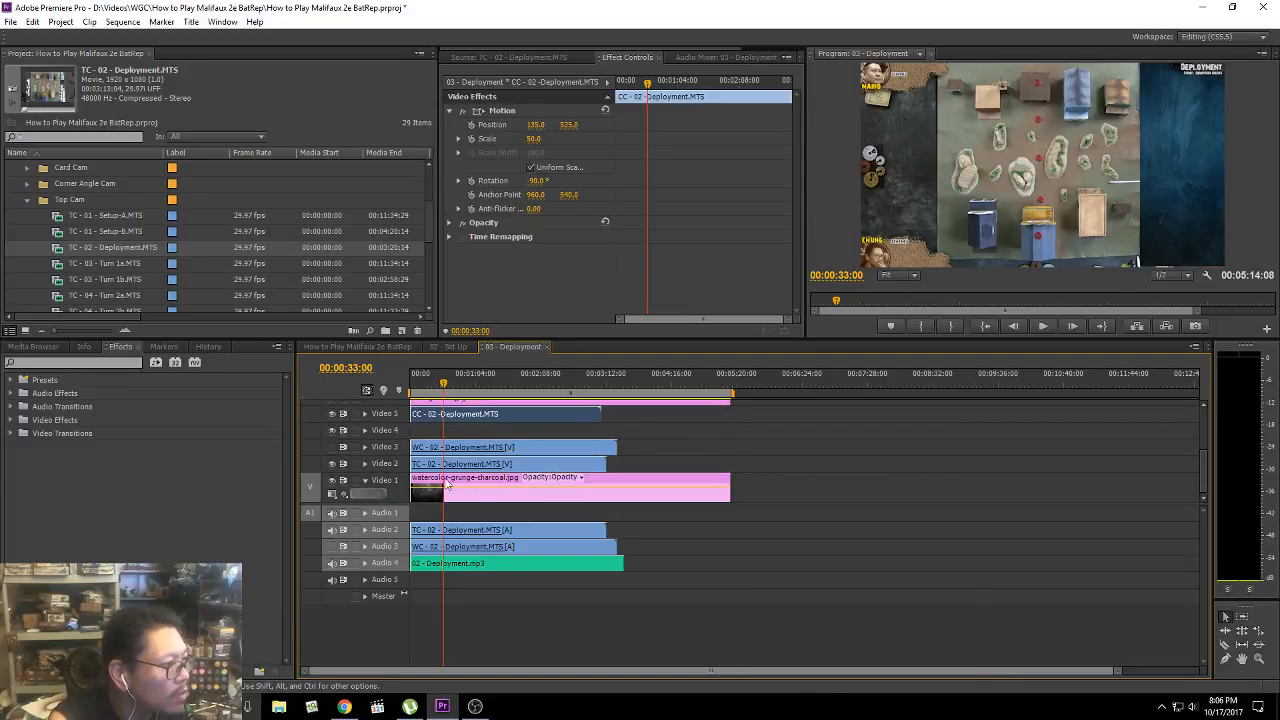
left_click(333, 448)
left_click(333, 448)
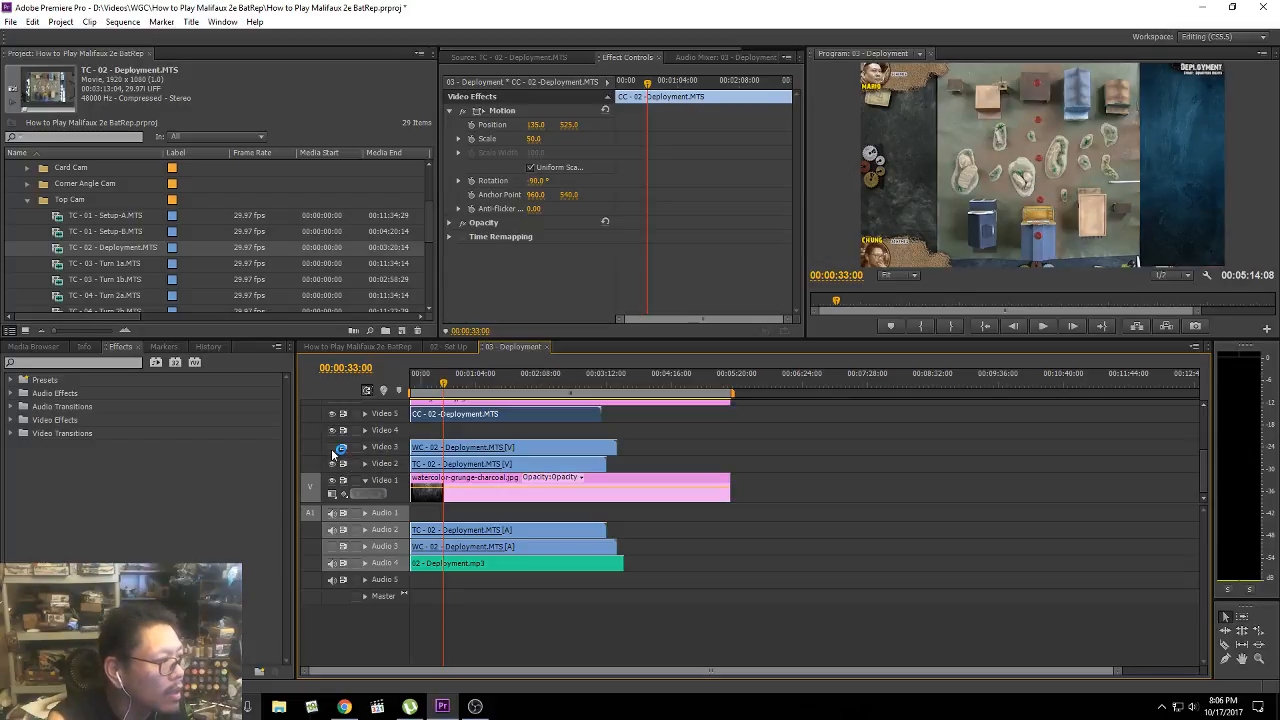
Step: Set the scale of TC - 02 - Deployment.MTS on Video 2 to 105 and its position to 1086.0, 565.0
left_click(489, 464)
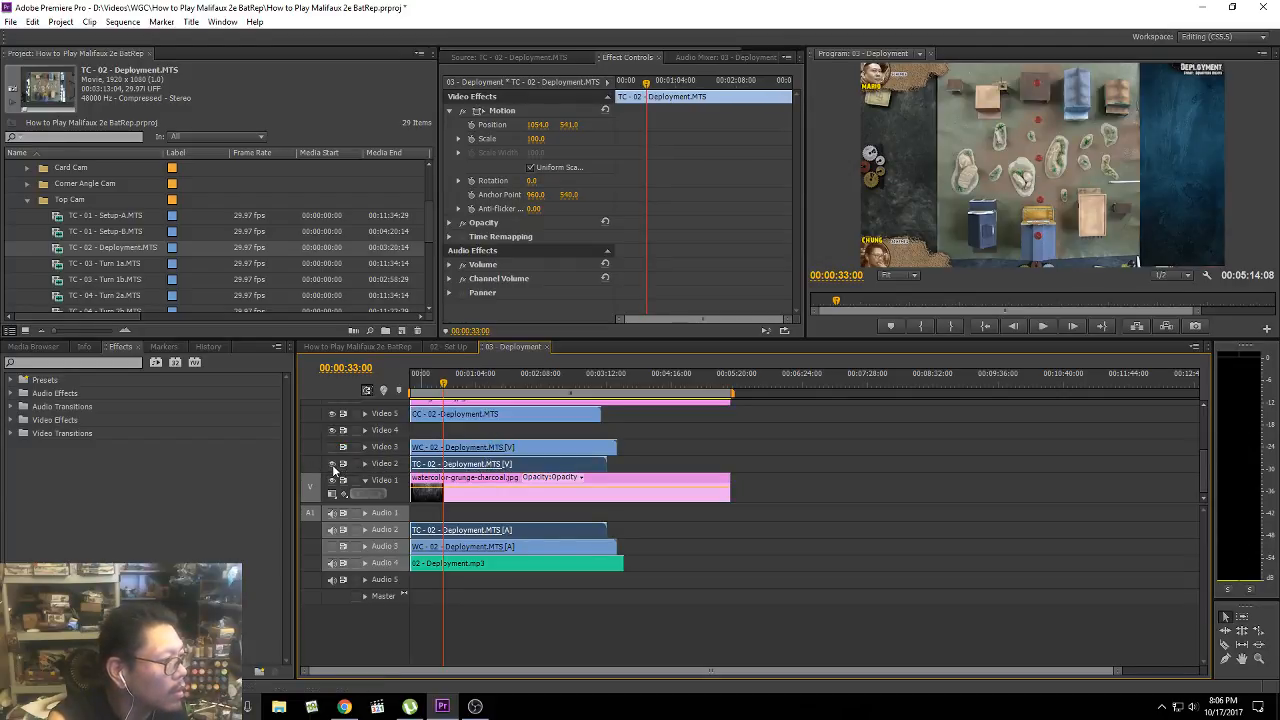
left_click(333, 464)
left_click(333, 465)
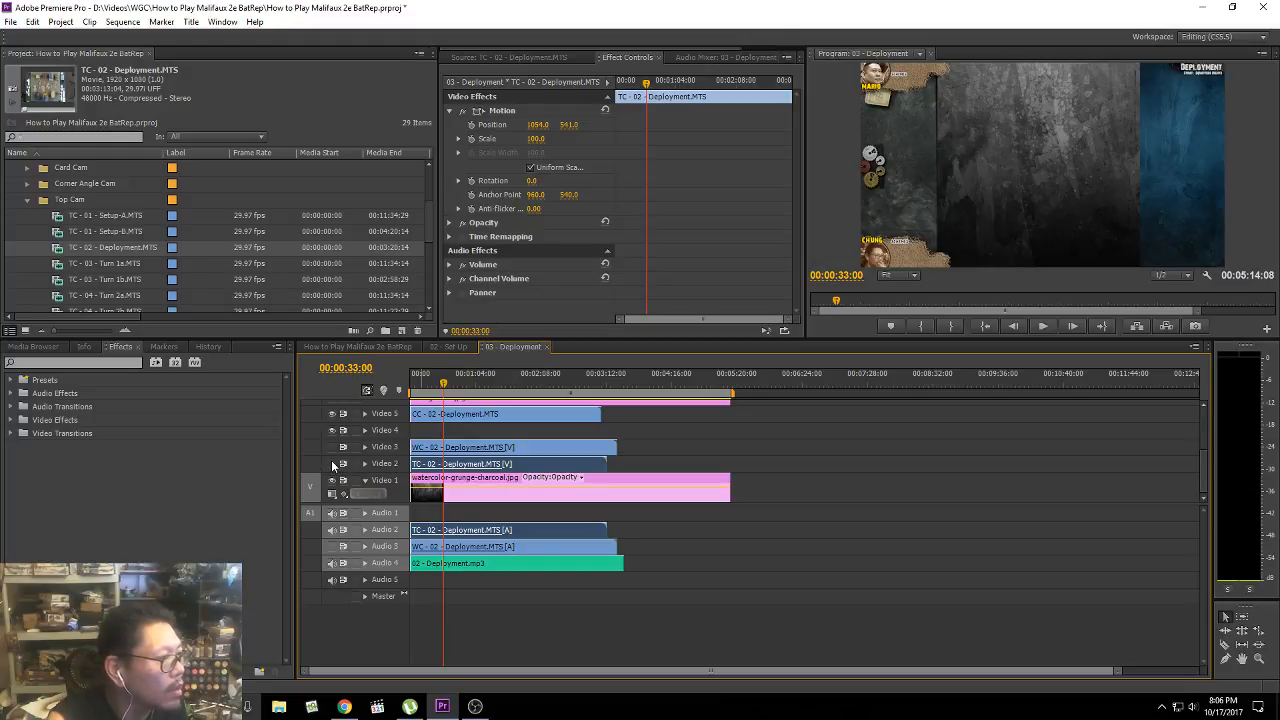
left_click(537, 138)
type("105")
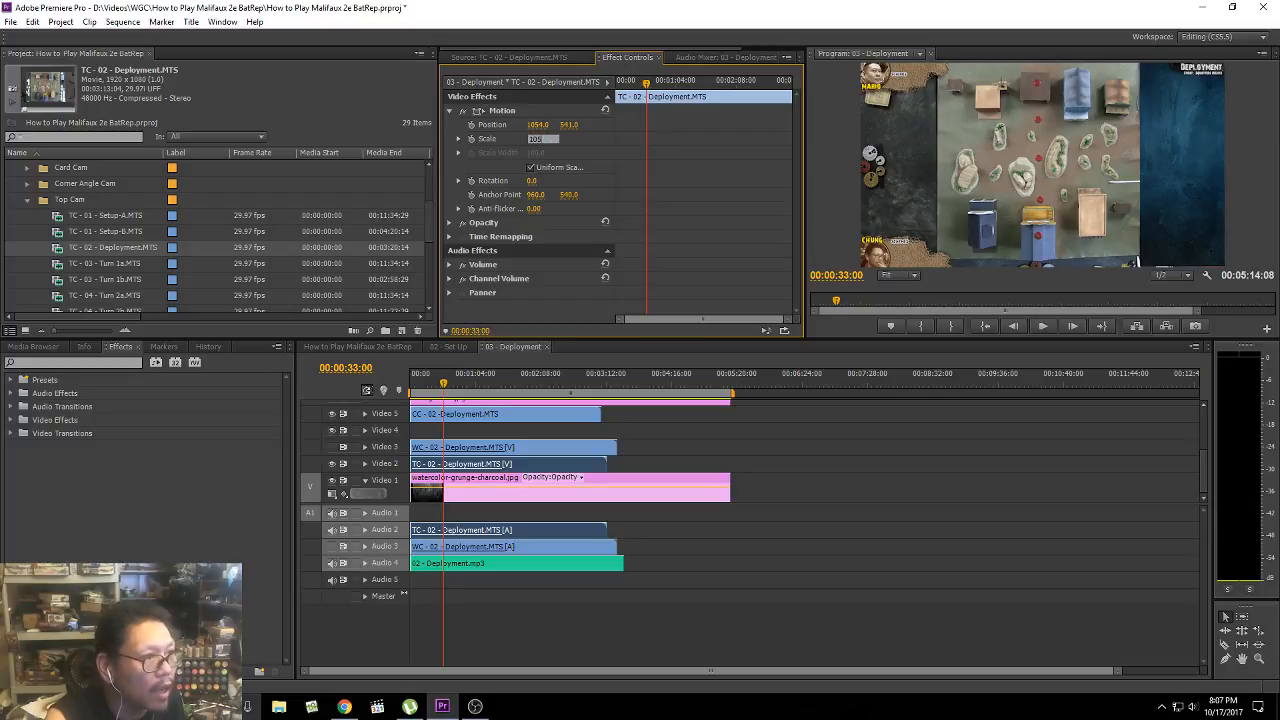
key("Return")
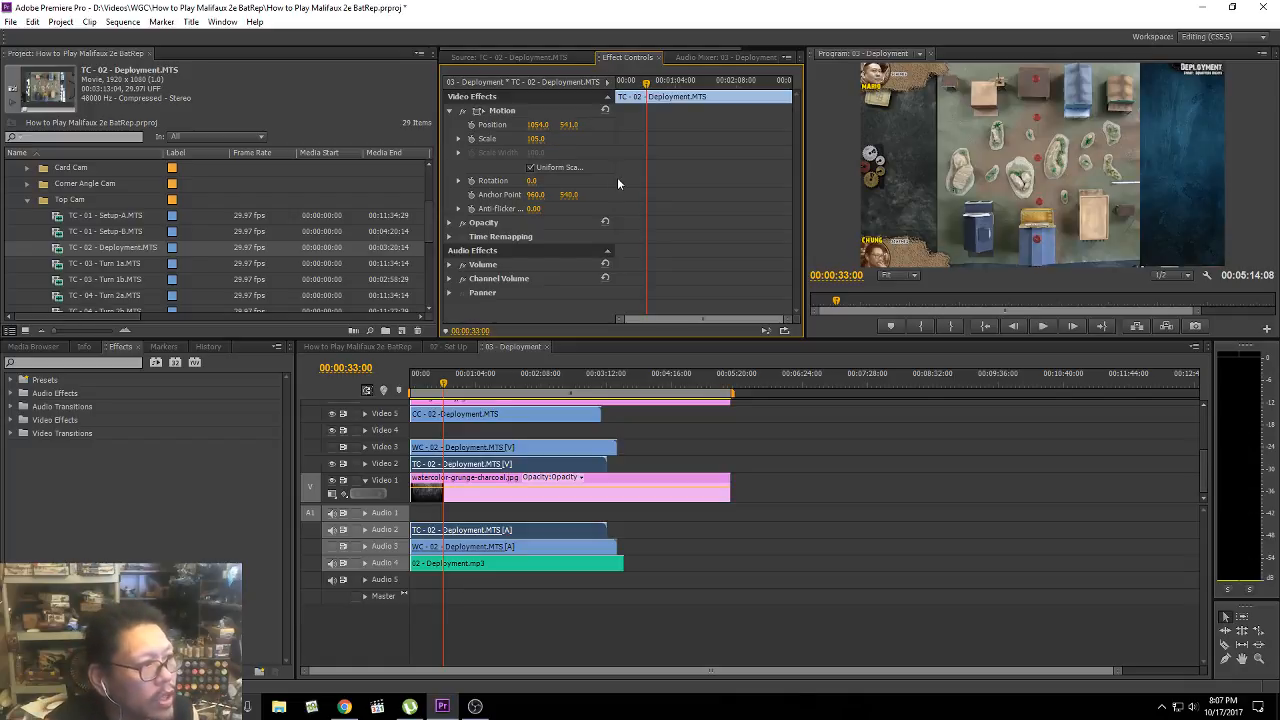
left_click_drag(538, 125, 573, 128)
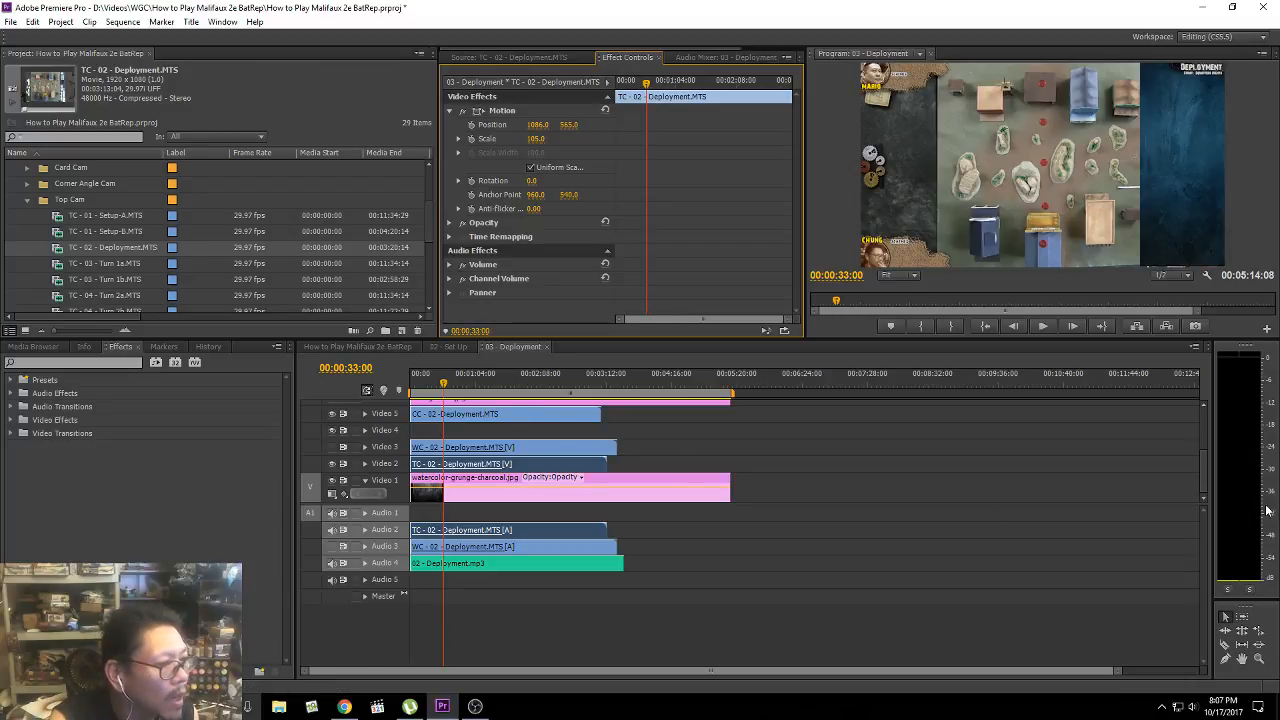
Step: Set the horizontal position of Background.jpg on Video 6 to 2475.0 to uncover more of the table
left_click_drag(1204, 464, 1202, 431)
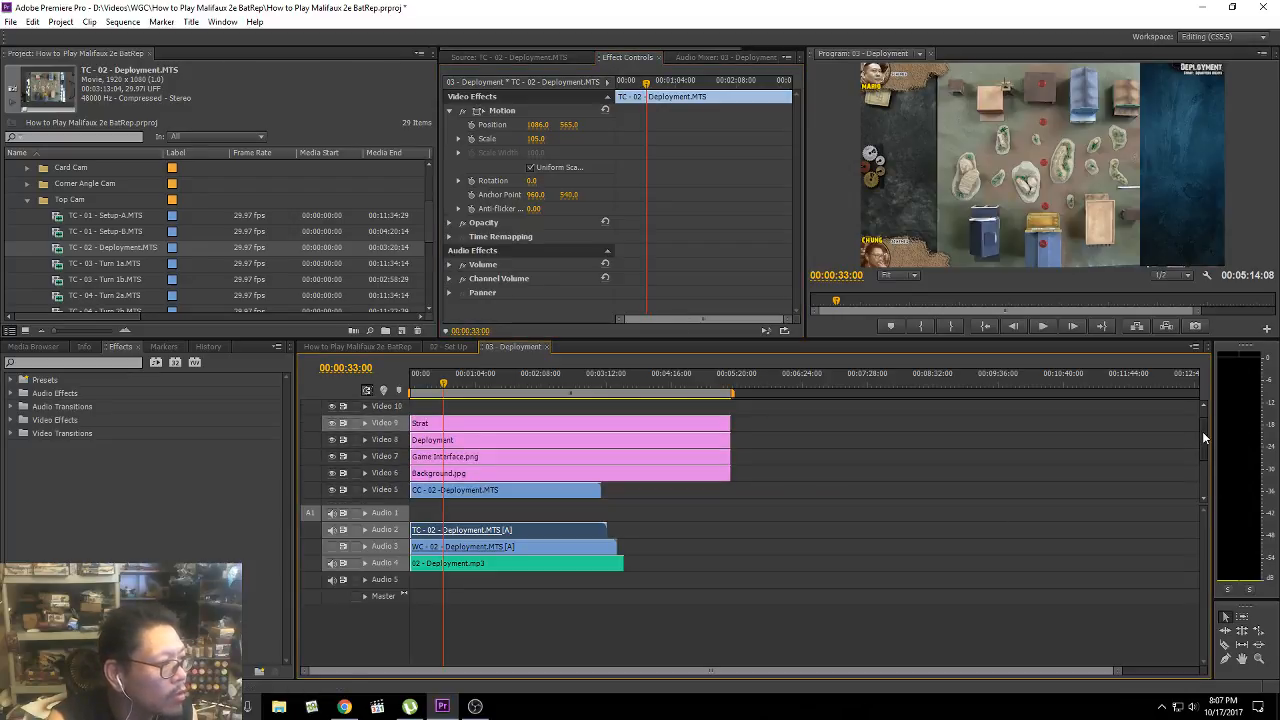
left_click(583, 476)
left_click_drag(537, 125, 656, 125)
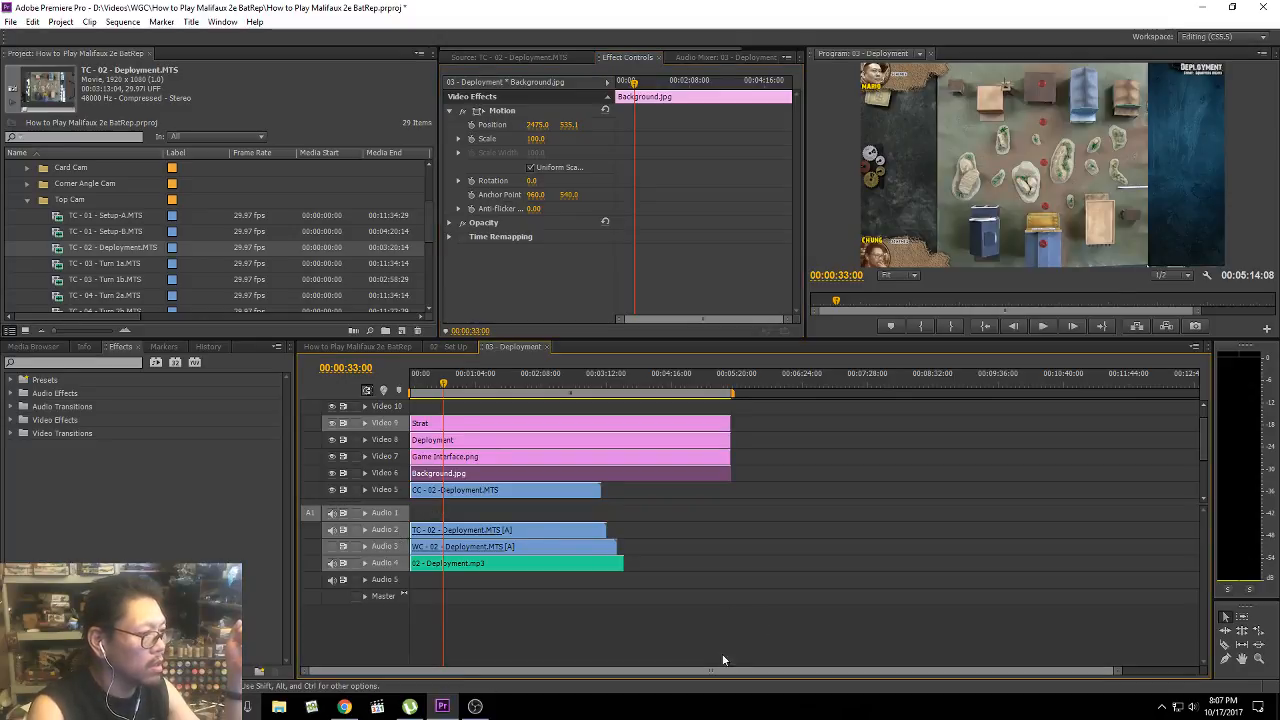
Step: Trim the ends of all longer video, image and audio clips to match the end of CC - 02 - Deployment.MTS, and clear the selection
left_click_drag(692, 599, 605, 564)
left_click_drag(795, 518, 601, 441)
left_click_drag(664, 590, 598, 532)
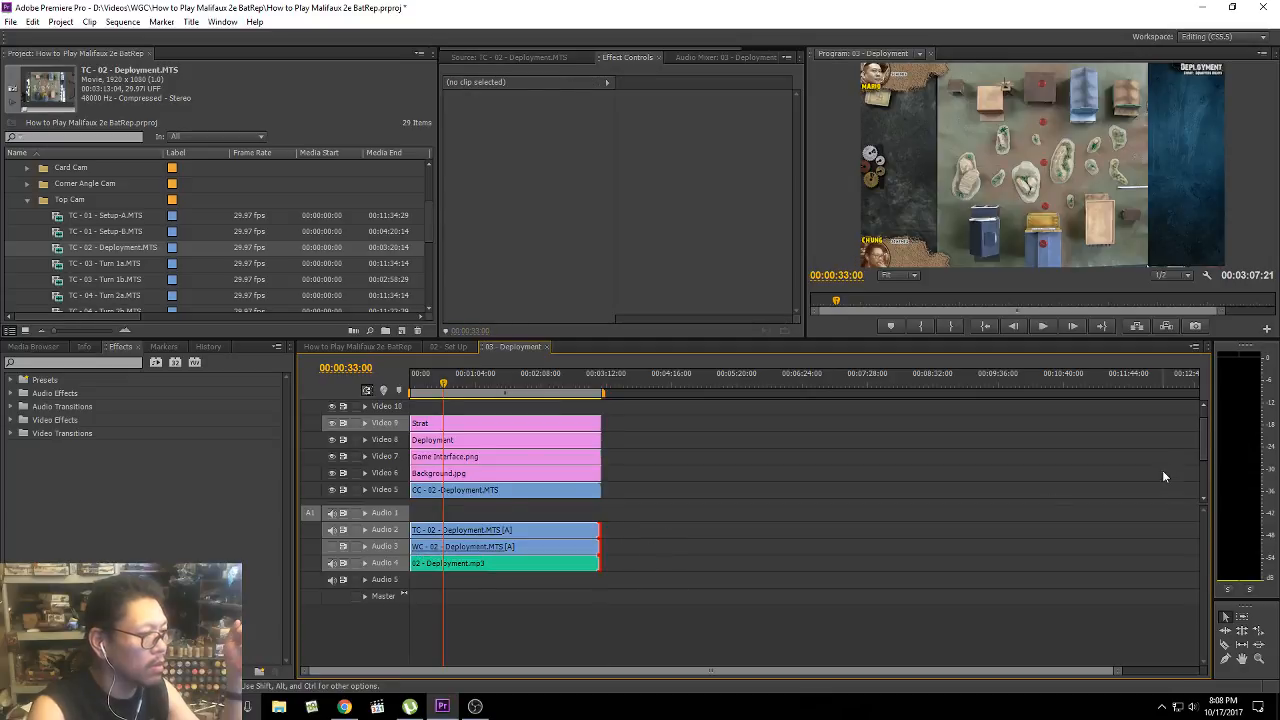
left_click_drag(1205, 453, 1210, 497)
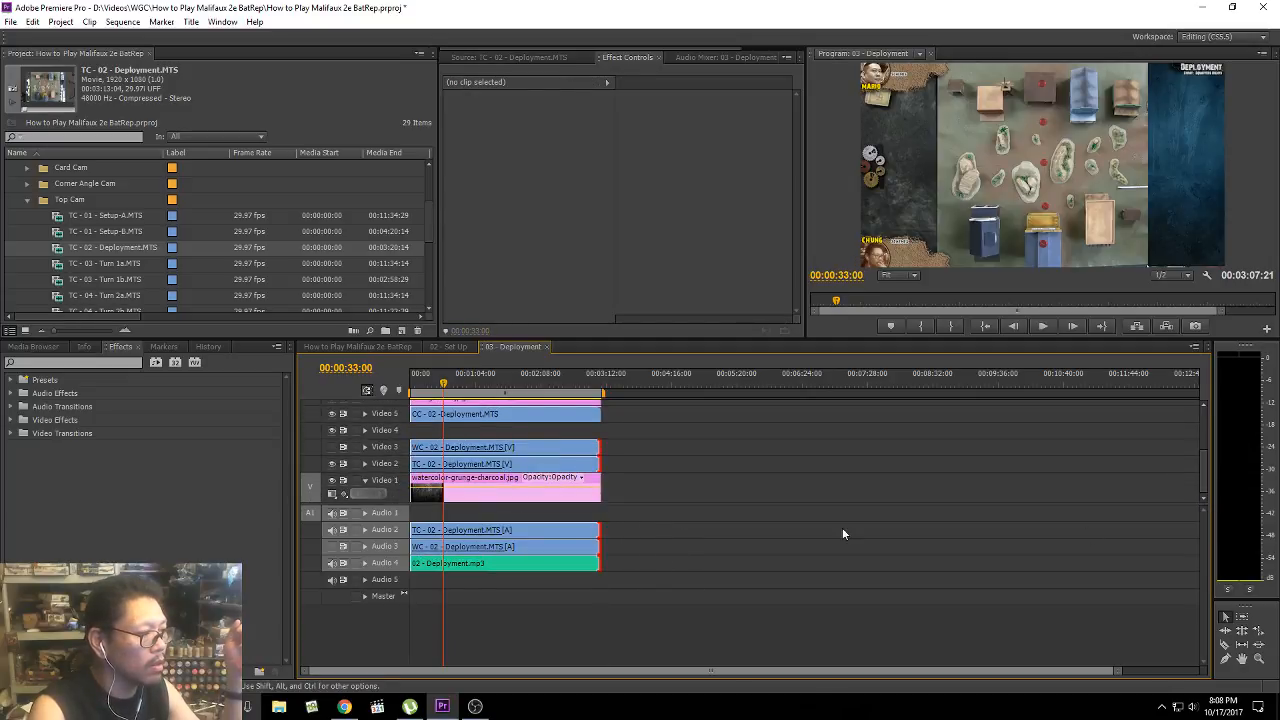
left_click(815, 487)
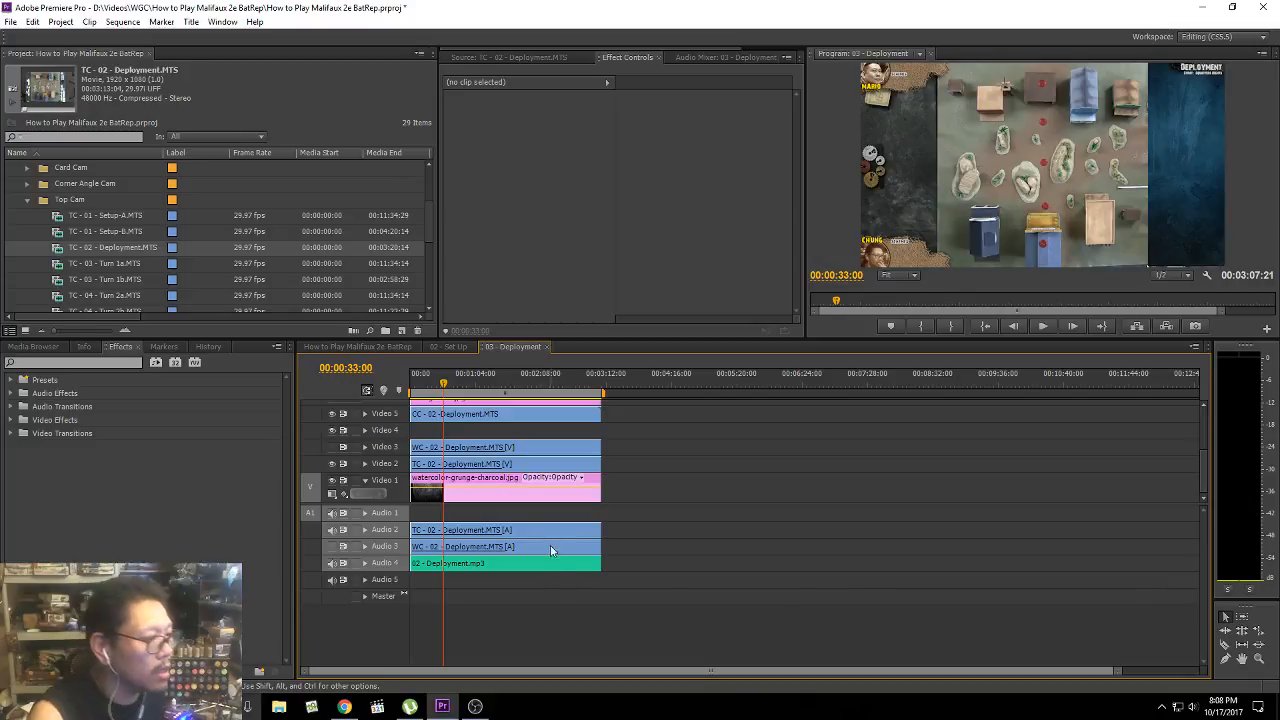
Step: Enlarge the video track area, return to the sequence start, and show Video 3 with Video 2 hidden so only the Wide Cam fills the centre
left_click_drag(369, 503, 372, 579)
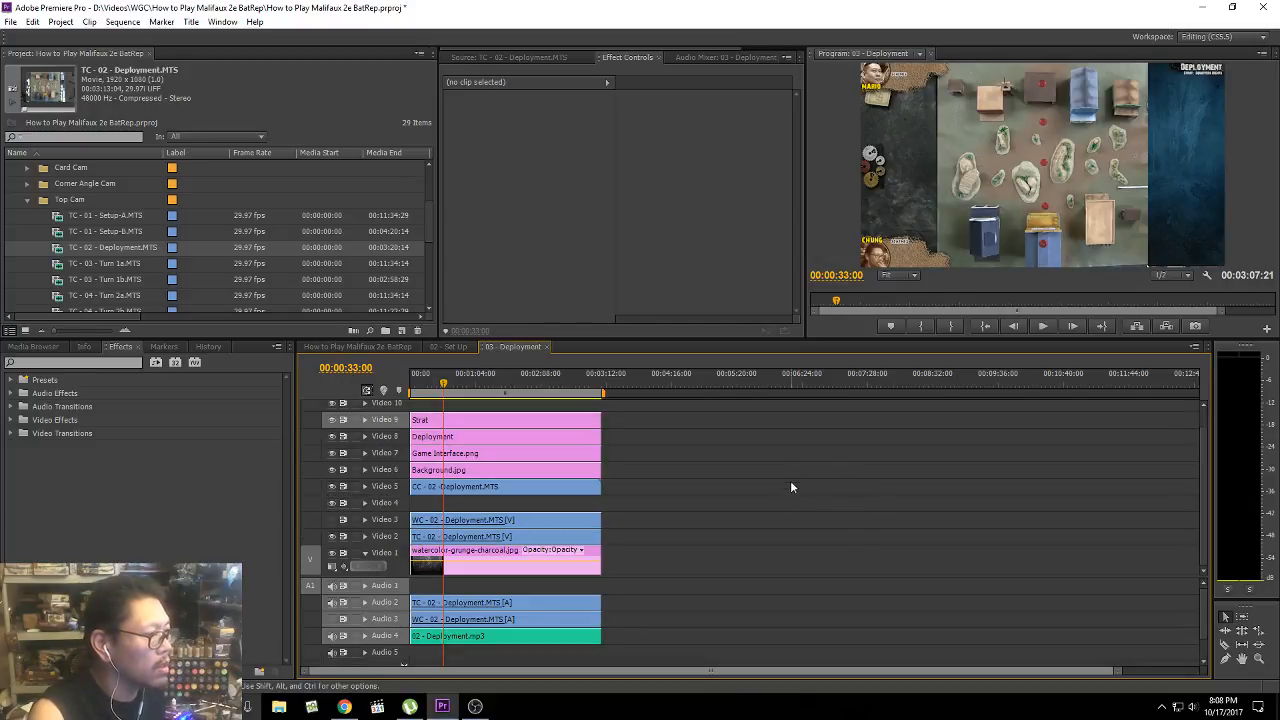
key("Home")
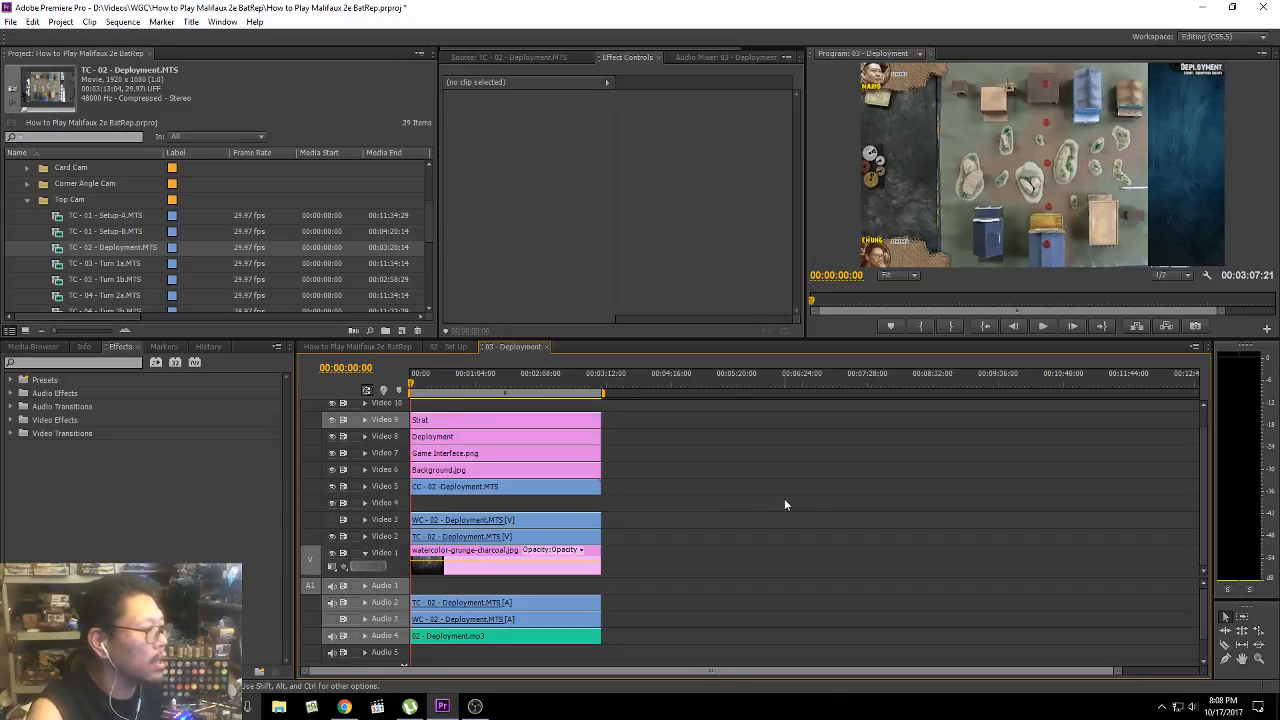
left_click(332, 520)
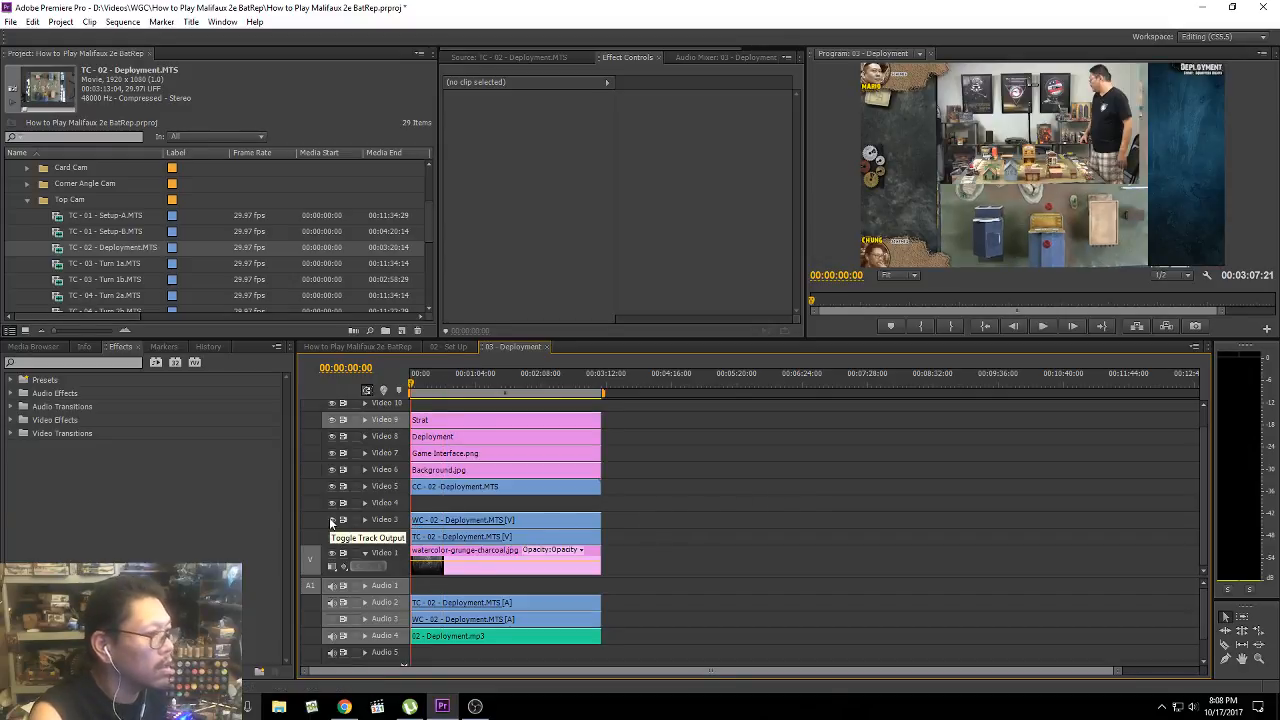
left_click(333, 534)
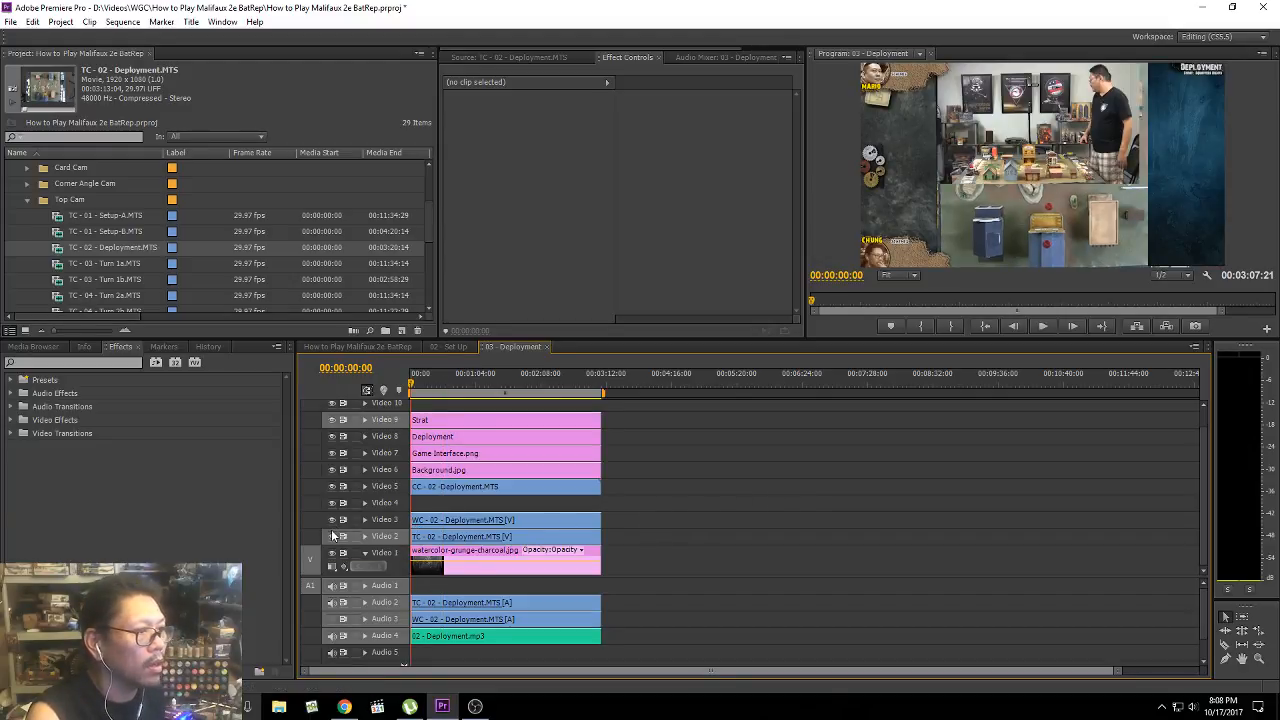
left_click(334, 536)
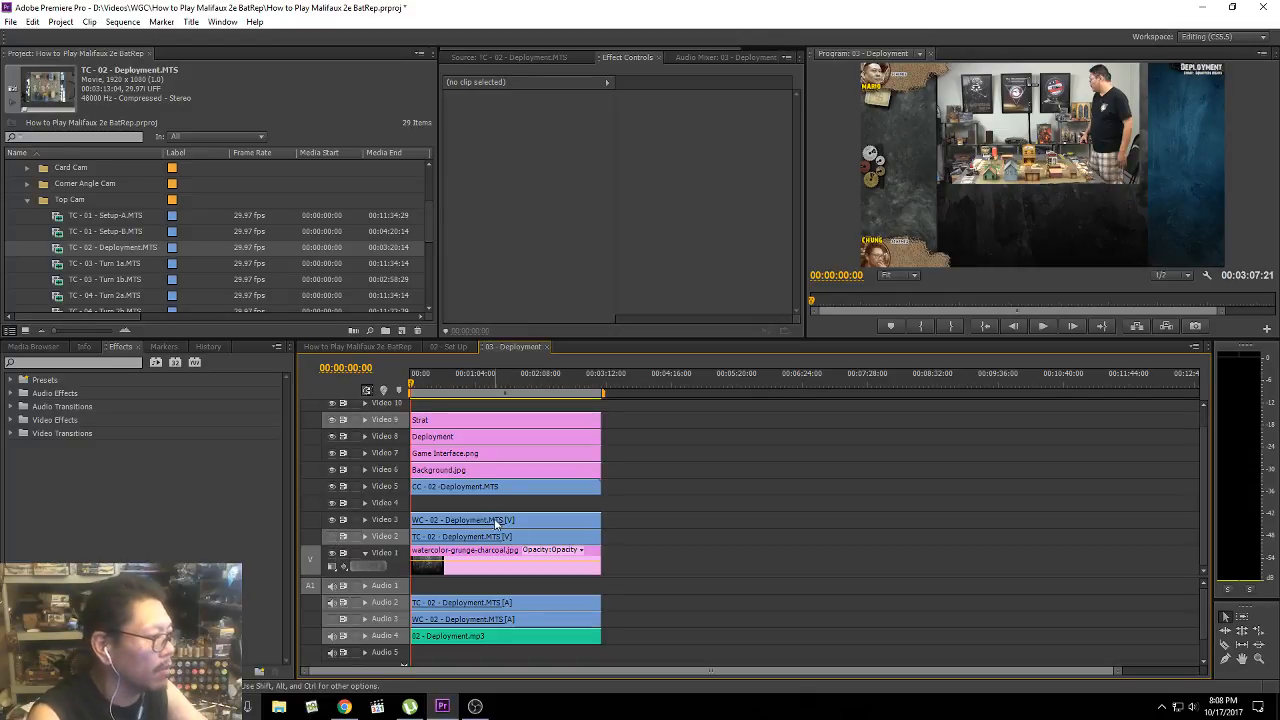
left_click(334, 537)
left_click(334, 537)
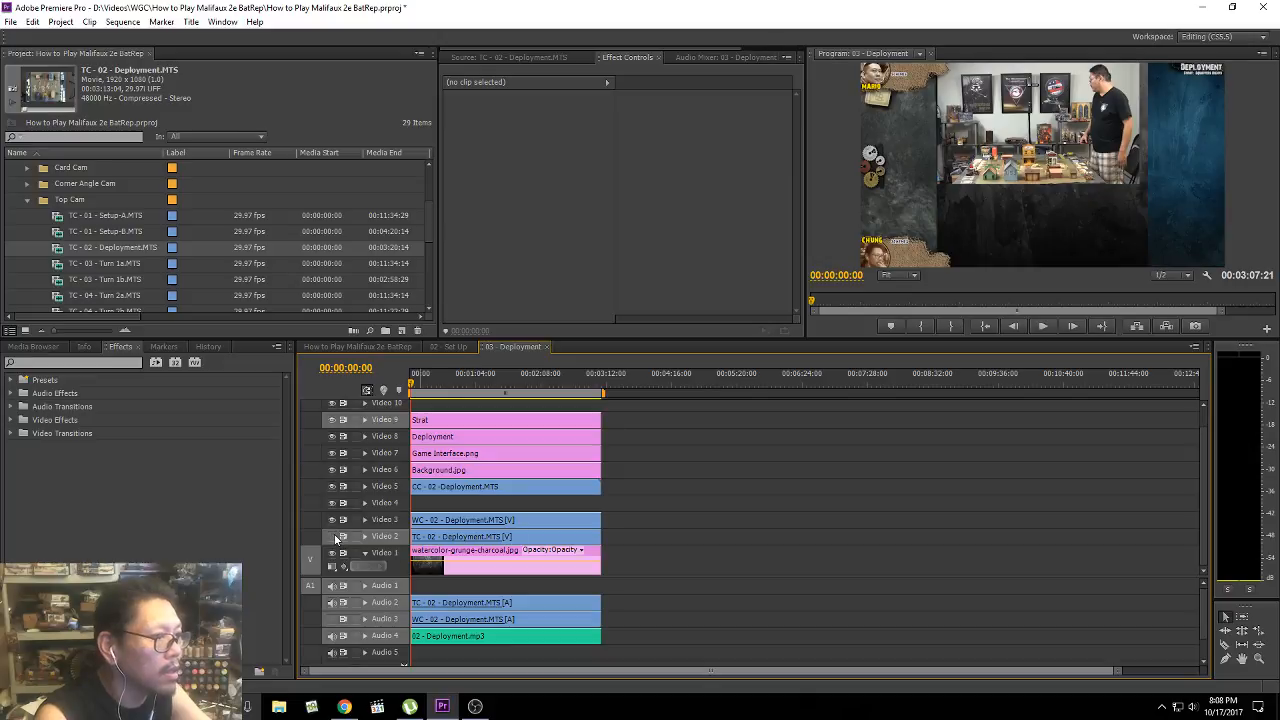
left_click(532, 540)
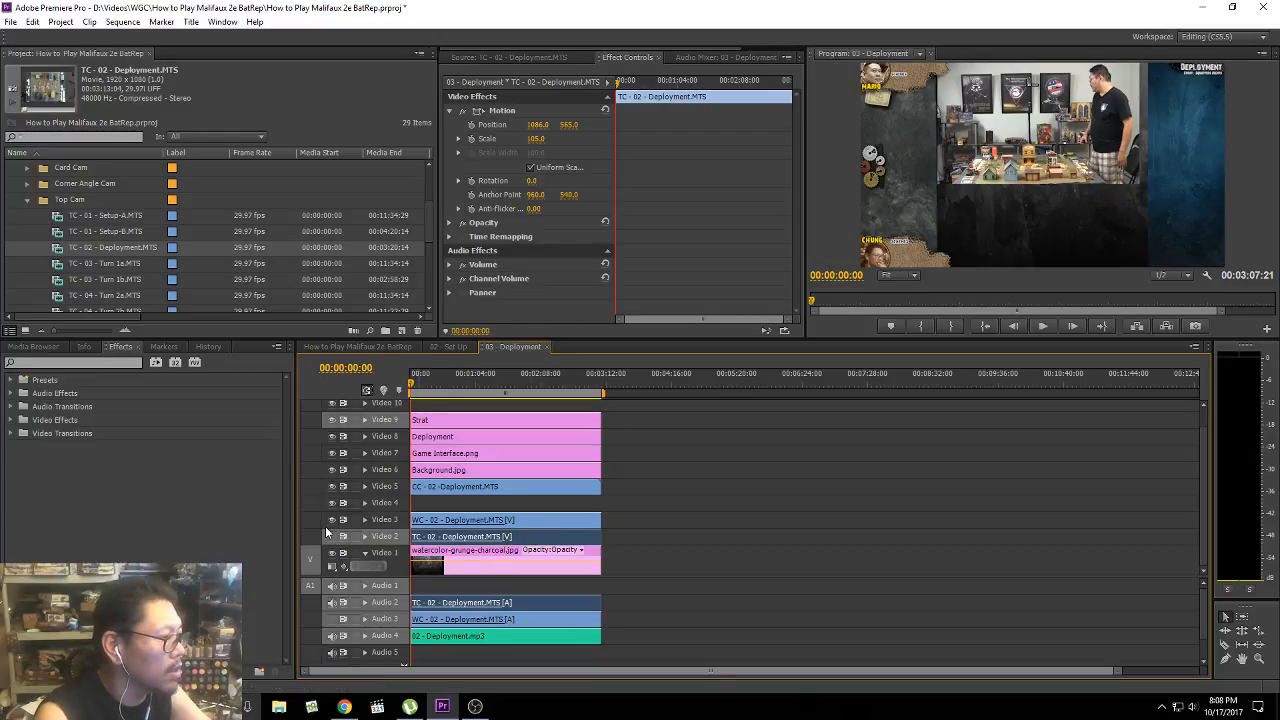
left_click(334, 520)
left_click(334, 520)
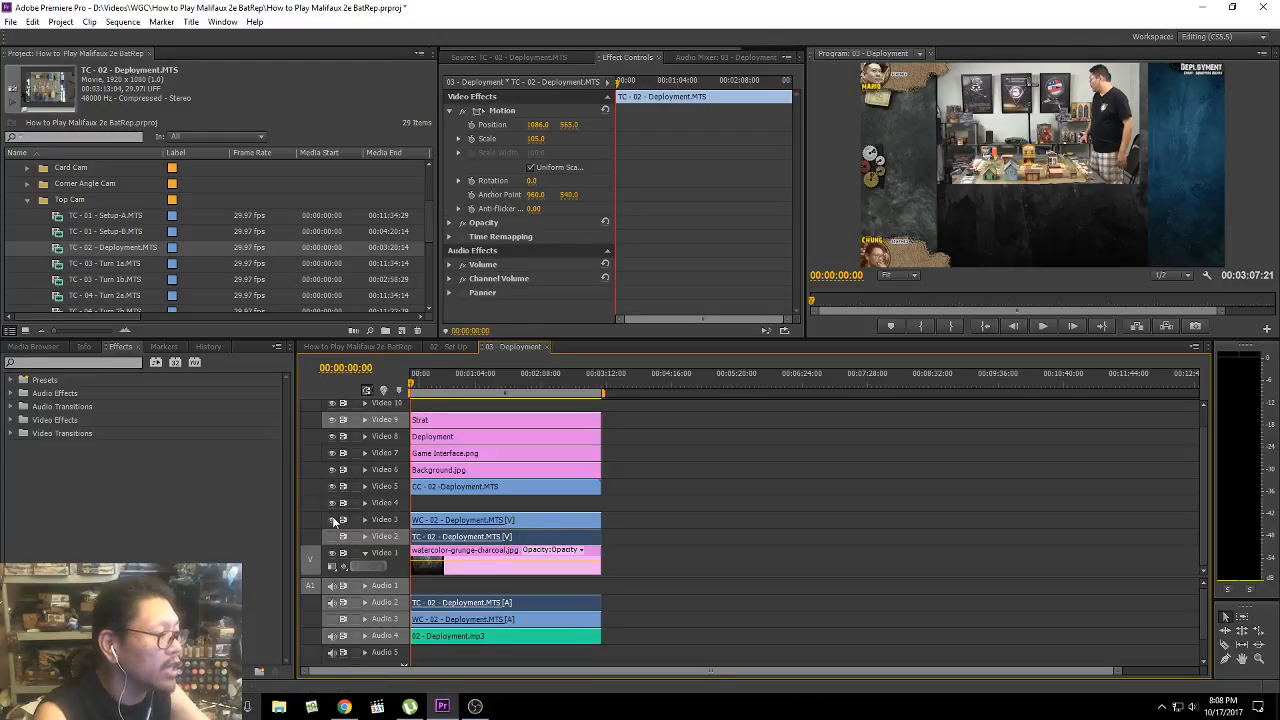
left_click(334, 537)
left_click(334, 537)
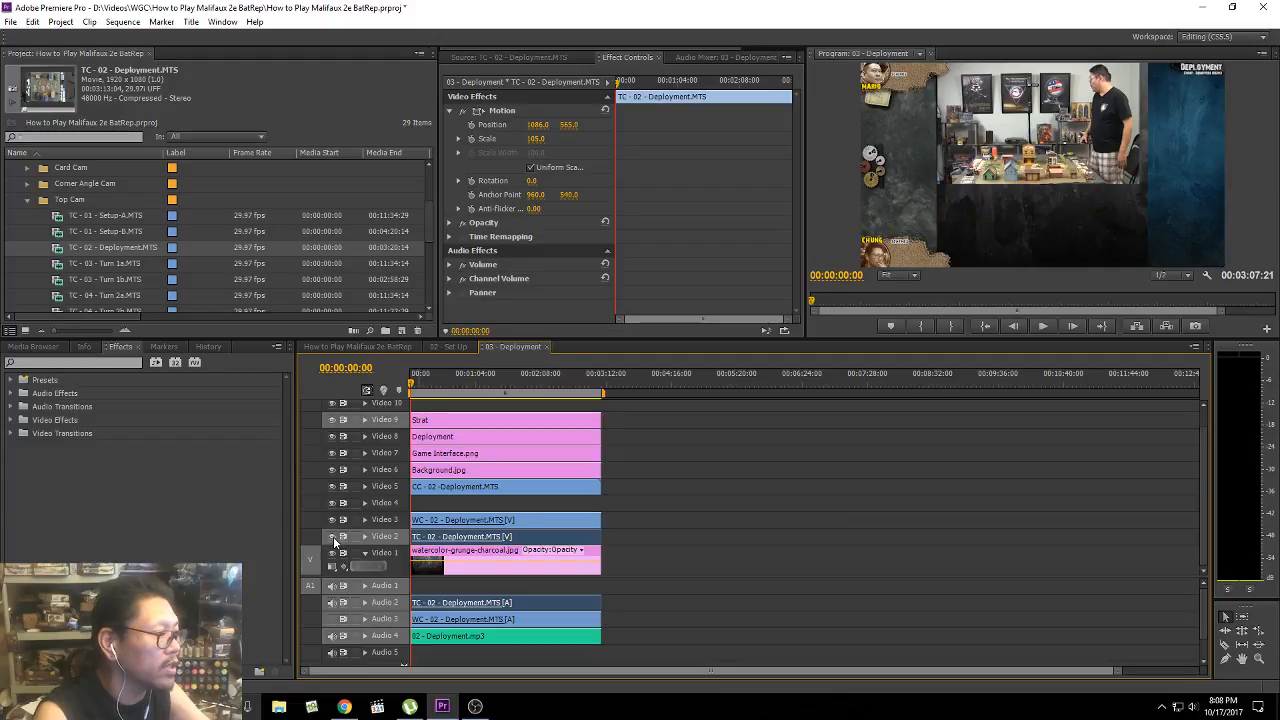
Step: Set the scale of WC - 02 - Deployment.MTS to 65 and its position to 950.0, 529.0, and save the project
left_click(576, 521)
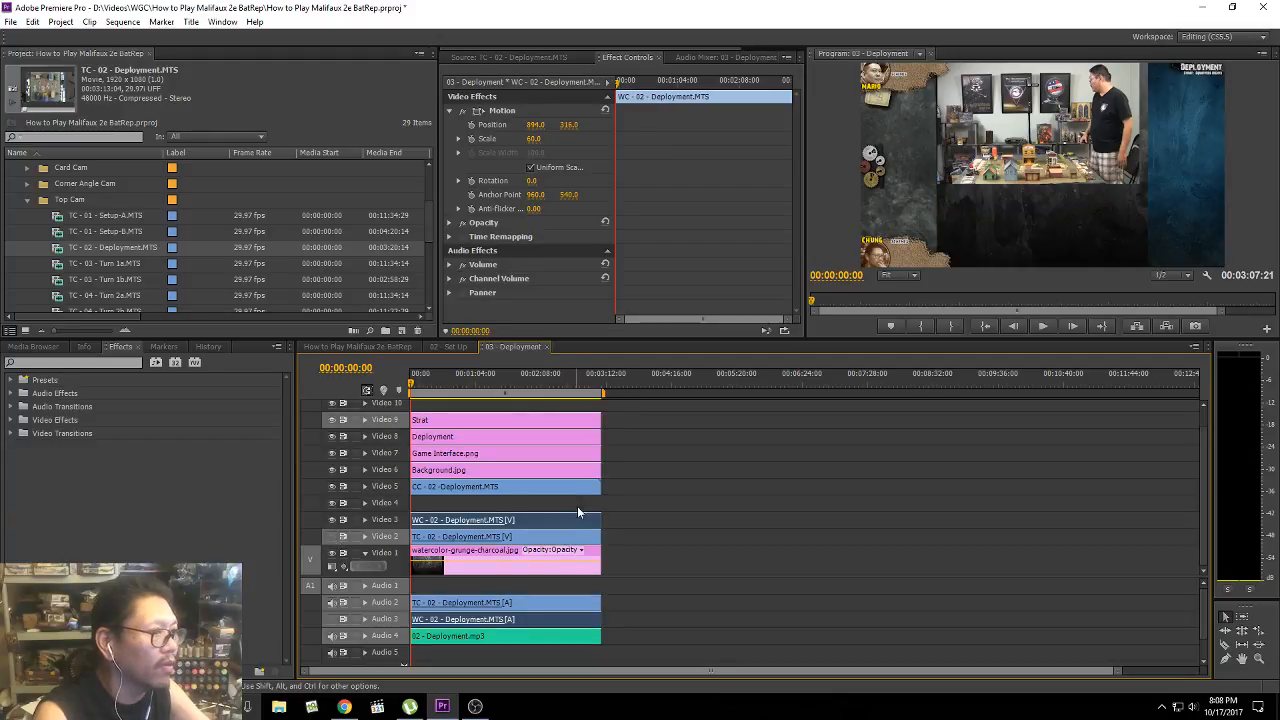
left_click(535, 139)
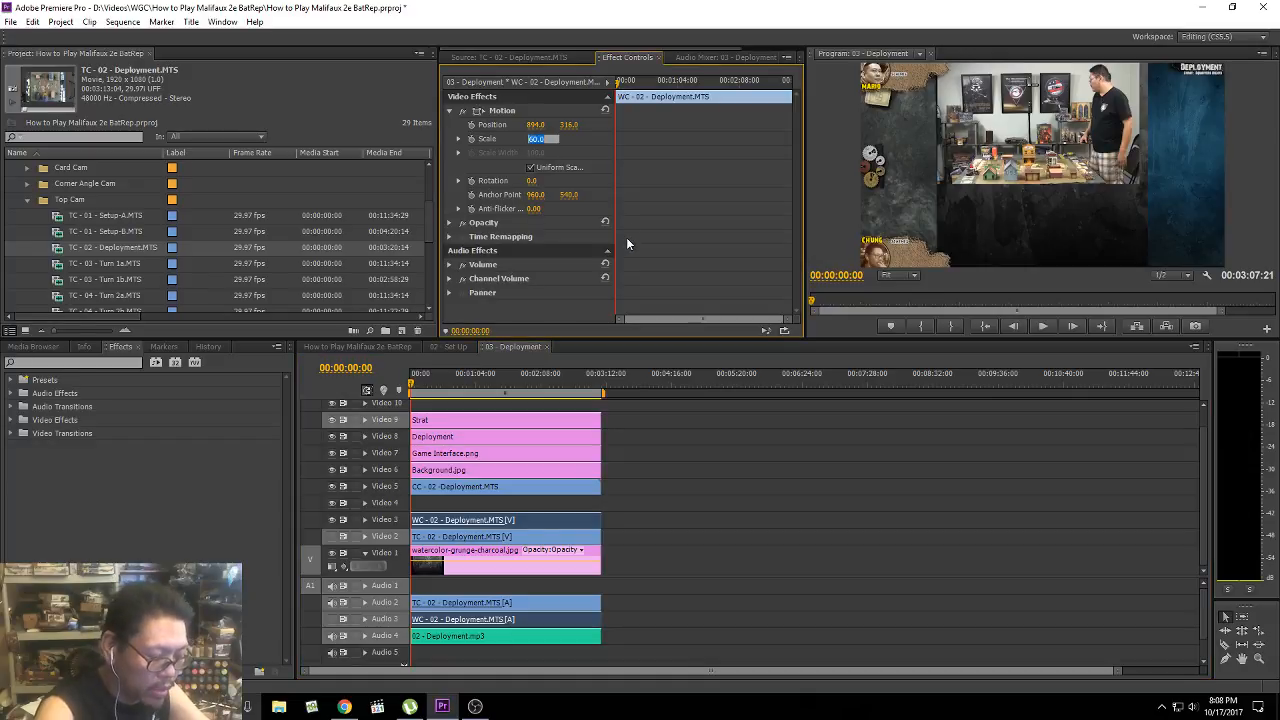
type("65")
key("Return")
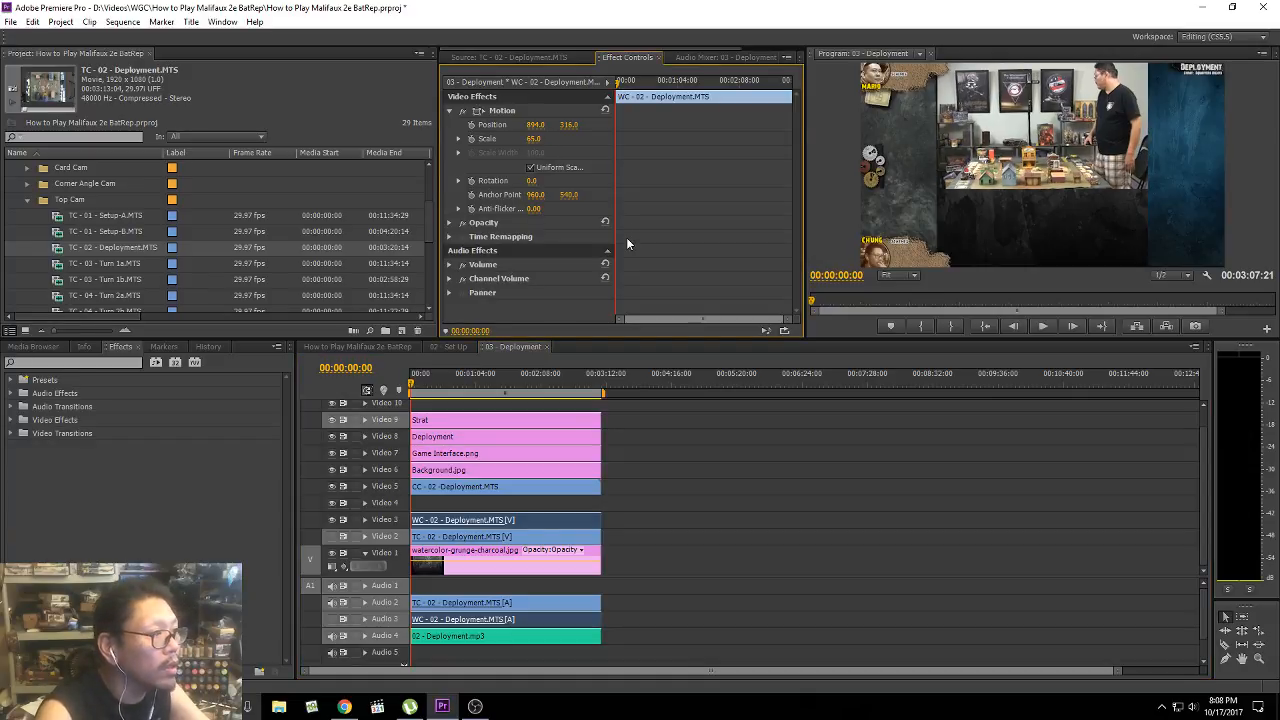
left_click_drag(535, 124, 650, 124)
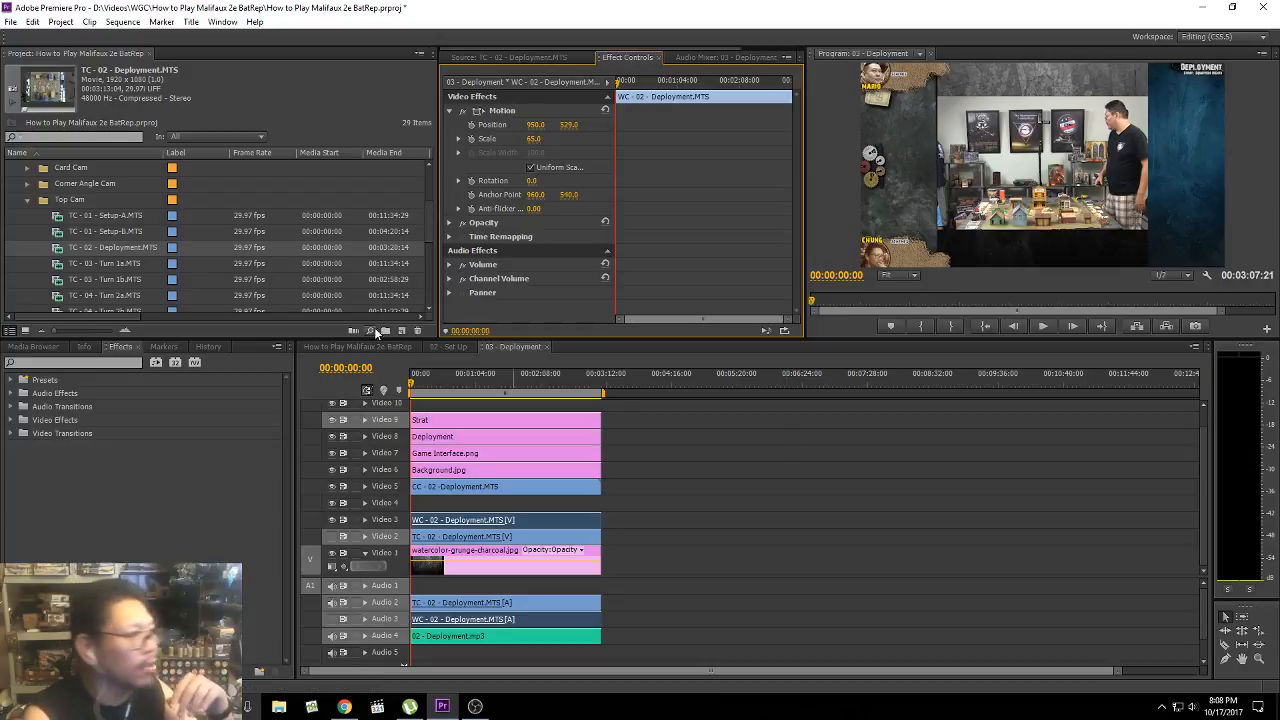
left_click(12, 21)
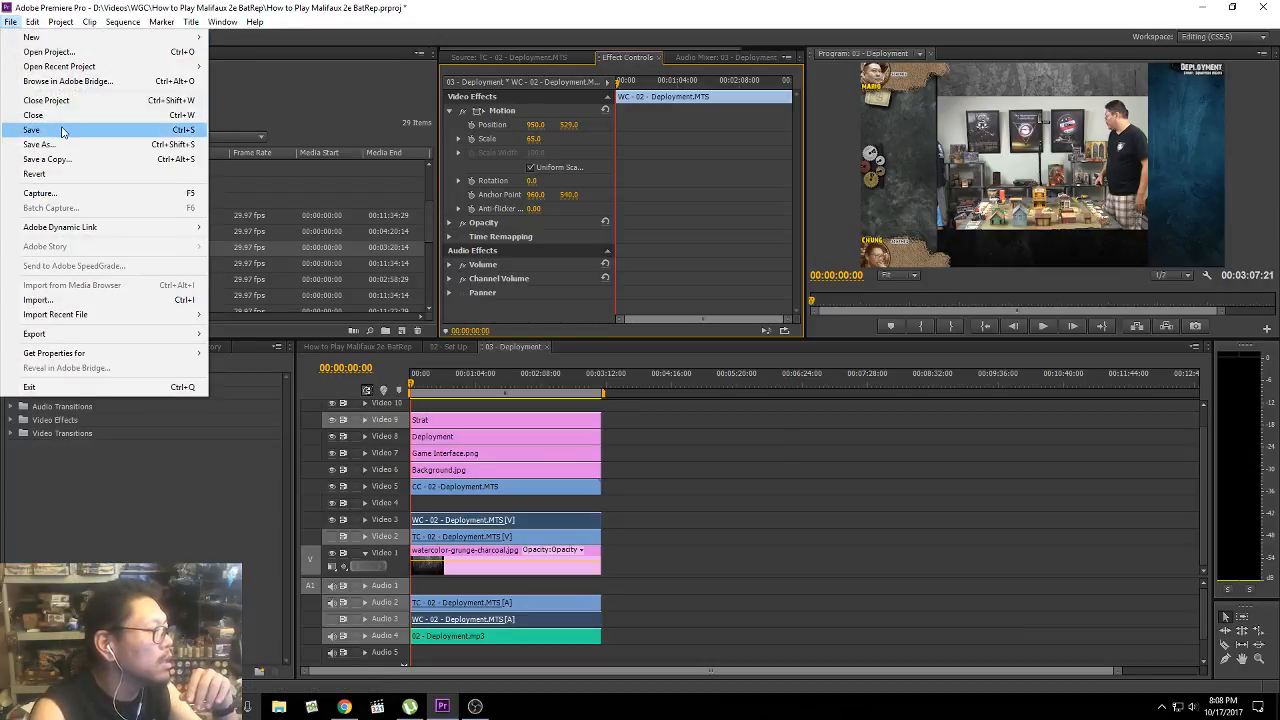
left_click(30, 130)
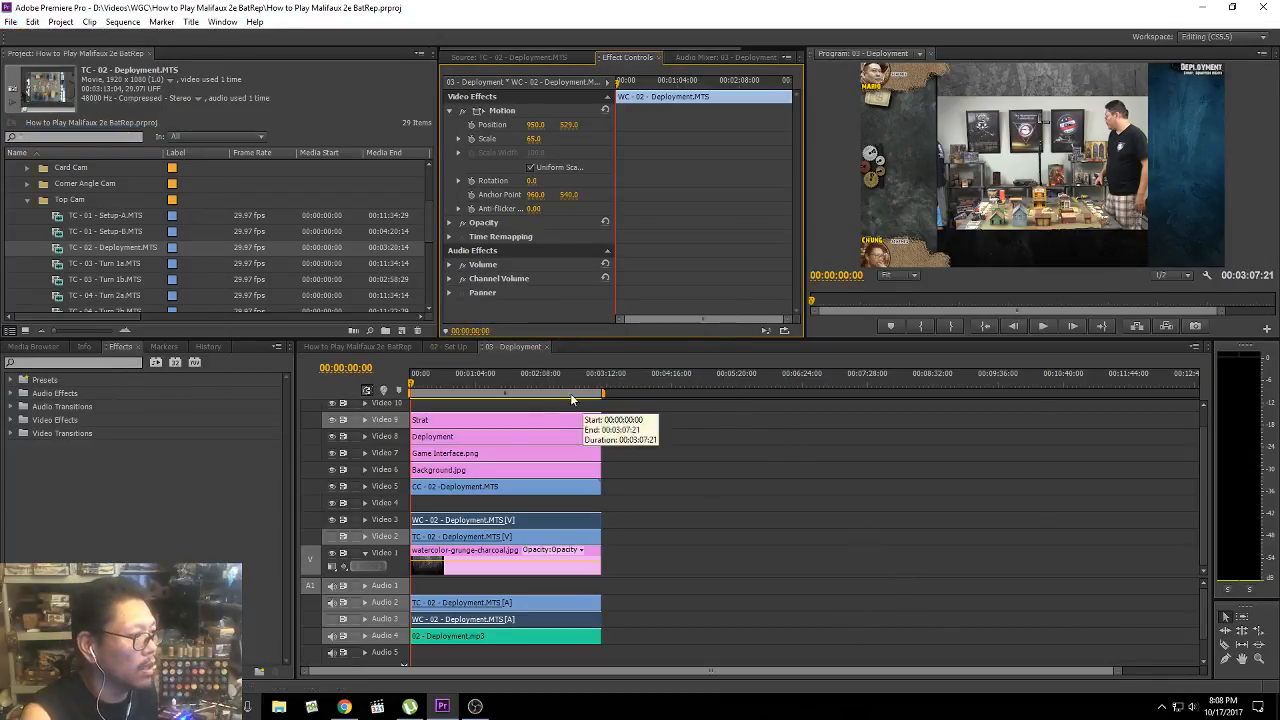
Step: Mute Audio 2, which holds the Top Cam audio, while playing the sequence from its start, and stop playback
key("space")
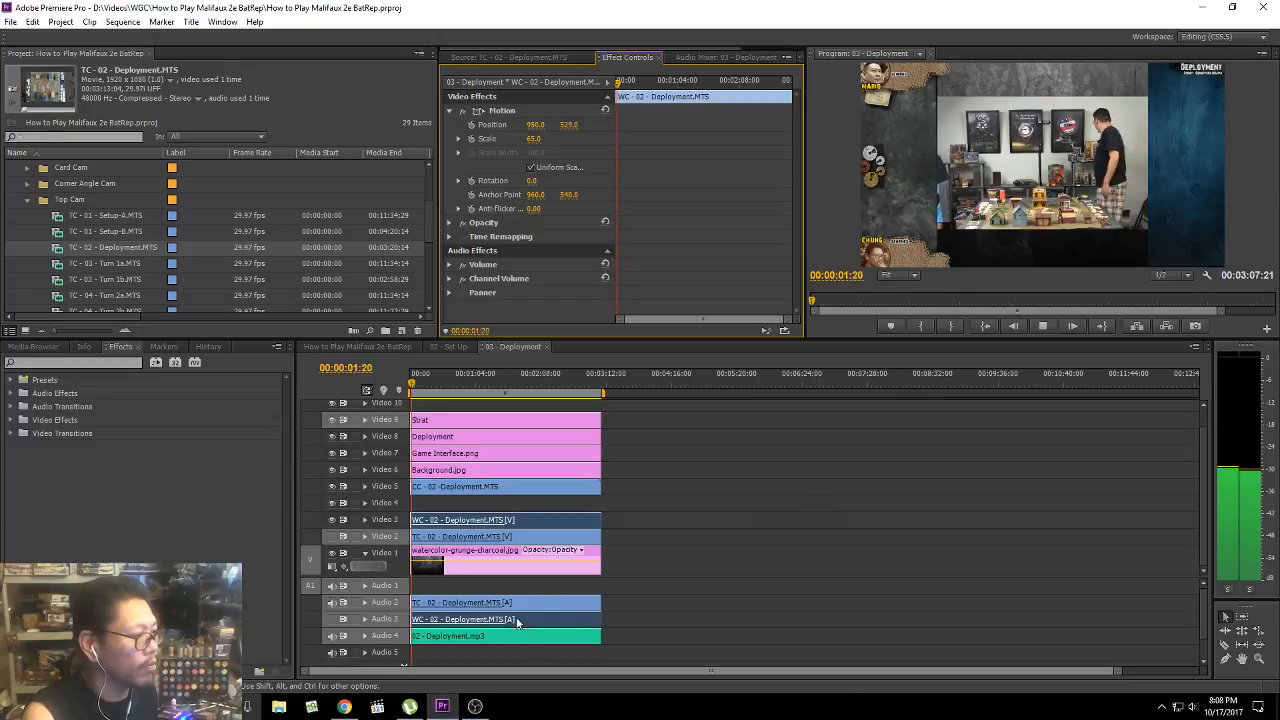
left_click(333, 603)
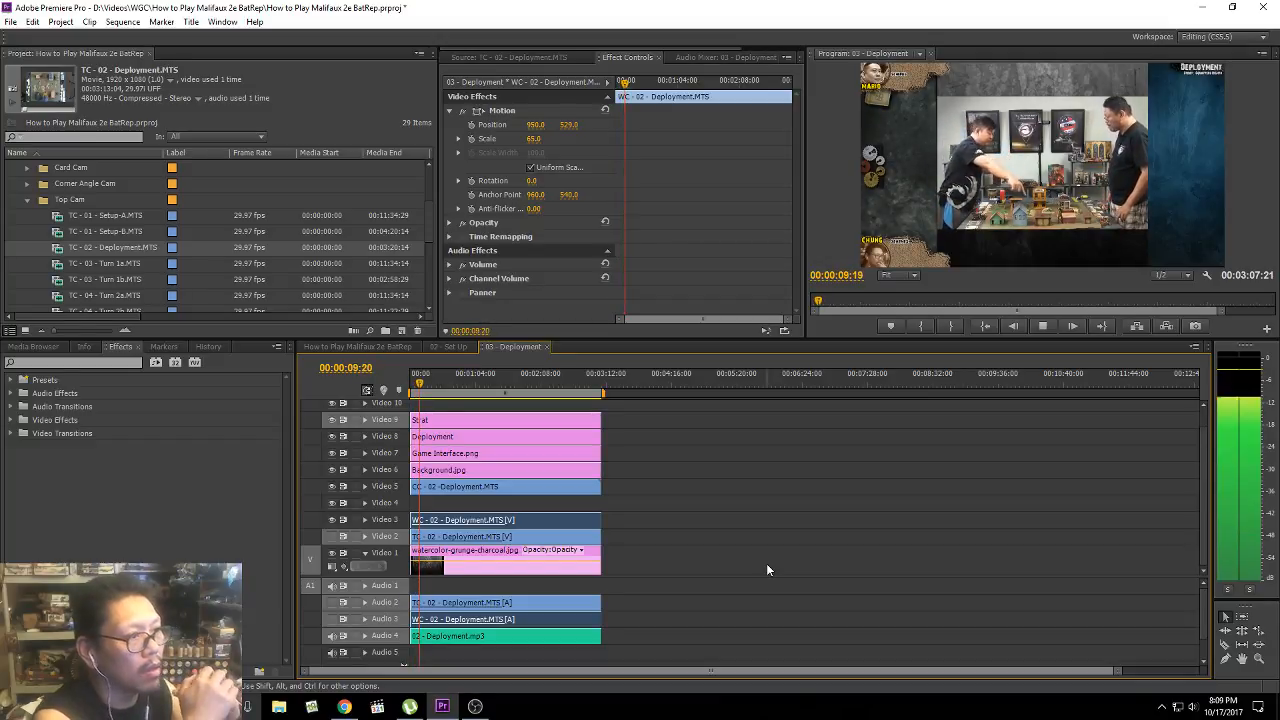
key("space")
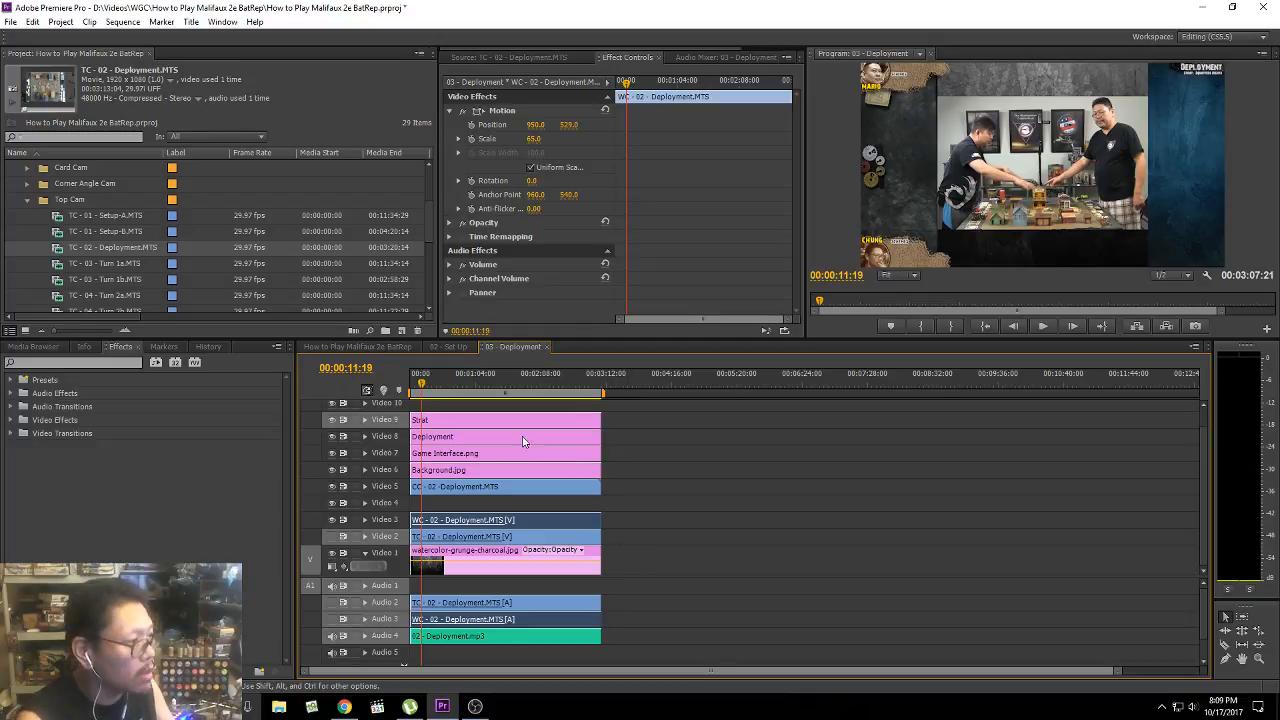
Step: Magnify the timeline and park the playhead at 00:00:08:20, where the player reaches over the table in the Wide Cam shot
left_click(420, 379)
key("equal")
key("equal")
key("equal")
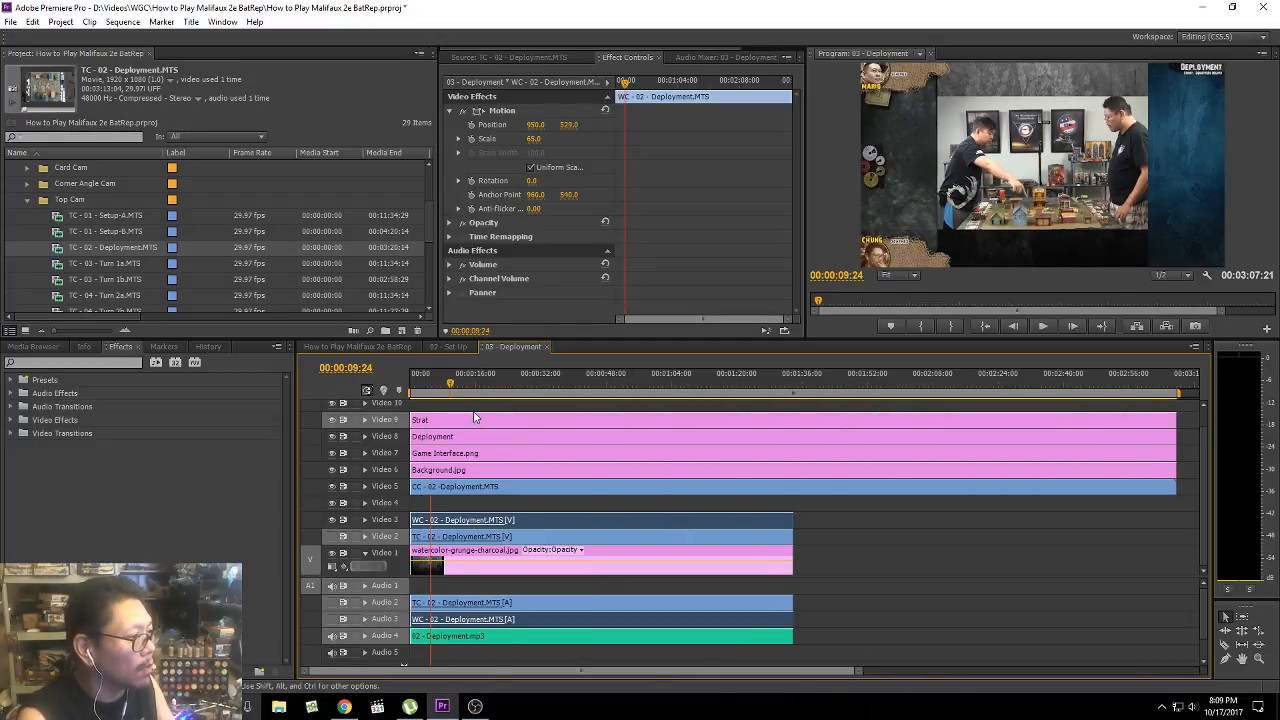
left_click(459, 384)
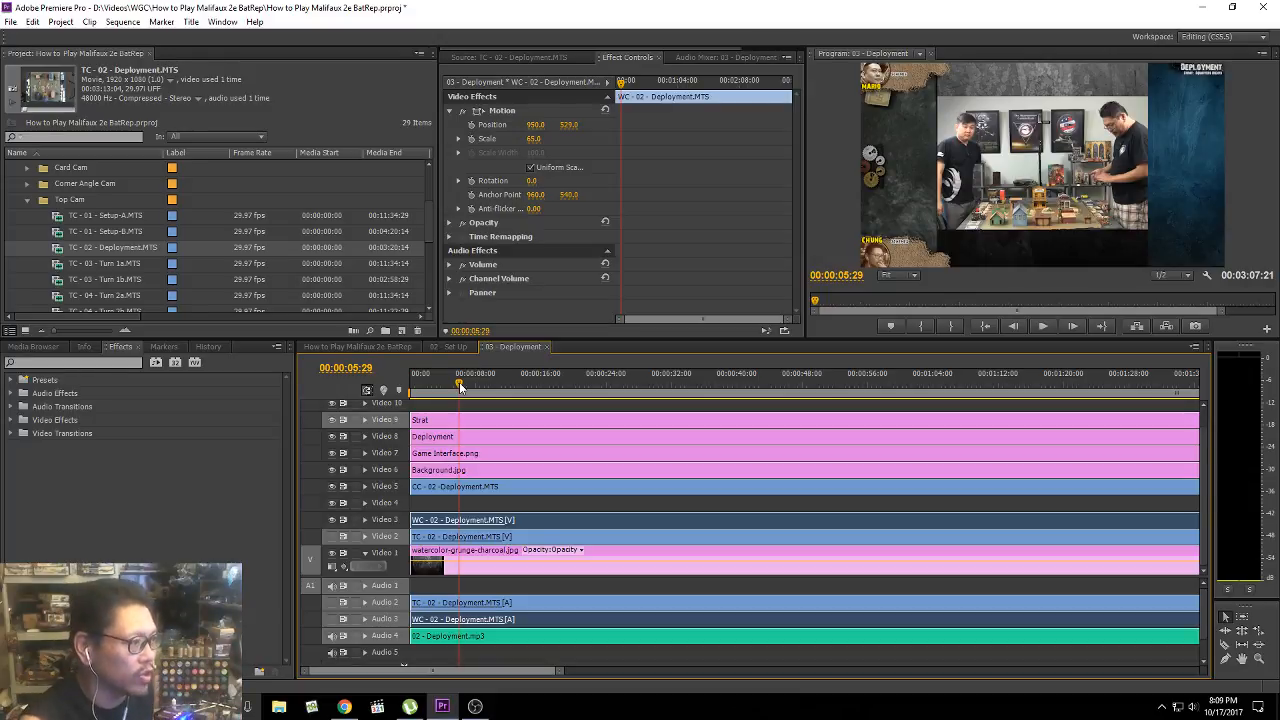
left_click_drag(459, 382, 452, 387)
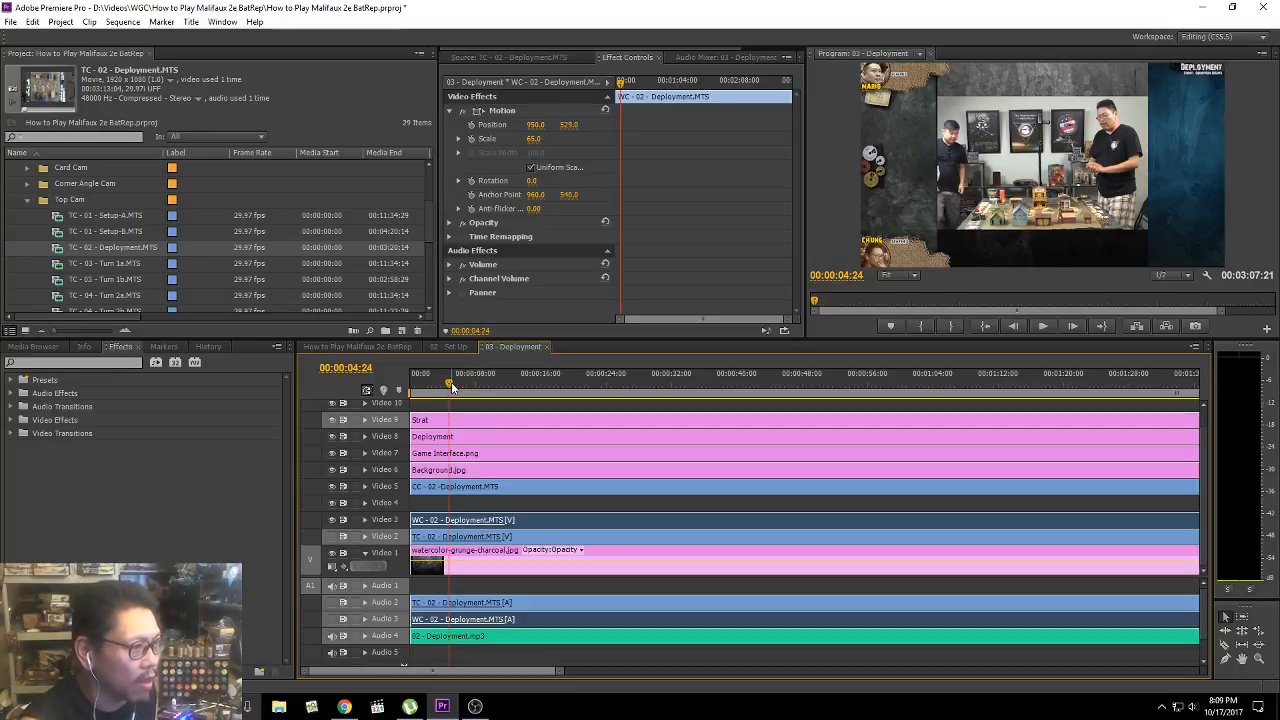
key("space")
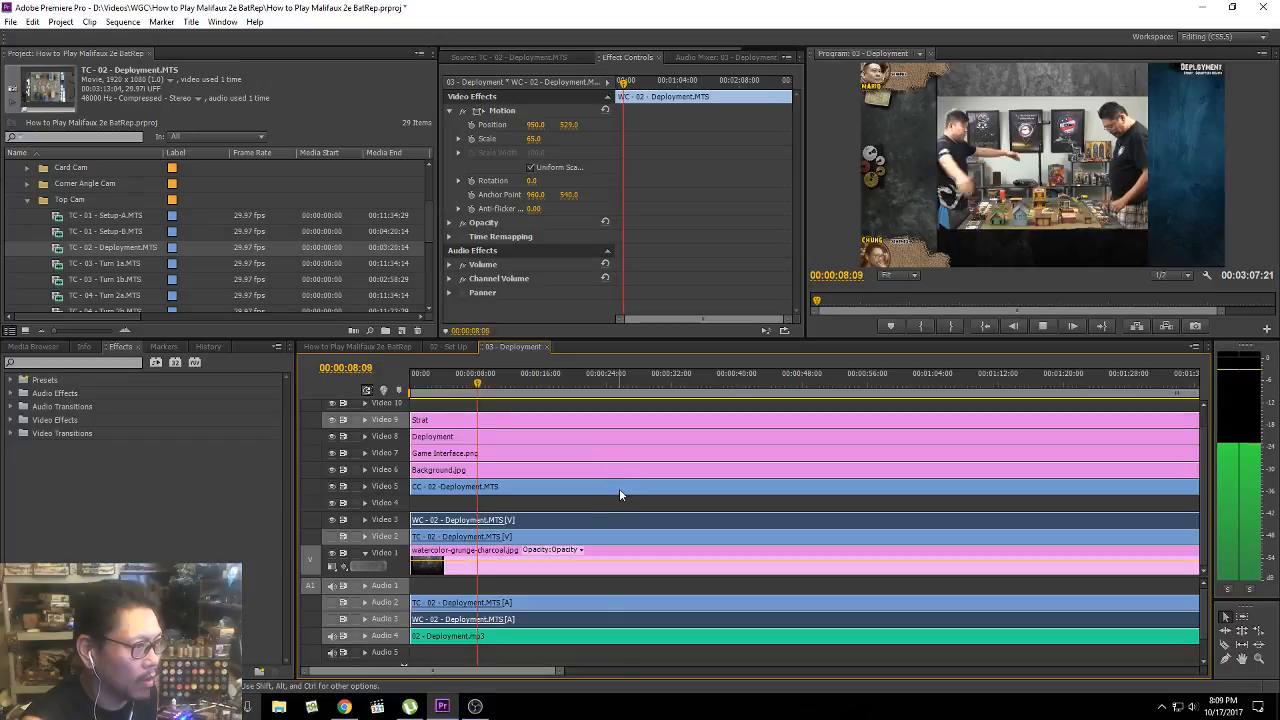
key("space")
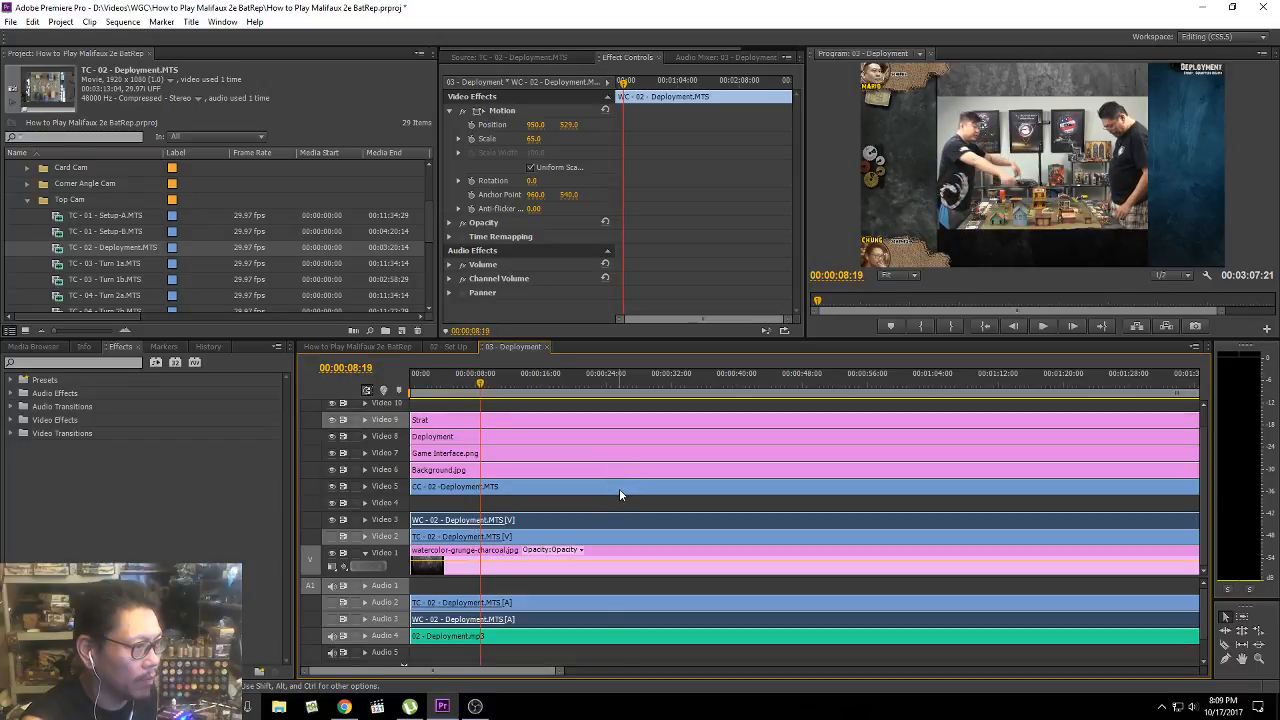
left_click(473, 387)
key("space")
key("space")
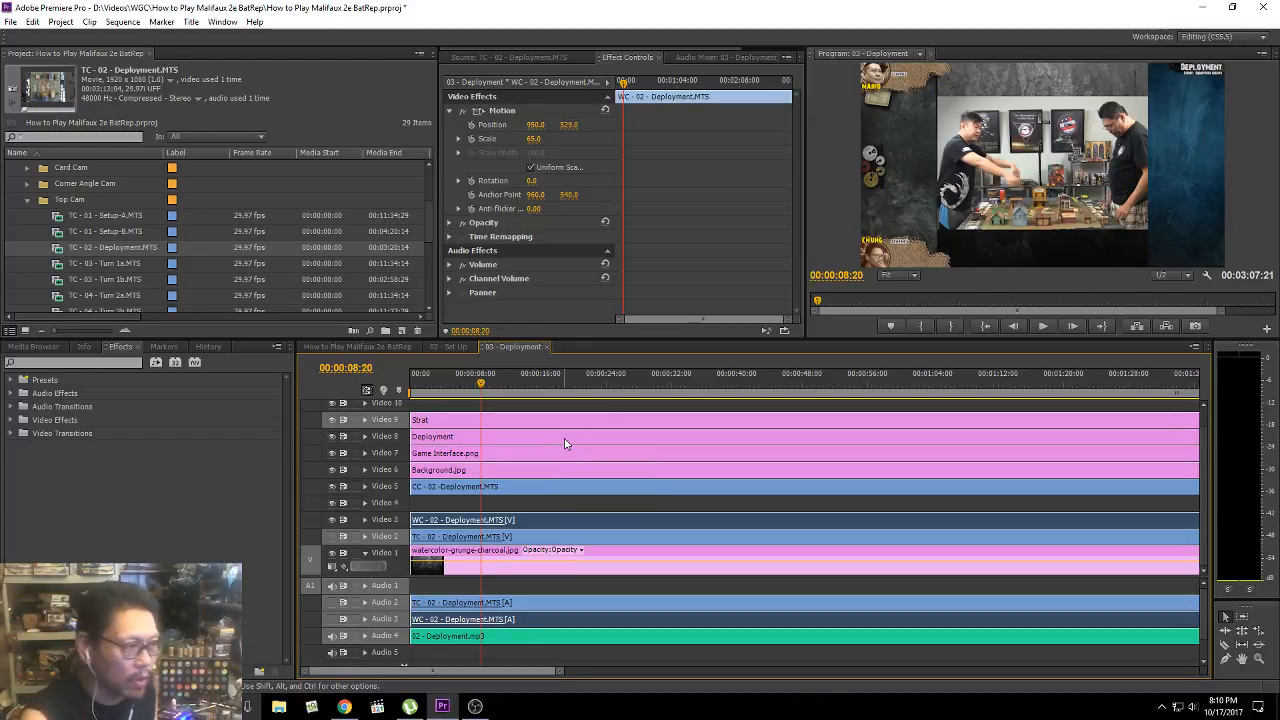
Step: Split WC - 02 - Deployment.MTS at 00:00:08:20 and trim the start of its second part to about 00:00:13
left_click(332, 520)
left_click(332, 520)
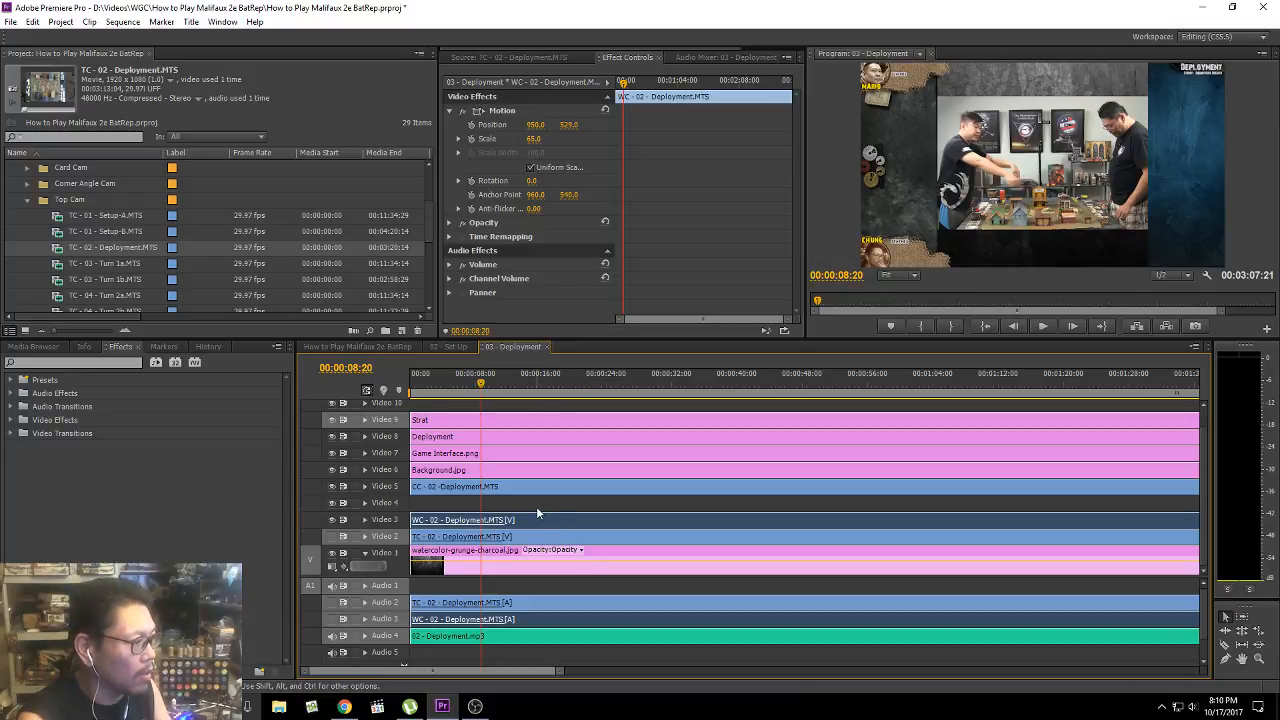
key("equal")
key("equal")
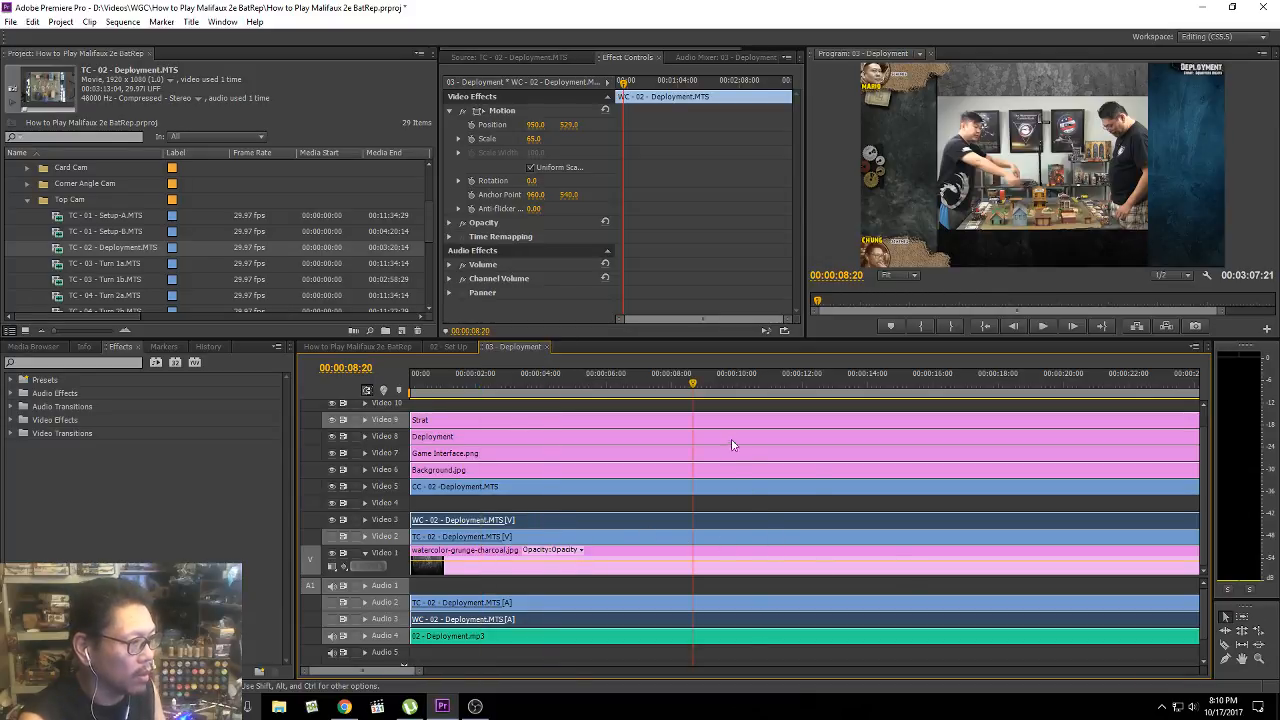
left_click(1225, 646)
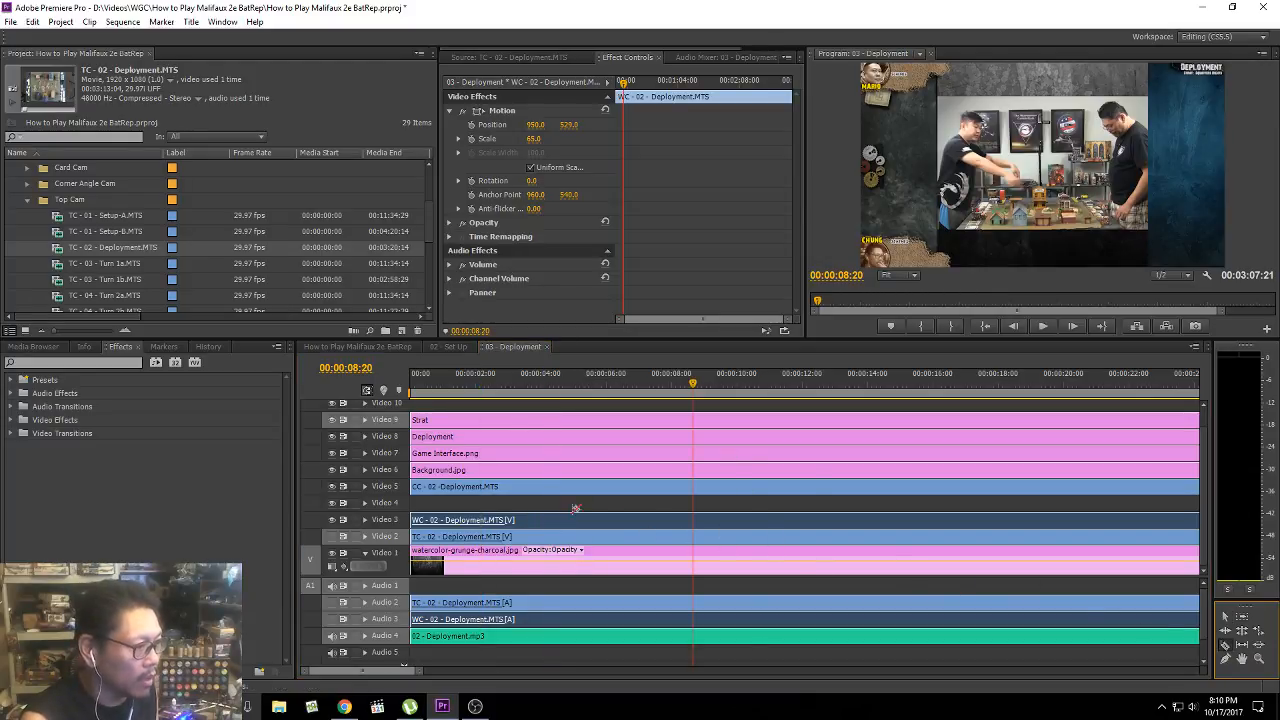
left_click(696, 520)
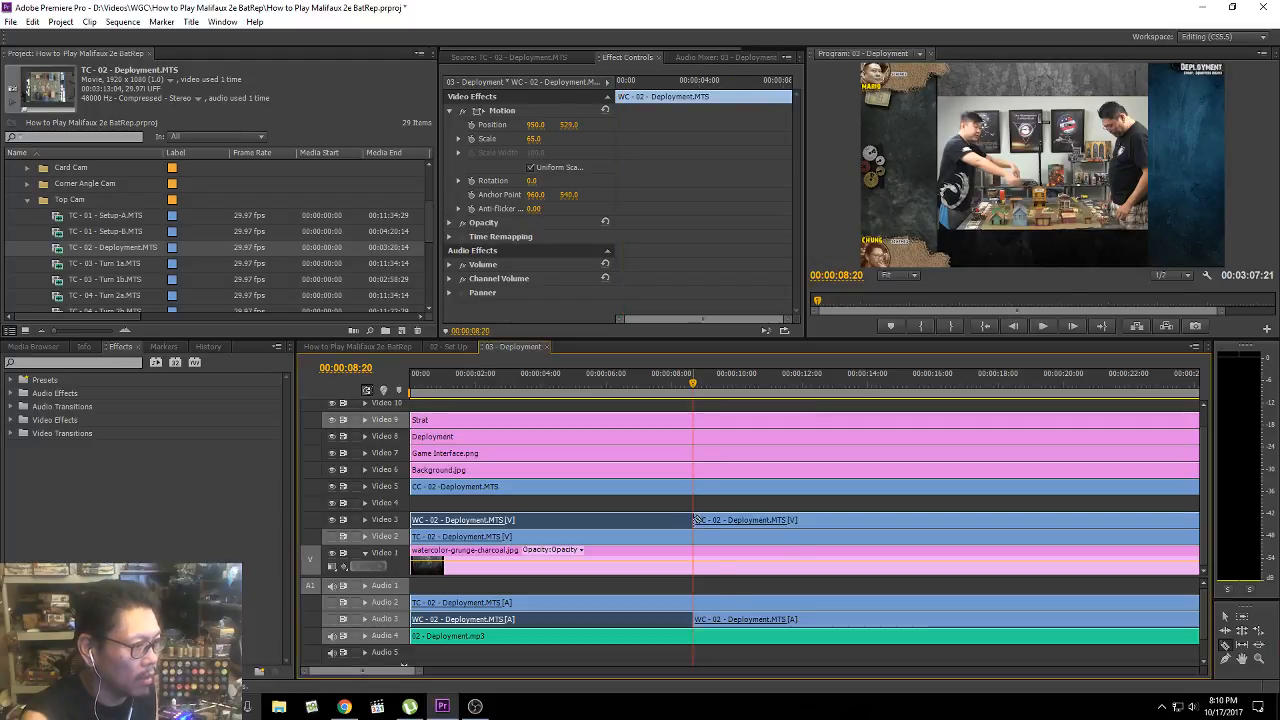
left_click(1225, 616)
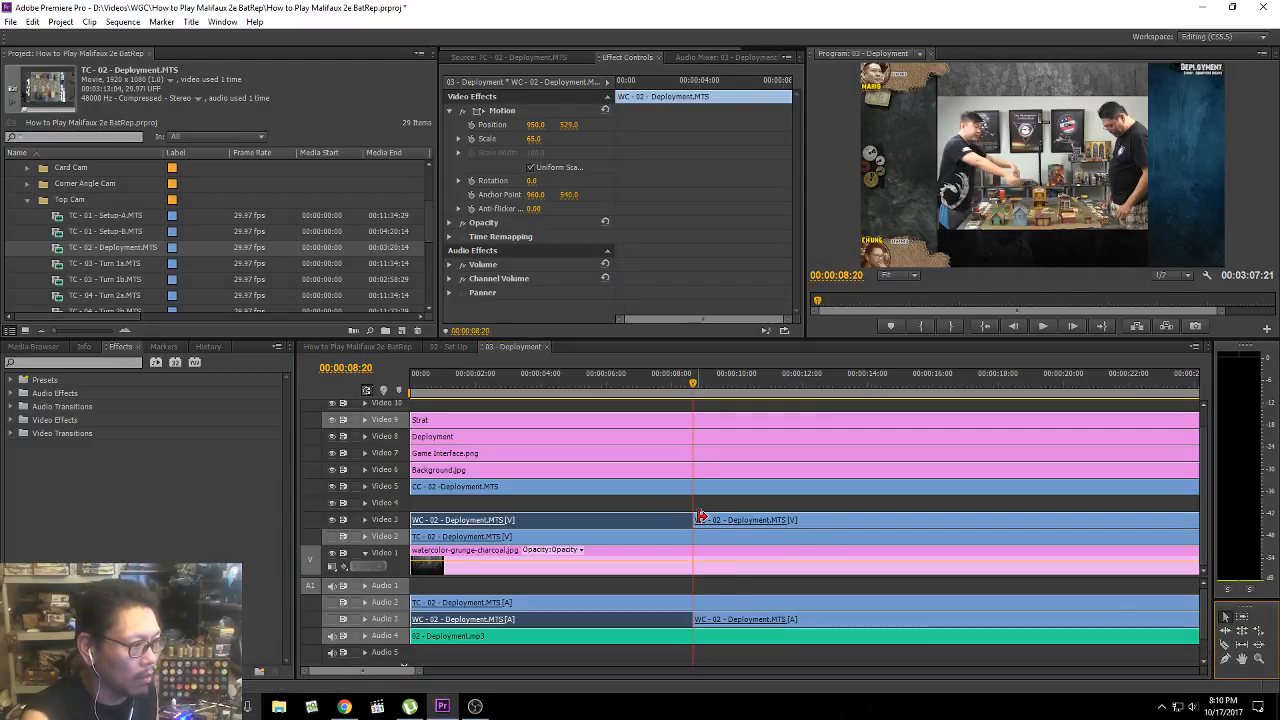
left_click_drag(707, 520, 840, 520)
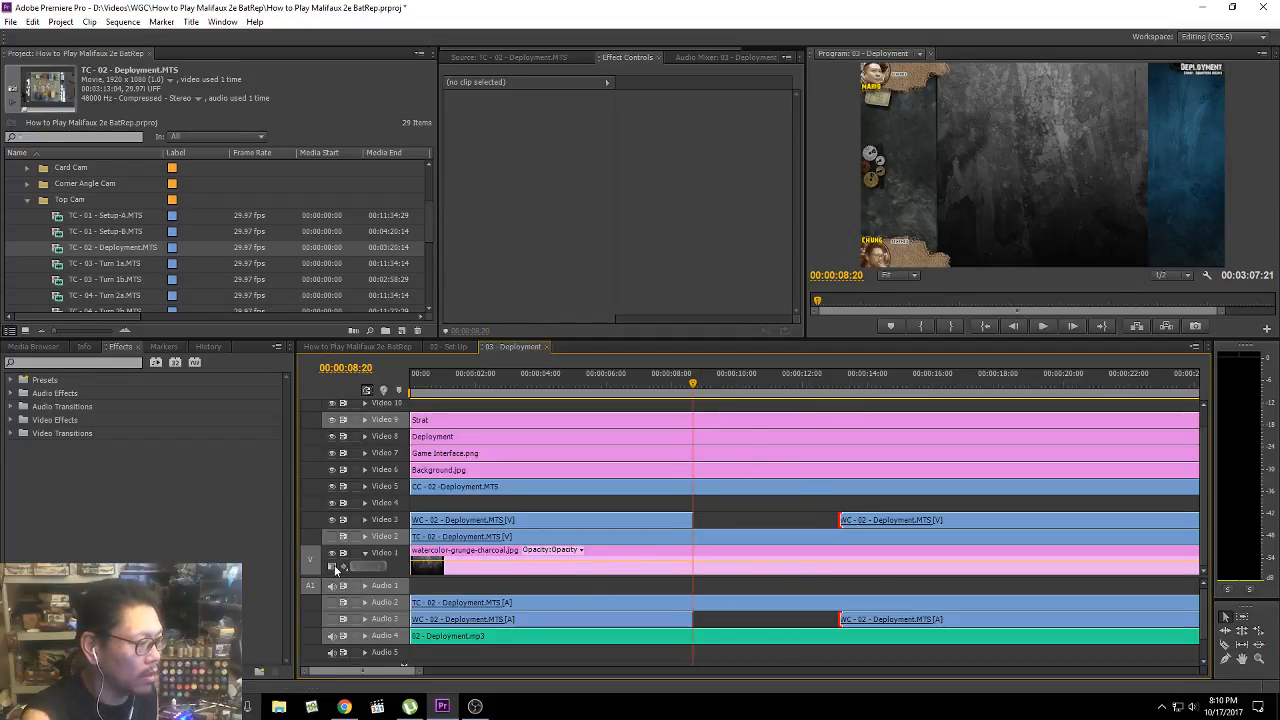
Step: Split TC - 02 - Deployment.MTS at 00:00:08:20 and delete the part before the cut
left_click(1225, 648)
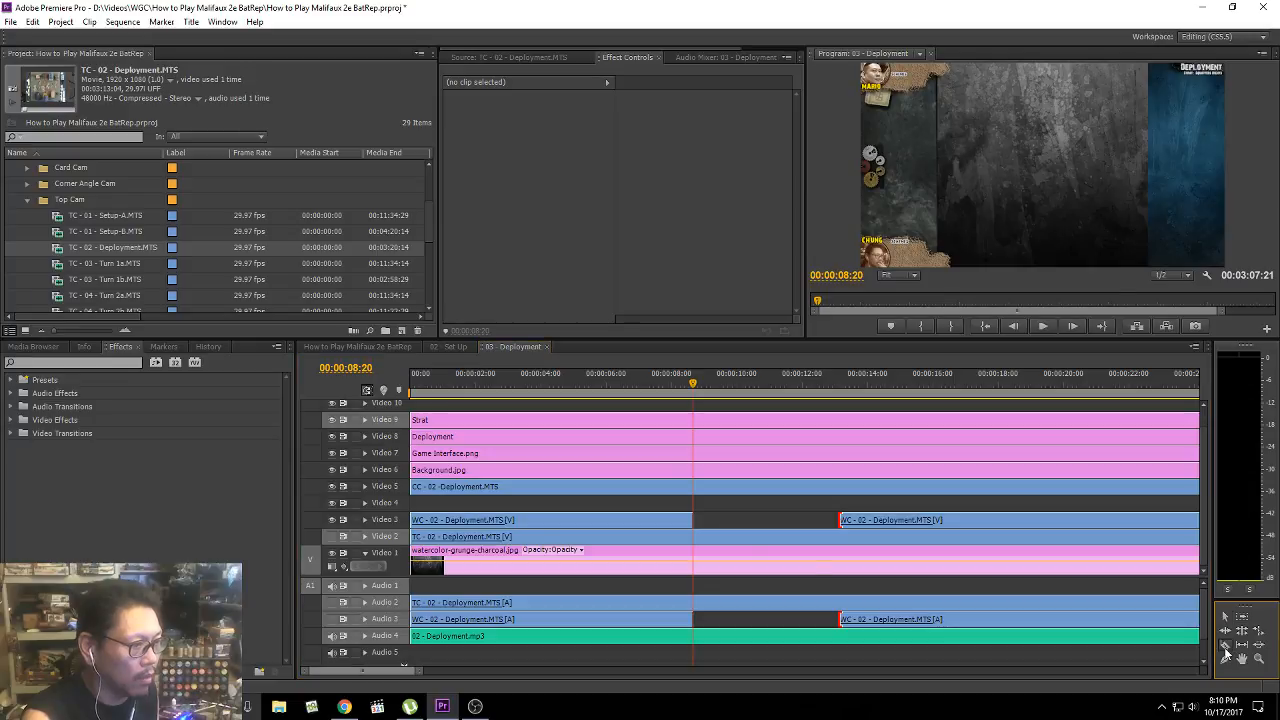
left_click(695, 537)
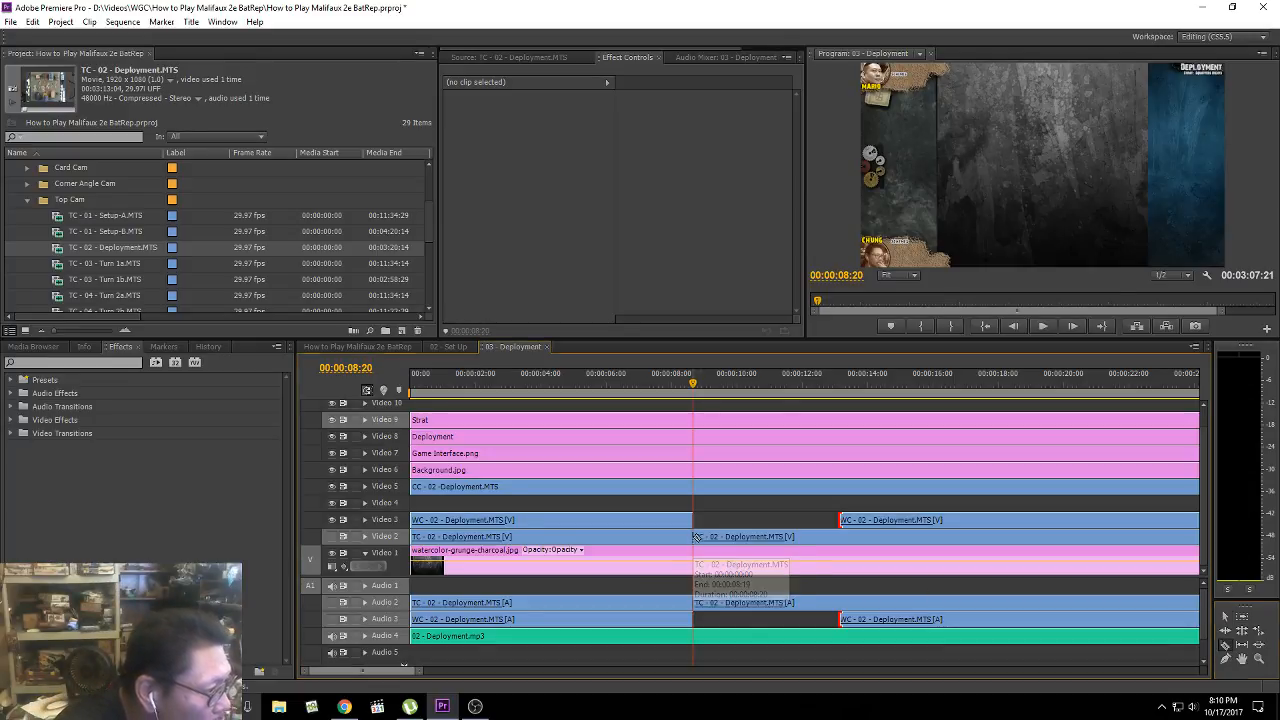
left_click(1225, 617)
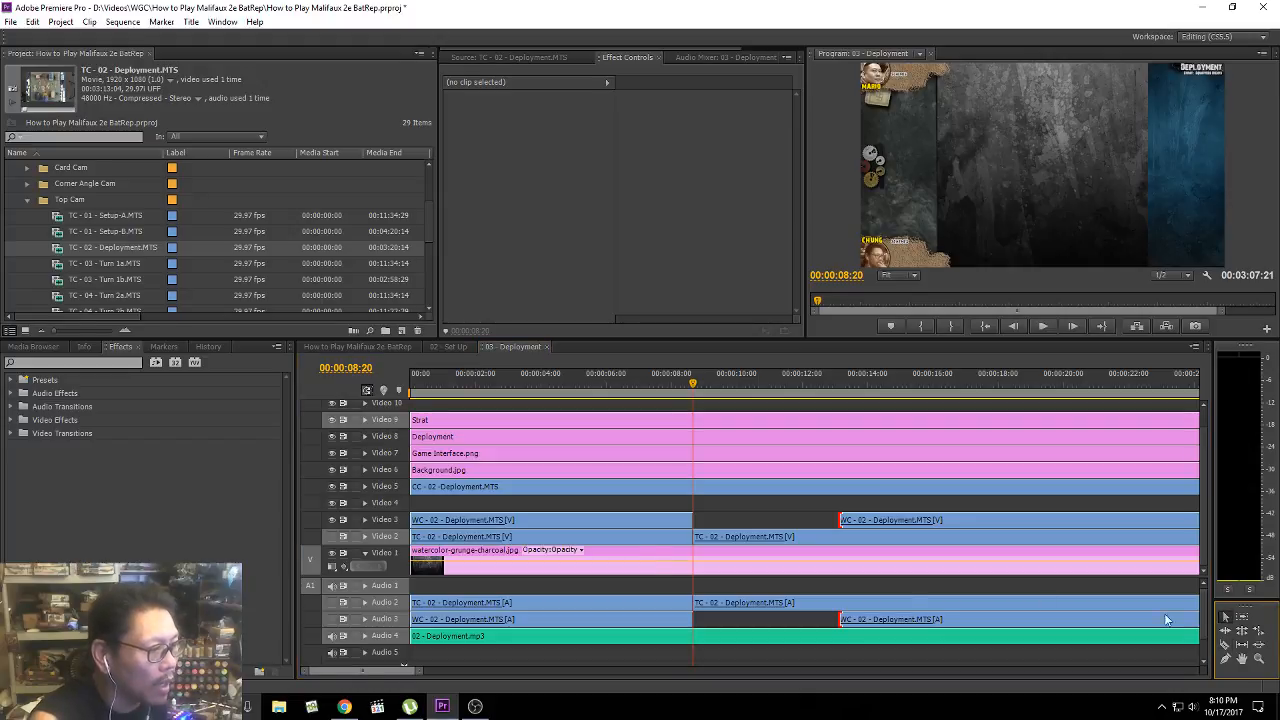
left_click(626, 542)
key("Delete")
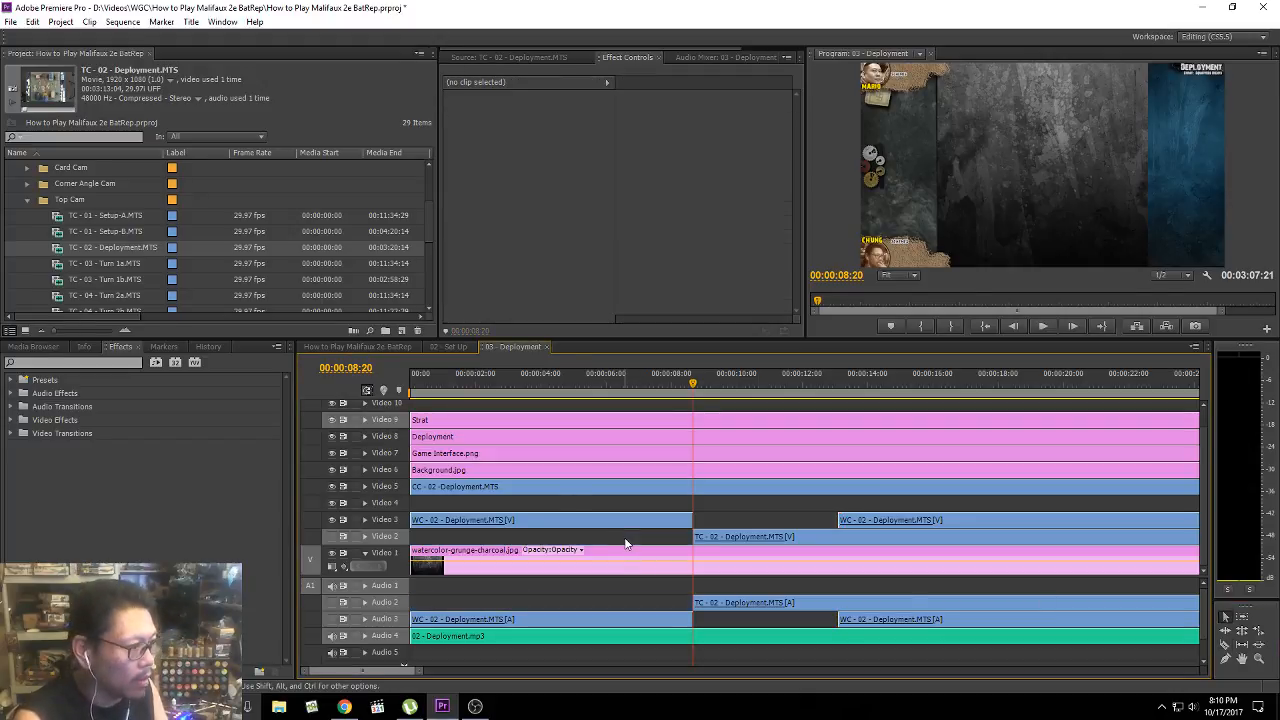
Step: Make Video 2 visible again and play back the switch from the Wide Cam to the Top Cam at 00:00:08:20
key("space")
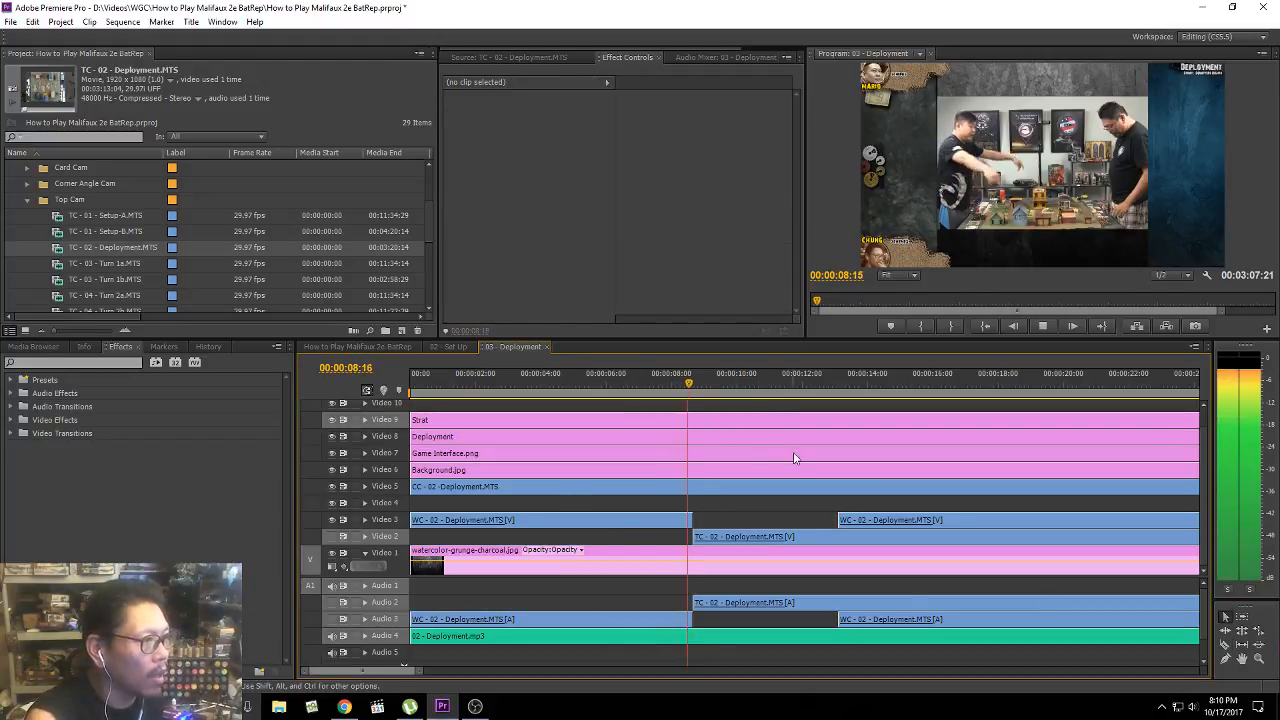
key("space")
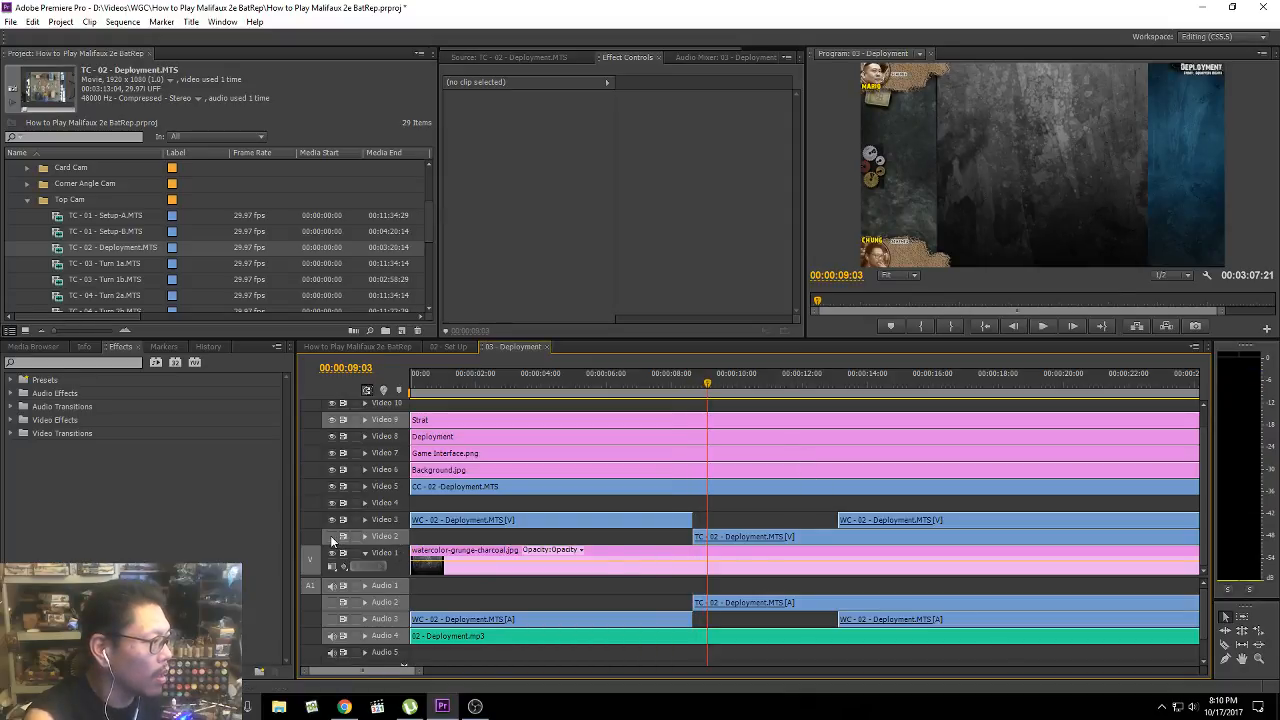
left_click(669, 380)
key("space")
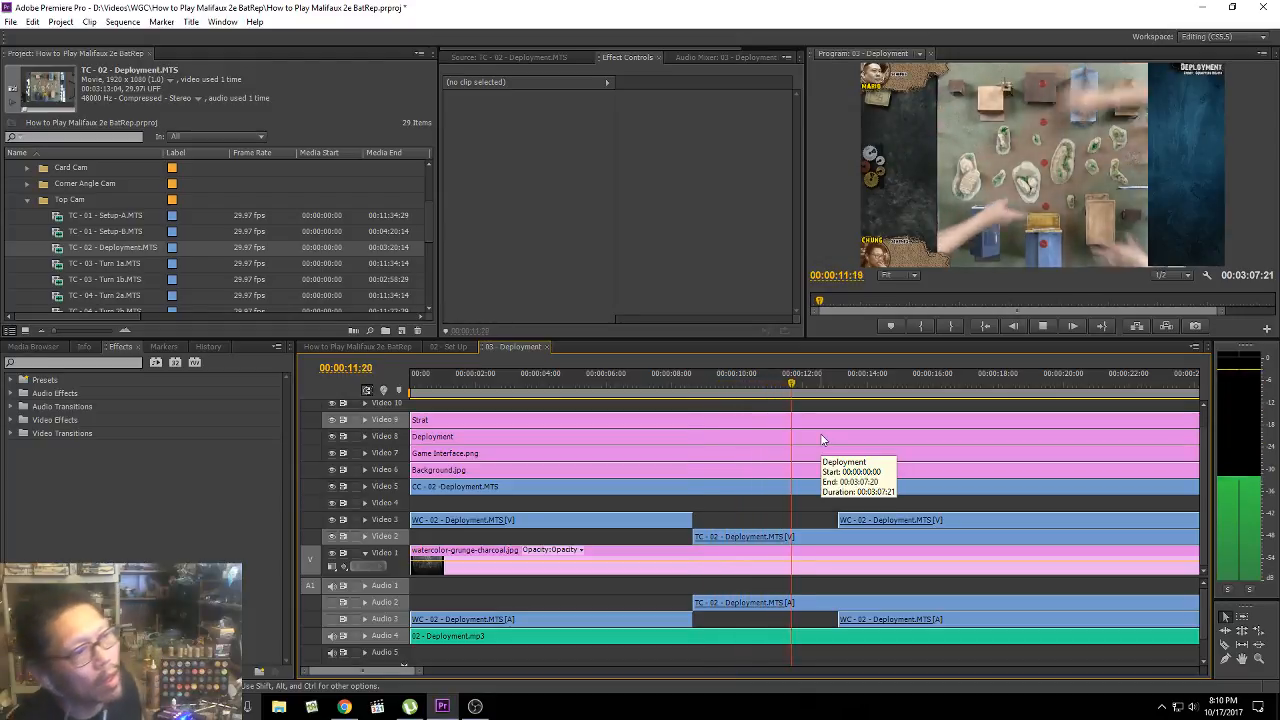
key("space")
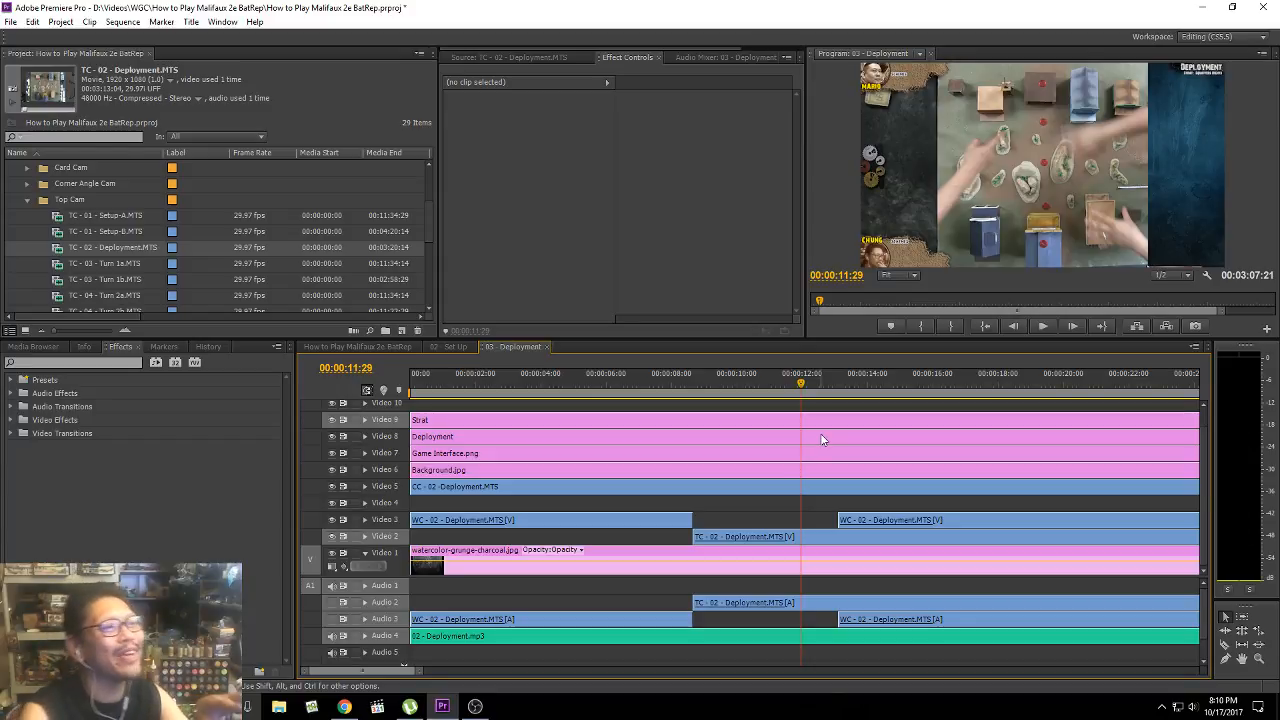
left_click(653, 380)
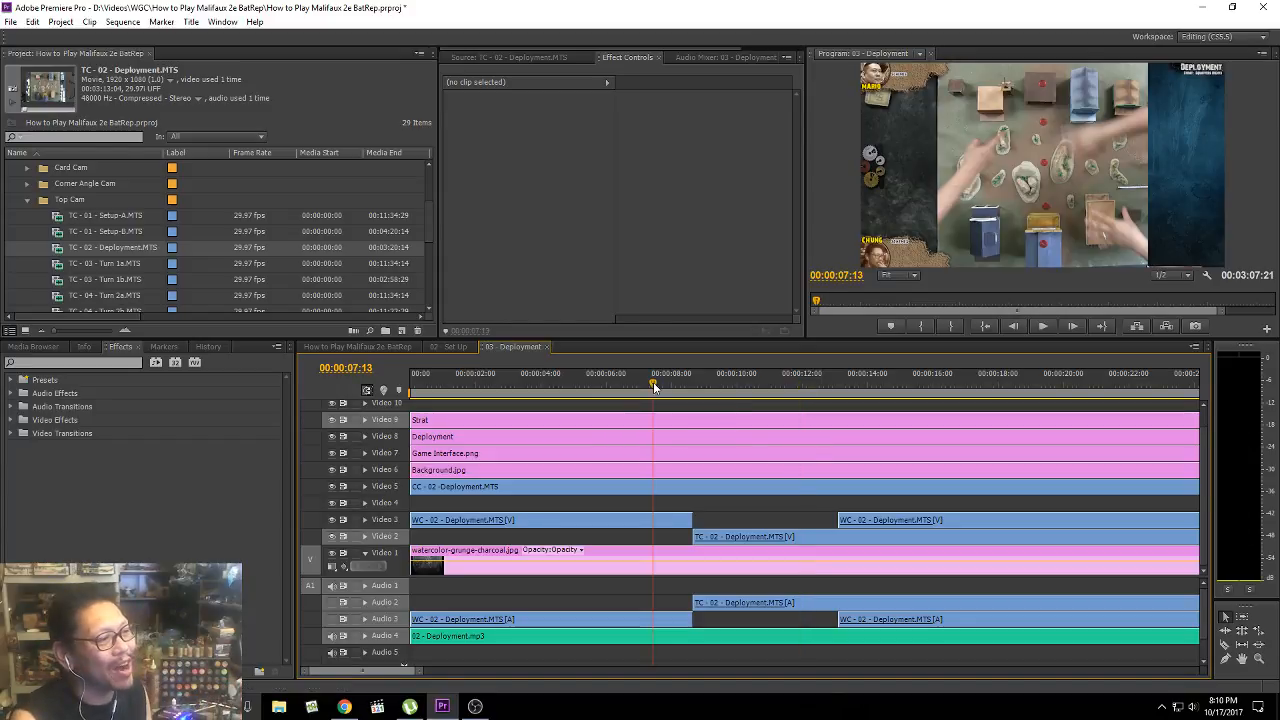
key("space")
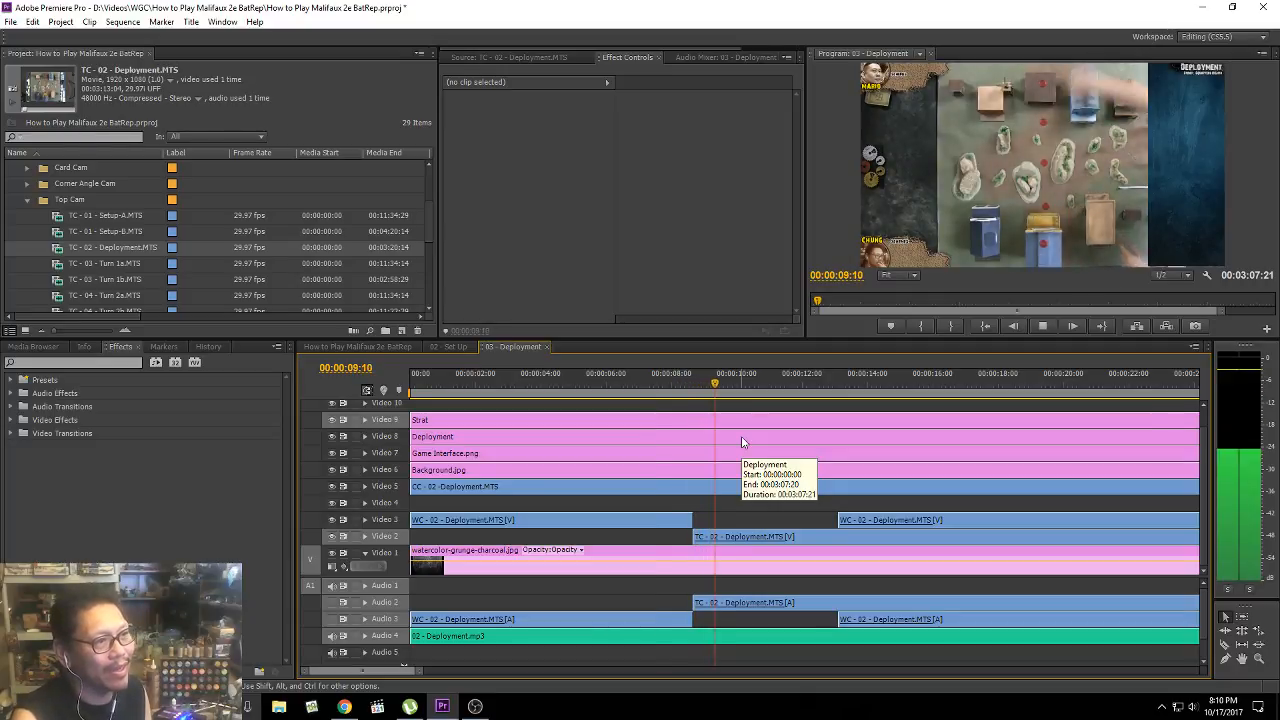
key("space")
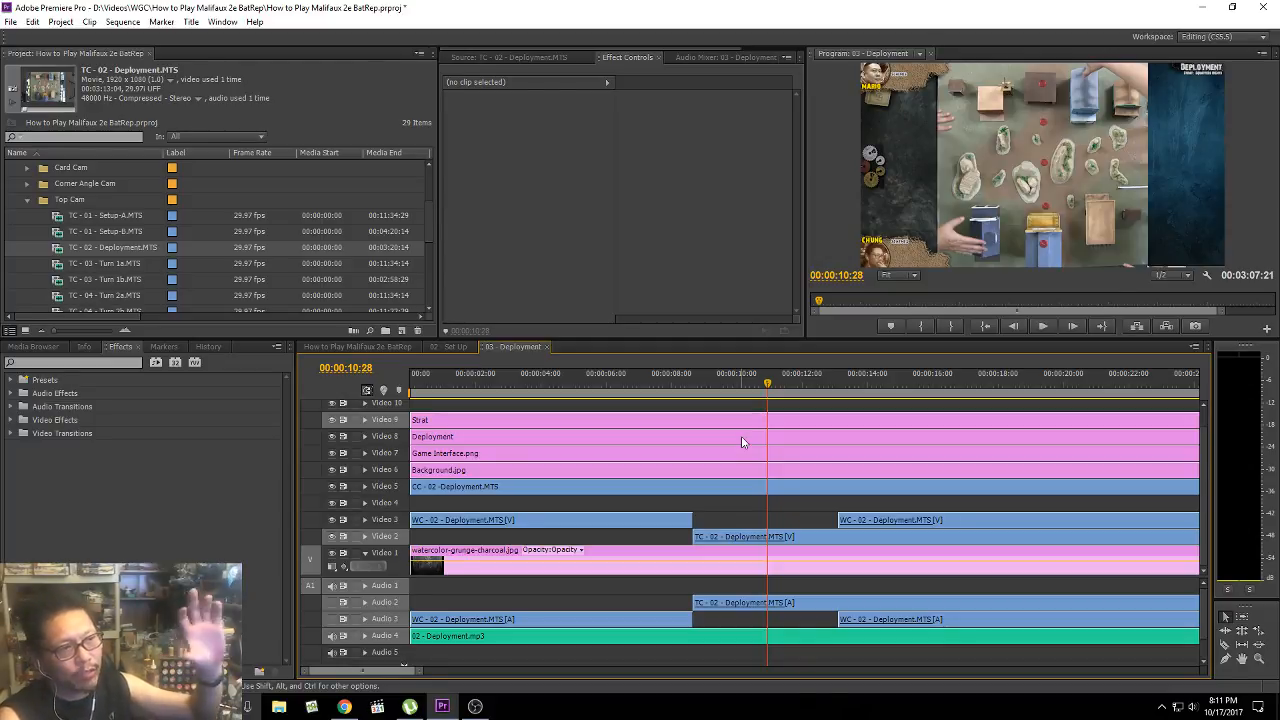
Step: Rotate the remaining TC - 02 - Deployment.MTS clip on Video 2 to -90° and set its position to 971.0, 441.0
left_click(804, 538)
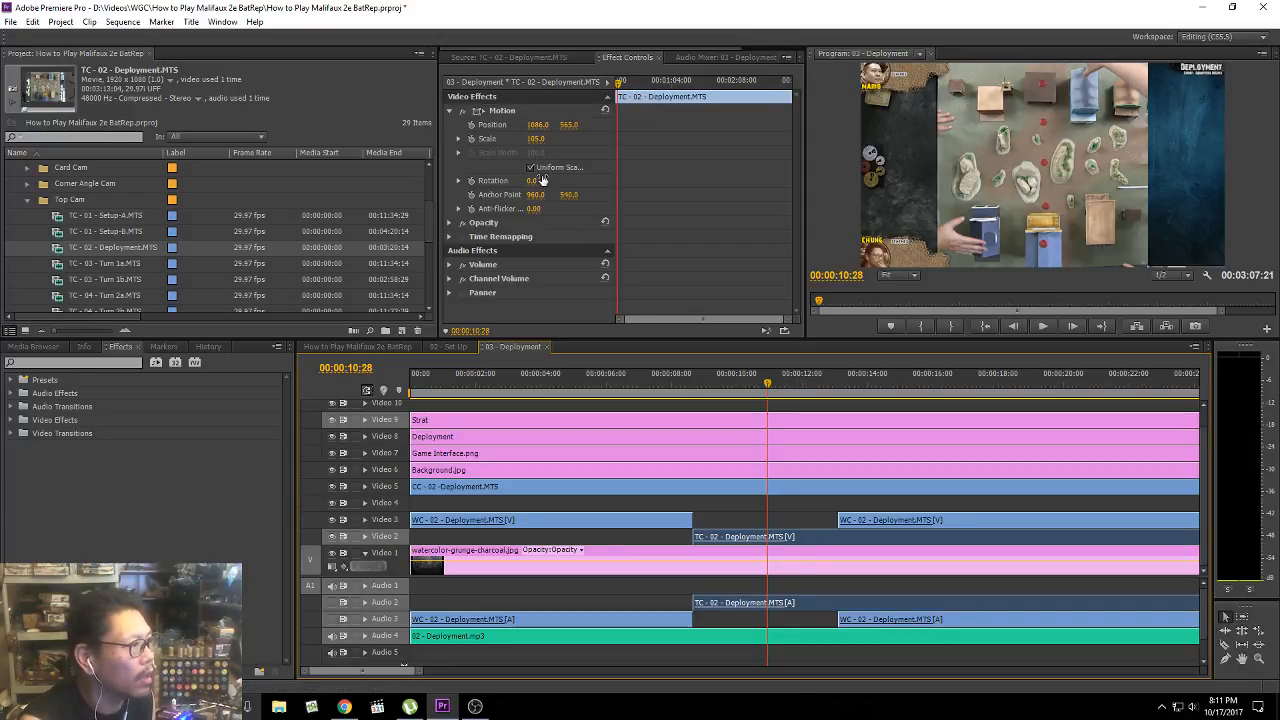
left_click(536, 181)
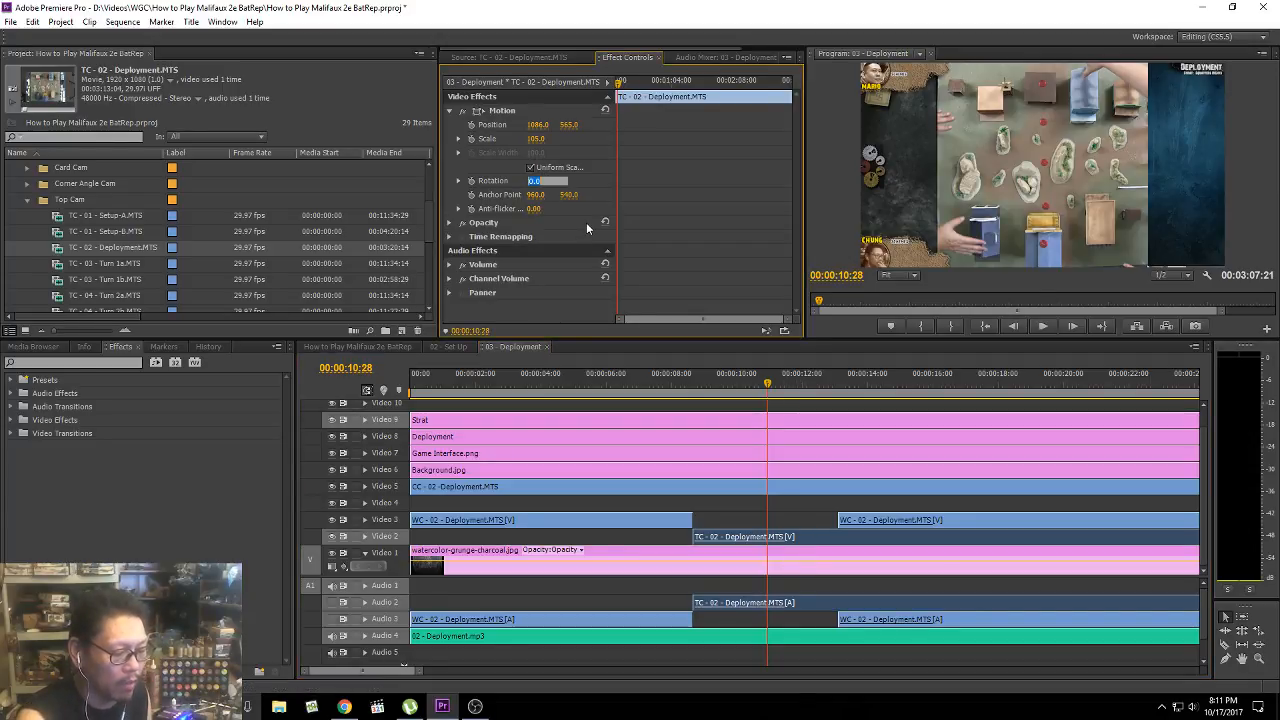
type("-")
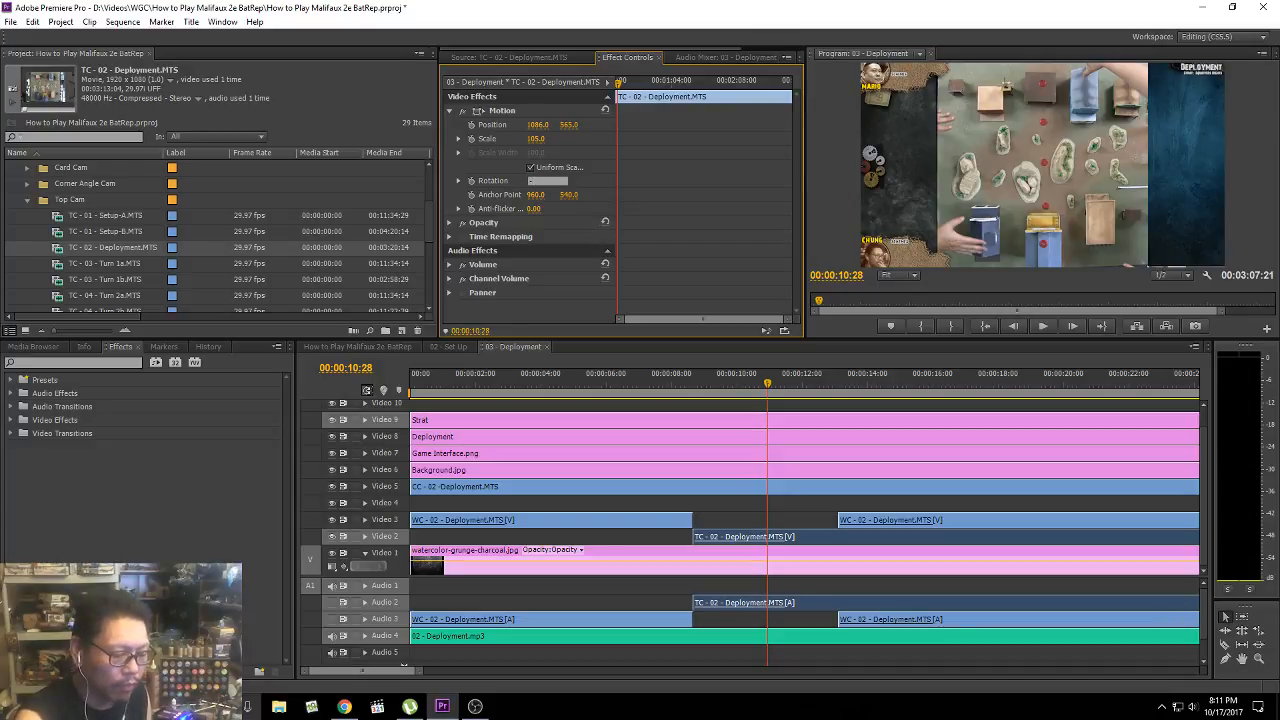
type("90")
key("Return")
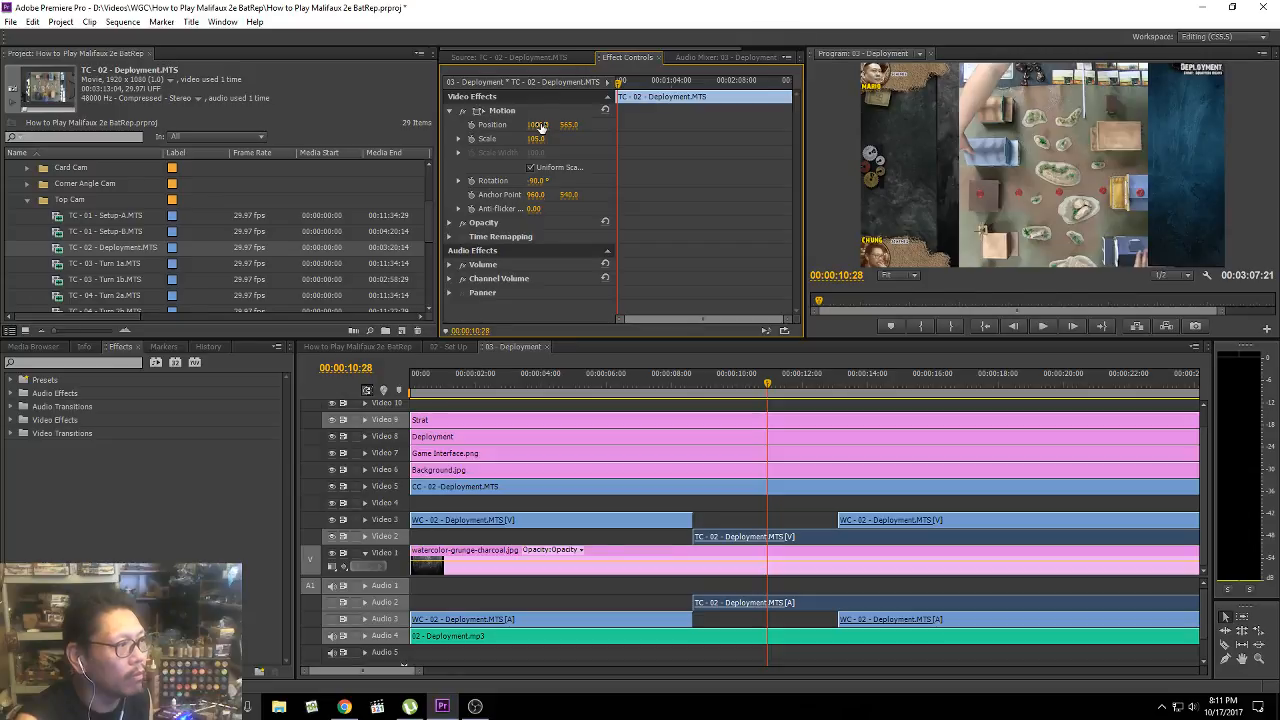
left_click_drag(570, 125, 481, 125)
key("ctrl+z")
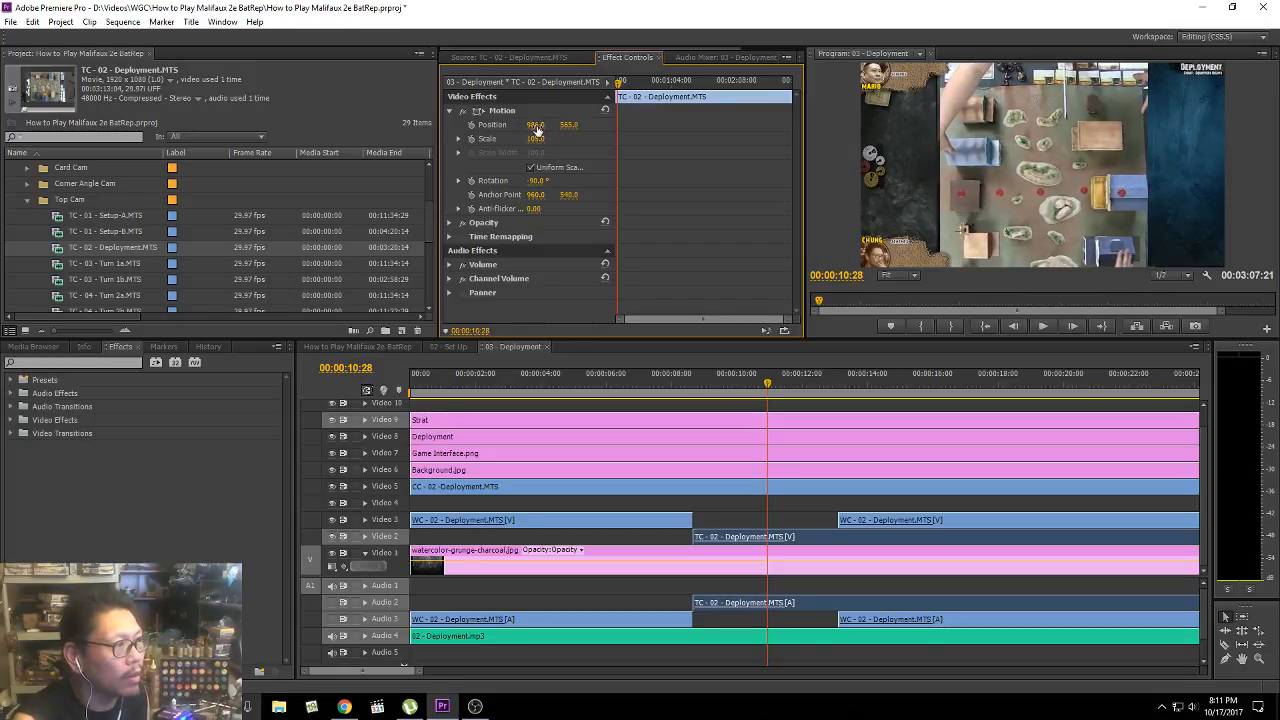
left_click_drag(568, 125, 532, 125)
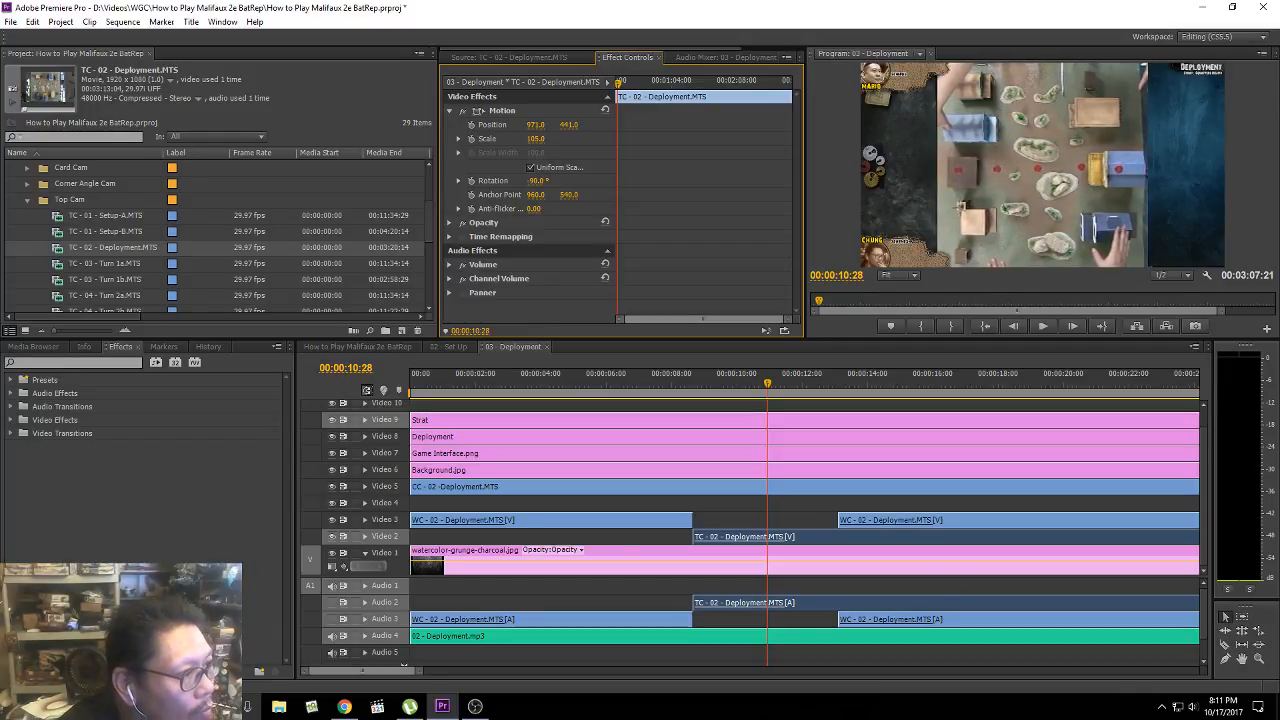
Step: Set the horizontal position of Background.jpg on Video 6 to 2426.0 and play the sequence into the second Wide Cam clip
left_click(570, 468)
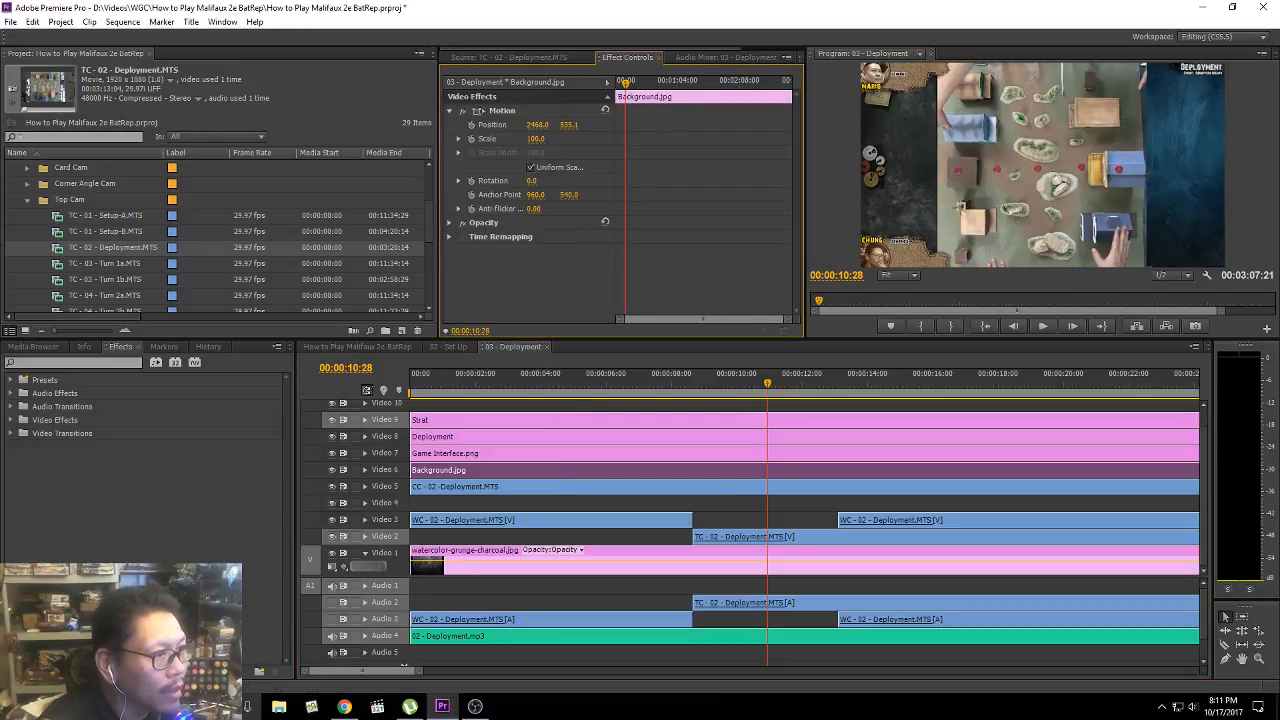
left_click_drag(537, 125, 506, 125)
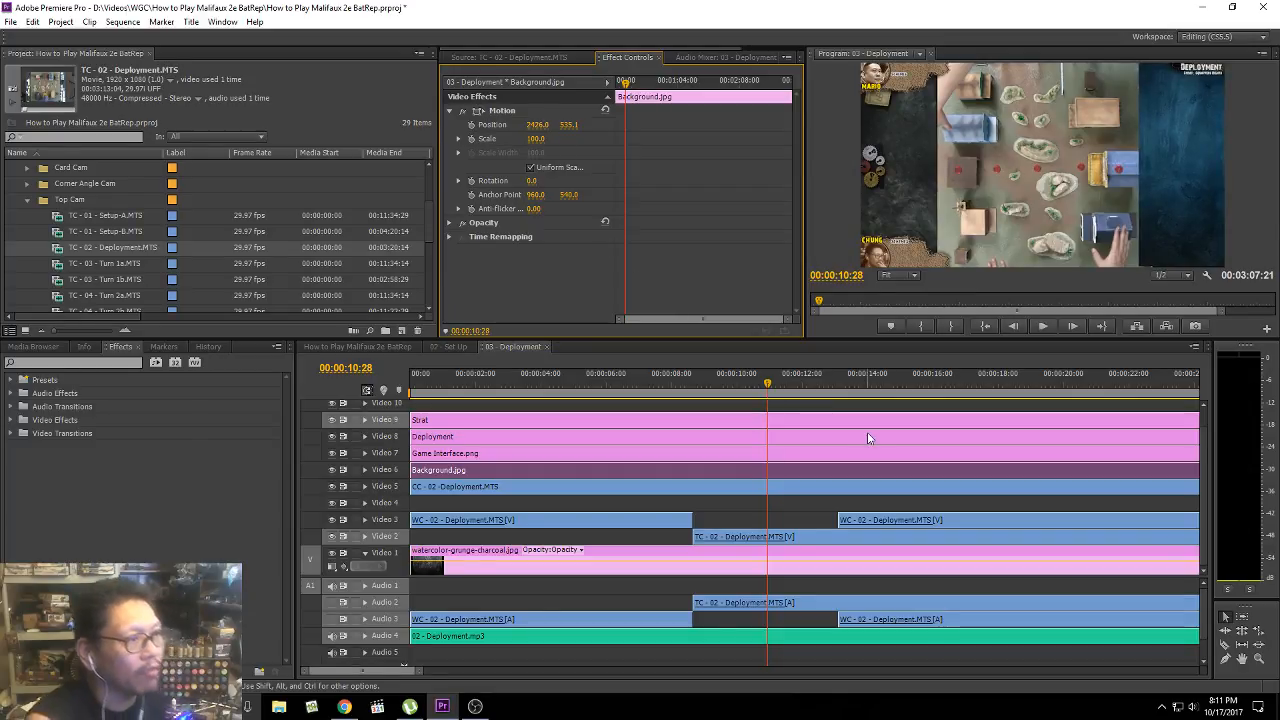
key("space")
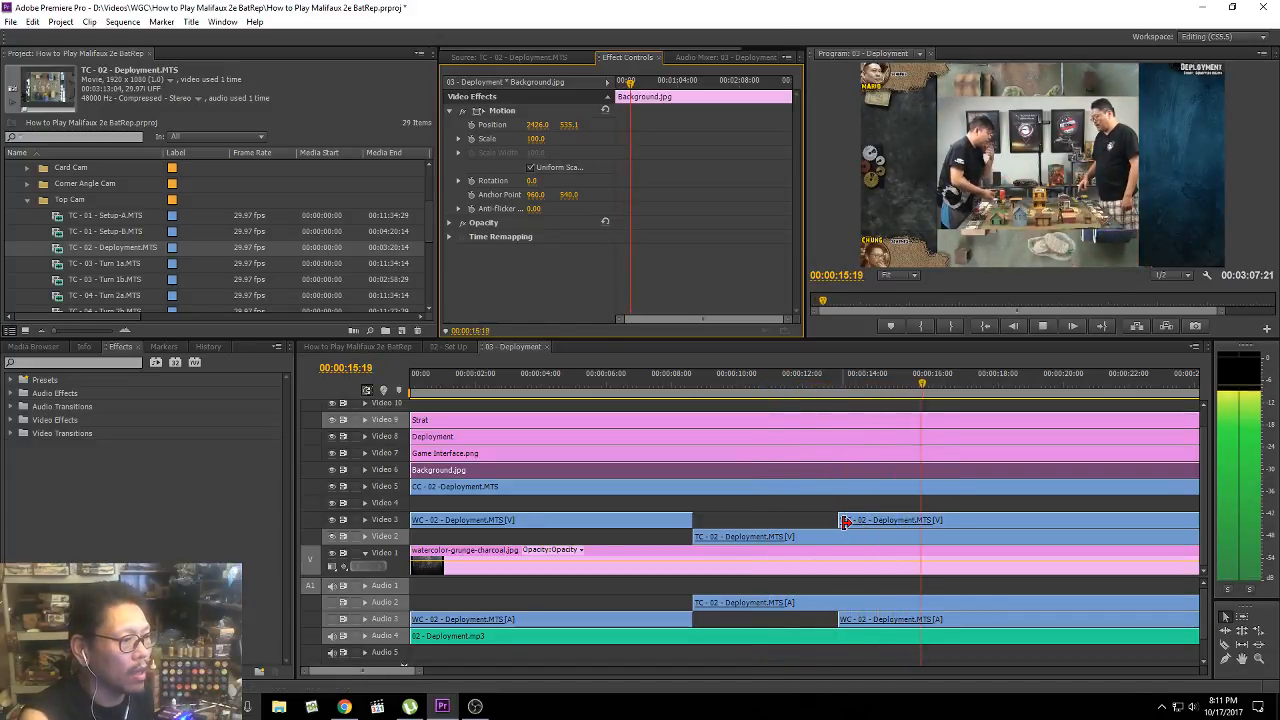
Step: Trim the start of the second WC - 02 - Deployment.MTS clip on Video 3 to 00:00:16:03 and play across the cut
key("space")
left_click_drag(845, 522, 938, 521)
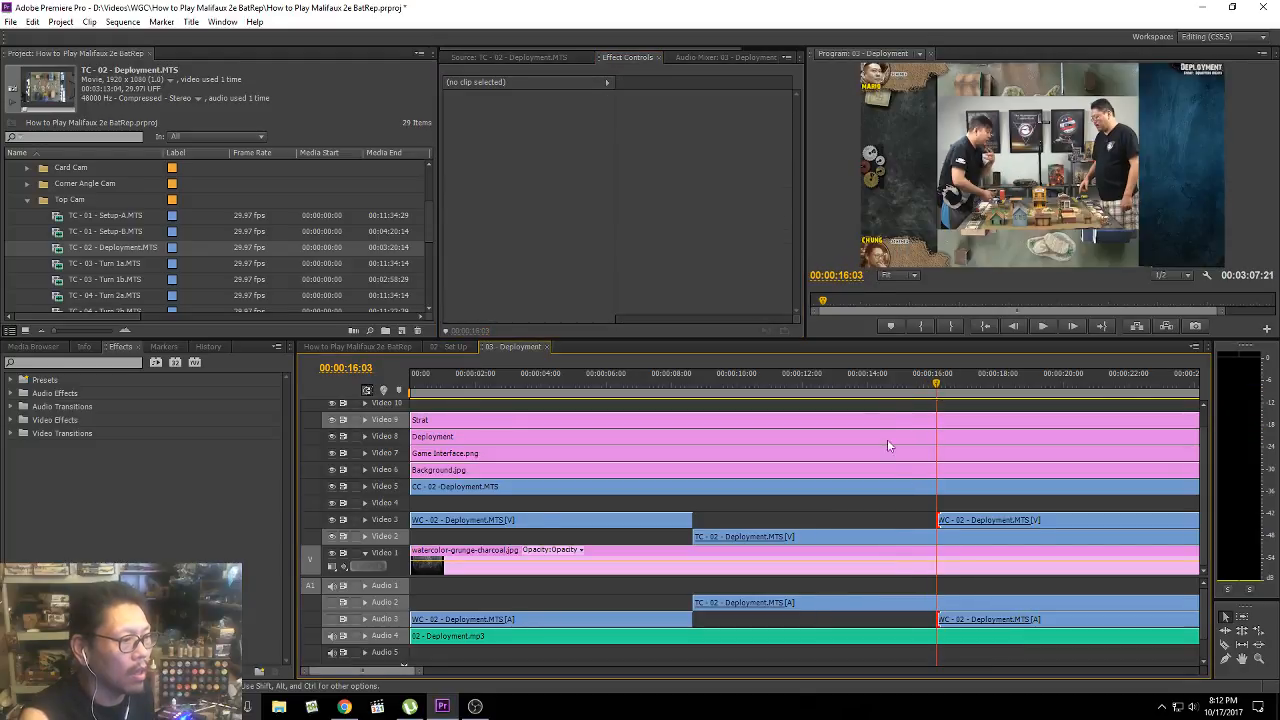
left_click(877, 386)
key("space")
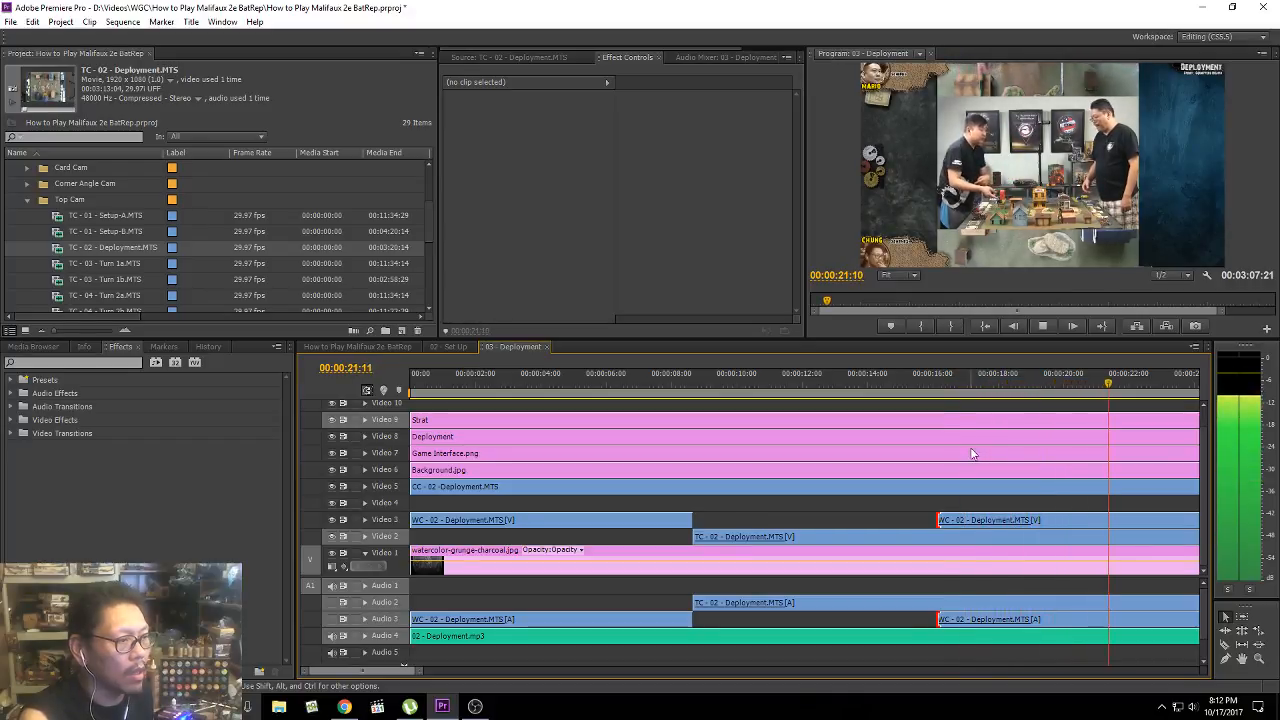
key("space")
Step: Replay the cut from the Top Cam to the second Wide Cam clip several times to check its timing
left_click(898, 376)
key("space")
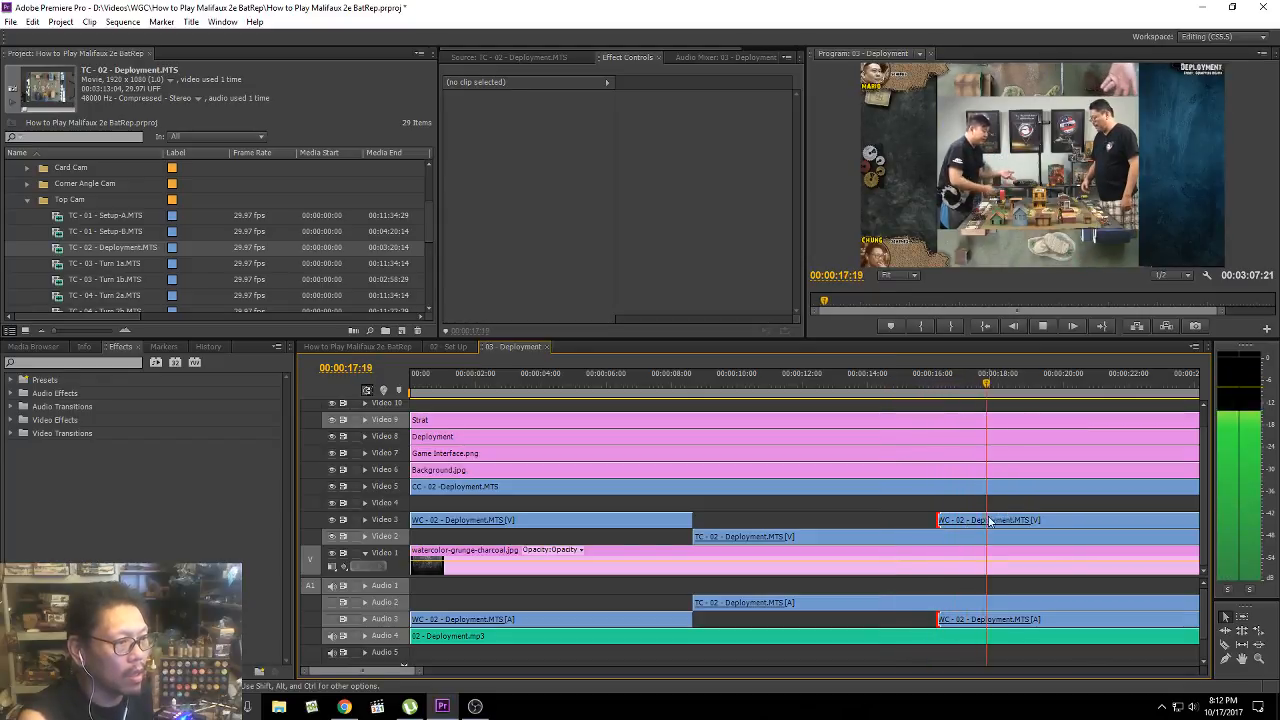
key("space")
left_click(872, 377)
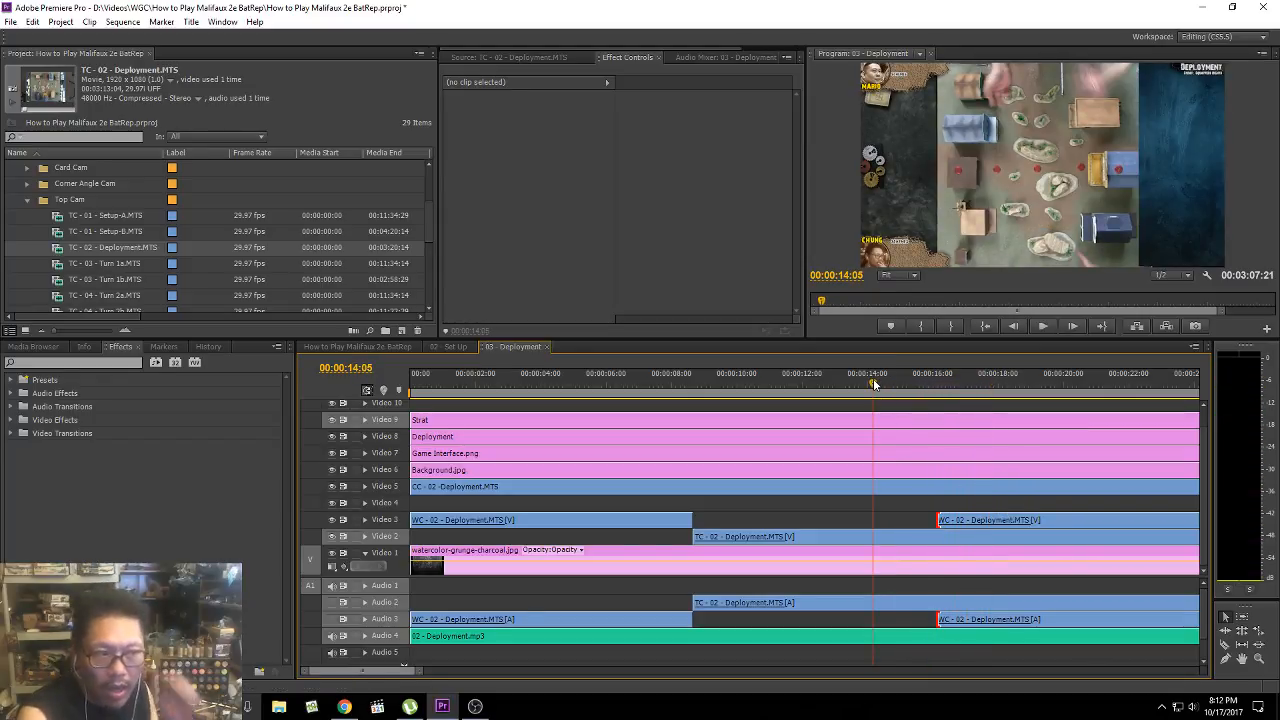
key("space")
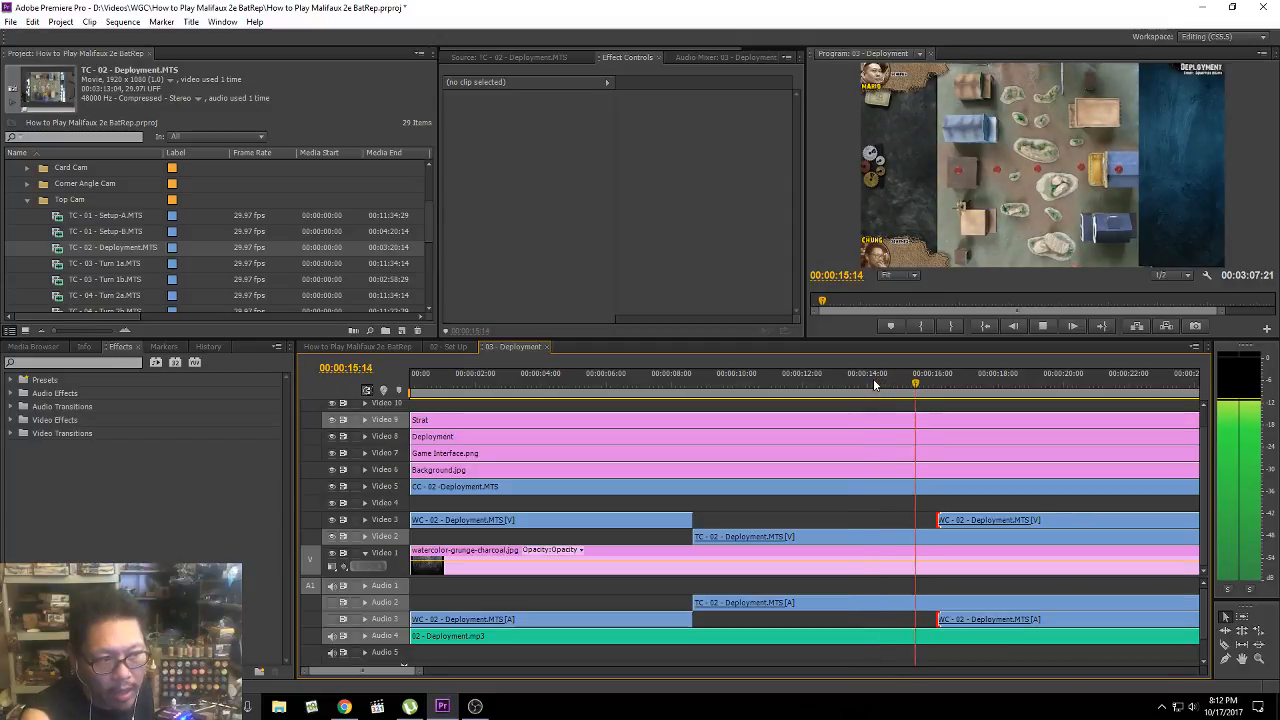
key("space")
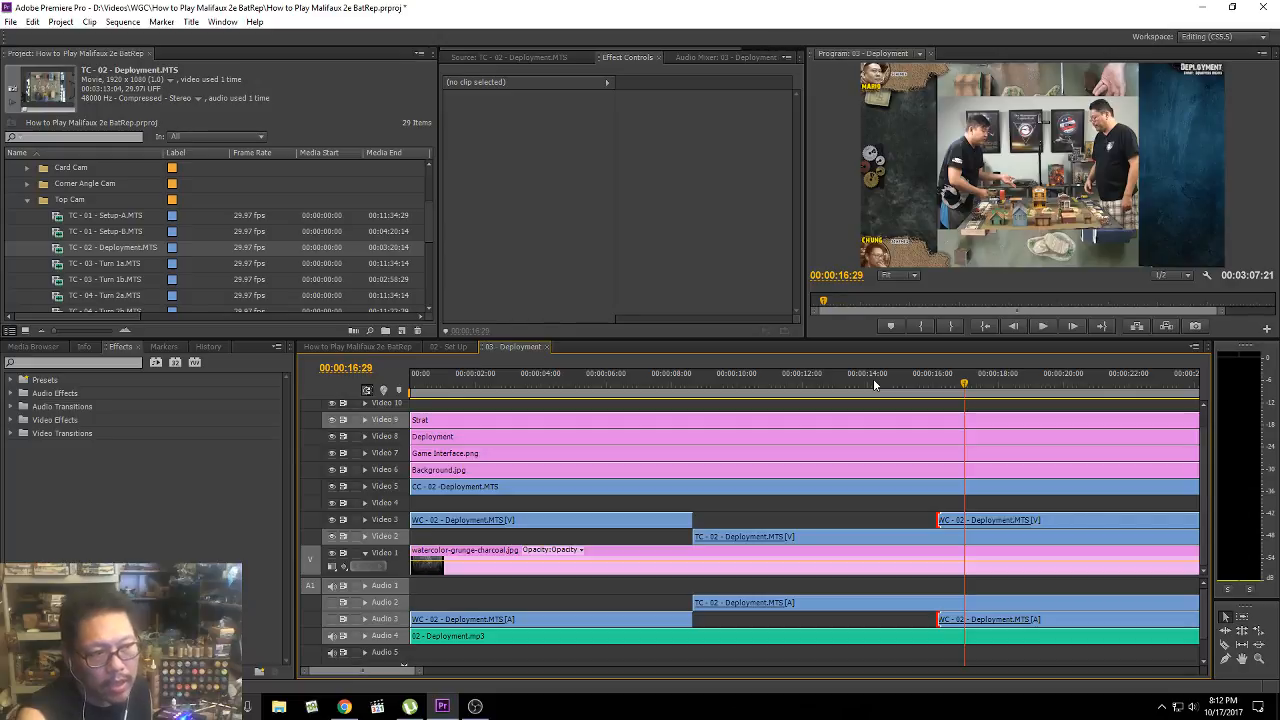
left_click(893, 382)
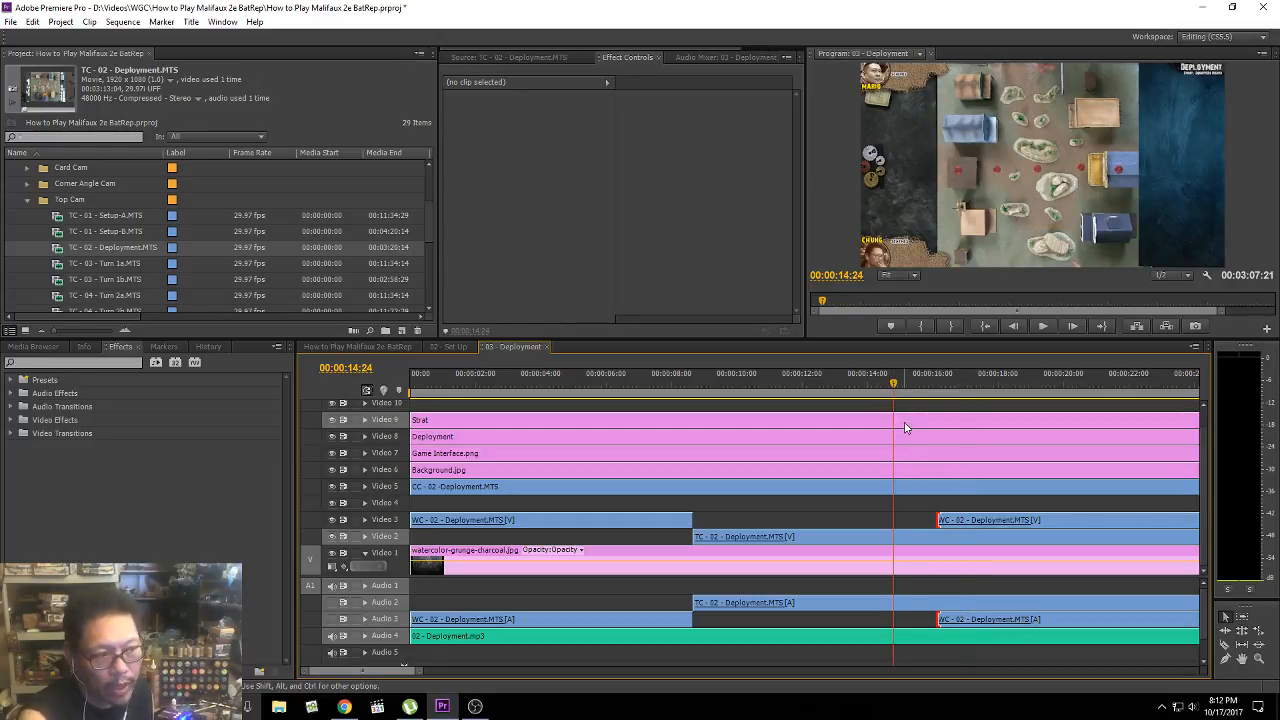
key("space")
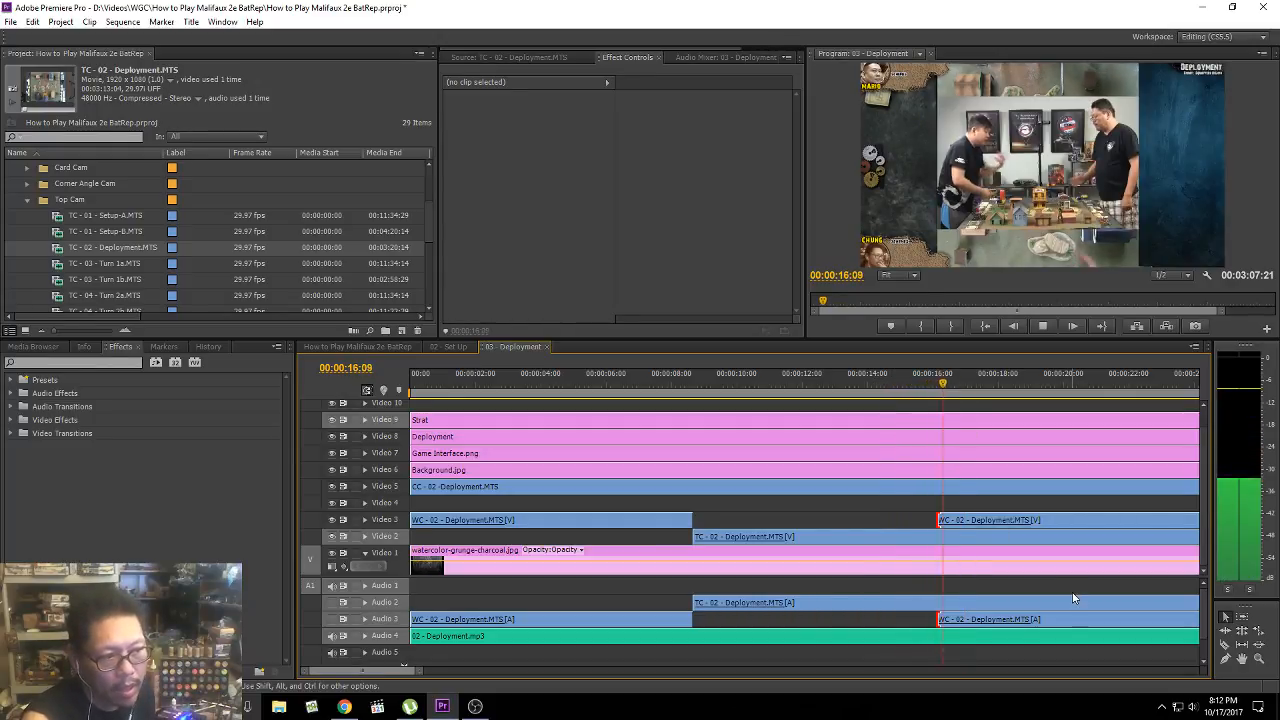
key("space")
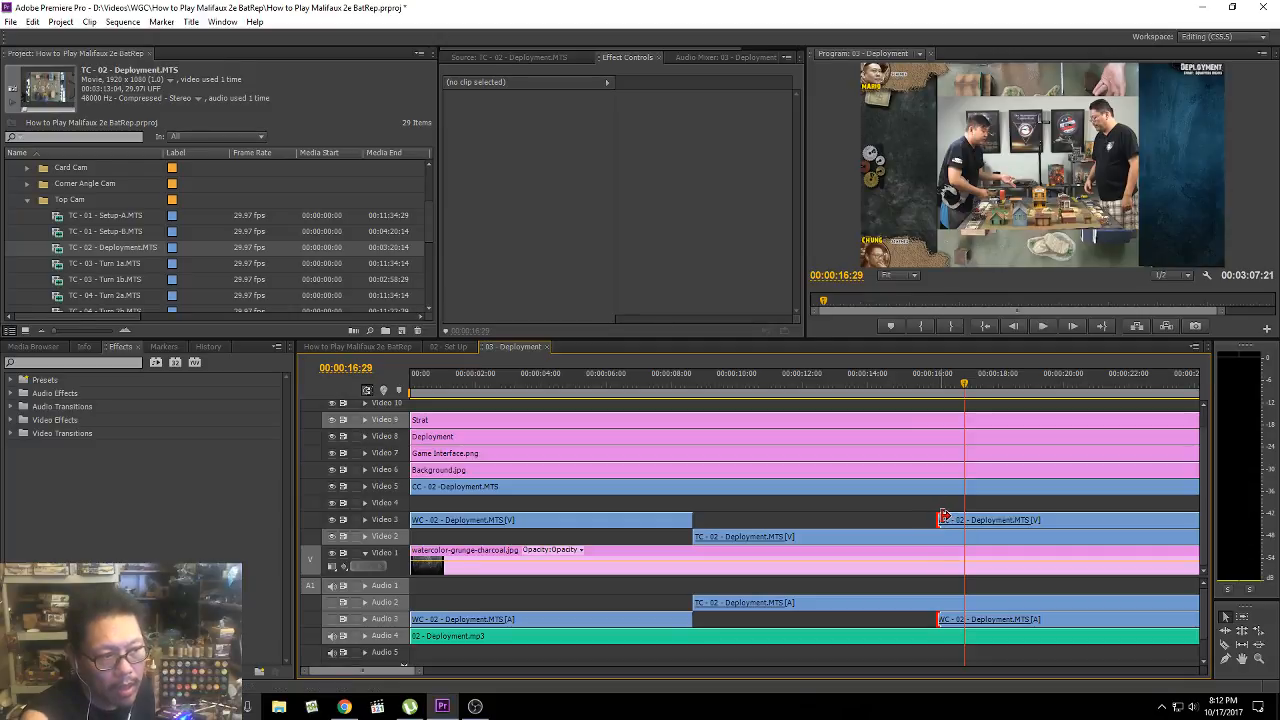
Step: Nudge the second Wide Cam clip's start to 00:00:16:04 and split TC - 02 - Deployment.MTS on Video 2 at that point
left_click_drag(943, 517, 940, 520)
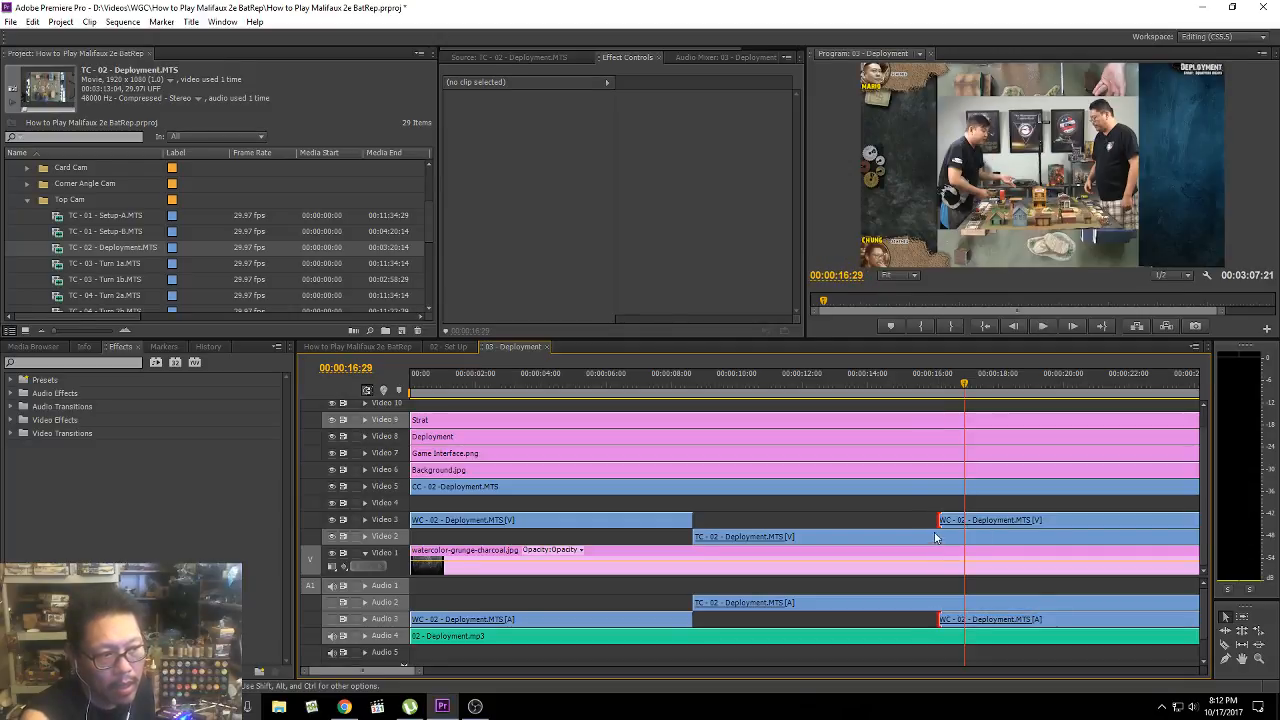
left_click(925, 524)
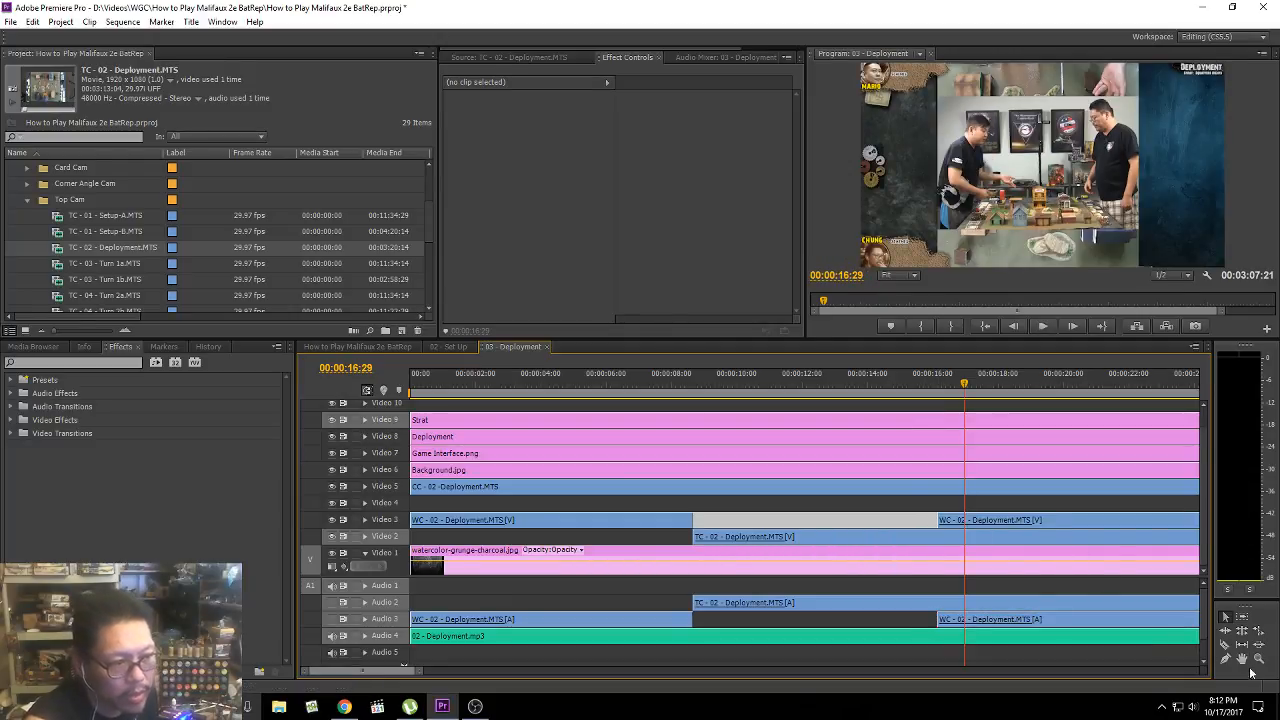
left_click(1227, 648)
key("equal")
key("equal")
key("equal")
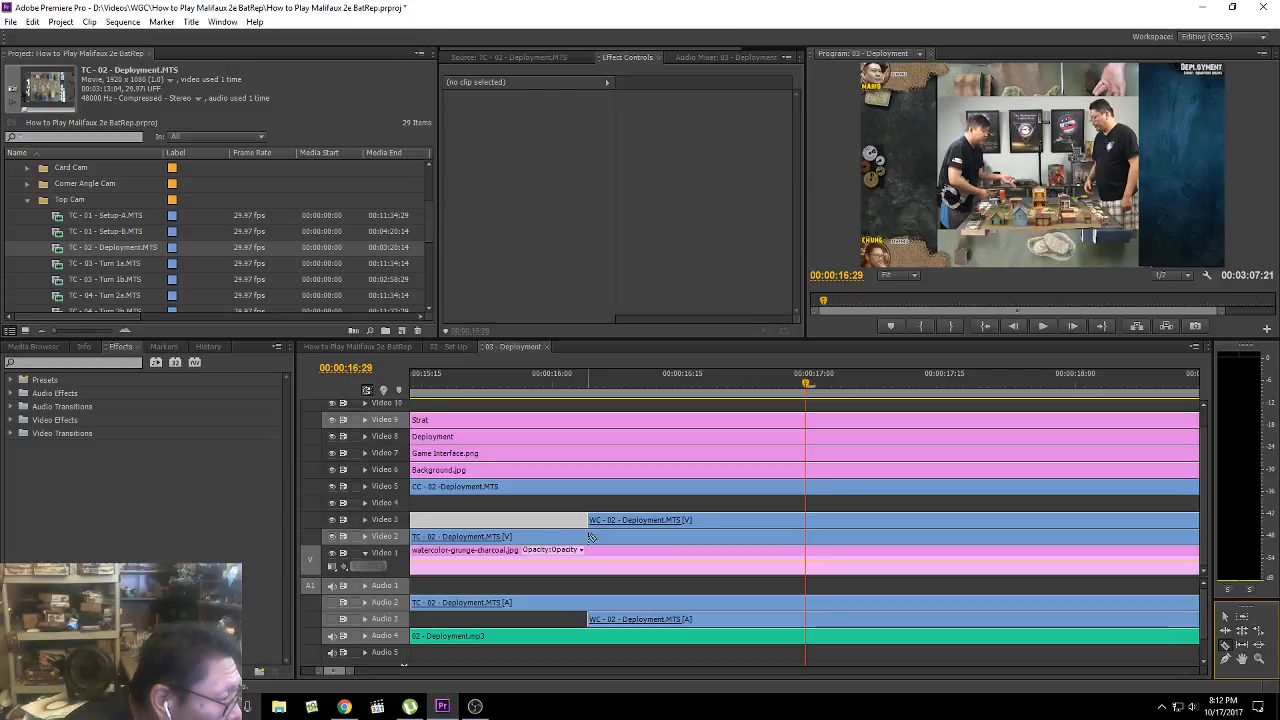
left_click(588, 537)
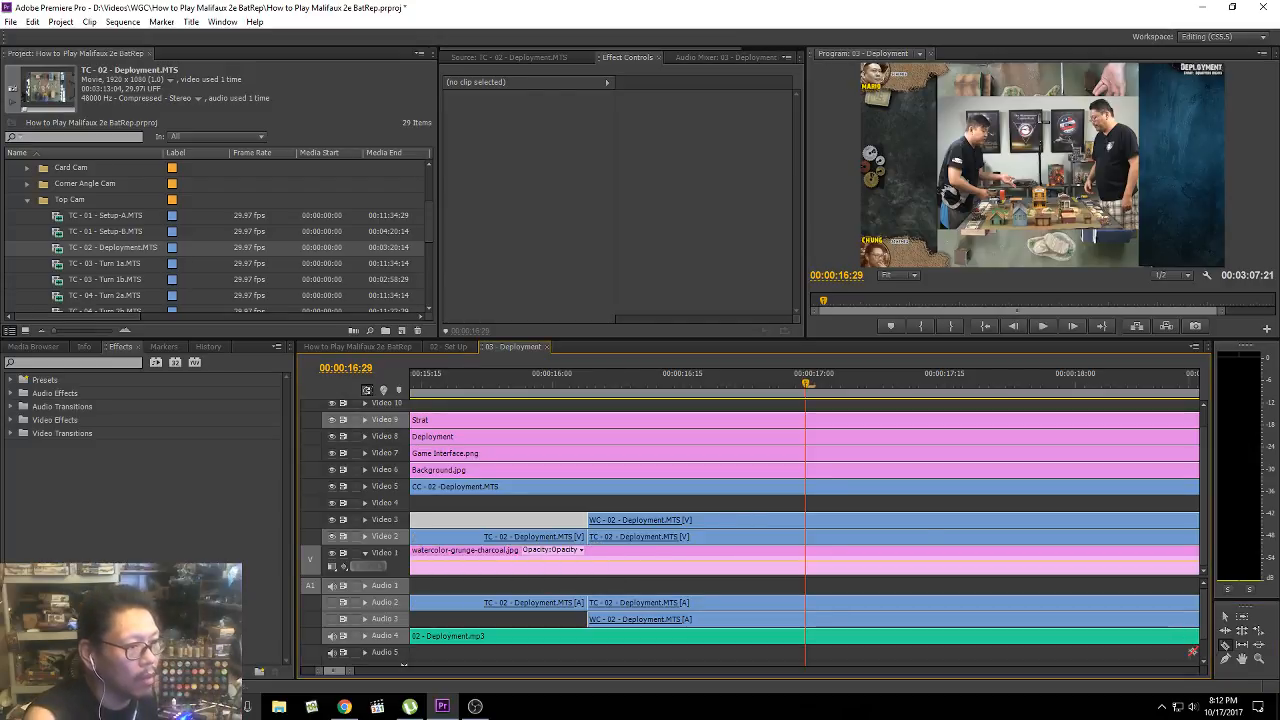
left_click(1223, 619)
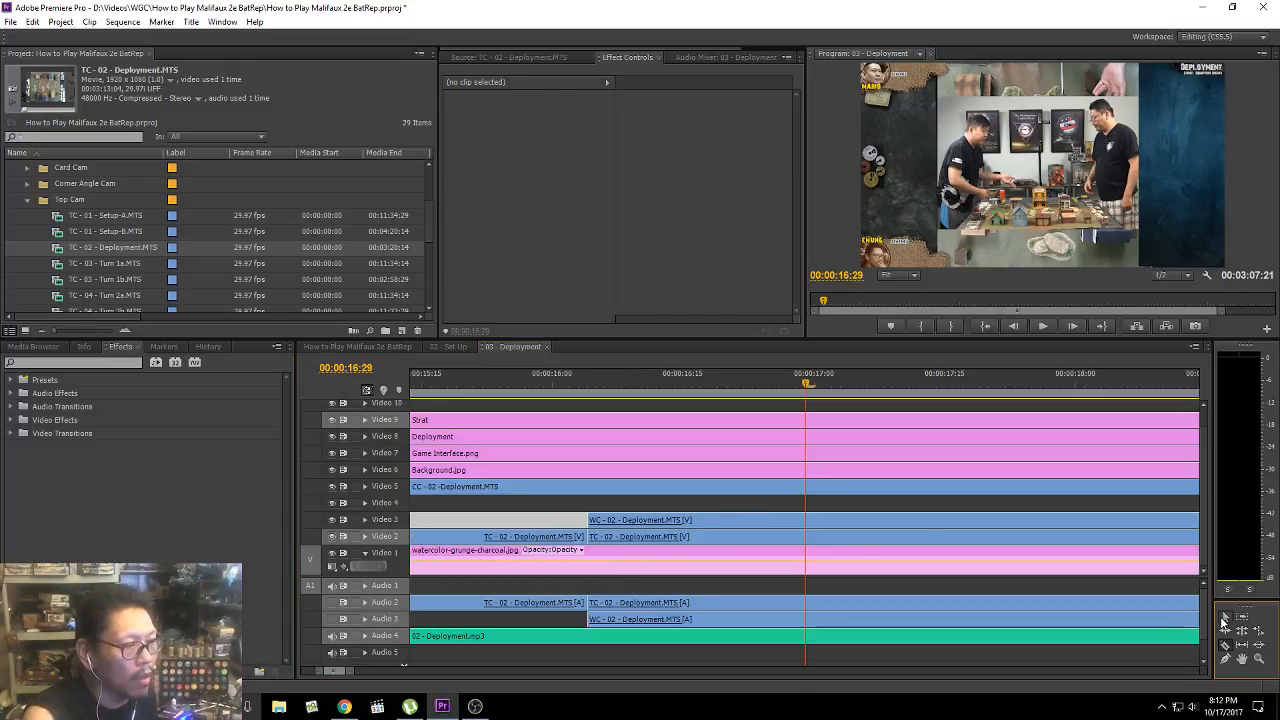
Step: Select the Top Cam piece after the split on Video 2 and play the sequence from 00:00:16:02
left_click(570, 376)
left_click(755, 540)
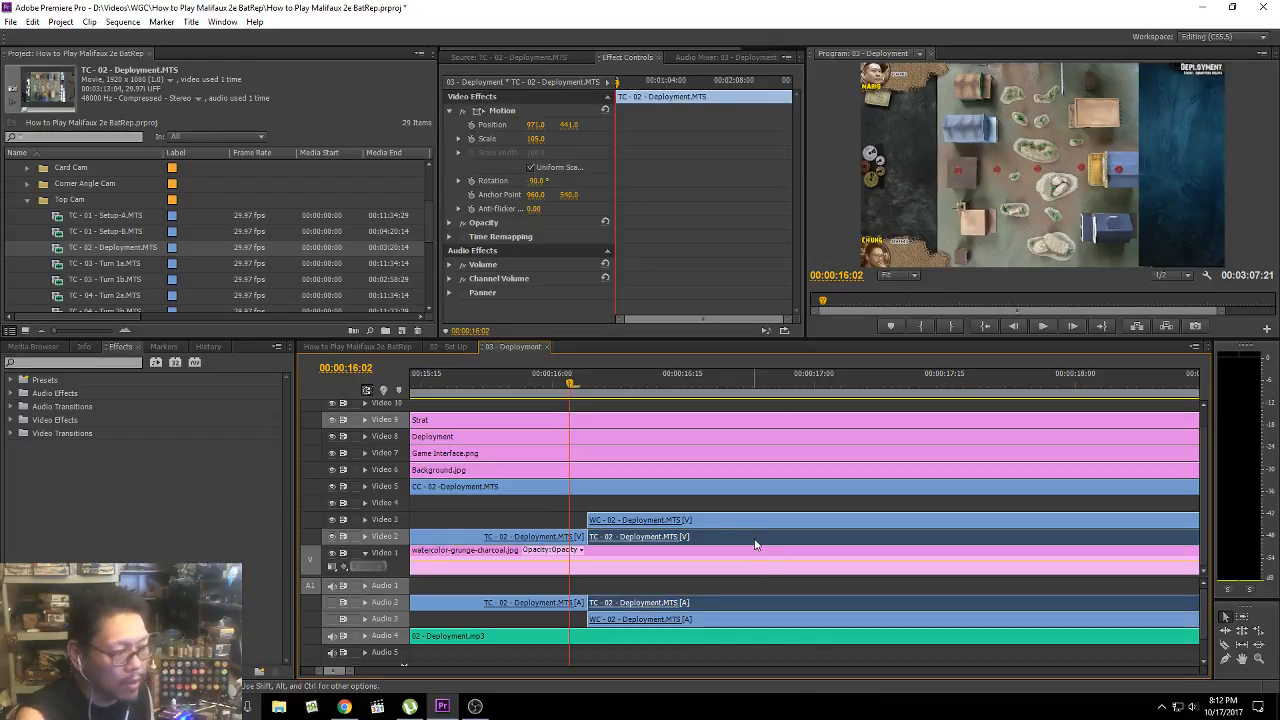
key("minus")
key("minus")
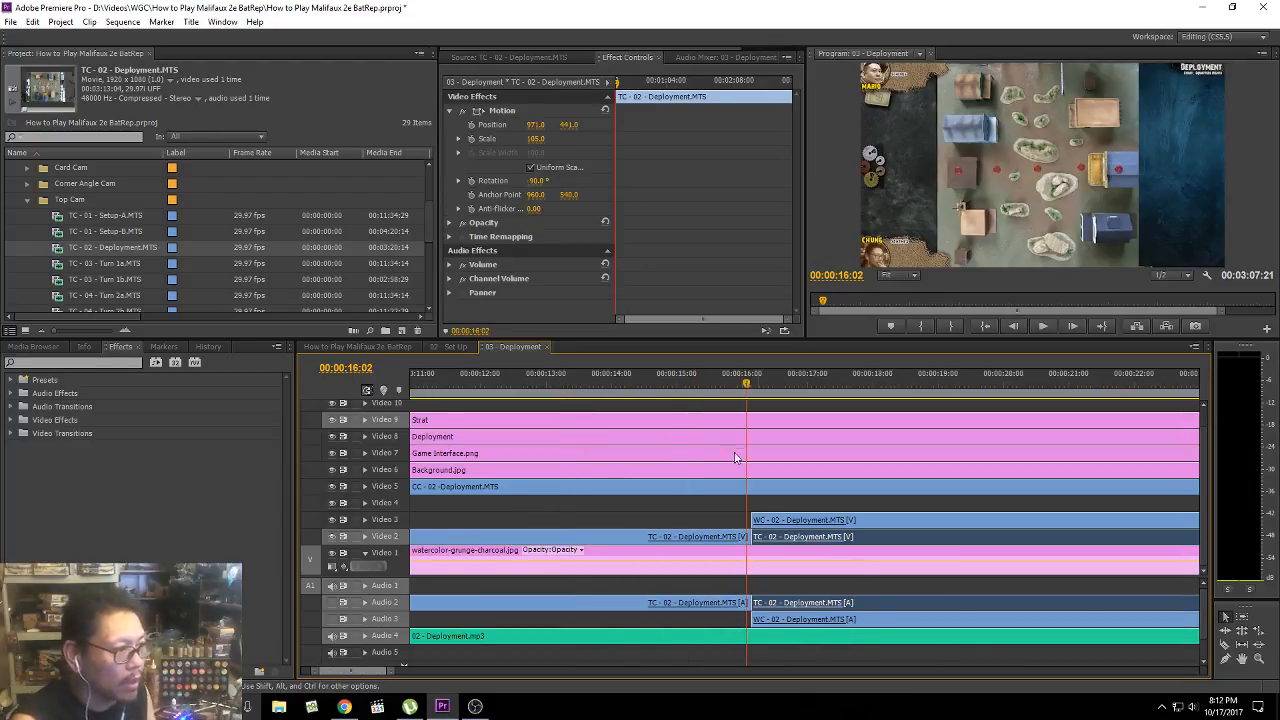
key("space")
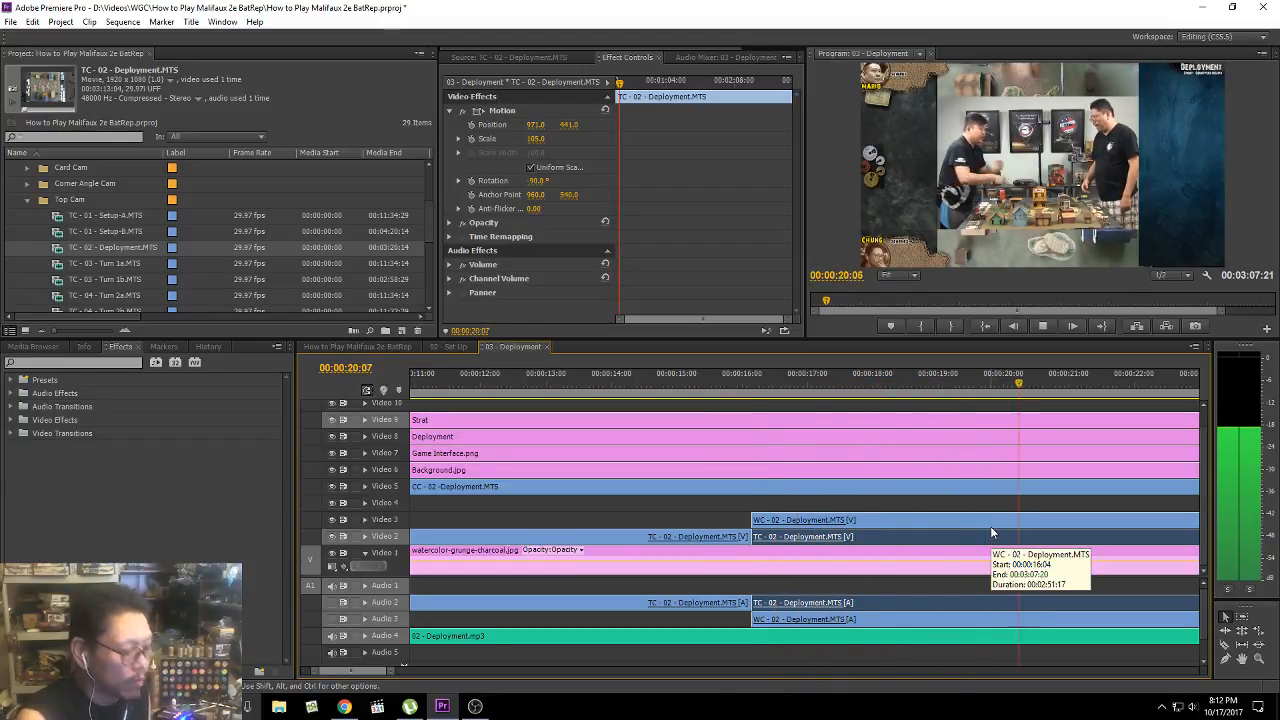
key("minus")
key("minus")
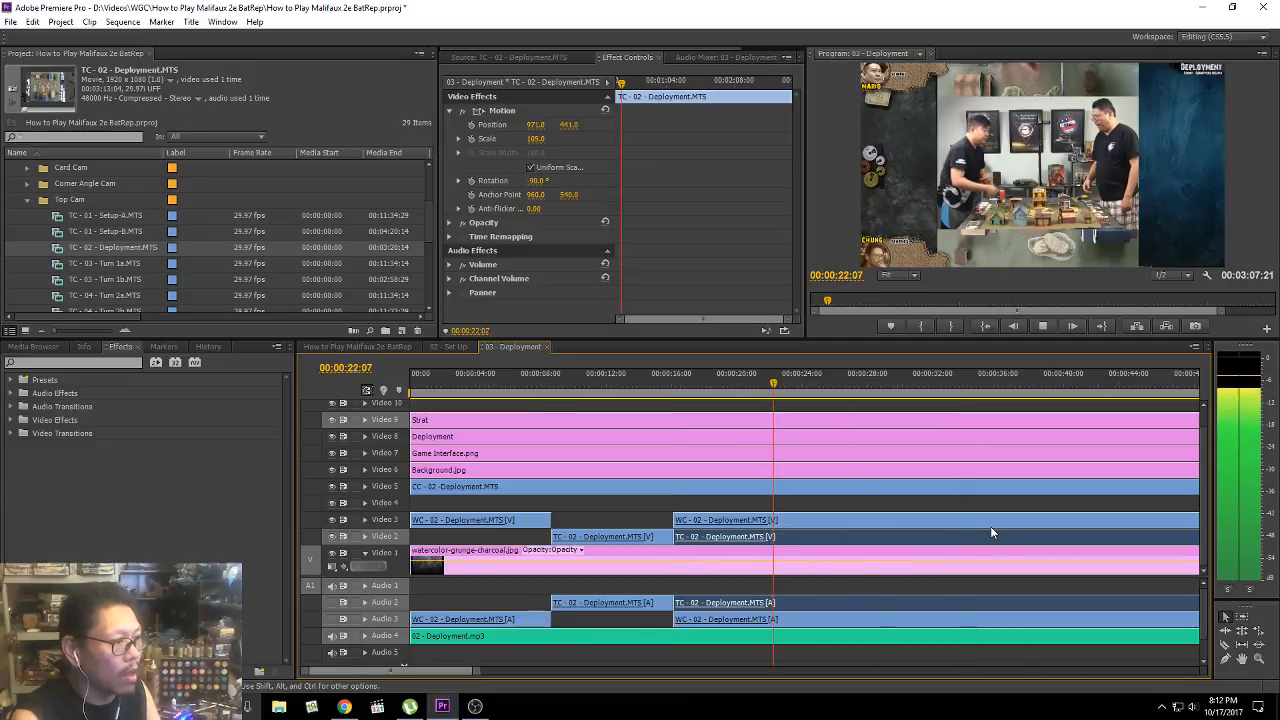
key("minus")
key("space")
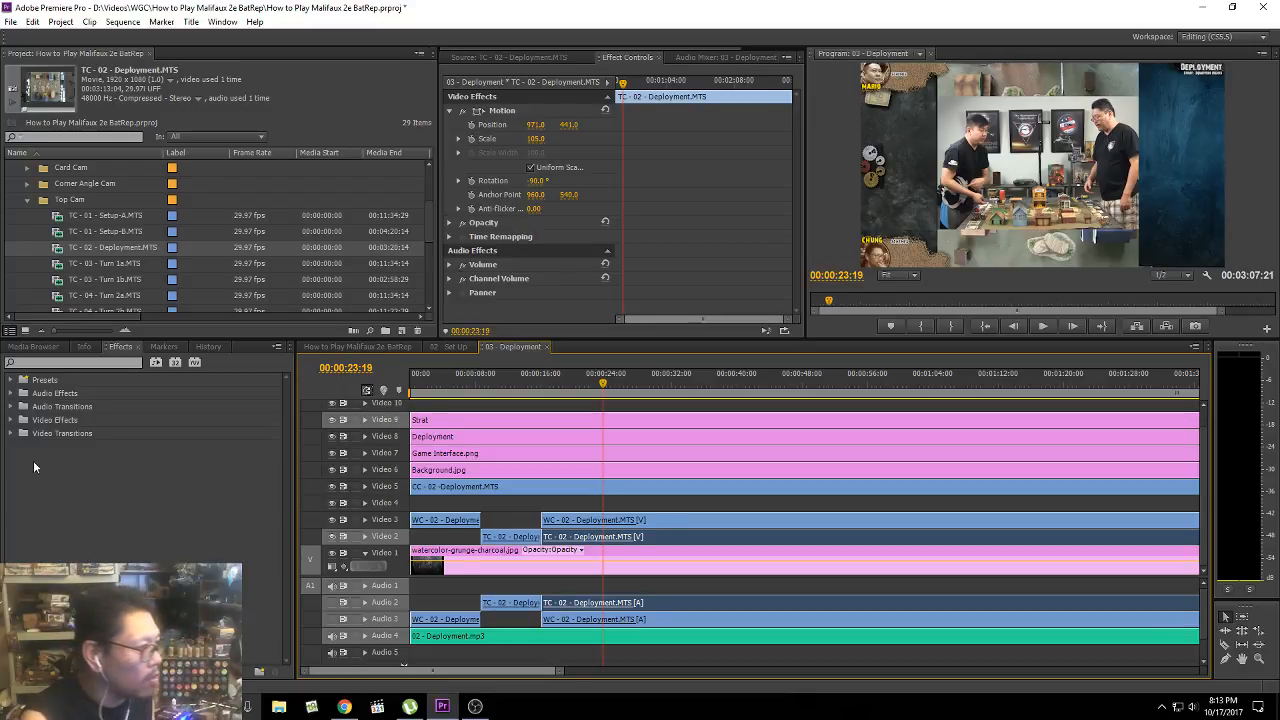
Step: Apply a Gaussian Blur to the selected Top Cam piece behind the second Wide Cam clip, with blurriness 105
left_click(11, 420)
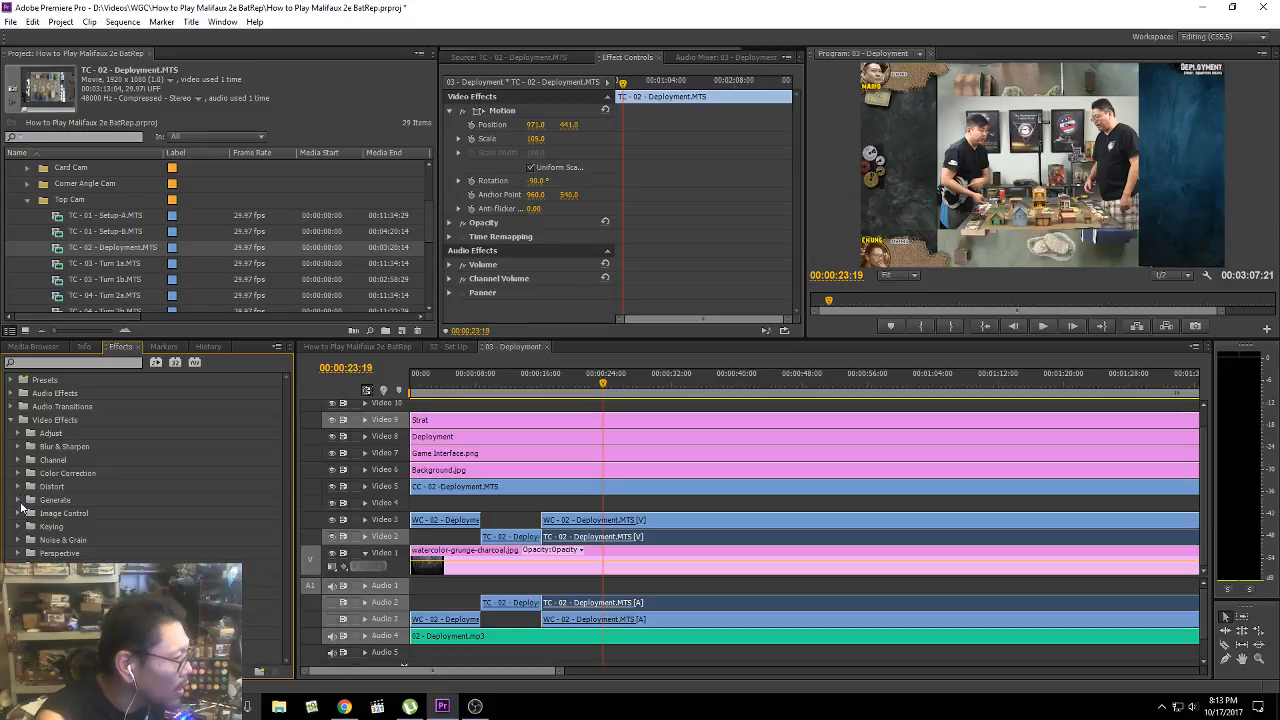
left_click(18, 500)
scroll(22, 510, "down", 1)
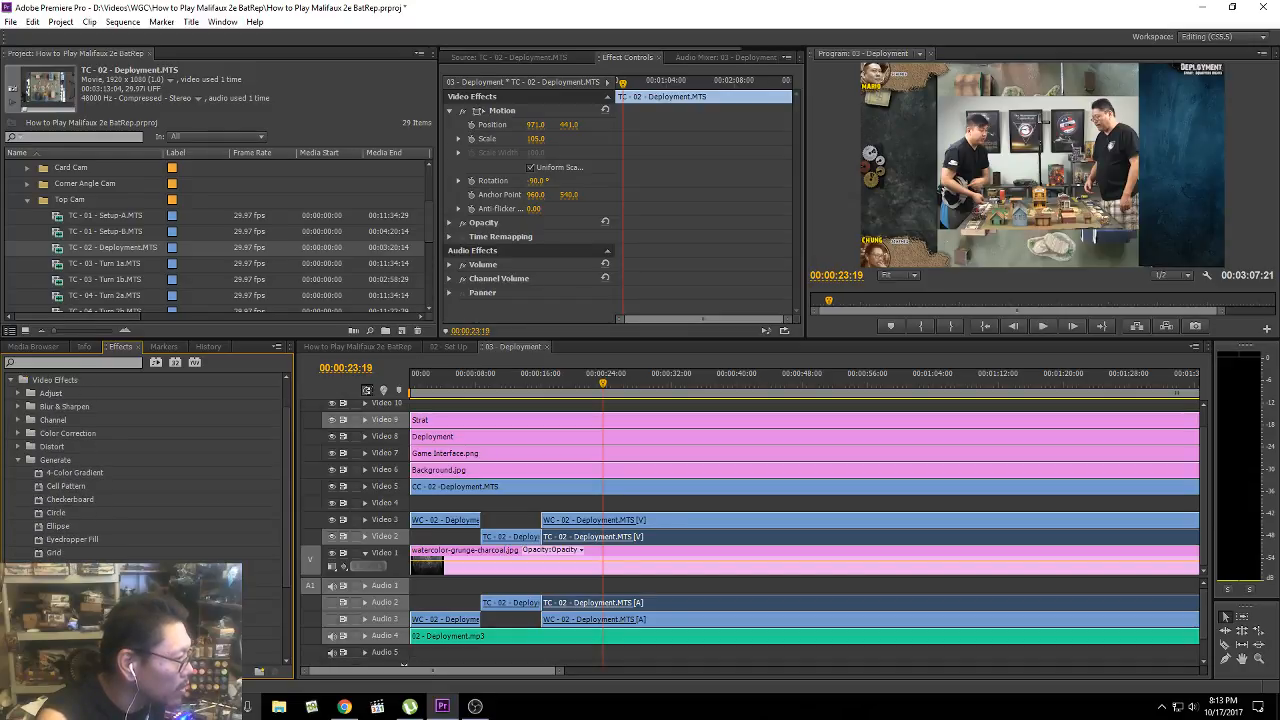
scroll(18, 465, "up", 1)
left_click(20, 447)
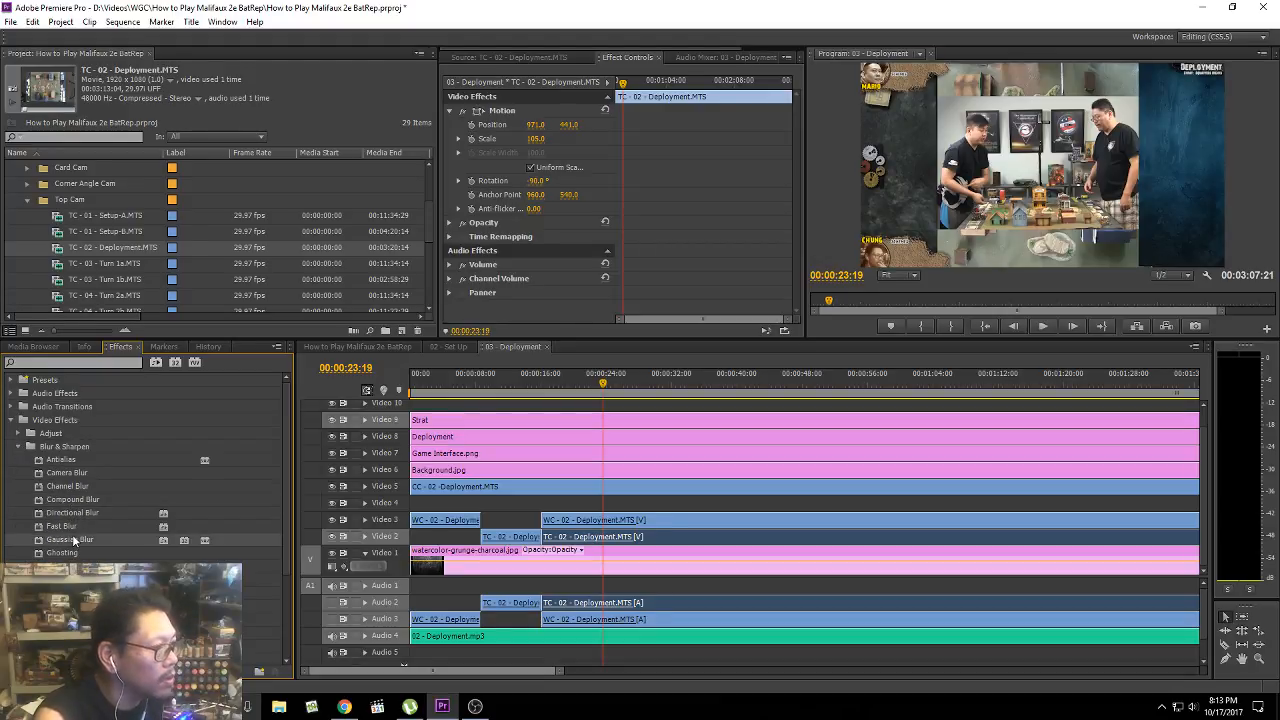
left_click_drag(74, 540, 506, 316)
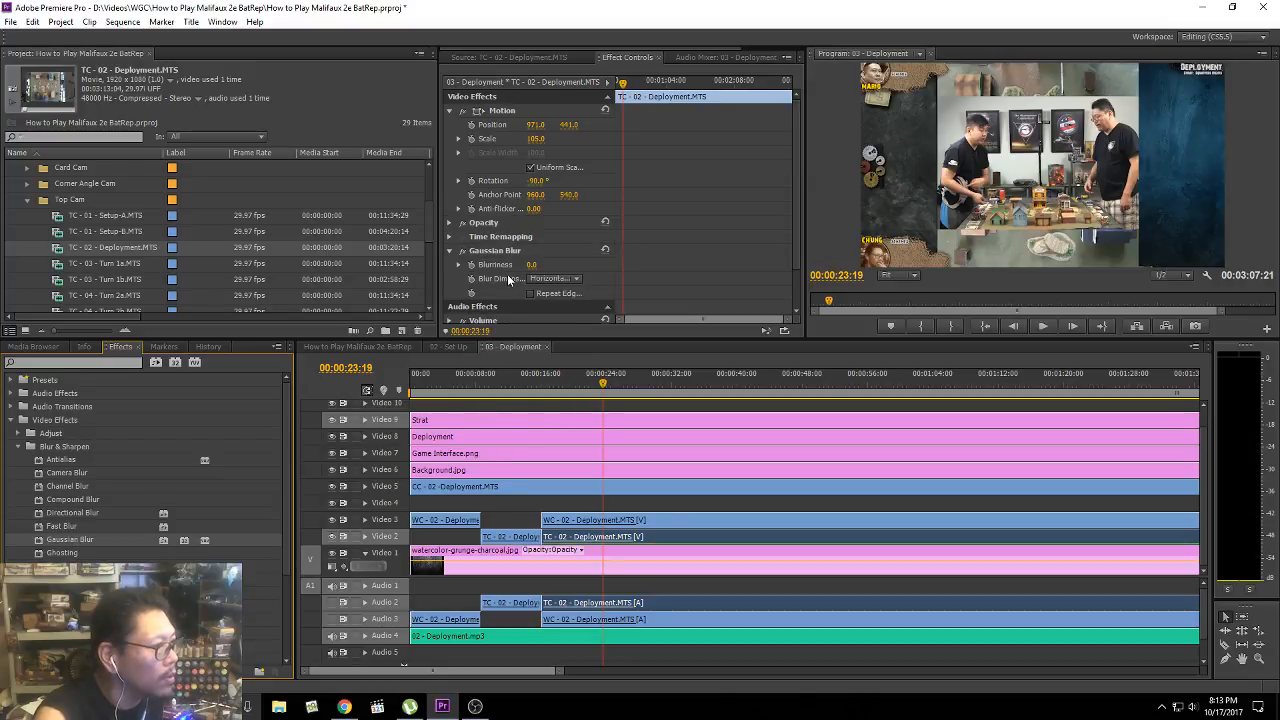
left_click_drag(533, 268, 656, 268)
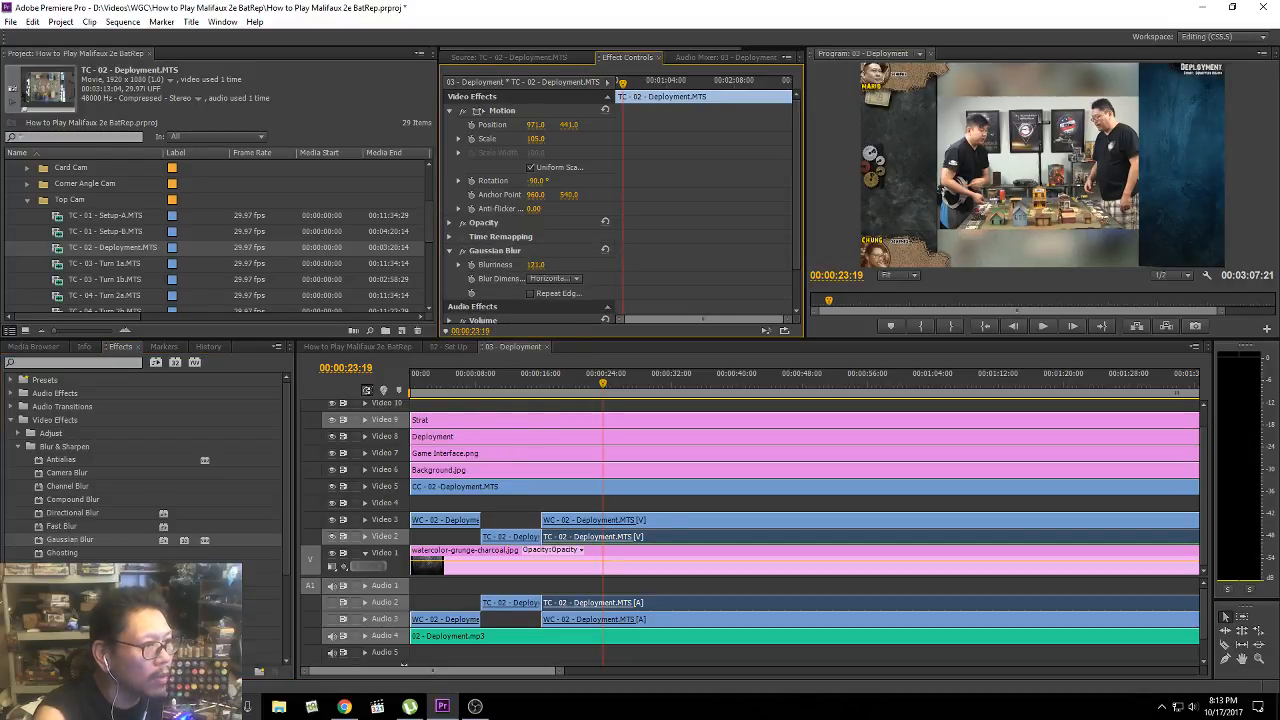
Step: Play back the blurred section and set the Gaussian Blur's blurriness to 80
left_click(543, 388)
key("space")
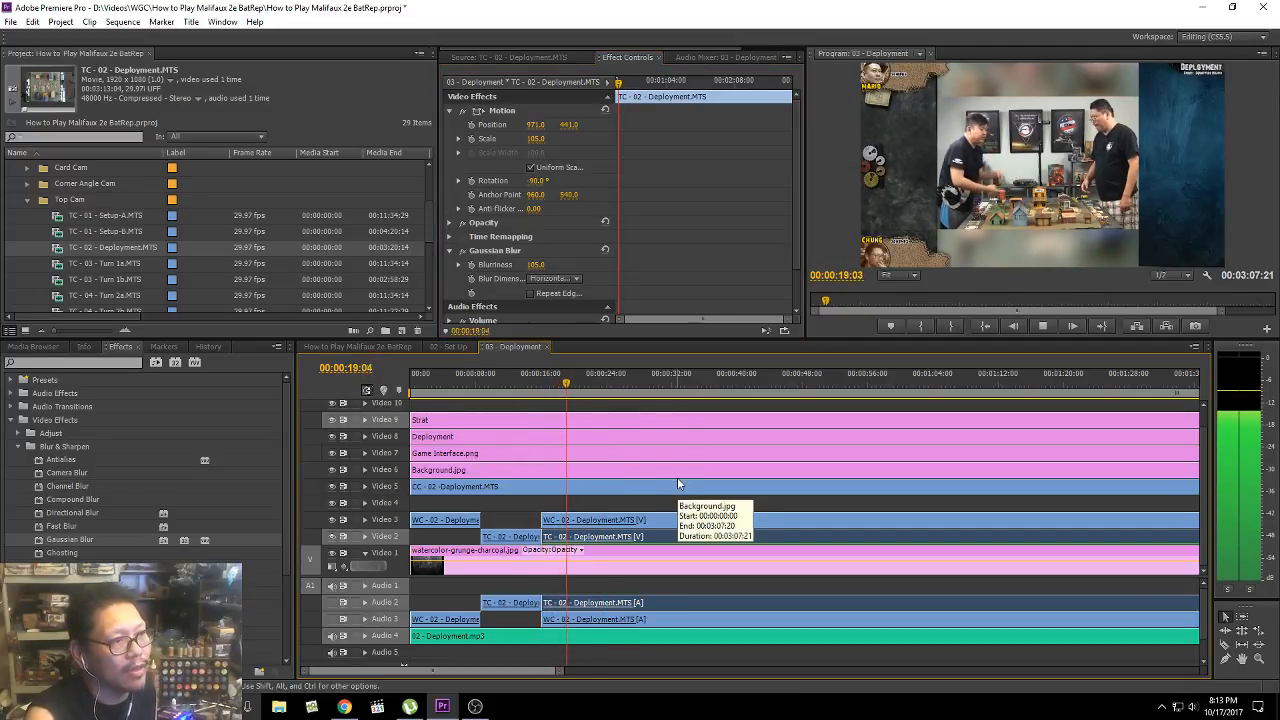
key("space")
left_click(538, 264)
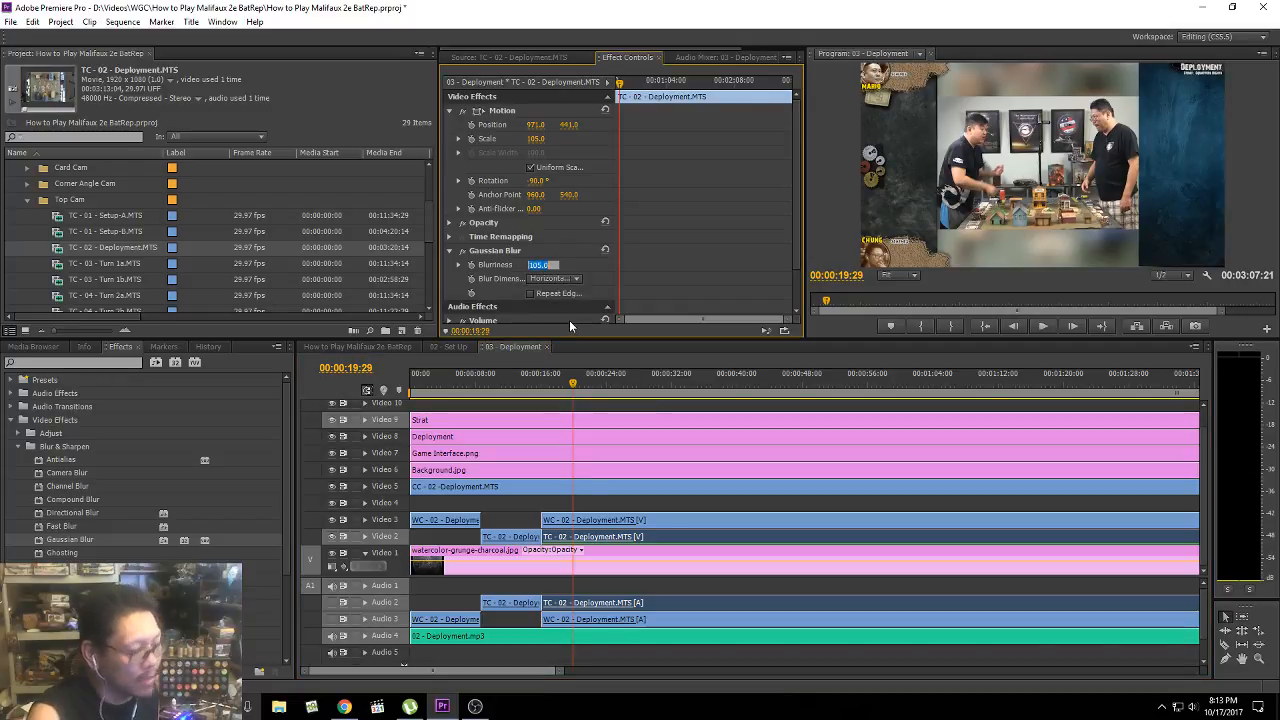
type("80")
key("Return")
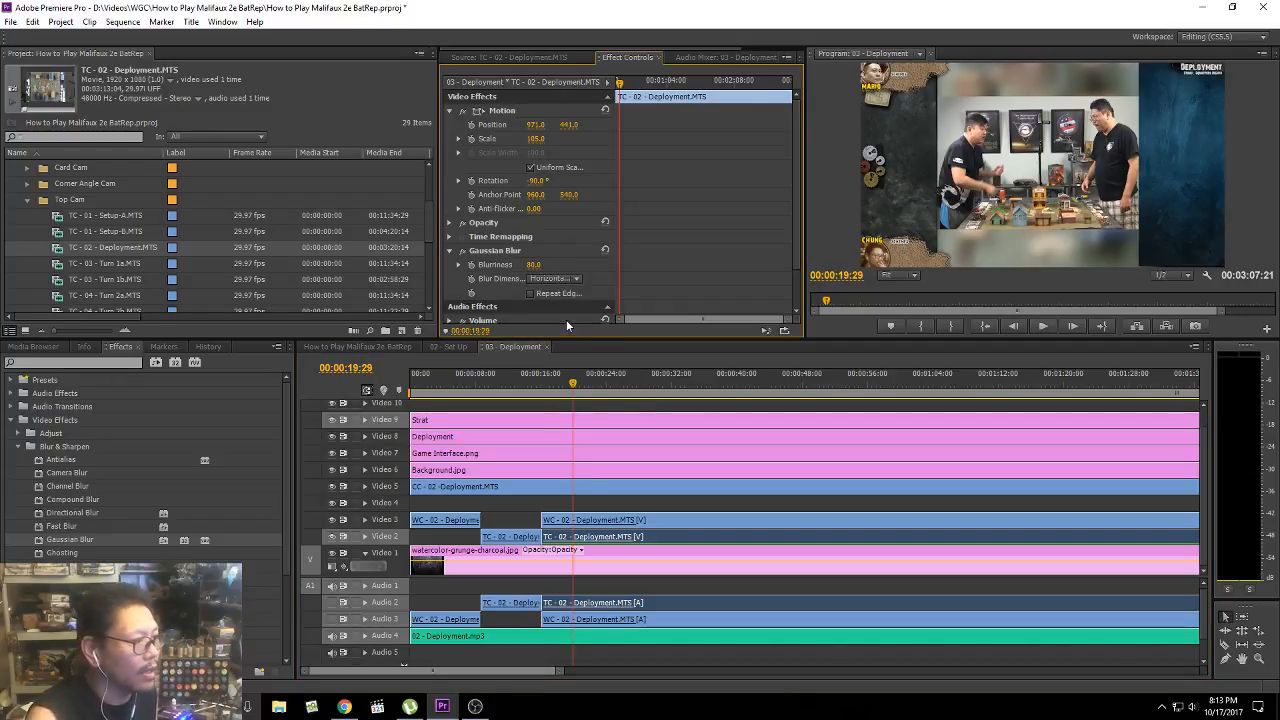
Step: Play across the Top Cam to Wide Cam cut and remove the Gaussian Blur from the Top Cam piece
left_click(524, 375)
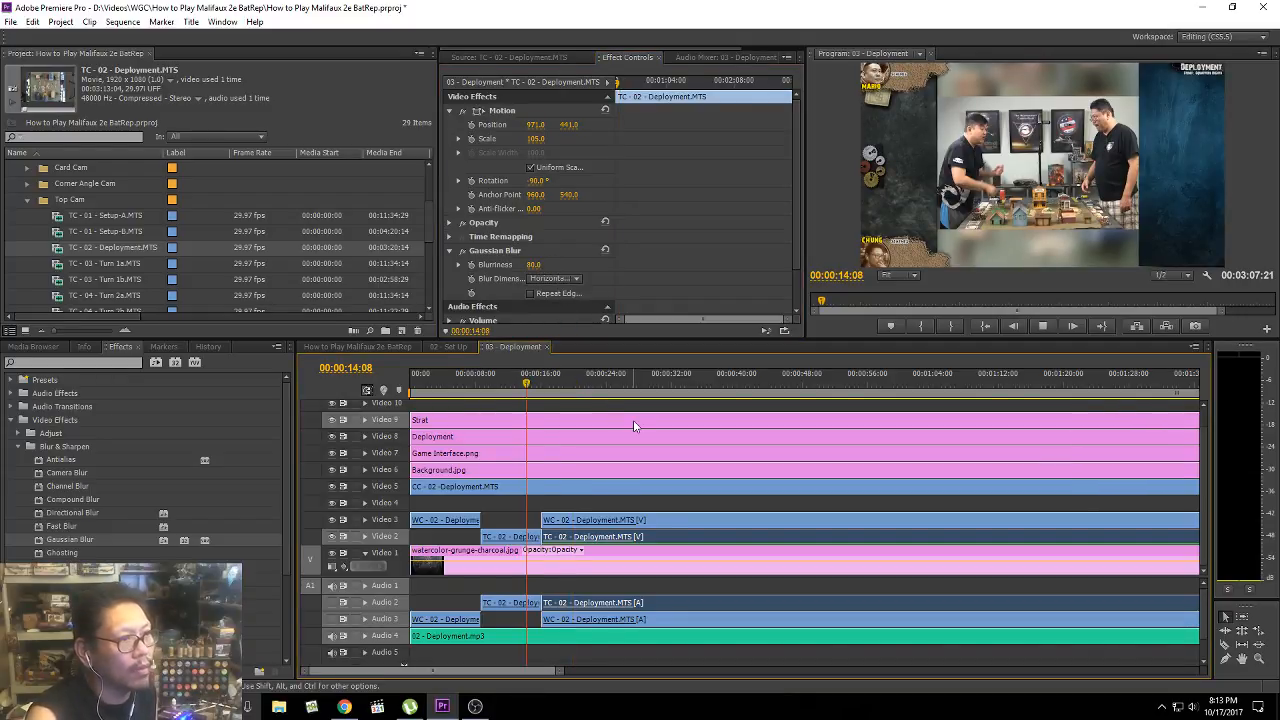
key("space")
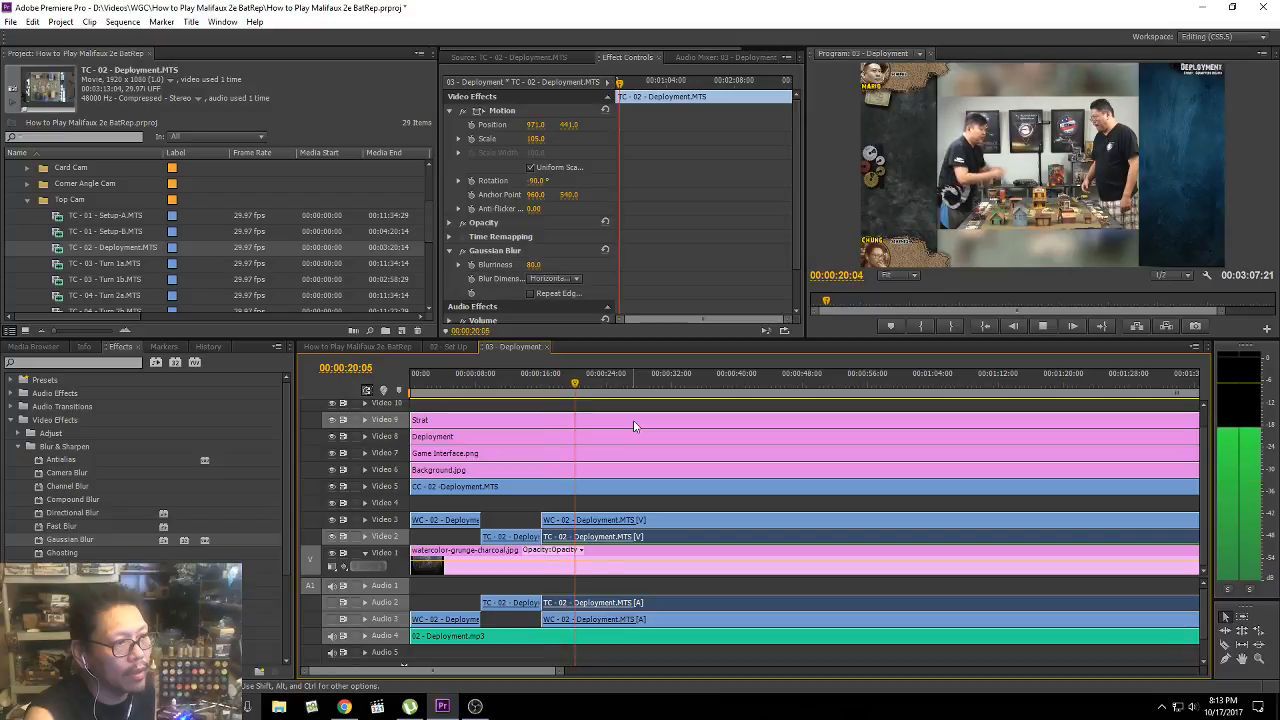
key("space")
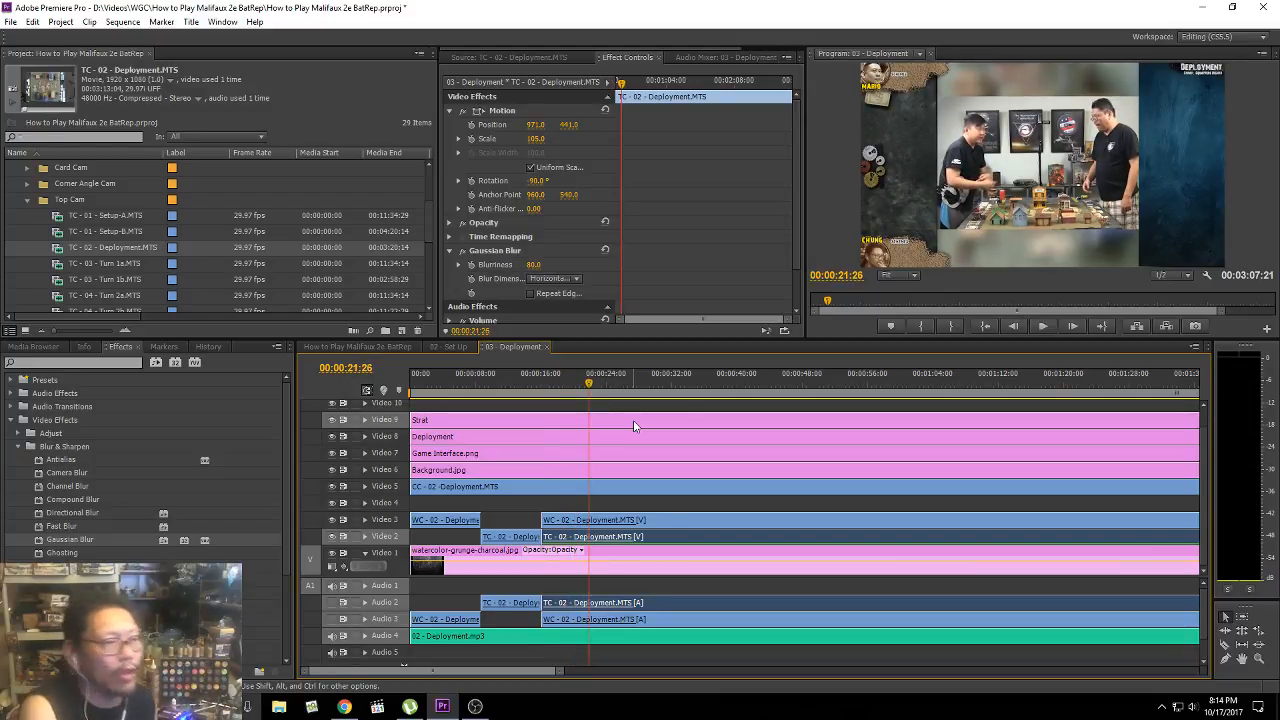
left_click(502, 253)
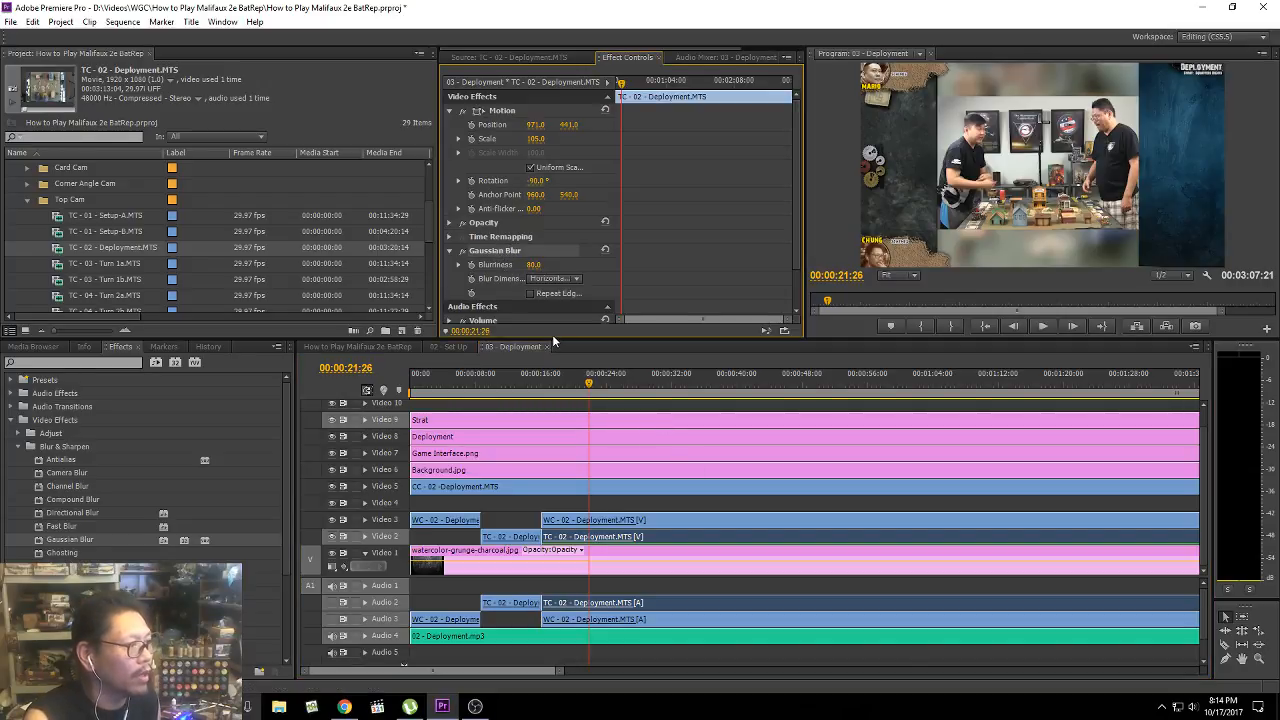
key("Delete")
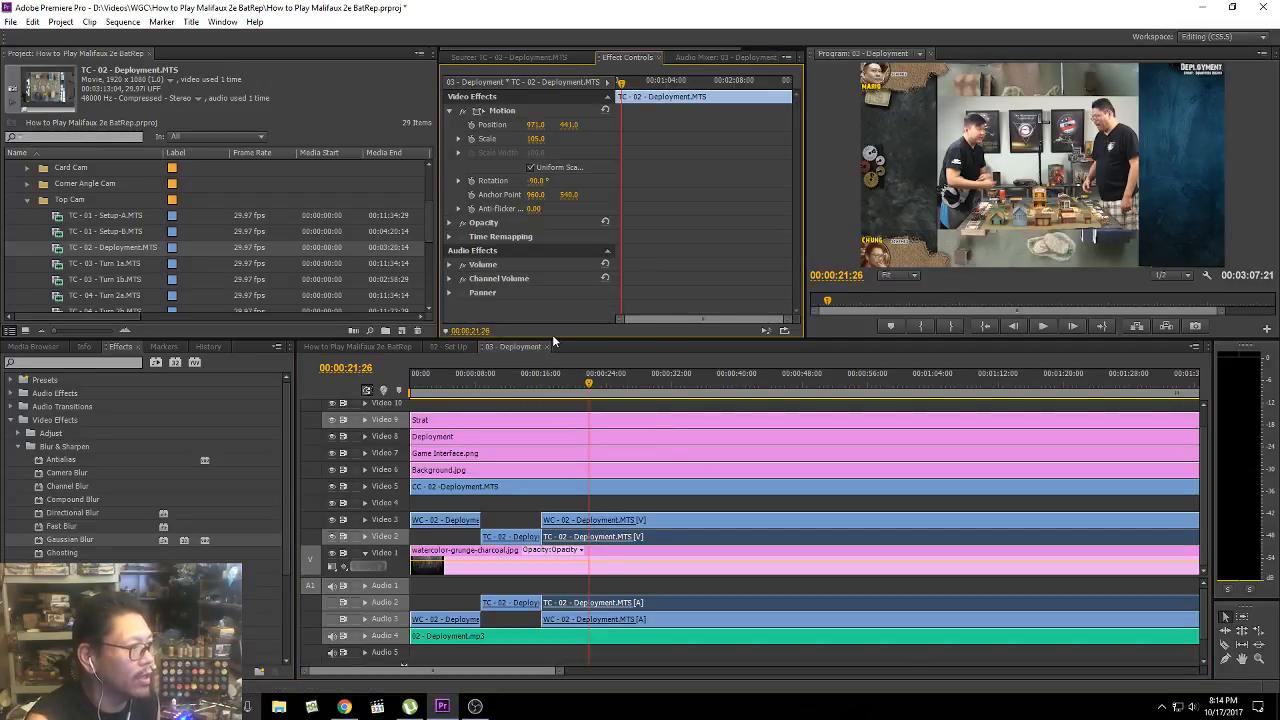
Step: Play the second Wide Cam clip from 00:00:18:01, replay its end, and stop the playhead at 00:00:27:23 for the next cut
left_click(557, 377)
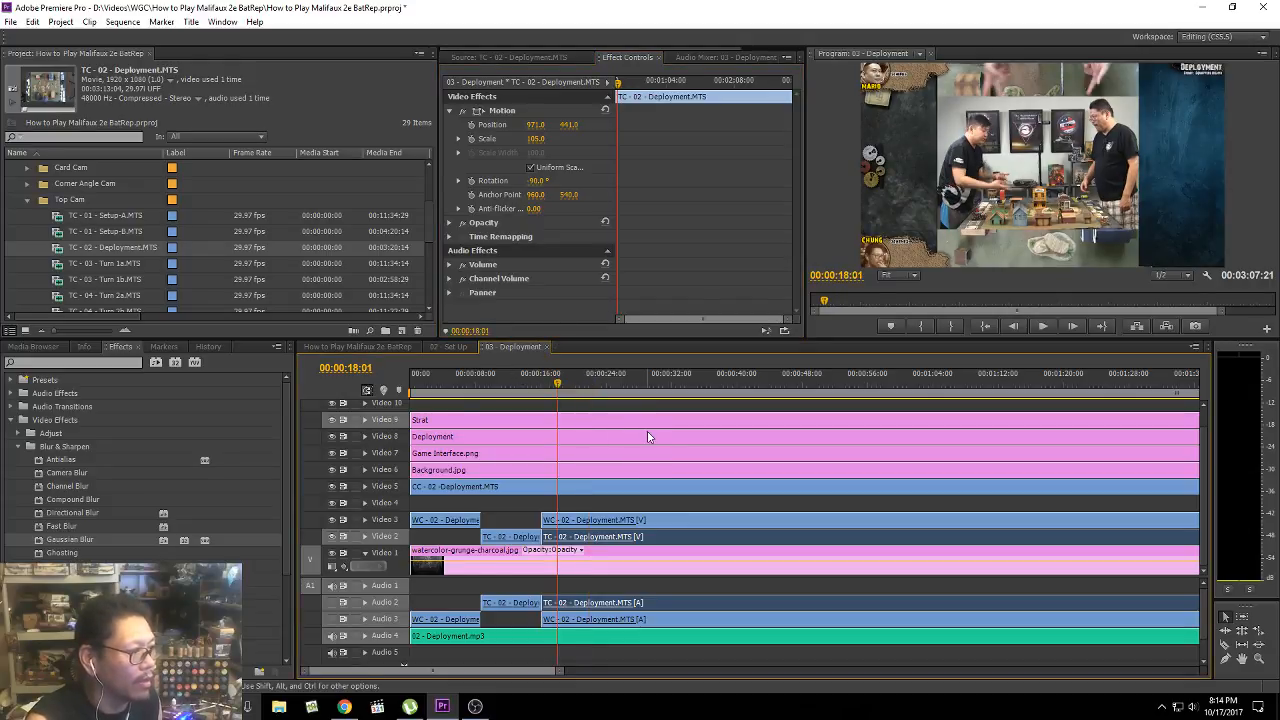
key("space")
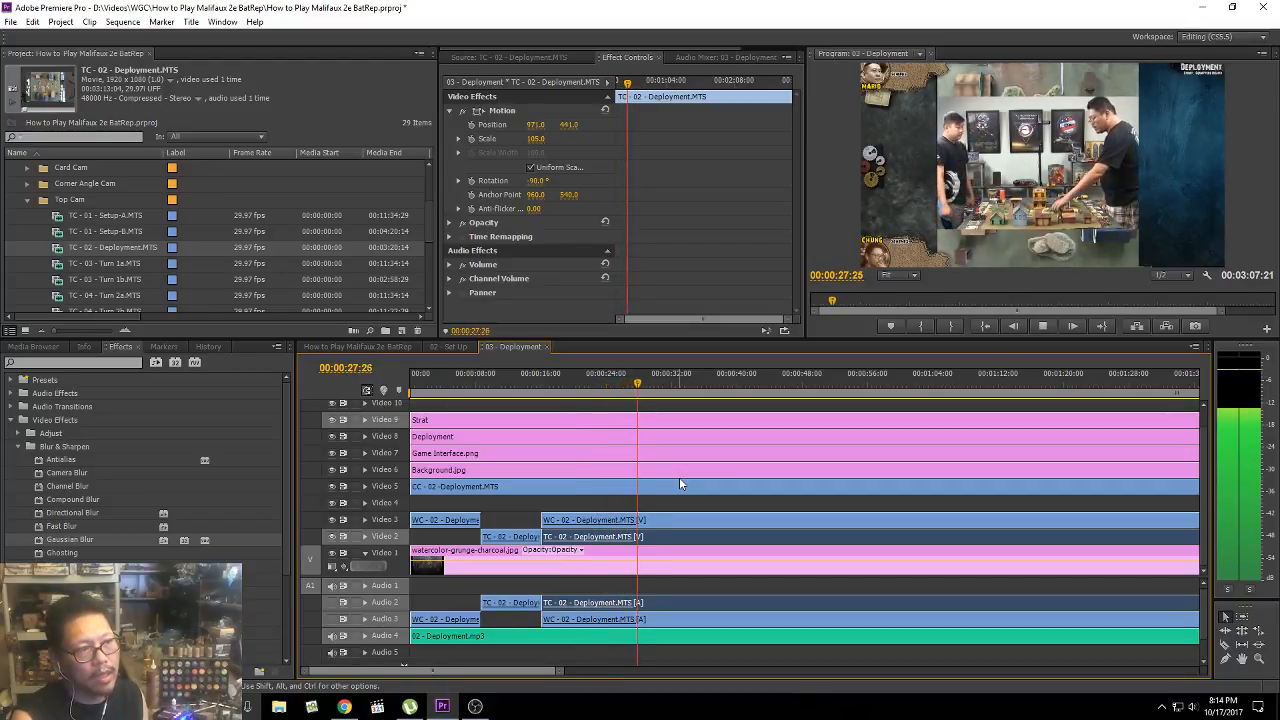
key("space")
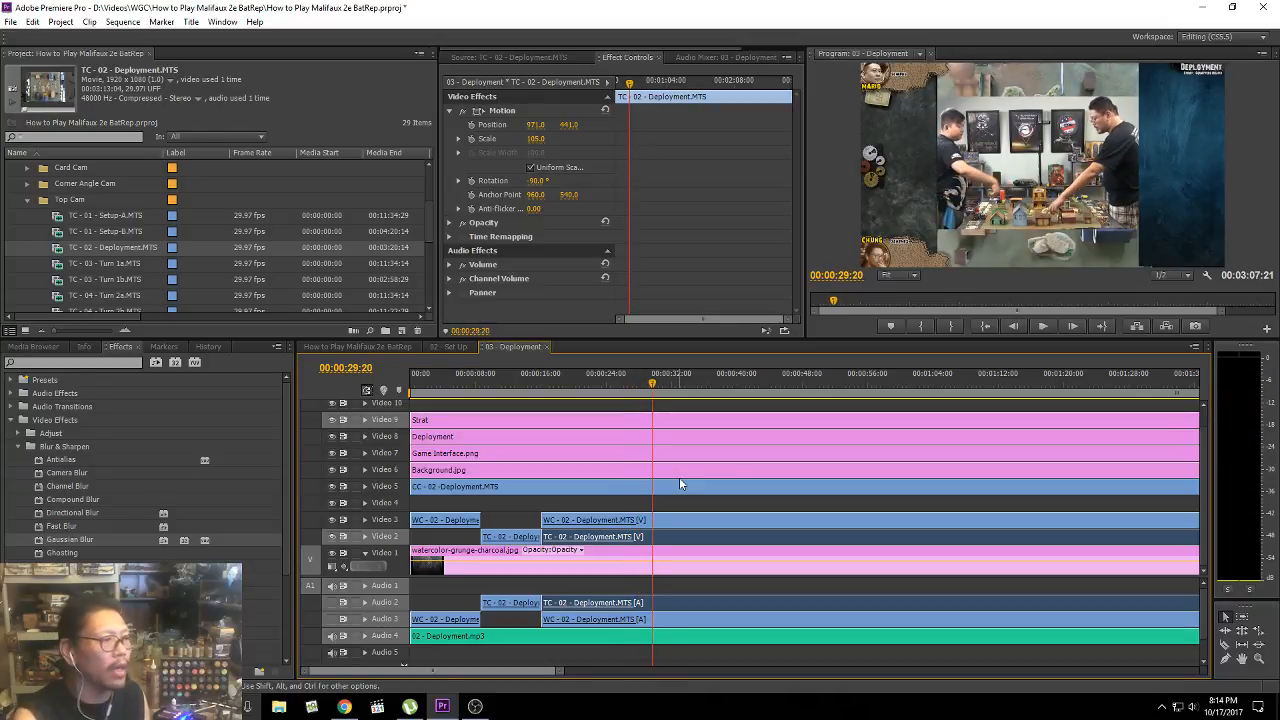
left_click(618, 381)
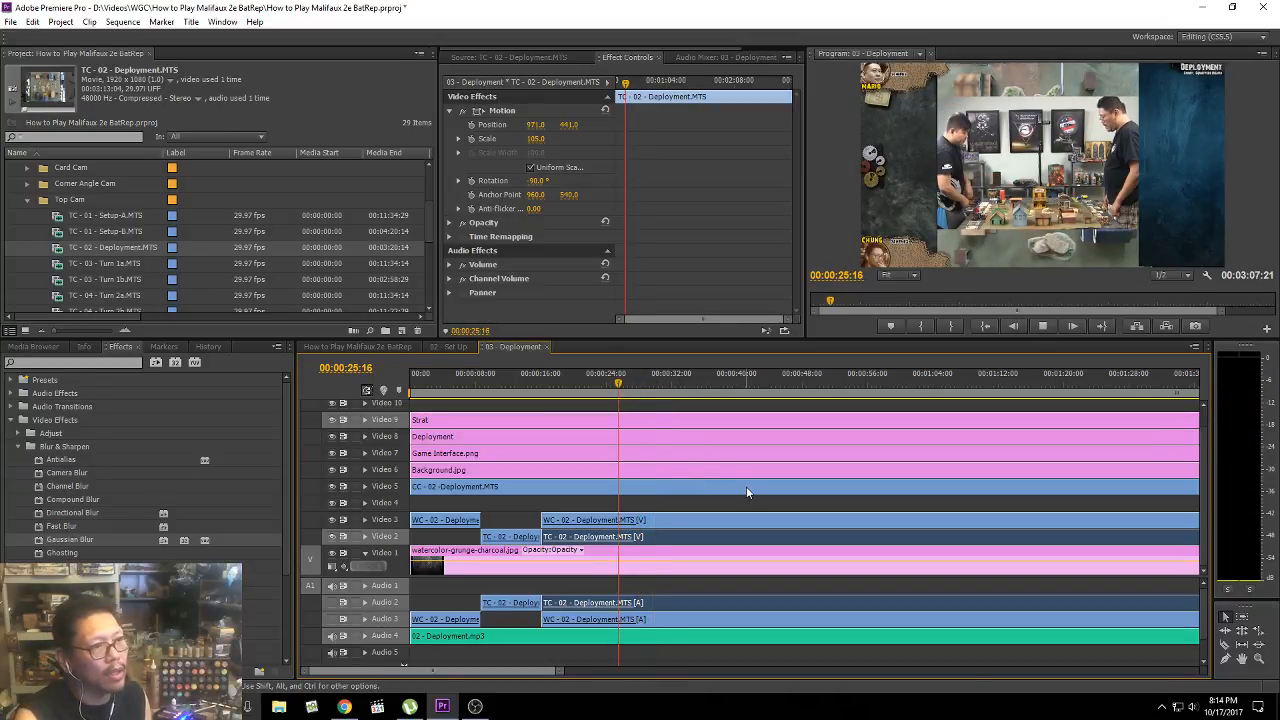
key("space")
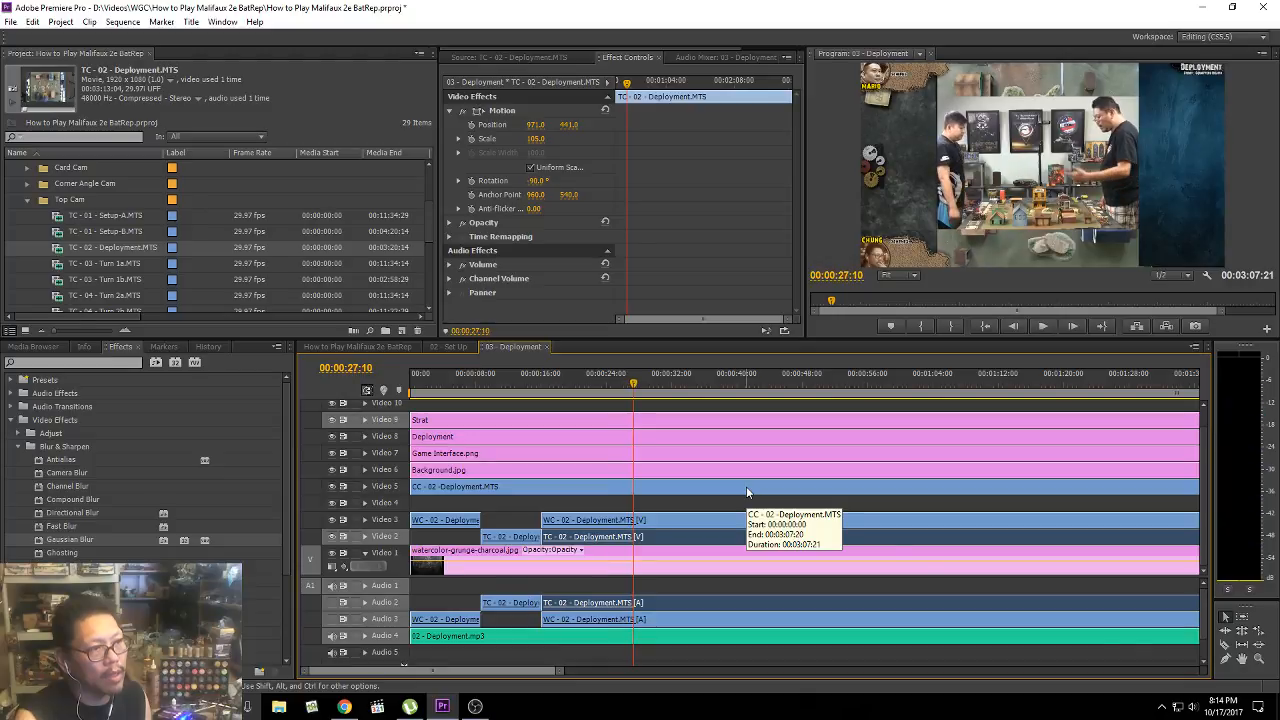
key("space")
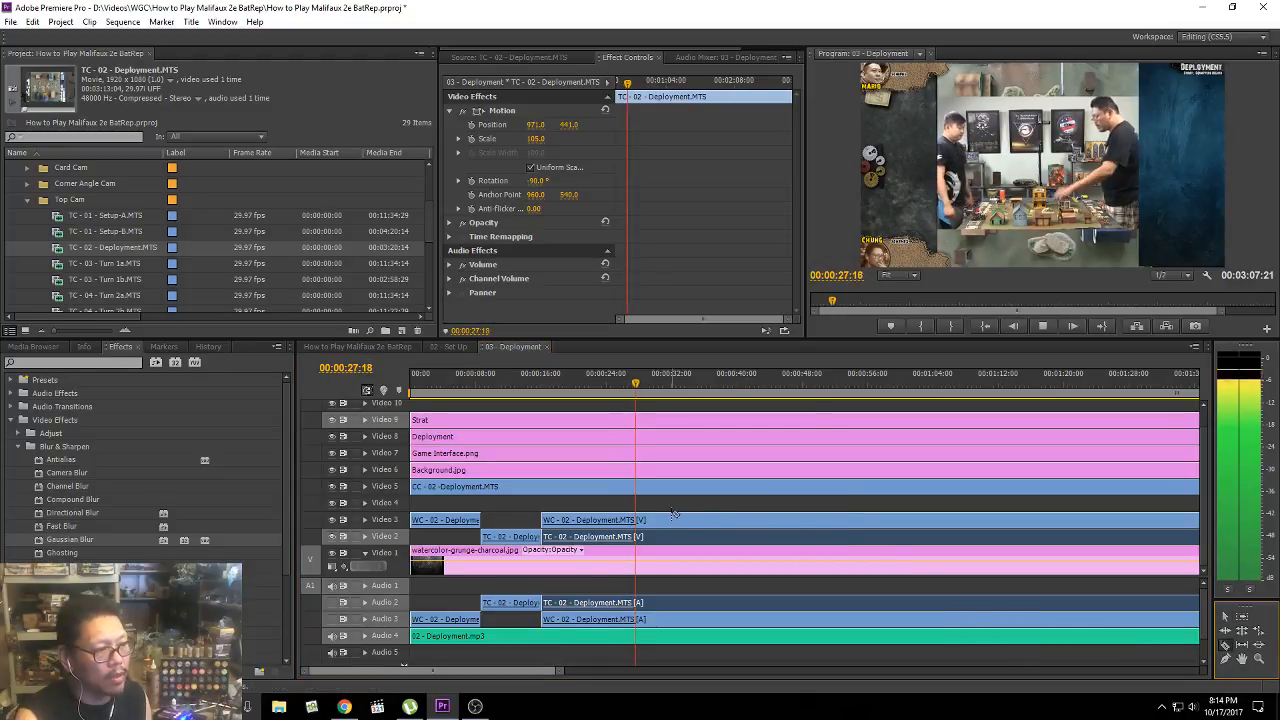
key("space")
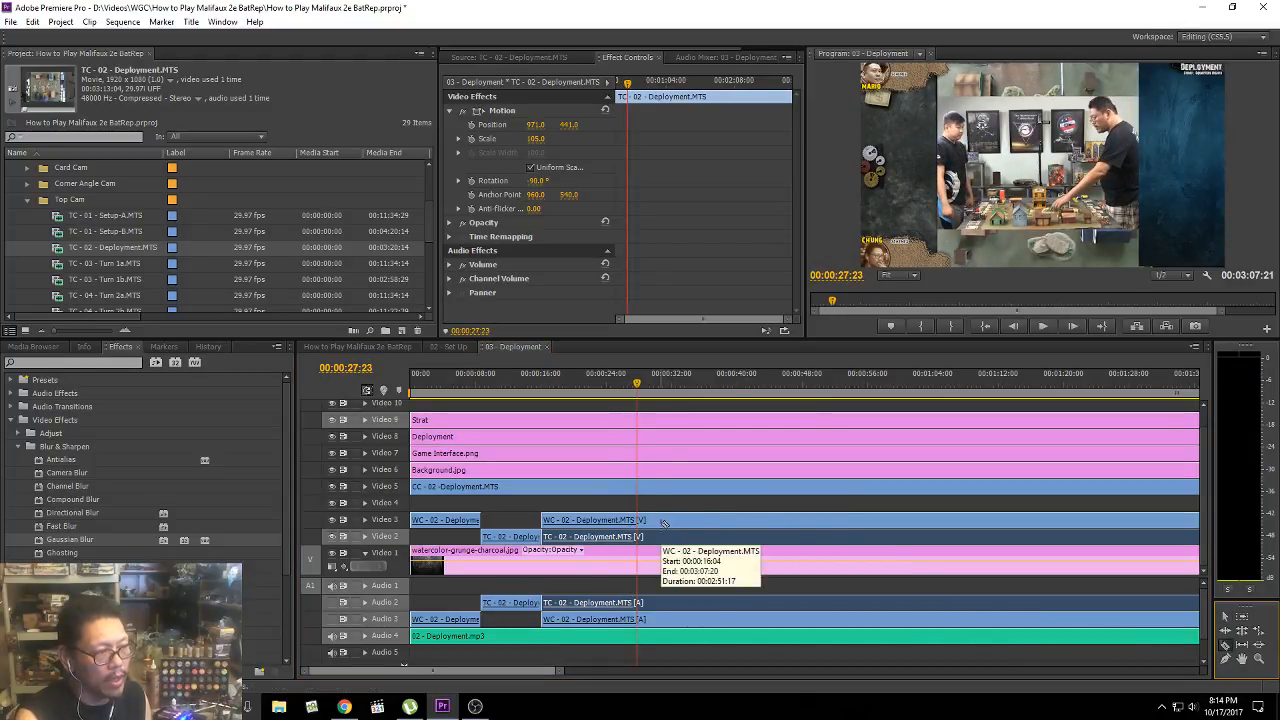
Step: Find the camera change point and split the WC and TC - 02 - Deployment.MTS clips on Video 3 and Video 2 at 00:00:27:28
left_click(621, 385)
key("space")
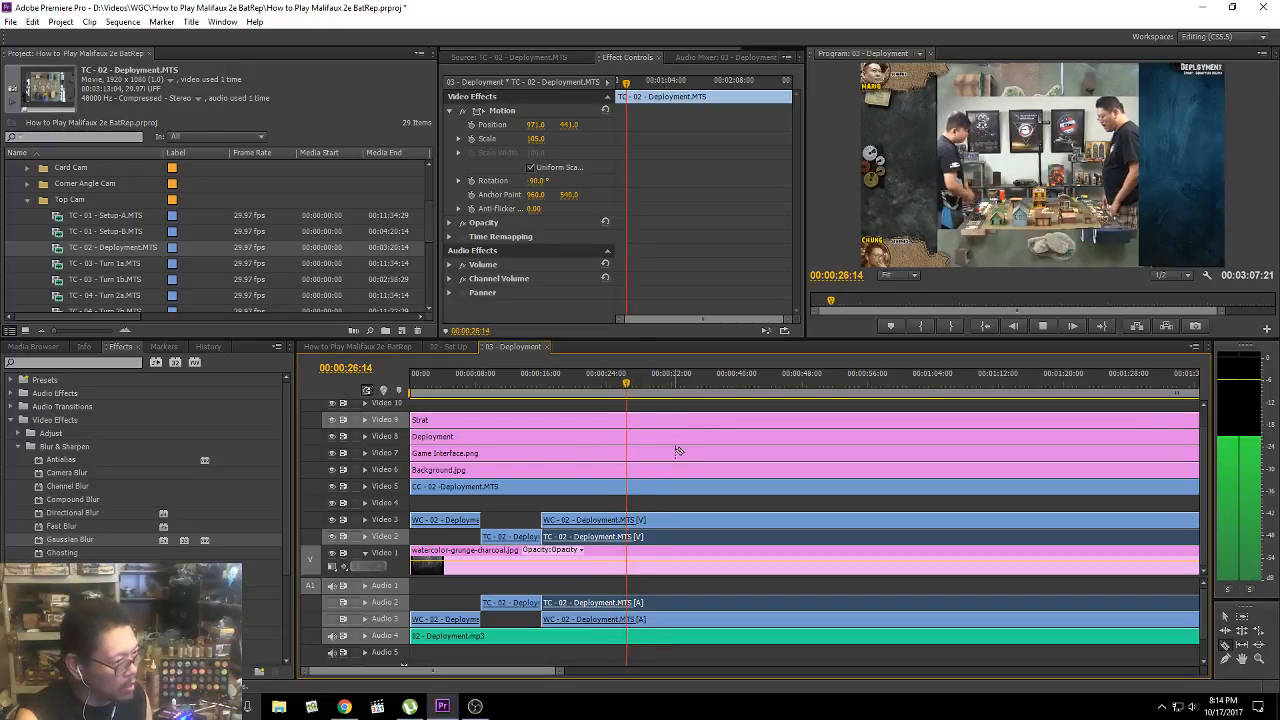
key("j")
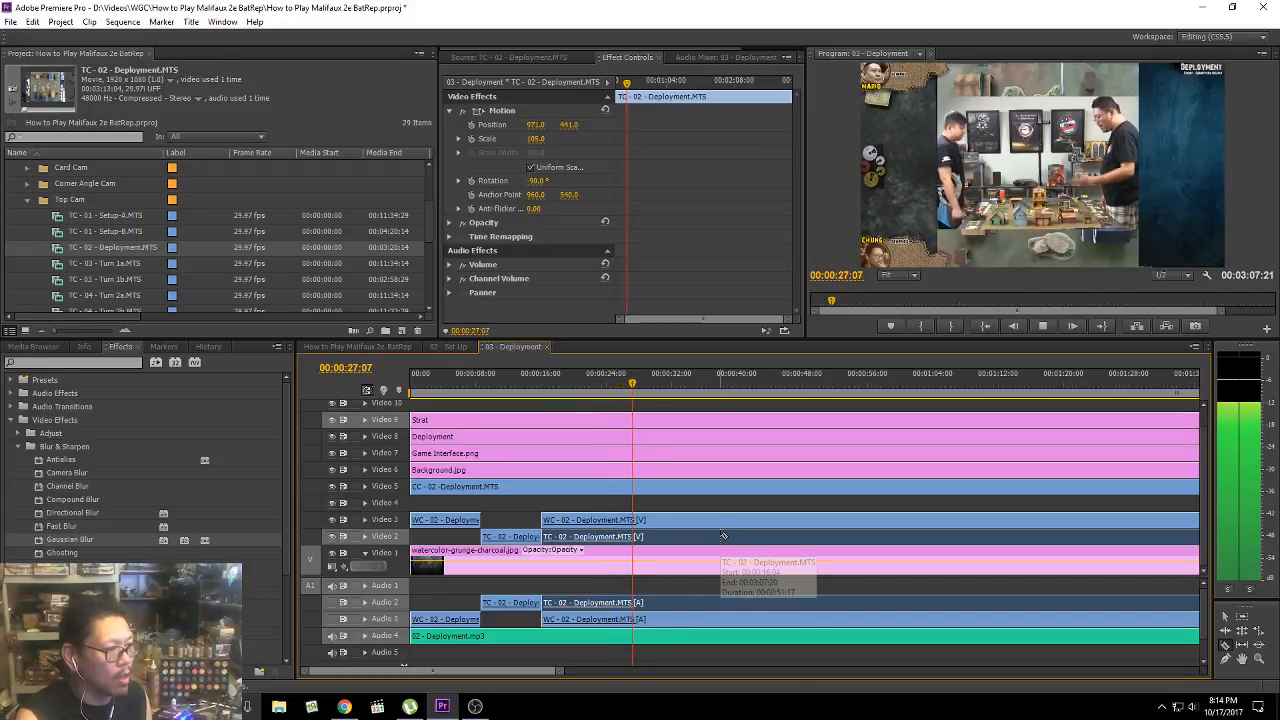
key("space")
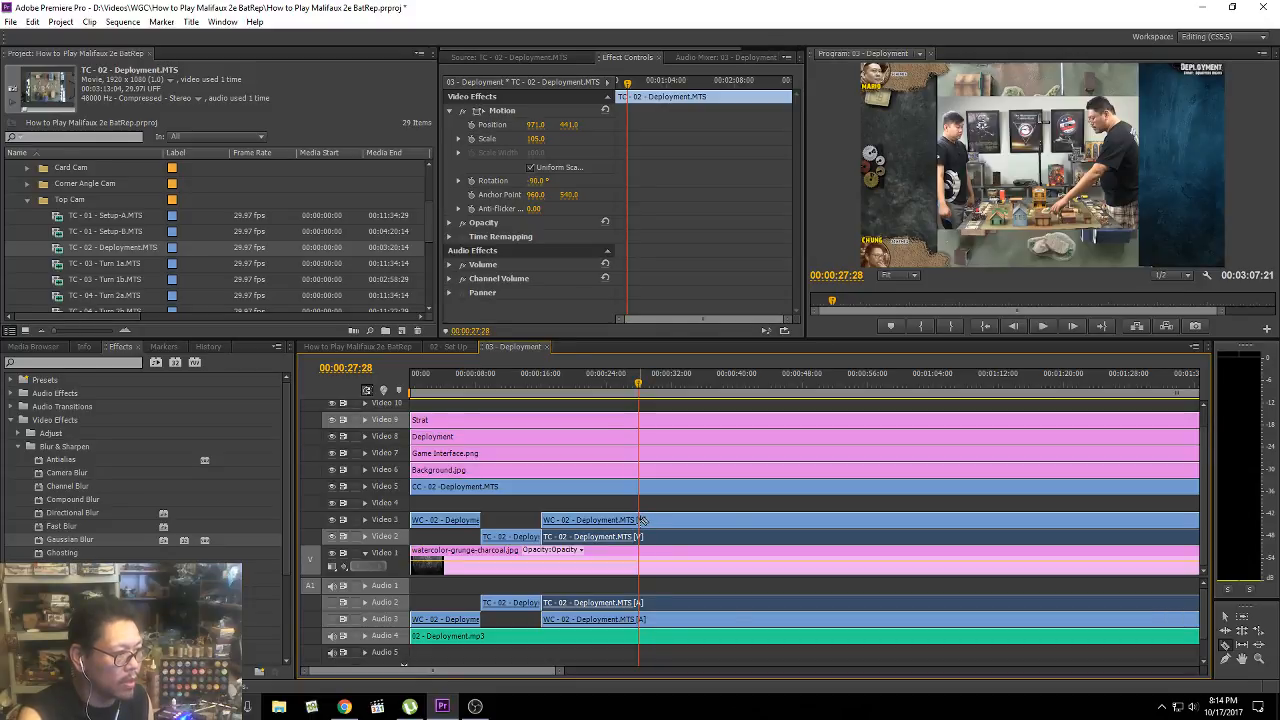
key("ctrl+k")
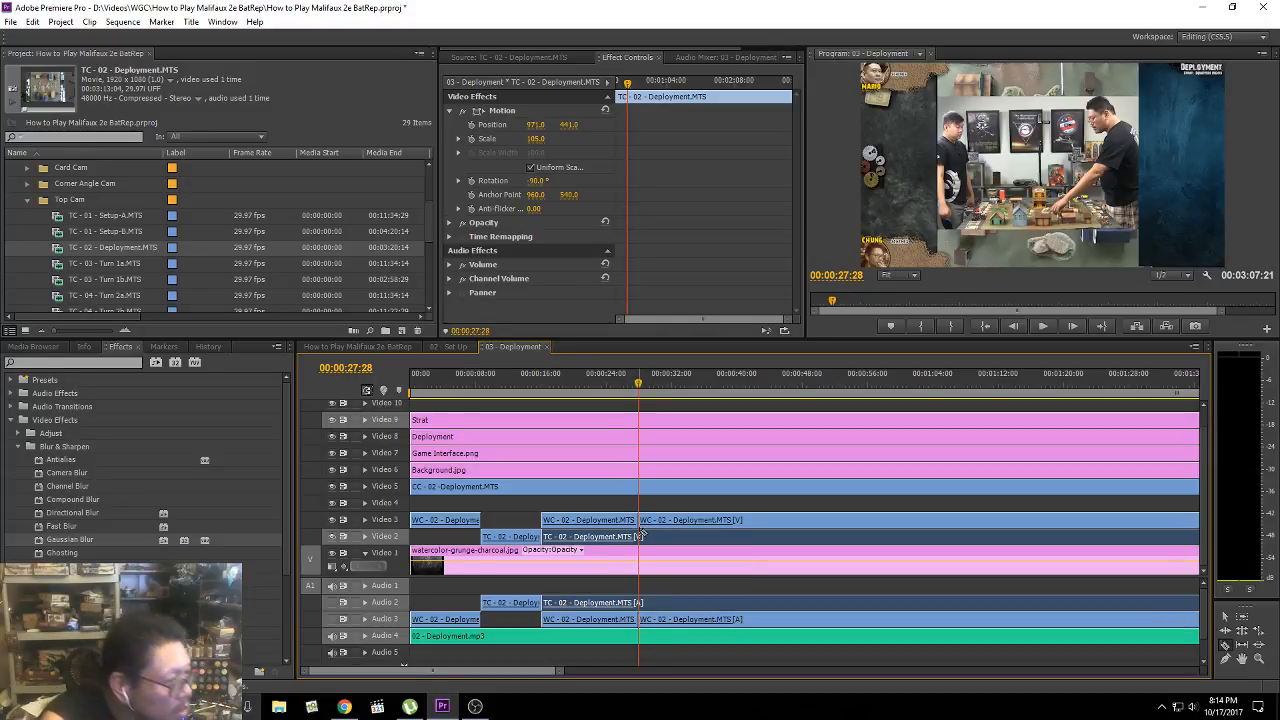
key("ctrl+k")
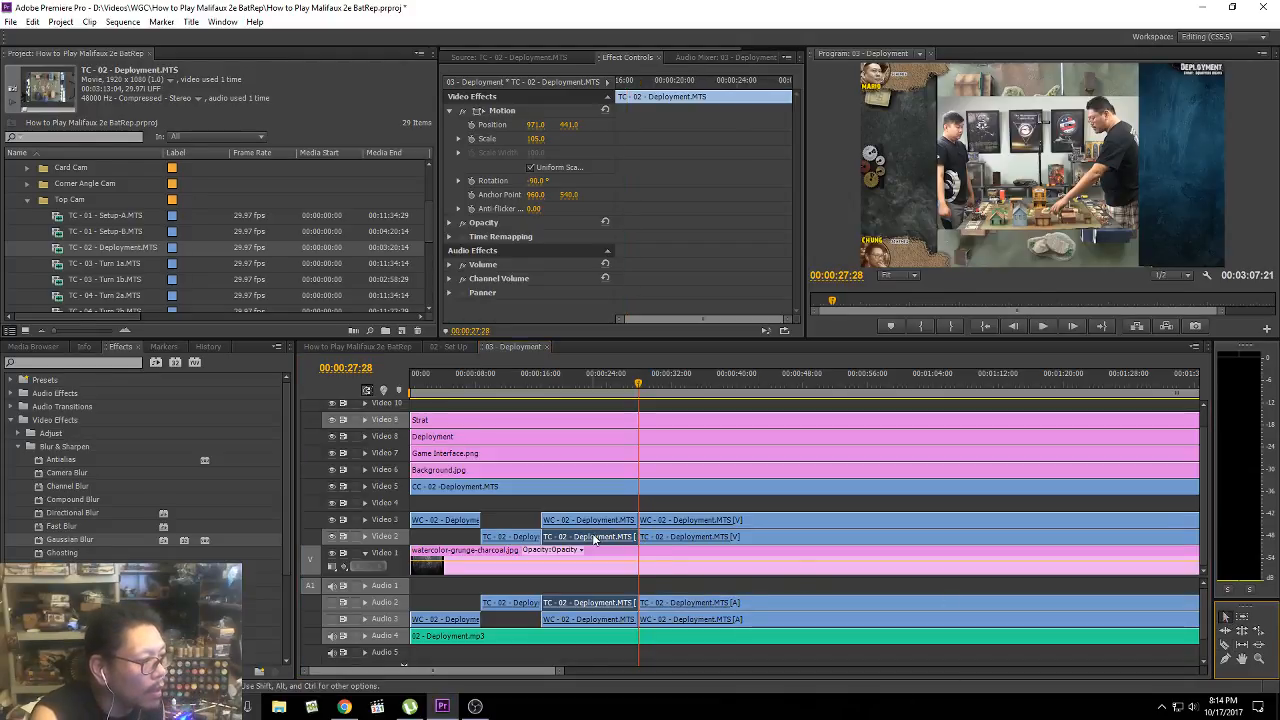
Step: Delete the TC - 02 - Deployment.MTS segment just before the 00:00:27:28 cut and play back the start of that stretch
key("Delete")
left_click(566, 378)
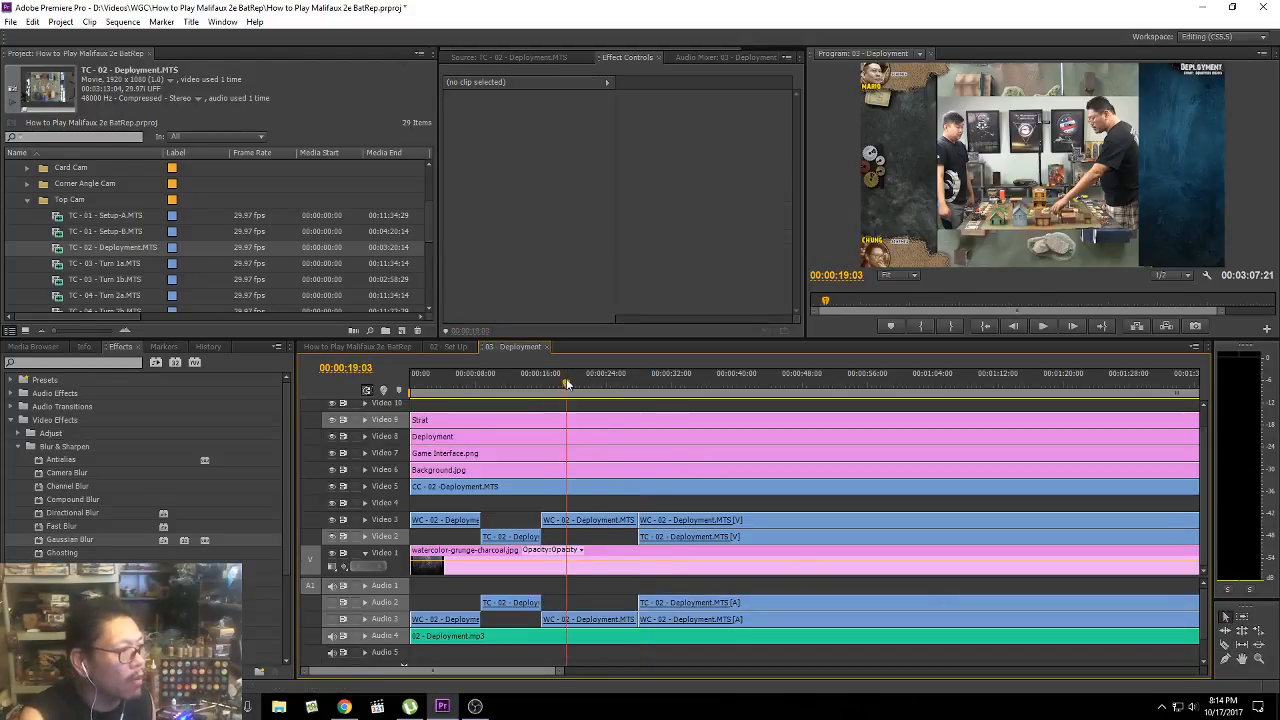
left_click(530, 395)
key("space")
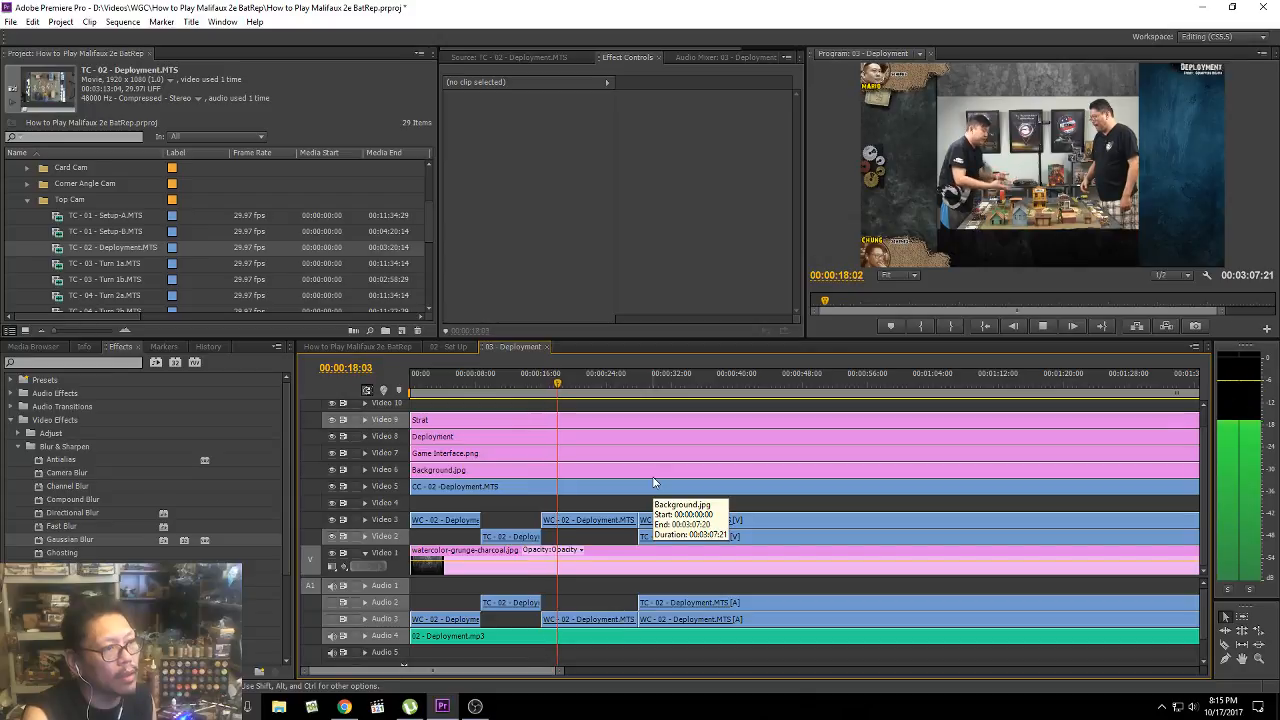
key("space")
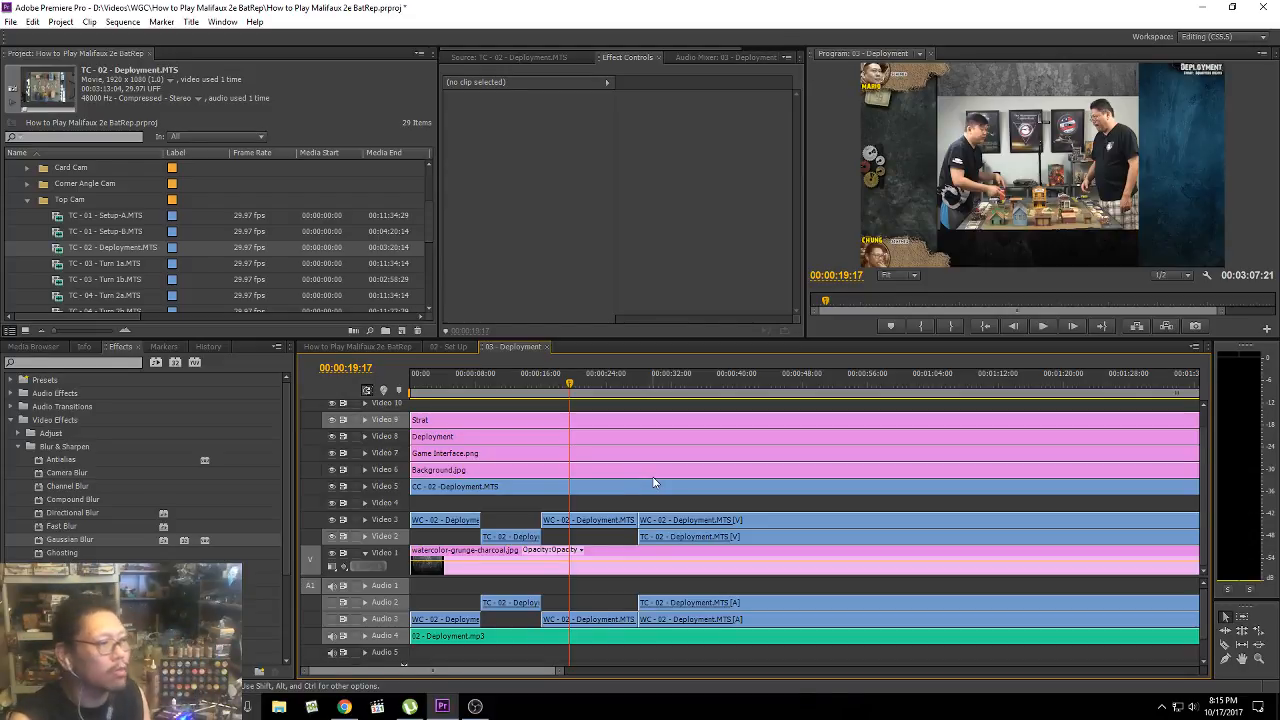
Step: Play from just before the 00:00:27:28 cut and trim the start of the following WC clip on Video 3 to 00:00:32:00
left_click(632, 386)
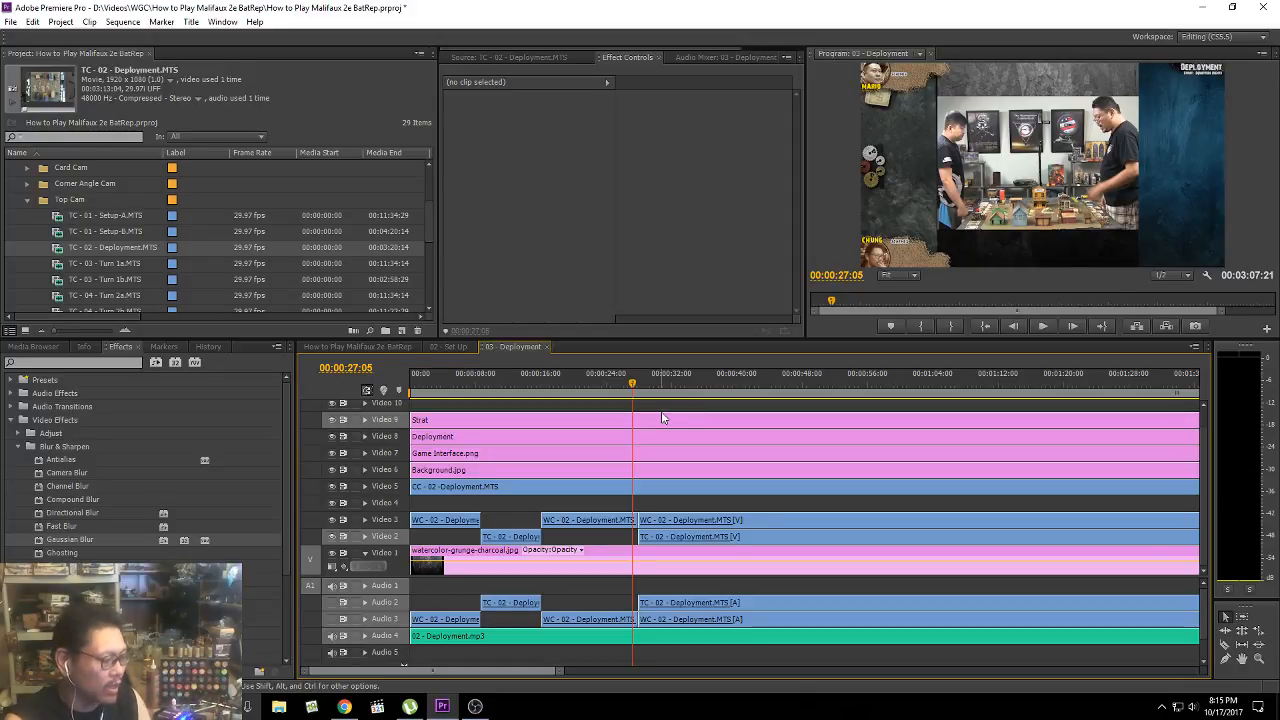
key("equal")
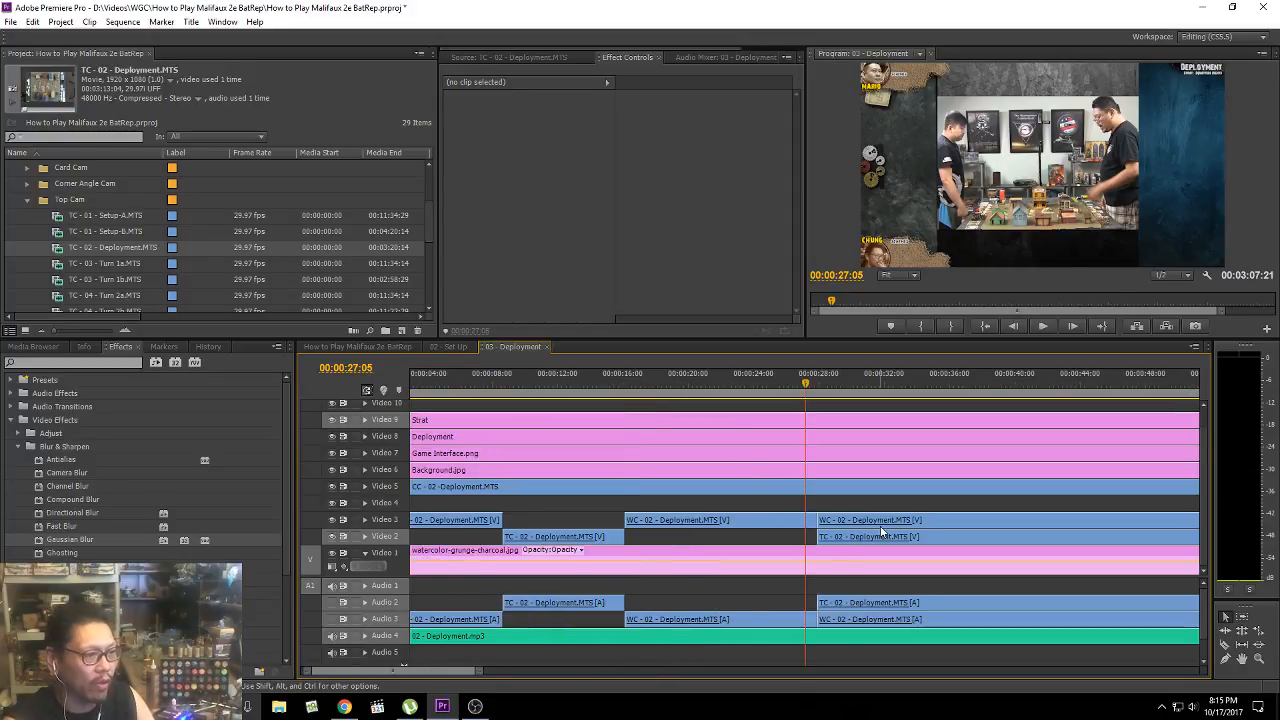
key("space")
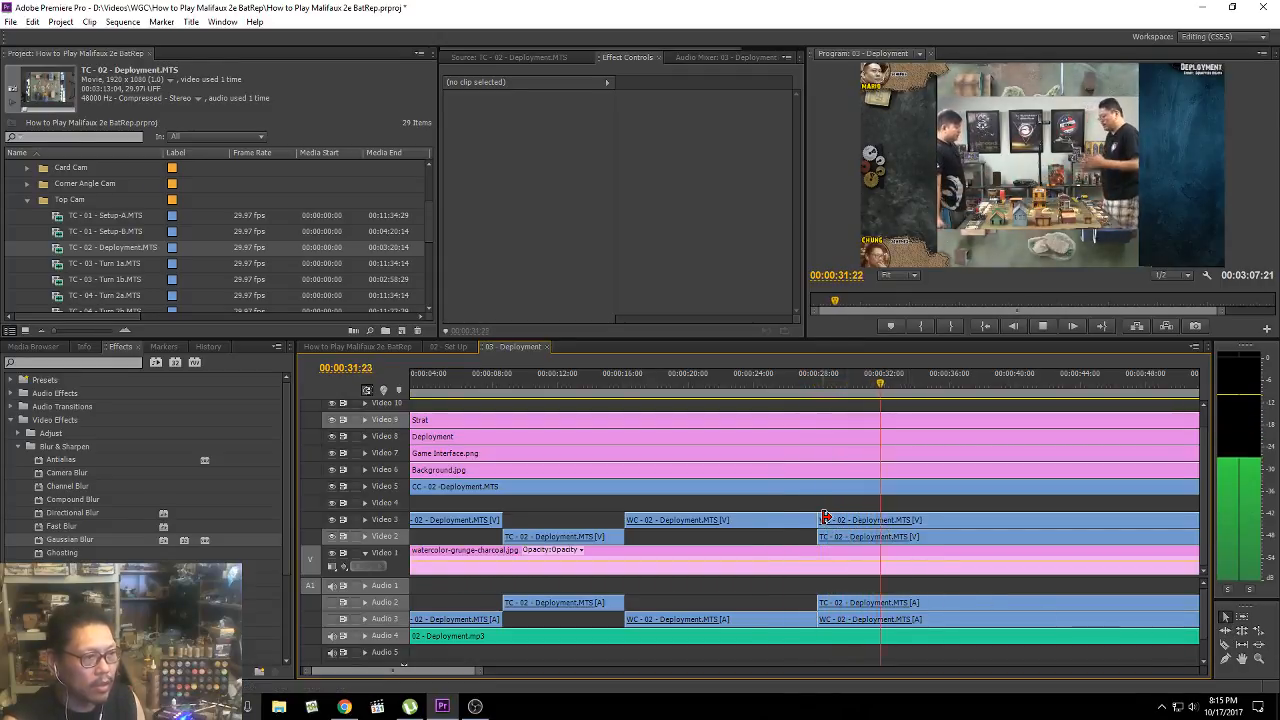
left_click_drag(820, 520, 886, 521)
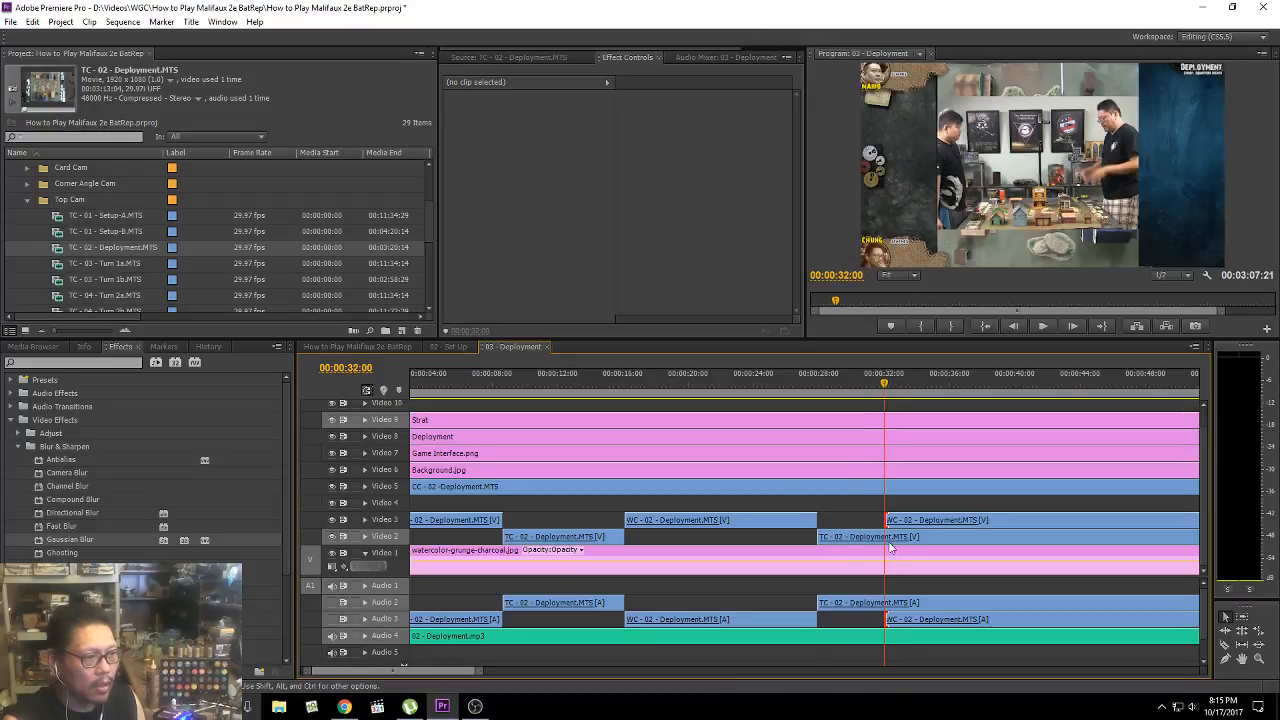
Step: Review the switch to the top camera and split the TC clip on Video 2 in line with the trimmed WC clip's start
left_click(798, 378)
key("space")
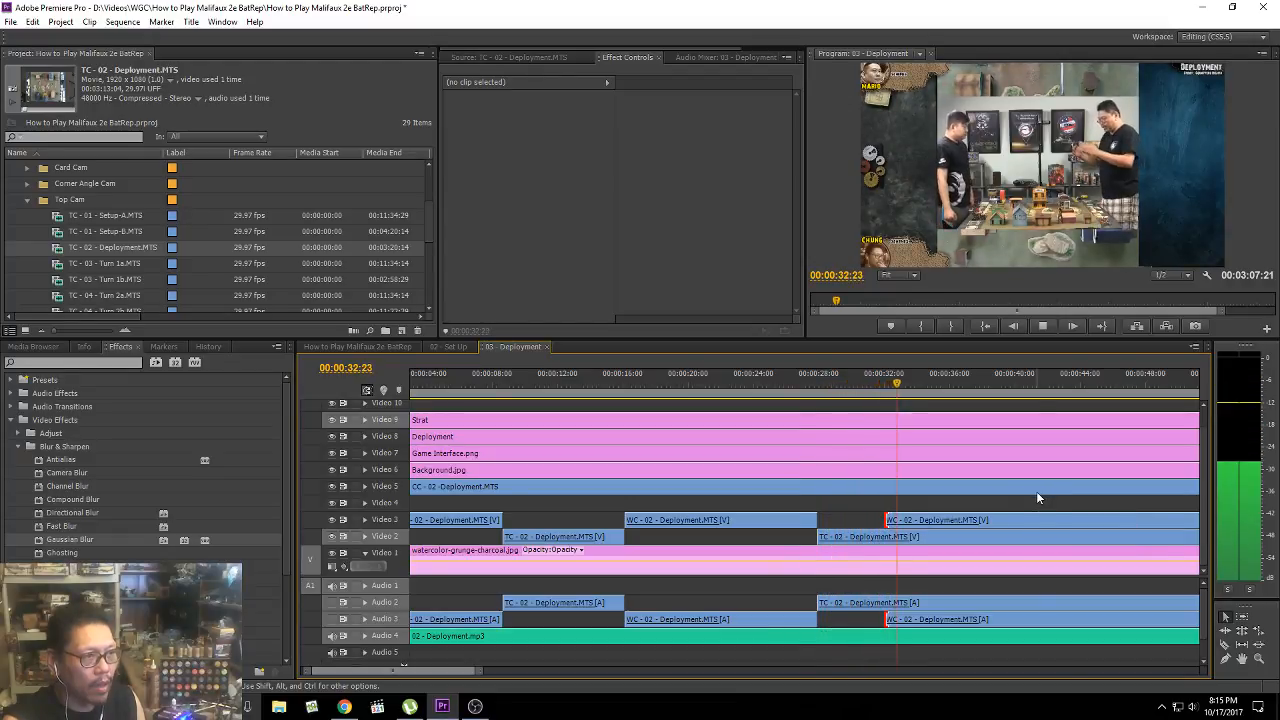
key("space")
key("Up")
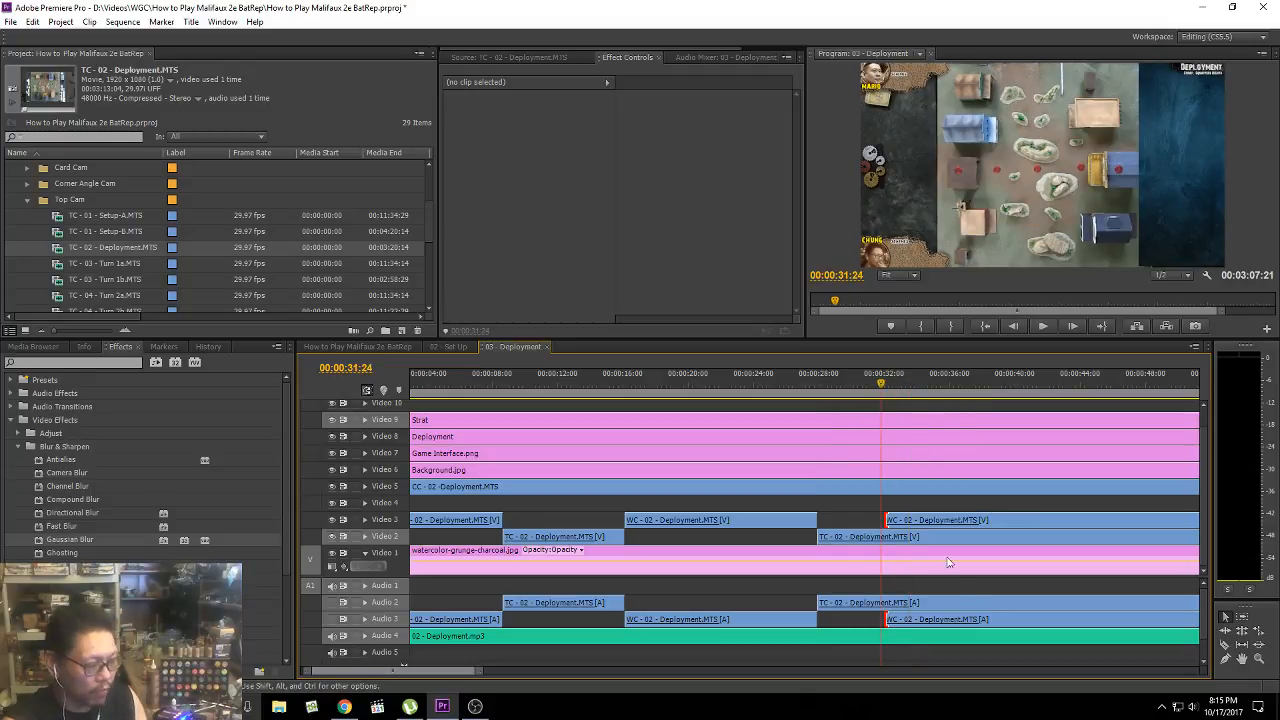
key("equal")
key("equal")
key("equal")
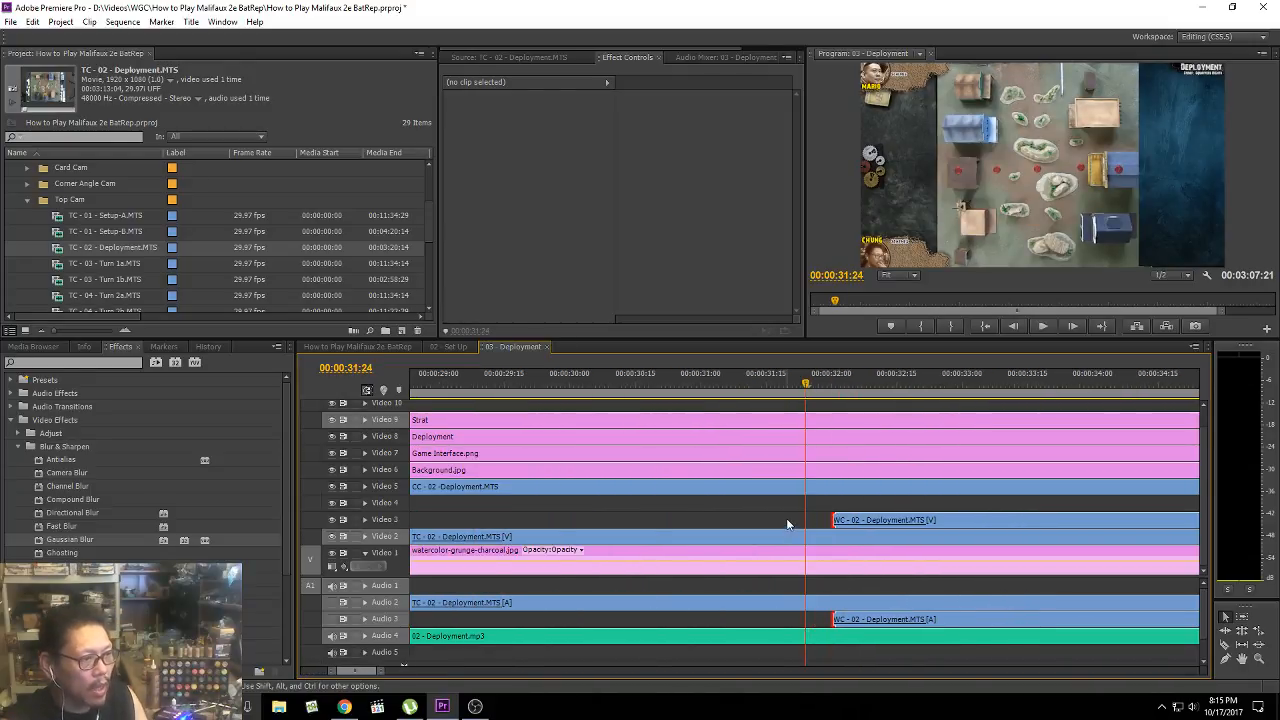
left_click(787, 523)
left_click(1225, 647)
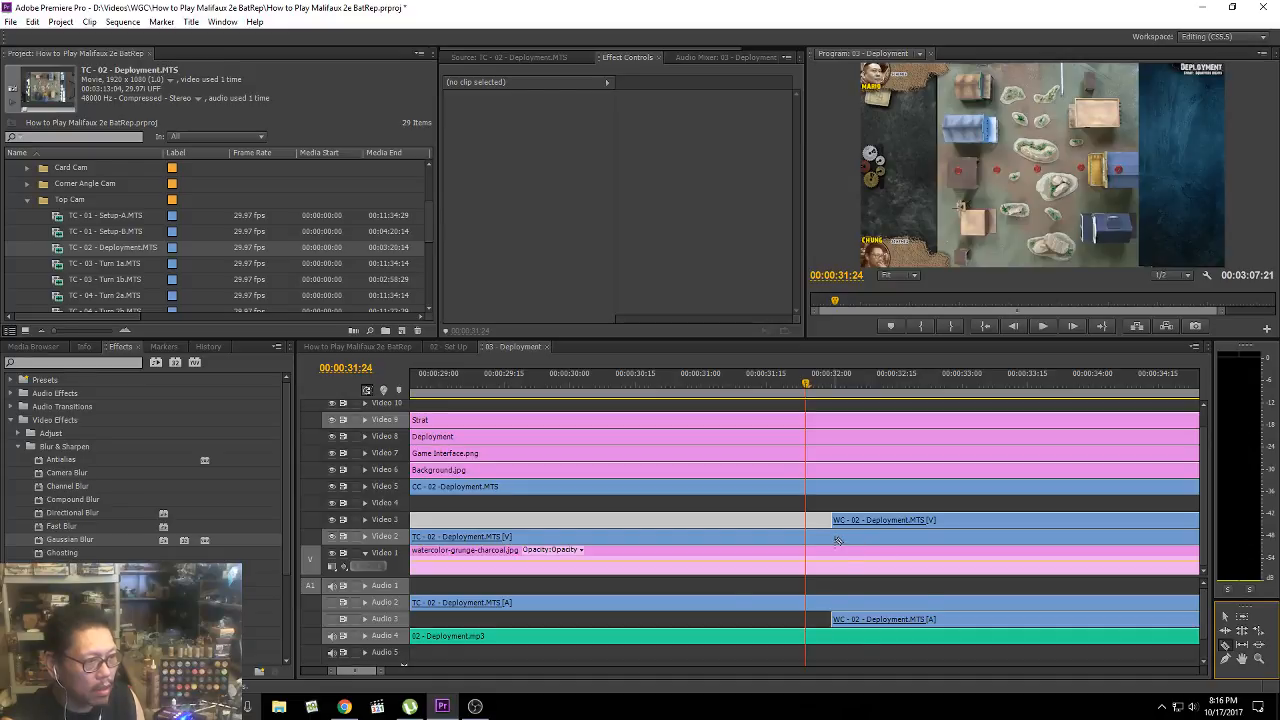
left_click(838, 541)
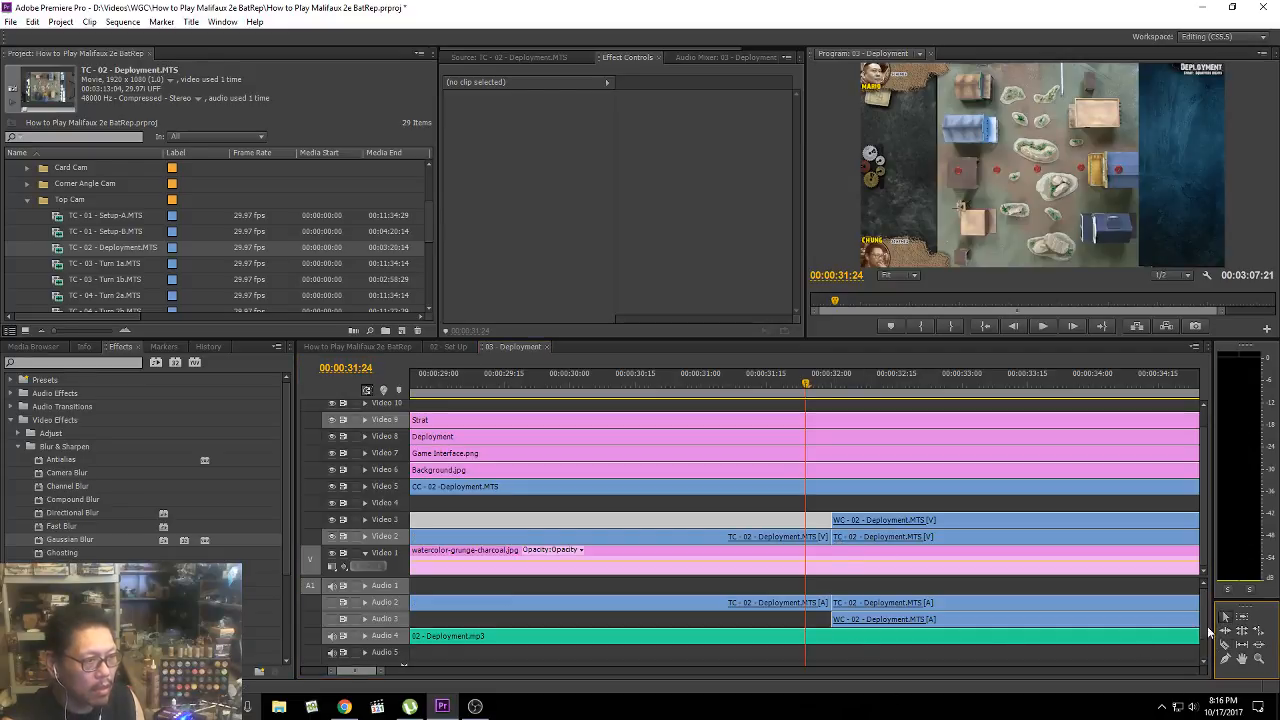
left_click(1225, 617)
Step: Play on to find the next camera change and split both the WC and TC clips at 00:00:44:16
key("space")
key("minus")
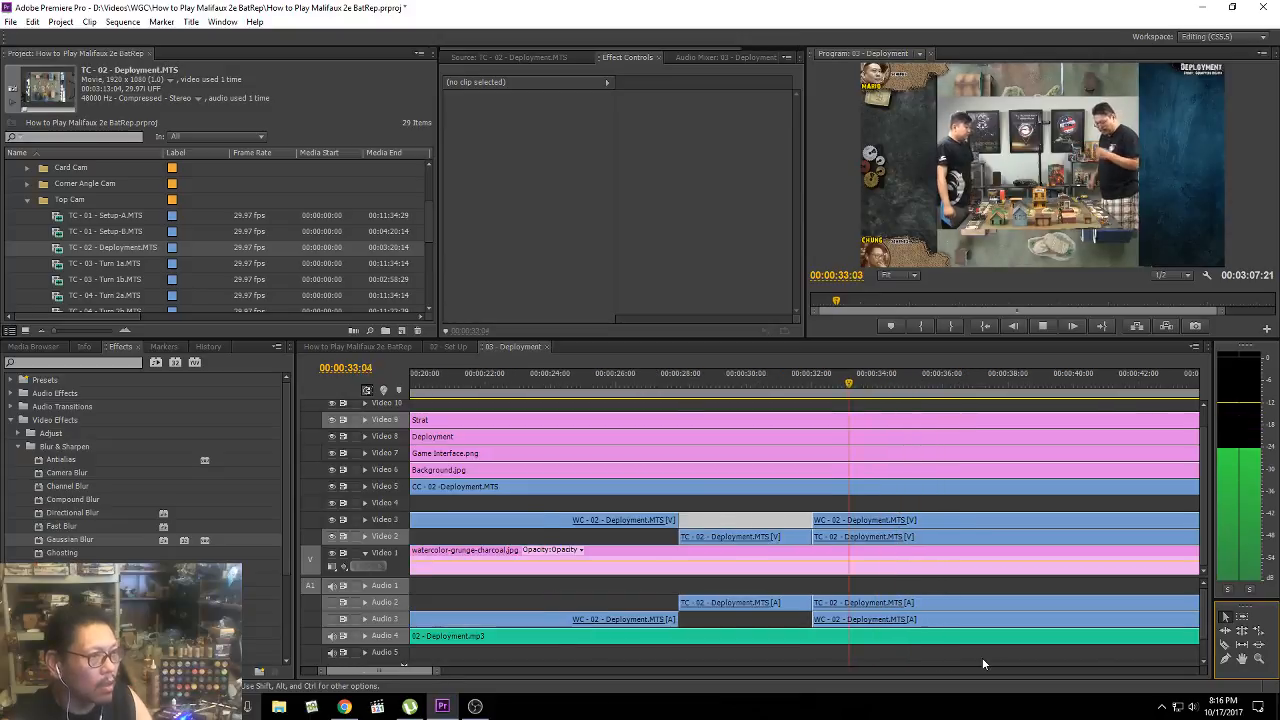
key("minus")
key("minus")
key("minus")
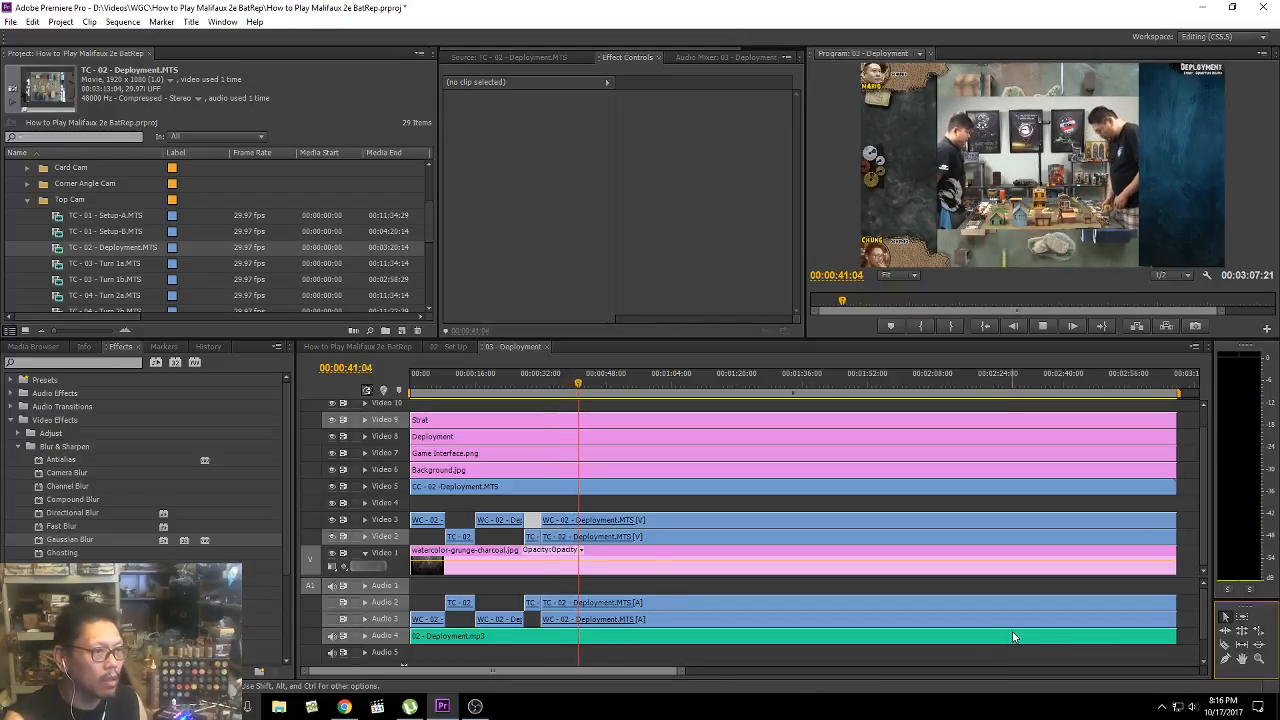
key("space")
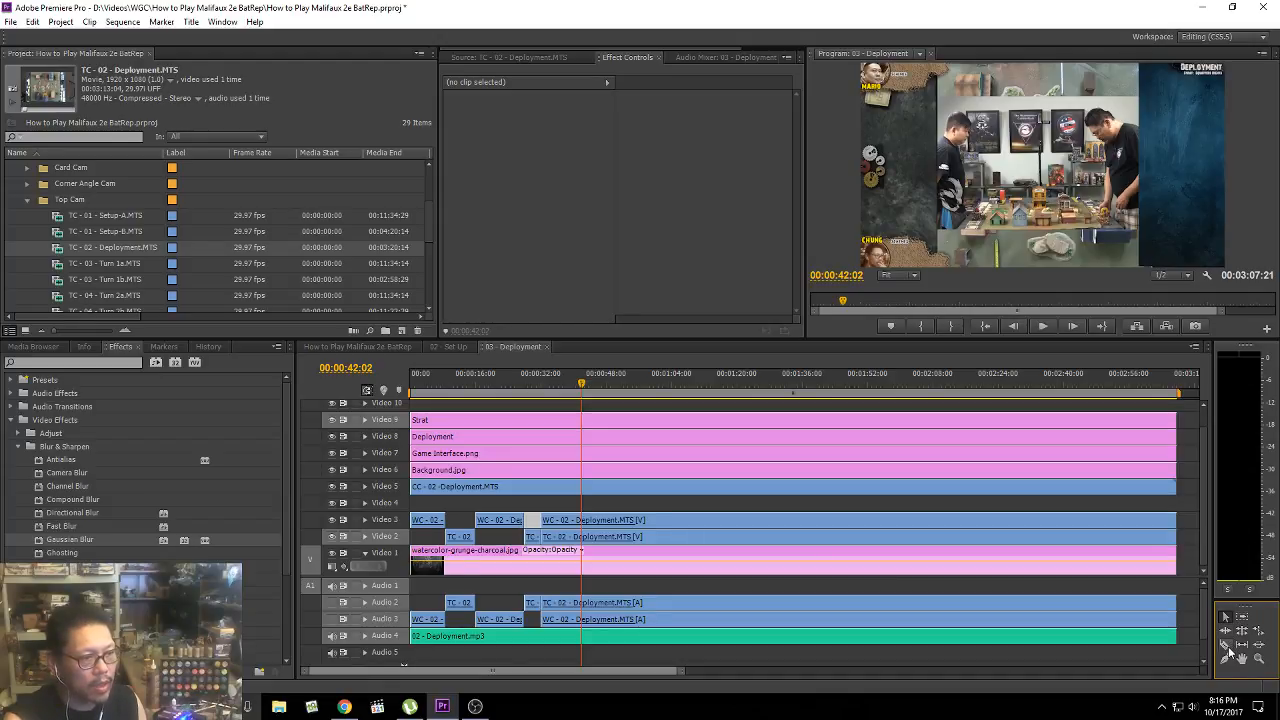
key("space")
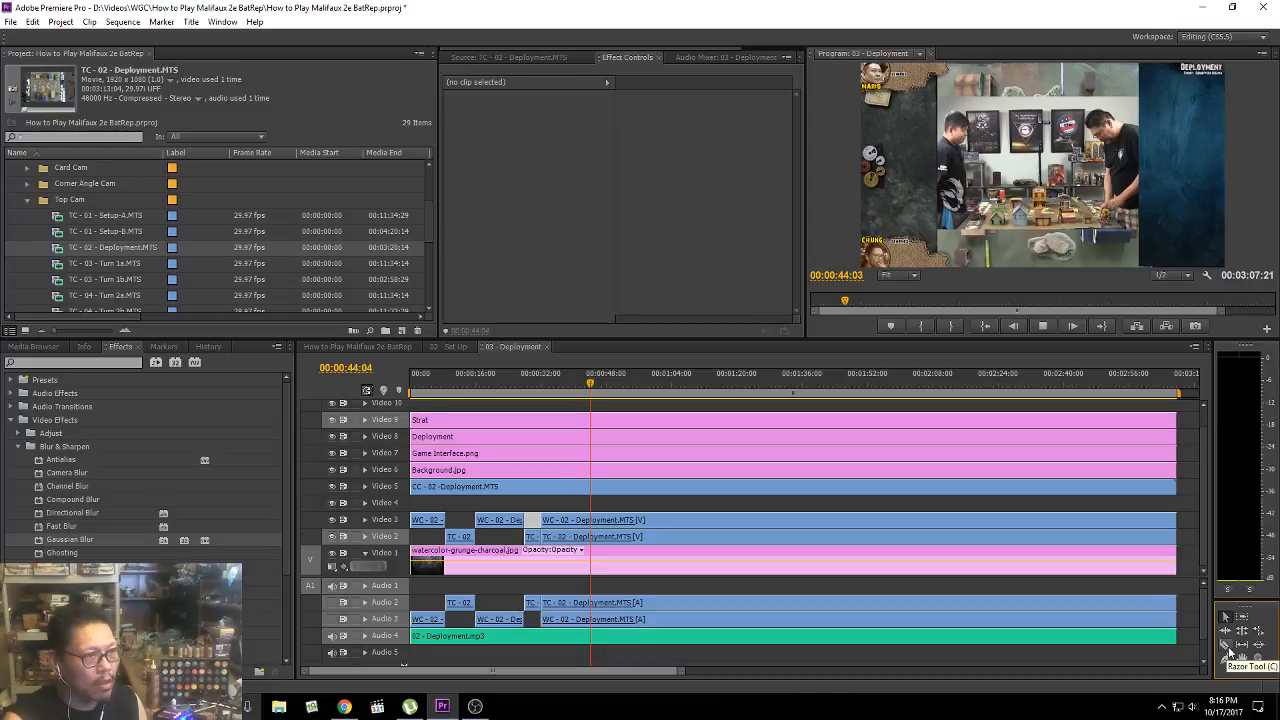
key("space")
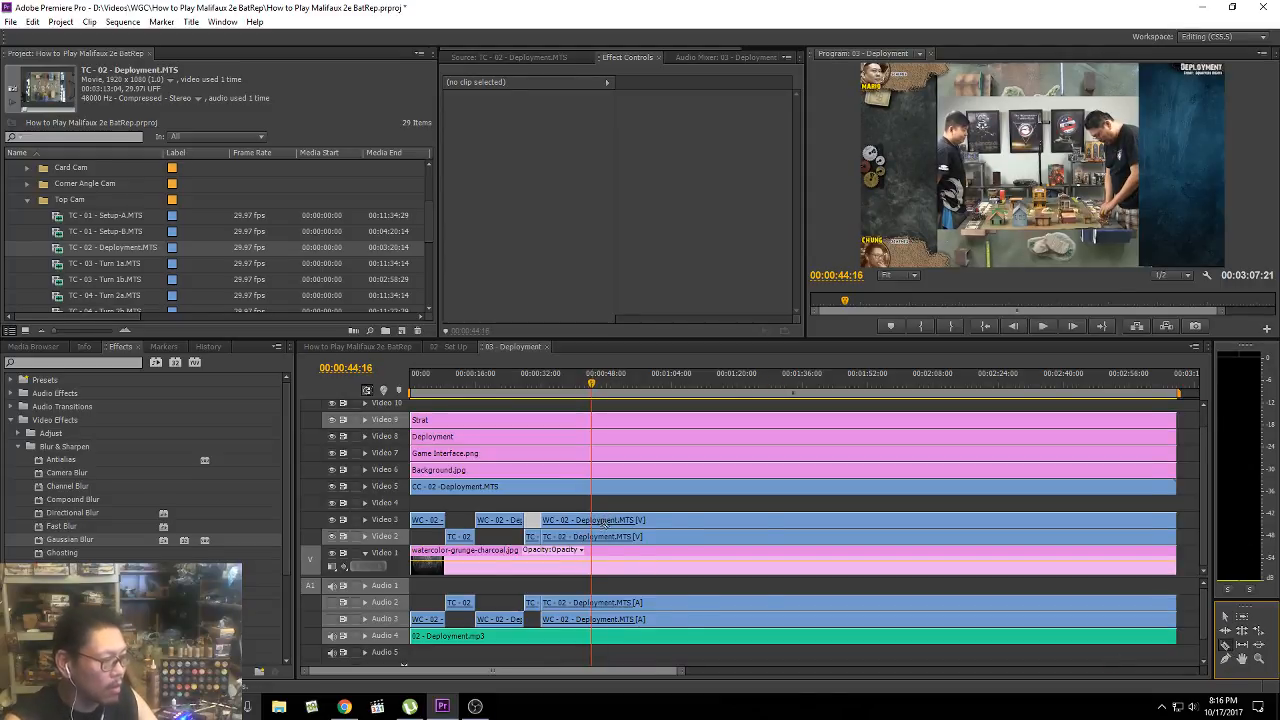
key("equal")
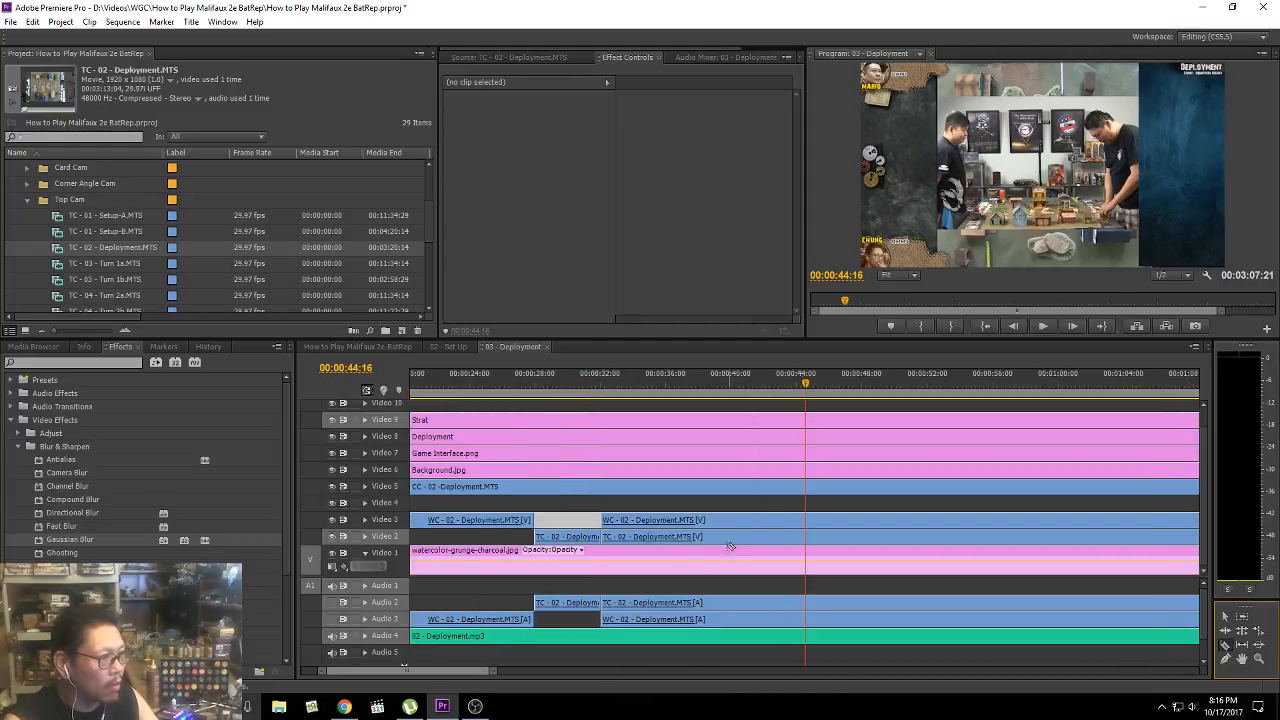
left_click(810, 520)
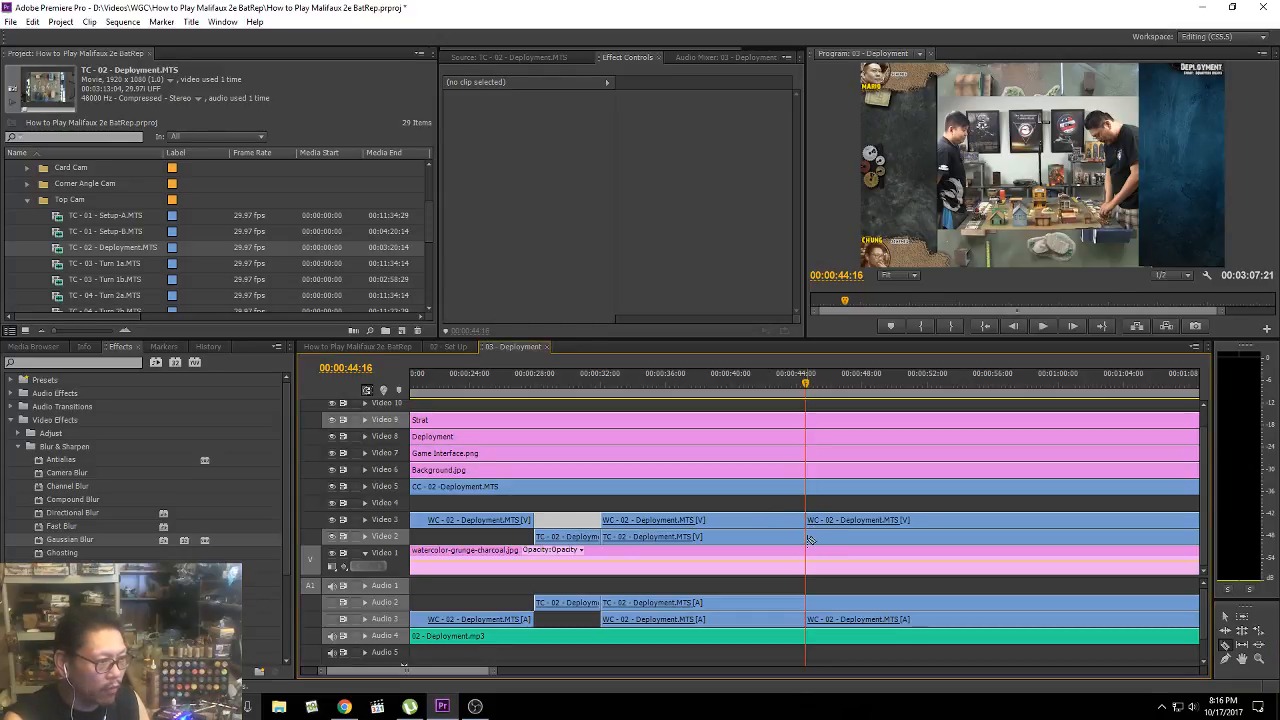
left_click(808, 537)
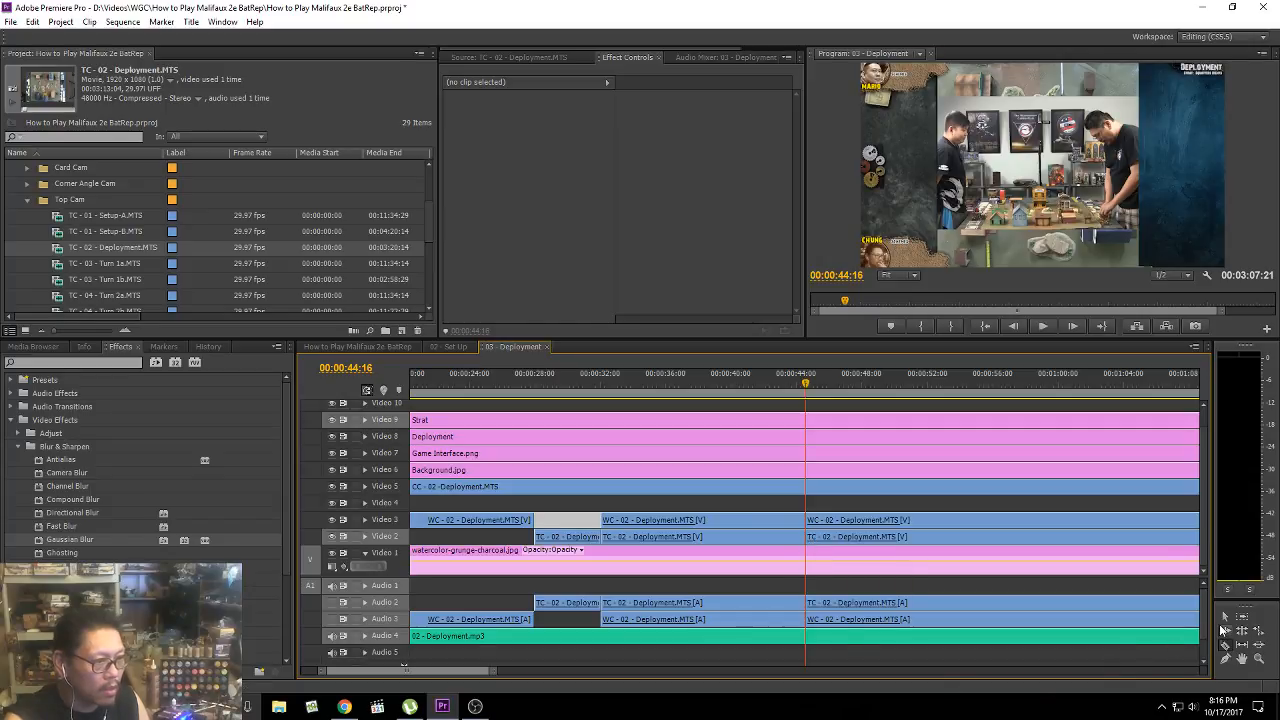
Step: Delete the TC - 02 - Deployment.MTS segment between the 00:00:32:00 and 00:00:44:16 cuts
left_click(1225, 617)
left_click(680, 540)
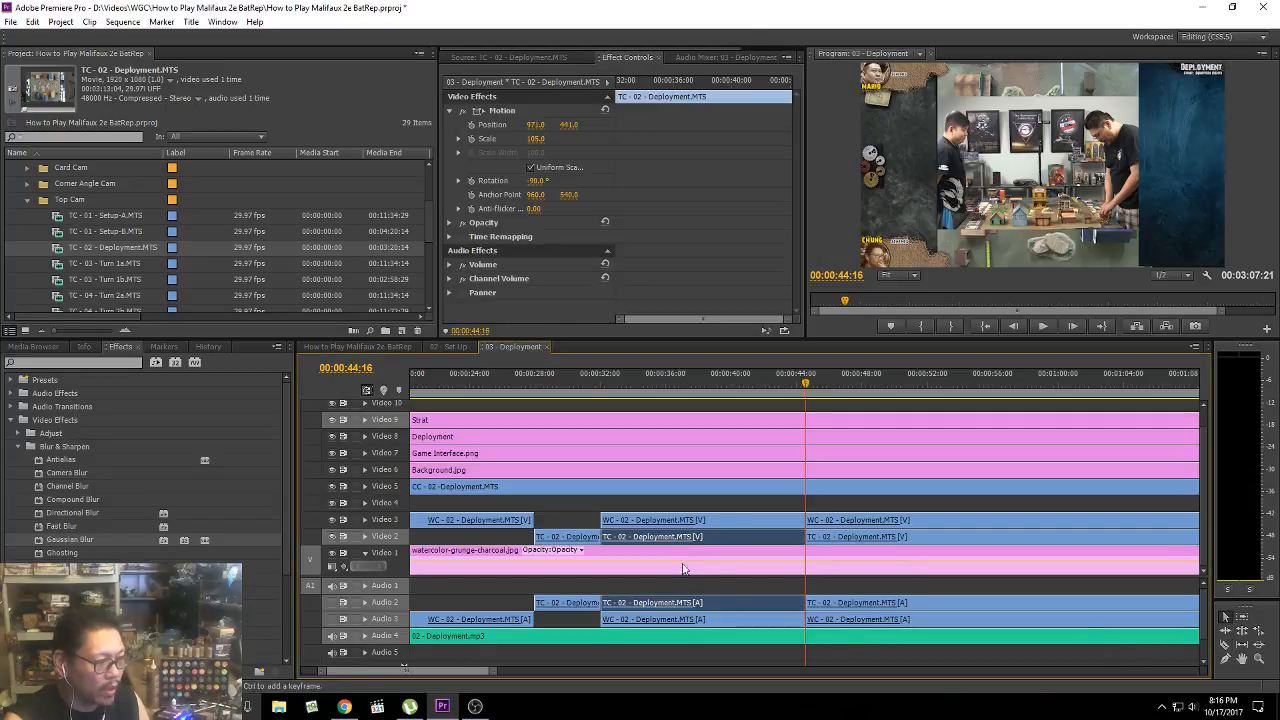
key("Delete")
Step: Play back across the 00:00:32:00 cut to review the switch from the top camera to the wide camera
key("Up")
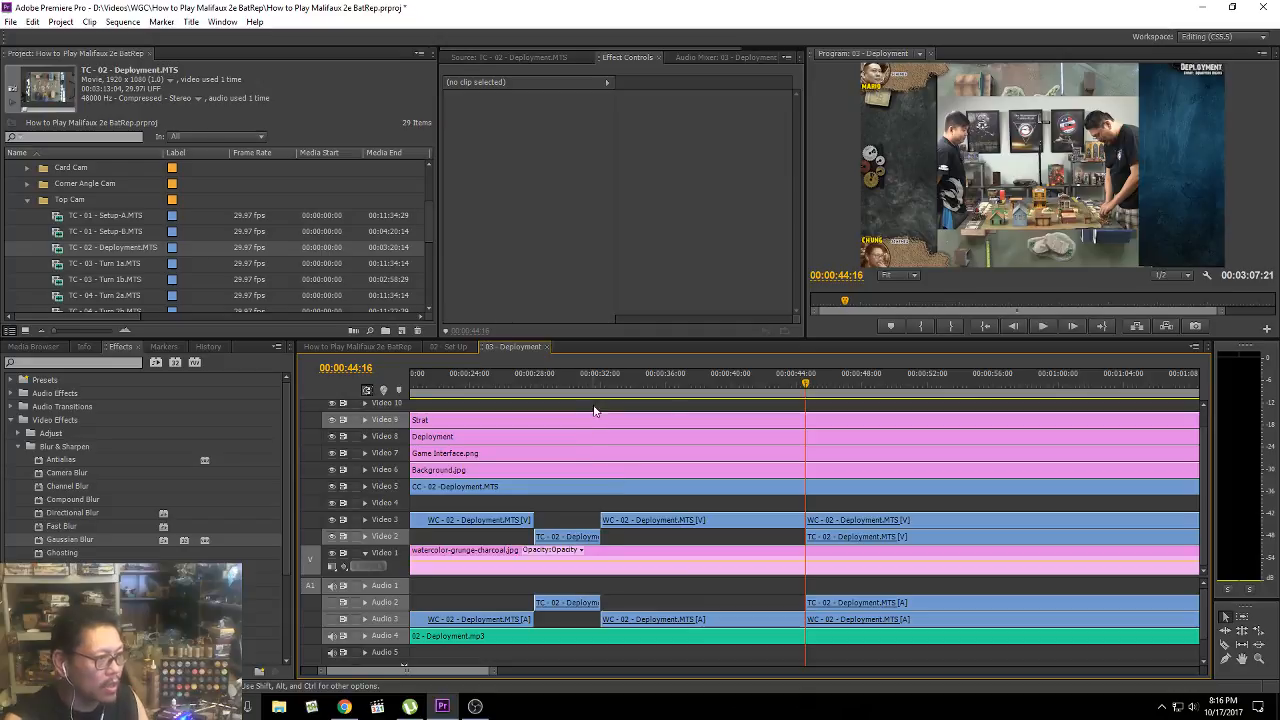
key("space")
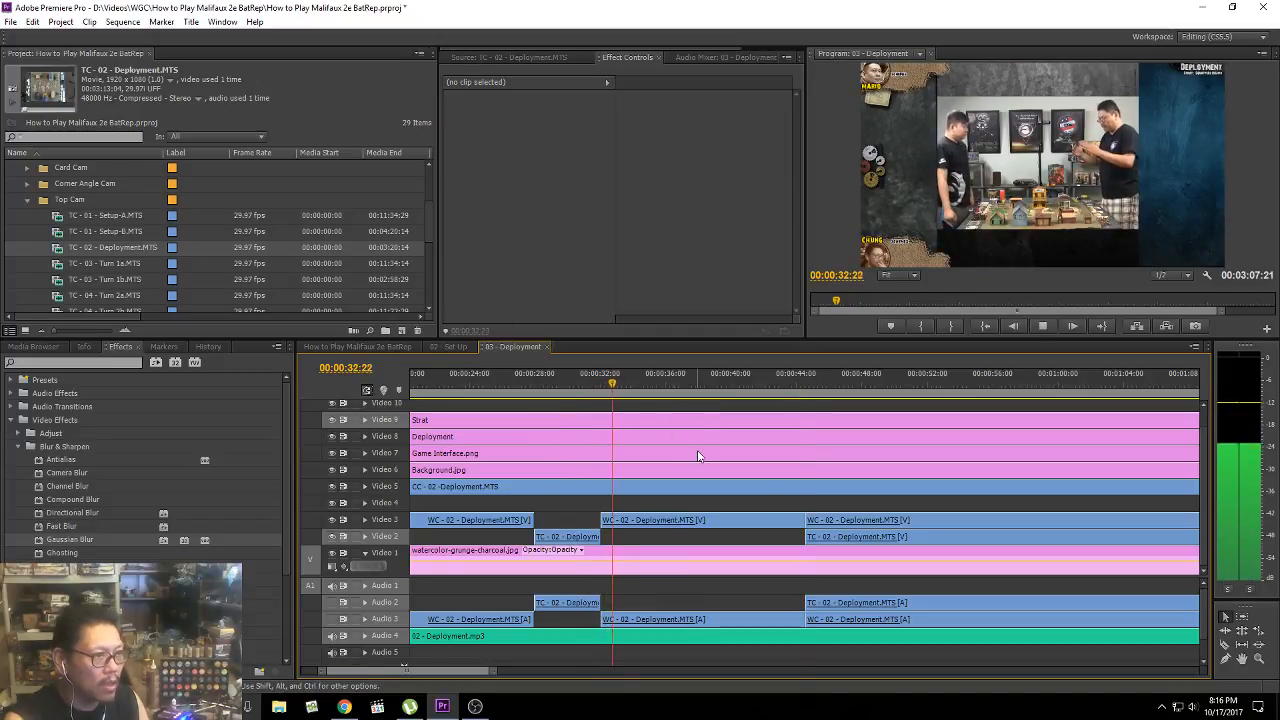
left_click(574, 378)
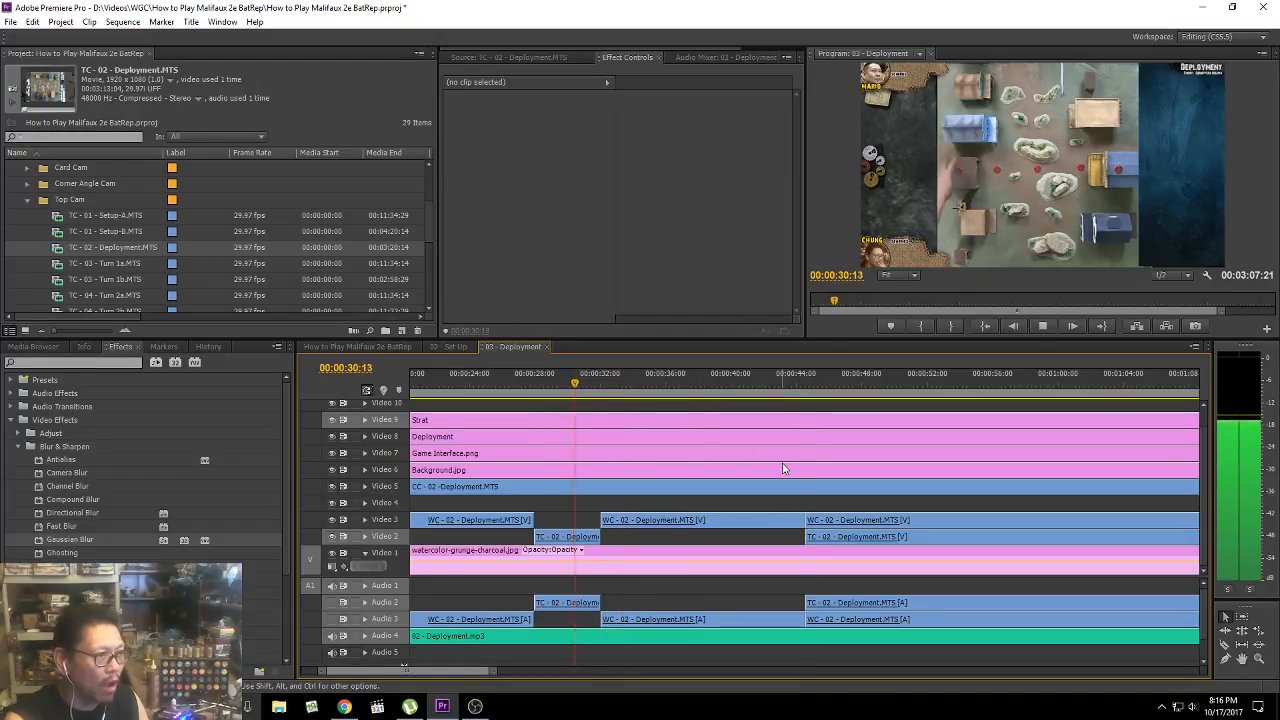
key("space")
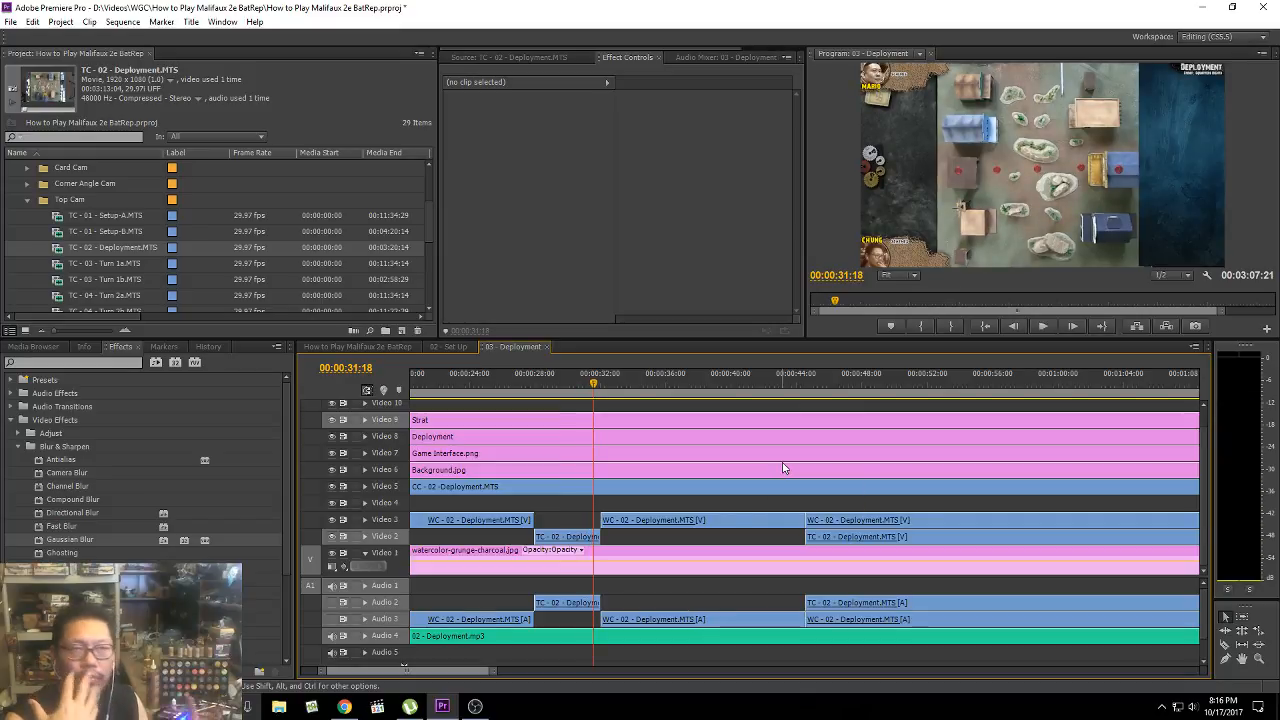
key("space")
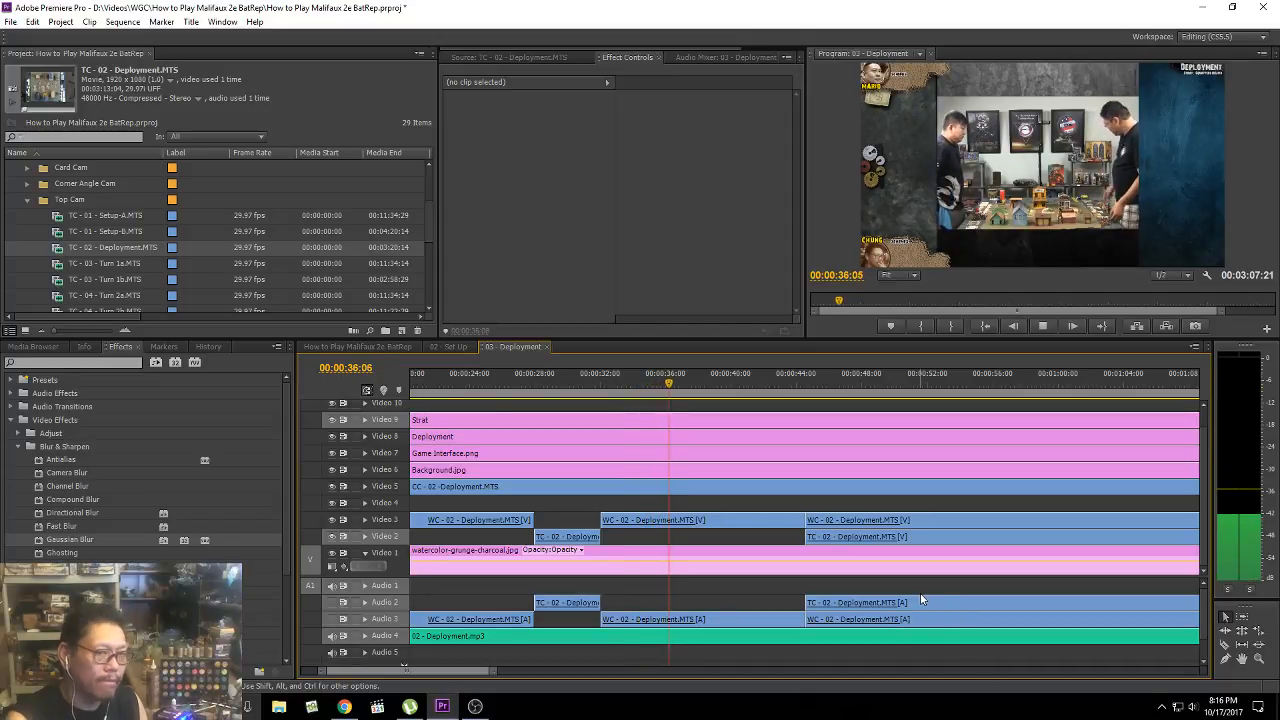
key("space")
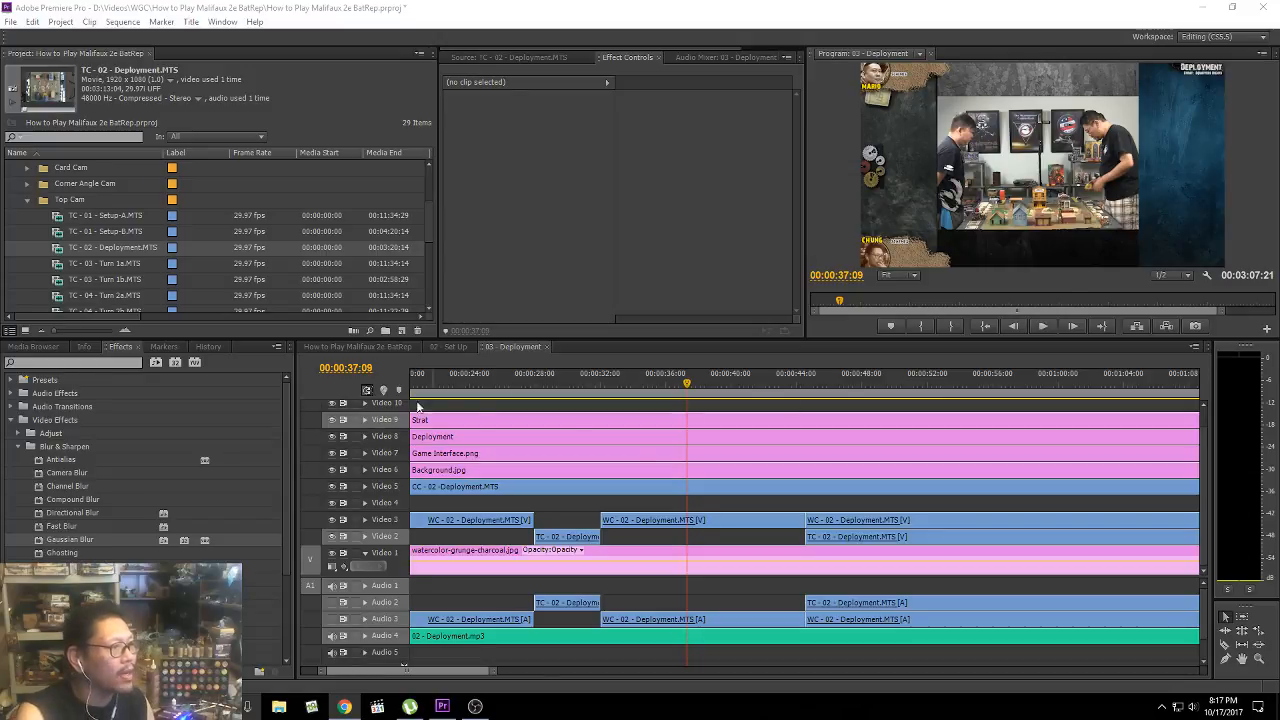
Step: Replay the stretch before the 00:00:44:16 cut and move that cut on both the WC and TC clips to just before 00:00:42:00
left_click(688, 388)
key("space")
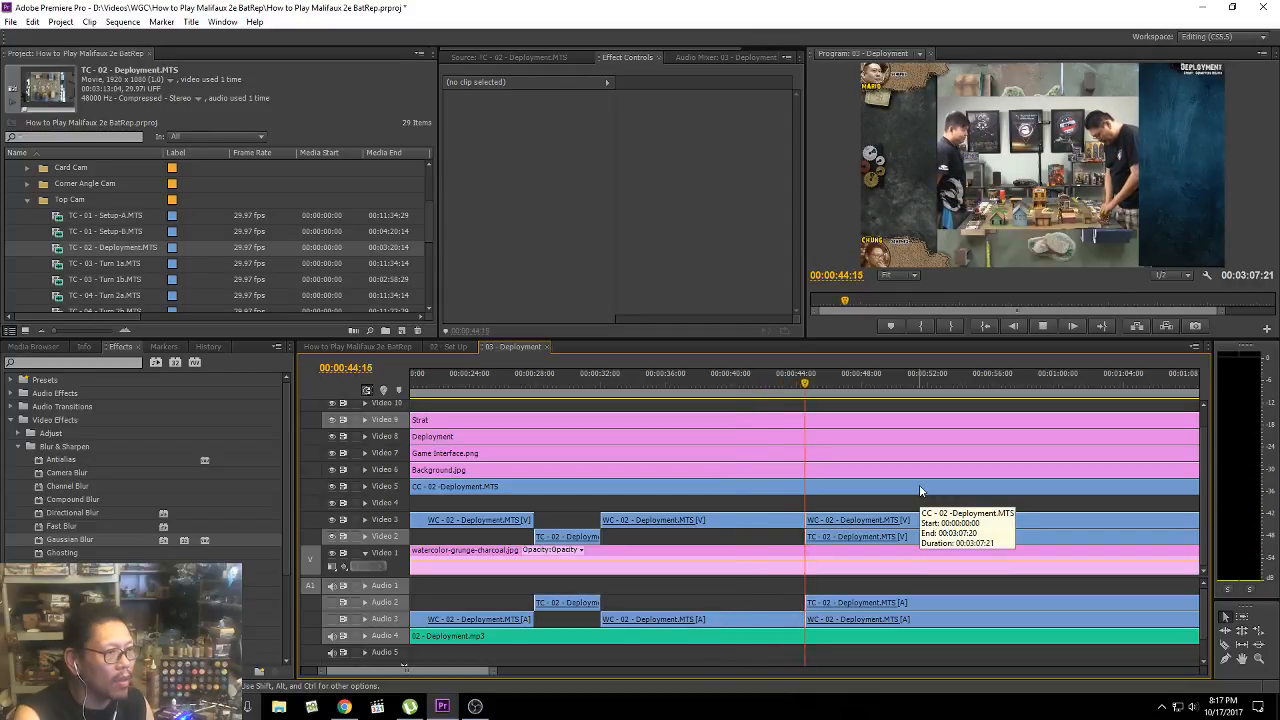
key("space")
left_click(740, 385)
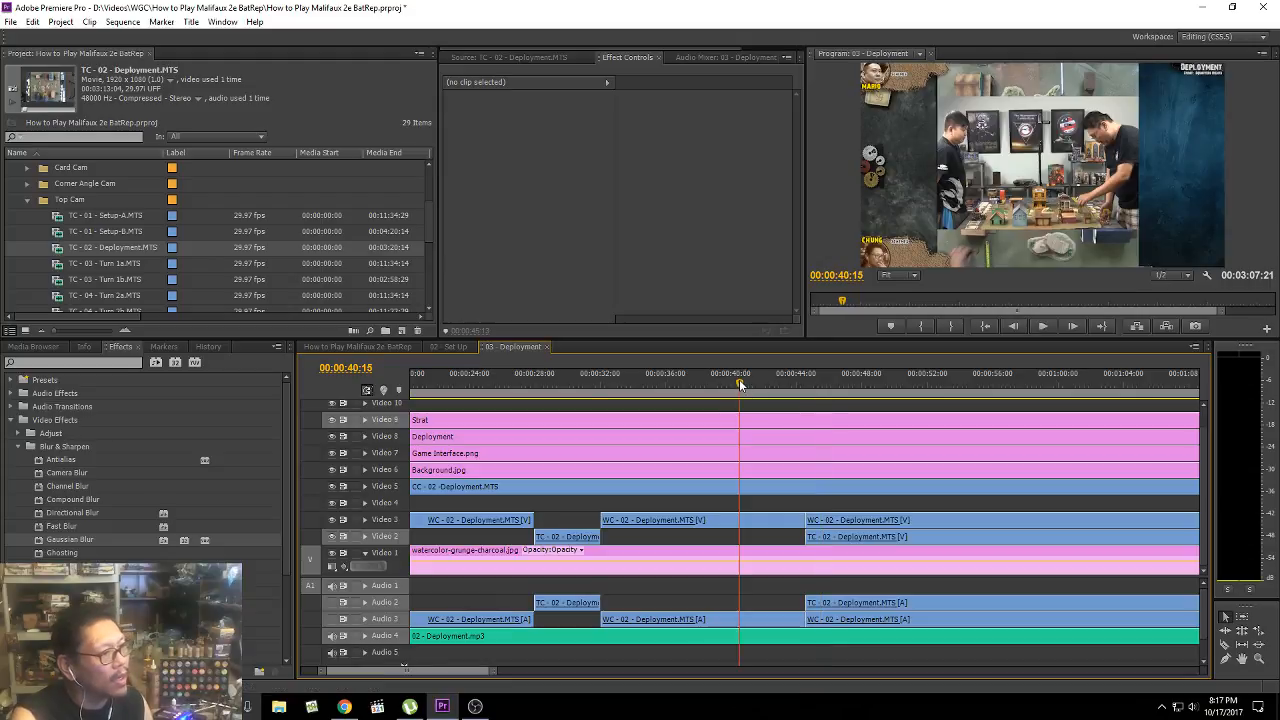
key("space")
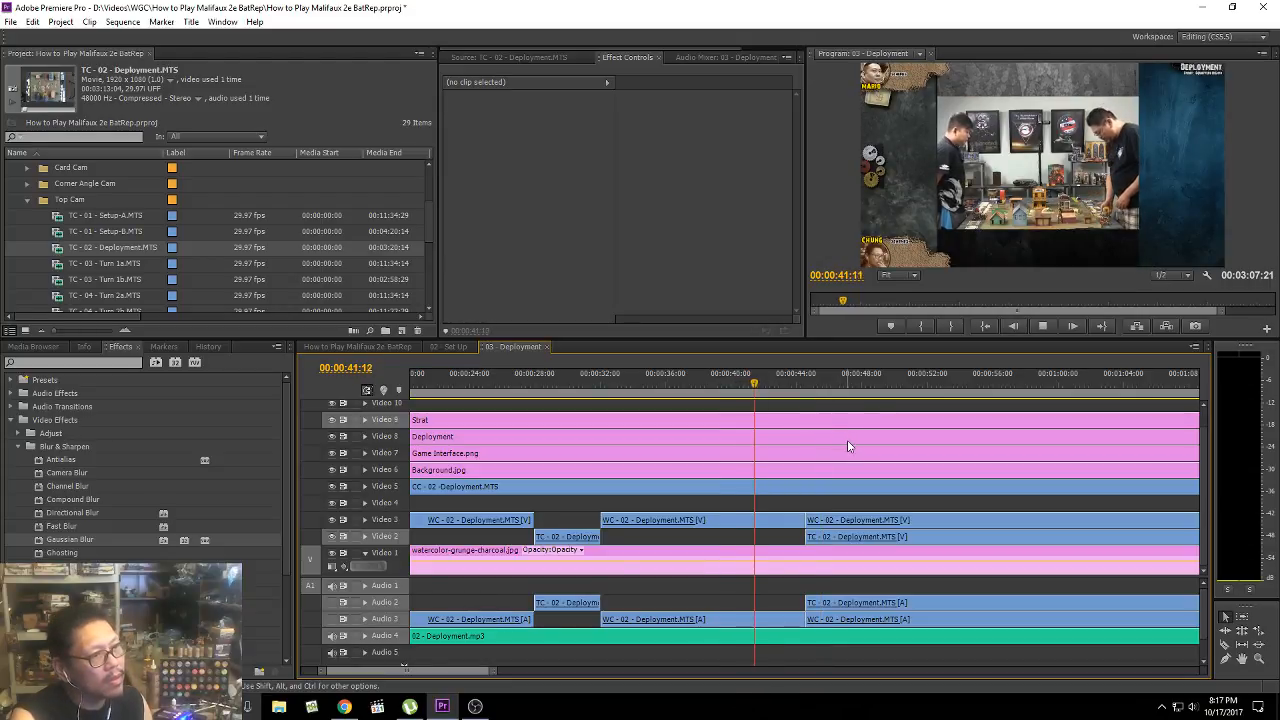
key("space")
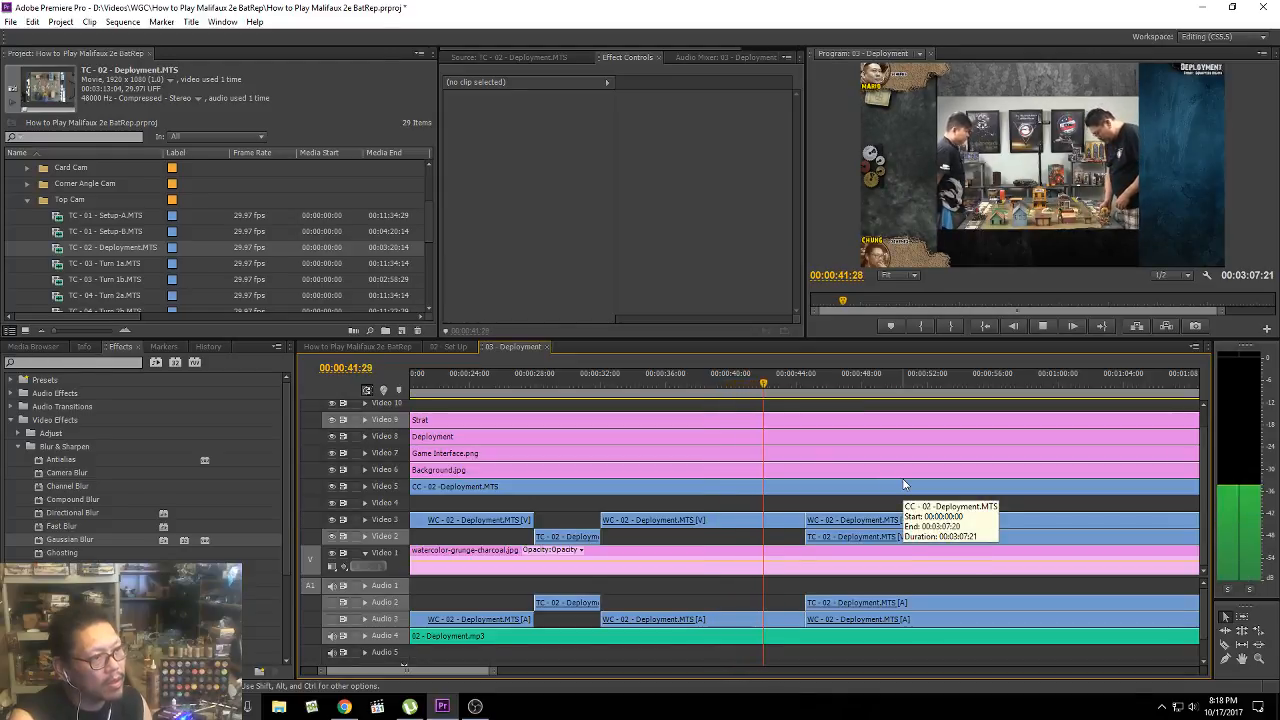
key("space")
left_click(726, 384)
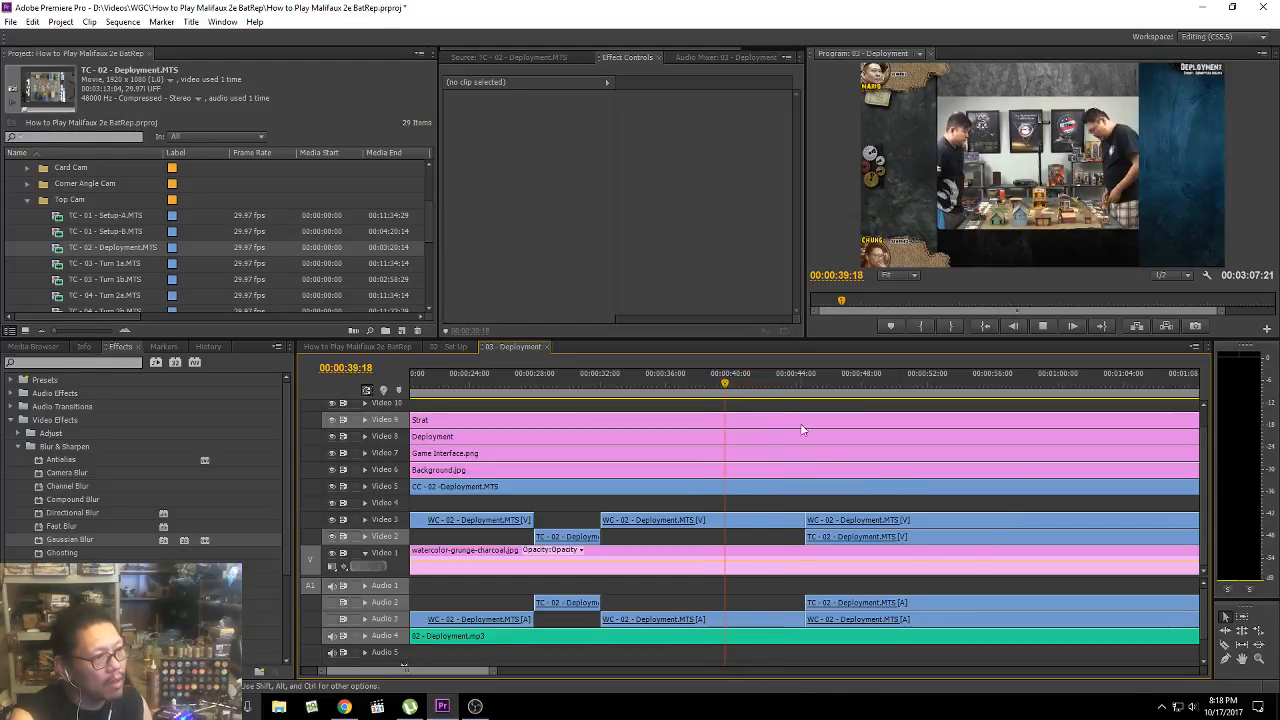
key("space")
key("space")
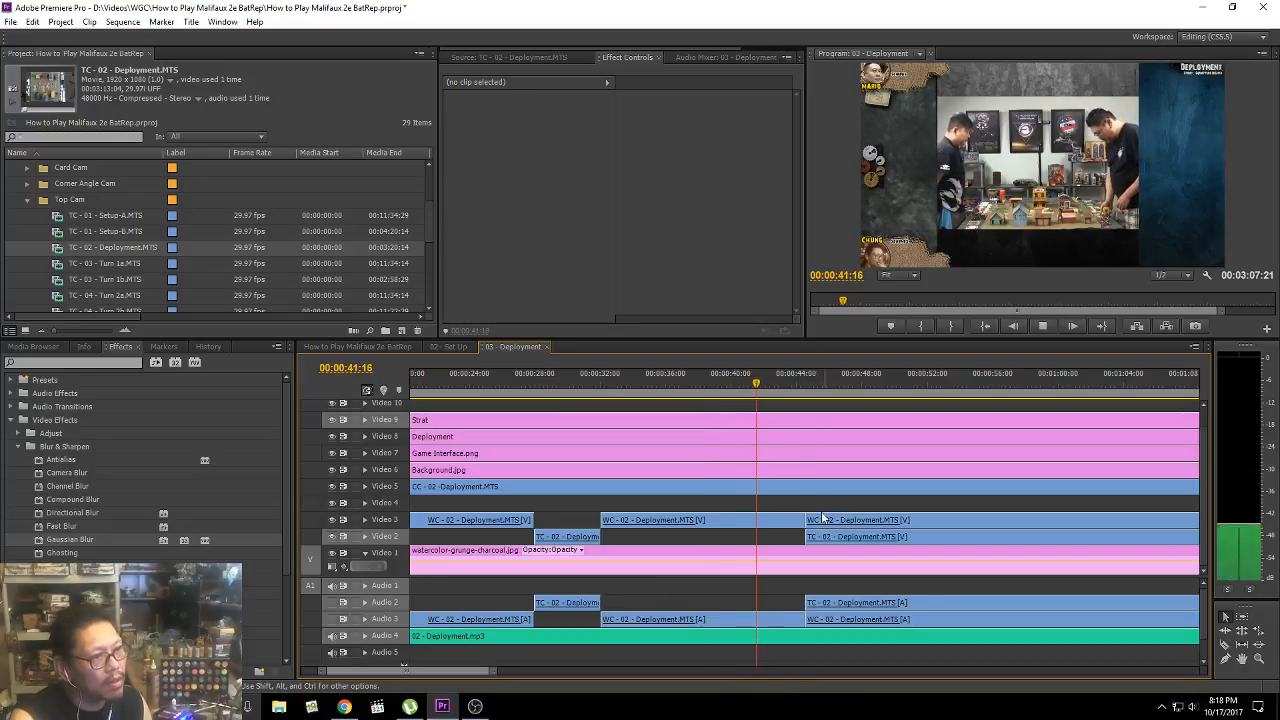
left_click_drag(796, 517, 758, 537)
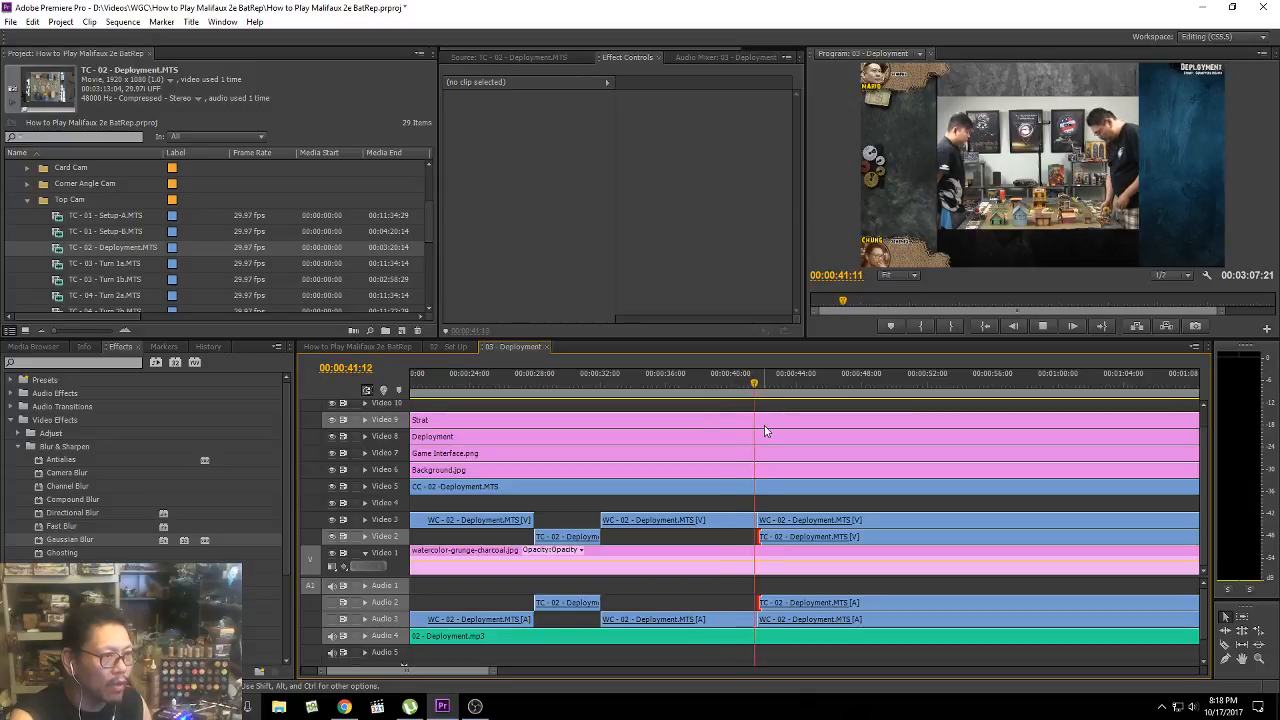
Step: Play on past the moved cut and replay the stretch around 00:00:57:00 to find the next camera change
key("space")
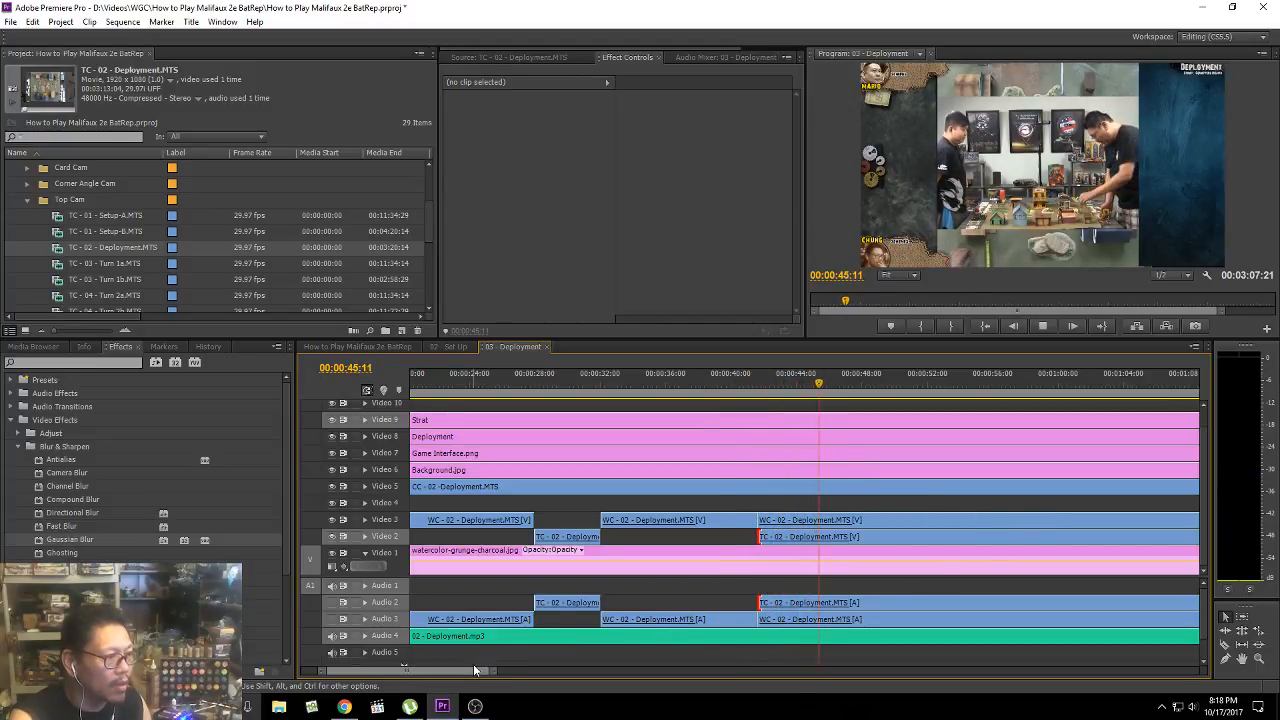
left_click_drag(475, 670, 487, 677)
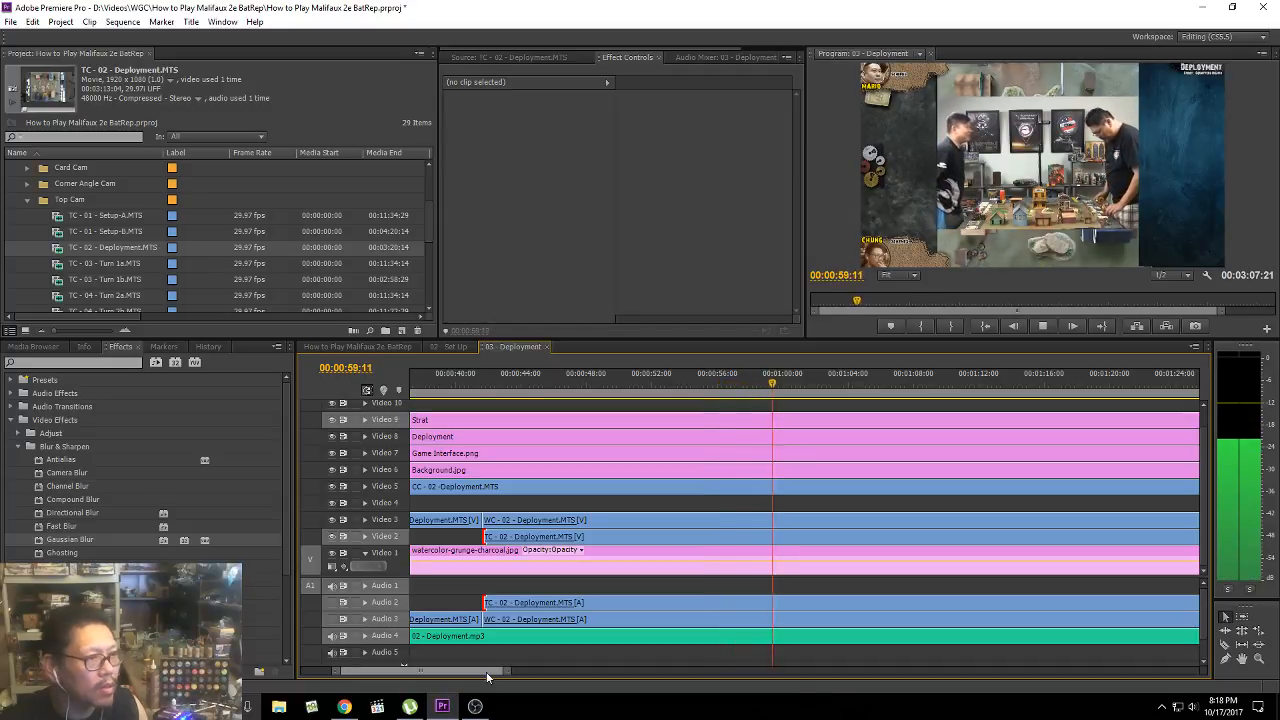
key("space")
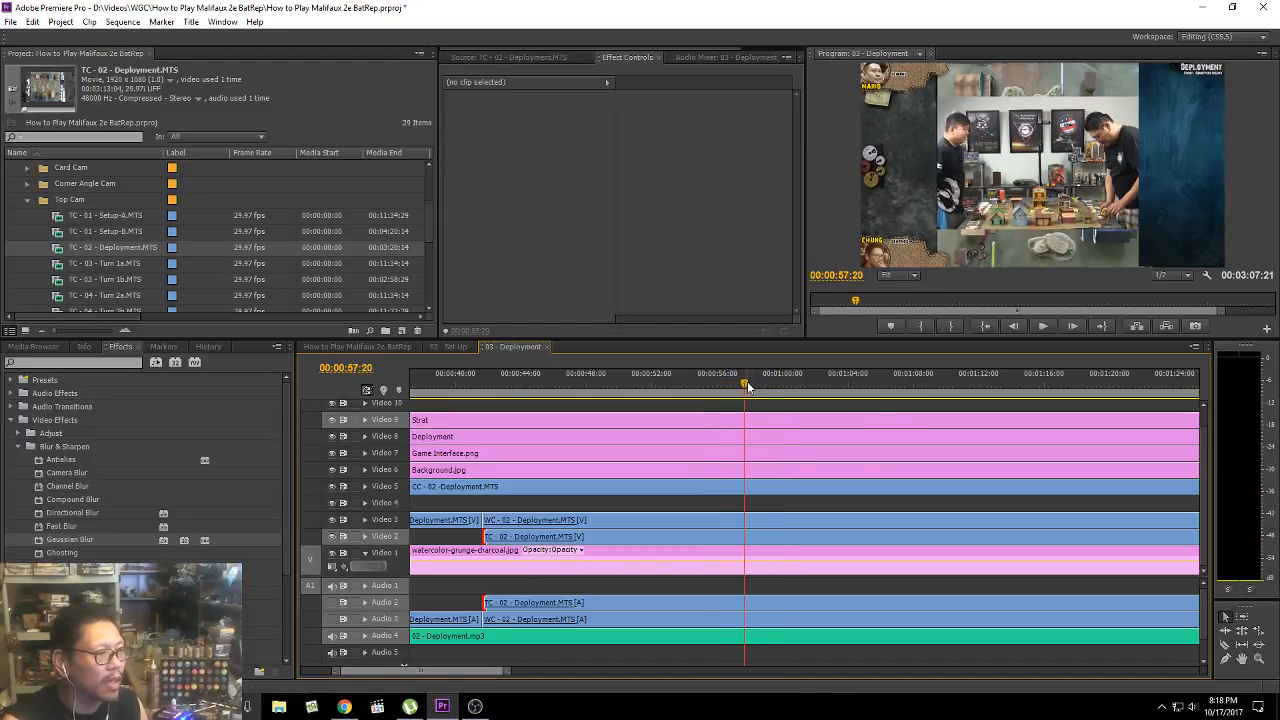
key("space")
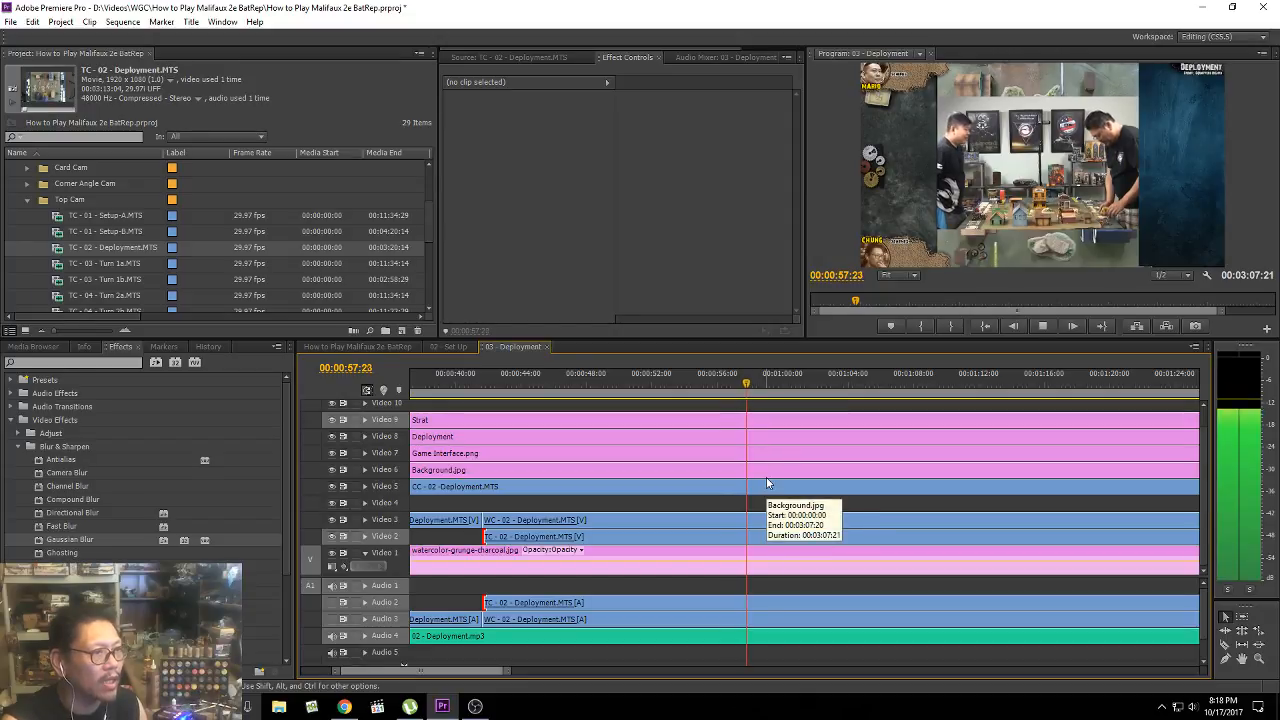
key("space")
left_click(720, 386)
key("space")
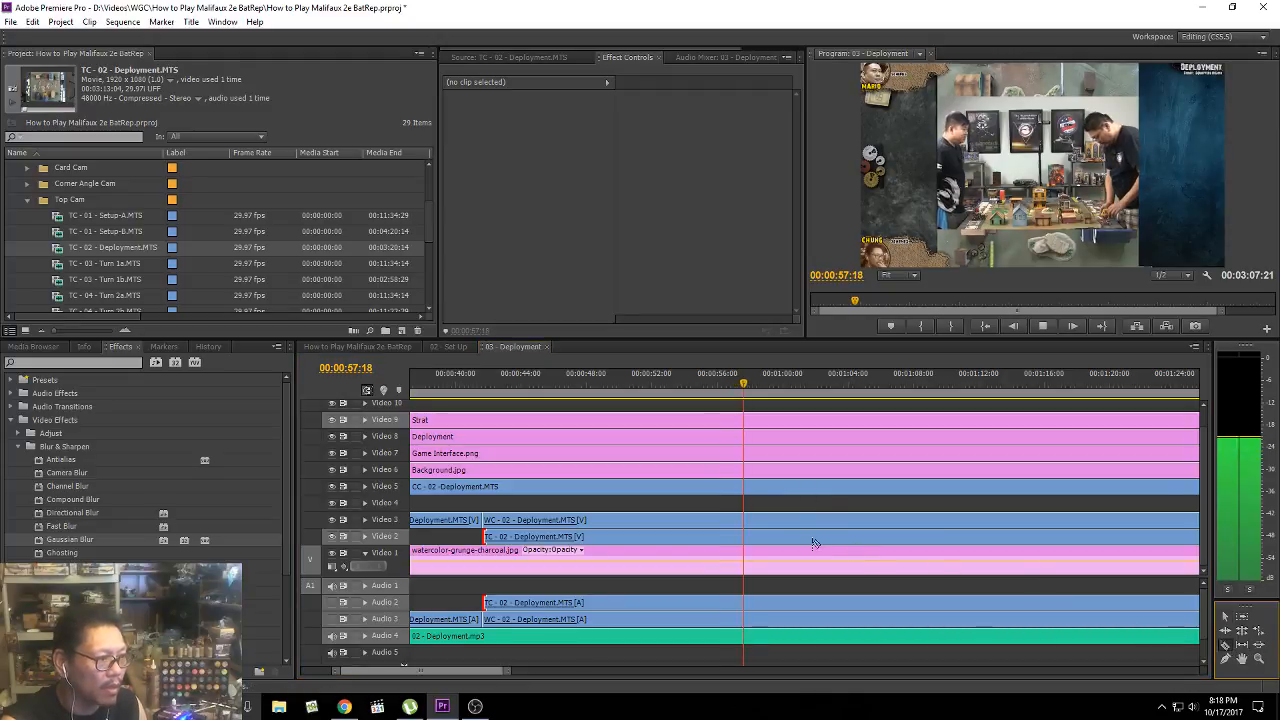
left_click(704, 378)
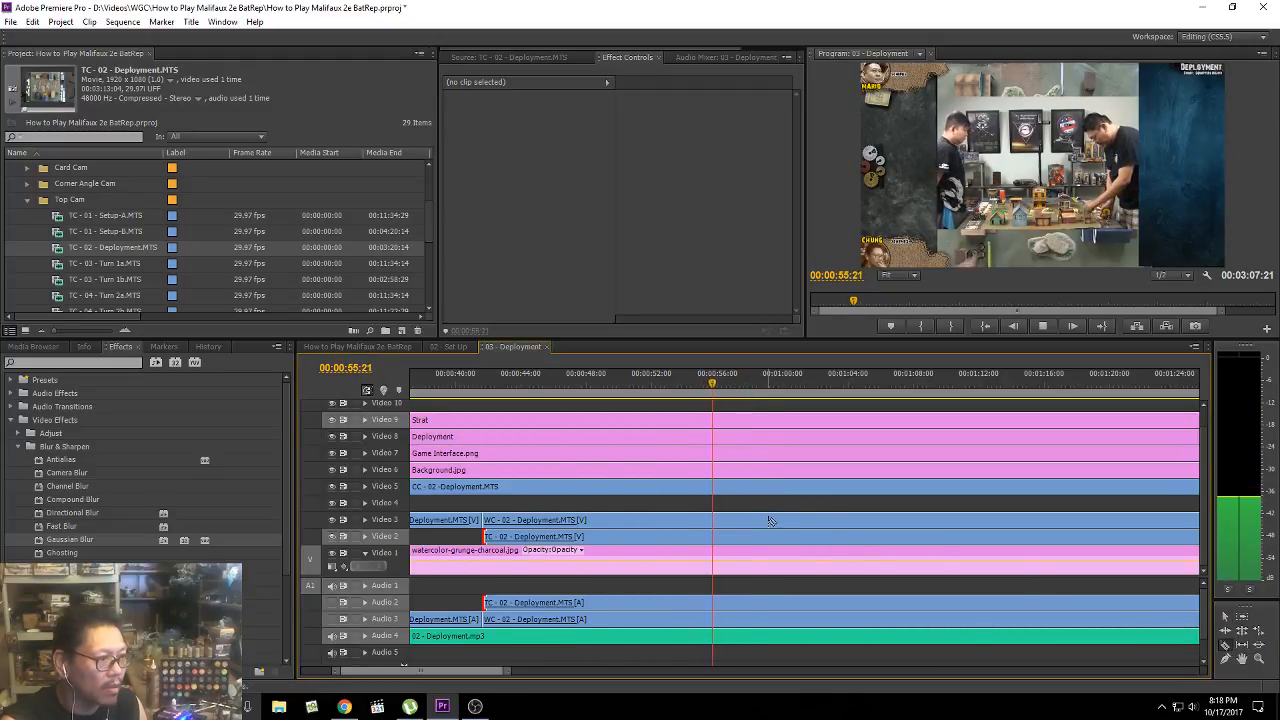
key("space")
key("space")
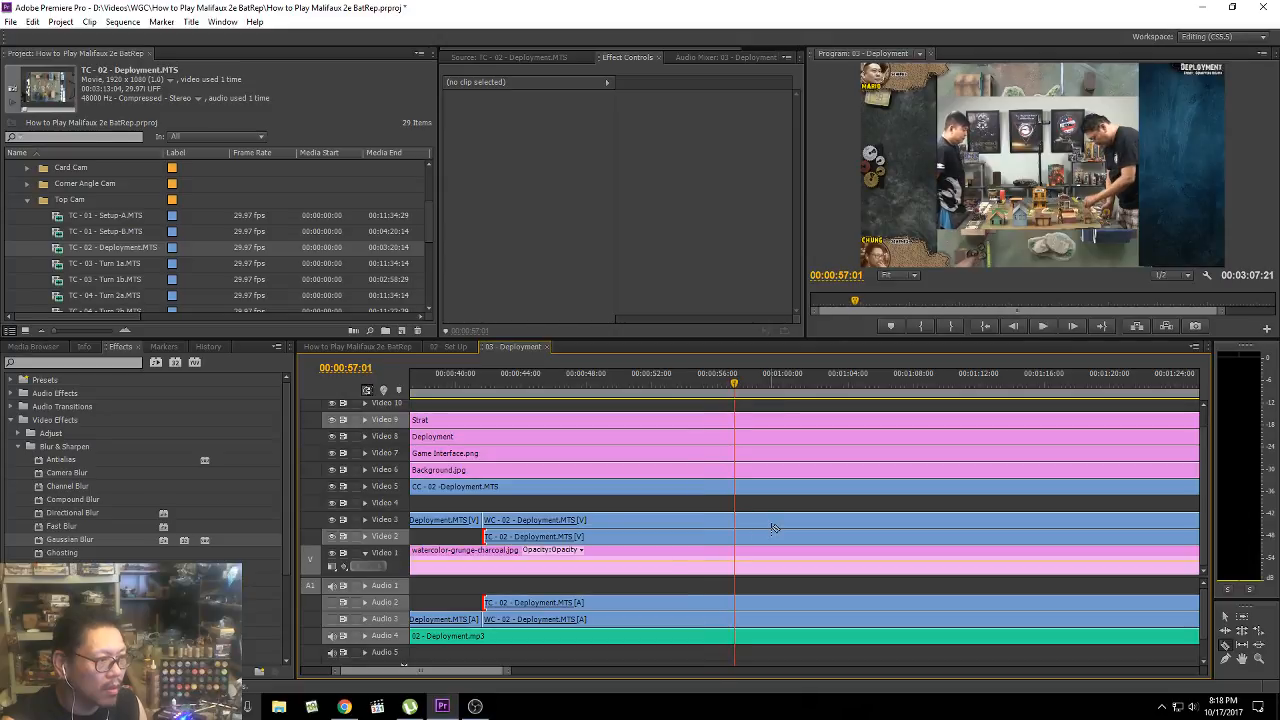
Step: Split both the WC clip on Video 3 and the TC clip on Video 2 at 00:00:56:24
left_click(730, 383)
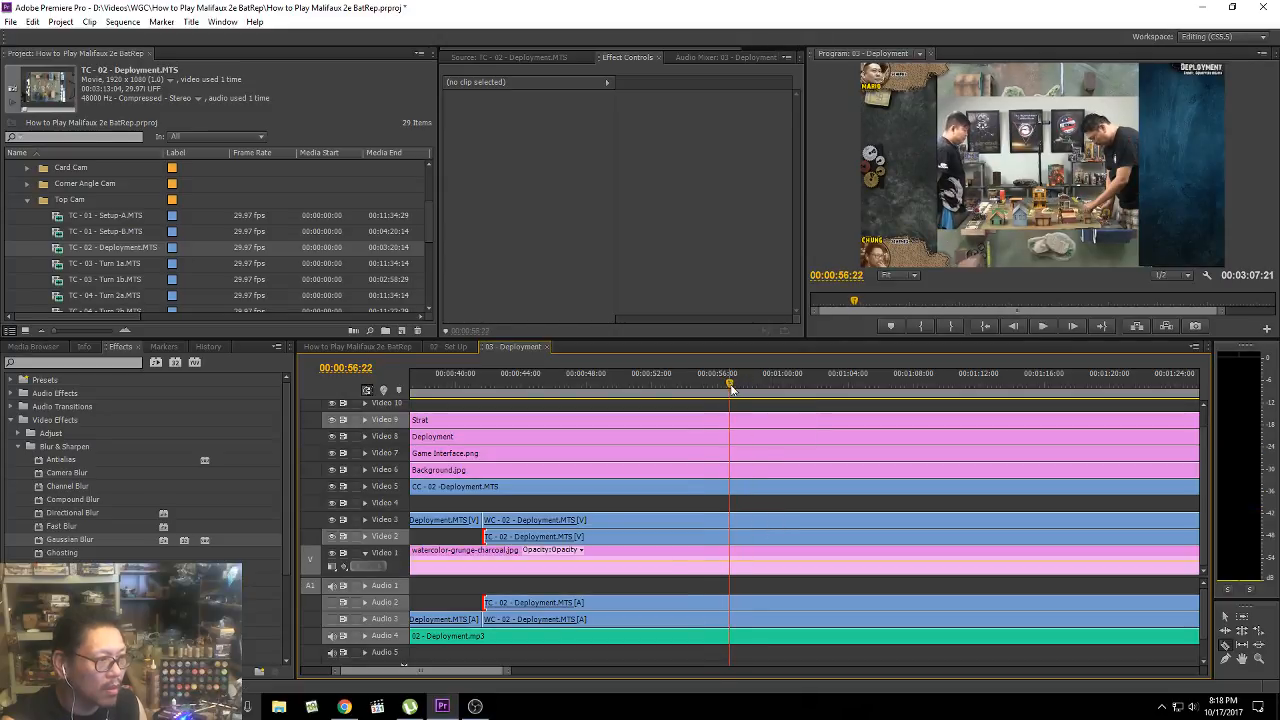
key("Right")
key("Right")
key("Right")
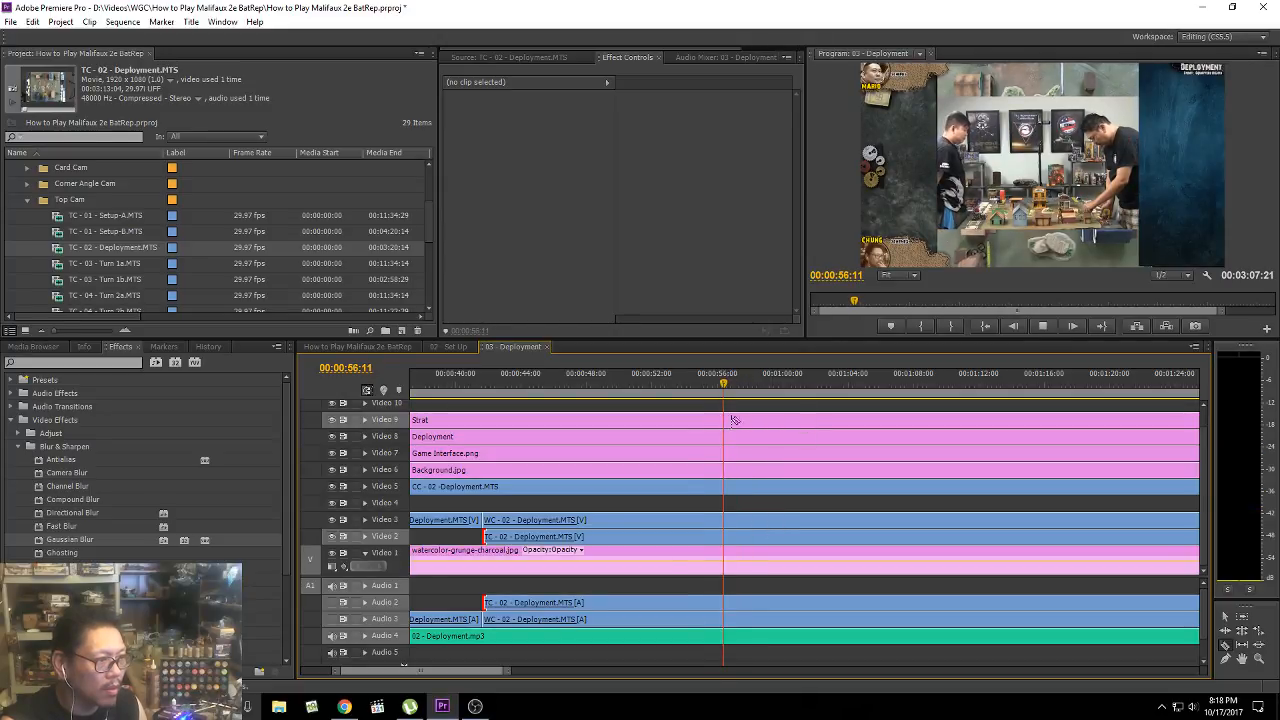
left_click(732, 520)
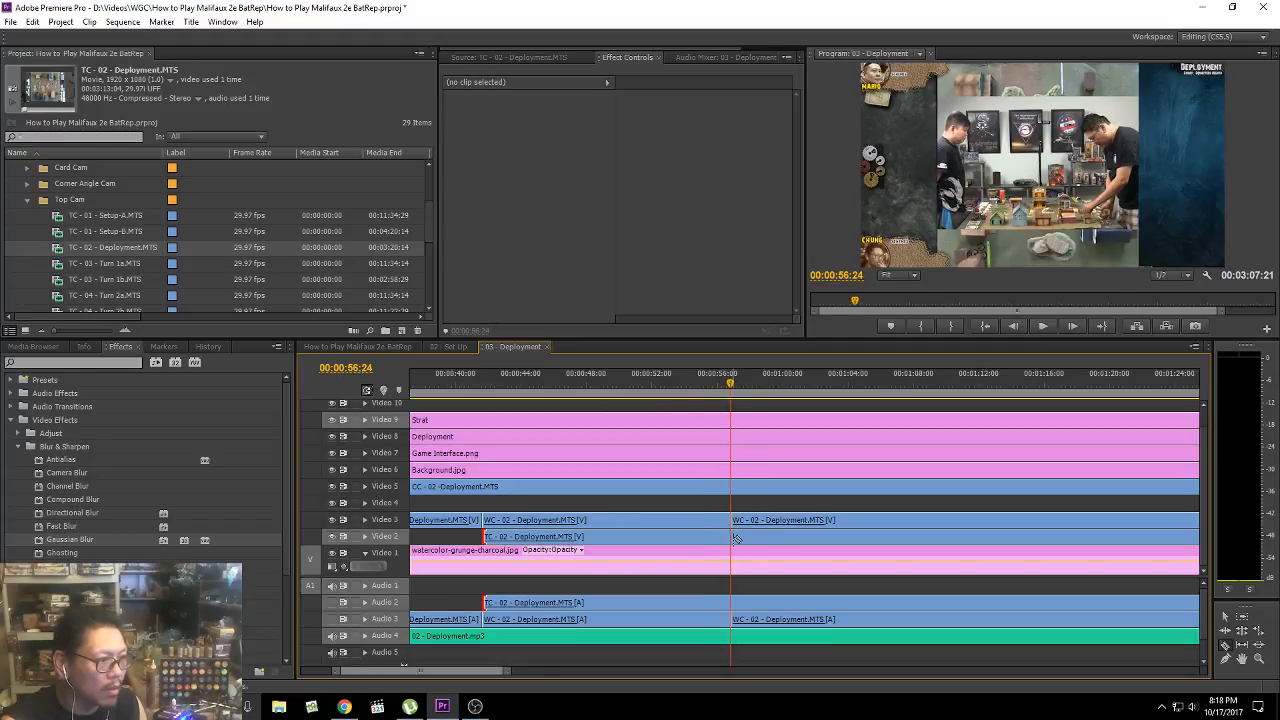
left_click(733, 537)
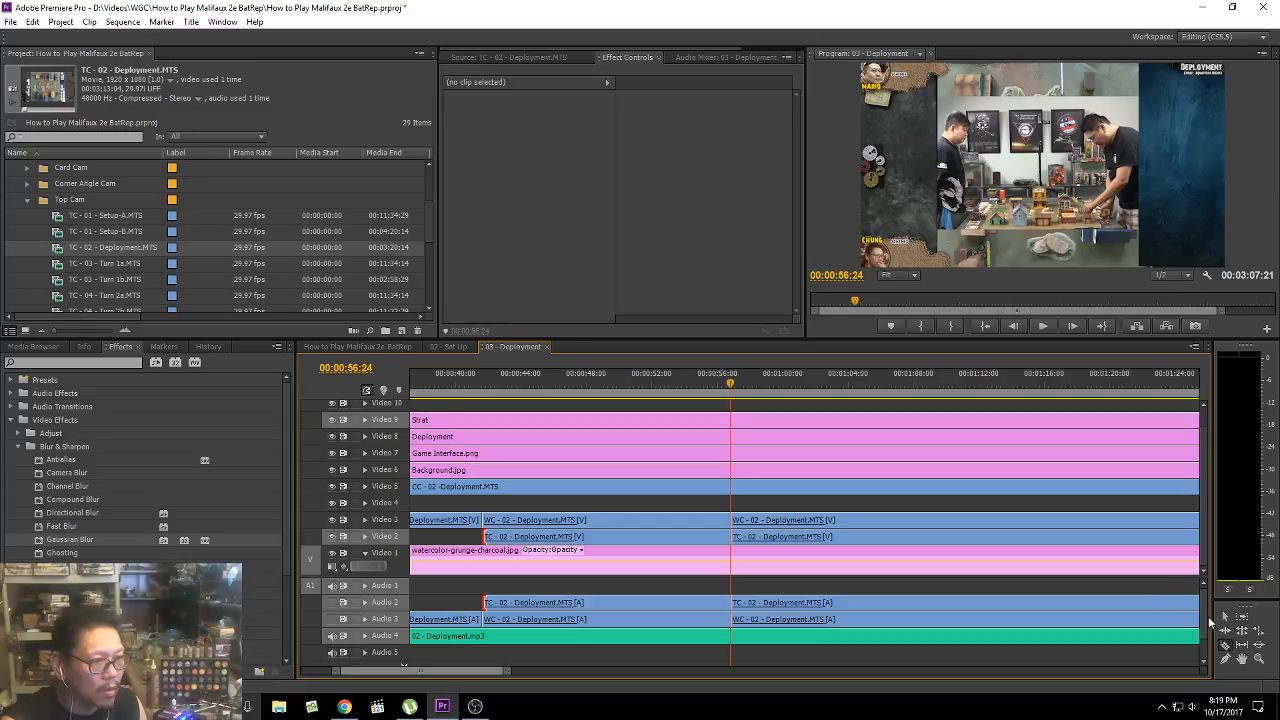
Step: Delete the WC - 02 - Deployment.MTS segment on Video 3 that ends at the 00:00:56:24 cut
left_click(1224, 618)
left_click(655, 519)
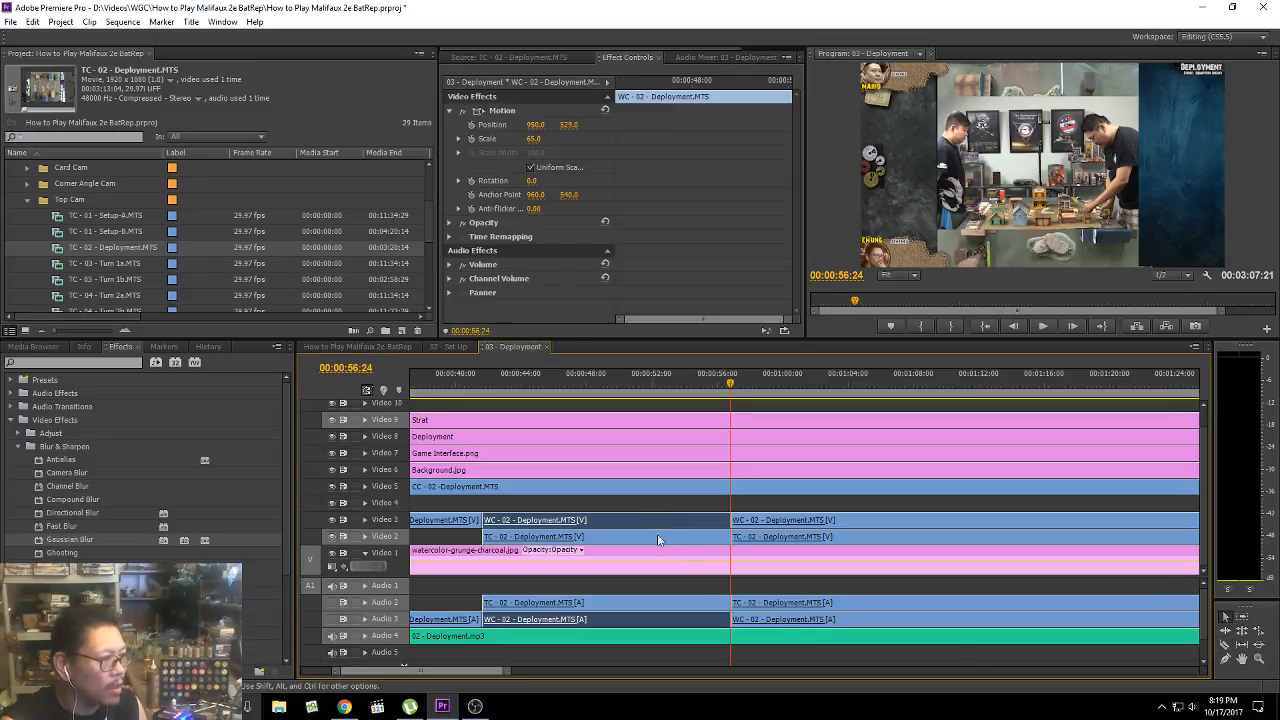
key("Delete")
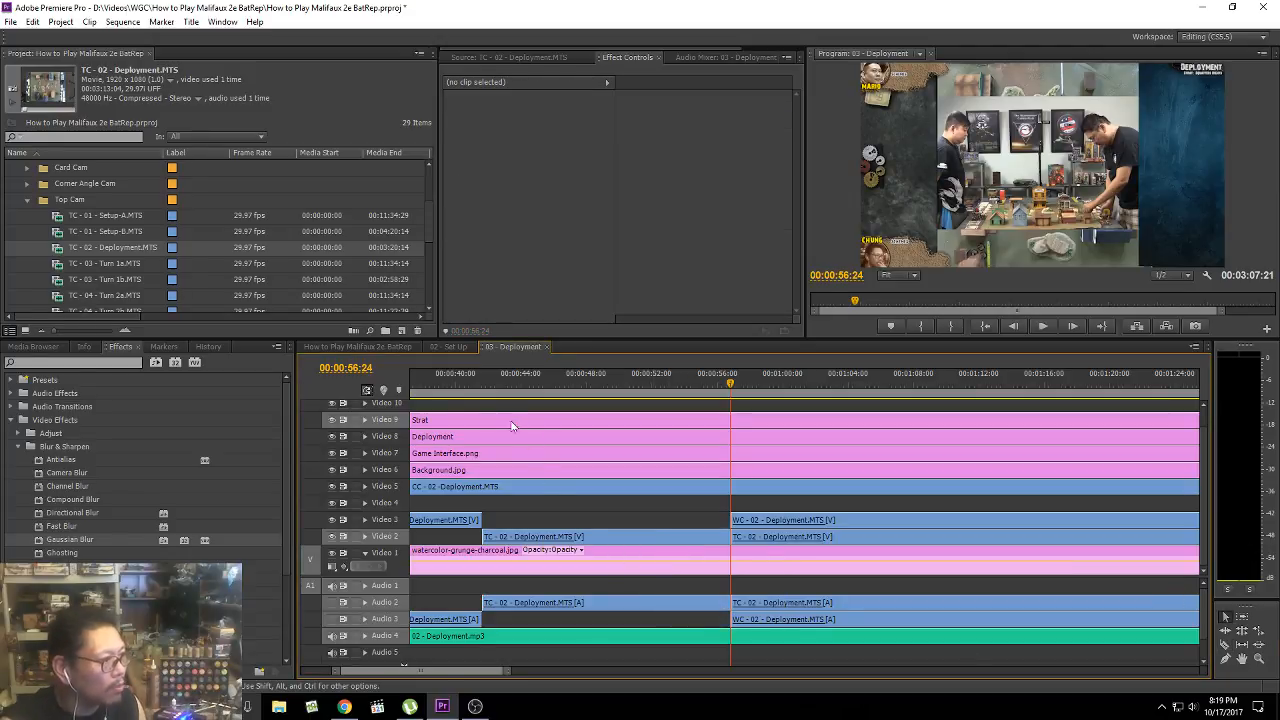
Step: Play on from 00:00:40:20 to find the next camera change and split both the WC and TC clips at 00:01:03:24
left_click(467, 384)
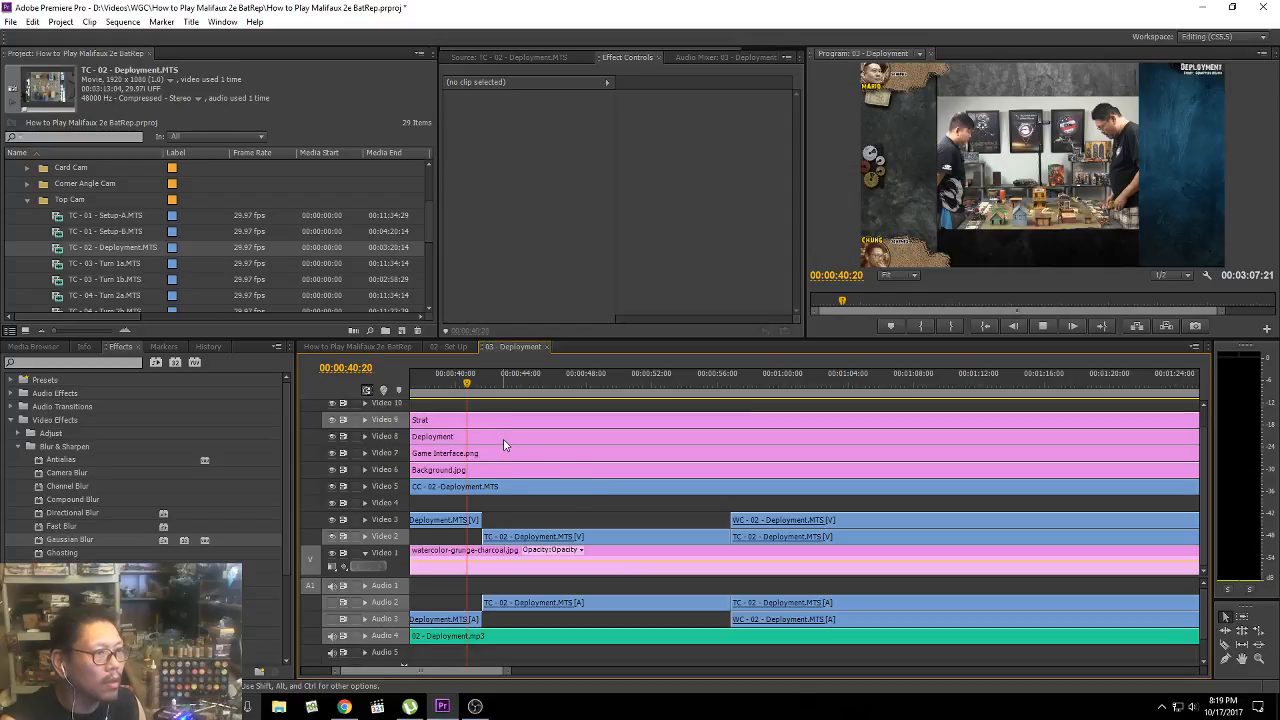
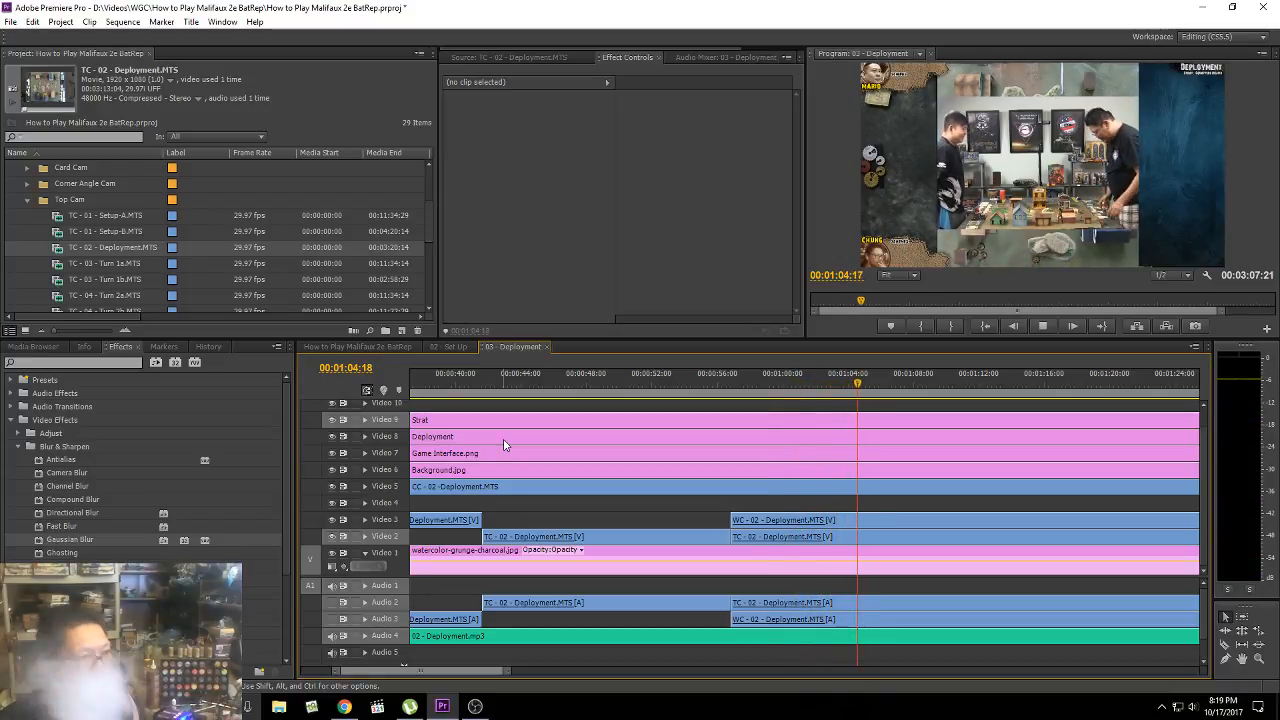
key("space")
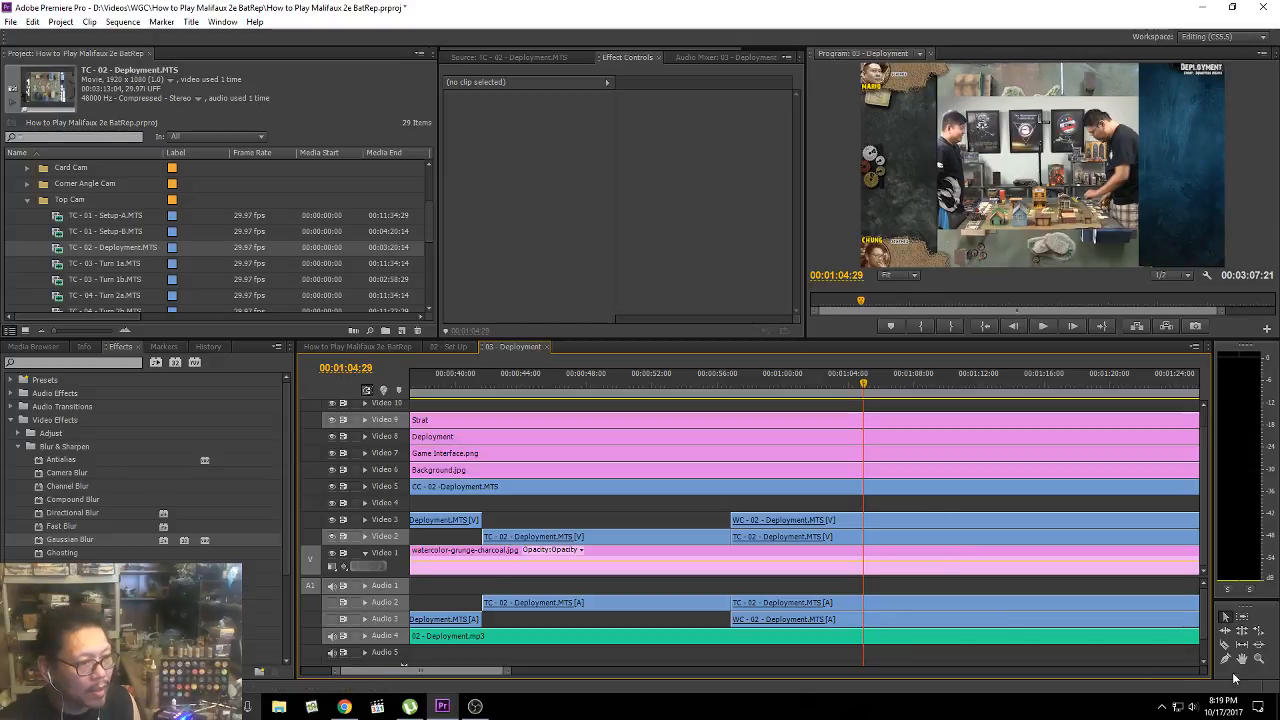
key("space")
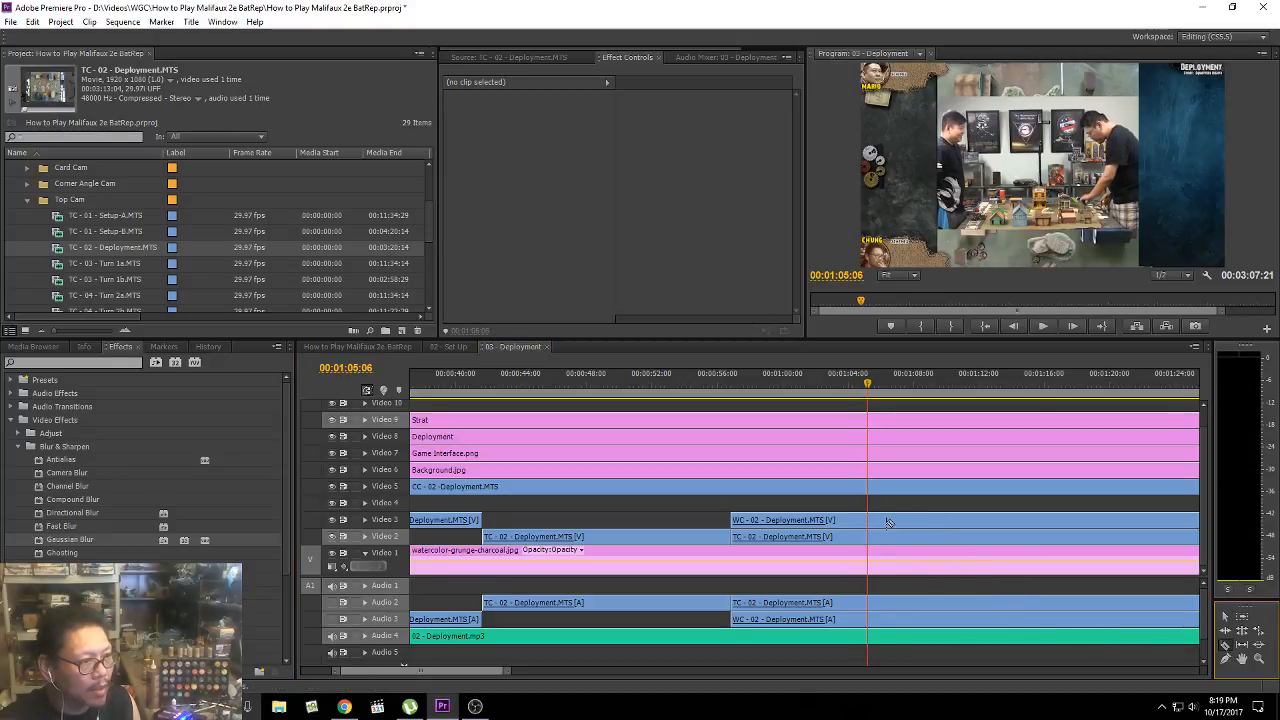
left_click(860, 380)
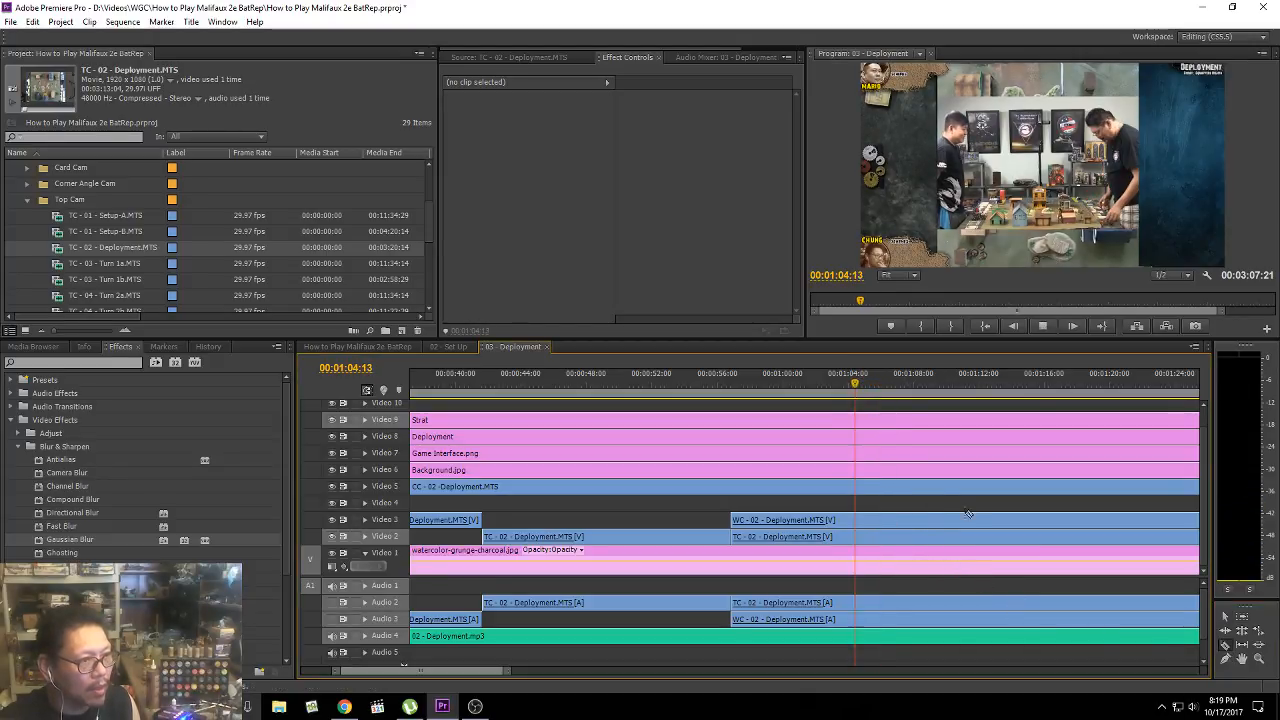
left_click(834, 384)
key("space")
key("space")
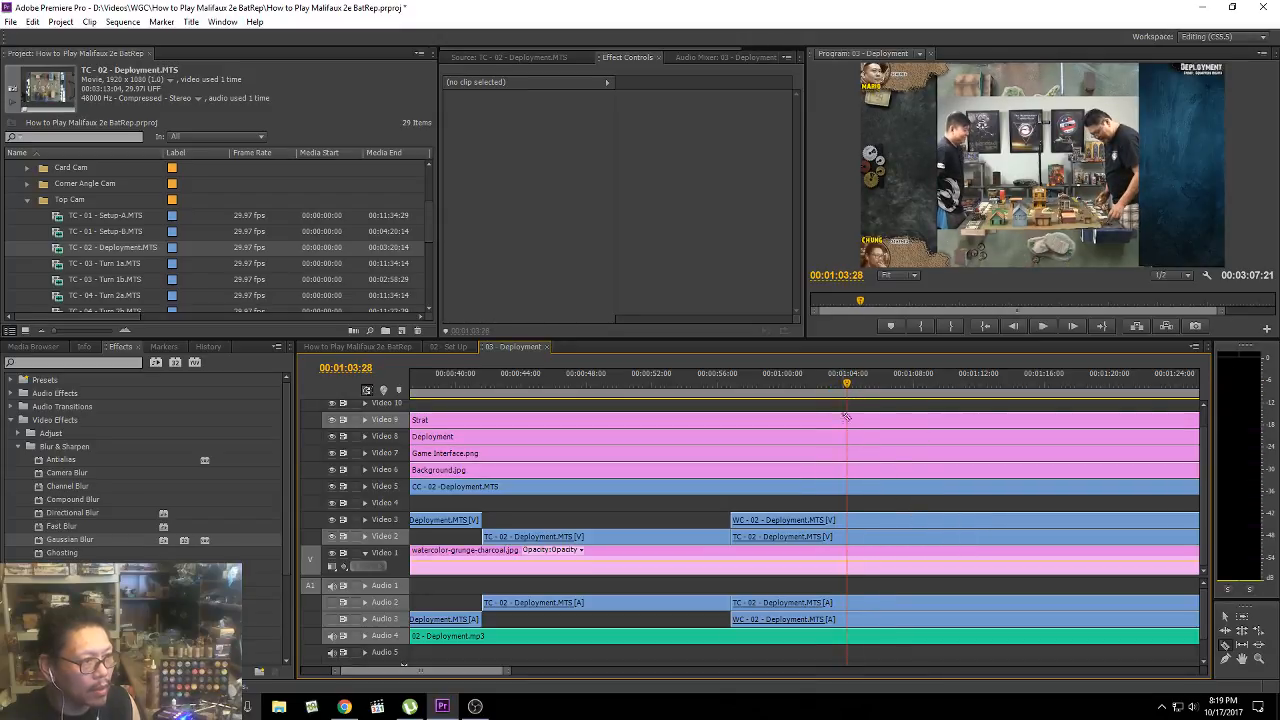
key("space")
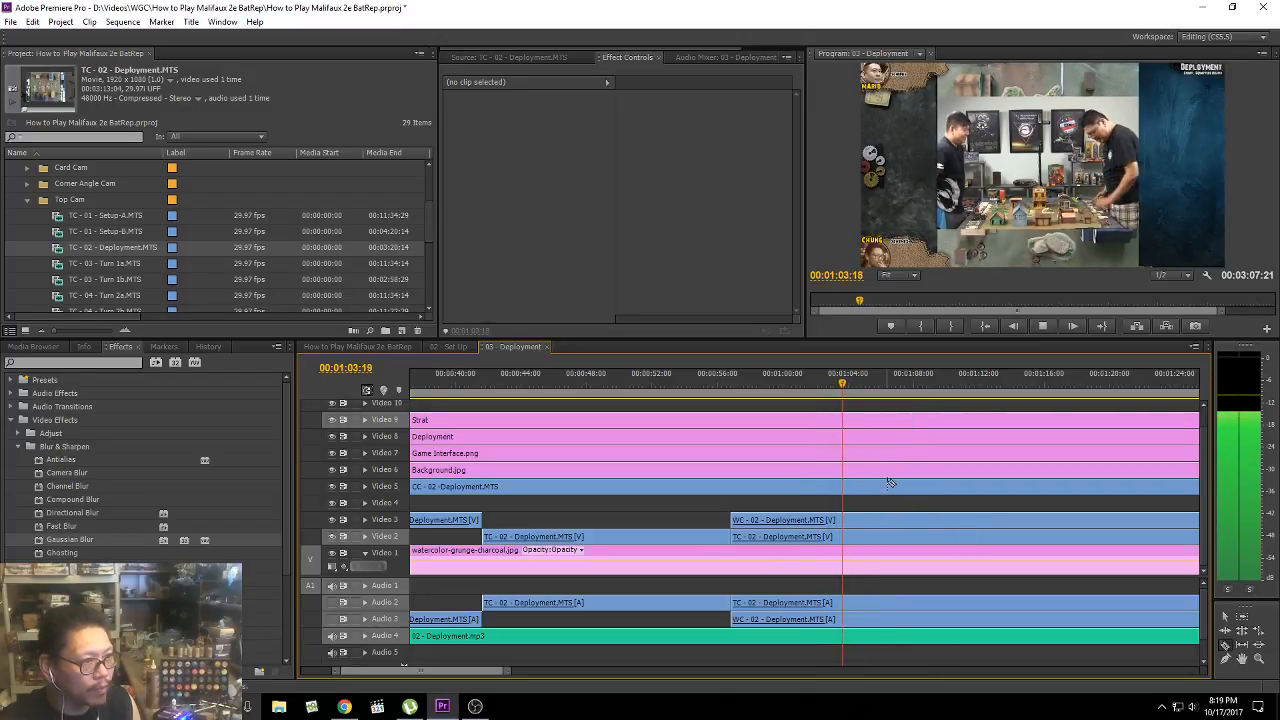
key("space")
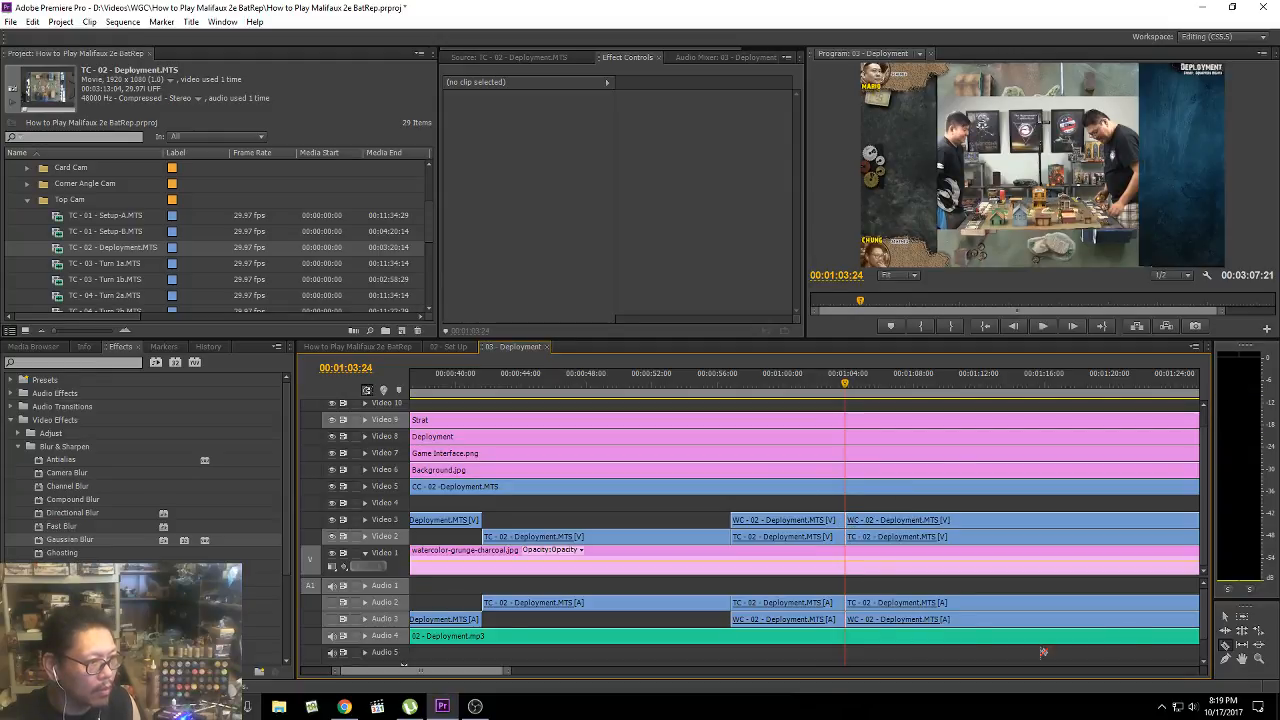
left_click(1226, 618)
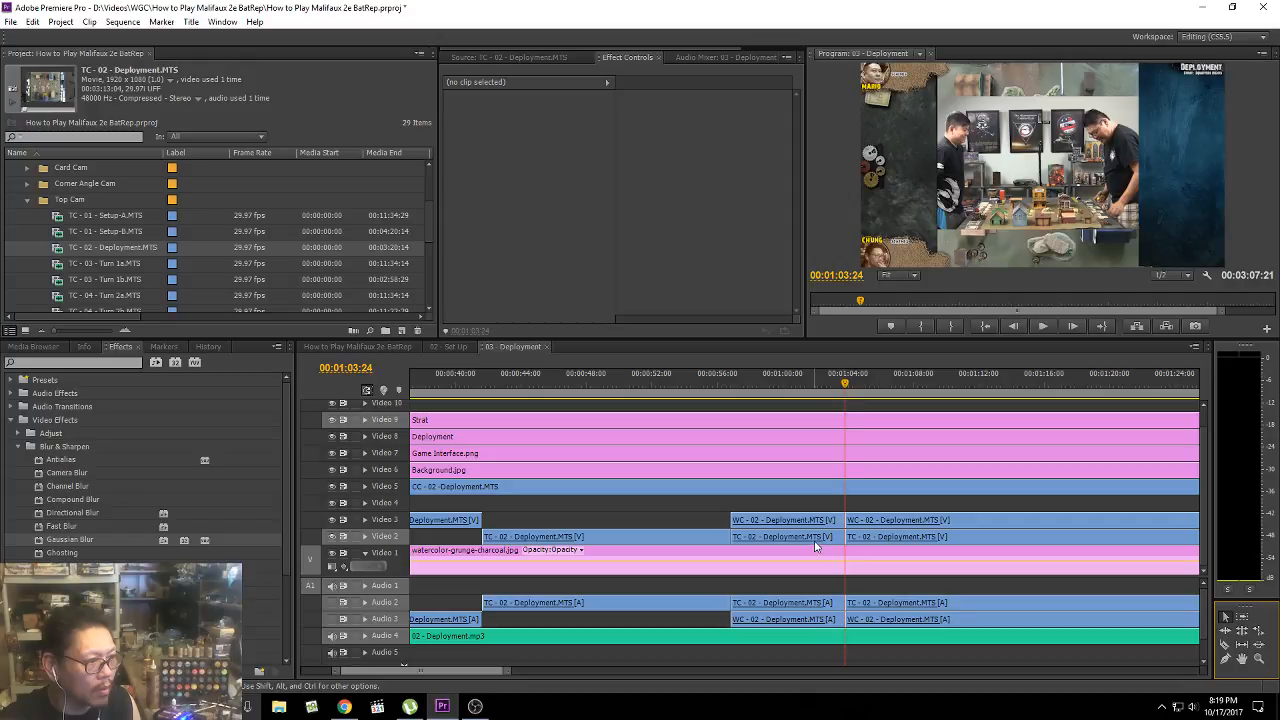
Step: Delete the TC - 02 - Deployment.MTS segment on Video 2 between the 00:00:56:24 and 00:01:03:24 cuts and play on past the second cut
left_click(815, 544)
key("Delete")
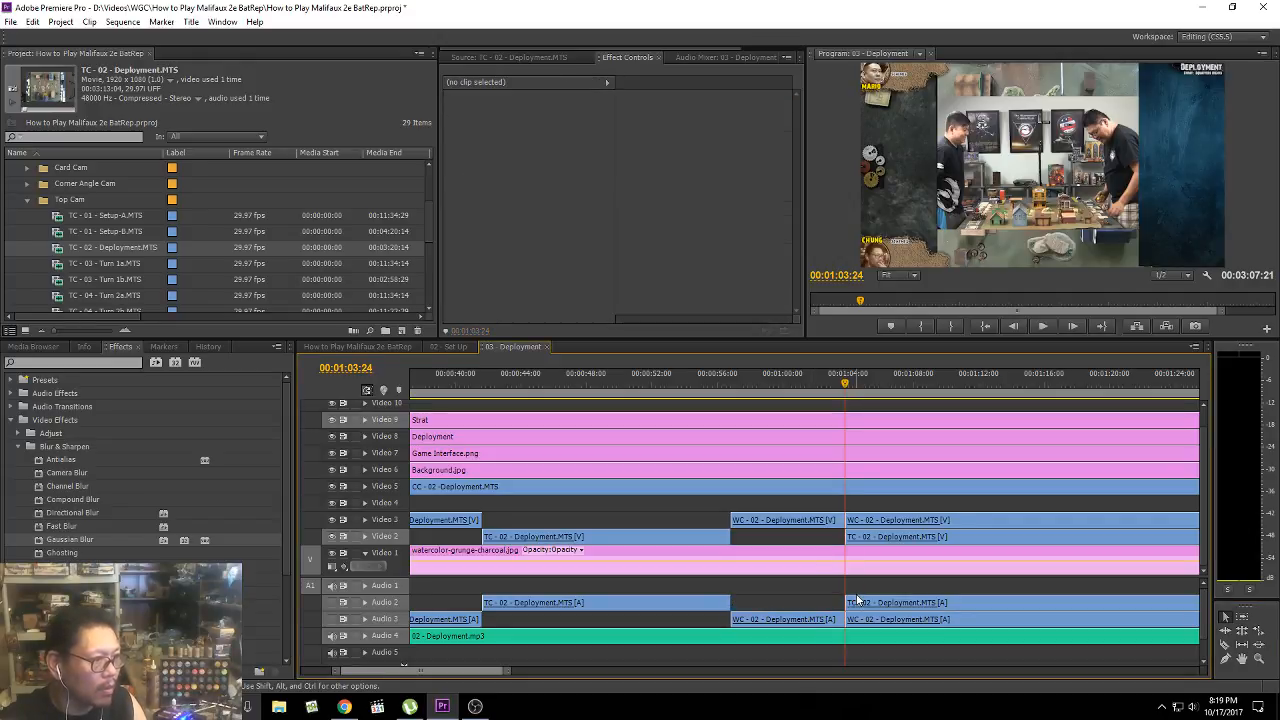
key("space")
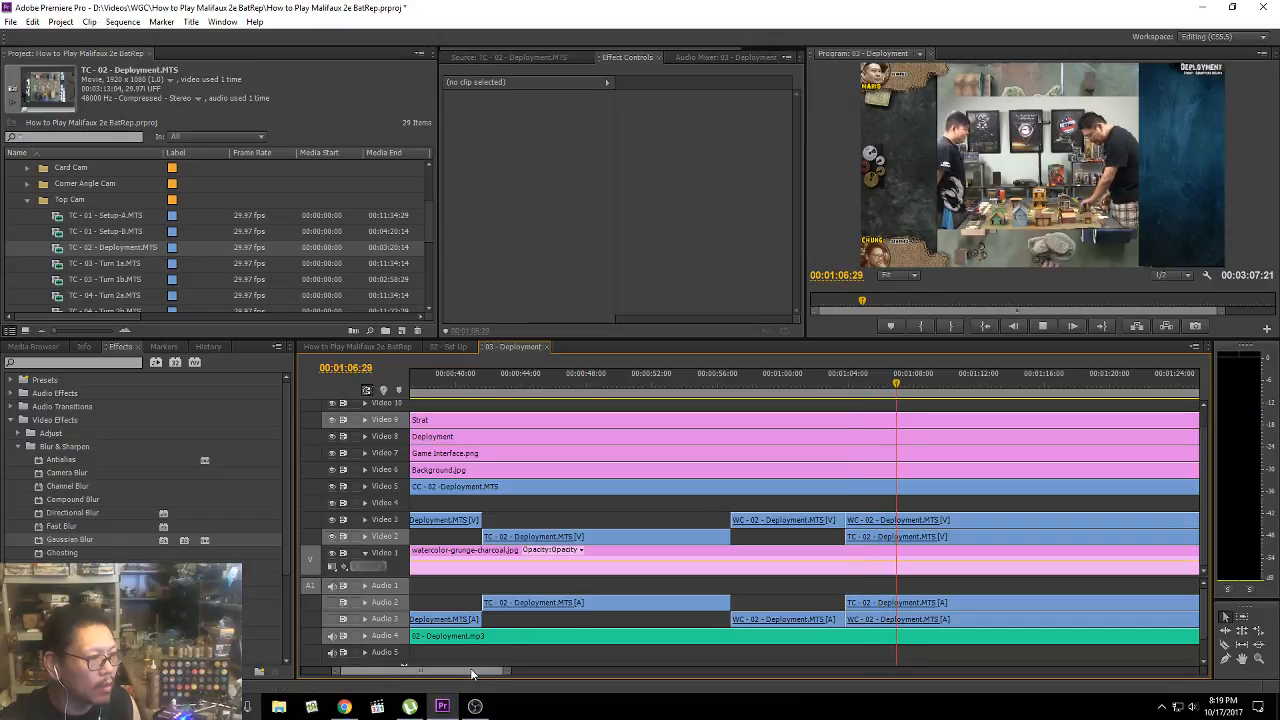
left_click_drag(460, 671, 537, 673)
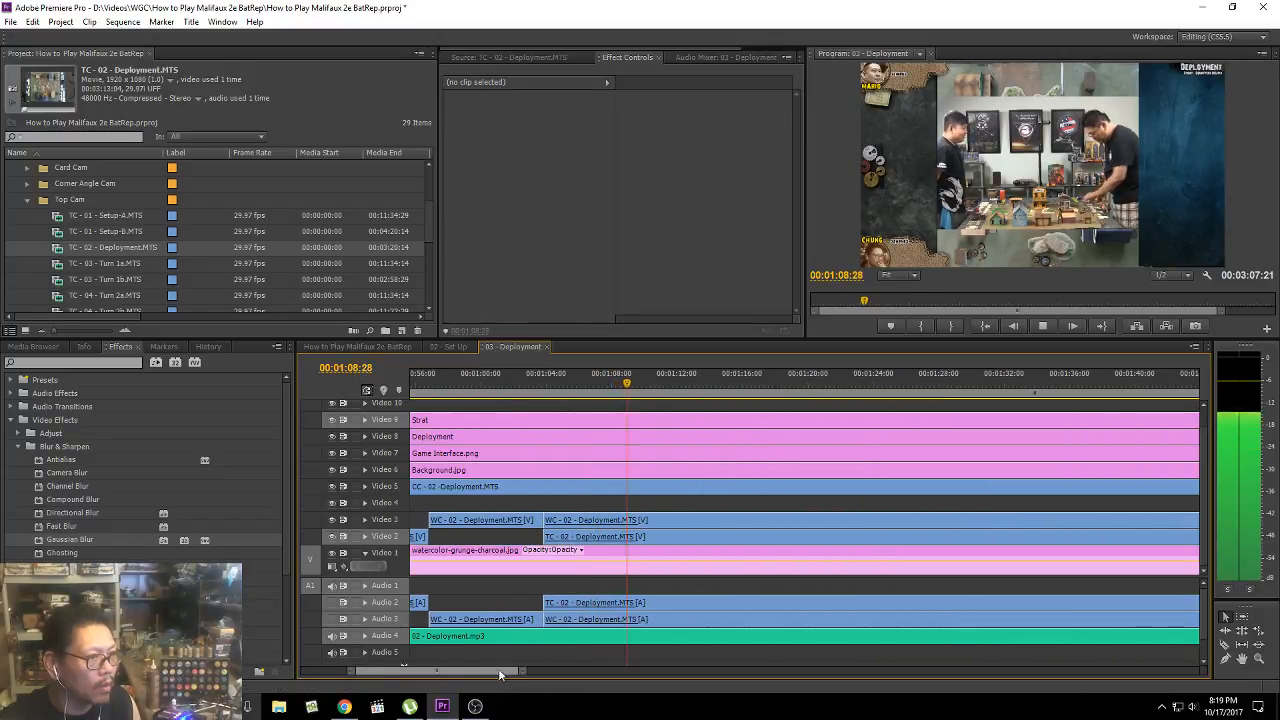
key("space")
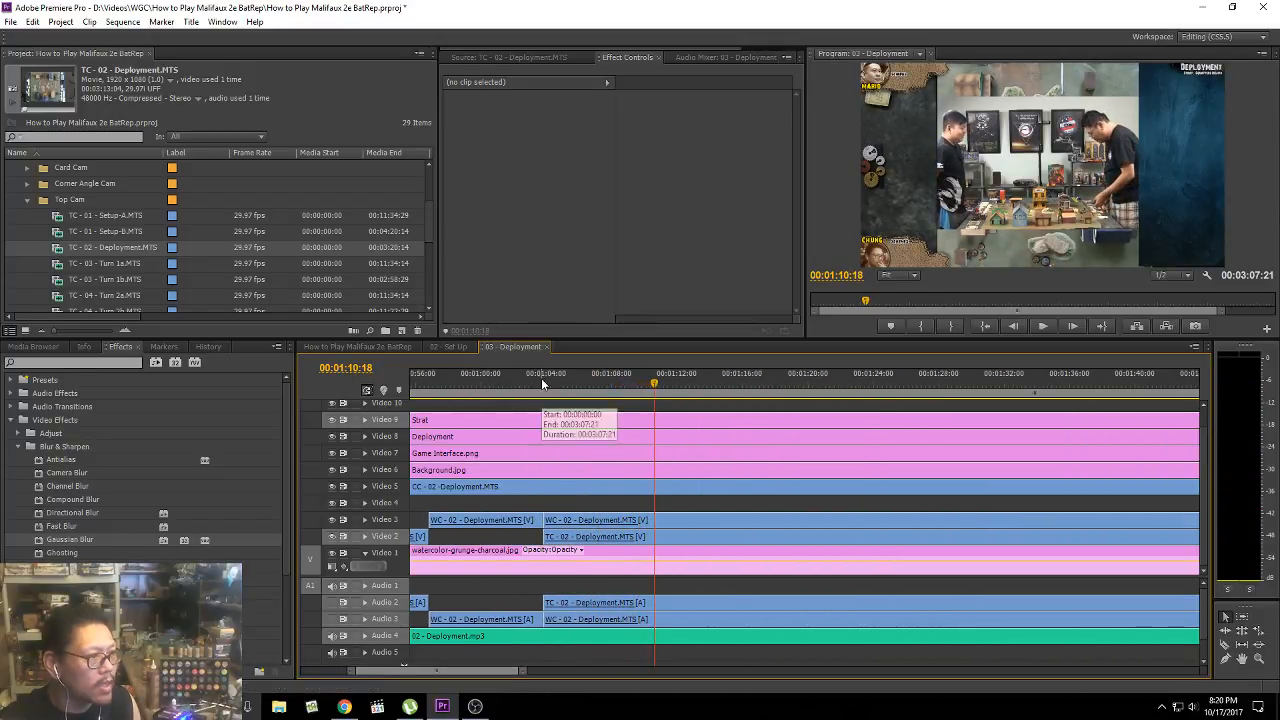
Step: Hide Video 3 and replay the top-camera footage from 00:01:04:03 to find the next camera change
left_click(541, 378)
key("space")
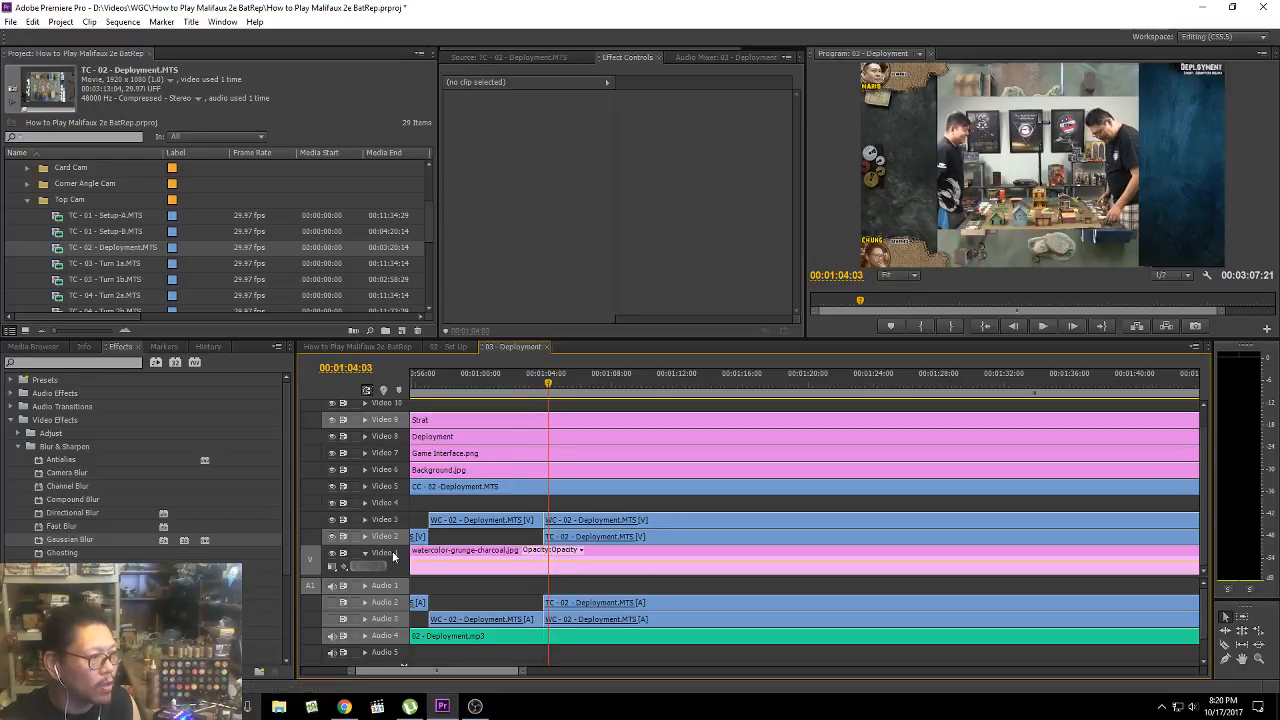
left_click(333, 520)
key("space")
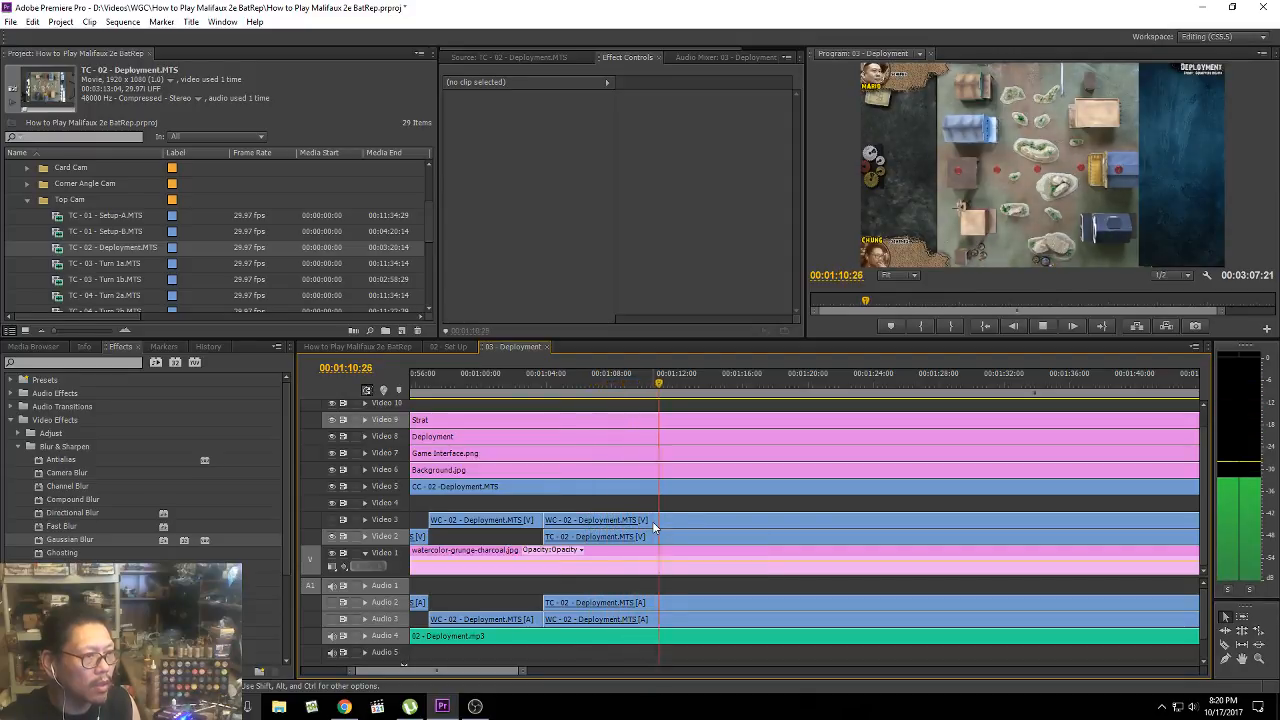
key("space")
key("space")
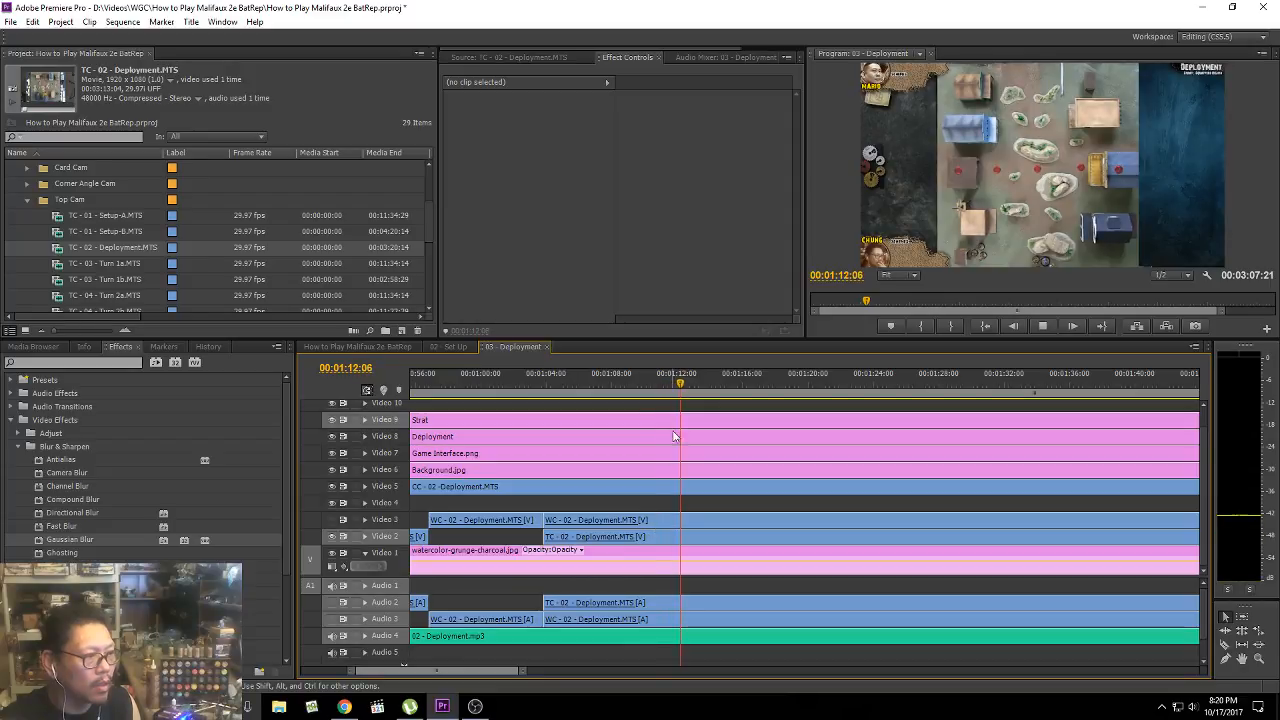
left_click(634, 379)
key("space")
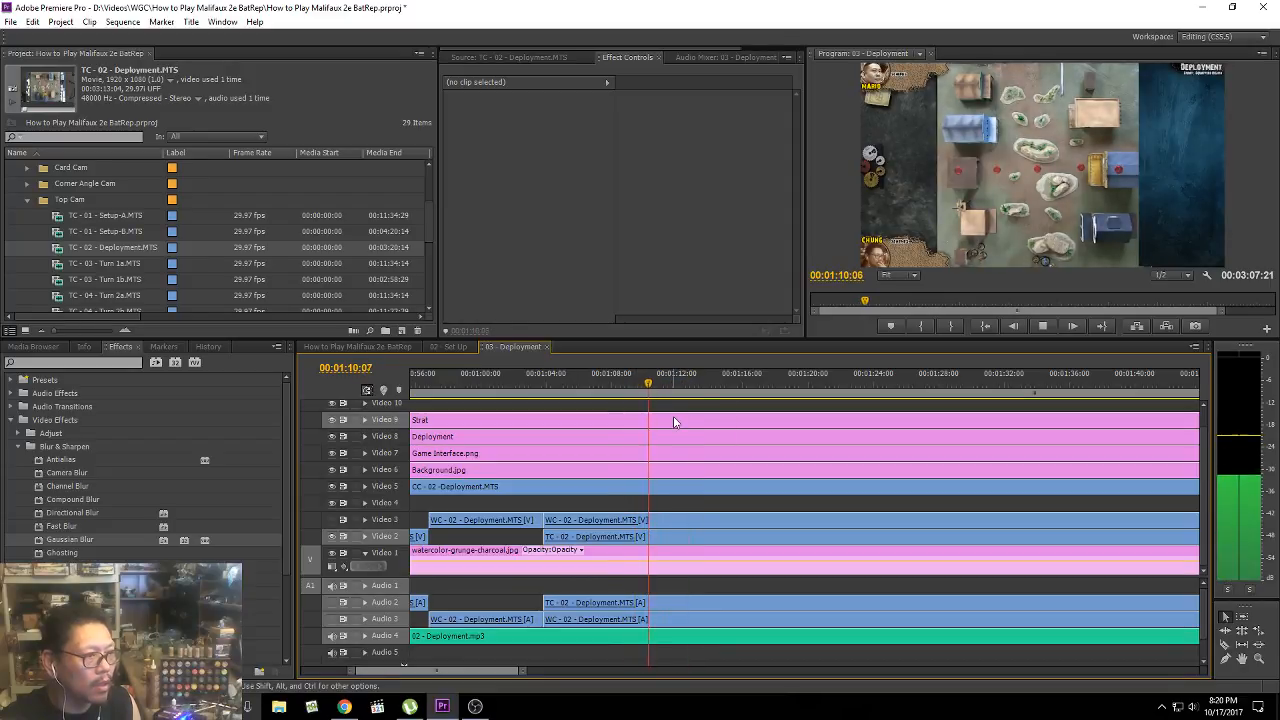
key("space")
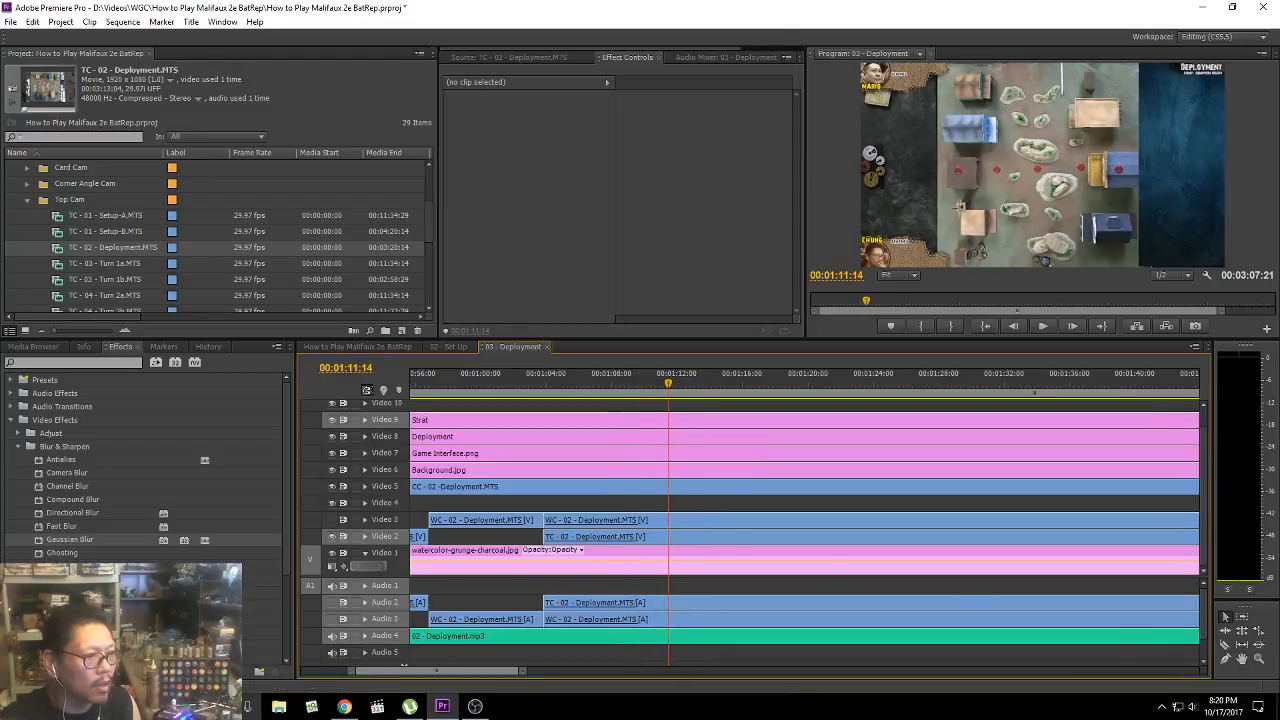
Step: Split both the WC and TC clips at 00:01:11:14 and delete the WC segment on Video 3 that ends at this cut
left_click(1224, 616)
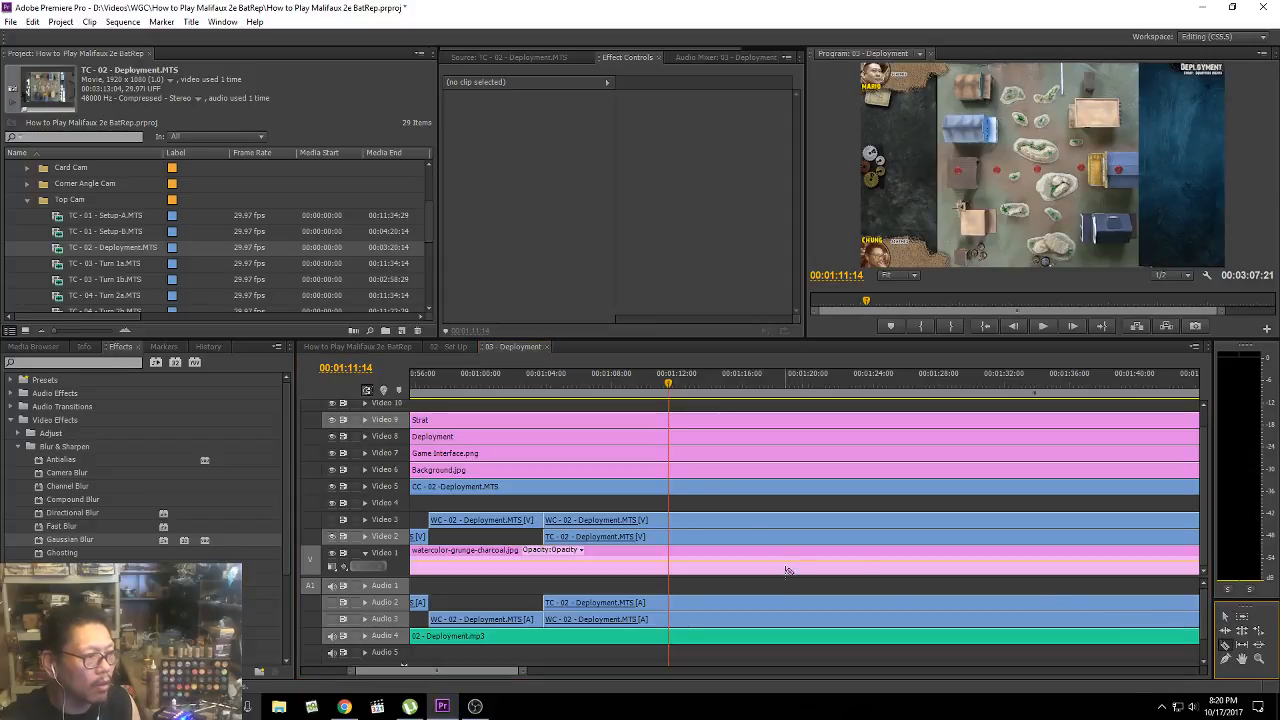
left_click(673, 520)
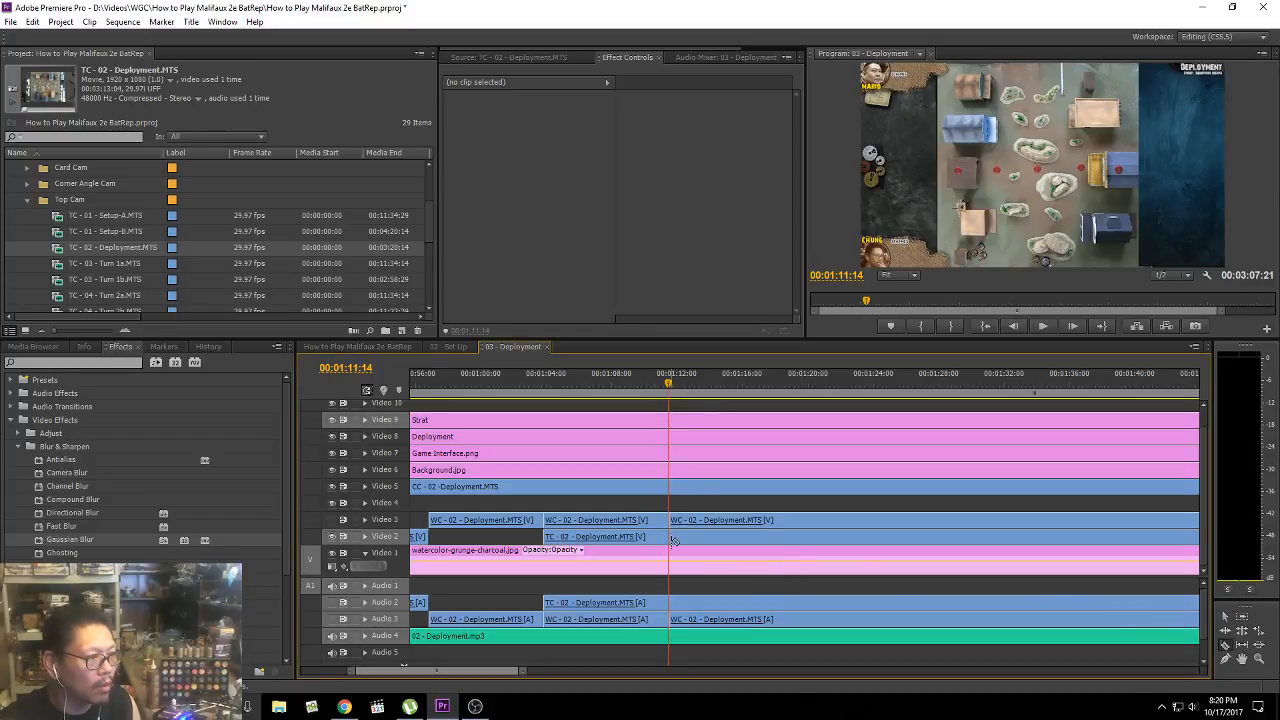
left_click(673, 538)
left_click(1224, 616)
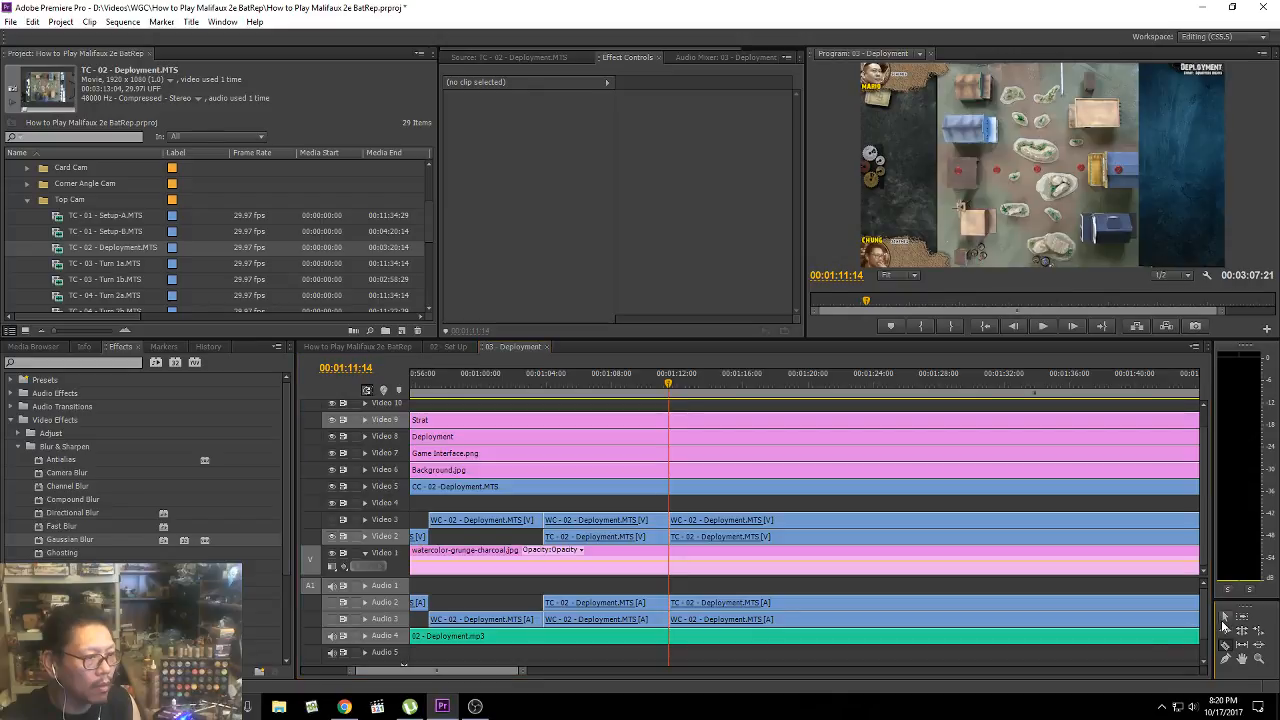
left_click(617, 527)
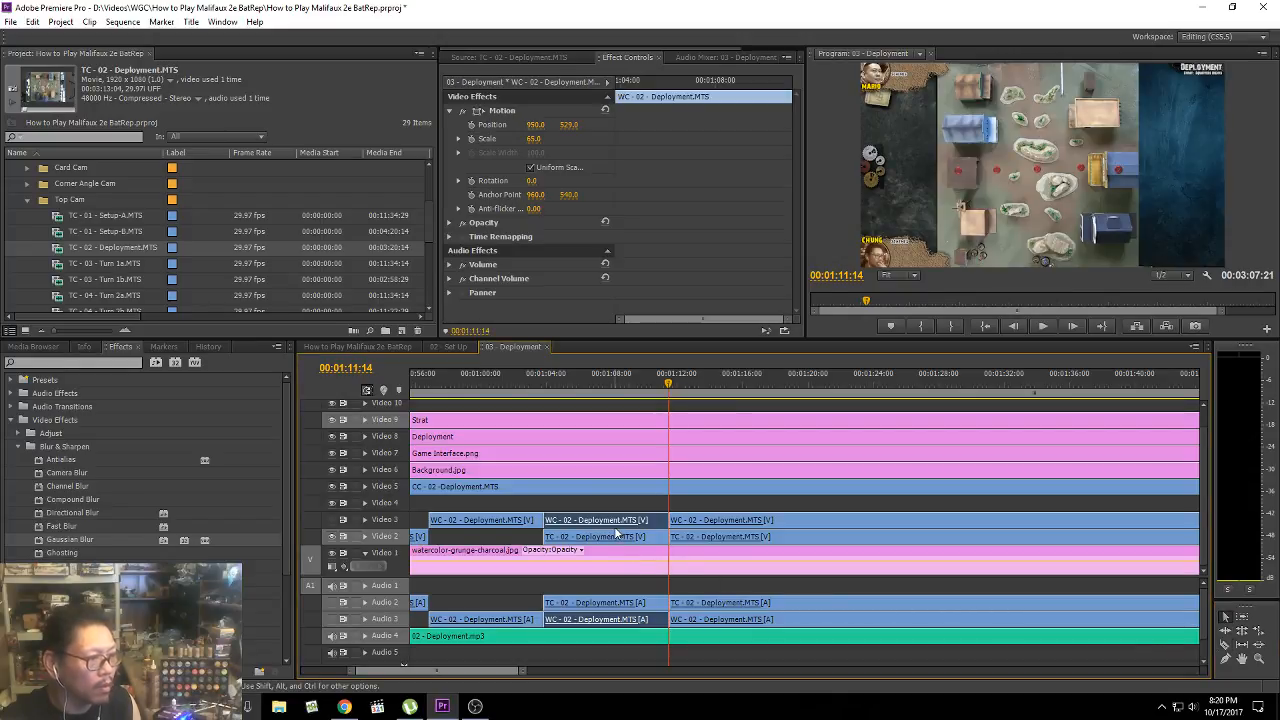
key("Delete")
Step: Replay from 00:01:09:06 across the 00:01:11:14 cut and play on to look for the next camera change
left_click(631, 383)
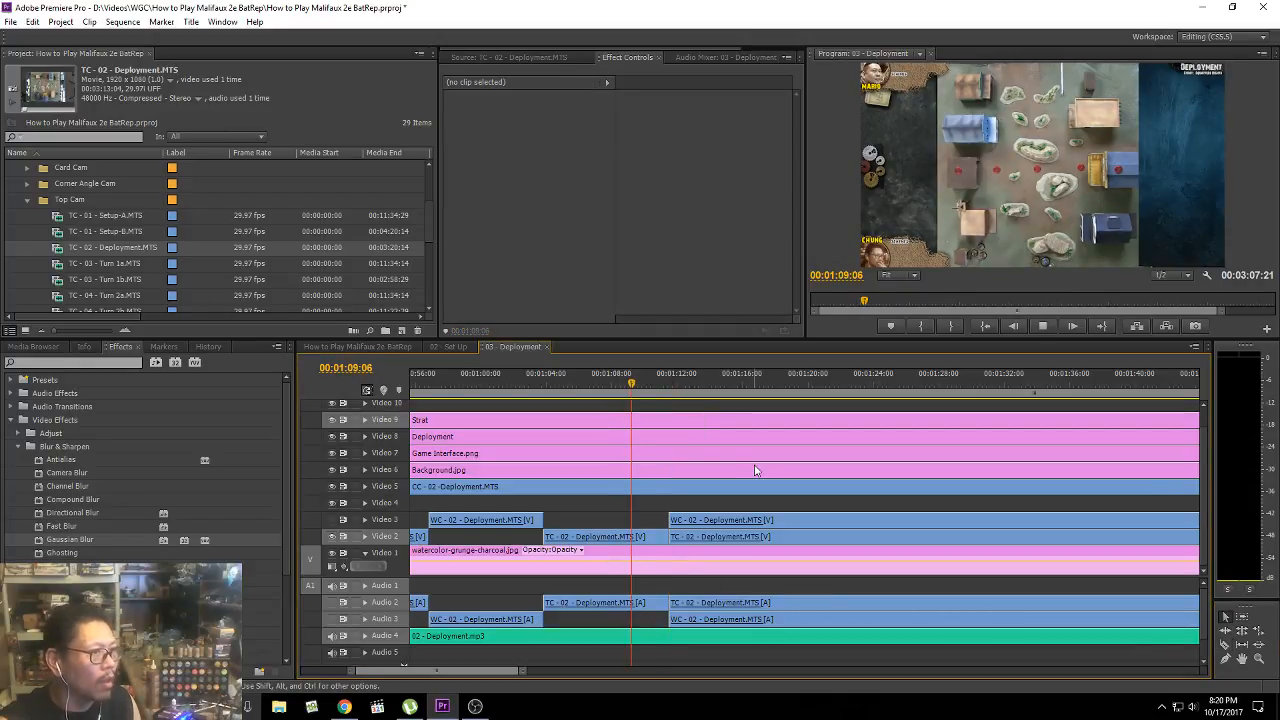
key("space")
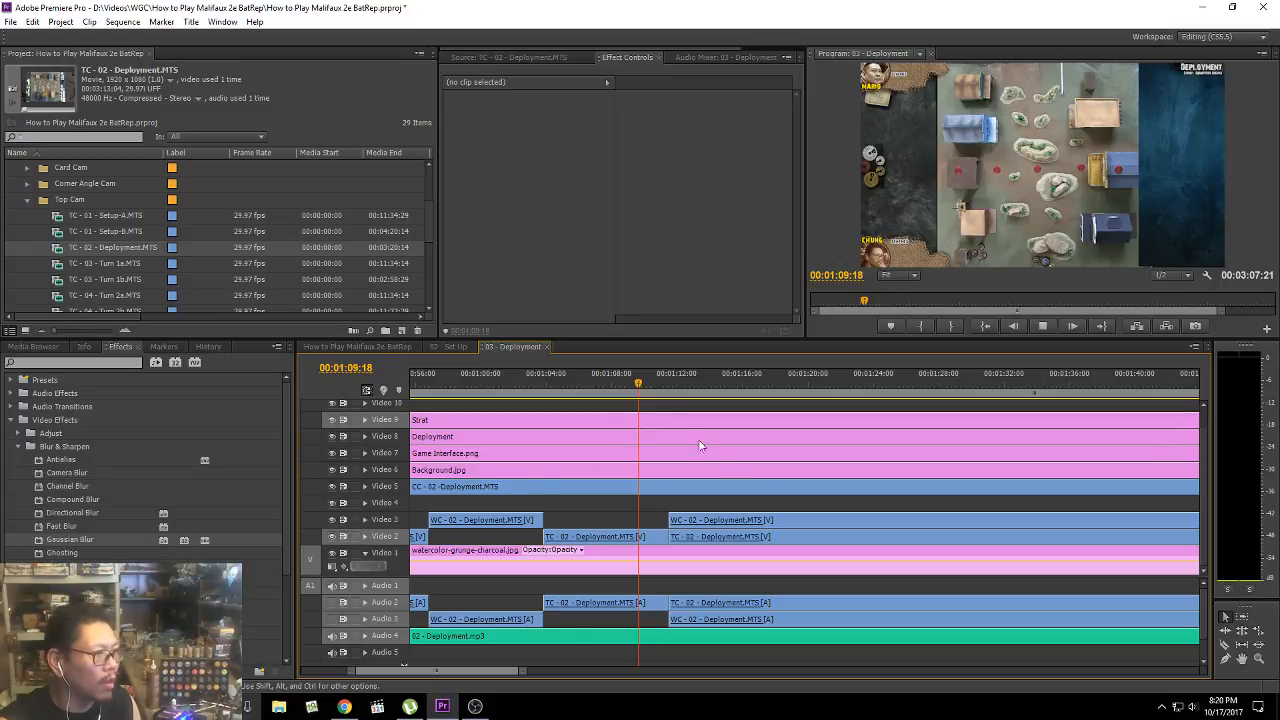
key("space")
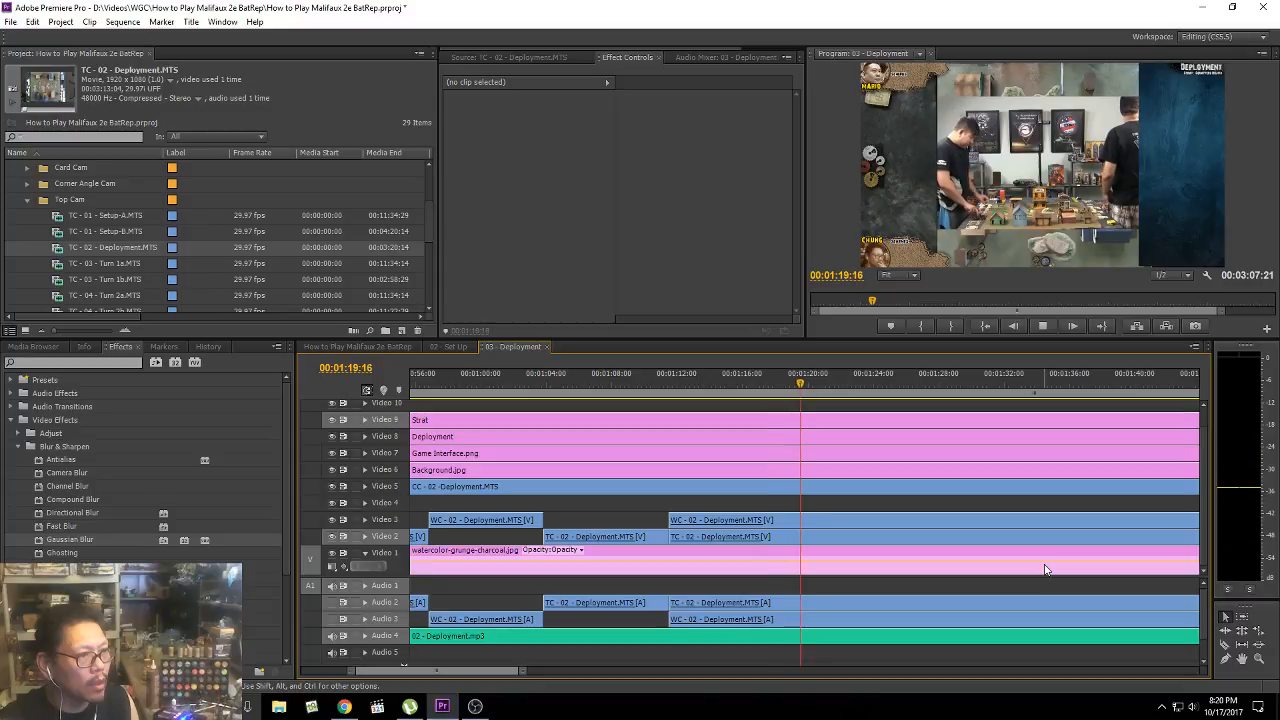
key("space")
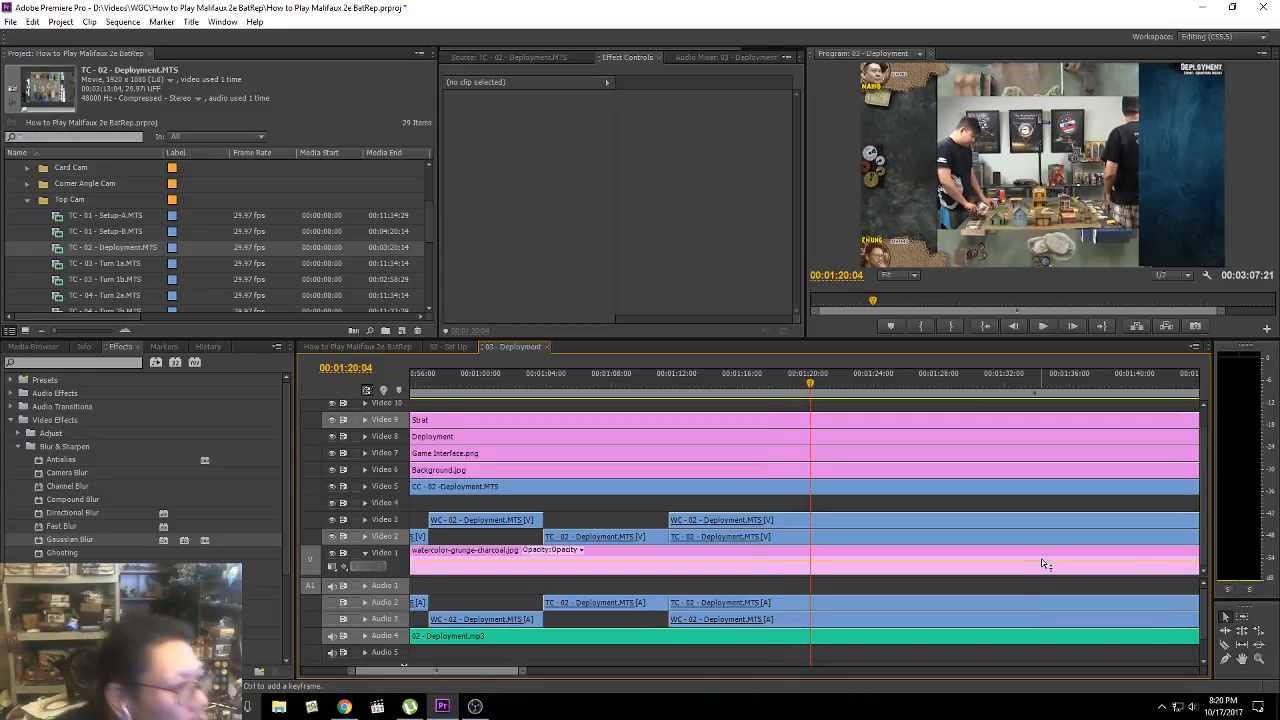
key("space")
key("space")
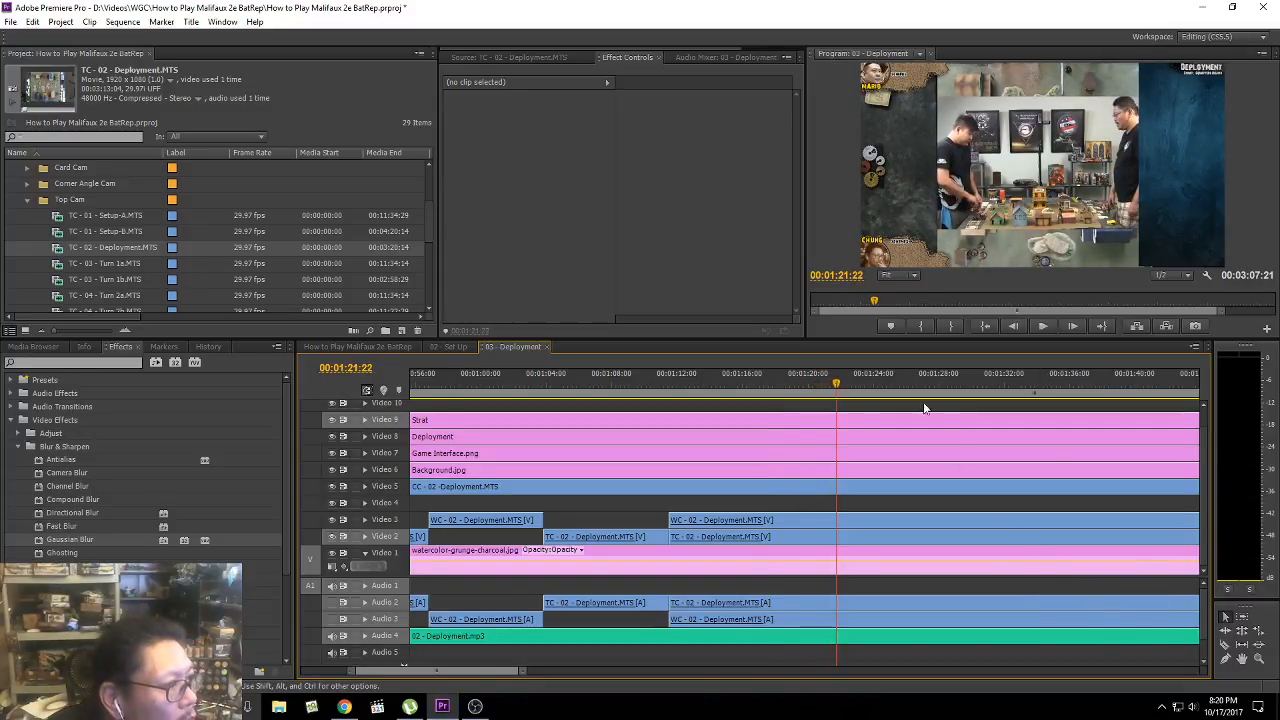
Step: Zoom the Program Monitor to 150% on the player's hands over the models and replay from 00:01:01:02 to find the next cut point
left_click(905, 279)
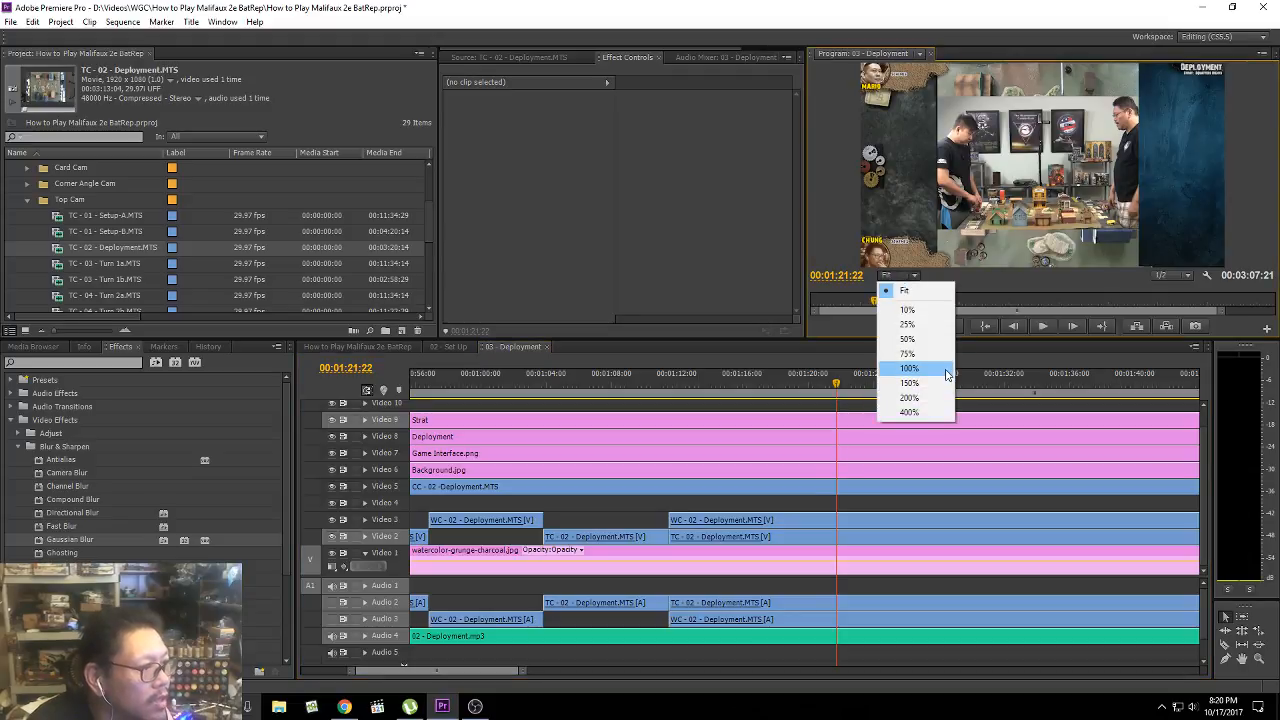
left_click(946, 382)
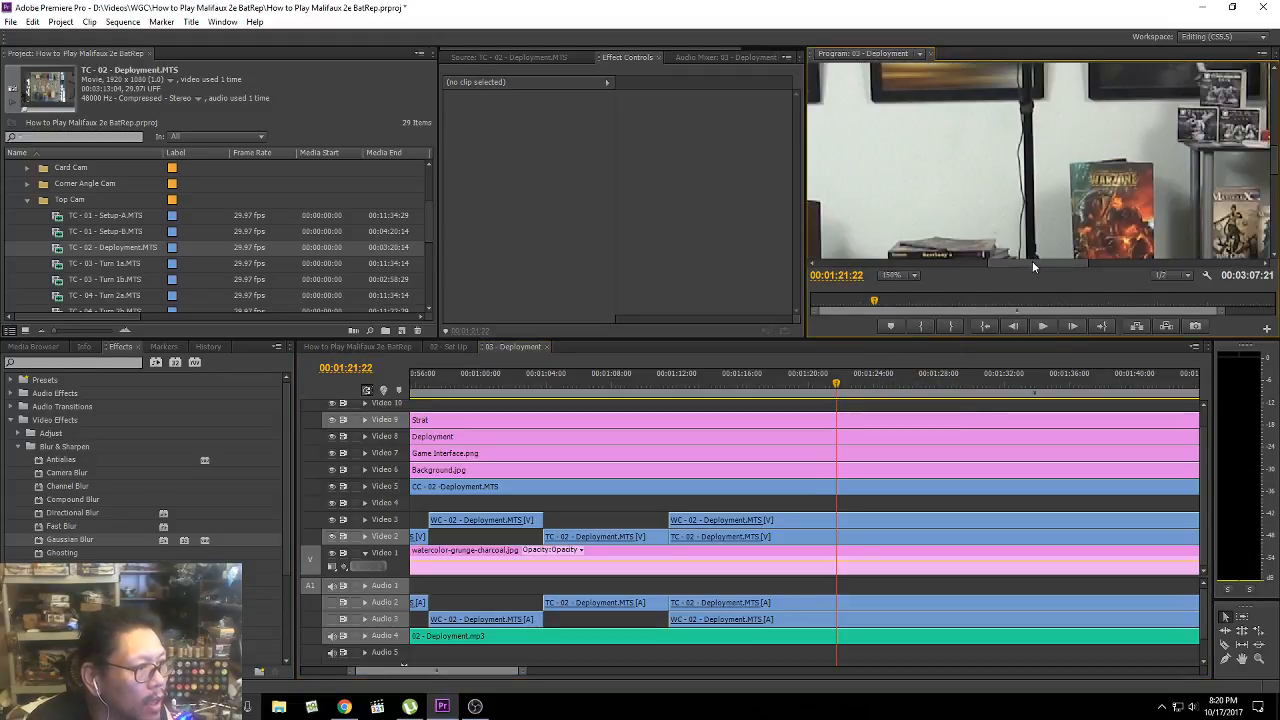
left_click_drag(1032, 261, 952, 275)
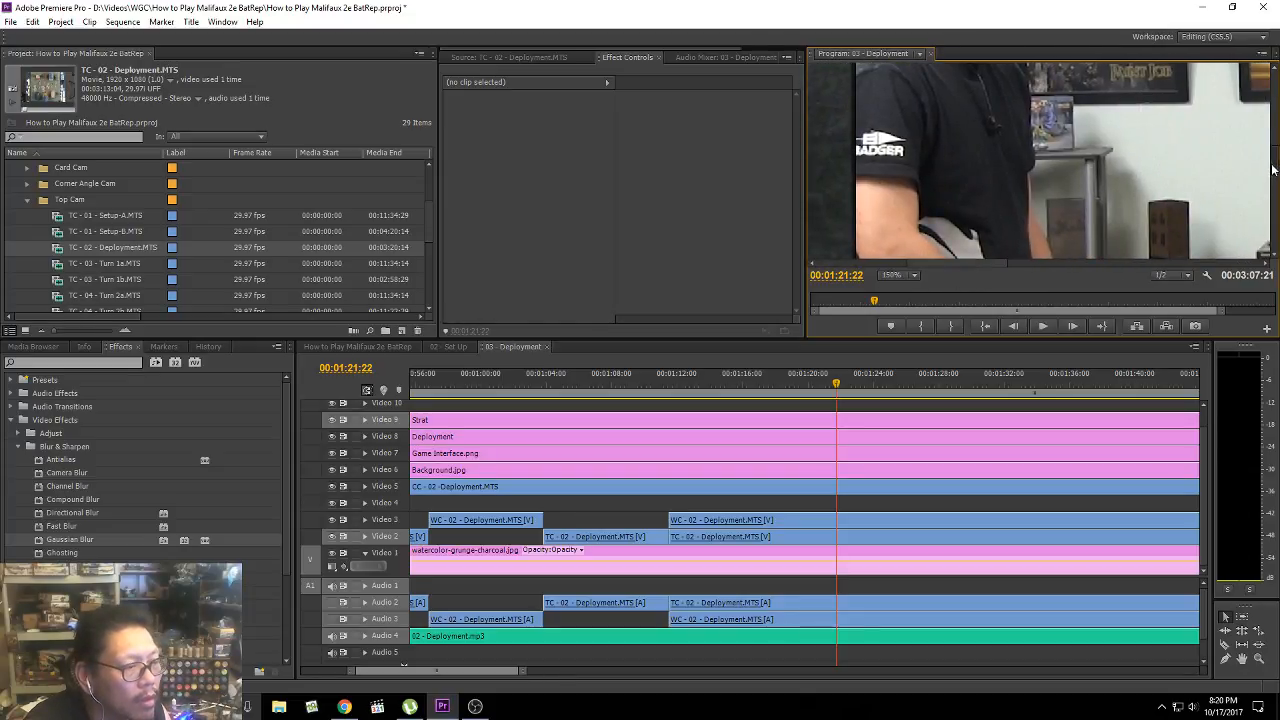
left_click_drag(1273, 170, 1273, 205)
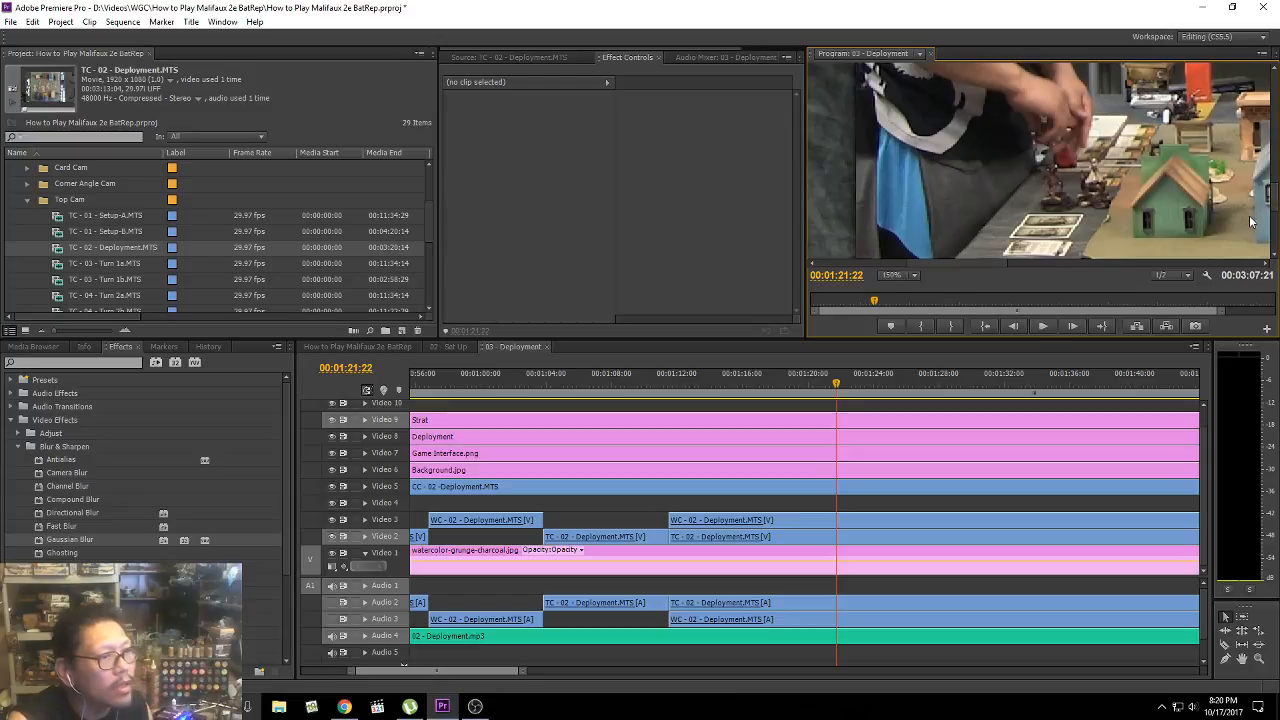
key("space")
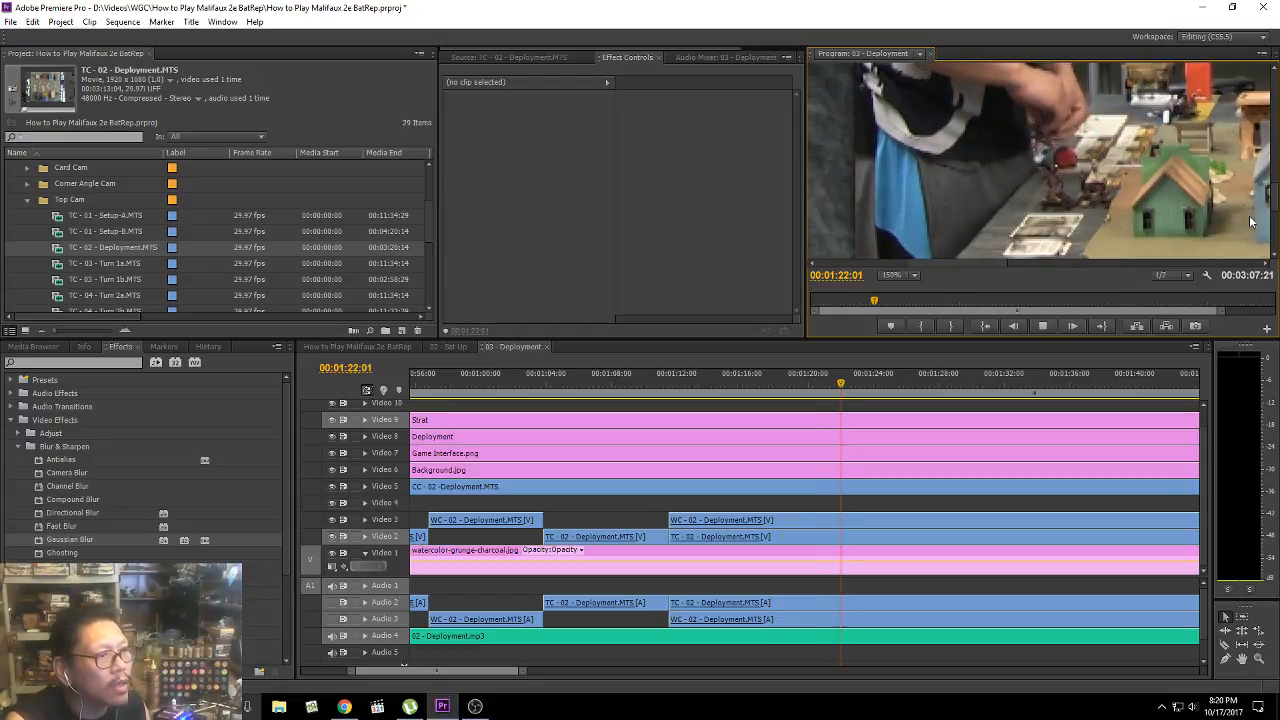
left_click(859, 302)
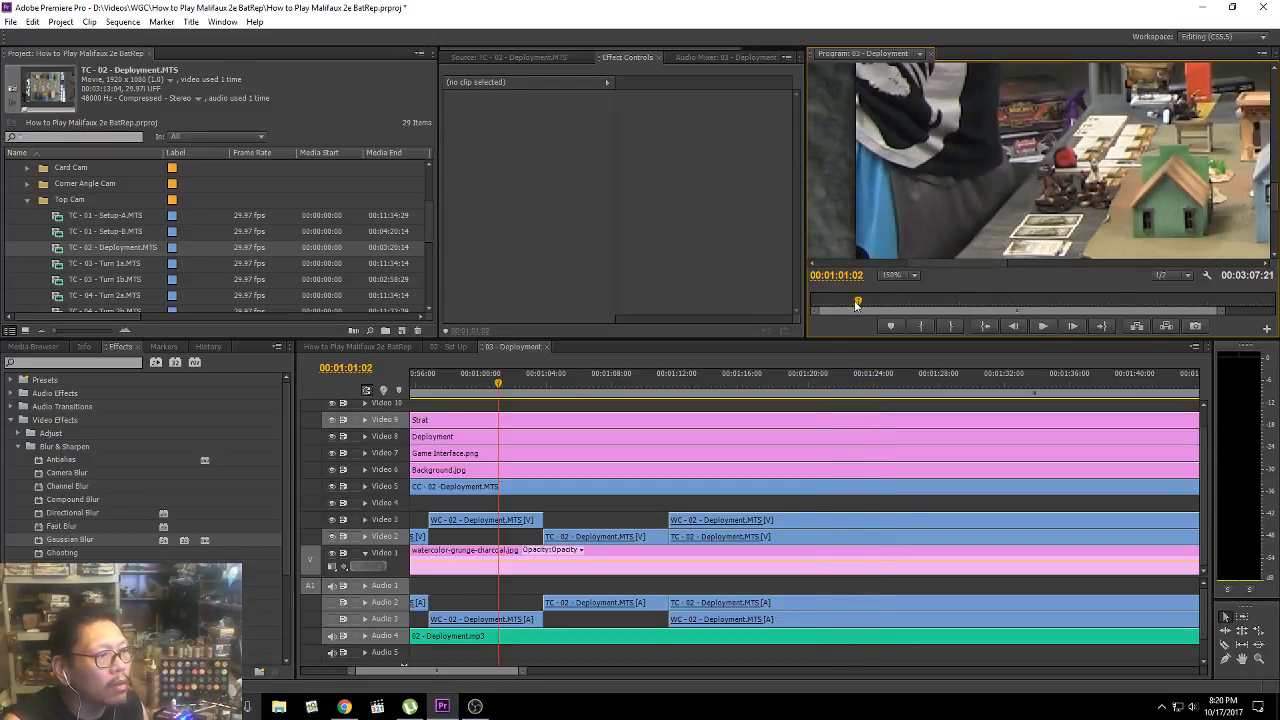
key("space")
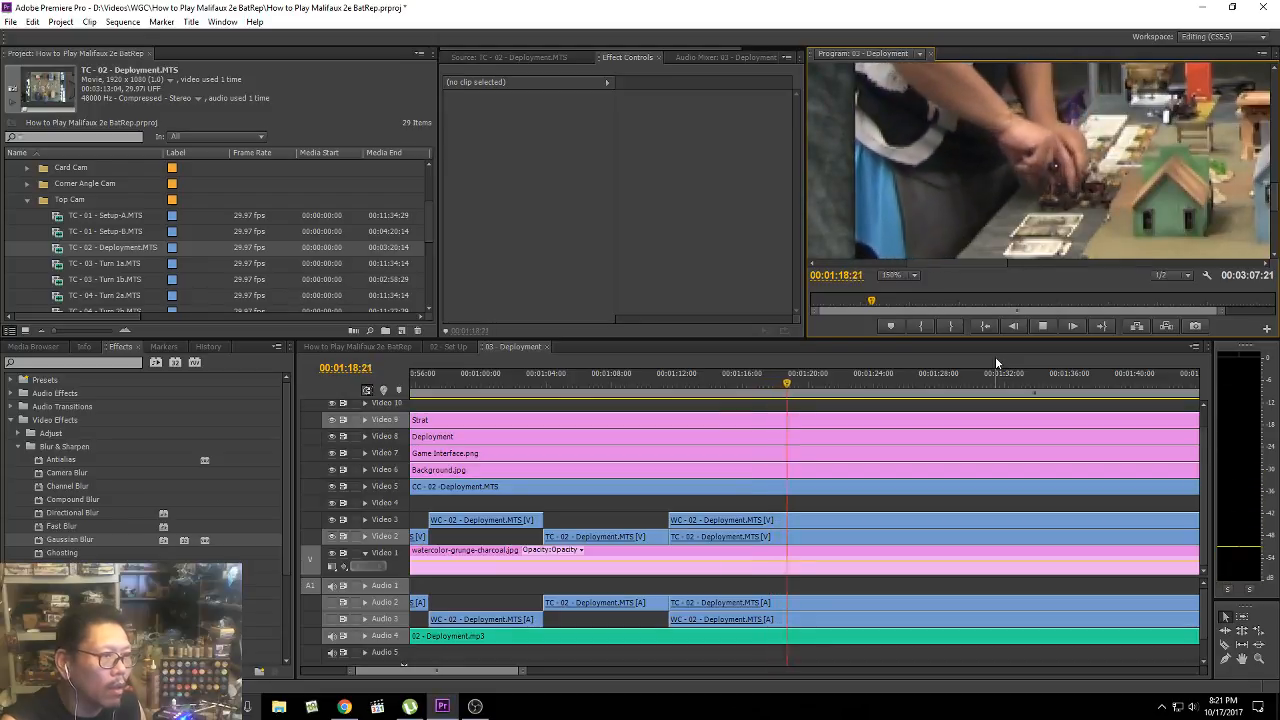
key("space")
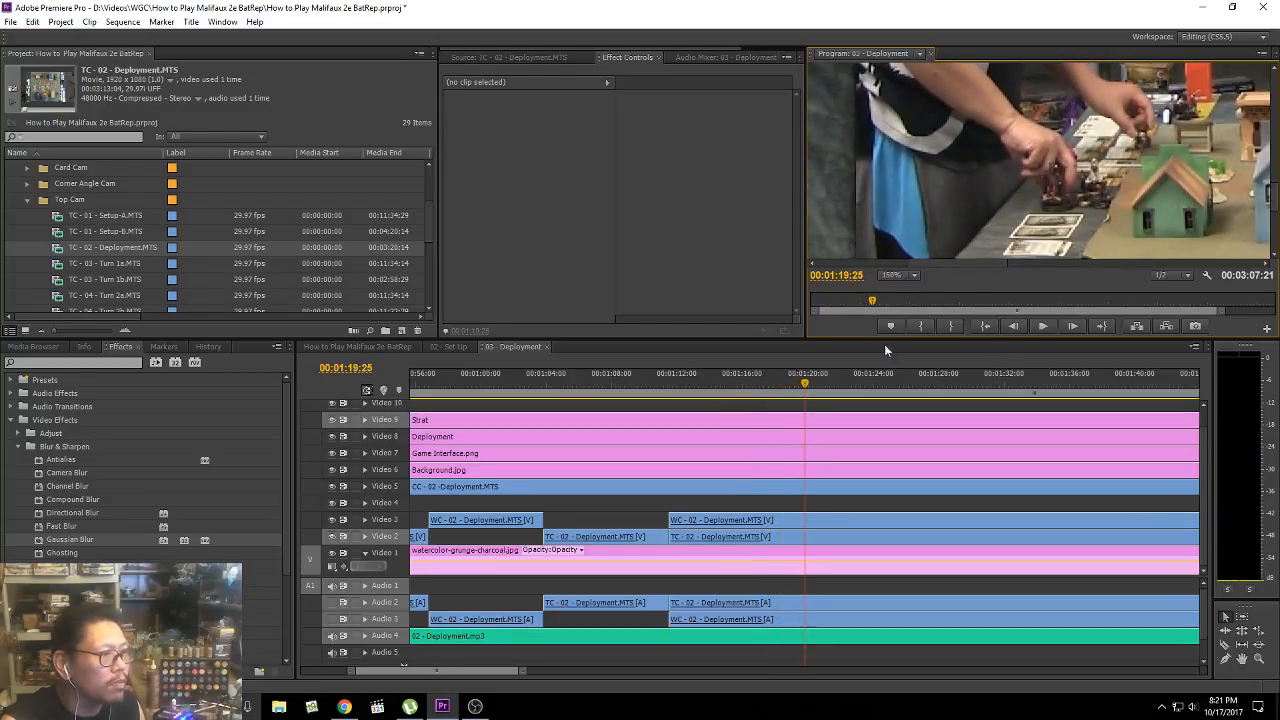
key("space")
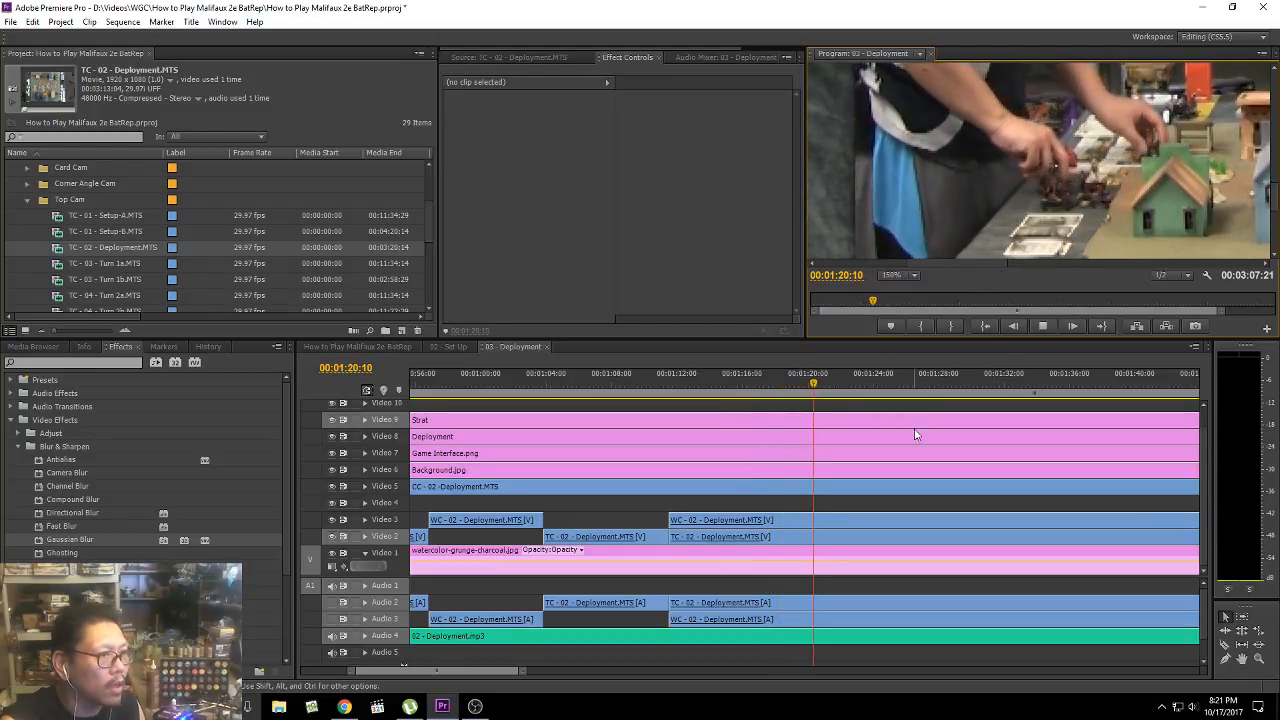
key("space")
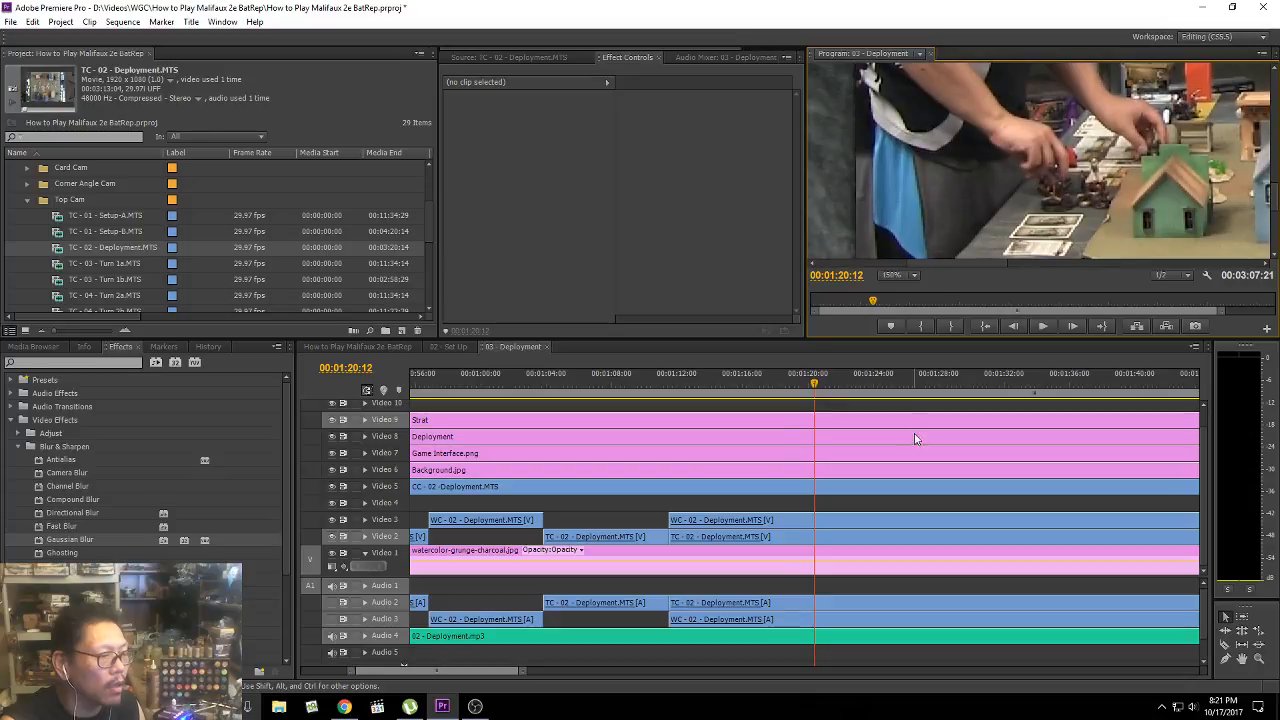
Step: Split both the WC and TC clips at 00:01:20:12 and delete the TC segment on Video 2 between 00:01:11:14 and this cut
left_click(1225, 646)
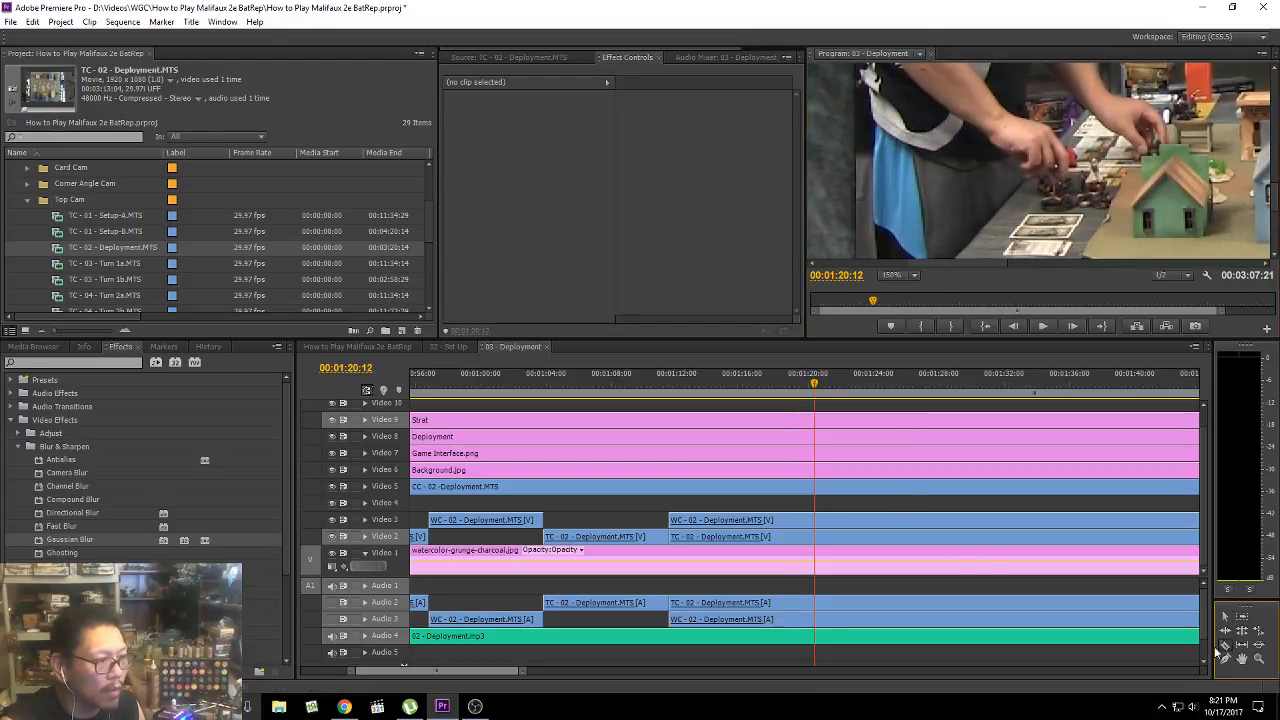
left_click(818, 519)
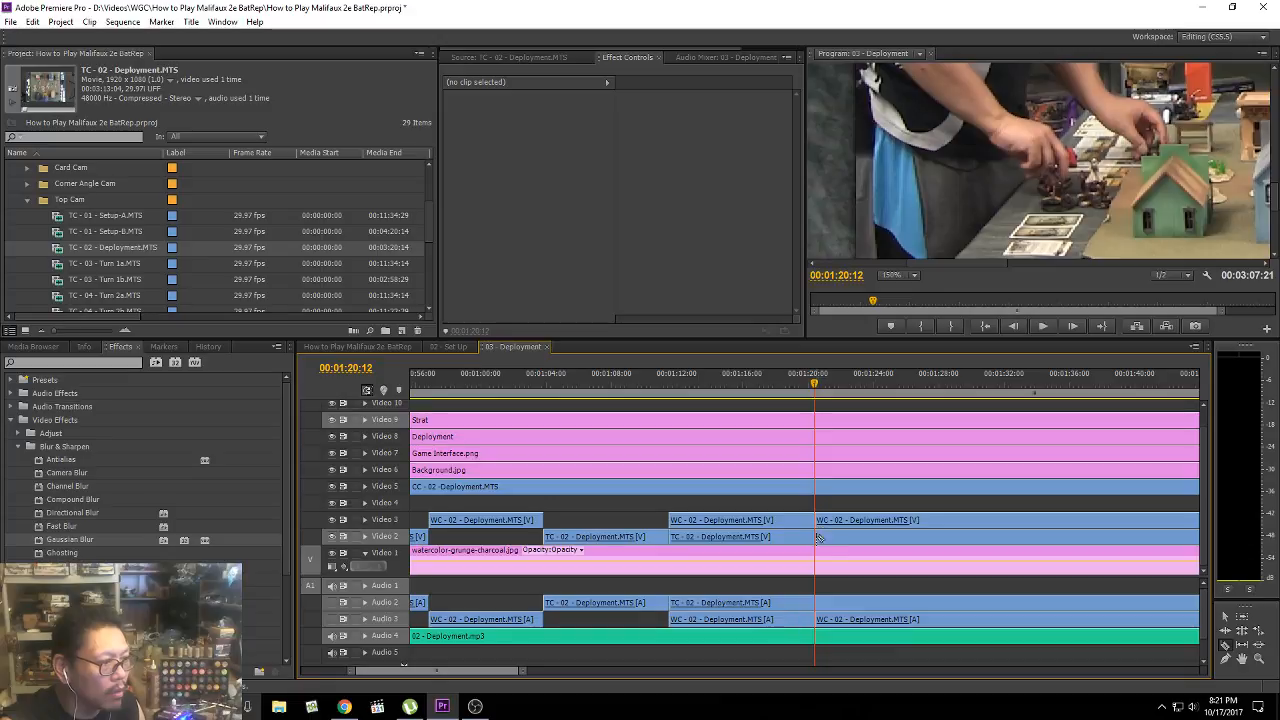
left_click(1228, 619)
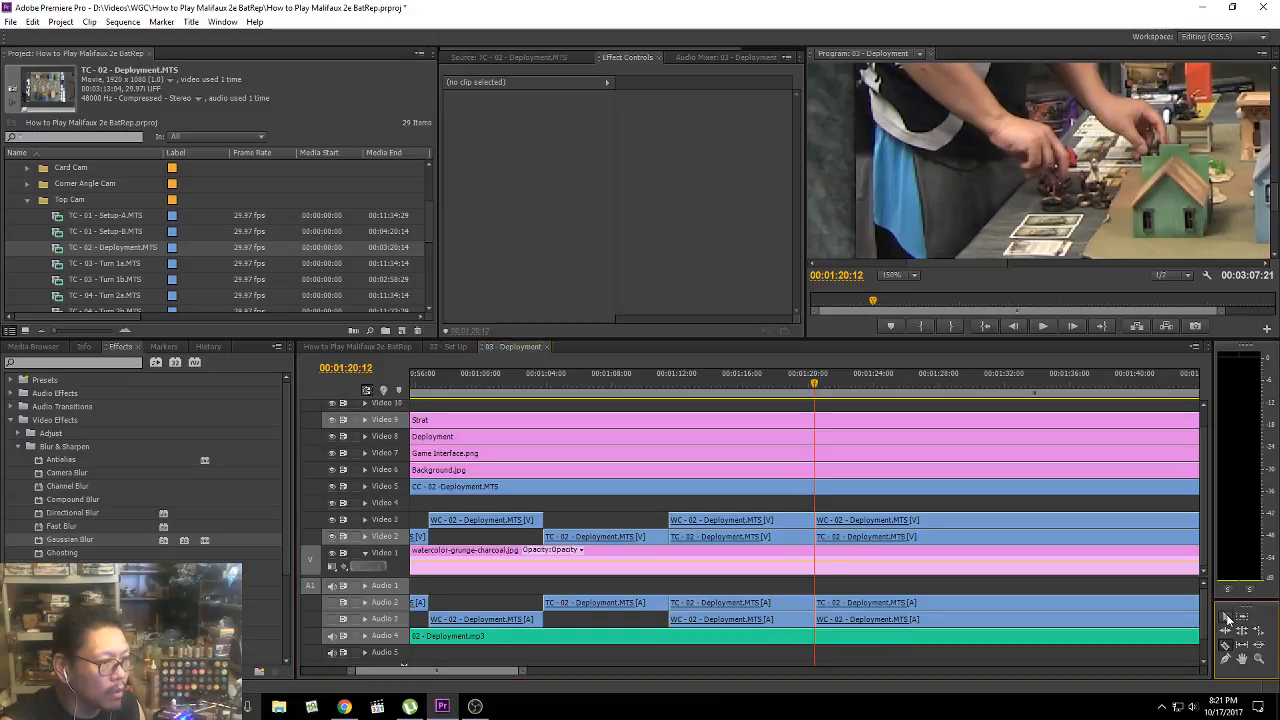
left_click(796, 541)
key("Delete")
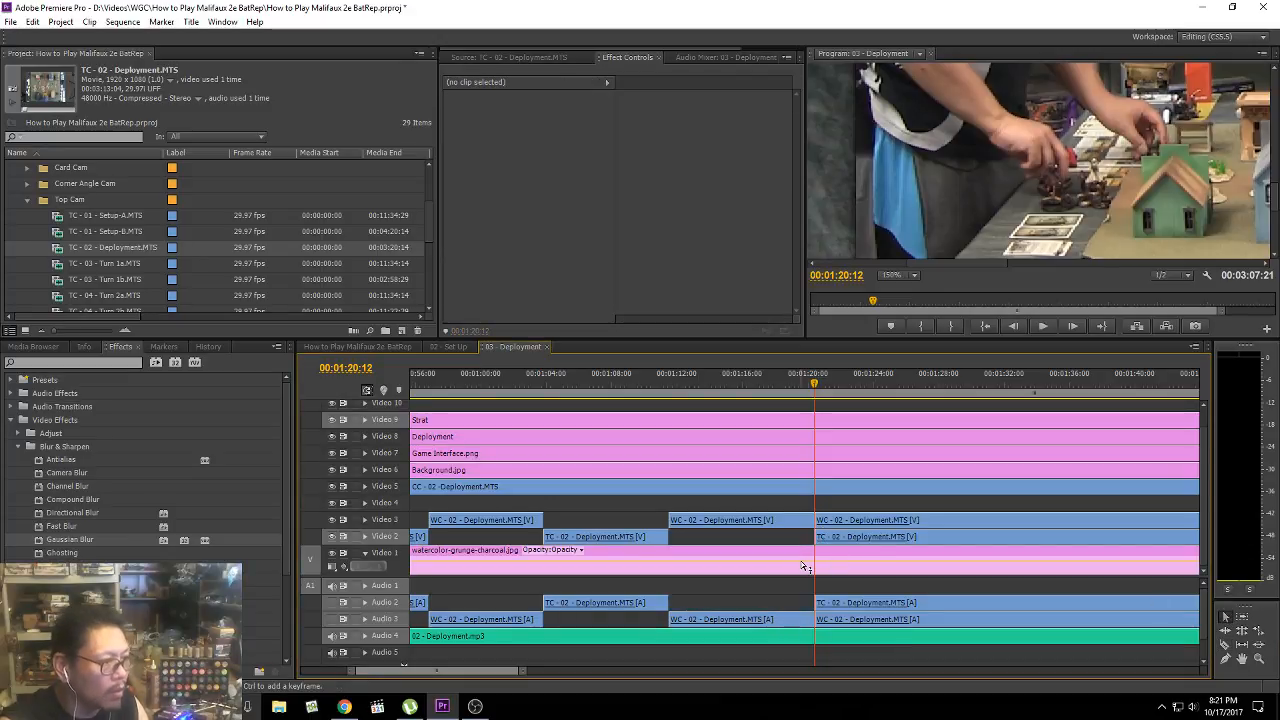
Step: Replay from 00:01:18:05 and from 00:01:10:21 across the latest cuts, and set the Program Monitor zoom back to Fit
left_click(780, 384)
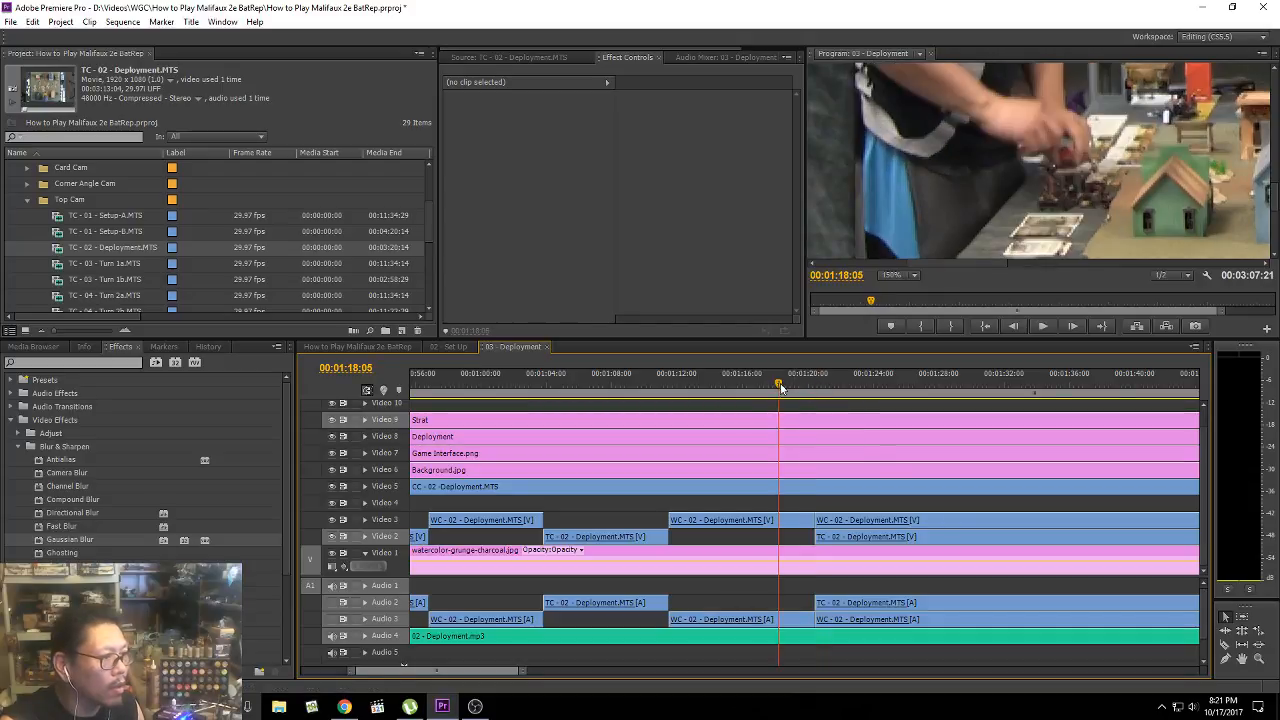
key("space")
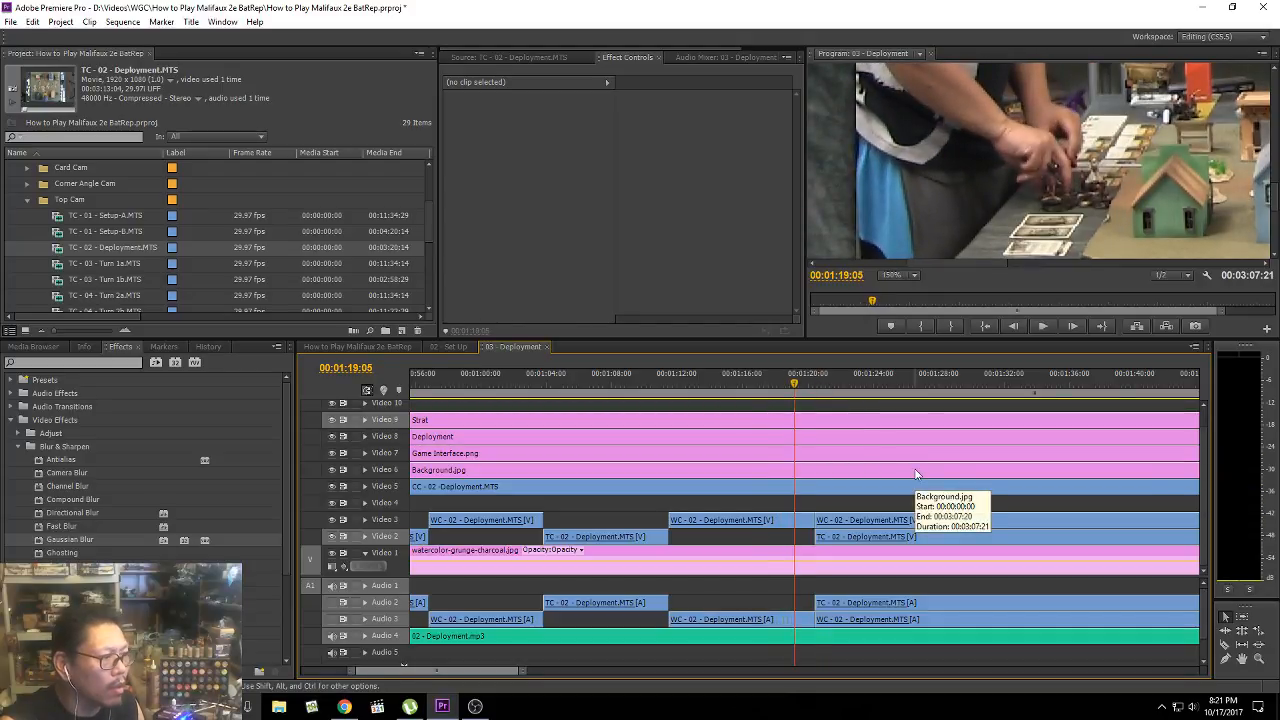
left_click(656, 384)
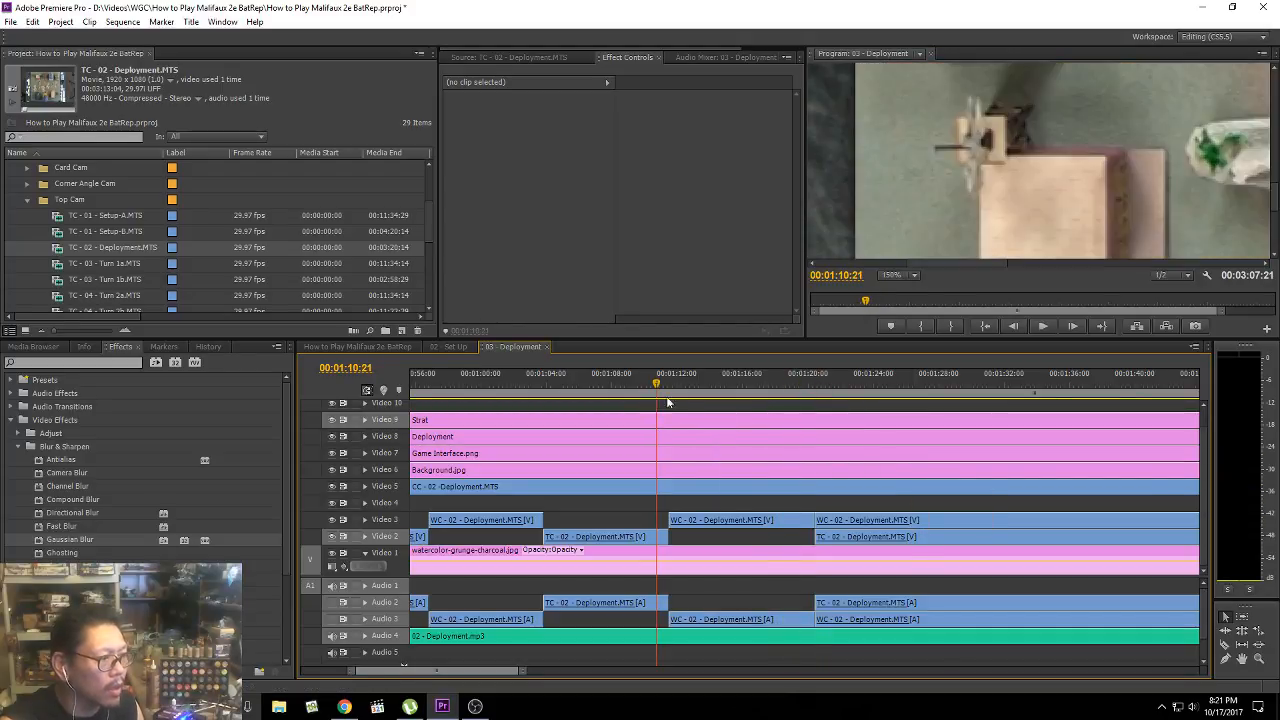
key("space")
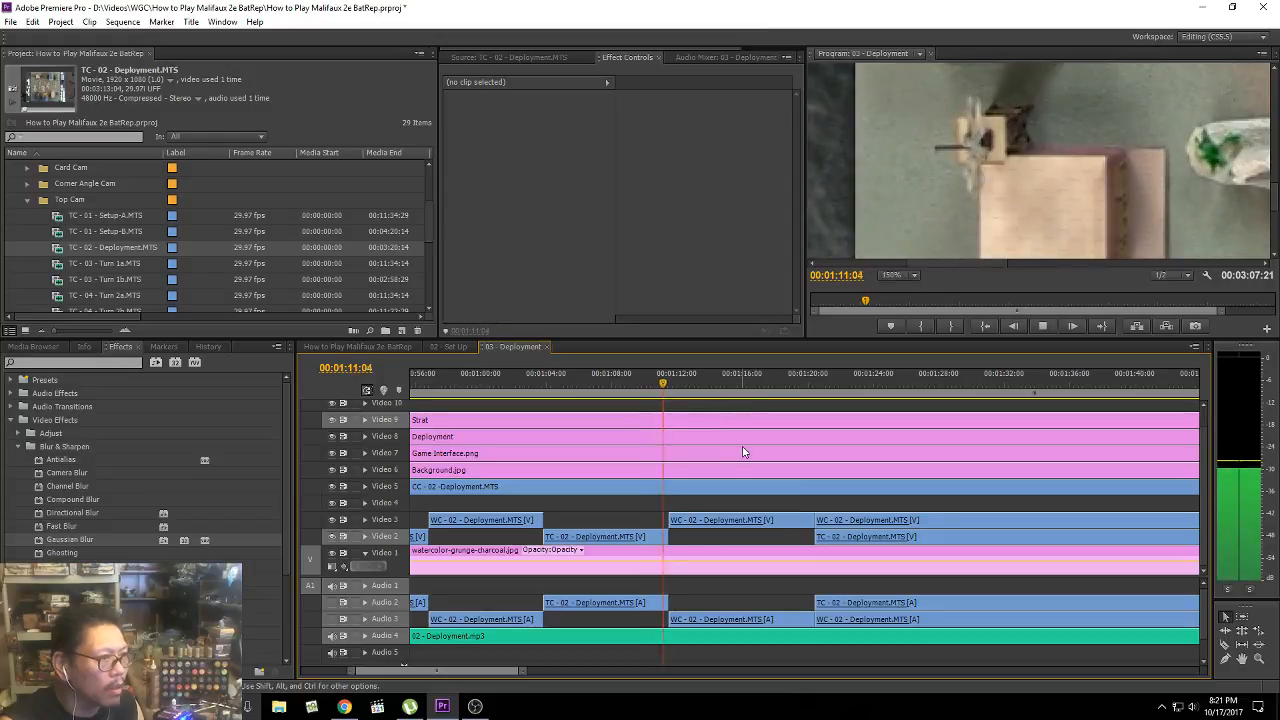
left_click(902, 278)
left_click(904, 290)
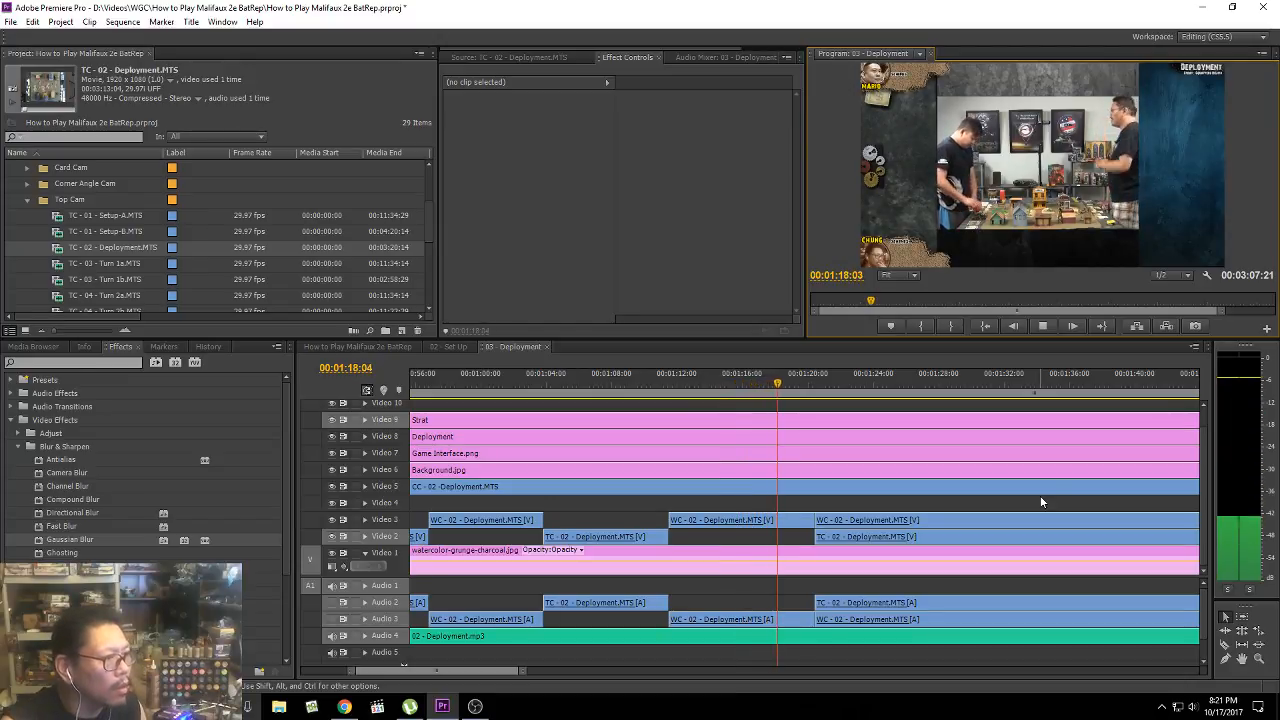
Step: Hide Video 3 and play the top-camera footage, replaying up to 00:02:03:18 to find the next cut point
left_click(332, 520)
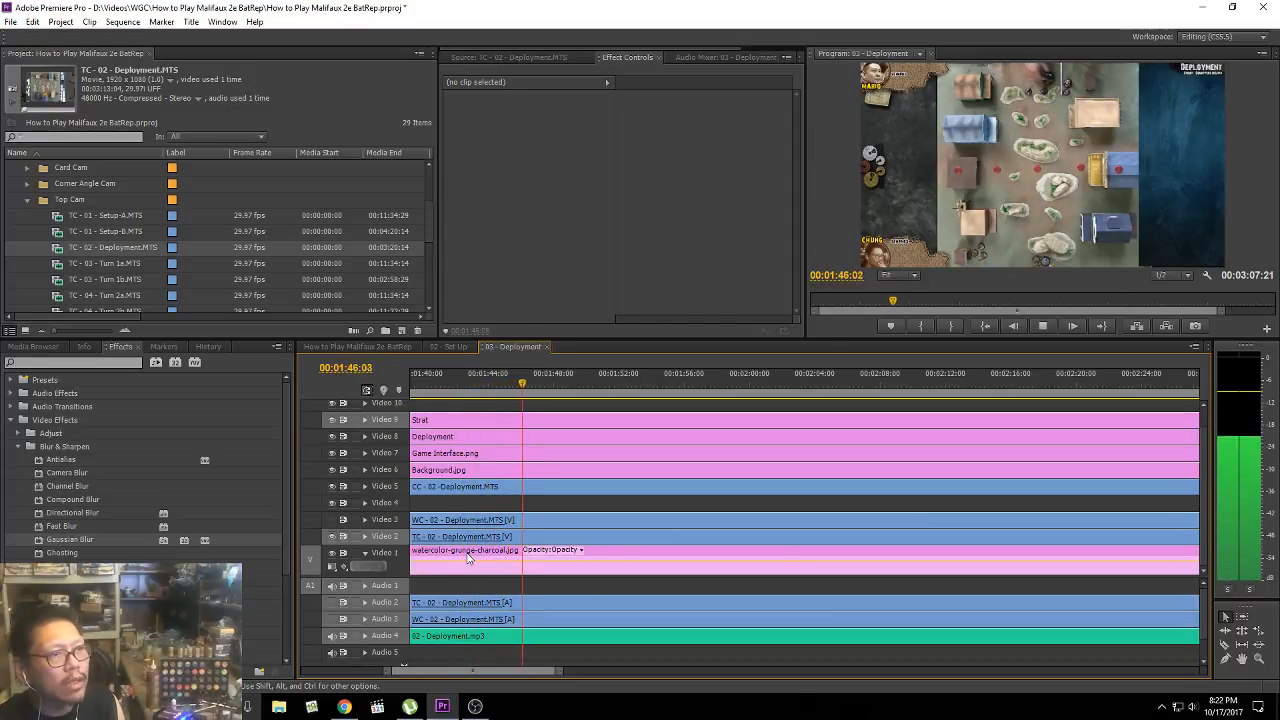
key("space")
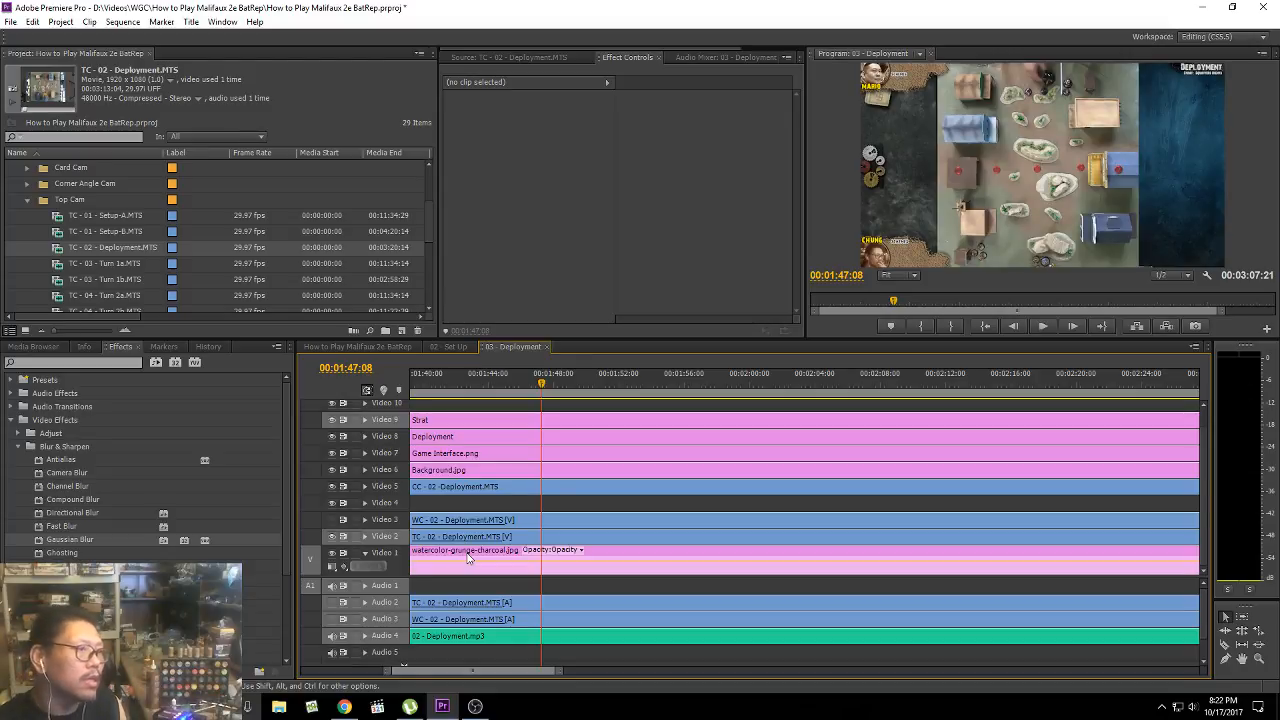
key("space")
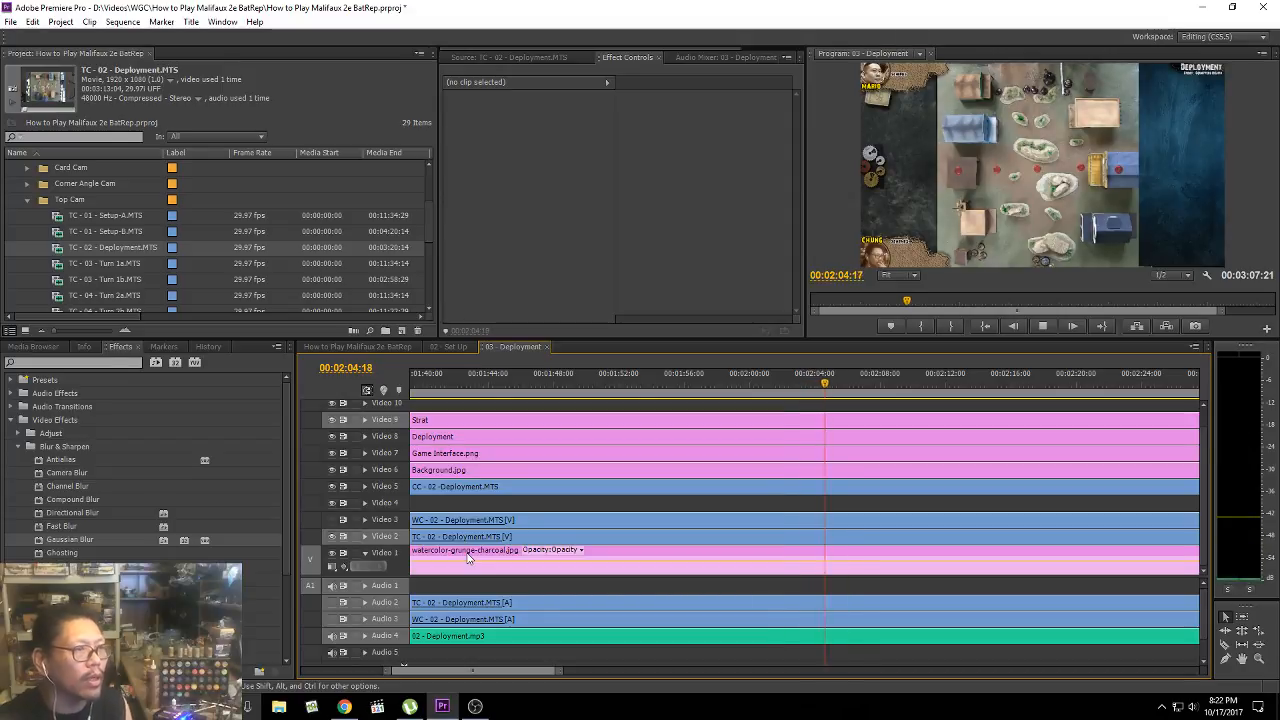
left_click(791, 384)
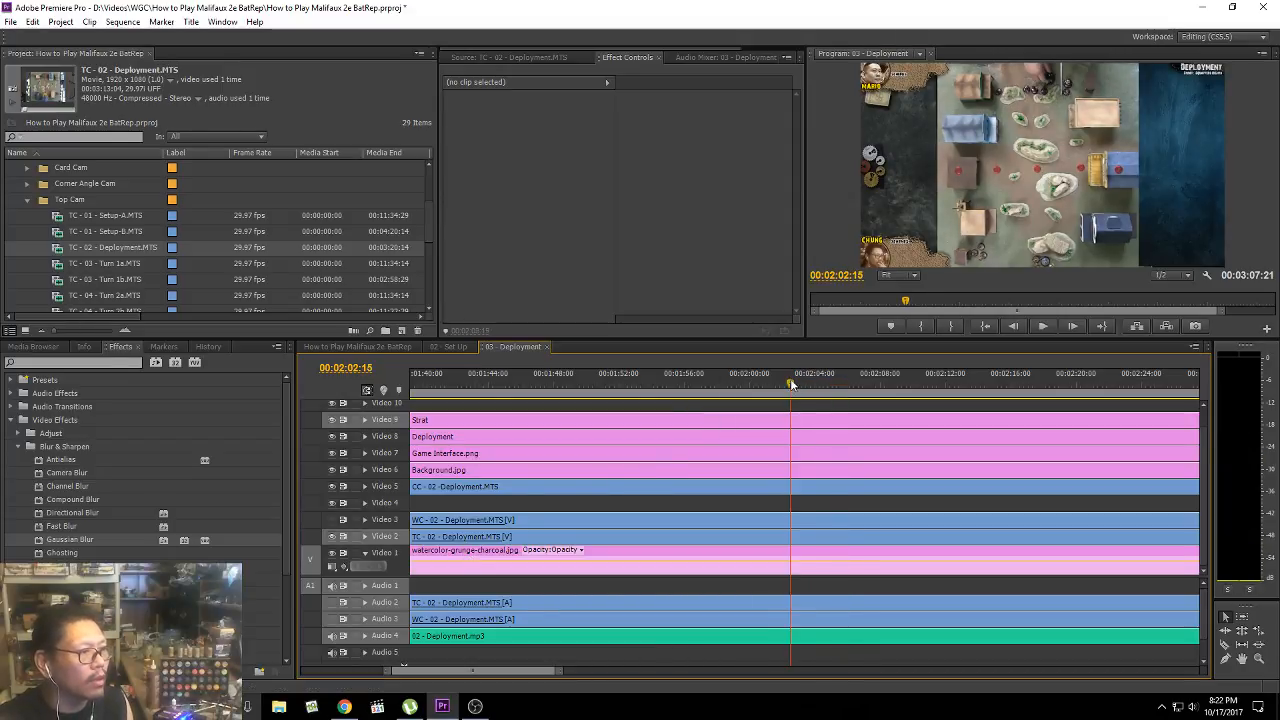
key("space")
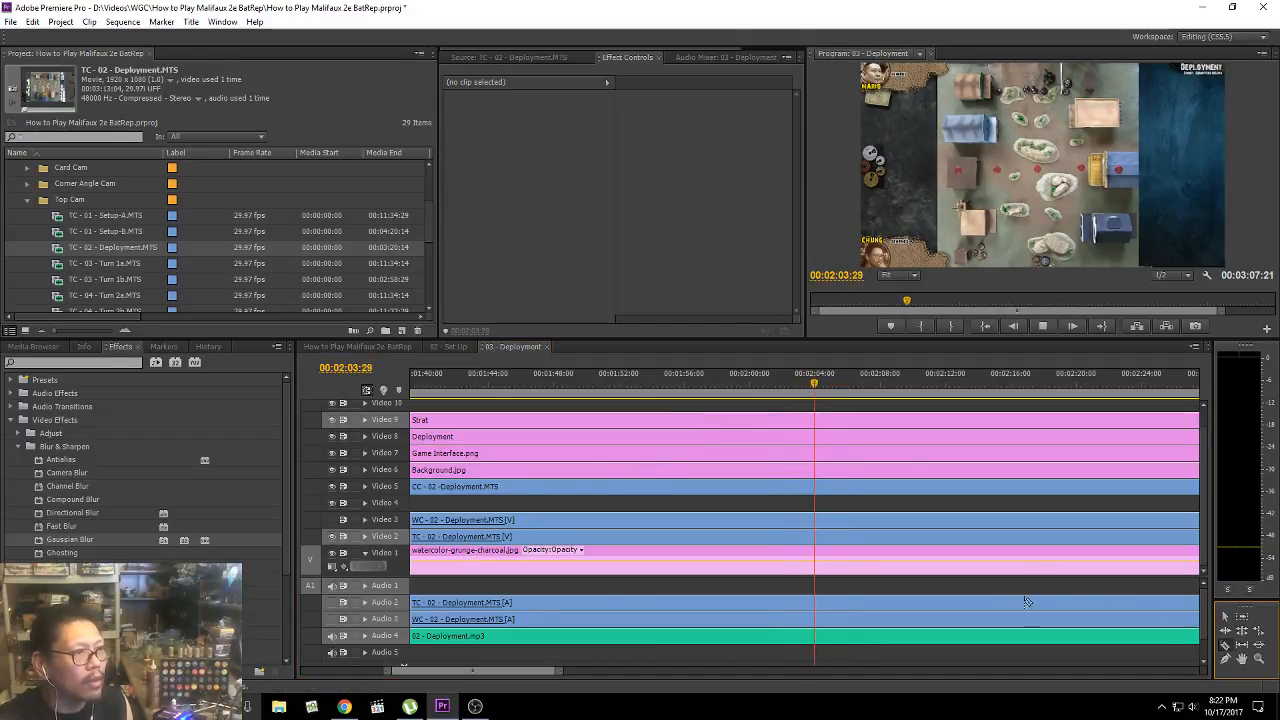
key("space")
left_click(768, 379)
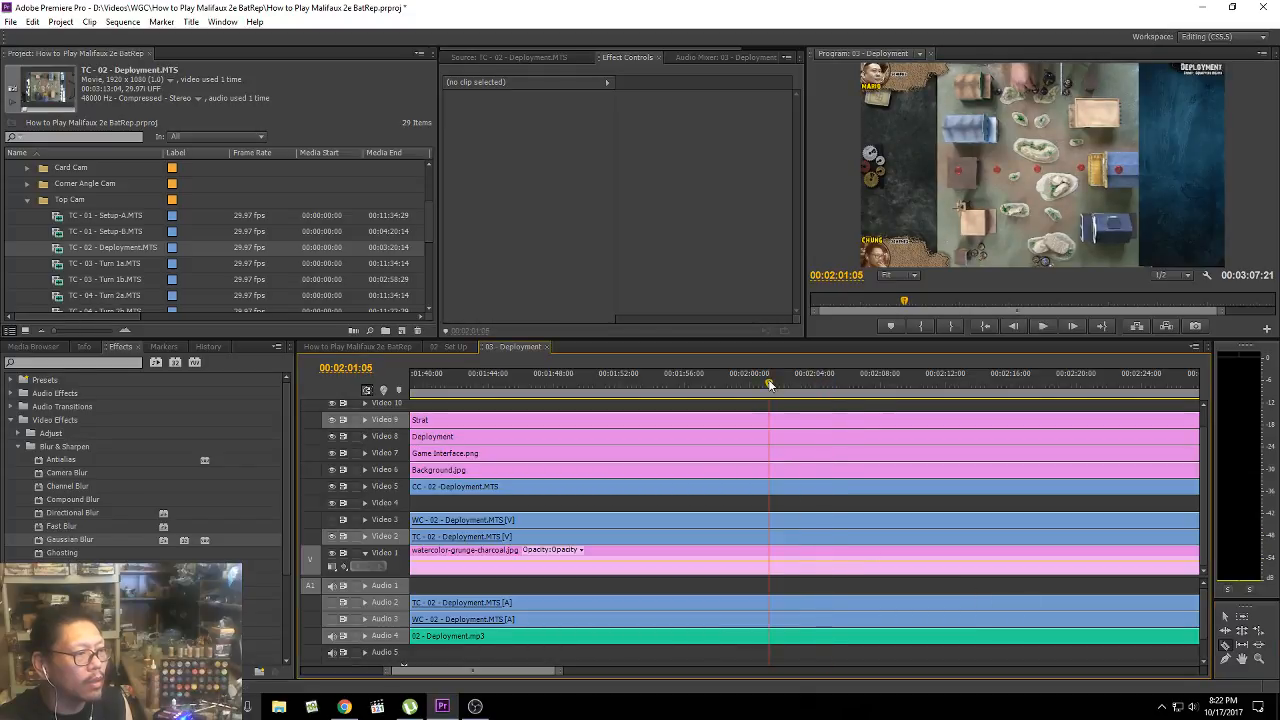
key("space")
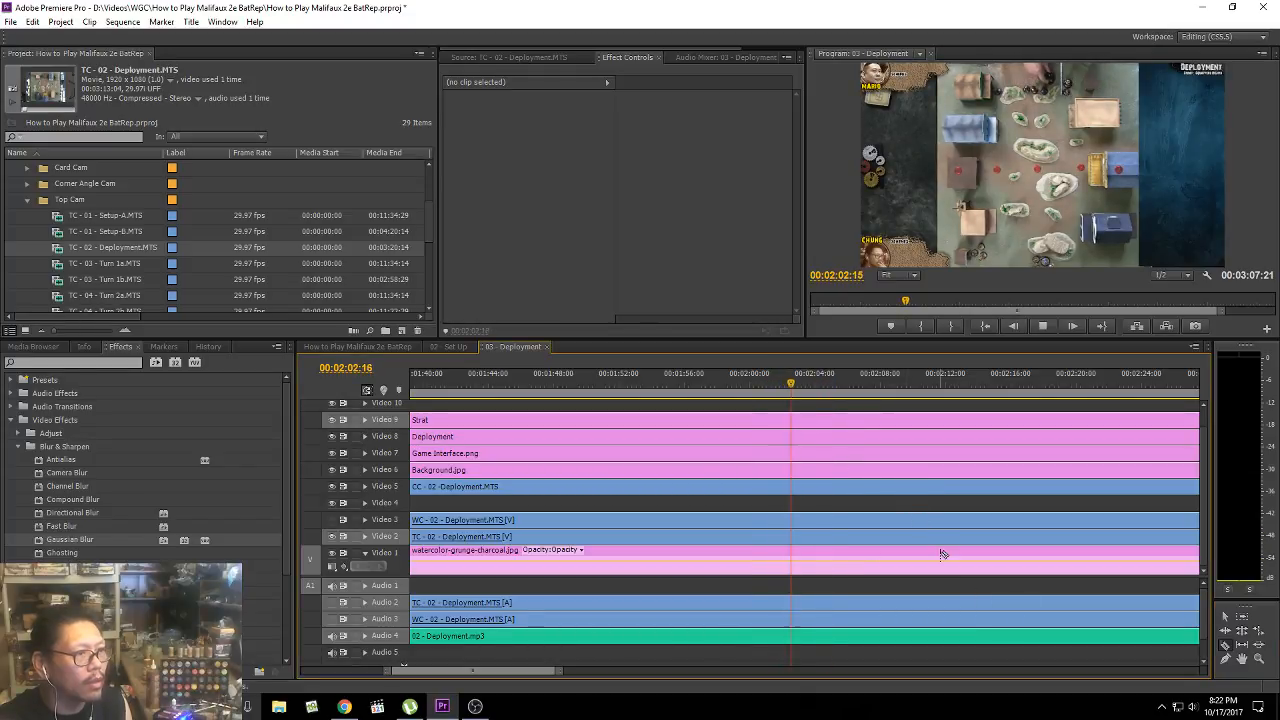
key("space")
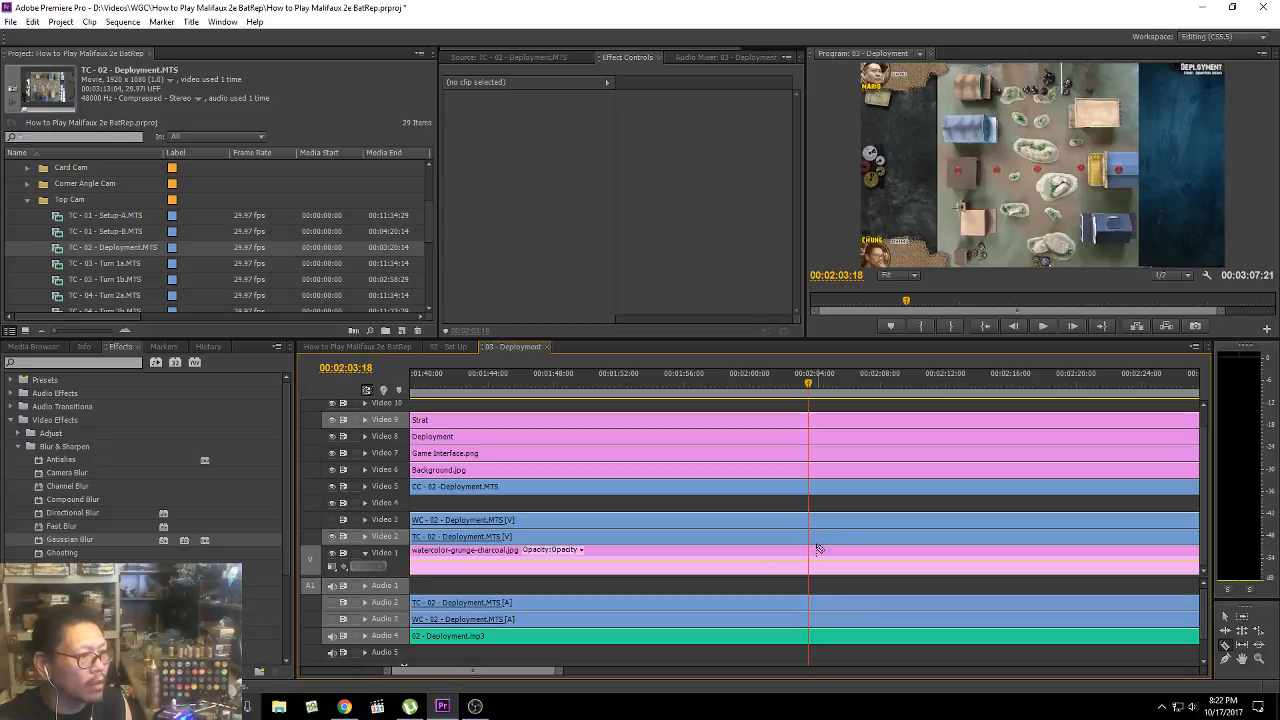
Step: Split both the WC and TC clips at 00:02:03:18 and delete the WC segment on Video 3 that ends at this cut
key("ctrl+k")
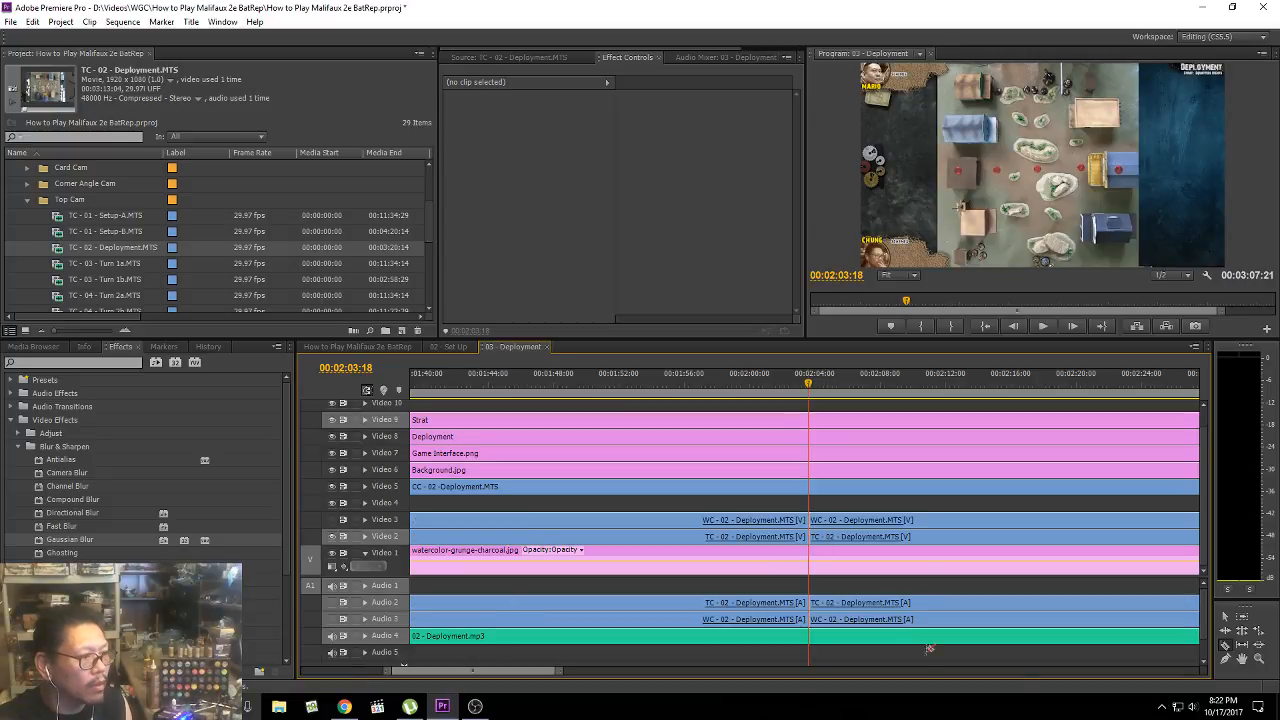
left_click(1229, 619)
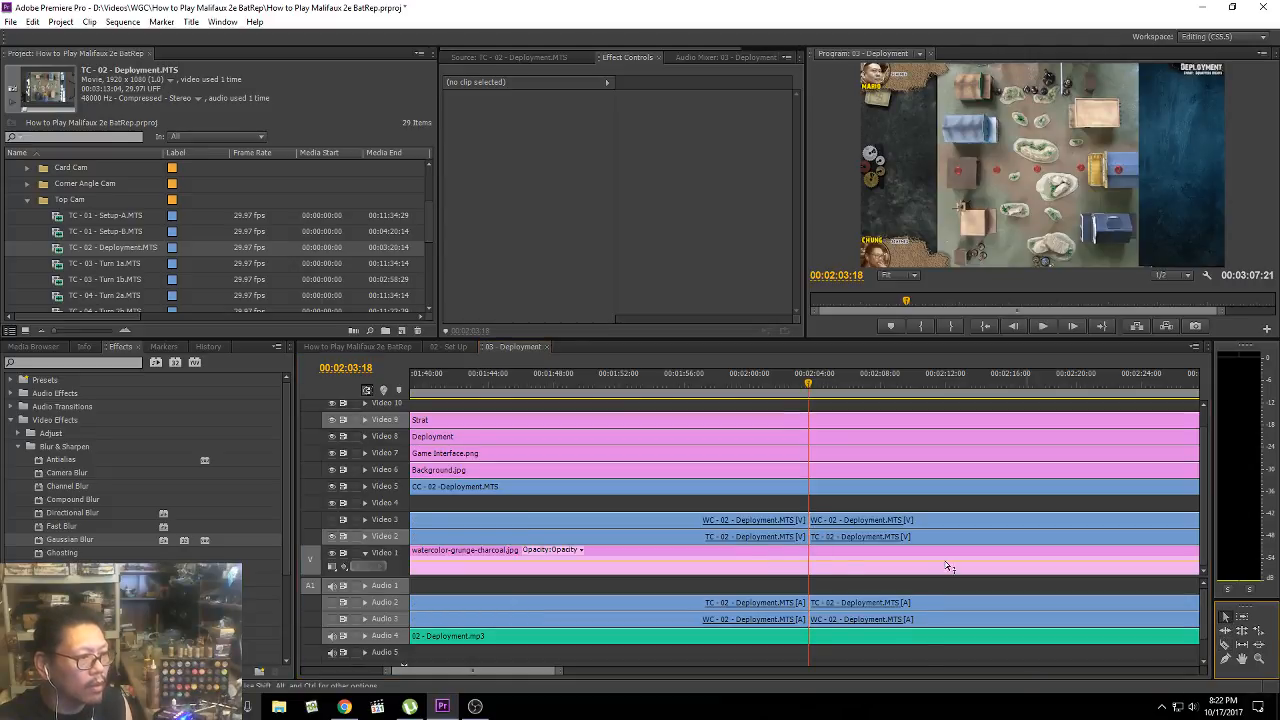
left_click(675, 520)
key("Delete")
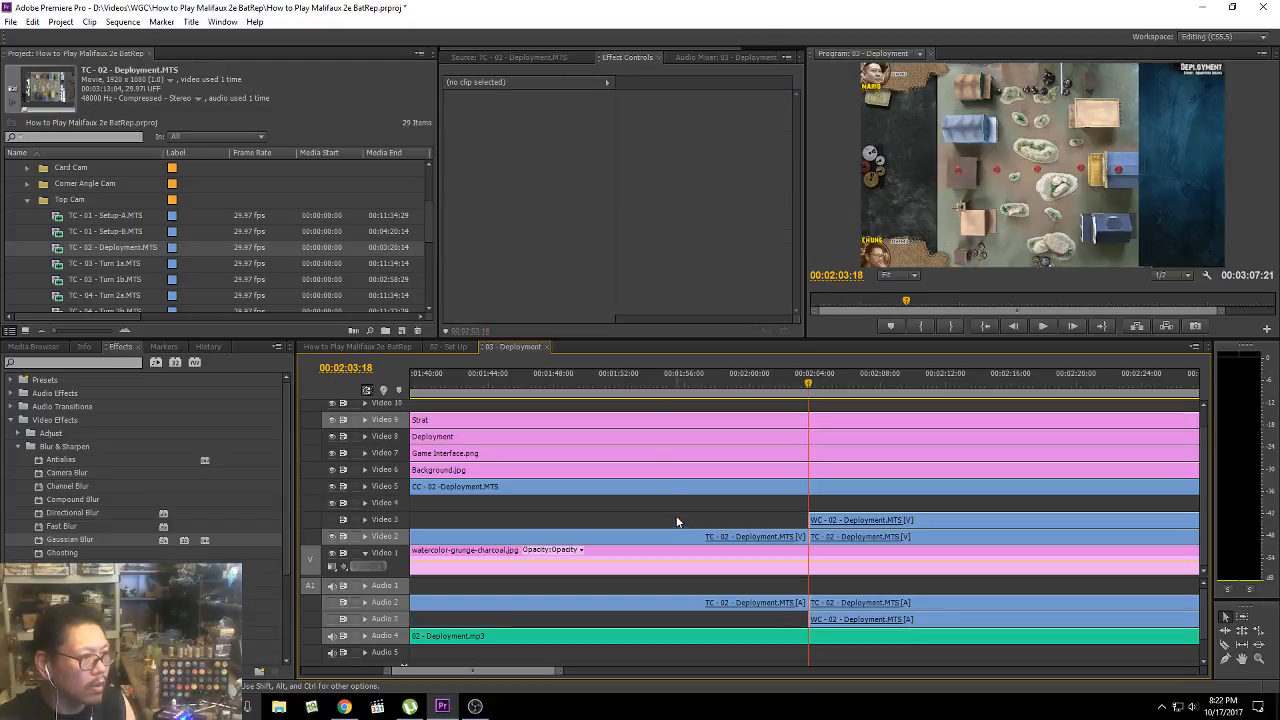
Step: Show Video 3 again, replay from 00:01:50:29, and play past the 00:02:03:18 cut to look for the next camera change
left_click(604, 390)
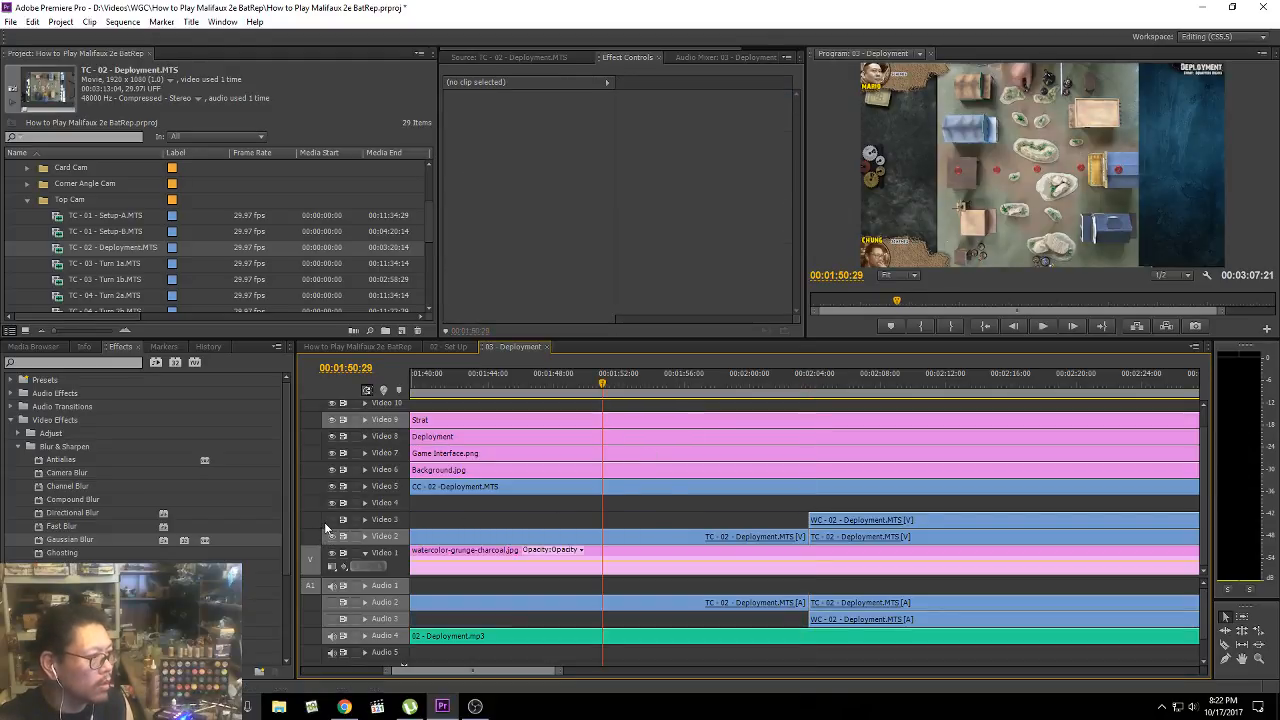
key("space")
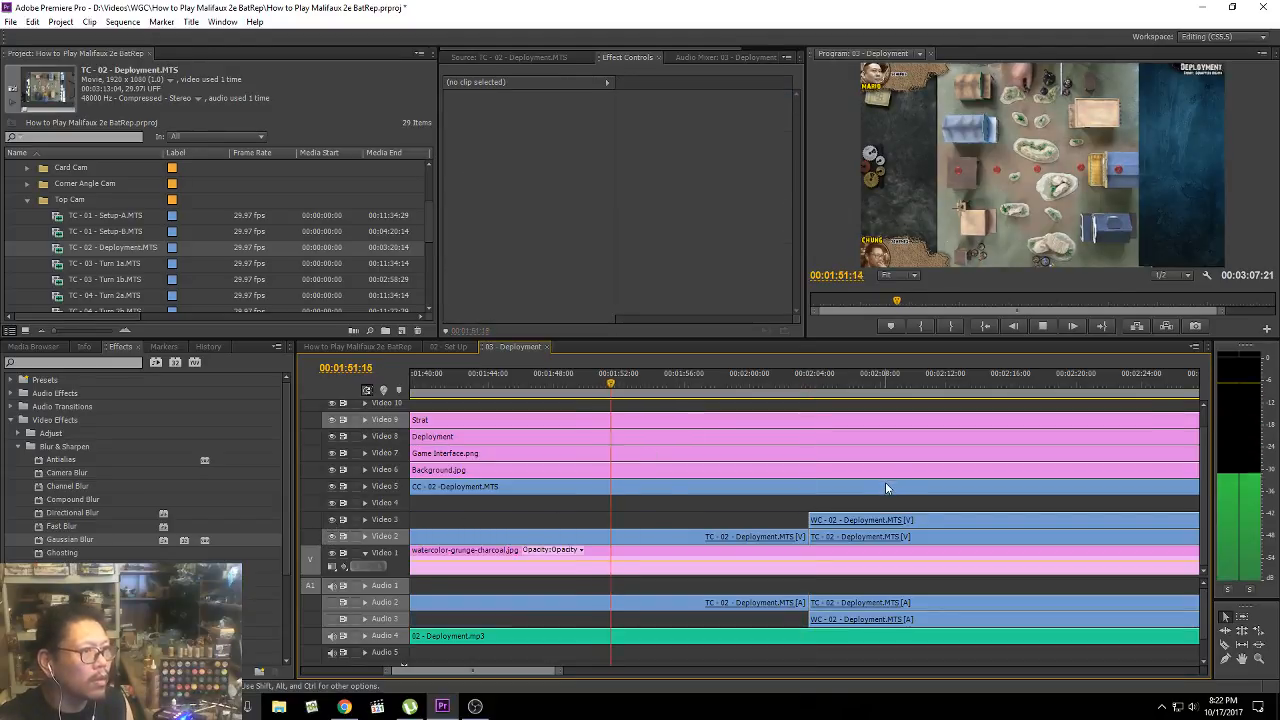
left_click(798, 378)
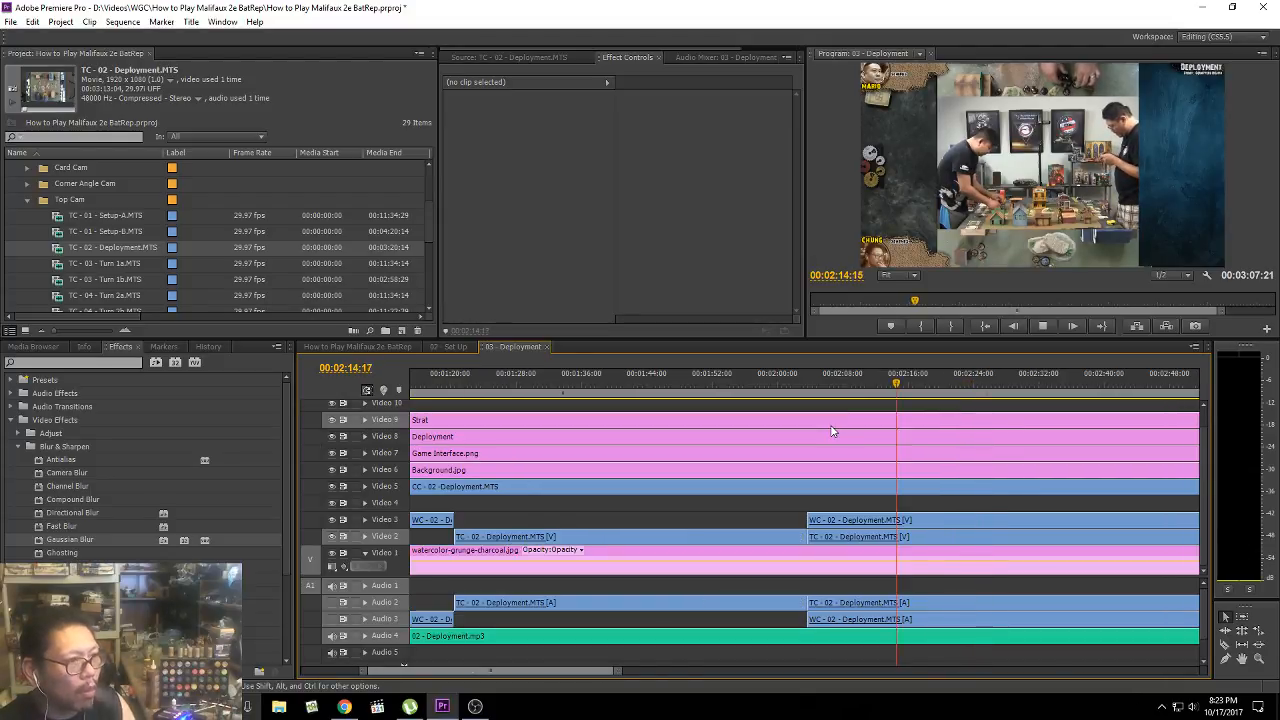
key("minus")
key("minus")
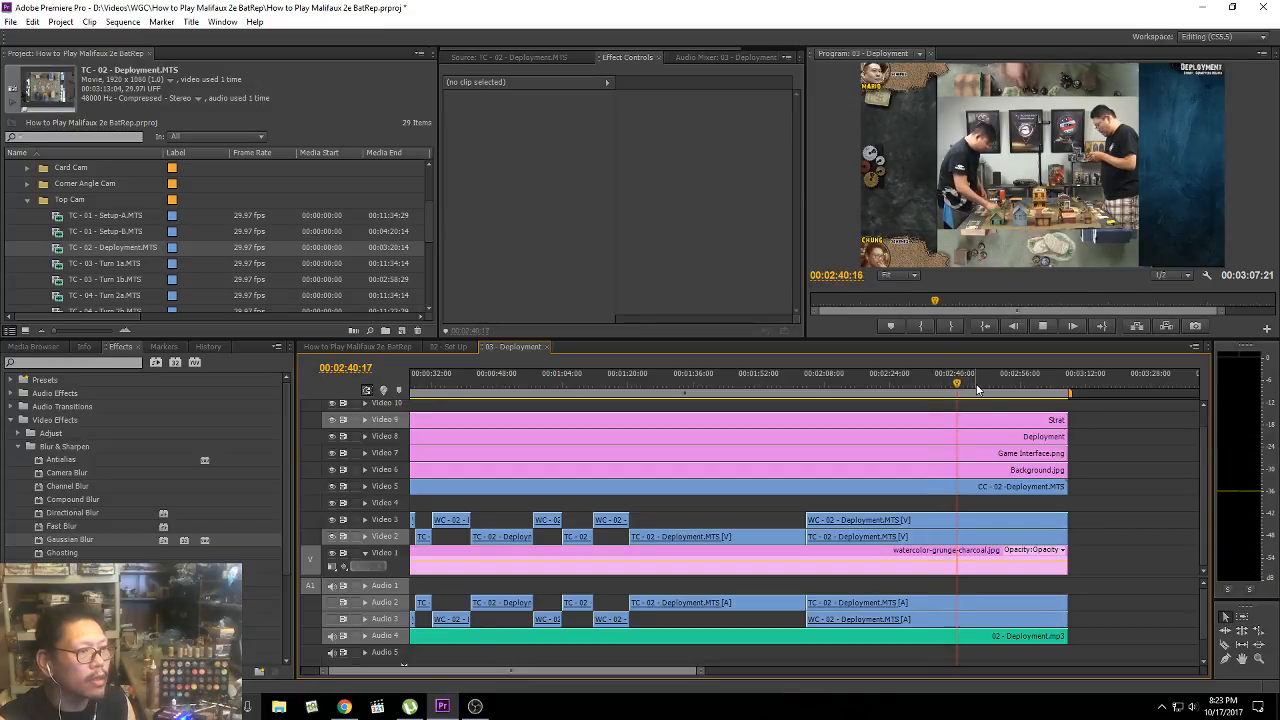
key("space")
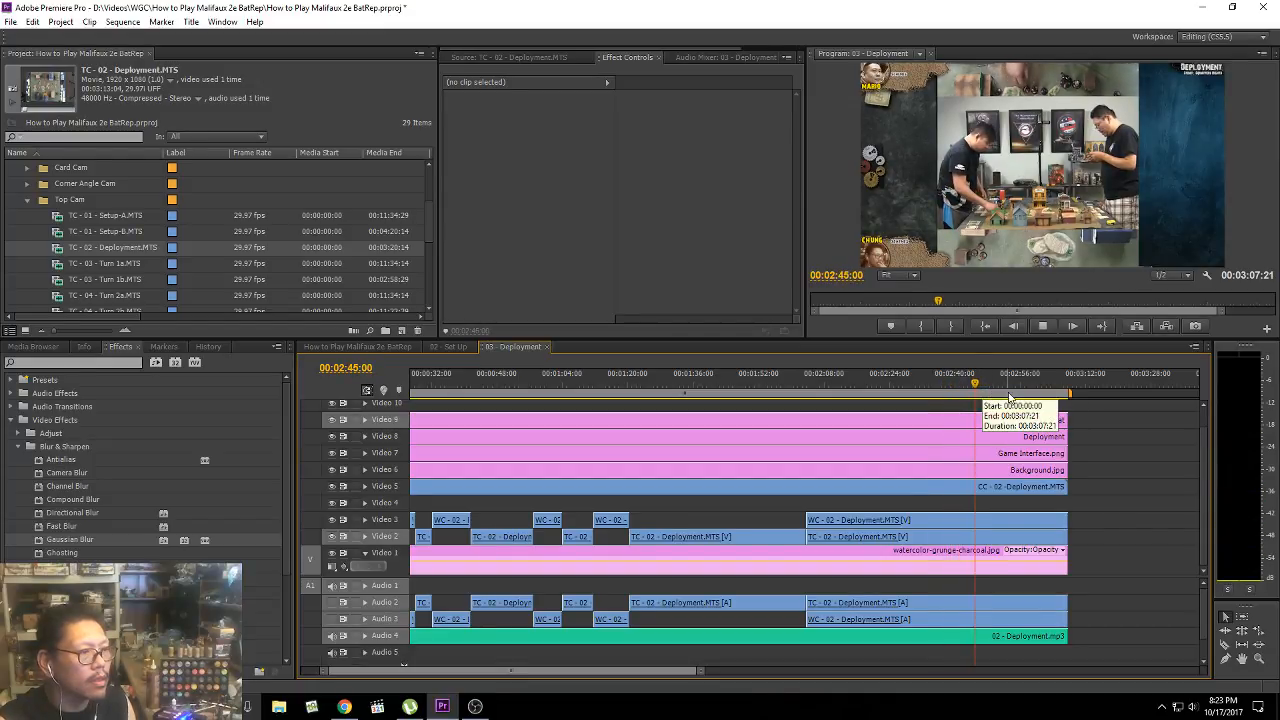
left_click(980, 385)
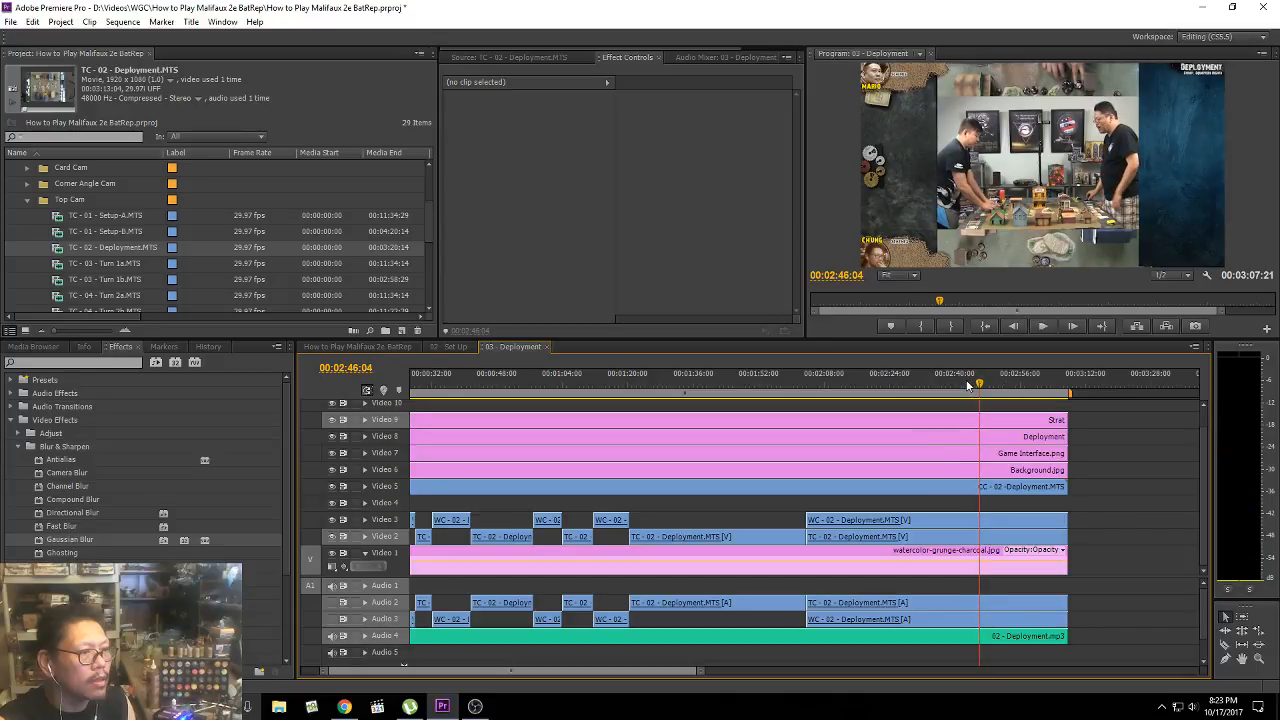
left_click(967, 385)
key("space")
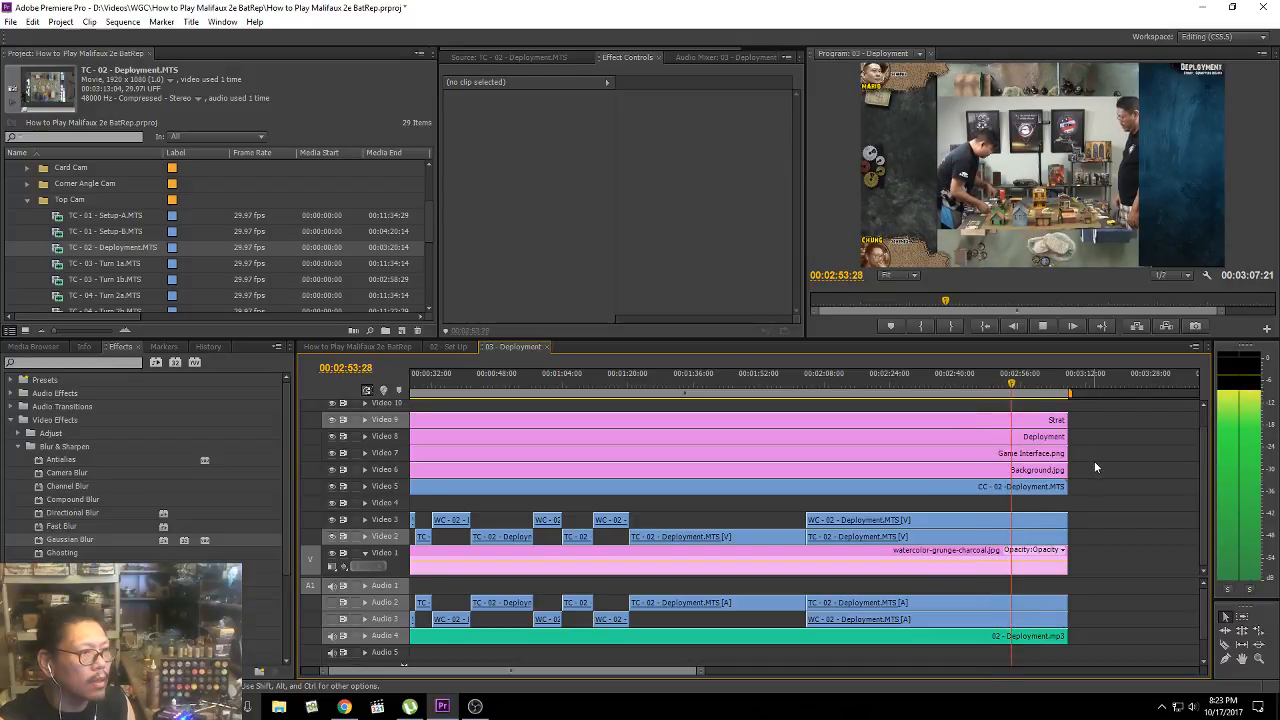
key("space")
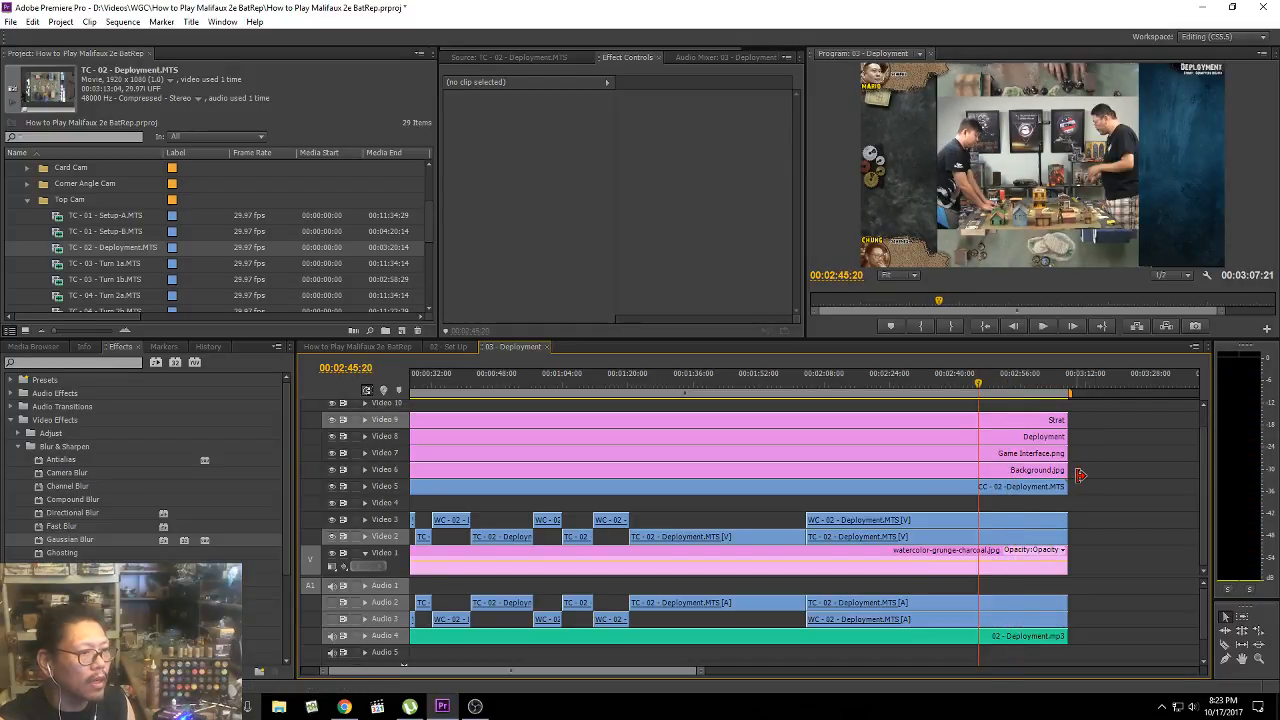
Step: Split both the WC and TC clips at 00:02:45:17 and delete the TC segment on Video 2 between 00:02:03:18 and this cut
left_click(958, 381)
key("space")
left_click(1227, 647)
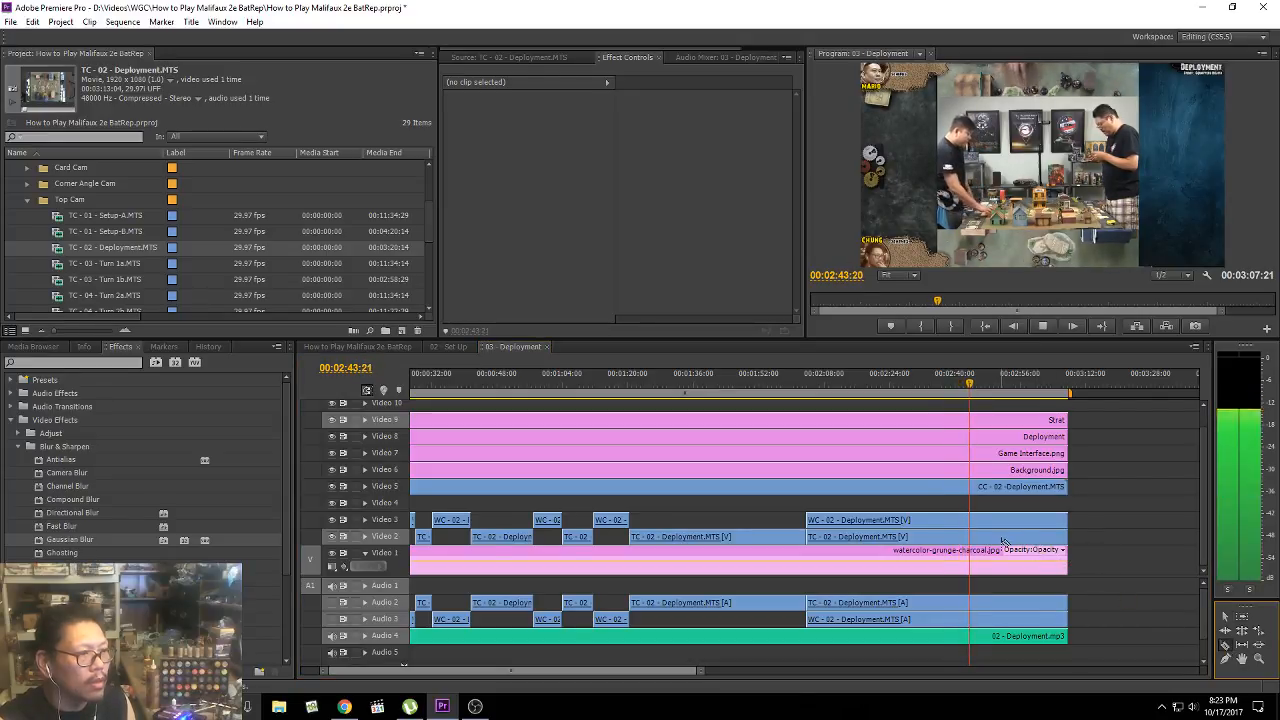
key("space")
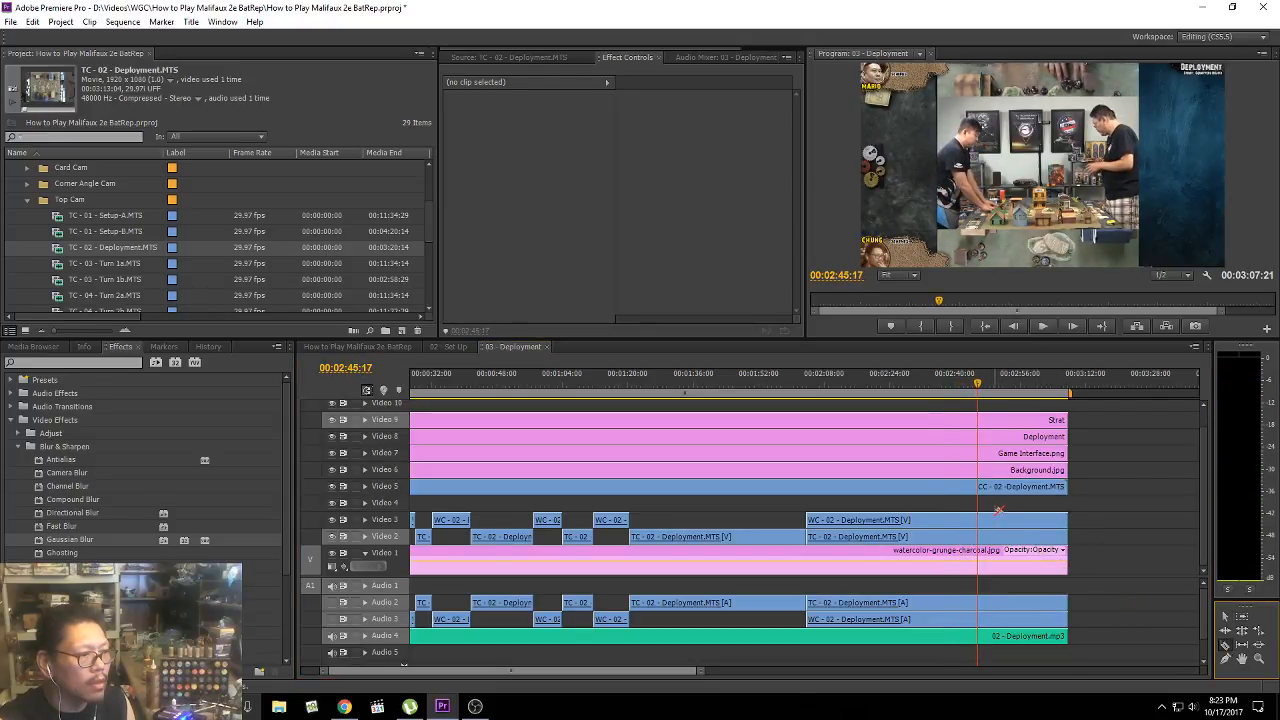
left_click(979, 519)
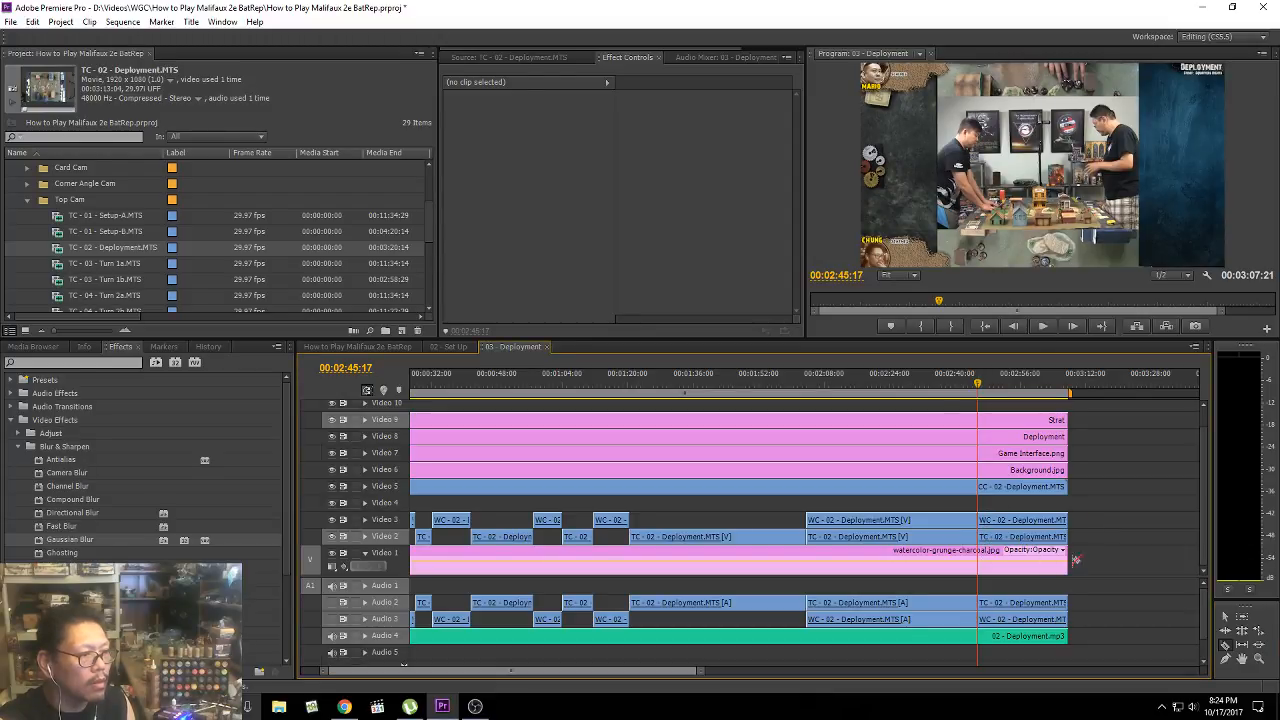
key("space")
key("=")
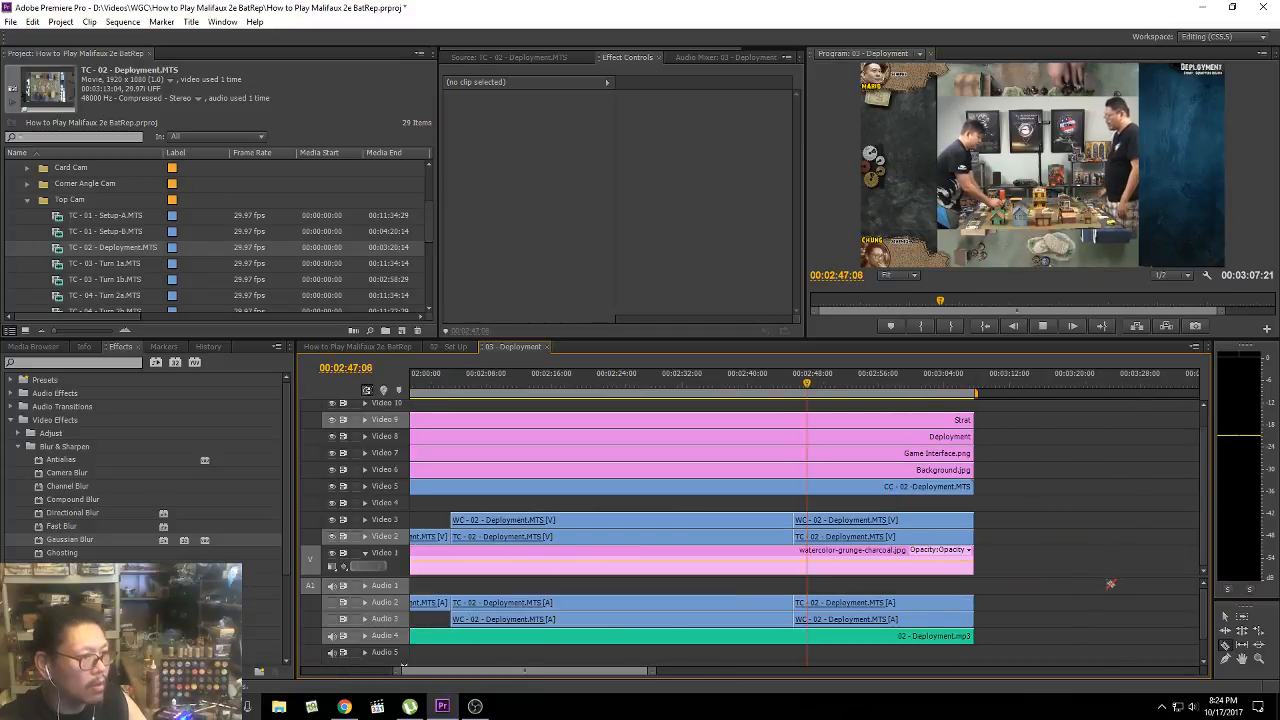
key("=")
key("space")
left_click(1230, 618)
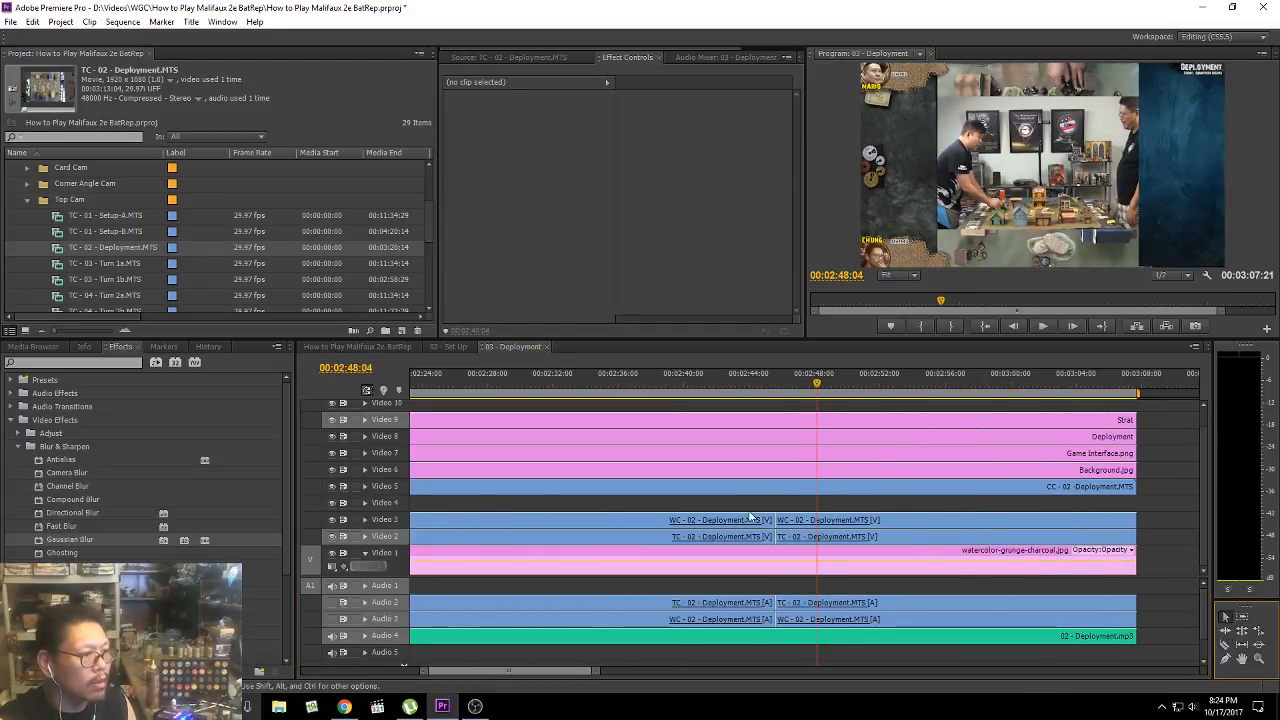
left_click(741, 541)
key("Delete")
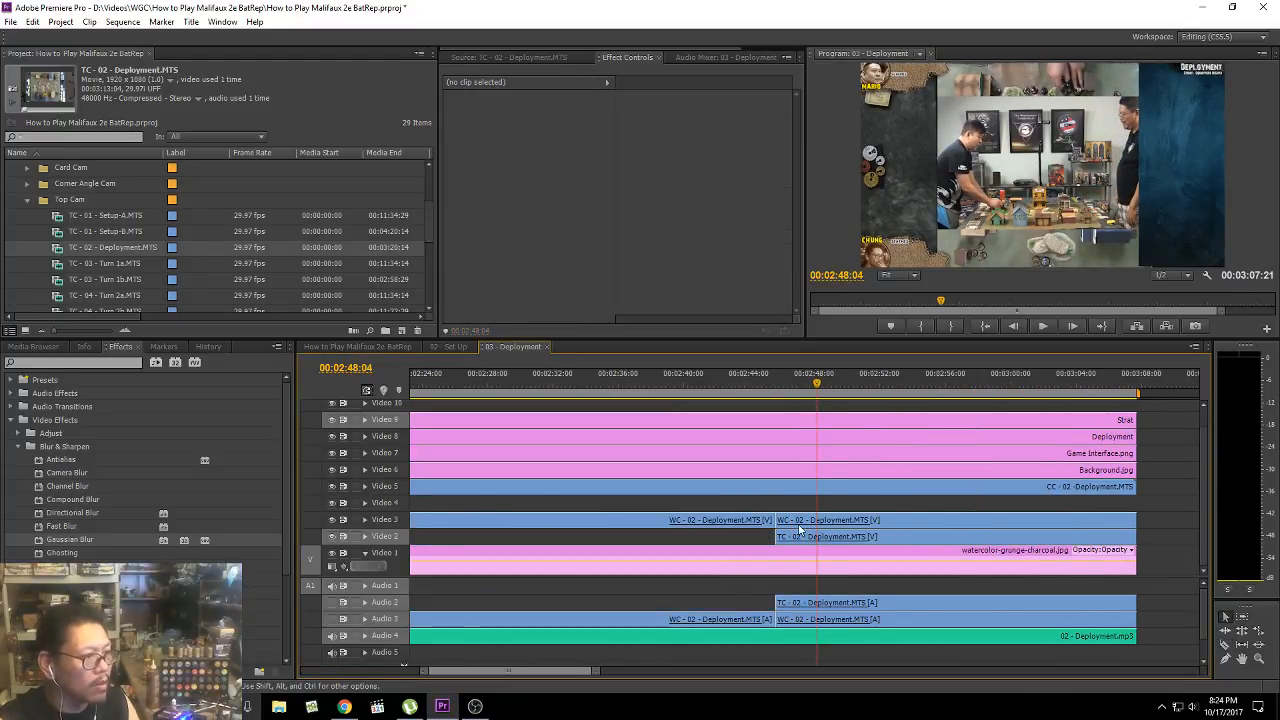
Step: Play on to 00:02:54:23 and split both the WC clip on Video 3 and the TC clip on Video 2 there
key("space")
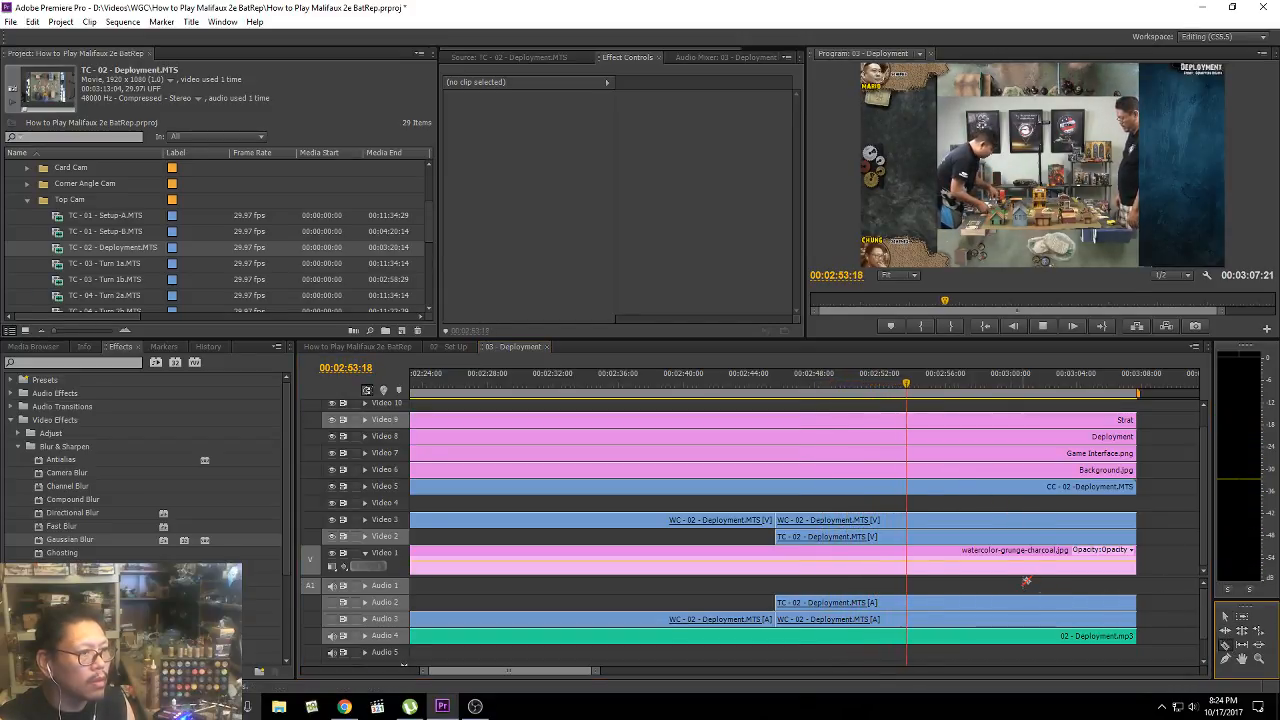
key("space")
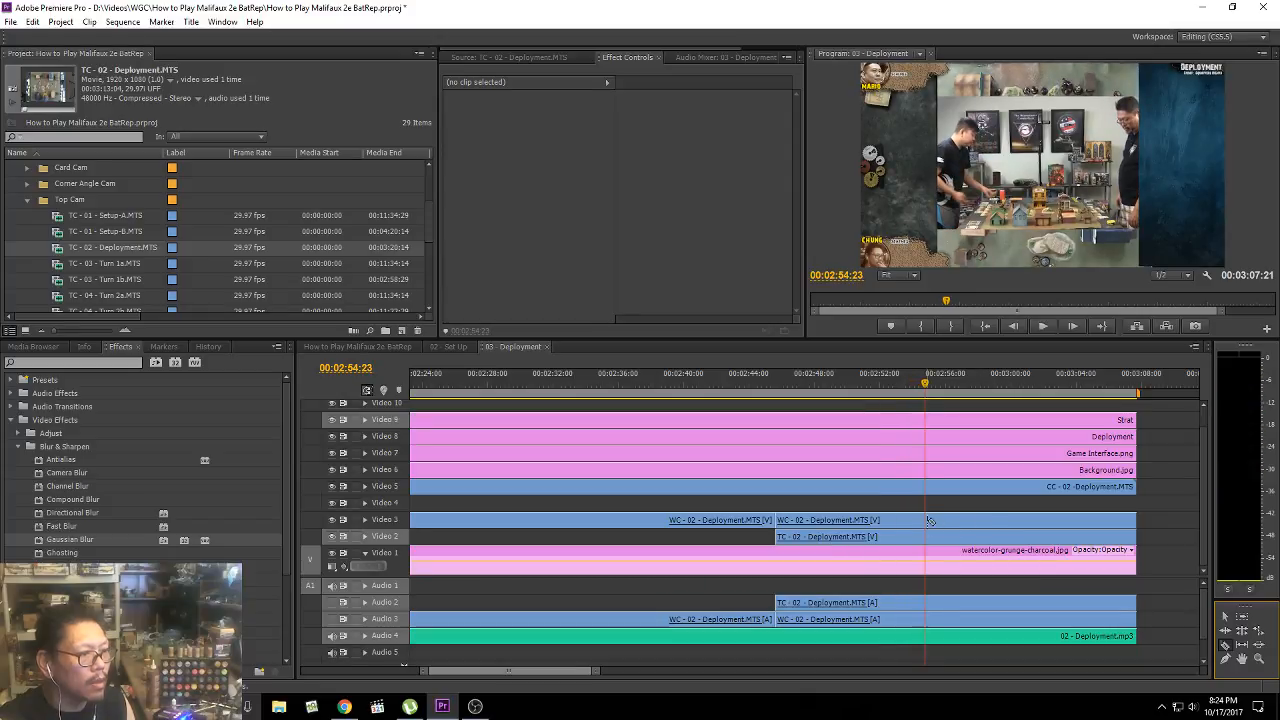
left_click(928, 520)
left_click(1226, 619)
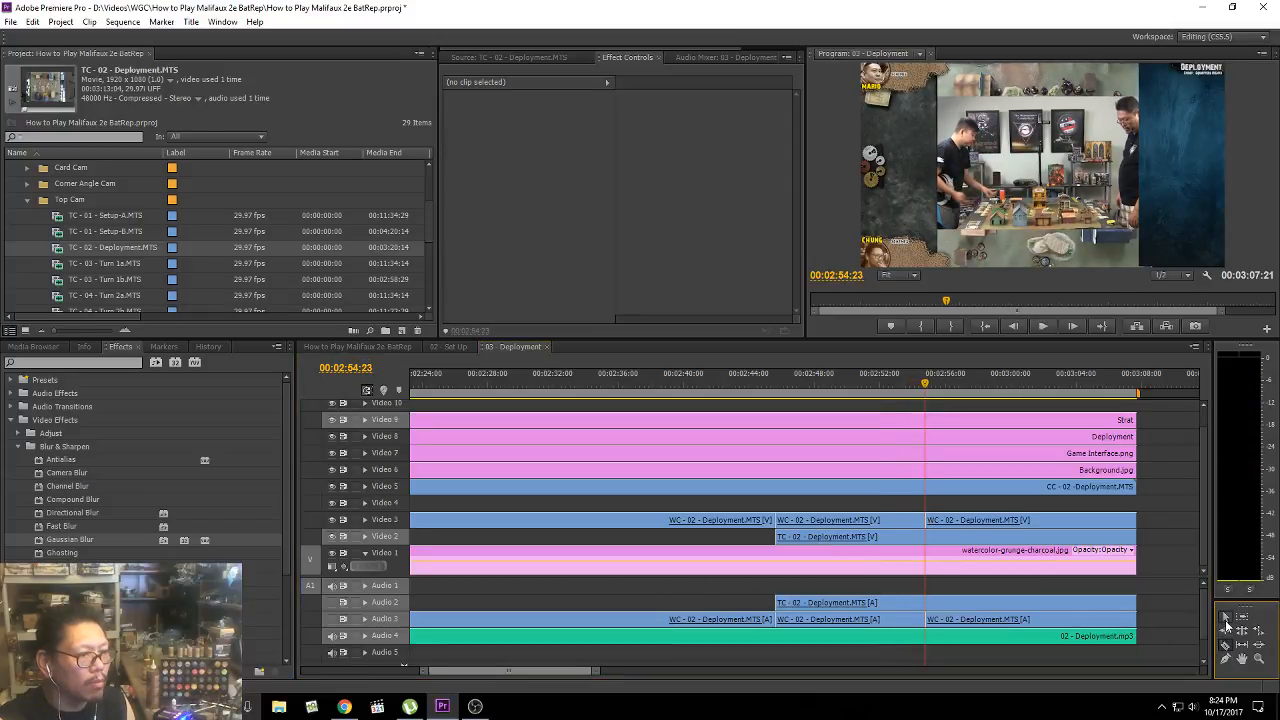
left_click(1225, 647)
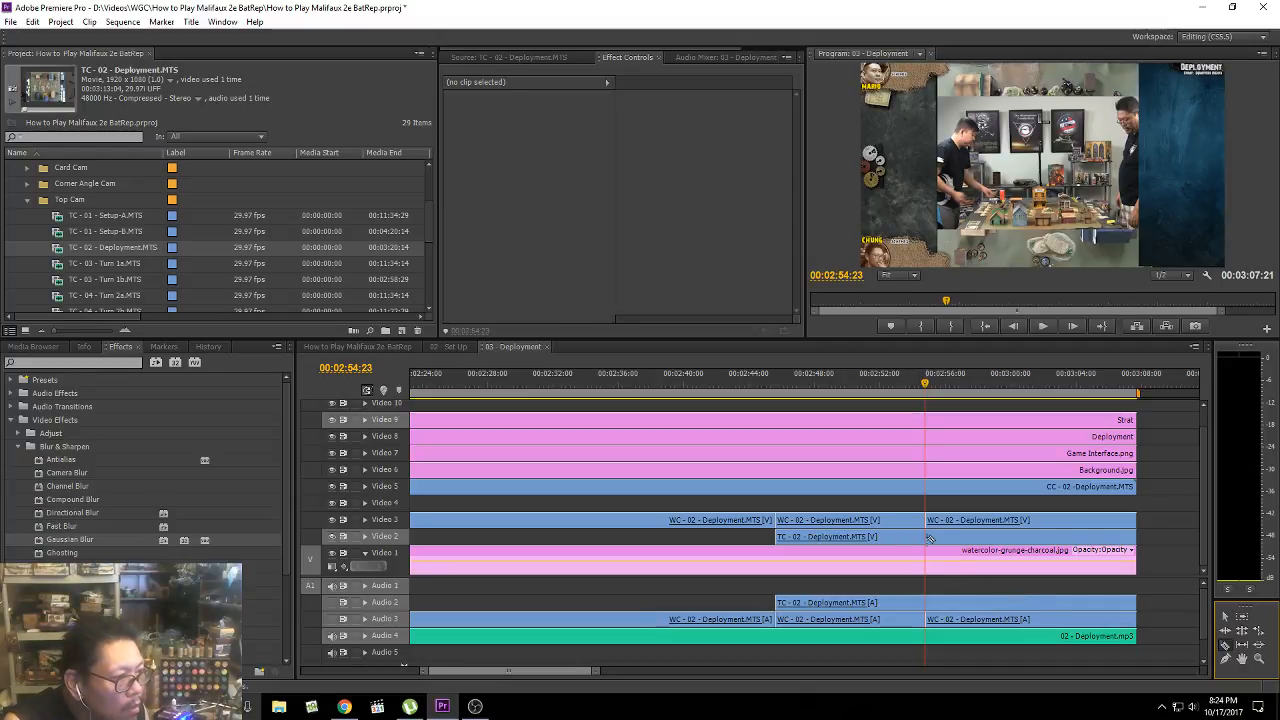
left_click(928, 538)
left_click(1226, 616)
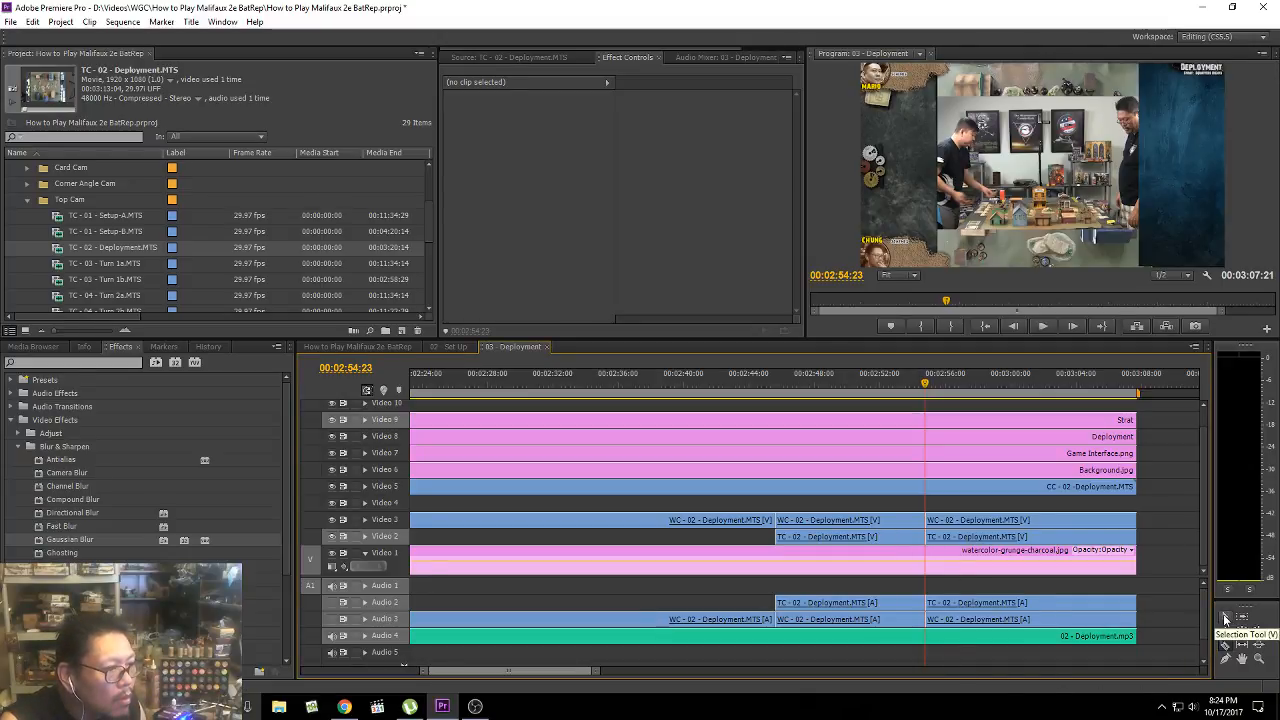
Step: Delete the WC segment on Video 3 between 00:02:45:17 and 00:02:54:23 and the TC segment on Video 2 after 00:02:54:23
left_click(830, 520)
key("Delete")
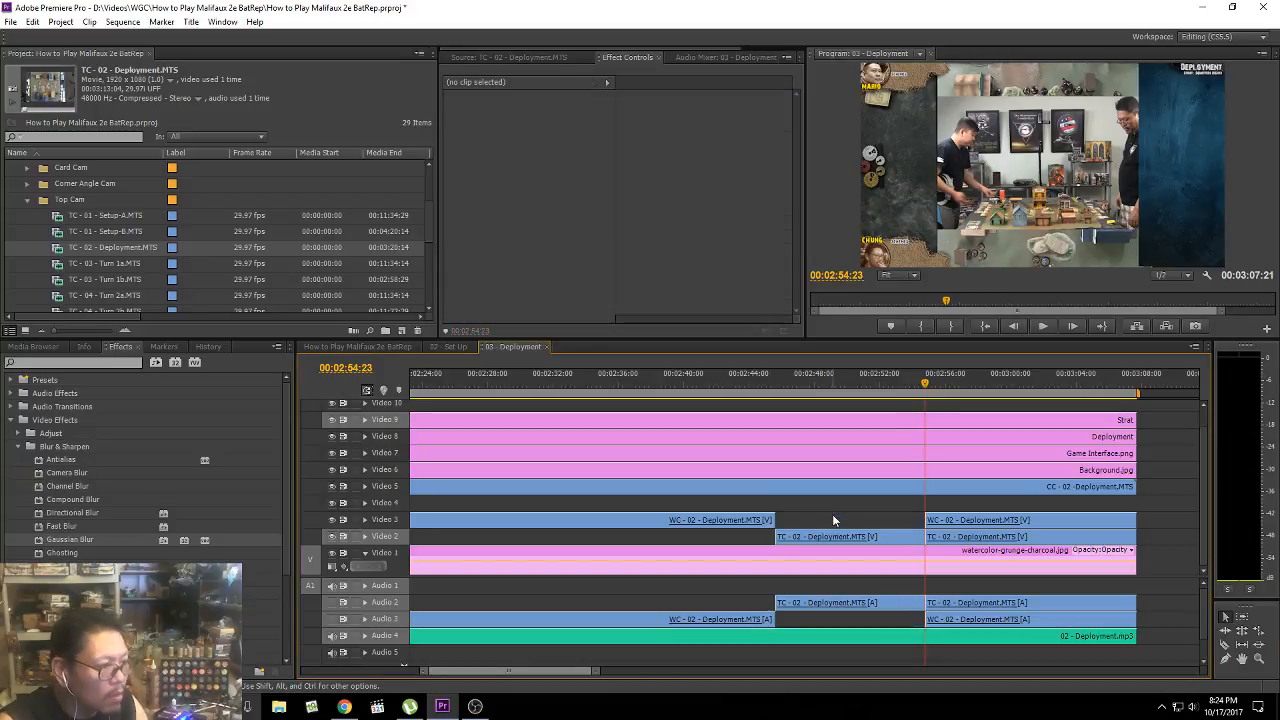
key("Up")
key("space")
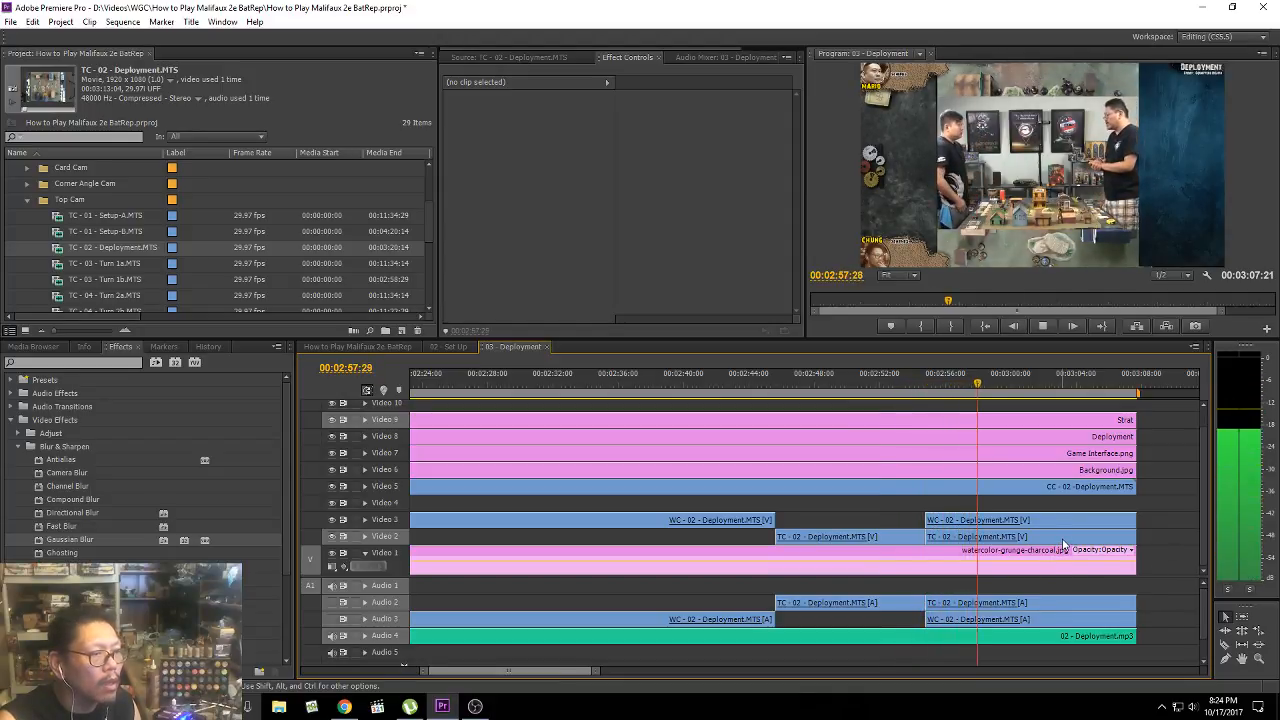
left_click(1082, 600)
key("Delete")
Step: Stop playback near the end of the sequence at 00:03:04:25 and save the project
key("space")
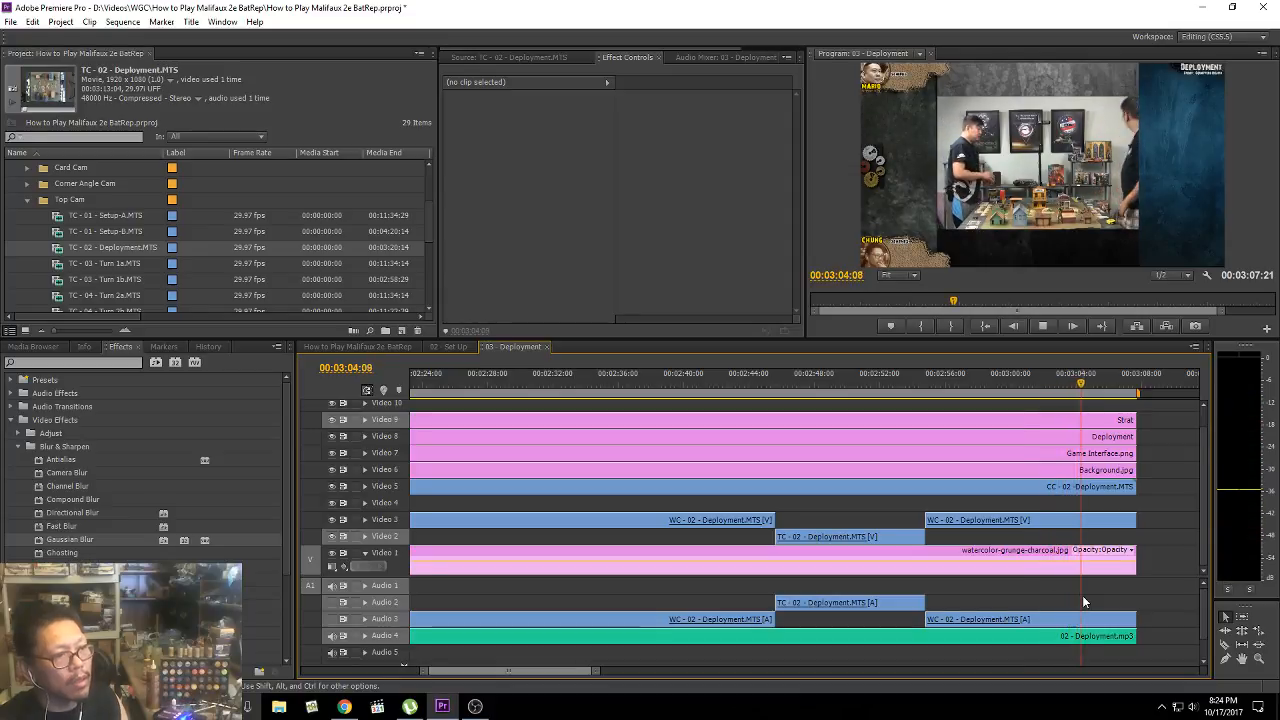
key("space")
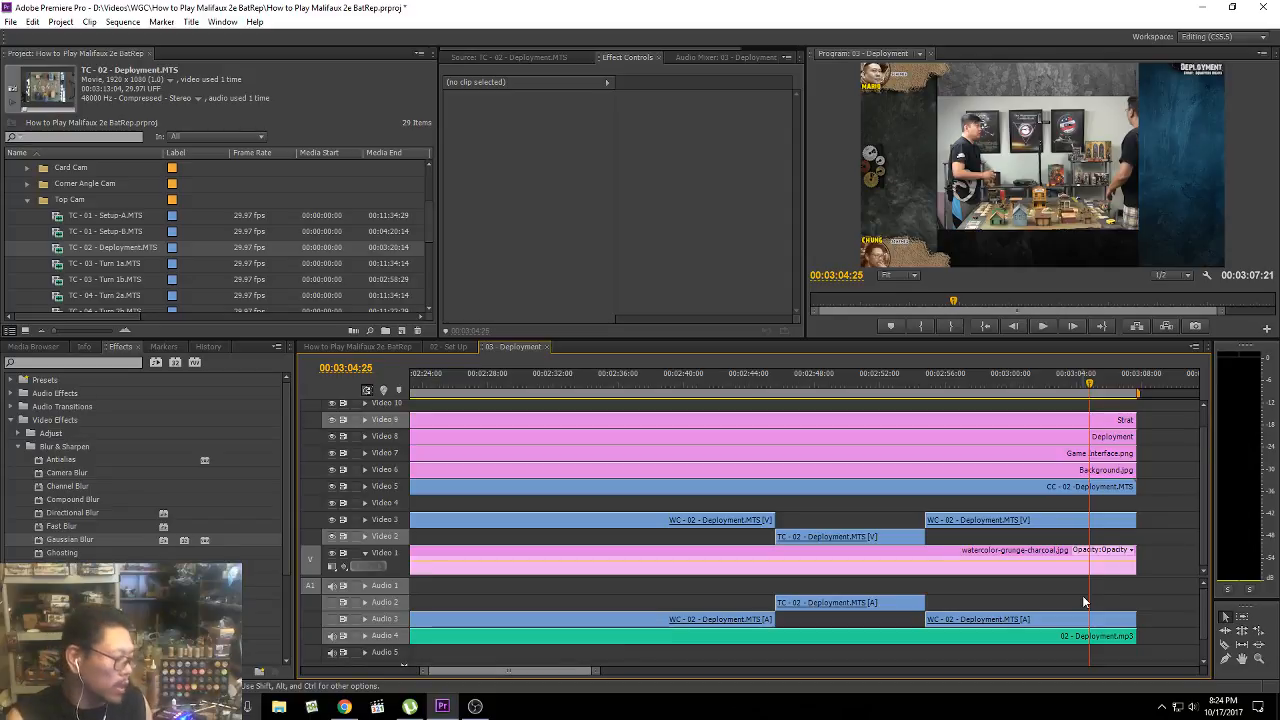
key("ctrl+s")
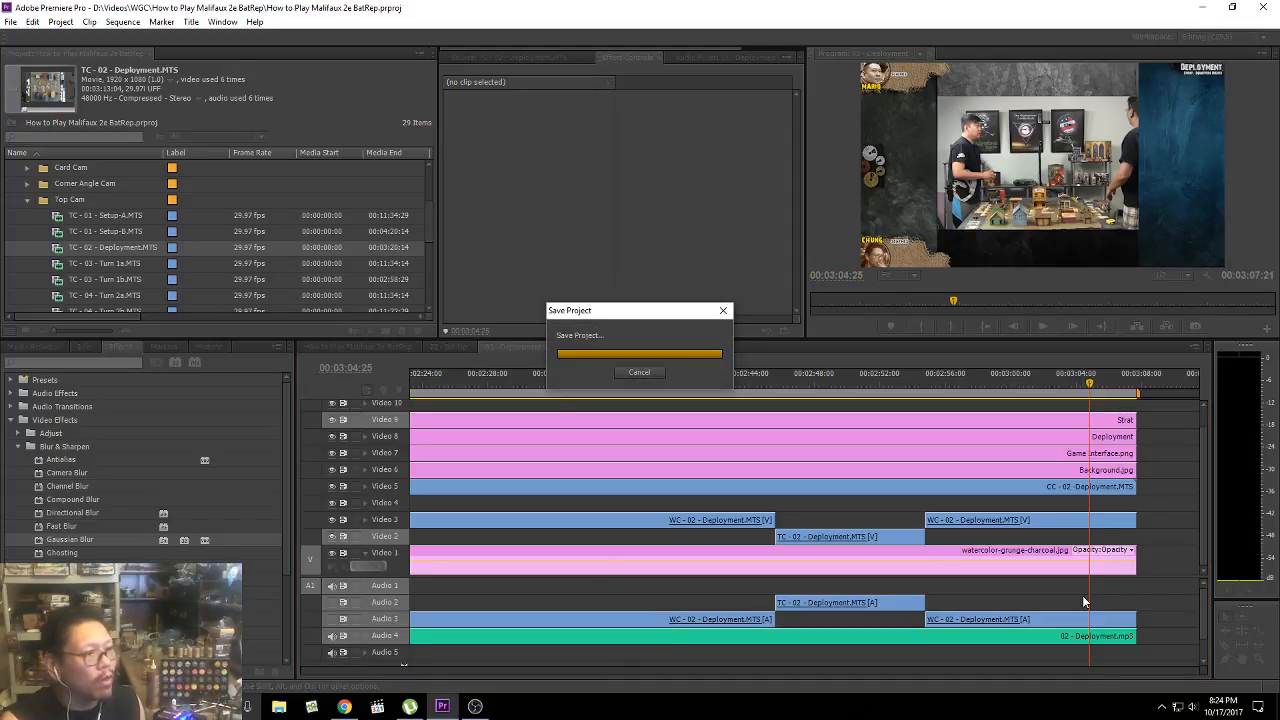
Step: Return to the sequence start and spot-check the camera changes by playing from 00:00:09:25 and from 00:00:26:28
key("Home")
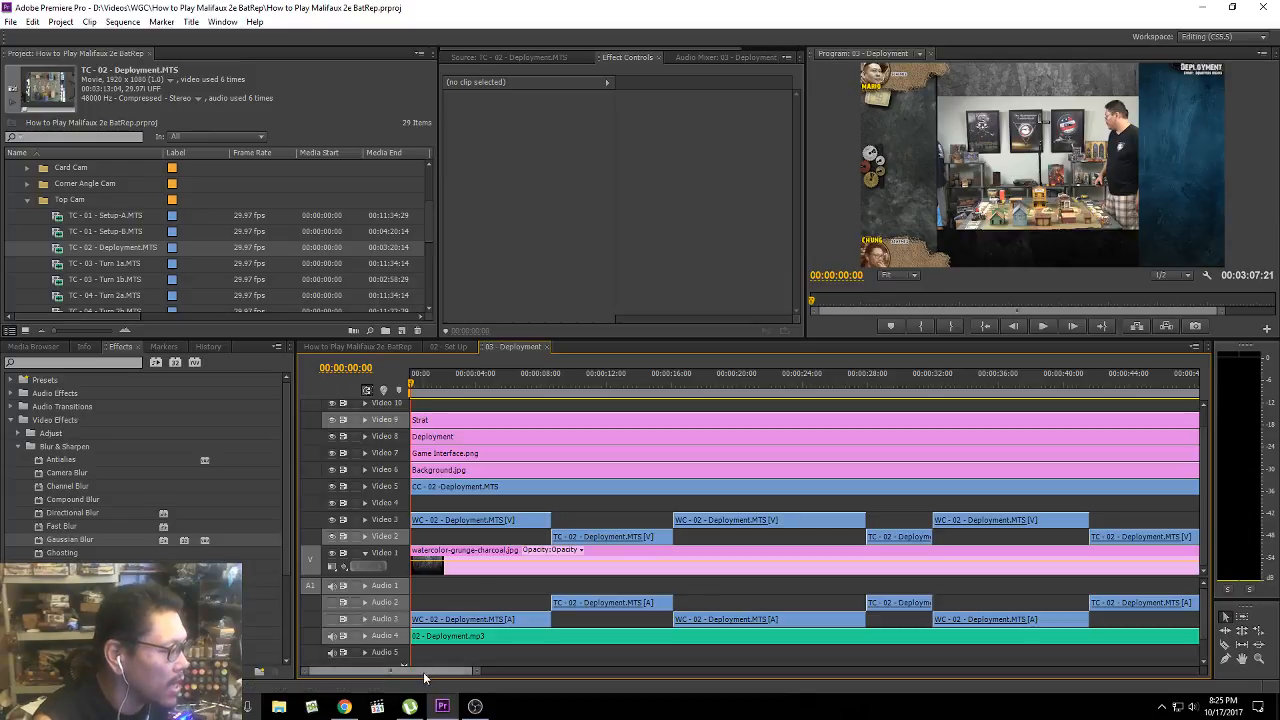
left_click(571, 380)
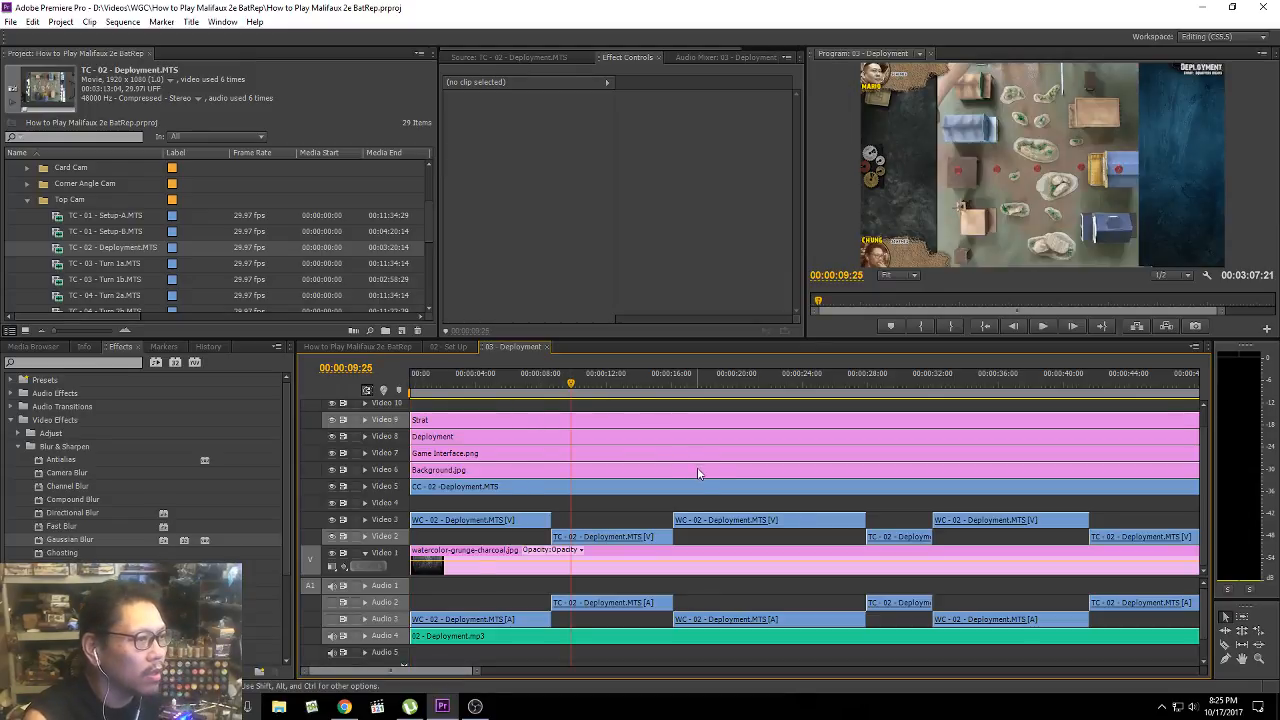
key("space")
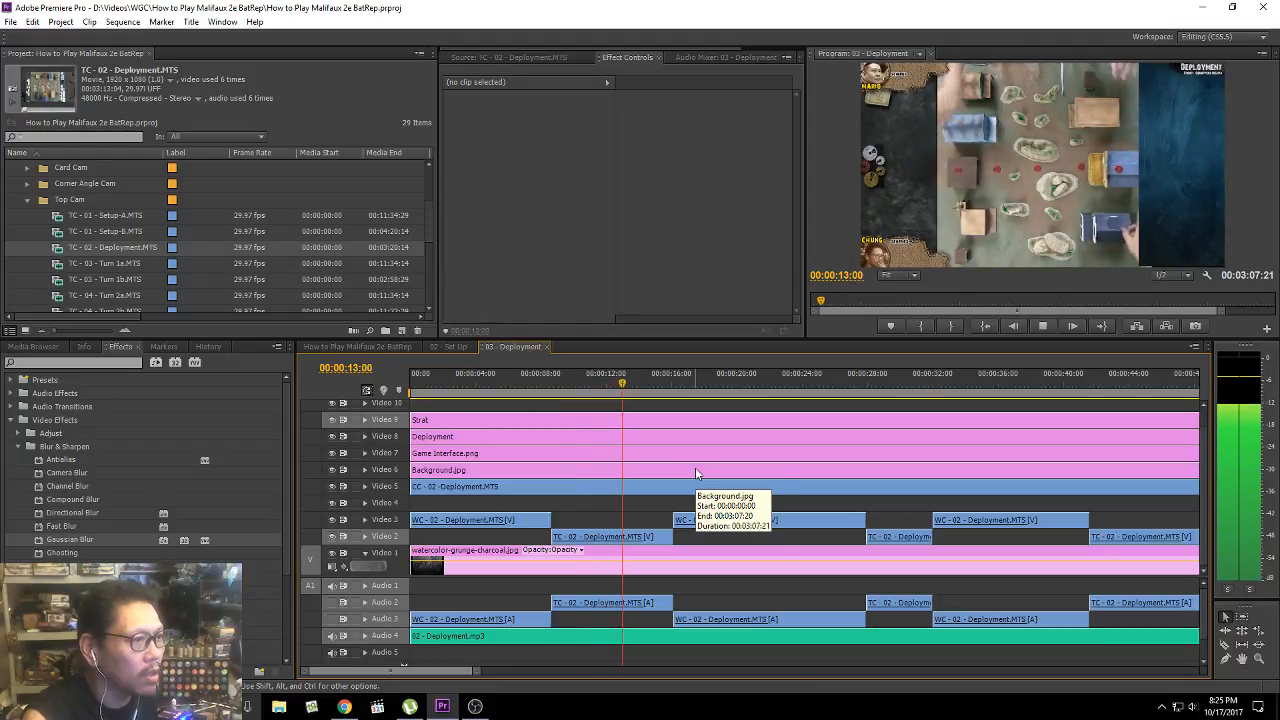
left_click(850, 381)
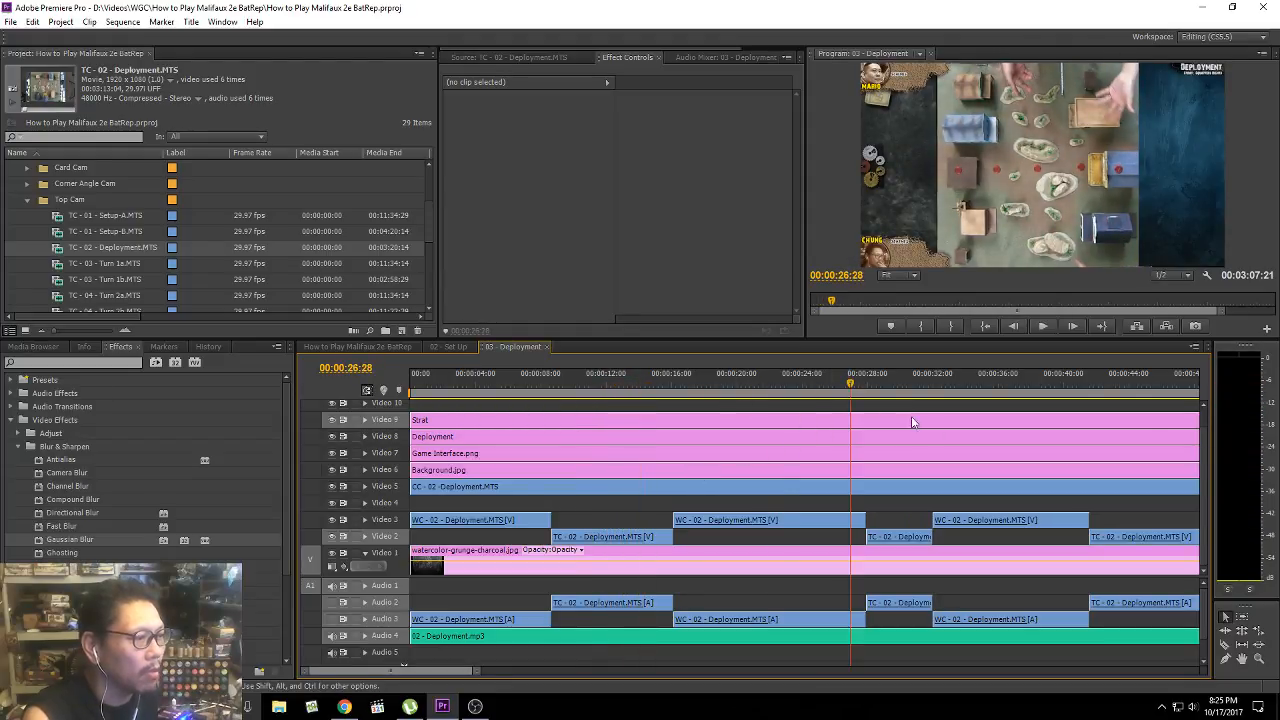
key("space")
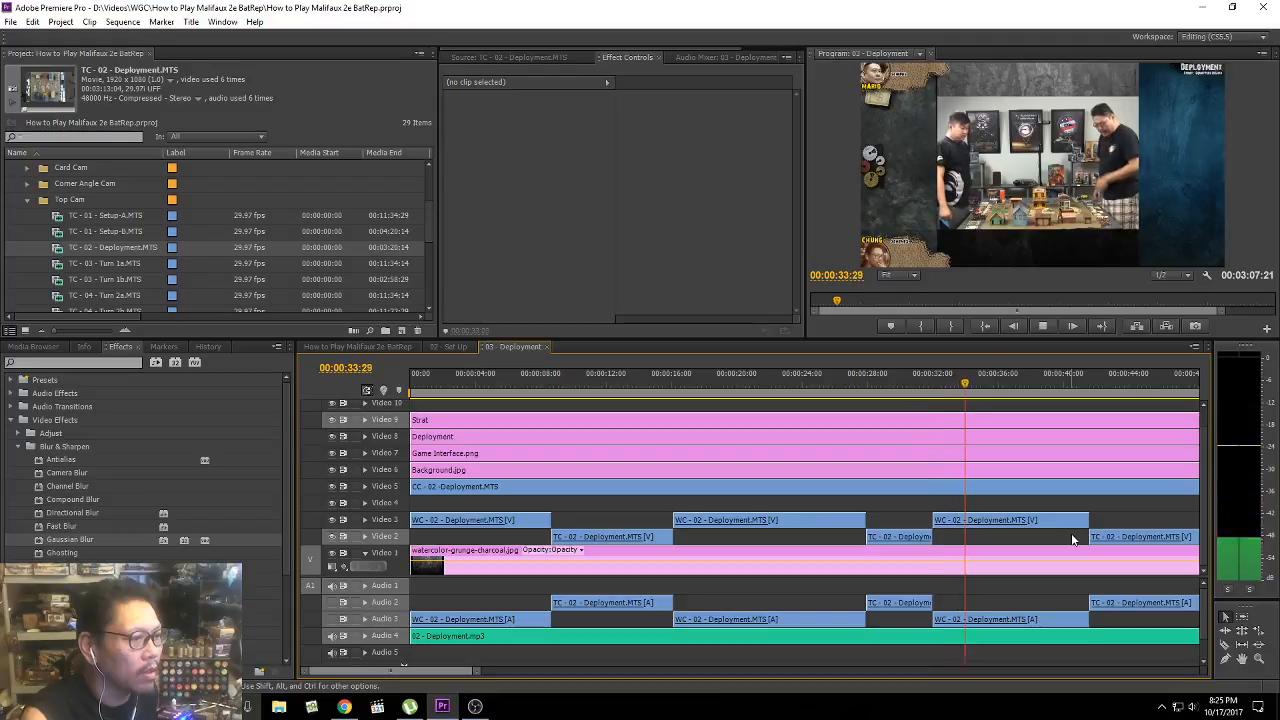
key("space")
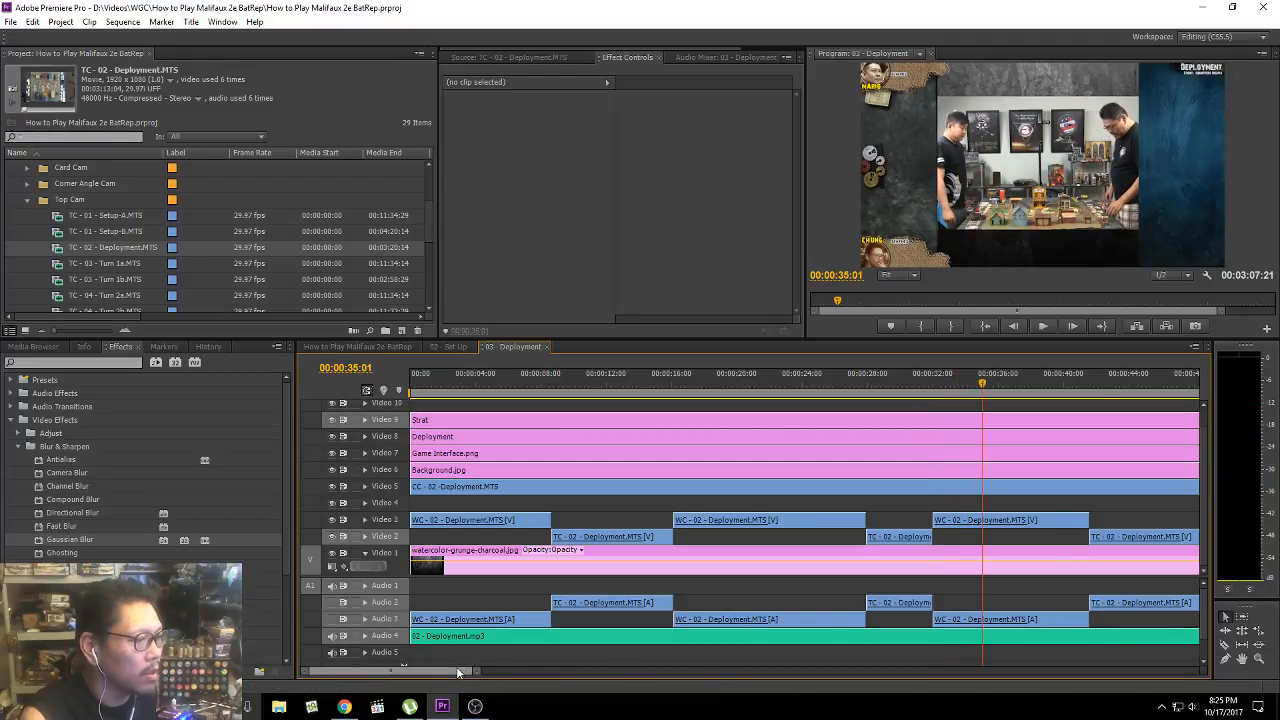
Step: Play the TC segment that starts at 00:00:41:17 and stop at 00:00:45:19, as the hand measures beside the building
left_click_drag(458, 672, 483, 672)
left_click(629, 384)
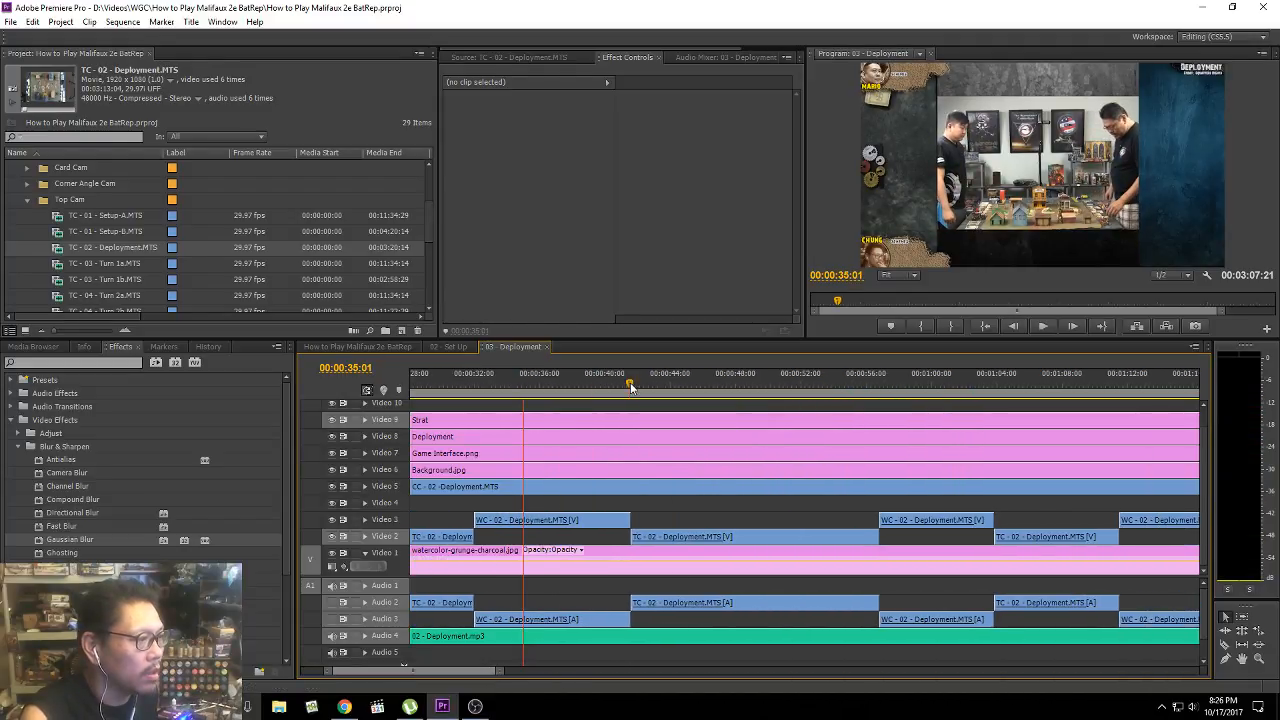
key("space")
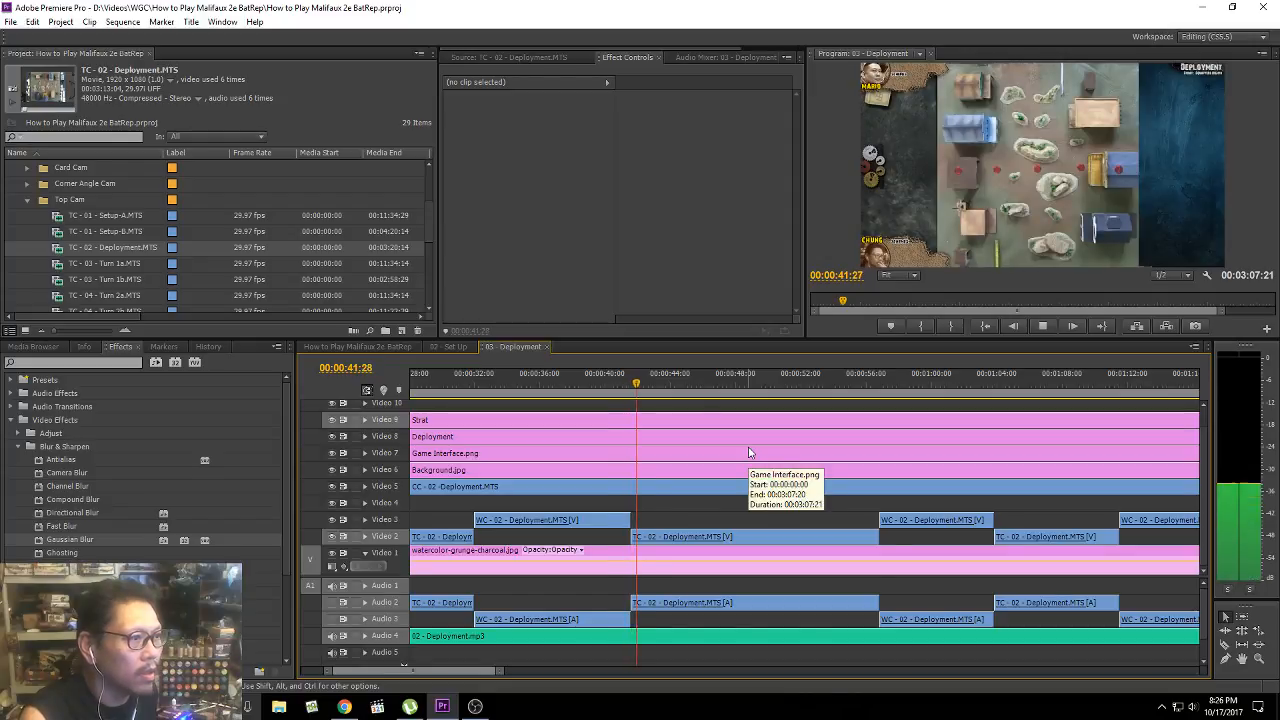
key("space")
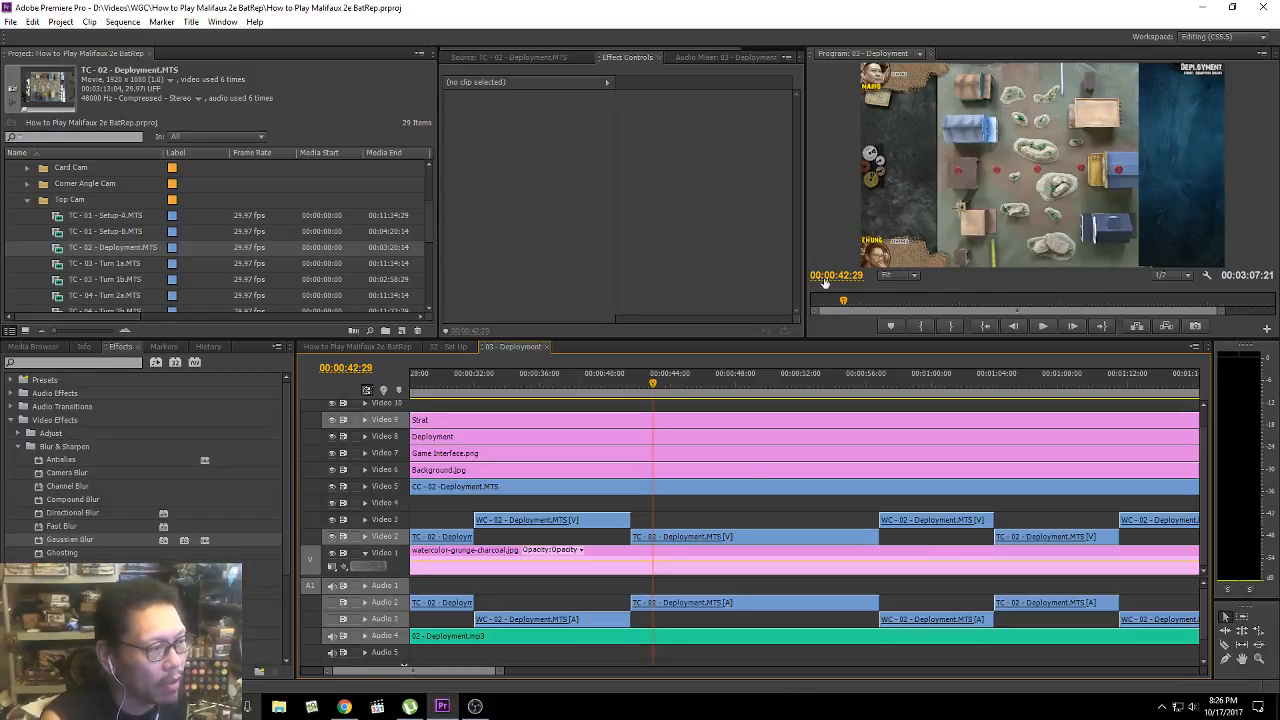
left_click(629, 384)
key("space")
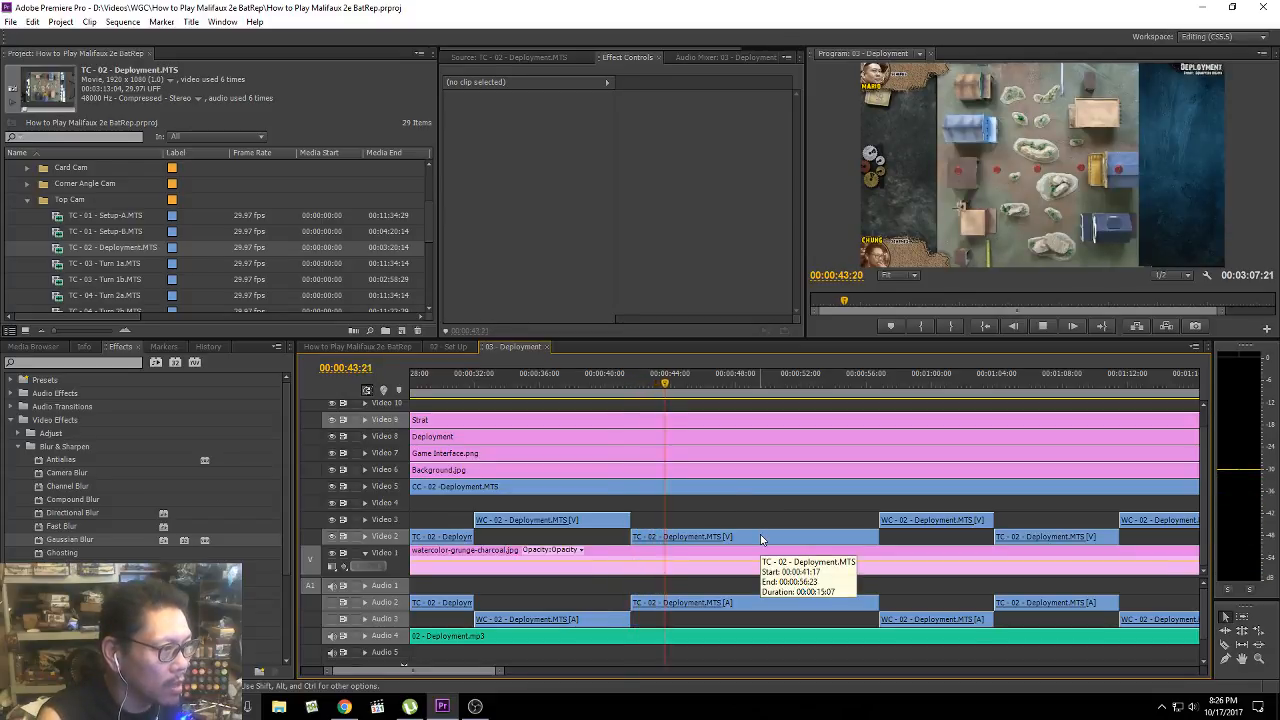
key("space")
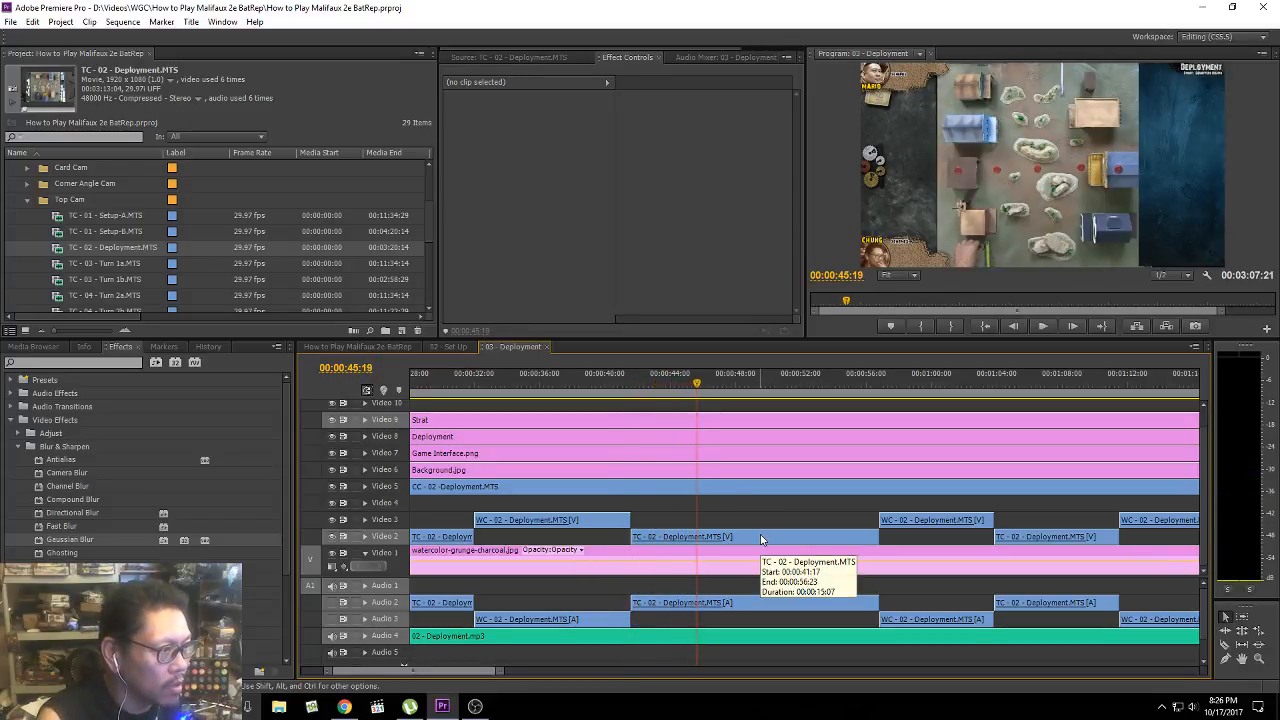
Step: Turn on Position and Scale keyframing for the TC segment on Video 2 at 00:00:45:19
left_click(760, 540)
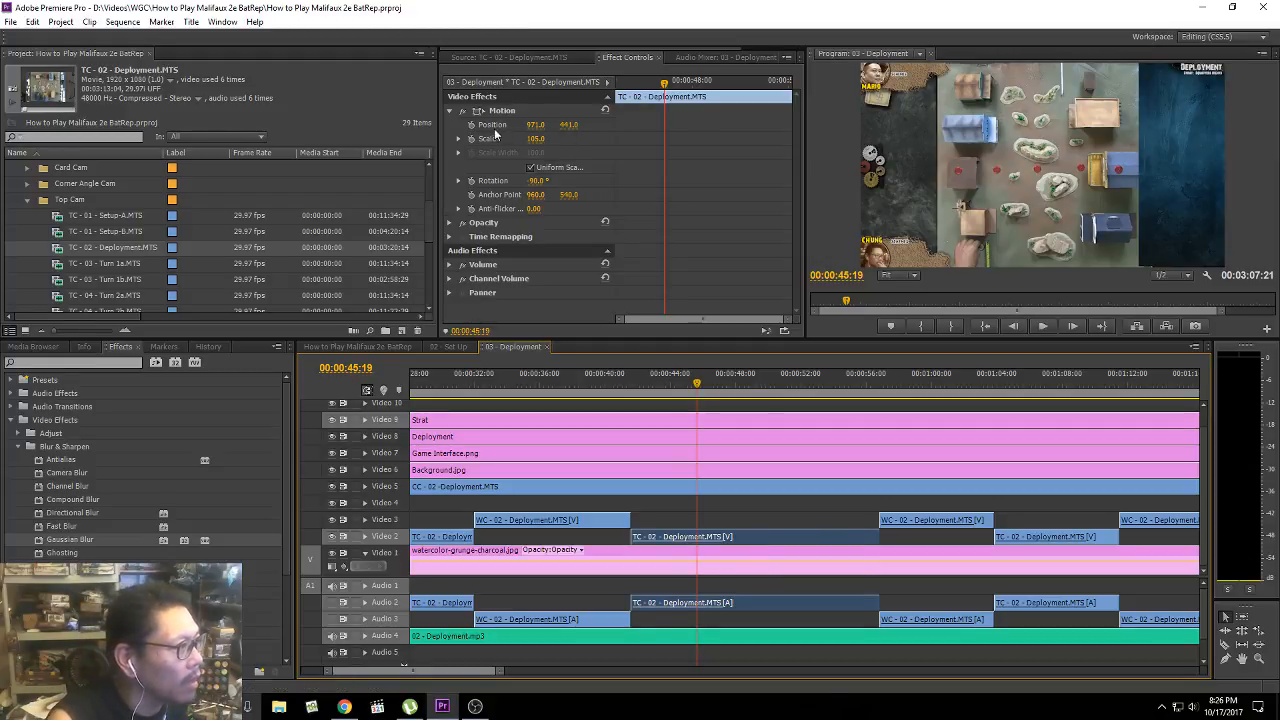
left_click(458, 140)
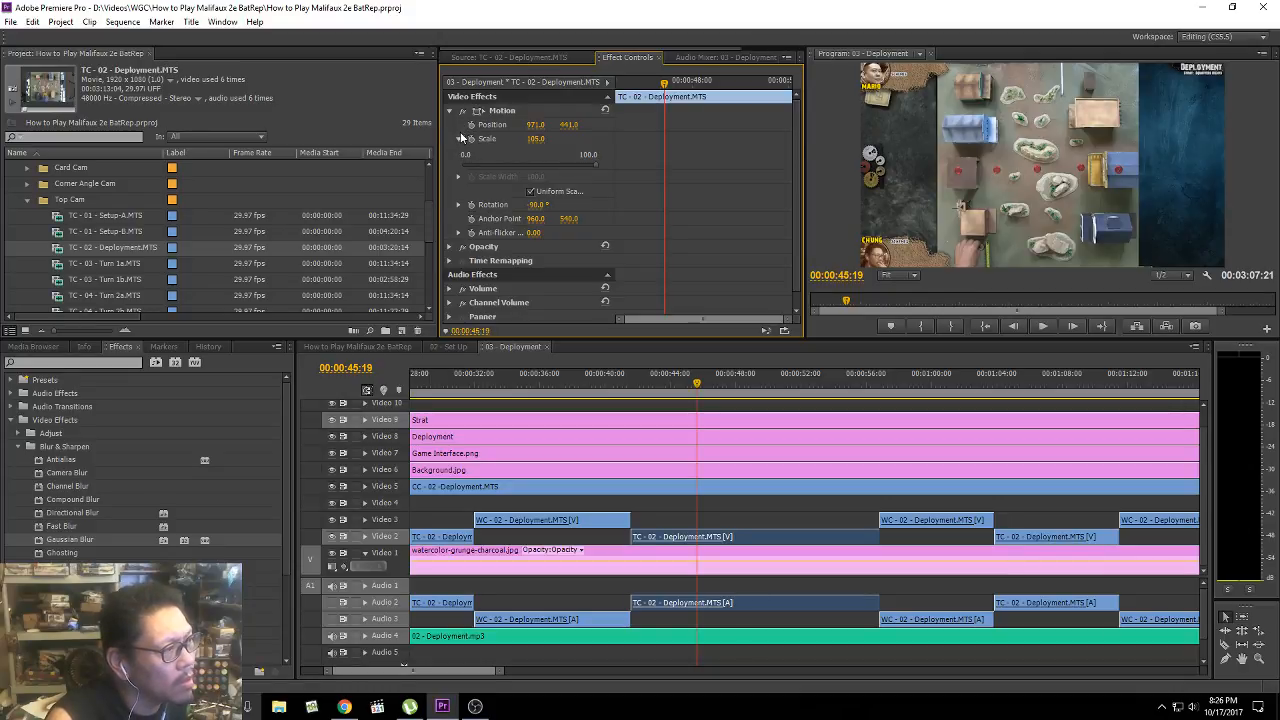
left_click(458, 138)
left_click(471, 124)
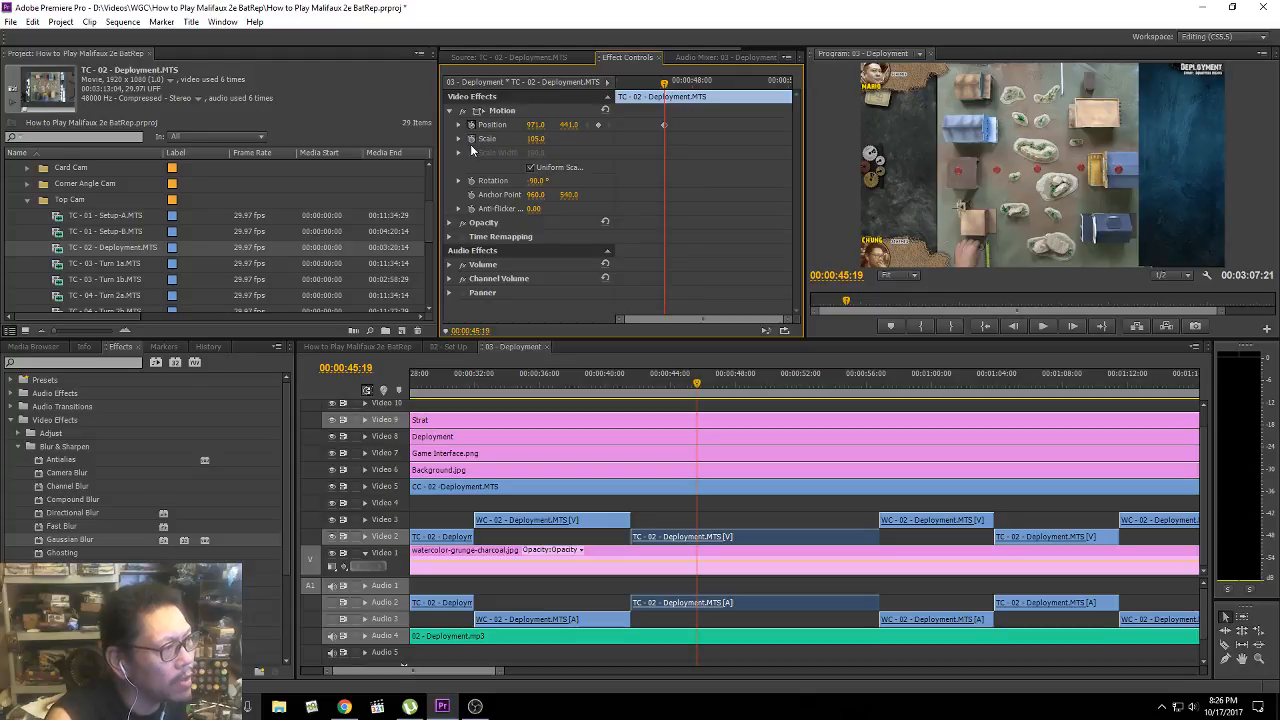
left_click(471, 139)
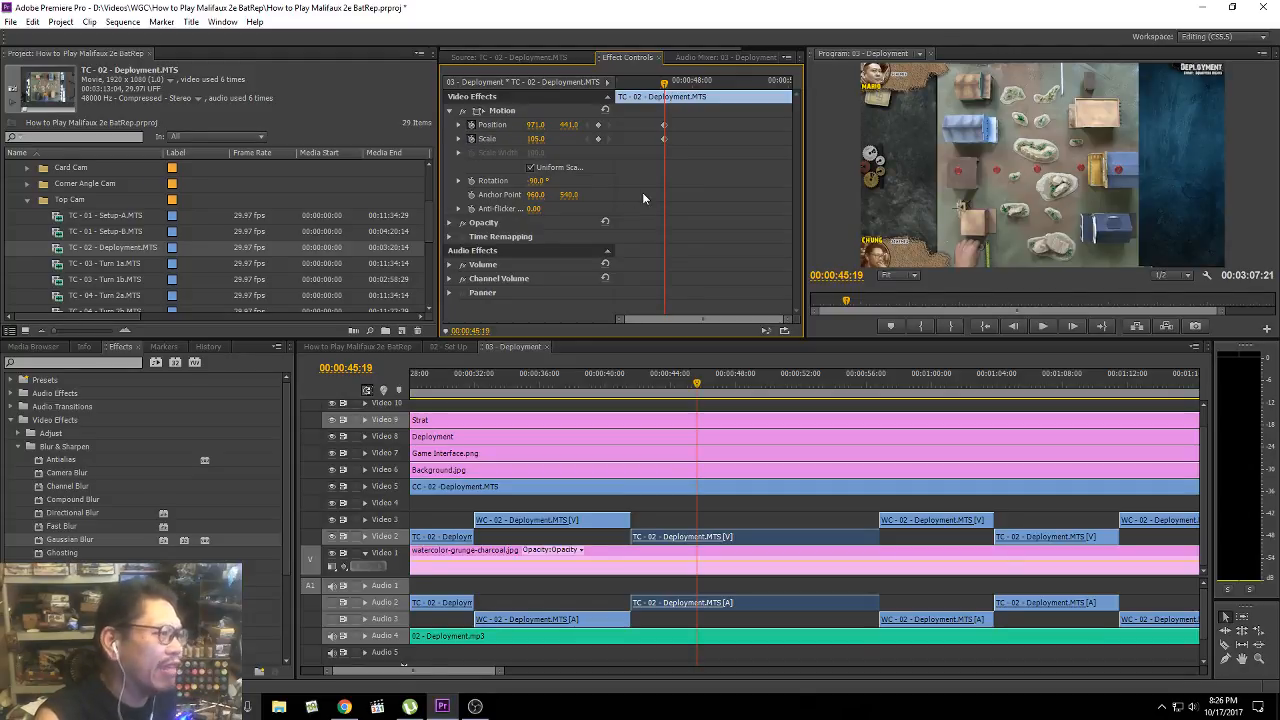
Step: Add Position and Scale keyframes to the TC segment five frames further on, at 00:00:45:24
key("Right")
key("Right")
key("Right")
key("Right")
key("Right")
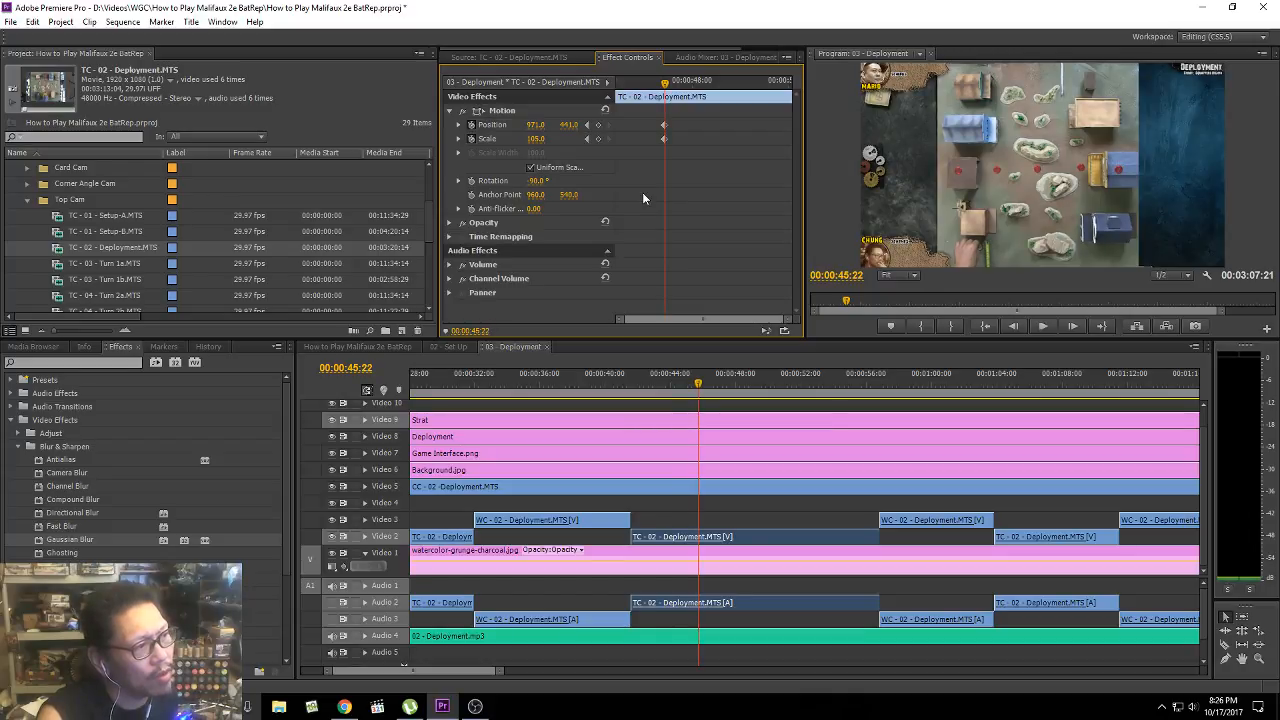
left_click(597, 125)
left_click(597, 139)
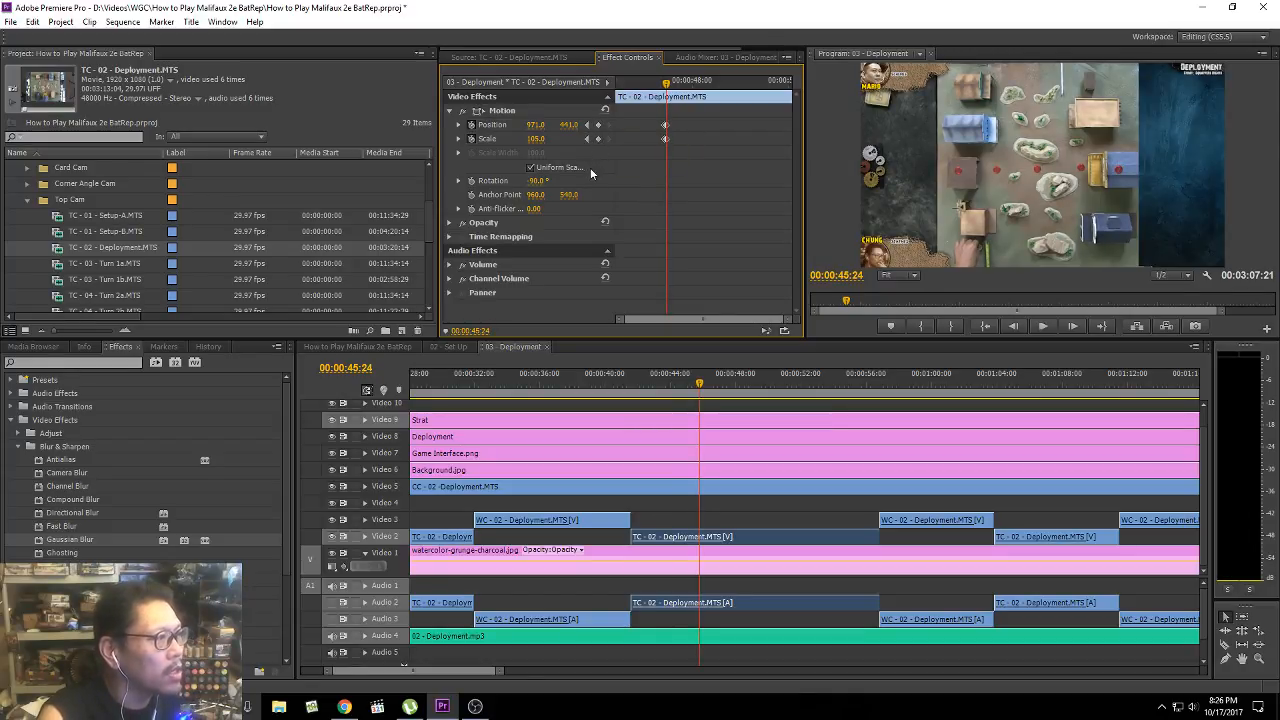
Step: At the 00:00:45:24 keyframes, set Scale to 120 and shift Position to about 1057, 303
left_click(537, 139)
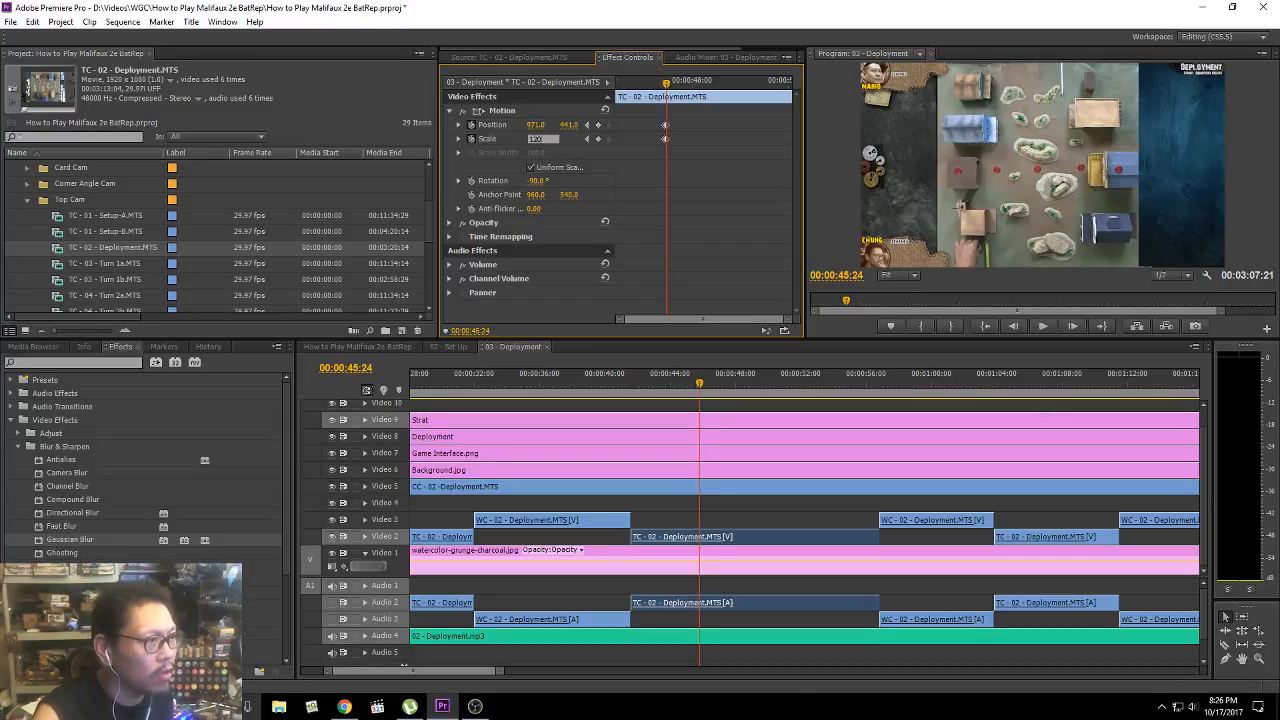
type("120")
key("Return")
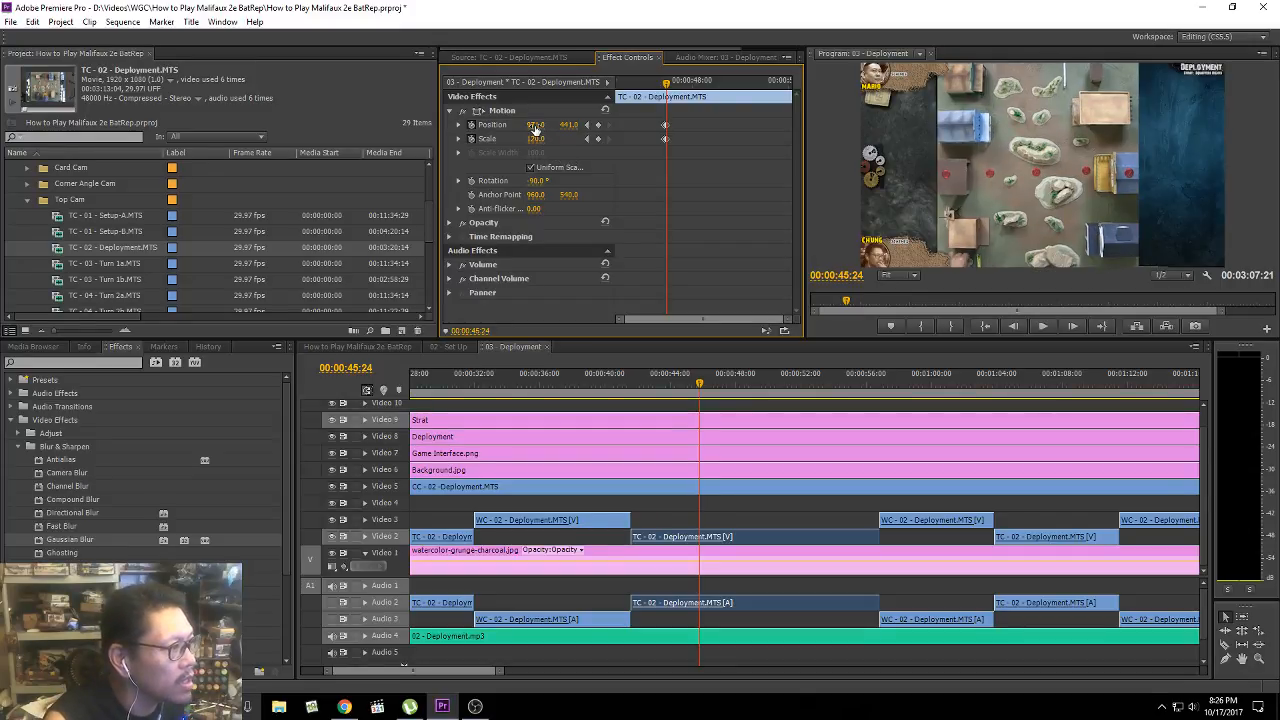
left_click_drag(535, 127, 502, 125)
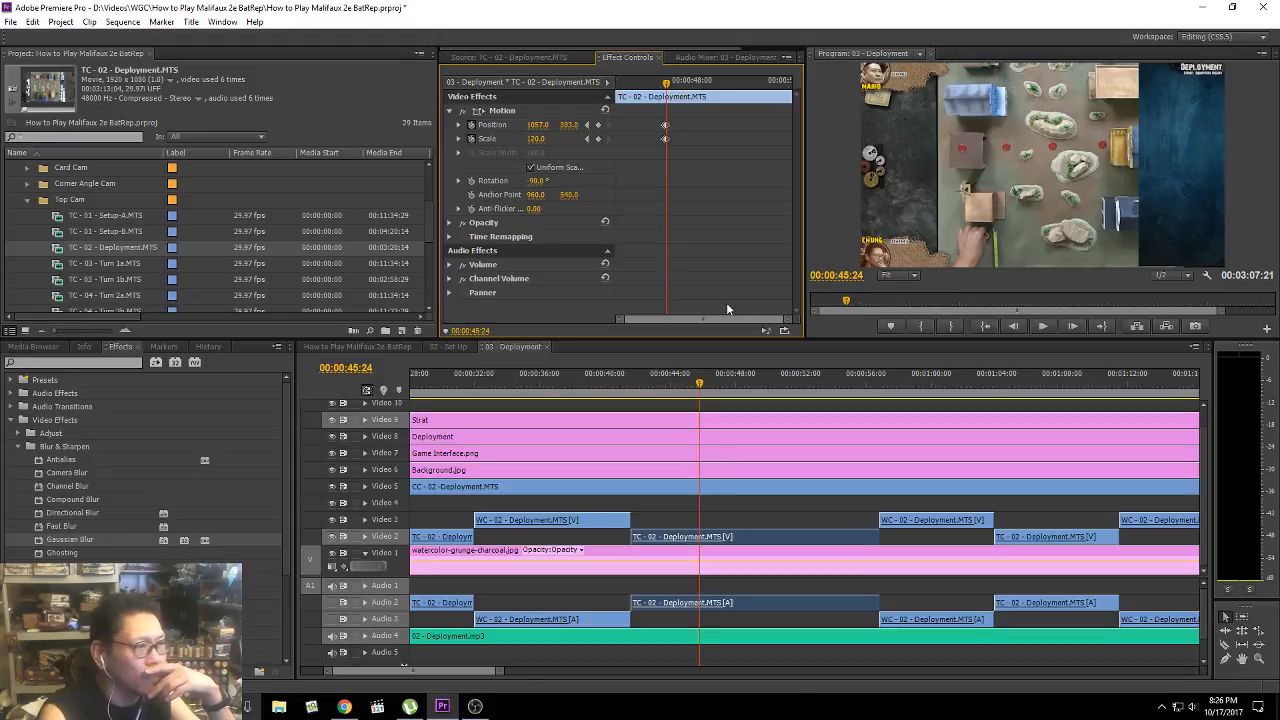
Step: At the 00:00:45:24 keyframes, set Scale to 150 and Position to about 1206, 103 to frame the measuring hand
key("equal")
key("equal")
key("equal")
key("equal")
key("equal")
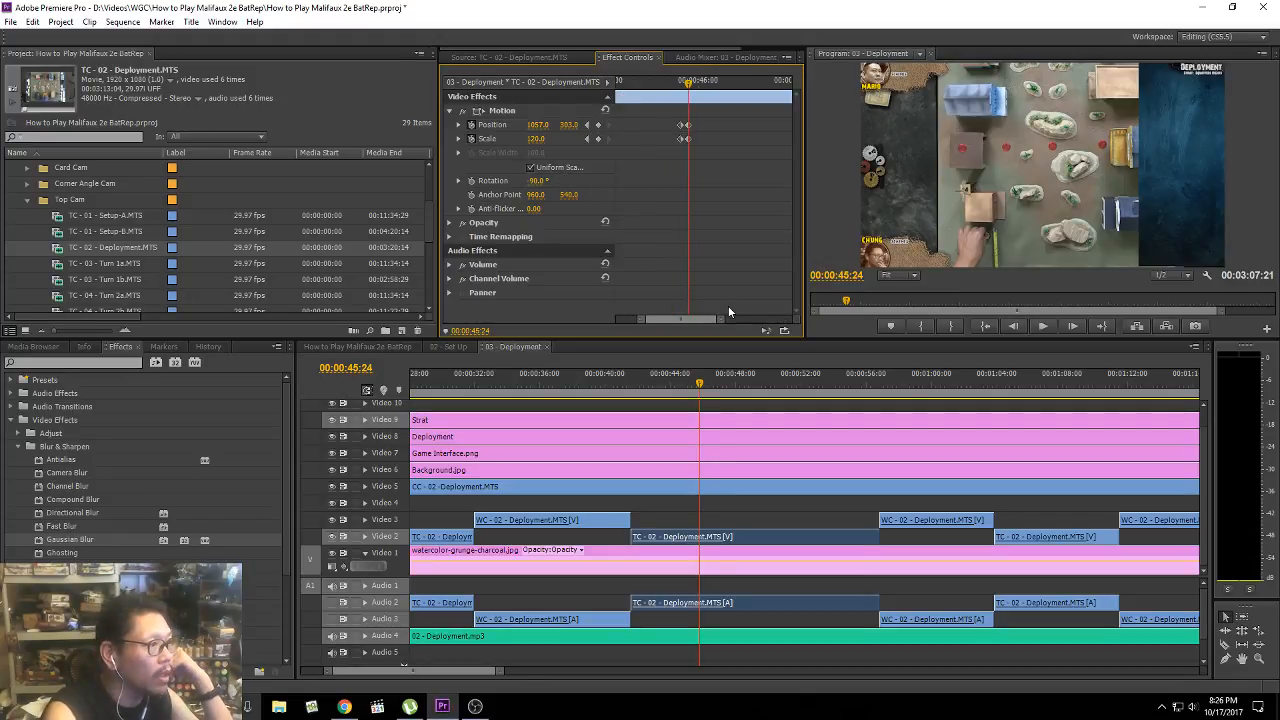
right_click(729, 307)
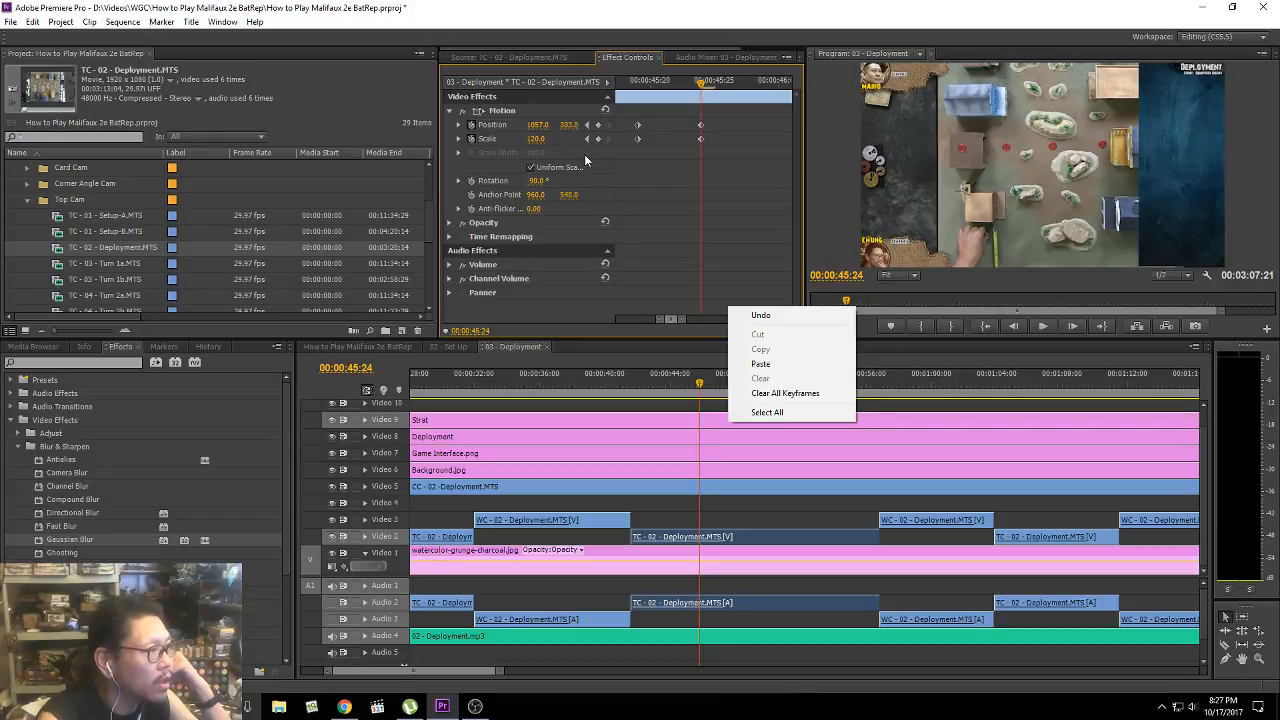
left_click(538, 140)
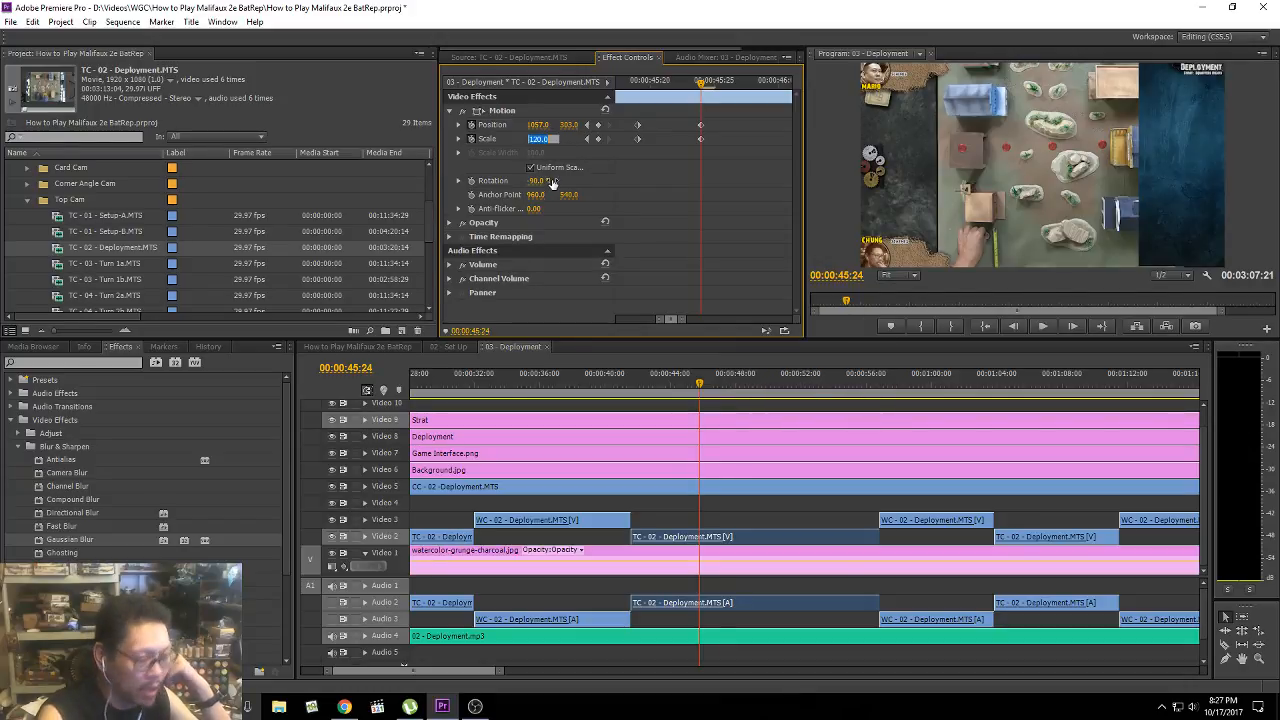
type("150")
key("Return")
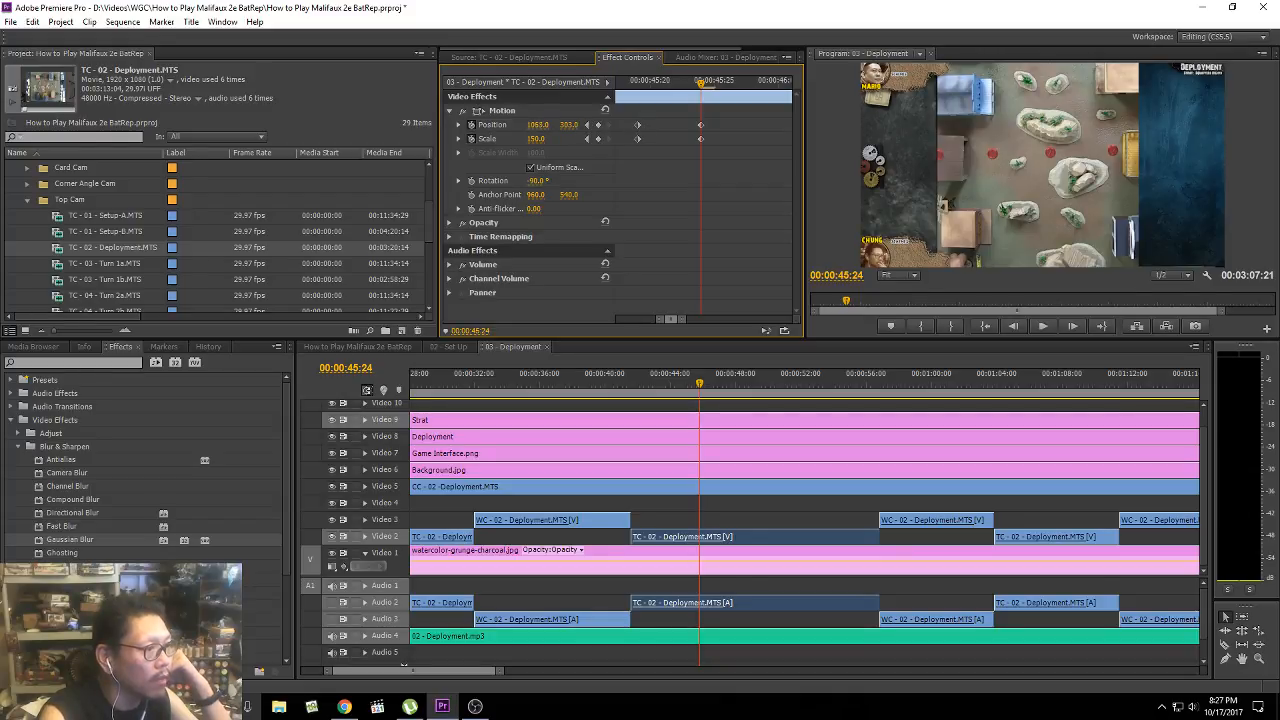
left_click_drag(545, 124, 403, 126)
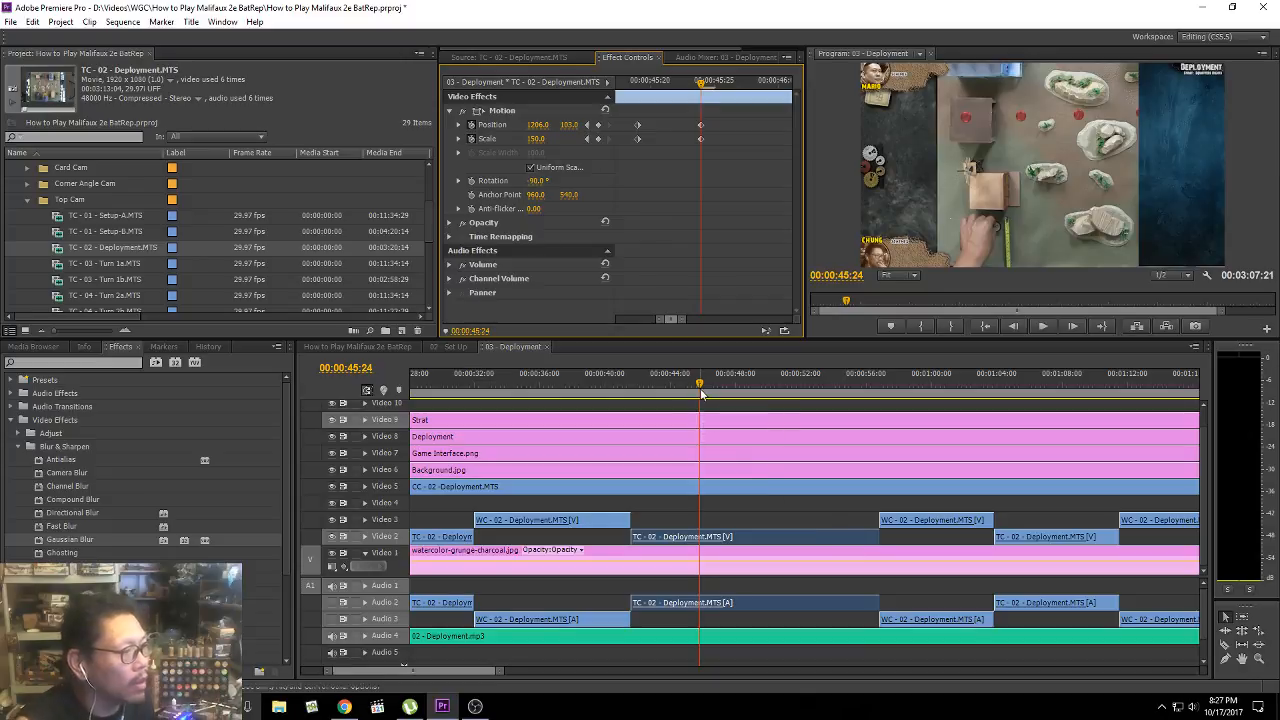
Step: Replay the animated zoom from just before the TC segment through to 00:00:48:12
left_click(619, 388)
key("space")
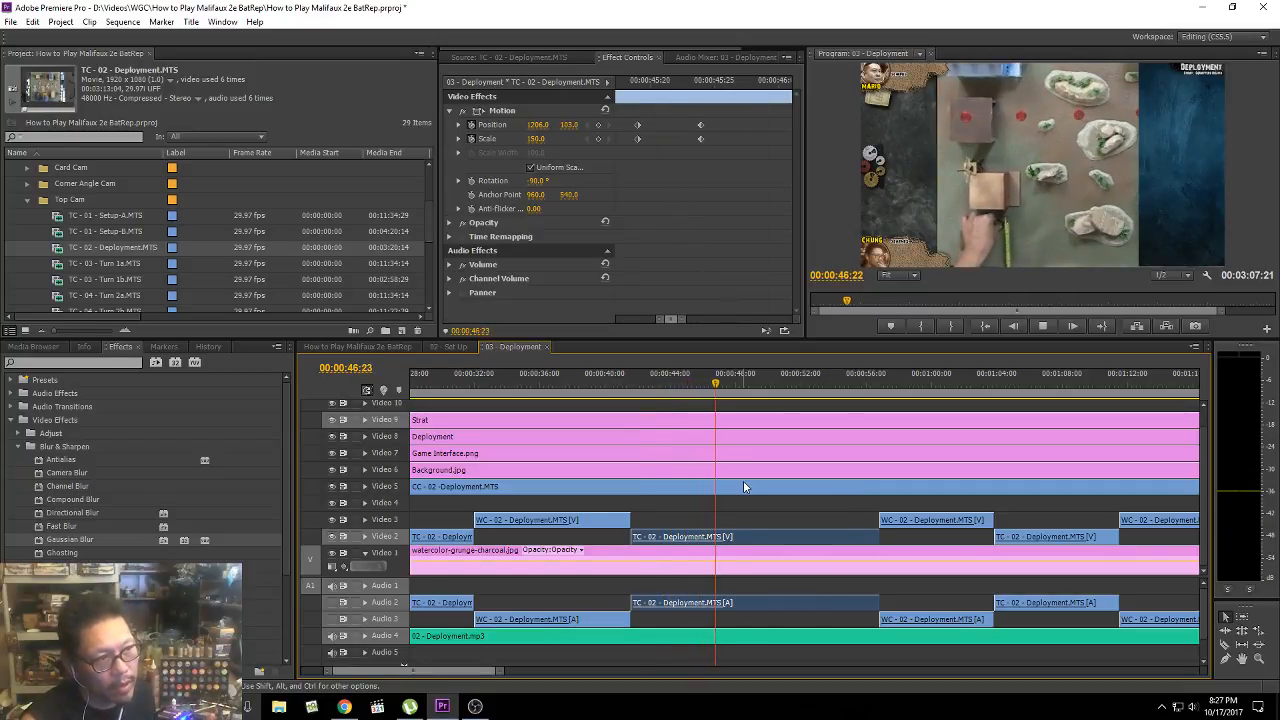
key("space")
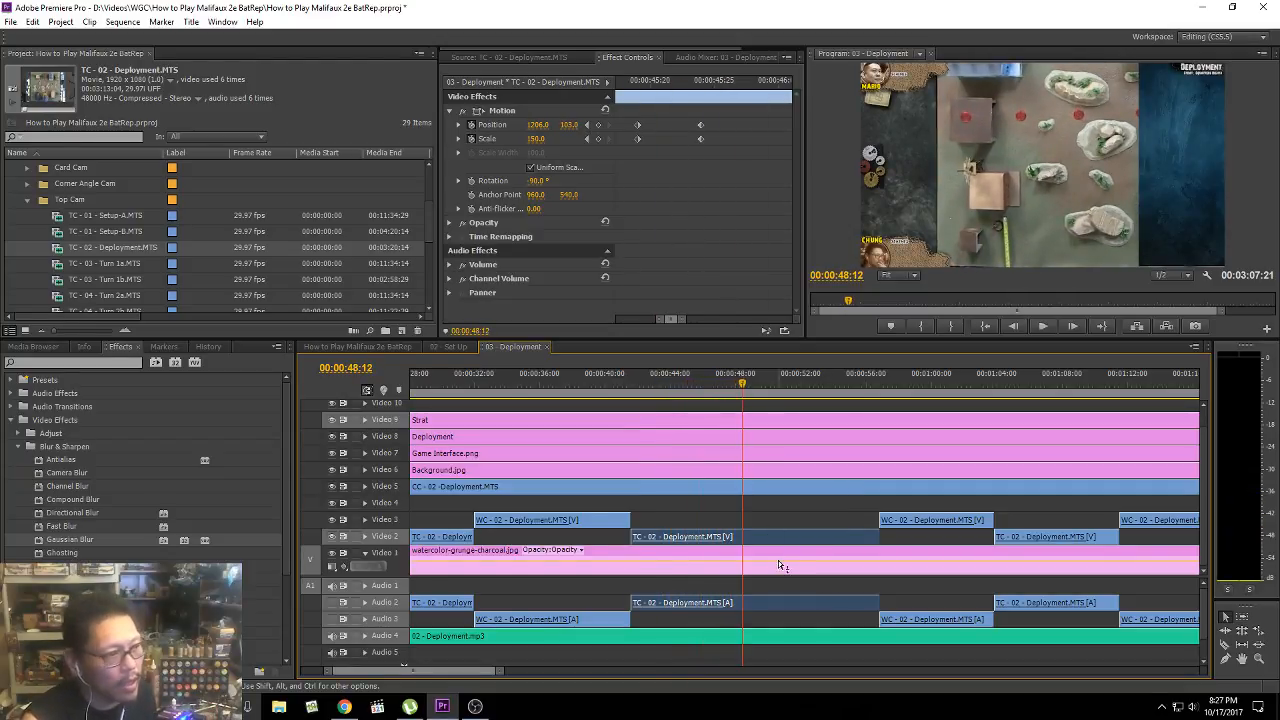
Step: Slow the zoom by moving the second pair of Position and Scale keyframes from 00:00:45:24 to 00:00:45:29
left_click(701, 81)
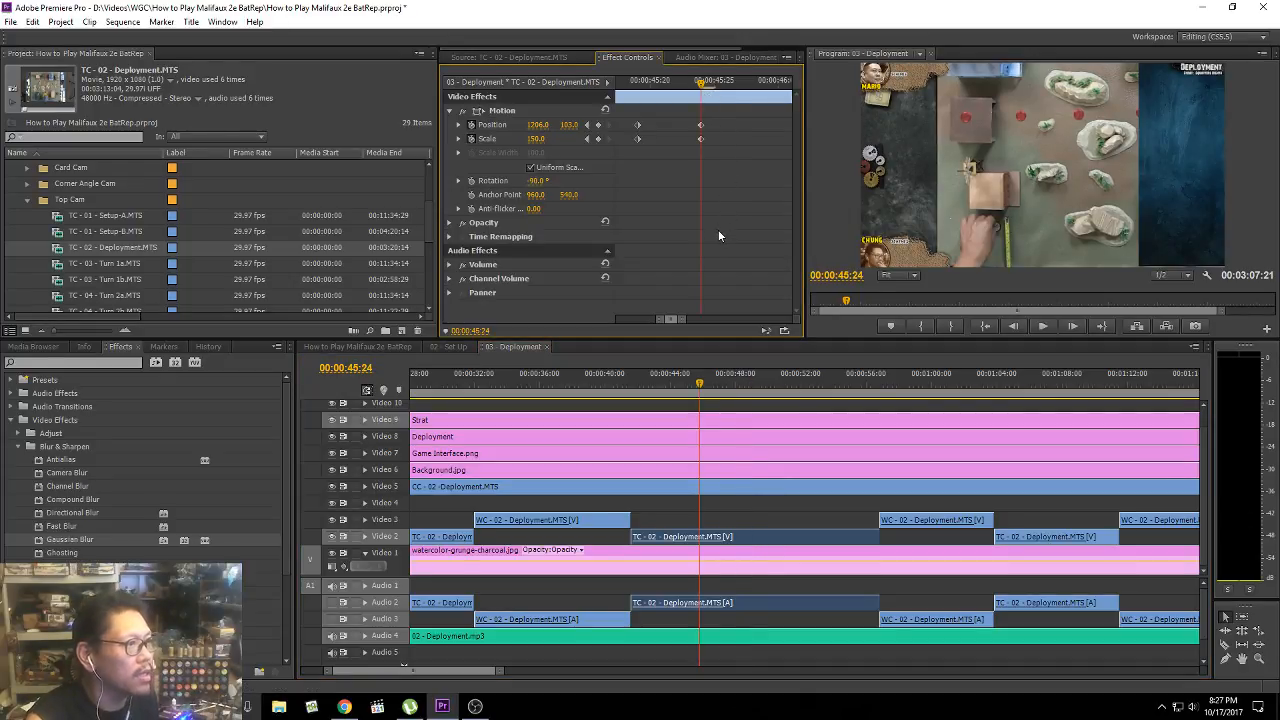
key("Right")
key("Right")
key("Right")
key("Right")
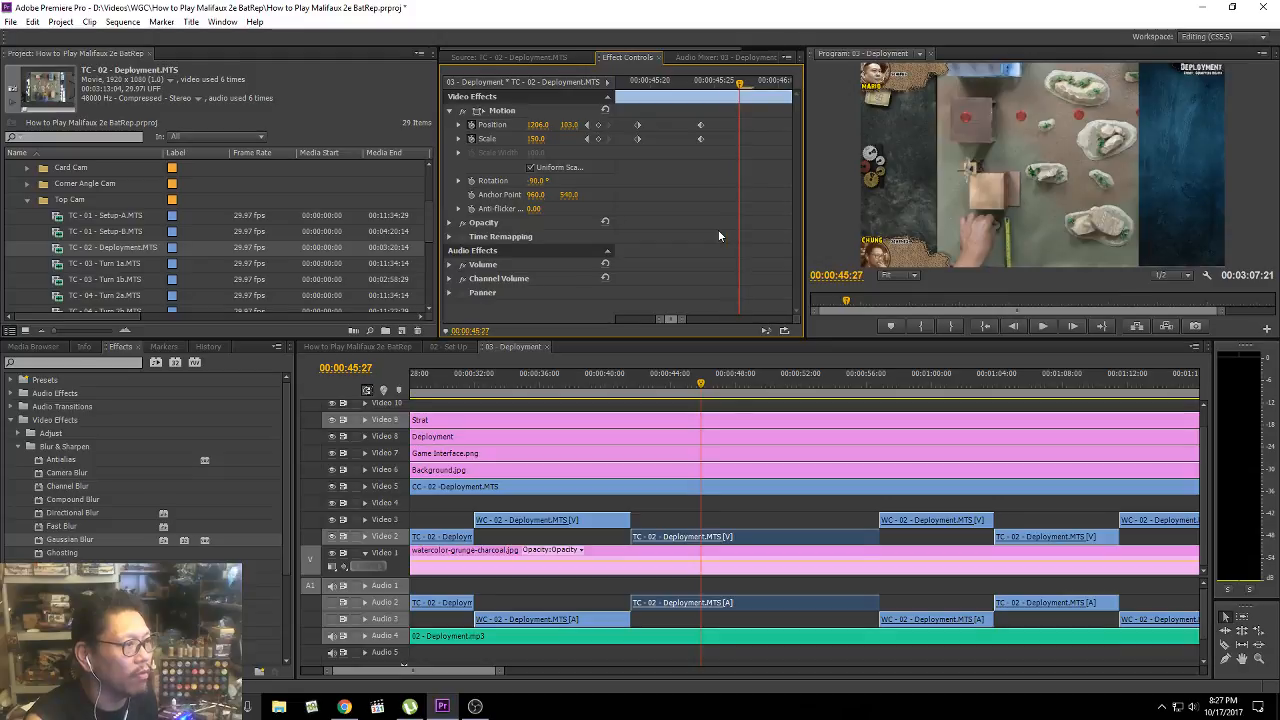
key("Right")
left_click_drag(719, 163, 768, 143)
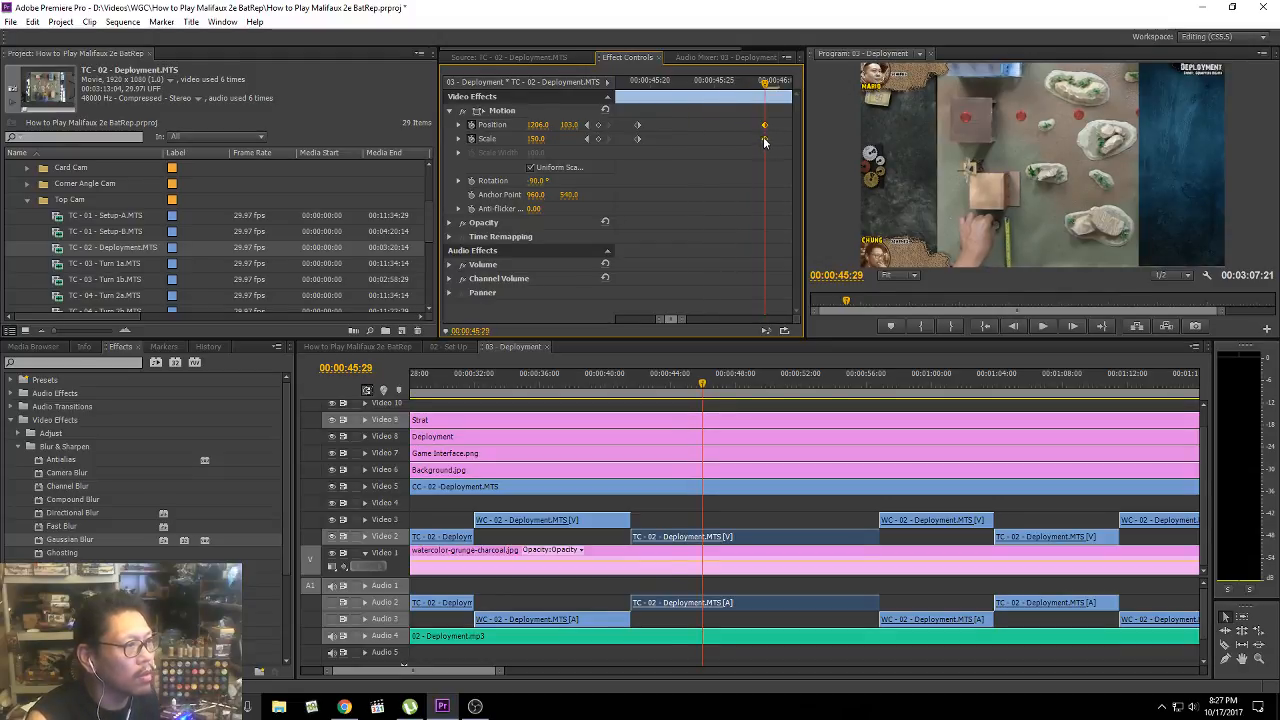
Step: Replay the slowed zoom from near the start of the TC segment through to 00:00:47:02
left_click(646, 378)
key("space")
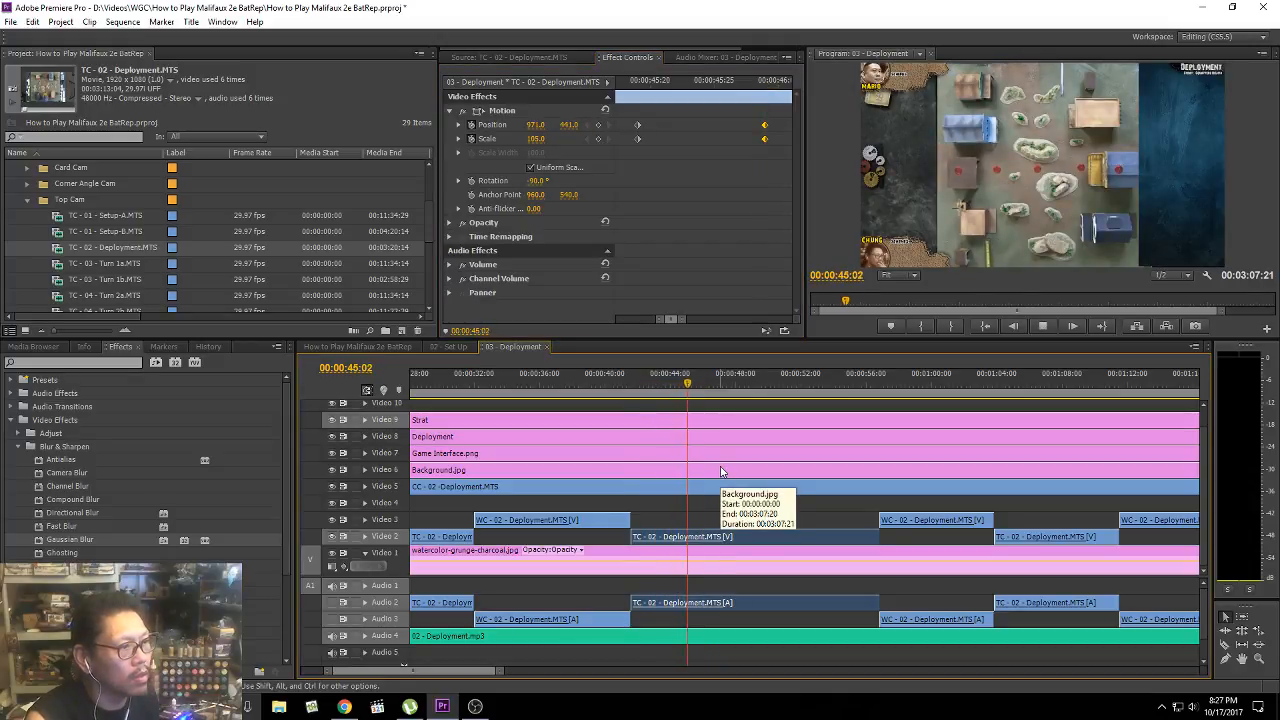
key("space")
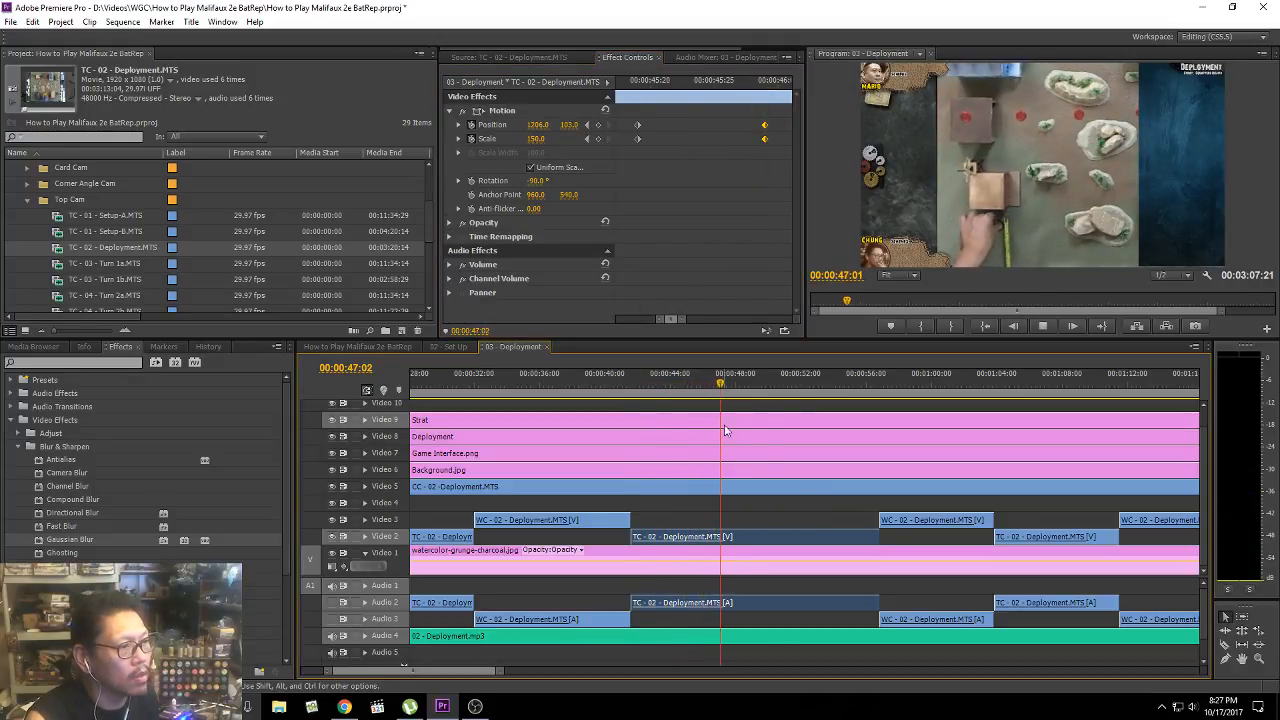
Step: Slow the zoom further by moving the second pair of Position and Scale keyframes from 00:00:45:29 to 00:00:46:04
left_click(681, 318)
left_click_drag(681, 318, 674, 320)
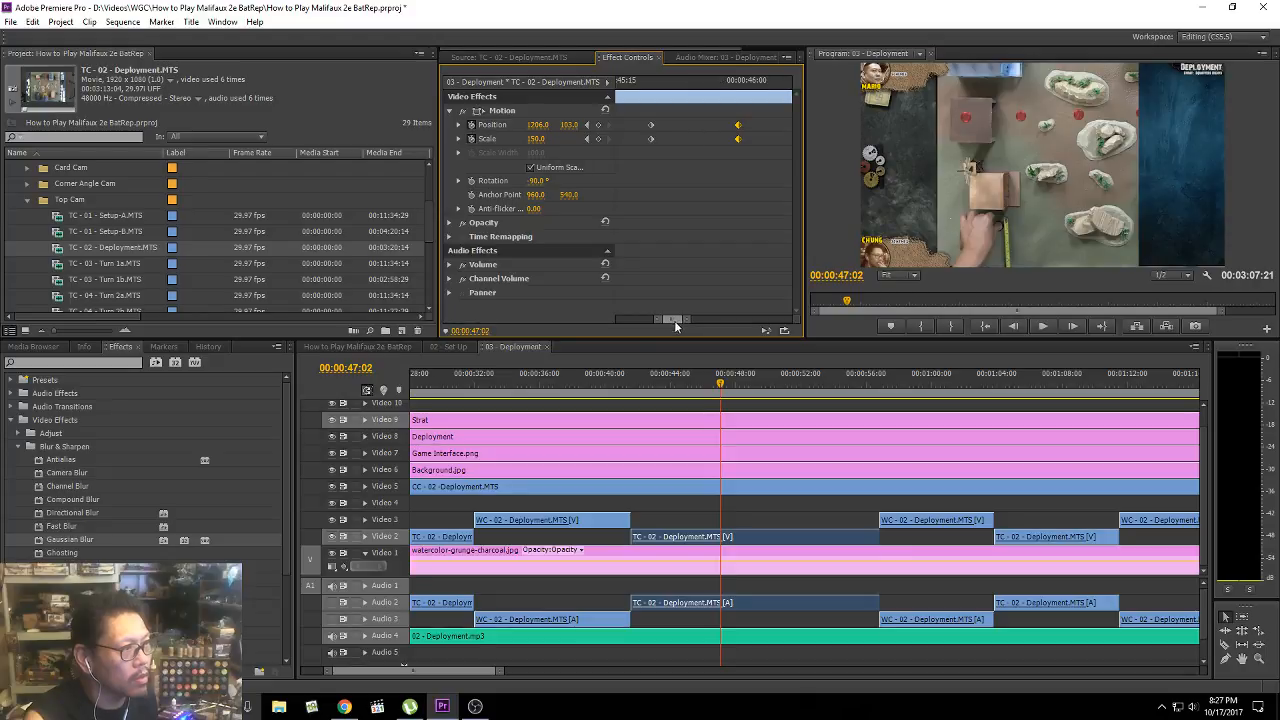
left_click(572, 125)
left_click(586, 139)
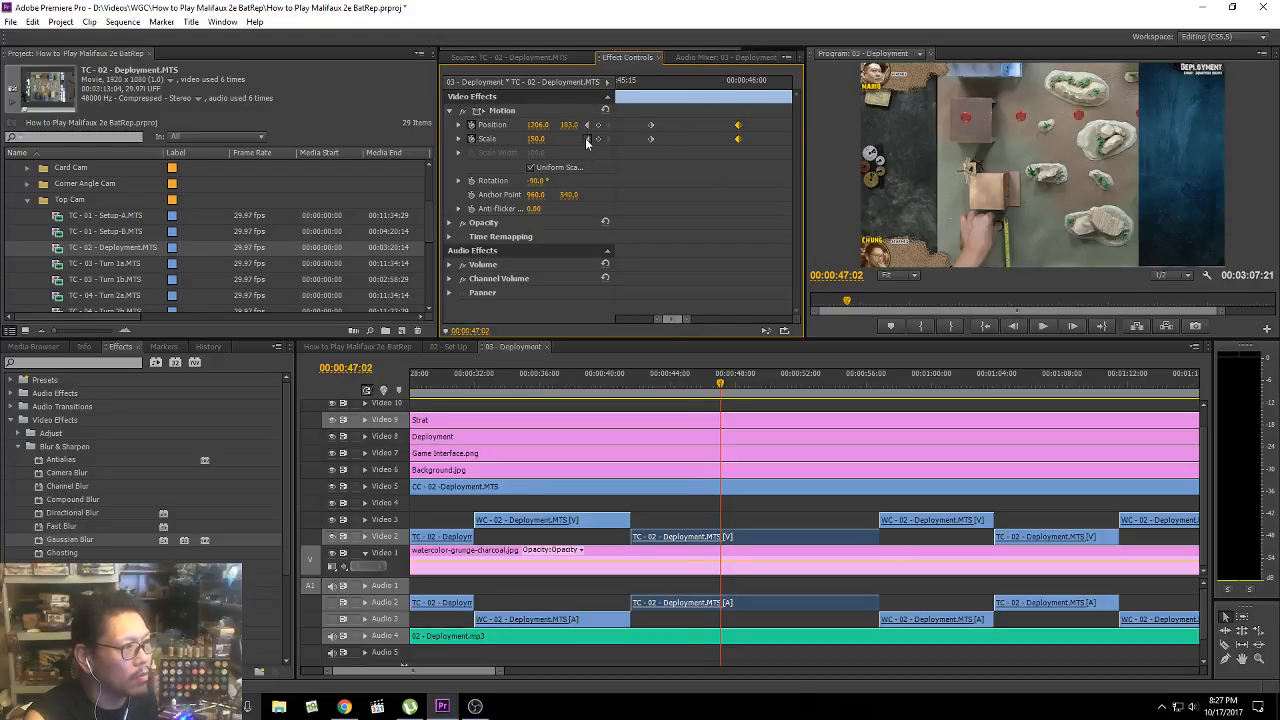
left_click_drag(684, 318, 673, 318)
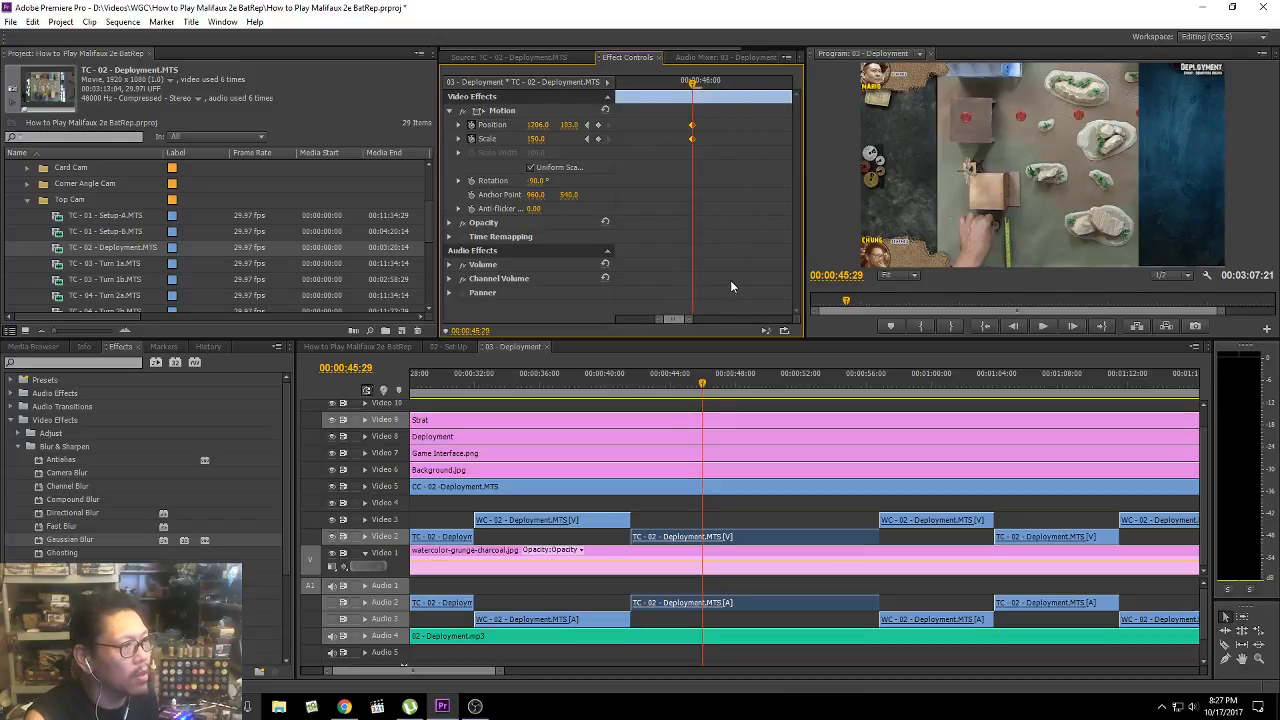
key("Right")
key("Right")
key("Right")
key("Right")
key("Right")
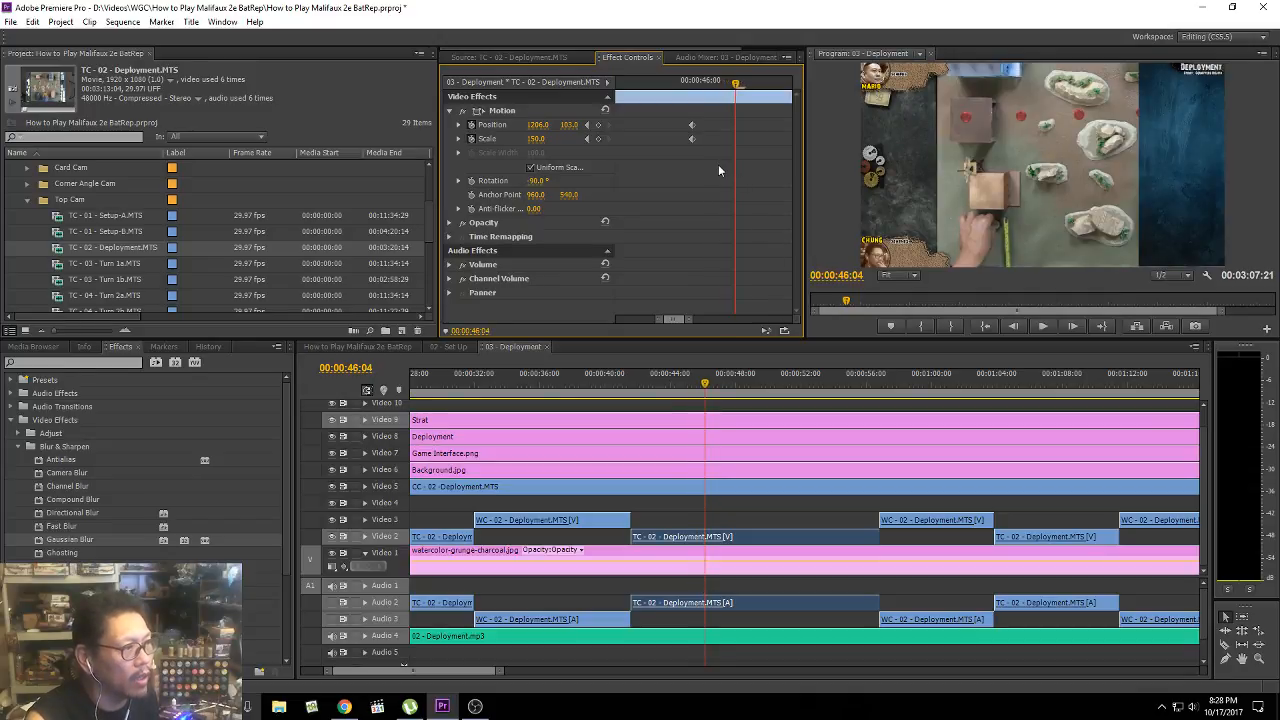
left_click_drag(717, 162, 737, 137)
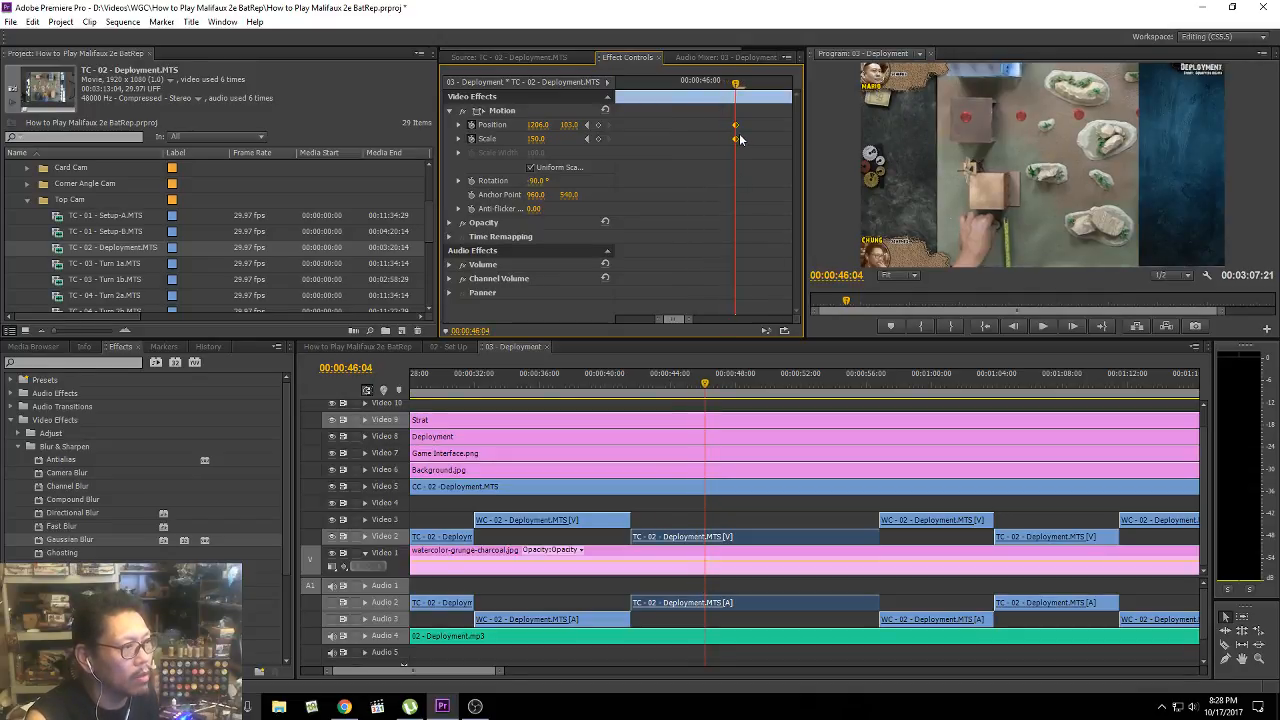
Step: Replay the retimed zoom on the TC segment through to 00:00:47:28
left_click(681, 385)
key("space")
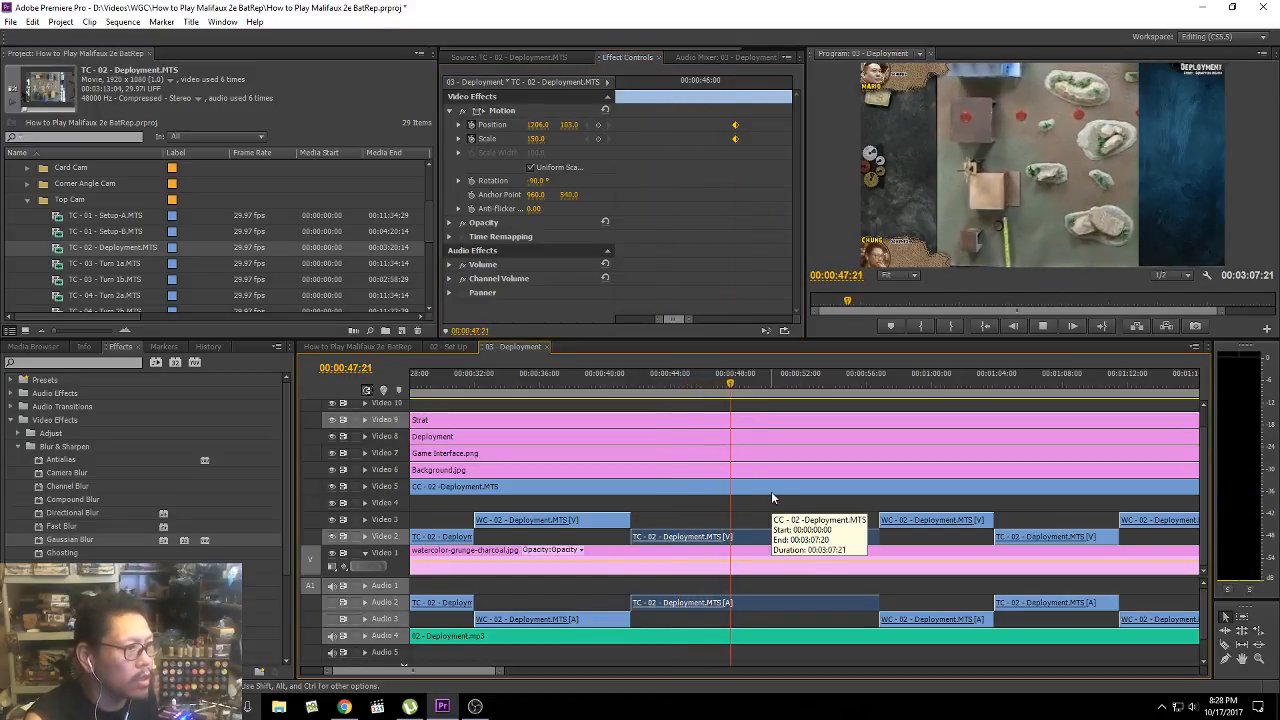
key("space")
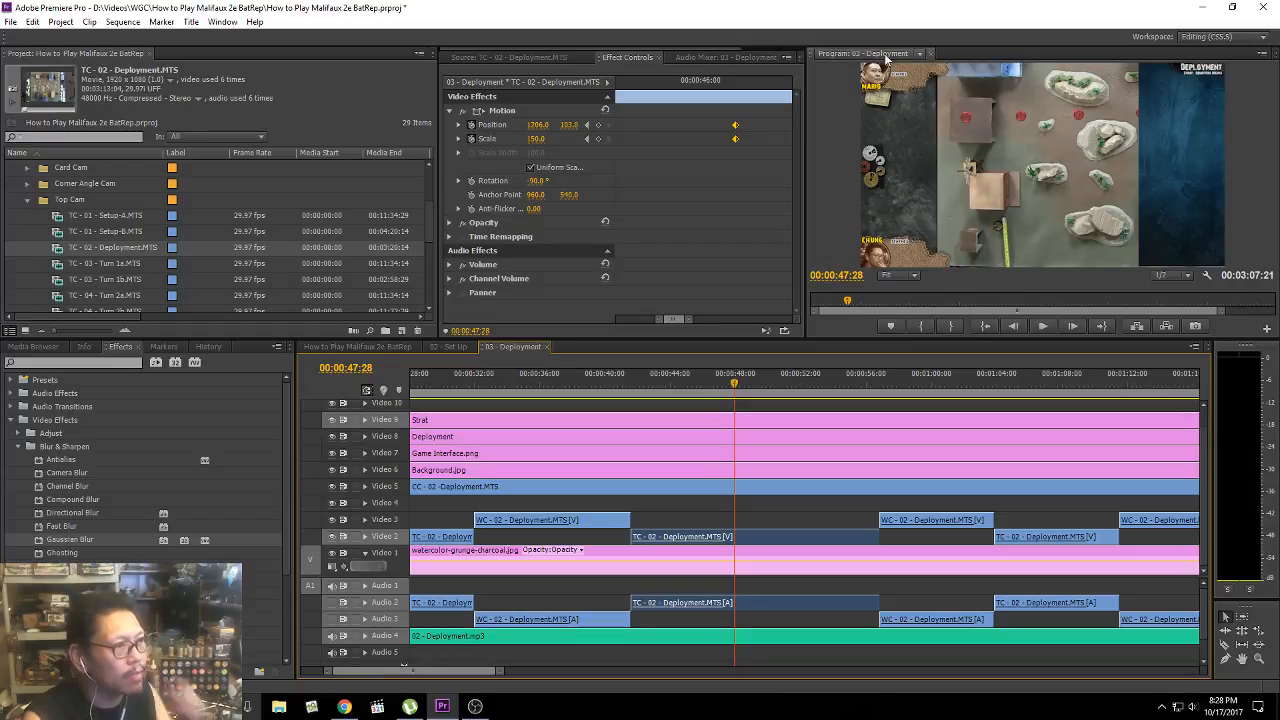
Step: At the 00:00:46:04 keyframes, set Scale to 200 and Position to about 1473, -214 to frame the measuring hand, and save the project
left_click(587, 139)
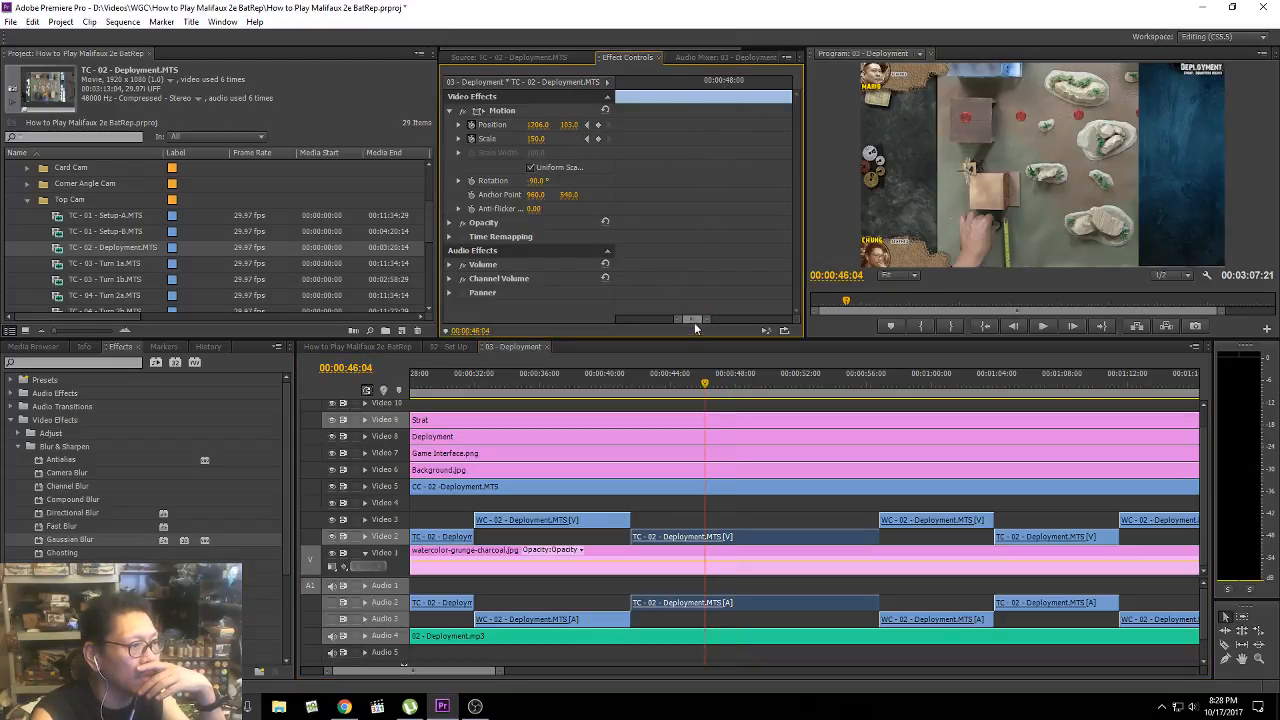
left_click_drag(694, 320, 676, 315)
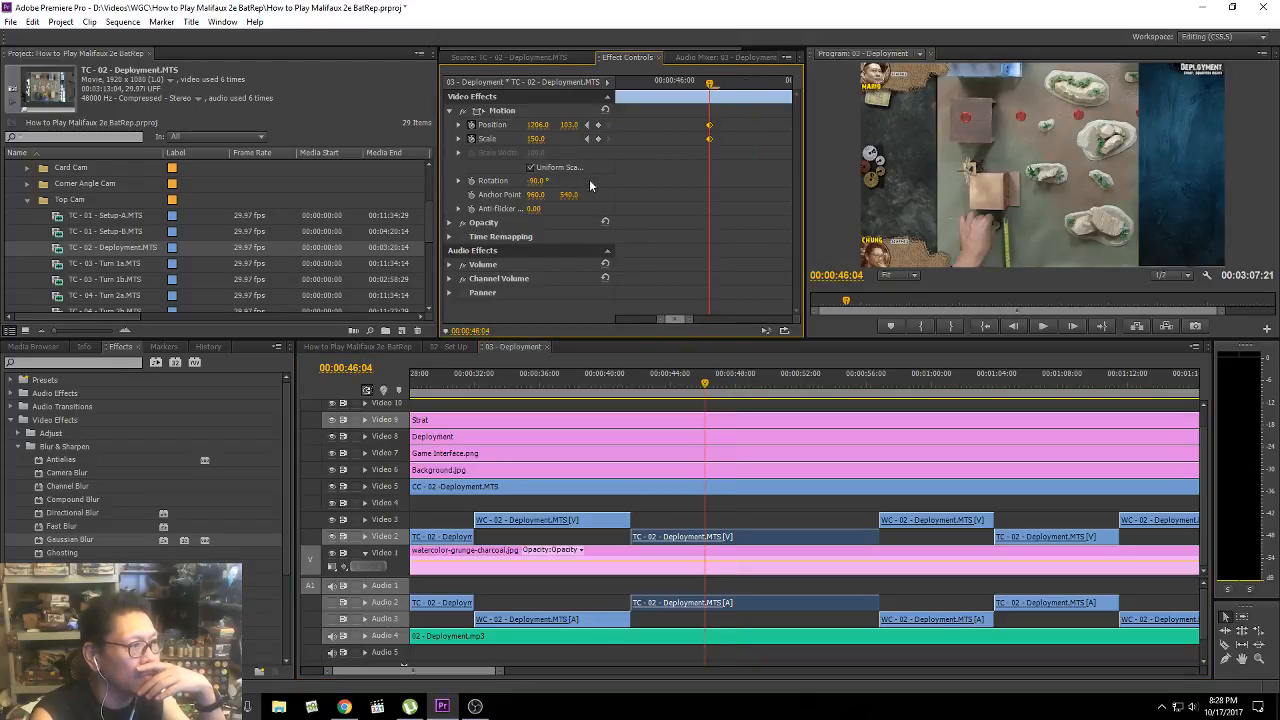
left_click(540, 139)
type("200")
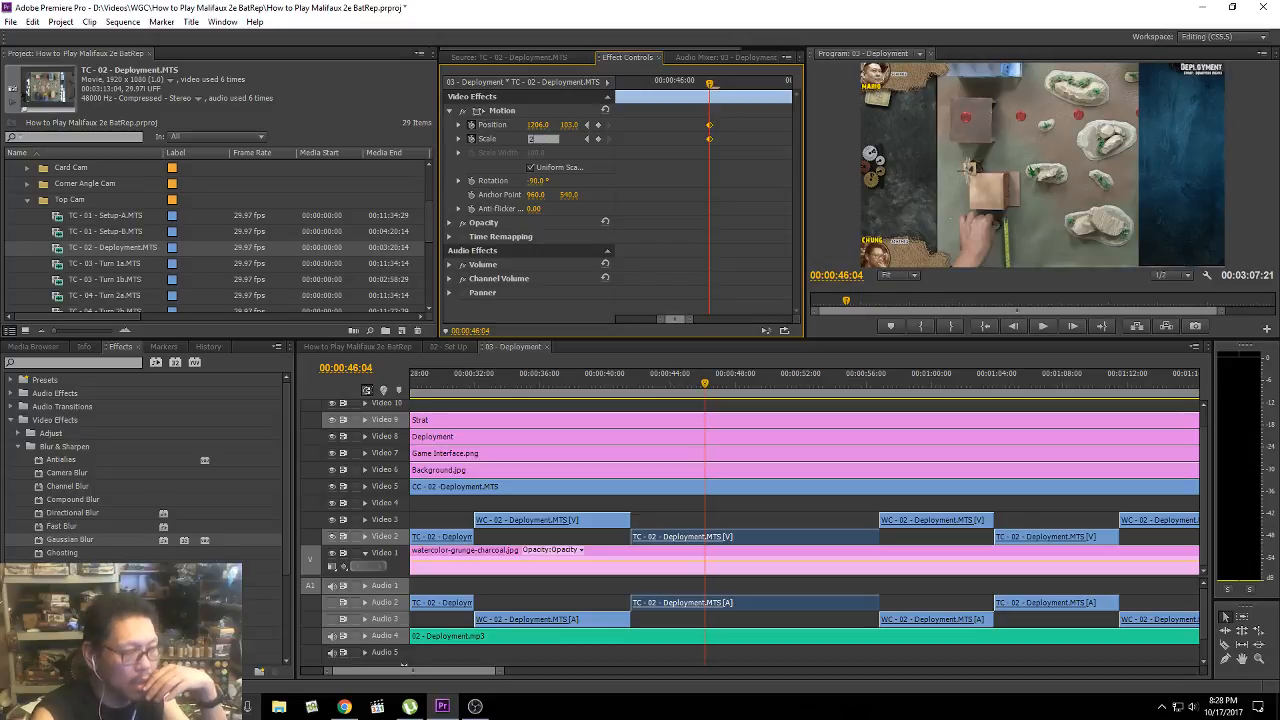
key("Return")
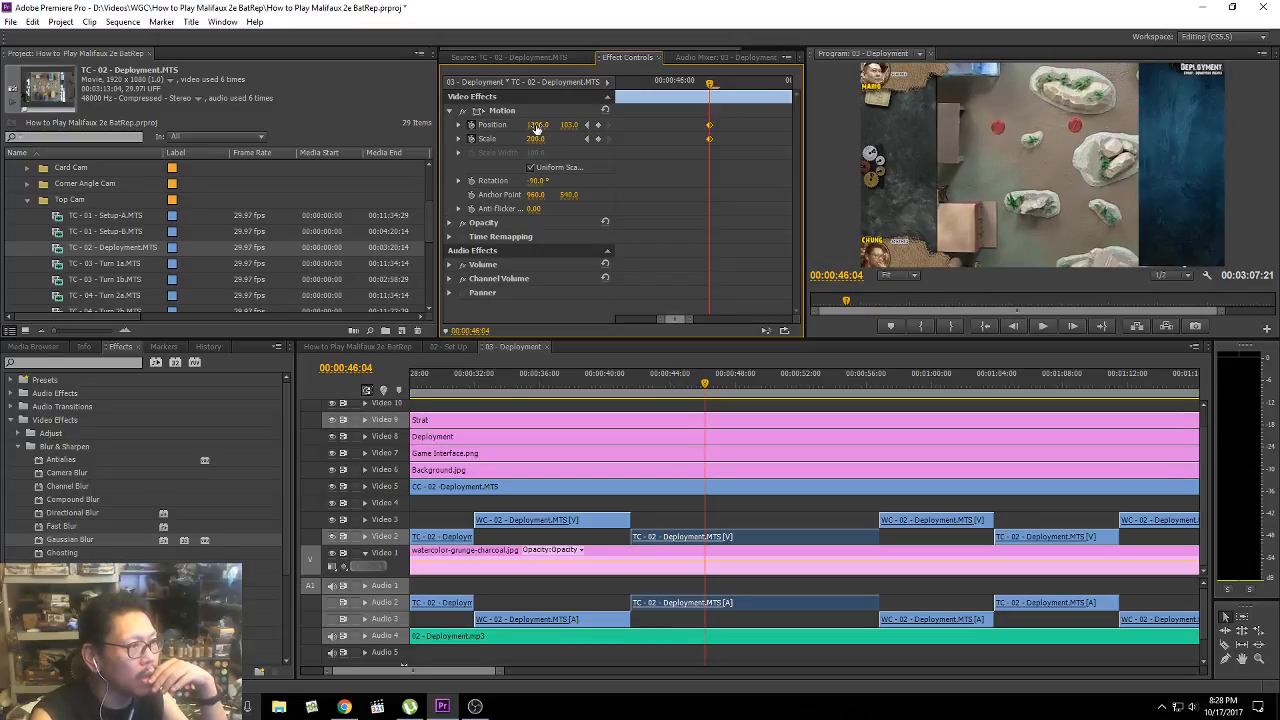
left_click_drag(537, 125, 641, 125)
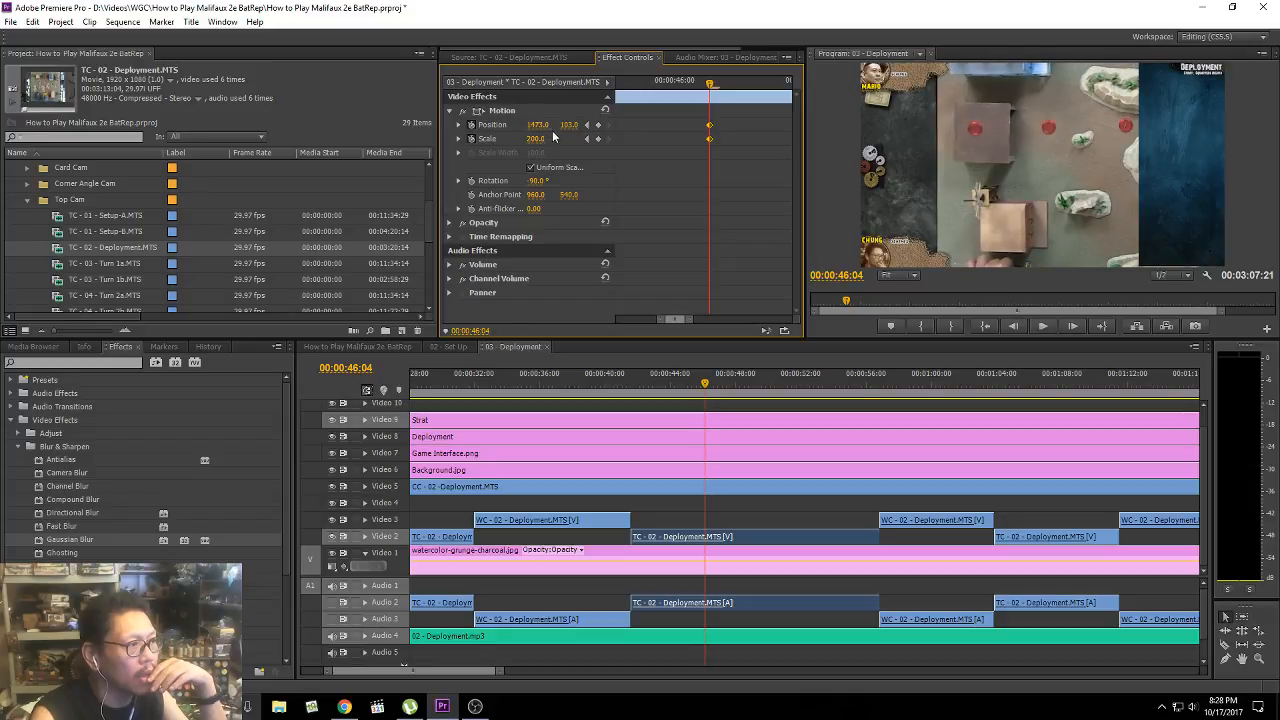
left_click_drag(563, 125, 488, 125)
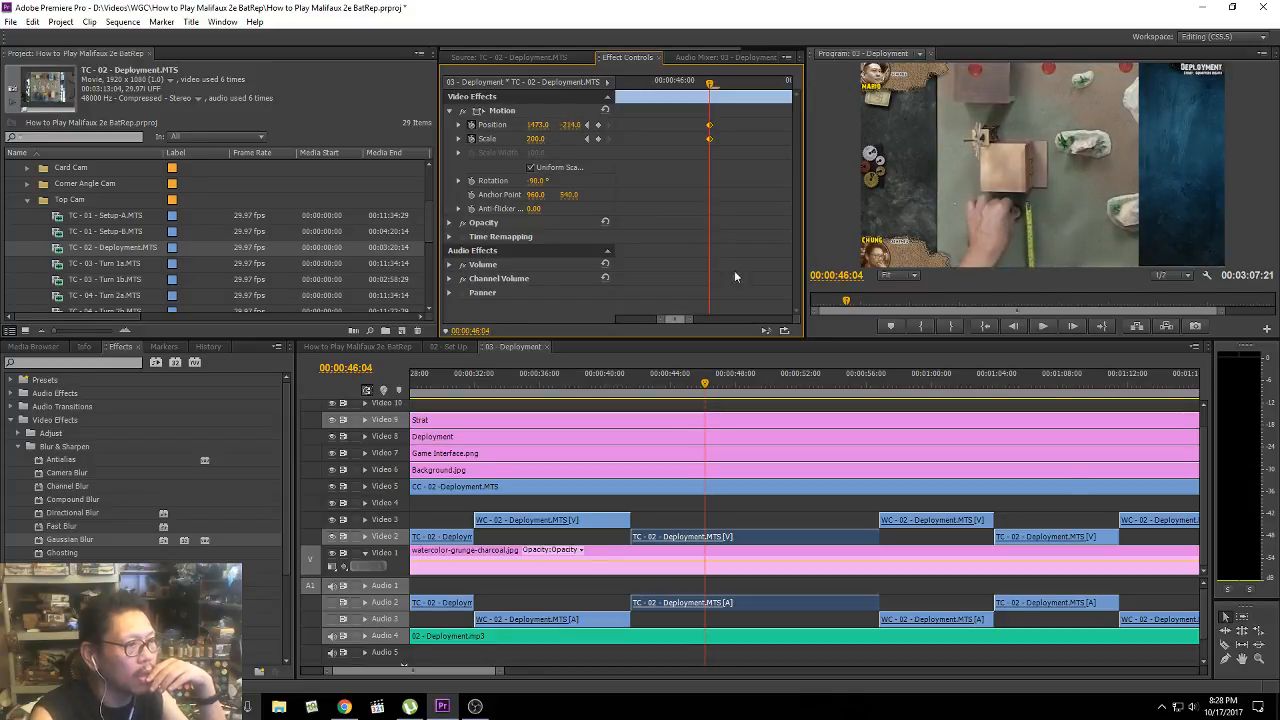
left_click(9, 22)
left_click(61, 131)
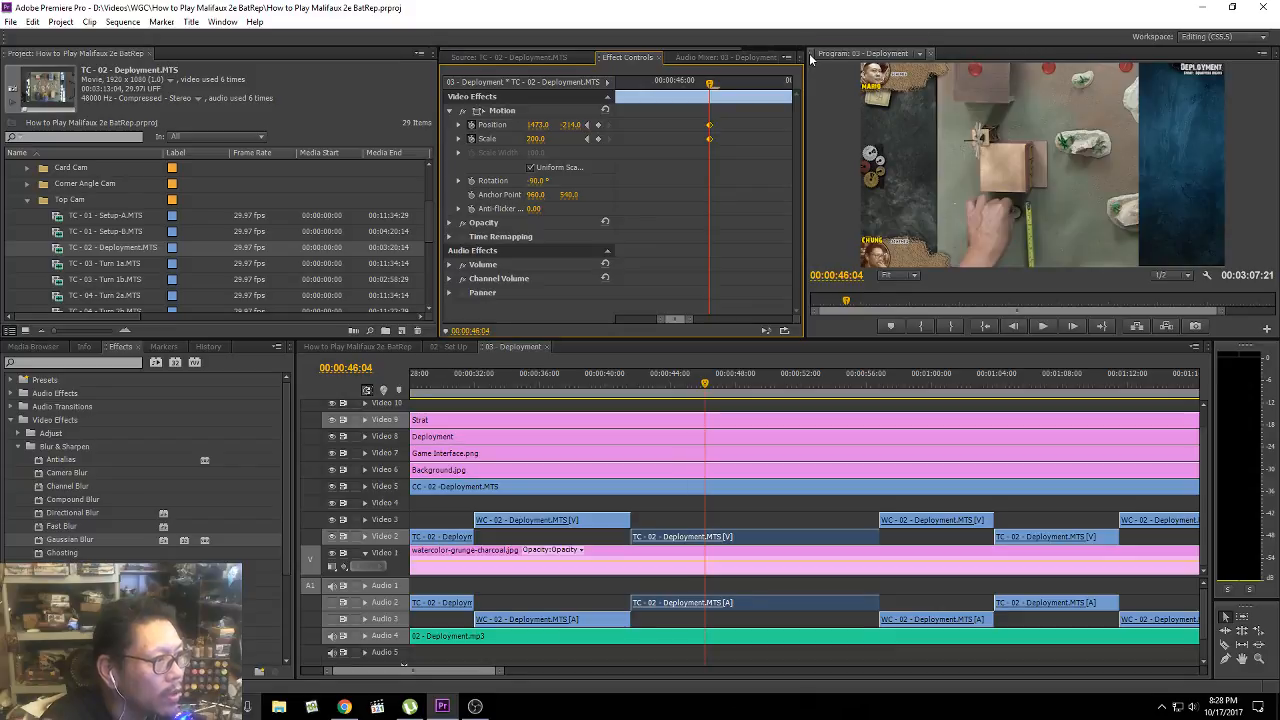
Step: Detach the program monitor into a floating window and enlarge it to nearly fill the screen
left_click_drag(810, 56, 1278, 270)
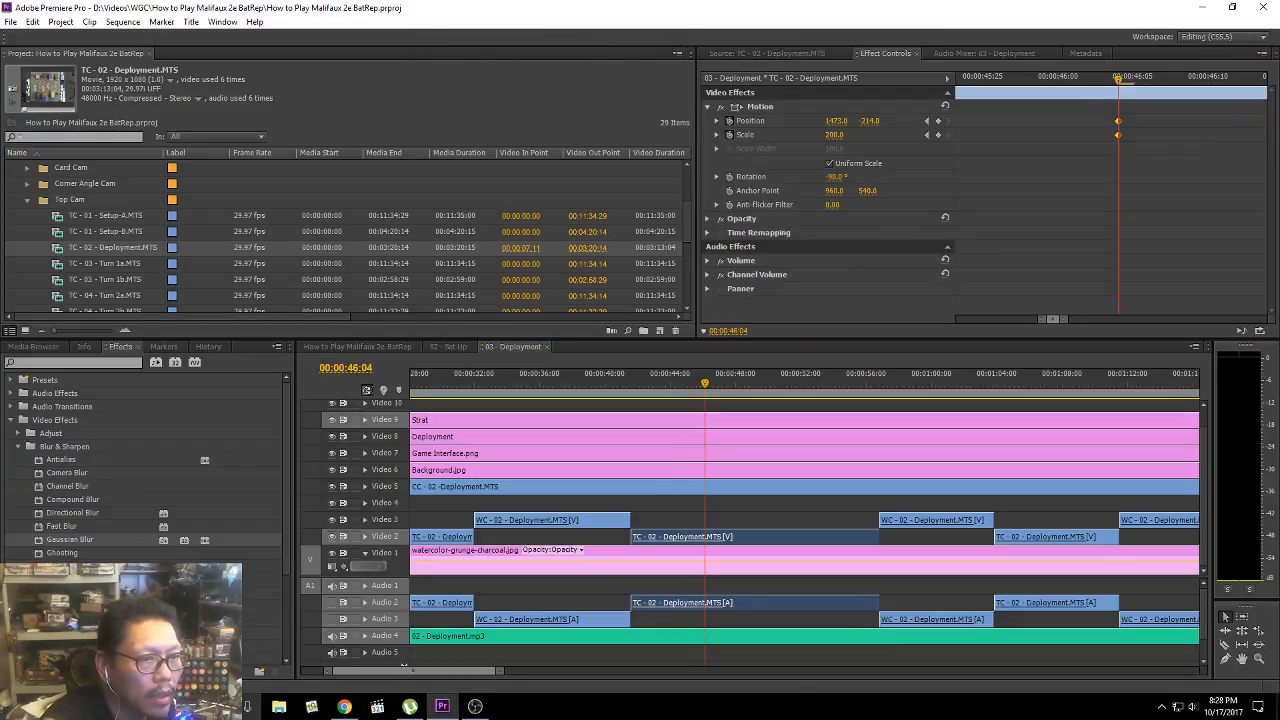
left_click_drag(1275, 180, 500, 120)
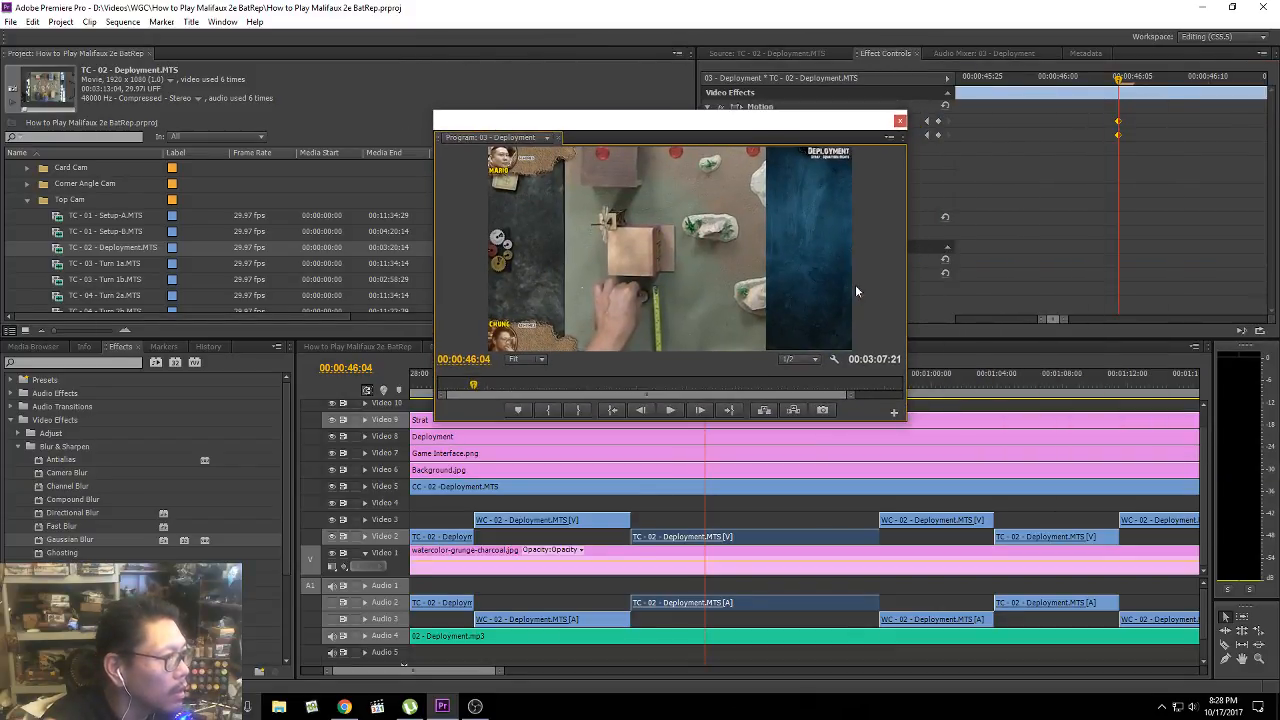
left_click_drag(647, 118, 256, 28)
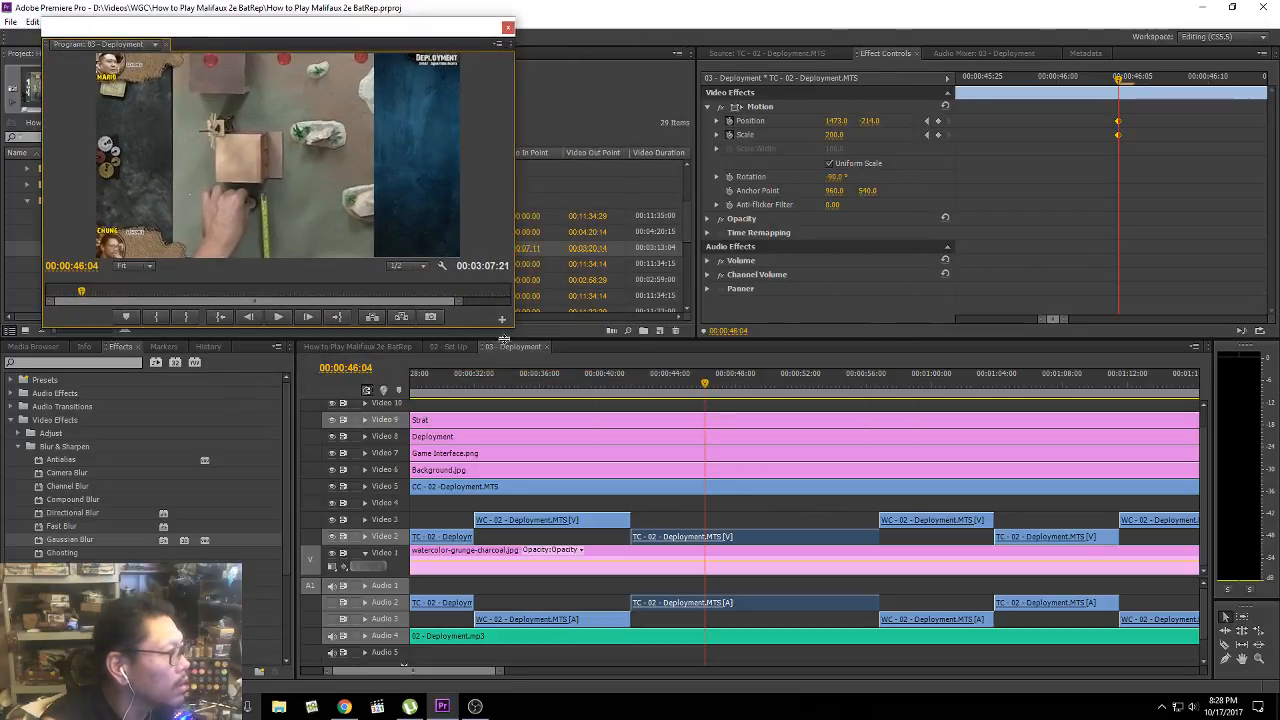
left_click_drag(516, 330, 1255, 687)
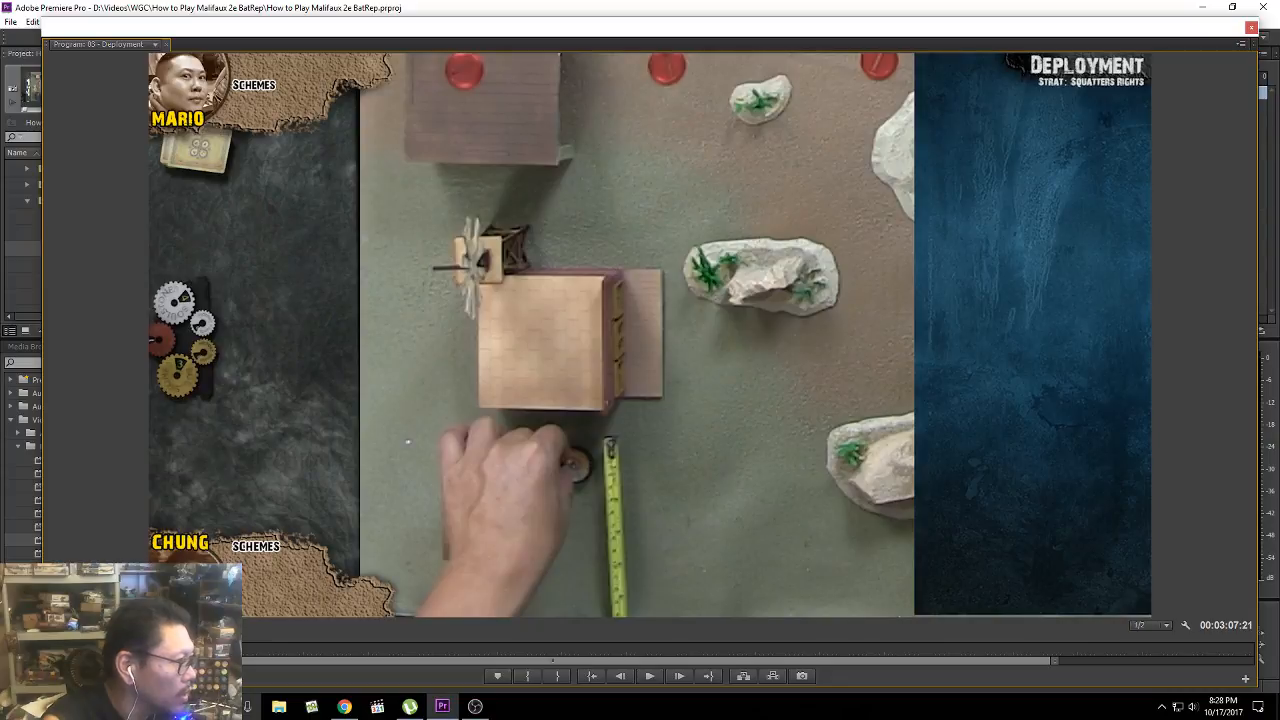
Step: Review the deployment footage in the enlarged monitor, stopping at 00:00:51:04, and dock the monitor back beside the effect controls
key("space")
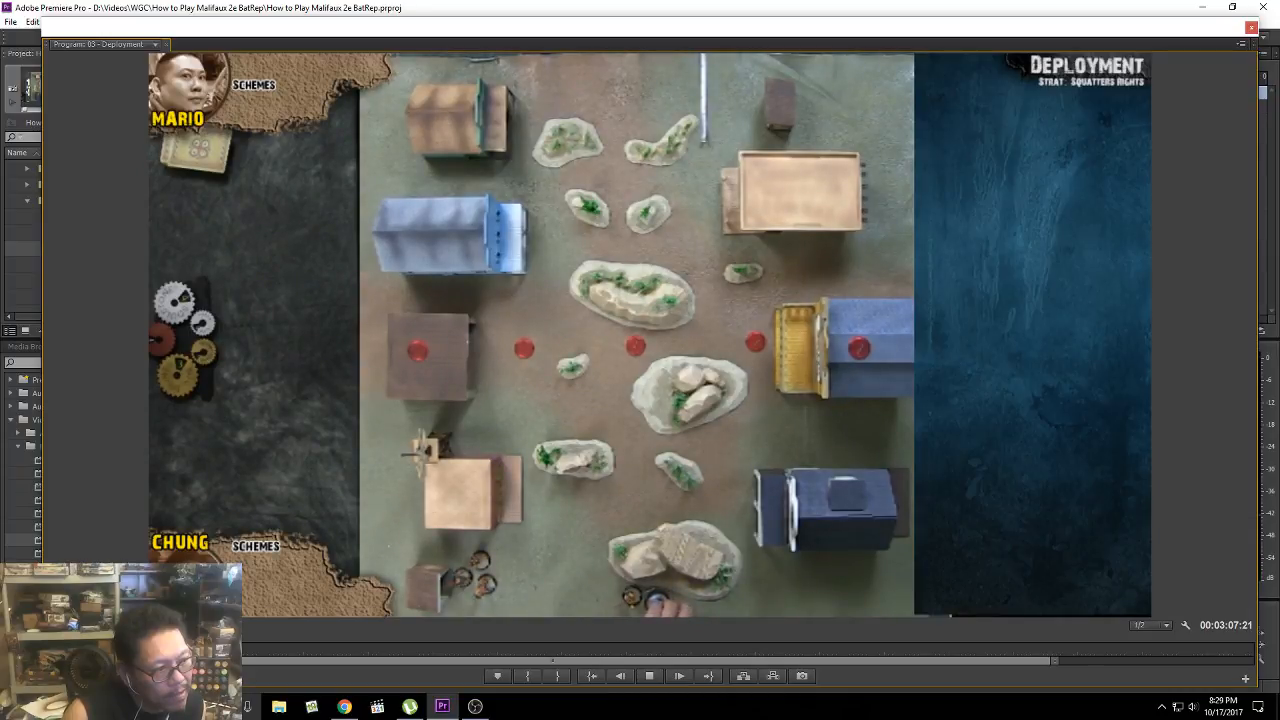
key("space")
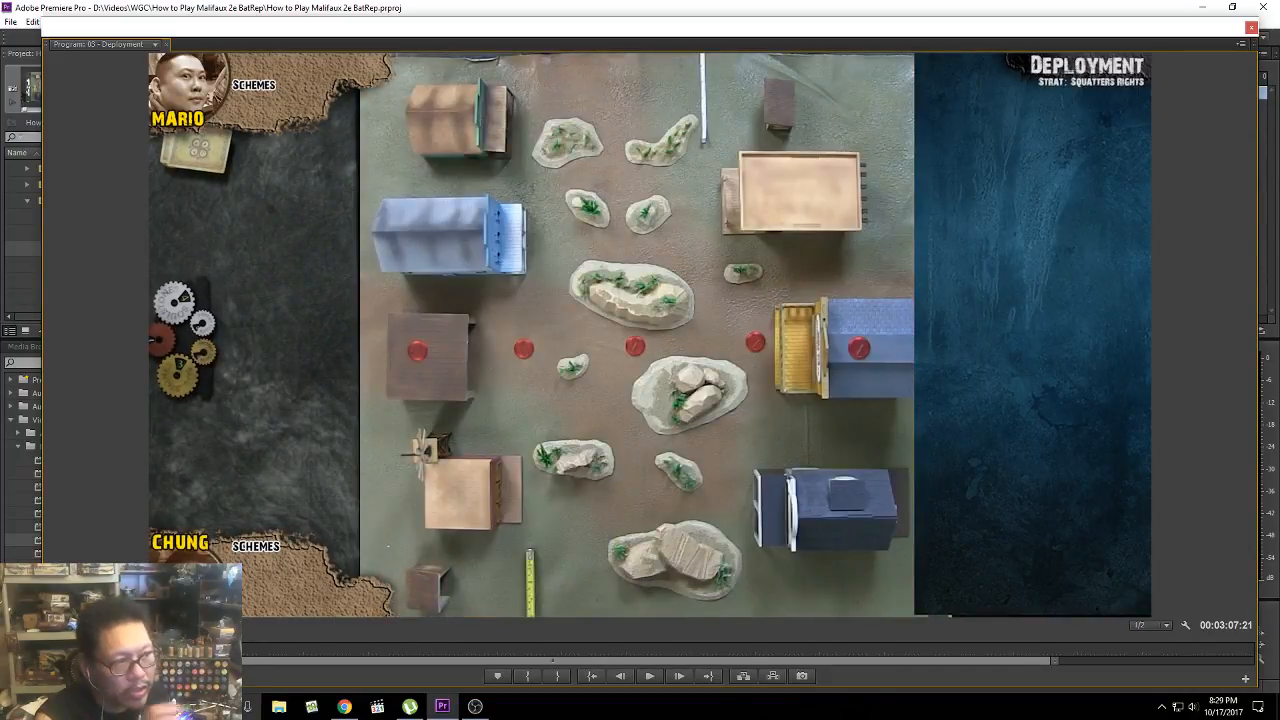
key("space")
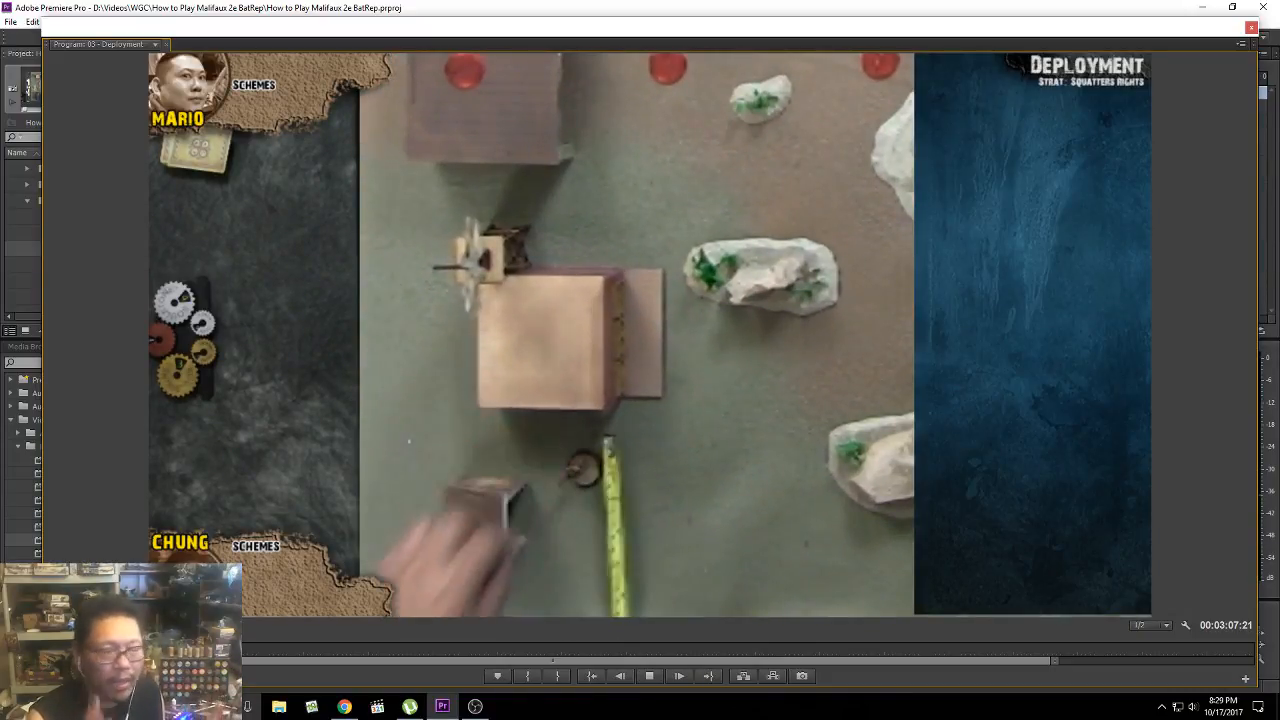
key("space")
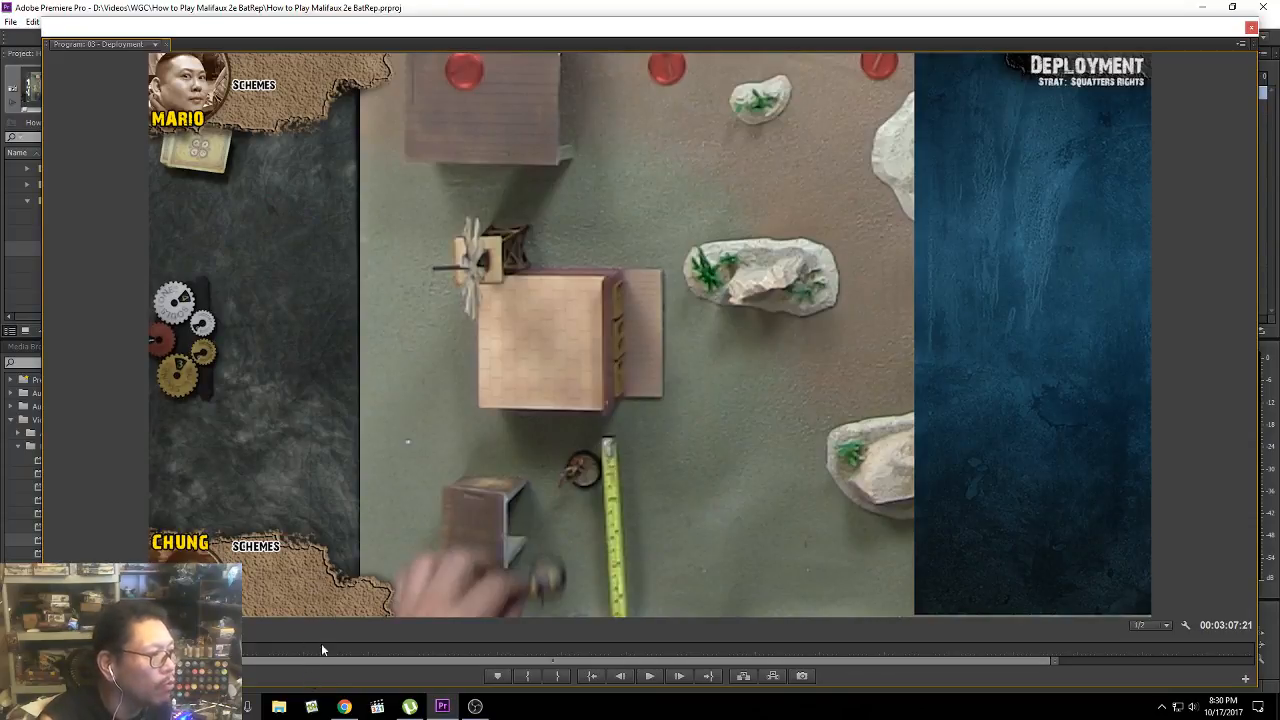
key("space")
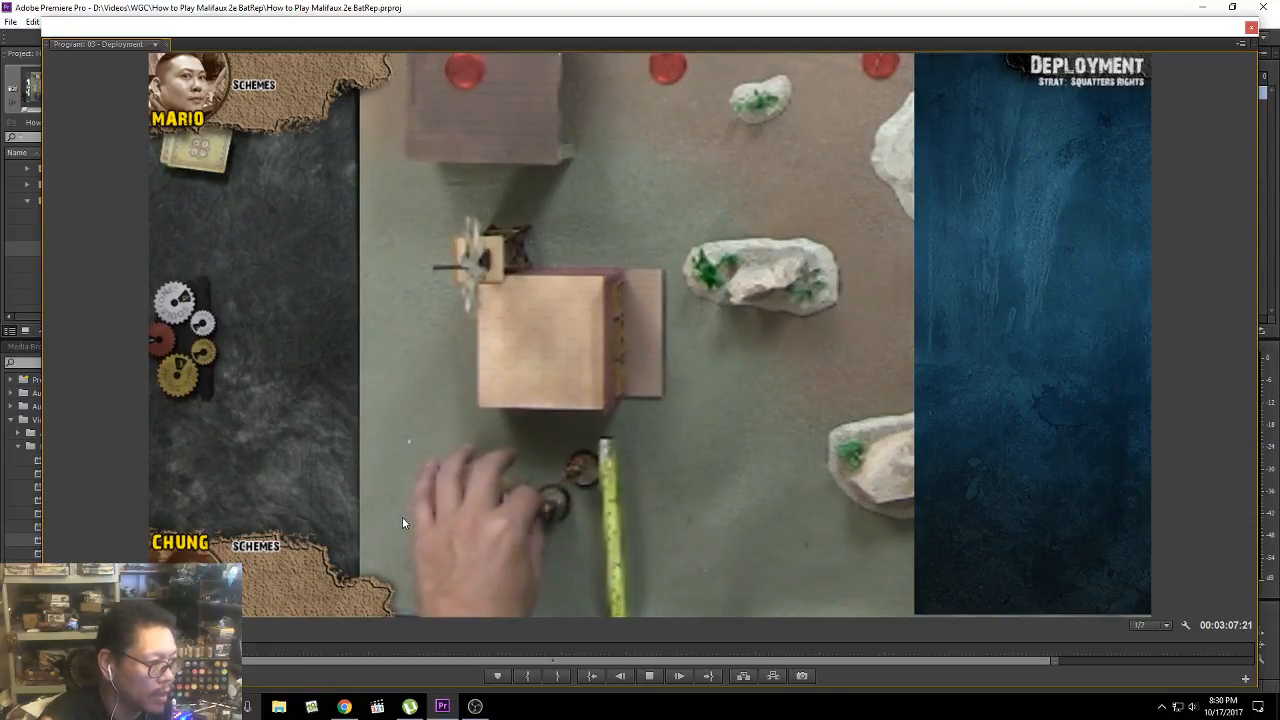
key("space")
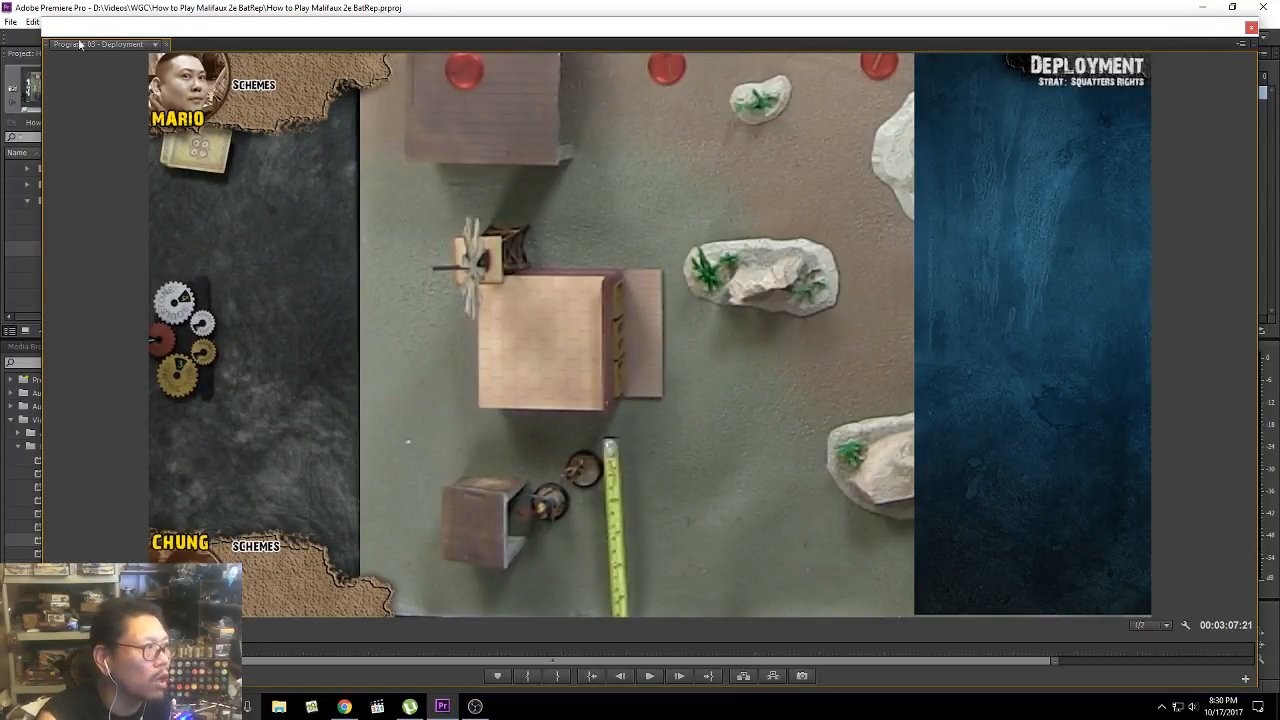
double_click(47, 44)
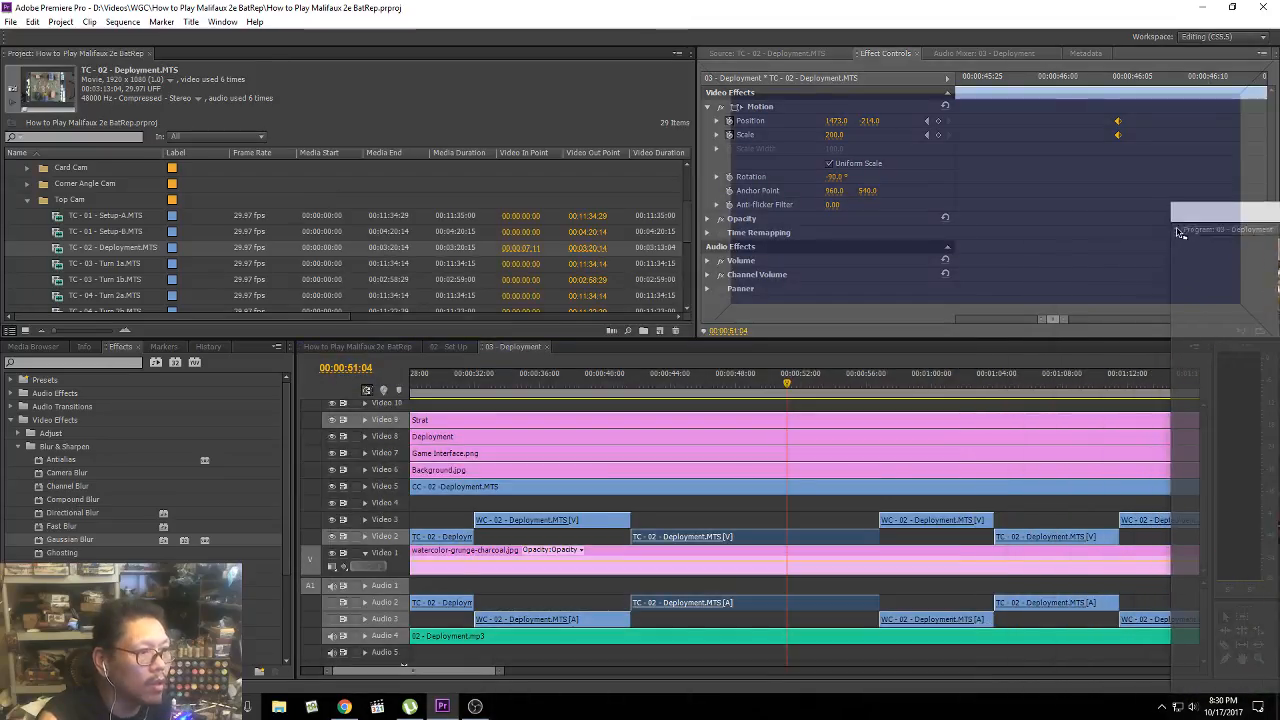
left_click_drag(1266, 166, 1257, 186)
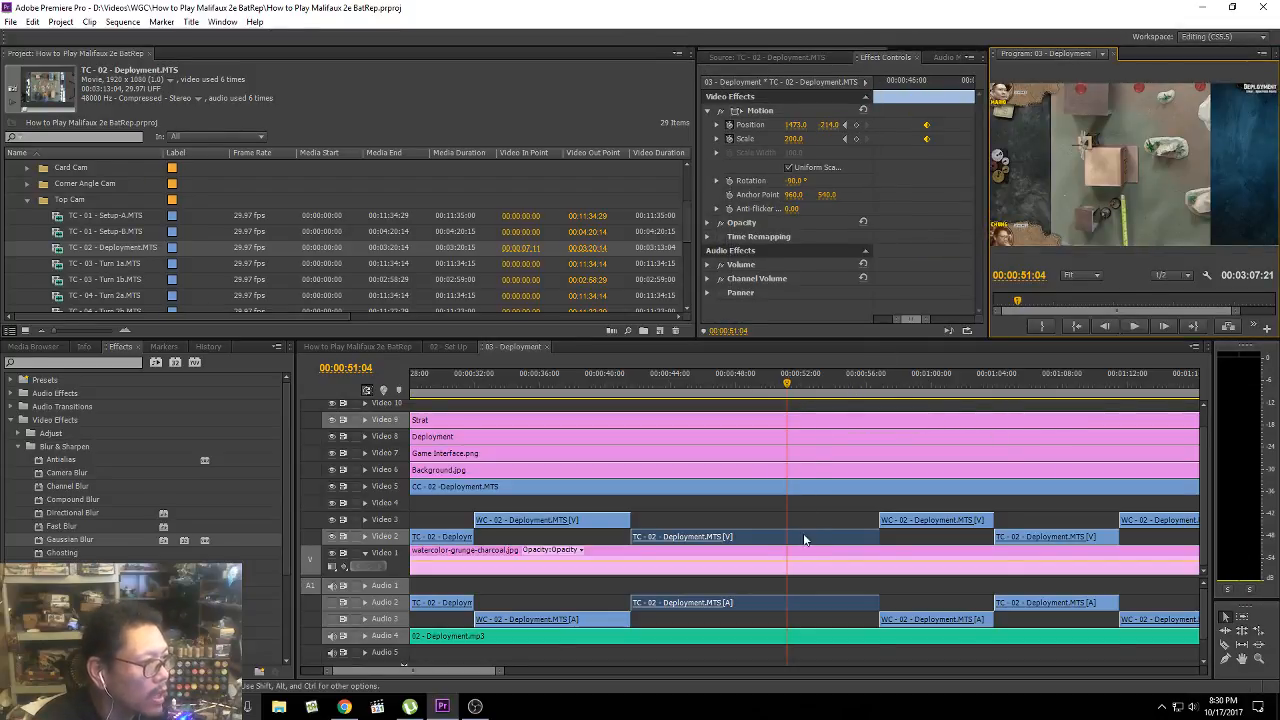
Step: Try pasting the zoomed TC segment's Motion settings onto the next TC segment at 00:01:05:29, and undo the paste
left_click_drag(821, 384, 838, 383)
left_click(847, 288)
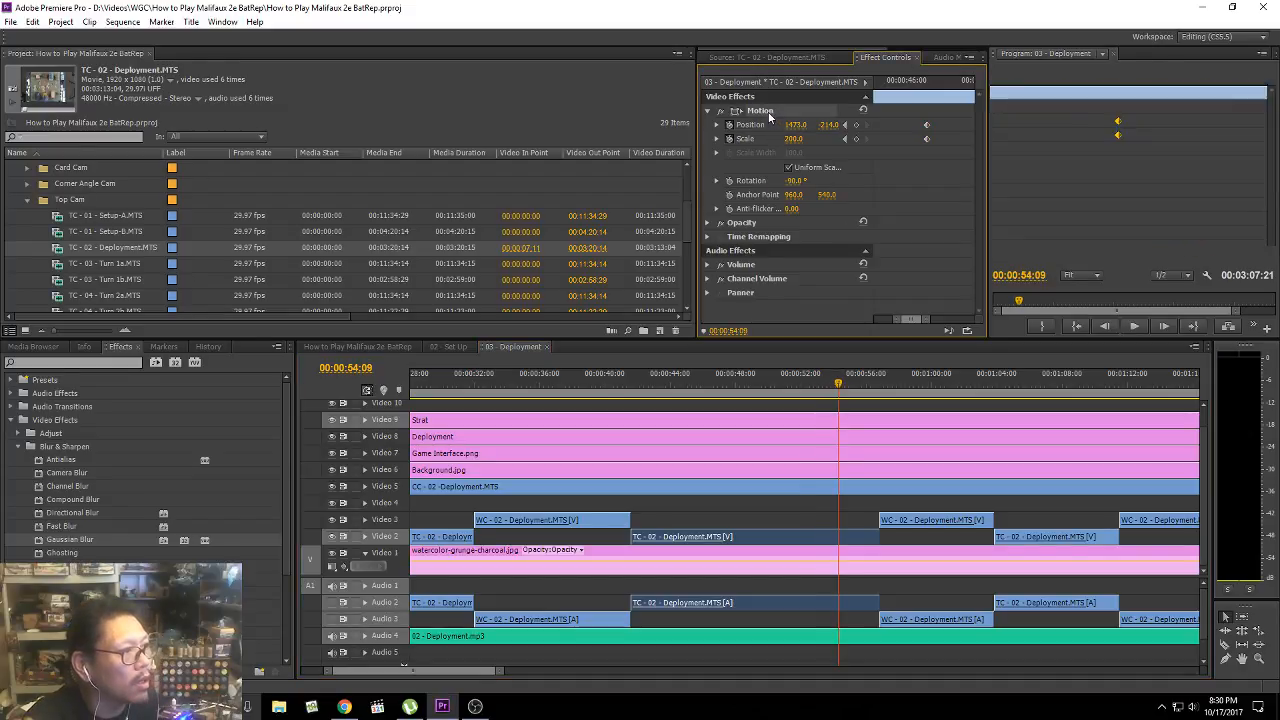
left_click(1104, 548)
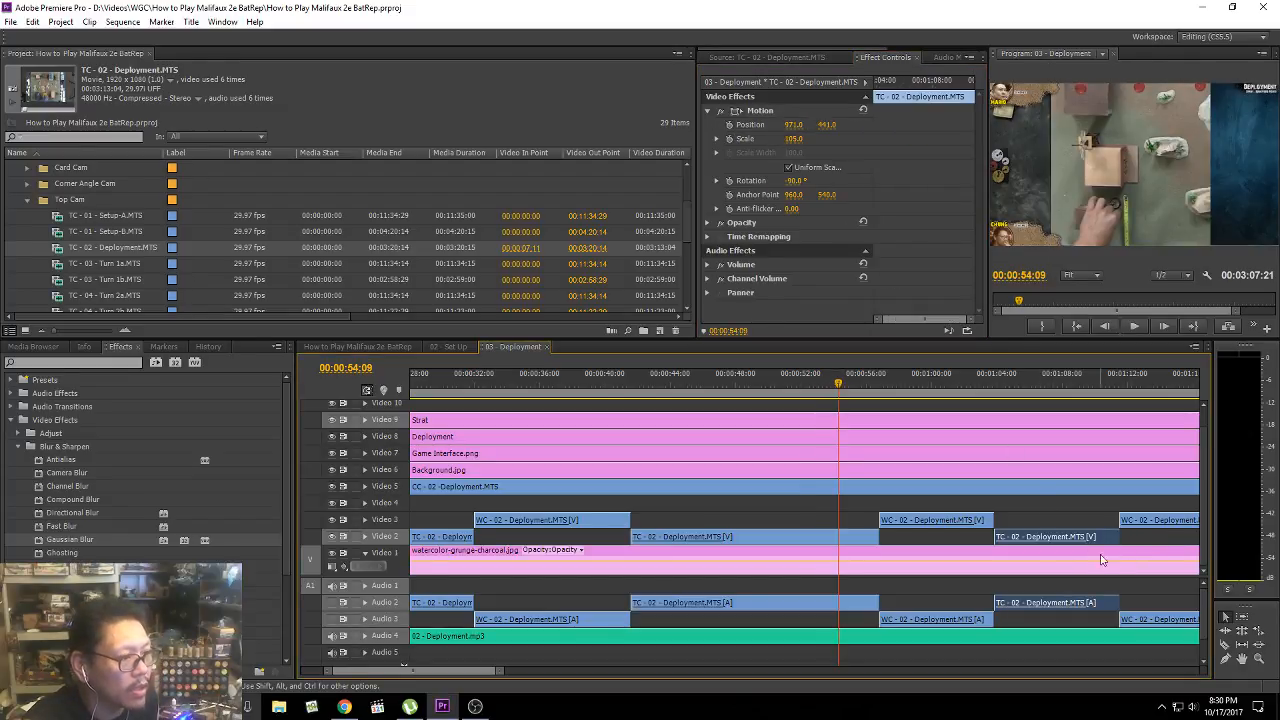
left_click(1030, 385)
key("Left")
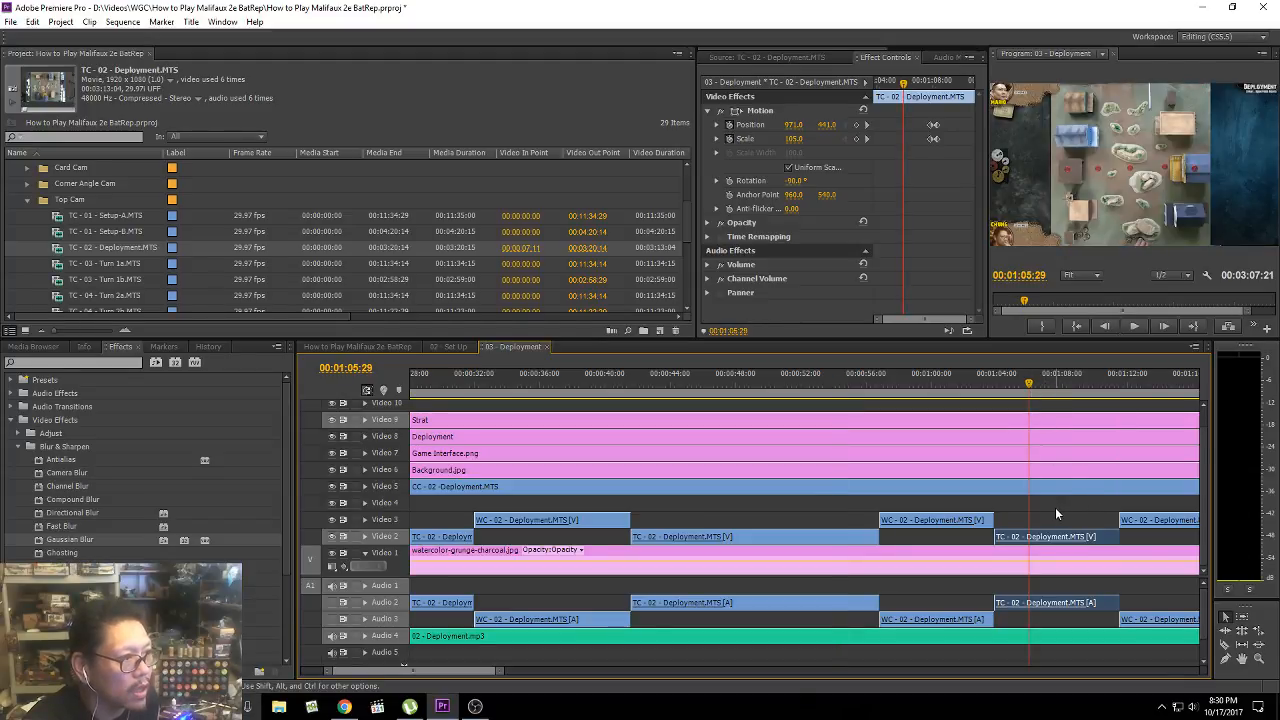
key("ctrl+z")
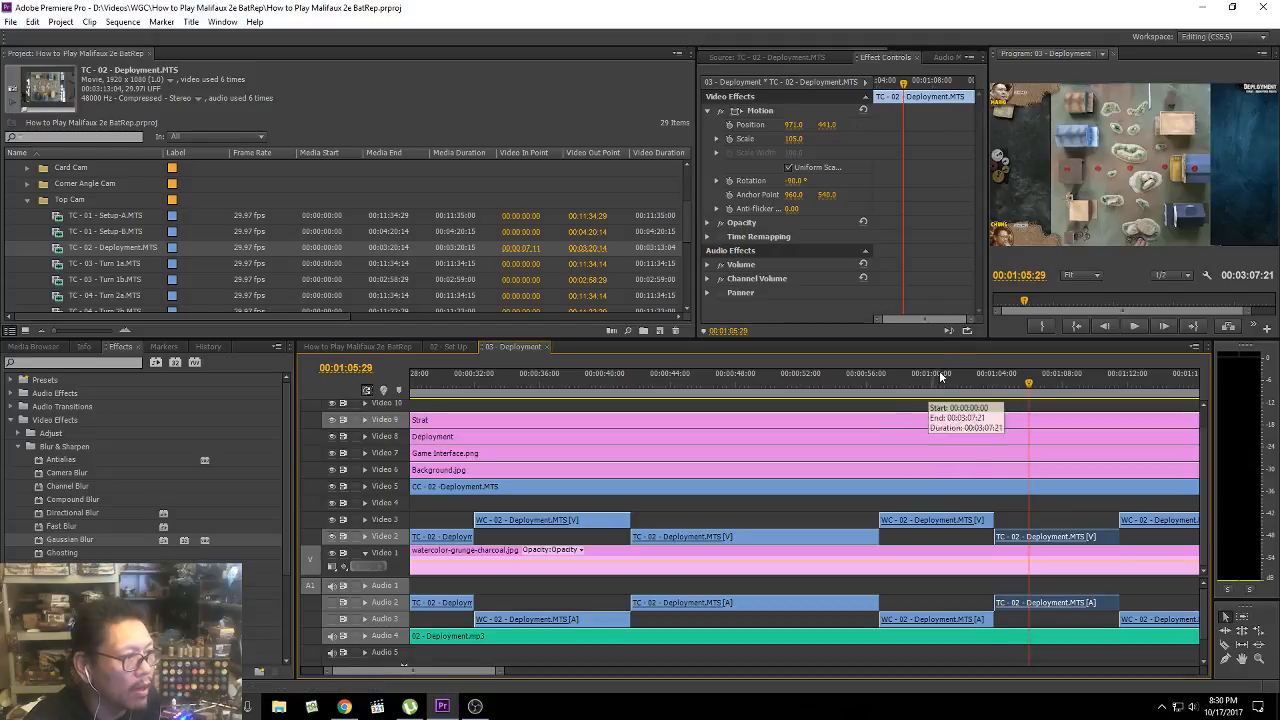
Step: Copy the Motion settings of the zoomed TC segment at 00:00:52:22 and paste them onto the next TC segment at 00:01:05:22
left_click(882, 326)
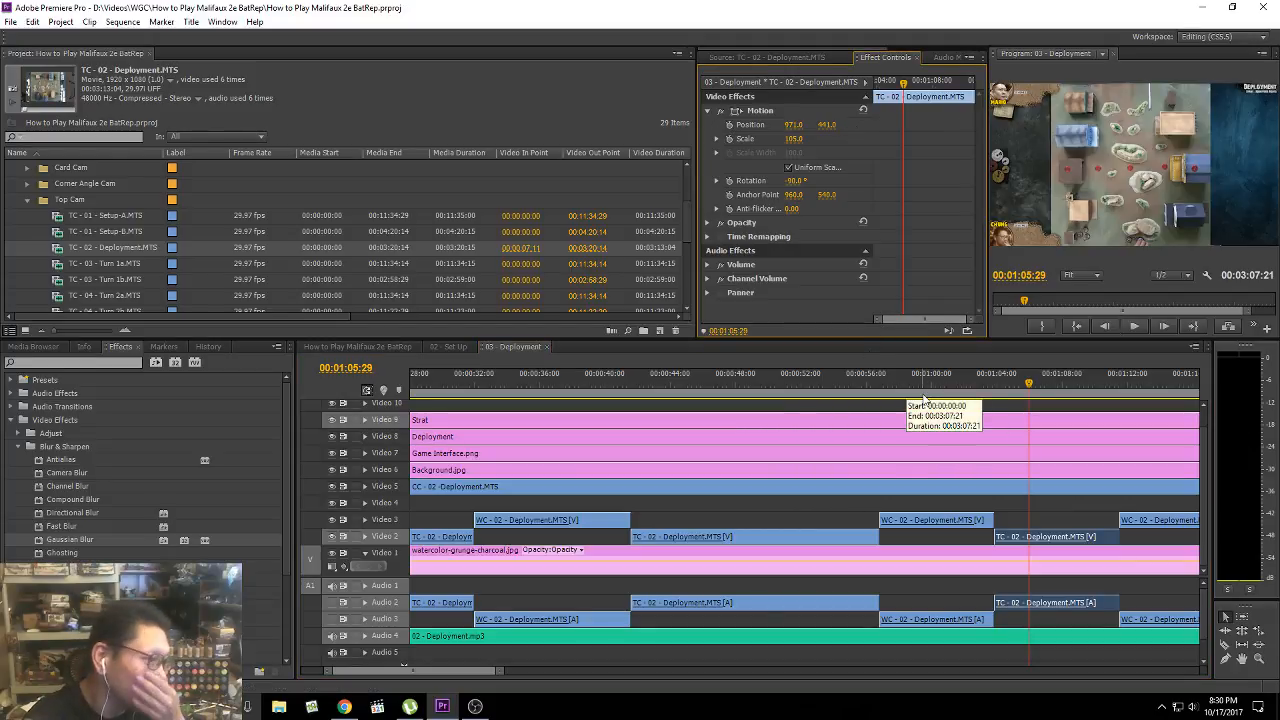
left_click(806, 530)
left_click(813, 386)
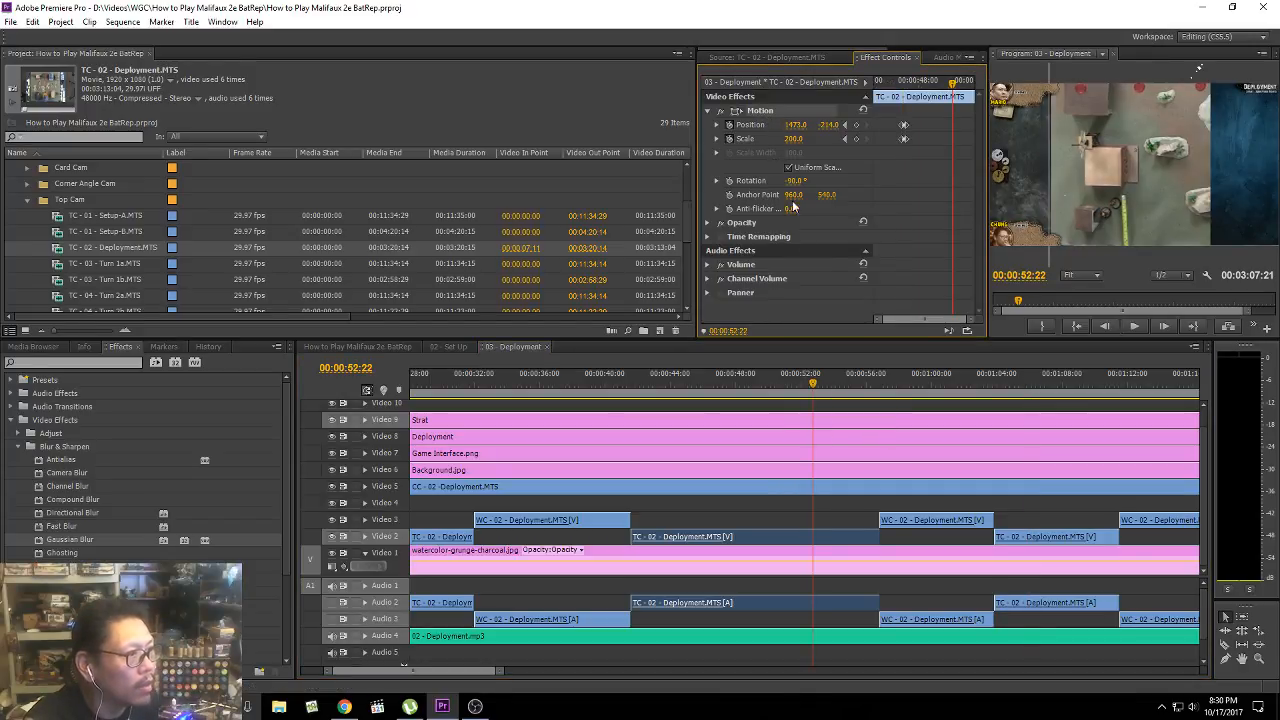
left_click(1025, 385)
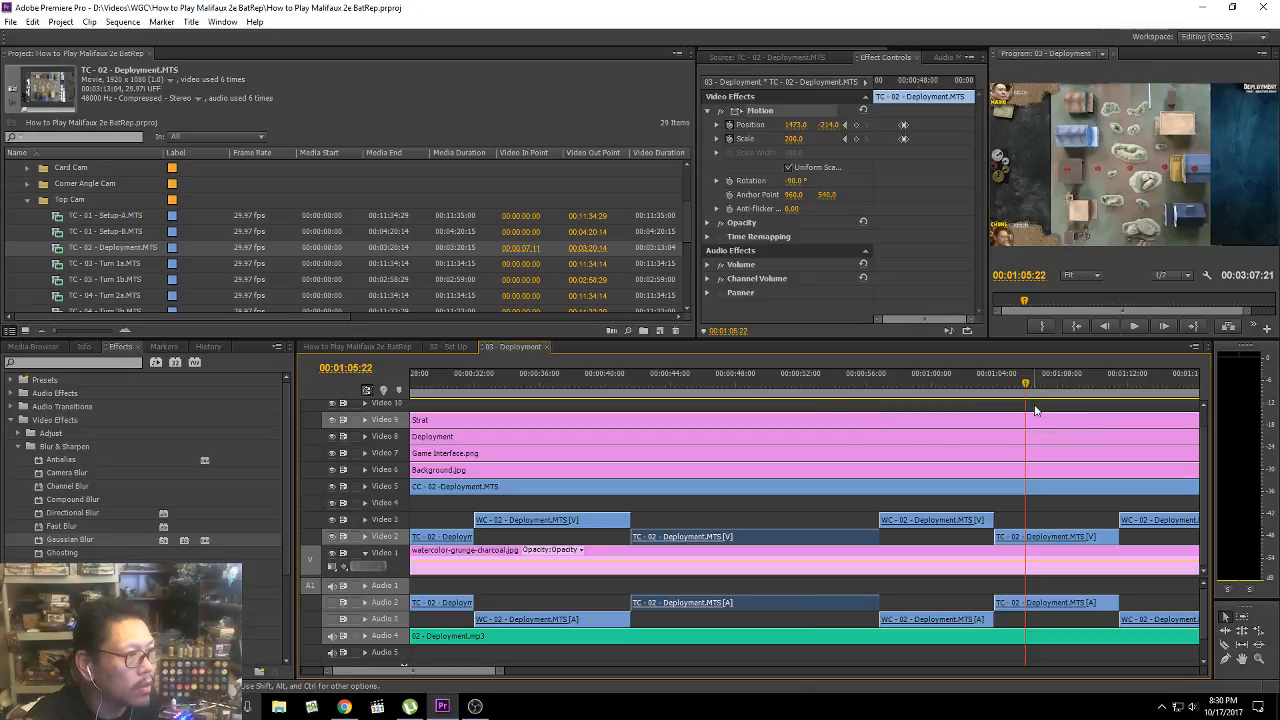
left_click(1065, 534)
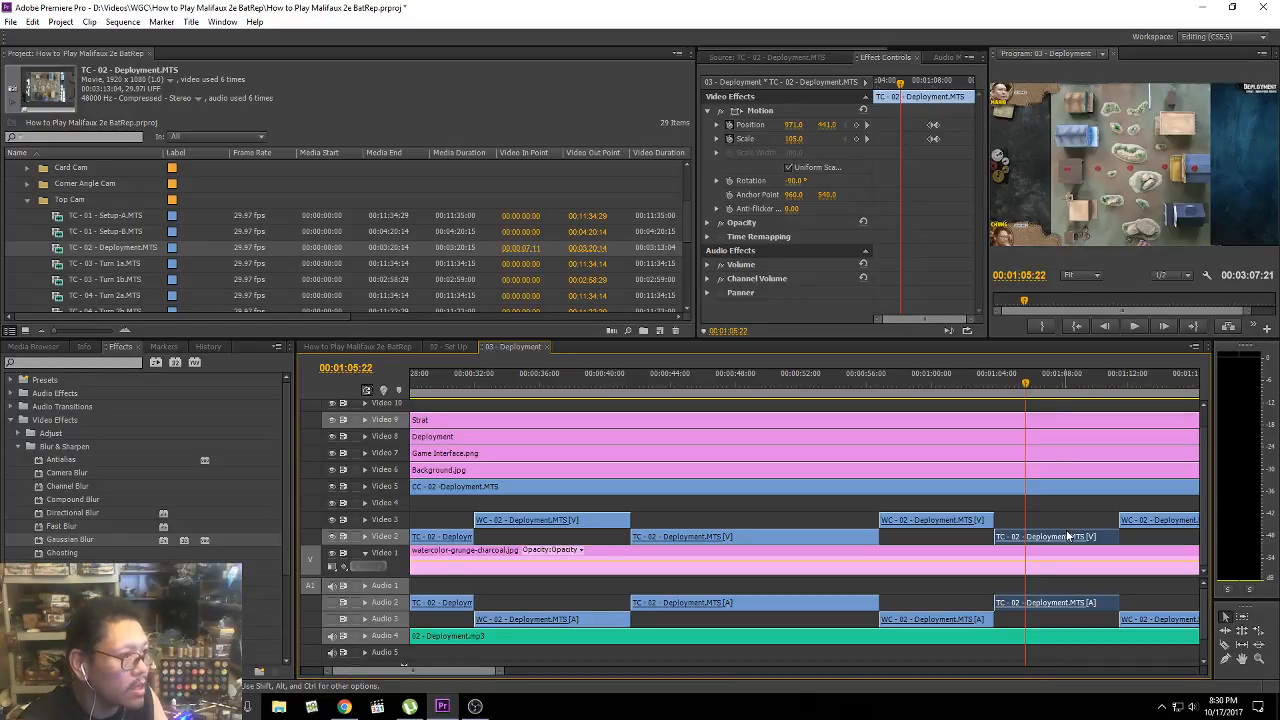
scroll(934, 284, "down", 3)
key("minus")
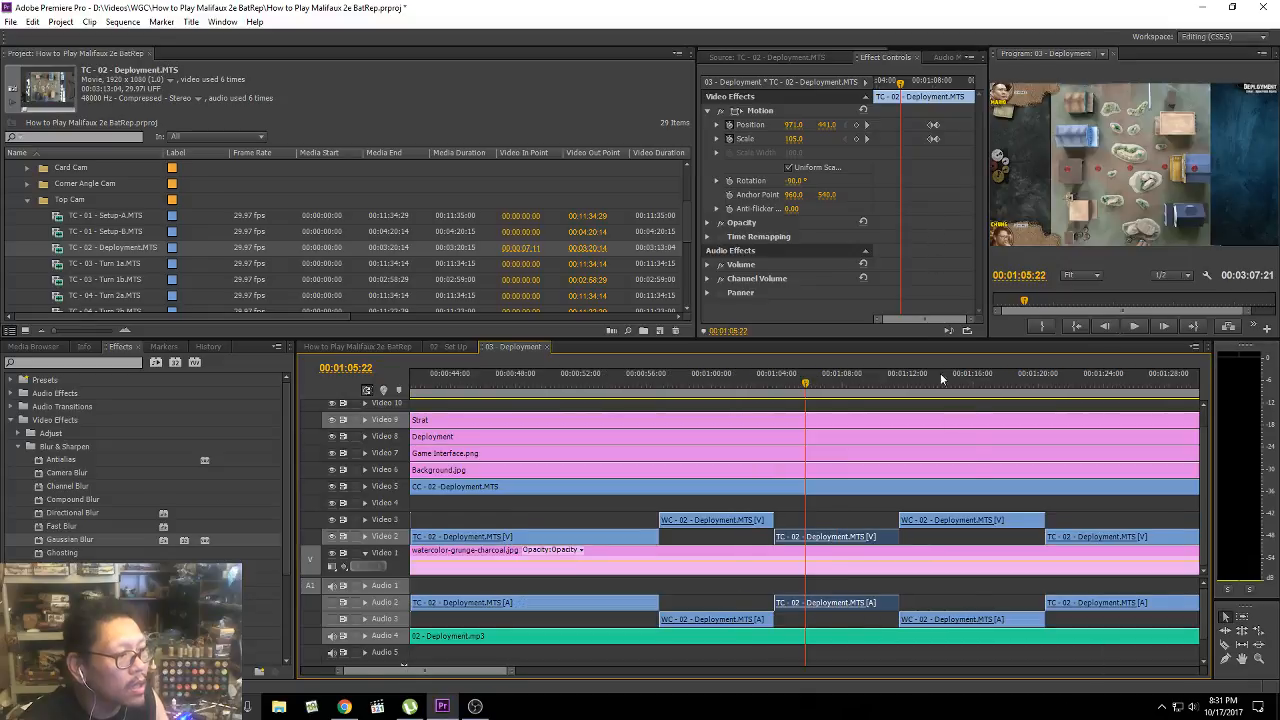
Step: Go to 00:01:08:11 in the second TC segment and turn off Position and Scale animation, deleting the pasted keyframes
left_click(933, 84)
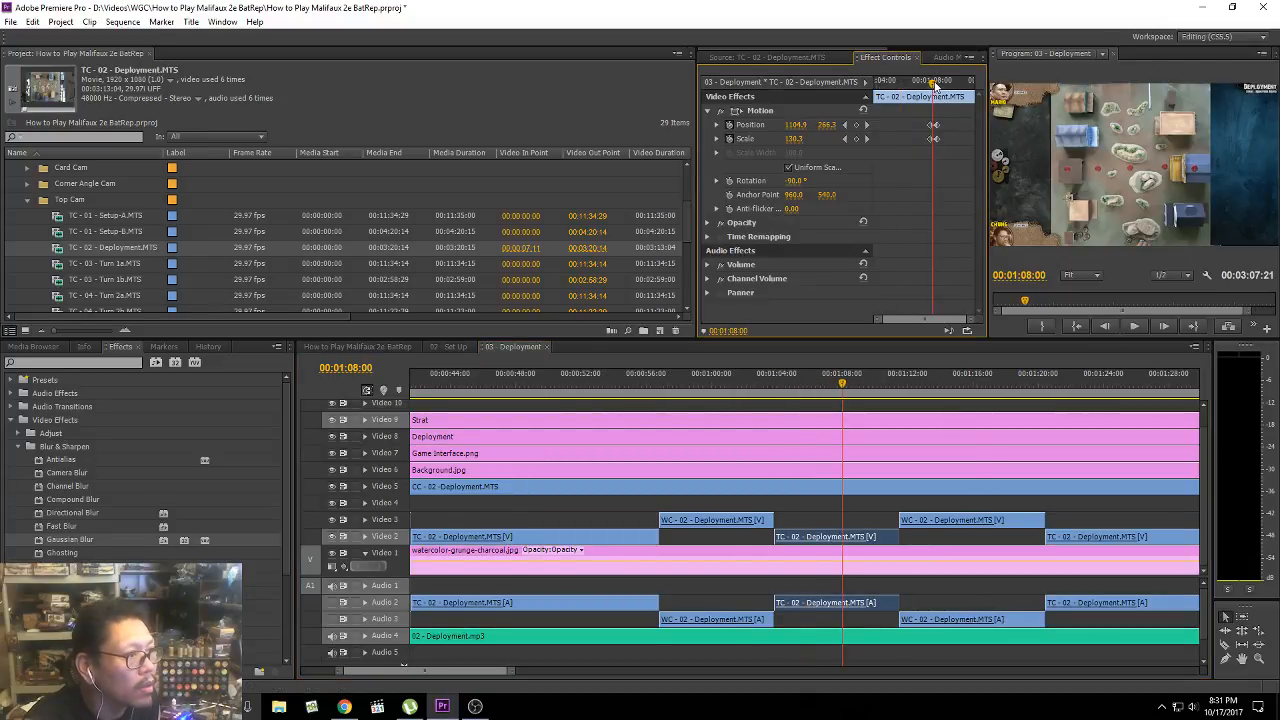
left_click(867, 125)
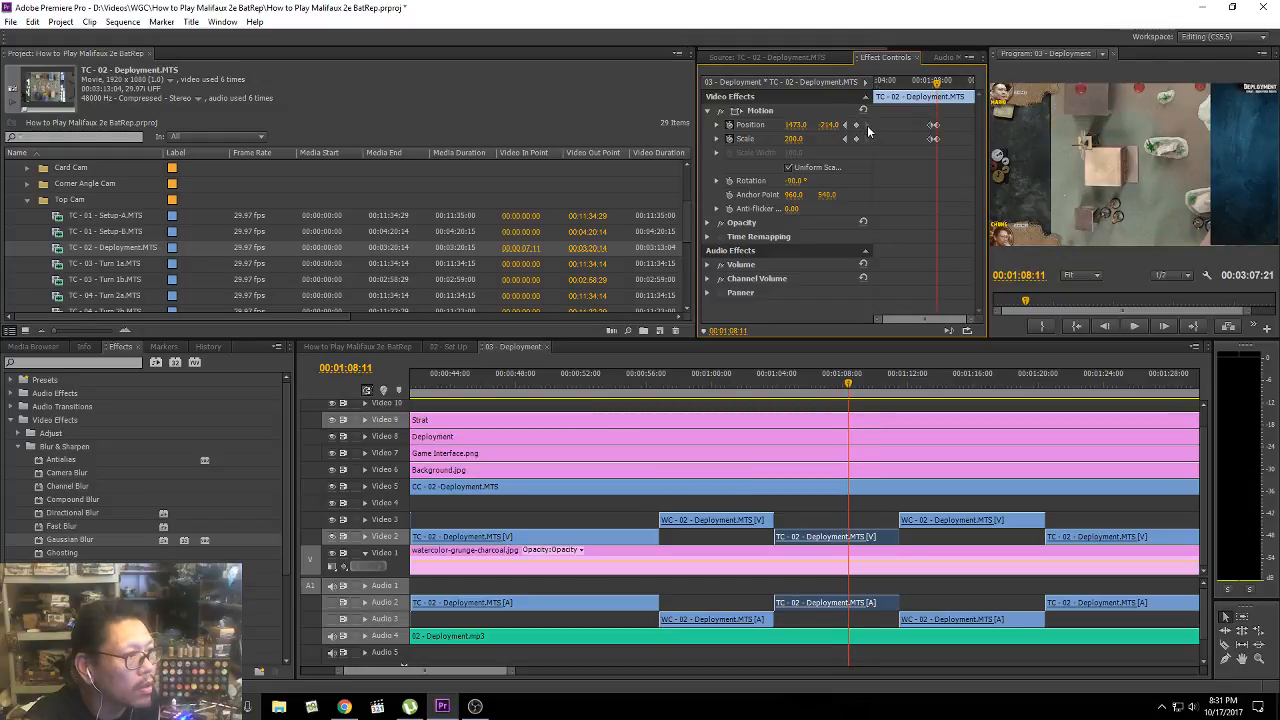
left_click(797, 125)
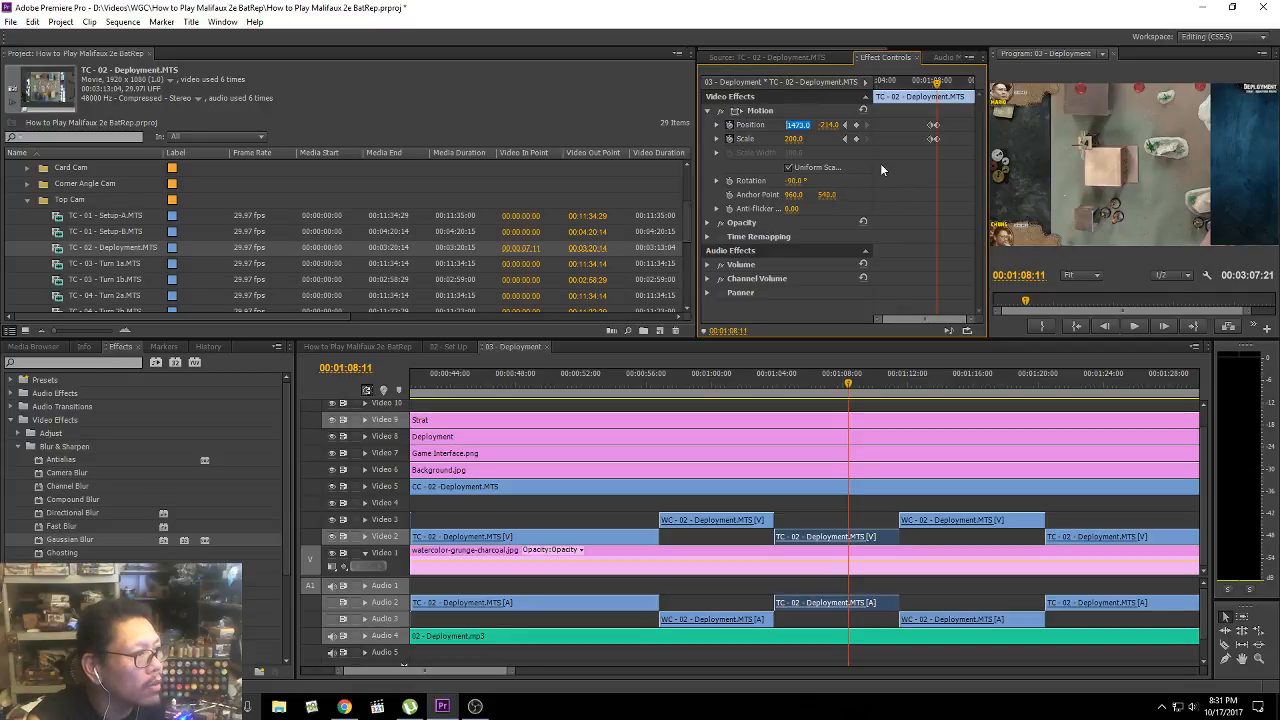
left_click(729, 125)
left_click(695, 371)
left_click(729, 138)
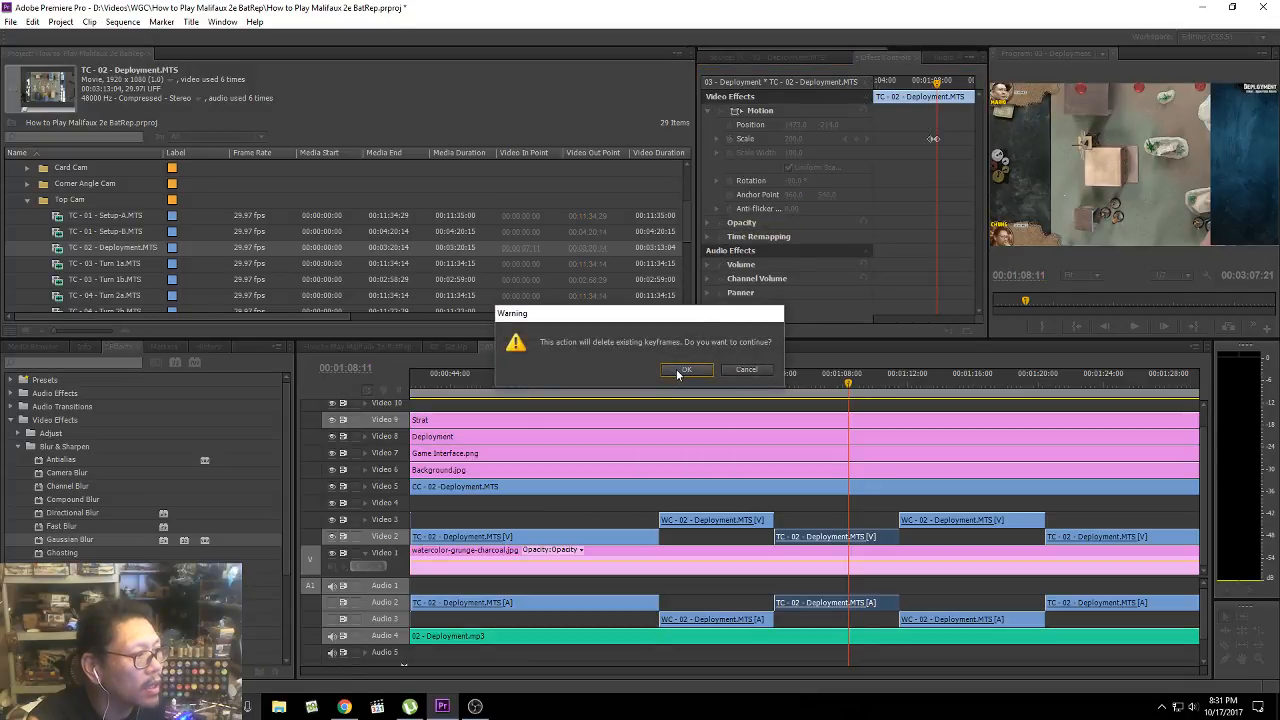
left_click(680, 371)
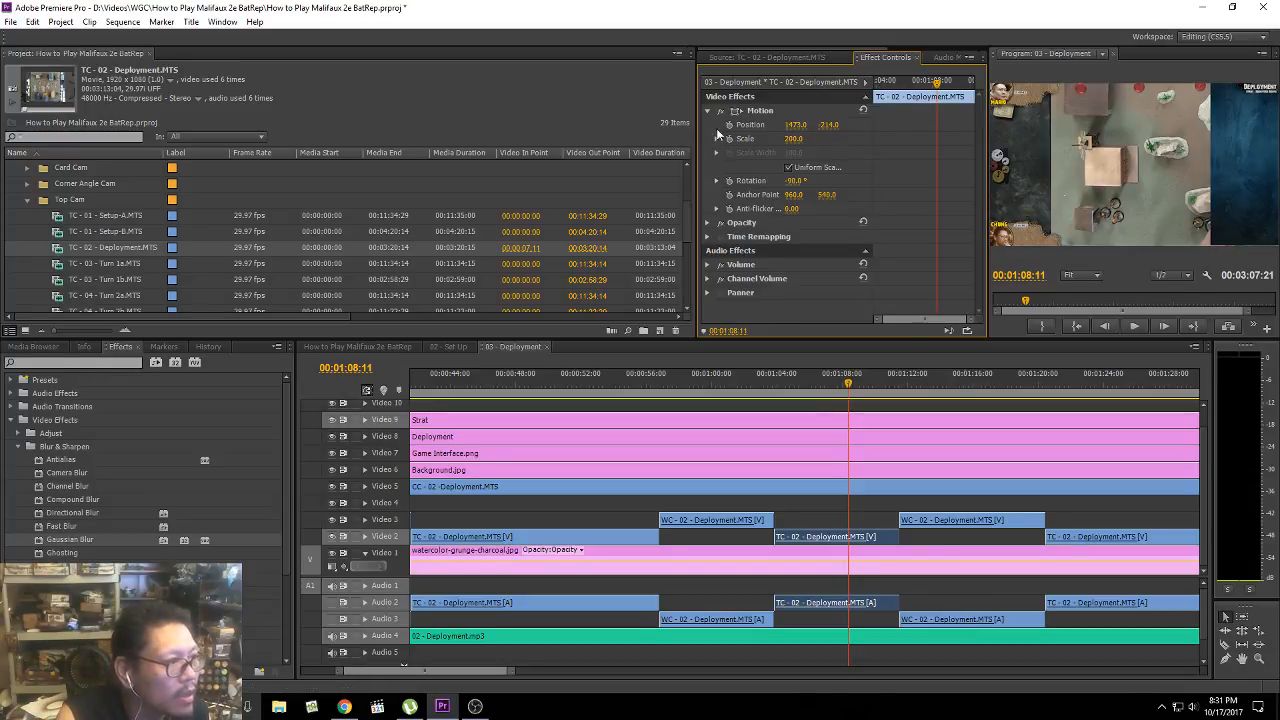
Step: Set the second TC segment's Scale to 159 and Position to 1249, 60, and play back the framing
left_click_drag(789, 141, 849, 126)
key("space")
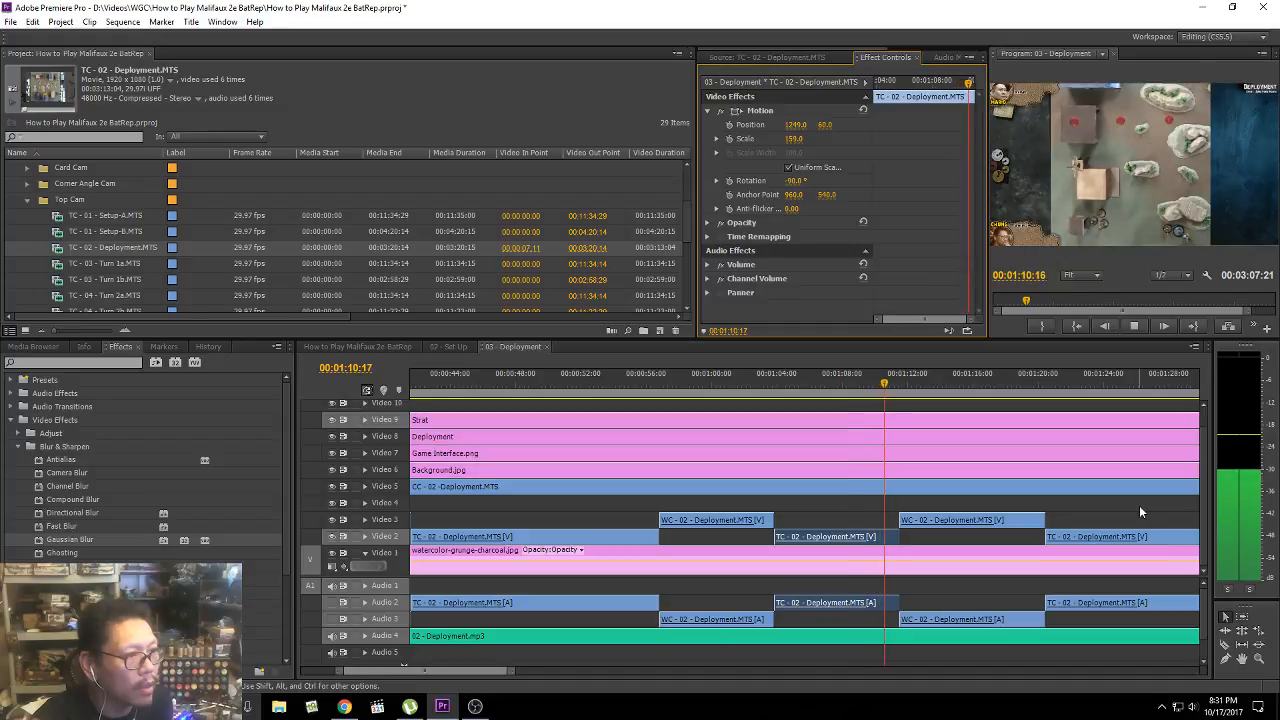
key("space")
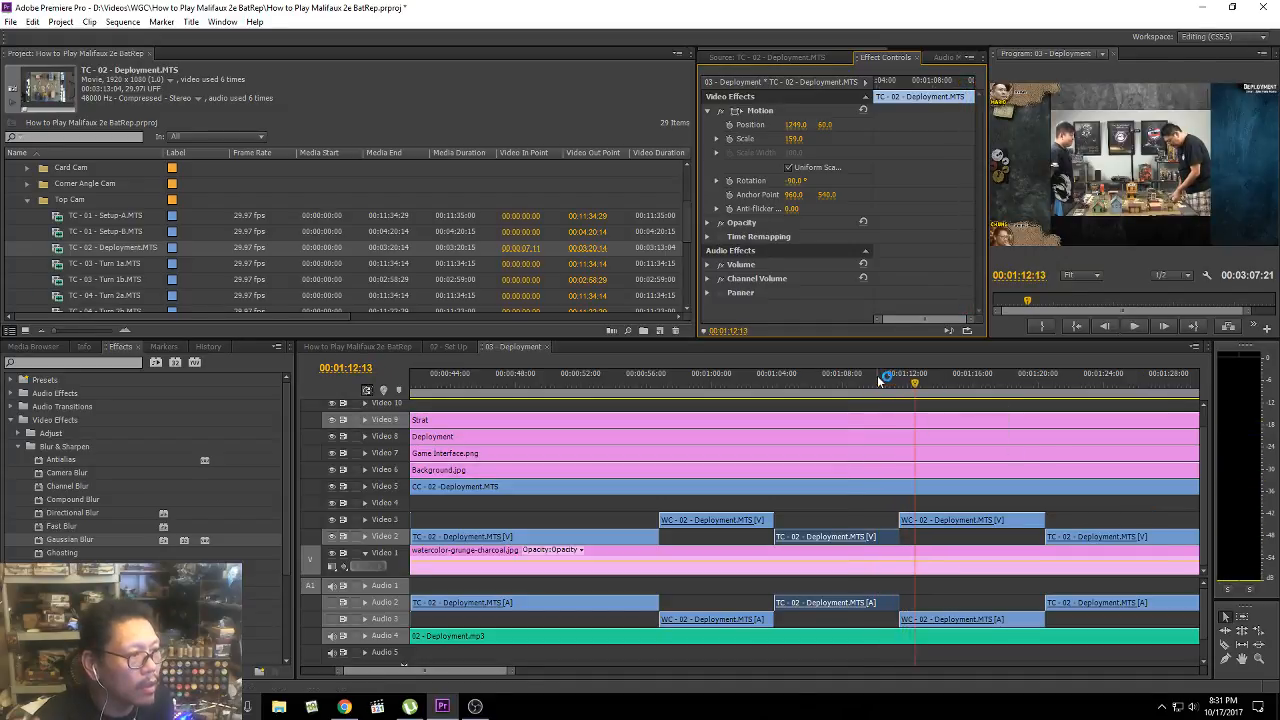
Step: Review the second TC segment and add Position and Scale keyframes at 00:01:09:07 and 00:01:09:22
left_click(874, 380)
left_click(857, 384)
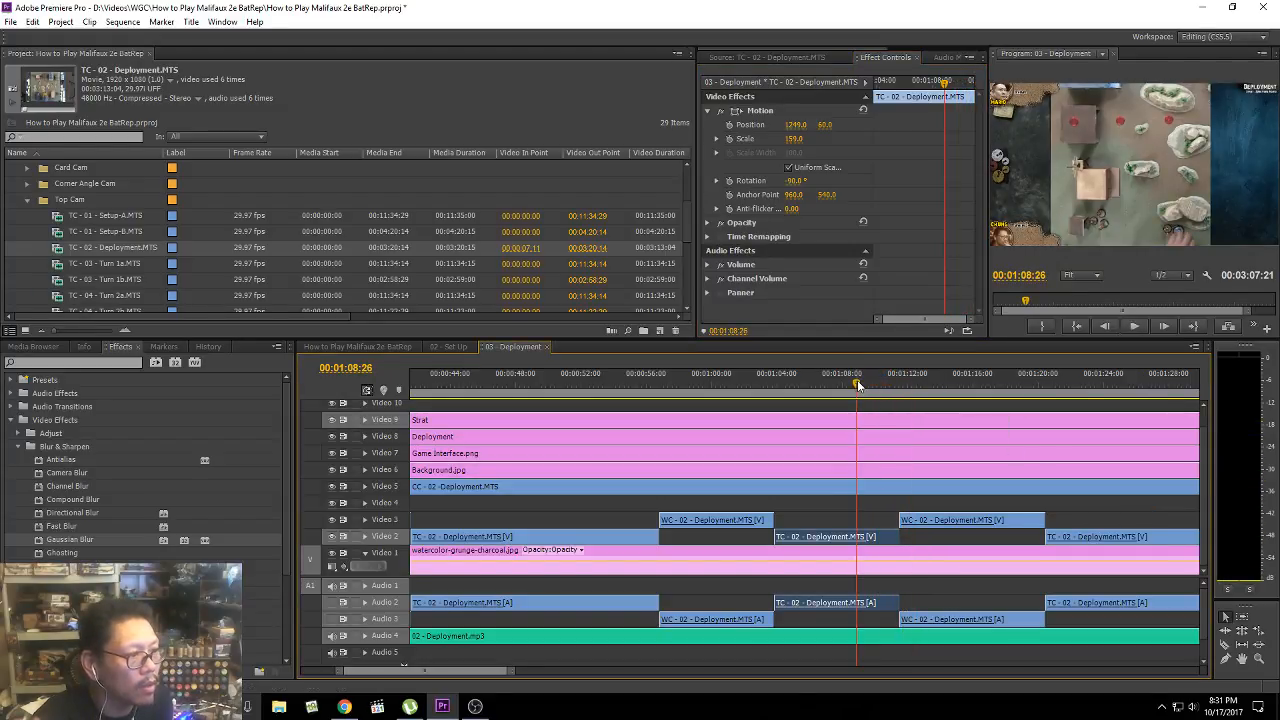
key("space")
key("space")
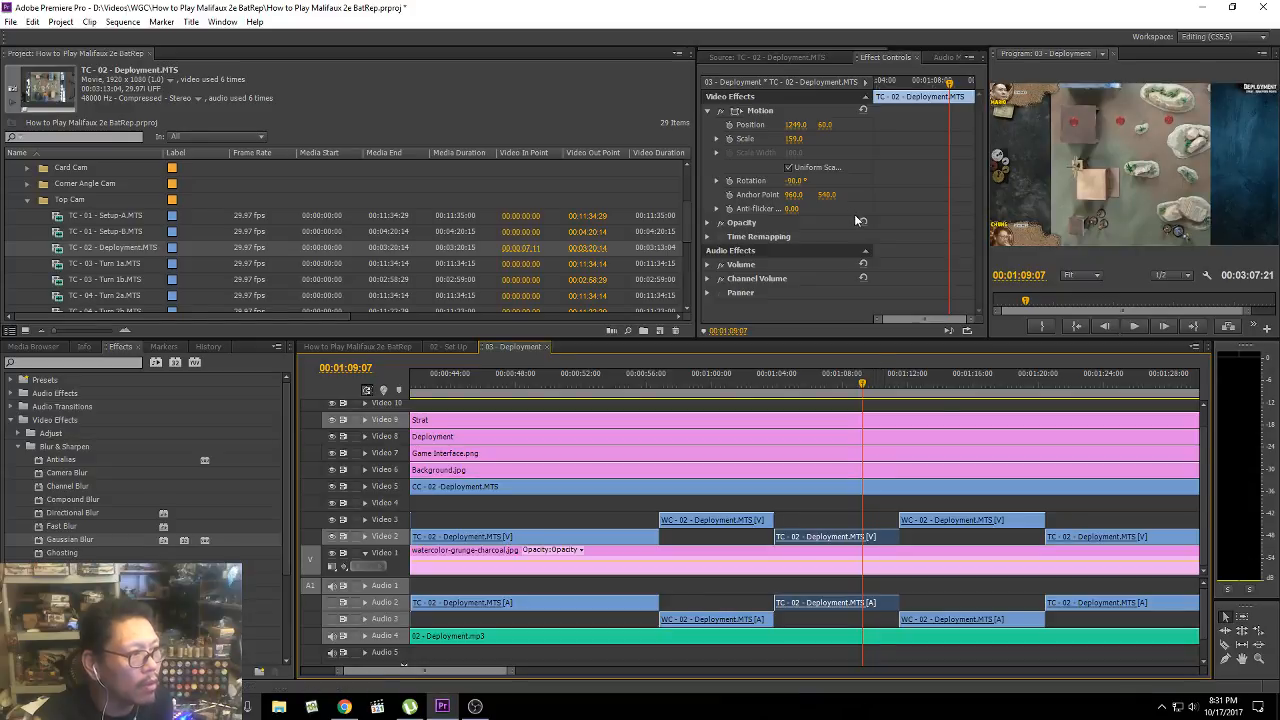
left_click(729, 124)
left_click(729, 139)
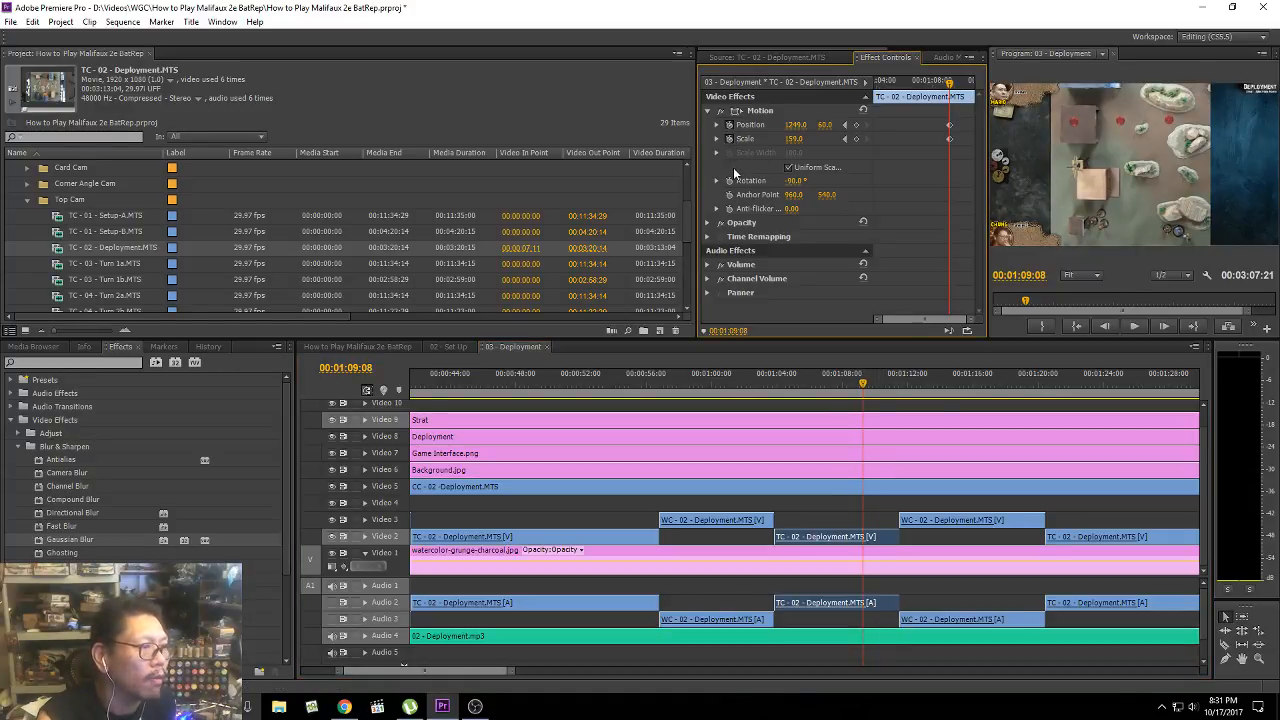
key("space")
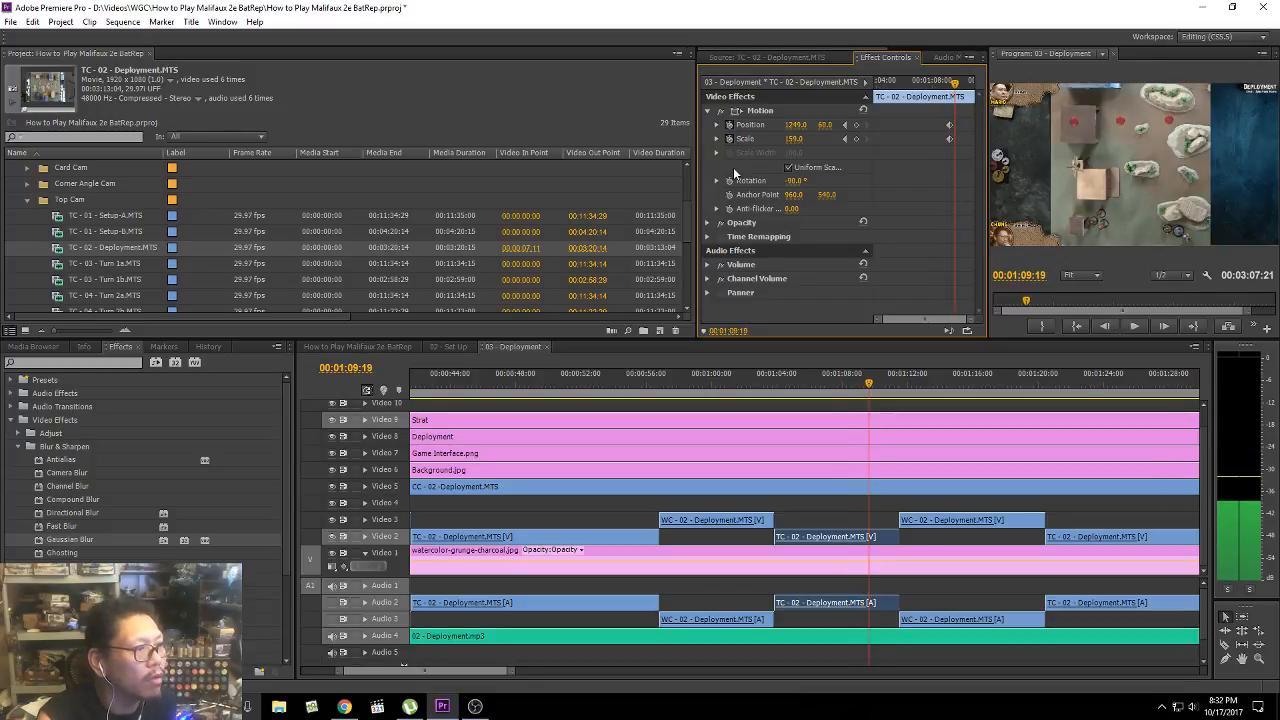
left_click(856, 125)
left_click(856, 139)
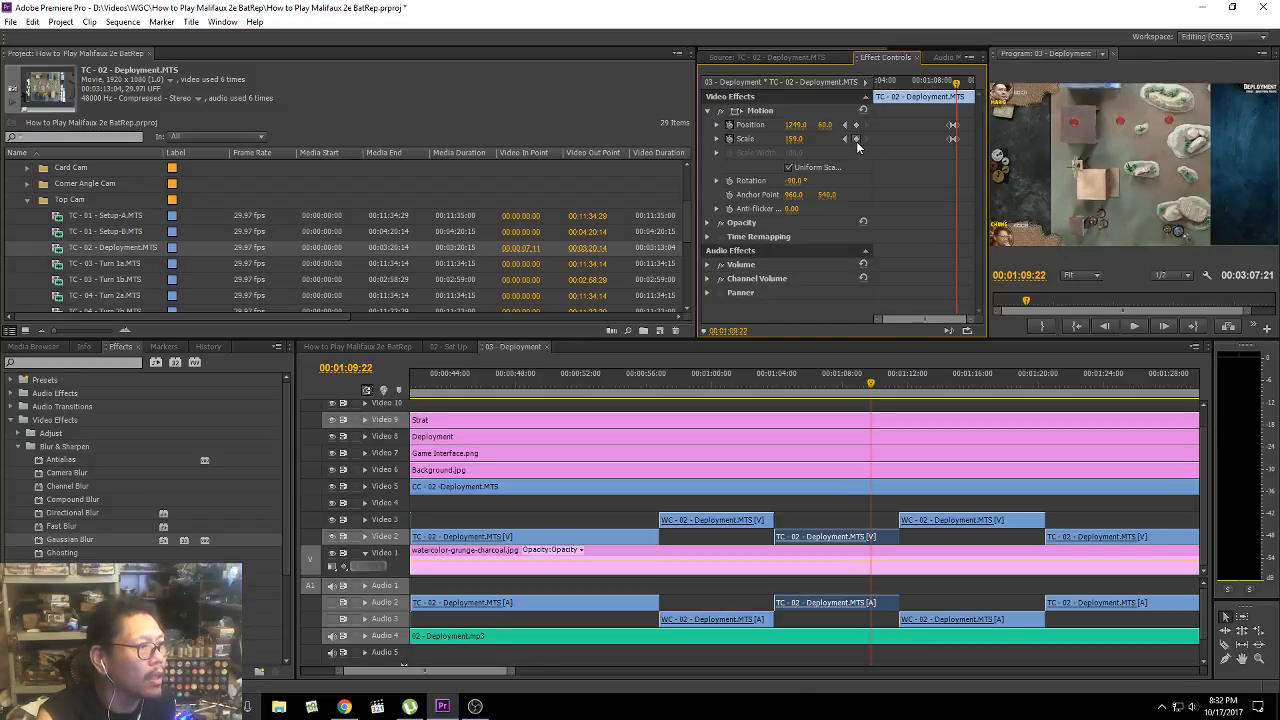
Step: Reset the second TC segment's Motion at 00:01:09:22 and look up the earlier TC segment's opening Position and Scale keyframes at 00:00:45:19
left_click(864, 110)
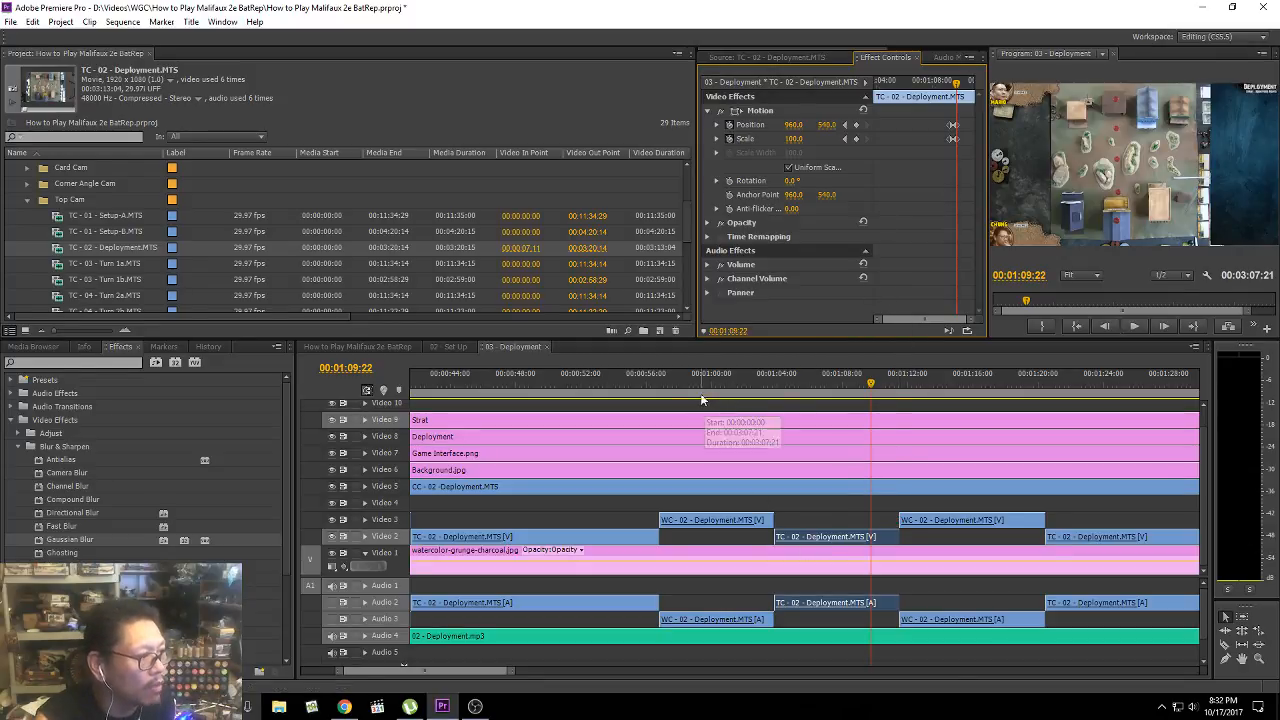
left_click(545, 539)
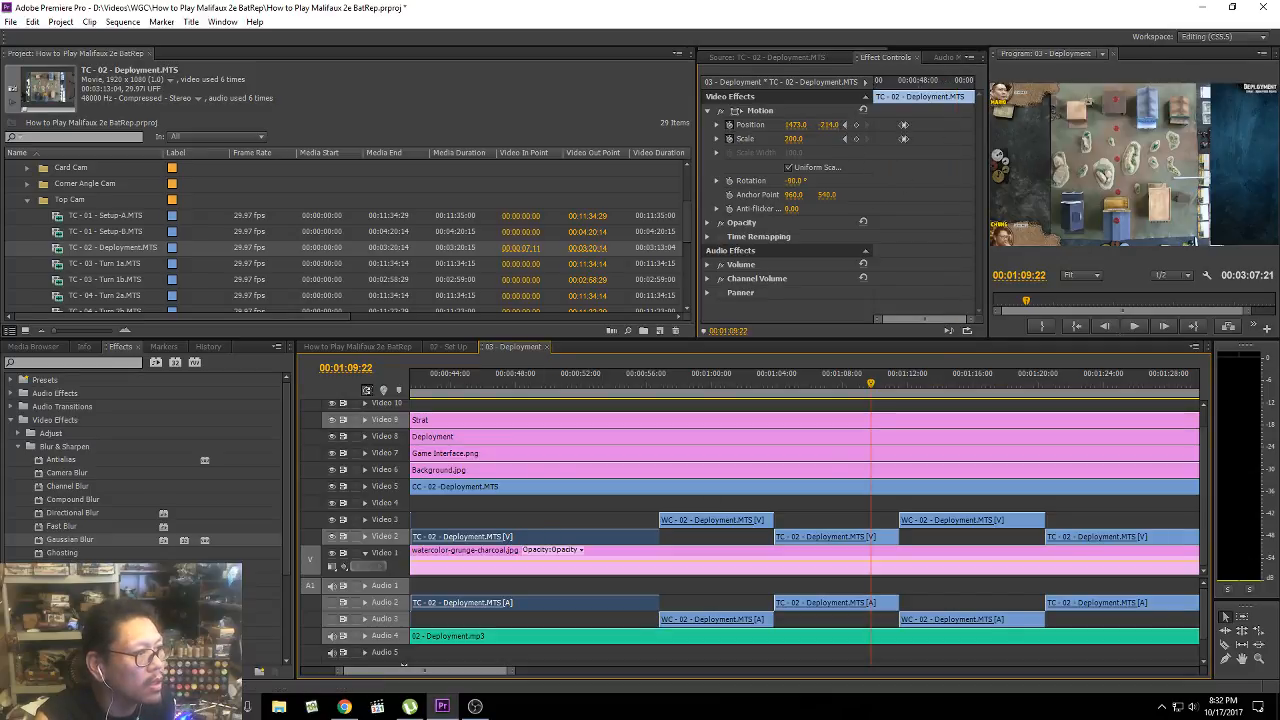
left_click(830, 125)
left_click(843, 140)
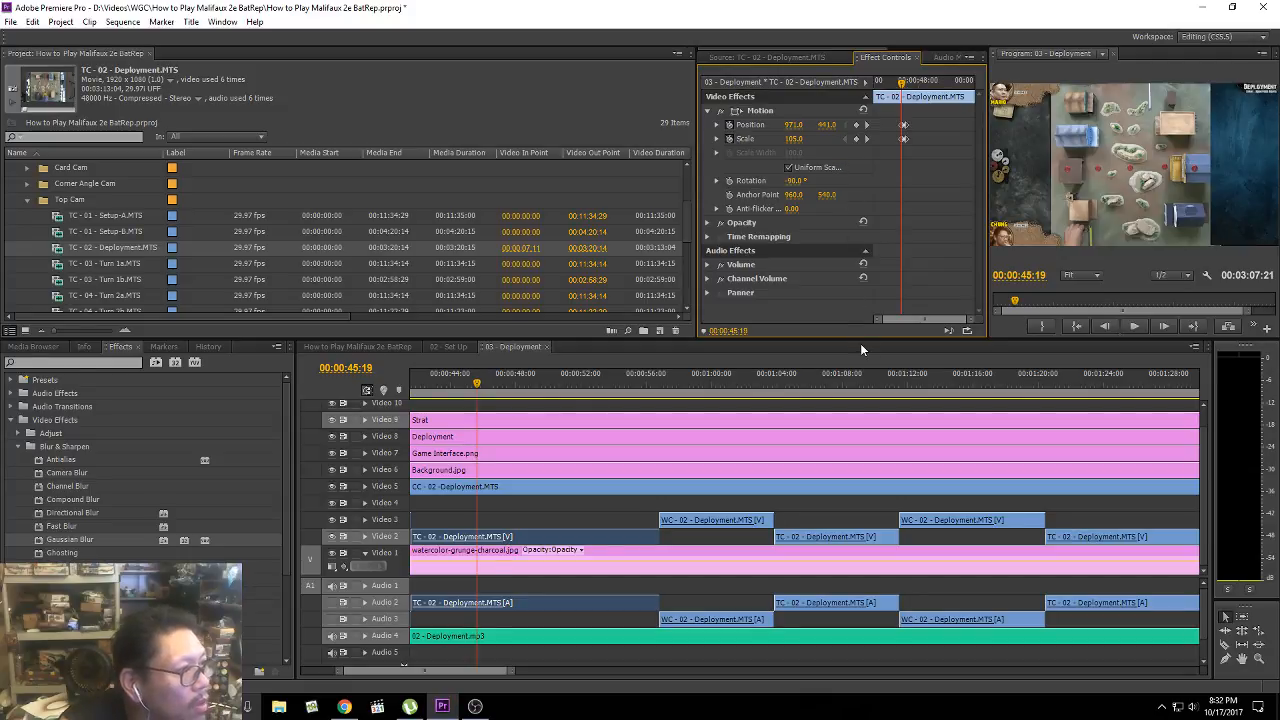
Step: At the second TC segment's 00:01:09:22 keyframes, set Position to 971, 441 and Scale to 105
left_click(832, 540)
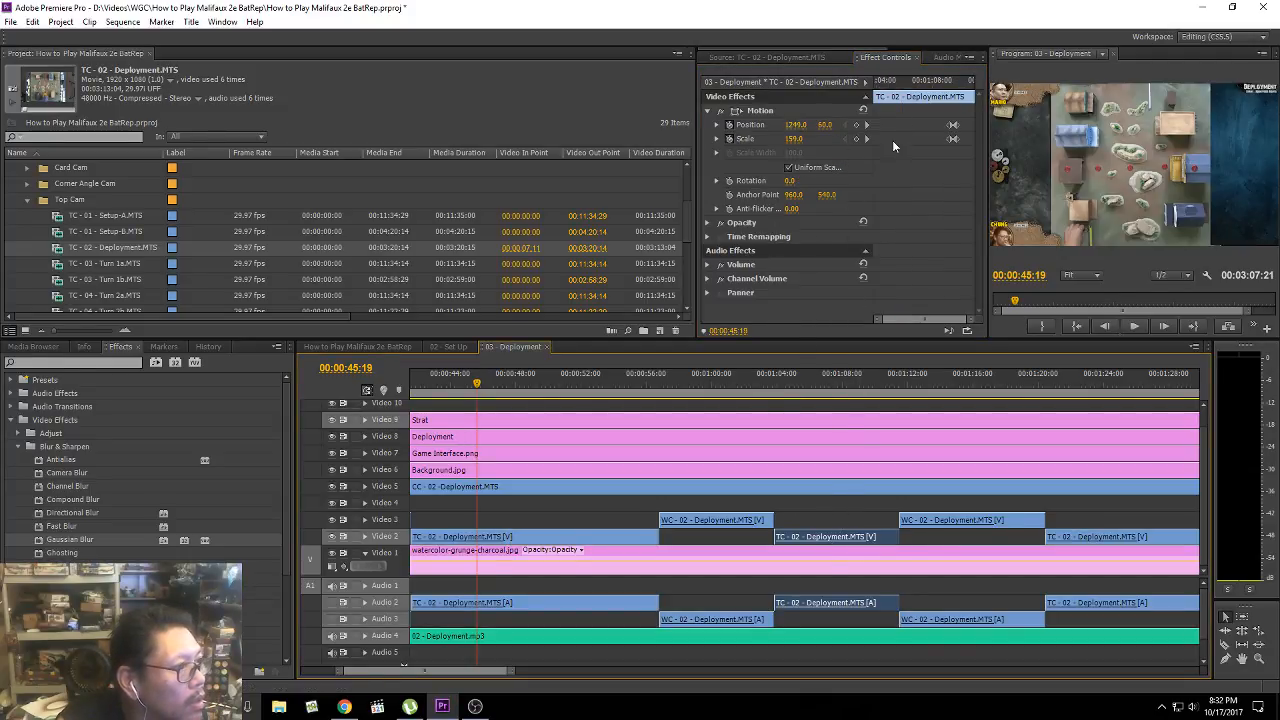
left_click(866, 139)
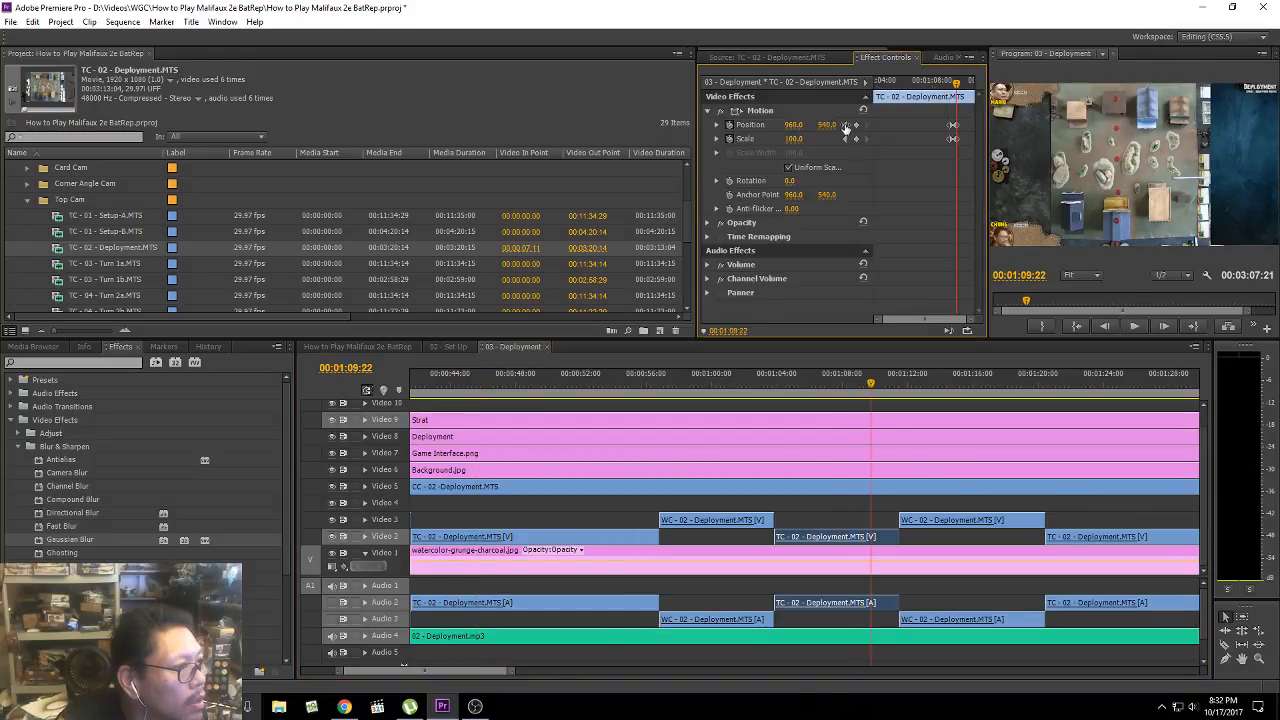
left_click(793, 125)
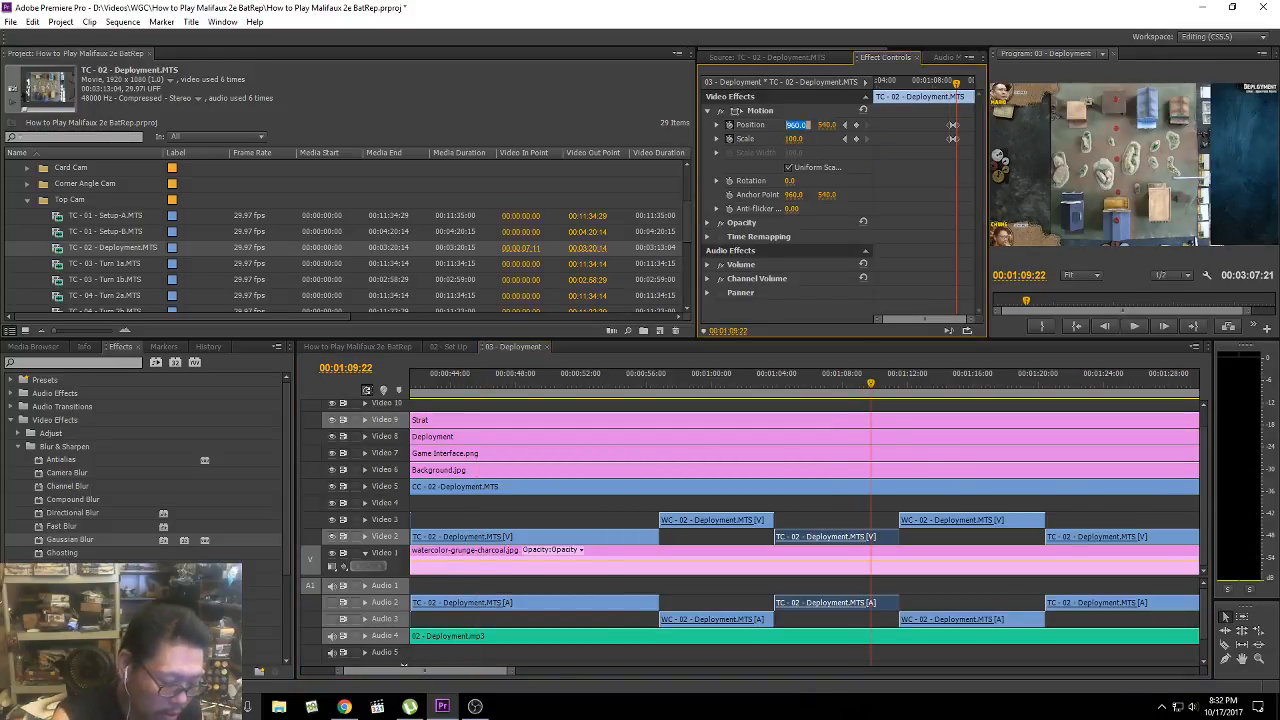
type("3")
key("Tab")
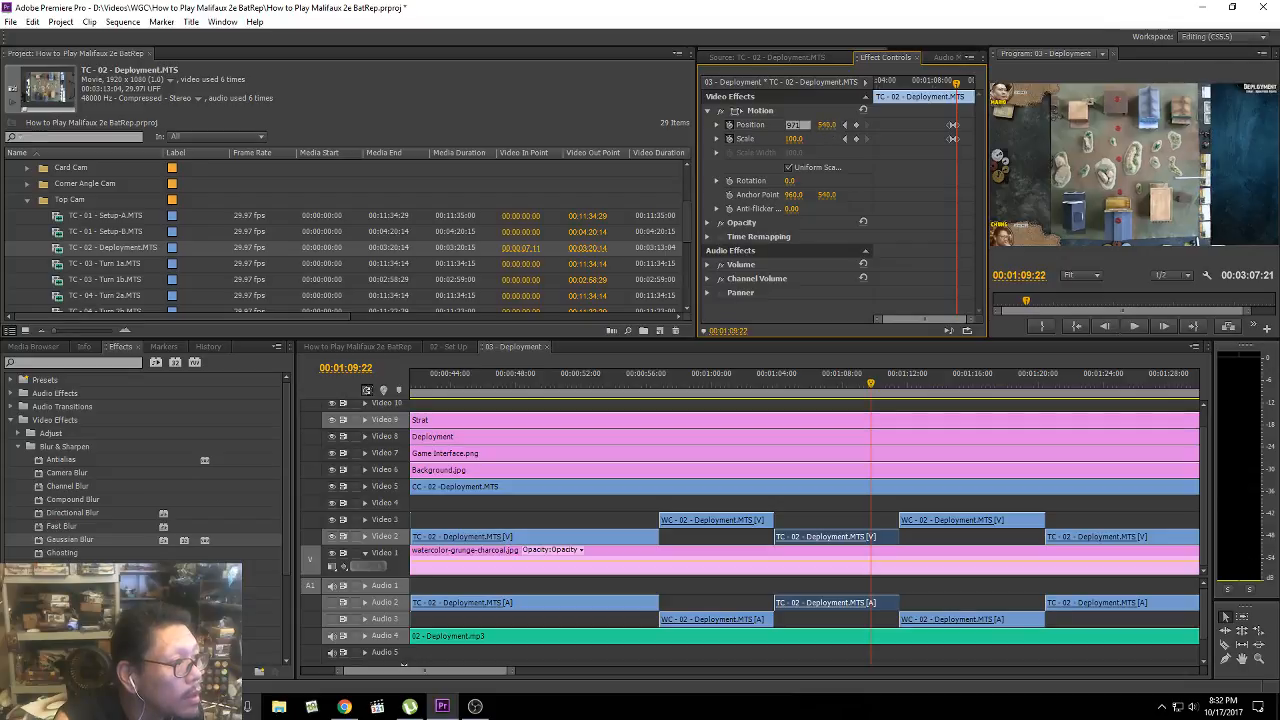
type("1")
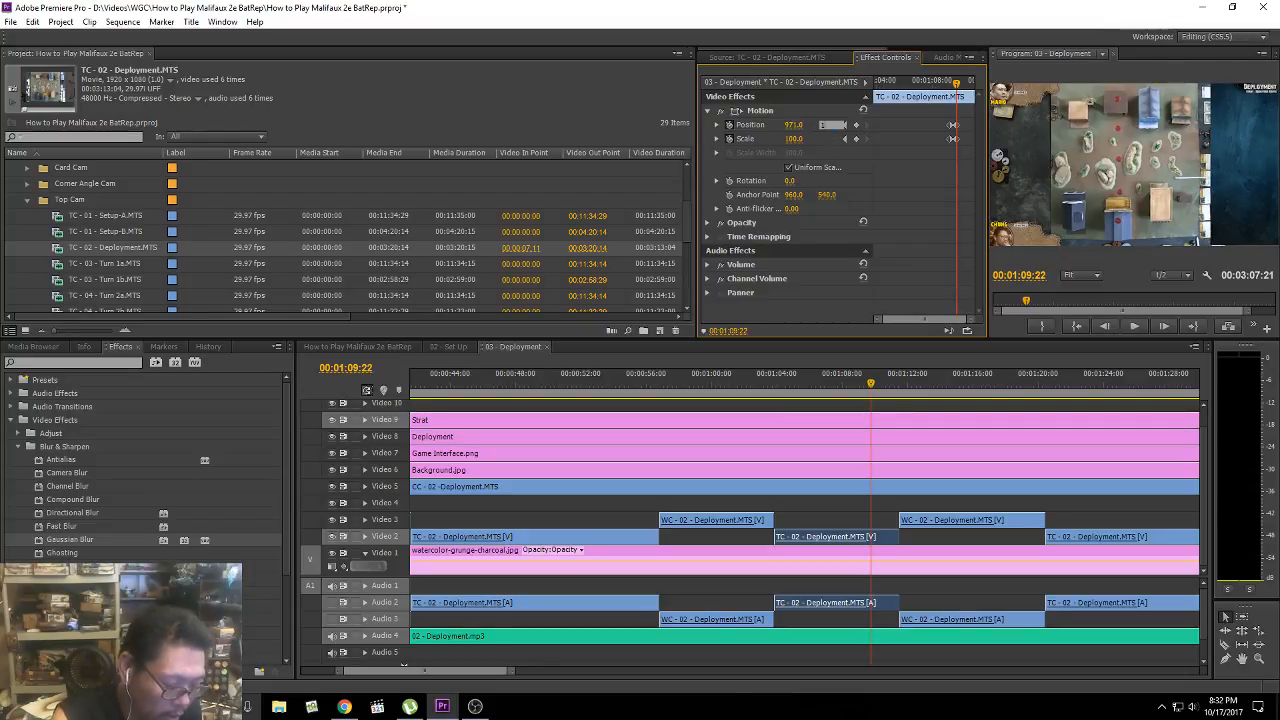
key("Return")
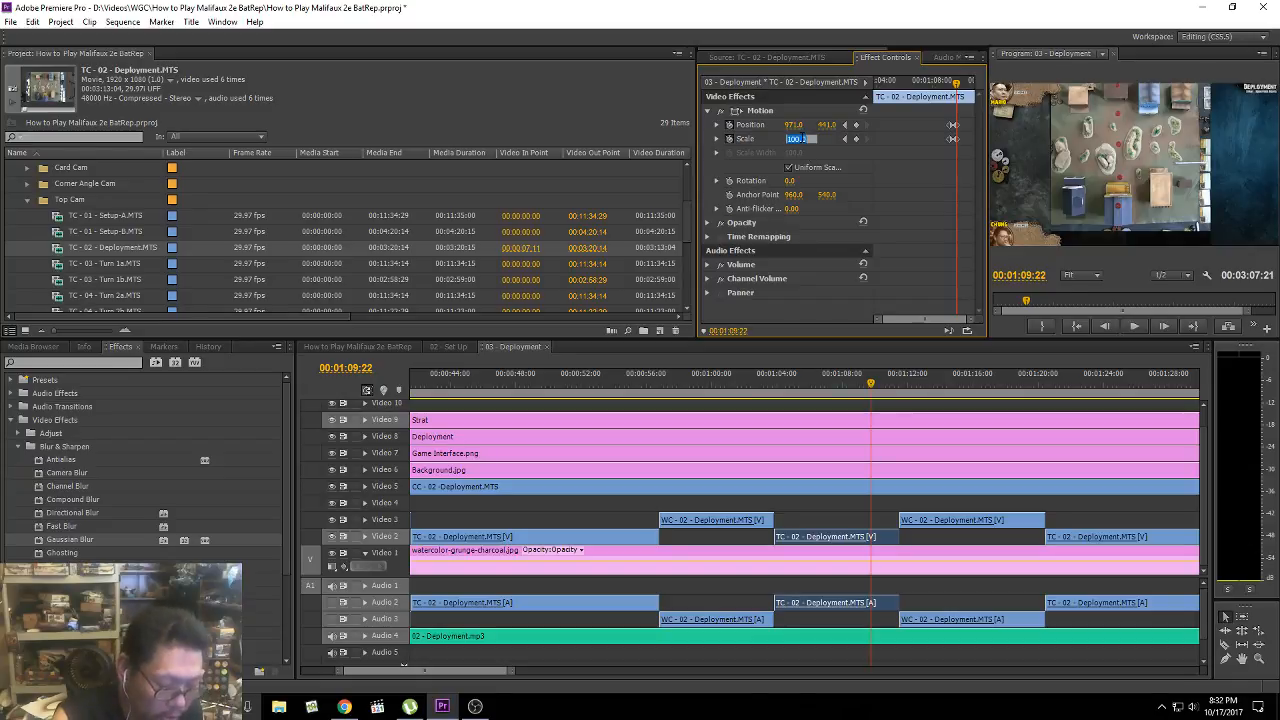
left_click_drag(793, 141, 801, 140)
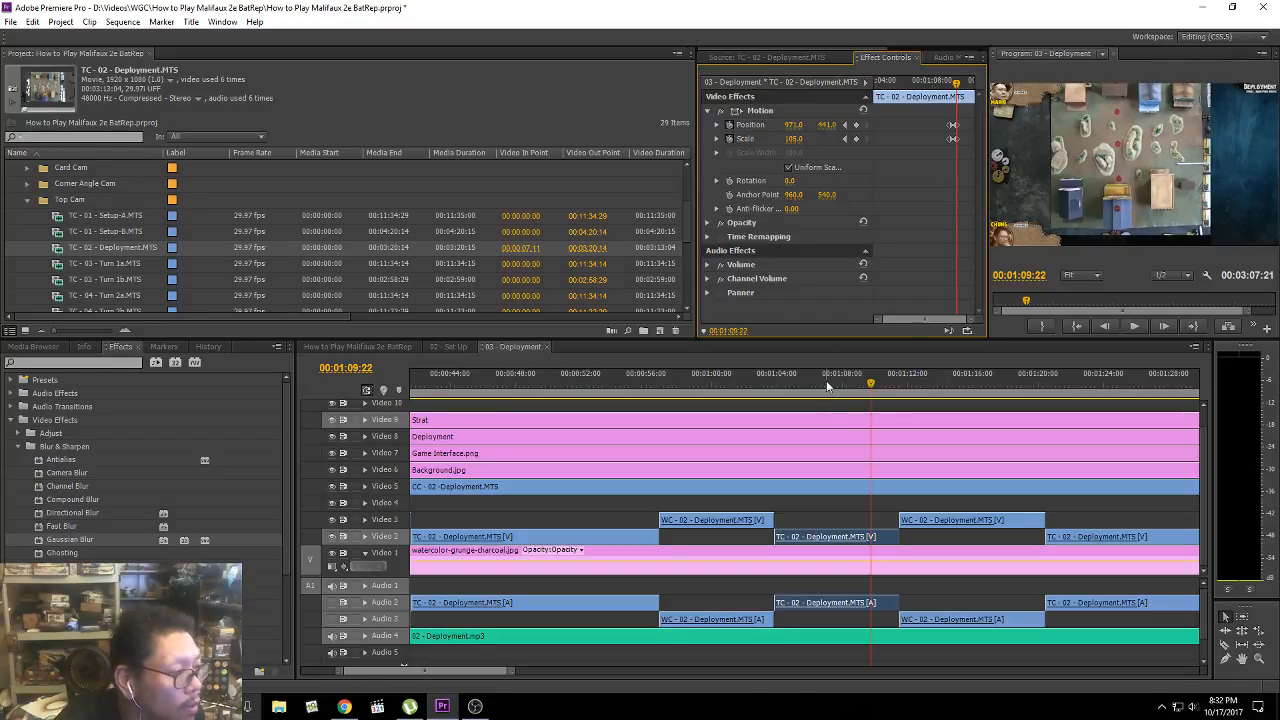
Step: Compare the earlier TC segment's Motion keyframes and framing with those of the second TC segment
left_click(580, 538)
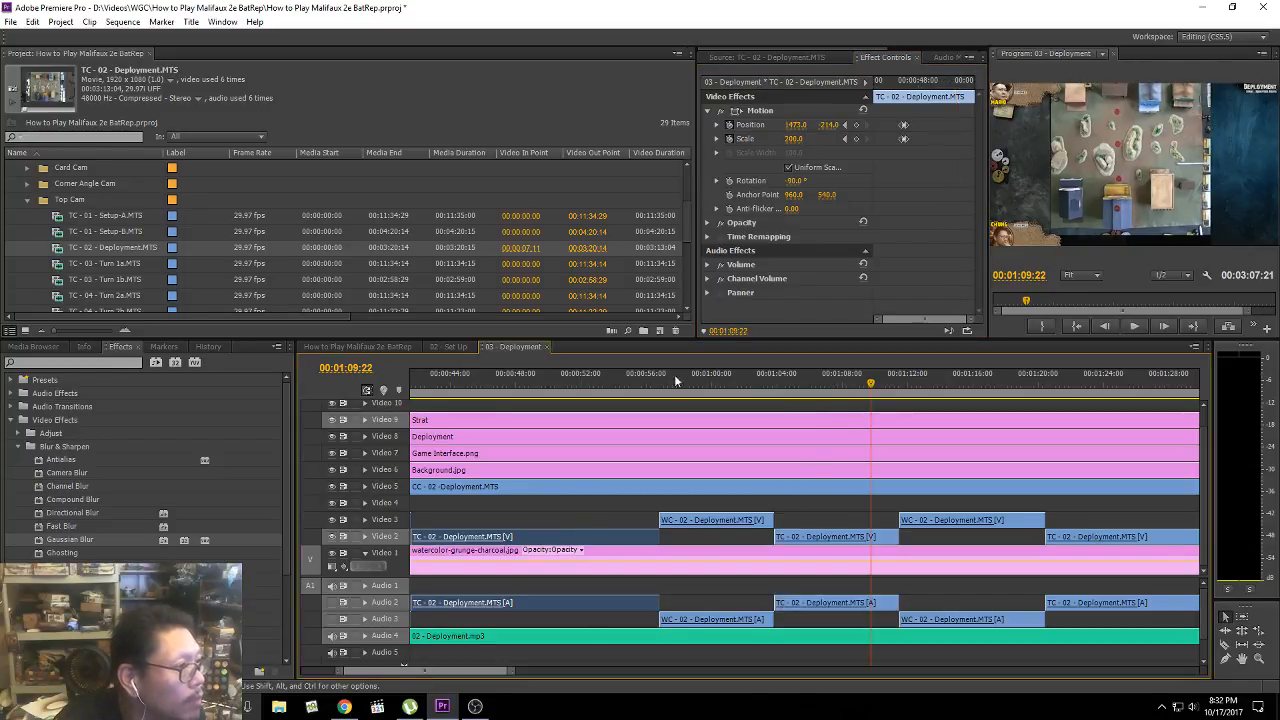
left_click(846, 138)
left_click(846, 138)
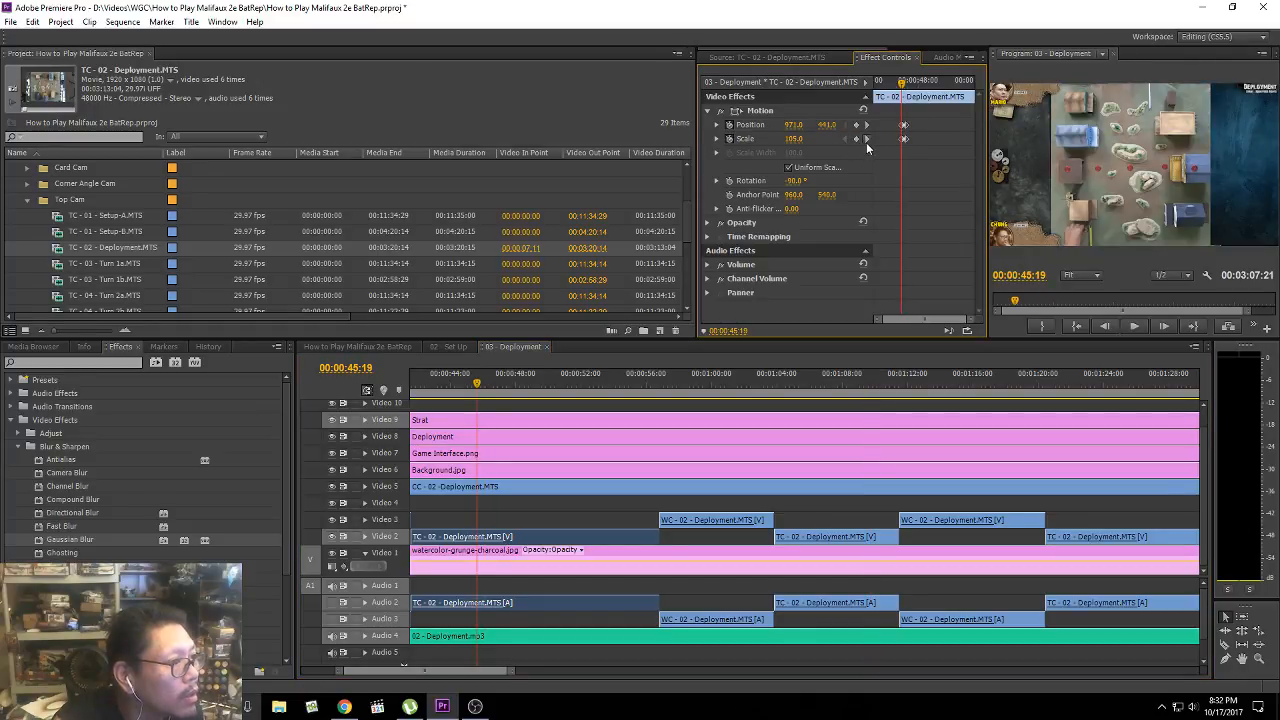
left_click(866, 139)
left_click(846, 139)
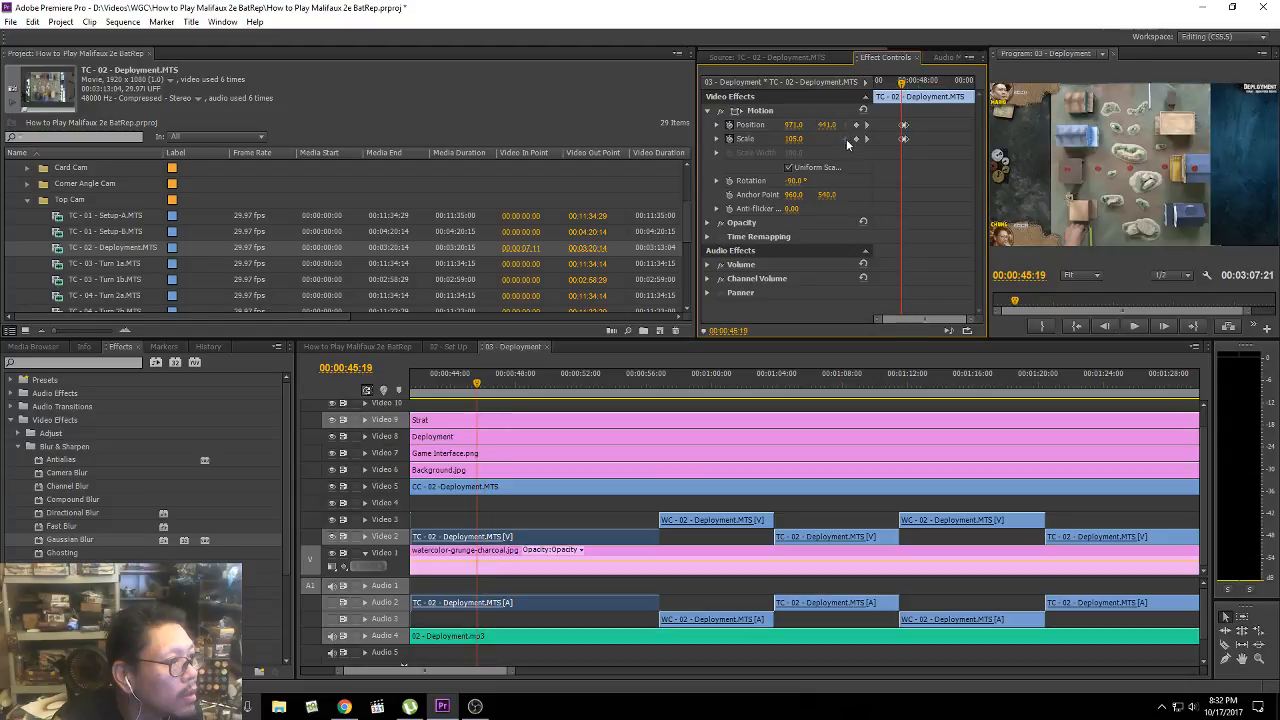
left_click(886, 84)
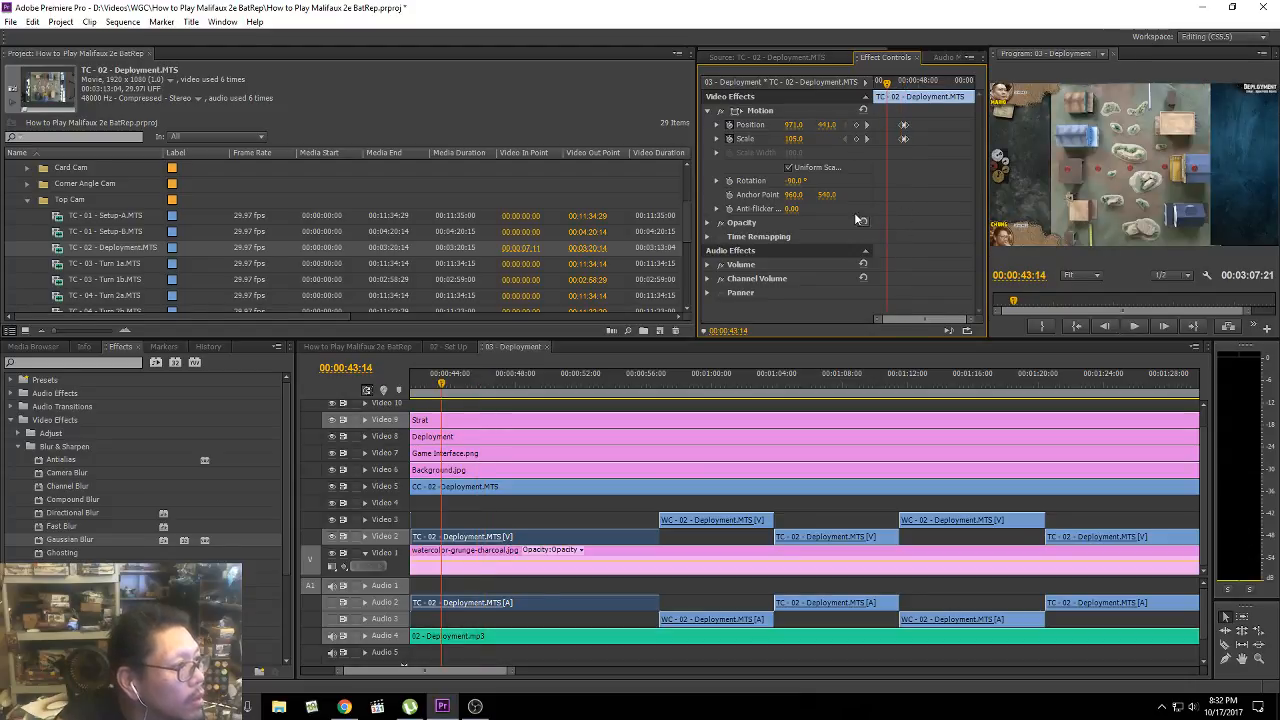
left_click(829, 388)
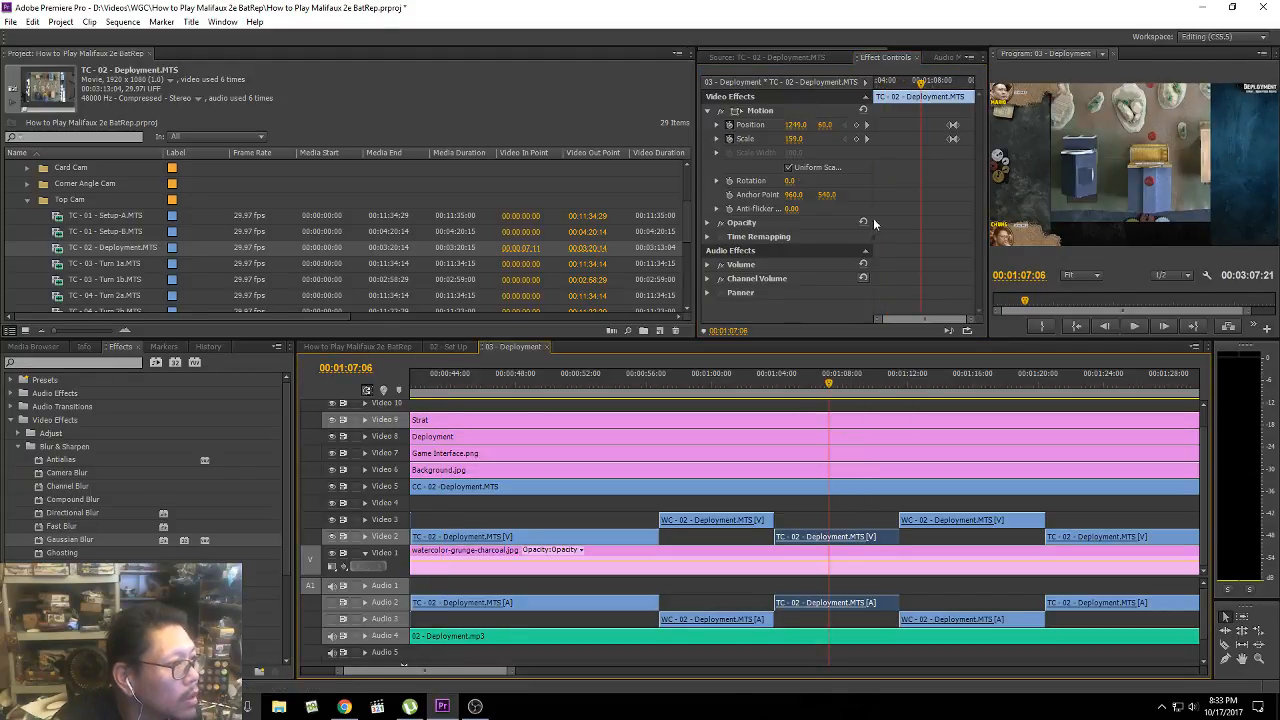
left_click(867, 139)
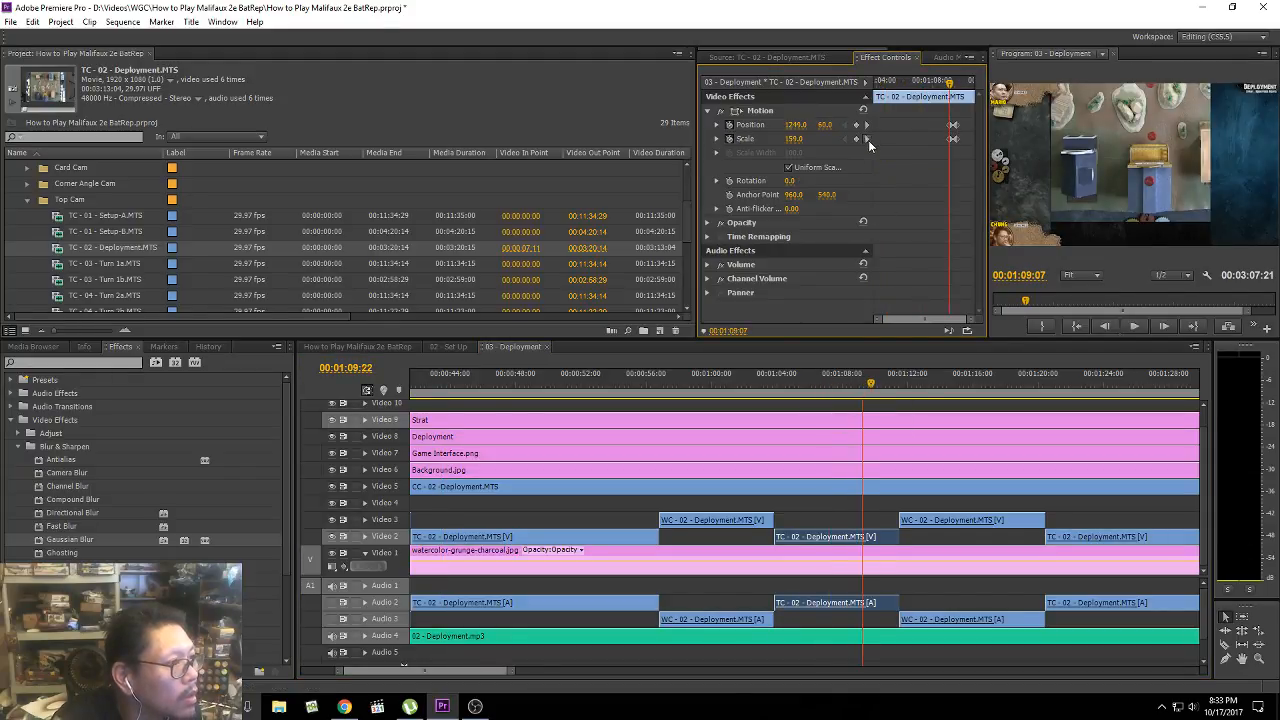
left_click(868, 140)
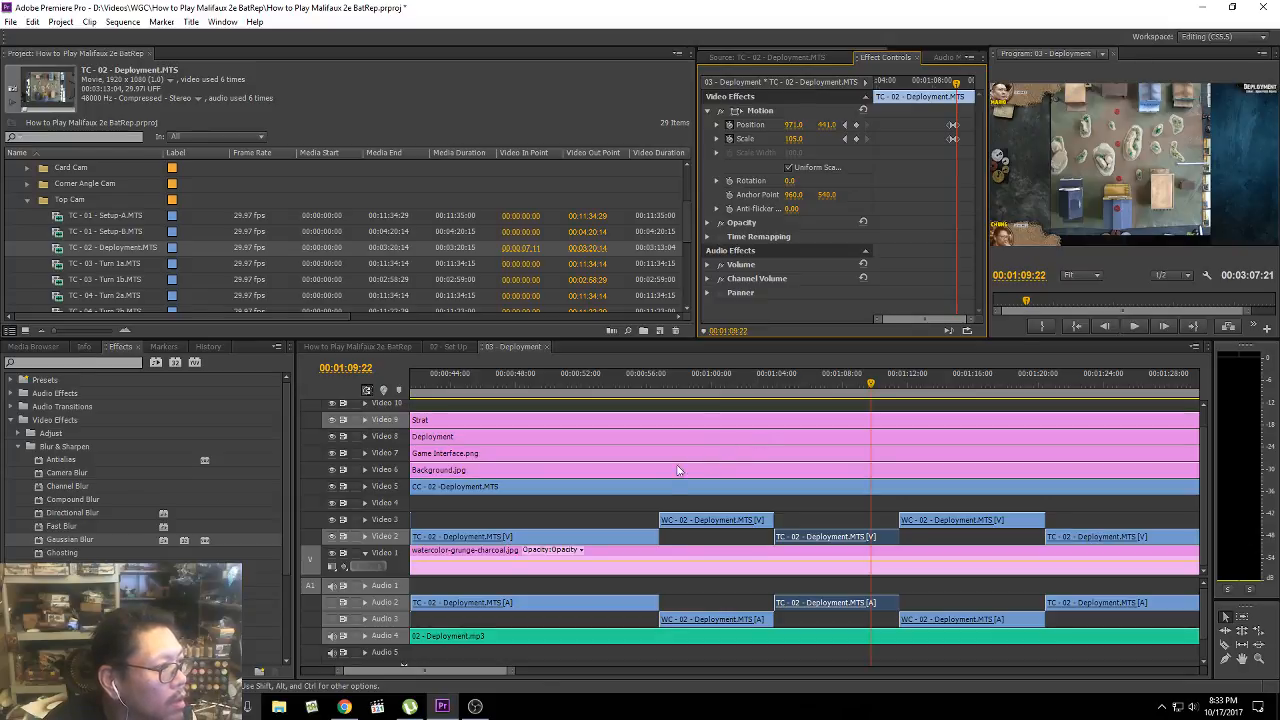
left_click(606, 386)
left_click_drag(606, 386, 643, 387)
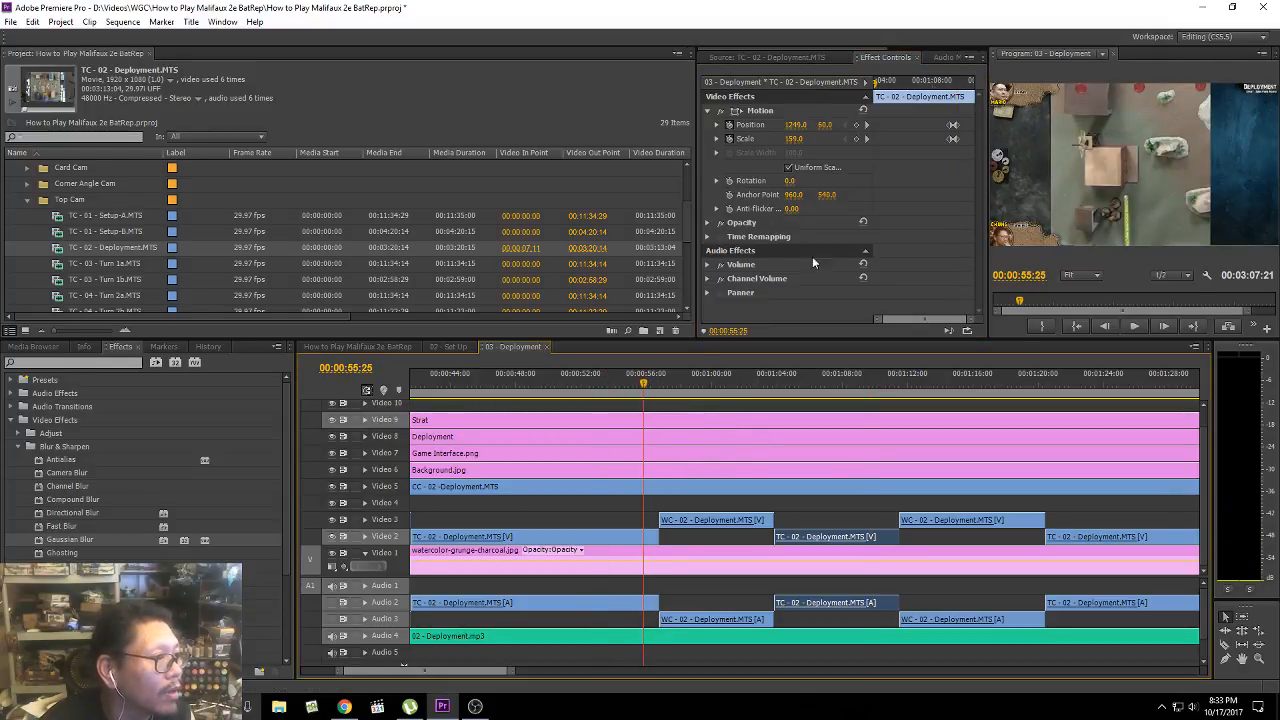
Step: Review the second TC segment's framing between 00:01:06:23 and 00:01:09:07 against the earlier TC shot around 00:00:51:14
left_click(866, 139)
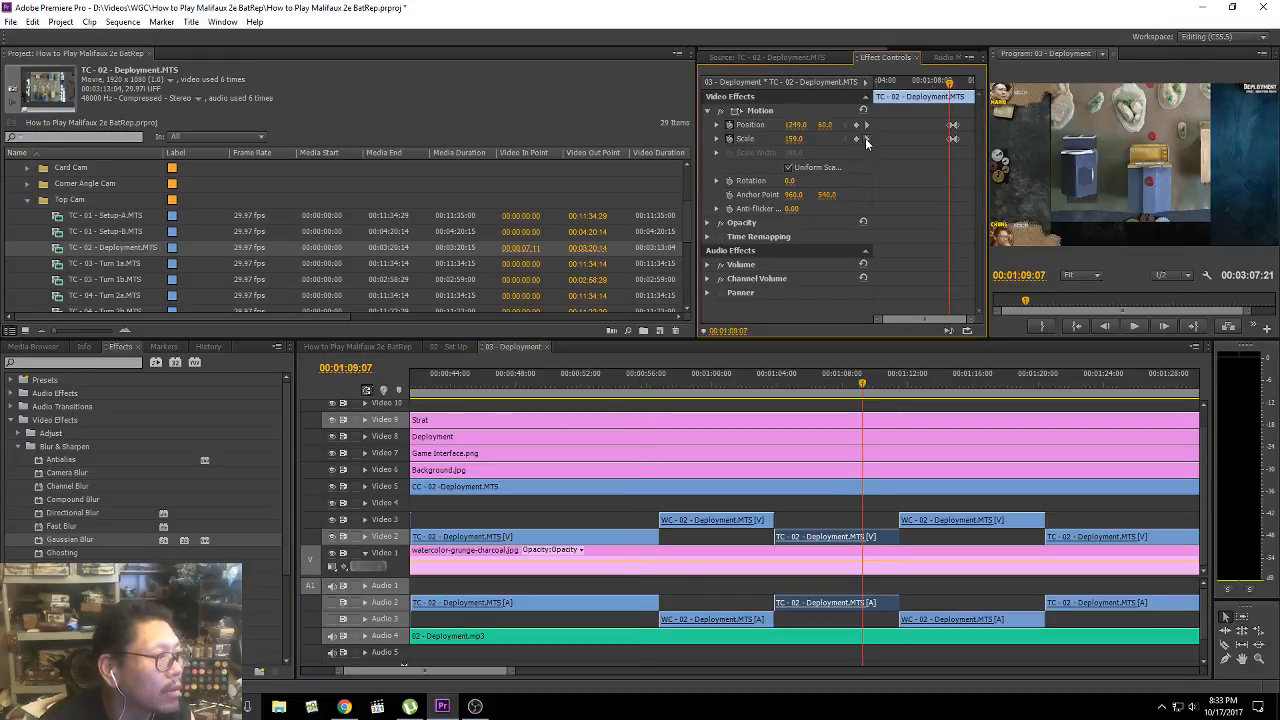
left_click(916, 82)
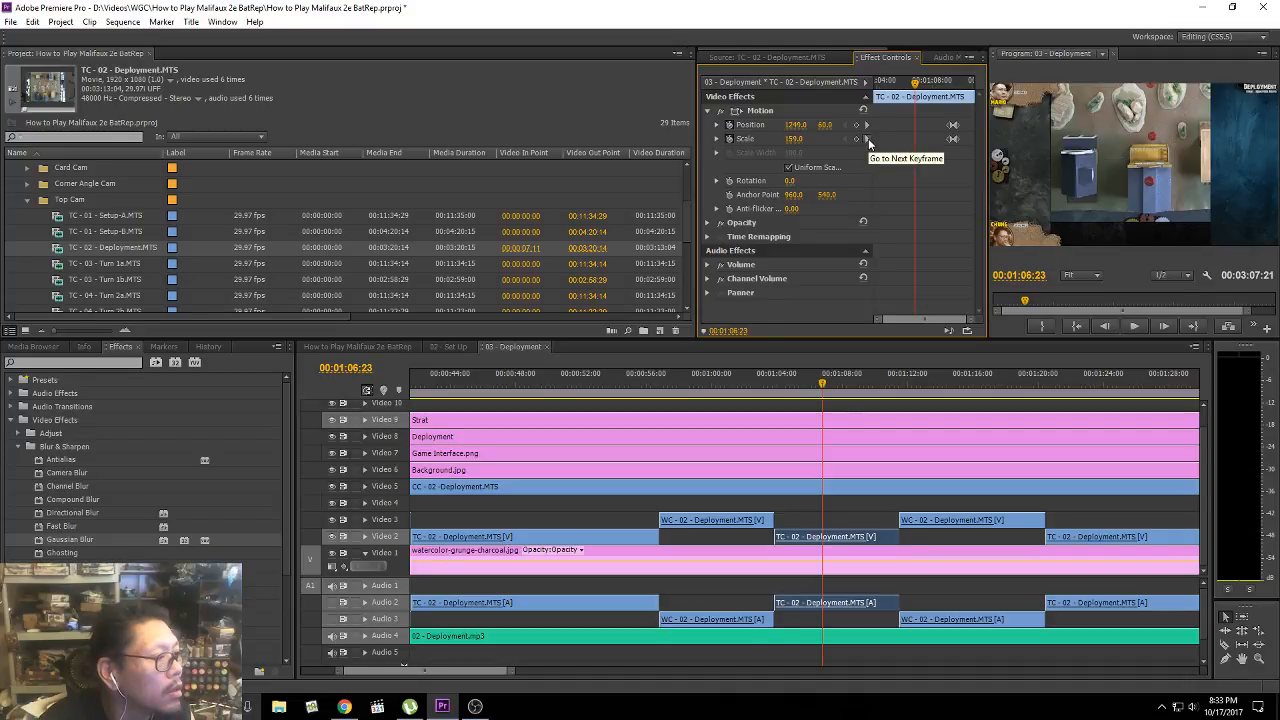
left_click(572, 386)
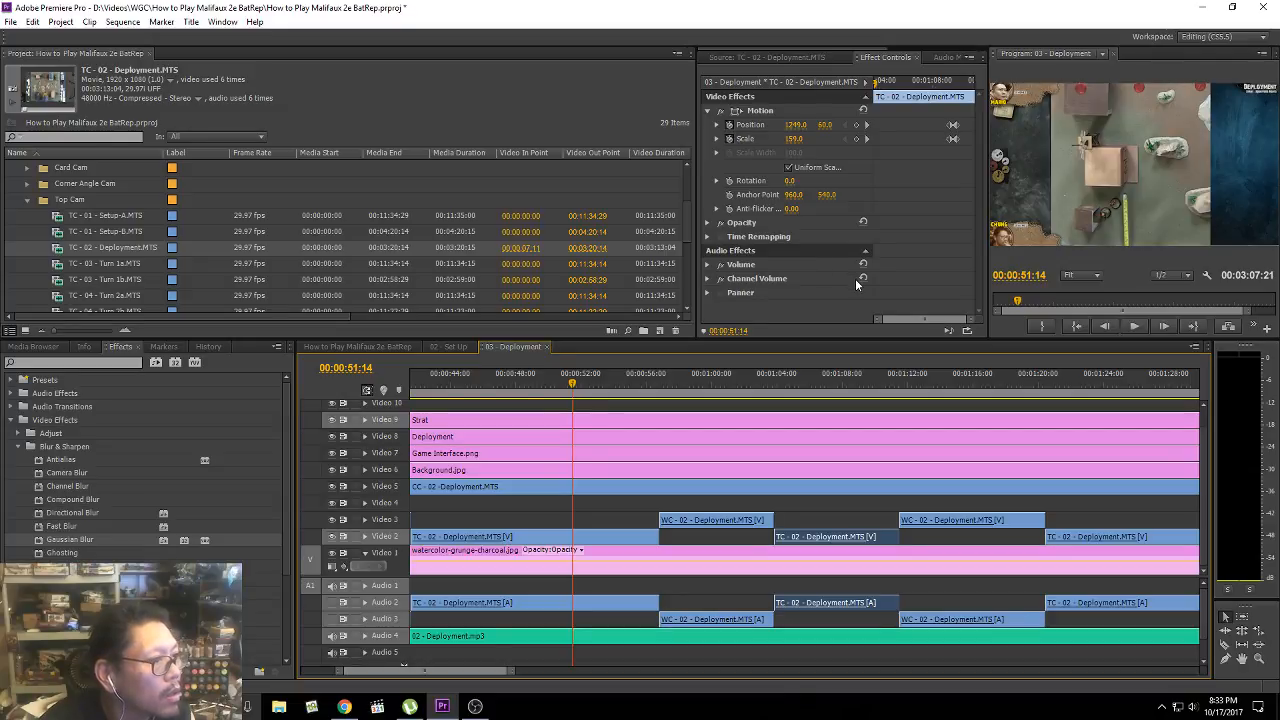
left_click(865, 88)
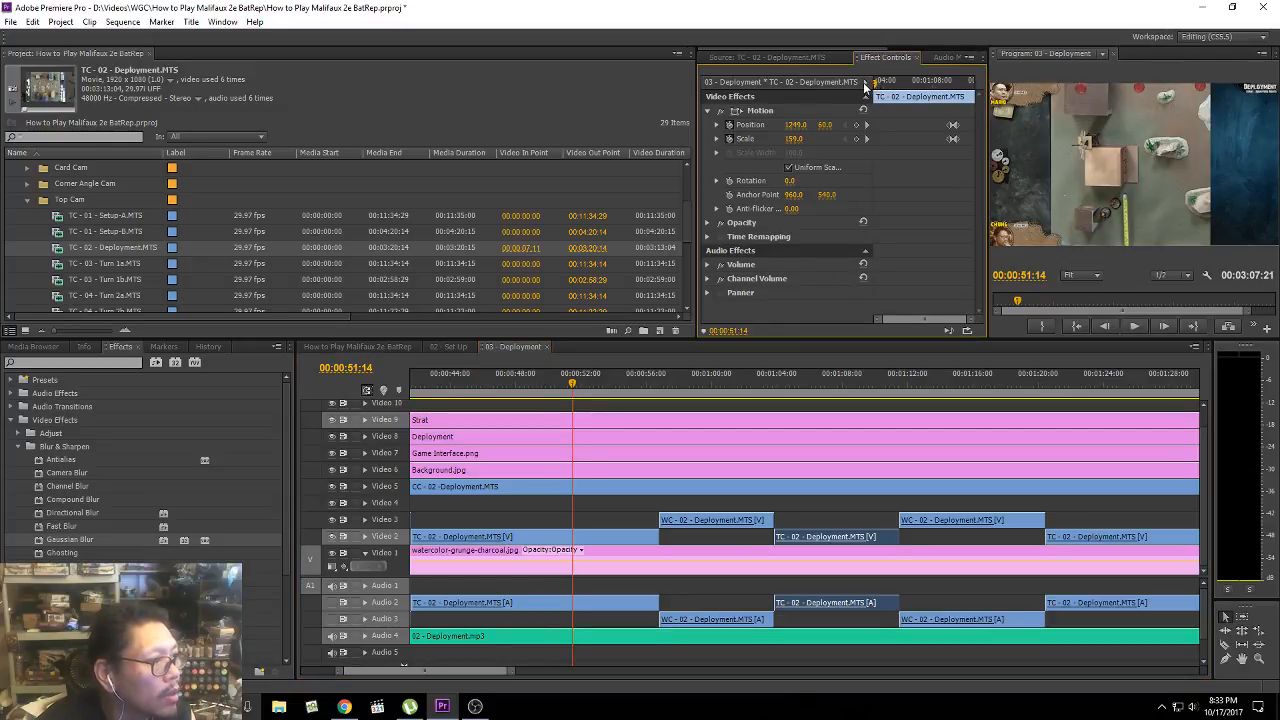
left_click(873, 83)
mouse_move(968, 322)
left_mouse_down()
mouse_move(914, 316)
mouse_move(992, 322)
left_mouse_up()
left_click(571, 390)
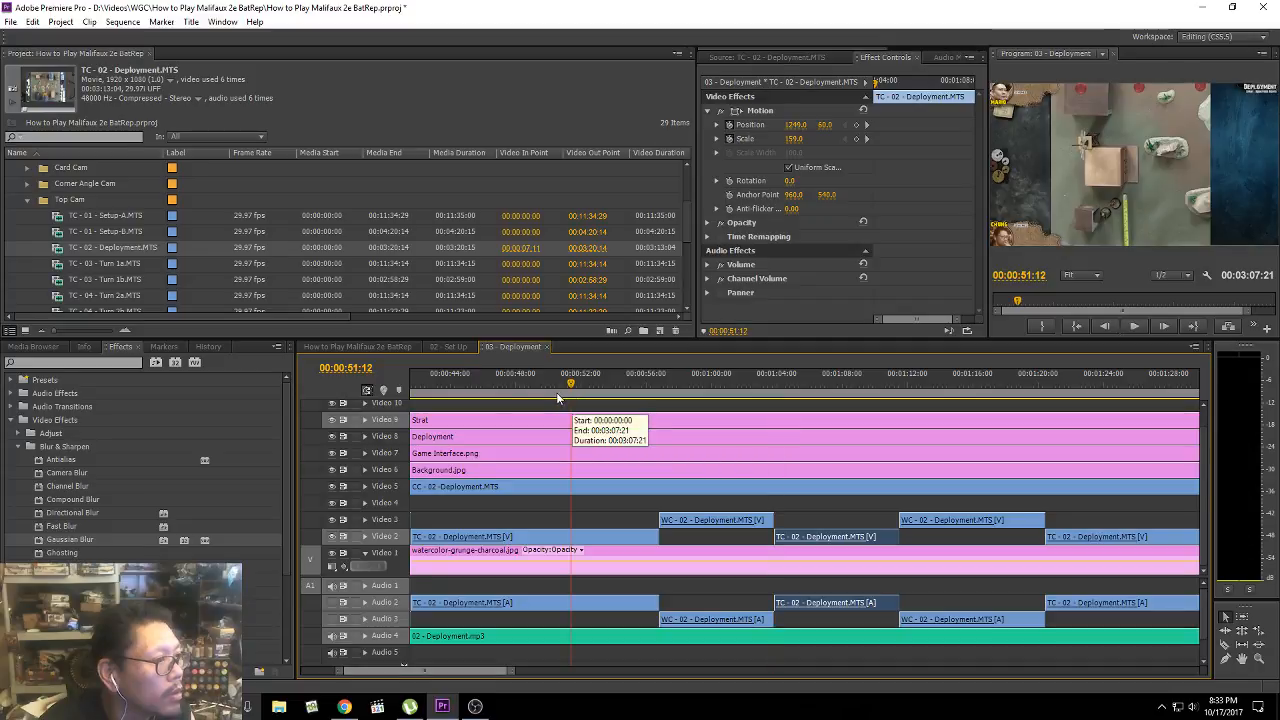
Step: Widen the Effect Controls area and display the earlier TC segment's Motion settings at 00:00:44:01
left_click(461, 390)
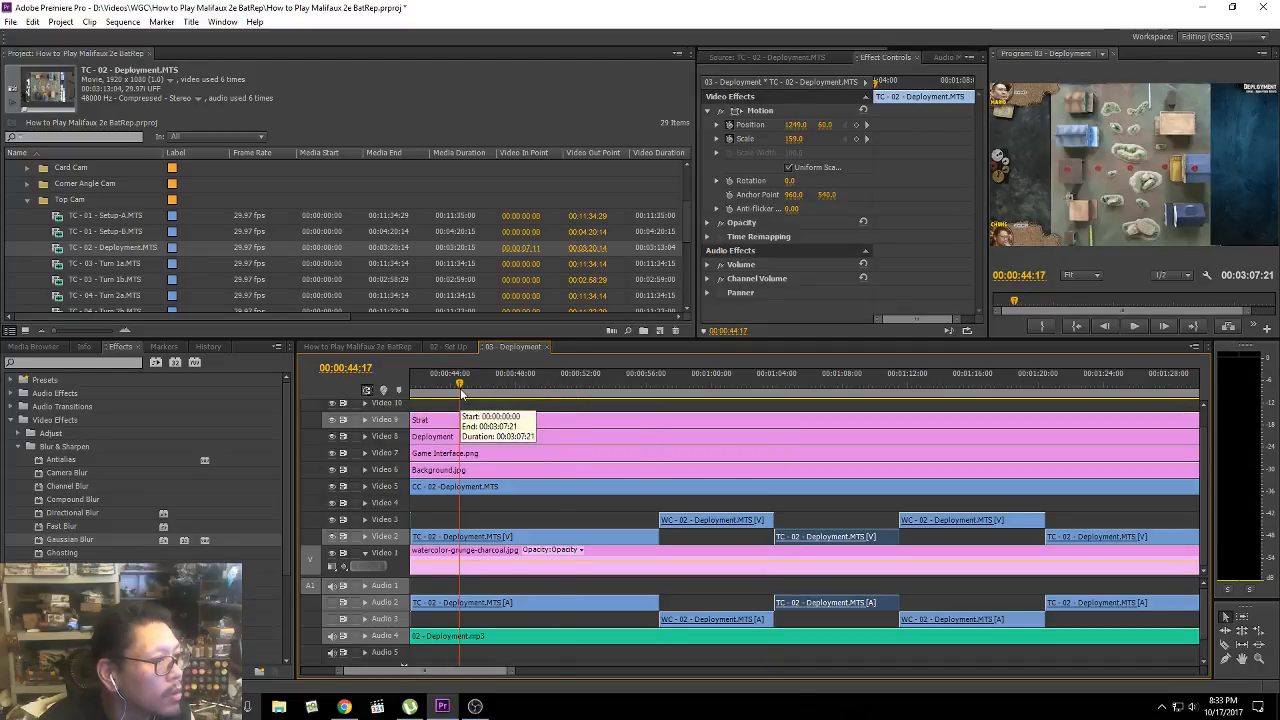
left_click(452, 391)
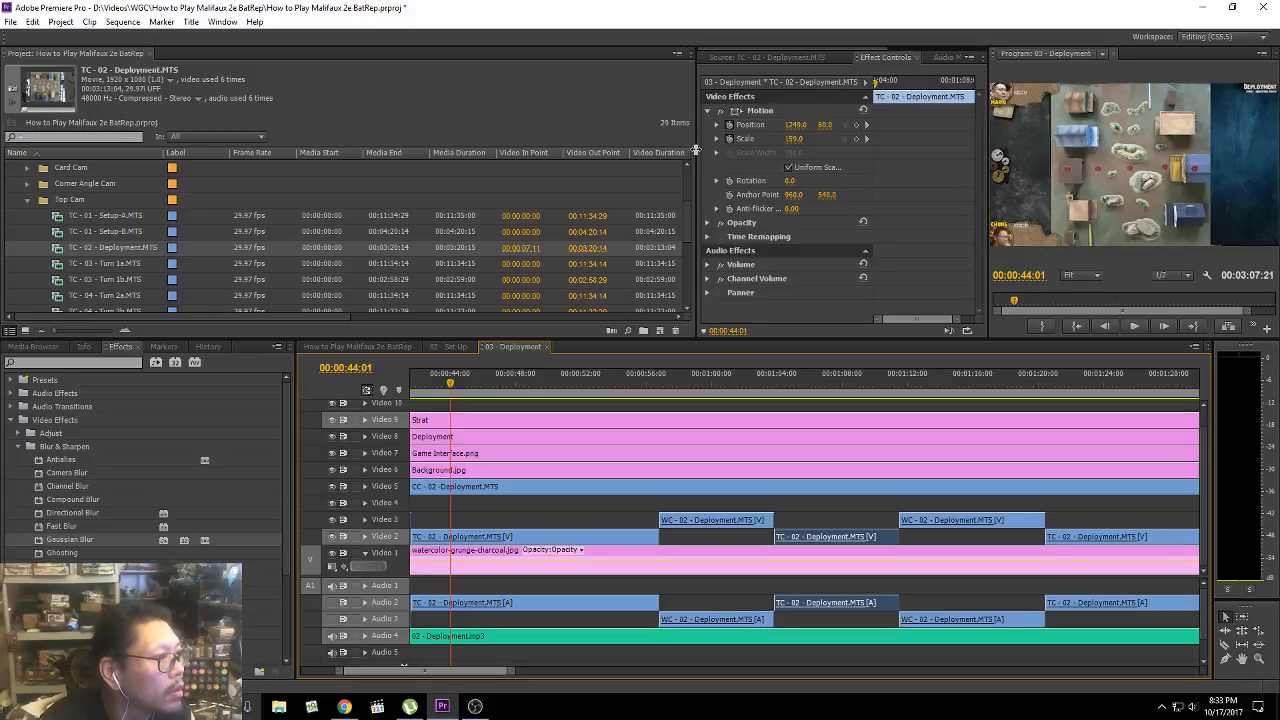
left_click_drag(695, 149, 291, 150)
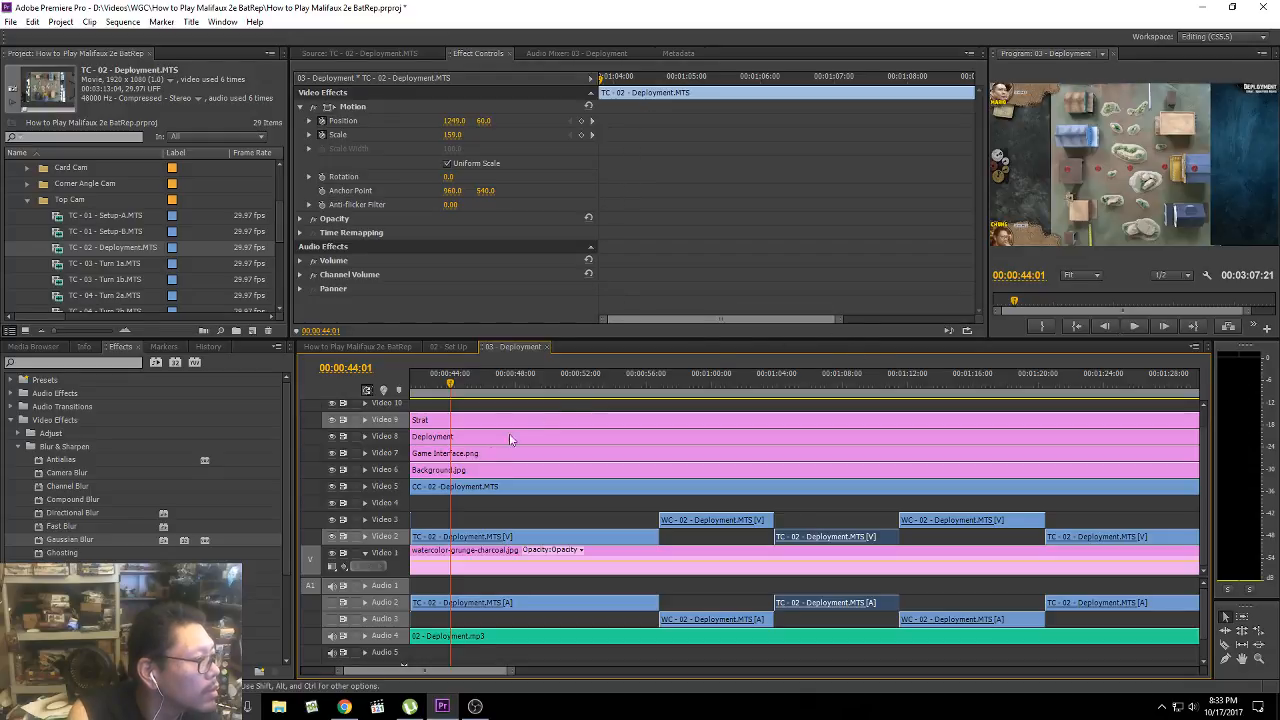
left_click(508, 540)
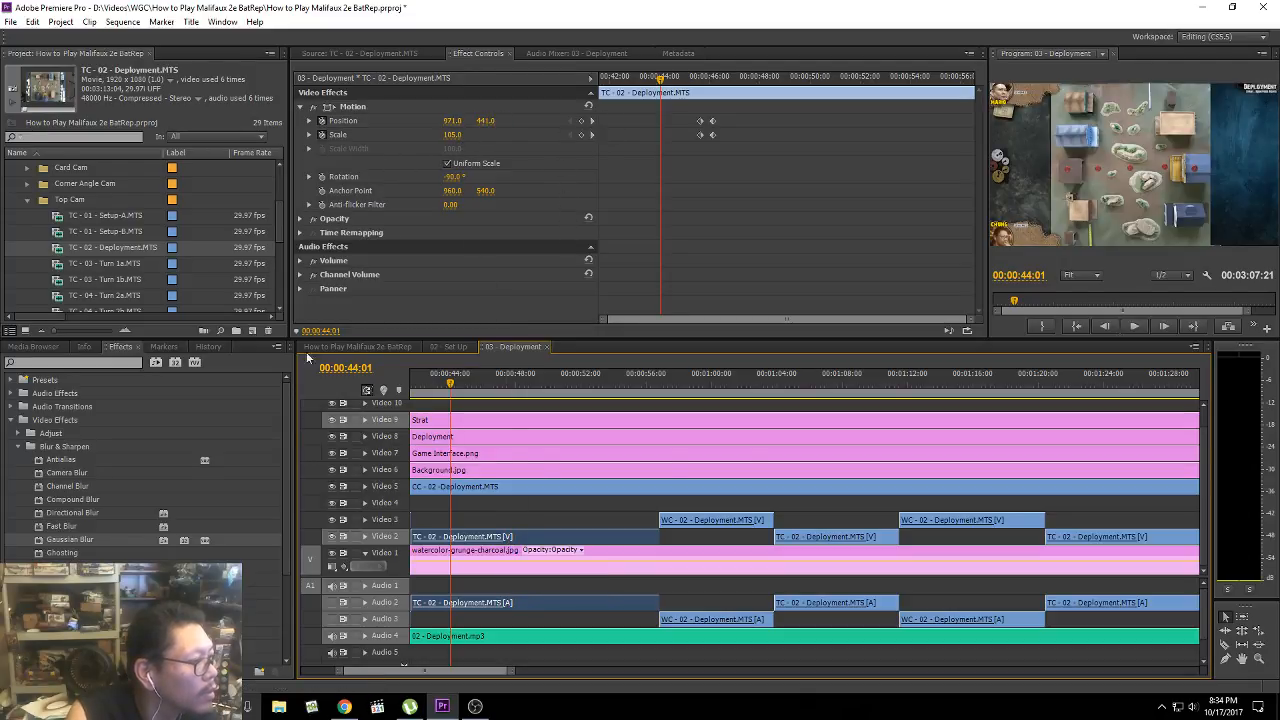
Step: Play and scrub through the second TC segment's zoom between about 00:01:06 and 00:01:10 with its Motion settings shown
left_click(827, 388)
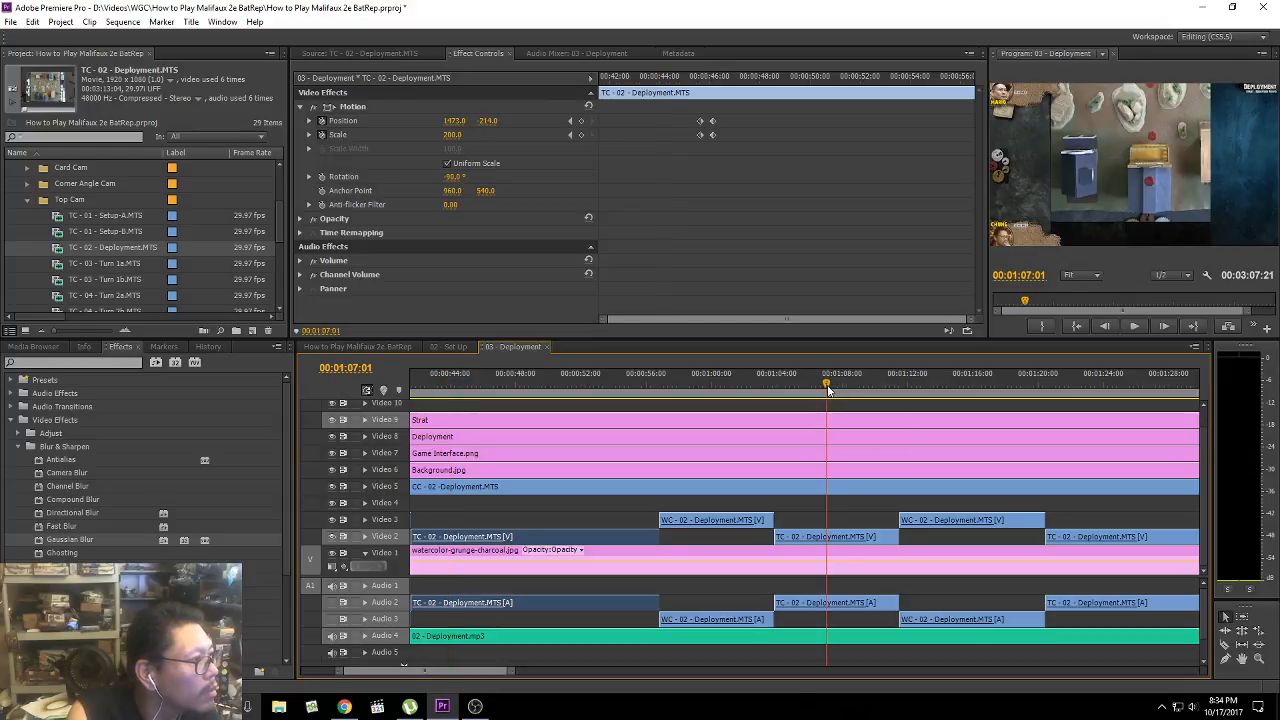
key("space")
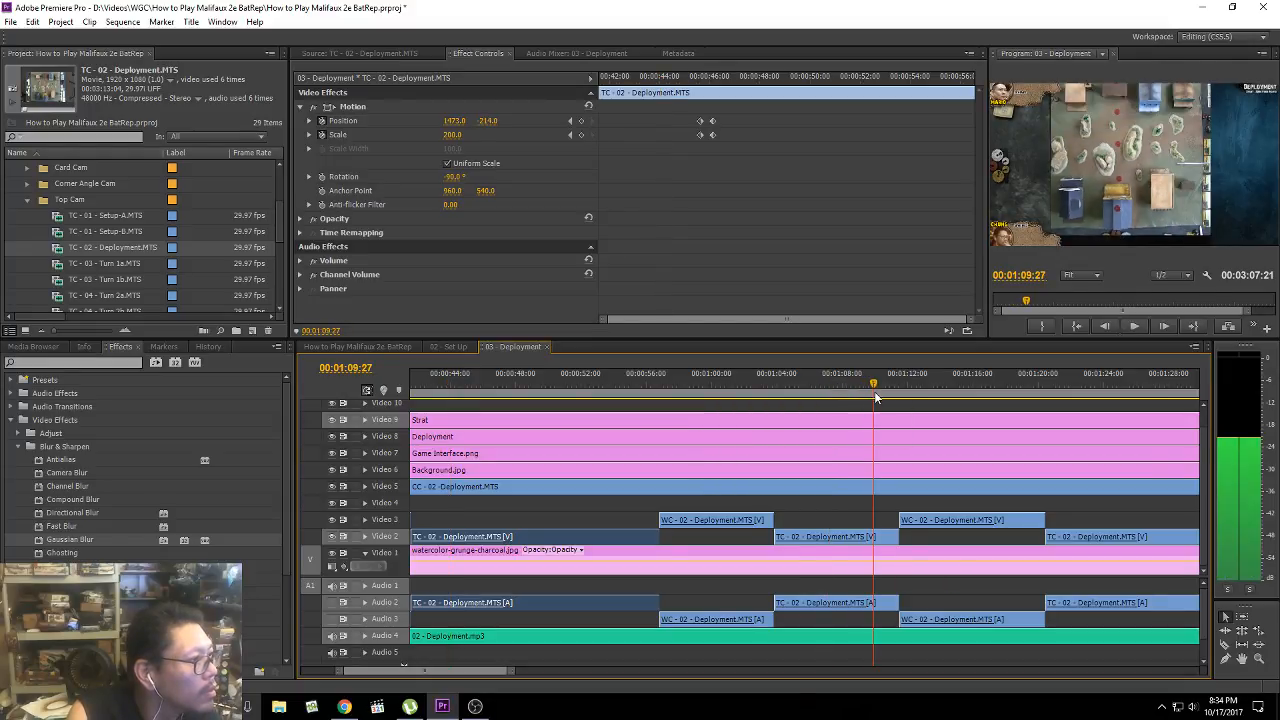
left_click_drag(815, 398, 815, 437)
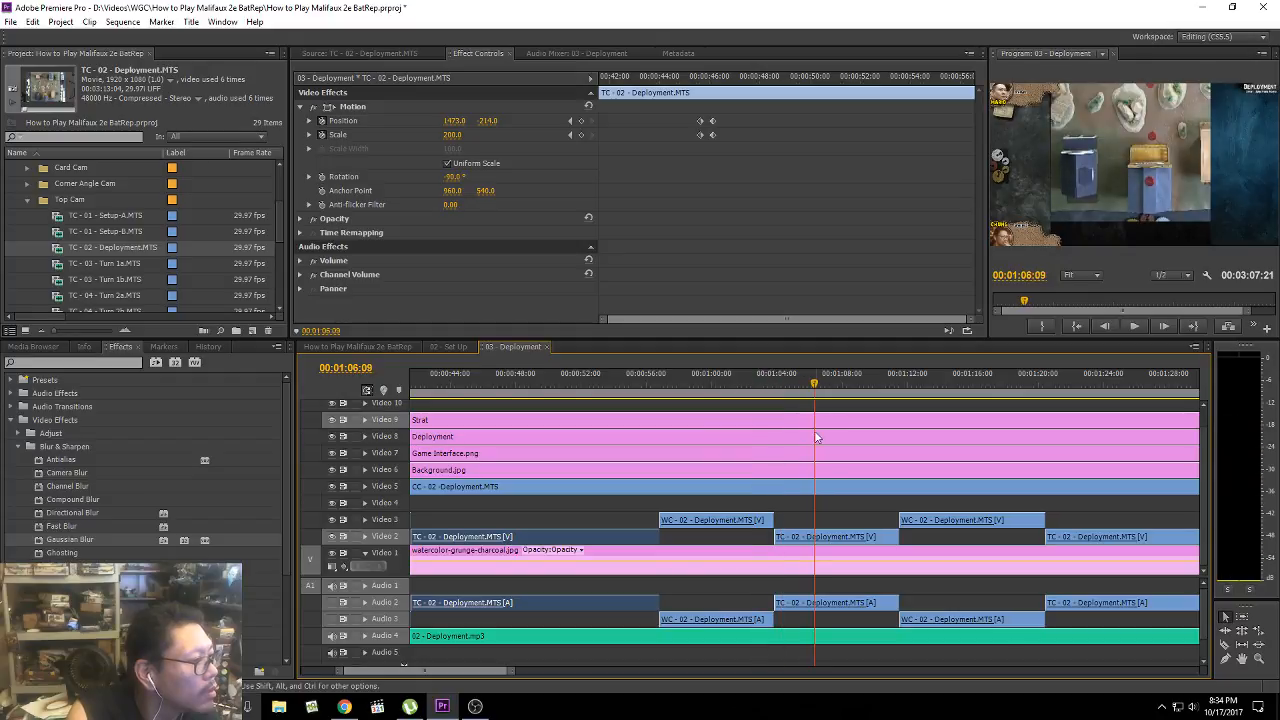
left_click(828, 542)
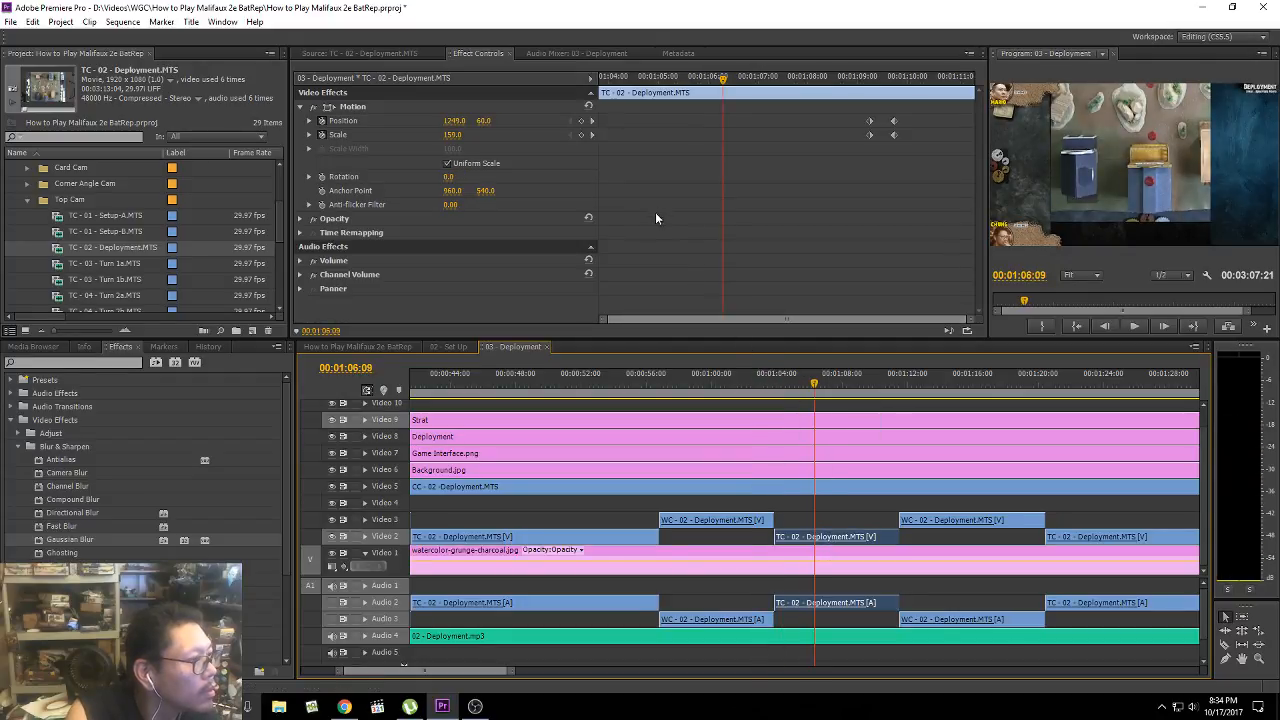
left_click(852, 383)
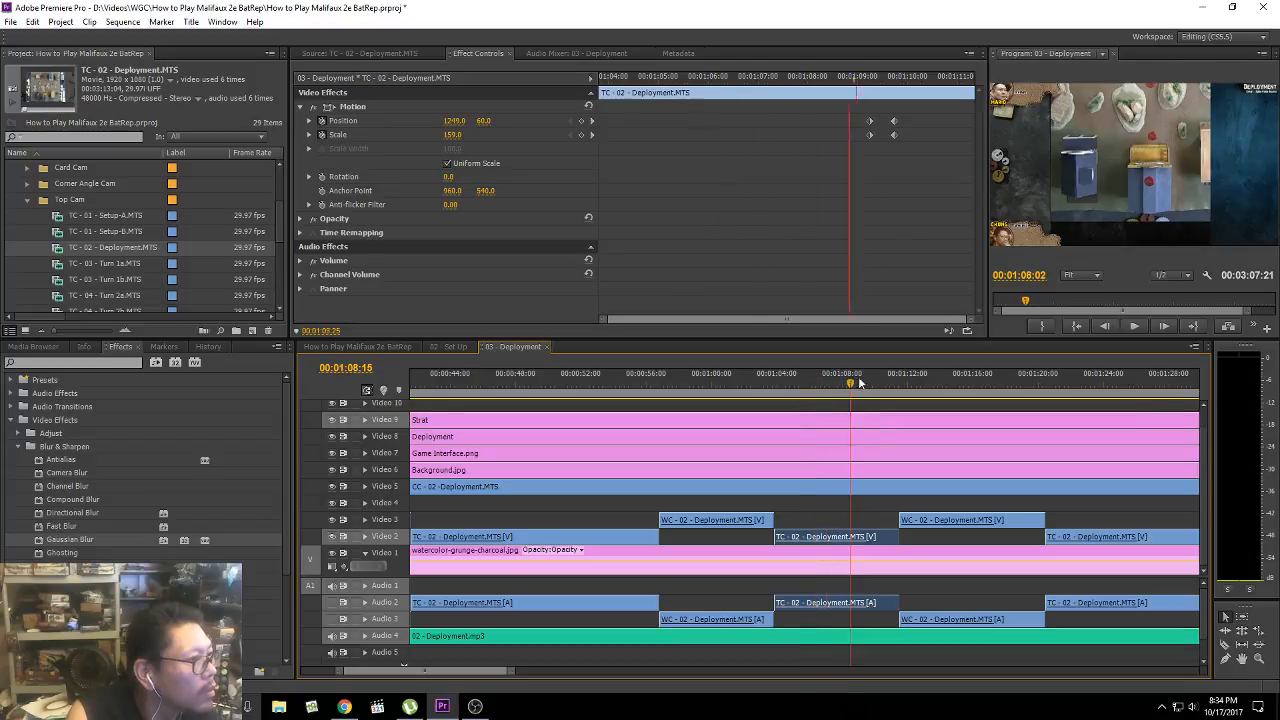
left_click(830, 383)
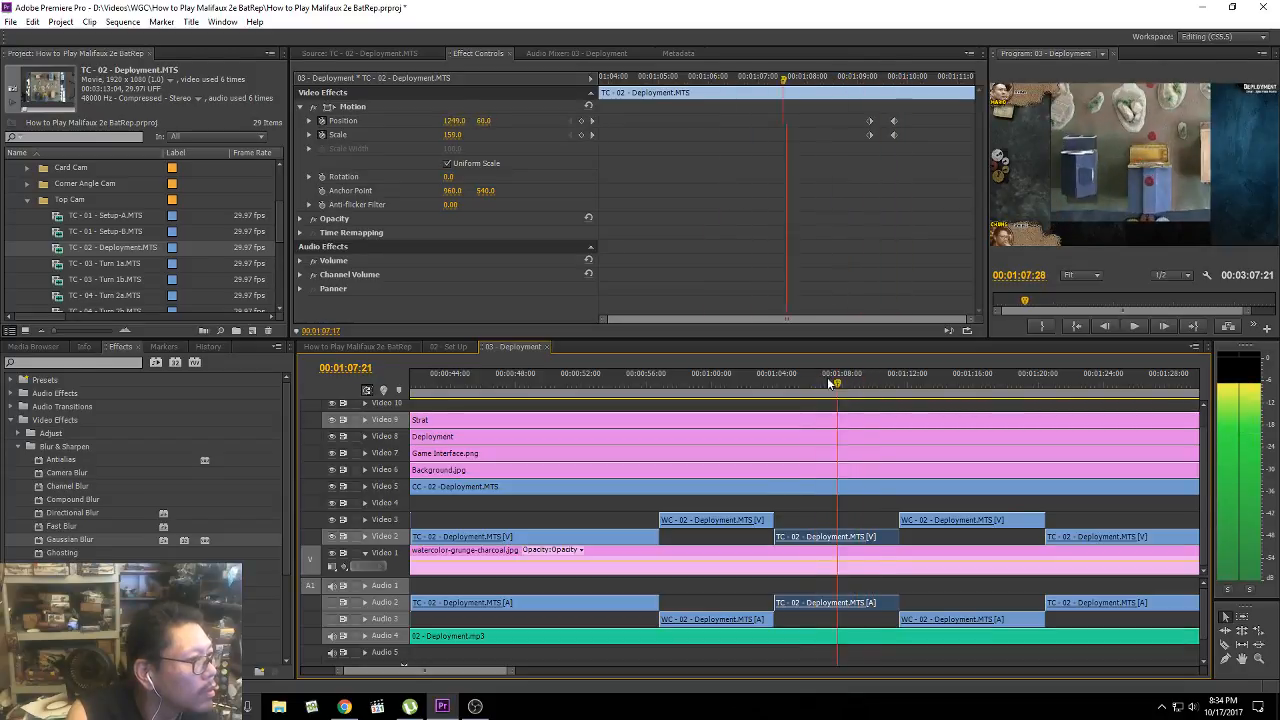
left_click_drag(830, 383, 804, 383)
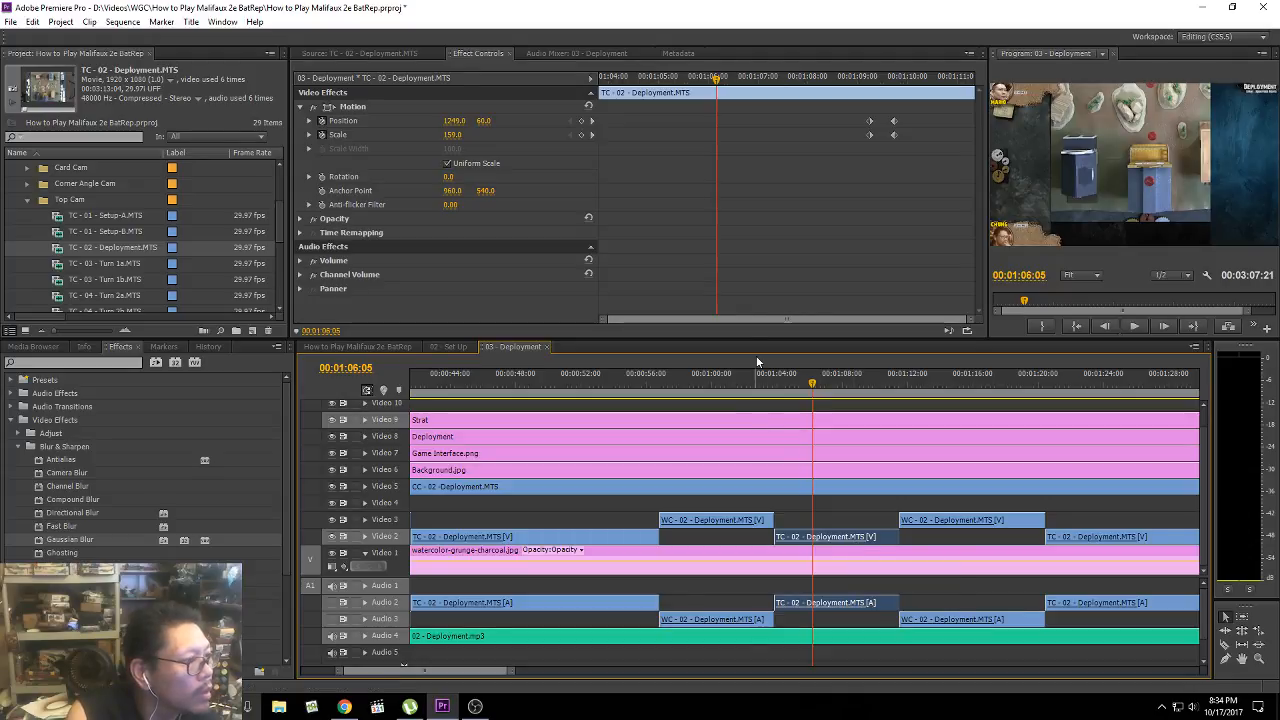
Step: Check the second TC segment's framing at its 00:01:09:22 and 00:01:09:07 Scale keyframes and in the stretch before them
left_click(591, 135)
left_click(591, 135)
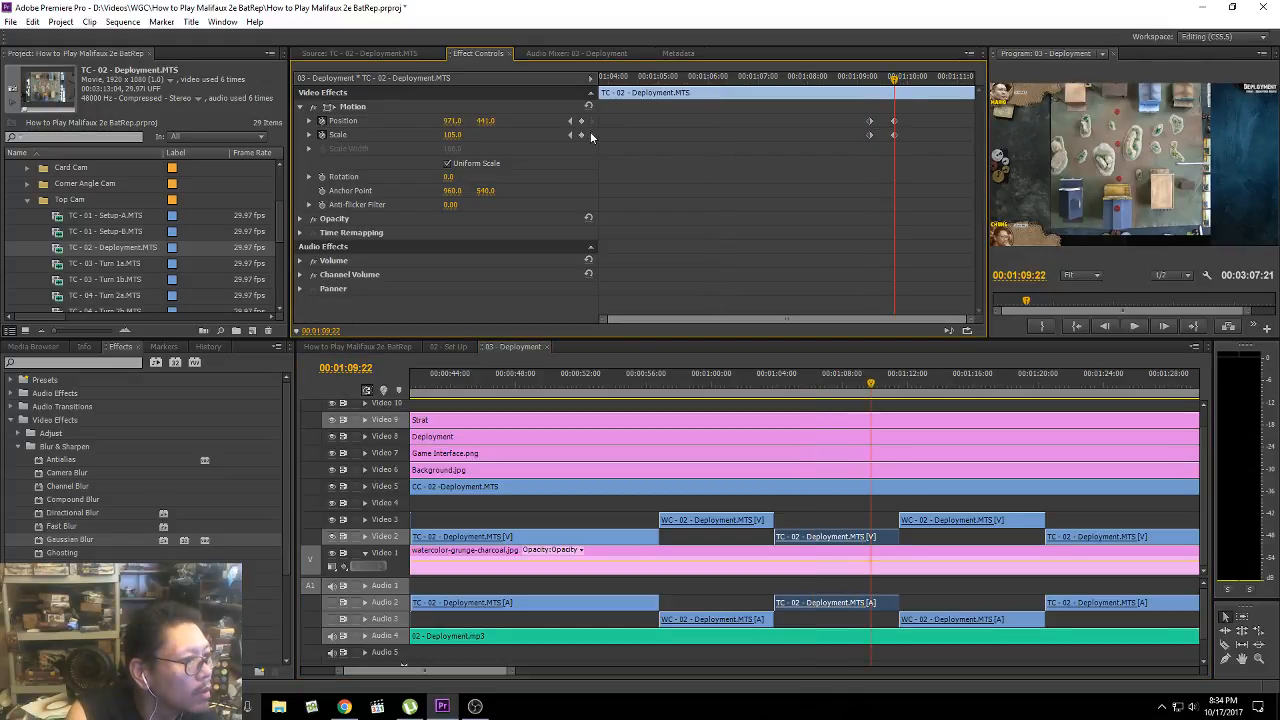
left_click(570, 135)
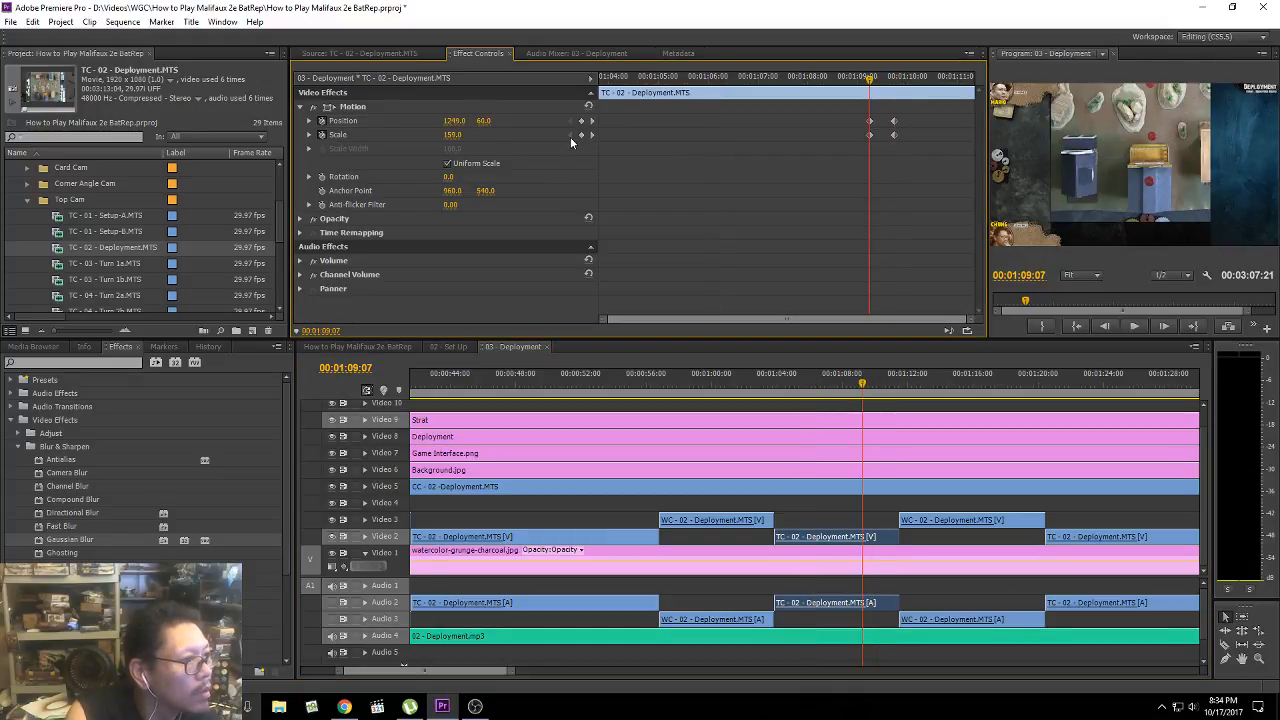
left_click(700, 79)
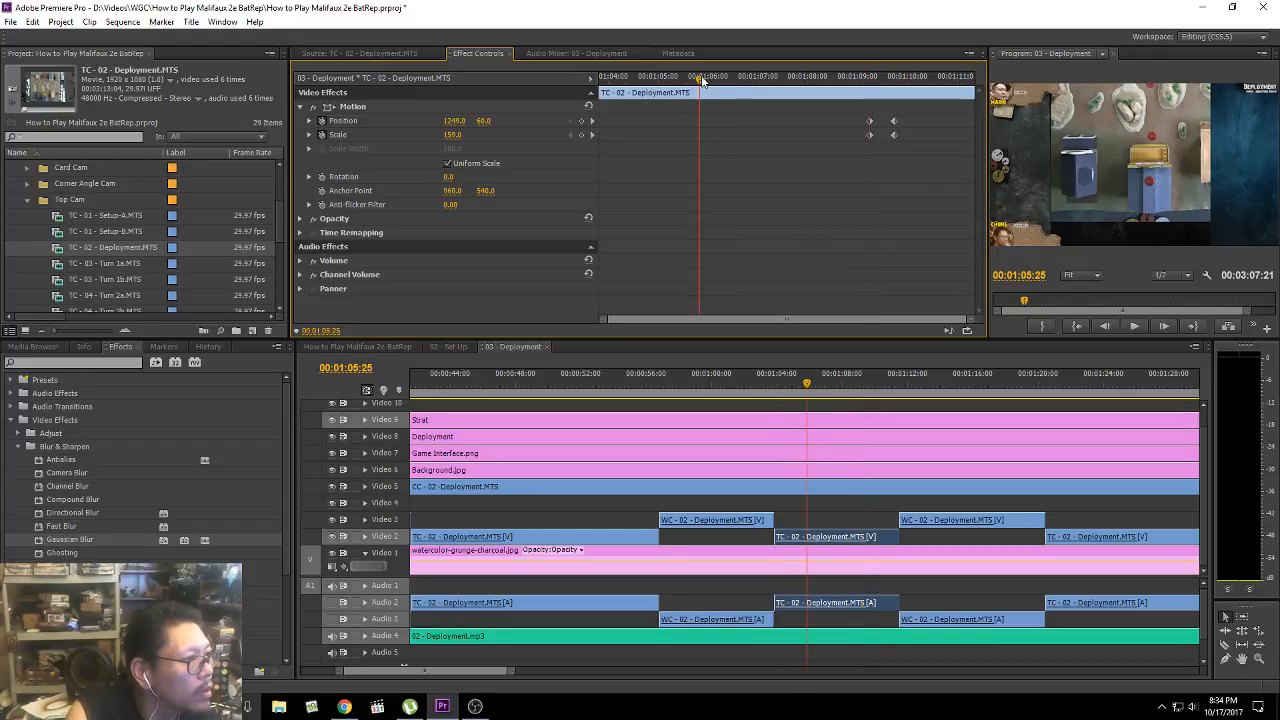
left_click_drag(702, 79, 848, 79)
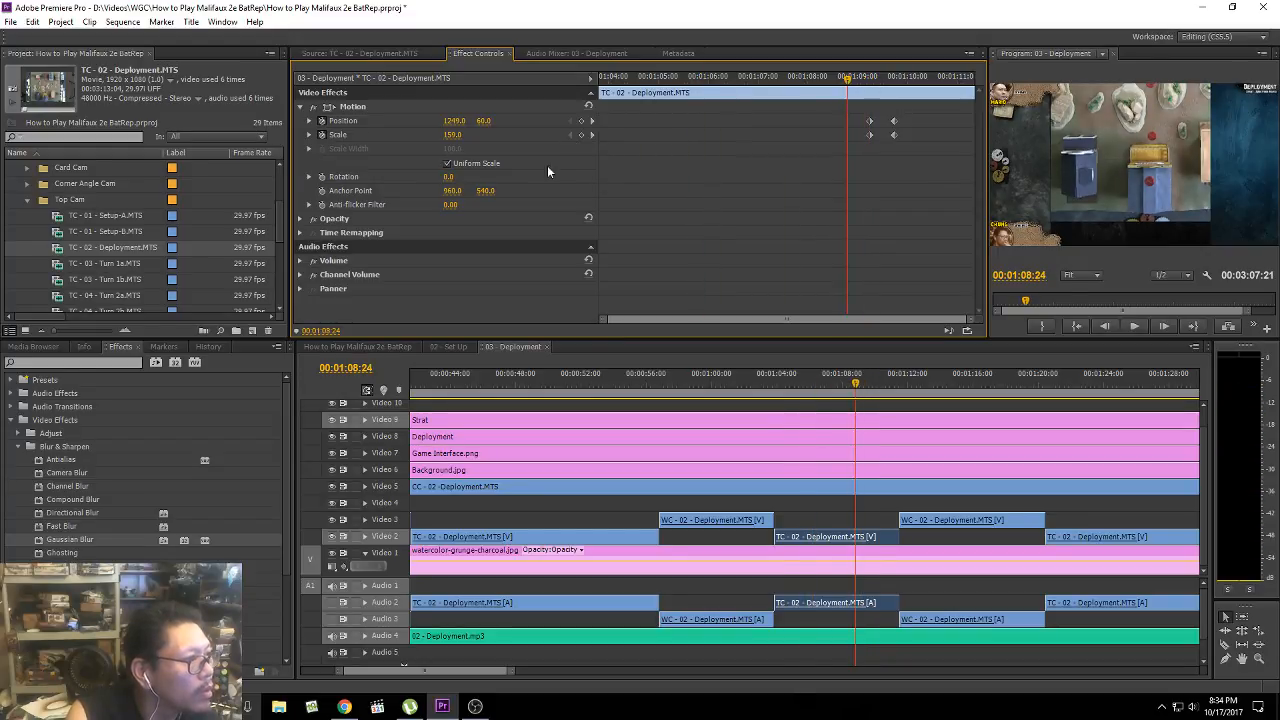
Step: Try shifting the second TC segment's horizontal Position to 1322 at the 00:01:09:07 keyframe, and undo it
left_click(592, 121)
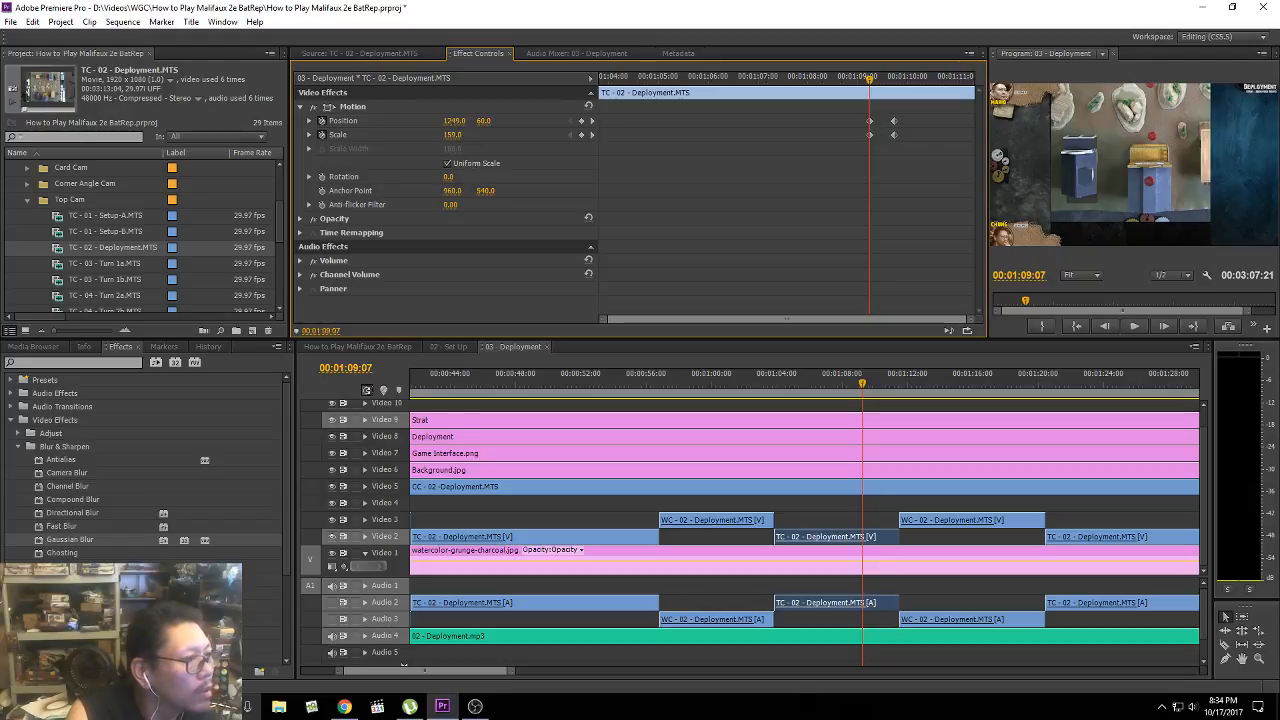
left_click_drag(454, 121, 527, 121)
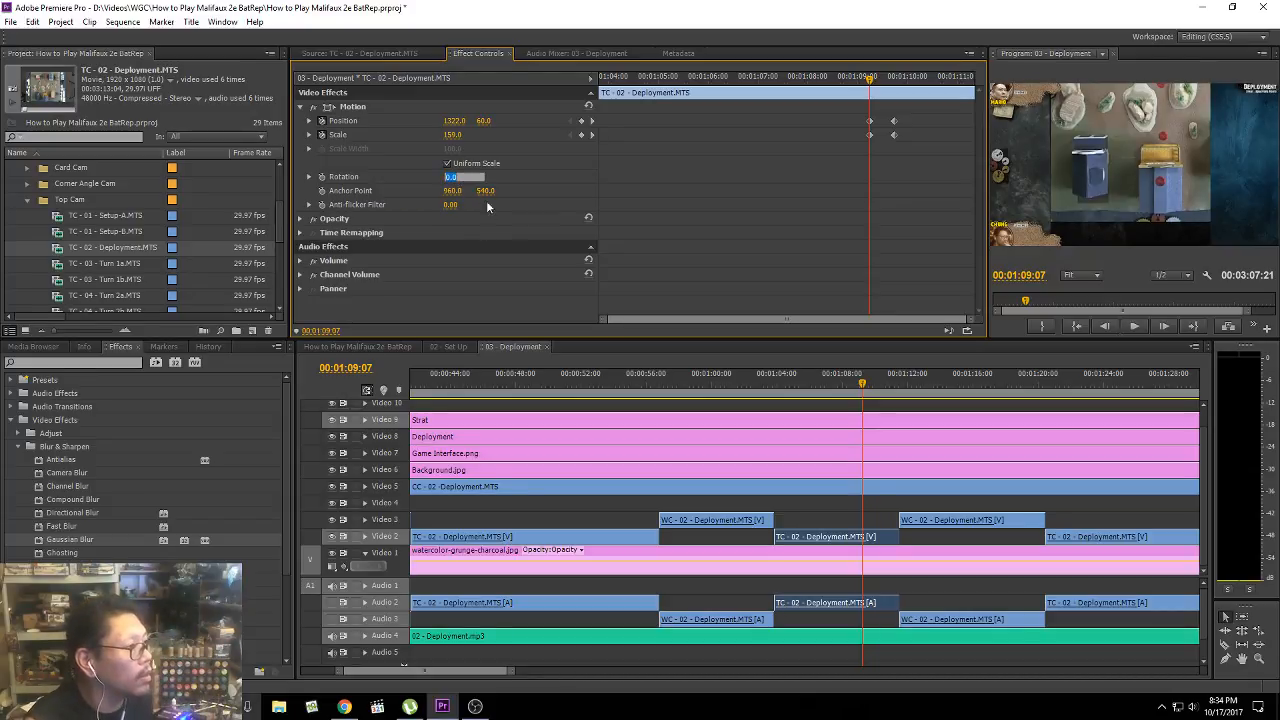
left_click(560, 319)
key("ctrl+z")
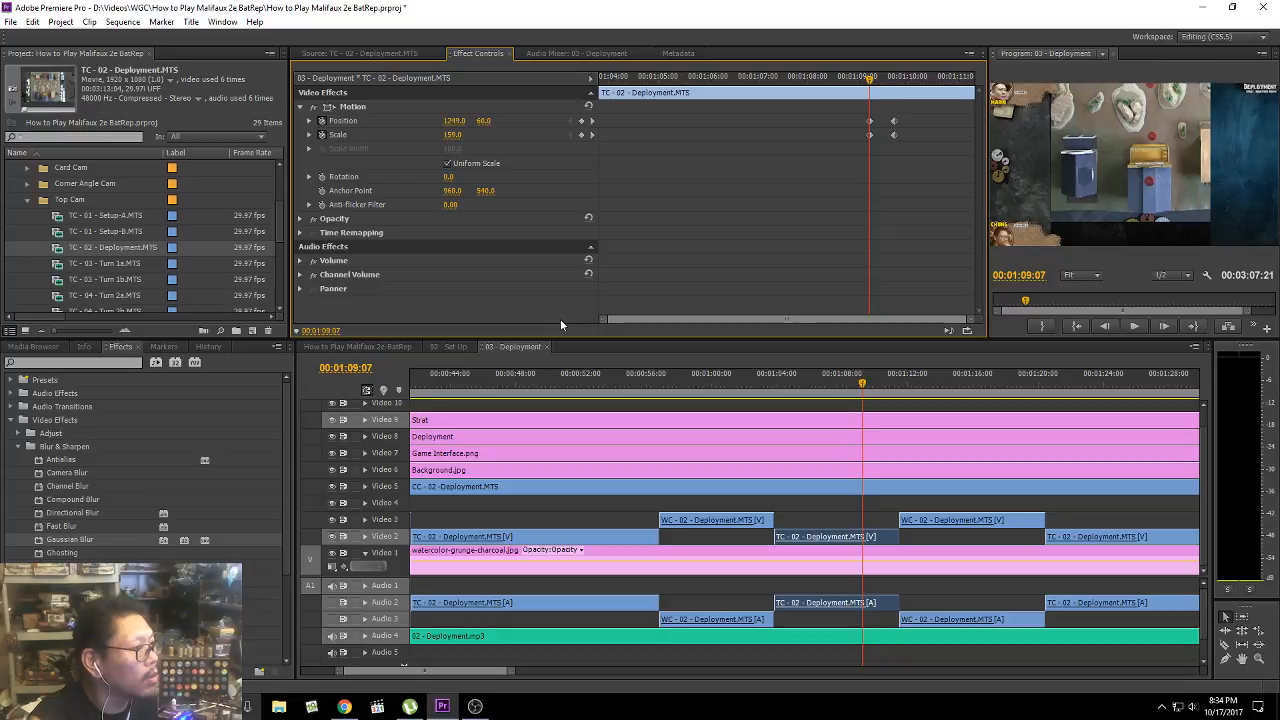
Step: Set the second TC segment's Rotation to -90° and check the zoom through to its 00:01:09:22 keyframe
left_click(448, 176)
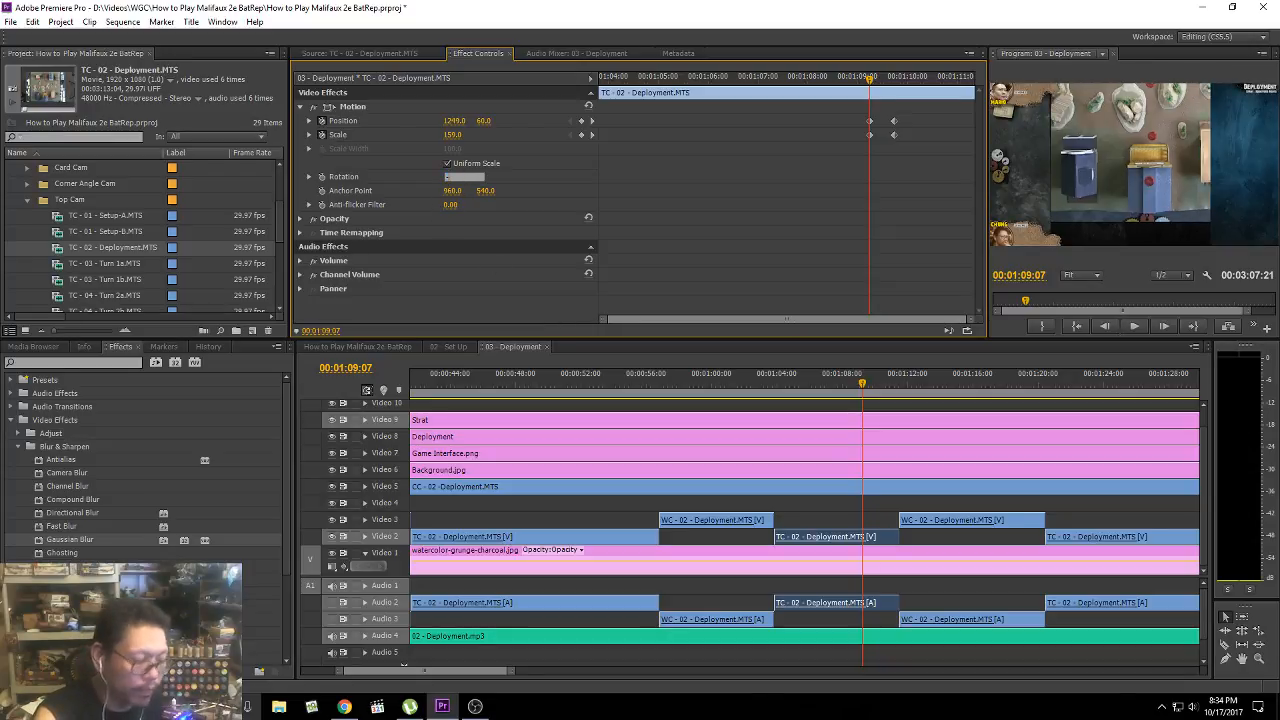
type("90")
key("Return")
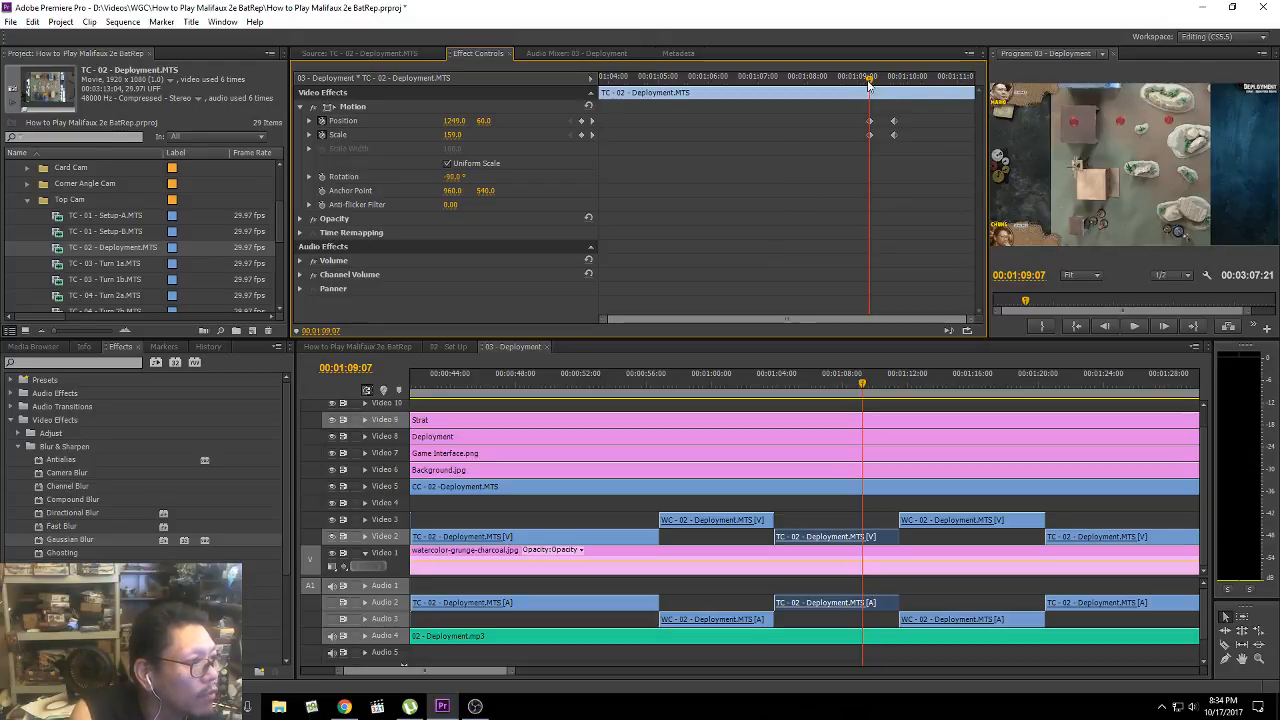
mouse_move(868, 83)
left_mouse_down()
mouse_move(787, 96)
mouse_move(922, 104)
mouse_move(879, 106)
left_mouse_up()
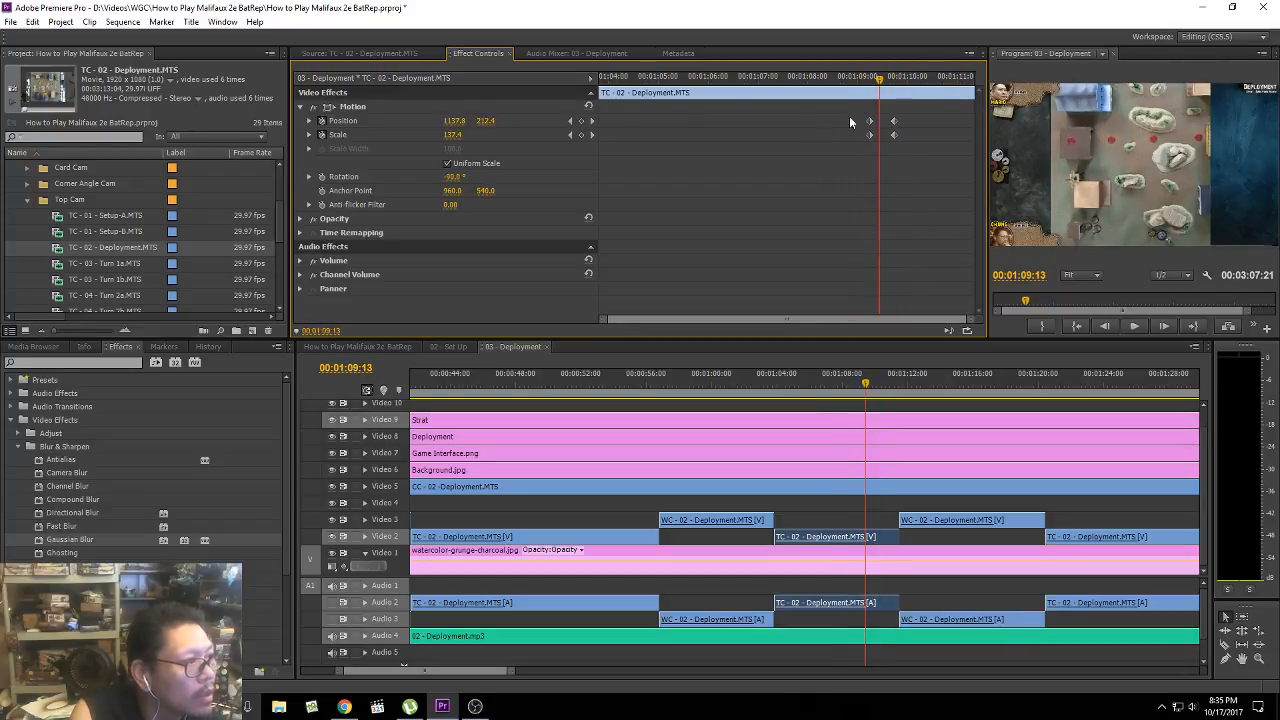
left_click(592, 128)
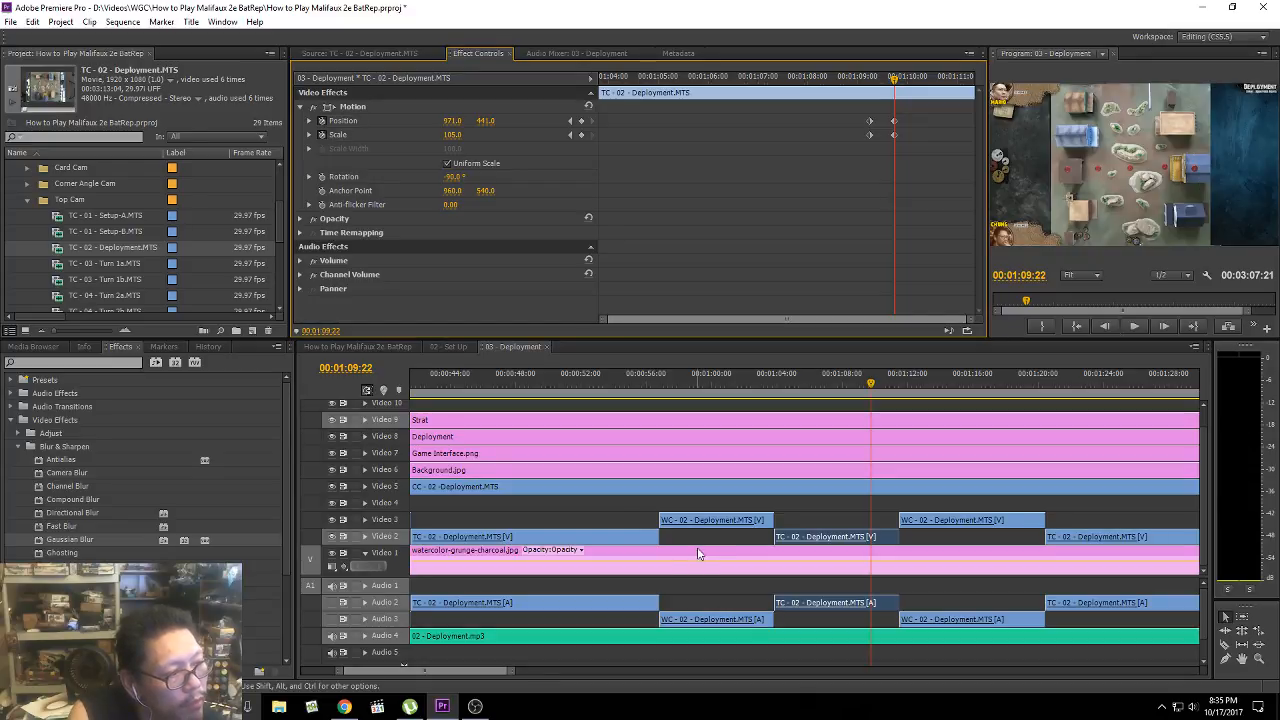
Step: Compare the rotated second TC segment's framing with the earlier TC segment's wide and zoomed-in views
left_click(433, 378)
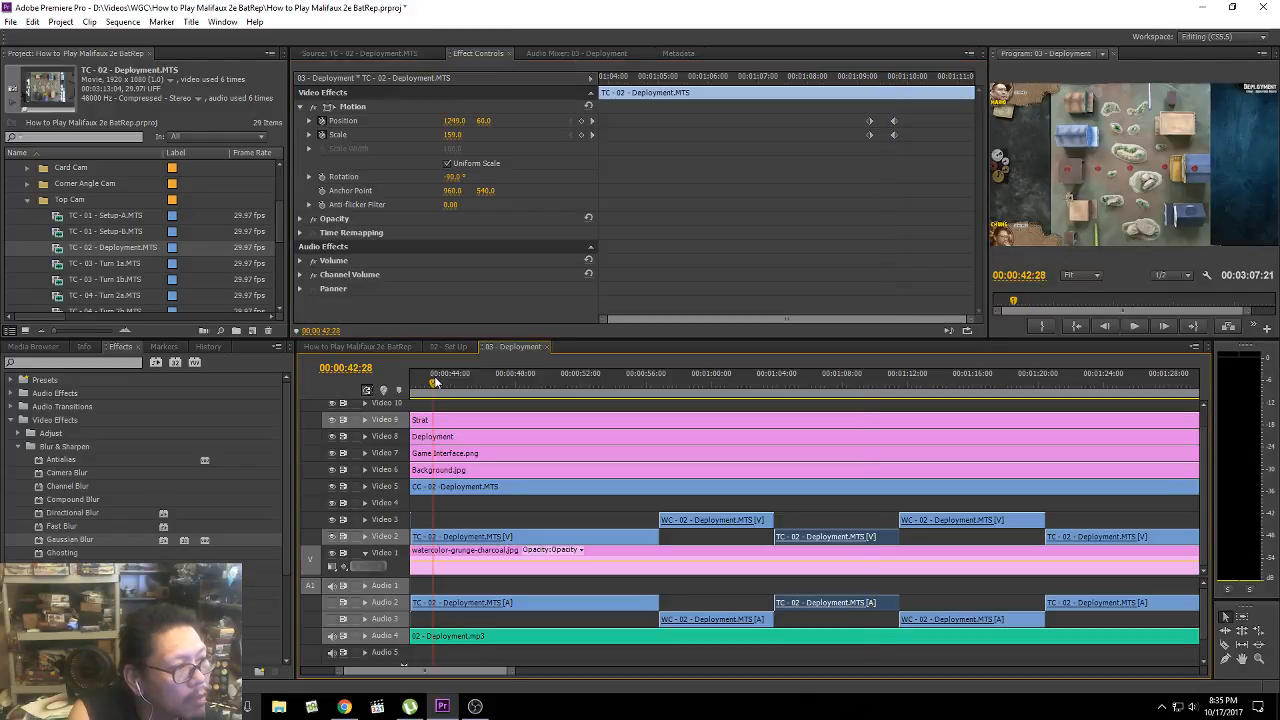
left_click(834, 376)
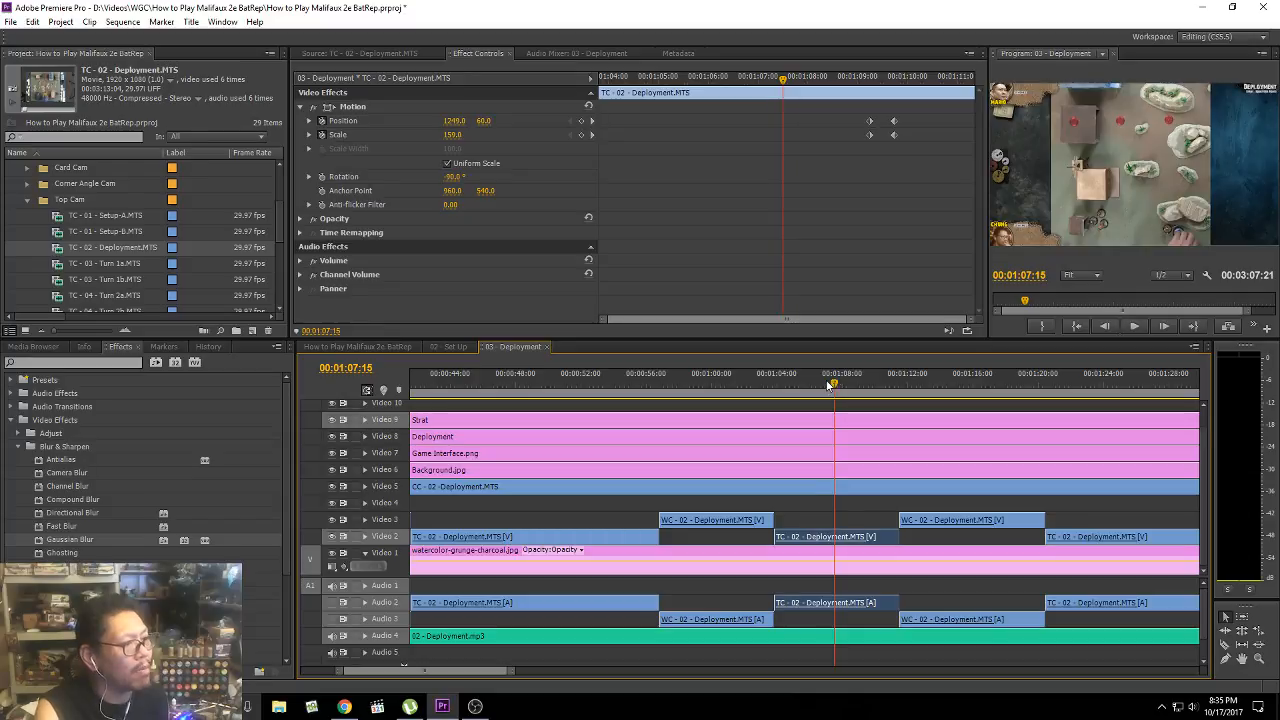
left_click_drag(829, 386, 808, 388)
left_click(571, 378)
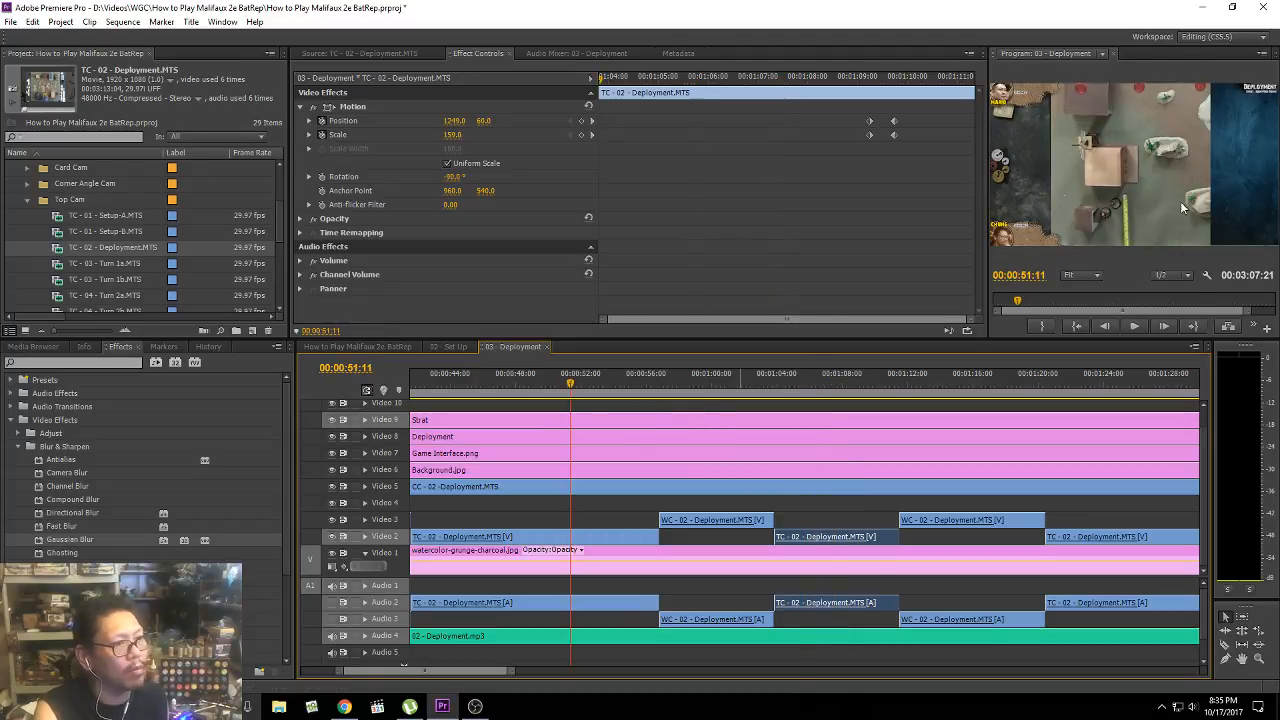
left_click(431, 378)
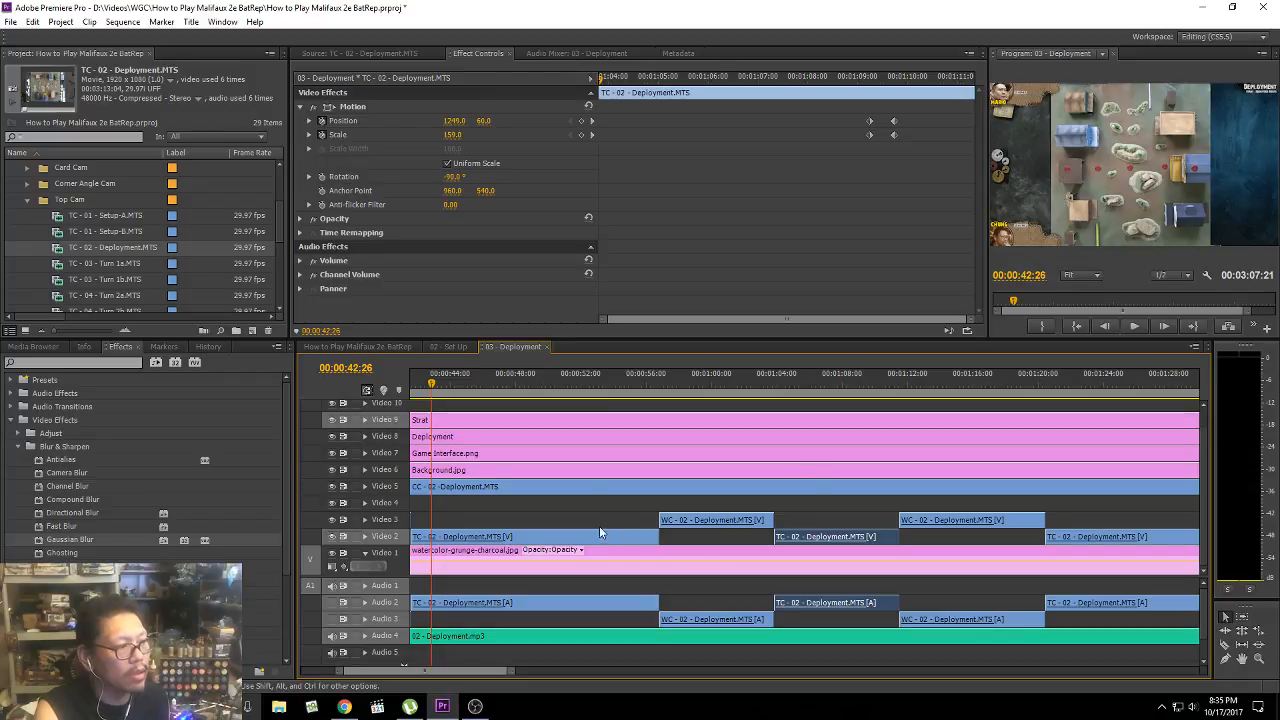
Step: Enlarge the Program monitor and play the Deployment sequence from about 00:00:53 to 00:02:31, with the whole sequence in view
left_click(596, 390)
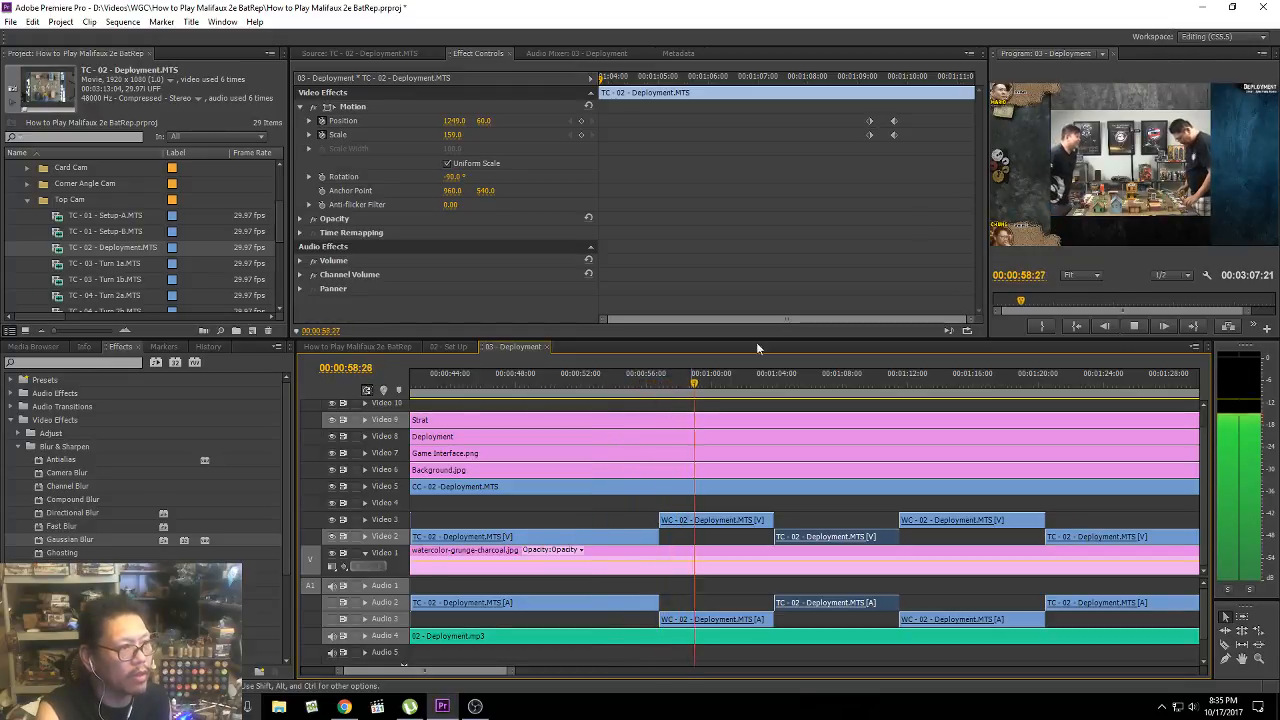
key("space")
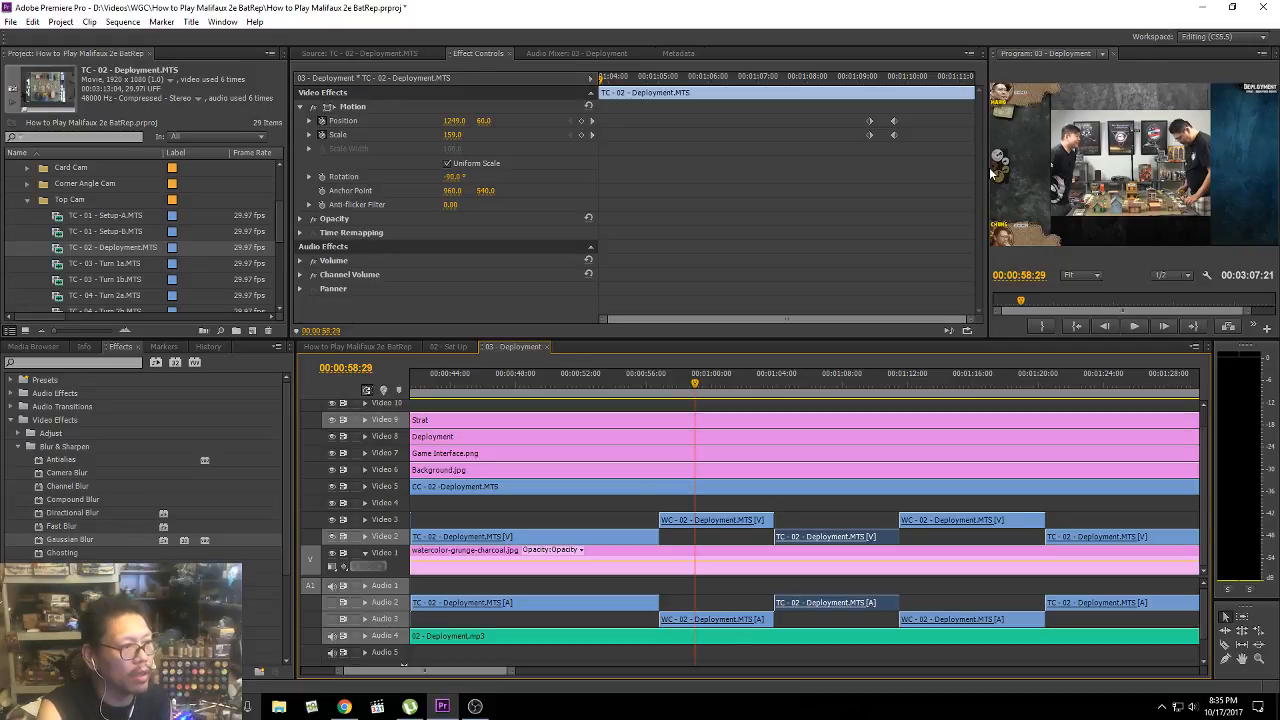
left_click_drag(987, 170, 827, 209)
key("space")
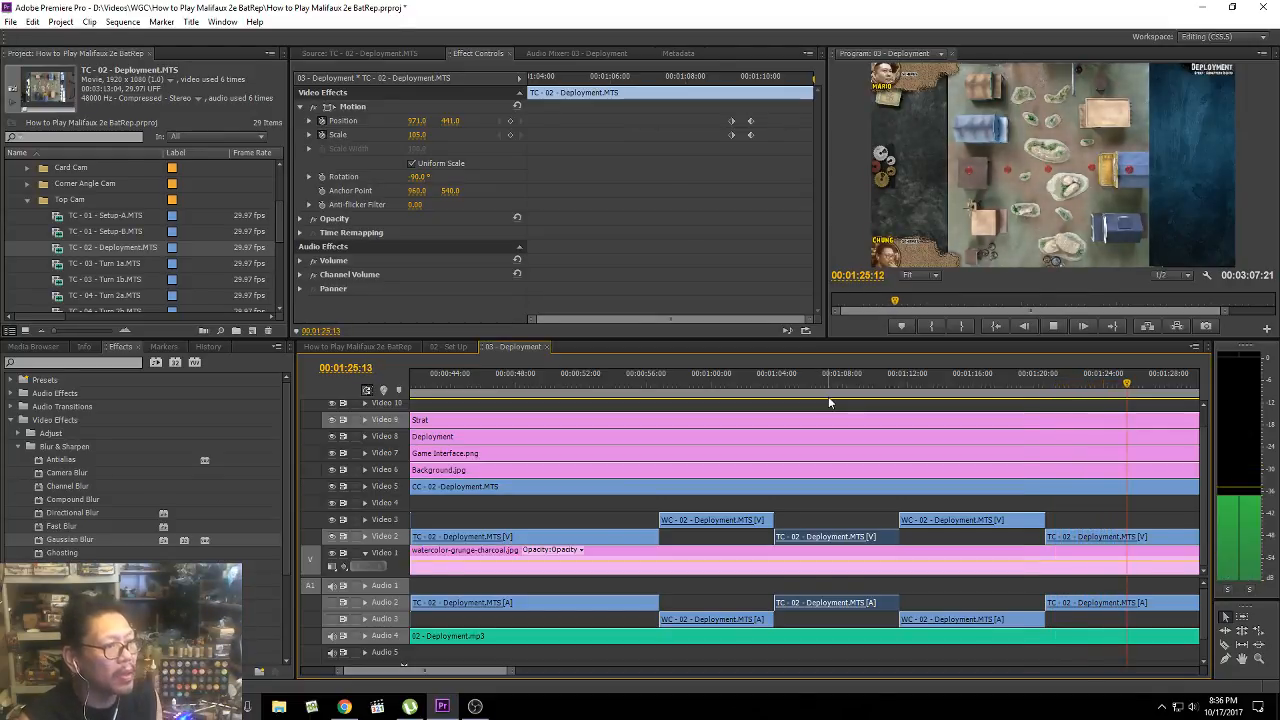
key("minus")
key("minus")
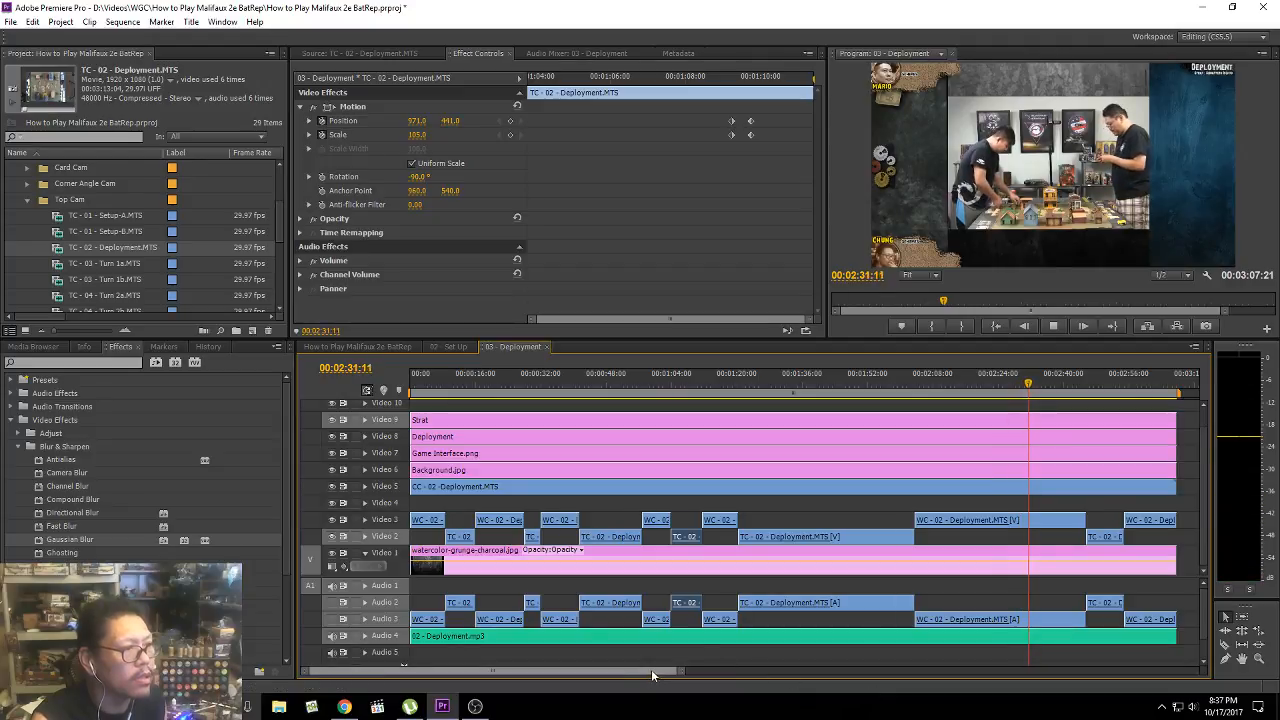
Step: Play the Deployment sequence on to about 00:02:49 and check the framing of the top-camera segments around 00:01:05 and 00:01:35
left_click_drag(652, 676, 685, 681)
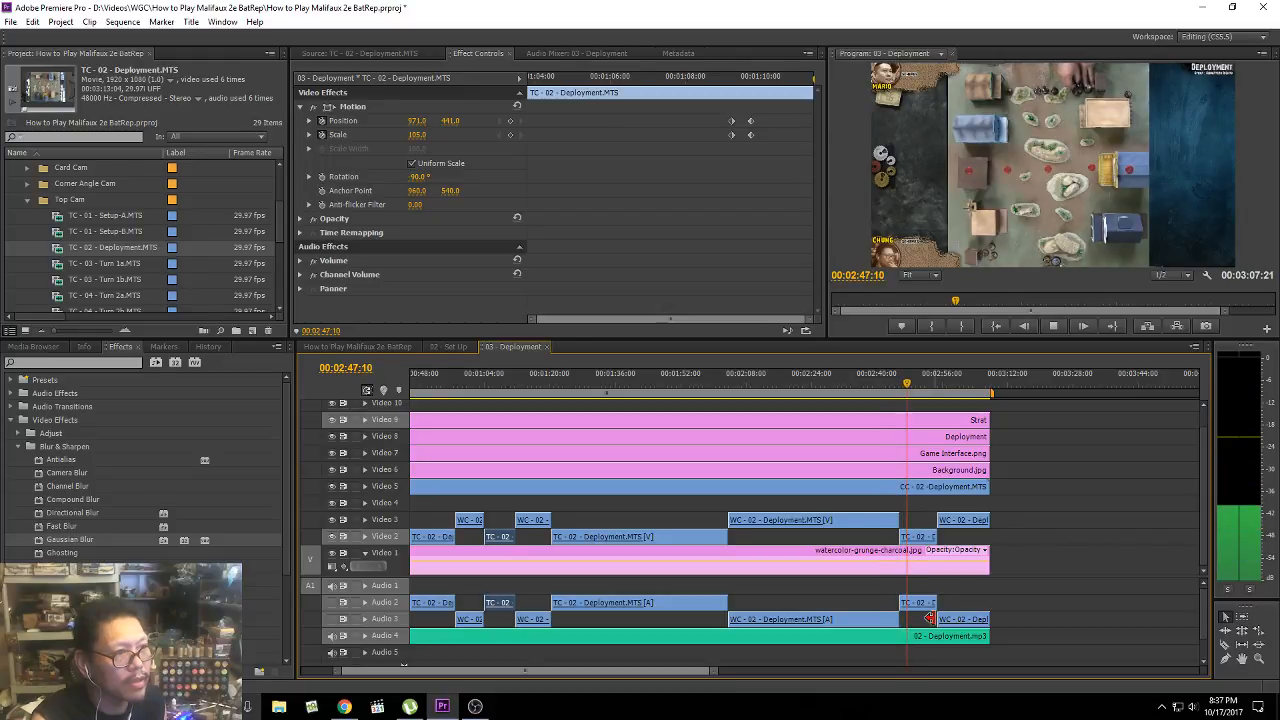
key("space")
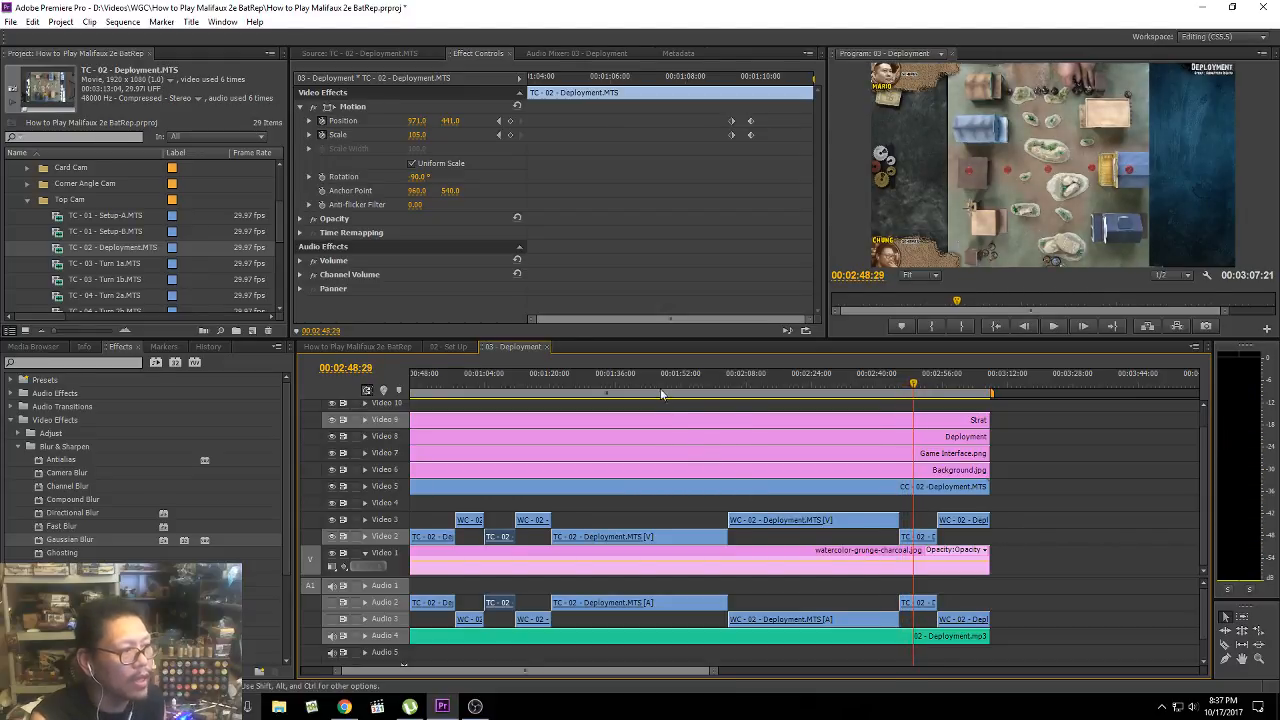
left_click(658, 390)
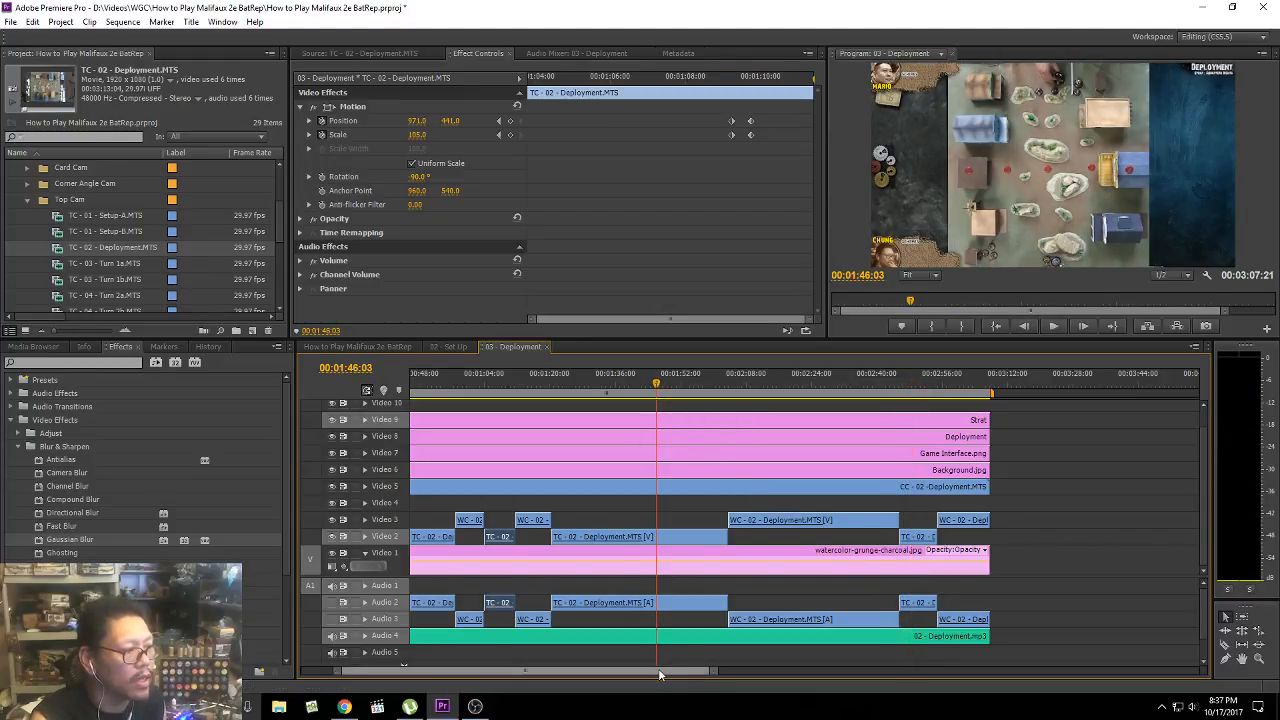
left_click_drag(660, 675, 641, 666)
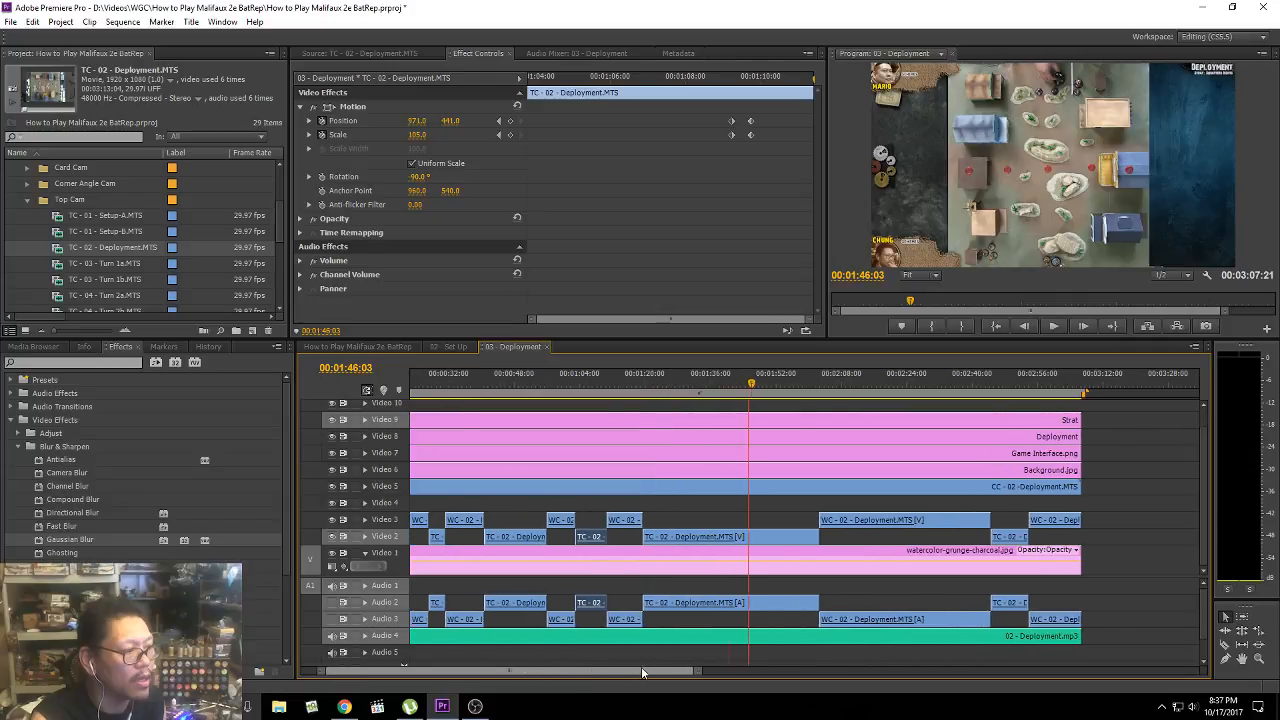
left_click(703, 389)
left_click(587, 389)
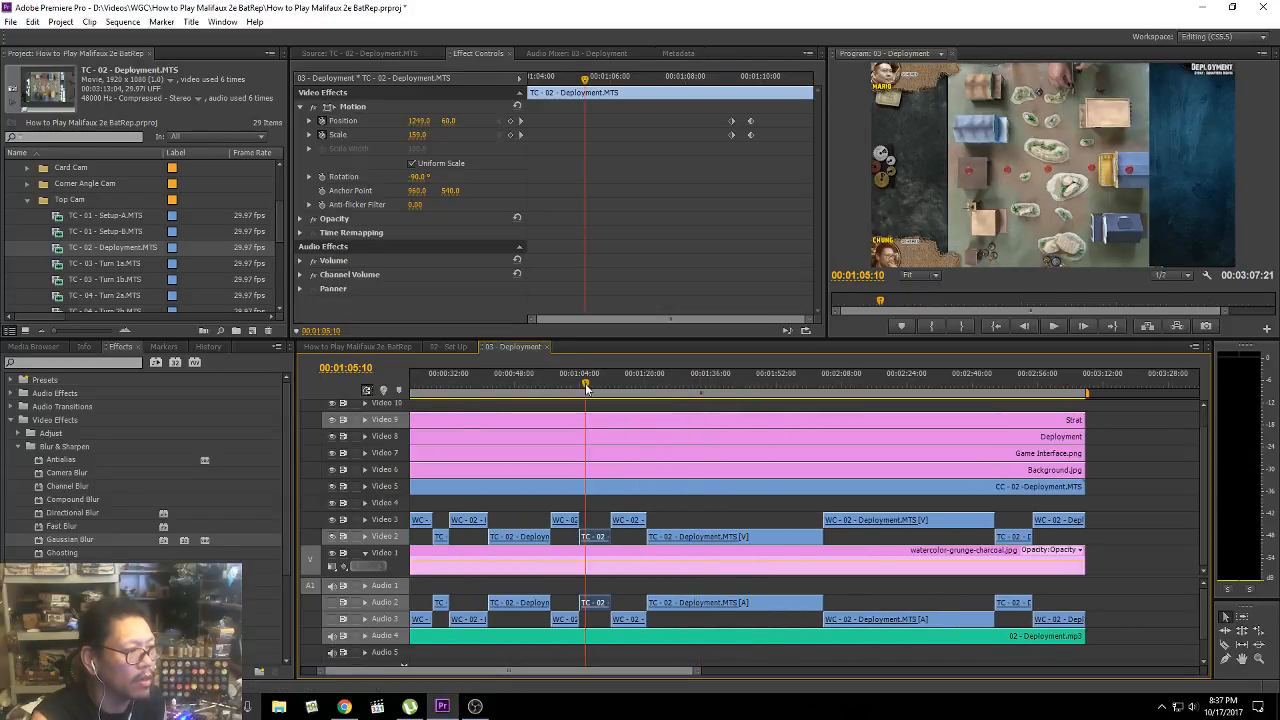
left_click(706, 385)
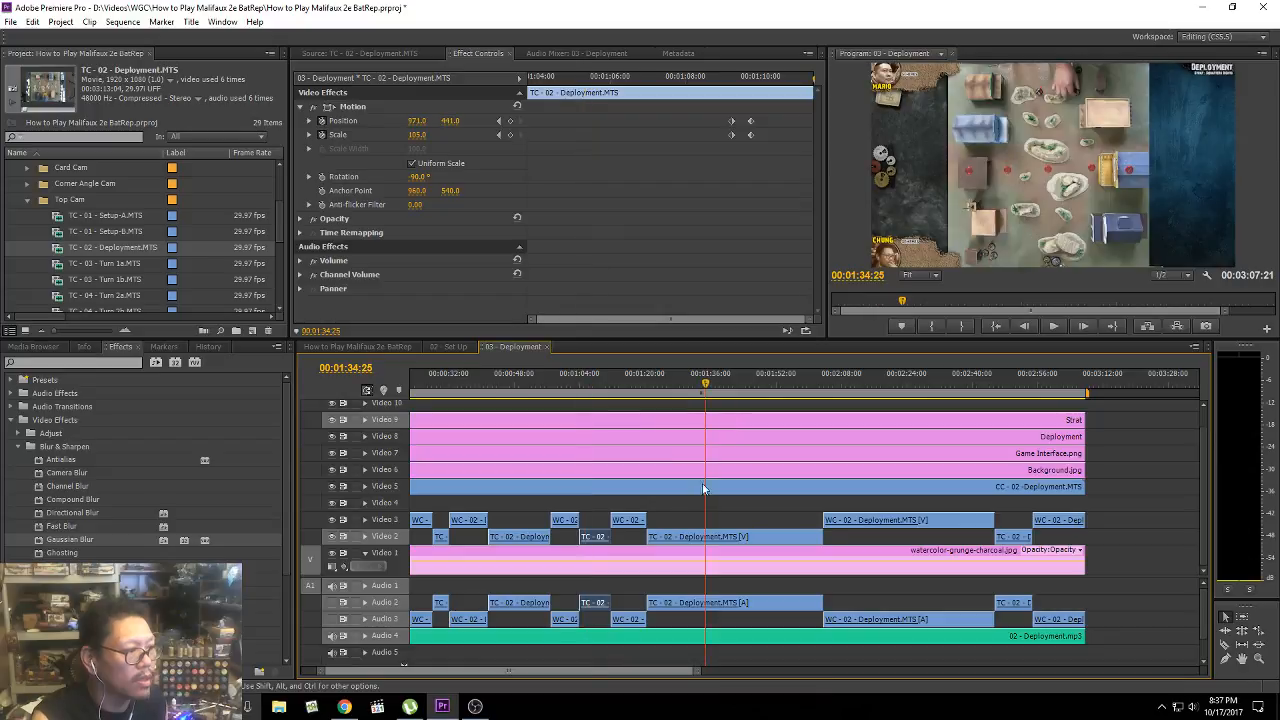
Step: Start Position and Scale keyframes at 00:01:25:27 on the long TC segment that begins around 00:01:20
left_click(684, 539)
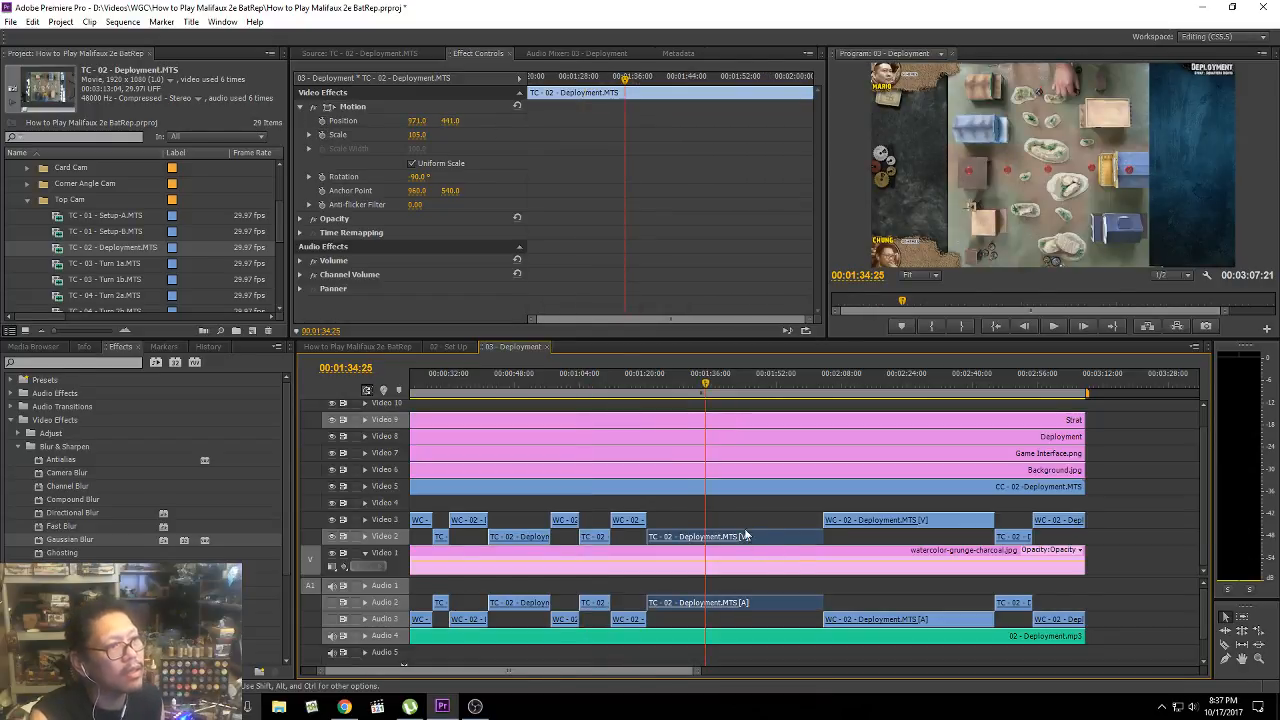
left_click(648, 382)
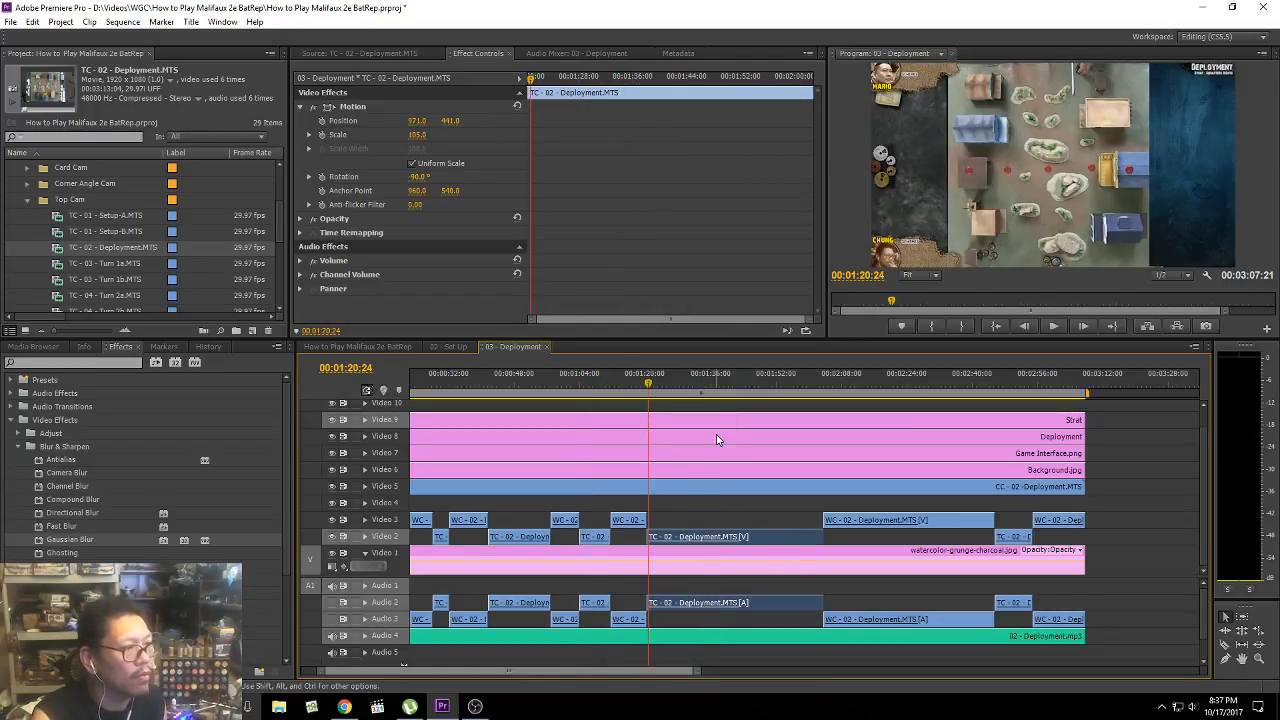
key("space")
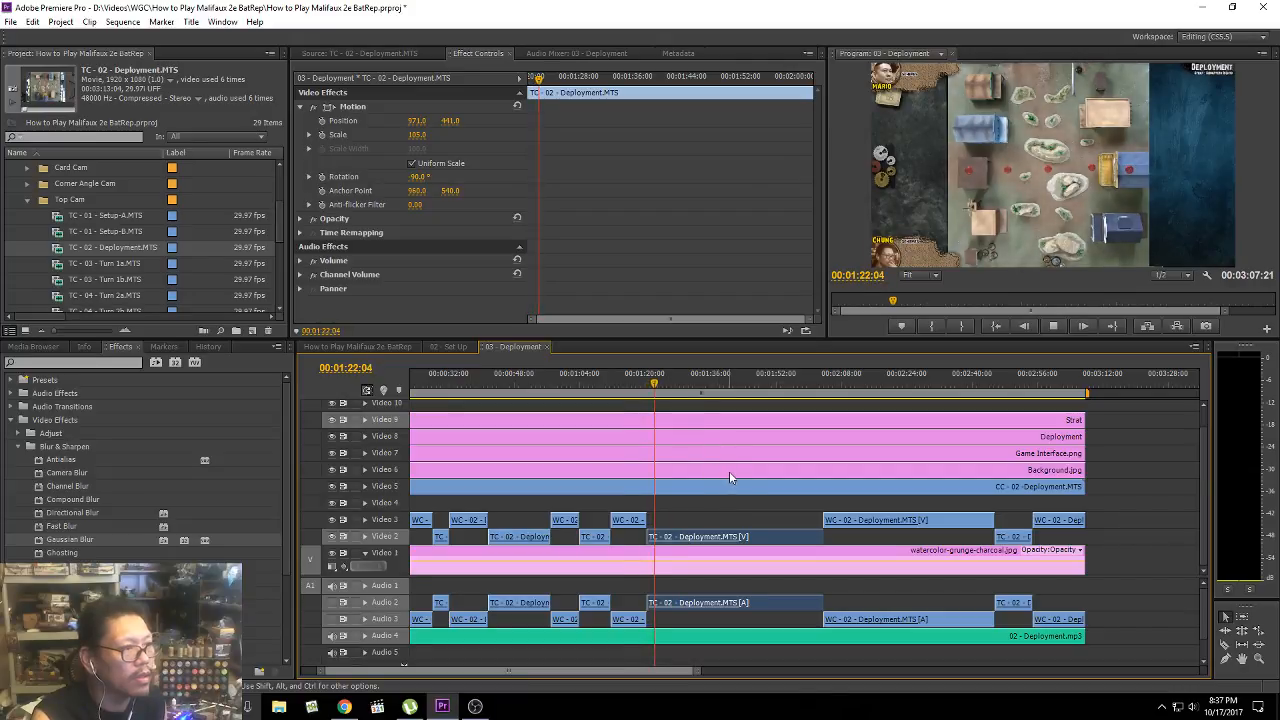
key("space")
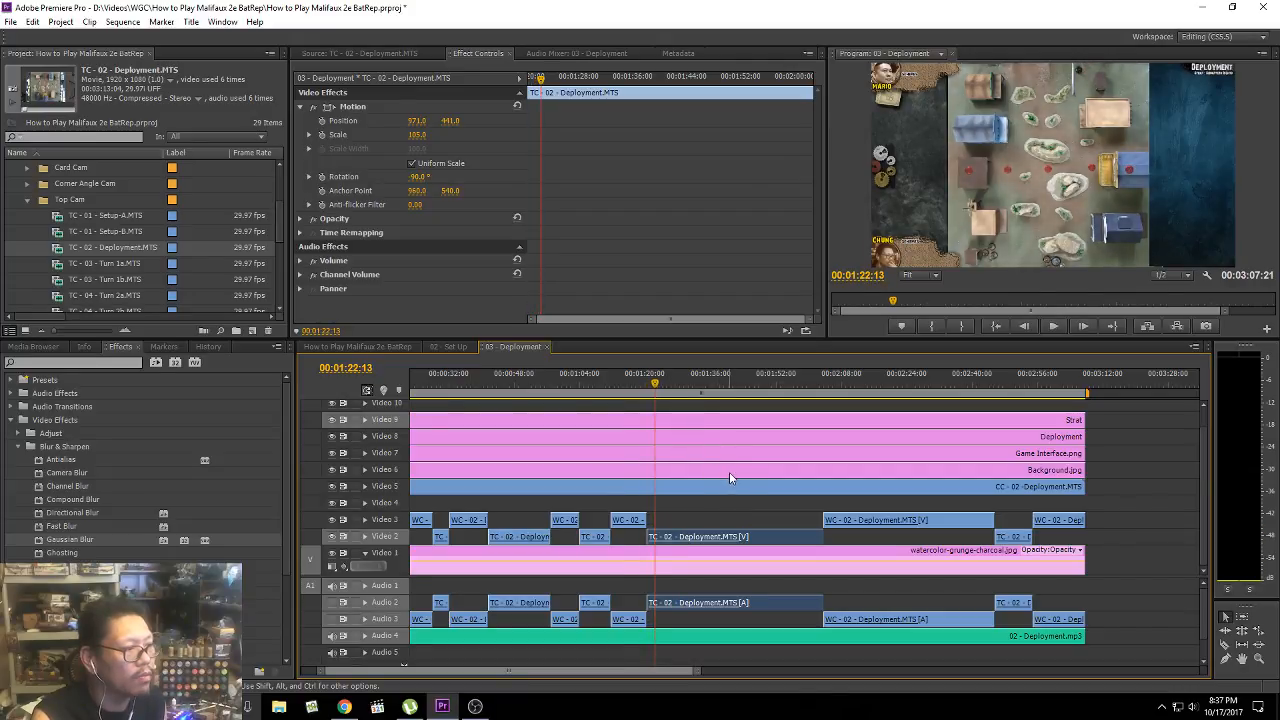
left_click(645, 384)
key("space")
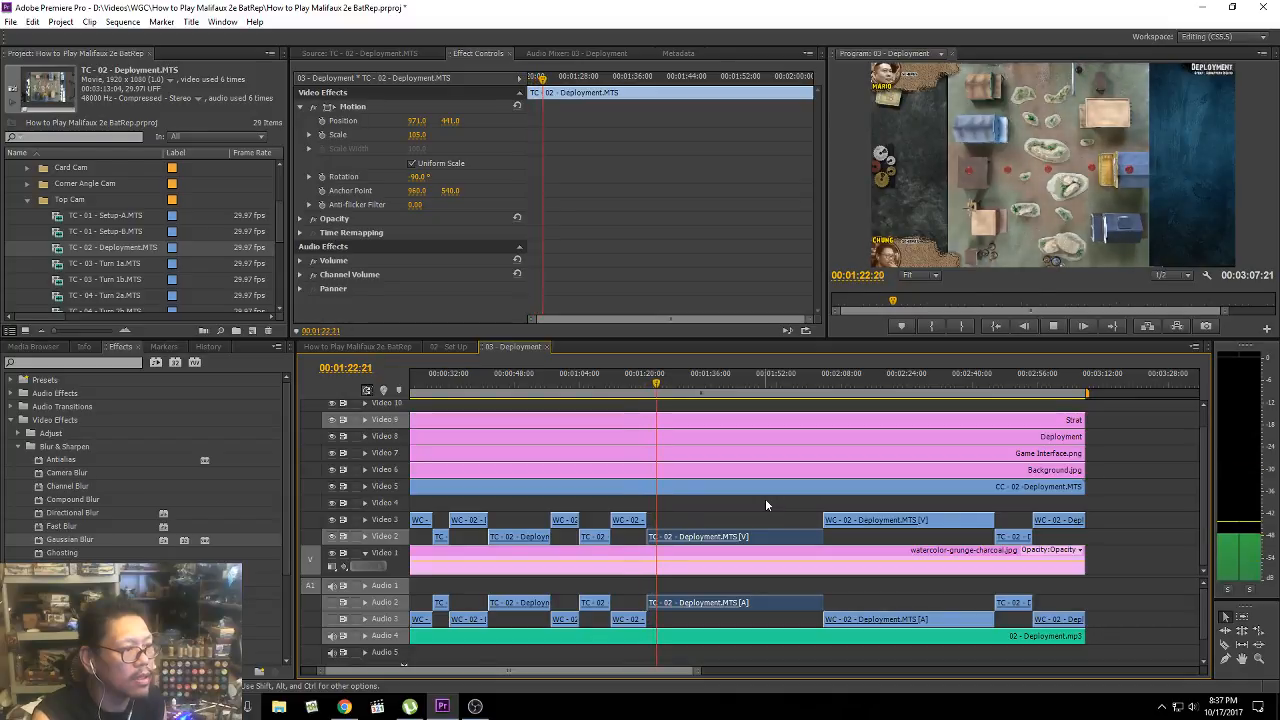
key("space")
key("equal")
key("equal")
key("equal")
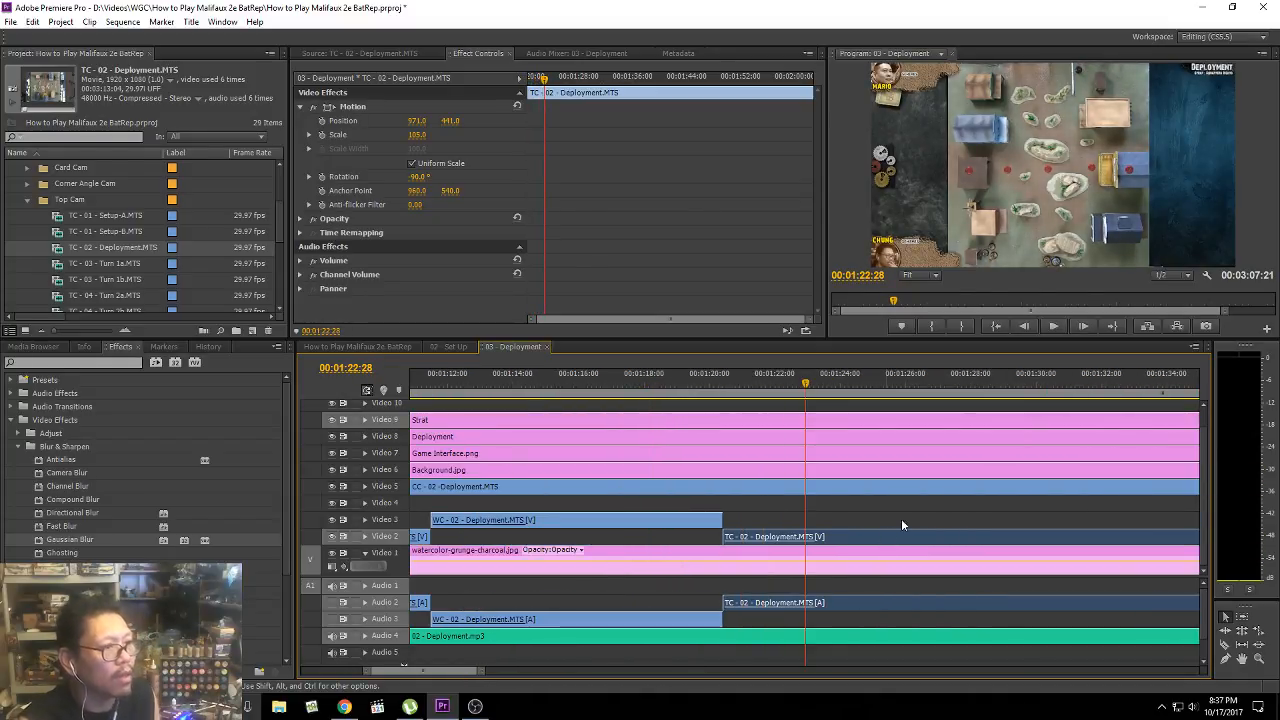
key("space")
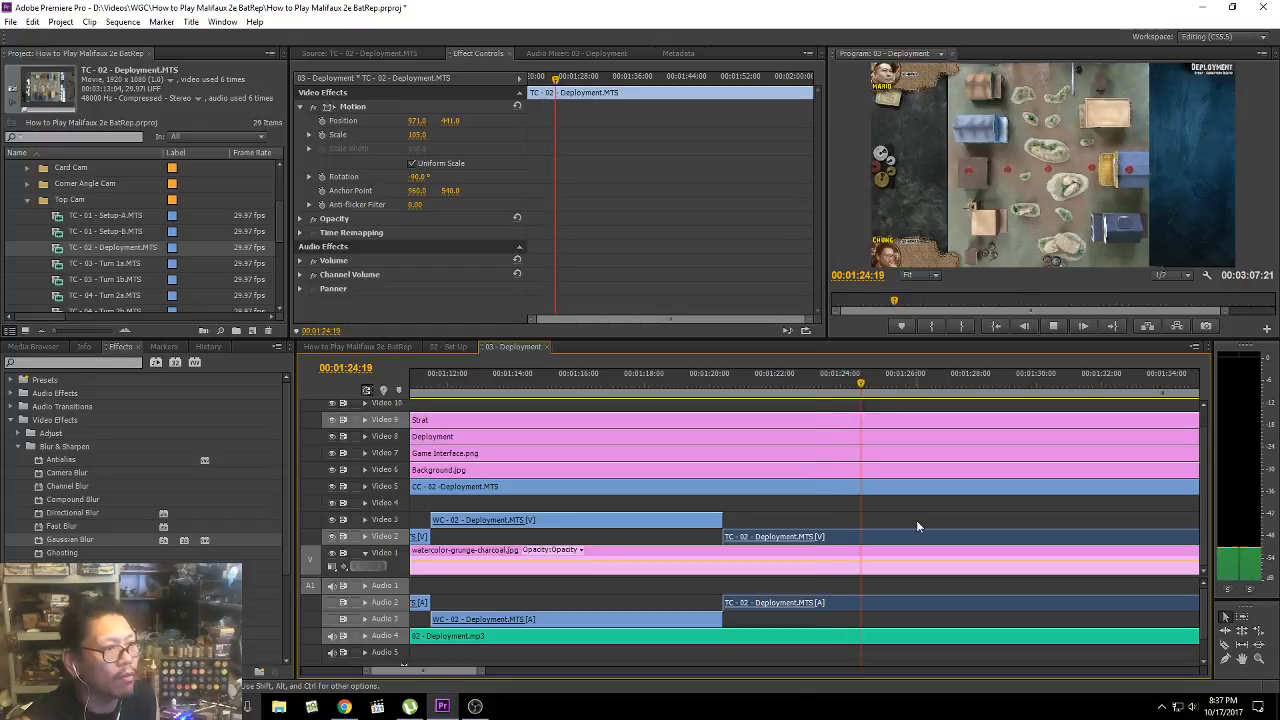
key("space")
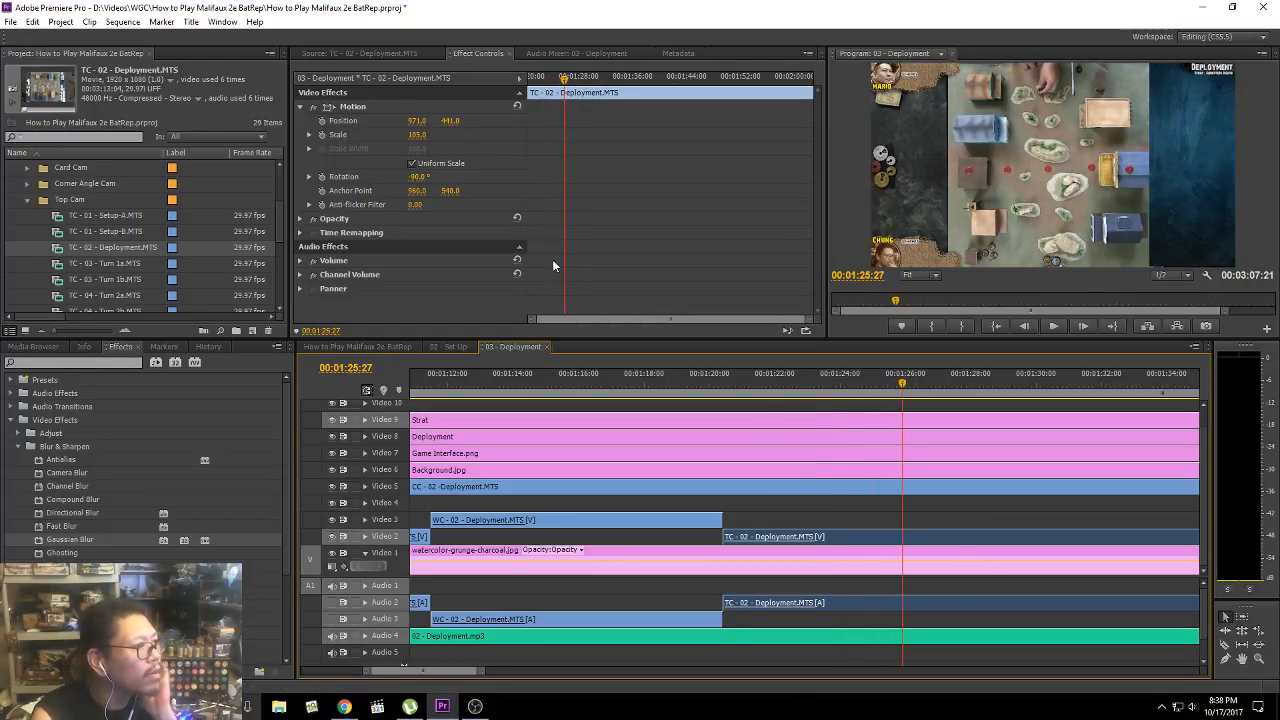
left_click(322, 121)
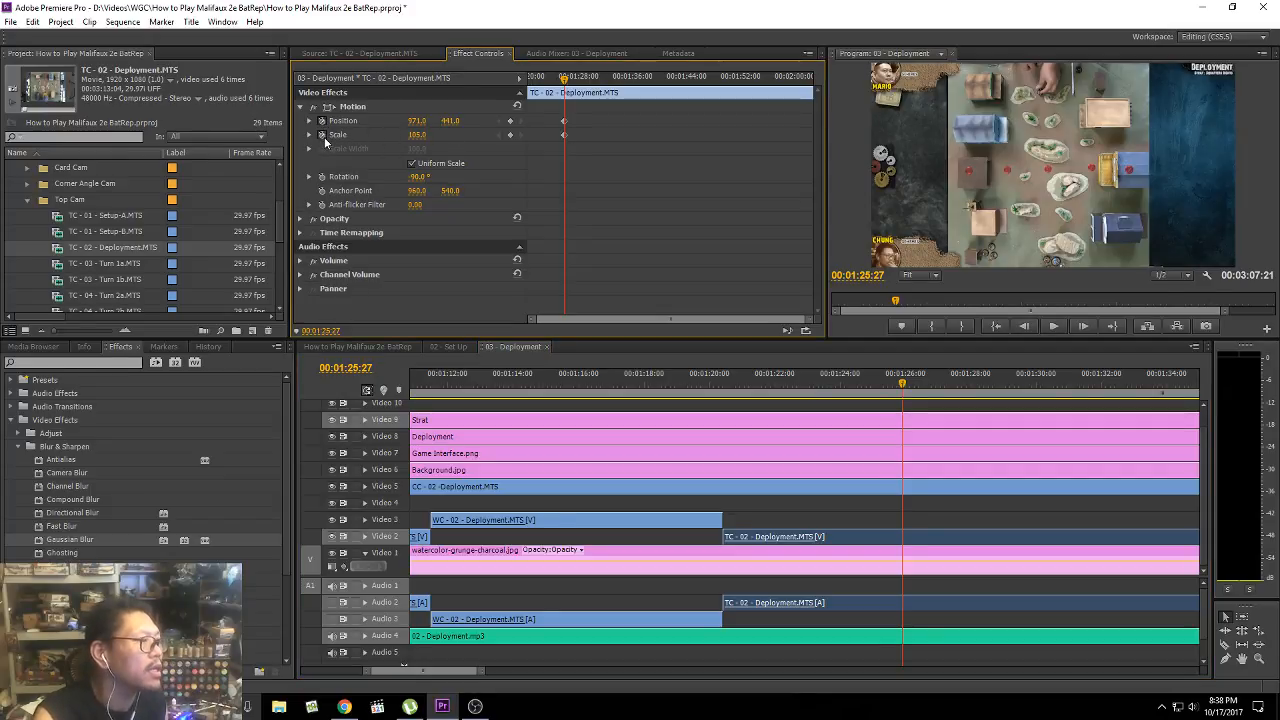
Step: Add a second pair of Position and Scale keyframes to the long TC segment at 00:01:26:12
key("Right")
key("Right")
key("Right")
key("Right")
key("Right")
key("Right")
key("Right")
key("Right")
key("Right")
key("Right")
key("Right")
key("Right")
key("Right")
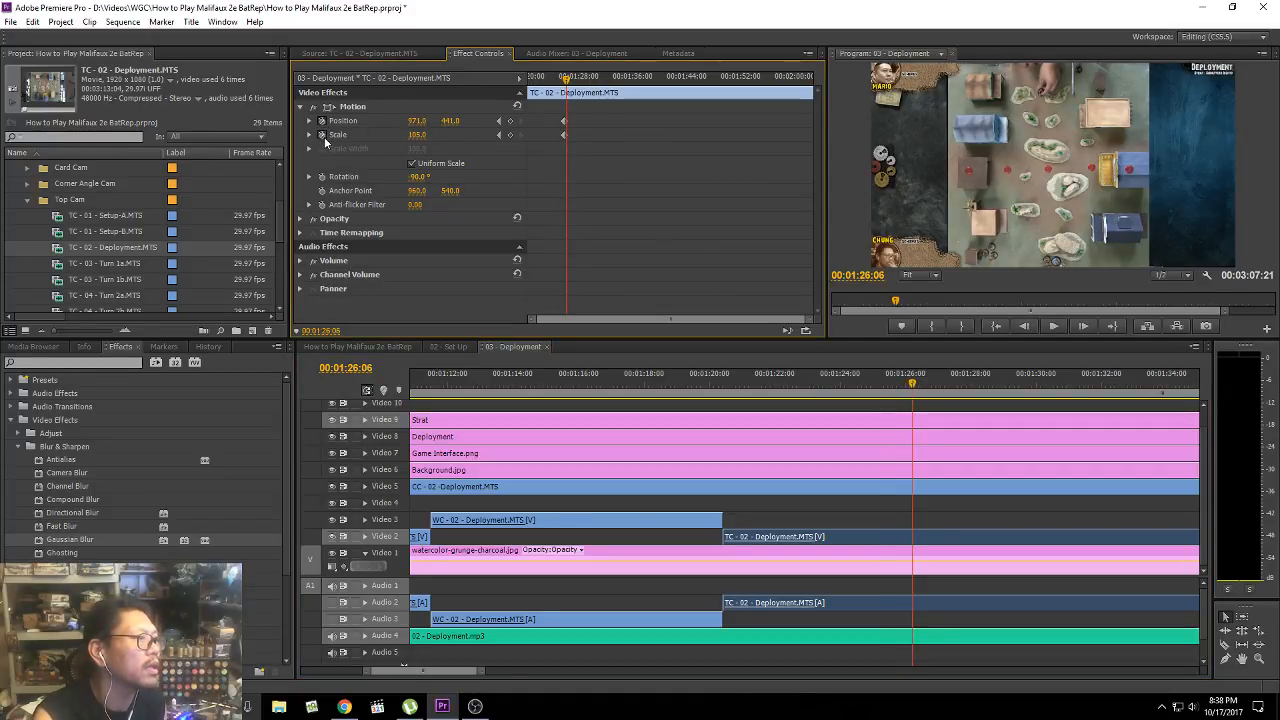
key("Right")
key("Right")
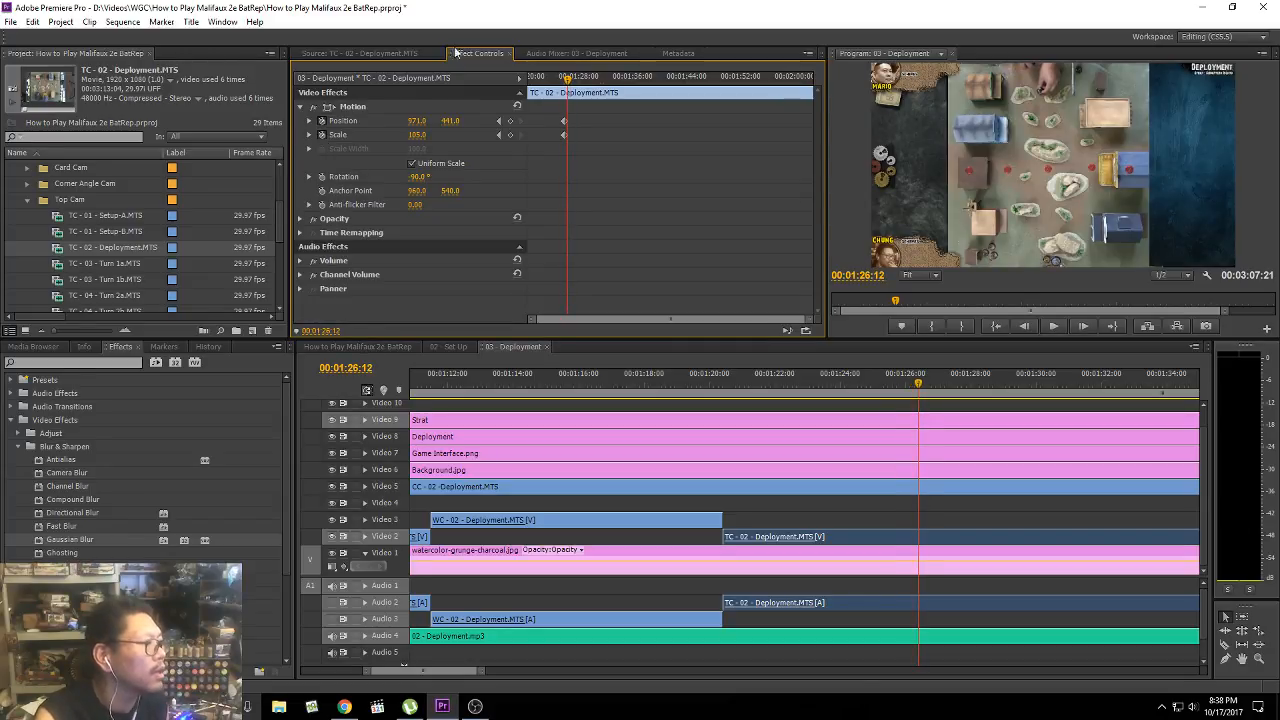
left_click(511, 121)
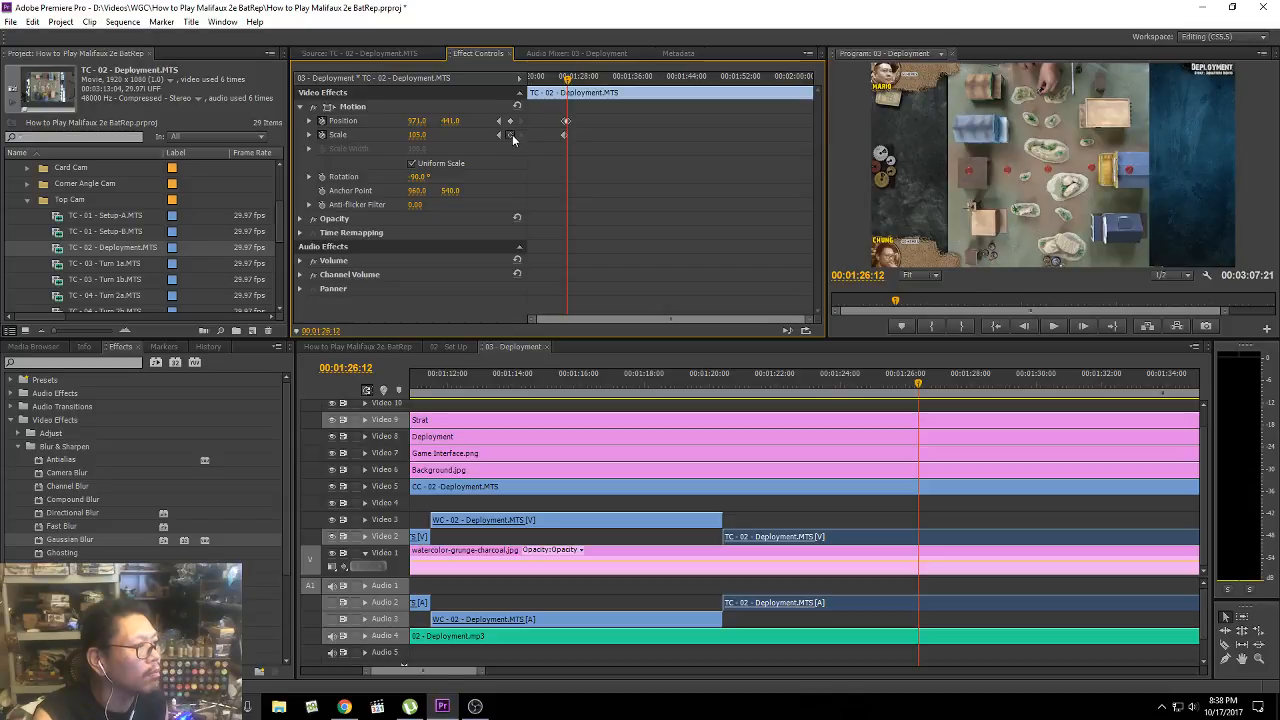
left_click(511, 135)
Step: Zoom in at the 00:01:26:12 keyframe by setting Scale to 180 and Position to 1084, 731
left_click(419, 135)
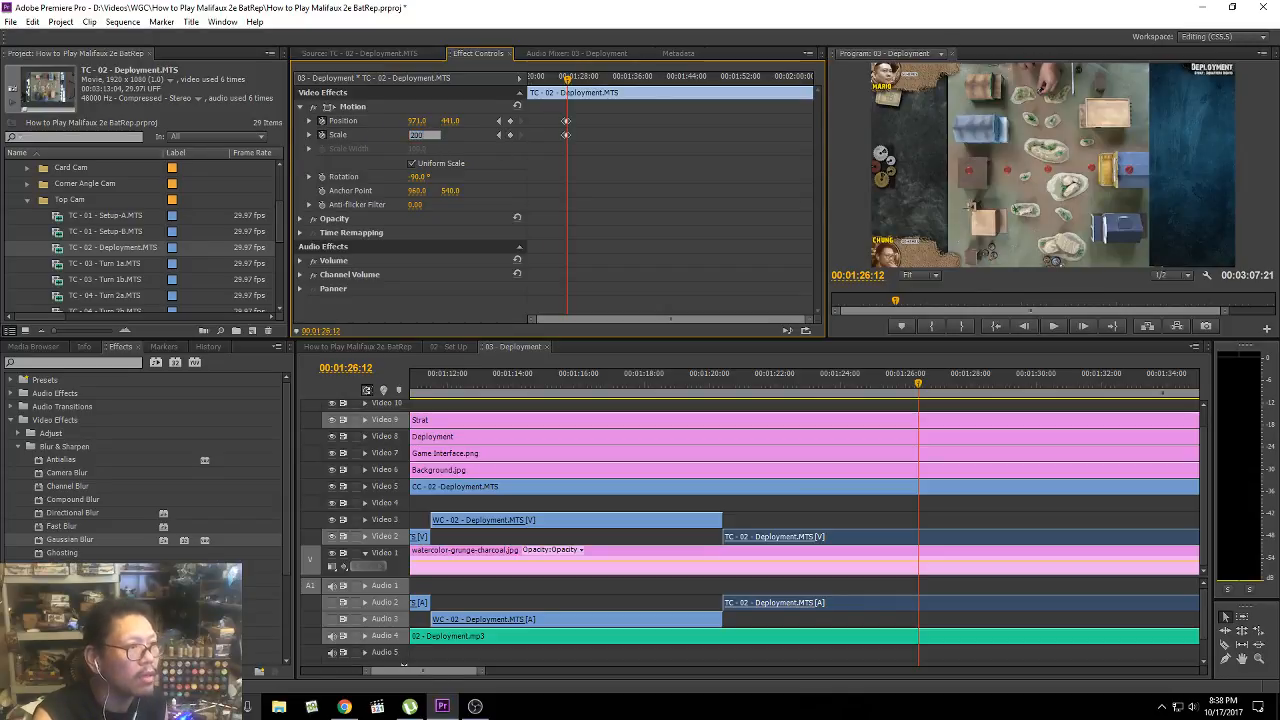
key("Return")
left_click_drag(414, 123, 368, 122)
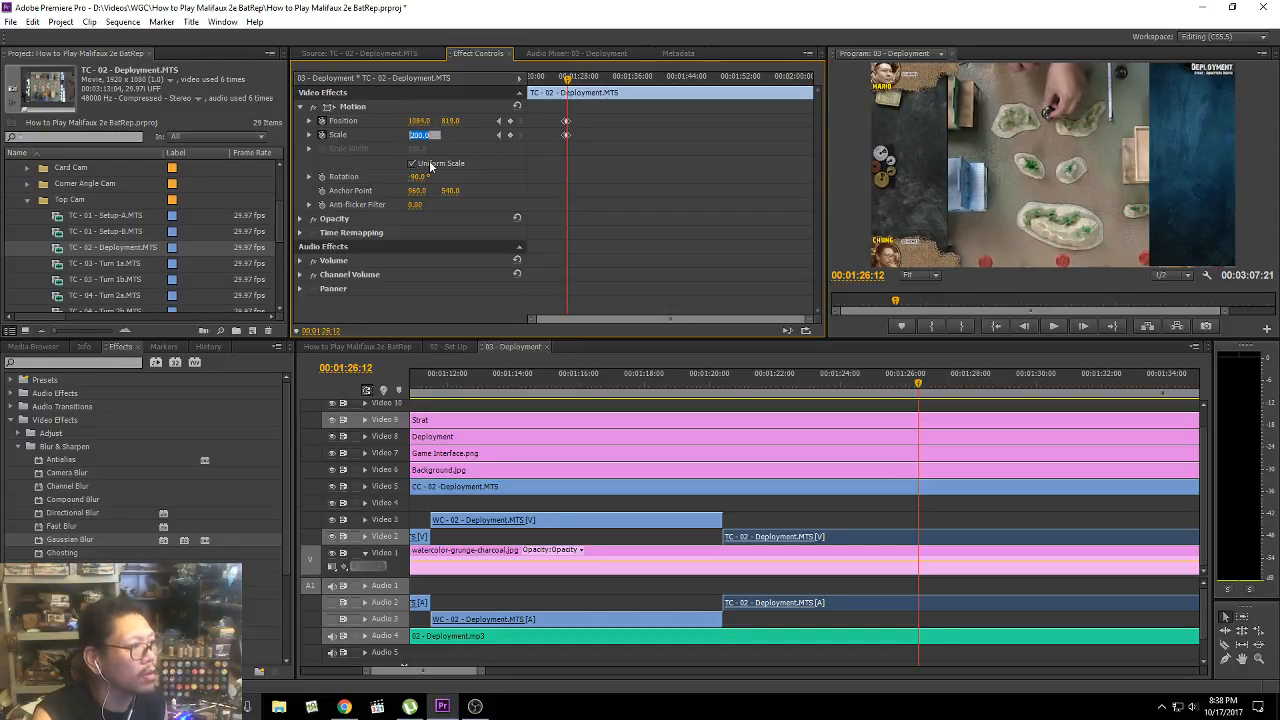
type("180")
key("Return")
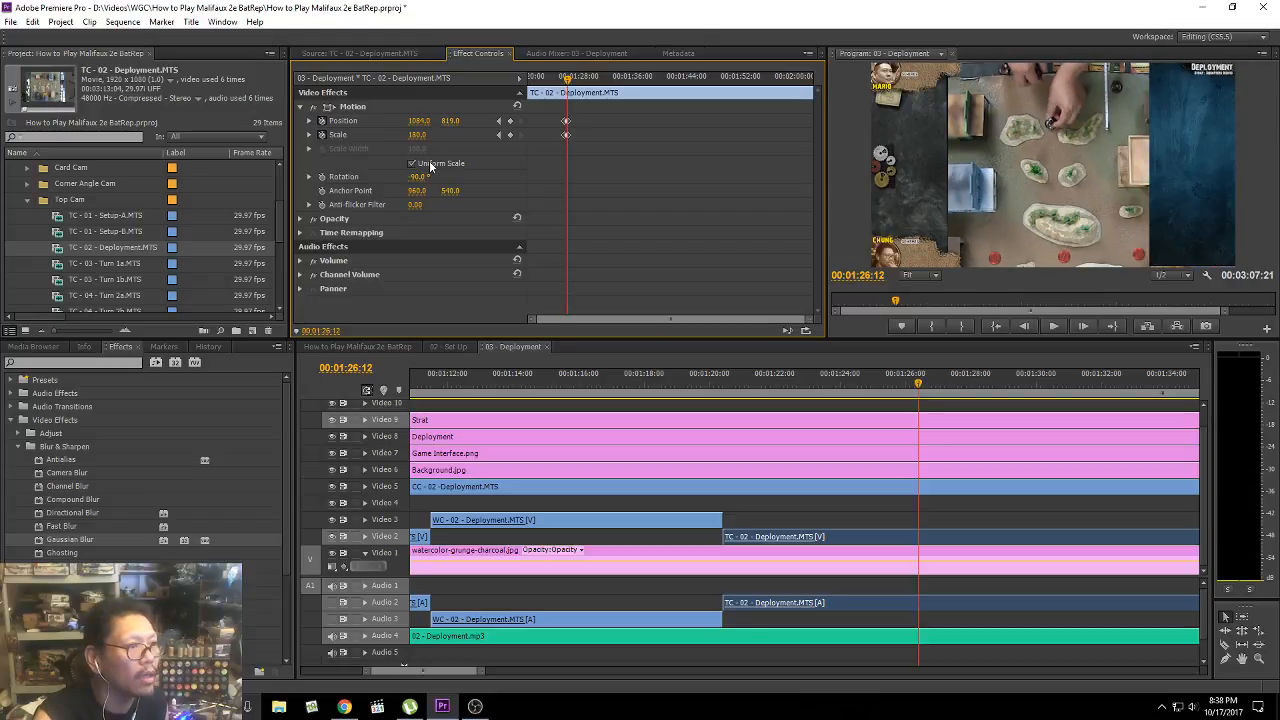
left_click_drag(446, 121, 437, 121)
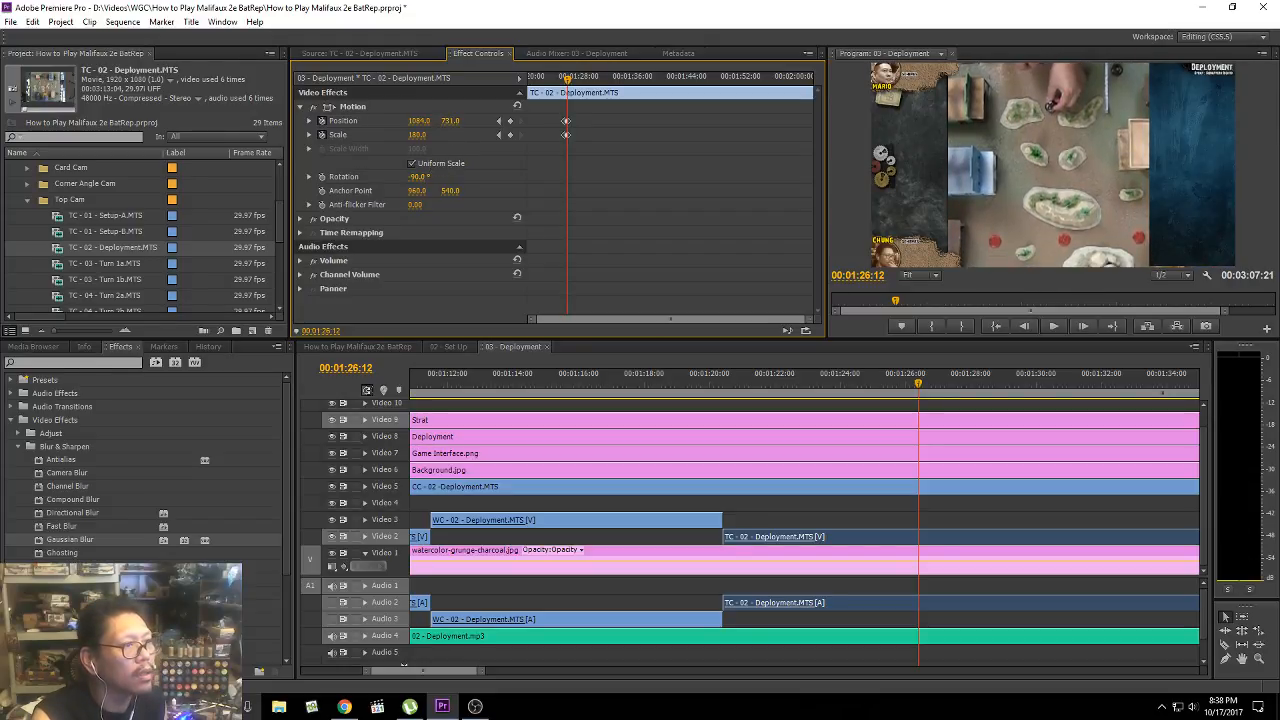
Step: Play the long TC segment from its start to about 00:01:56 to review the zoom, with the whole sequence in view
left_click(719, 377)
key("space")
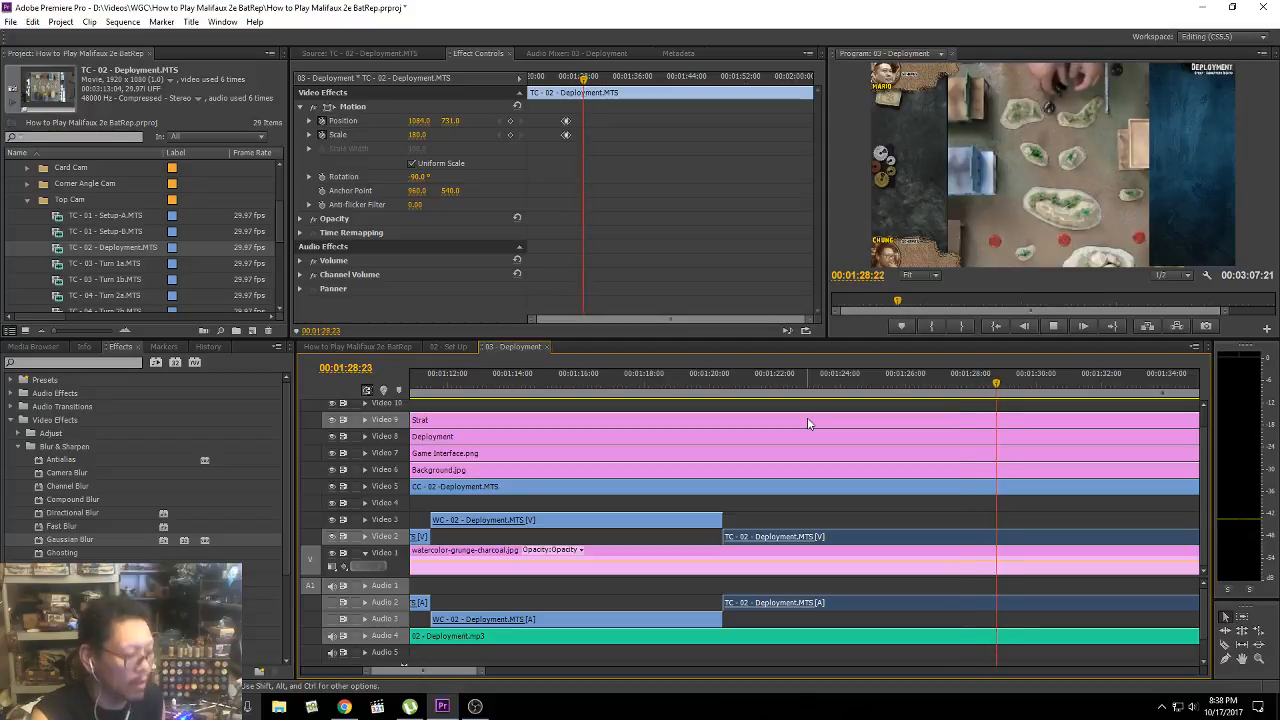
key("minus")
key("minus")
key("minus")
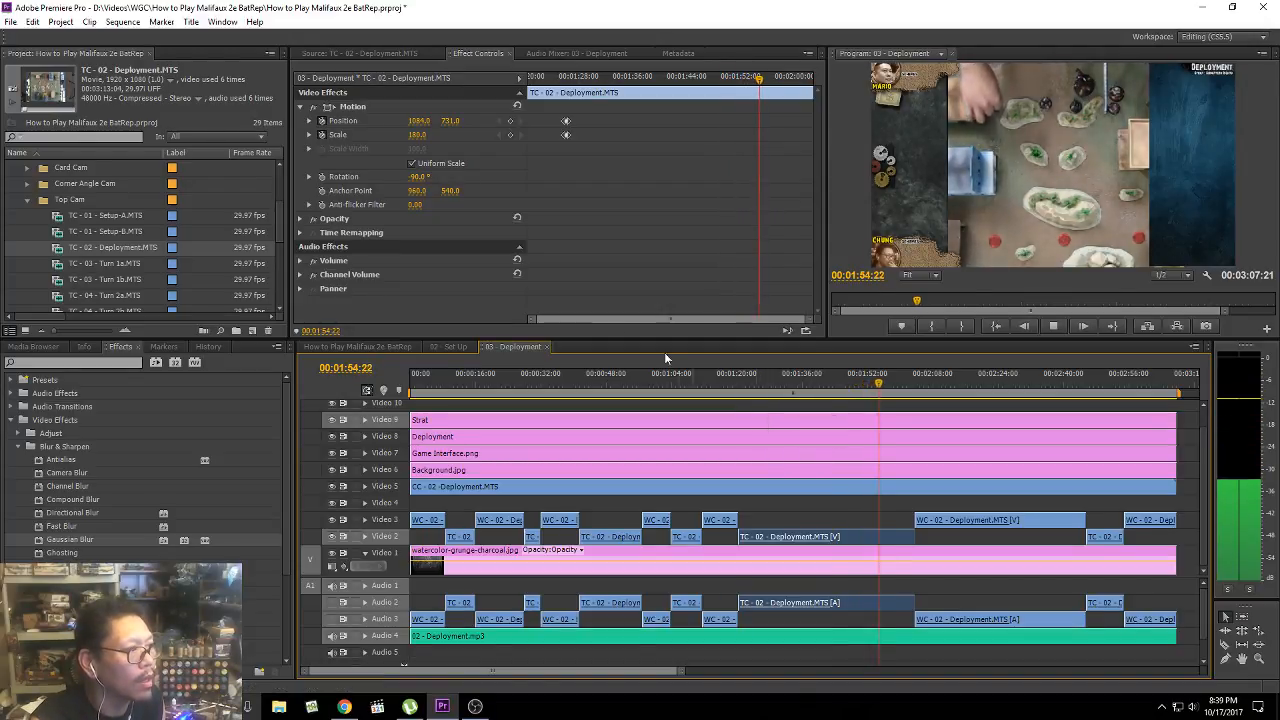
key("space")
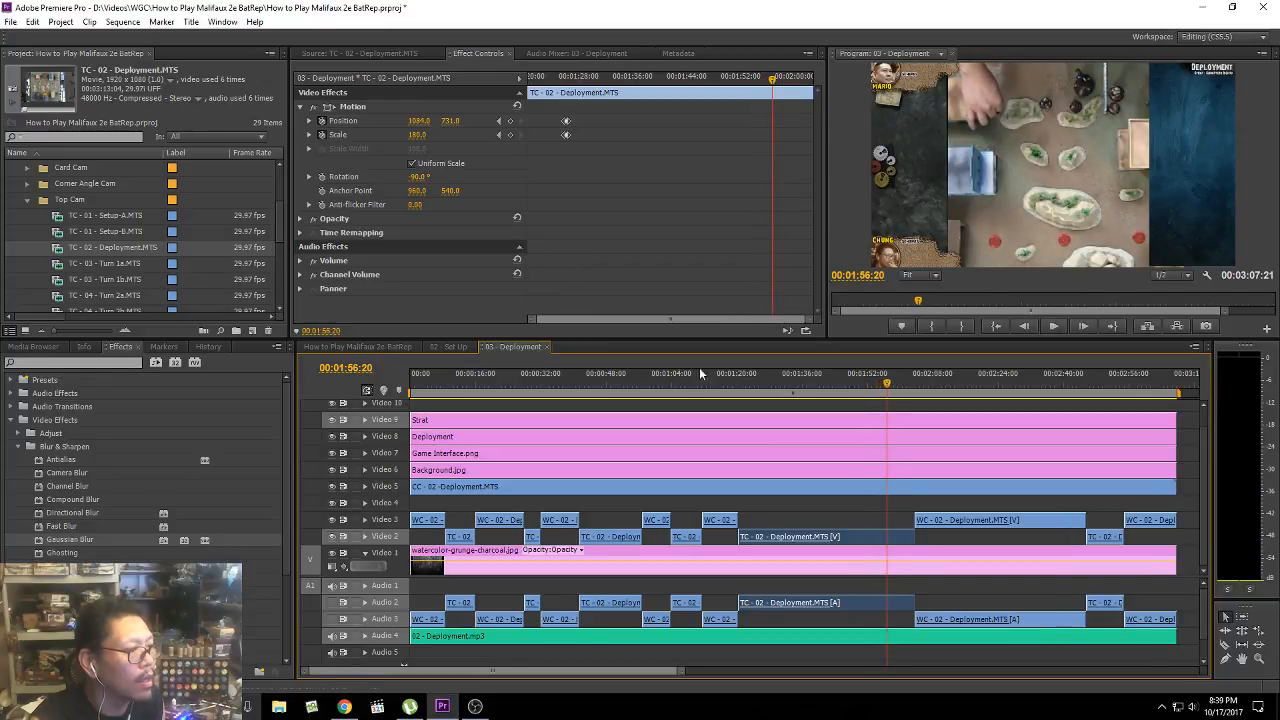
Step: Find where the zoomed-in shot should end and add holding Position and Scale keyframes at 00:01:57:21
left_click(367, 110)
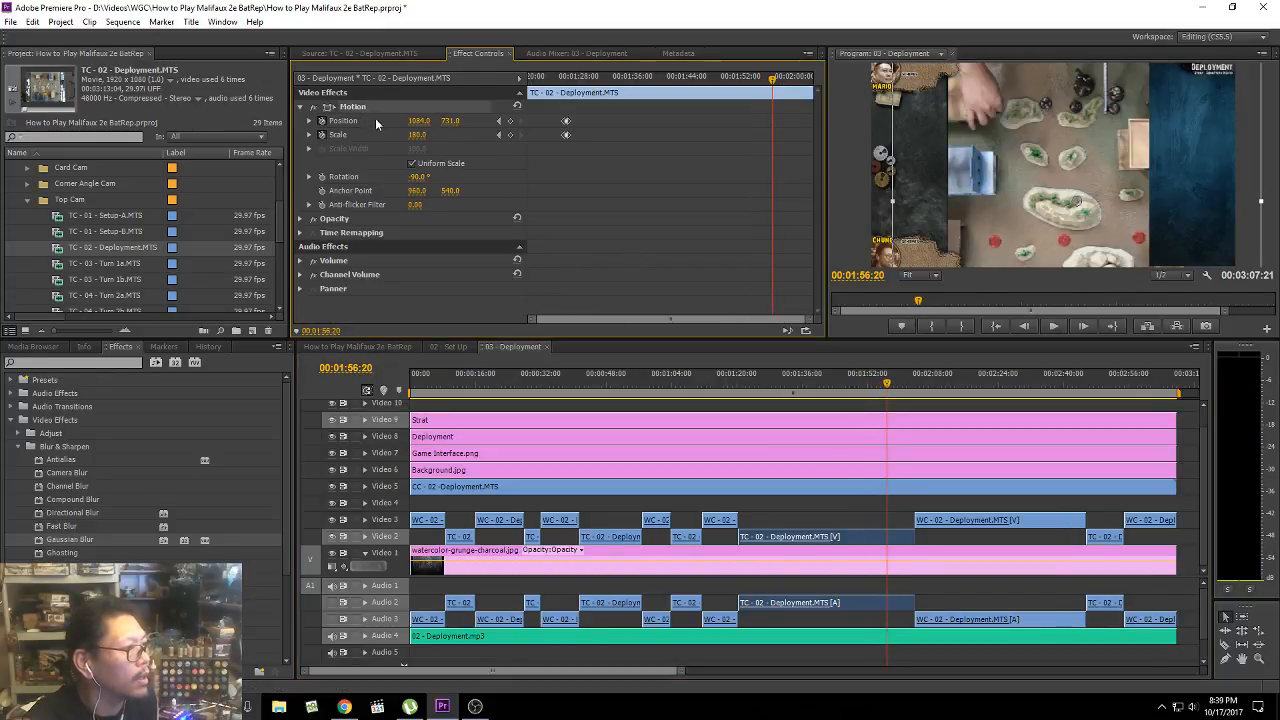
left_click(902, 384)
key("space")
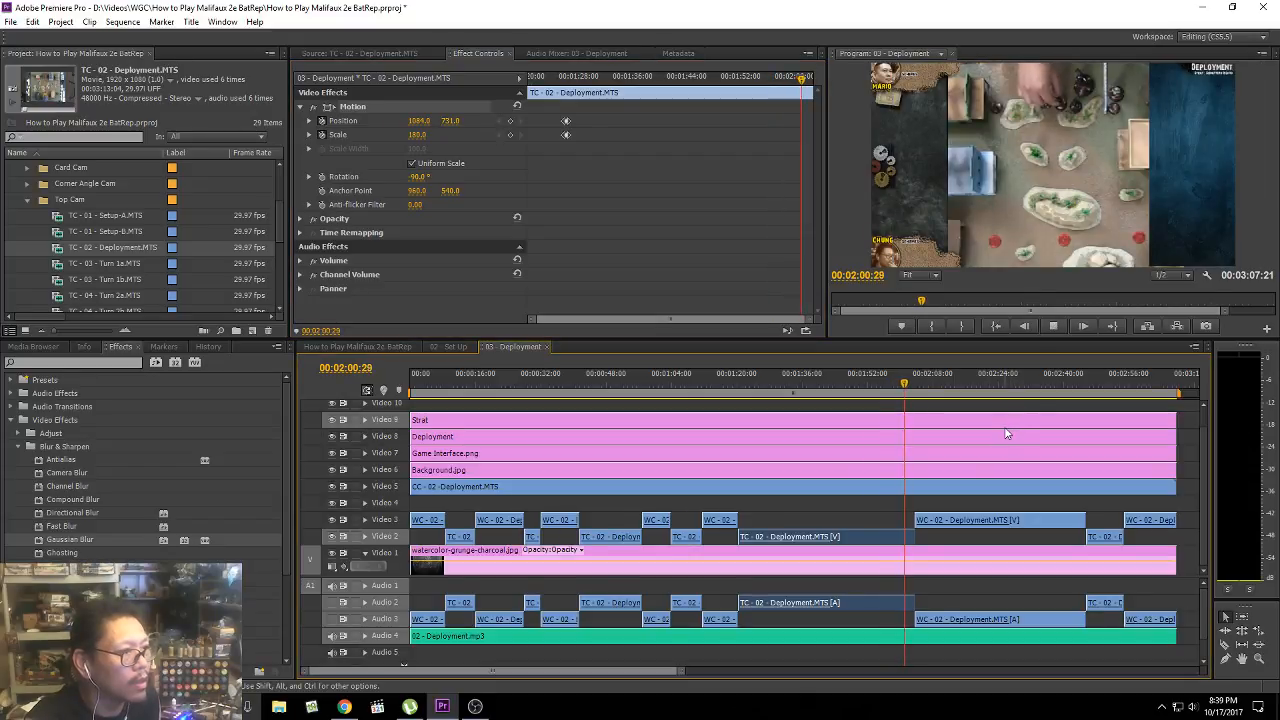
left_click(874, 382)
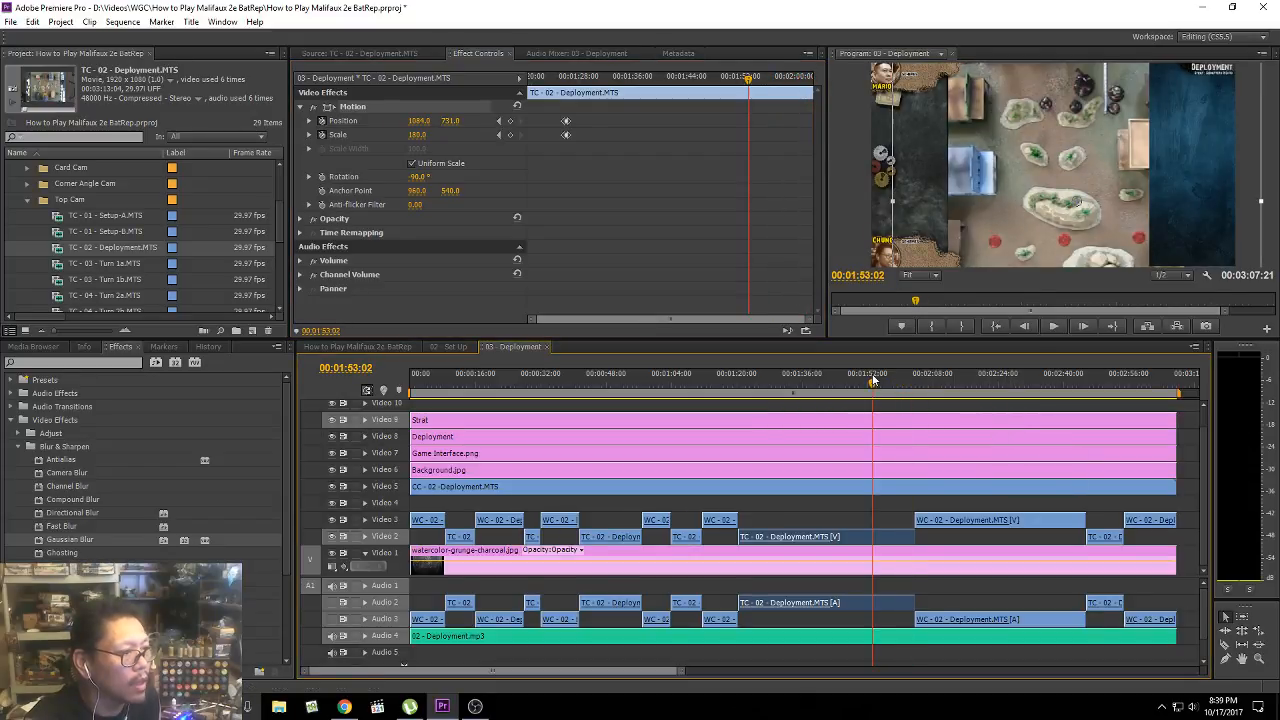
key("space")
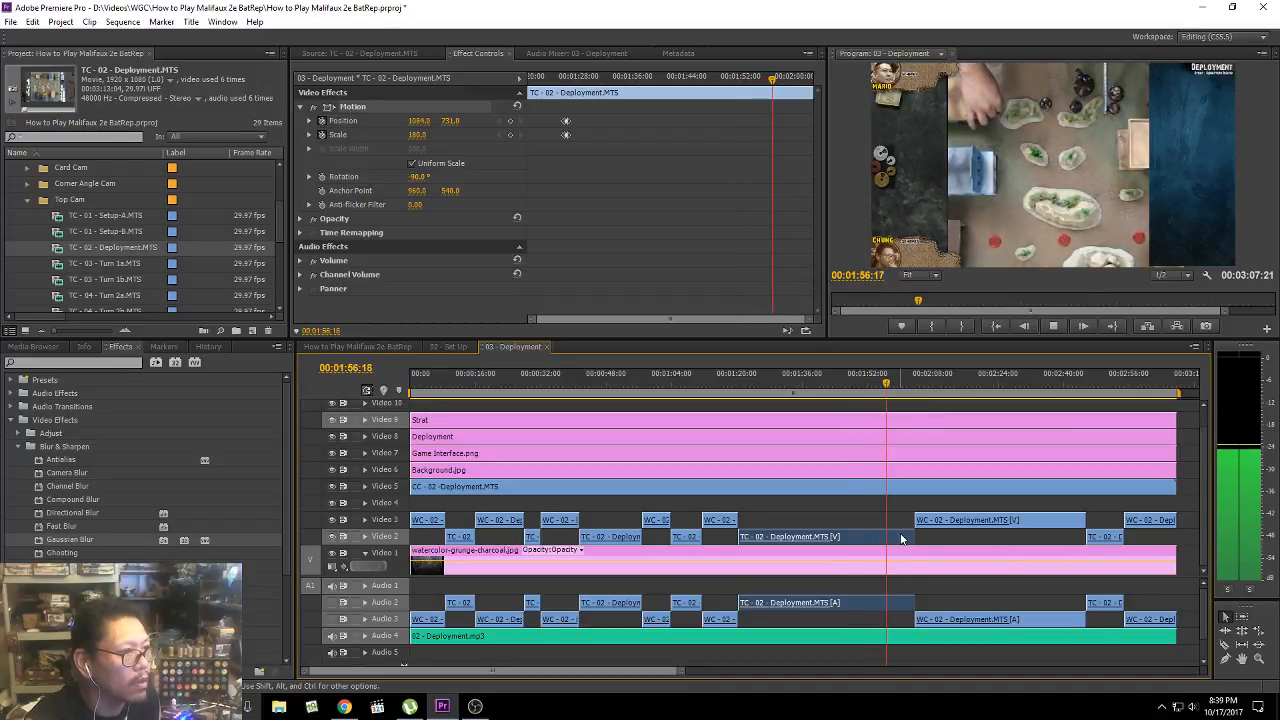
key("space")
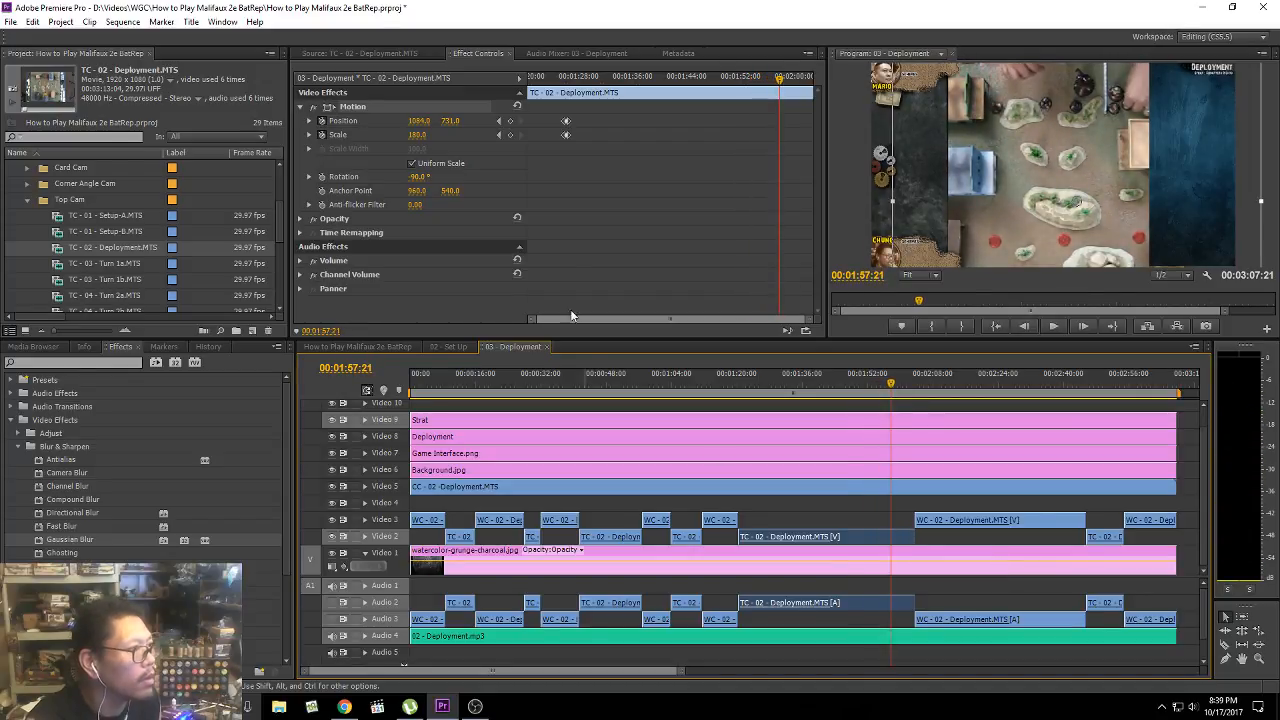
left_click(510, 121)
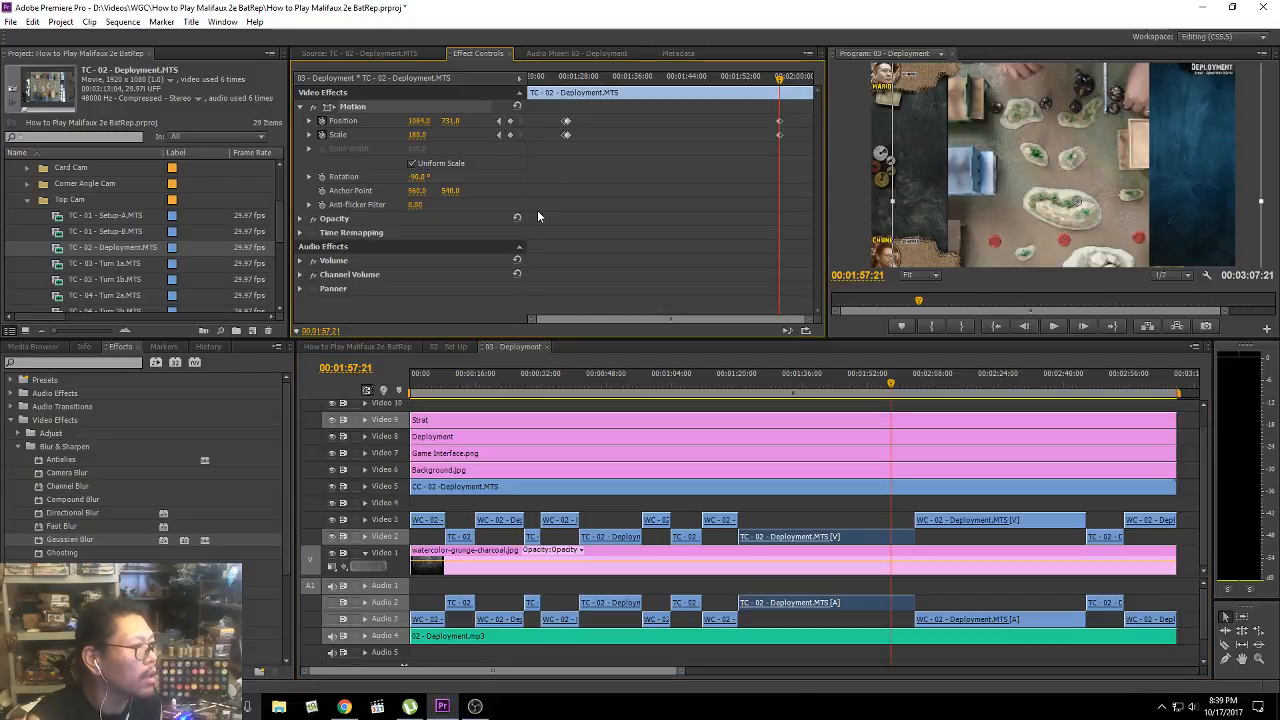
Step: Add Position and Scale keyframes to the long TC segment at 00:01:58:06 and set Scale there to 105
key("Right")
key("Right")
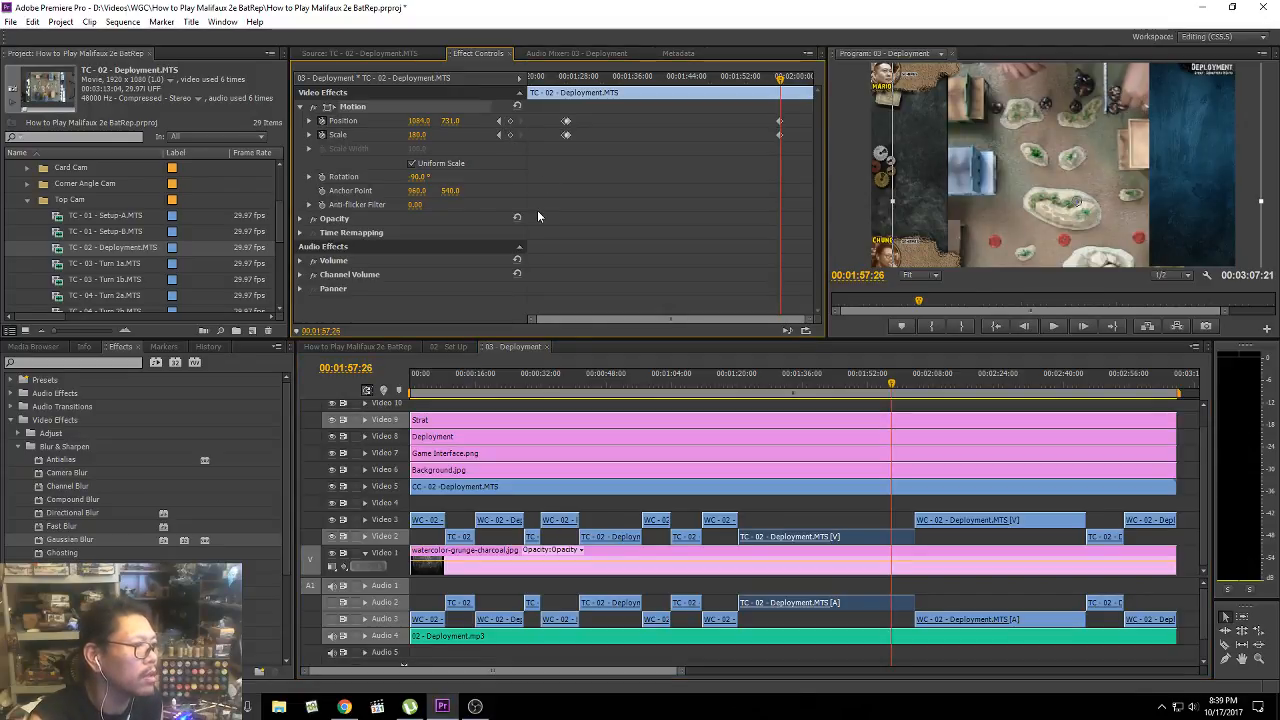
key("Right")
key("Right")
key("Right")
key("Right")
key("Right")
key("Right")
key("Right")
key("Right")
key("Right")
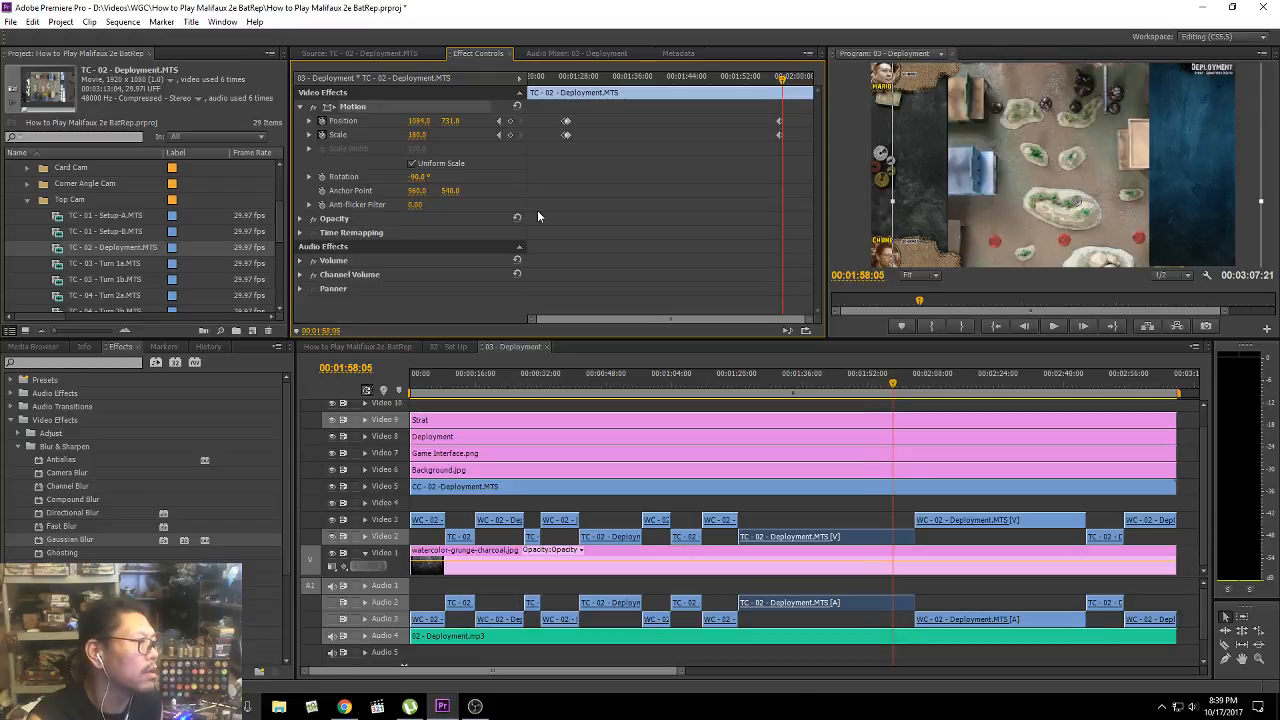
left_click(510, 135)
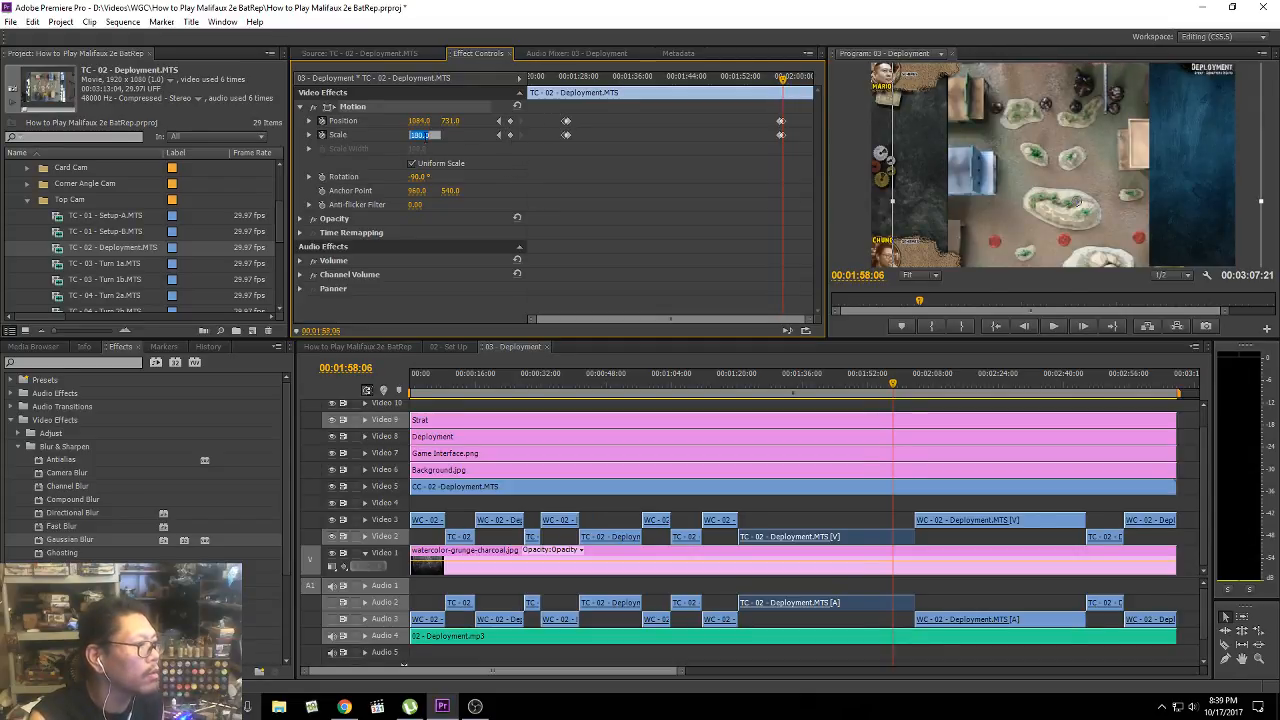
type("105")
key("Return")
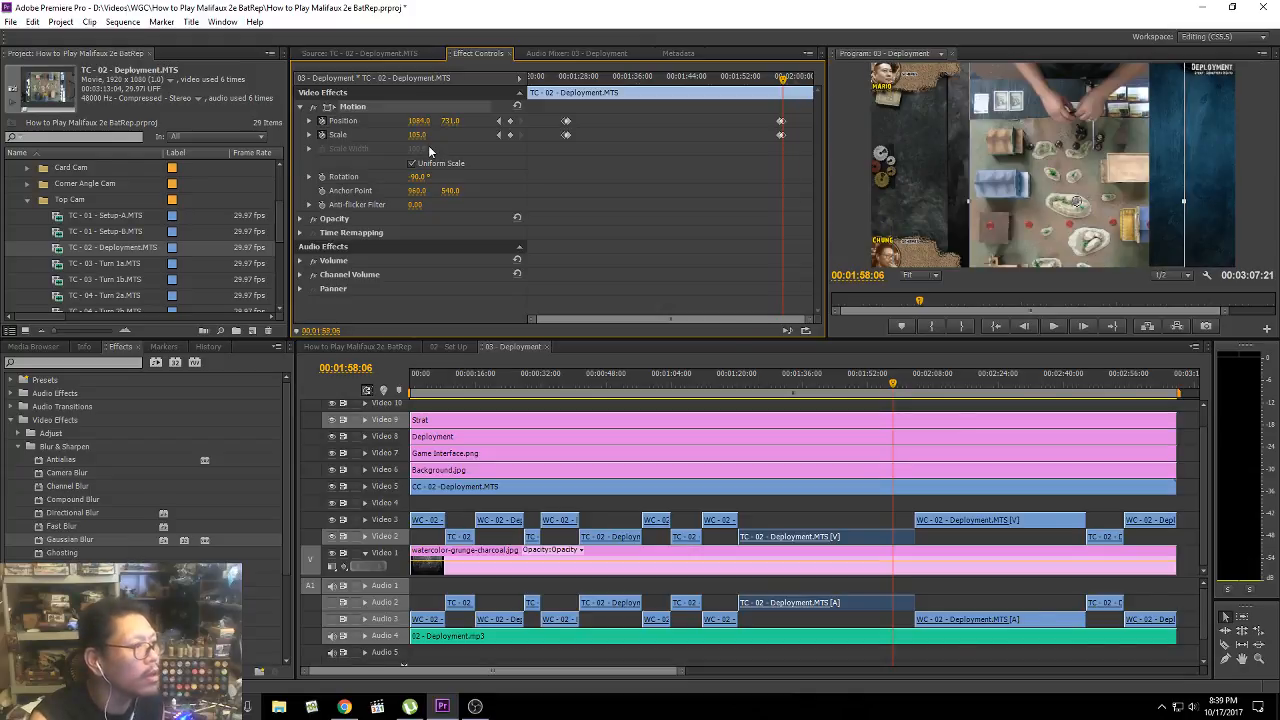
Step: Set Position to 971, 441 at the long TC segment's 00:01:58:06 keyframe to match the framing at its start
left_click(548, 79)
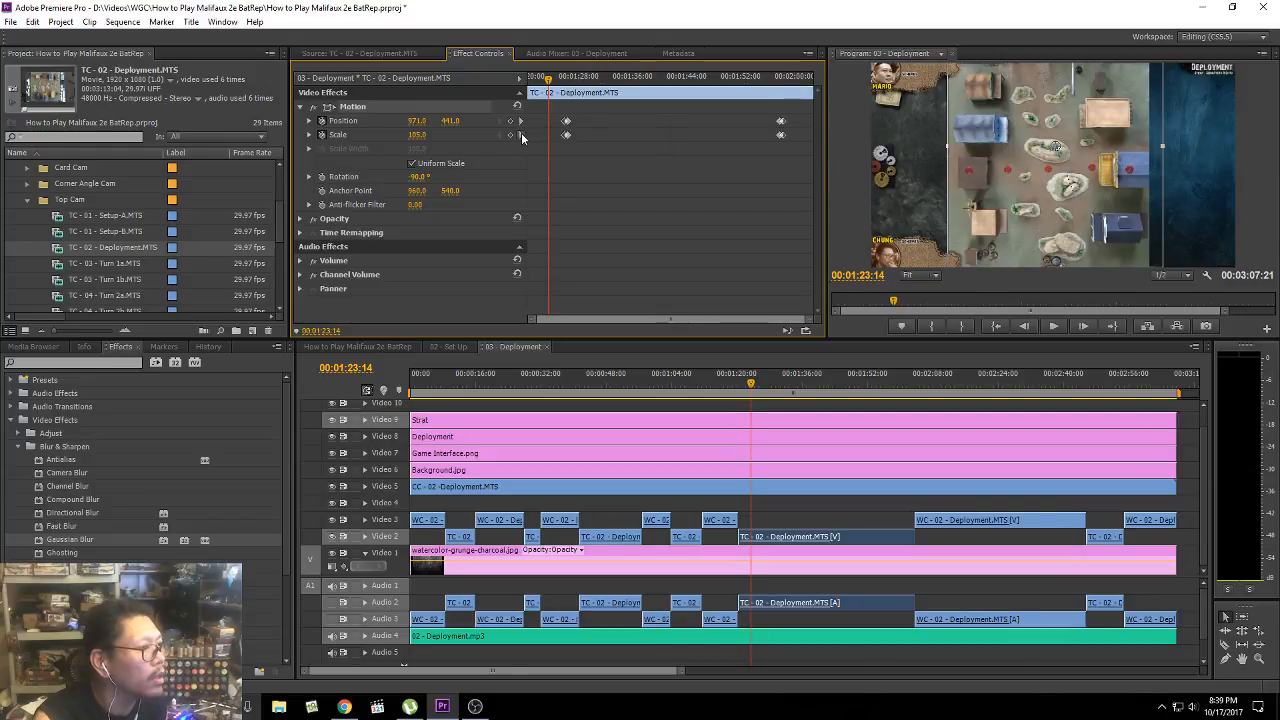
left_click(520, 134)
left_click(520, 134)
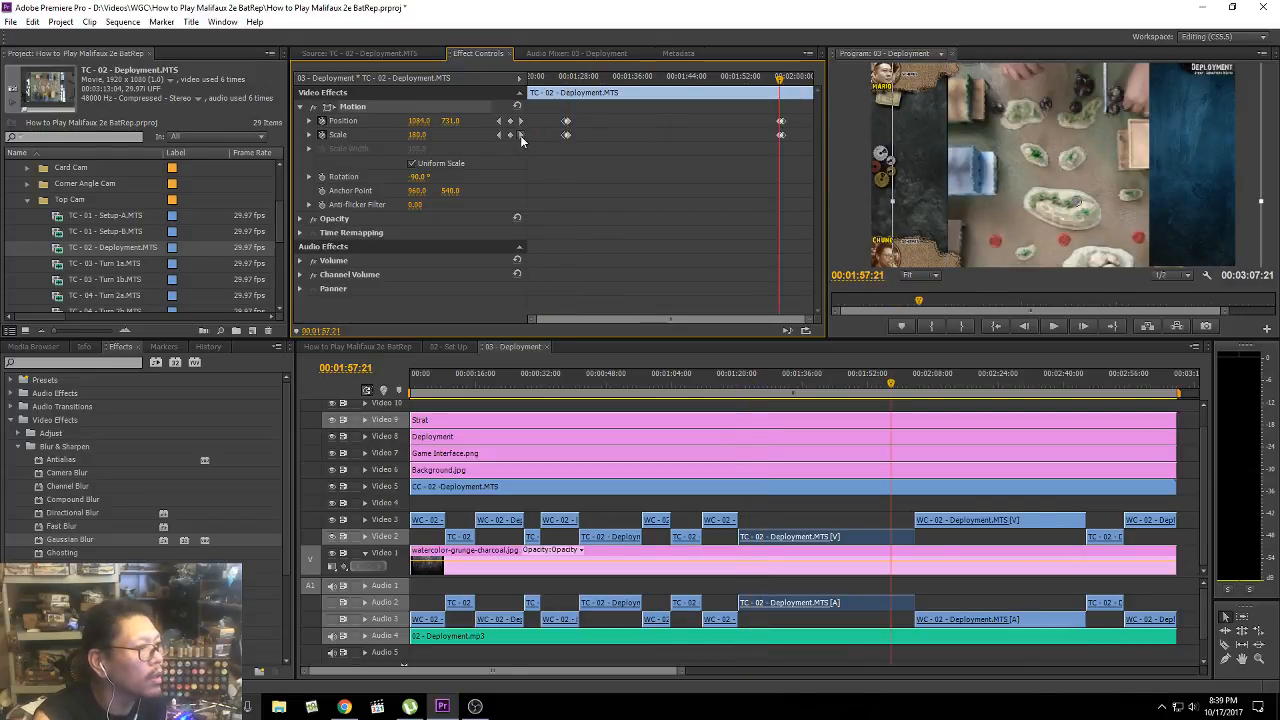
left_click(520, 134)
left_click(420, 120)
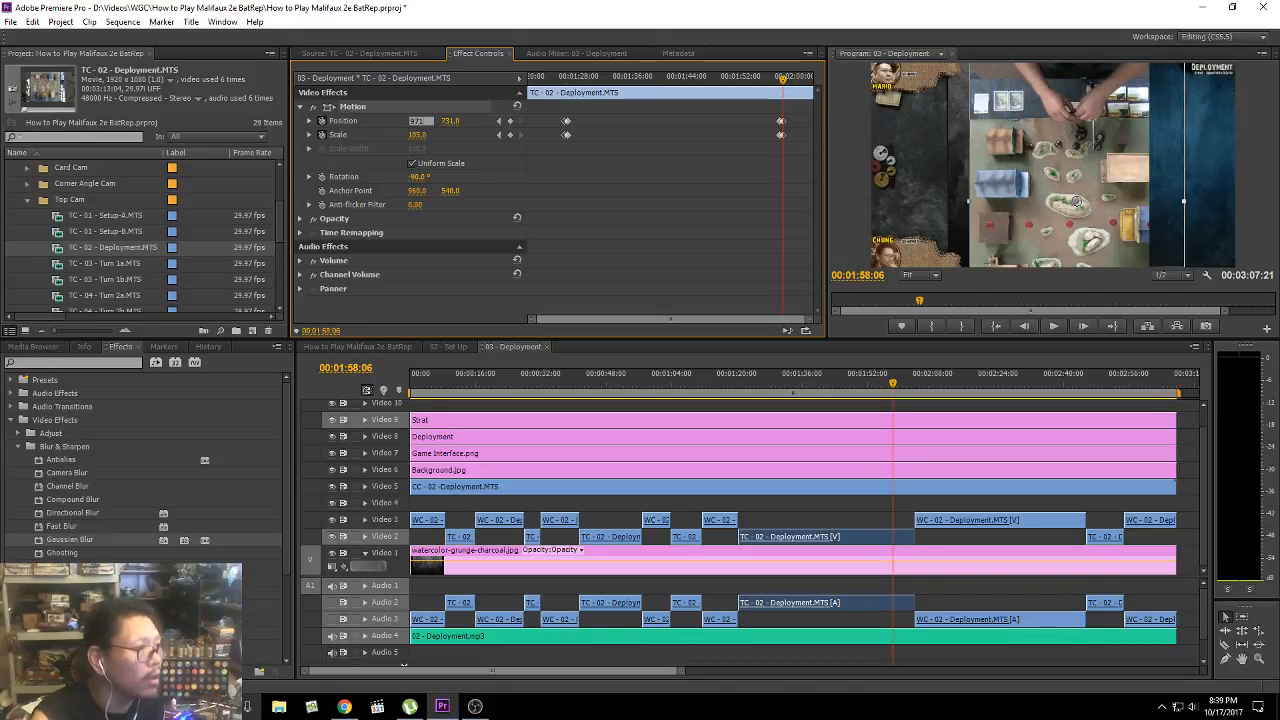
left_click(450, 123)
type("441")
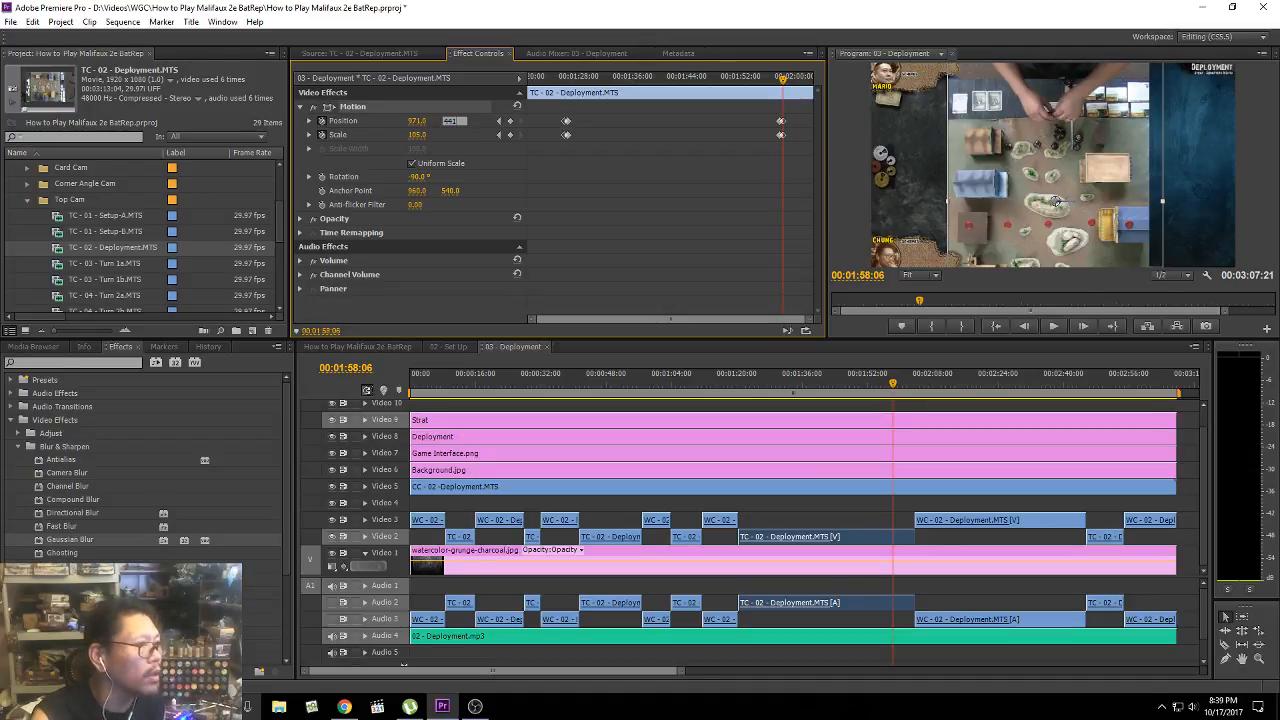
key("Return")
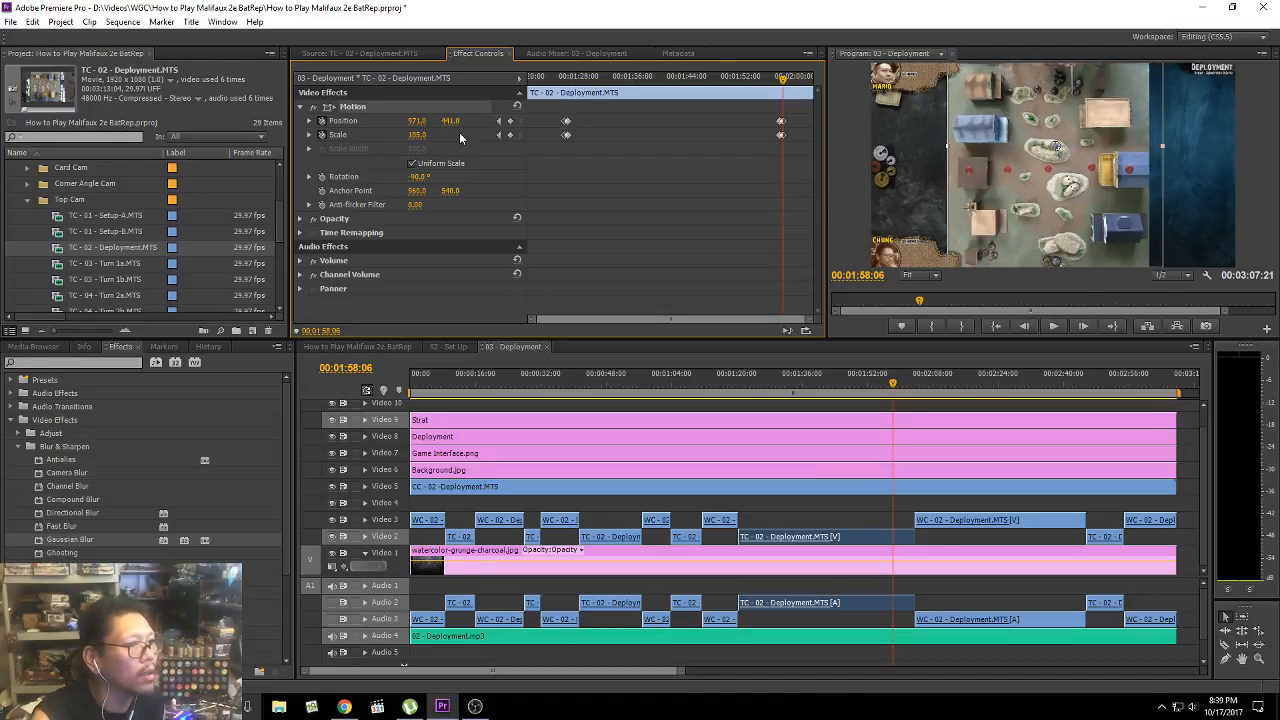
Step: Play the zoom-out from about 00:01:50 into the next wide shot, and the sequence's ending from 00:02:44:28 to about 00:03:01
left_click(864, 376)
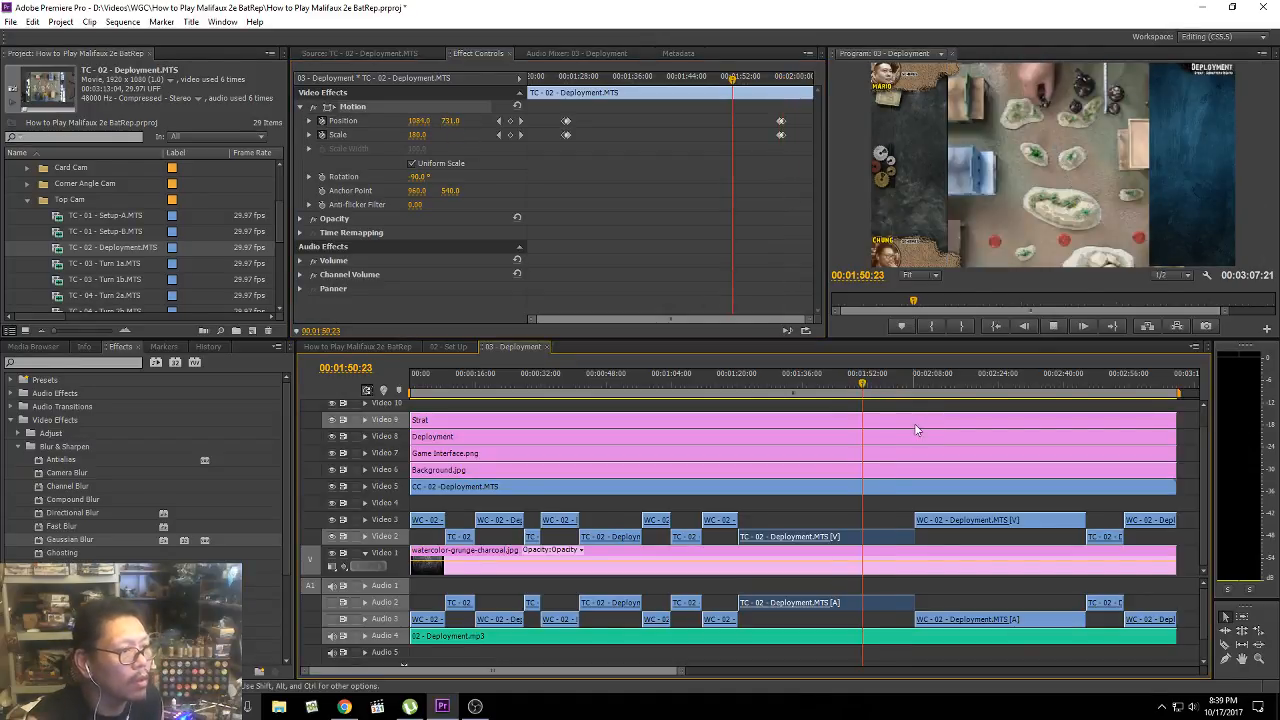
key("space")
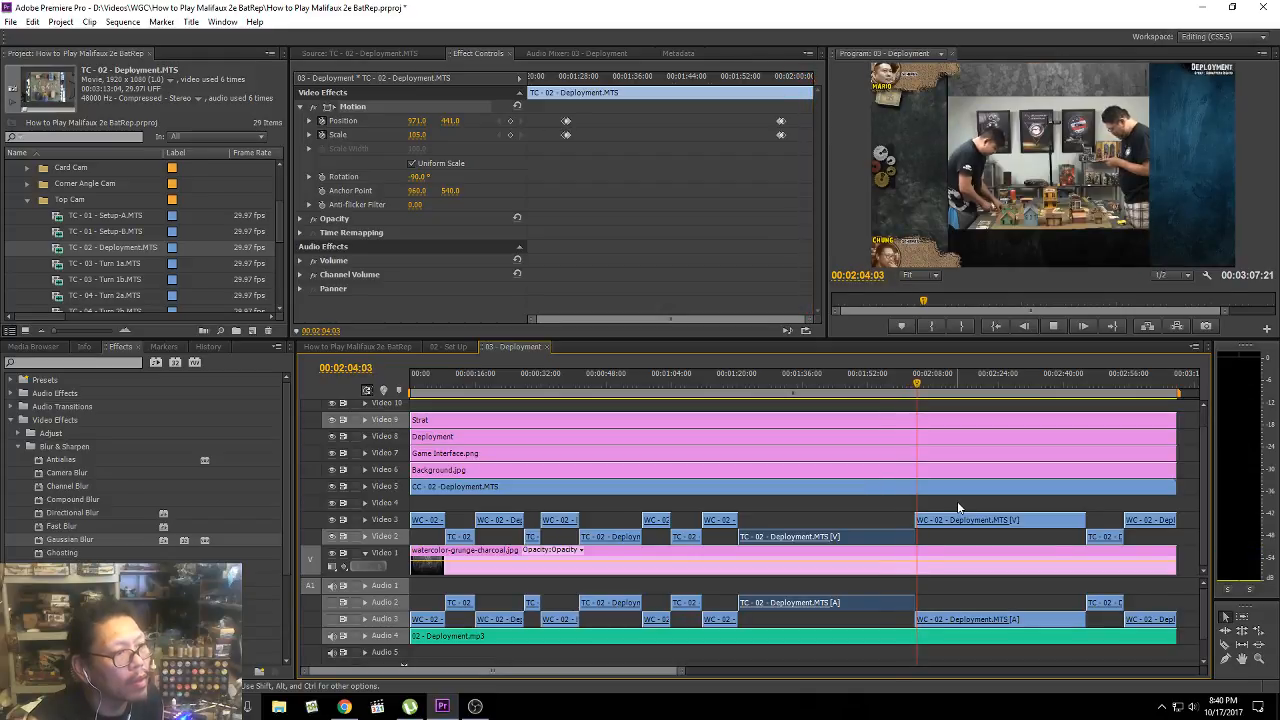
left_click(1085, 386)
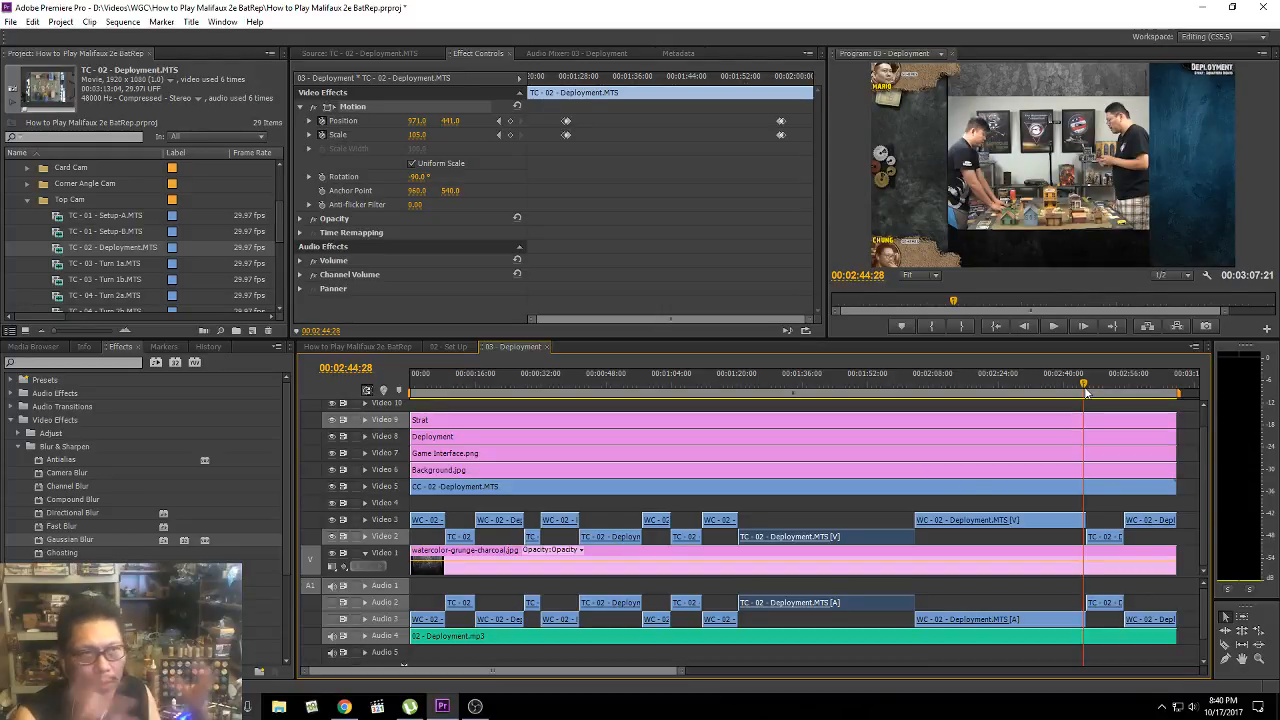
key("space")
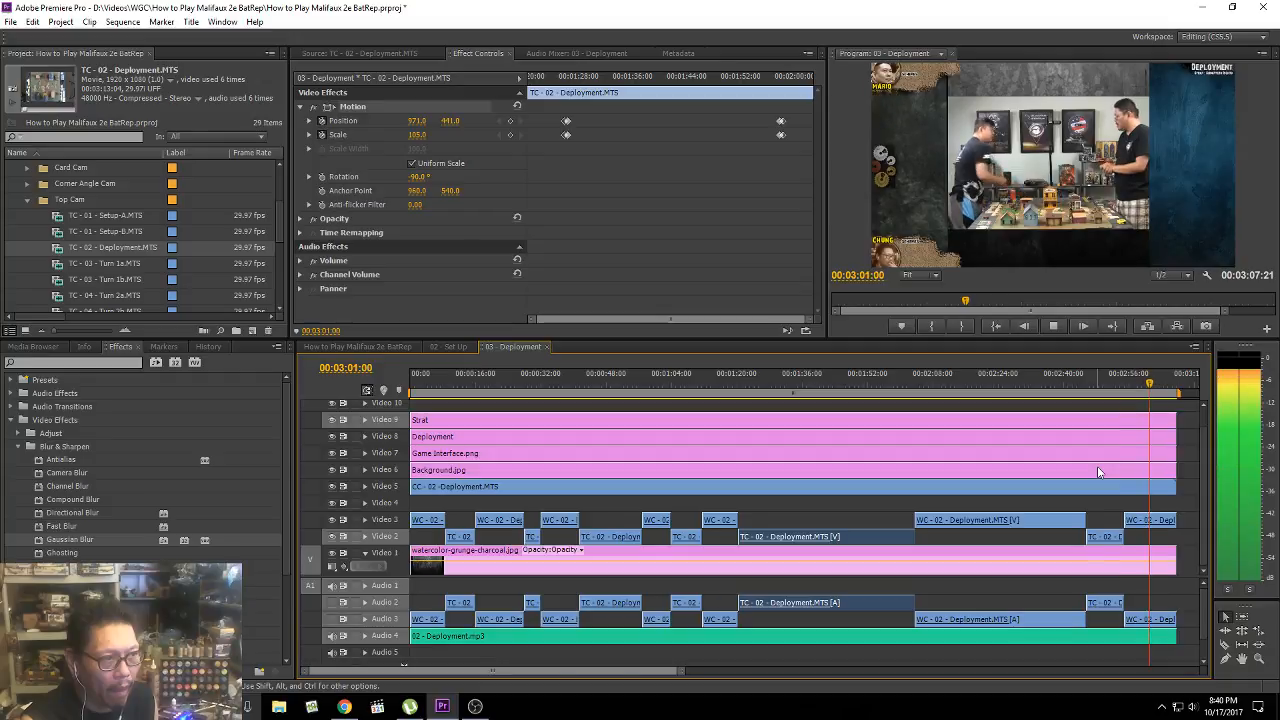
key("space")
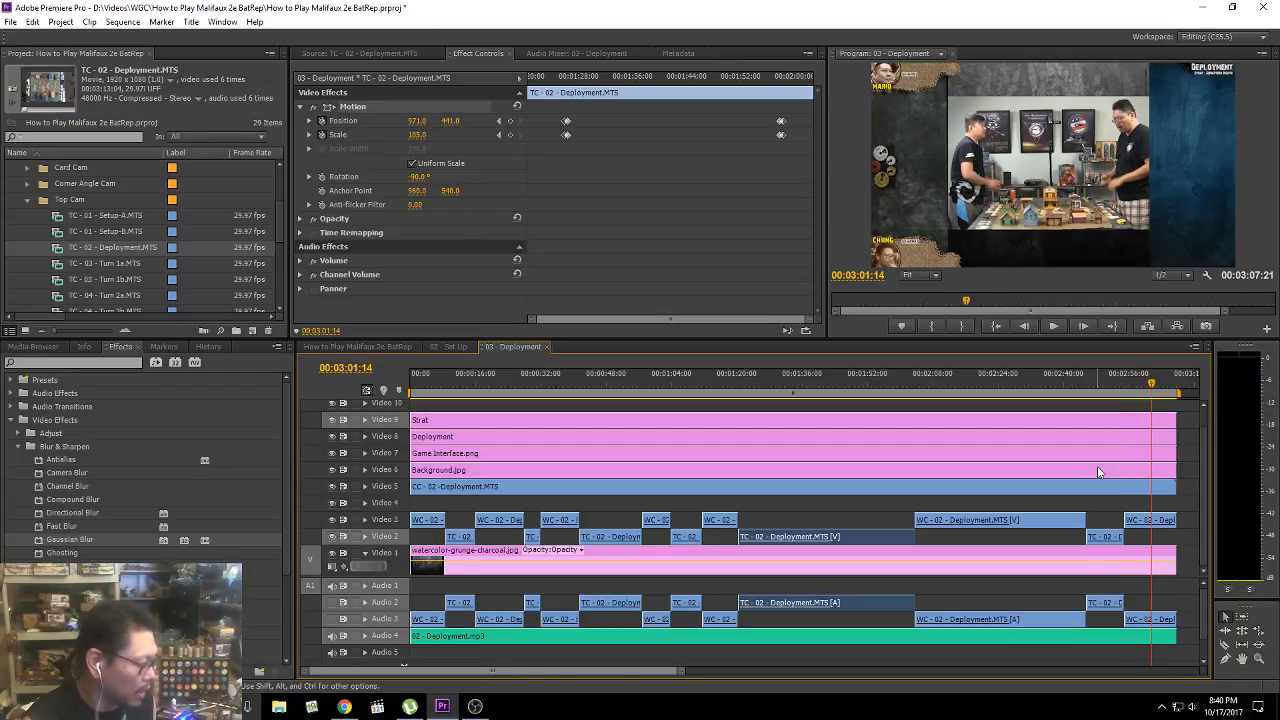
Step: Save the Malifaux battle report project and switch to Chrome
key("ctrl+s")
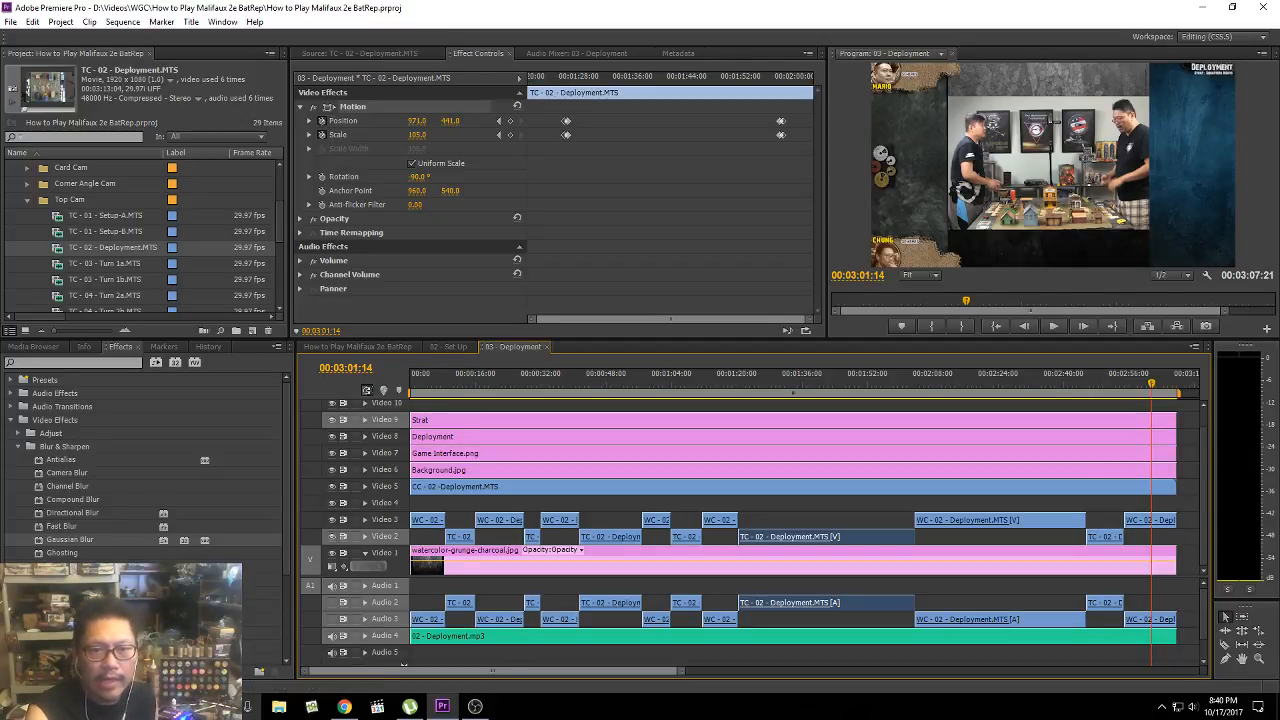
left_click(344, 706)
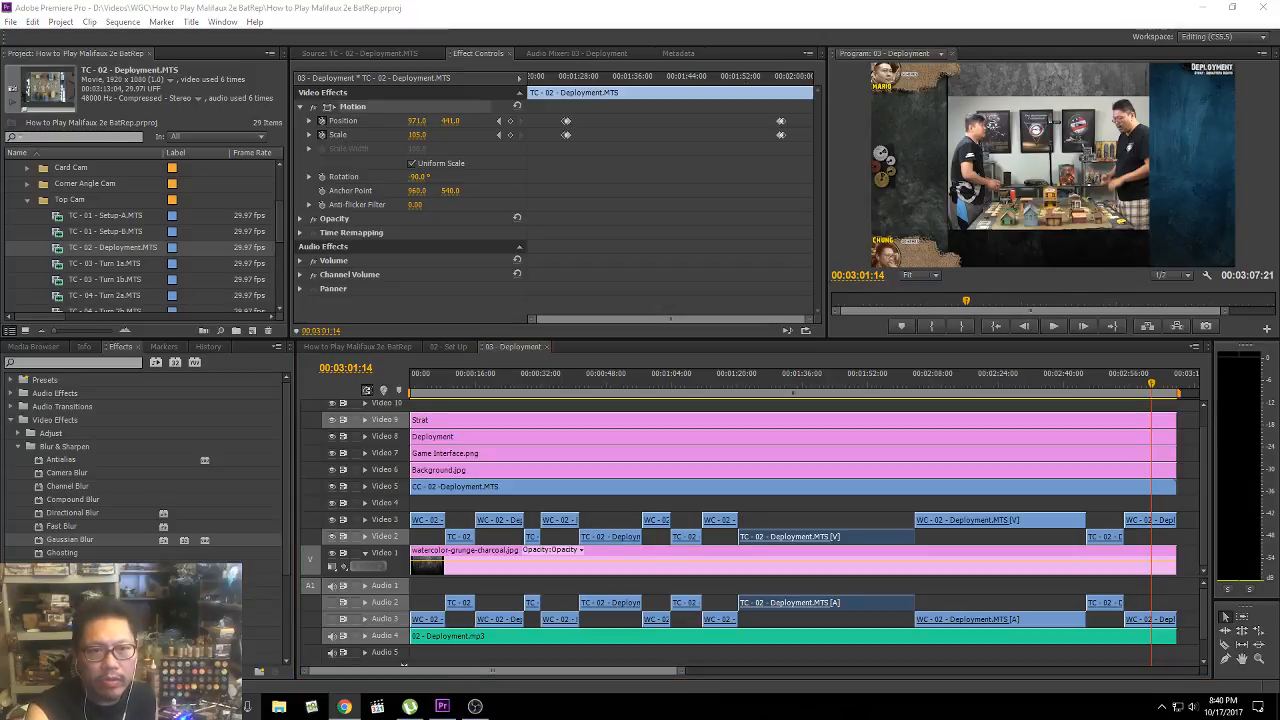